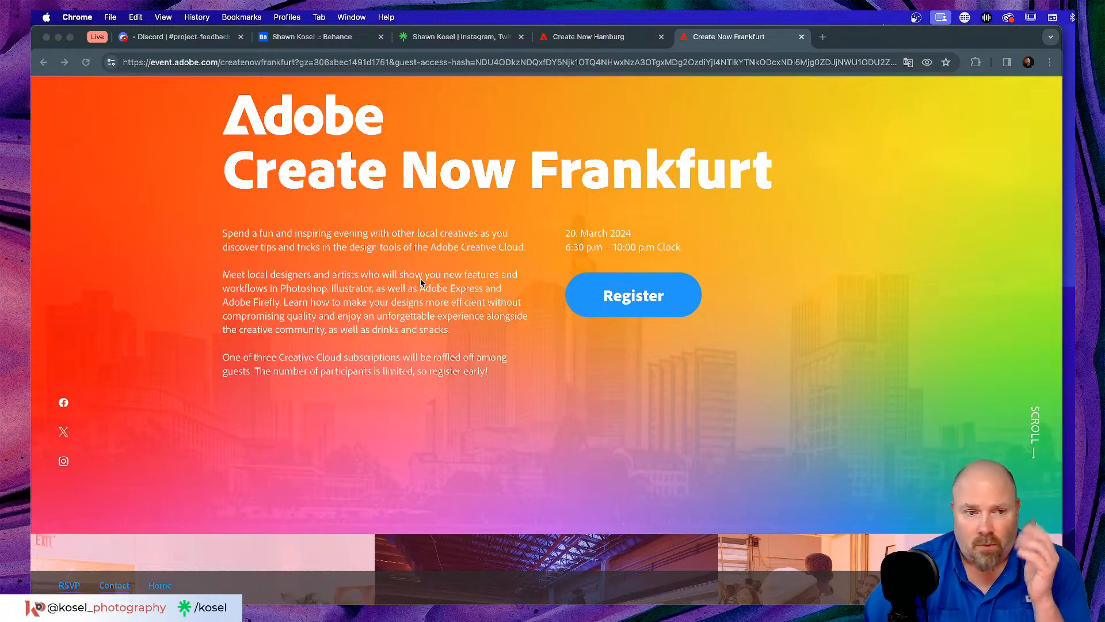
Review the Create Now Frankfurt event page's introduction, date and time, and the presenters' profiles.
scroll(421, 281, "down", 10)
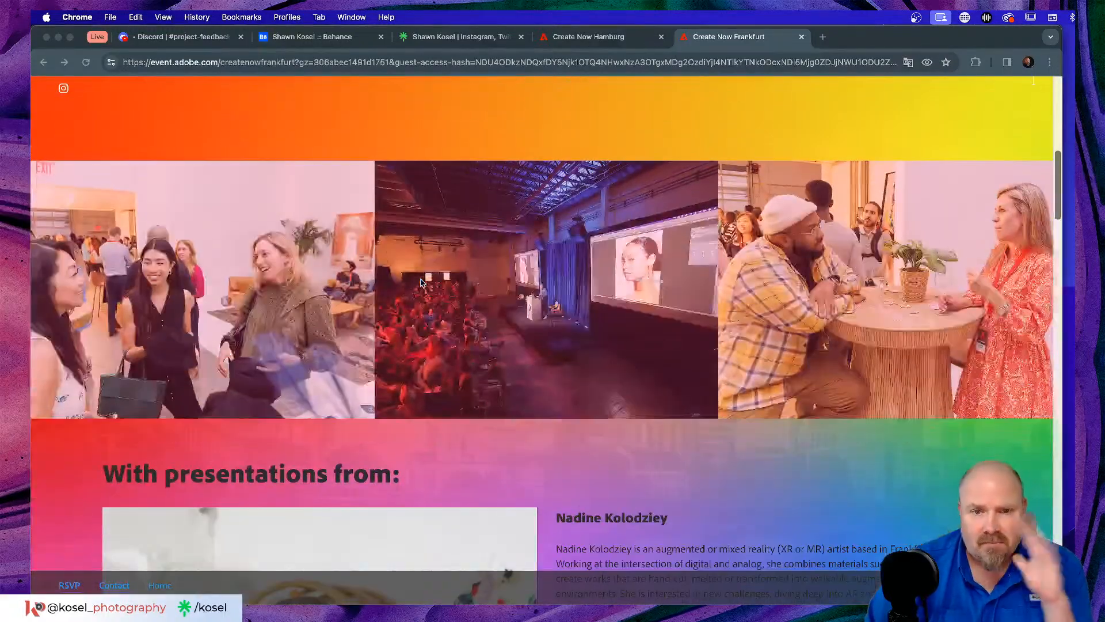
scroll(708, 247, "down", 5)
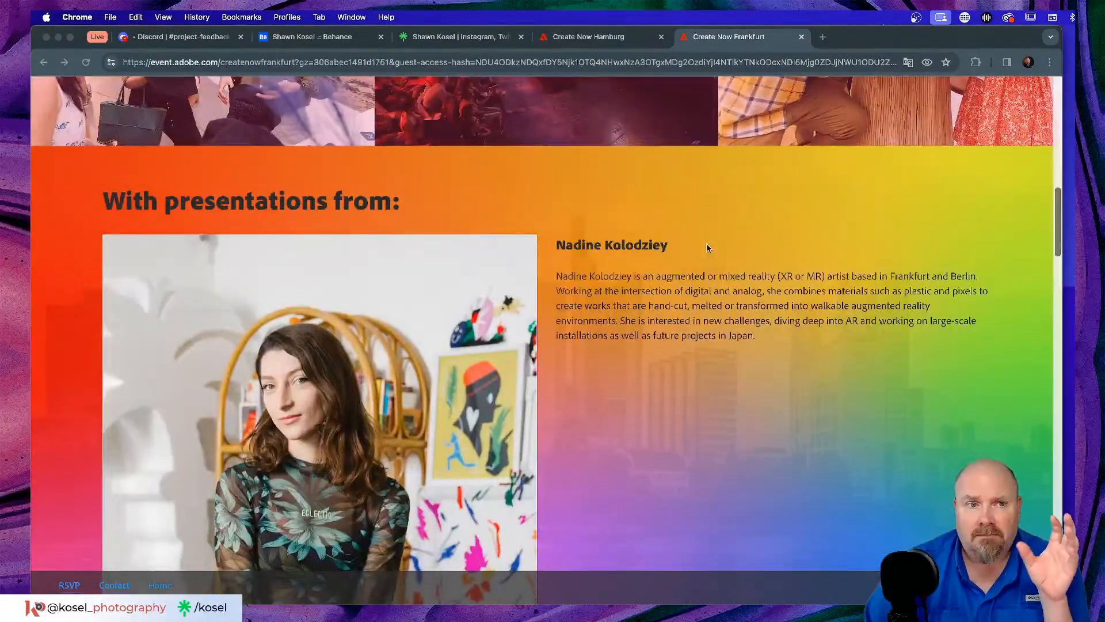
scroll(708, 247, "up", 15)
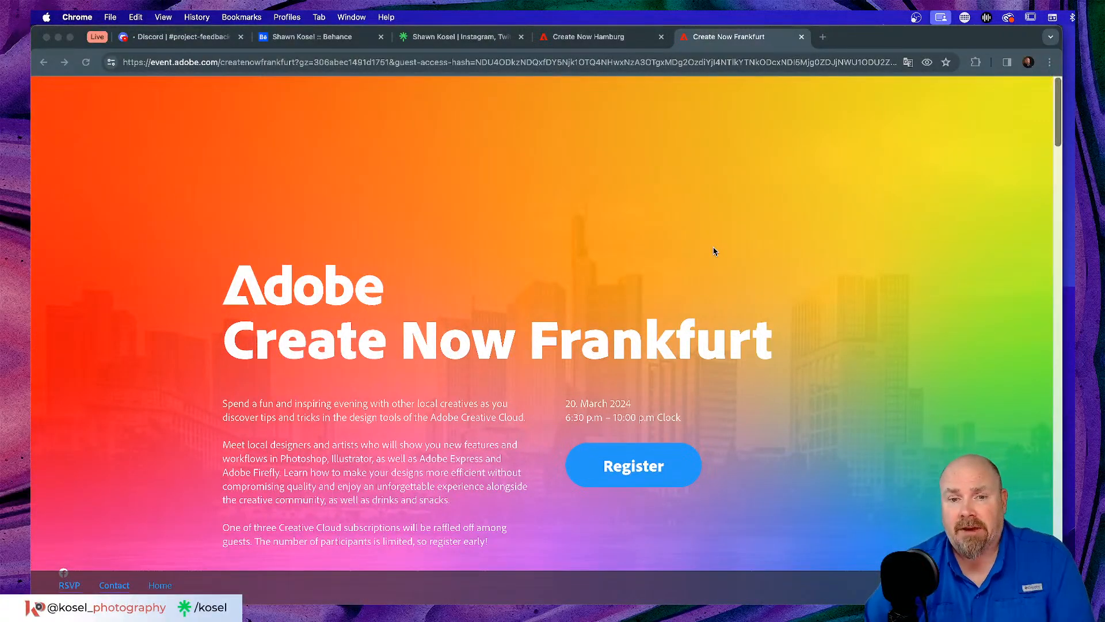
scroll(590, 406, "up", 5)
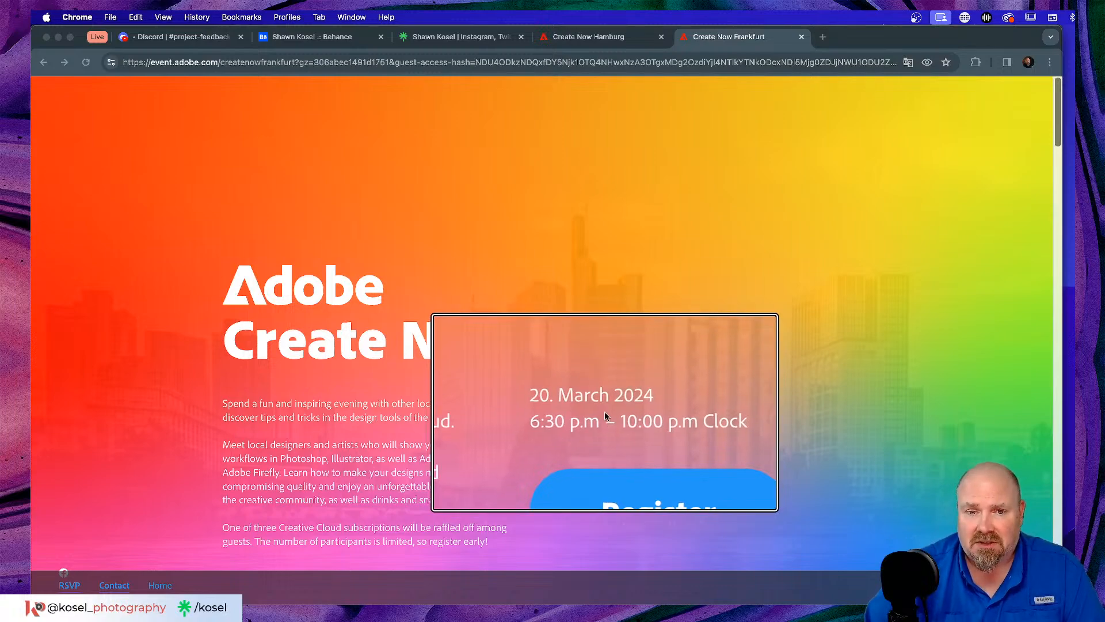
scroll(604, 411, "down", 5)
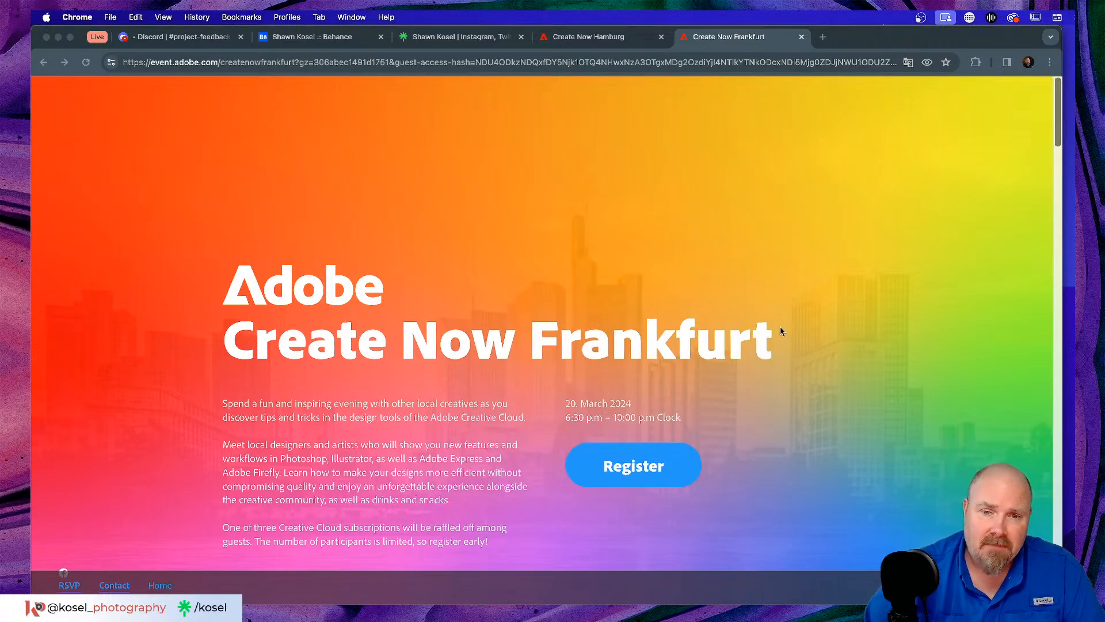
scroll(797, 332, "down", 6)
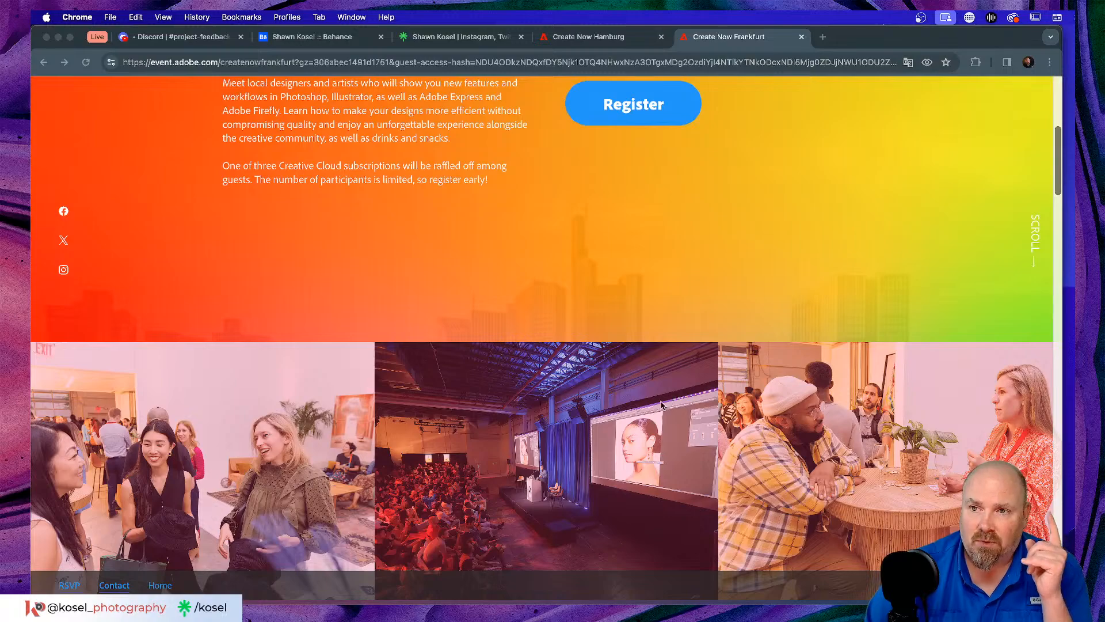
scroll(674, 381, "down", 8)
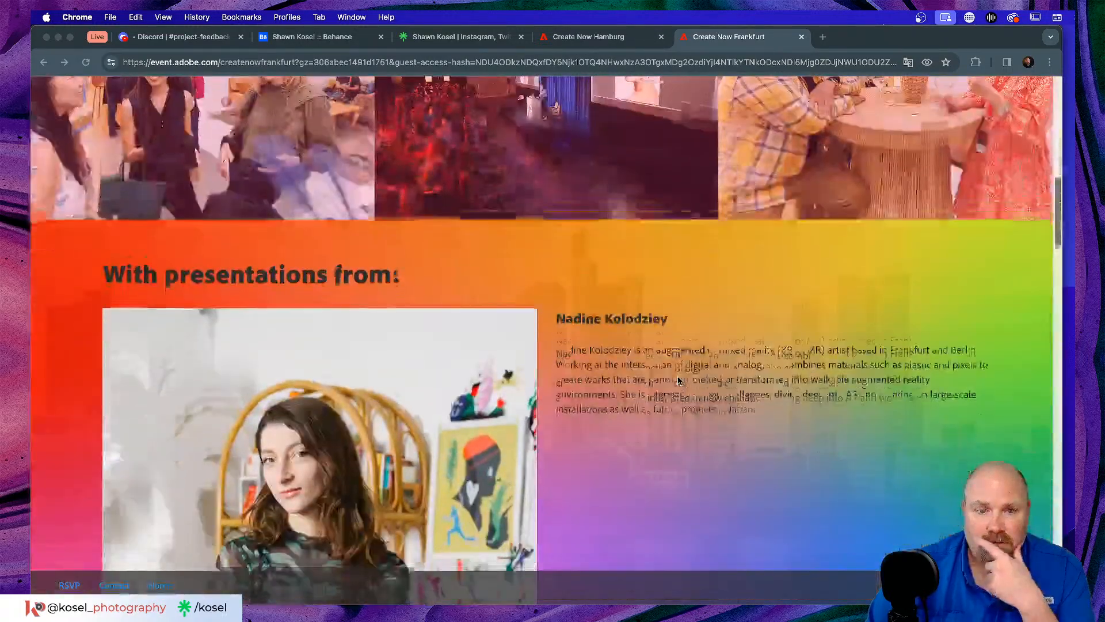
scroll(678, 380, "down", 3)
scroll(678, 380, "up", 1)
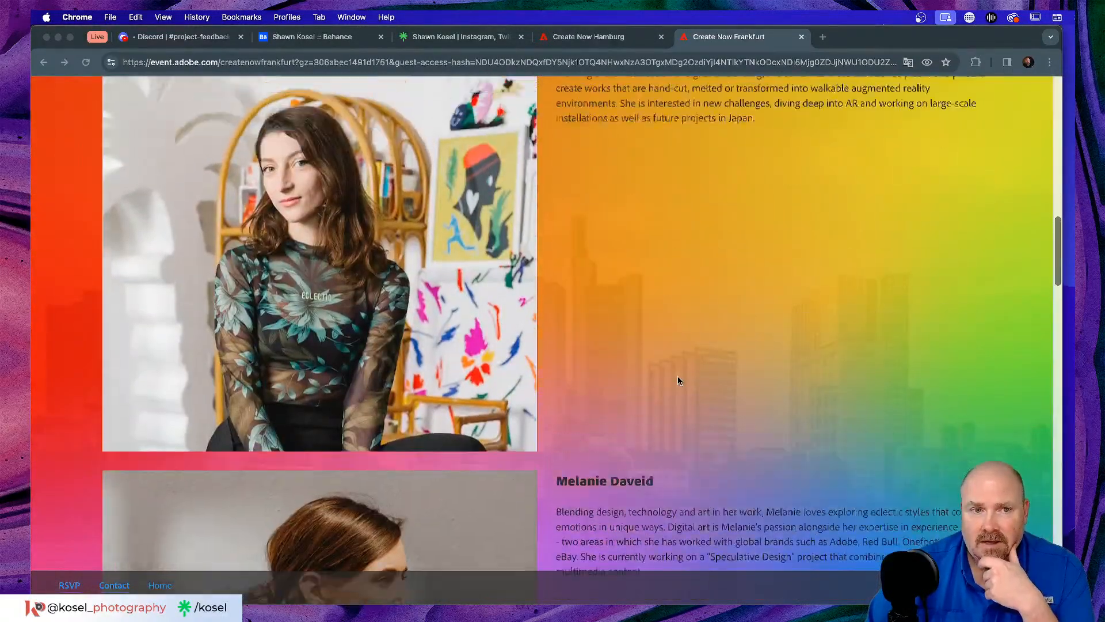
scroll(678, 380, "down", 3)
scroll(678, 380, "down", 5)
scroll(678, 380, "up", 3)
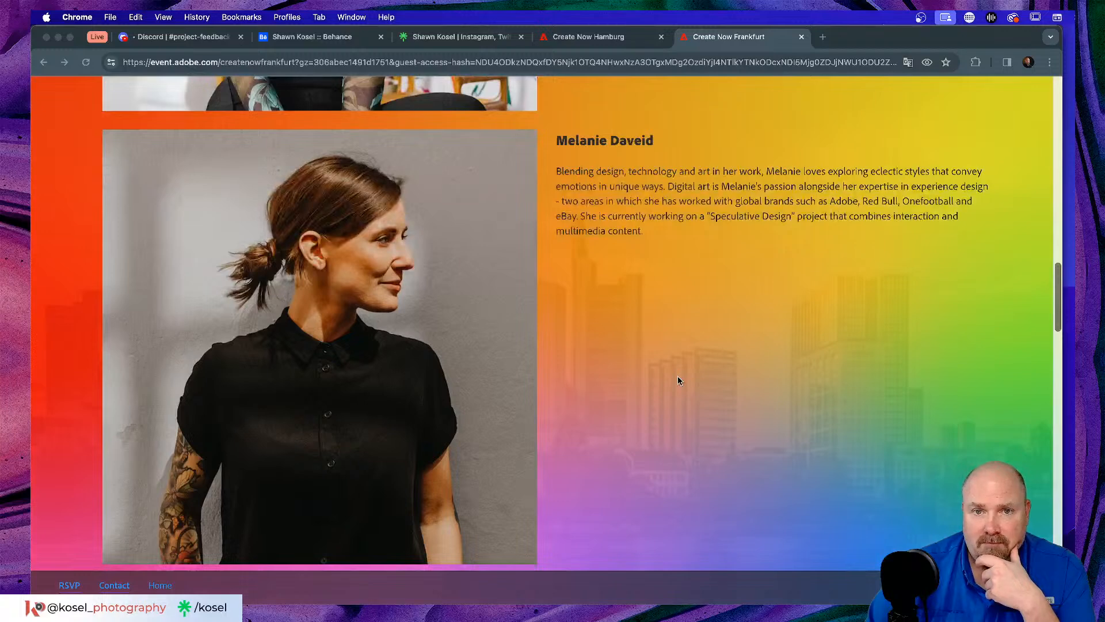
Review the Frankfurt event's schedule and host profile, ending back at the start of the page.
scroll(678, 379, "down", 5)
scroll(678, 380, "down", 3)
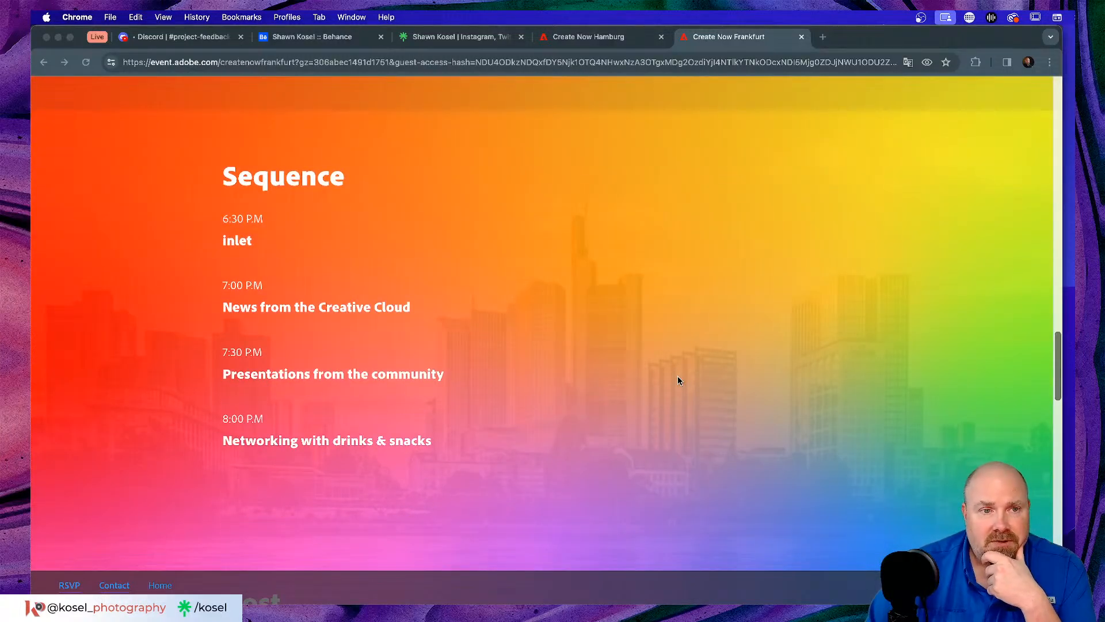
scroll(679, 380, "down", 1)
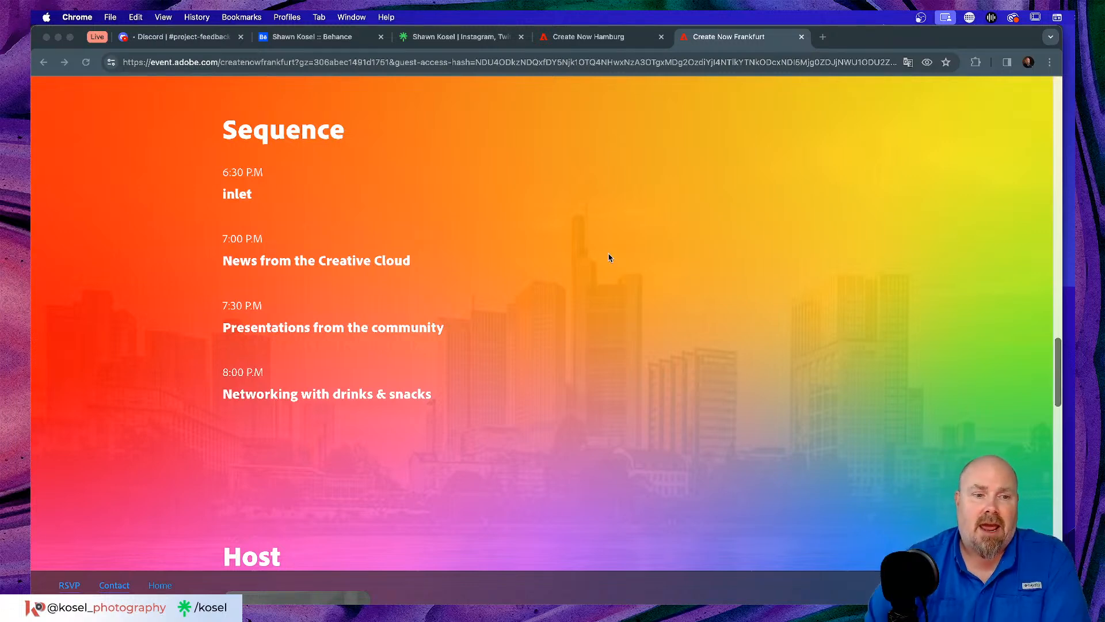
scroll(644, 312, "down", 3)
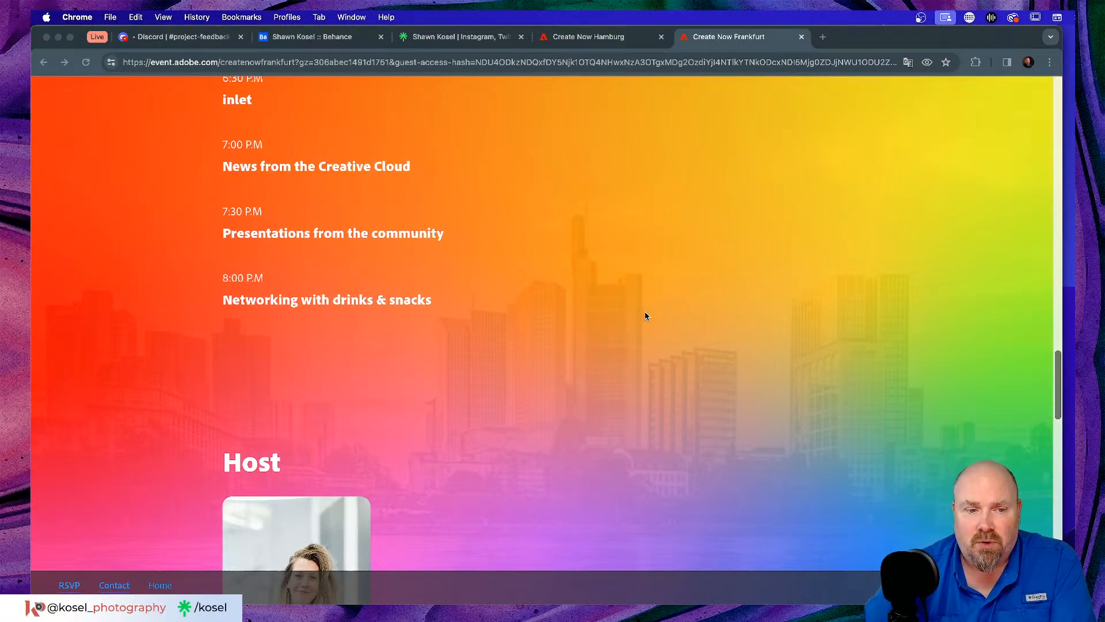
scroll(661, 311, "down", 10)
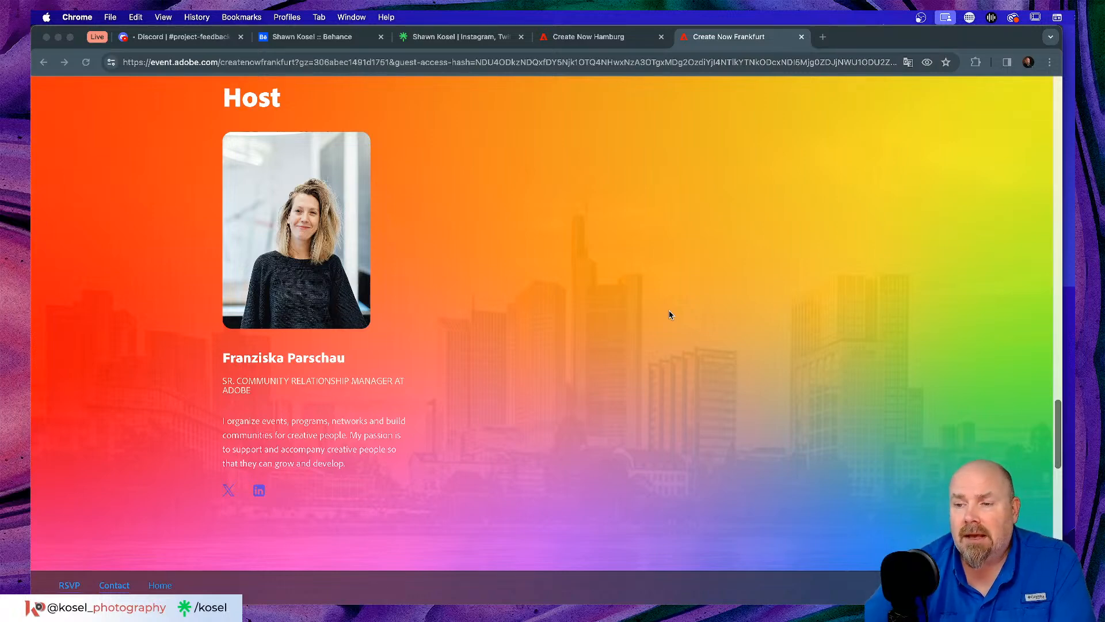
scroll(670, 314, "up", 3)
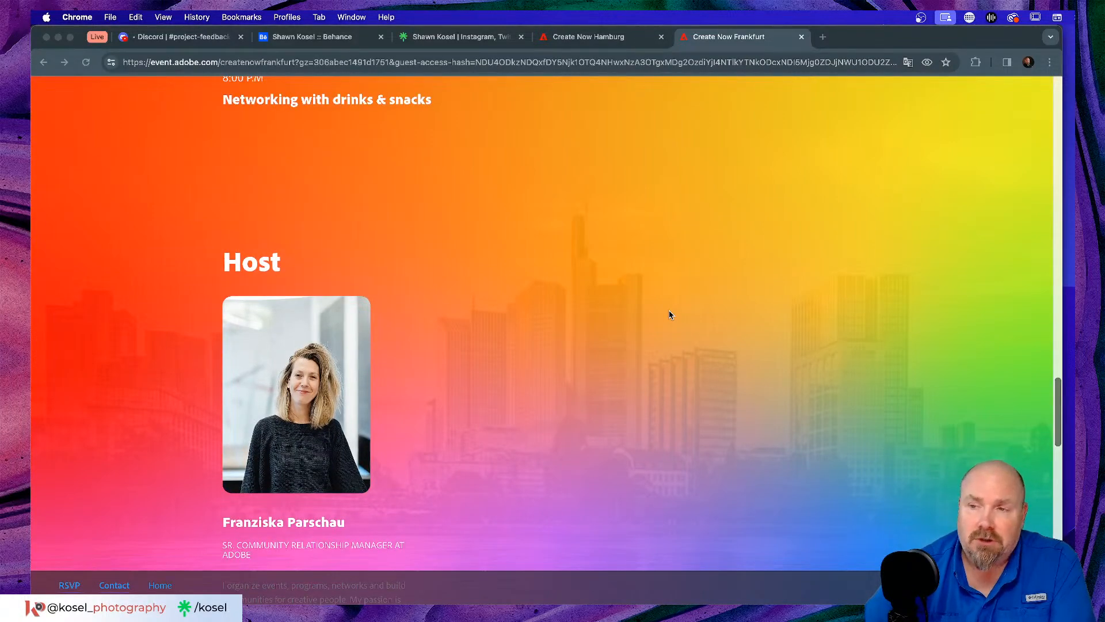
scroll(671, 316, "up", 15)
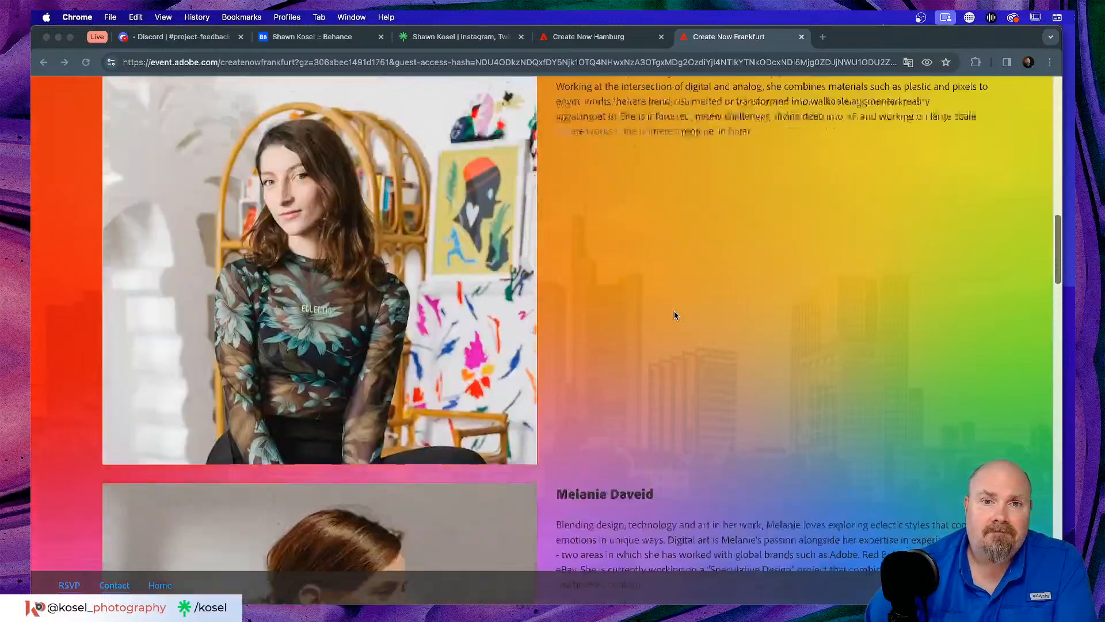
scroll(675, 315, "up", 10)
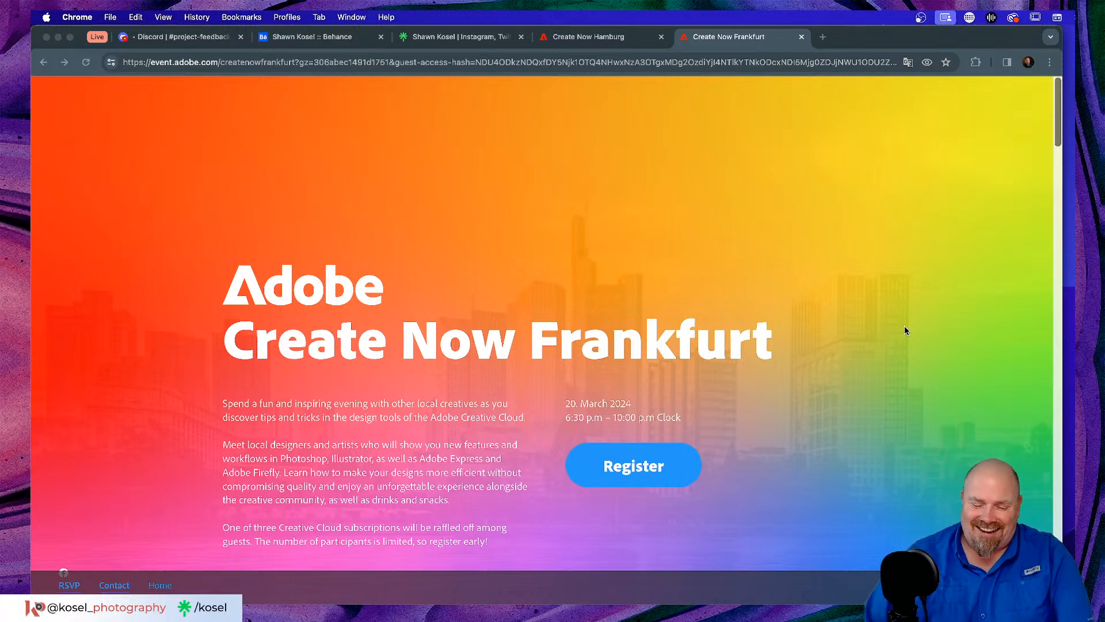
Switch to Discord and open the server's announcements channel.
left_click(302, 38)
left_click(173, 36)
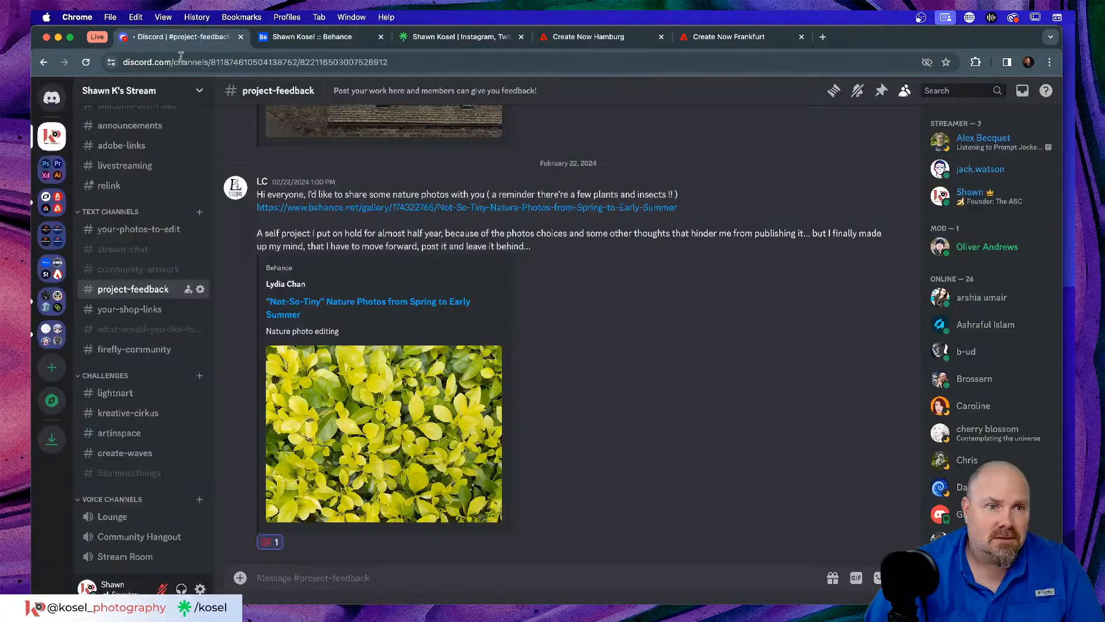
scroll(124, 196, "up", 1)
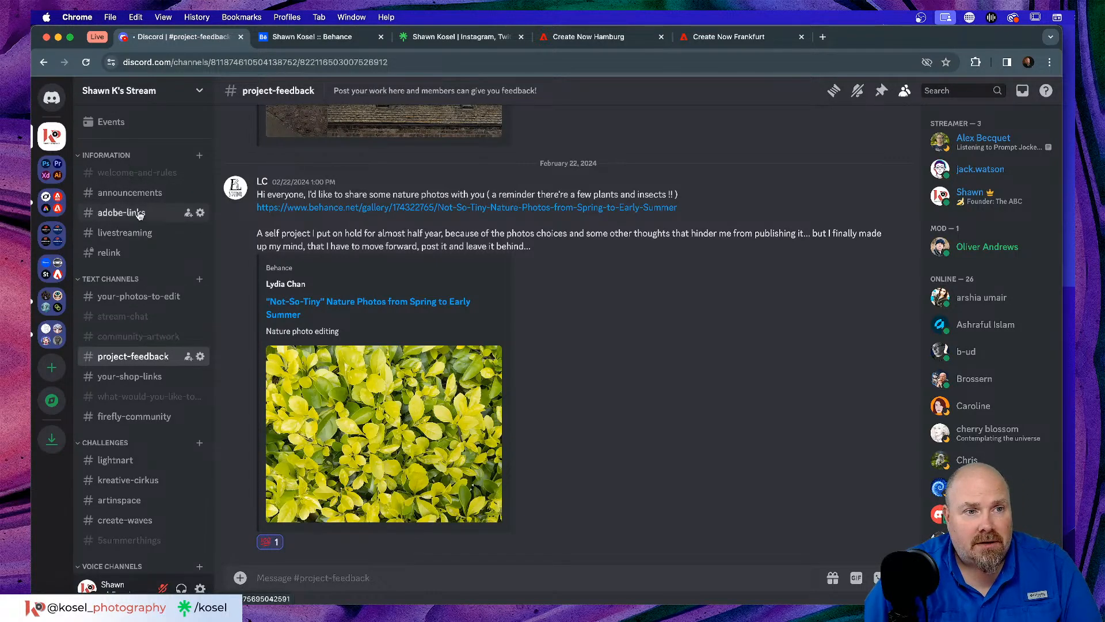
left_click(131, 193)
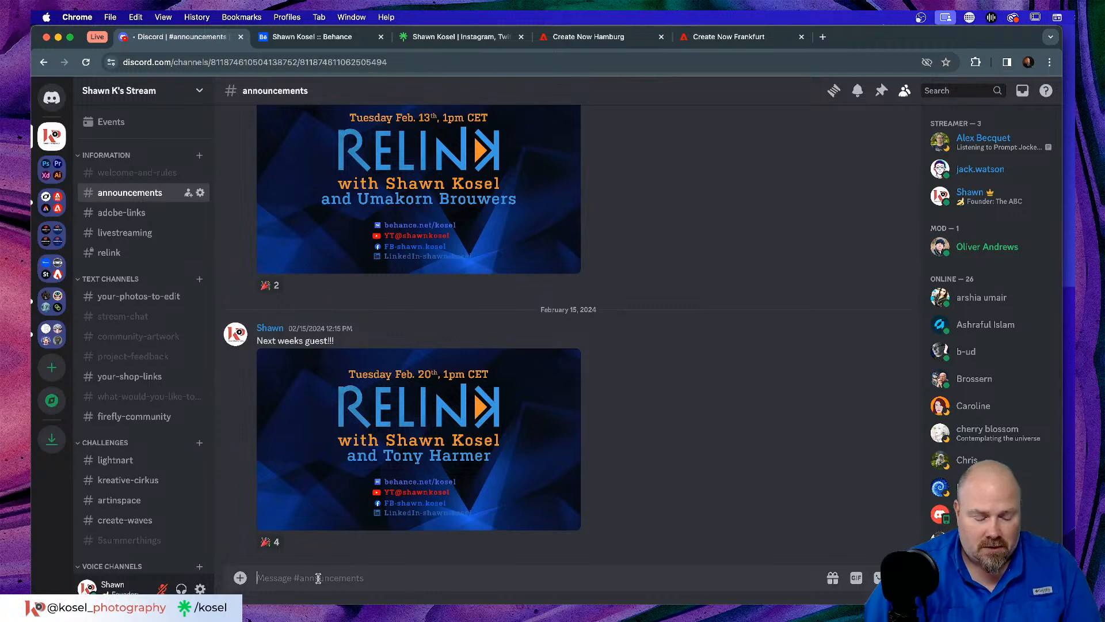
type("Comin")
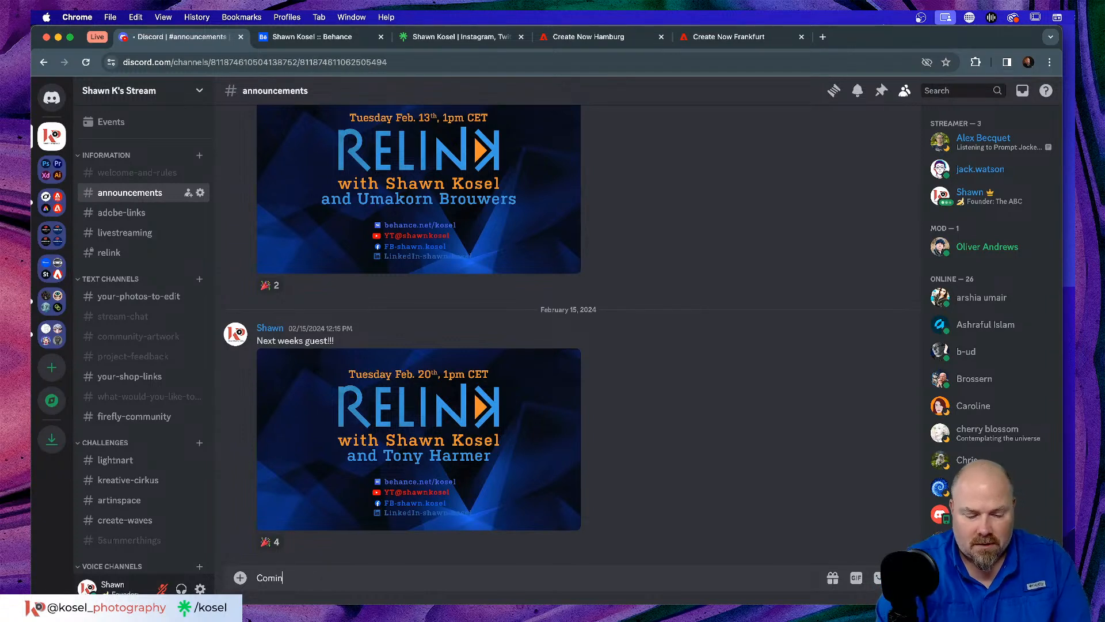
type("g so")
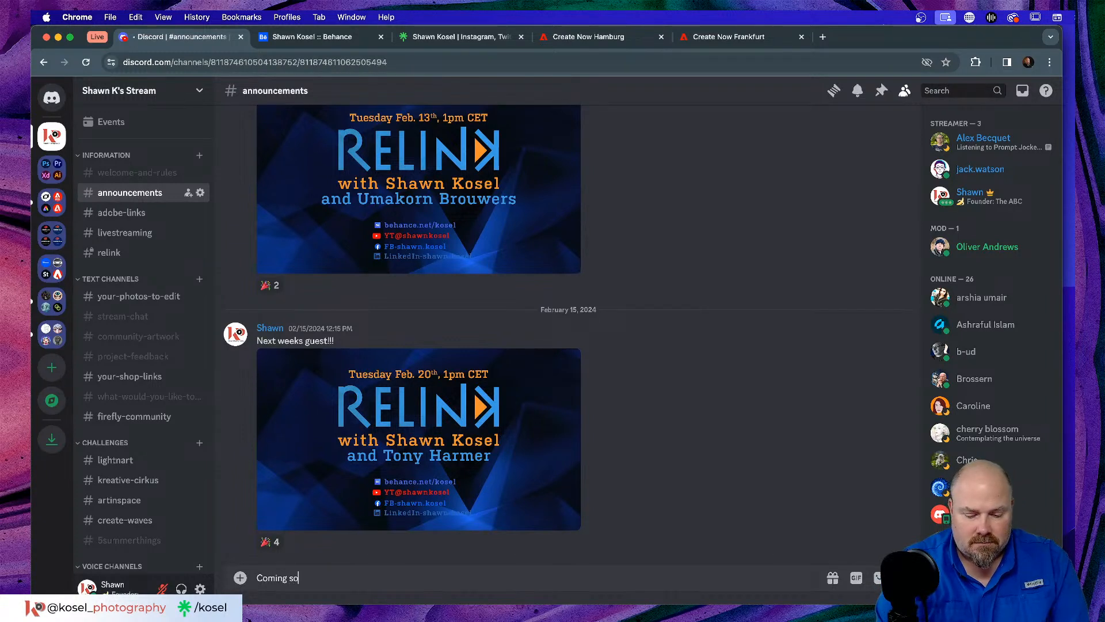
type("on to Frandfur")
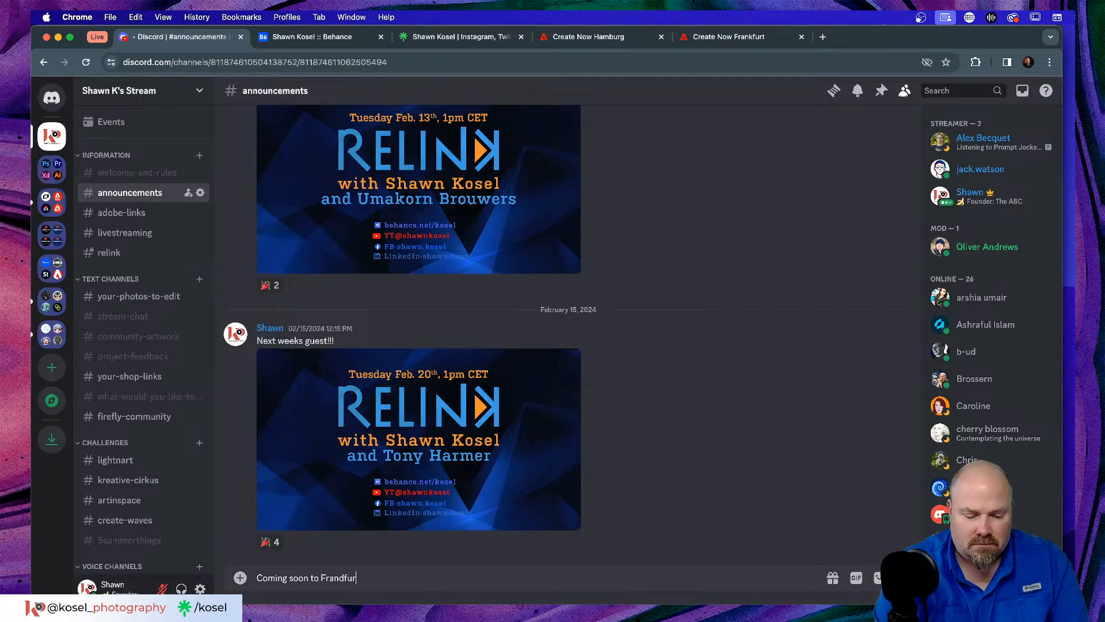
key("BackSpace")
key("BackSpace")
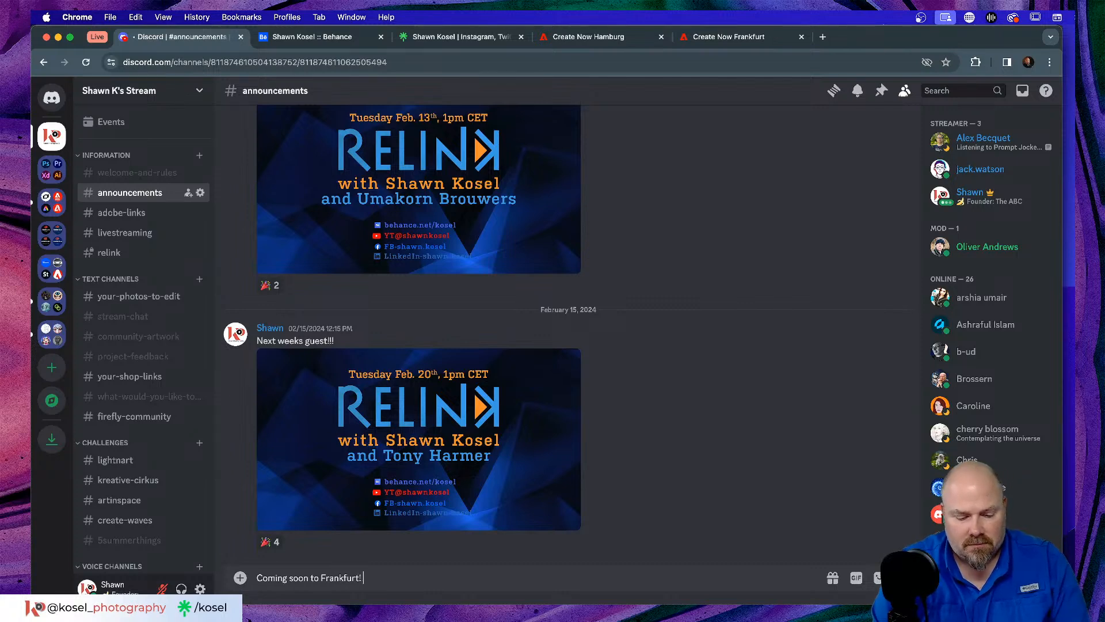
type("https://event.adobe.com/createnowfrankfurt")
key("Return")
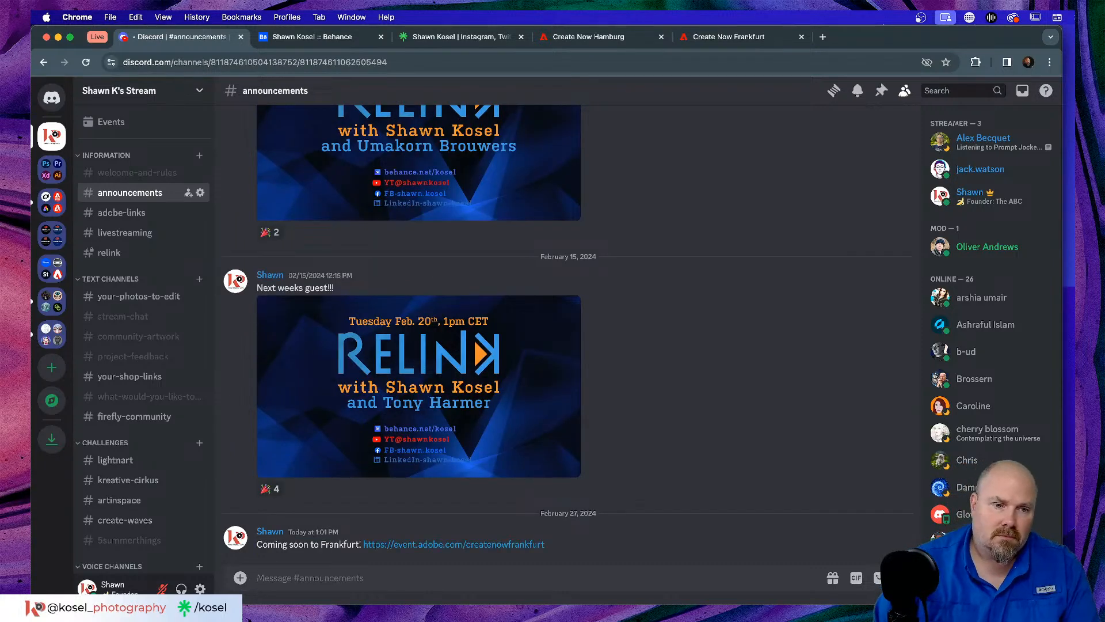
Open the event link from the new Discord post and close the older duplicate Create Now Frankfurt page.
left_click(469, 547)
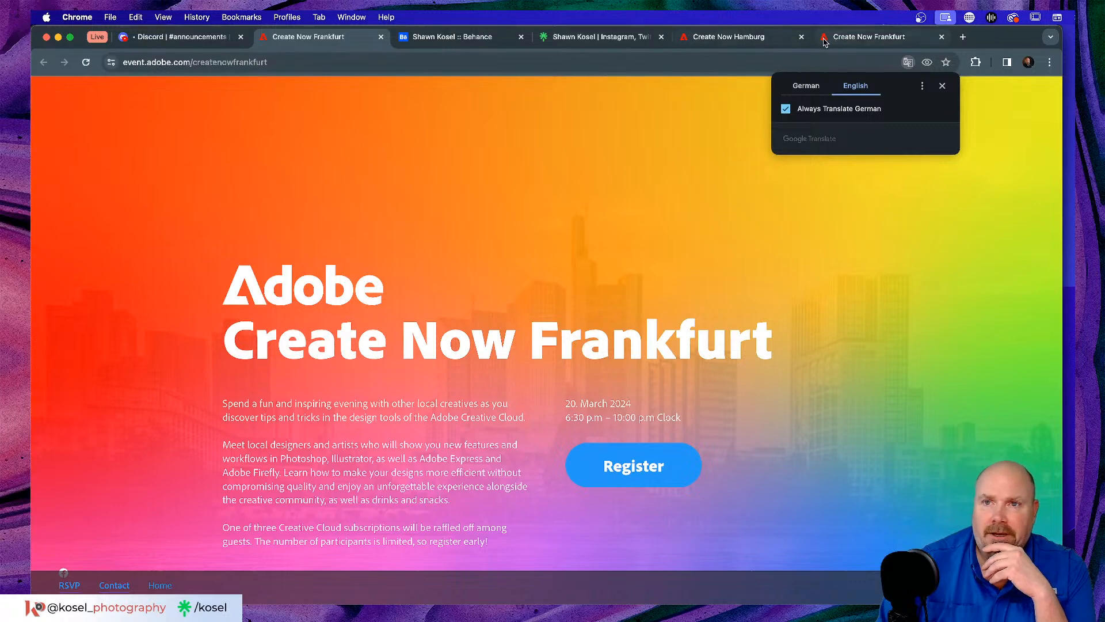
left_click(941, 36)
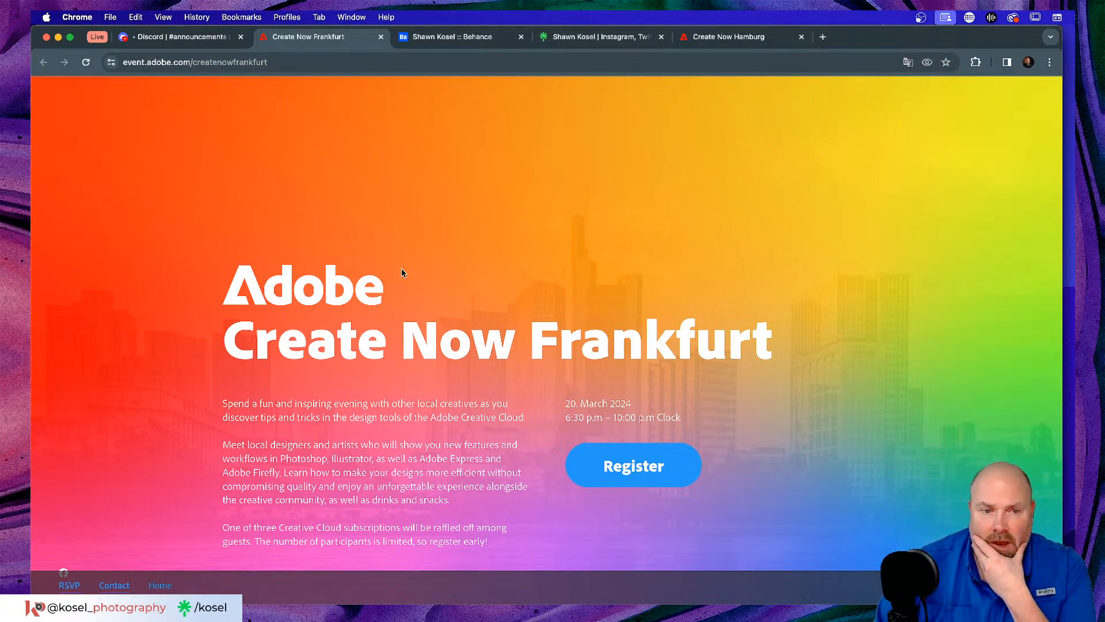
Look through the newly opened Frankfurt page's event photos and presenter profiles, ending back at its start.
scroll(402, 268, "down", 6)
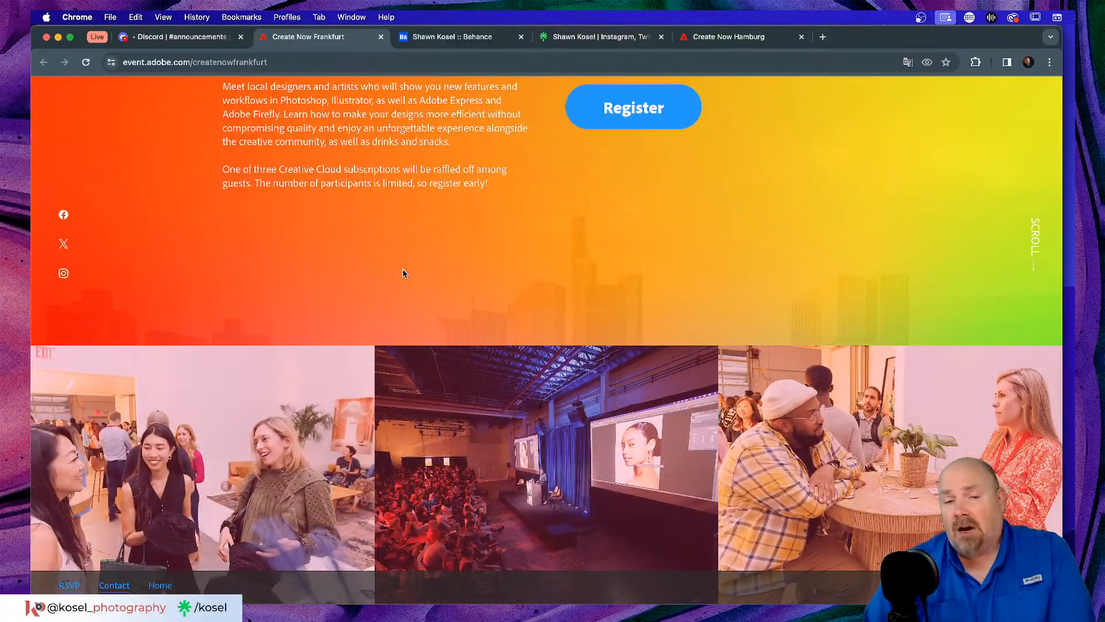
scroll(403, 272, "down", 7)
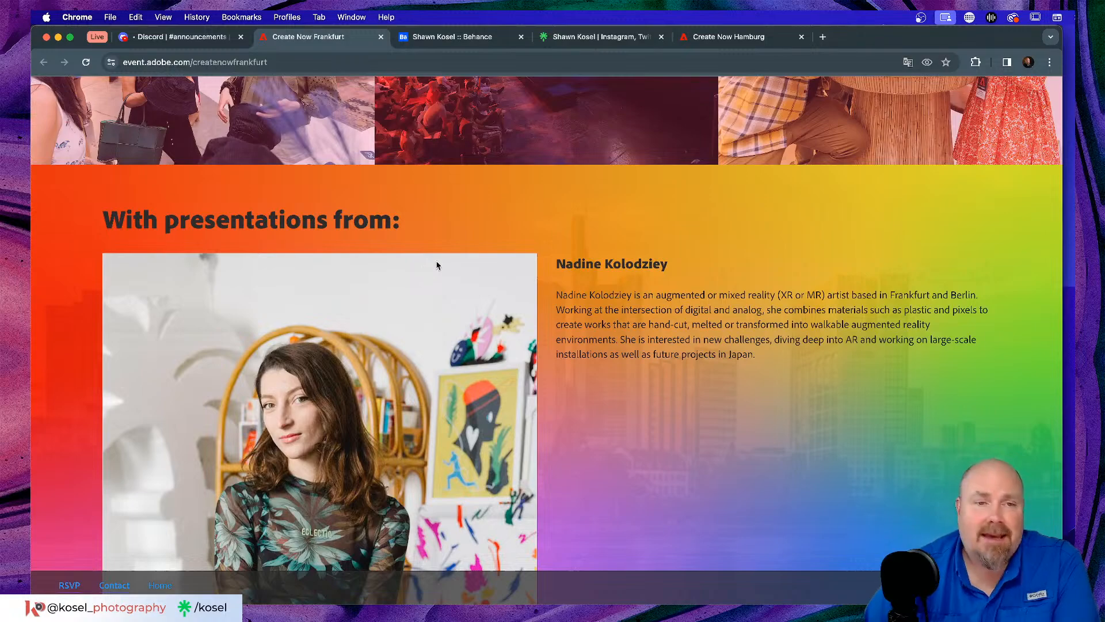
scroll(789, 228, "down", 5)
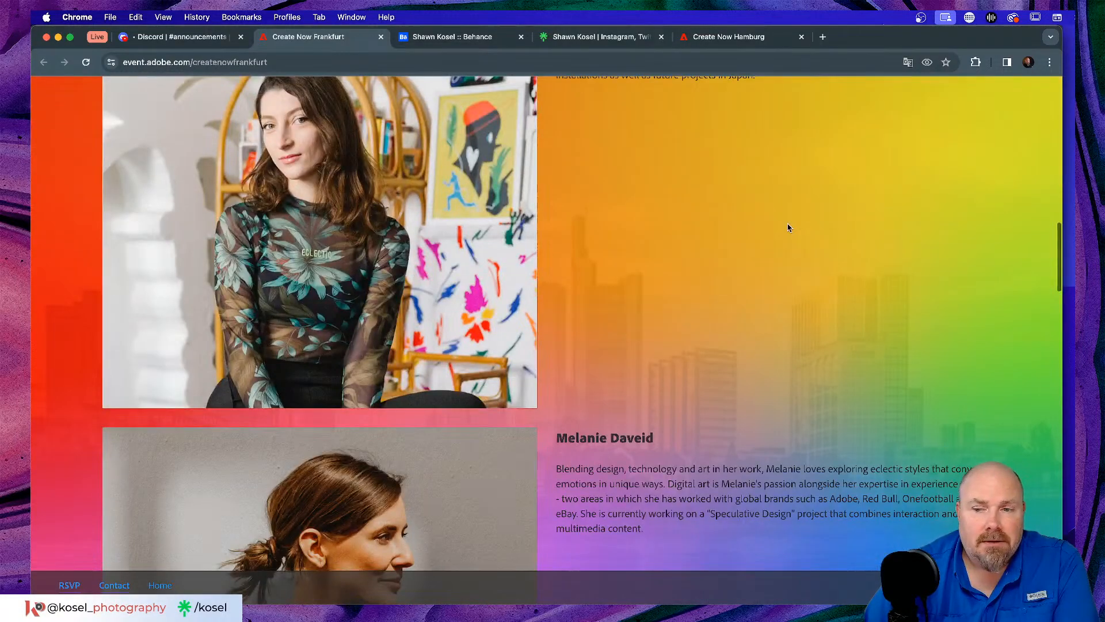
scroll(789, 228, "down", 6)
scroll(789, 227, "up", 20)
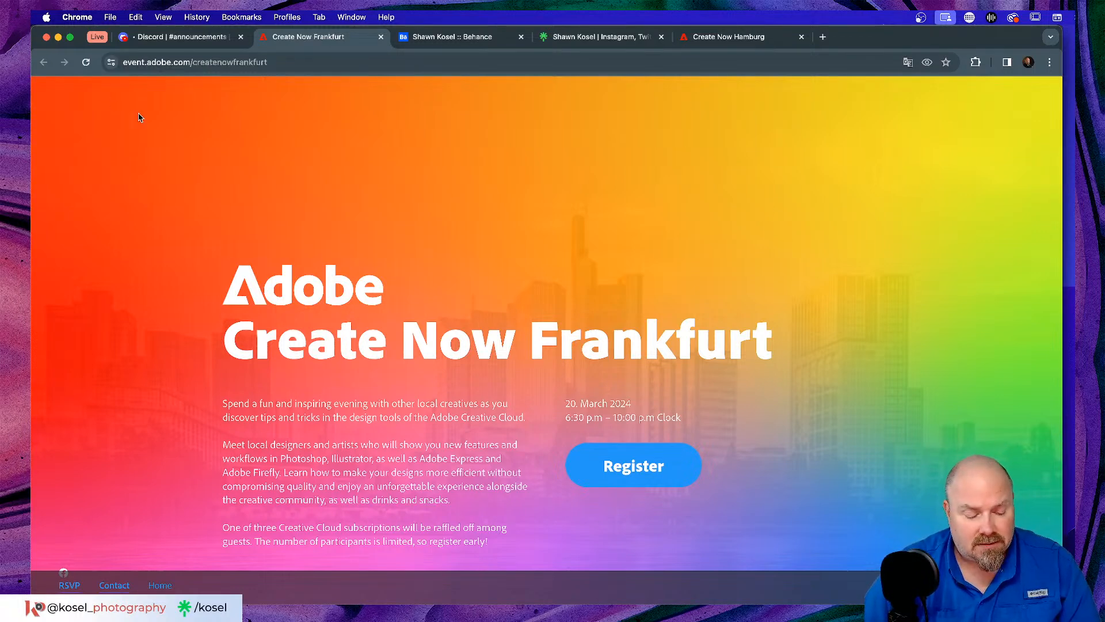
scroll(149, 72, "up", 4)
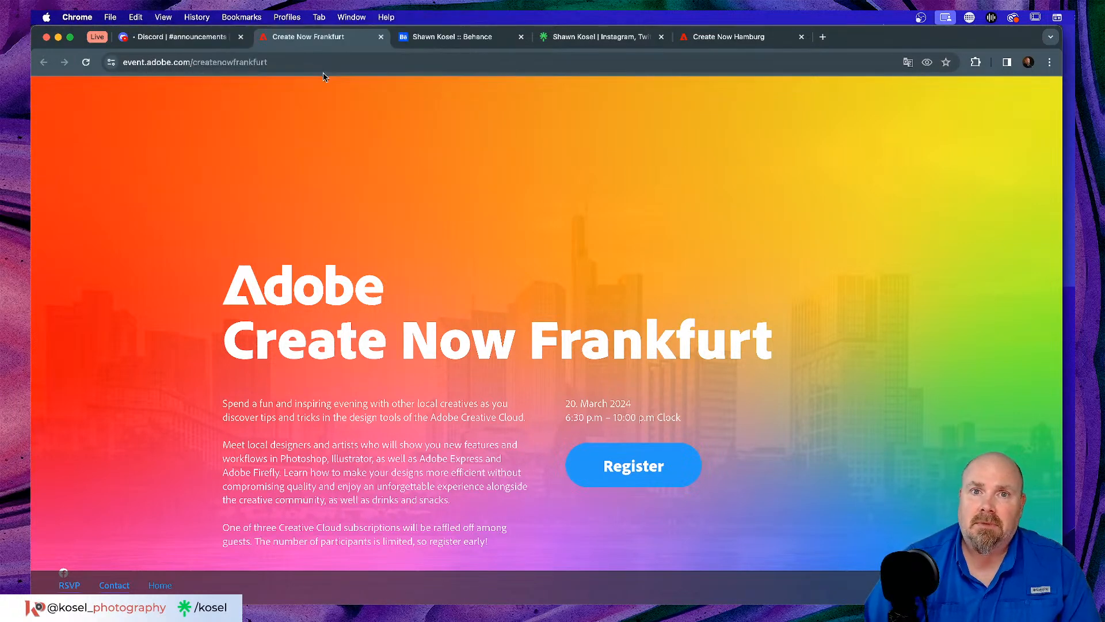
Examine the Create Now Hamburg event page, including its web address, event date and times, and waitlist option.
left_click(736, 45)
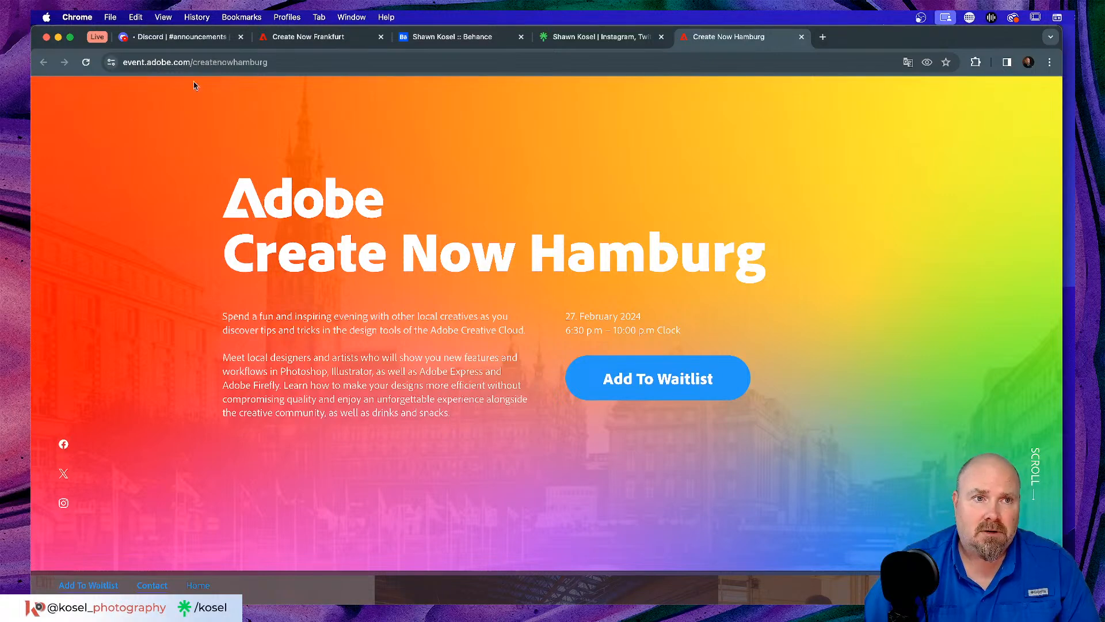
key("alt+super+8")
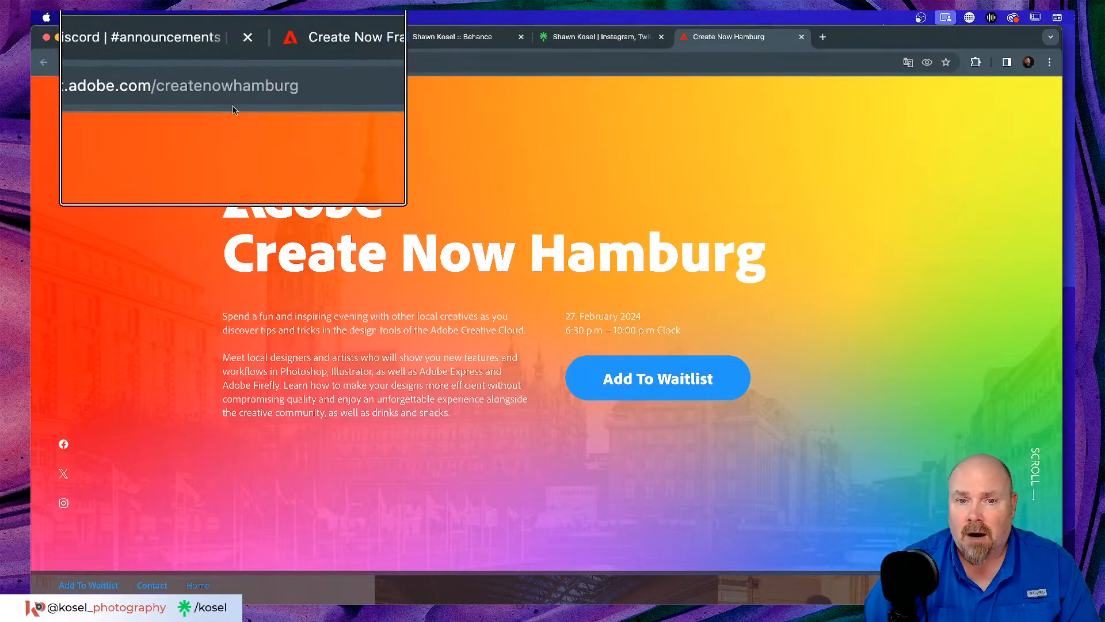
key("alt+super+8")
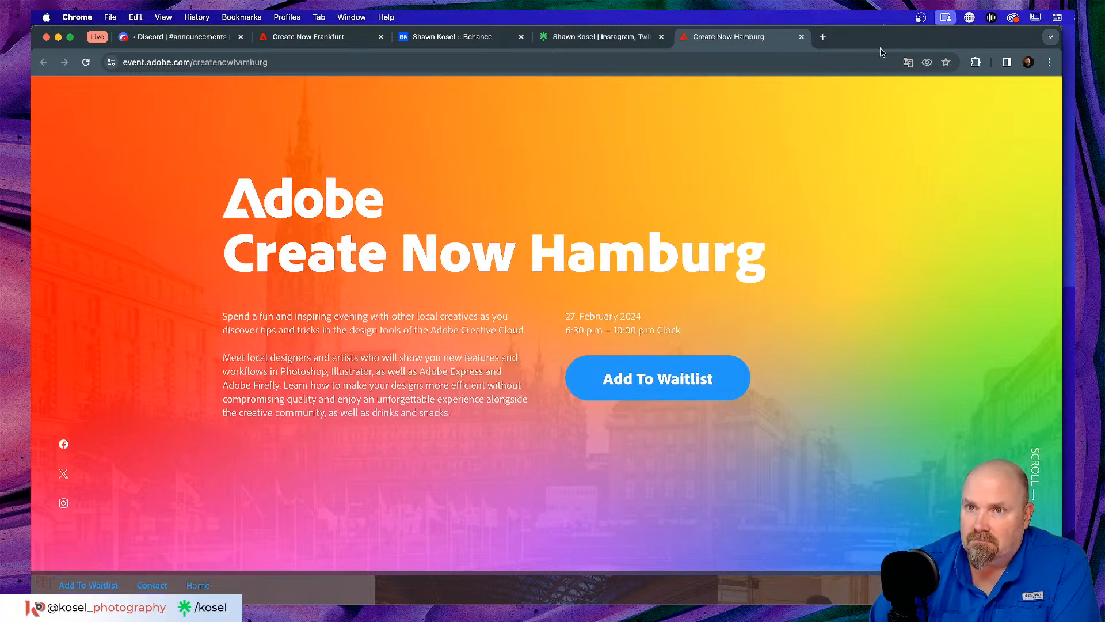
scroll(615, 261, "down", 3)
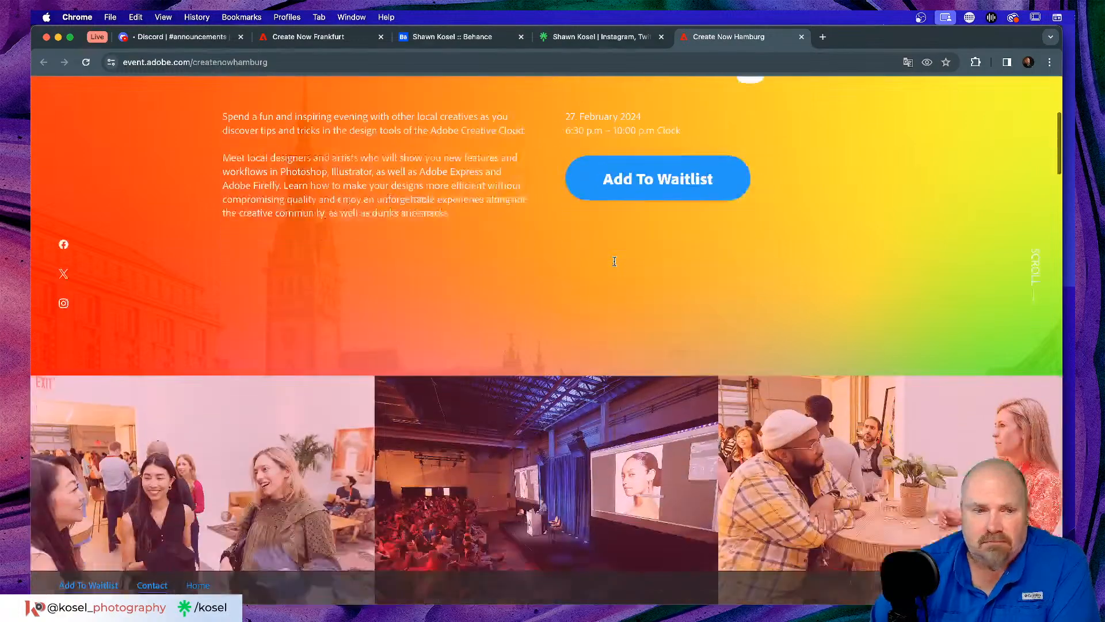
scroll(615, 262, "up", 5)
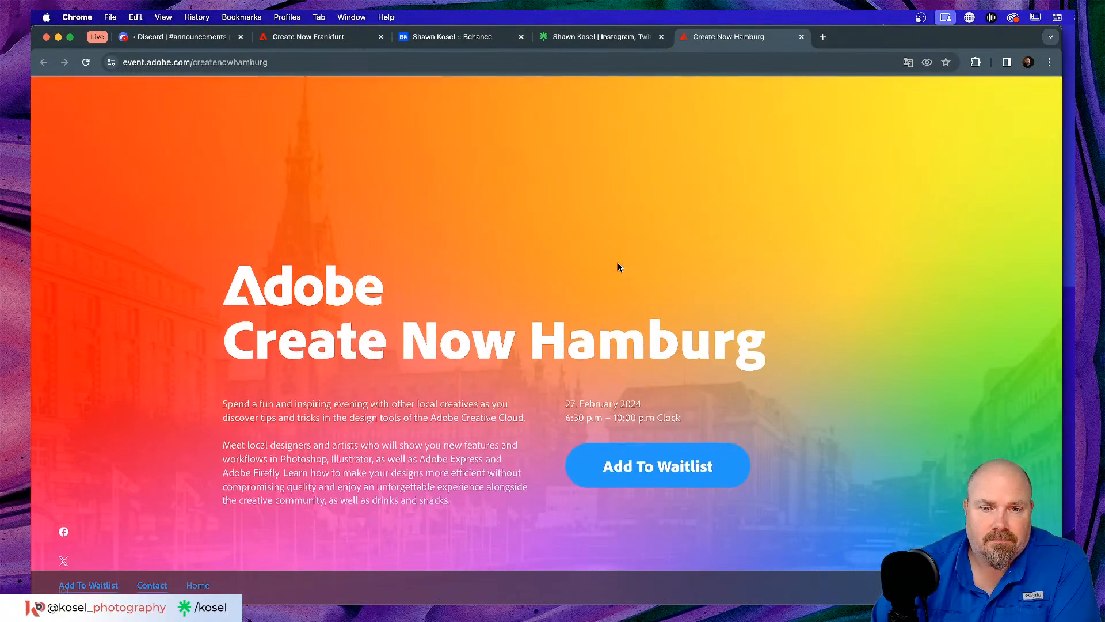
scroll(422, 109, "down", 1)
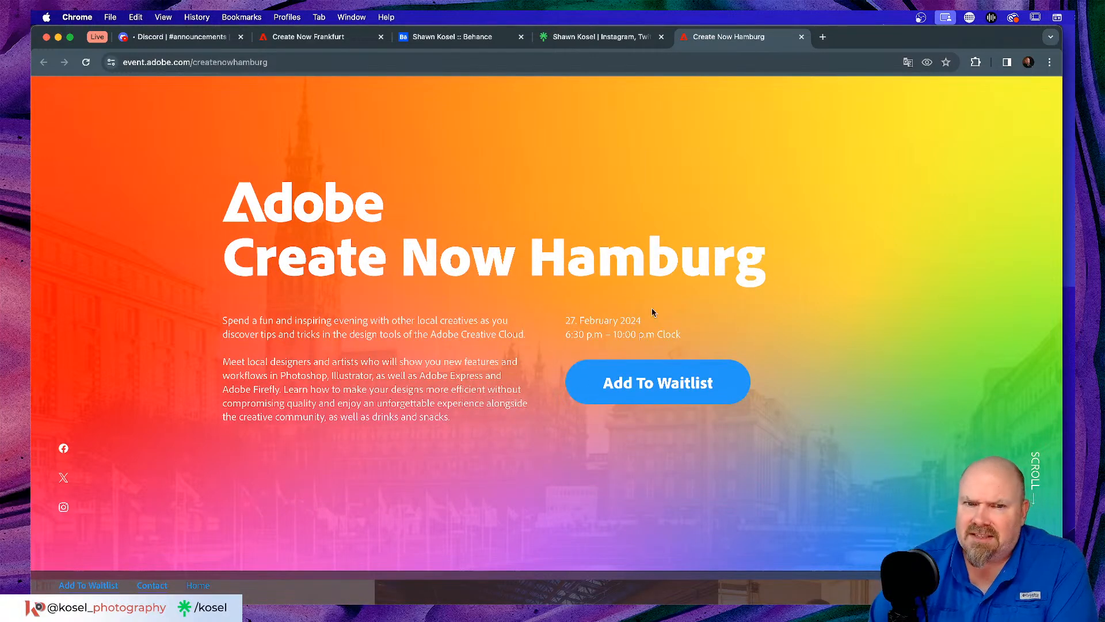
scroll(585, 347, "up", 5)
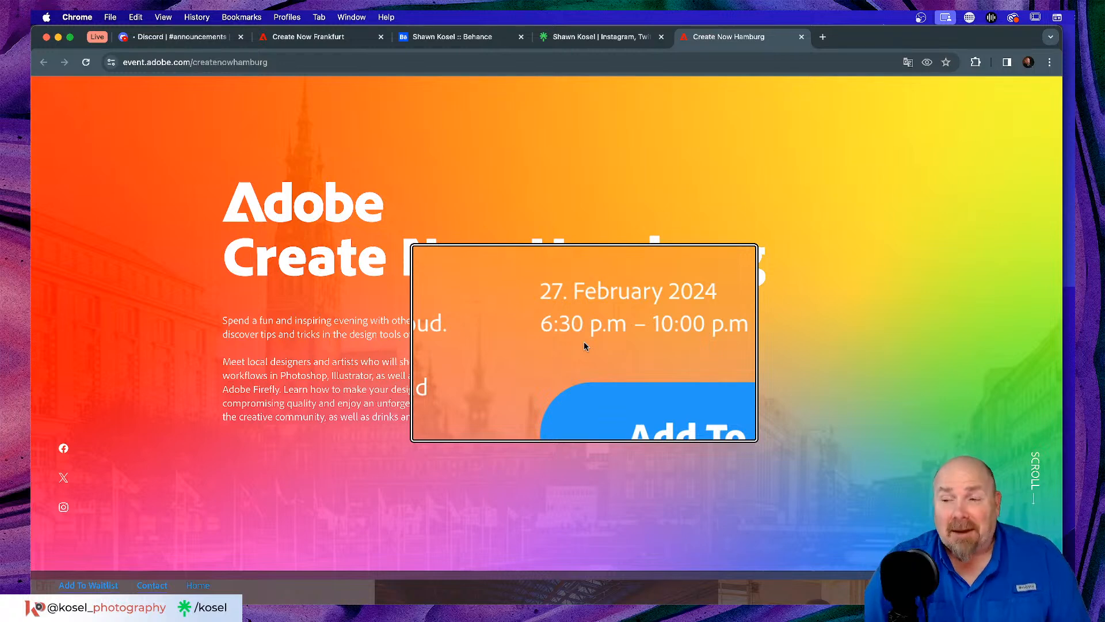
scroll(584, 341, "down", 5)
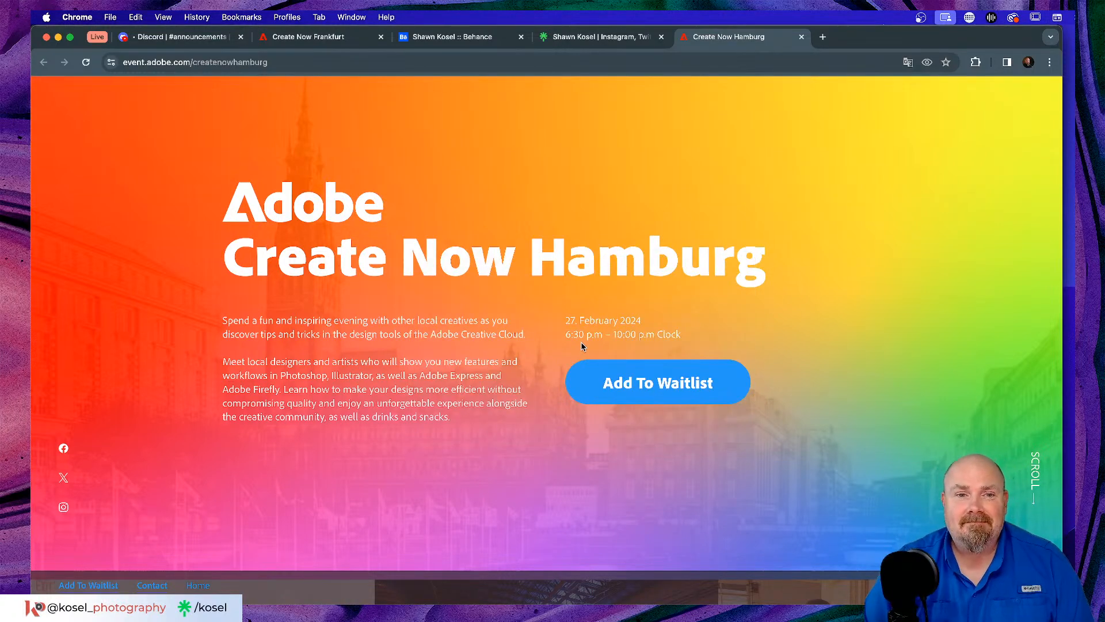
scroll(587, 331, "up", 3)
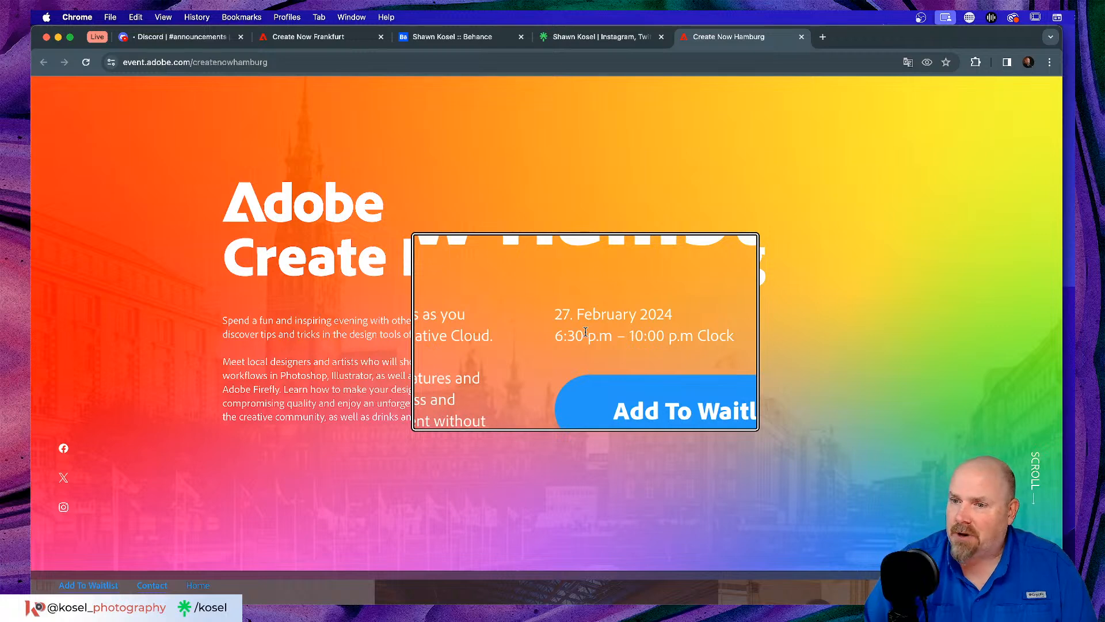
scroll(585, 331, "down", 4)
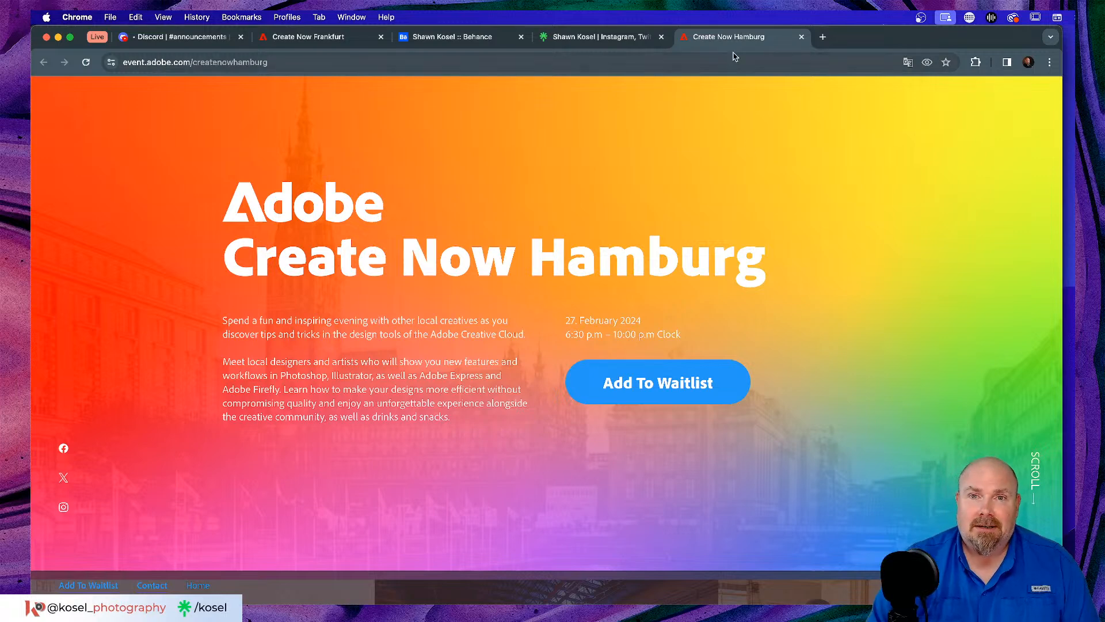
Close the Create Now Hamburg page and return to the Create Now Frankfurt page.
left_click(801, 36)
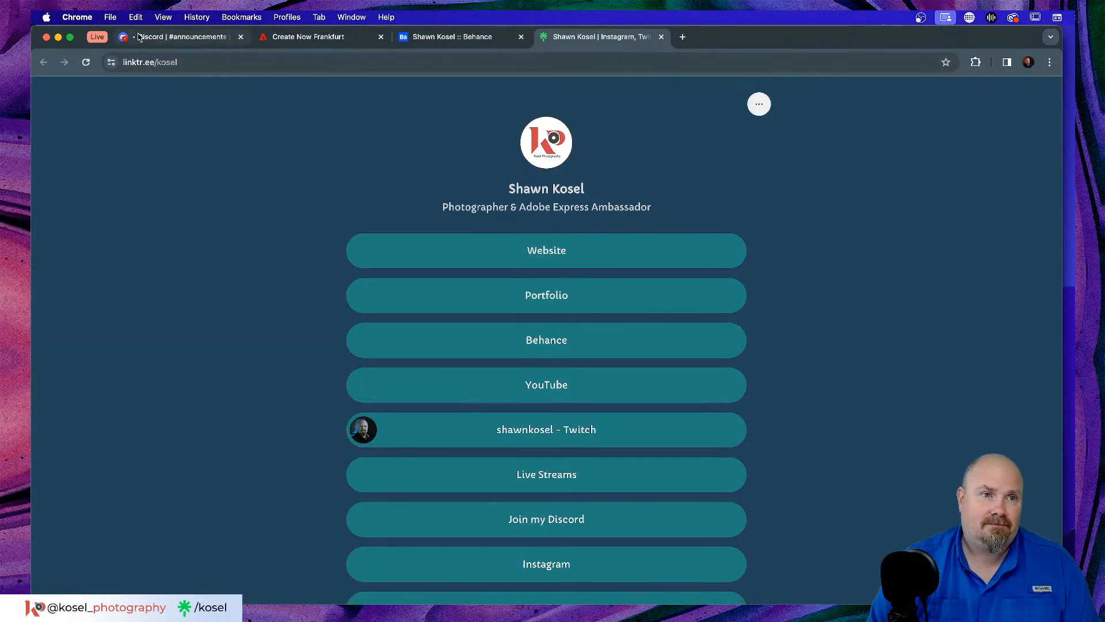
left_click(172, 38)
left_click(277, 40)
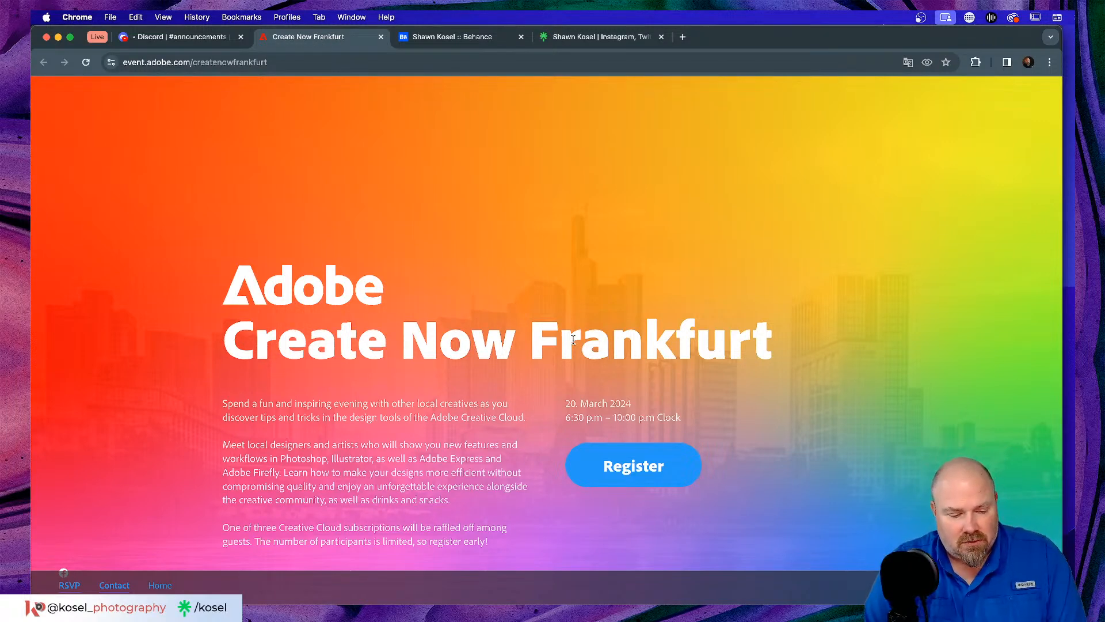
Switch to the Wave Tri.ai document in Illustrator and close the Finder window showing Downloads.
key("super+Tab")
key("super+Tab")
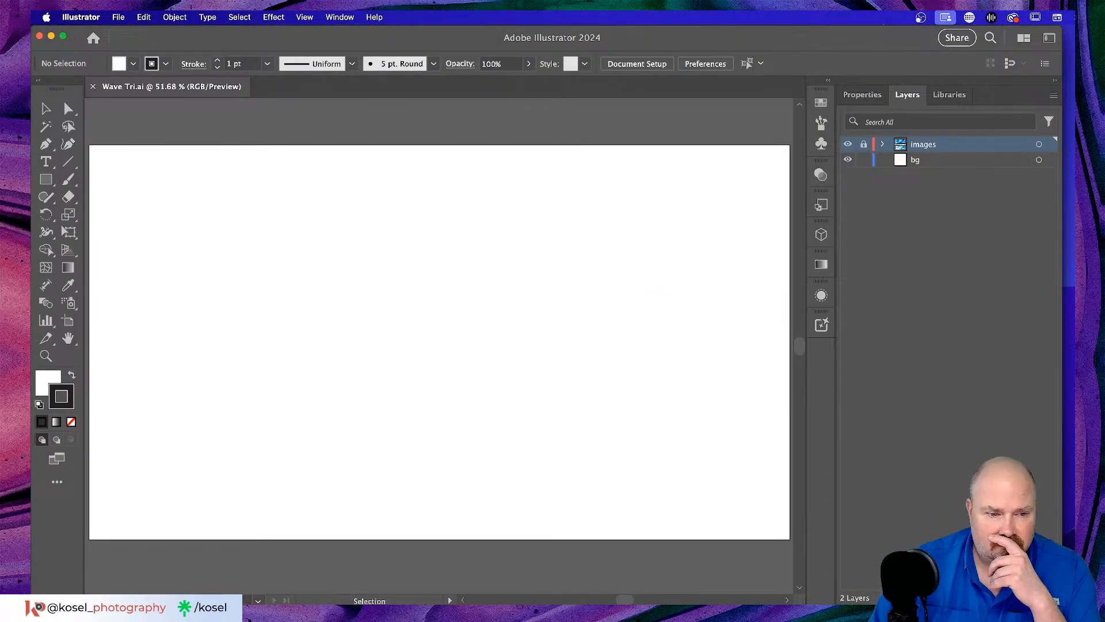
key("super+Tab")
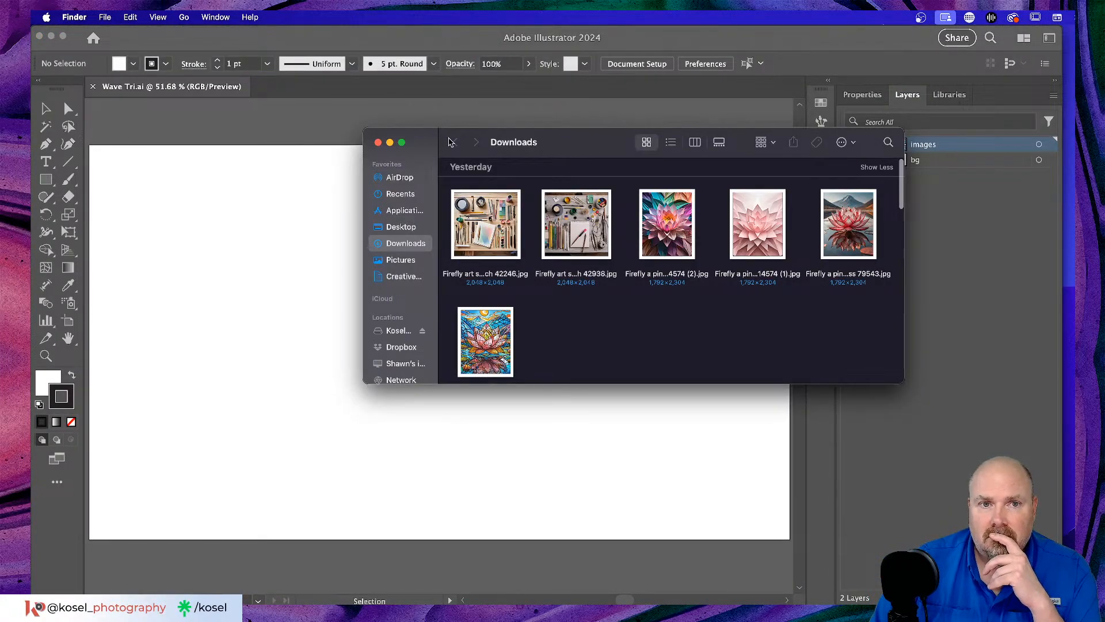
left_click(378, 142)
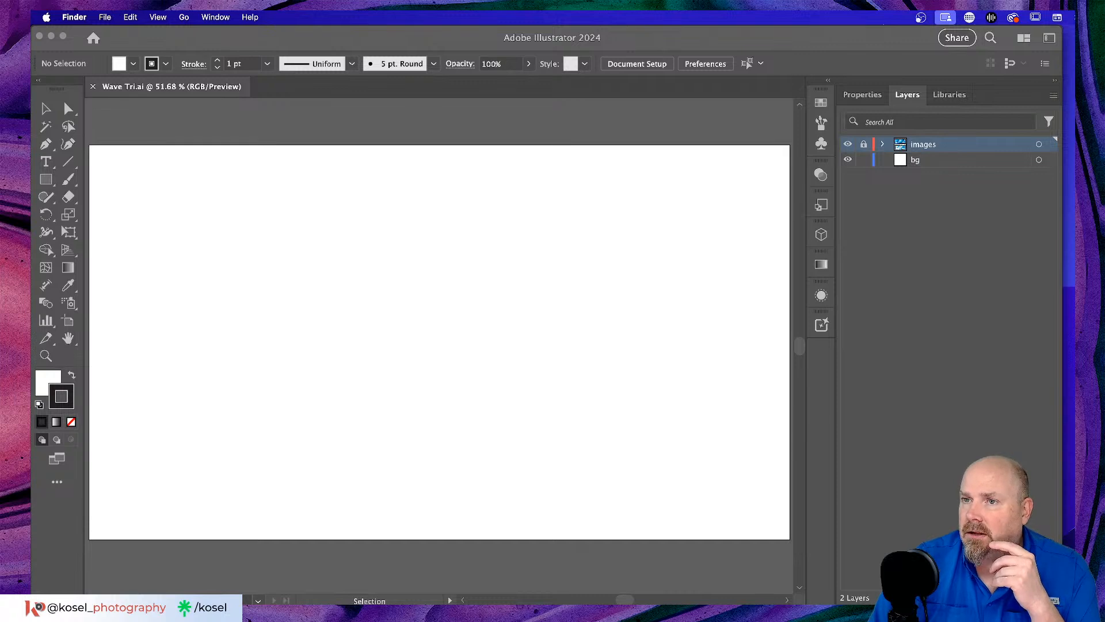
key("super+Tab")
Locate the billboard reference photos beside the blank artboard and view them at 100% magnification.
scroll(351, 288, "up", 5)
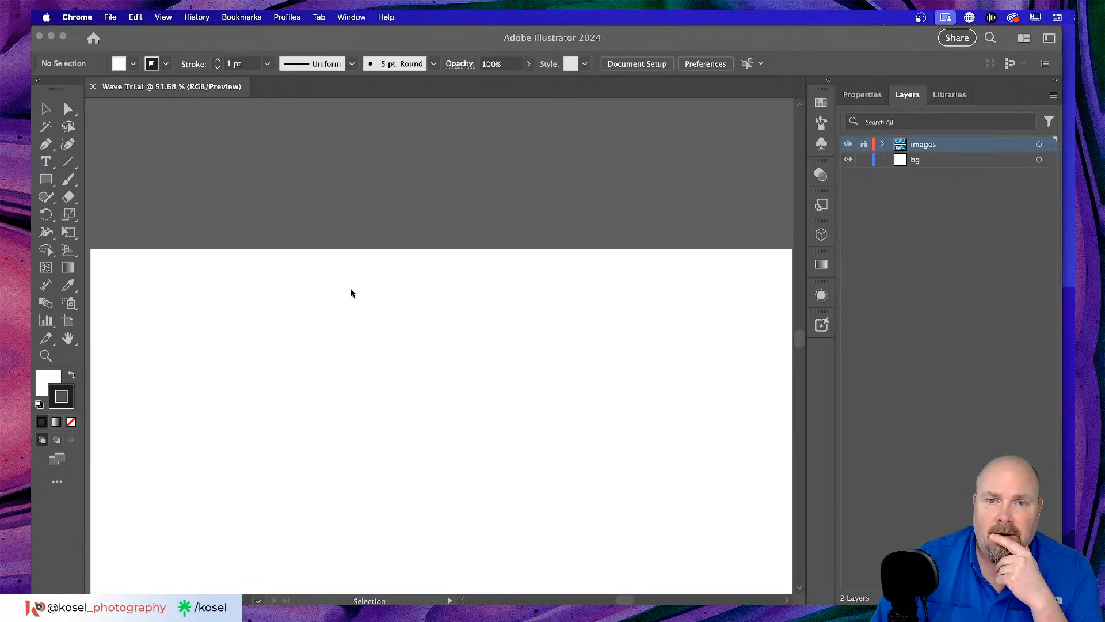
scroll(351, 286, "left", 4)
scroll(354, 291, "left", 10)
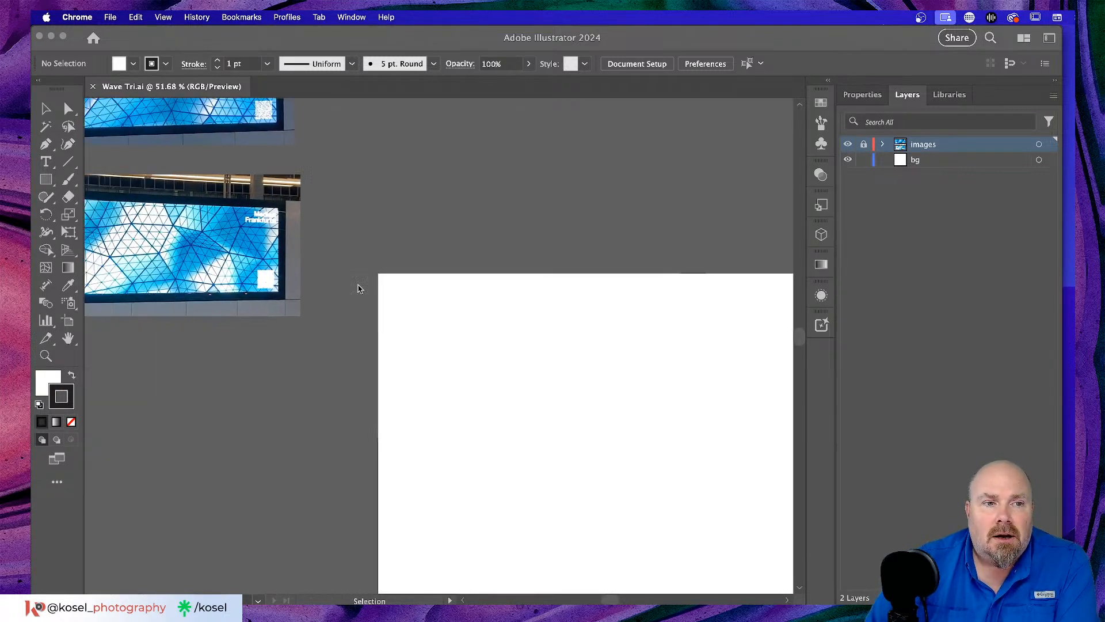
scroll(366, 286, "up", 3)
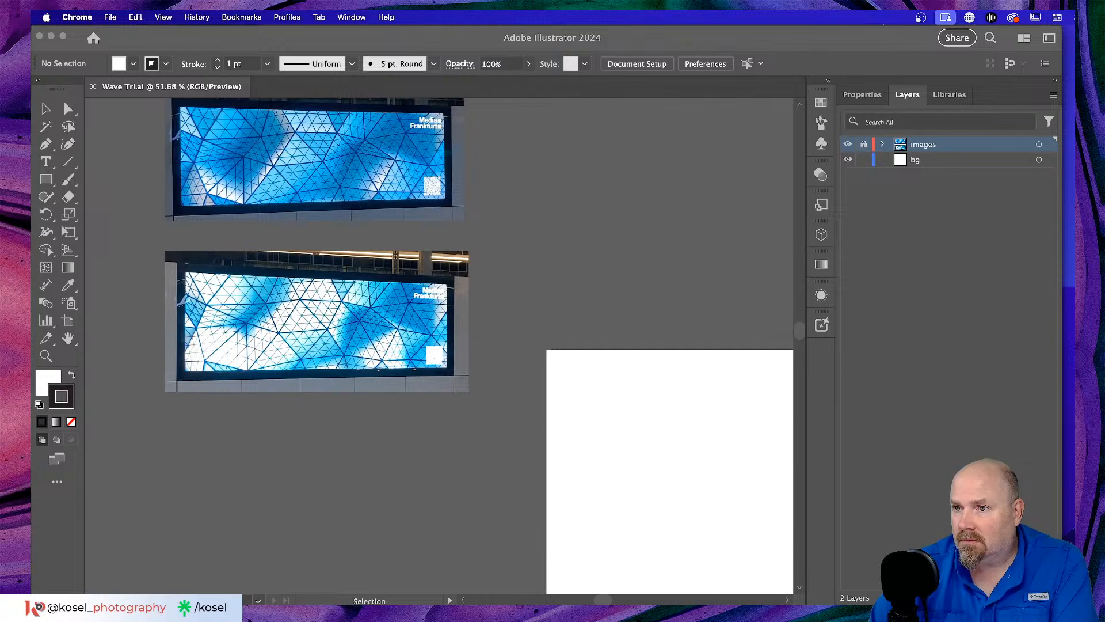
left_click(475, 255)
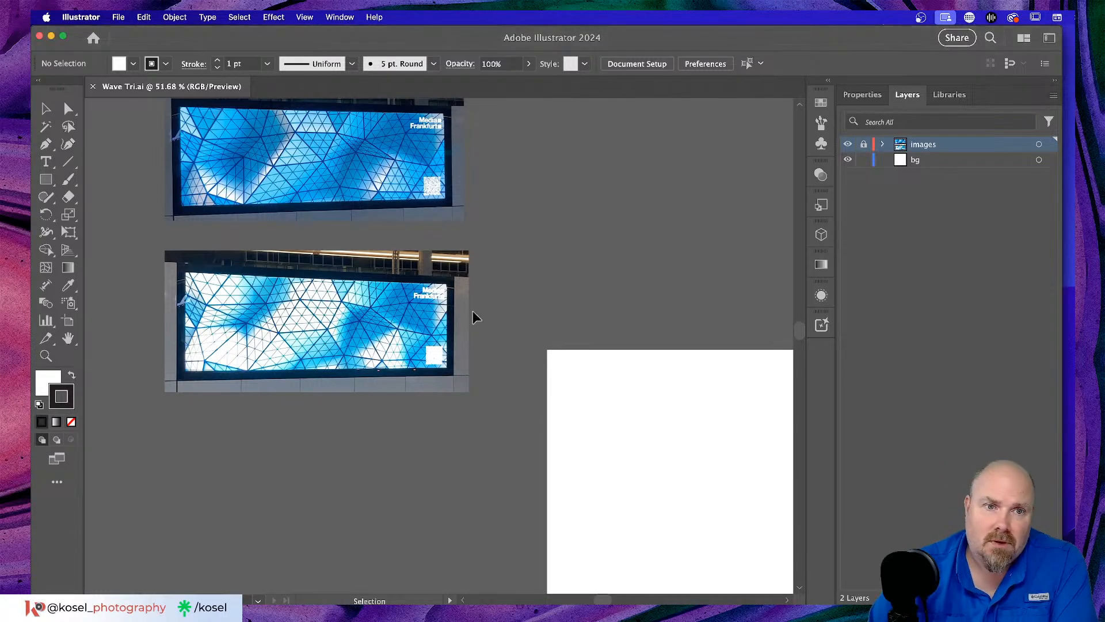
scroll(484, 282, "up", 2)
scroll(484, 282, "left", 1)
key("super+plus")
key("super+plus")
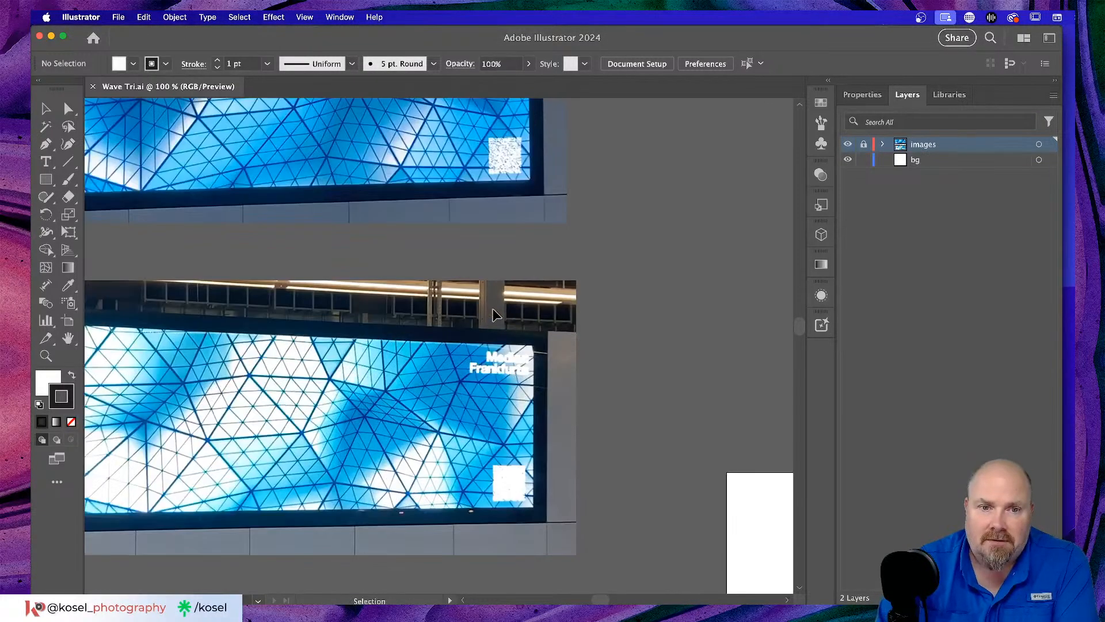
scroll(458, 335, "left", 4)
scroll(457, 334, "left", 1)
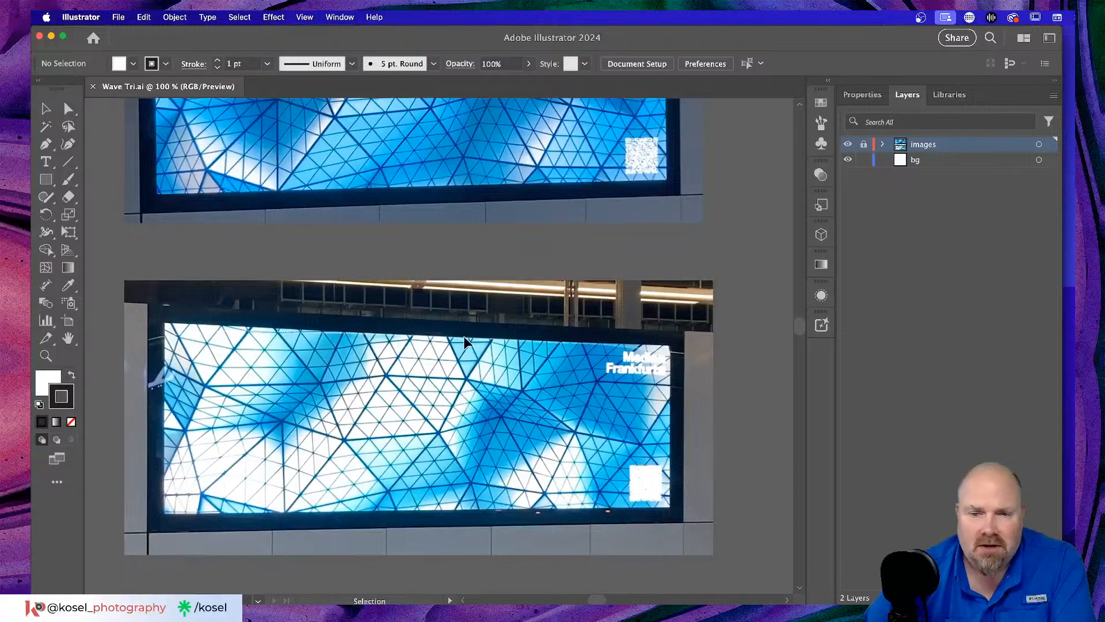
Compare the triangle mesh and light patterns in both billboard photos, then inspect the upper photo at 200% magnification.
scroll(461, 339, "up", 5)
scroll(466, 342, "down", 1)
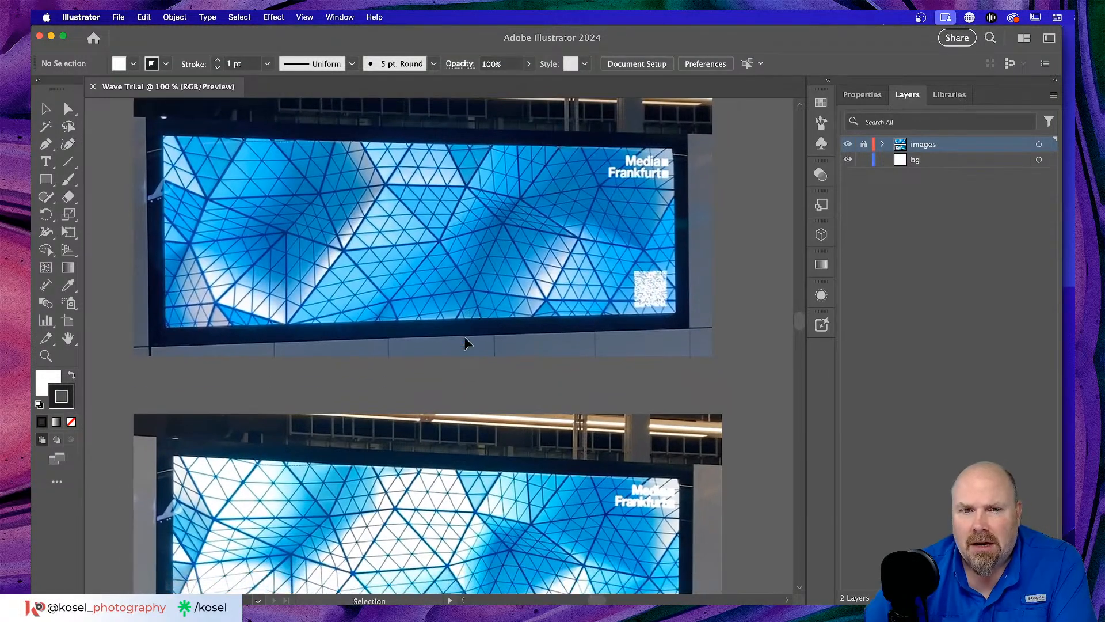
scroll(466, 343, "down", 1)
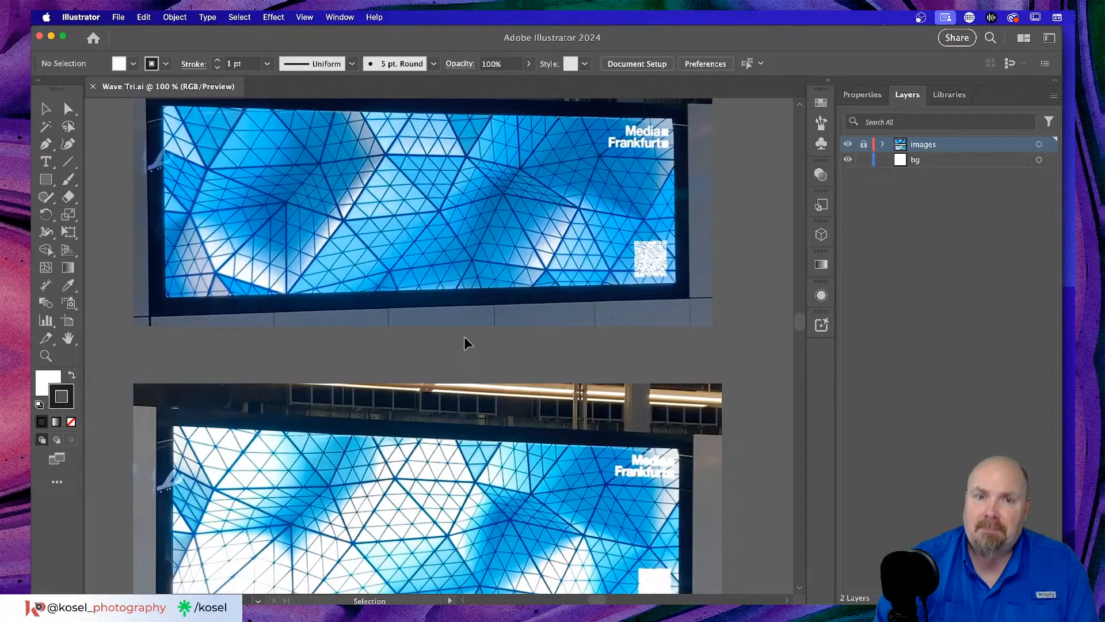
scroll(468, 339, "up", 1)
scroll(469, 337, "up", 1)
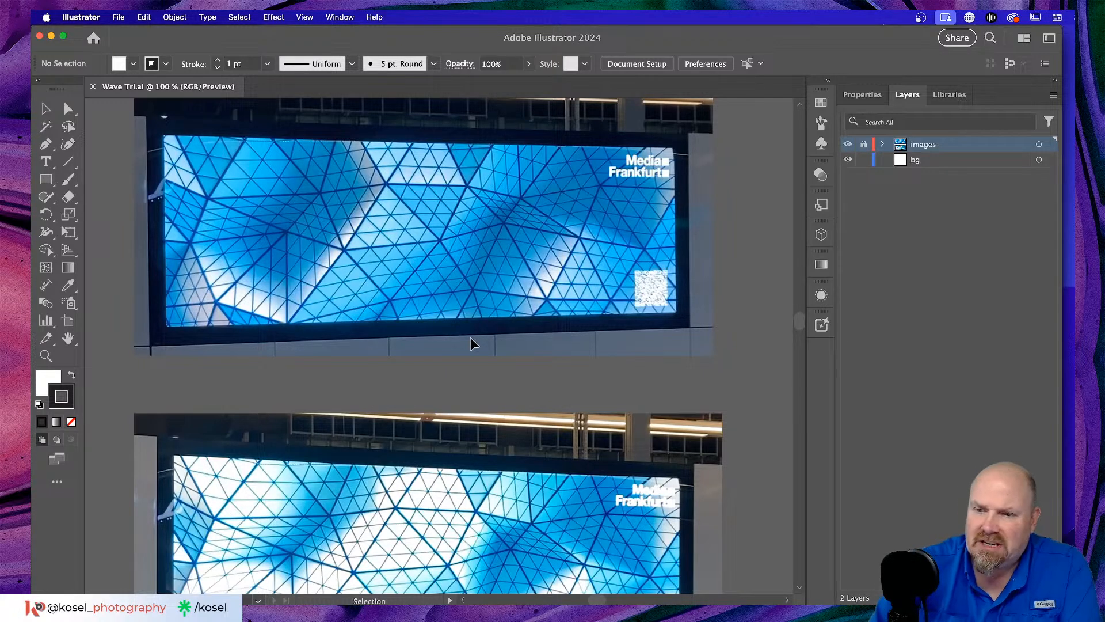
scroll(473, 351, "down", 5)
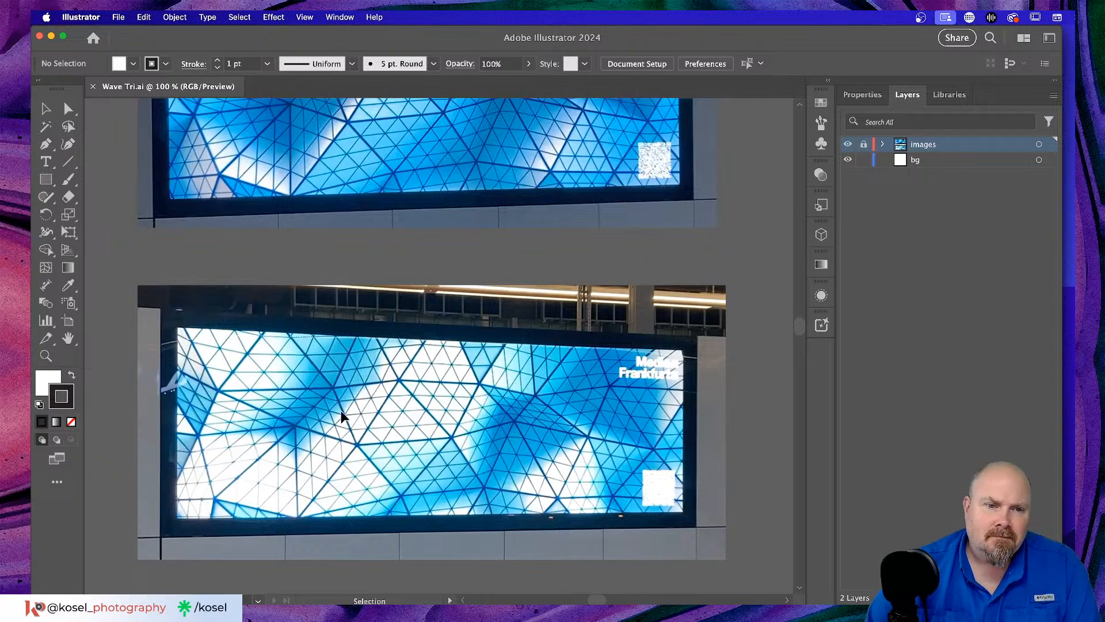
scroll(341, 411, "up", 3)
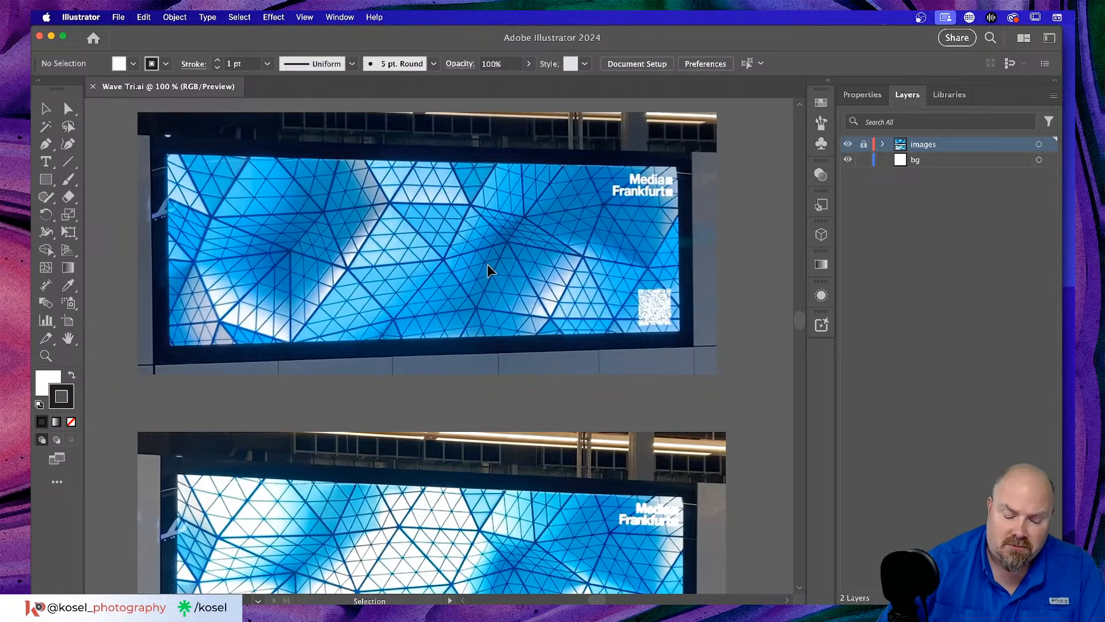
key("super+equal")
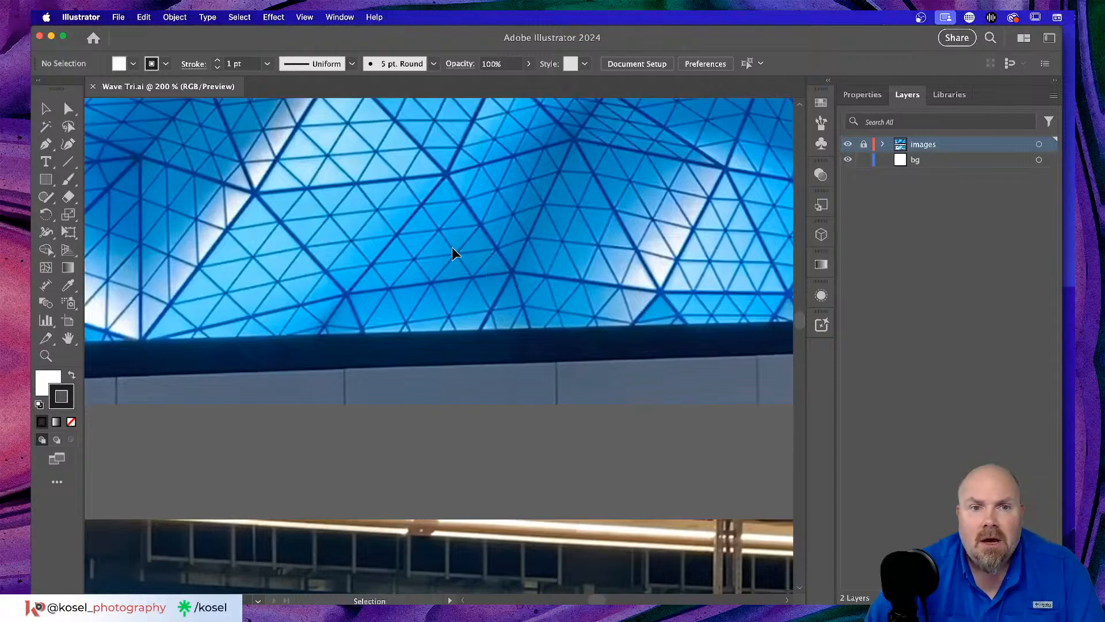
scroll(452, 247, "up", 5)
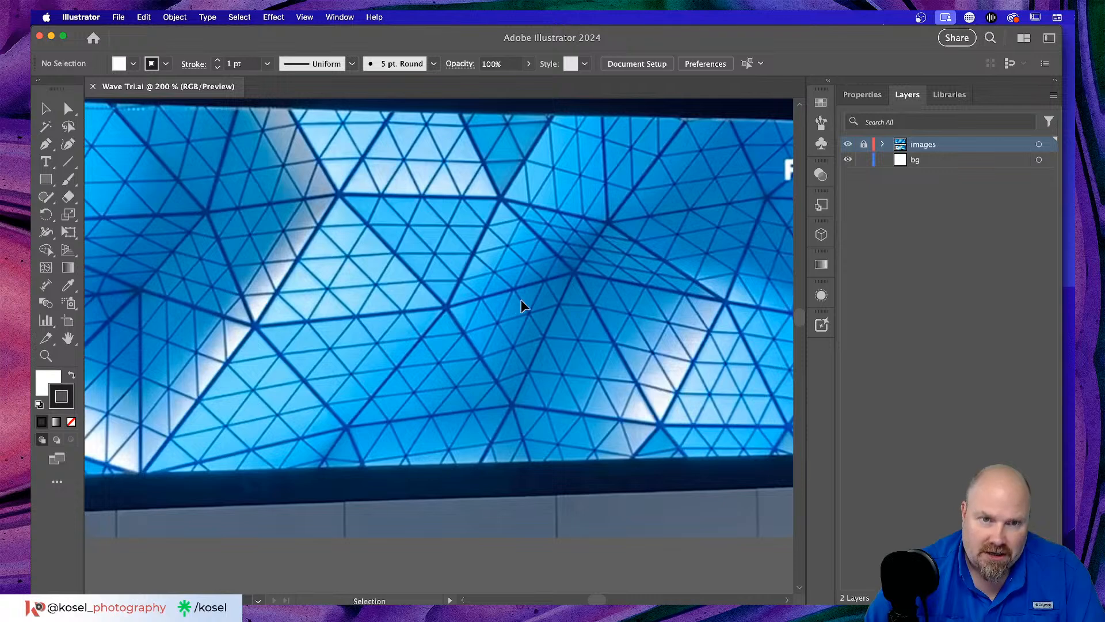
scroll(520, 300, "left", 5)
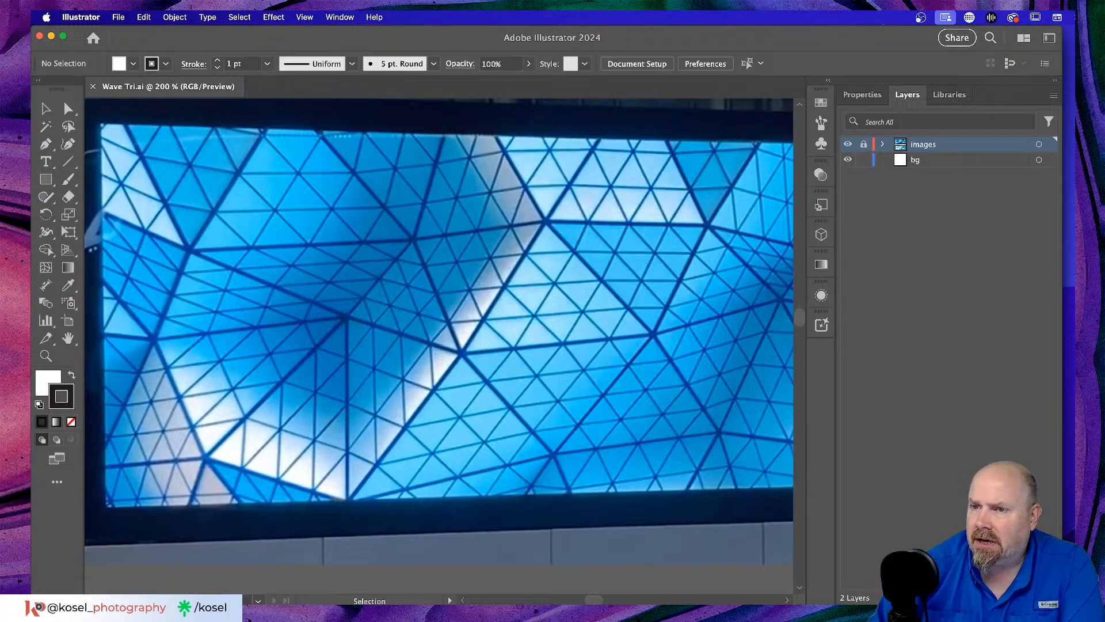
Switch to Finder, open the Kosel Photography folder from Kosel Photo, and minimize the window.
key("super+Tab")
key("super+Tab")
left_click(590, 119)
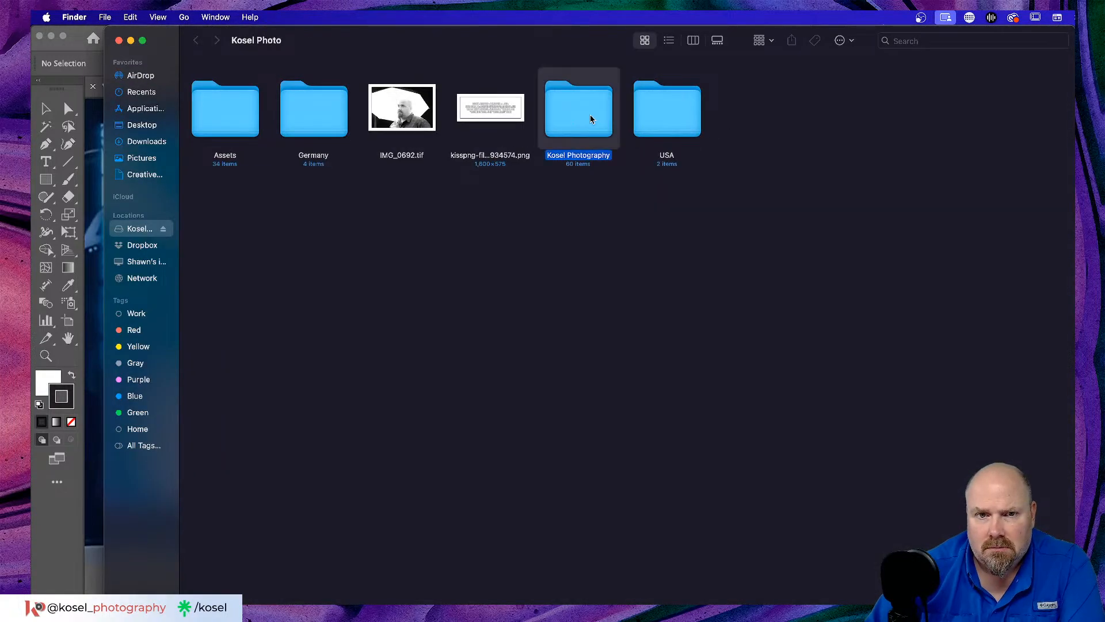
double_click(590, 120)
key("super+m")
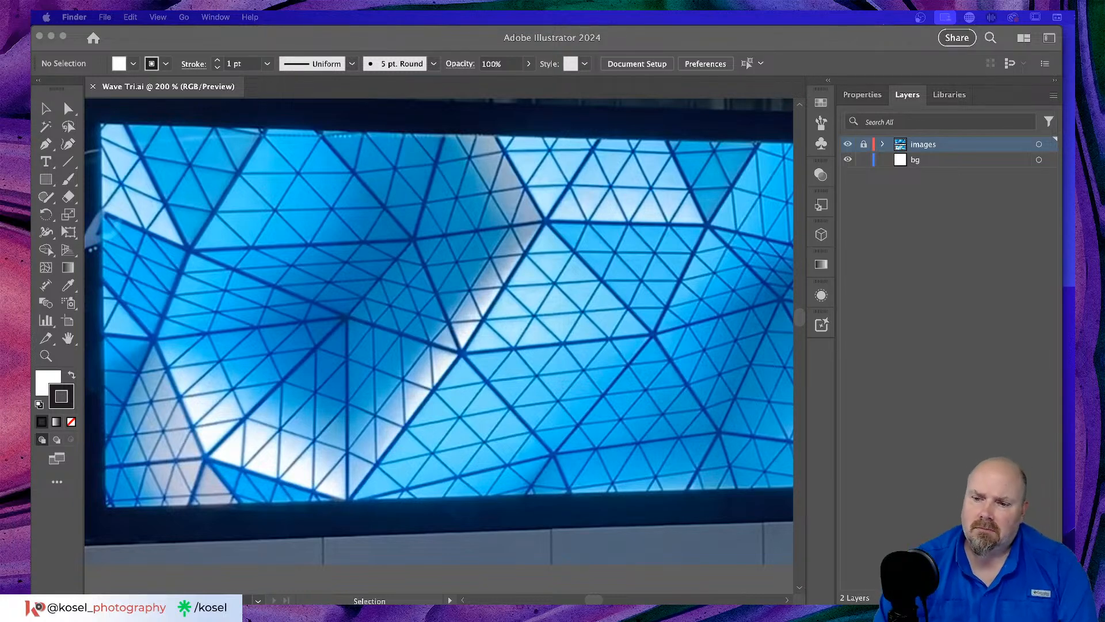
Preview IMG_0245.MOV and scrub back and forth through it to examine how the billboard's triangle mesh moves.
key("space")
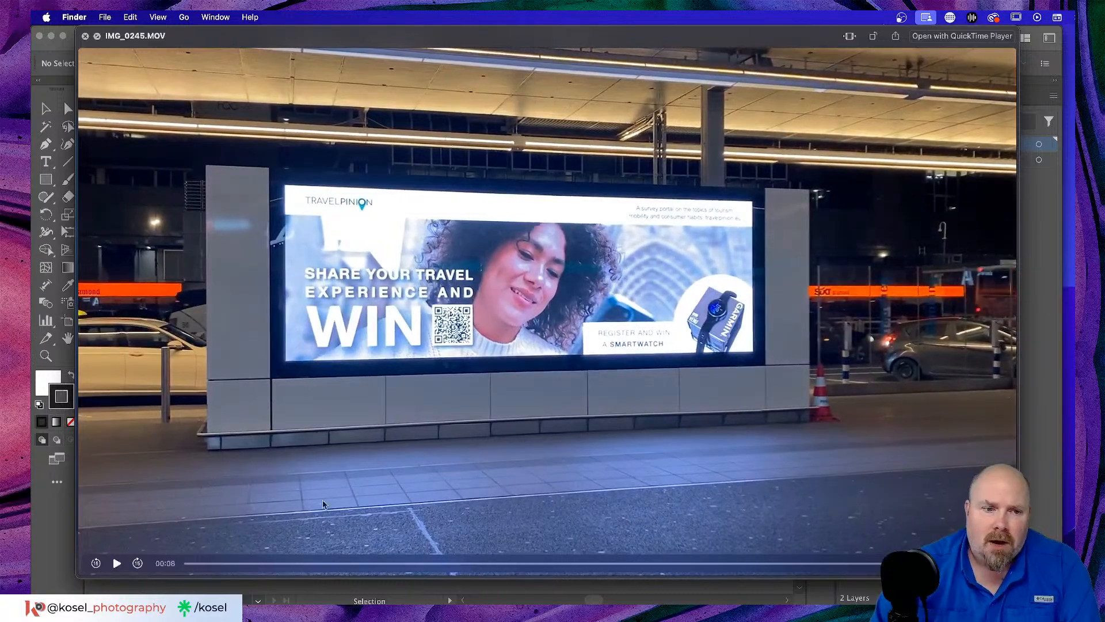
left_click_drag(195, 565, 215, 567)
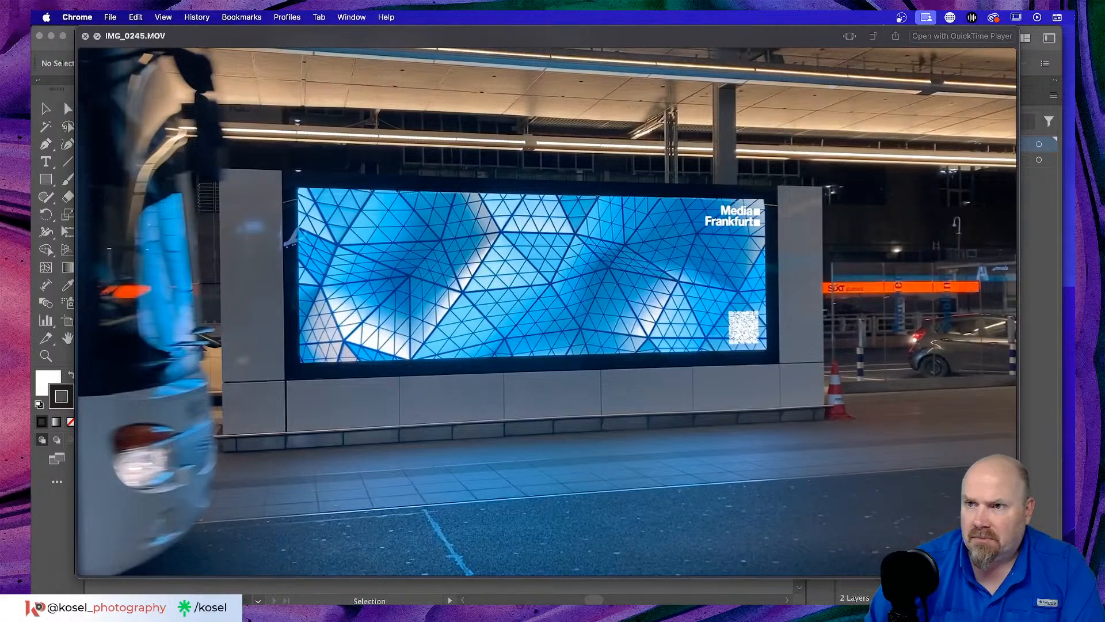
left_click_drag(216, 566, 191, 564)
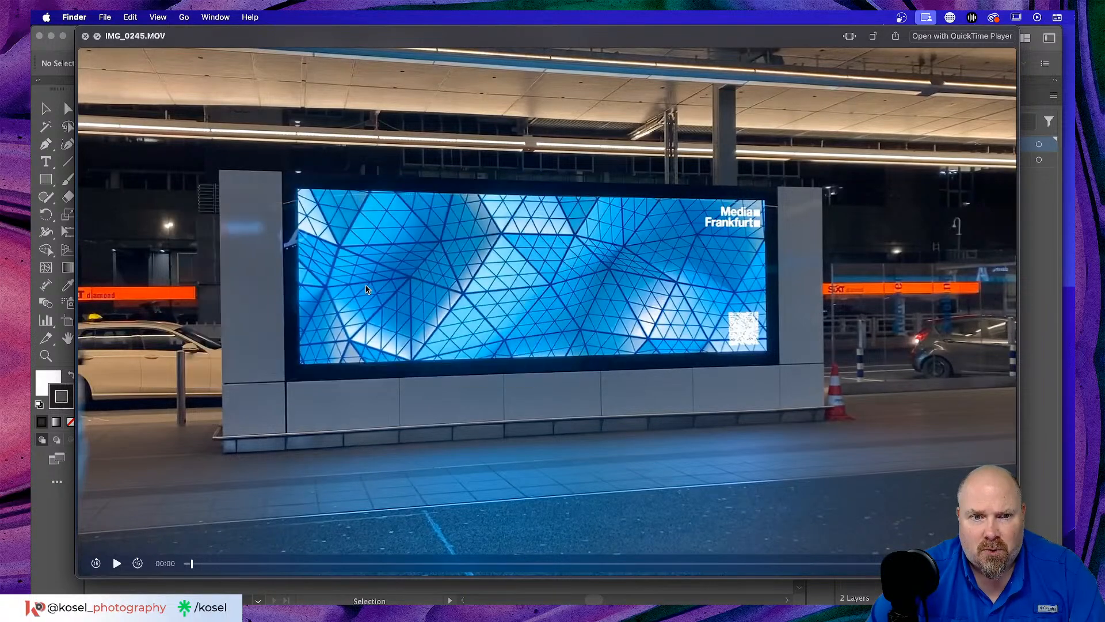
left_click_drag(193, 566, 823, 567)
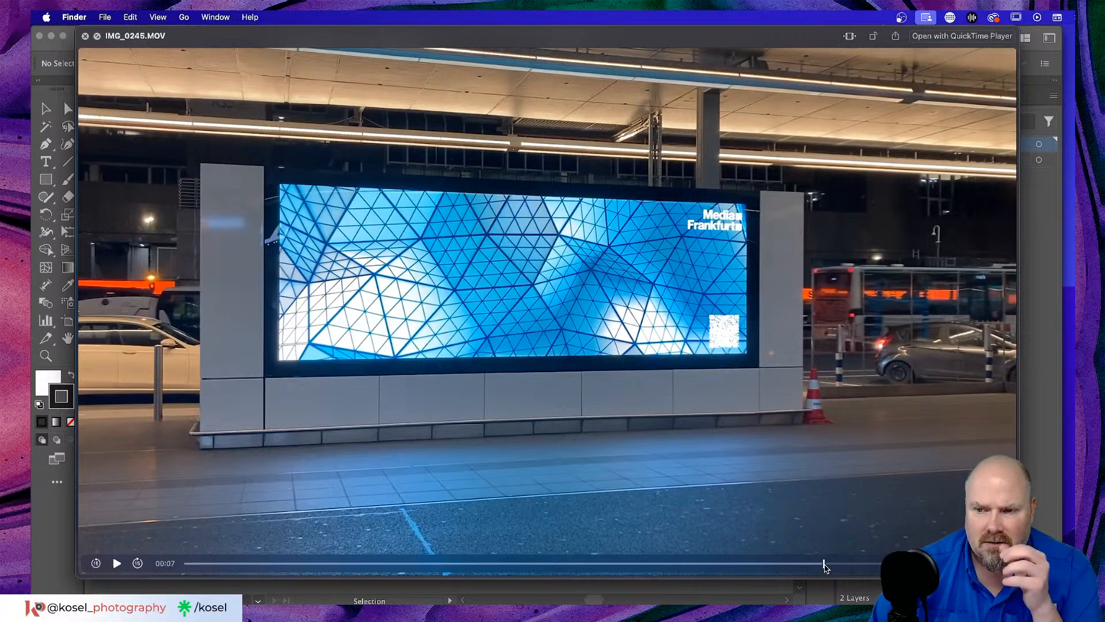
Scrub back and forth through the last seconds of IMG_0245.MOV to study the mesh movement, and close the preview.
mouse_move(824, 565)
left_mouse_down()
mouse_move(771, 563)
mouse_move(838, 560)
mouse_move(740, 559)
mouse_move(804, 558)
left_mouse_up()
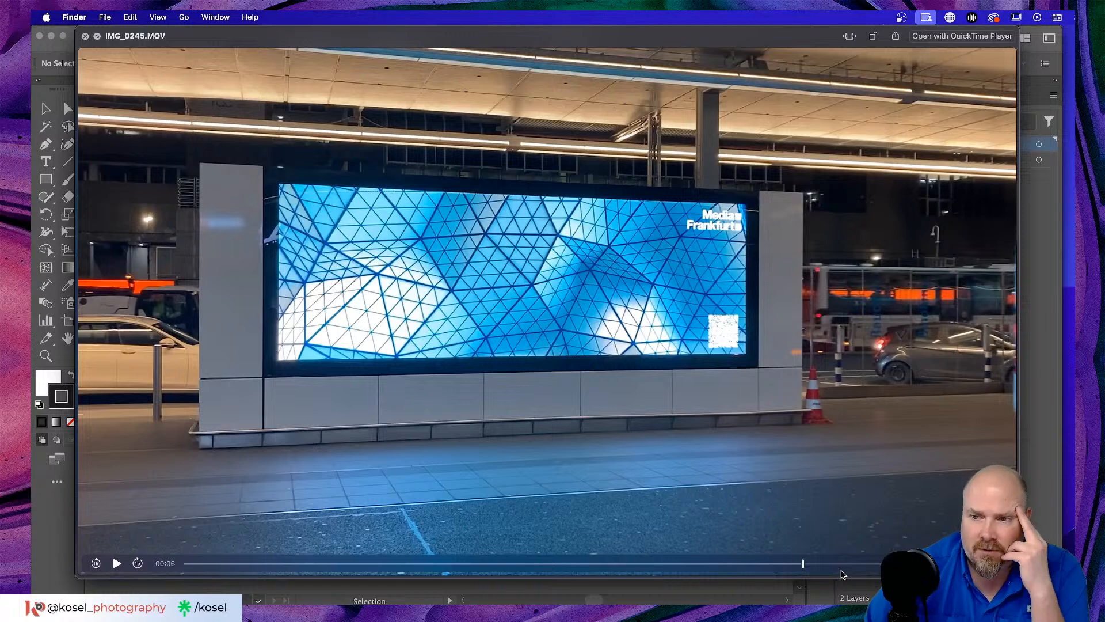
mouse_move(804, 564)
left_mouse_down()
mouse_move(779, 562)
mouse_move(823, 562)
mouse_move(776, 560)
mouse_move(811, 561)
left_mouse_up()
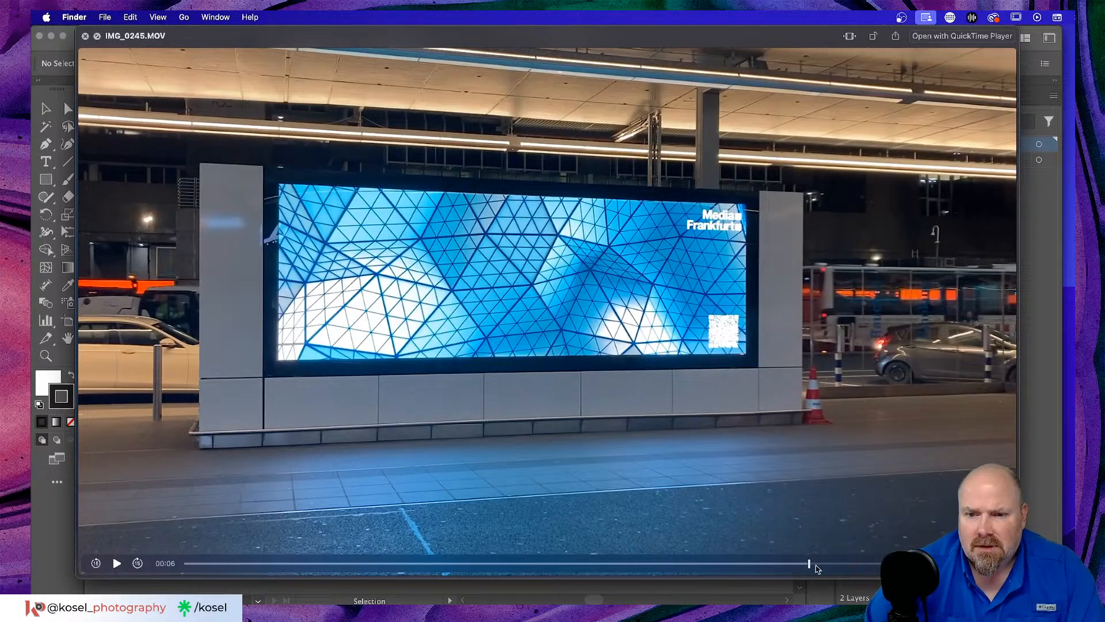
left_click_drag(809, 566, 764, 560)
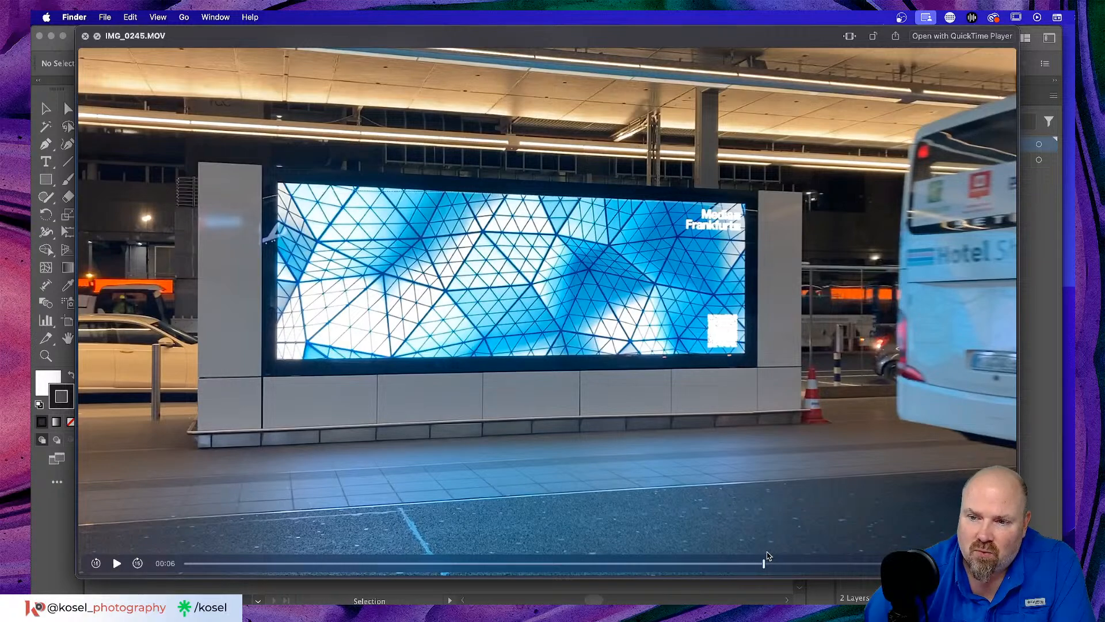
left_click_drag(765, 566, 788, 558)
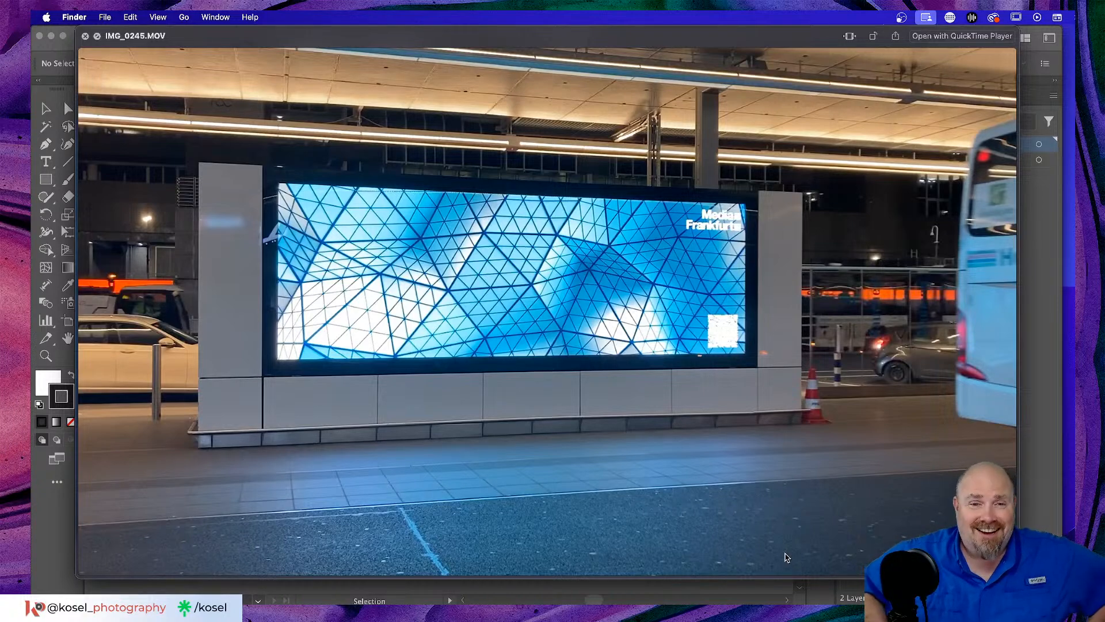
scroll(794, 564, "left", 5)
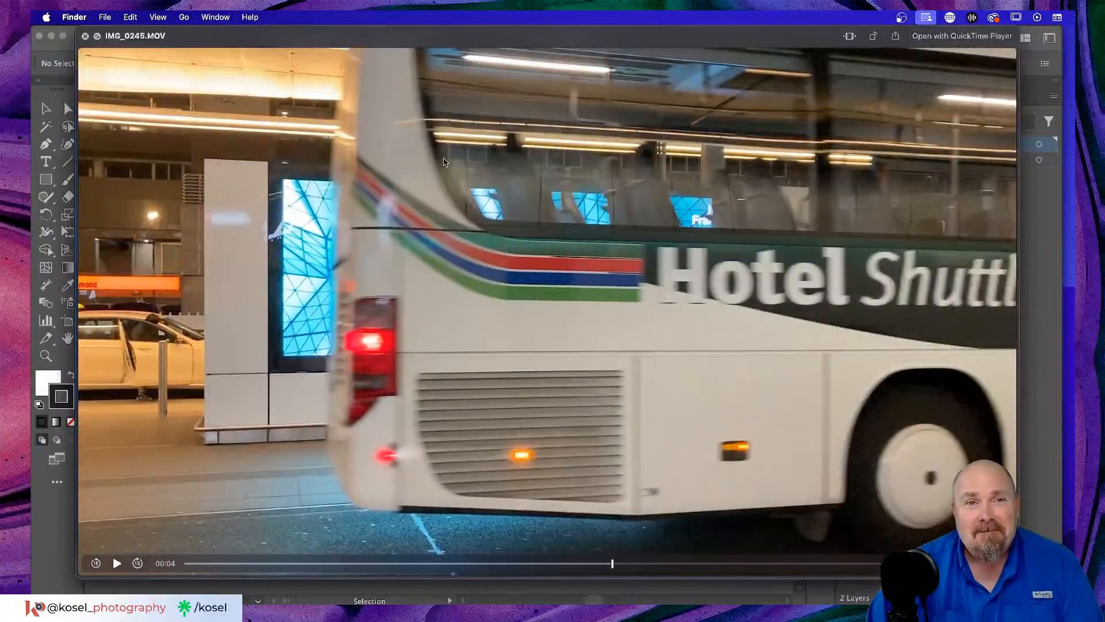
key("space")
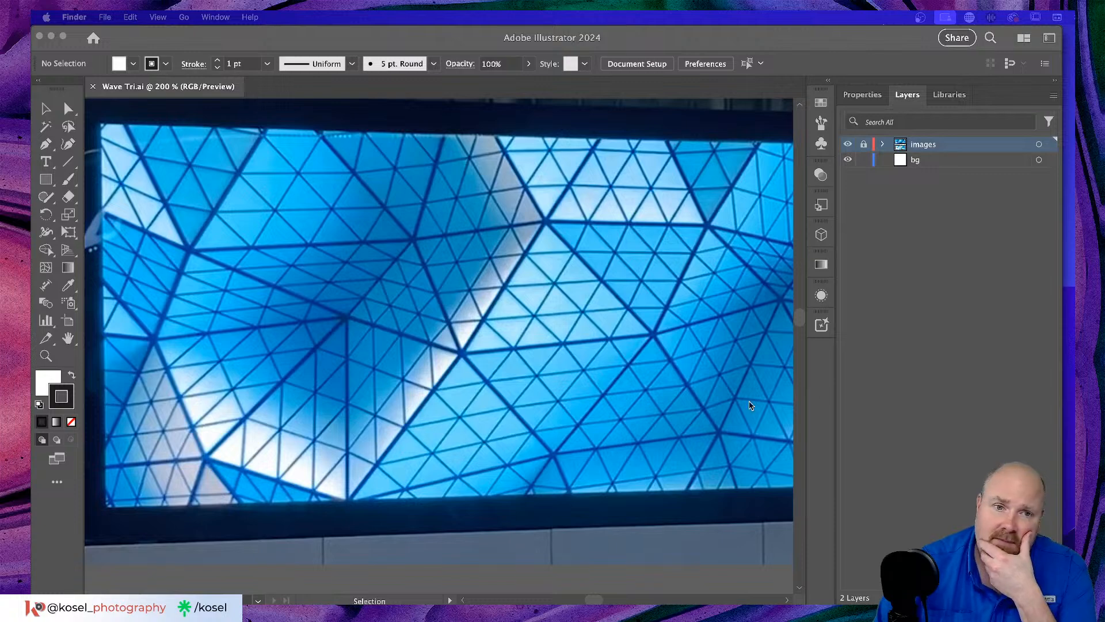
Switch back to Illustrator and compare the mesh patterns of both billboard photos together at 66.67% magnification.
scroll(534, 358, "down", 3)
scroll(534, 358, "down", 2)
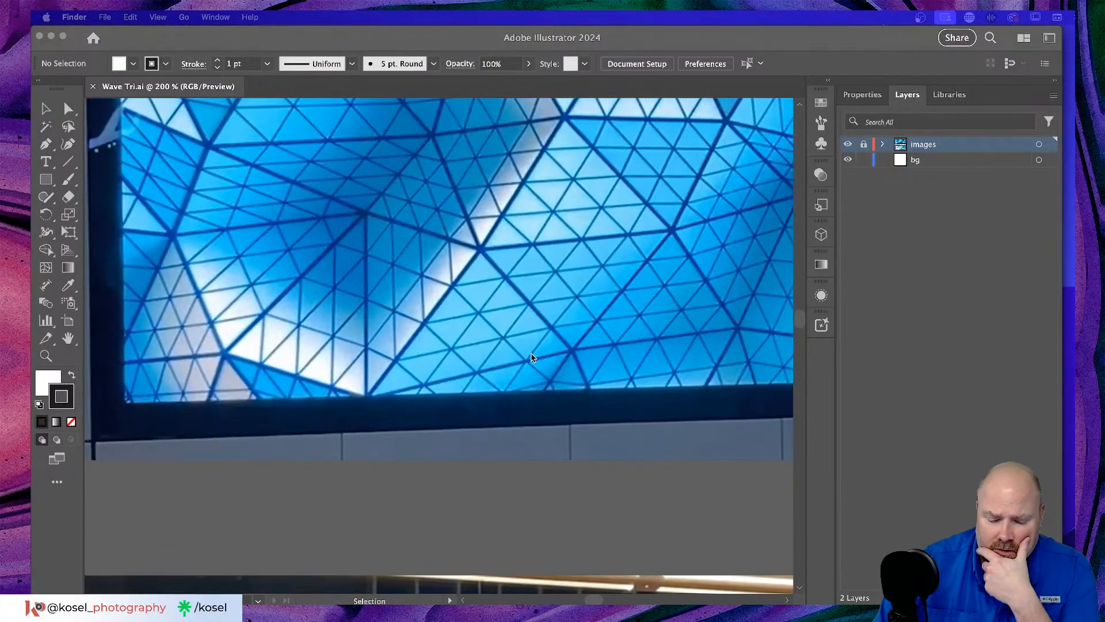
left_click(461, 37)
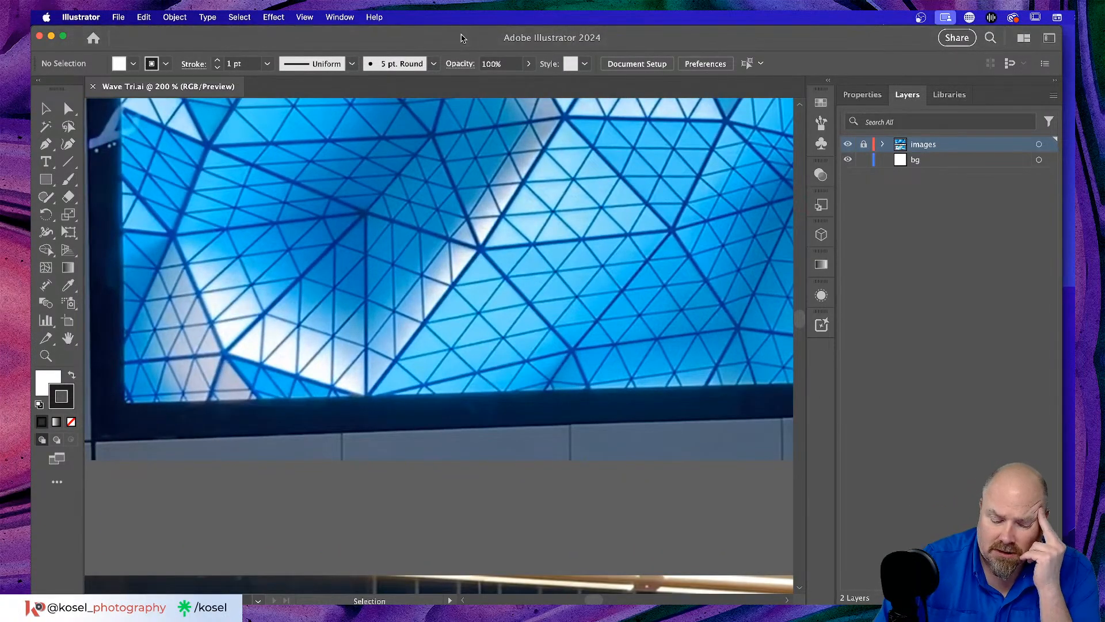
key("super+minus")
key("super+minus")
key("super+minus")
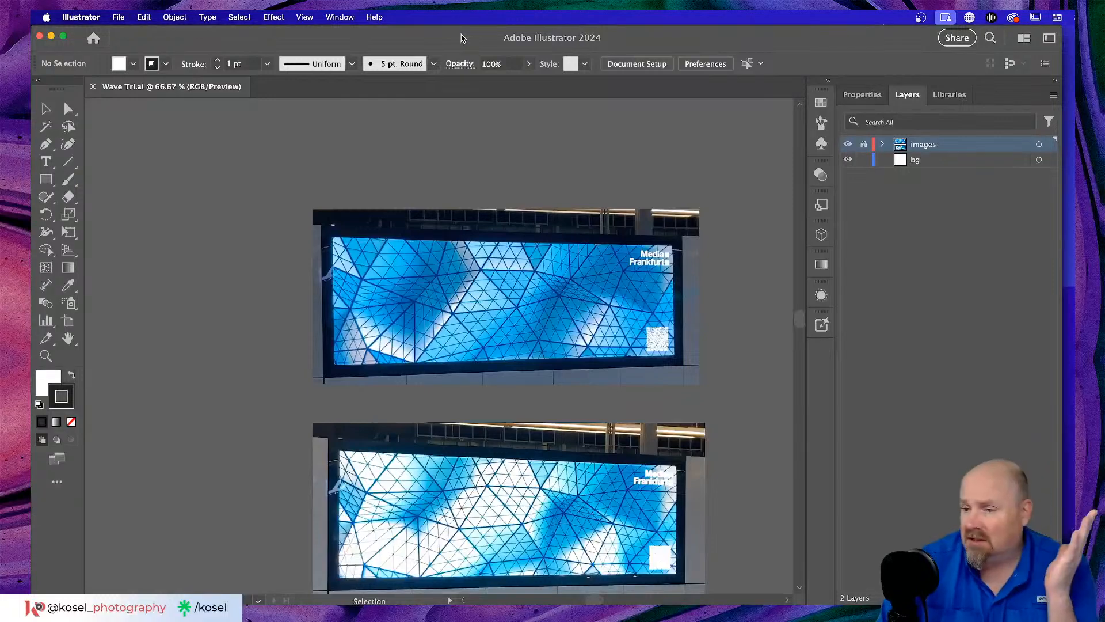
scroll(514, 173, "down", 3)
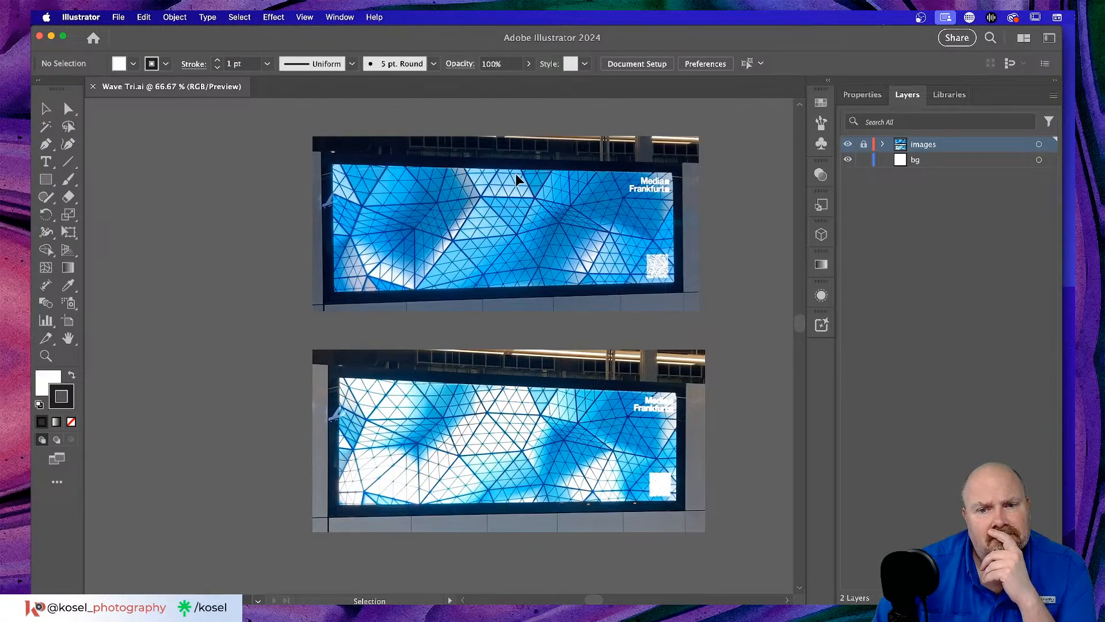
scroll(517, 179, "right", 1)
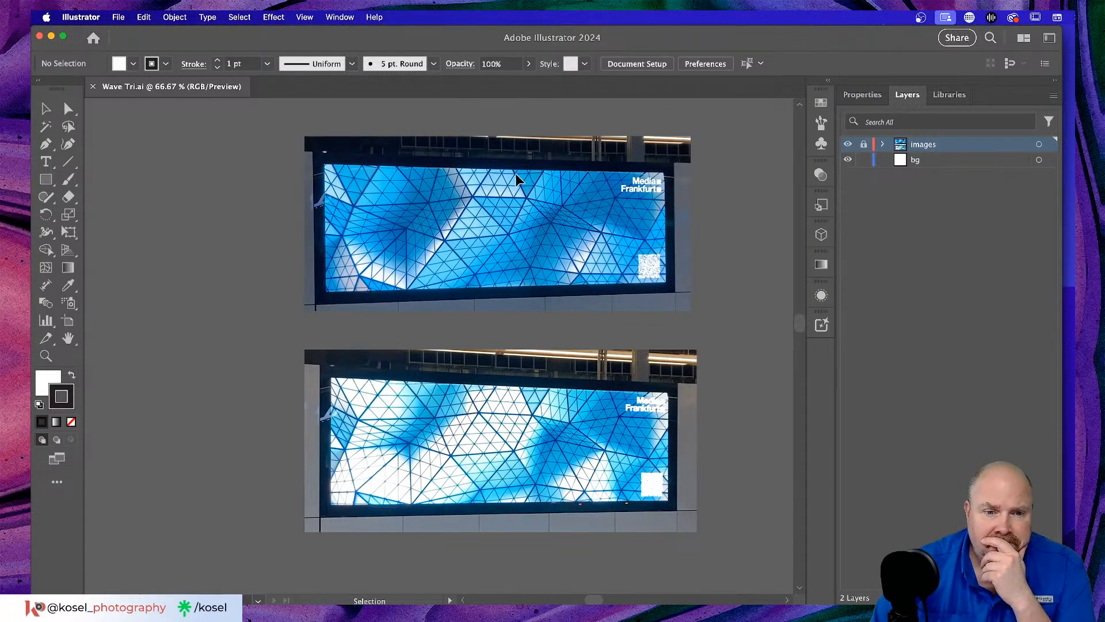
Check the blank artboard's dimensions and settings with the Artboard tool, and exit artboard editing.
scroll(515, 174, "right", 10)
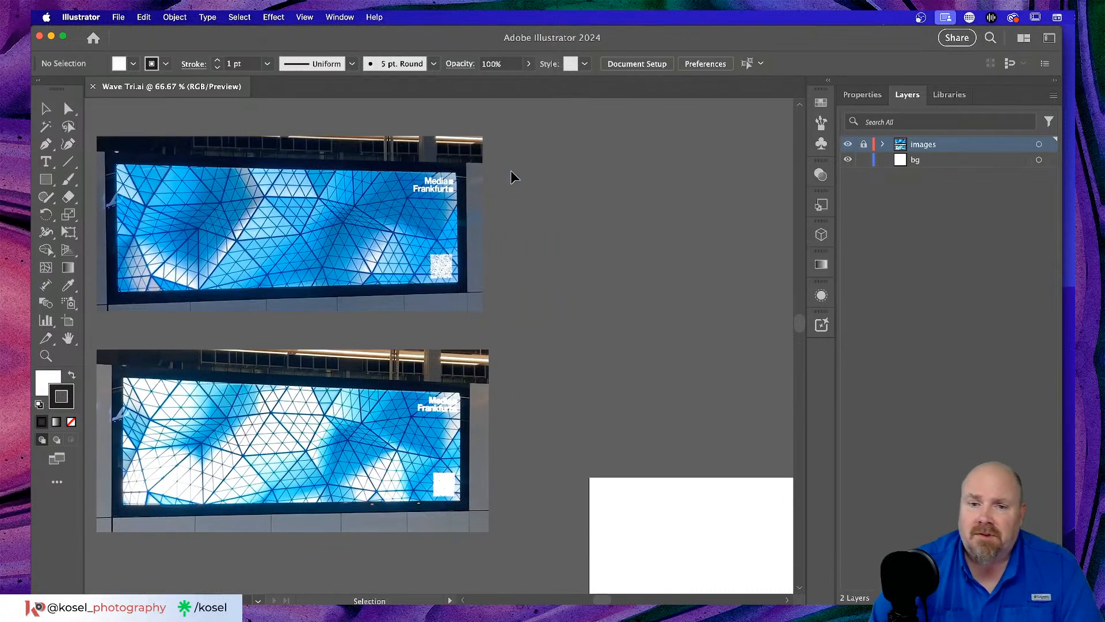
scroll(510, 170, "down", 14)
scroll(508, 170, "right", 8)
scroll(509, 175, "right", 18)
scroll(506, 171, "down", 5)
key("super+minus")
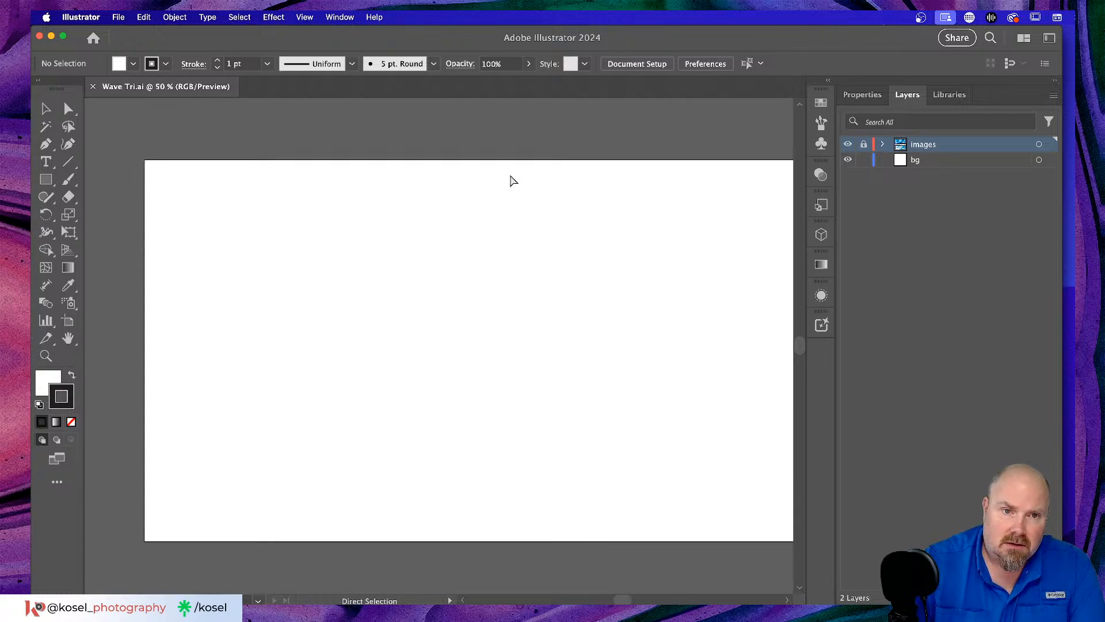
key("super+minus")
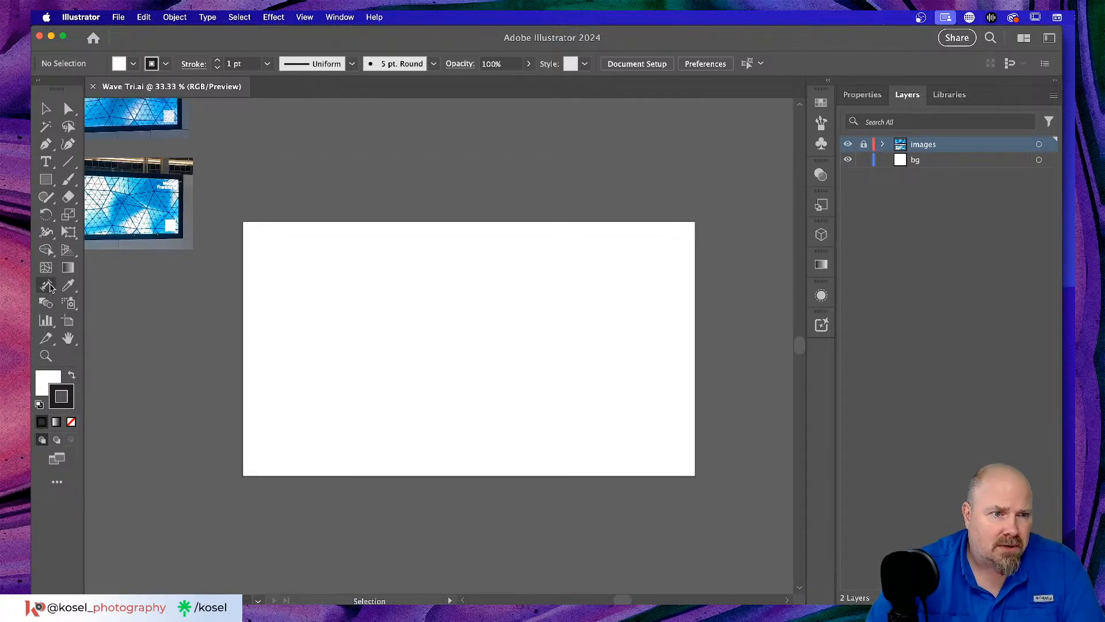
left_click(68, 321)
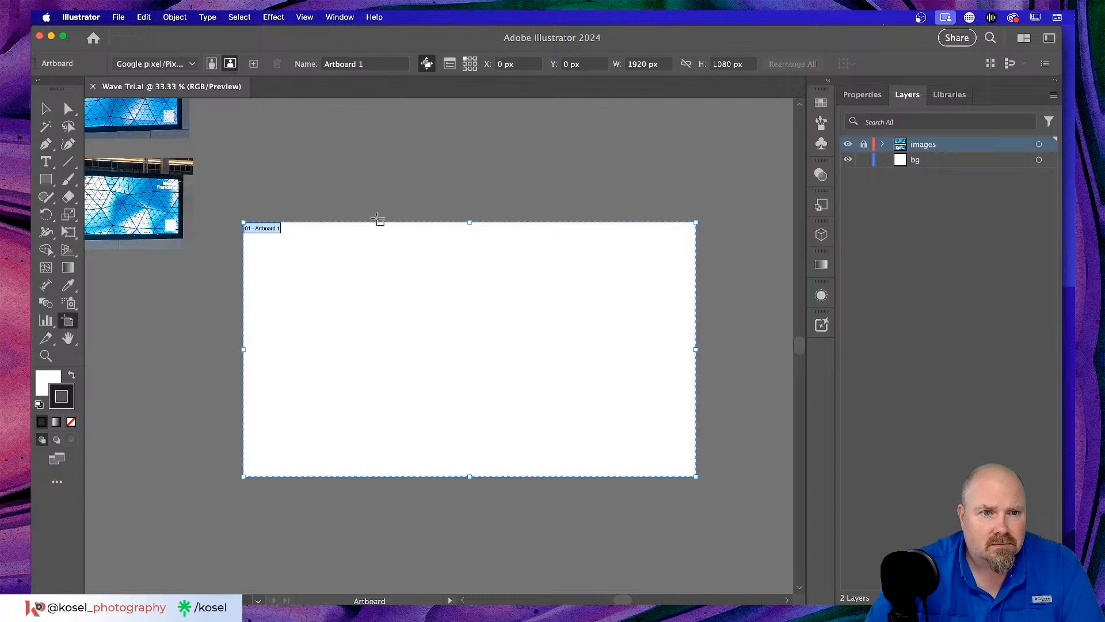
left_click(862, 94)
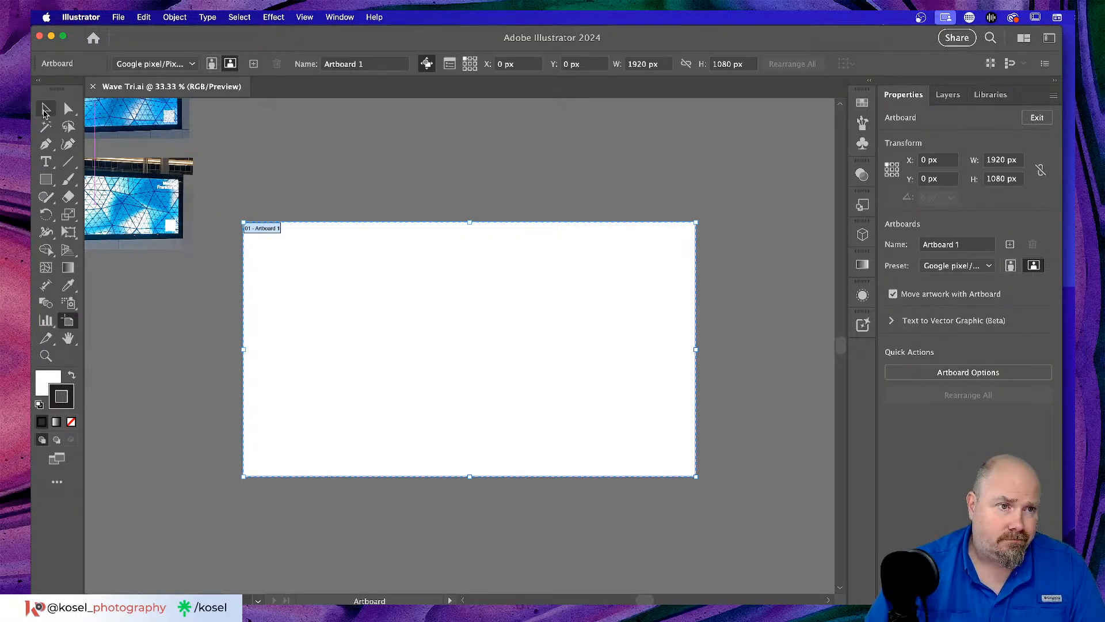
left_click(45, 110)
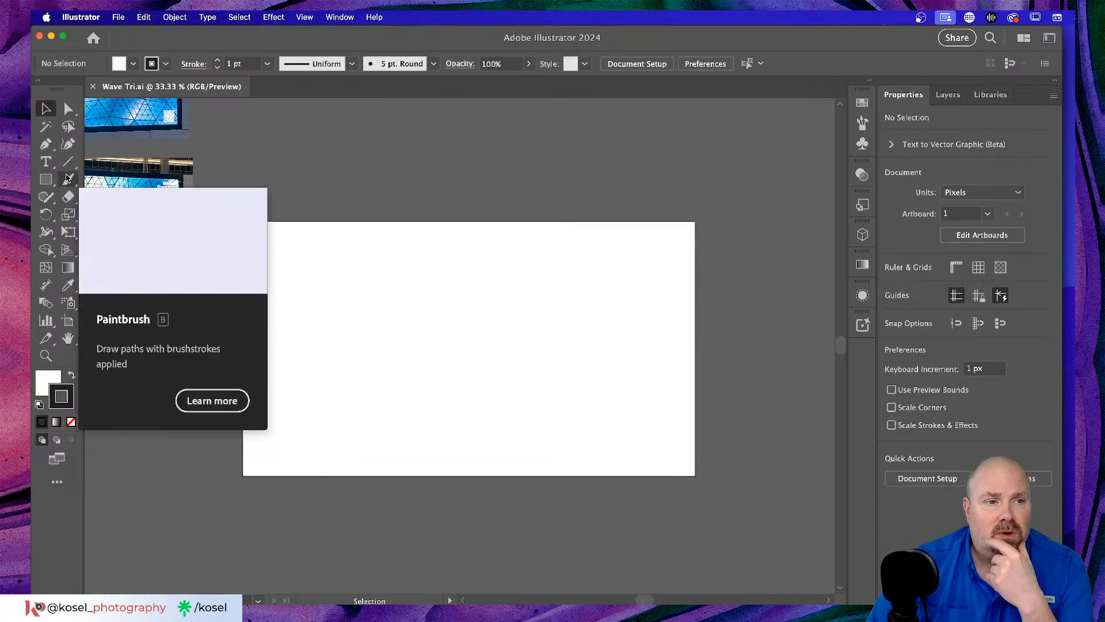
Activate the Polygon tool and add a new layer named Triangle above the images layer.
left_click(46, 179)
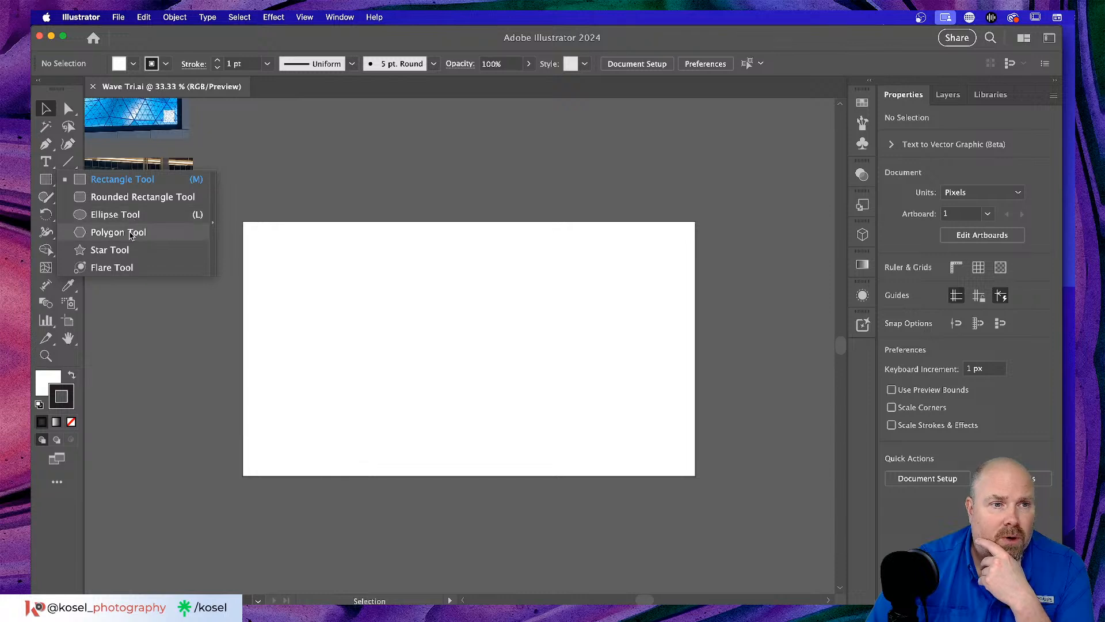
left_click(130, 234)
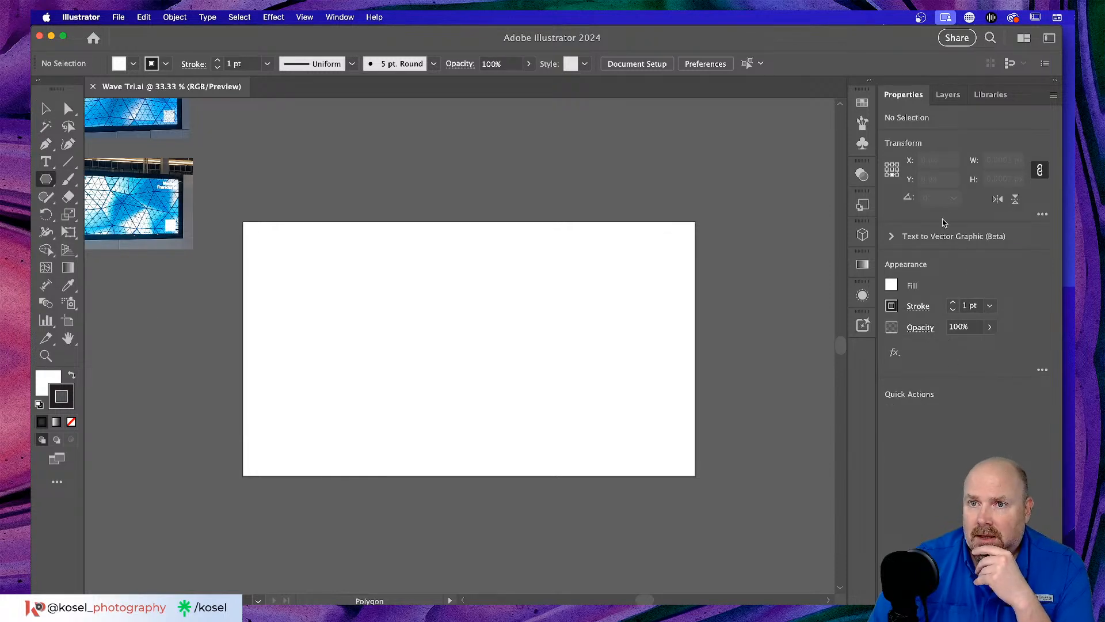
left_click(948, 94)
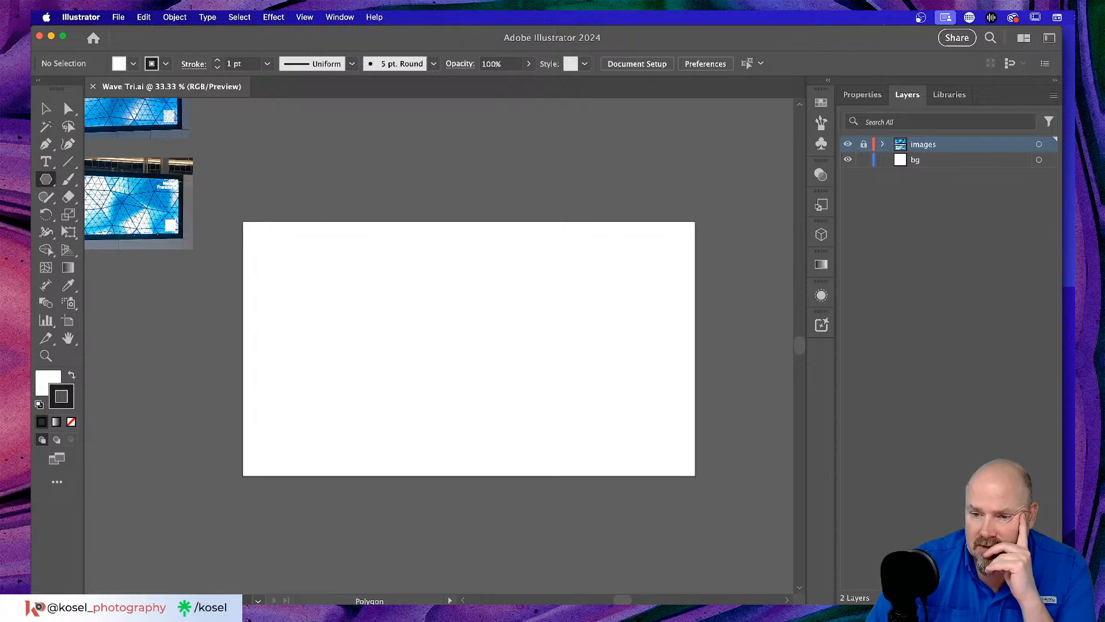
key("super+l")
double_click(929, 144)
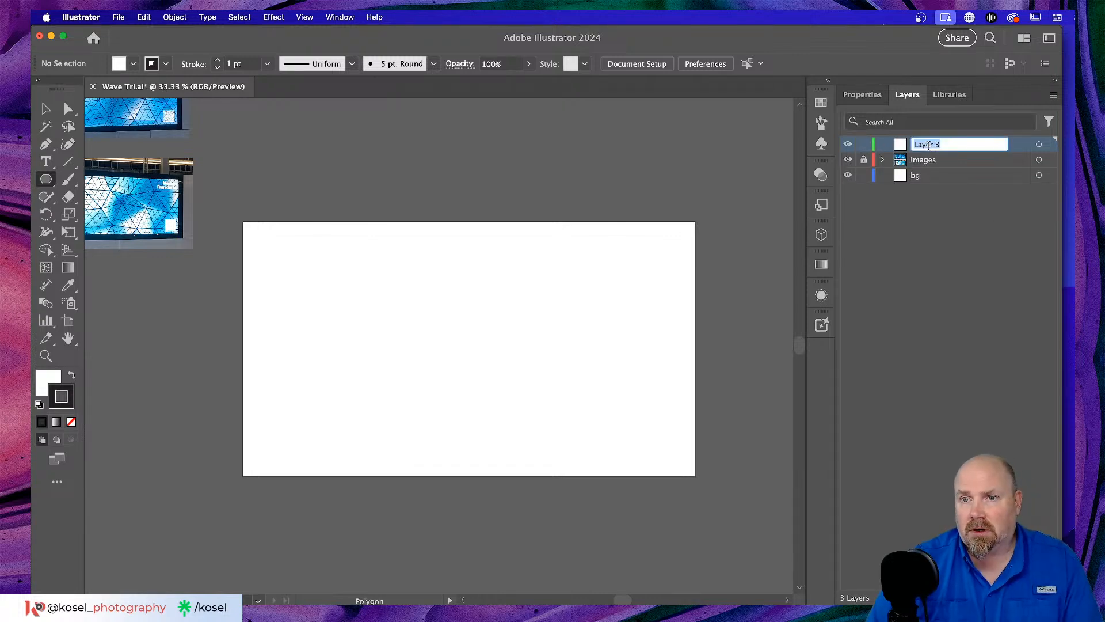
type("T")
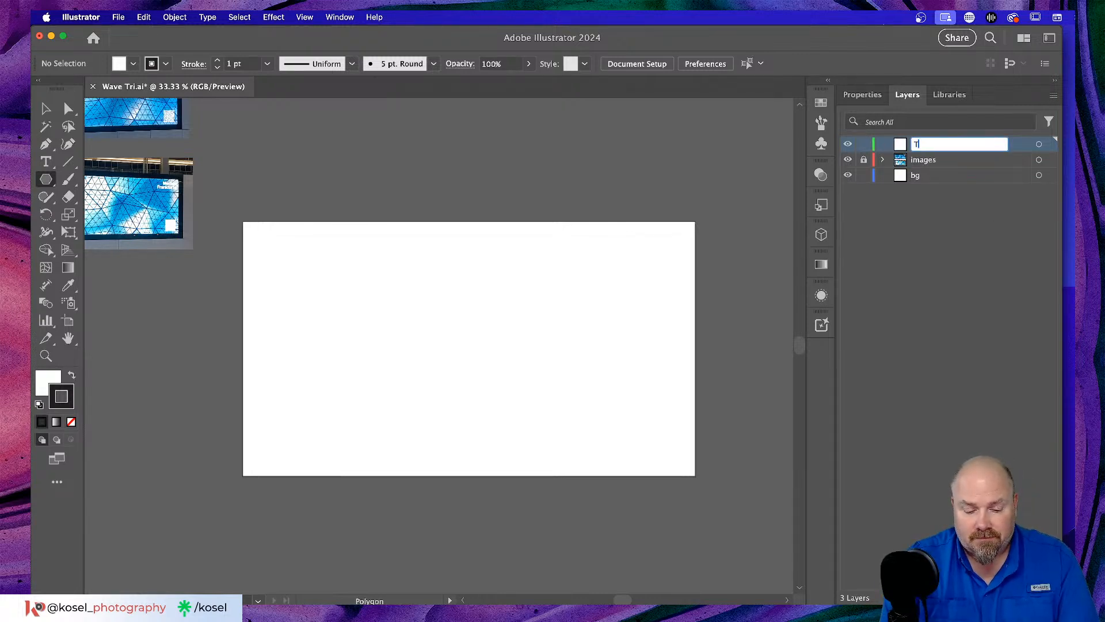
type("riangle")
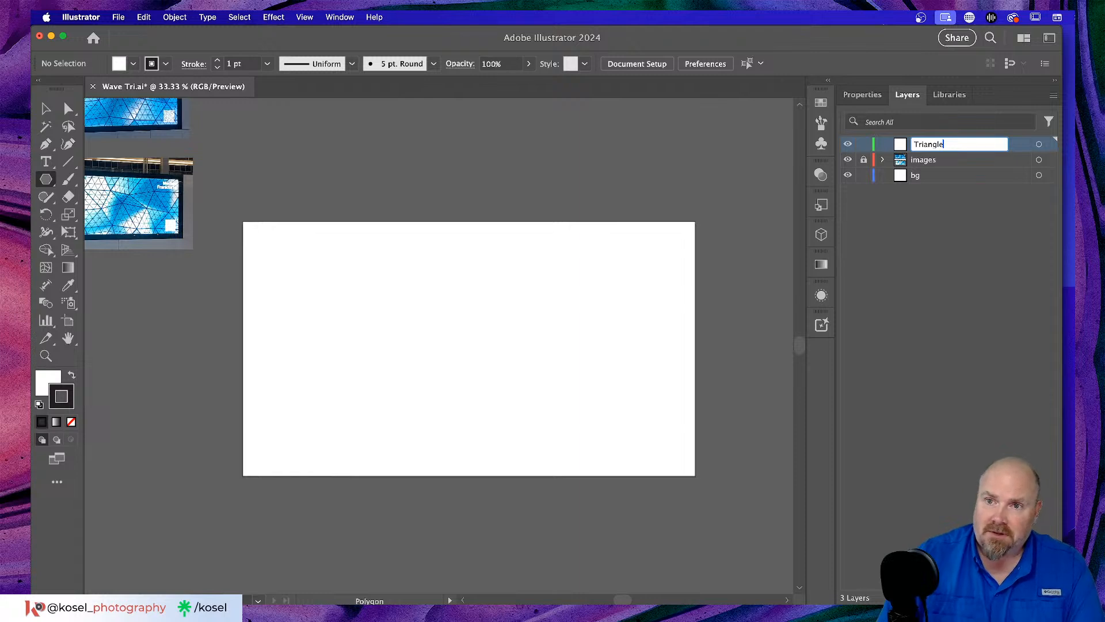
key("Return")
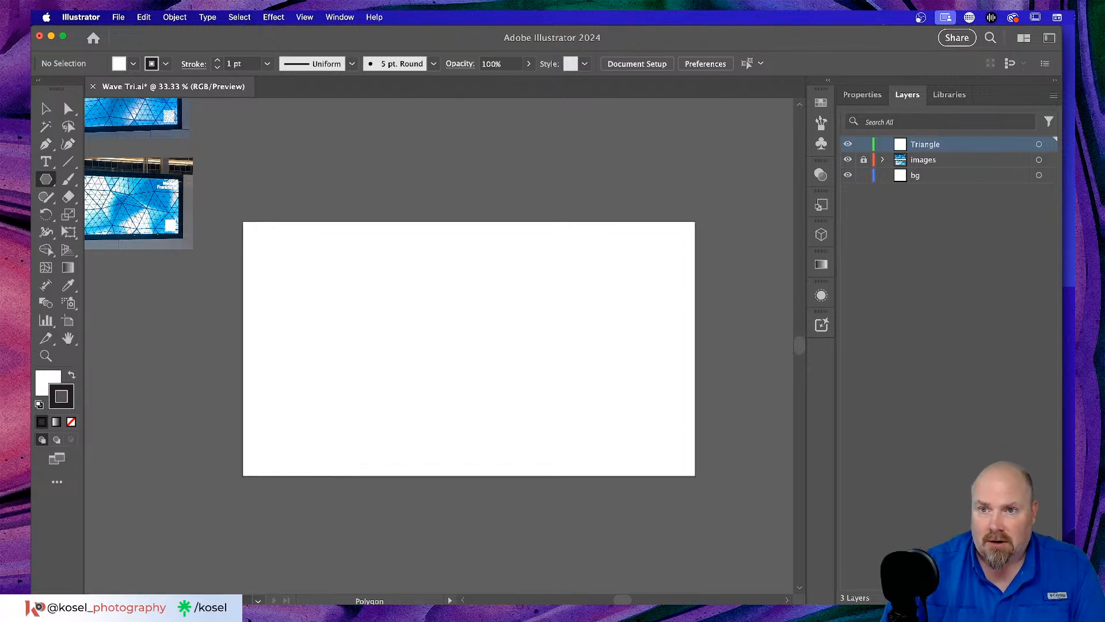
Review the triangle mesh in the billboard photos once more and return to the blank artboard at 50% magnification.
scroll(569, 386, "left", 3)
scroll(569, 386, "down", 2)
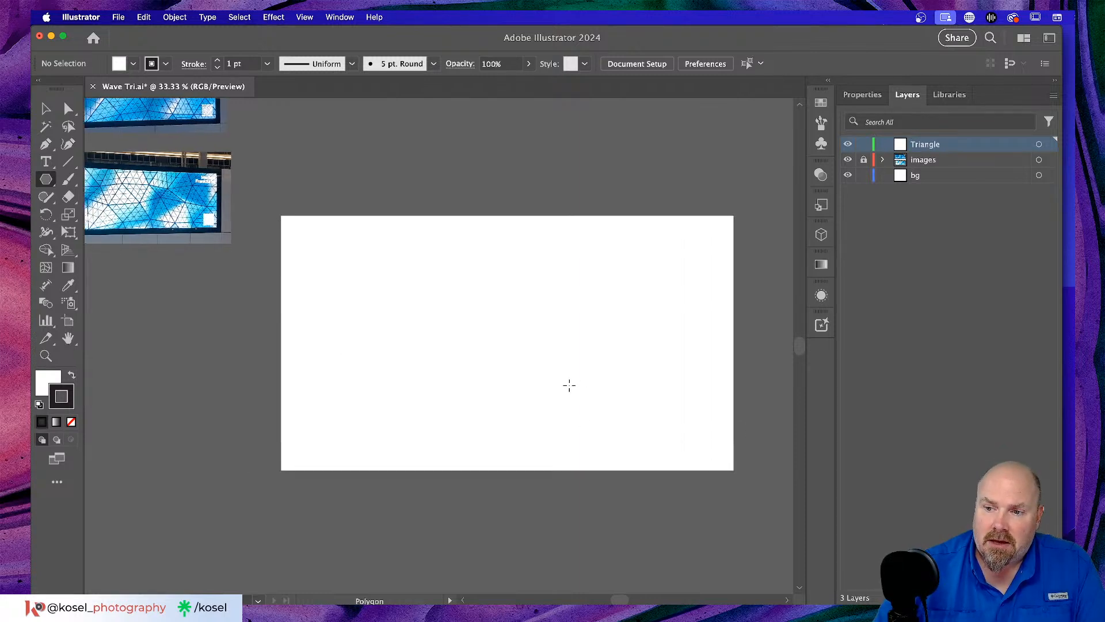
key("super+equal")
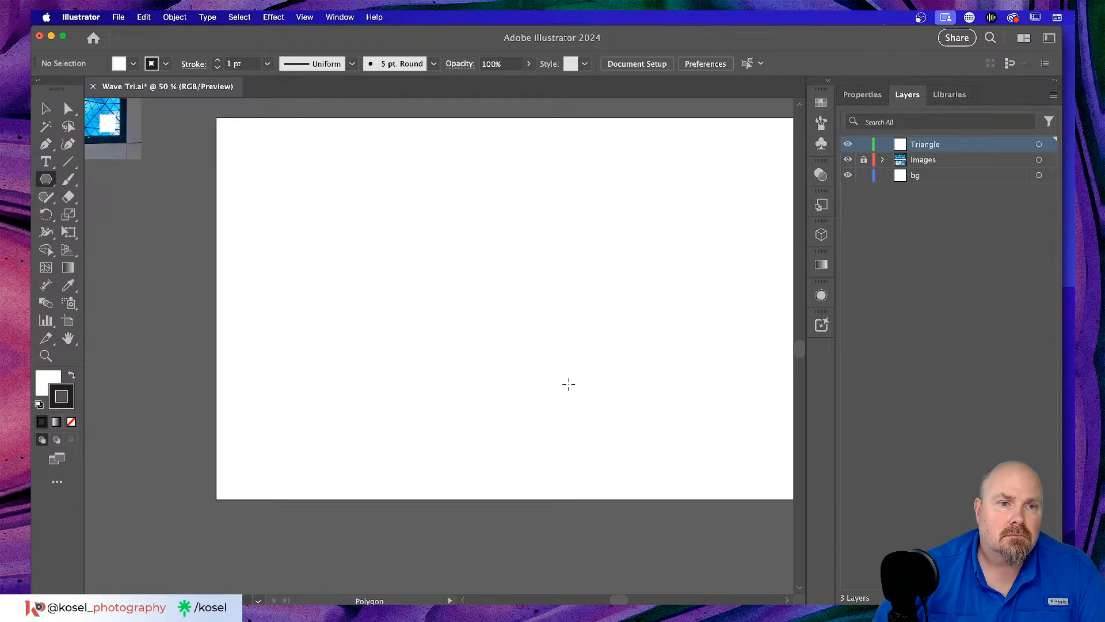
scroll(569, 385, "left", 10)
scroll(572, 384, "up", 1)
scroll(572, 384, "left", 10)
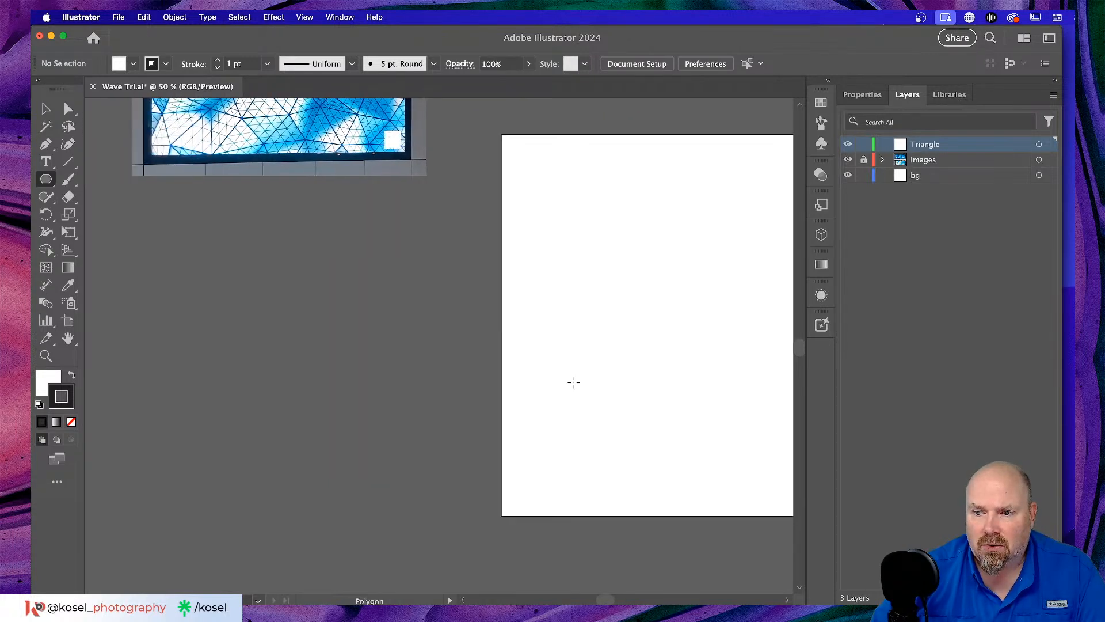
scroll(573, 383, "up", 8)
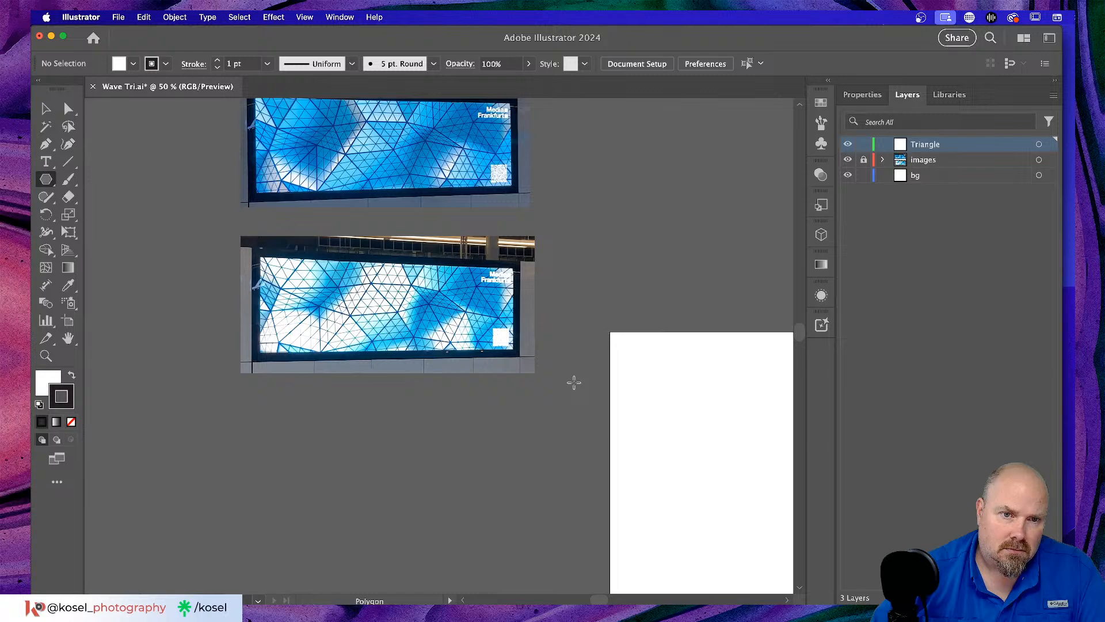
scroll(574, 383, "down", 5)
scroll(574, 381, "right", 15)
scroll(573, 381, "right", 8)
scroll(573, 381, "down", 1)
scroll(573, 381, "left", 2)
scroll(574, 381, "right", 1)
scroll(574, 381, "down", 1)
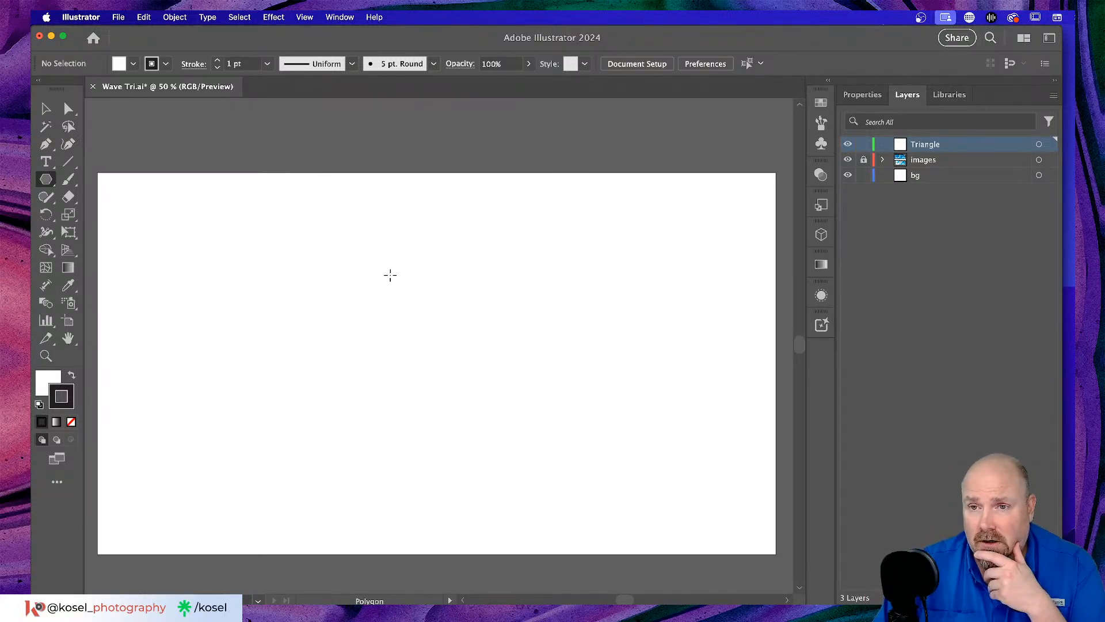
Draw an upright equilateral triangle about 528 px wide and 457 px high in the artboard's upper part.
left_click_drag(388, 272, 478, 391)
key("Down")
key("Down")
key("Down")
key("shift")
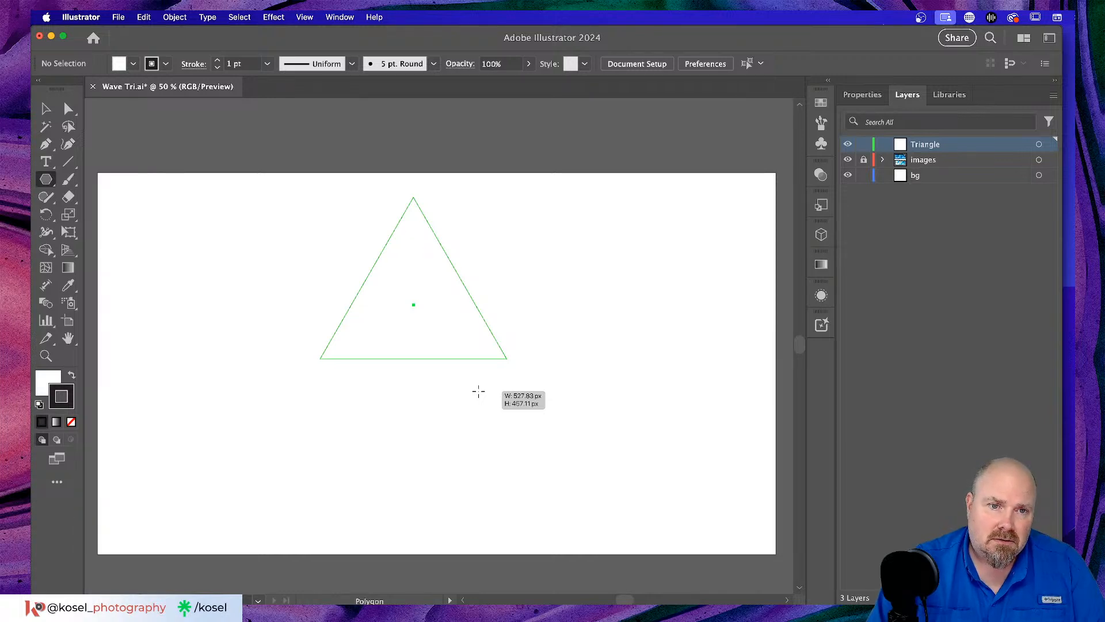
left_click_drag(478, 391, 479, 391)
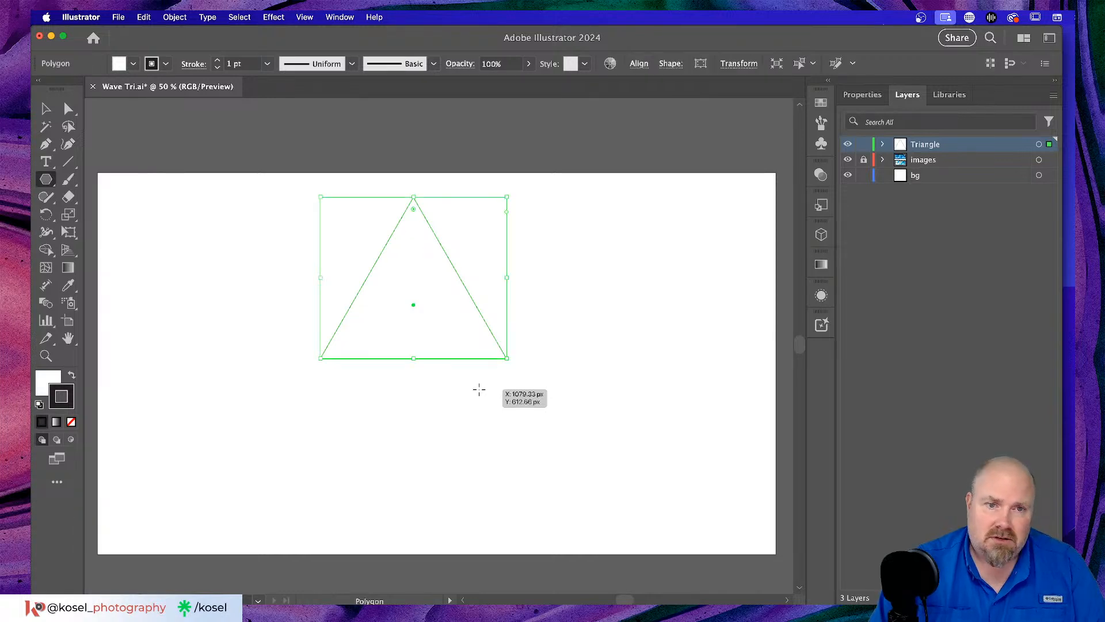
Set the triangle's stroke weight to 6 pt and its fill to None.
left_click(165, 64)
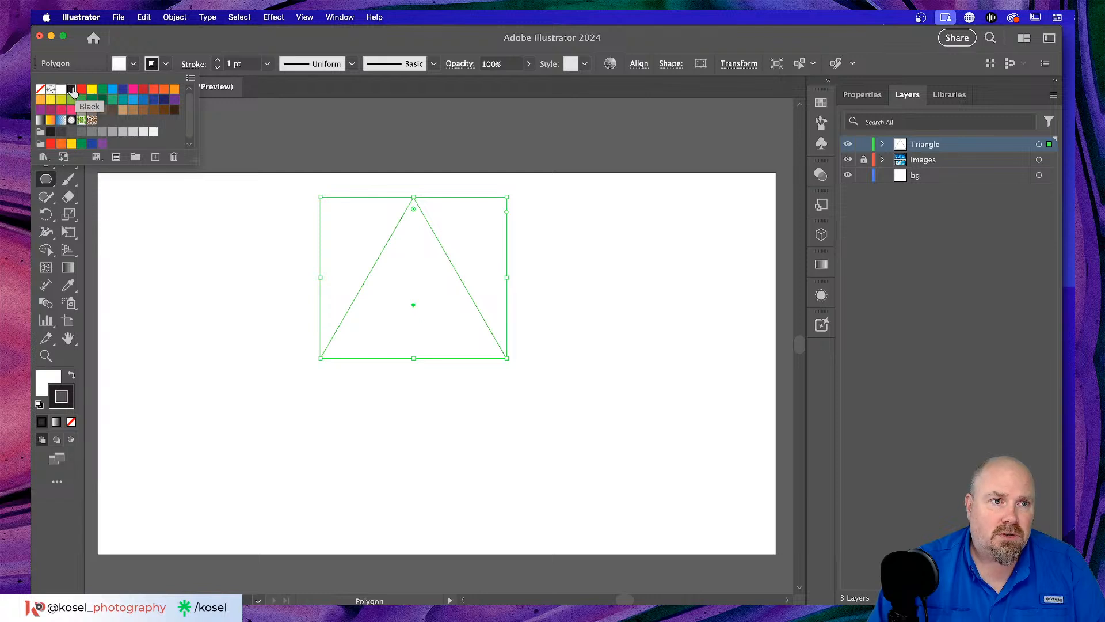
left_click(218, 61)
left_click(219, 61)
left_click(218, 61)
left_click(218, 61)
left_click(218, 61)
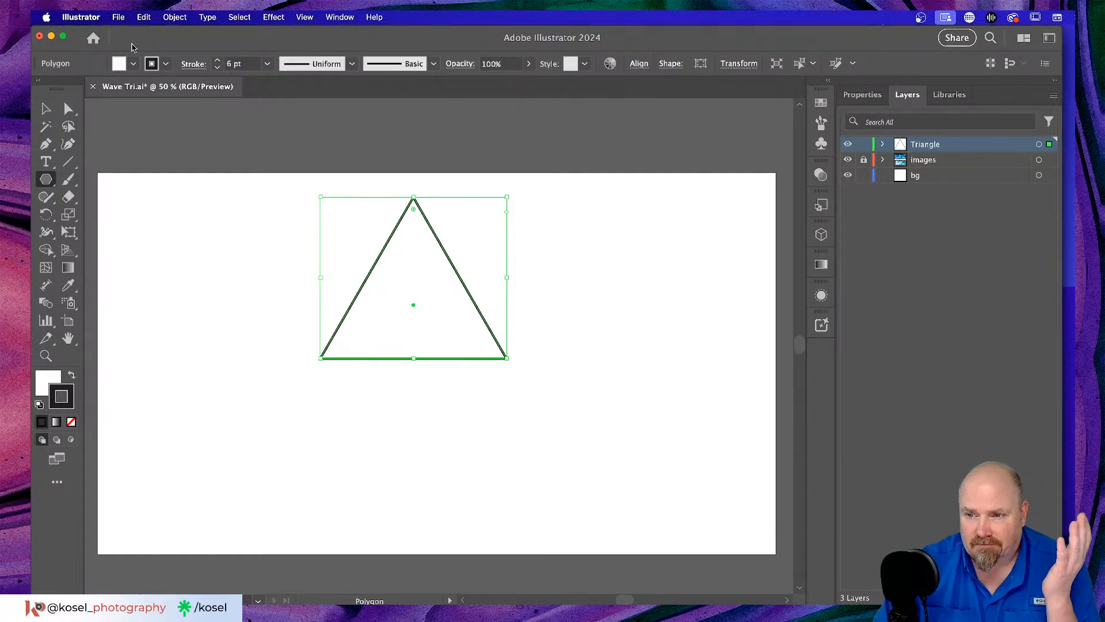
left_click(133, 63)
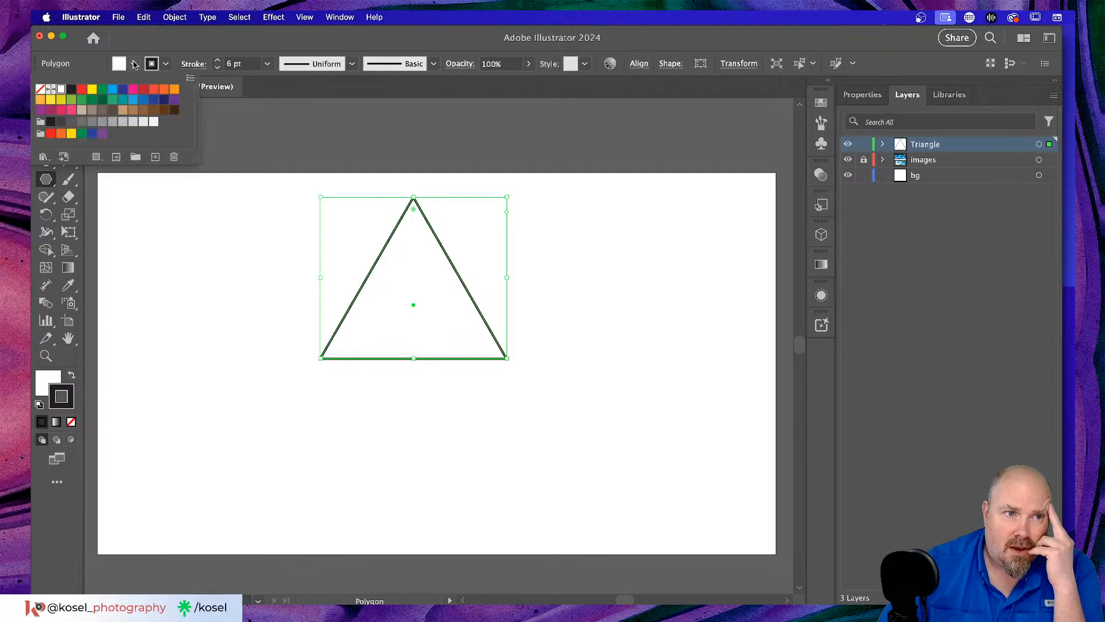
left_click(40, 89)
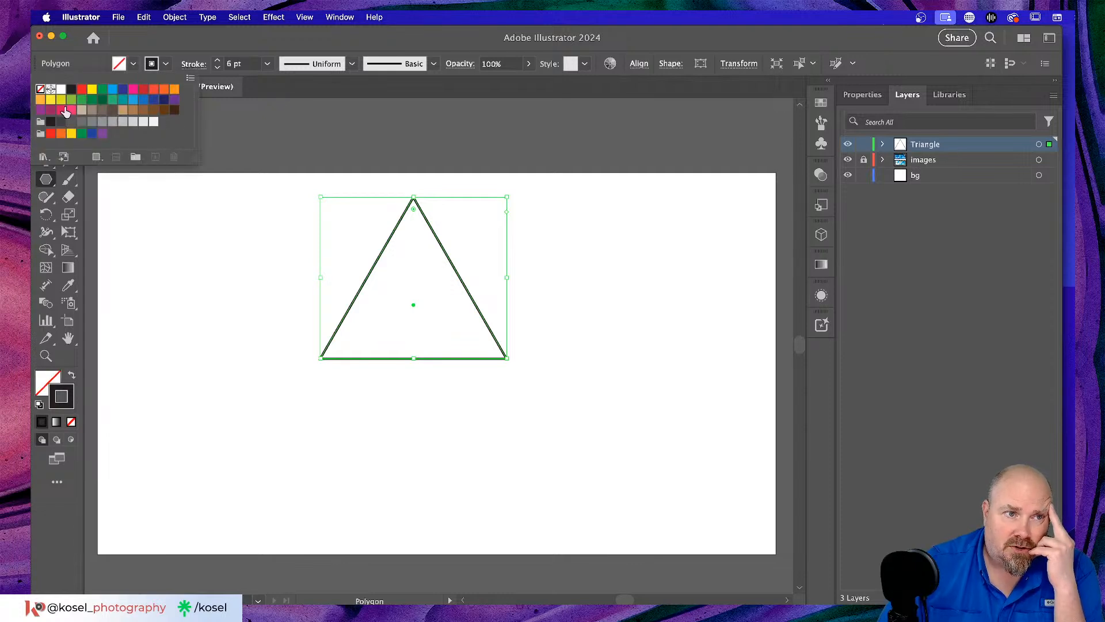
left_click(658, 309)
left_click(567, 286)
left_click(709, 478)
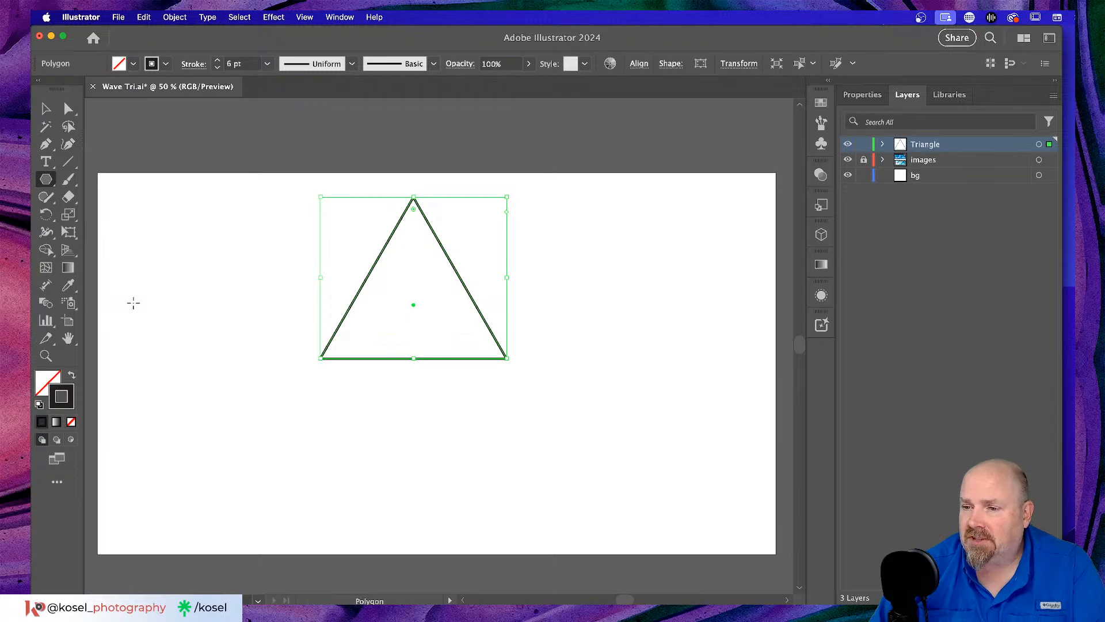
Switch to Chrome and open the community-contest channel of the Adobe Firefly server in the Discord tab.
key("super+Tab")
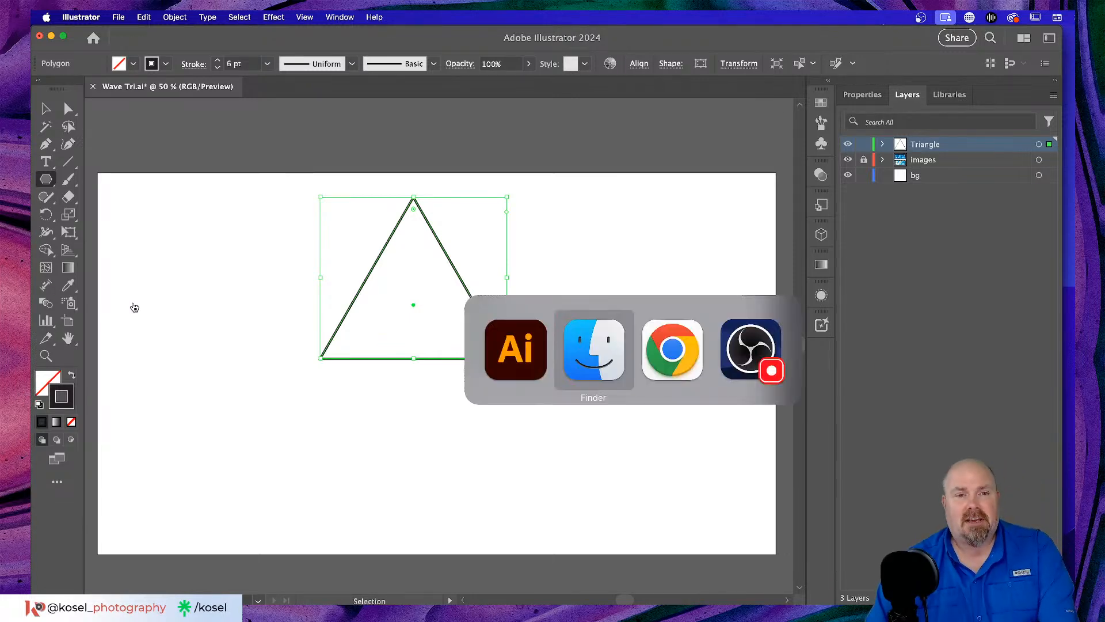
key("super+Tab")
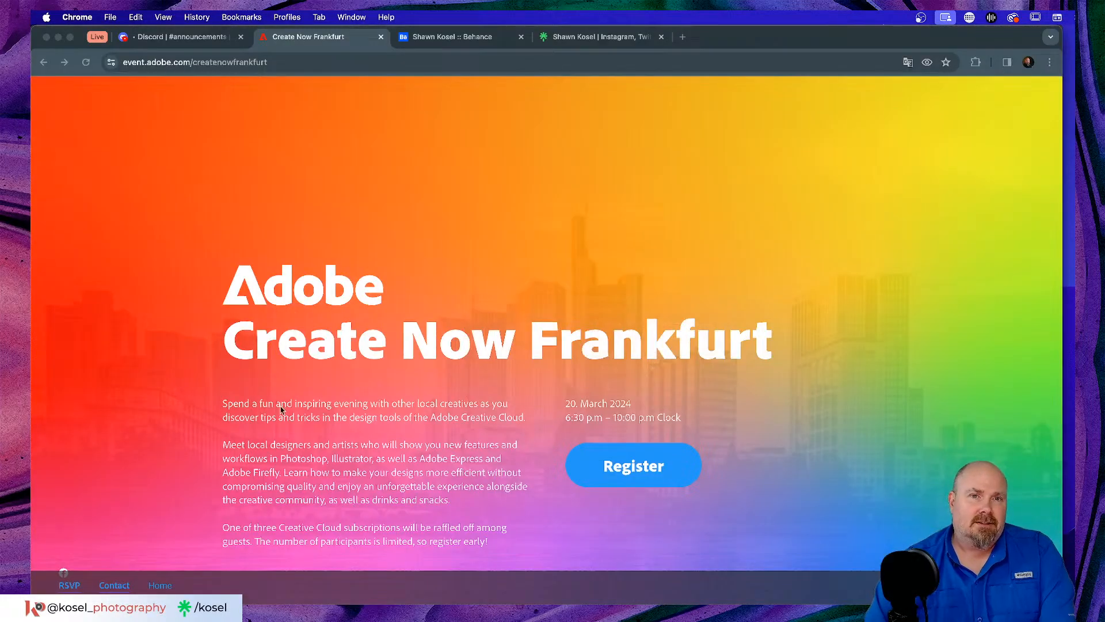
left_click(180, 45)
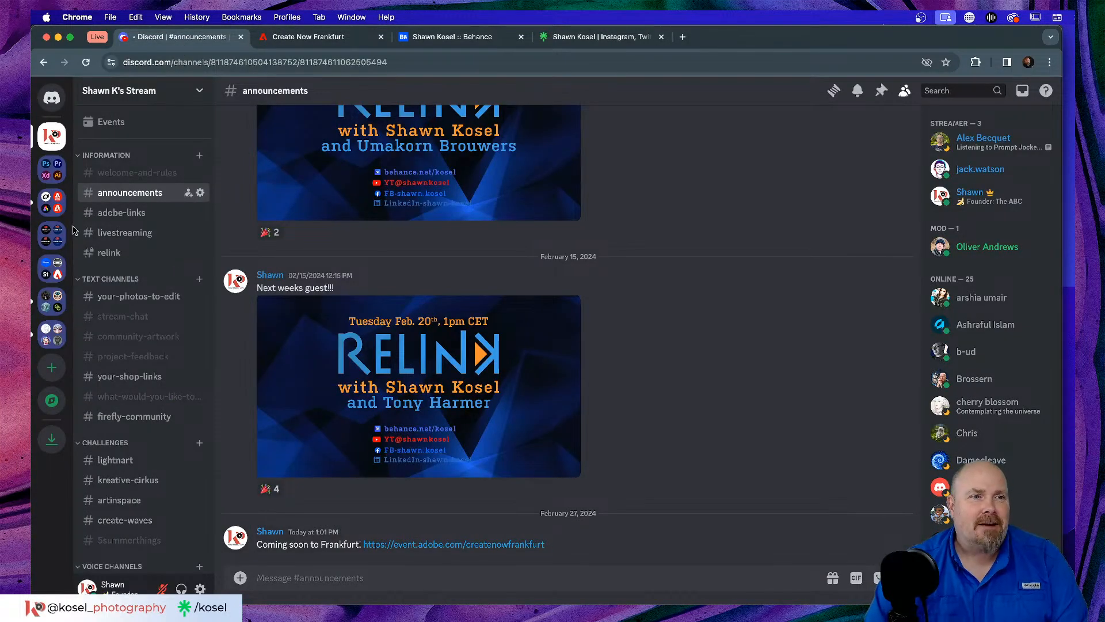
left_click(55, 199)
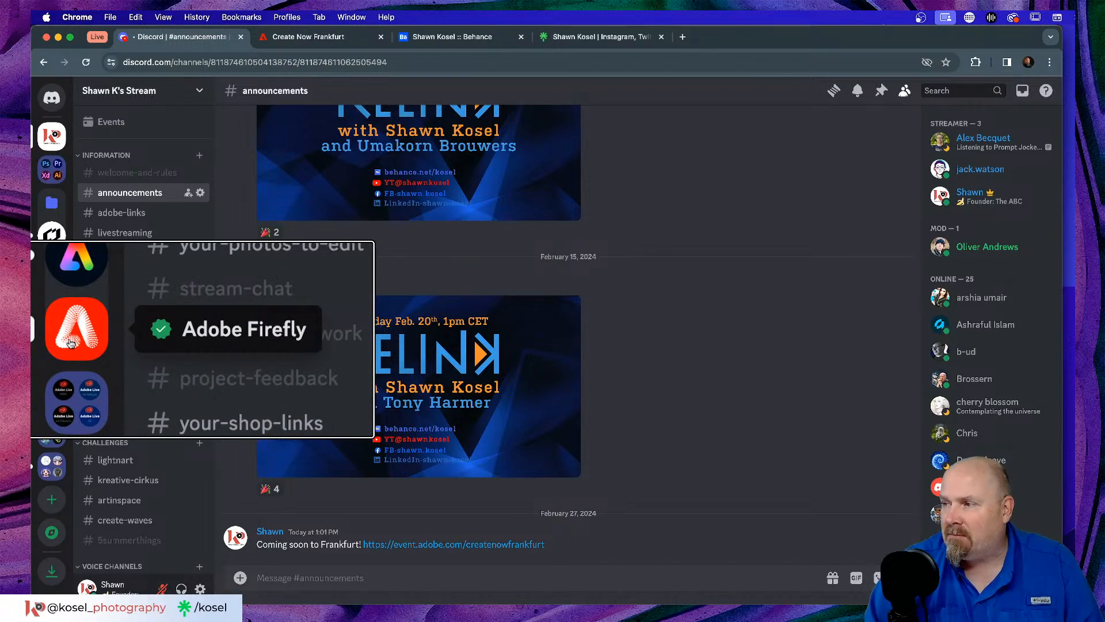
left_click(52, 336)
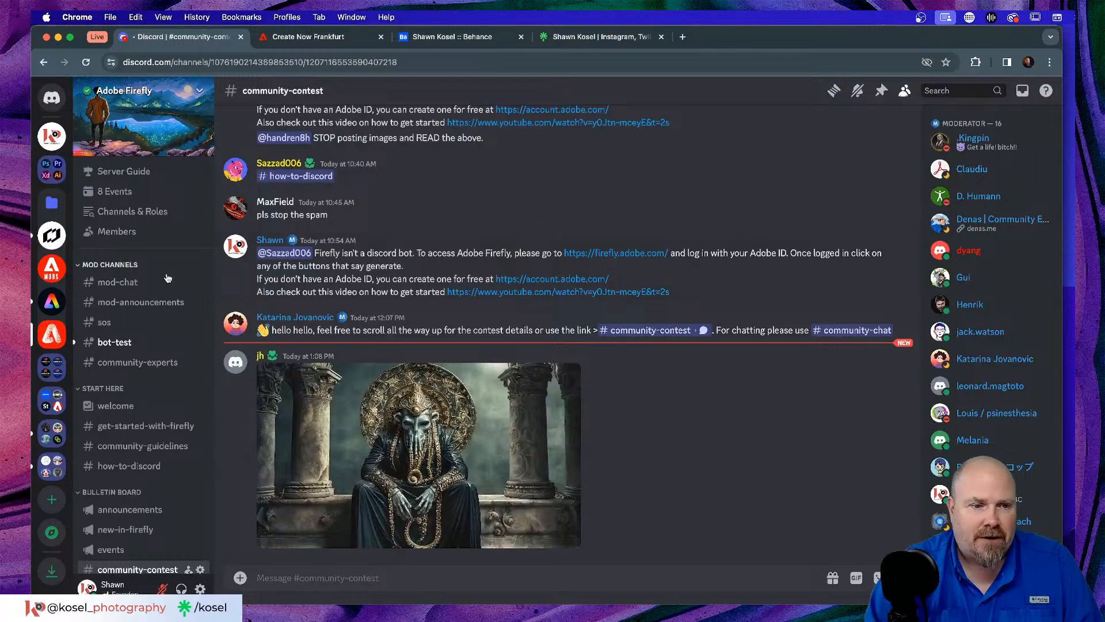
scroll(146, 289, "down", 5)
scroll(146, 290, "down", 1)
mouse_move(143, 285)
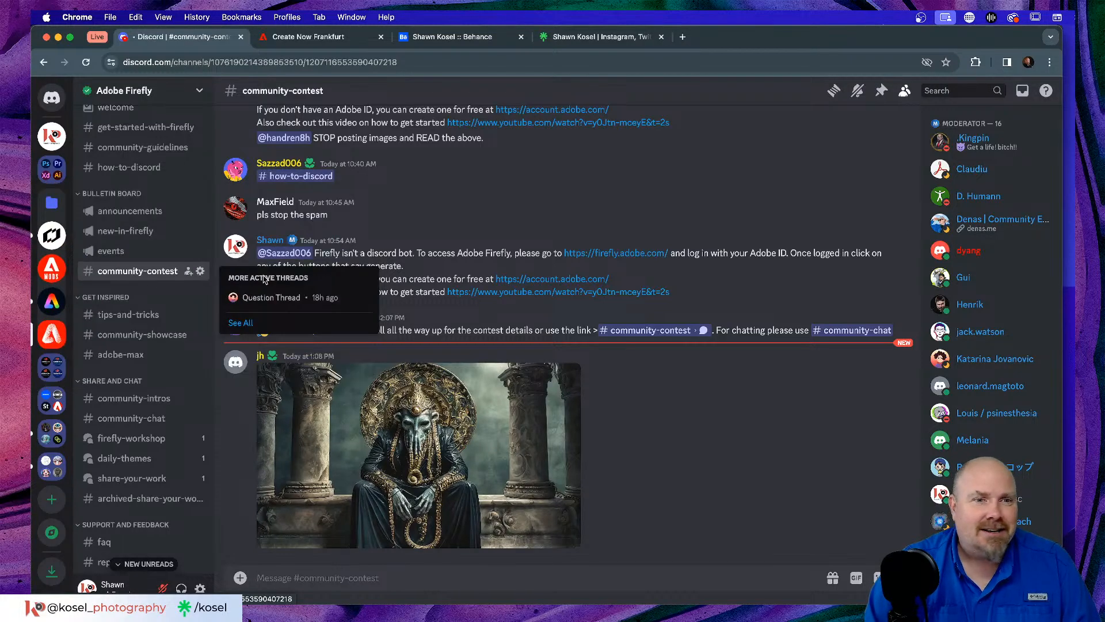
Read the channel's pinned contest messages from the rules update to the deadline, and close them and hide the member list.
left_click(881, 90)
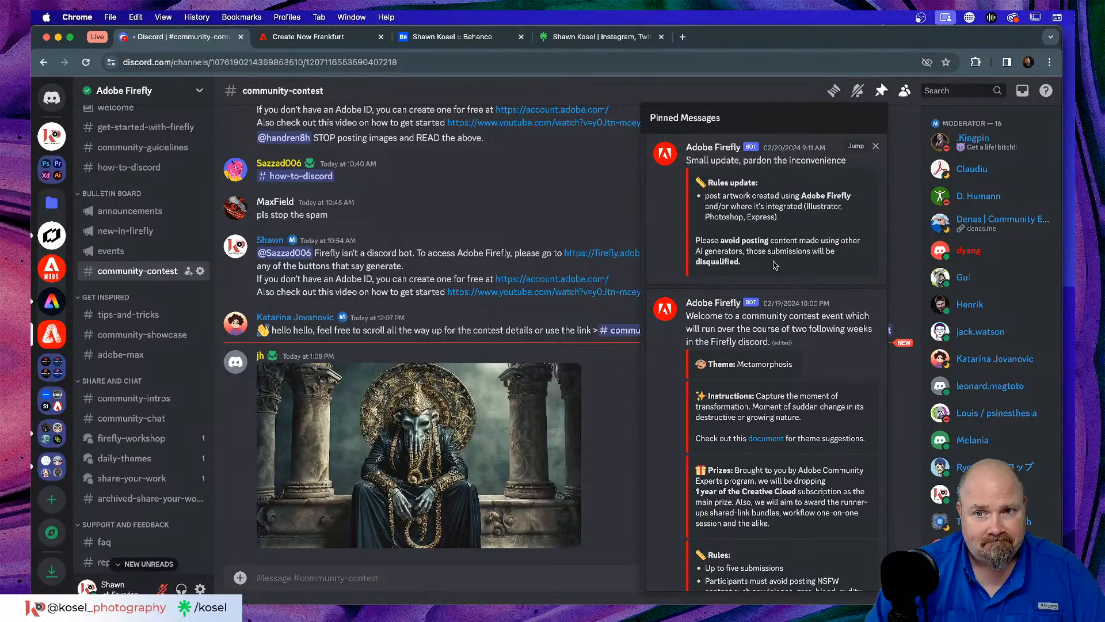
scroll(670, 340, "down", 2)
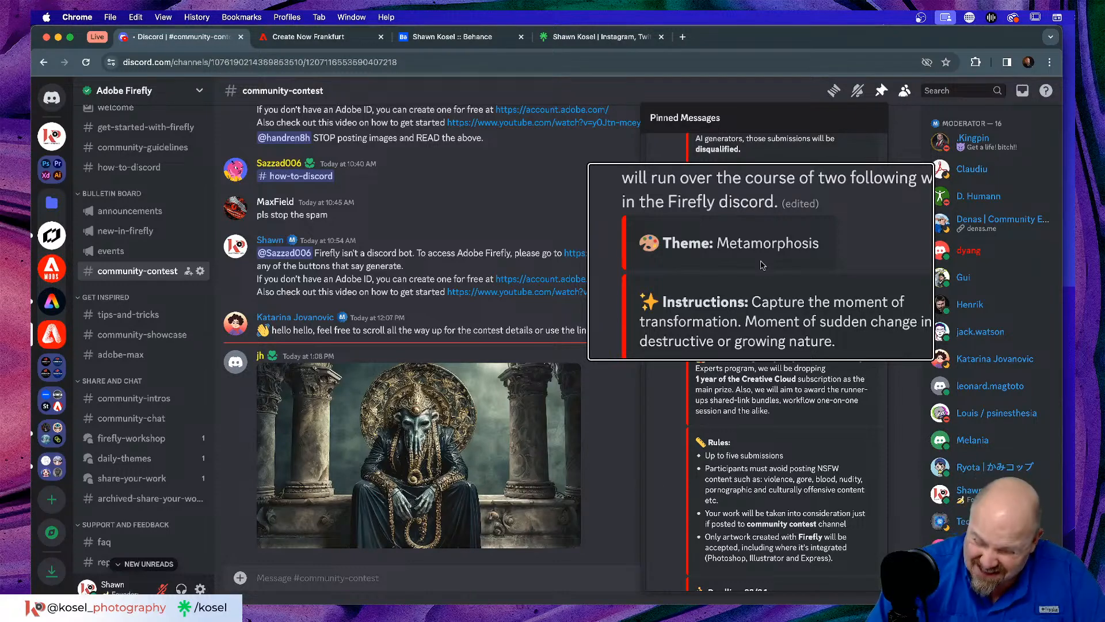
scroll(766, 262, "down", 3)
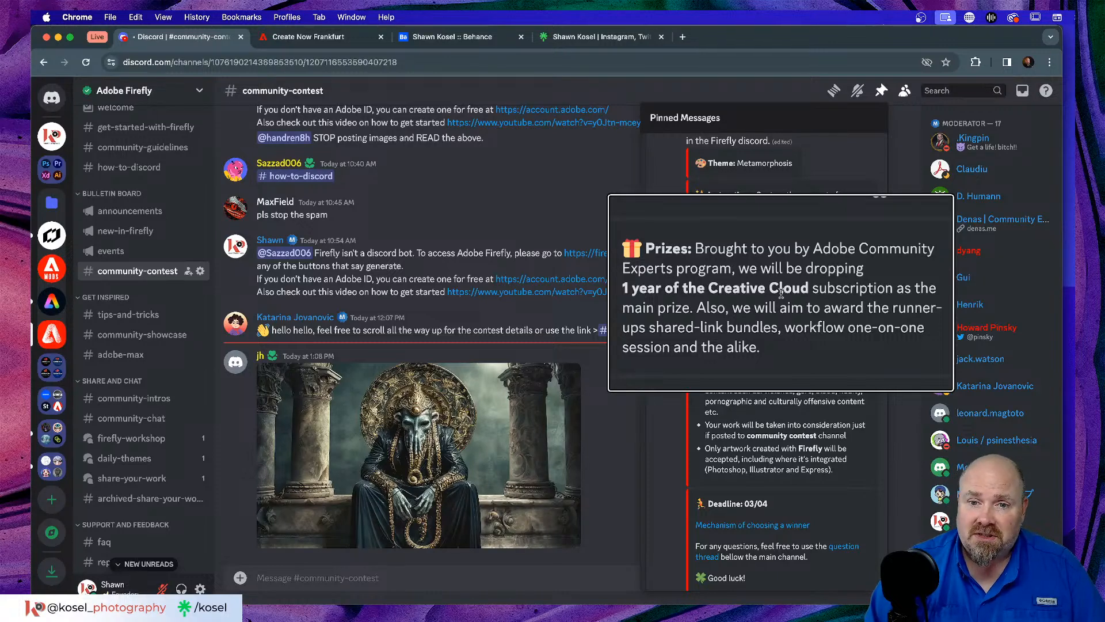
scroll(781, 294, "down", 1)
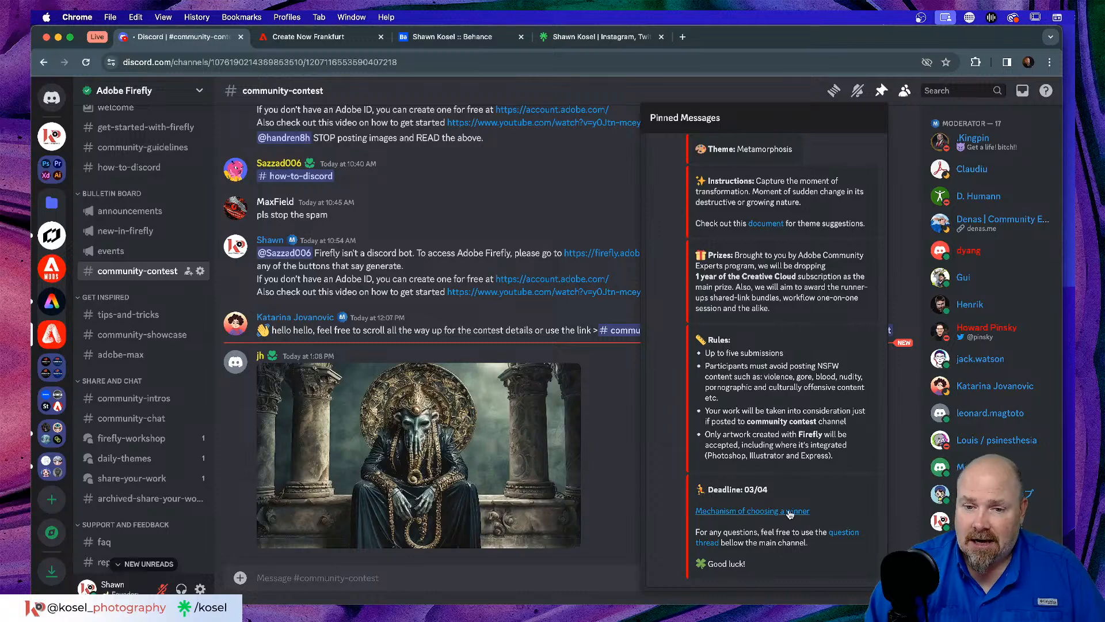
scroll(772, 505, "up", 5)
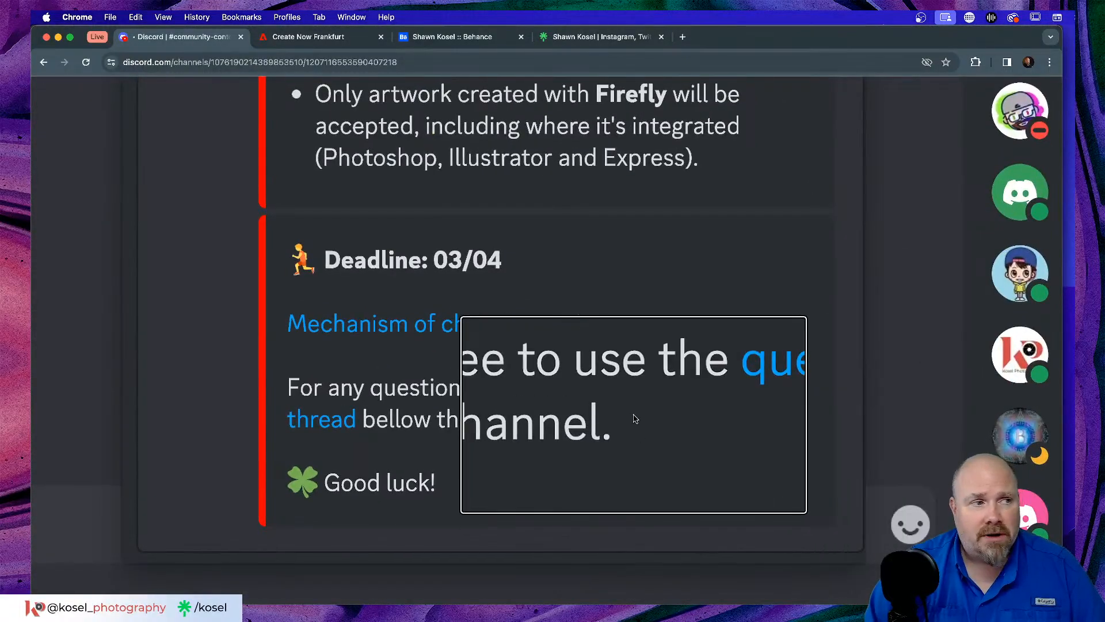
scroll(635, 418, "down", 5)
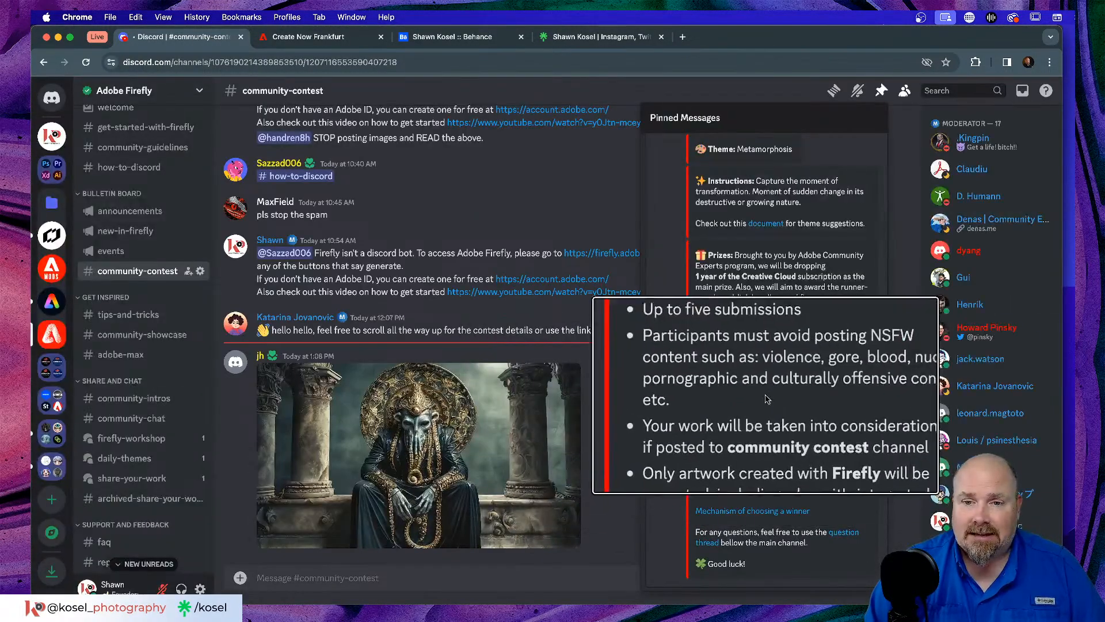
scroll(763, 505, "up", 5)
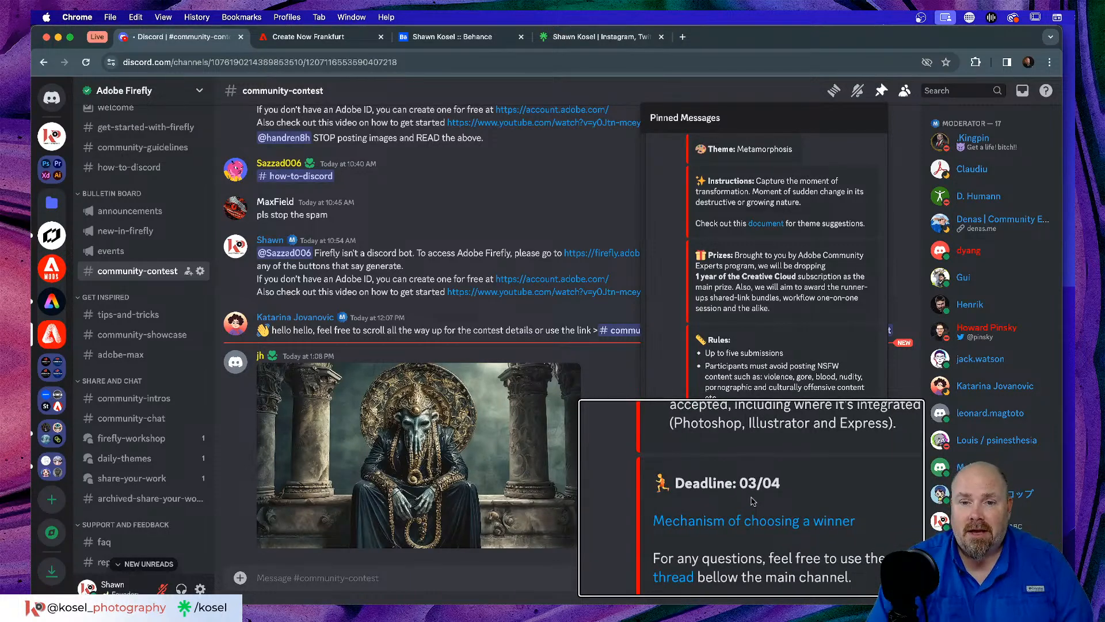
scroll(754, 502, "down", 5)
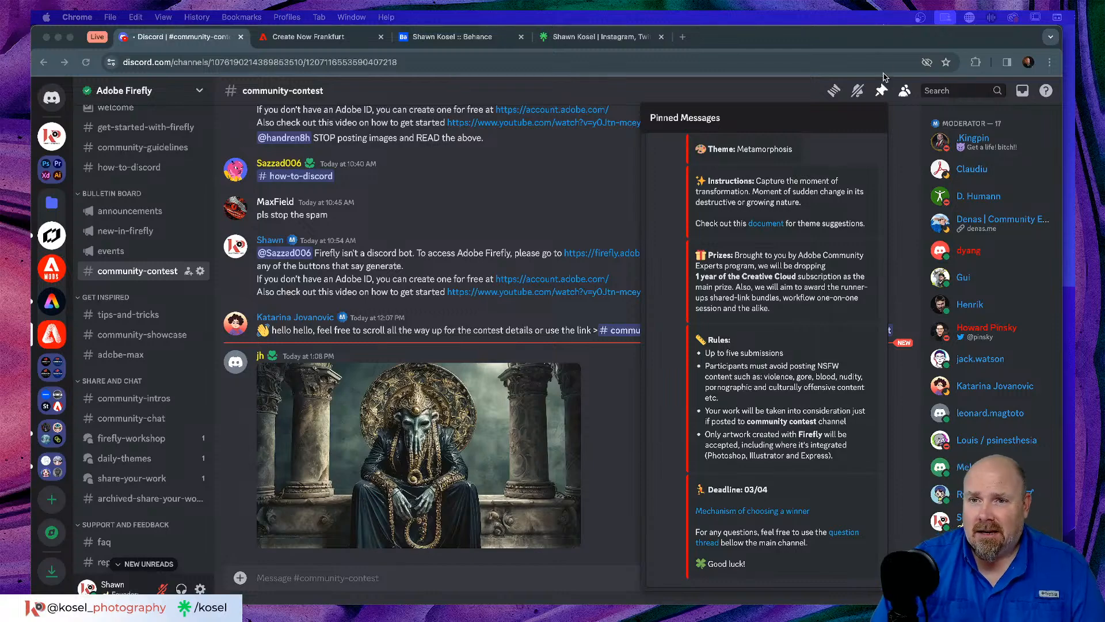
left_click(904, 91)
left_click(904, 91)
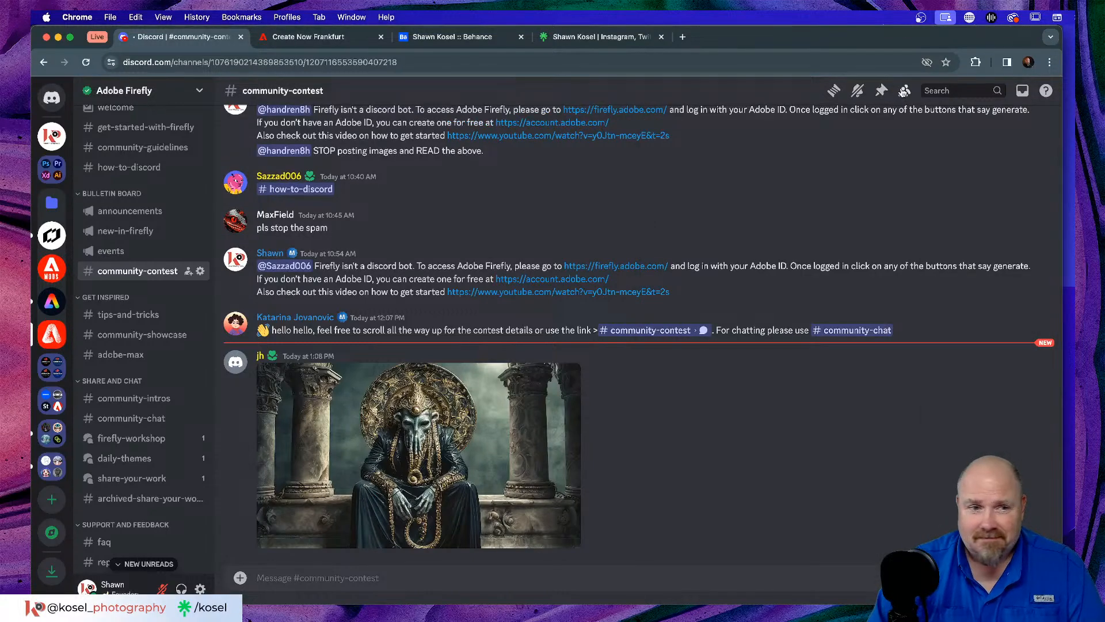
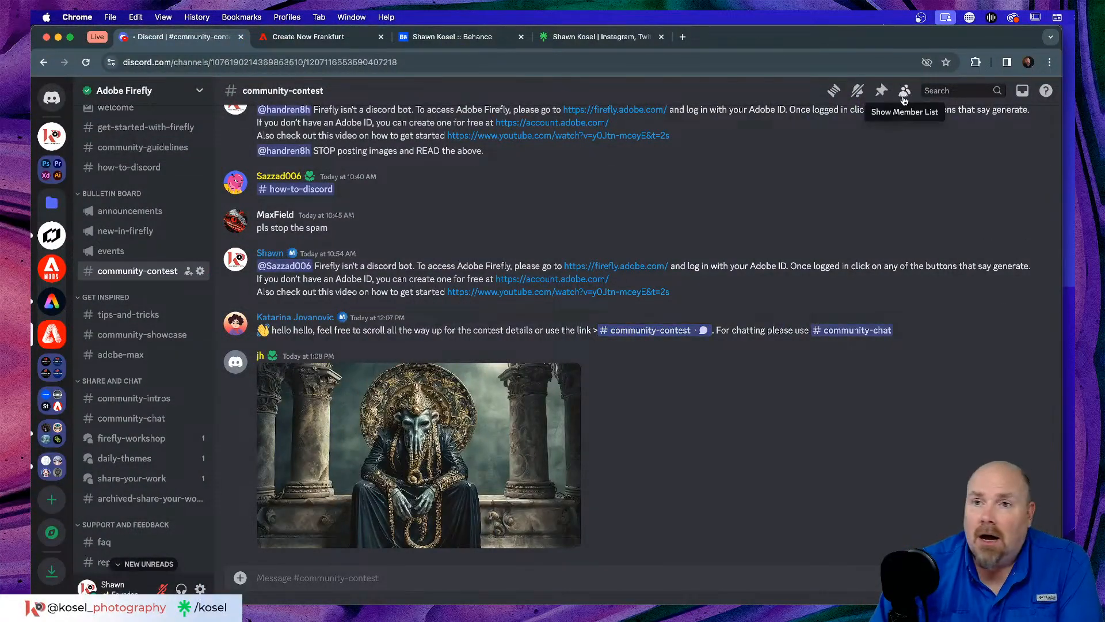
Reopen the pinned messages to review the contest's theme, prizes, rules and deadline, and close them again.
left_click(881, 91)
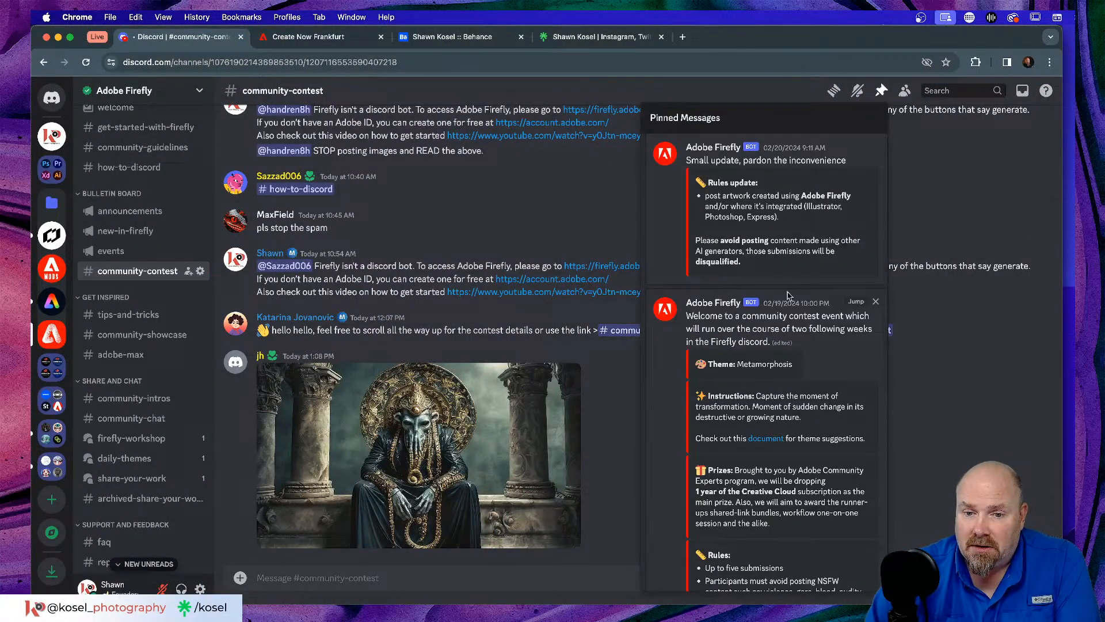
scroll(786, 293, "down", 4)
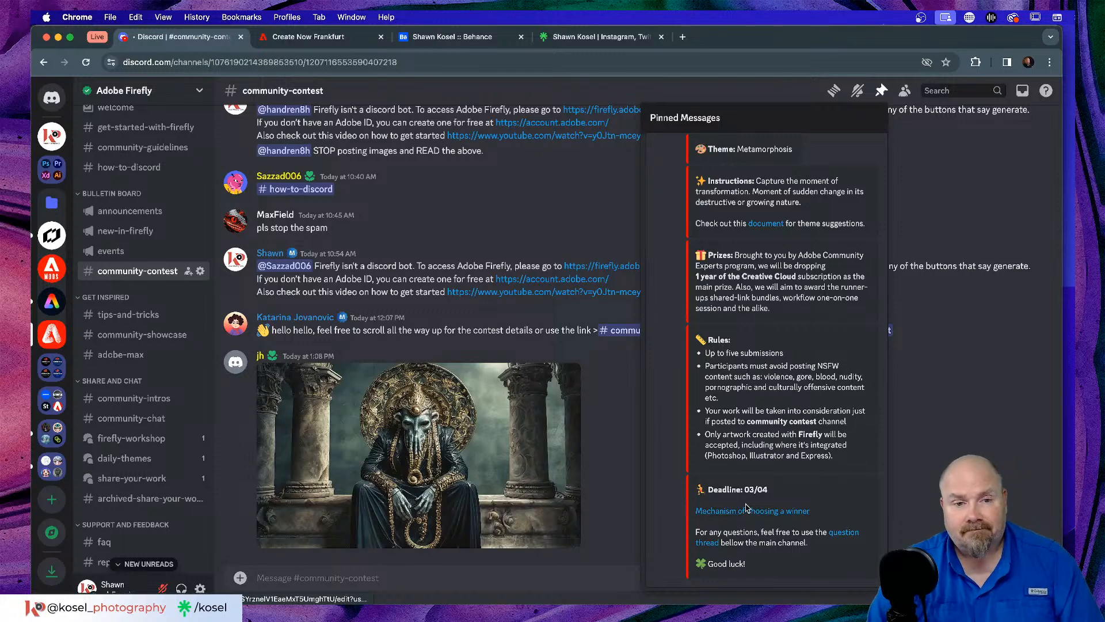
left_click(881, 91)
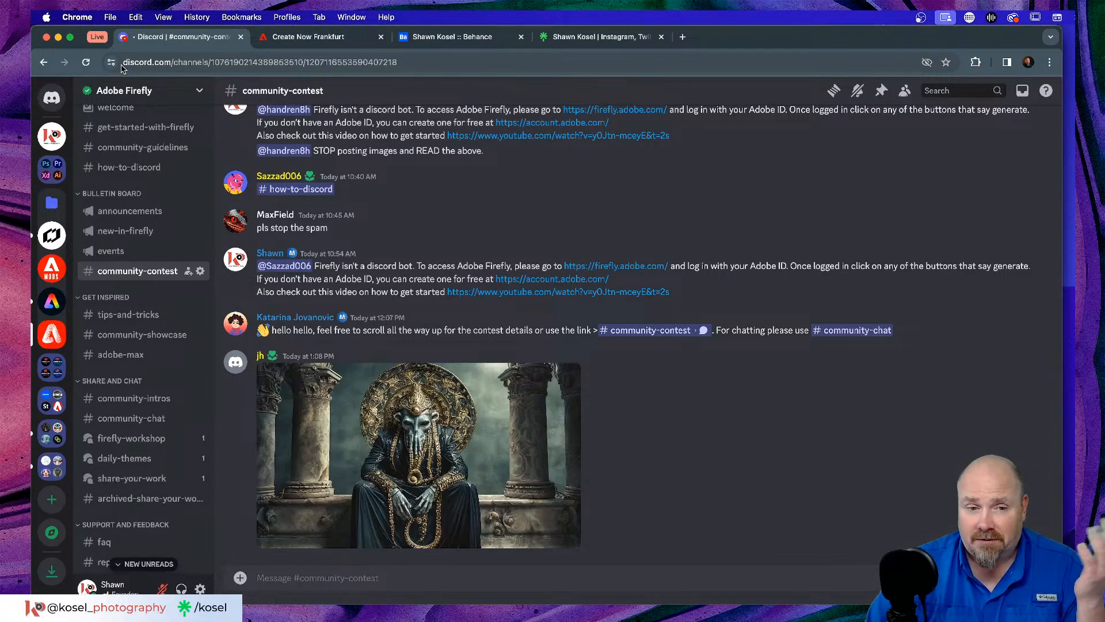
Browse the earlier contest submissions, viewing the "Enduring" mushroom portrait enlarged, and return to the latest message.
scroll(587, 368, "up", 5)
scroll(586, 367, "up", 4)
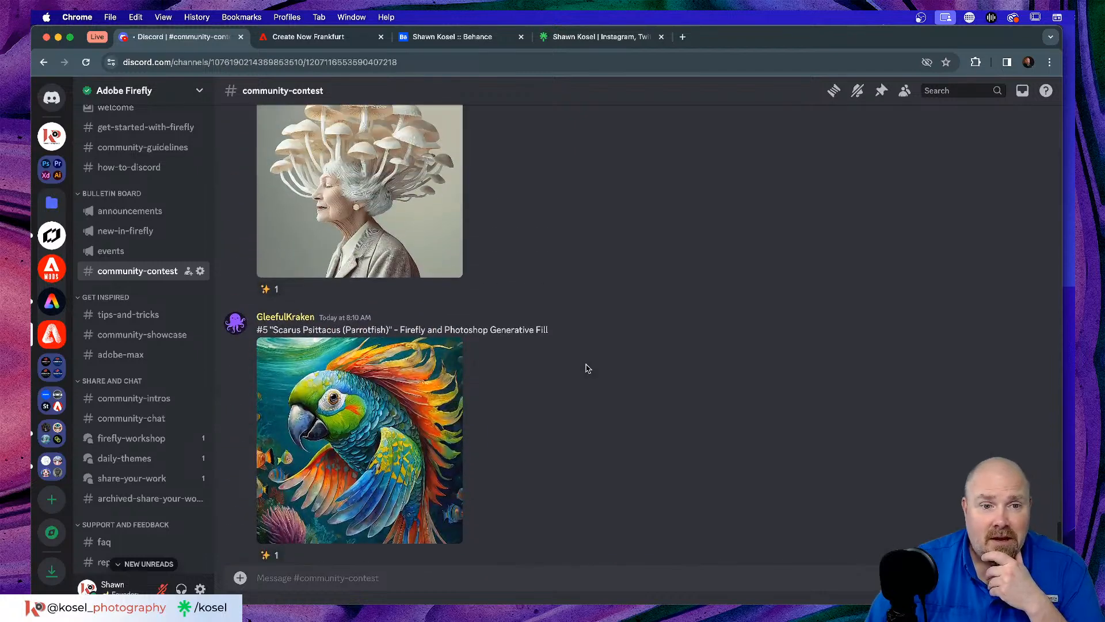
scroll(612, 366, "up", 2)
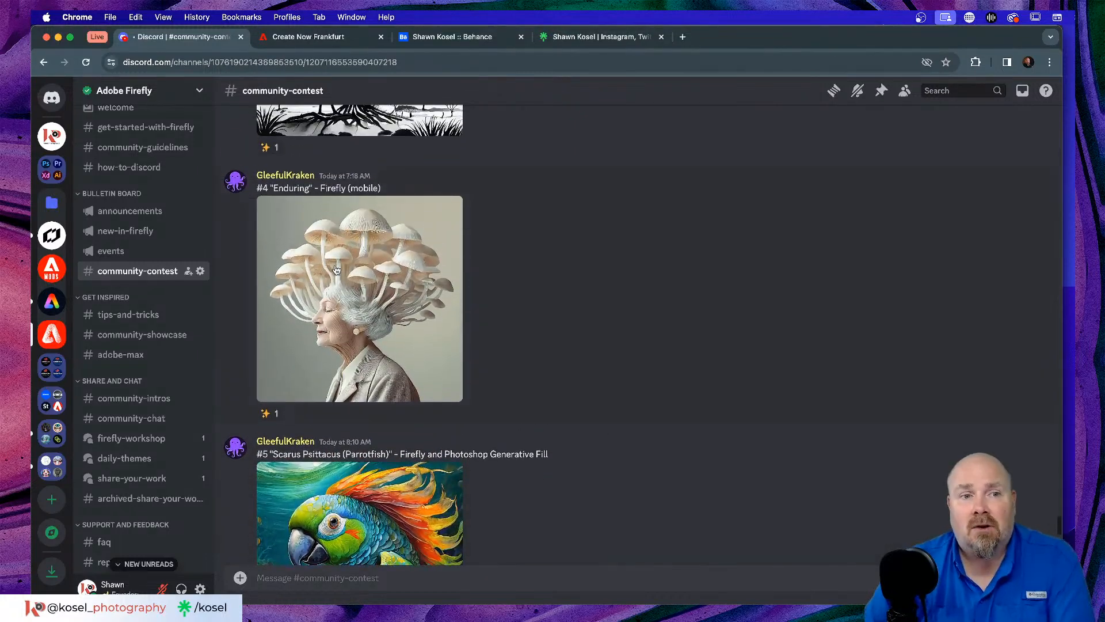
left_click(375, 266)
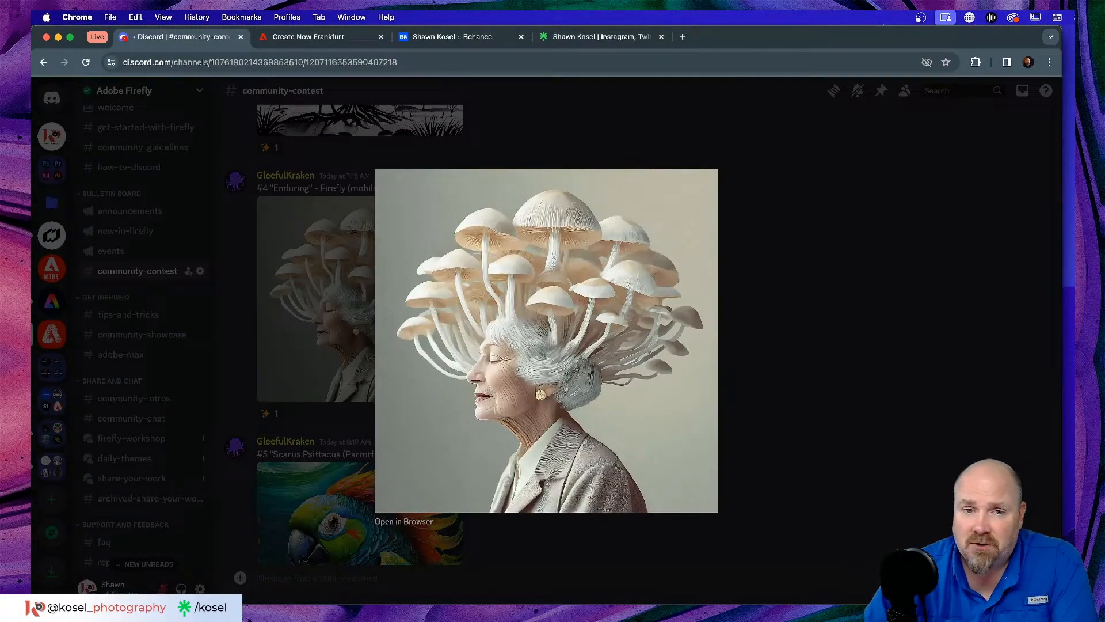
left_click(867, 309)
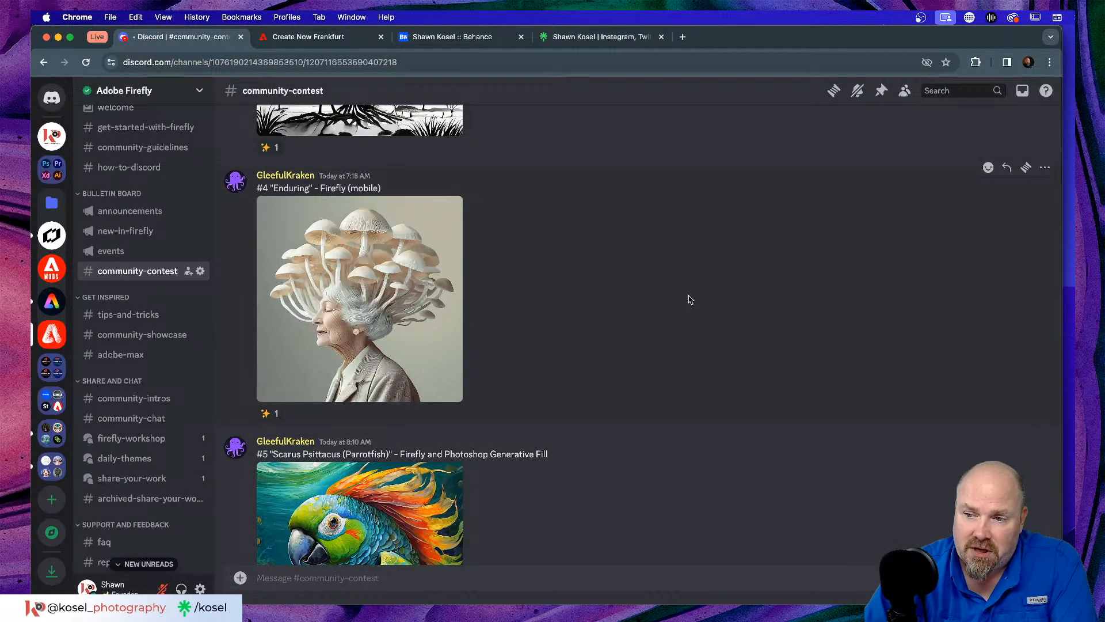
scroll(651, 300, "up", 5)
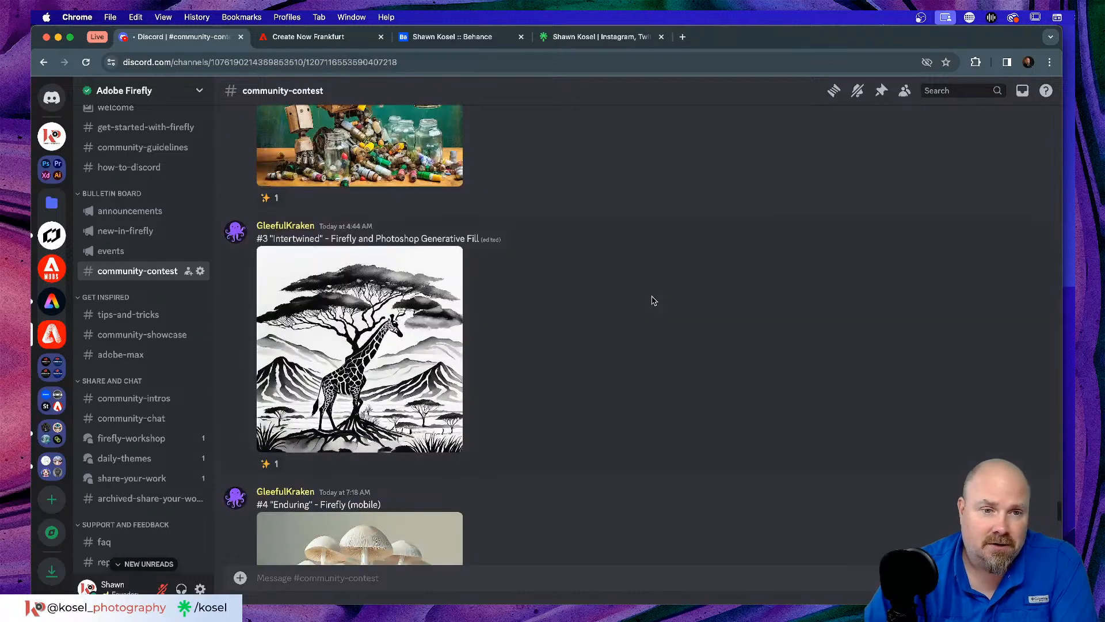
scroll(652, 301, "up", 3)
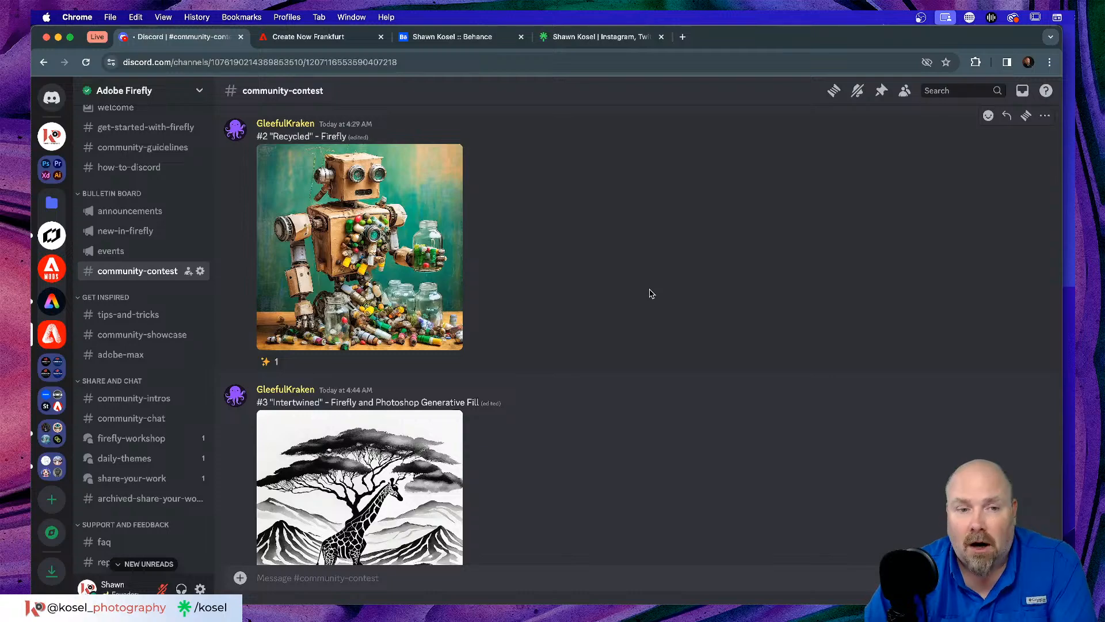
scroll(652, 294, "up", 10)
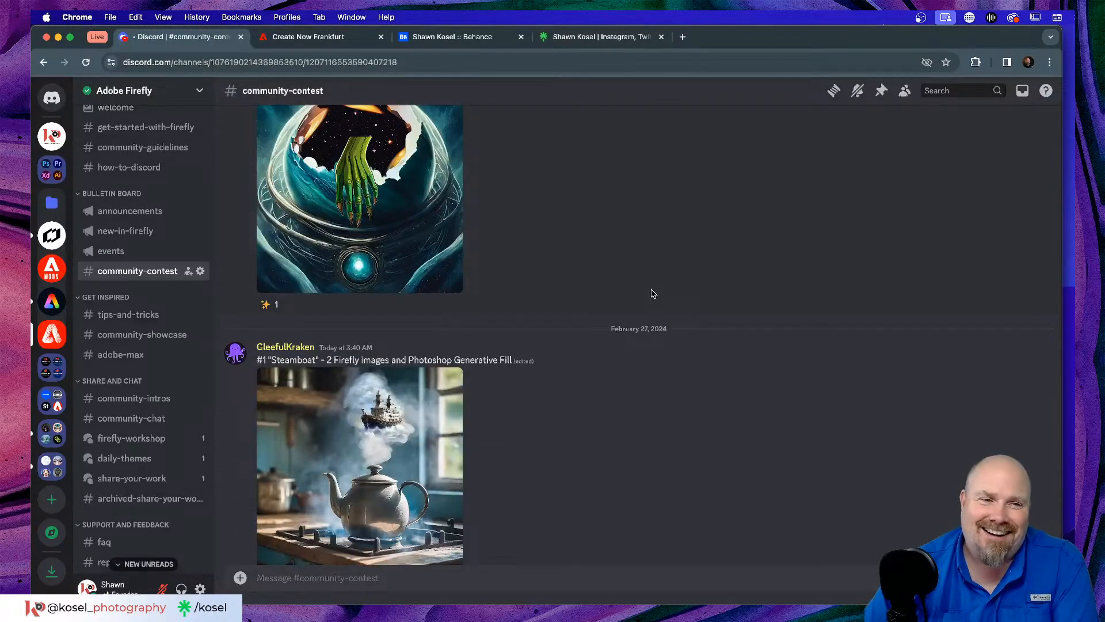
scroll(653, 293, "up", 15)
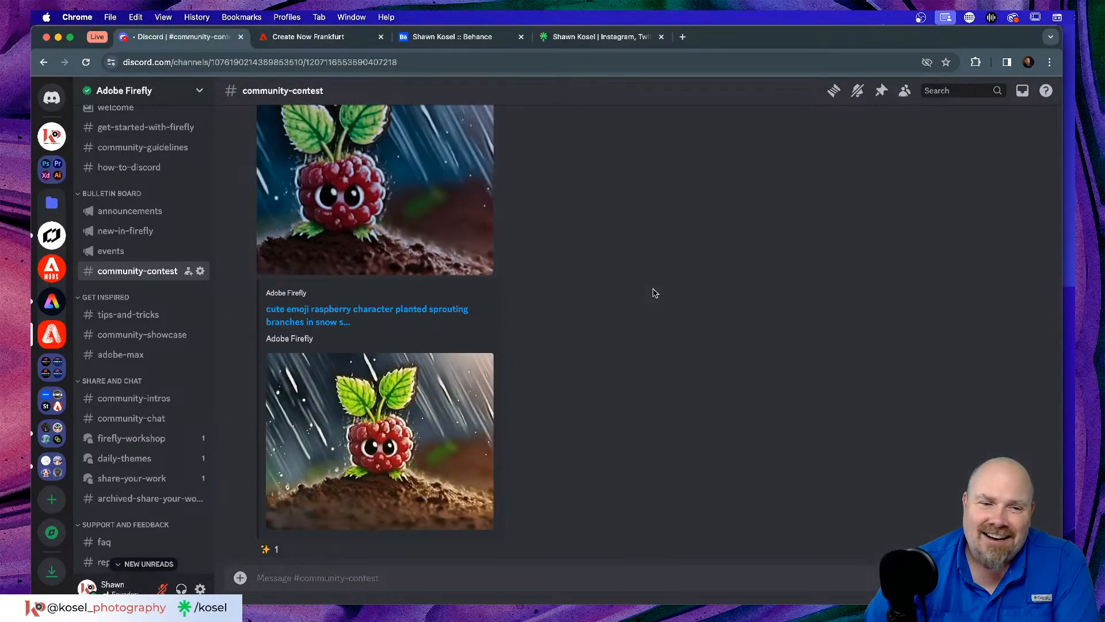
scroll(653, 293, "up", 10)
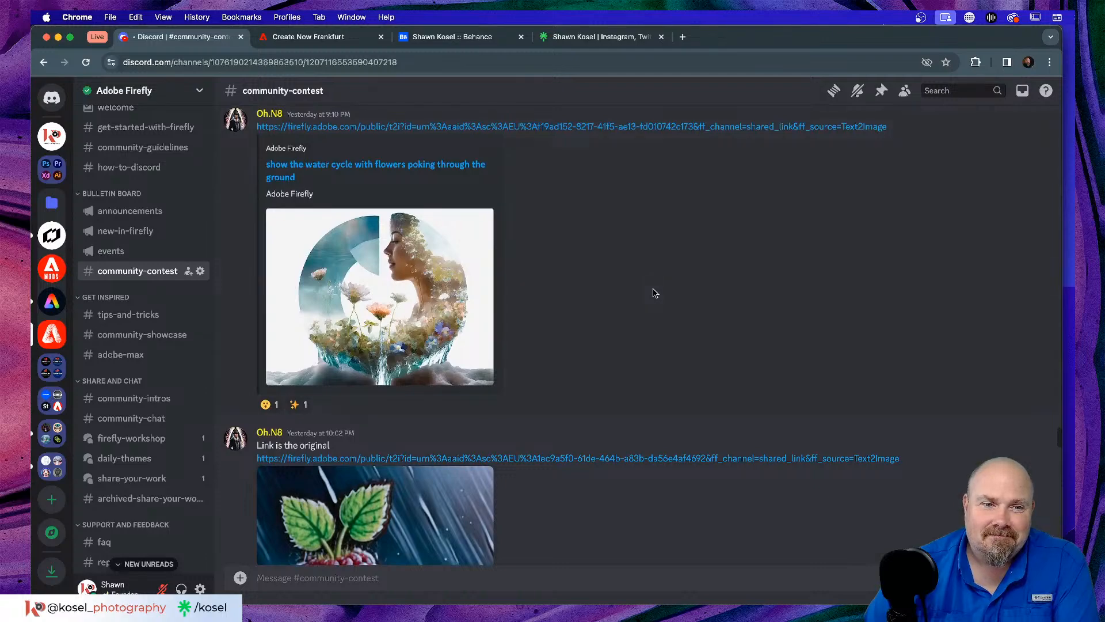
scroll(653, 293, "down", 20)
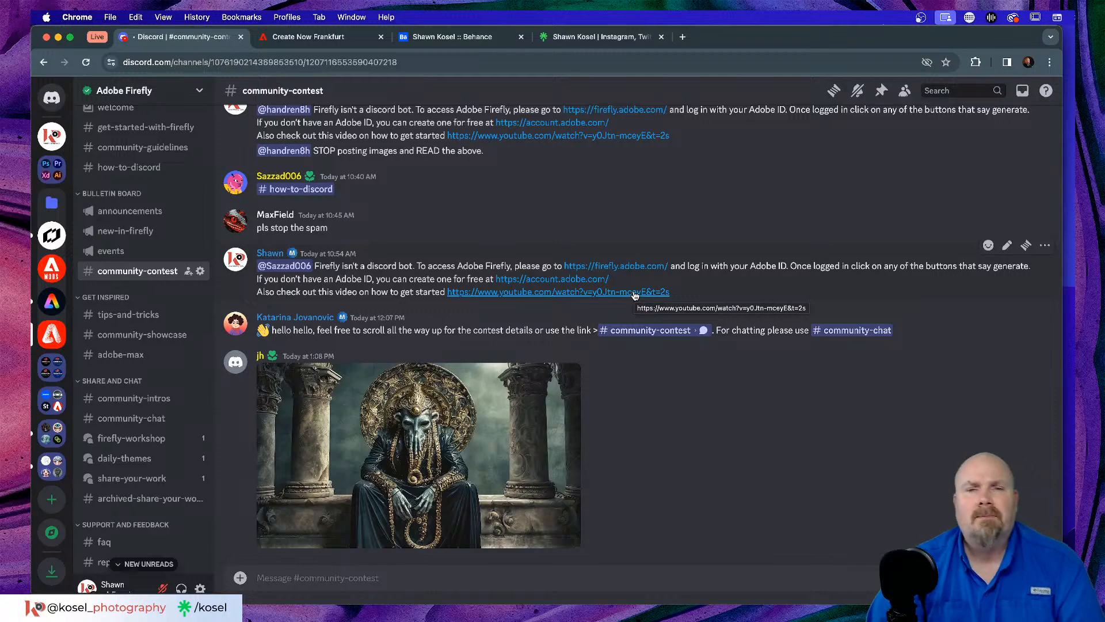
Go through the pinned contest announcement once more, from the welcome text to the closing section, and close it.
left_click(881, 91)
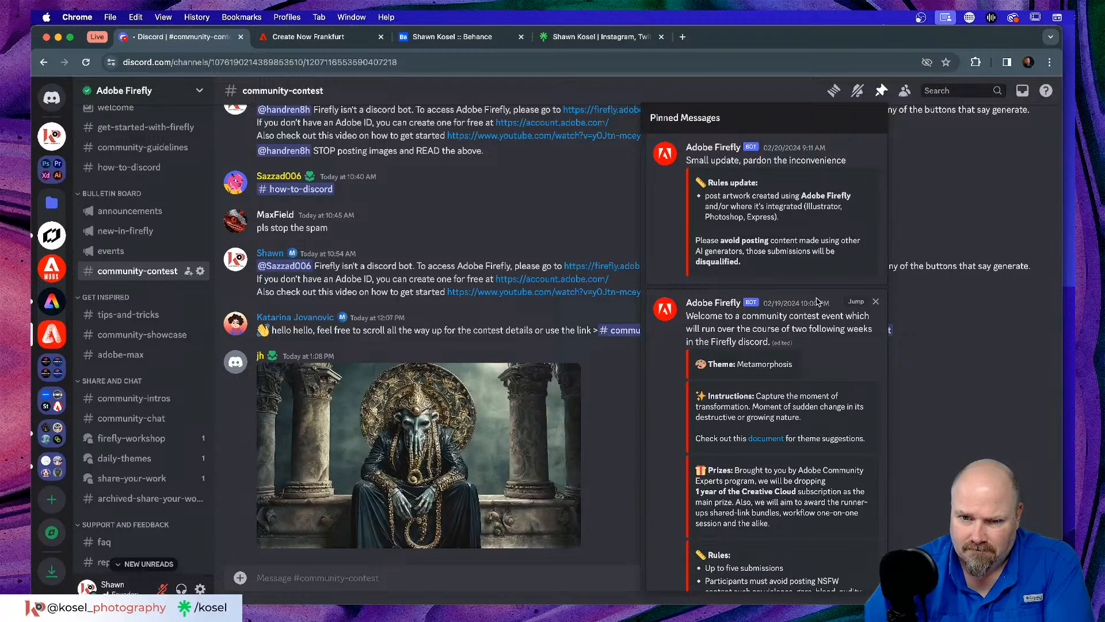
scroll(819, 300, "down", 2)
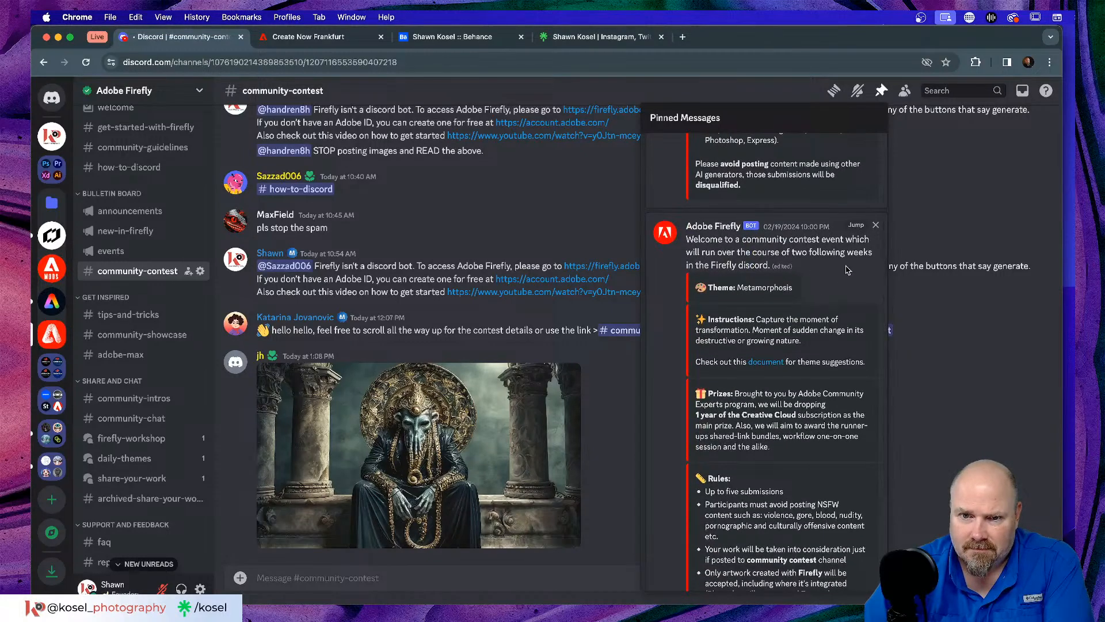
scroll(846, 269, "down", 2)
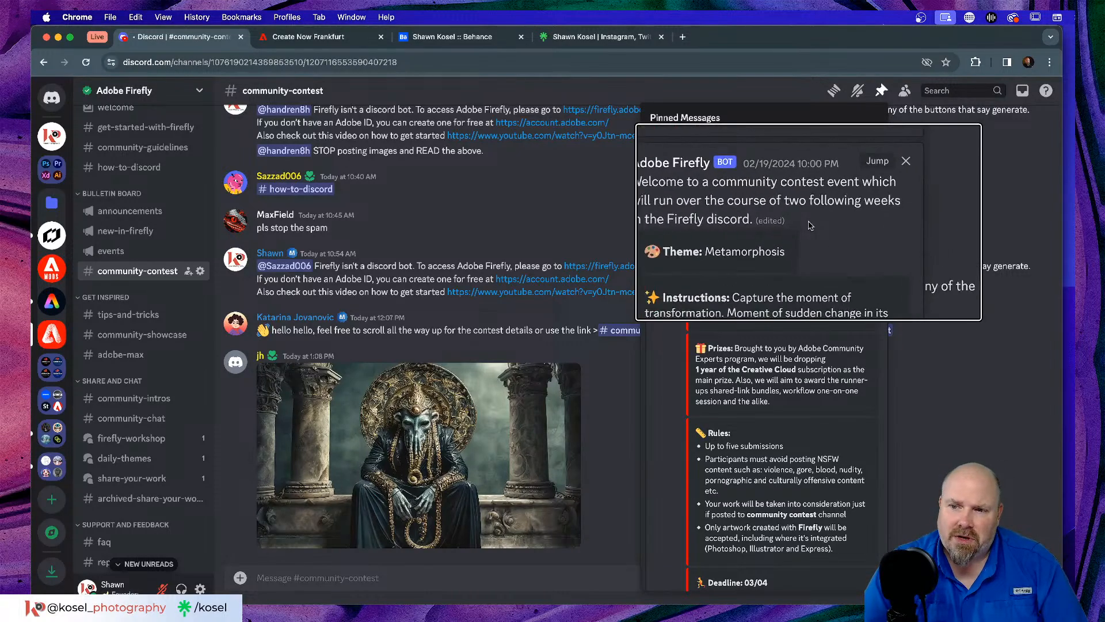
scroll(812, 226, "down", 3)
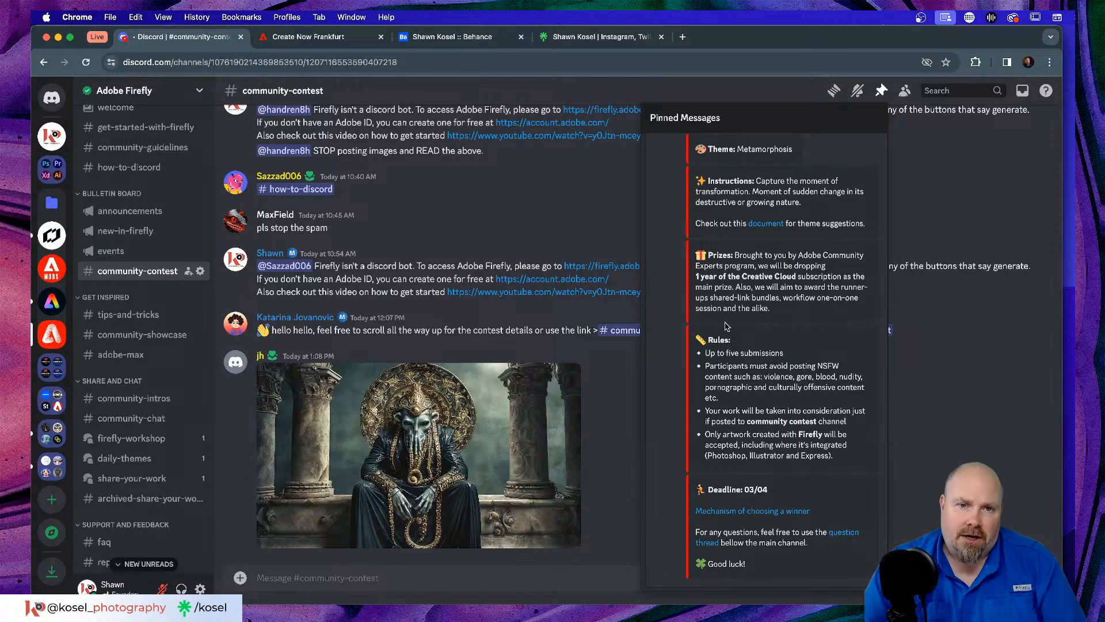
left_click(883, 93)
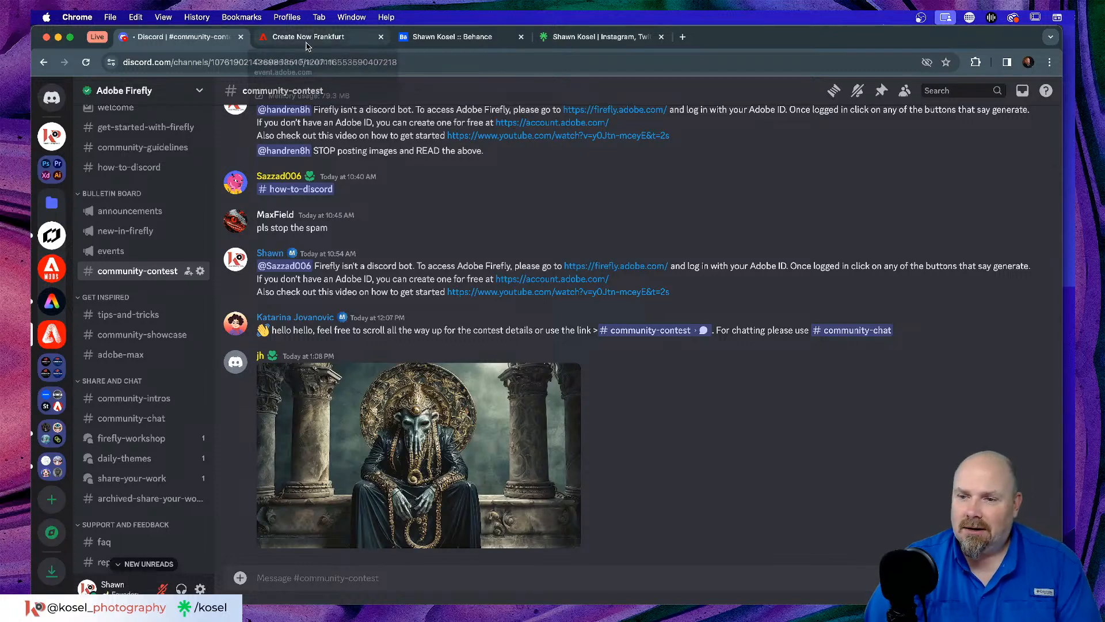
Switch to Illustrator, duplicate the triangle beside the original and scale the copy down proportionally to about 247 px wide.
key("super+Tab")
key("super+Tab")
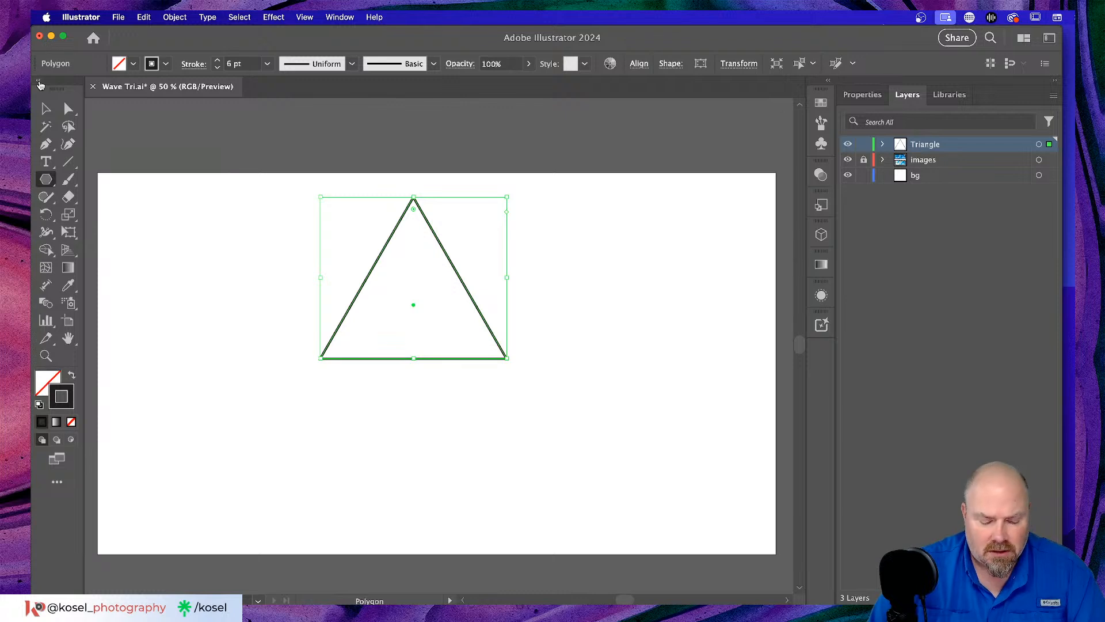
left_click(46, 108)
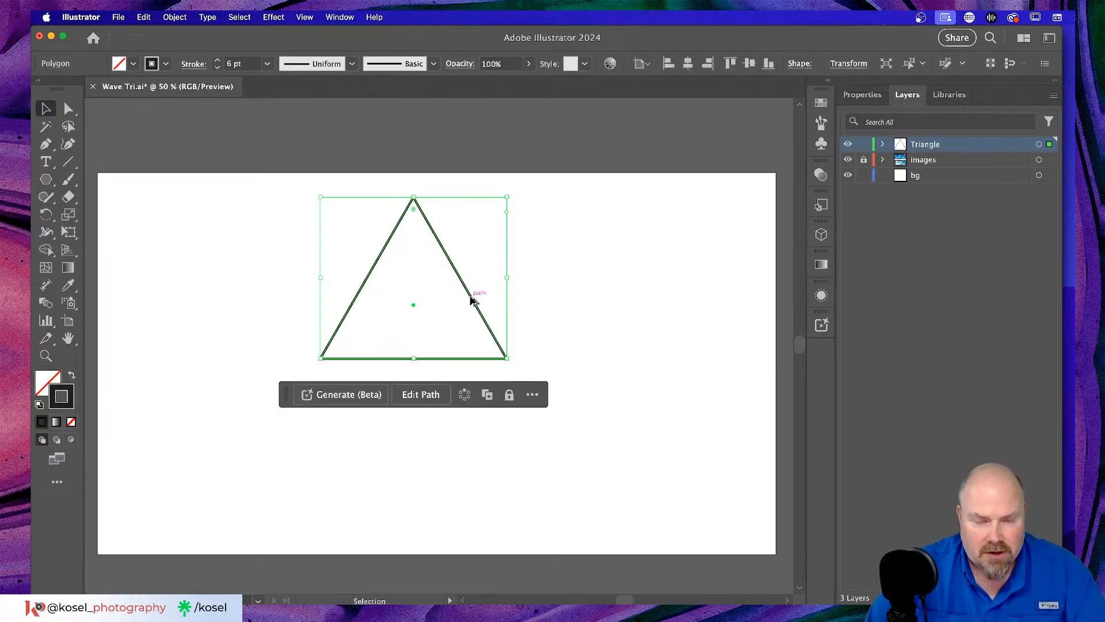
left_click_drag(471, 300, 696, 296)
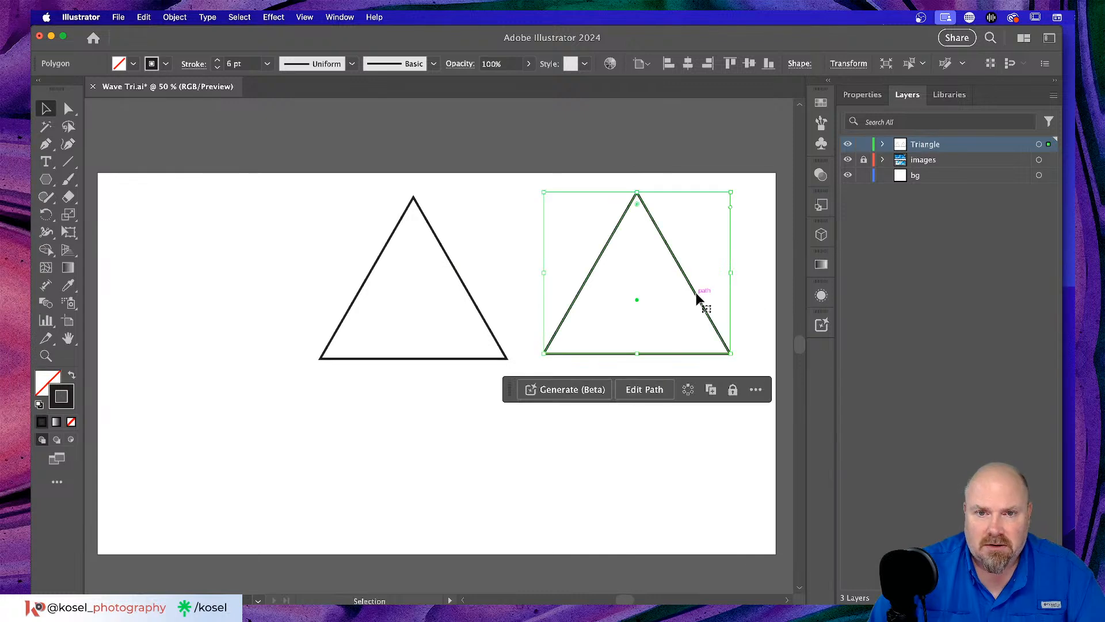
left_click_drag(734, 194, 651, 283)
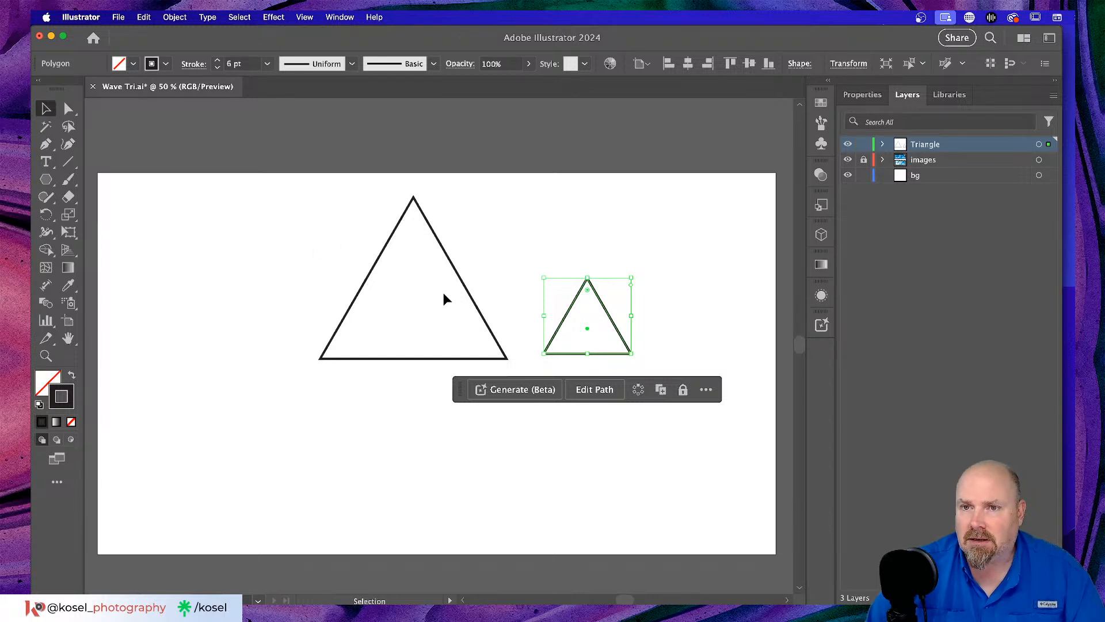
Reduce the small triangle's stroke weight to 3 pt and deselect it.
left_click(862, 95)
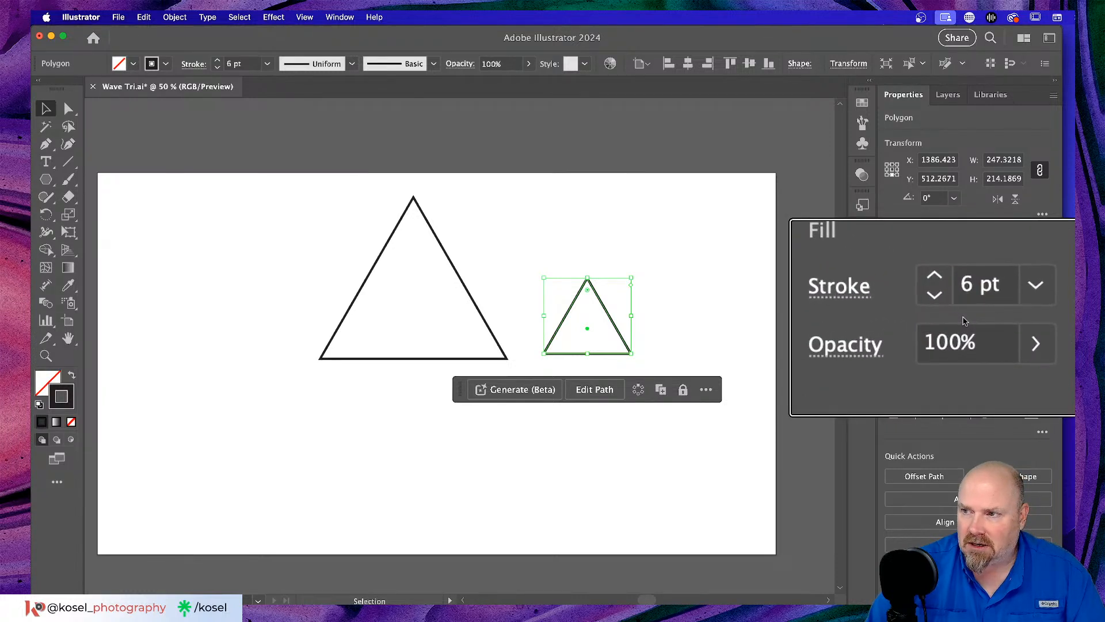
left_click(953, 311)
left_click(953, 312)
left_click(954, 312)
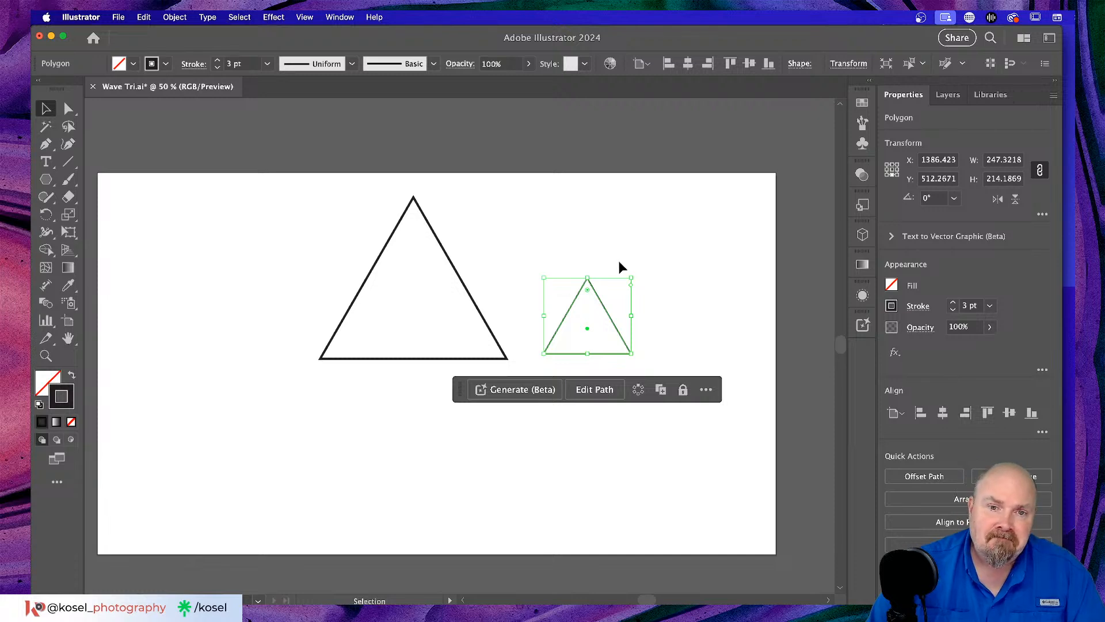
left_click(640, 252)
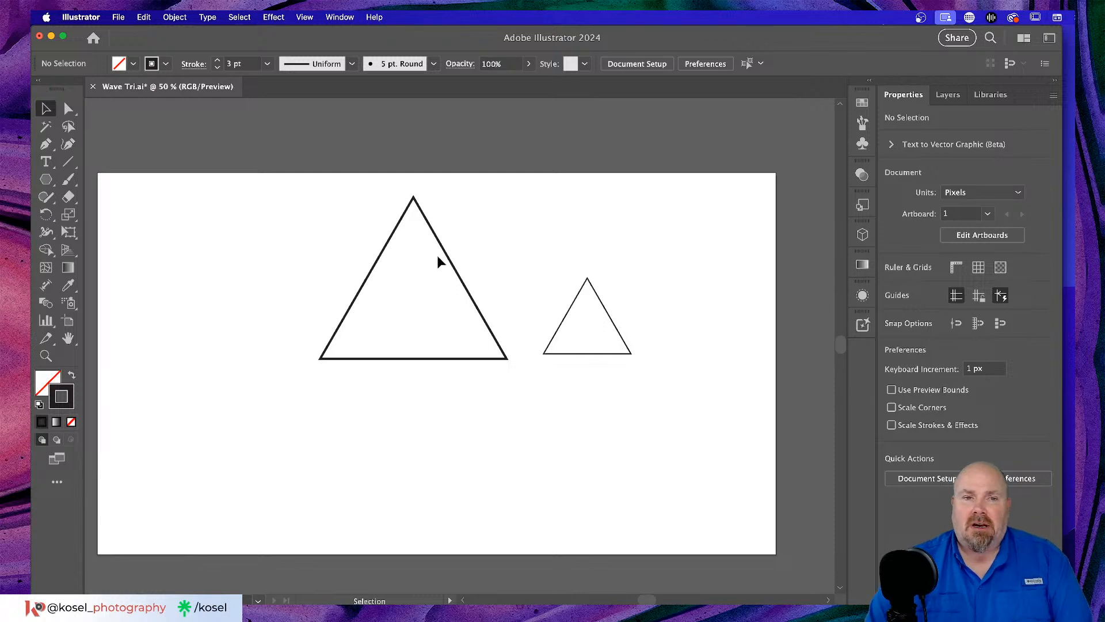
Move the large triangle to the artboard's left side and stack copies of the small triangle into a three-row pyramid at the right.
left_click_drag(447, 252, 276, 250)
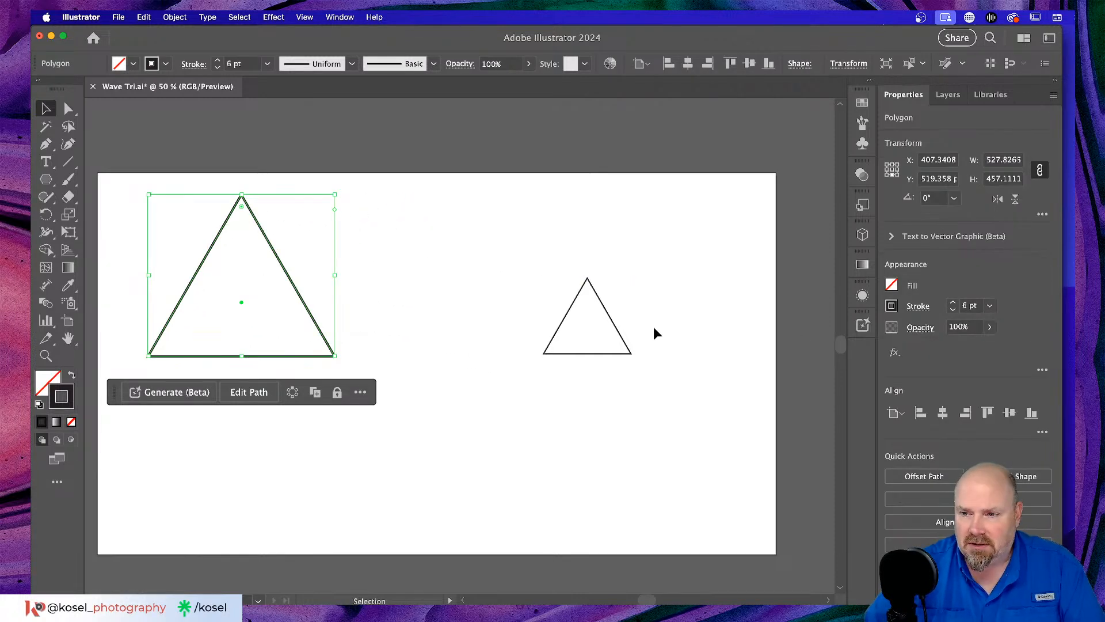
left_click_drag(609, 326, 603, 250)
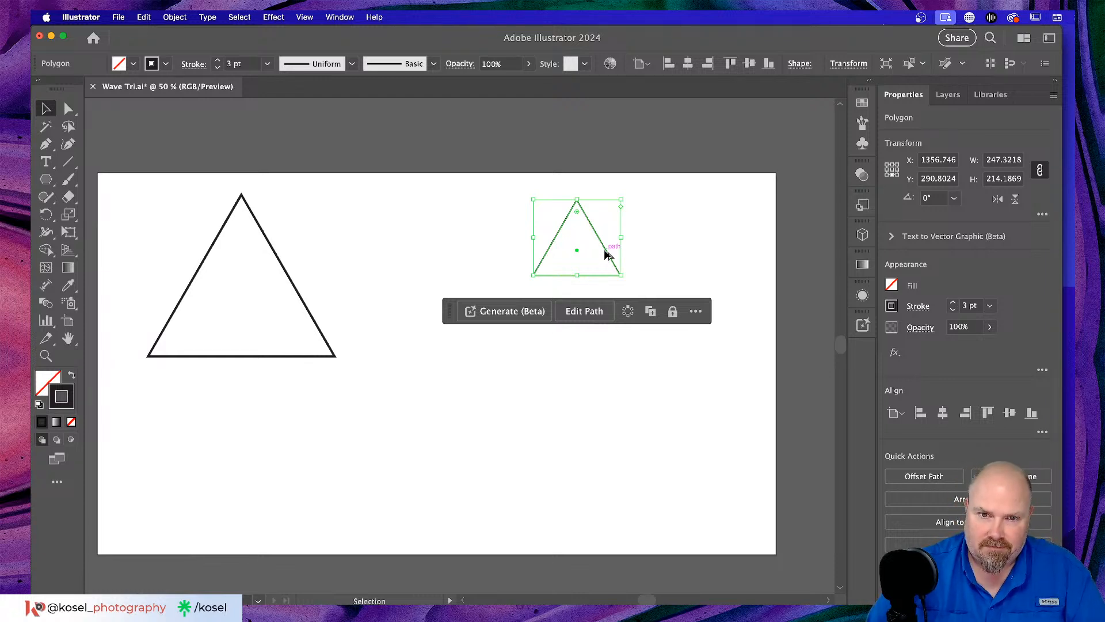
left_click_drag(603, 250, 685, 431)
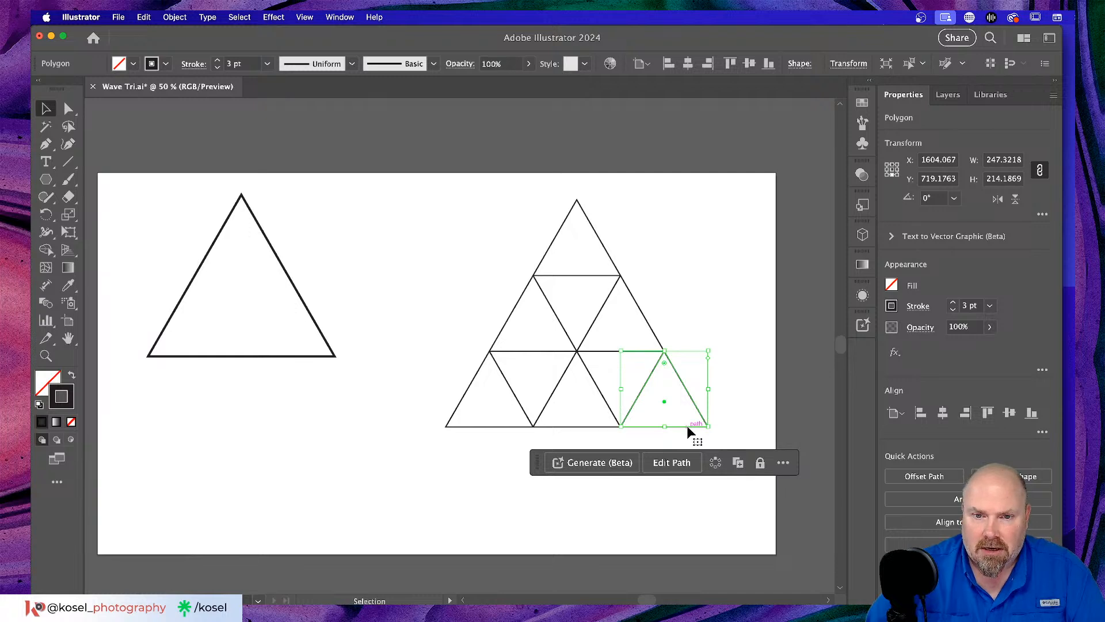
Copy the pyramid's lowest three triangles down as a fourth row and complete that row with one more copy at its right end.
scroll(363, 414, "down", 3)
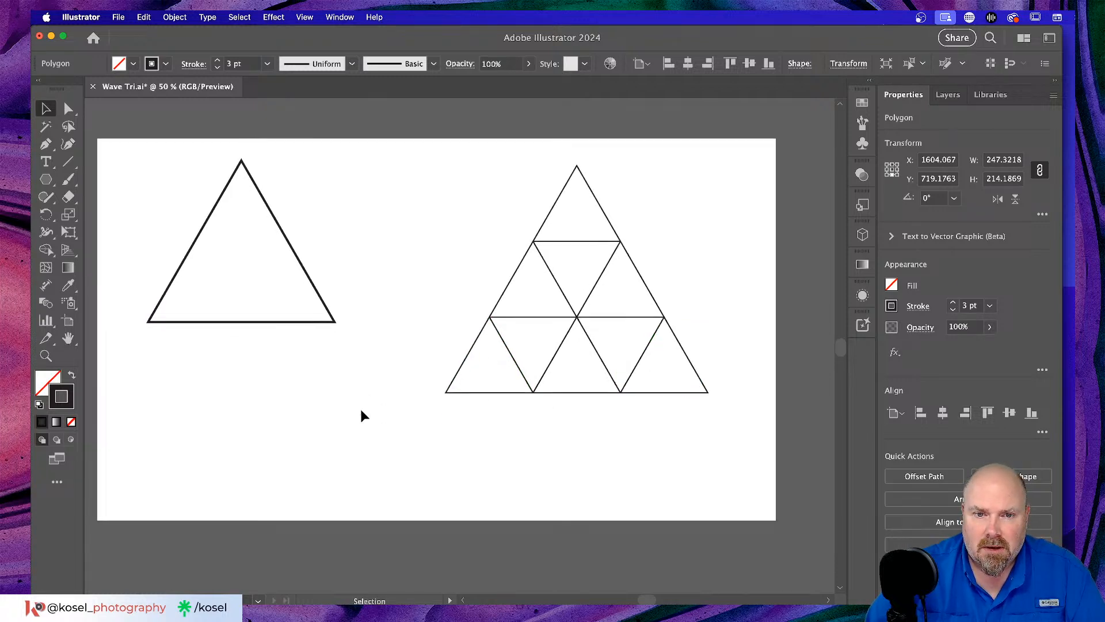
left_click_drag(397, 288, 731, 367)
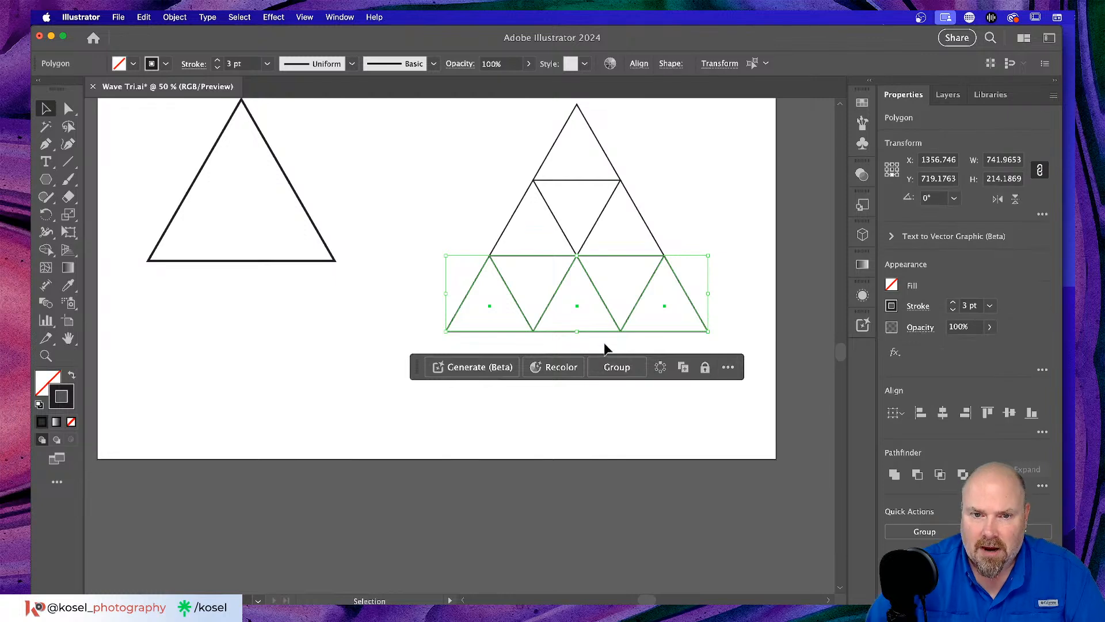
left_click_drag(615, 332, 571, 407)
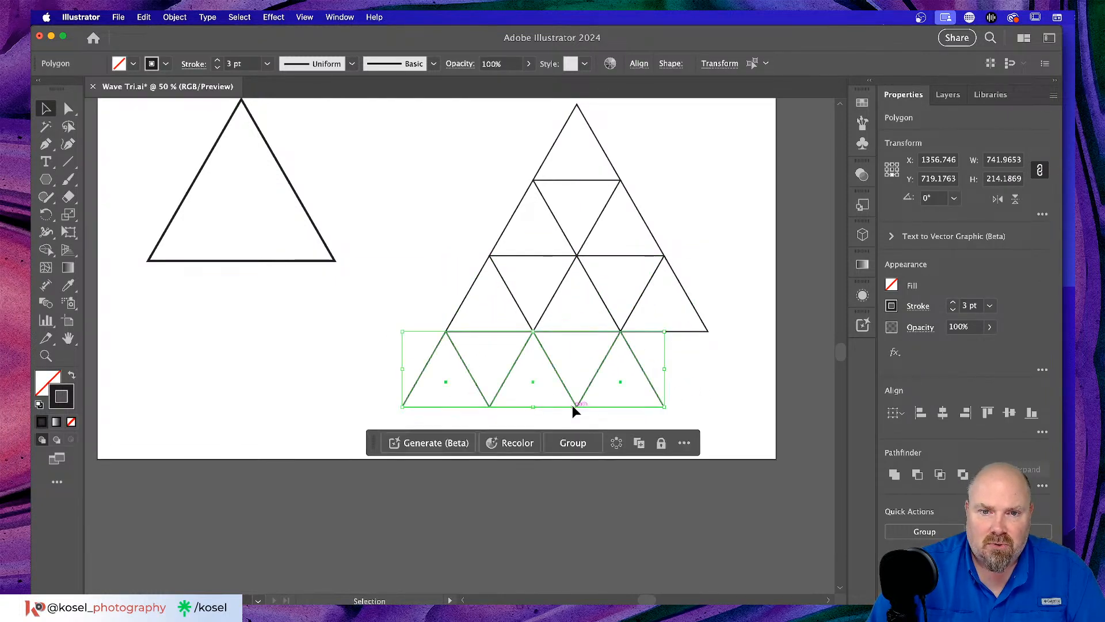
left_click(696, 377)
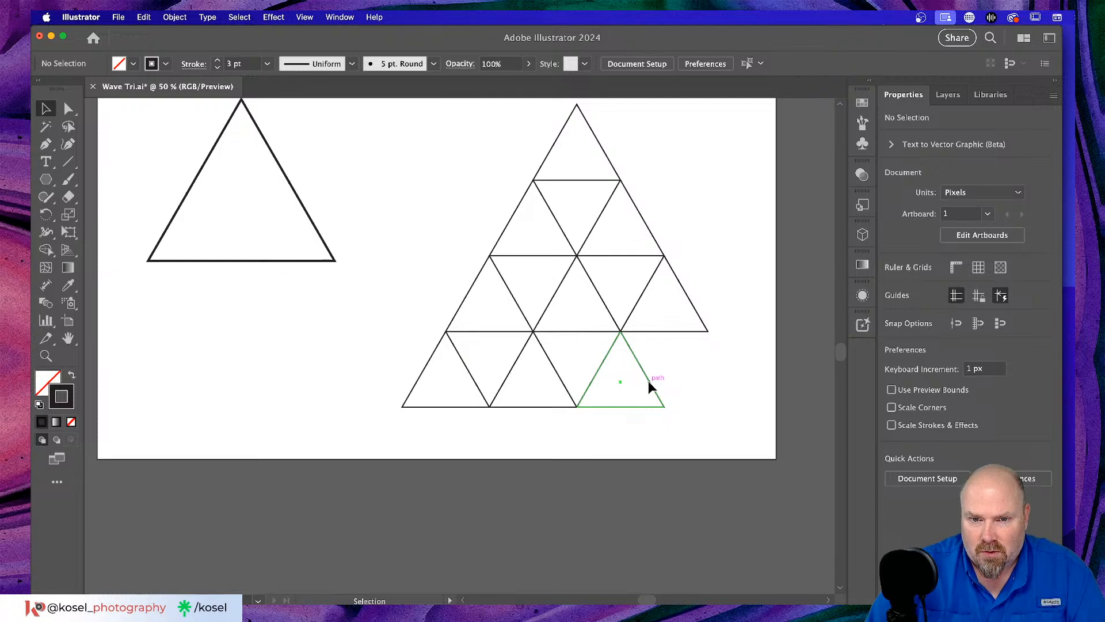
left_click(649, 380)
left_click_drag(649, 380, 748, 380)
left_click(724, 247)
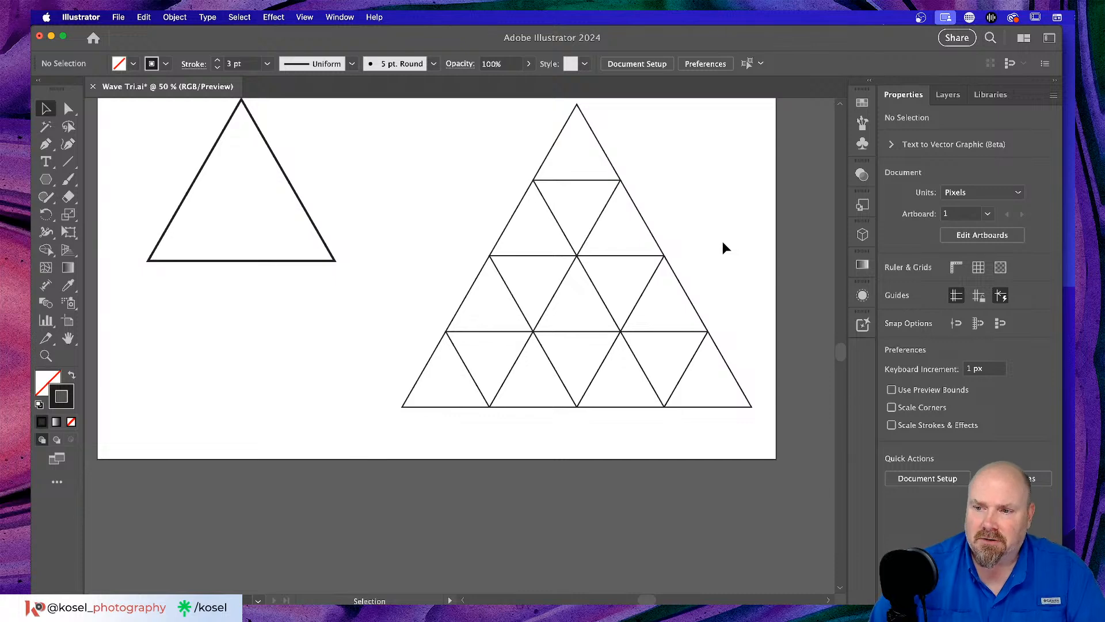
scroll(724, 247, "right", 2)
scroll(723, 243, "up", 3)
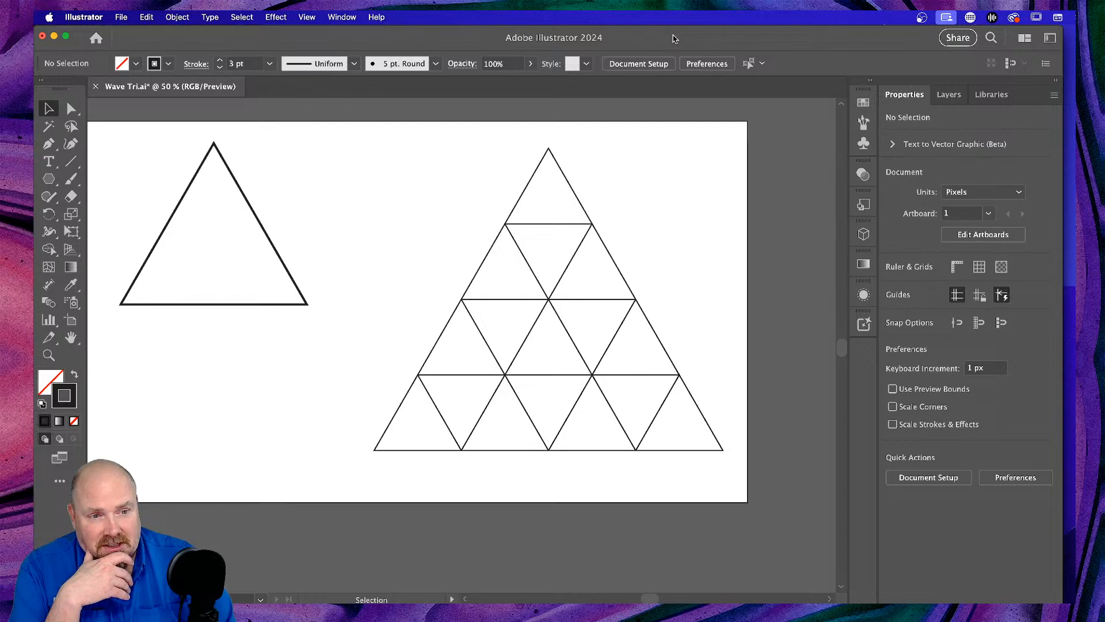
key("super+minus")
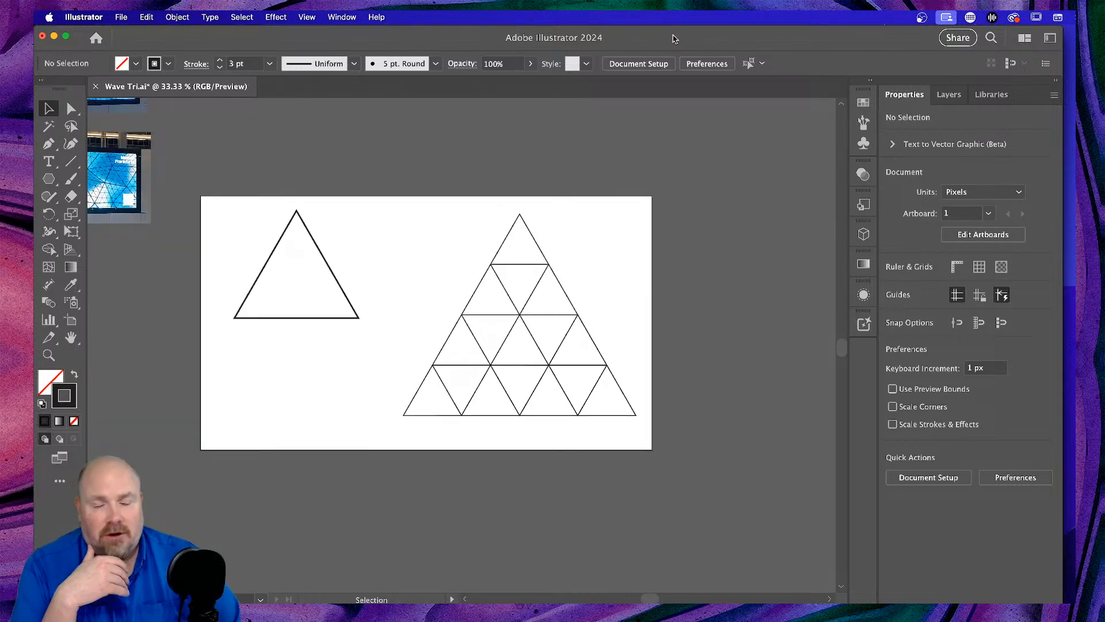
left_click_drag(382, 212, 651, 433)
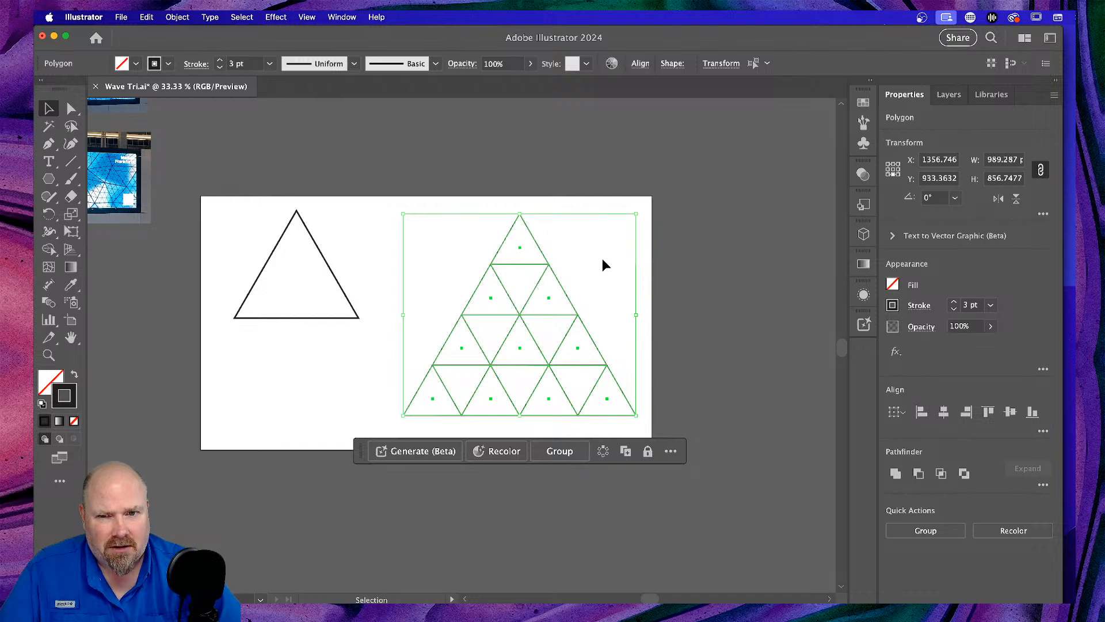
left_click(737, 257)
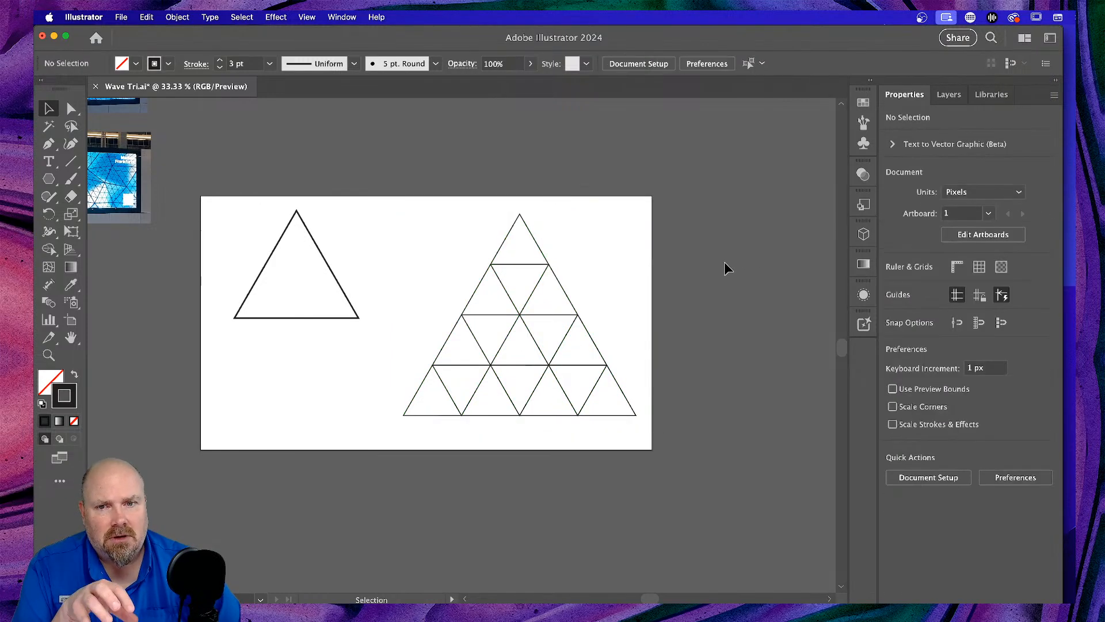
Duplicate the pyramid's top triangle, rotate the copy 180° and fill the inverted gaps between the upright triangles with copies of it.
left_click(534, 240)
key("super+equal")
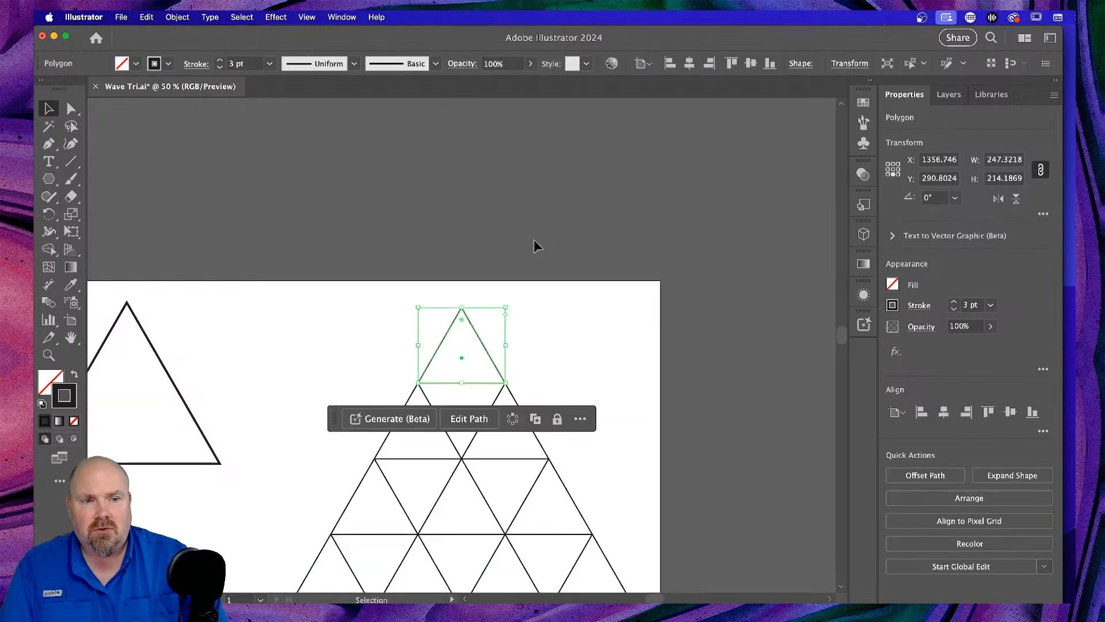
key("super+equal")
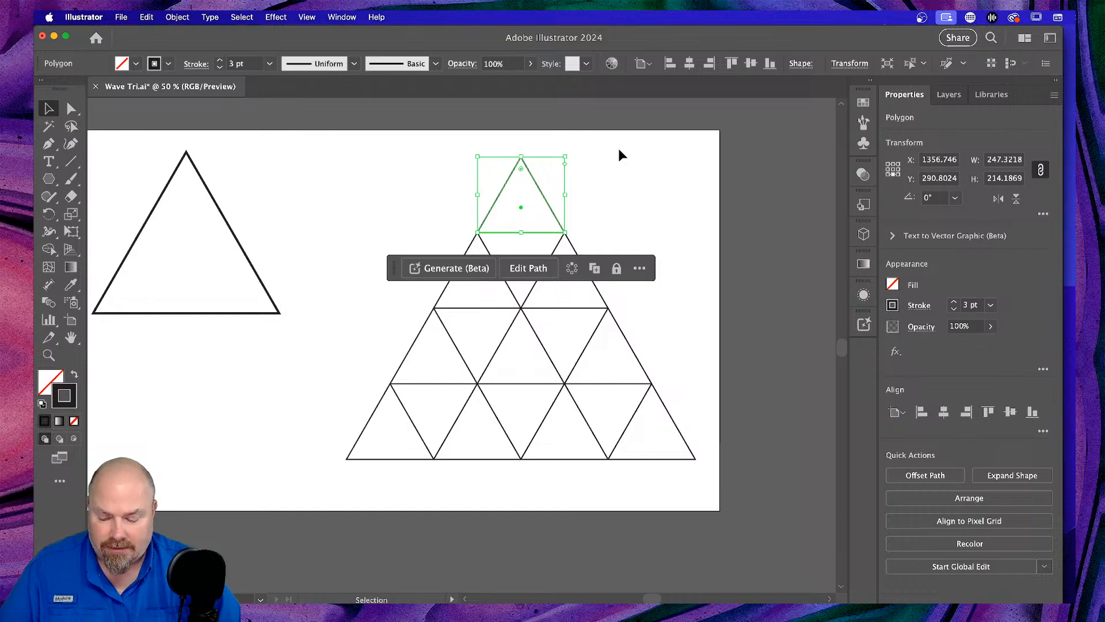
left_click_drag(540, 193, 366, 185)
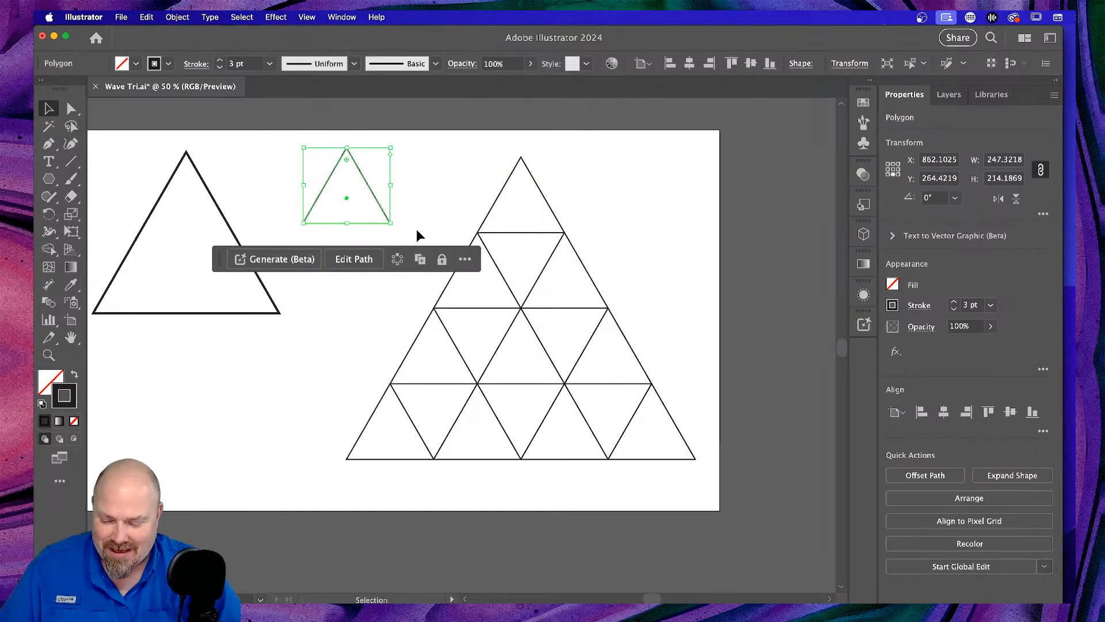
left_click_drag(389, 230, 264, 177)
left_click_drag(363, 221, 633, 419)
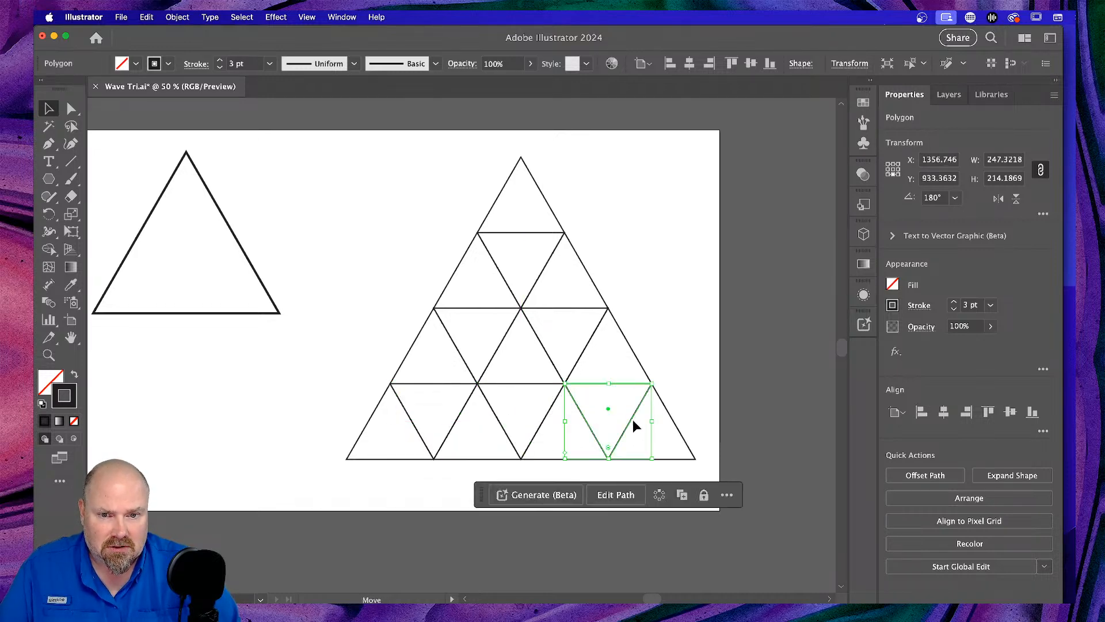
left_click(676, 264)
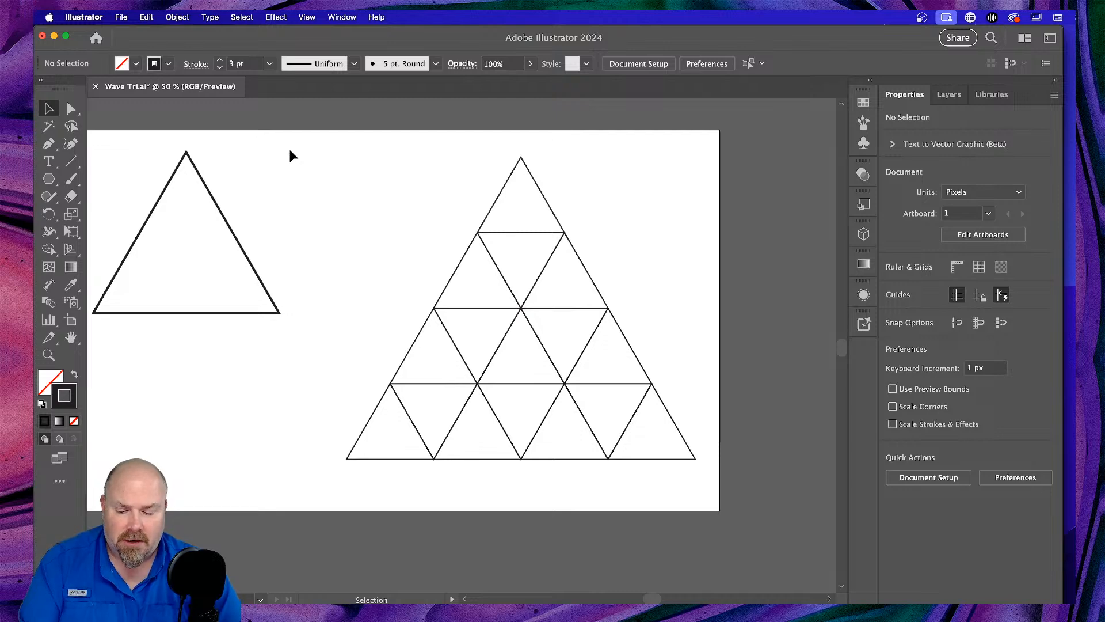
Check the triangles of the pyramid in Outline view and return to Preview.
key("y")
left_click(49, 108)
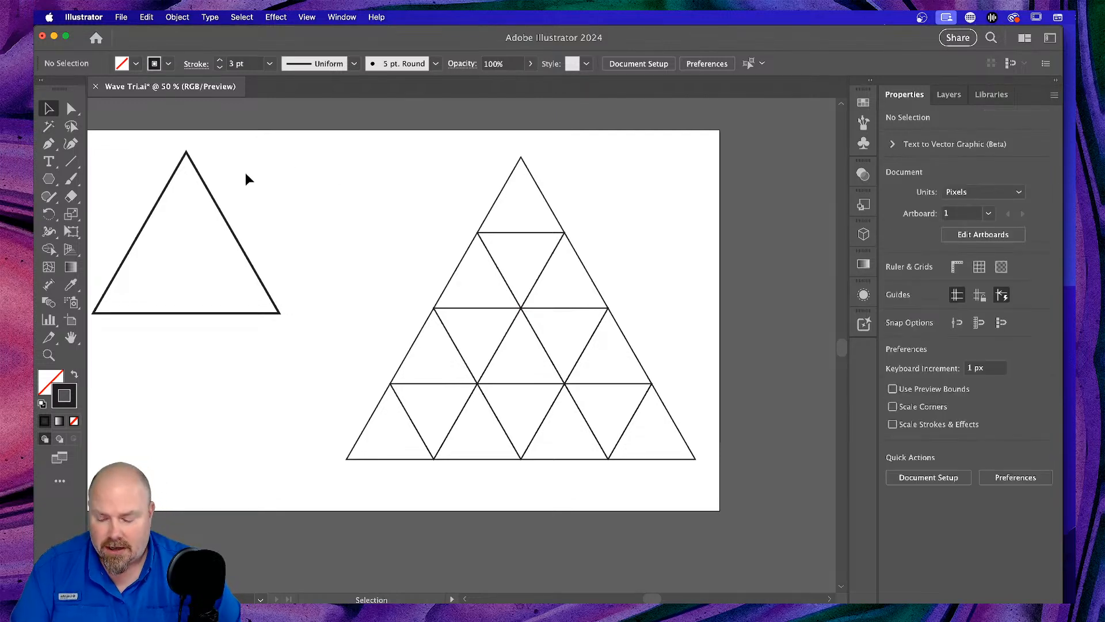
key("super+y")
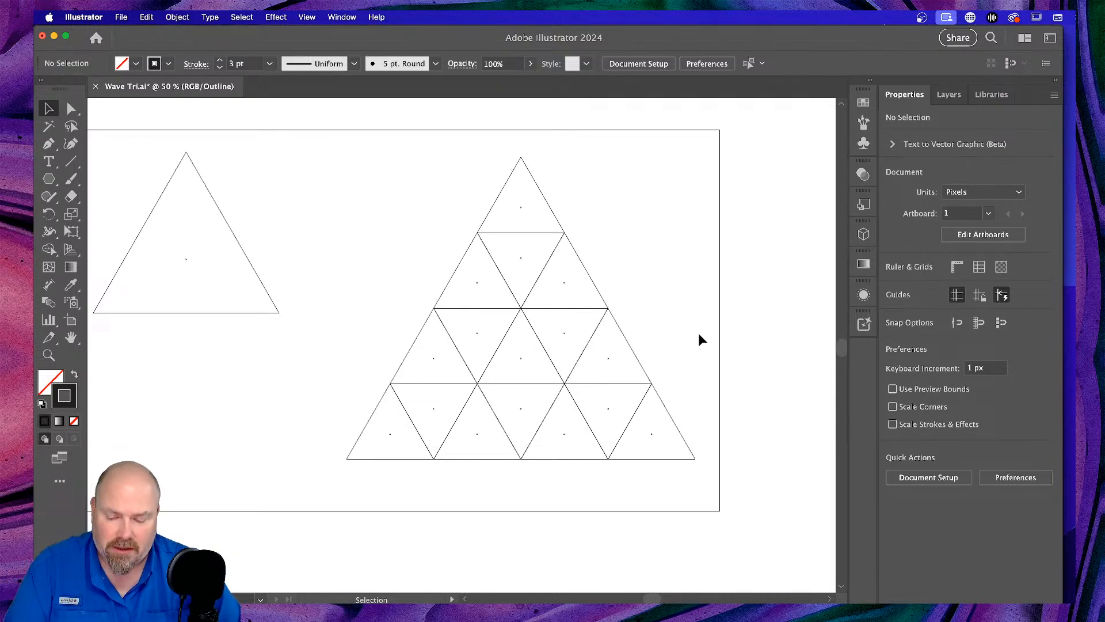
key("super+y")
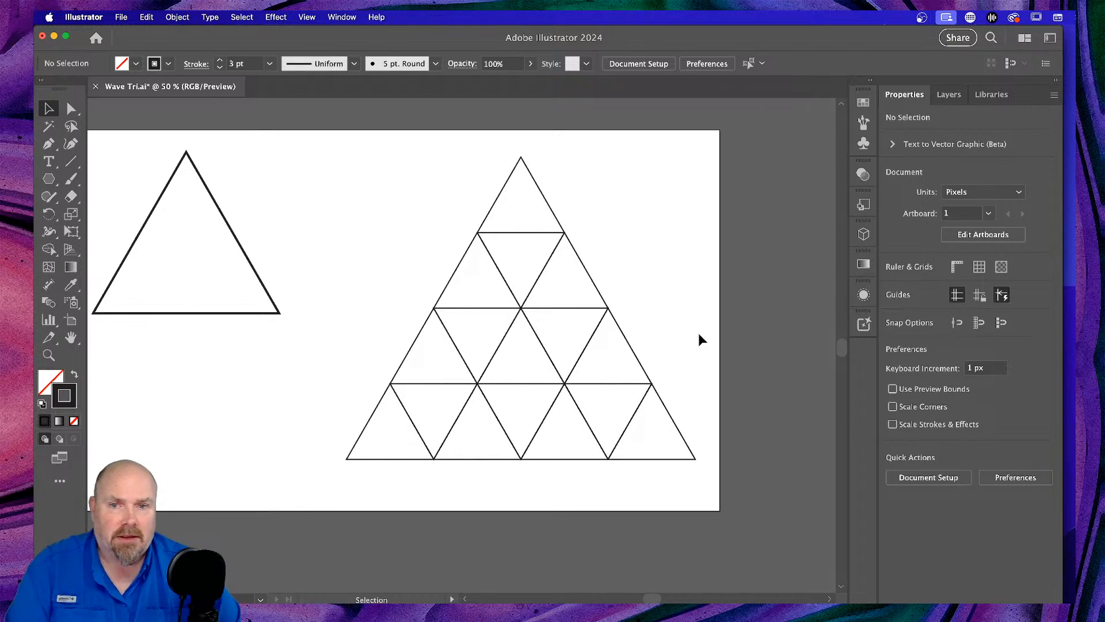
Examine the line intersections of the triangle mesh at high magnification and return to an overview of the artboard.
key("super+equal")
key("super+equal")
key("super+equal")
key("super+equal")
key("super+equal")
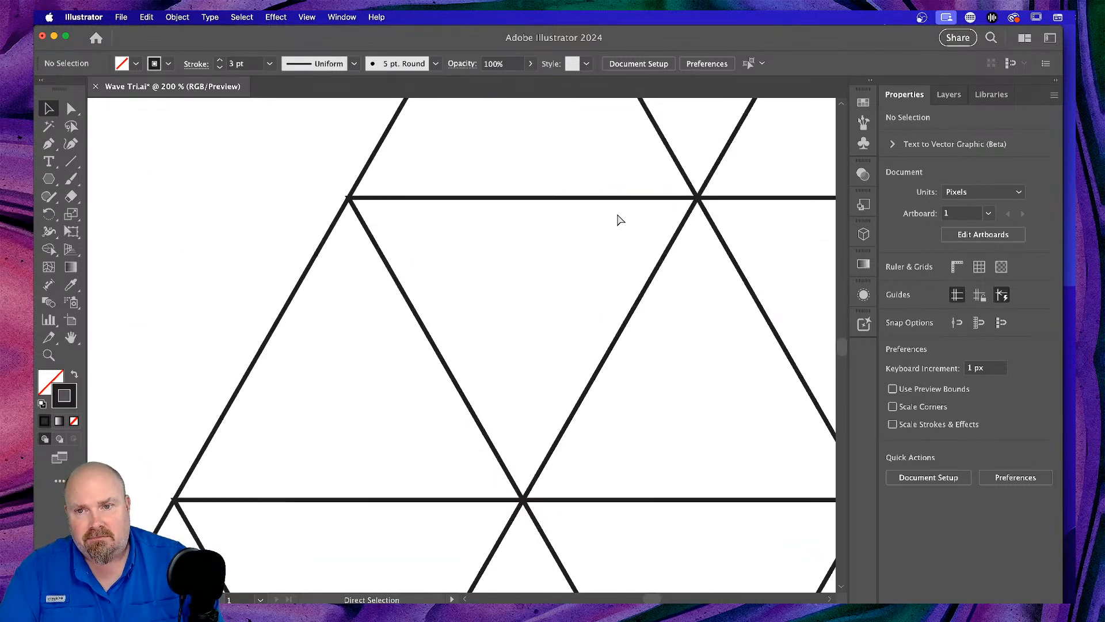
scroll(616, 219, "left", 5)
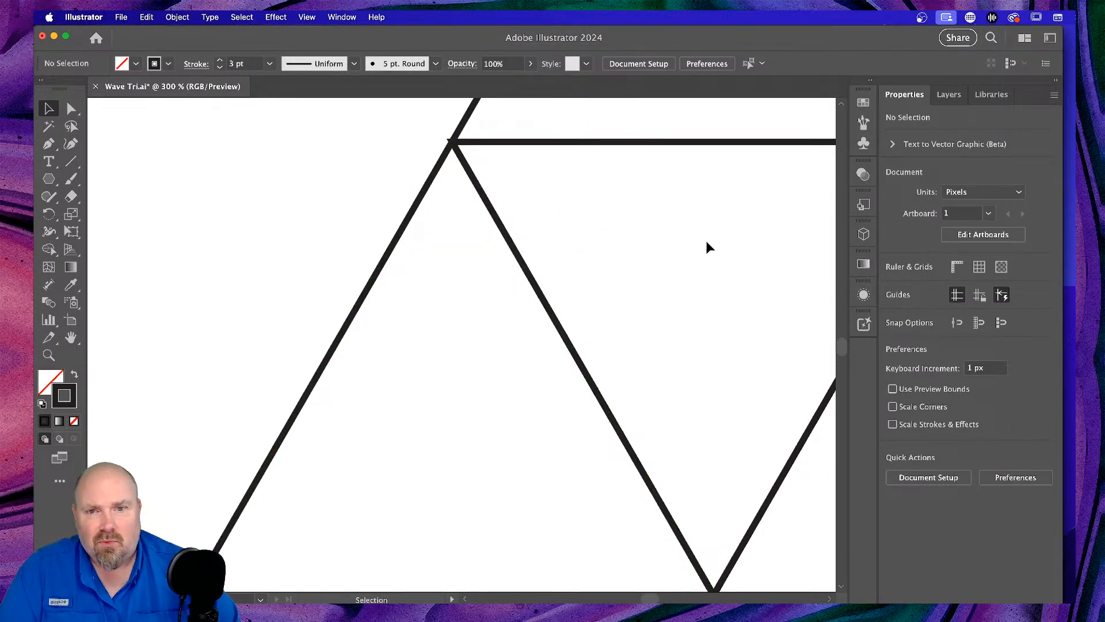
key("super+1")
key("super+minus")
key("super+minus")
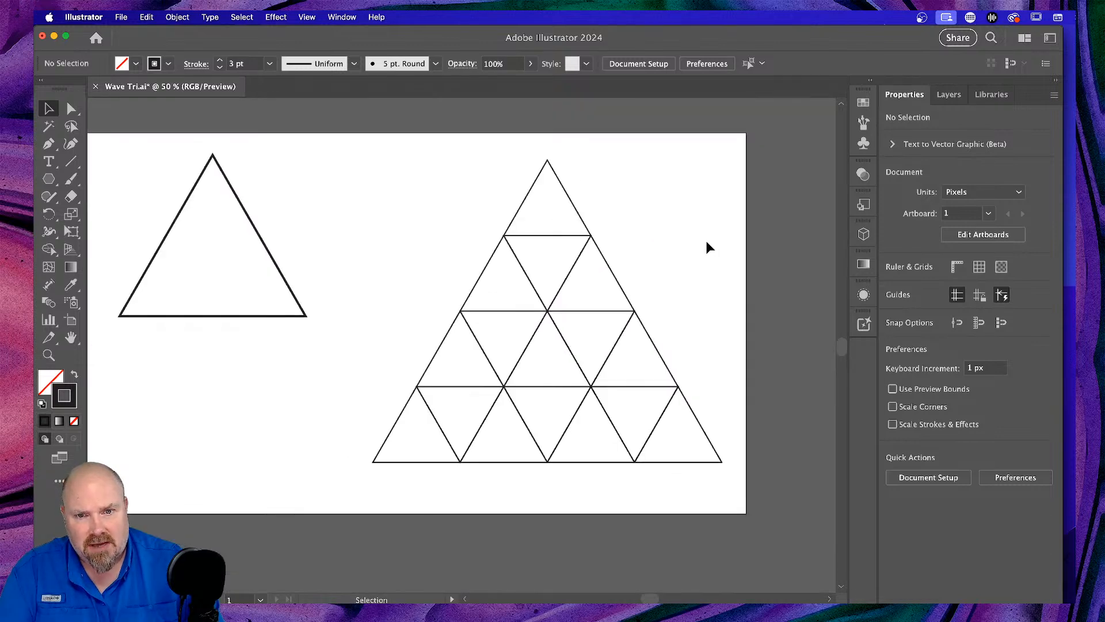
key("super+minus")
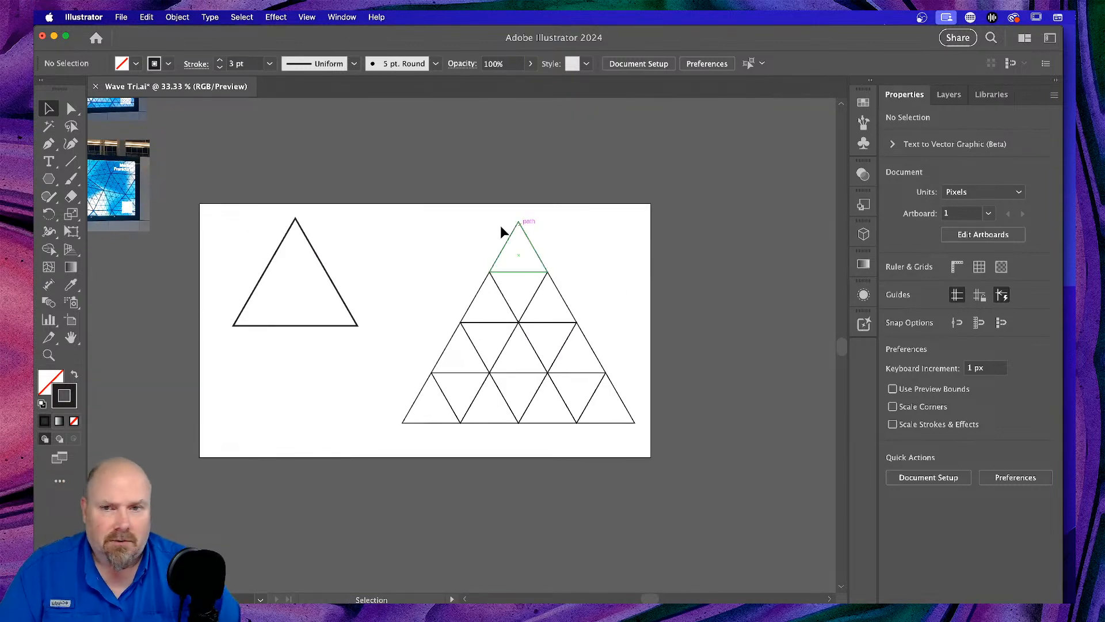
Duplicate the complete triangle mesh to the area above the artboard's upper right corner and deselect the copy.
left_click_drag(375, 219, 685, 457)
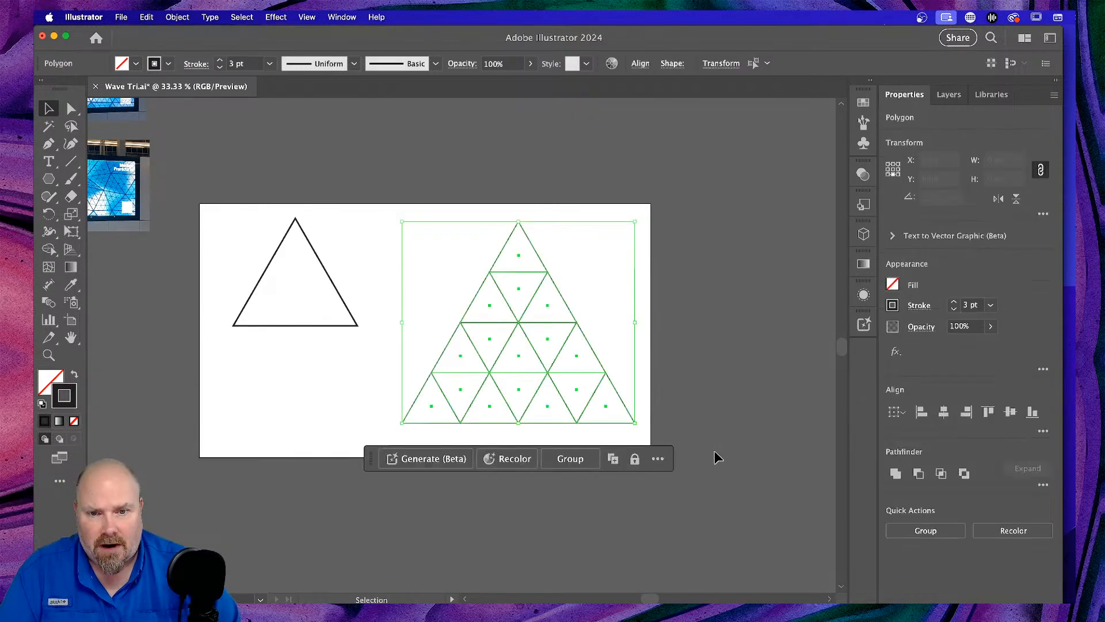
left_click_drag(595, 353, 720, 126)
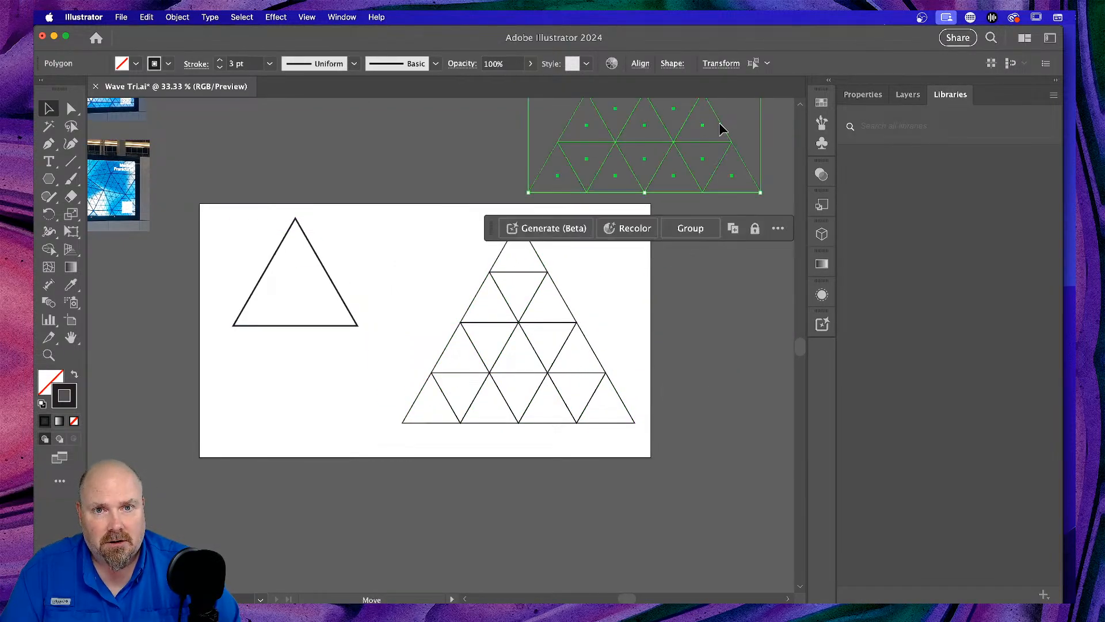
left_click(706, 320)
Set the stroke colour of the pyramid mesh on the artboard to the blue swatch C=85 M=50 Y=0 K=0 and deselect it.
scroll(694, 323, "left", 2)
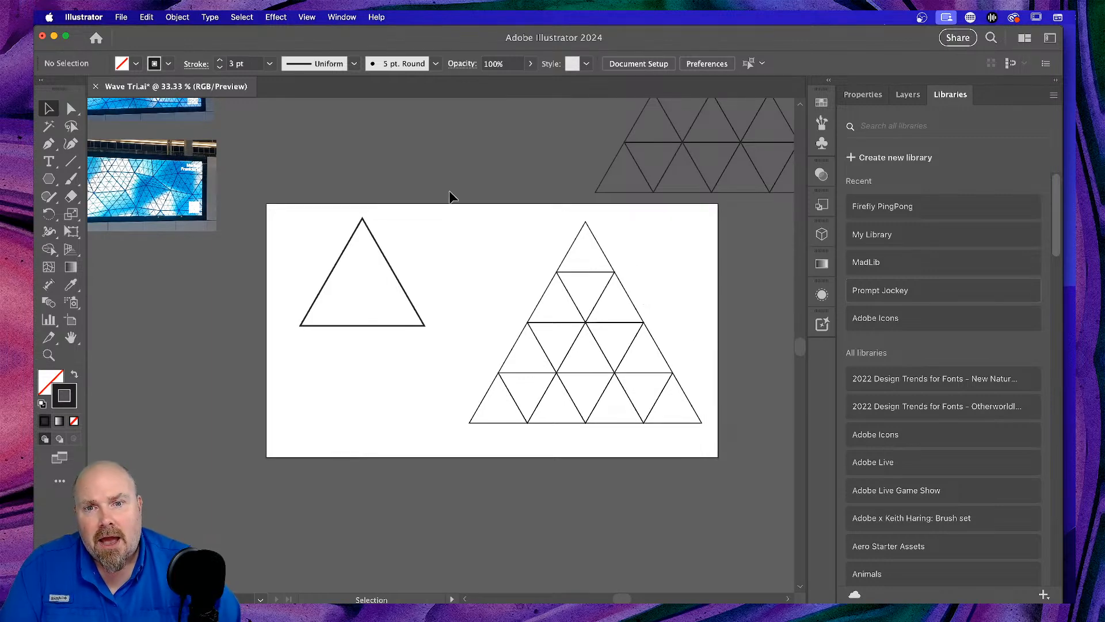
left_click_drag(435, 225, 726, 436)
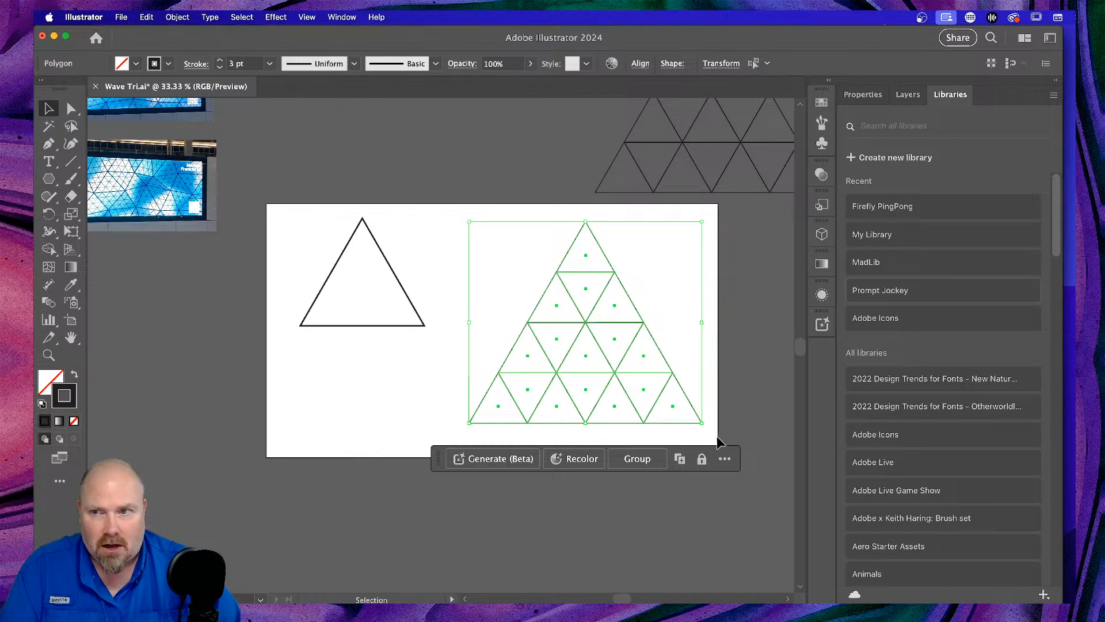
left_click(863, 94)
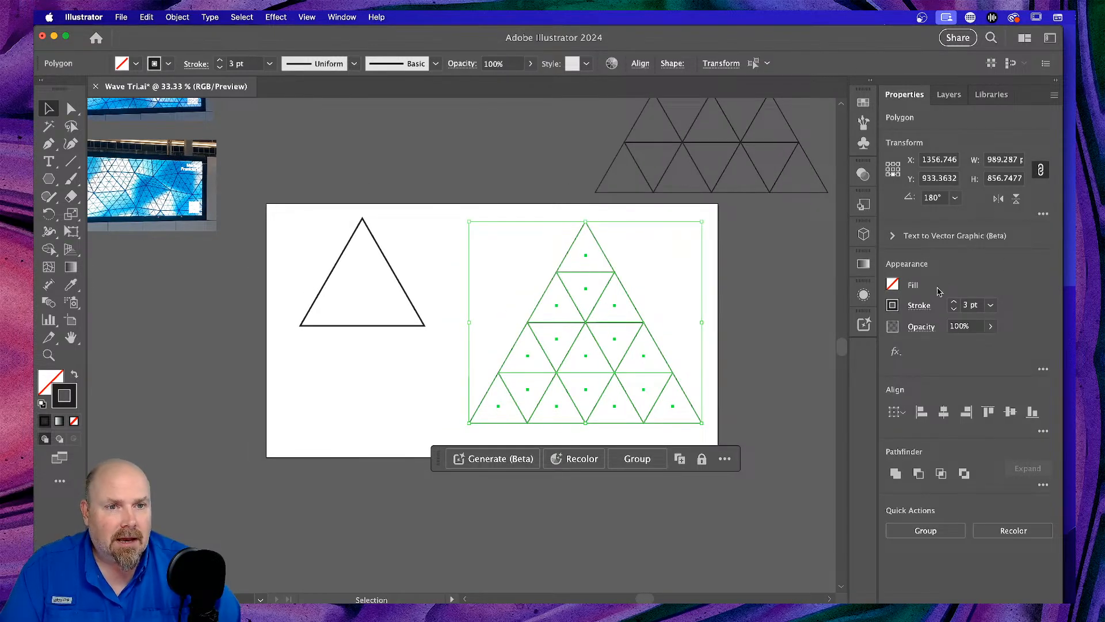
left_click(894, 305)
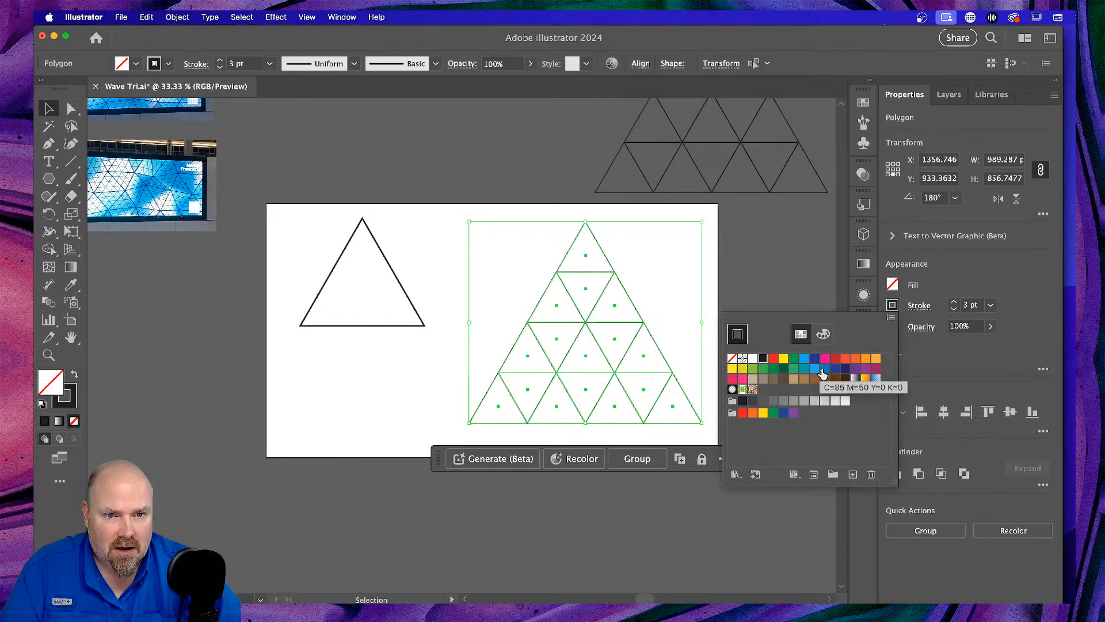
left_click(825, 369)
left_click(382, 381)
left_click(380, 382)
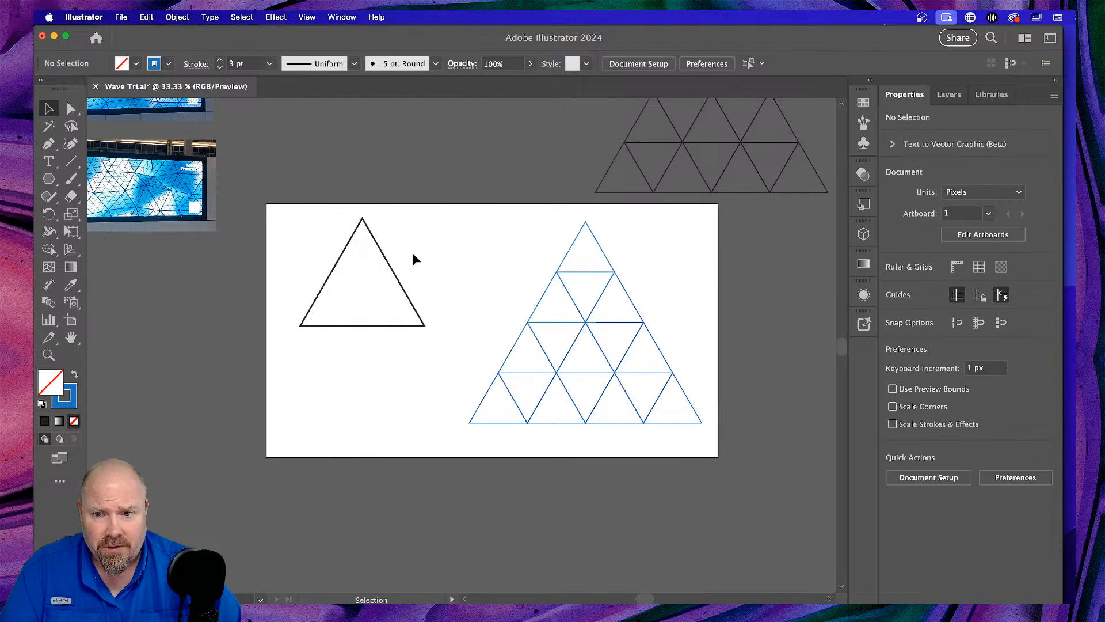
Change the large single triangle's stroke to a lighter blue swatch than the mesh's and deselect it.
left_click(387, 262)
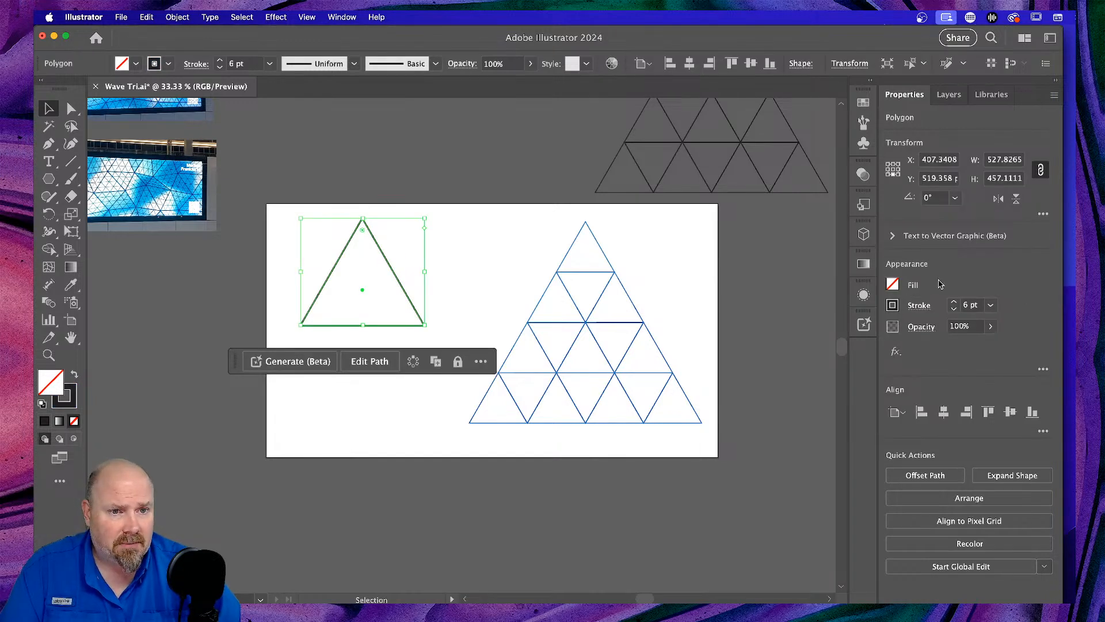
left_click(892, 305)
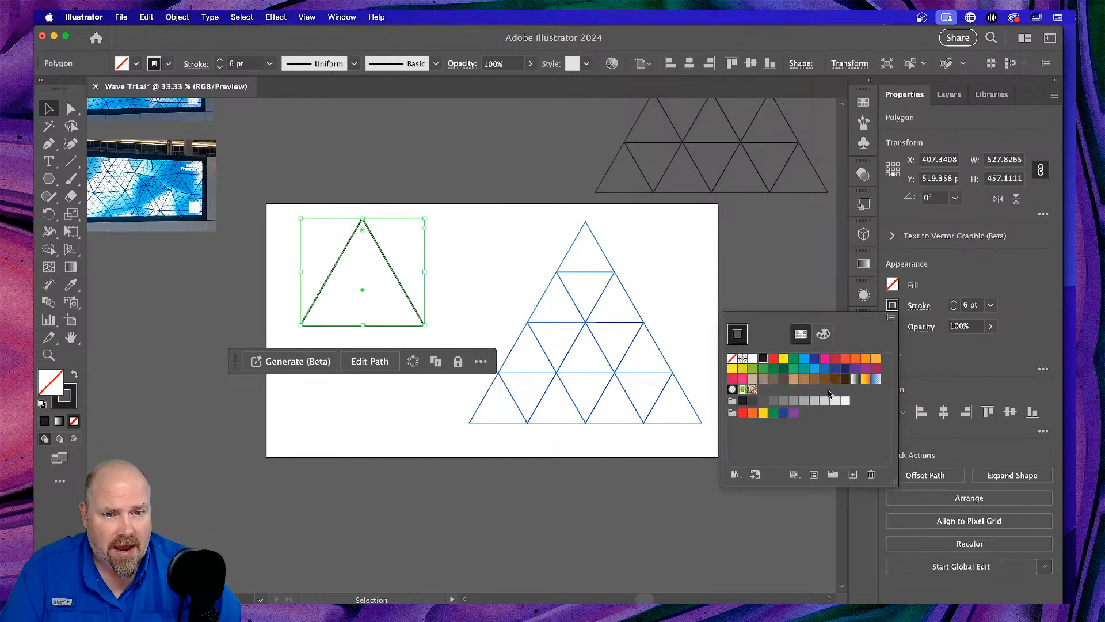
left_click(813, 370)
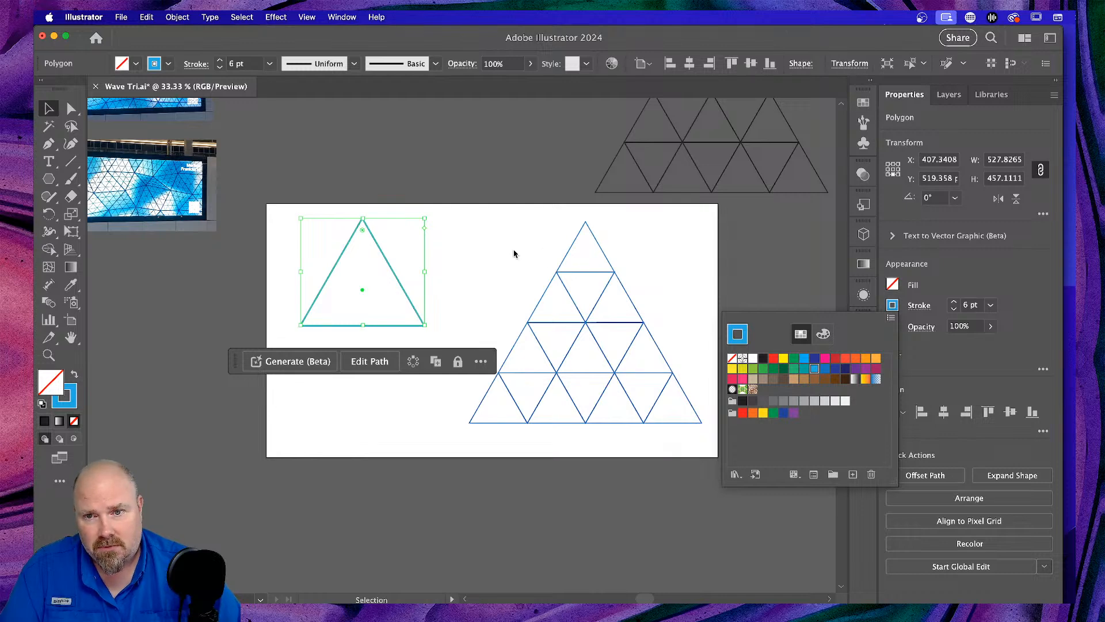
left_click(489, 271)
left_click(502, 271)
Scale the blue pyramid mesh down proportionally to about 551 × 477 px and place it over the large single triangle.
left_click_drag(441, 222, 725, 449)
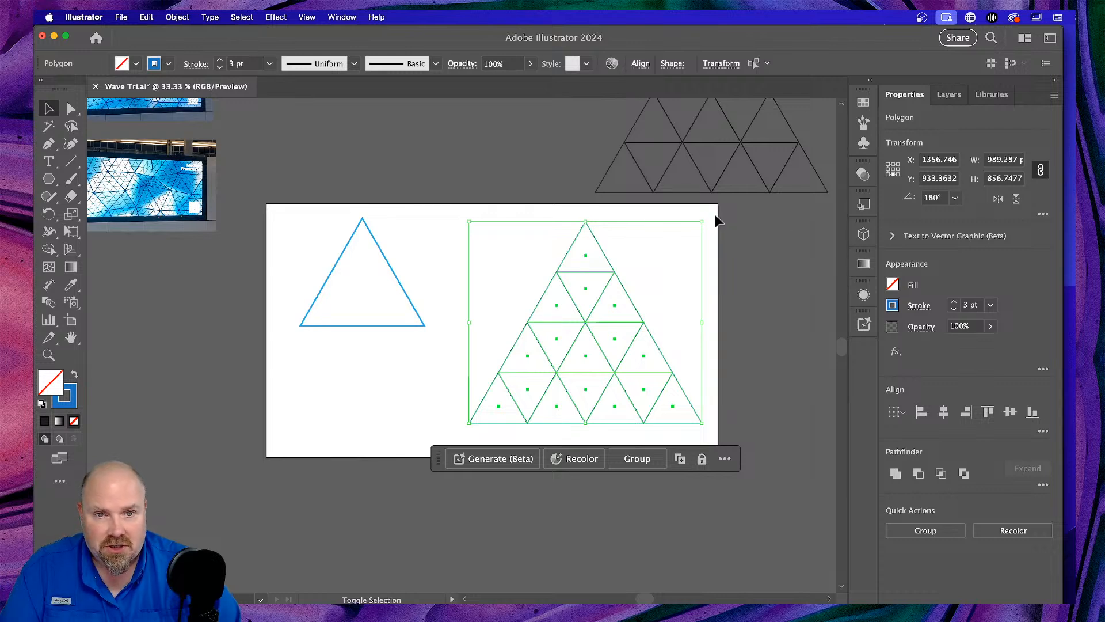
left_click_drag(705, 221, 599, 310)
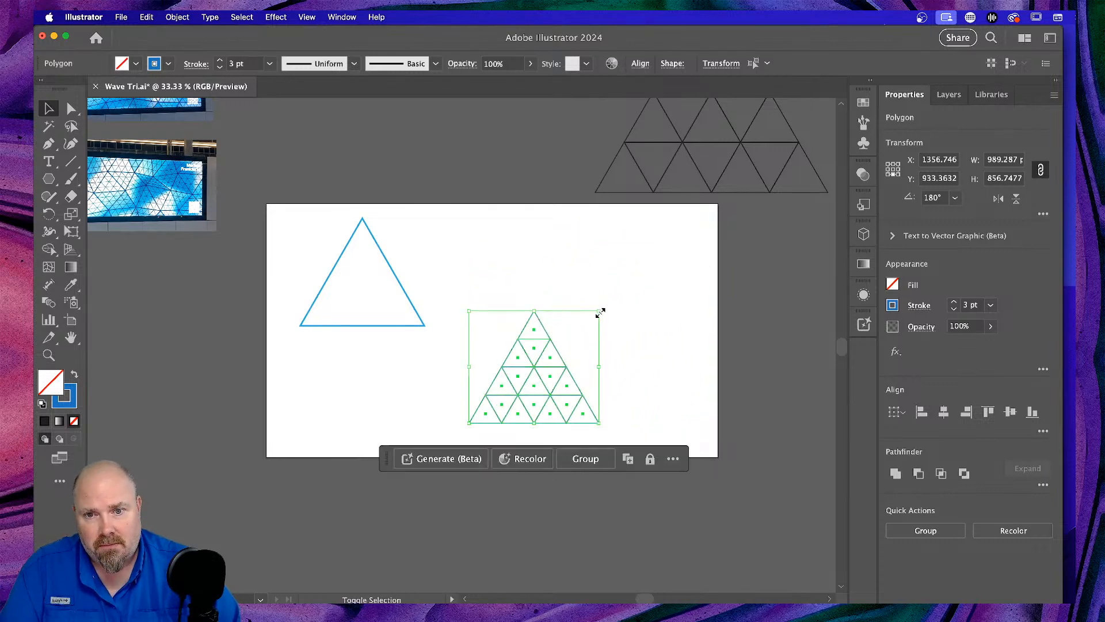
scroll(633, 365, "left", 3)
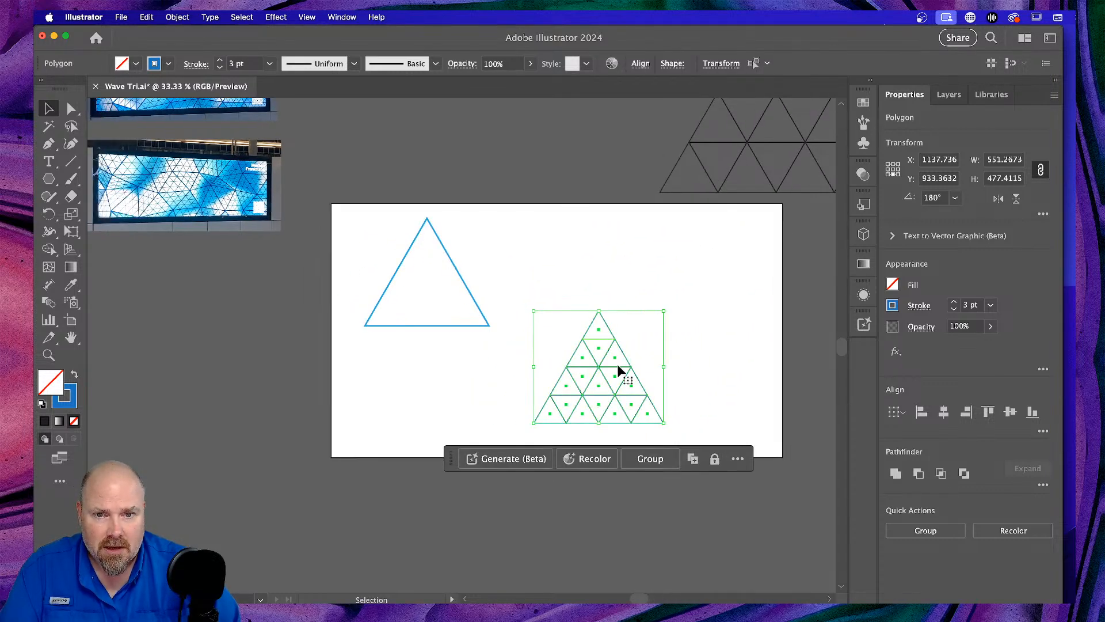
left_click_drag(594, 363, 424, 274)
scroll(561, 275, "left", 5)
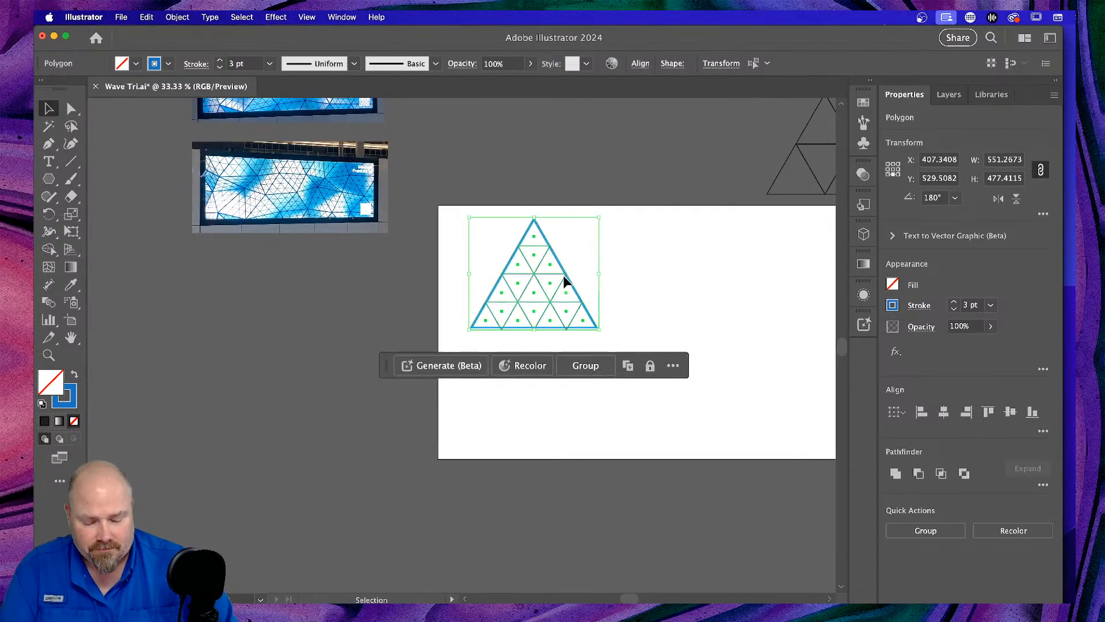
key("a")
scroll(564, 280, "up", 4)
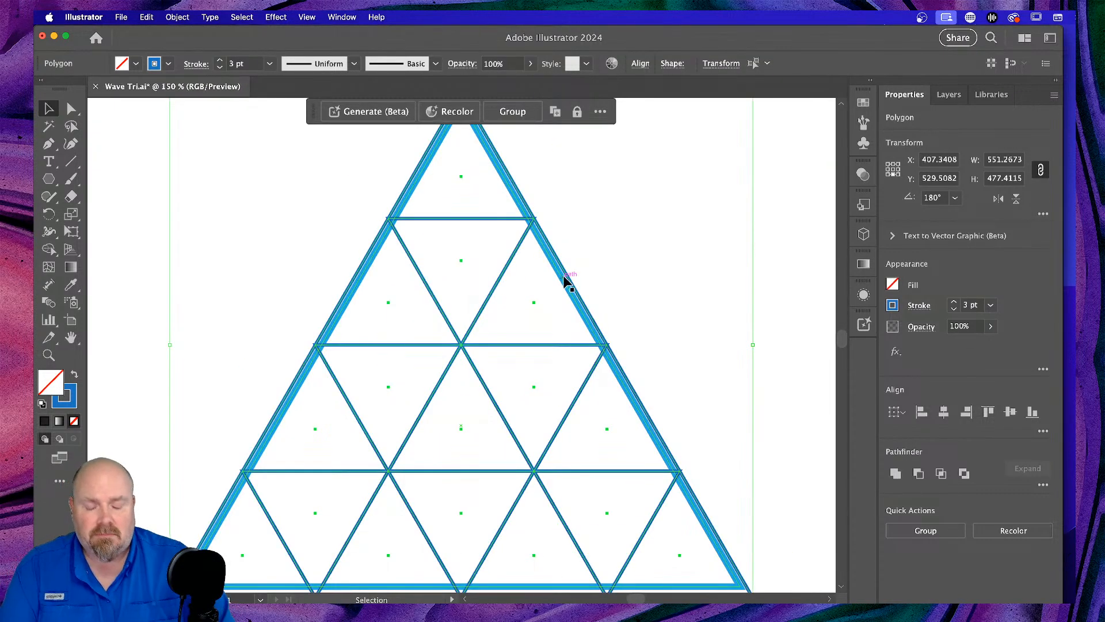
scroll(564, 280, "down", 4)
key("v")
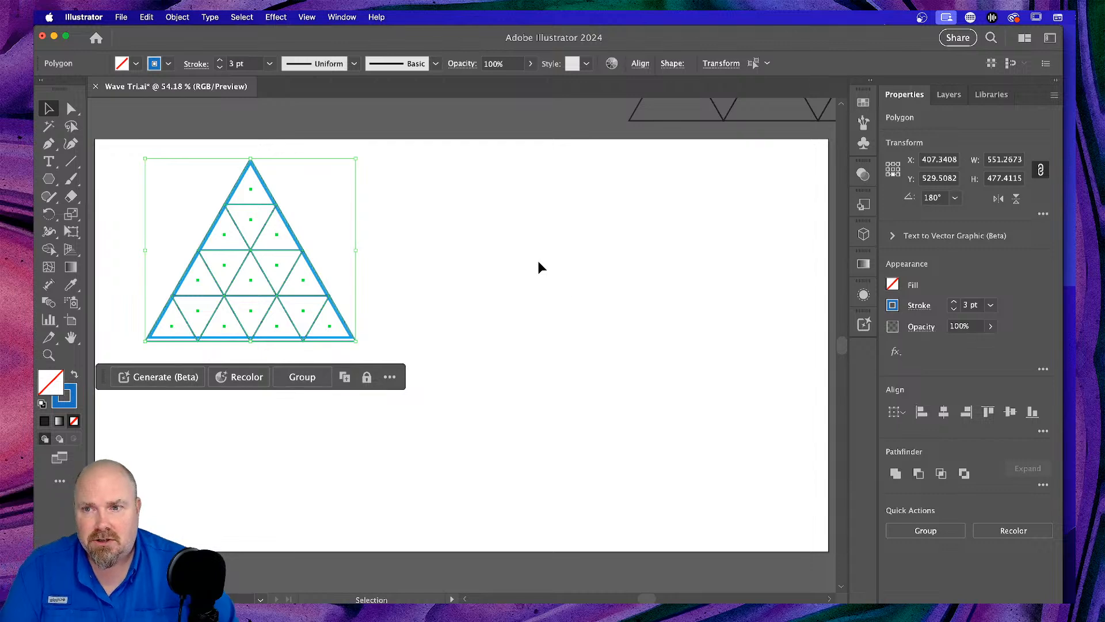
scroll(563, 262, "left", 3)
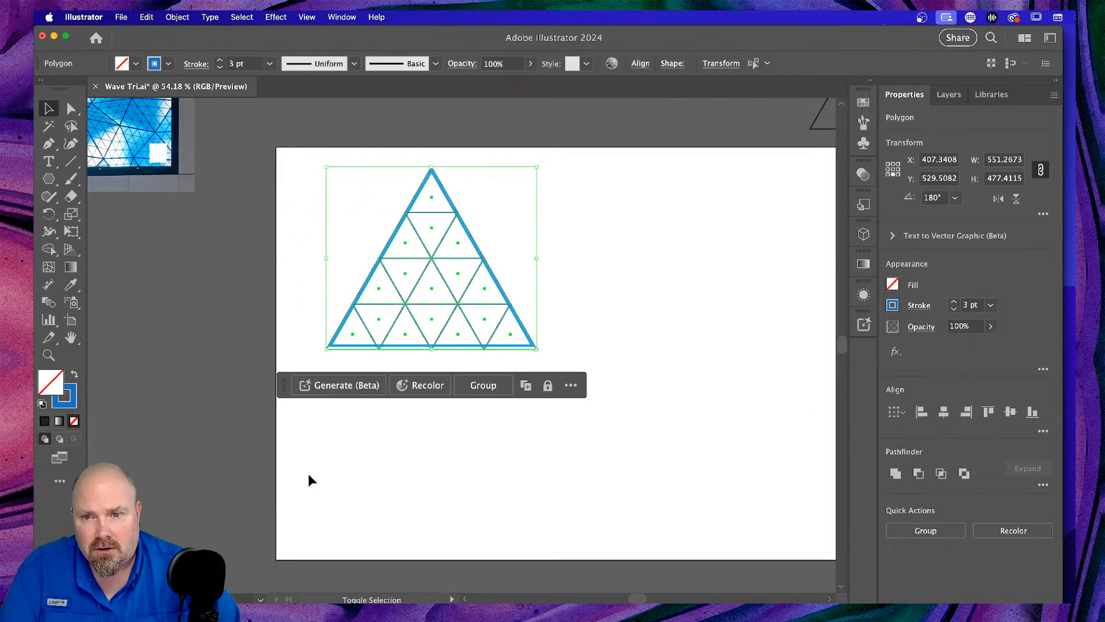
left_click_drag(431, 348, 434, 343)
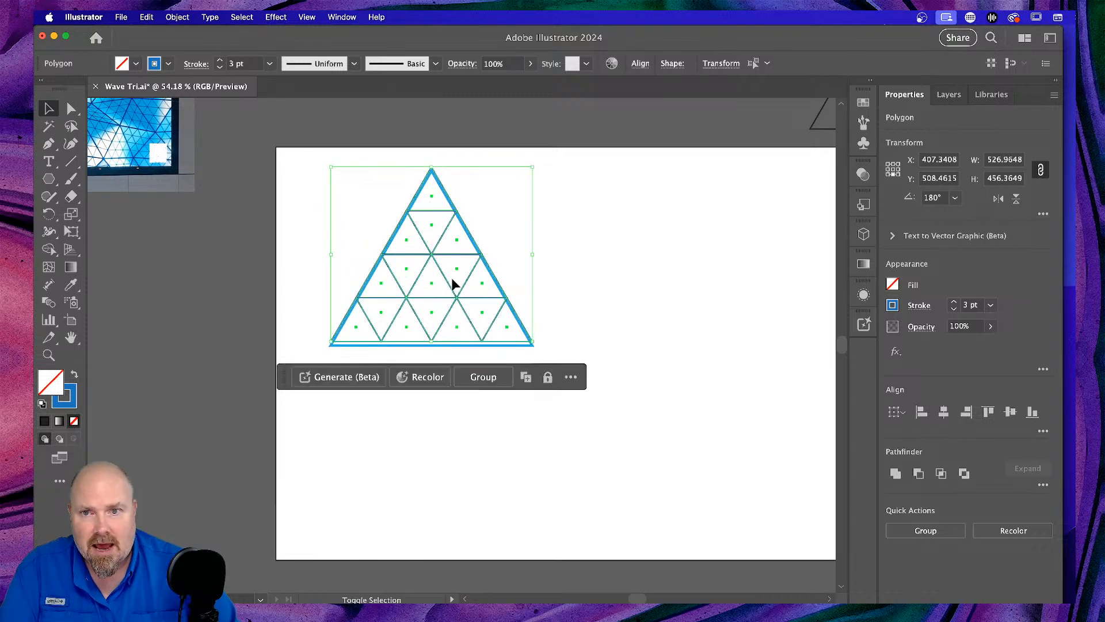
left_click_drag(432, 167, 433, 171)
key("super+z")
key("super+z")
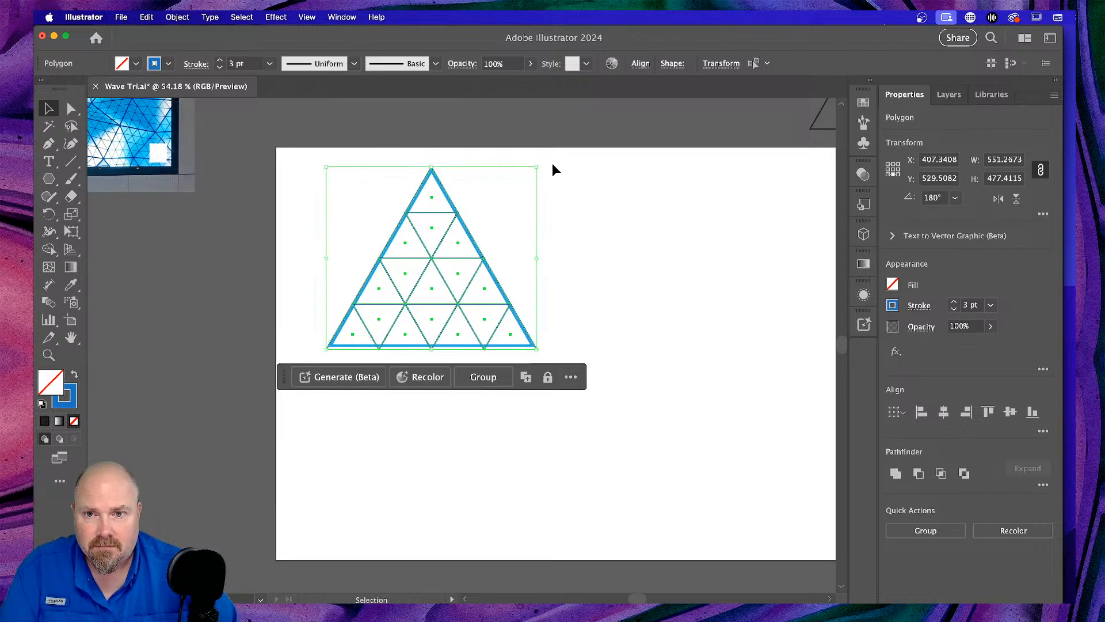
Scale the mesh down to about 514 × 445 px and centre it inside the large triangle's outline.
left_click_drag(537, 166, 525, 180)
scroll(458, 263, "left", 3)
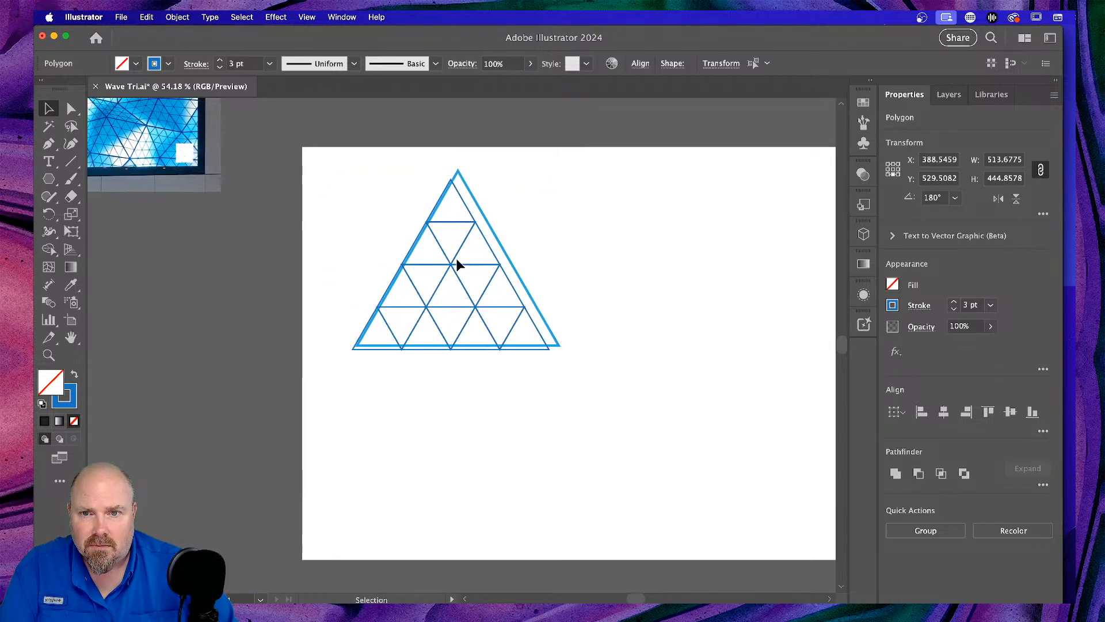
left_click_drag(454, 266, 464, 261)
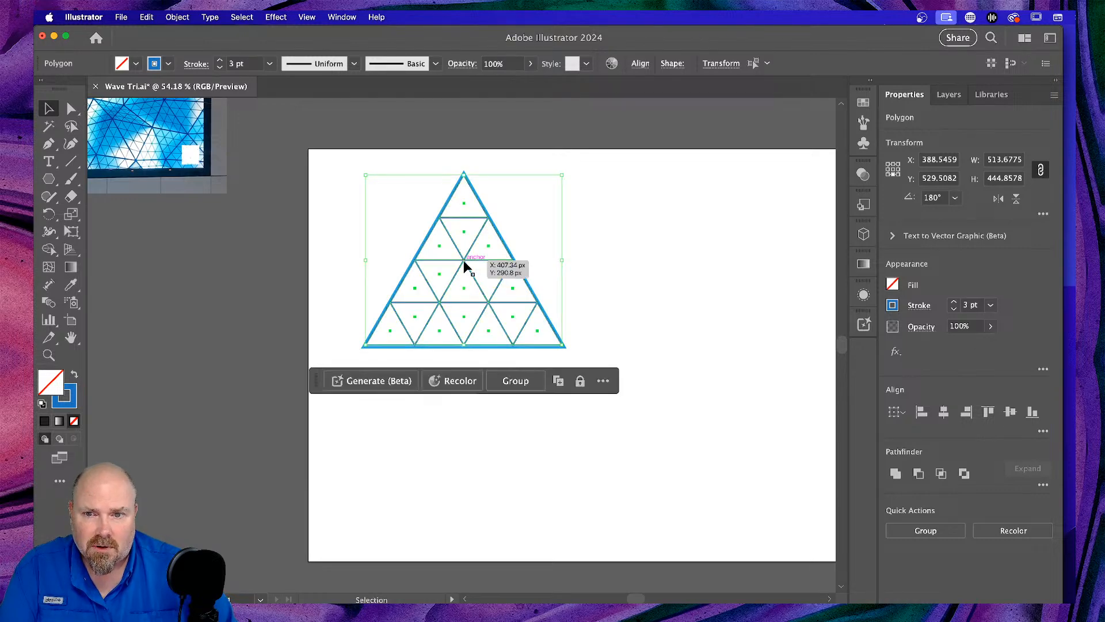
left_click_drag(465, 345, 465, 345)
Enlarge the mesh to about 521 × 451 px so its base meets the large triangle's bottom edge, and deselect it.
key("super+equal")
key("super+equal")
key("super+equal")
key("super+equal")
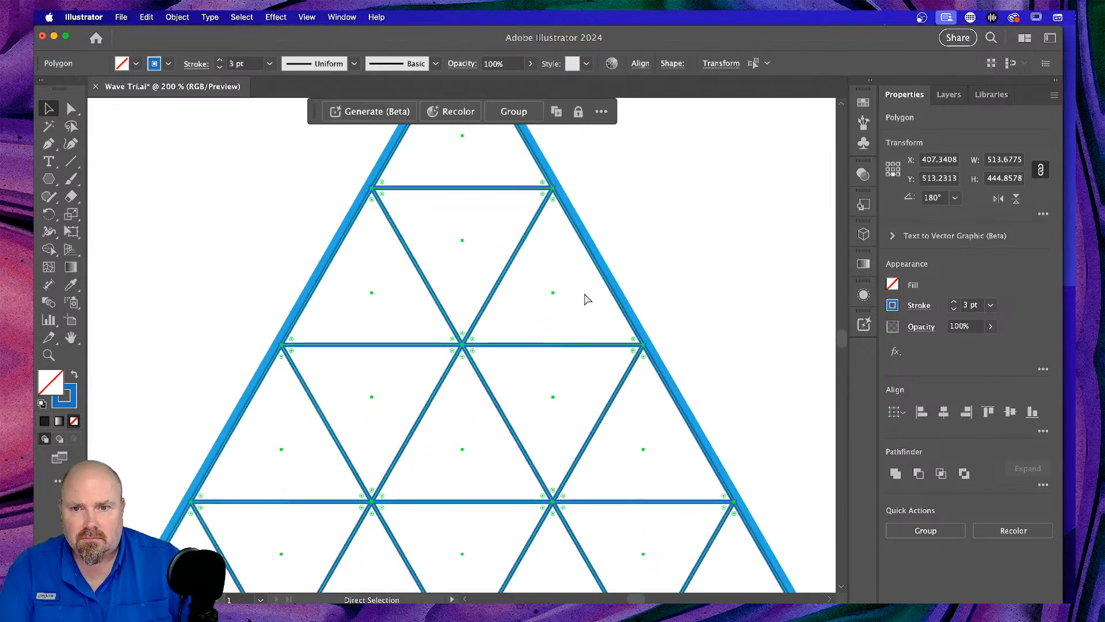
scroll(574, 298, "down", 10)
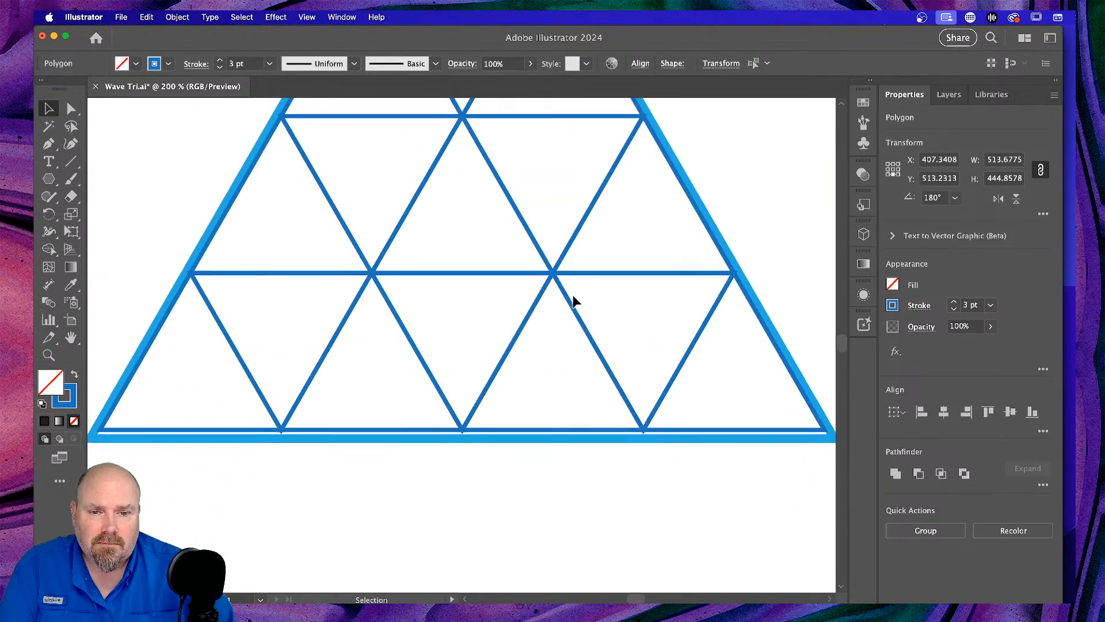
left_click_drag(464, 325, 463, 333)
scroll(481, 409, "up", 5)
scroll(482, 407, "up", 10)
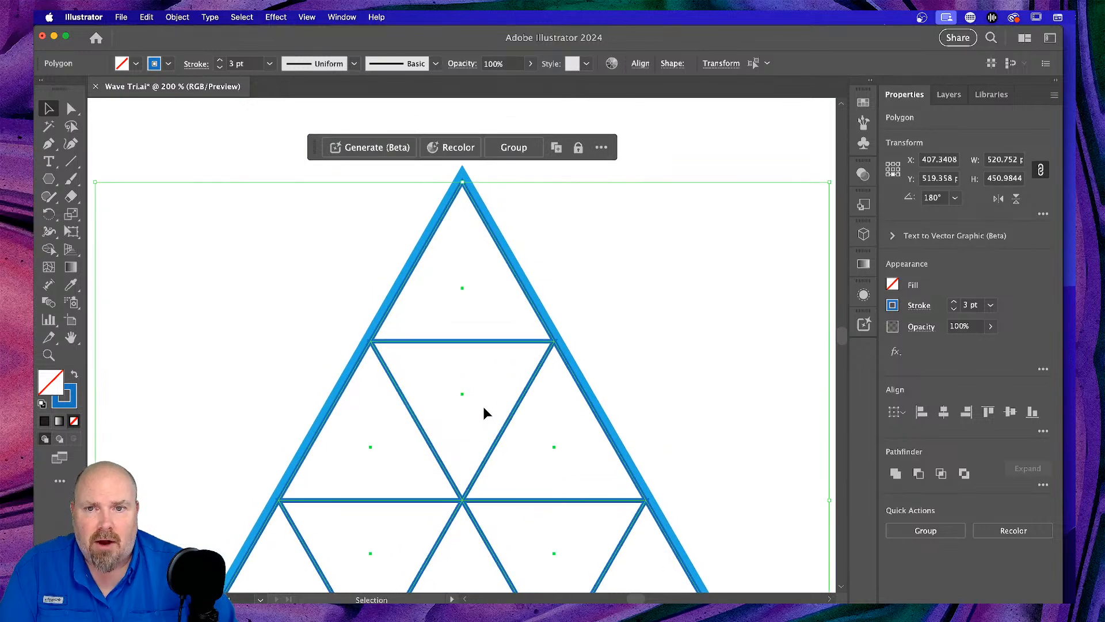
key("super+minus")
key("super+minus")
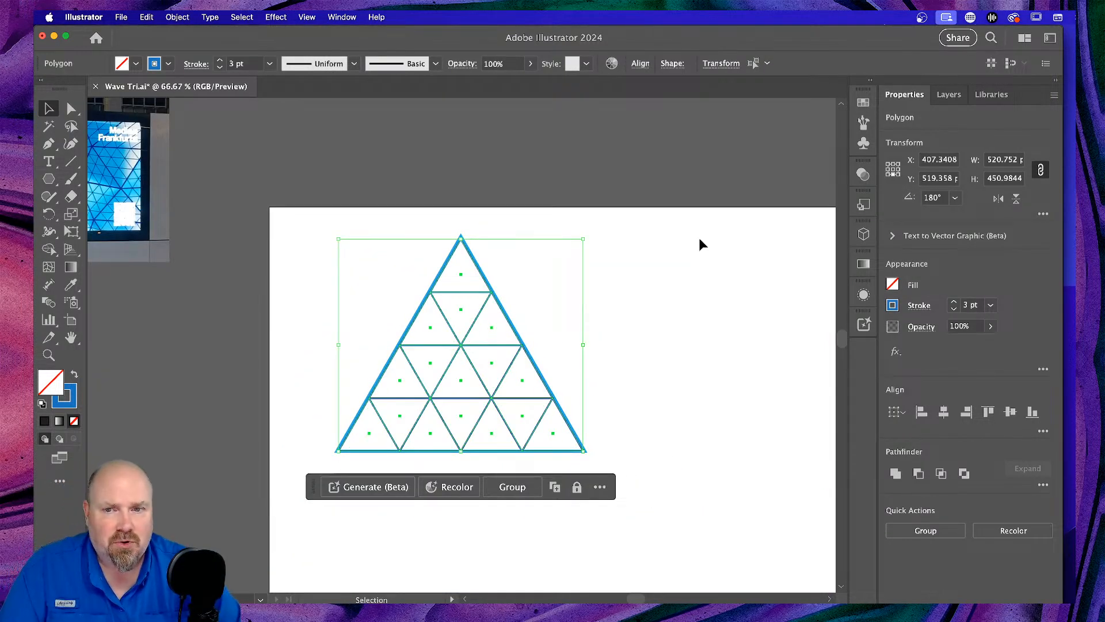
scroll(701, 243, "left", 2)
key("super+equal")
key("super+equal")
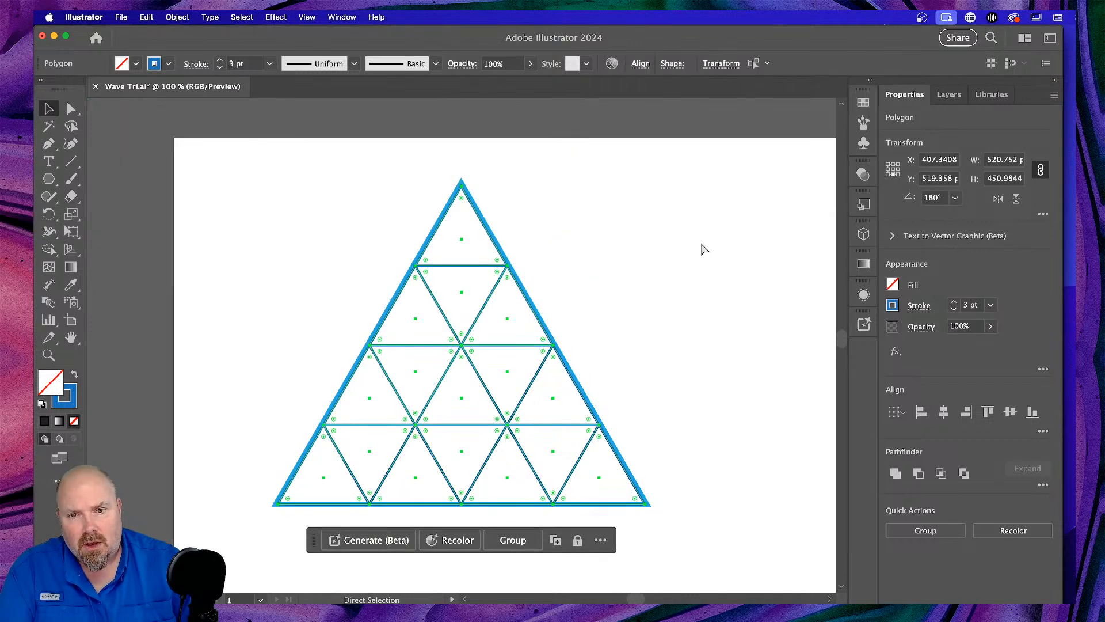
left_click(751, 291)
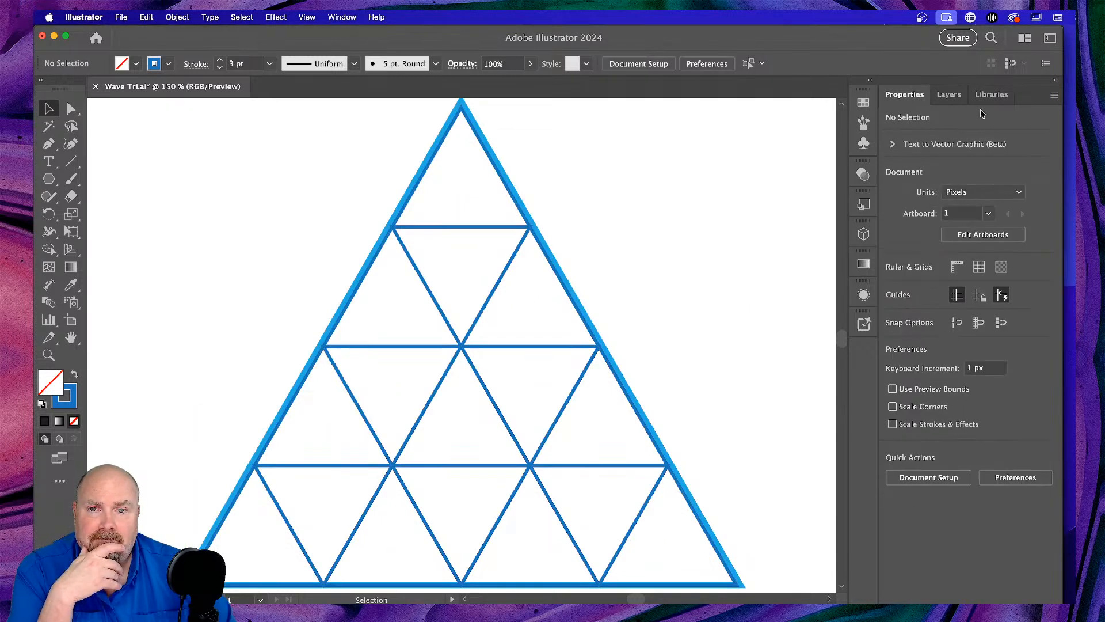
Examine the overlaid triangles on the artboard and the list of polygons inside the Triangle layer.
left_click_drag(645, 317, 531, 412)
left_click(710, 316)
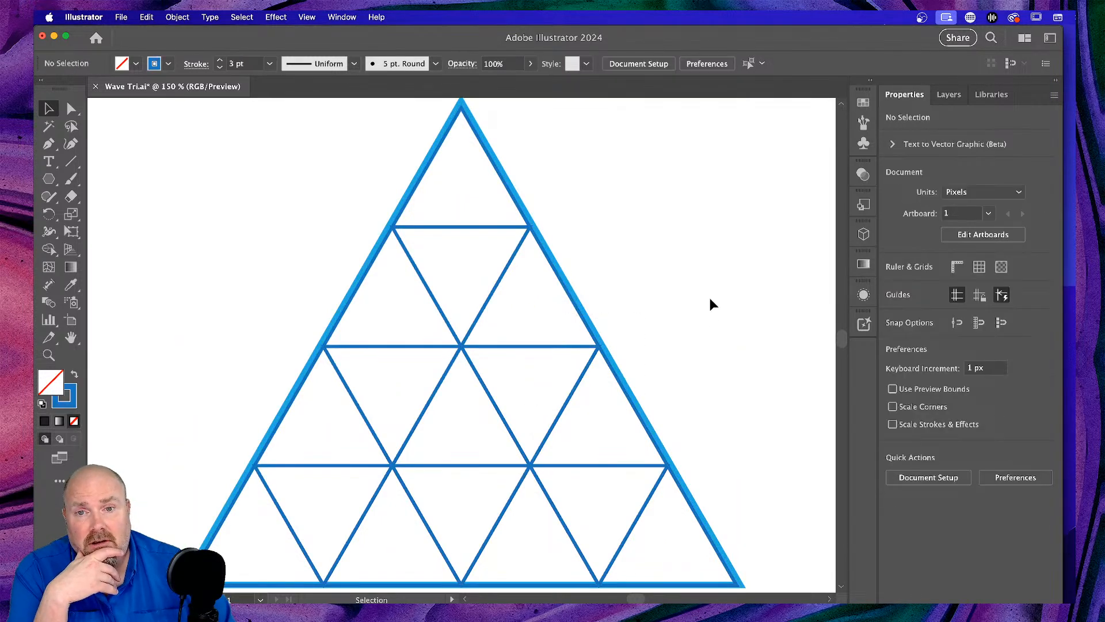
key("super+0")
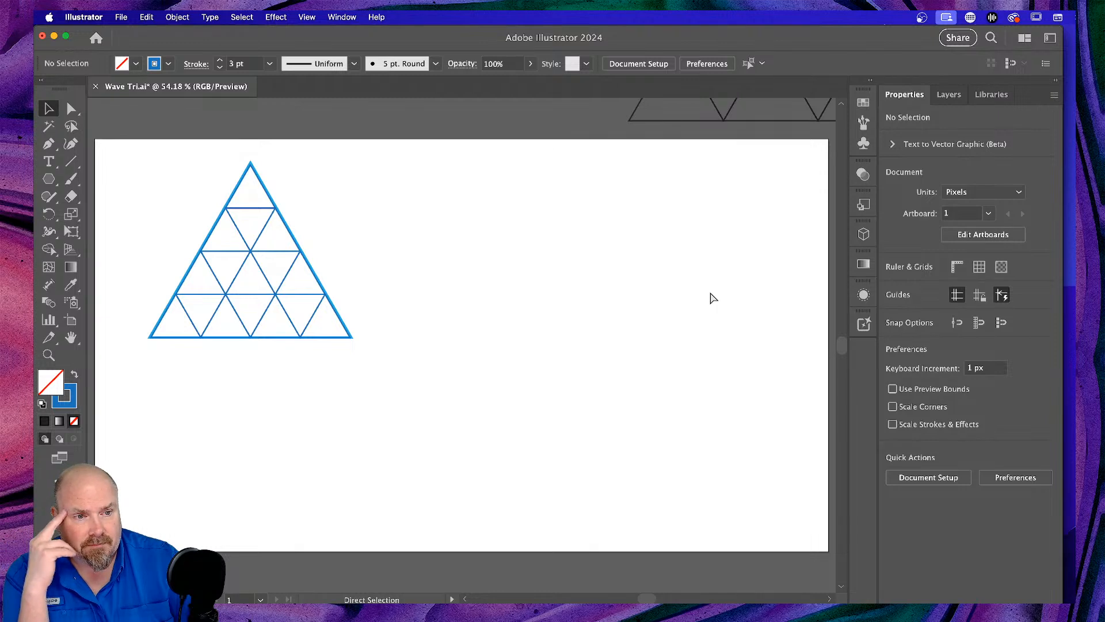
scroll(662, 320, "left", 5)
scroll(662, 321, "up", 3)
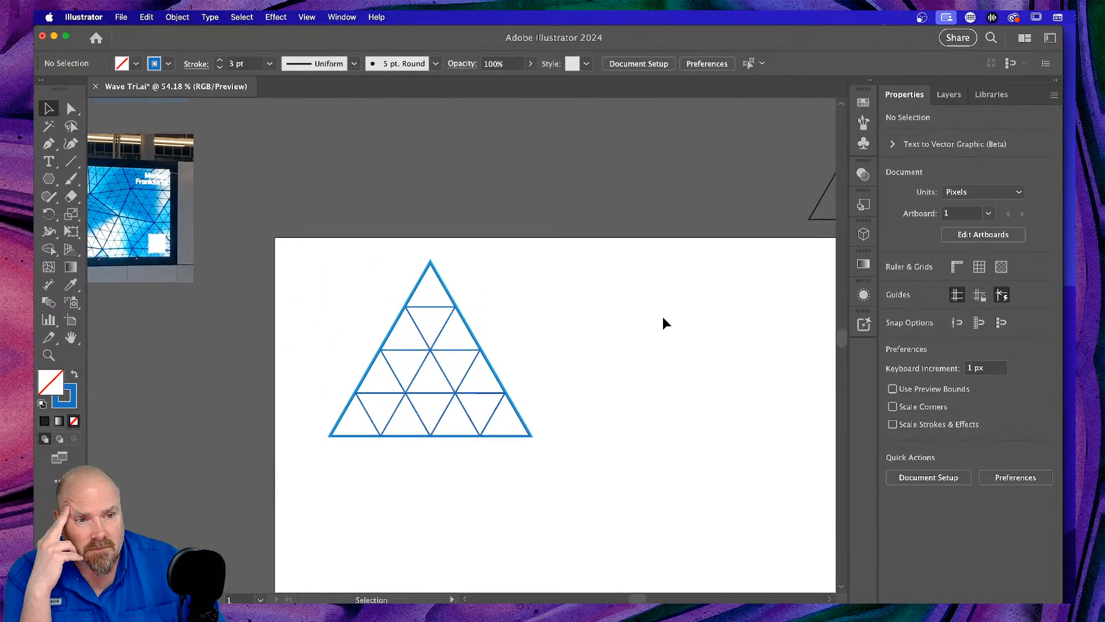
left_click_drag(299, 265, 556, 480)
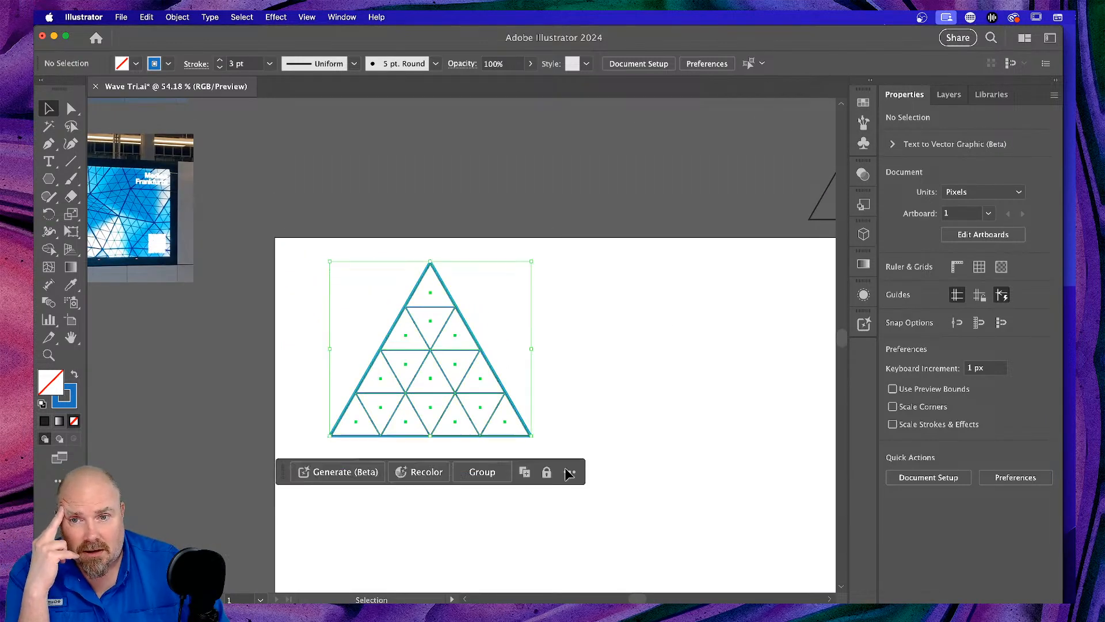
left_click(948, 94)
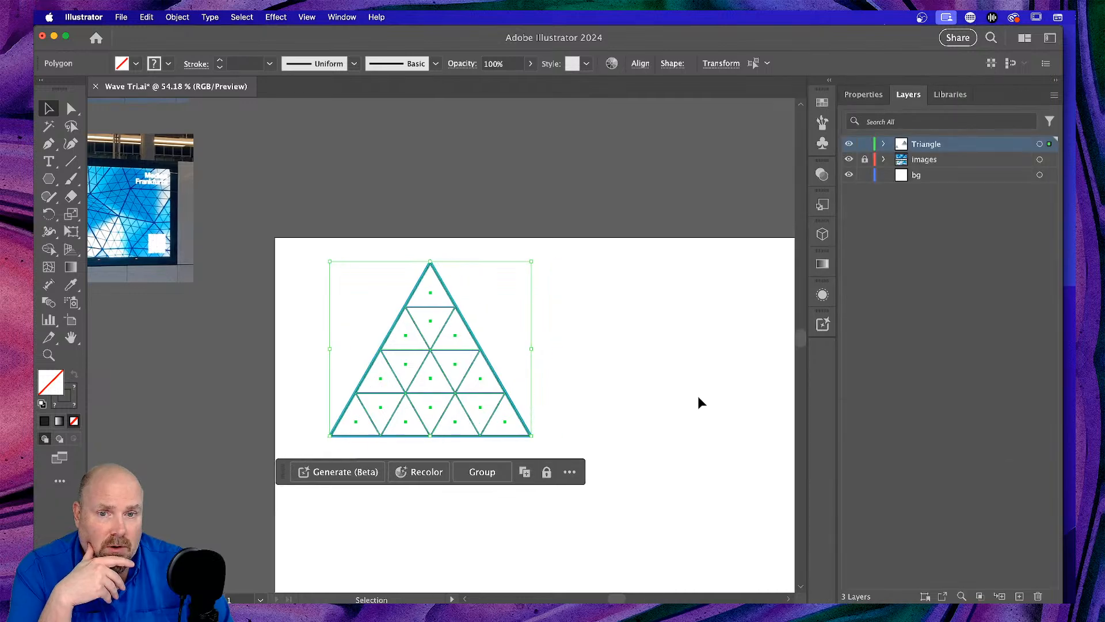
left_click(787, 362)
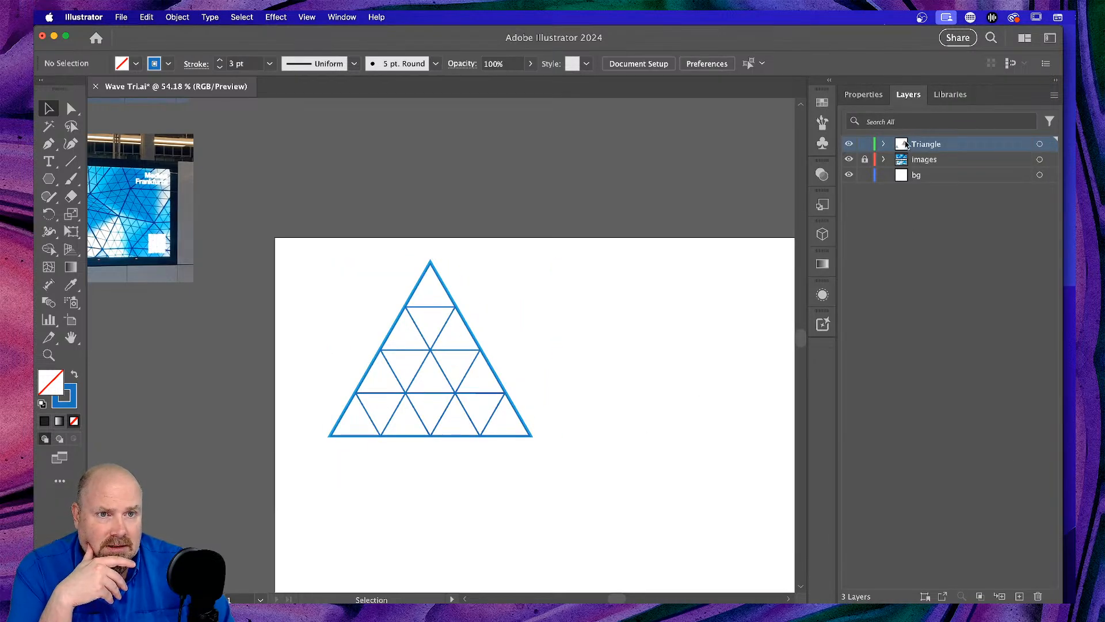
left_click(883, 143)
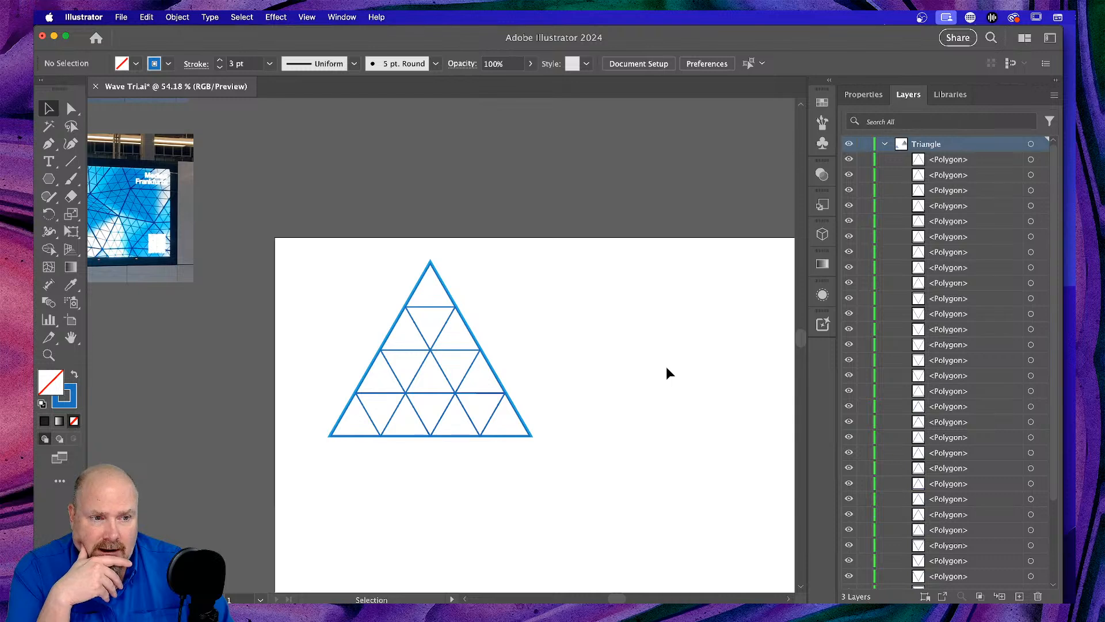
scroll(867, 385, "down", 5)
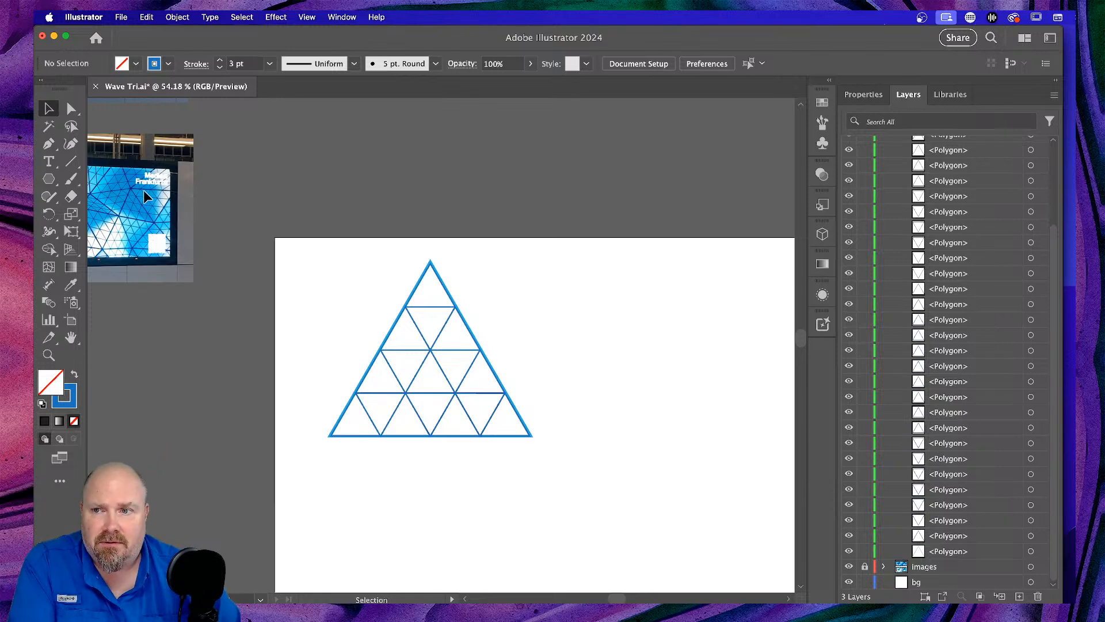
Examine the reference photo of the blue triangular mesh up close, comparing the thick large-triangle edges with the thinner subdivisions inside them.
scroll(144, 190, "left", 10)
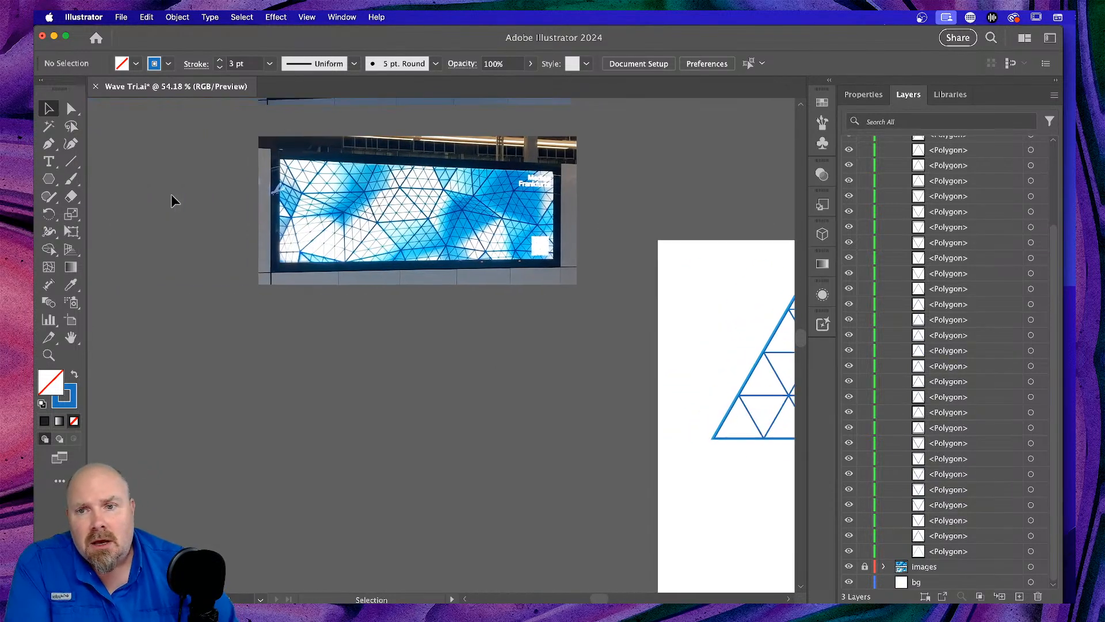
key("super+equal")
key("super+equal")
key("super+equal")
key("super+equal")
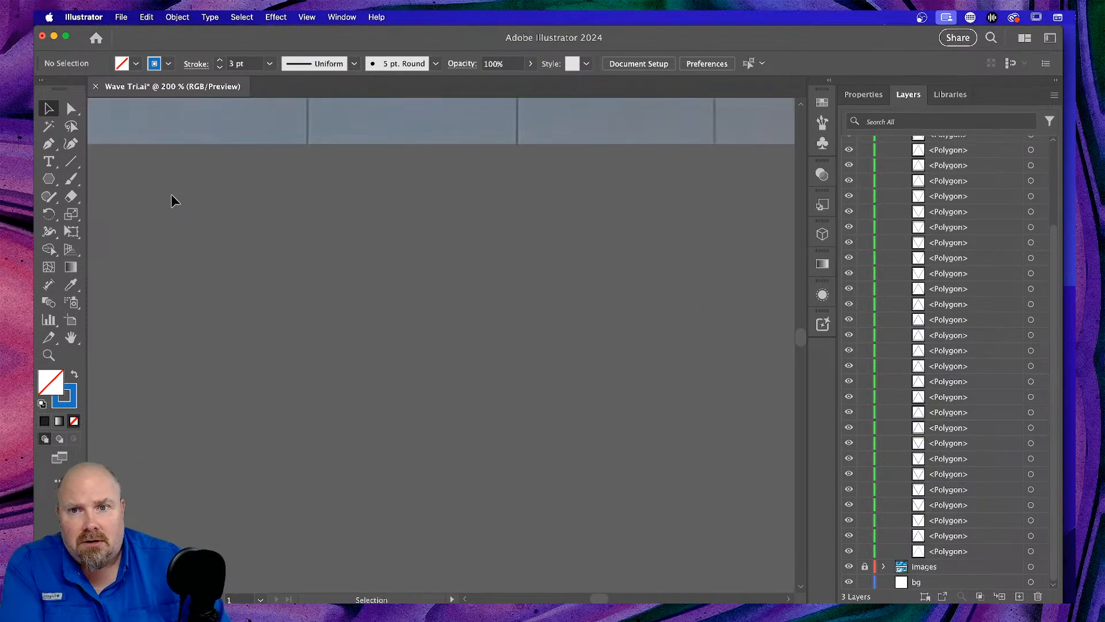
scroll(406, 205, "up", 10)
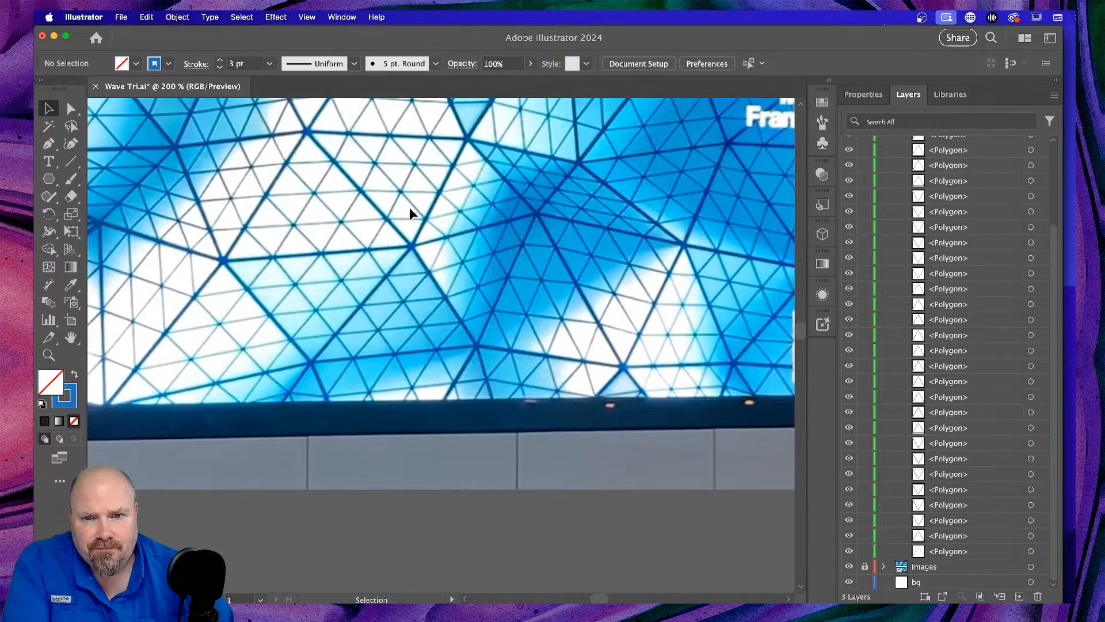
key("super+equal")
key("super+equal")
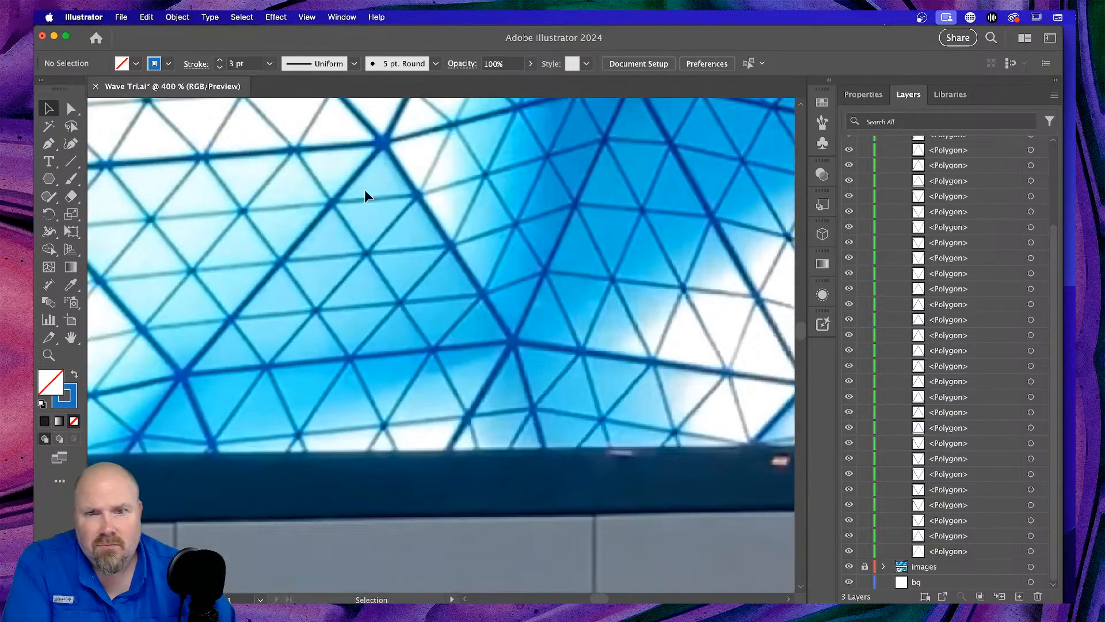
scroll(647, 278, "left", 3)
scroll(647, 278, "up", 1)
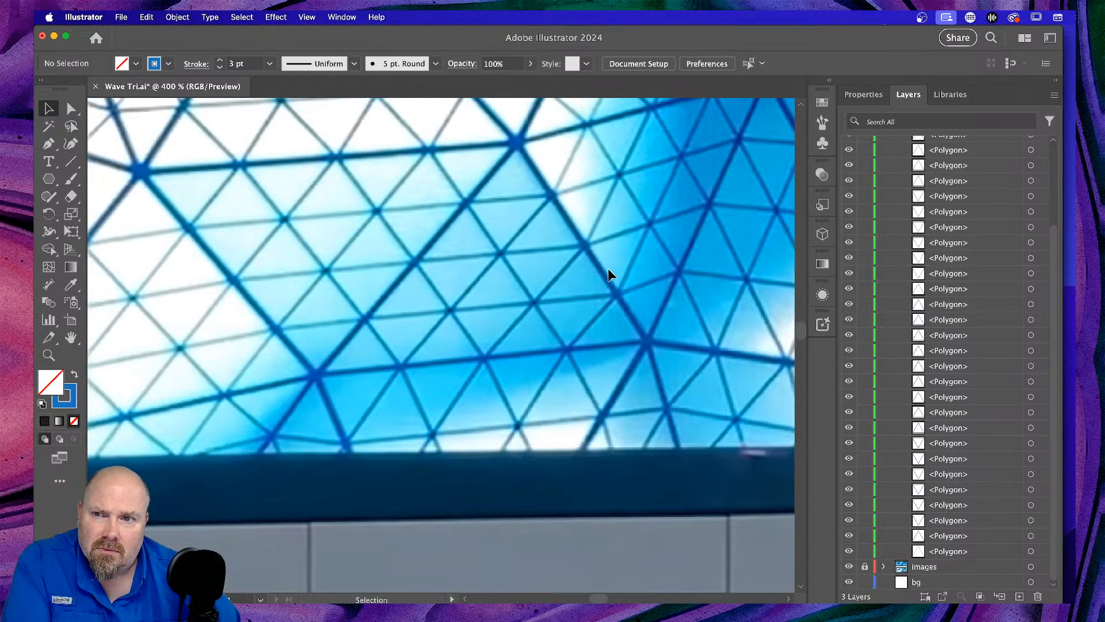
scroll(608, 269, "down", 5)
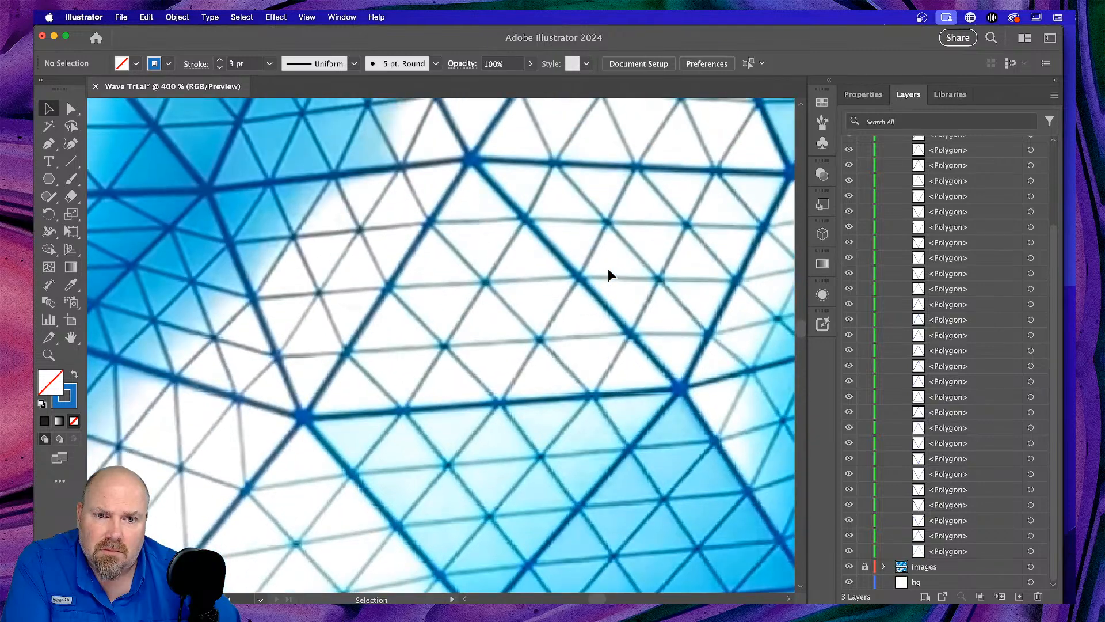
scroll(576, 290, "right", 3)
scroll(576, 290, "up", 1)
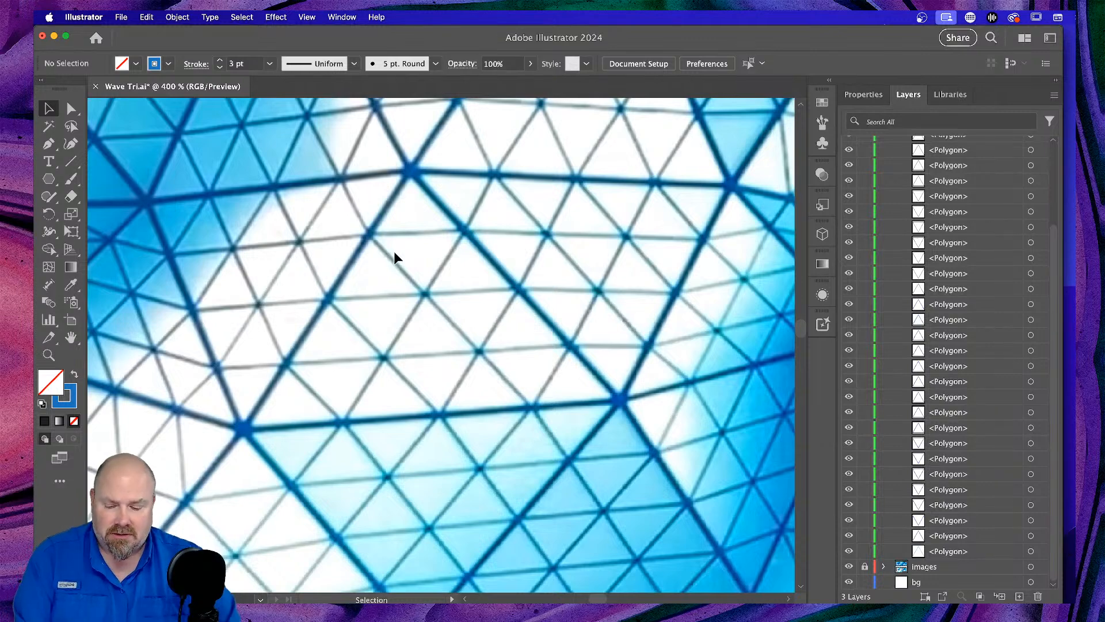
Delete the blue small-triangle mesh together with its enclosing large triangle from the artboard.
key("super+0")
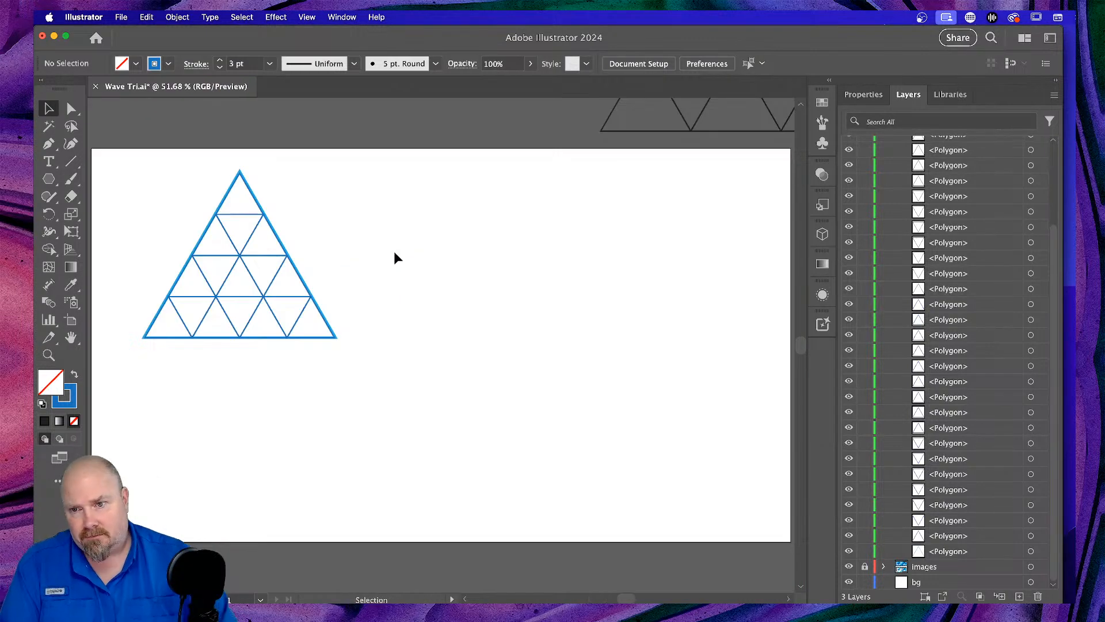
scroll(406, 250, "left", 3)
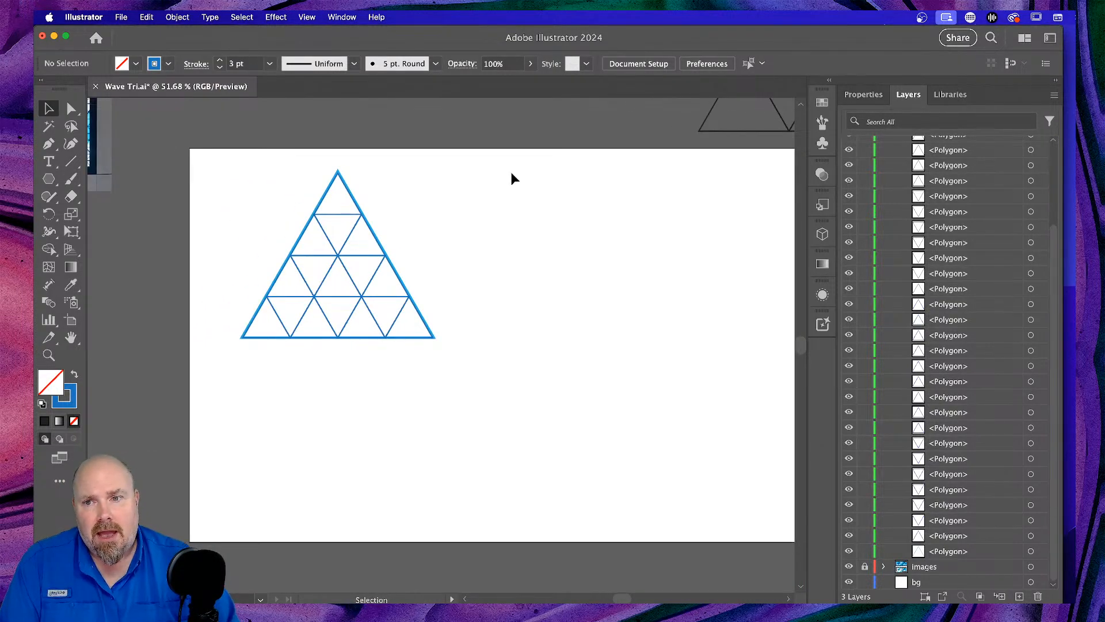
scroll(510, 169, "up", 3)
left_click_drag(219, 268, 553, 475)
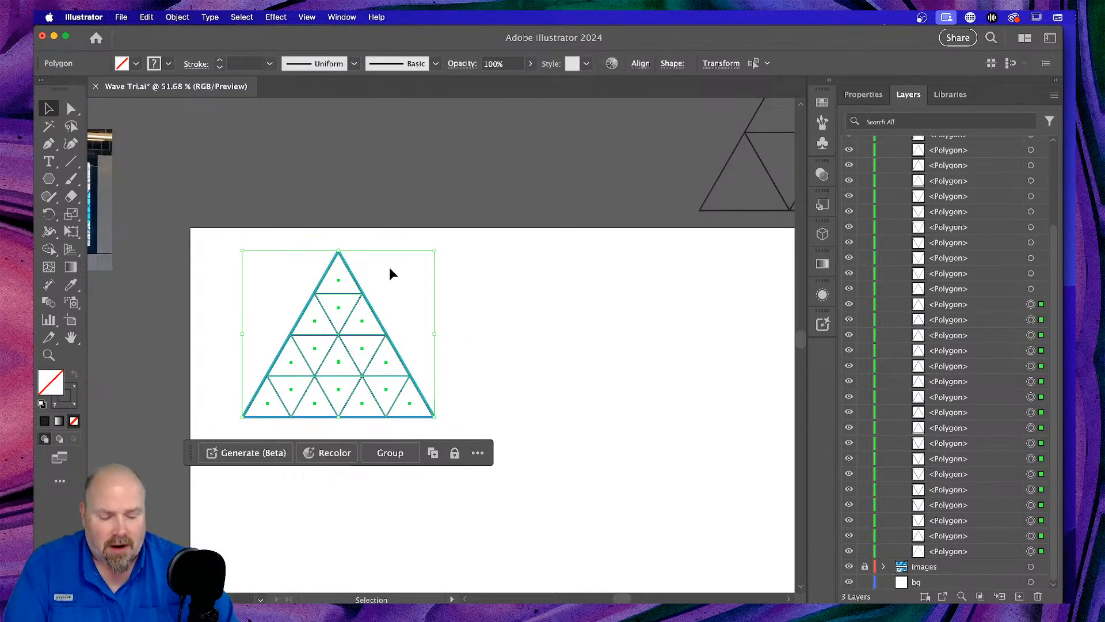
key("Delete")
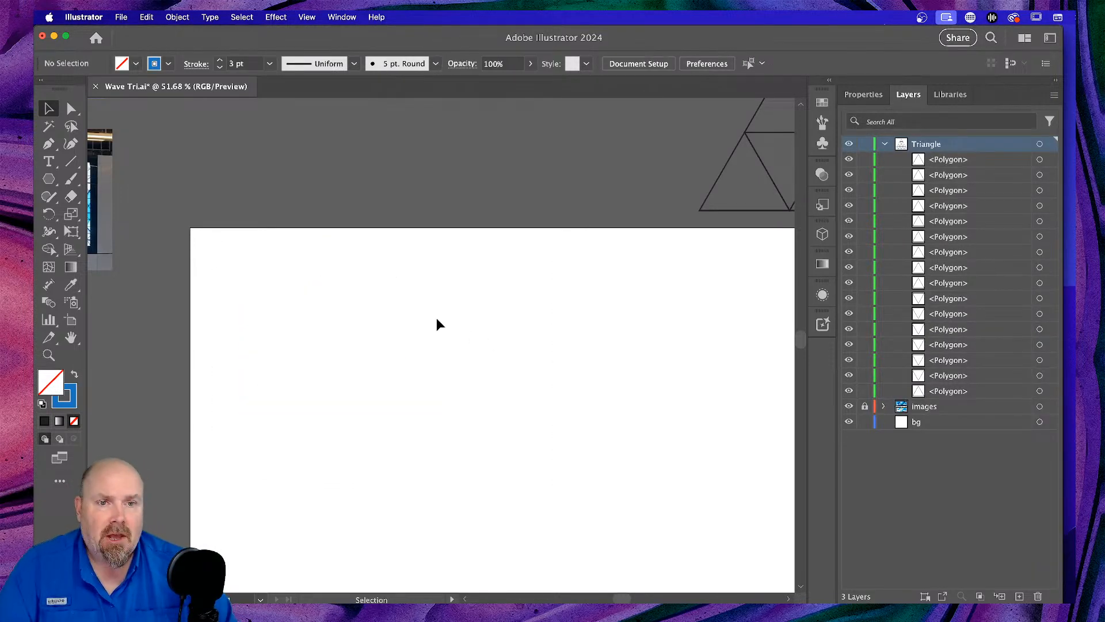
Draw a large upright triangle with no fill and a 3 pt blue stroke on the left part of the empty artboard.
scroll(438, 325, "up", 5)
scroll(438, 324, "right", 5)
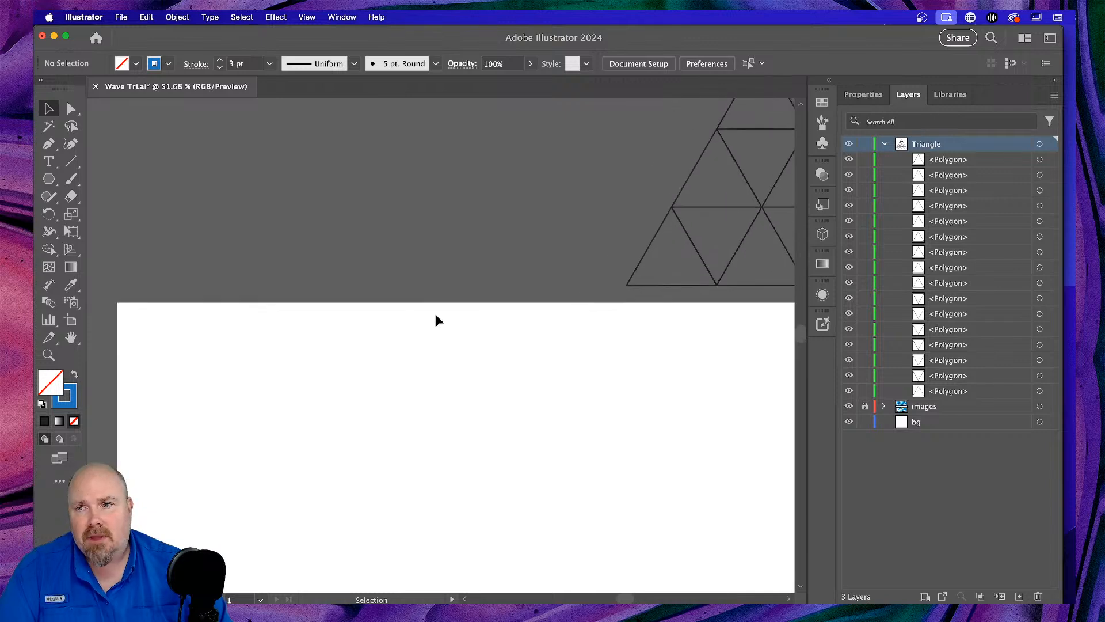
scroll(435, 316, "down", 5)
scroll(435, 317, "left", 1)
left_click(49, 179)
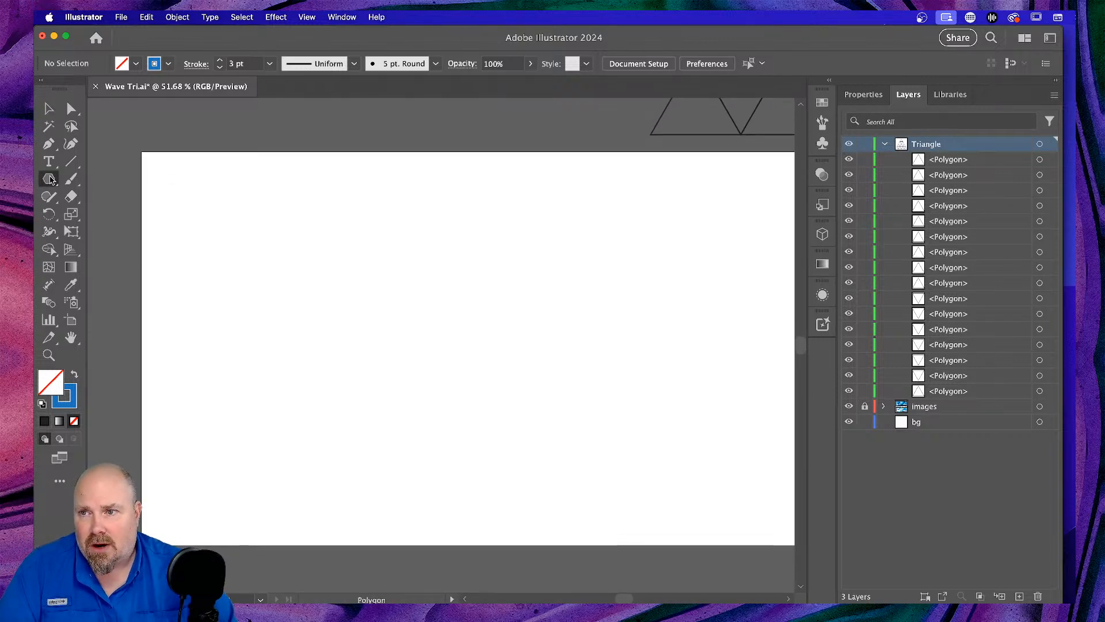
mouse_move(308, 237)
left_mouse_down()
mouse_move(422, 322)
mouse_move(421, 300)
mouse_move(423, 315)
mouse_move(579, 416)
mouse_move(459, 401)
left_mouse_up()
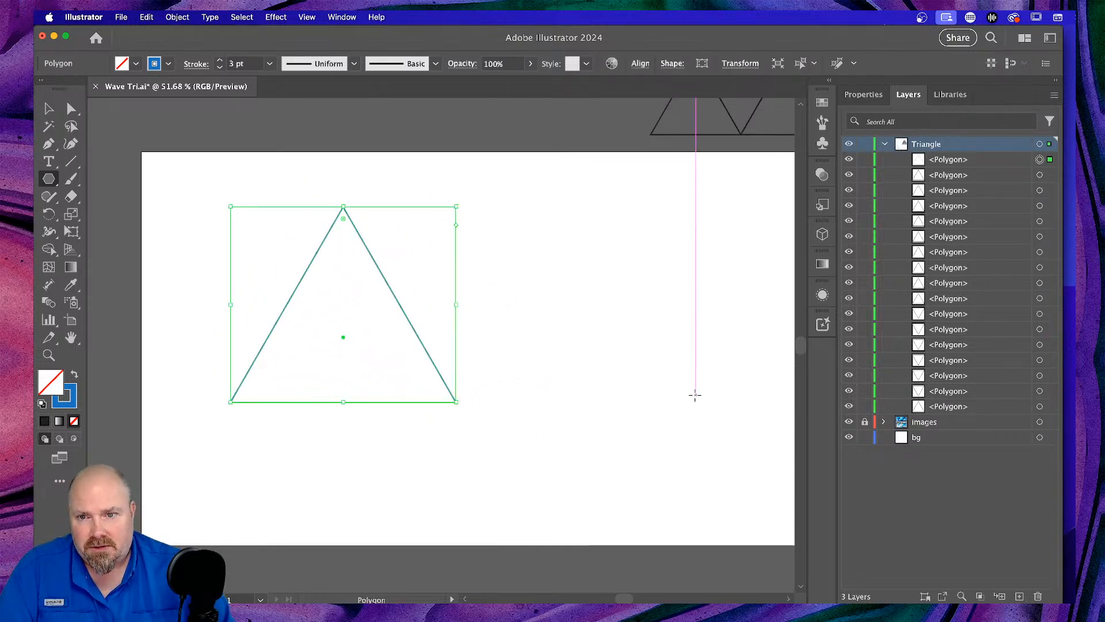
key("v")
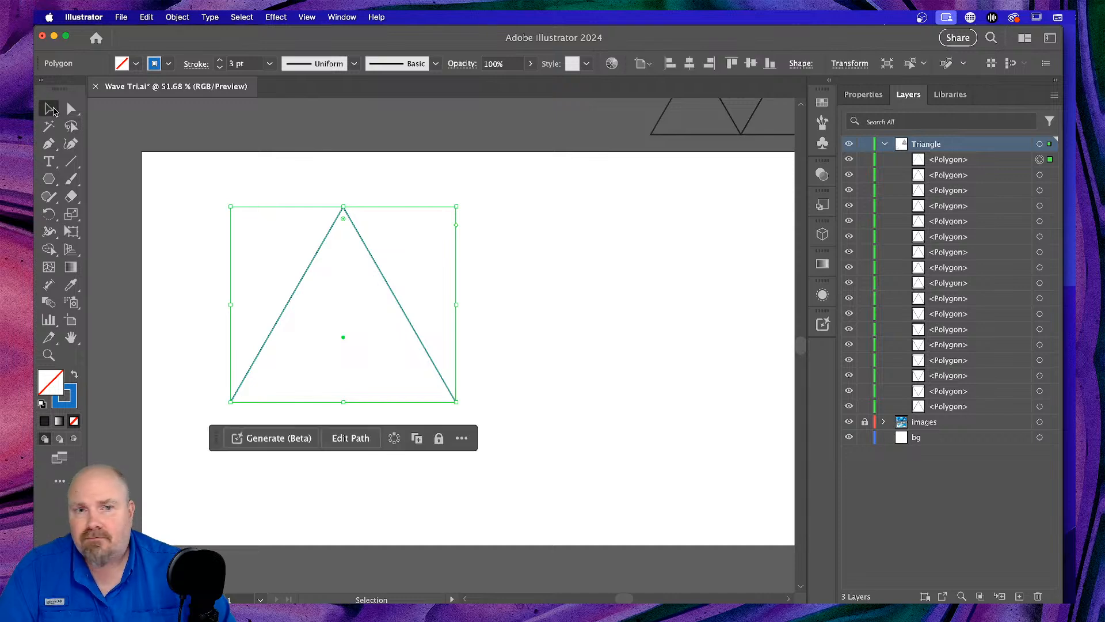
Delete the upward-pointing triangles from the top two rows of the black mesh above the artboard.
scroll(685, 315, "up", 5)
scroll(685, 316, "right", 10)
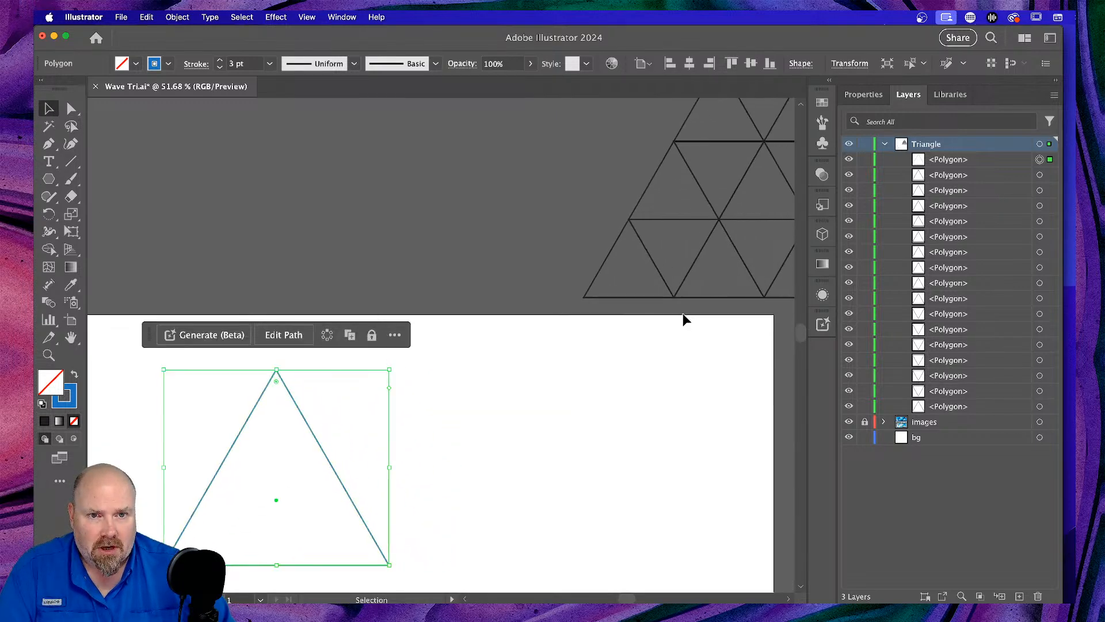
scroll(682, 314, "up", 6)
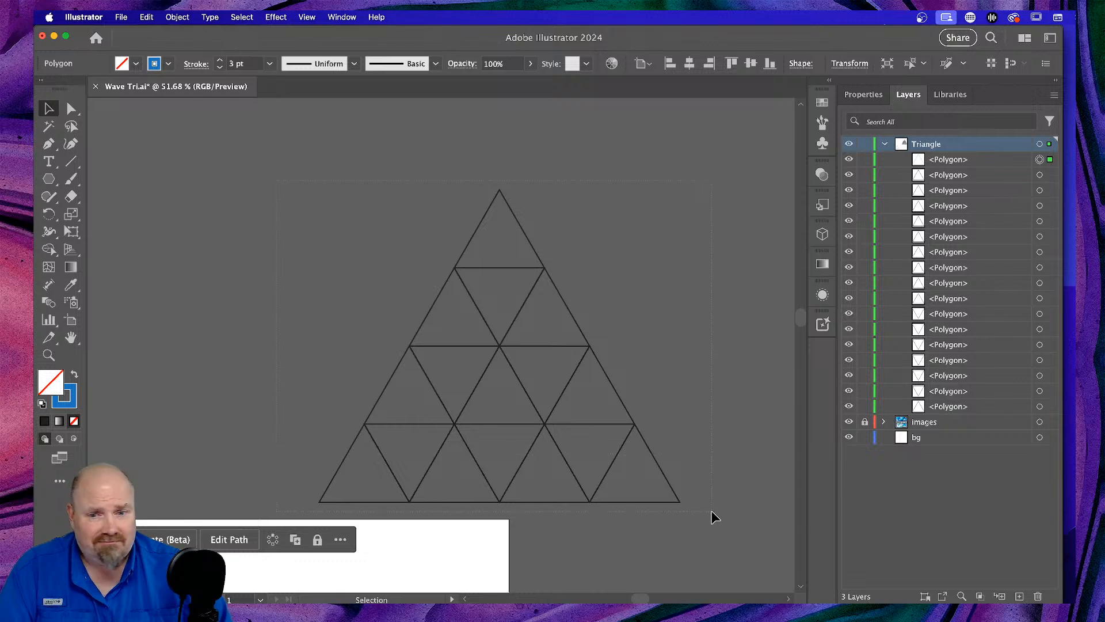
key("super+a")
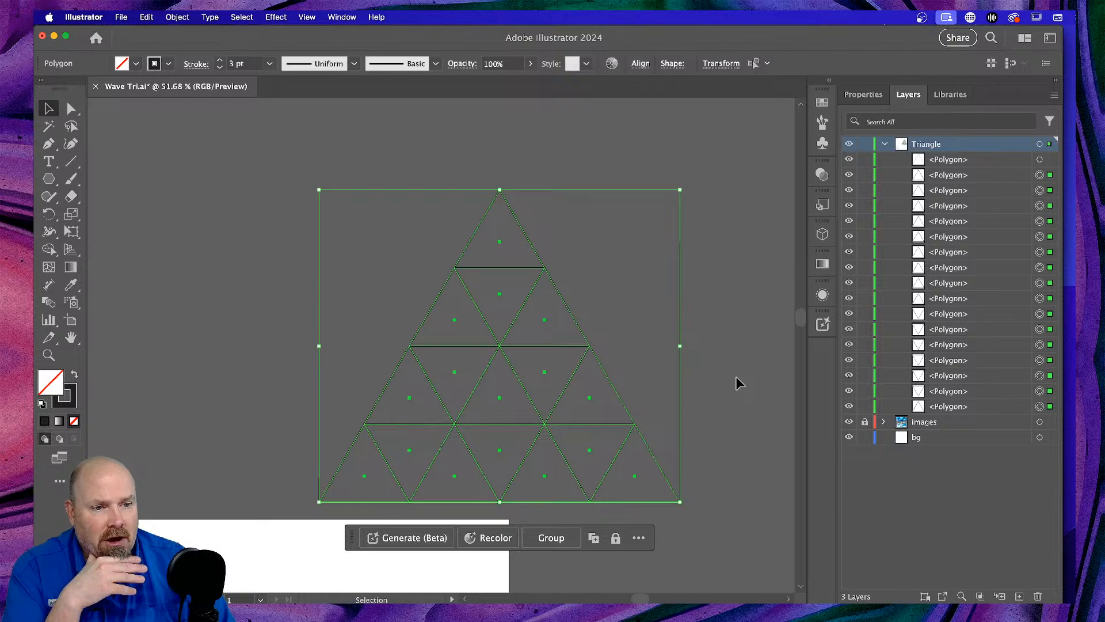
left_click(731, 303)
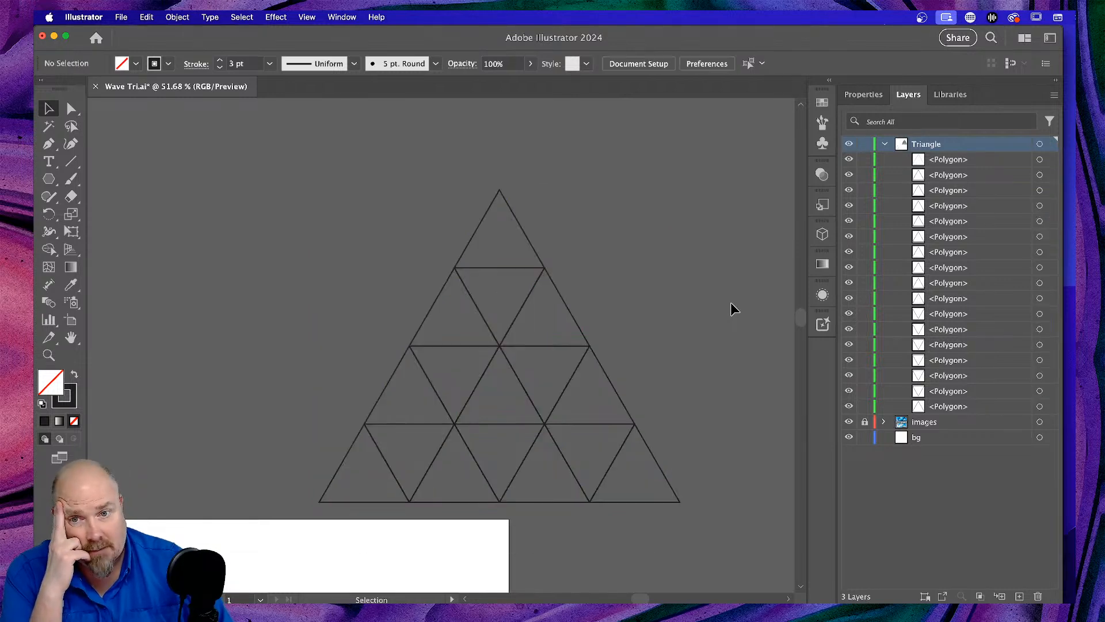
left_click(495, 190)
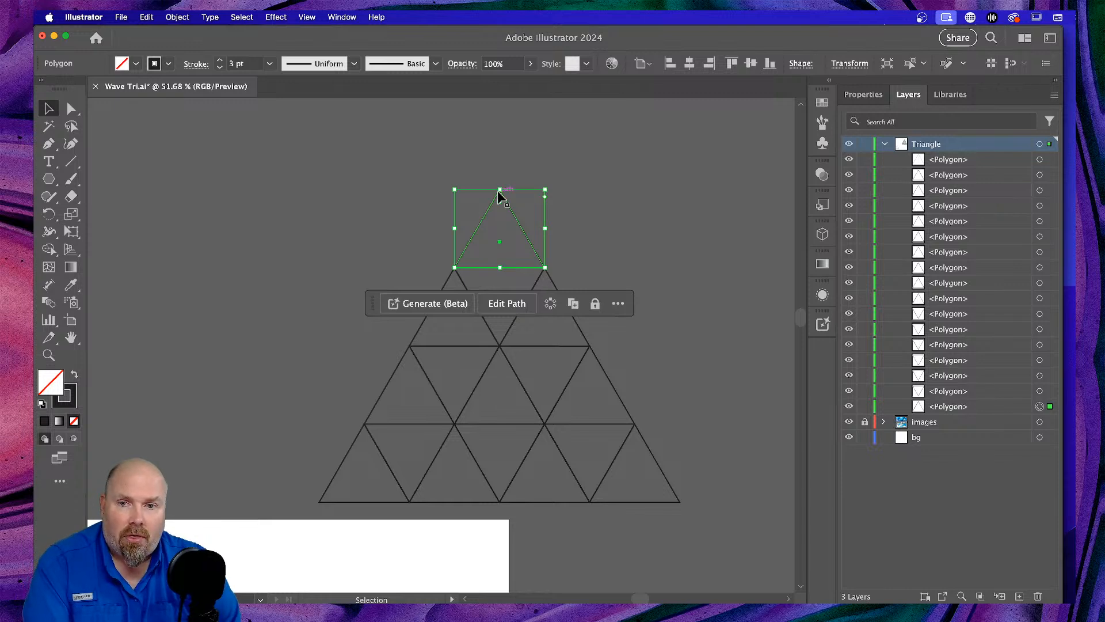
key("Delete")
left_click(435, 314)
key("Delete")
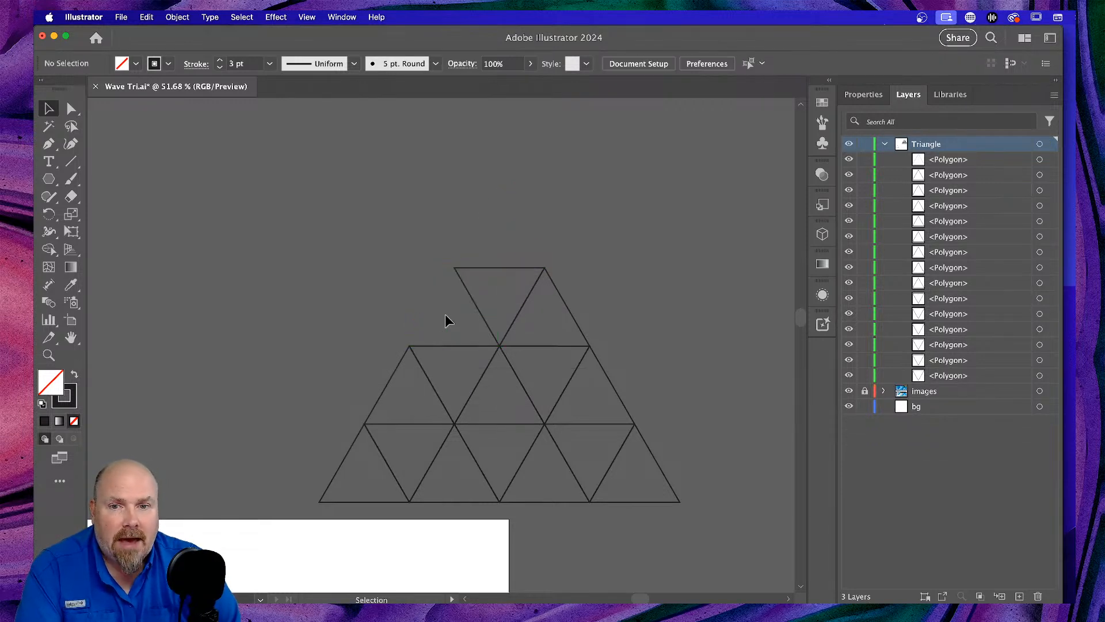
left_click(570, 311)
key("Delete")
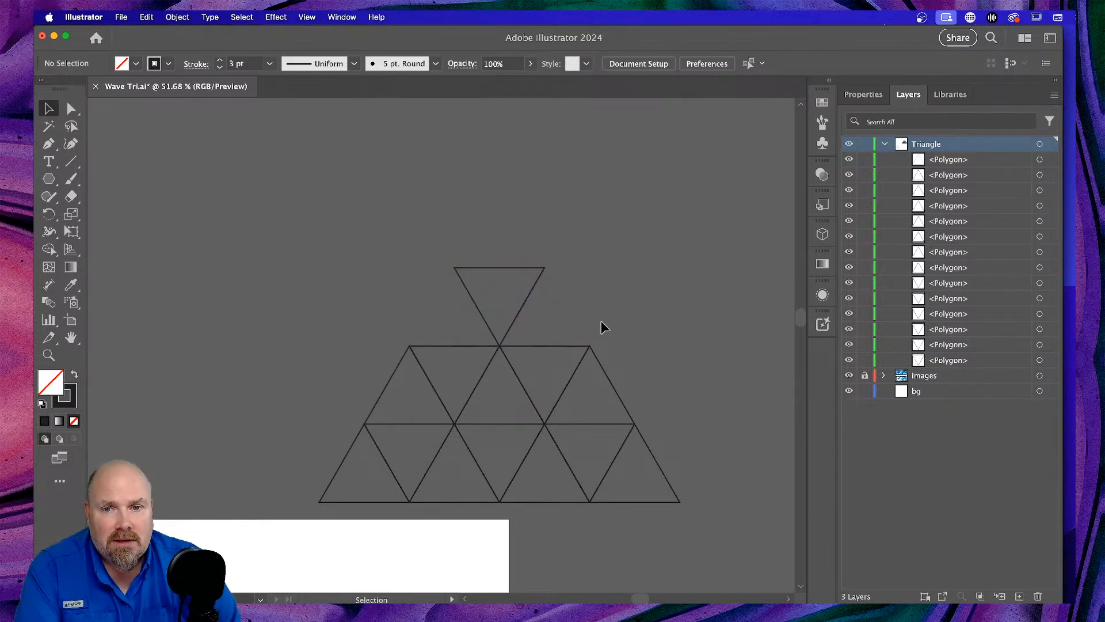
Delete the three upward-pointing triangles from the third row of the black mesh.
left_click(619, 398)
key("Delete")
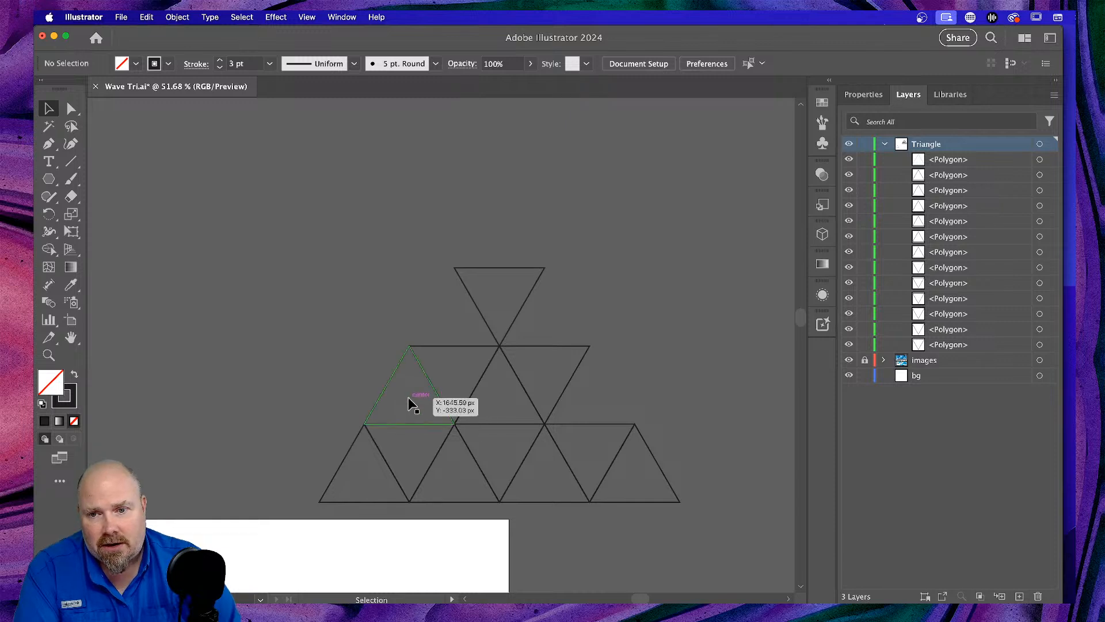
left_click(385, 391)
key("Delete")
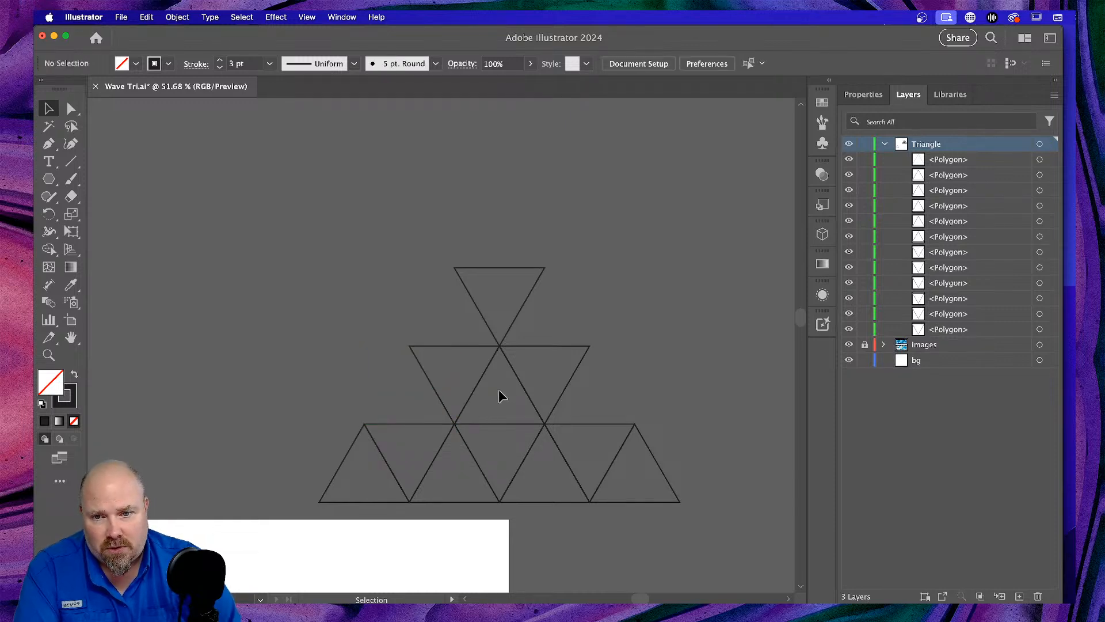
left_click(485, 386)
key("Delete")
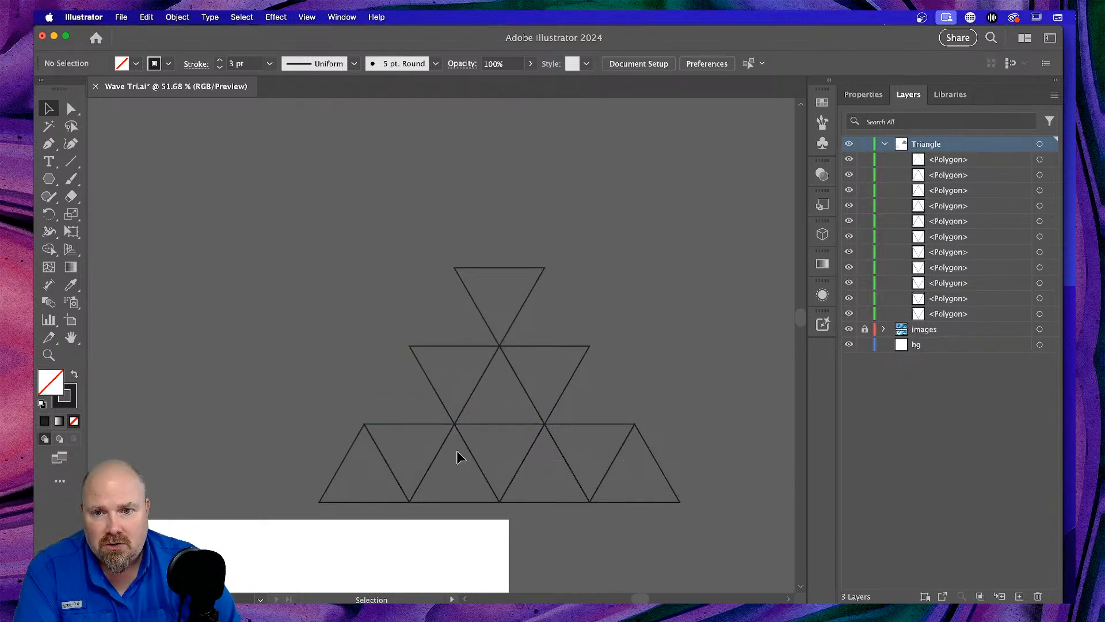
Delete the four upward-pointing triangles from the bottom row of the black mesh, leaving only the inverted ones.
left_click(347, 473)
key("Delete")
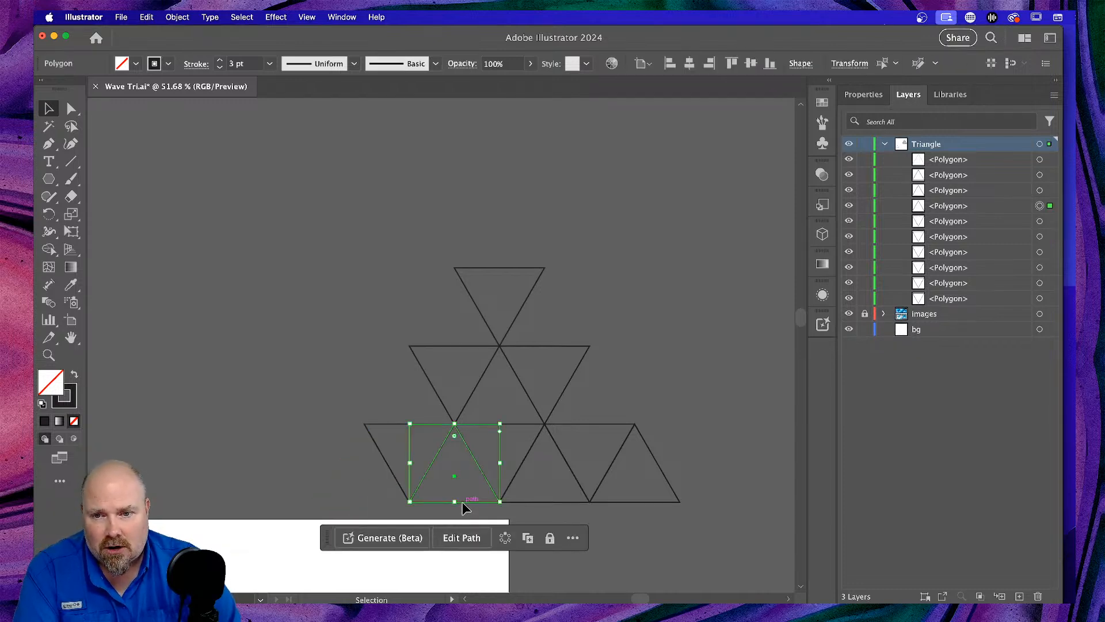
left_click(462, 501)
key("Delete")
left_click(550, 502)
key("Delete")
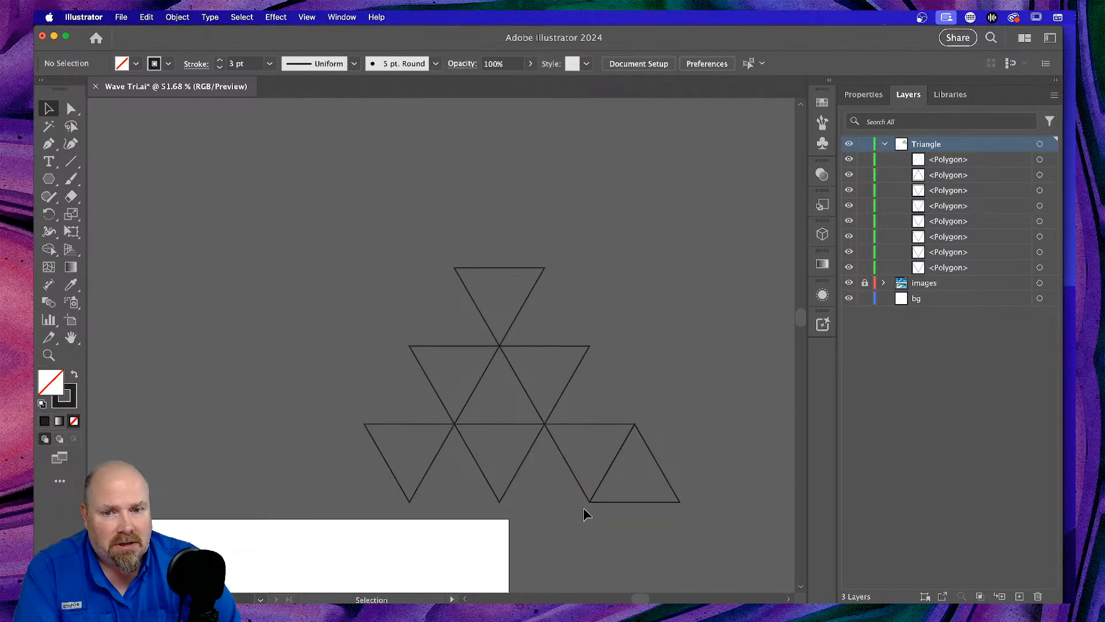
left_click(656, 502)
key("Delete")
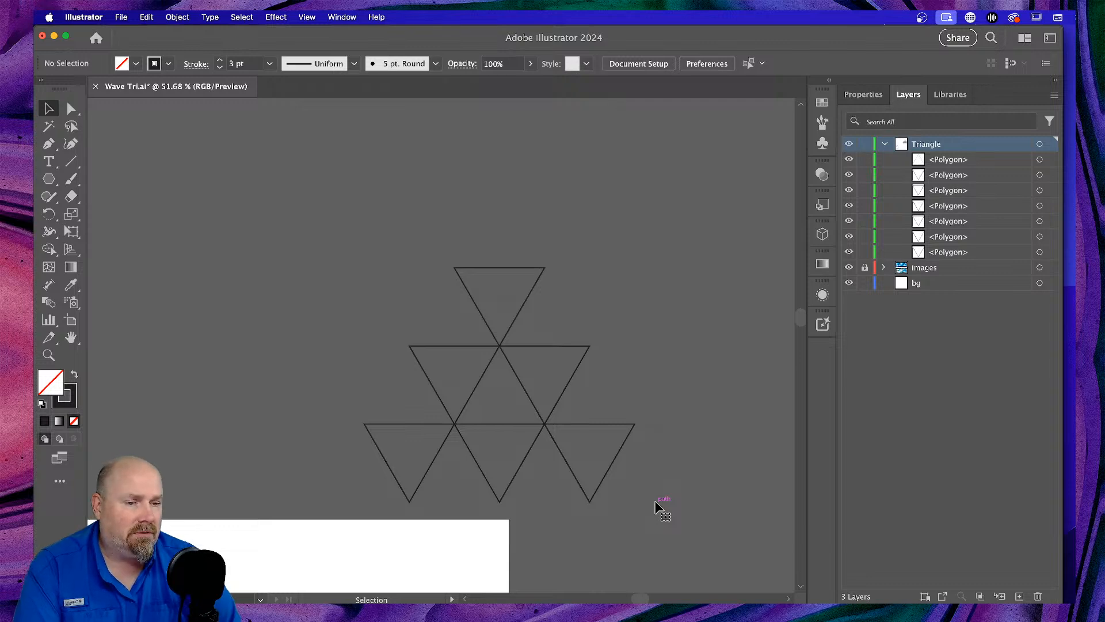
Select the six remaining inverted triangles and group them.
scroll(328, 236, "left", 5)
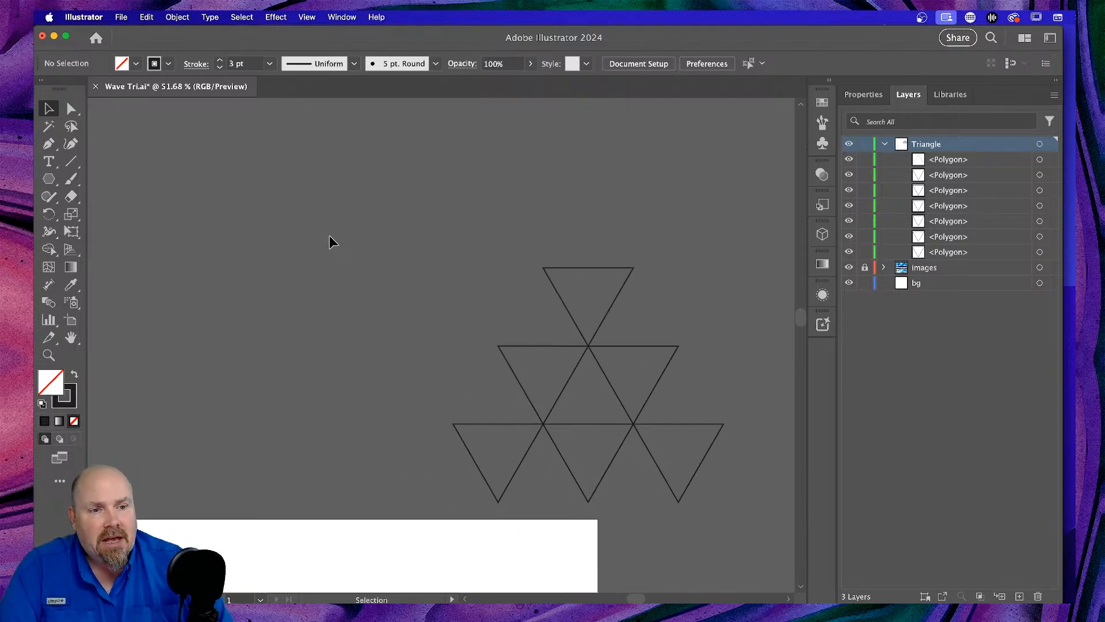
scroll(329, 236, "down", 2)
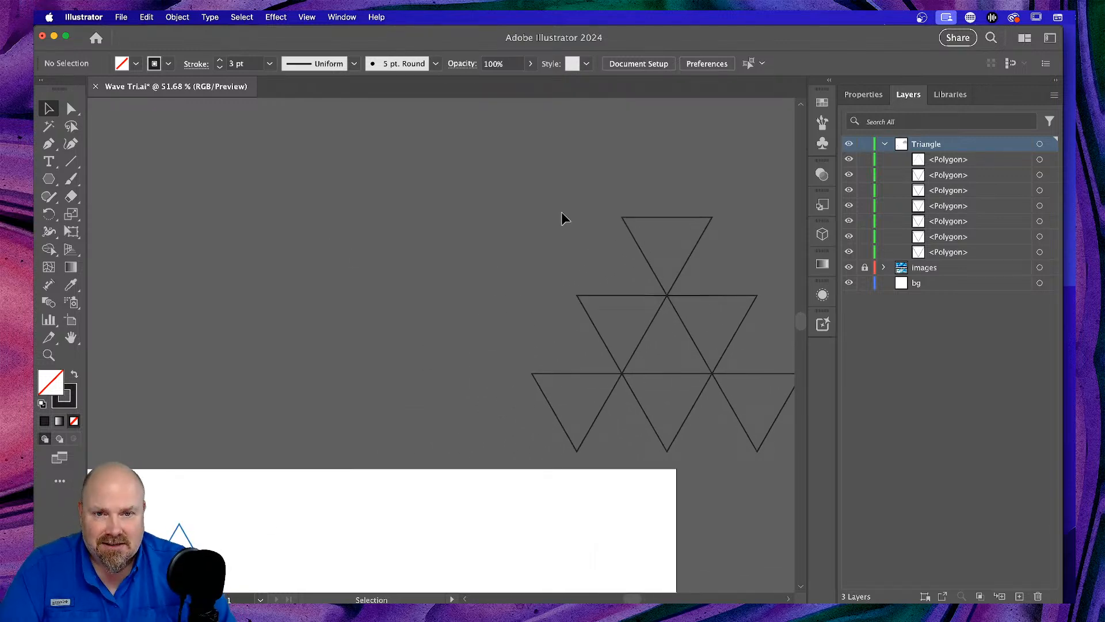
left_click_drag(514, 176, 753, 421)
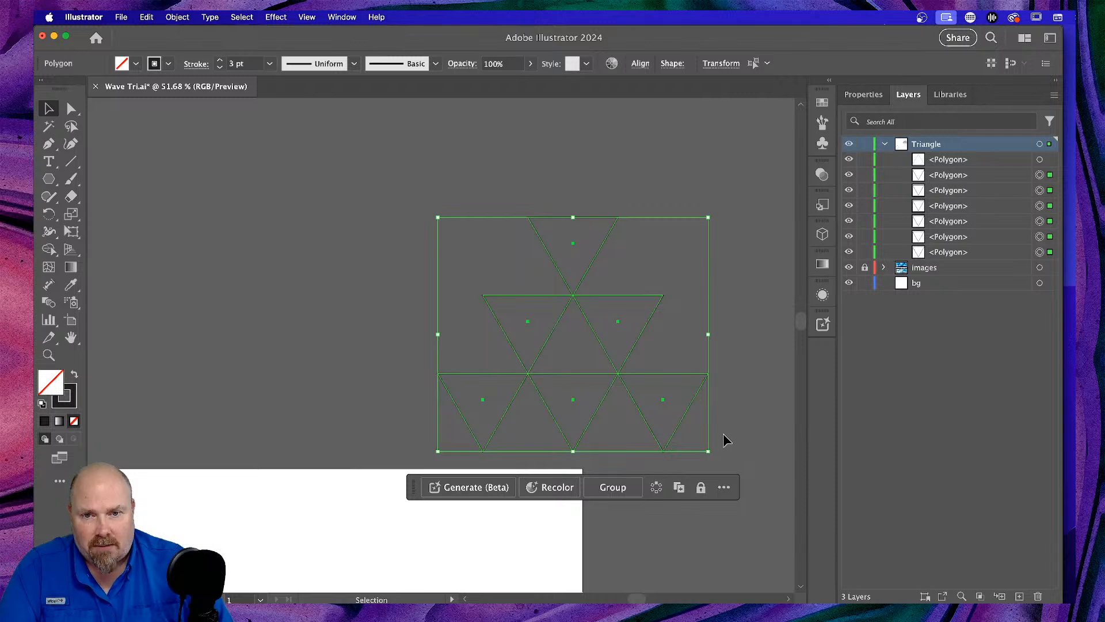
key("super+g")
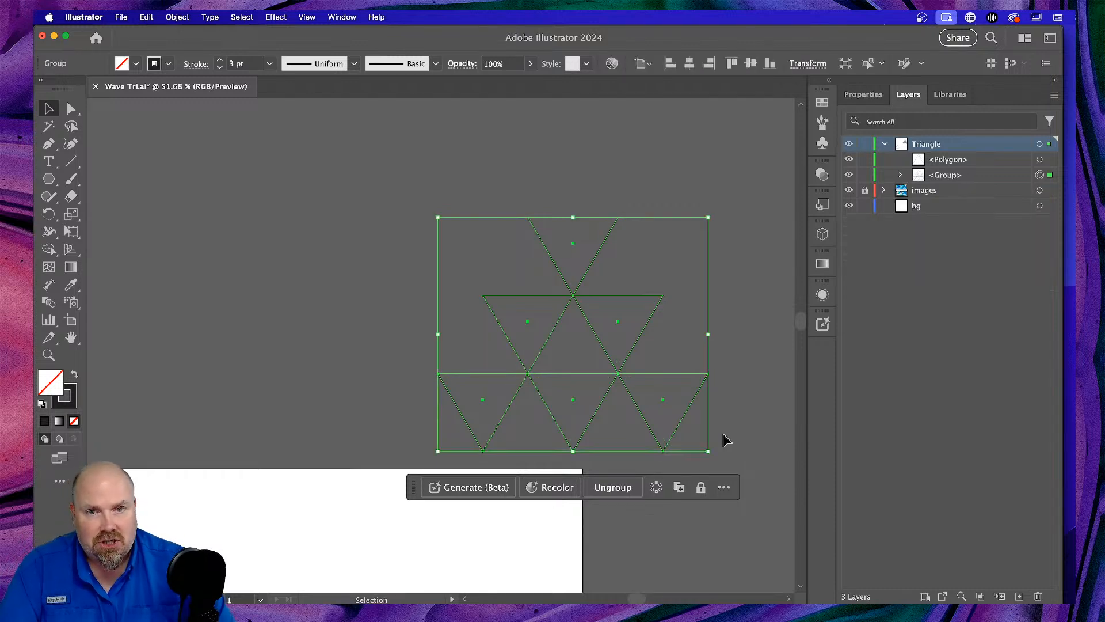
Place a copy of the inverted-triangle group over the large blue triangle on the artboard.
scroll(479, 225, "left", 1)
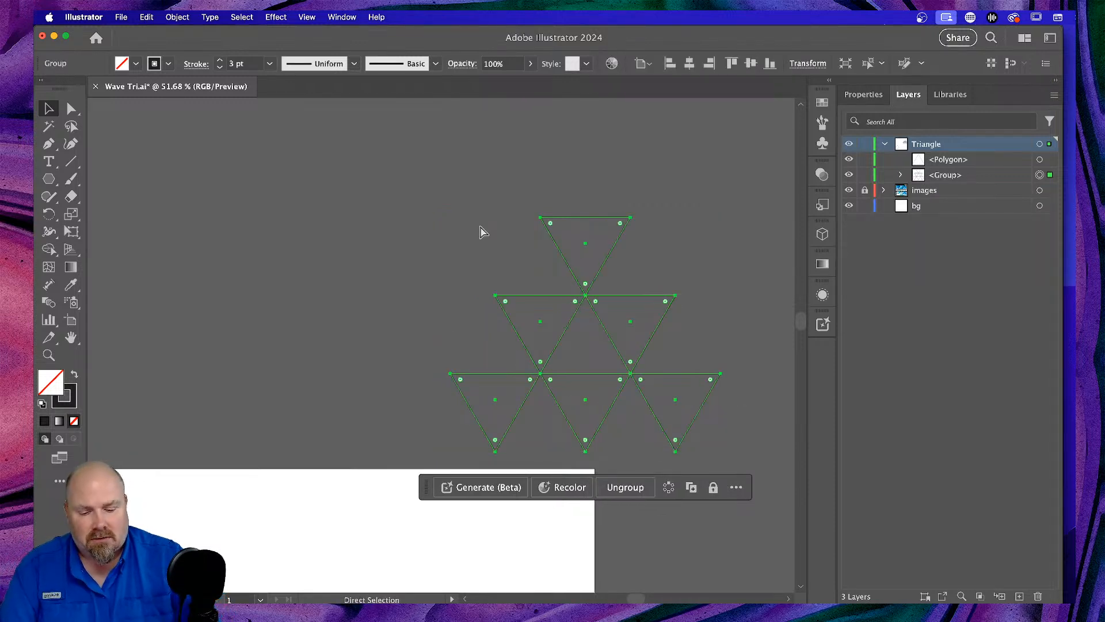
key("super+minus")
scroll(503, 249, "left", 10)
scroll(503, 249, "down", 5)
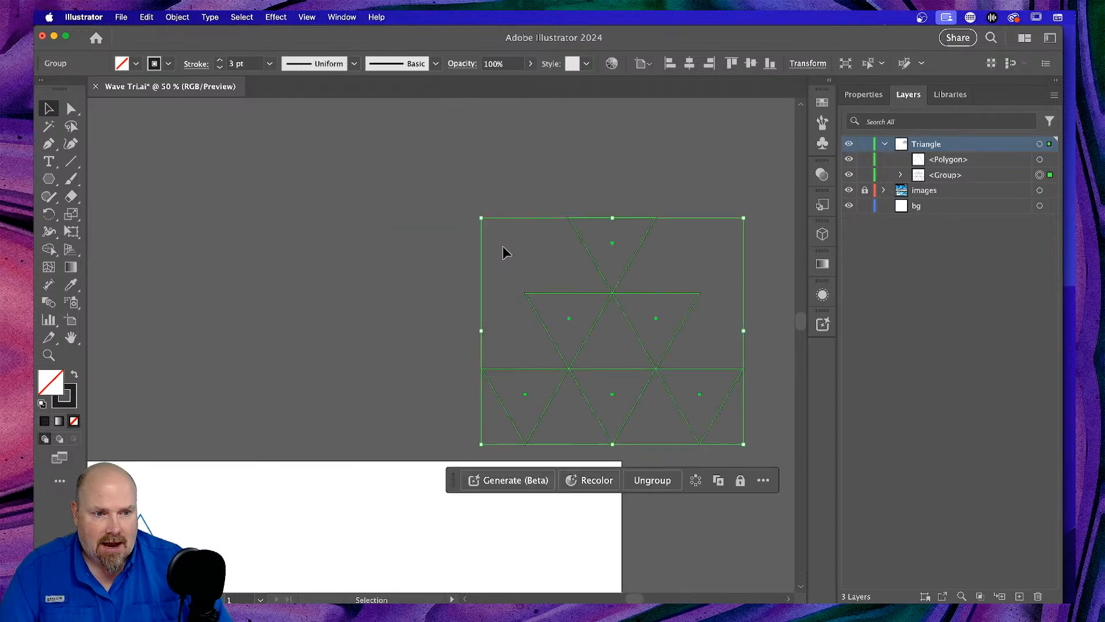
scroll(503, 245, "down", 3)
scroll(502, 245, "left", 2)
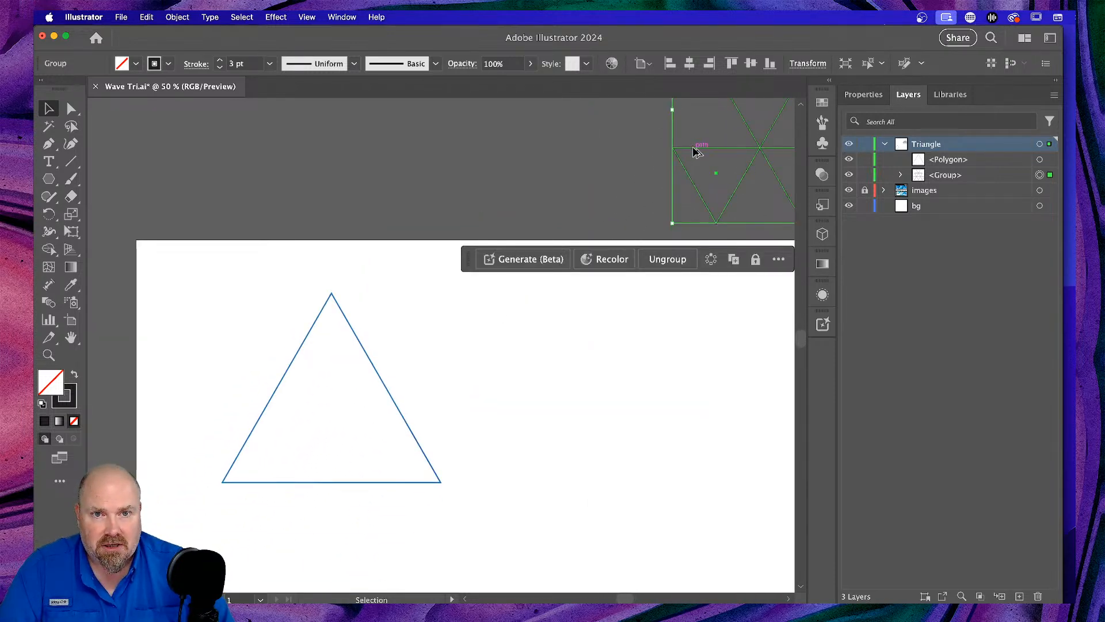
left_click_drag(694, 151, 222, 459)
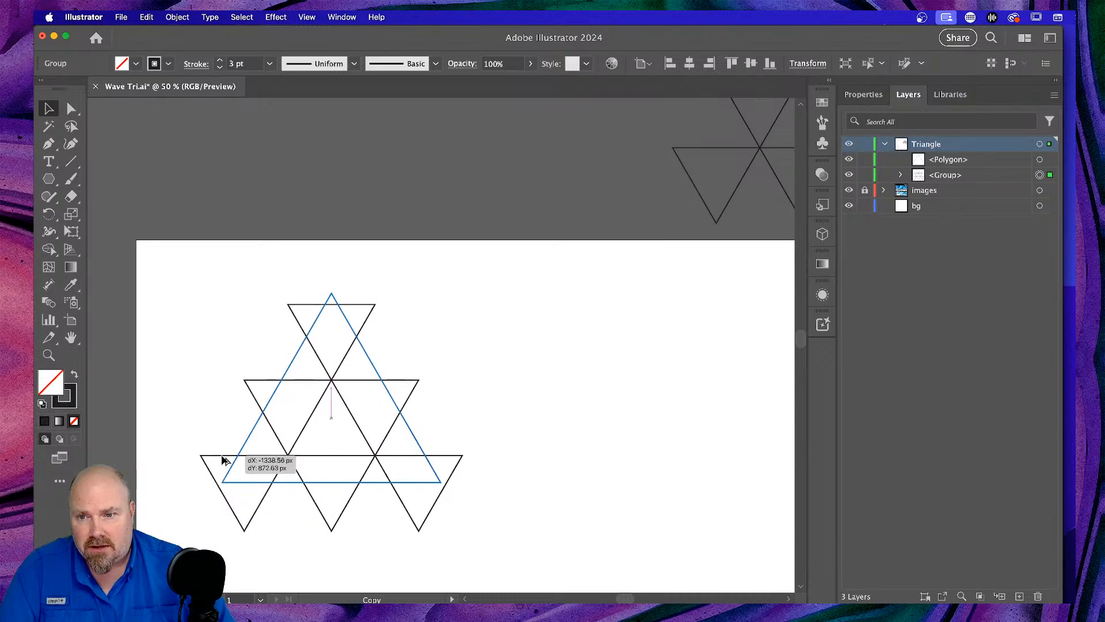
Scale the copied group down proportionally and move it inside the blue triangle with its lowest tips on the base.
scroll(614, 421, "left", 5)
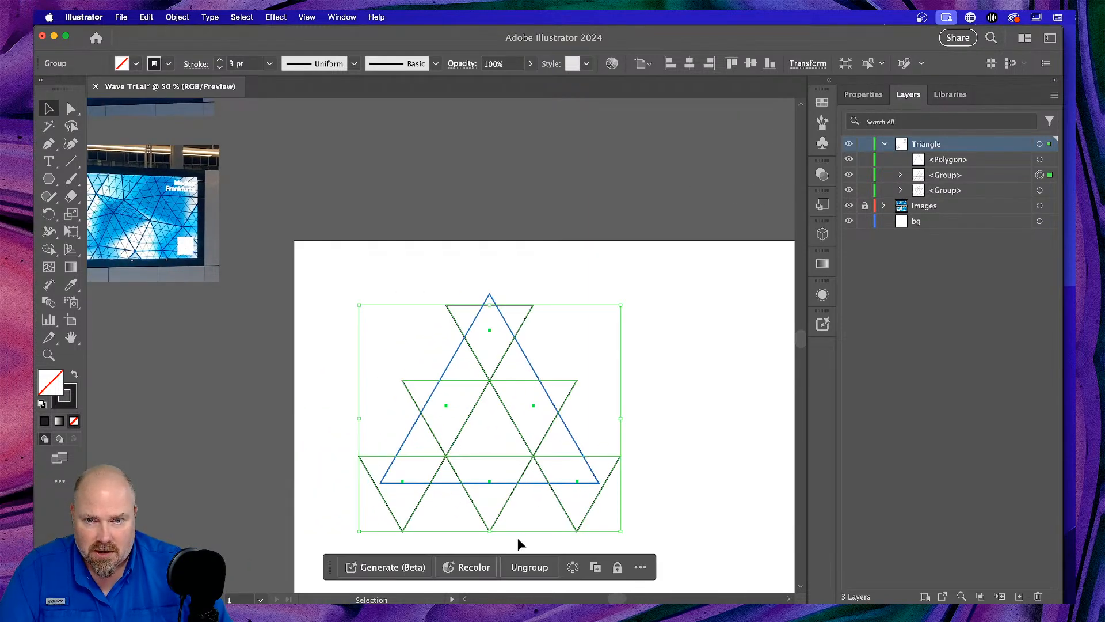
left_click_drag(620, 305, 526, 386)
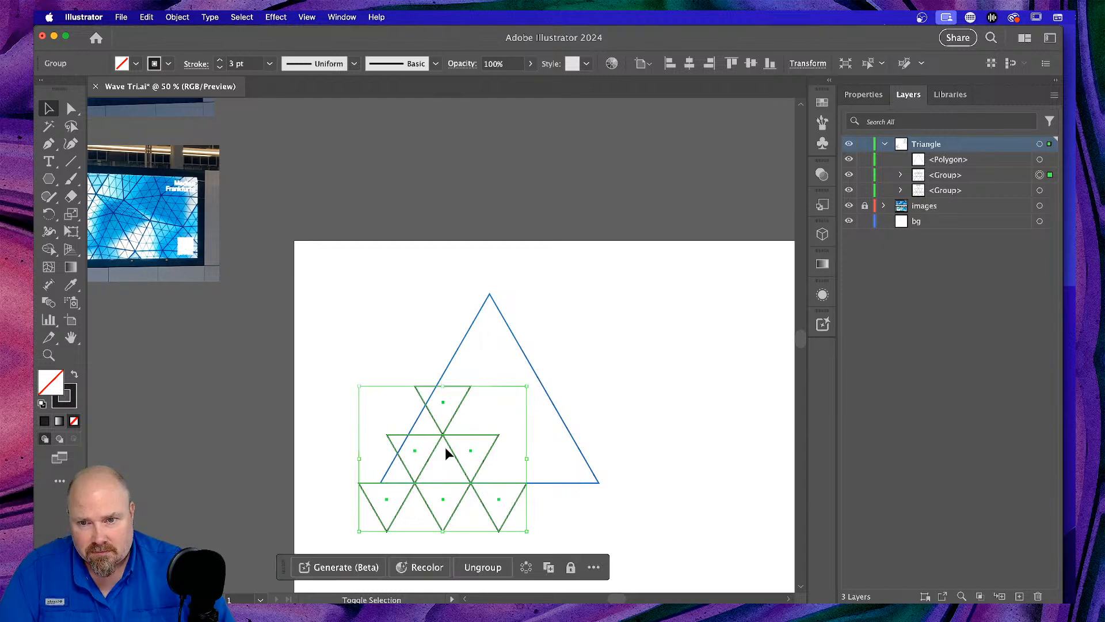
left_click_drag(442, 435, 493, 389)
Shrink the inner triangle group slightly from its top edge to reduce the overlap with the blue outline.
key("super+minus")
key("super+minus")
key("super+equal")
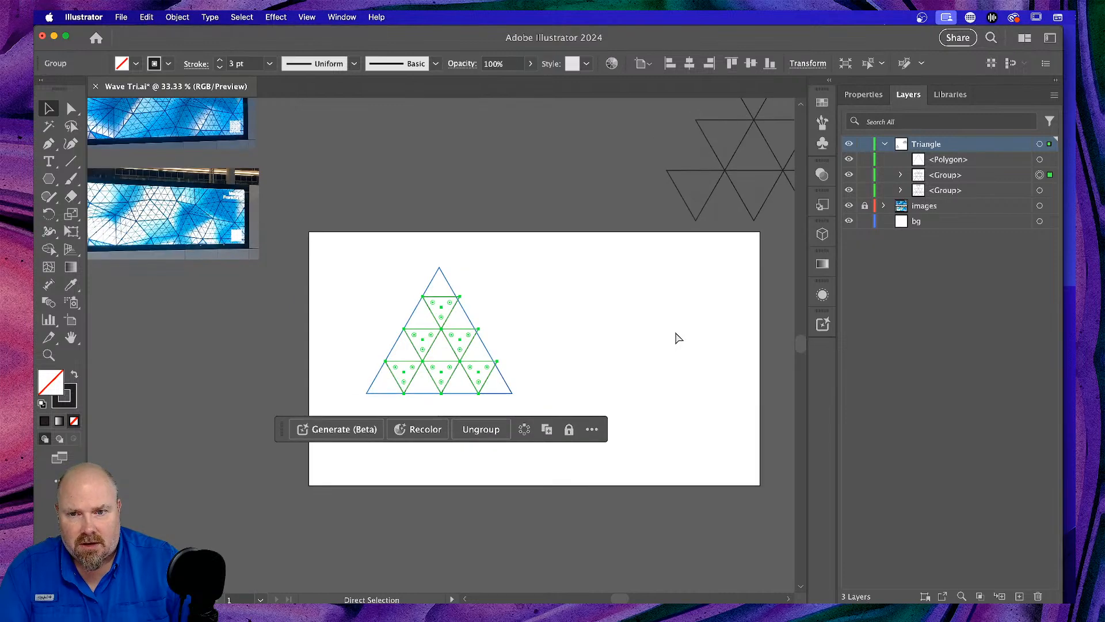
key("super+equal")
key("super+equal")
key("super+equal")
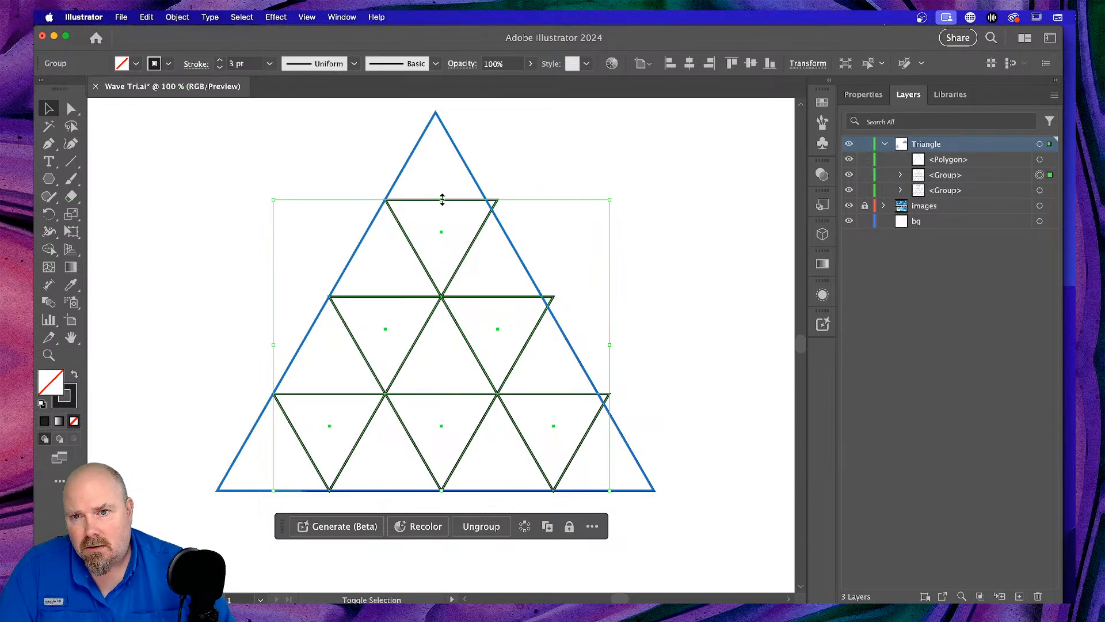
left_click_drag(442, 199, 441, 207)
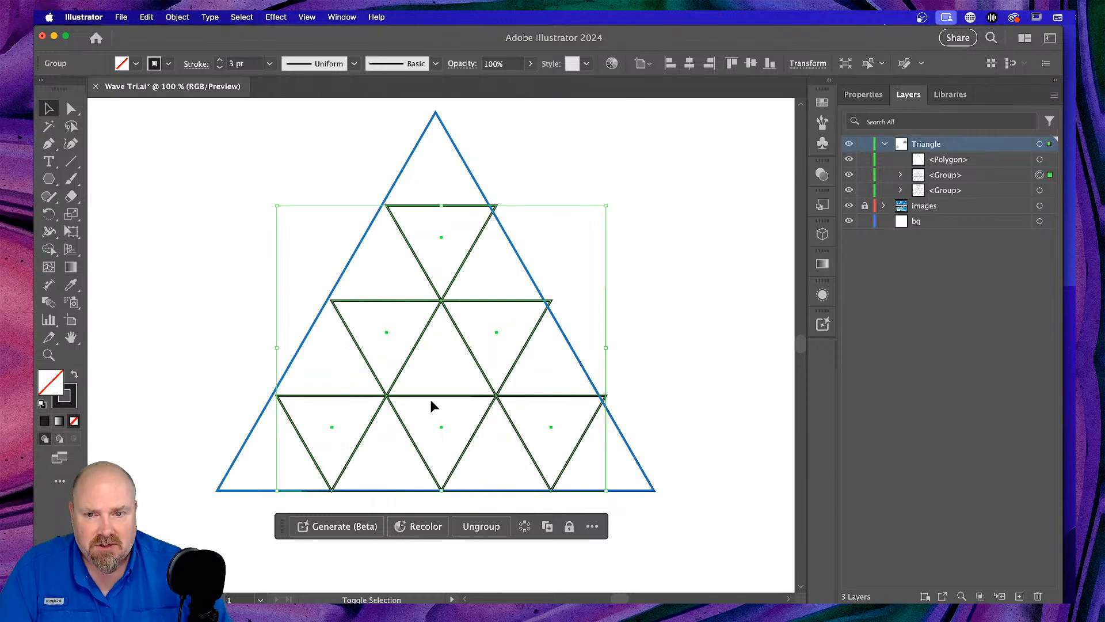
Resize the inner group and center it horizontally so its outer corners meet the slanted sides of the blue triangle.
scroll(662, 352, "left", 3)
scroll(662, 353, "down", 2)
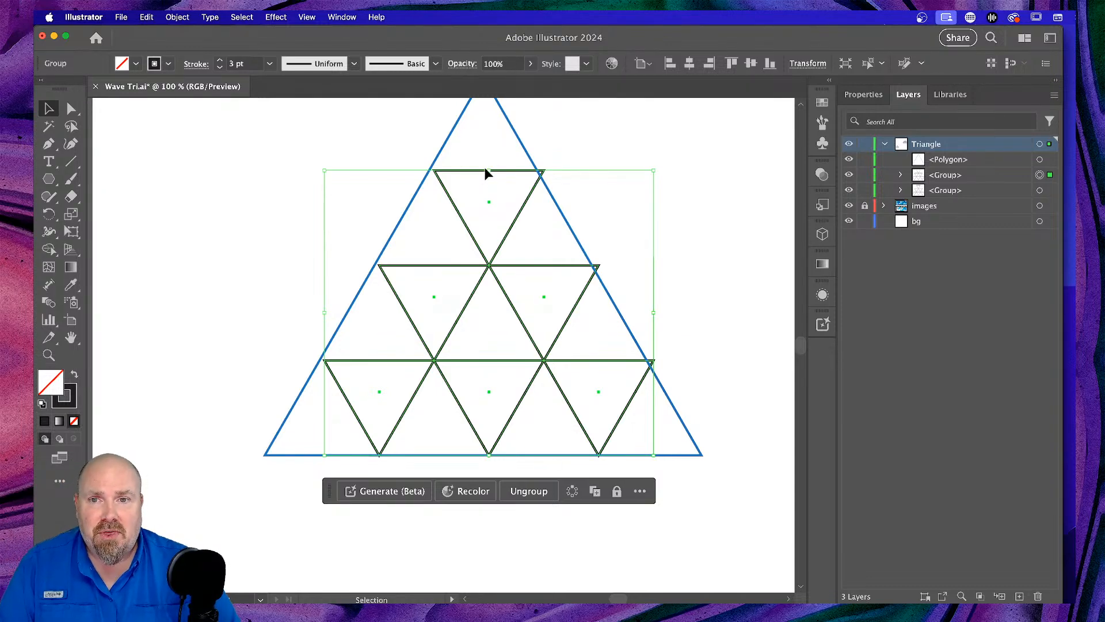
left_click_drag(488, 169, 488, 189)
left_click_drag(487, 275, 484, 264)
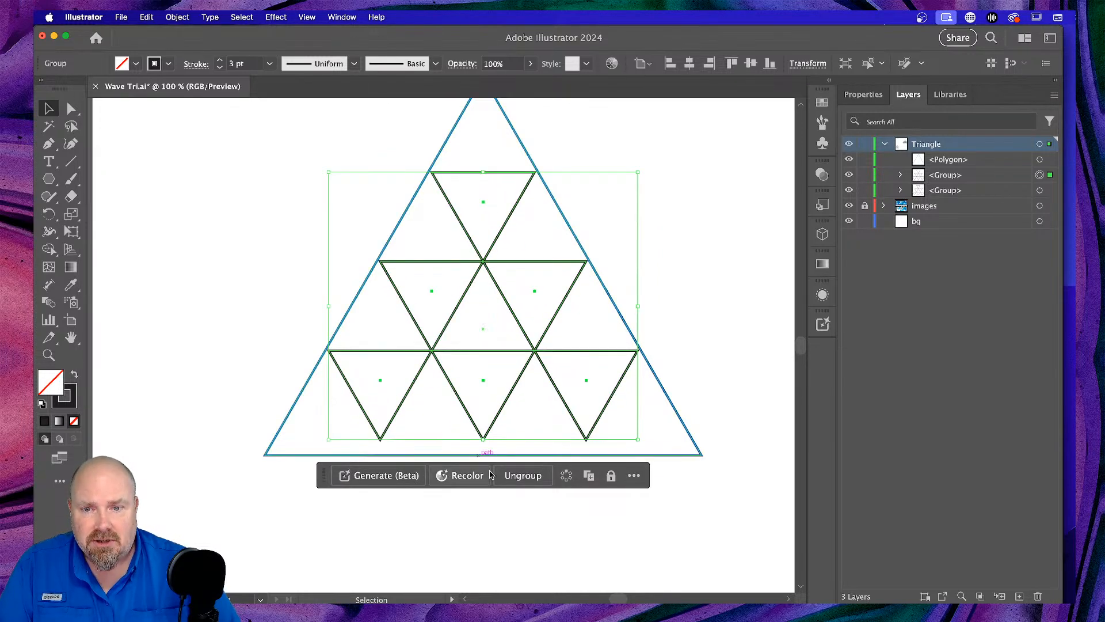
left_click_drag(485, 440, 485, 455)
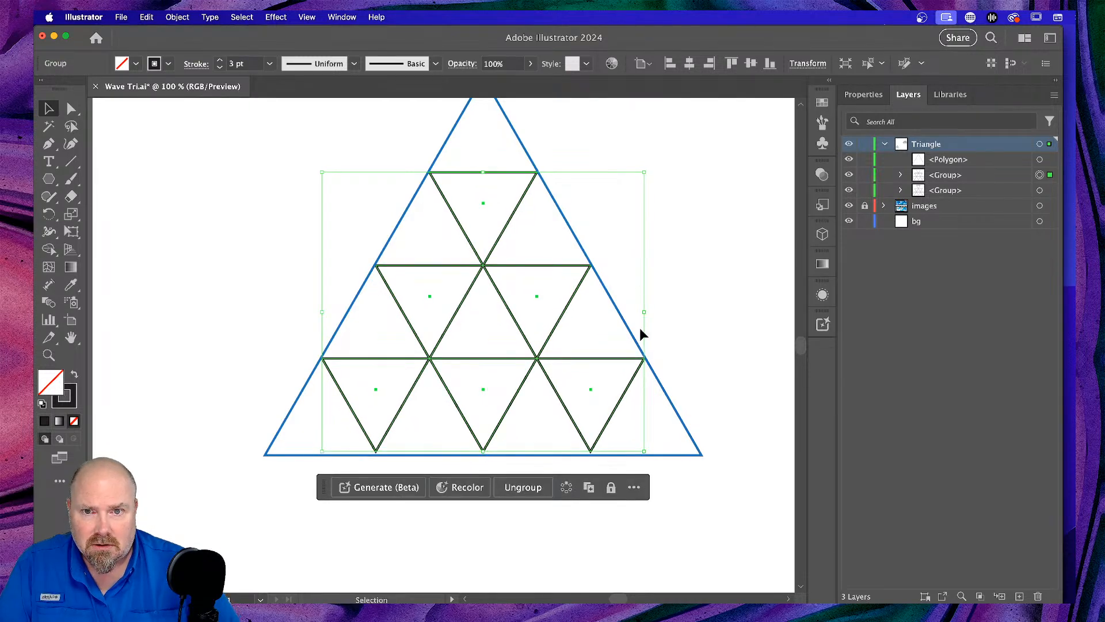
left_click(673, 203)
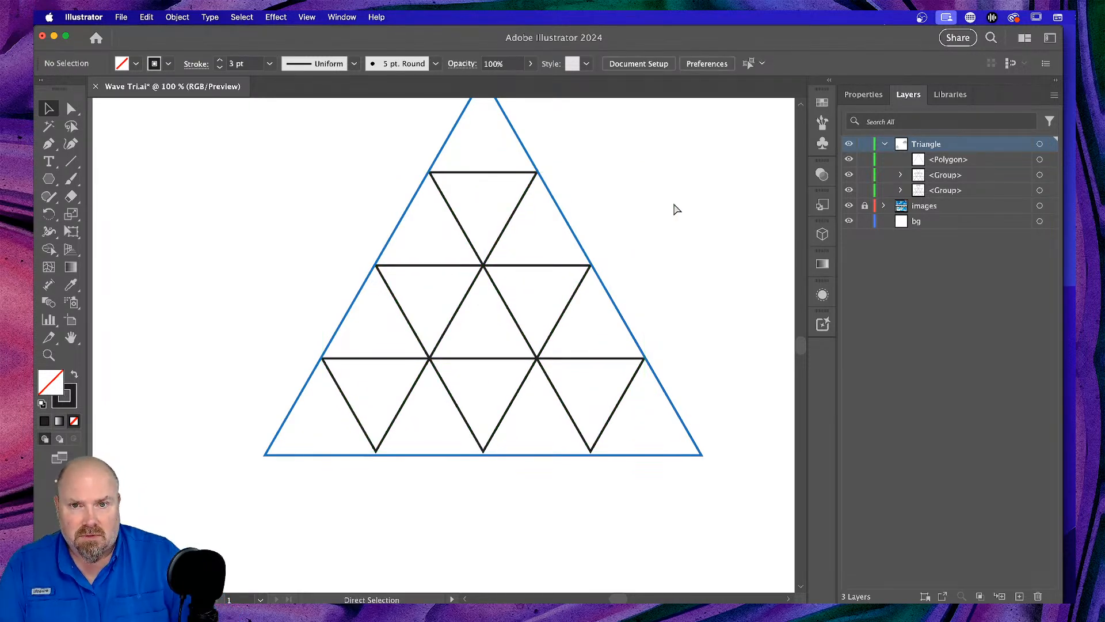
Nudge the inner triangle group down 1 px toward the base of the blue outline.
key("super+equal")
key("super+equal")
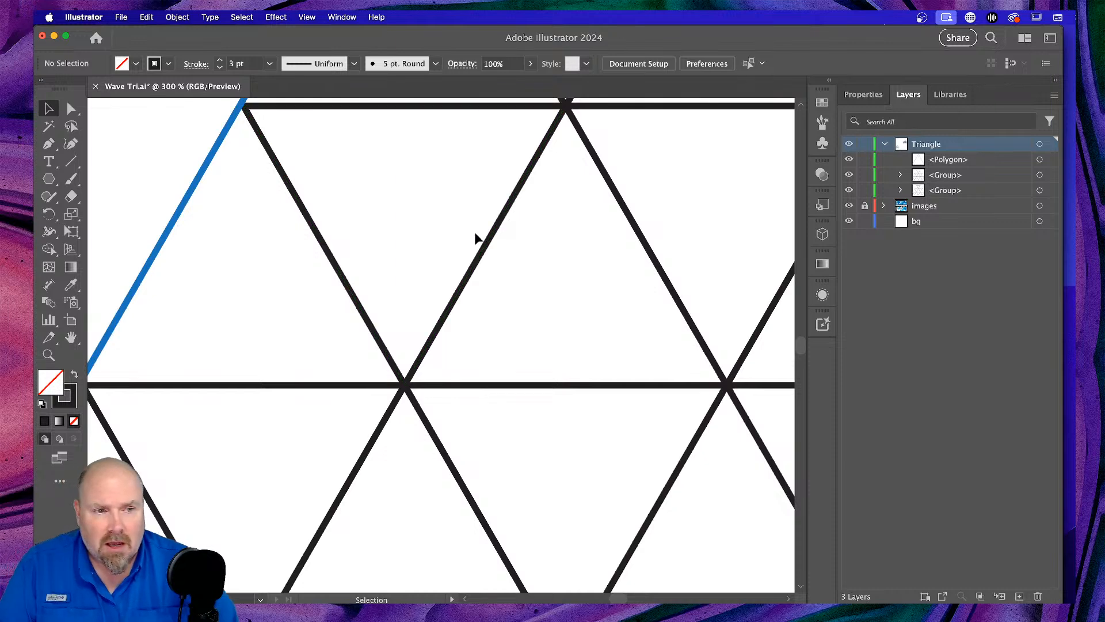
scroll(476, 247, "down", 3)
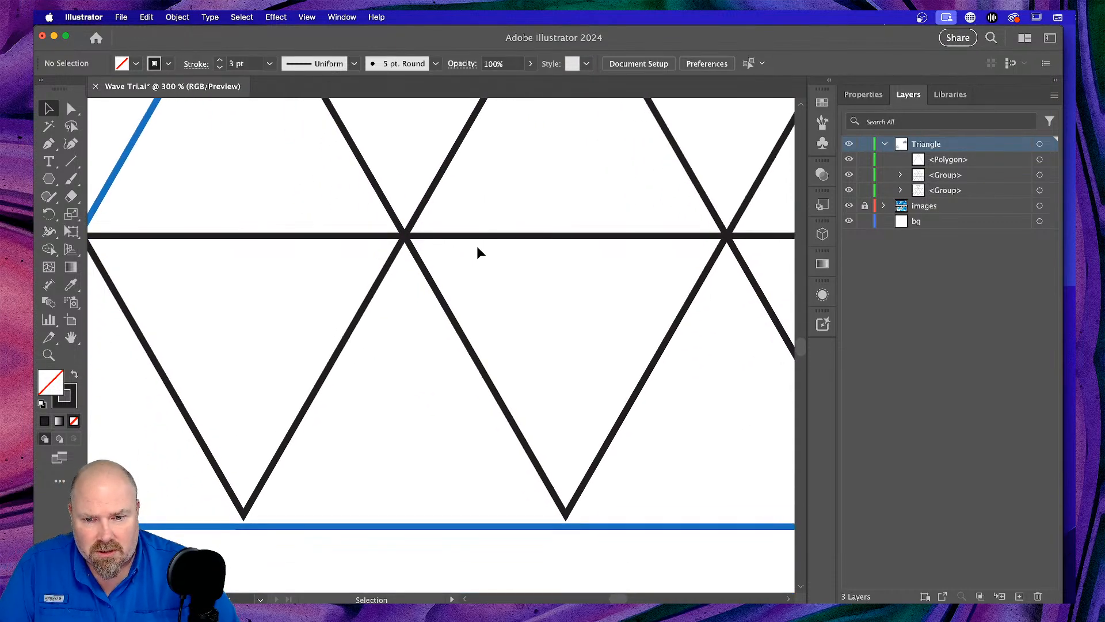
left_click(571, 236)
key("Down")
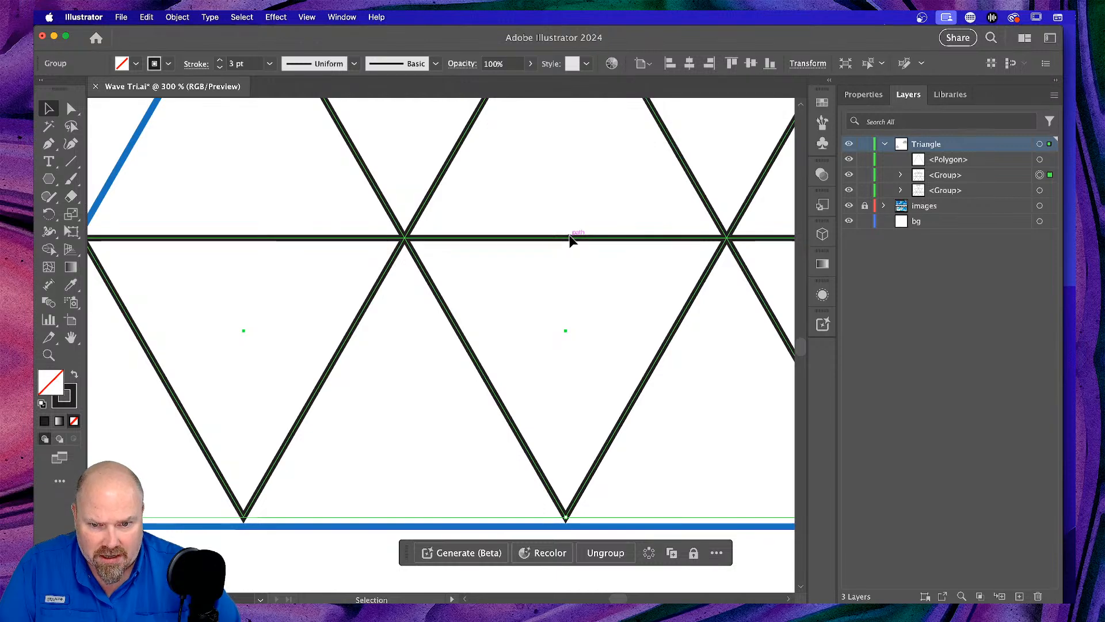
Check the group's corners against the blue outline and scale the group down slightly, leaving a small gap along the sides.
scroll(591, 242, "up", 6)
scroll(591, 241, "left", 7)
scroll(591, 241, "down", 4)
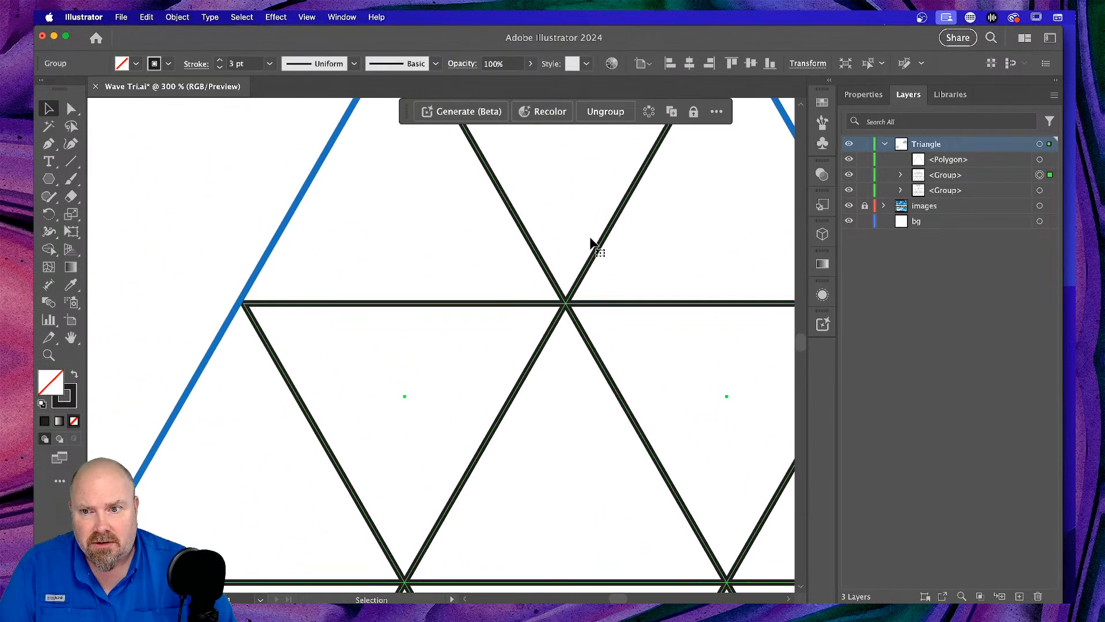
scroll(591, 242, "up", 5)
scroll(587, 245, "right", 7)
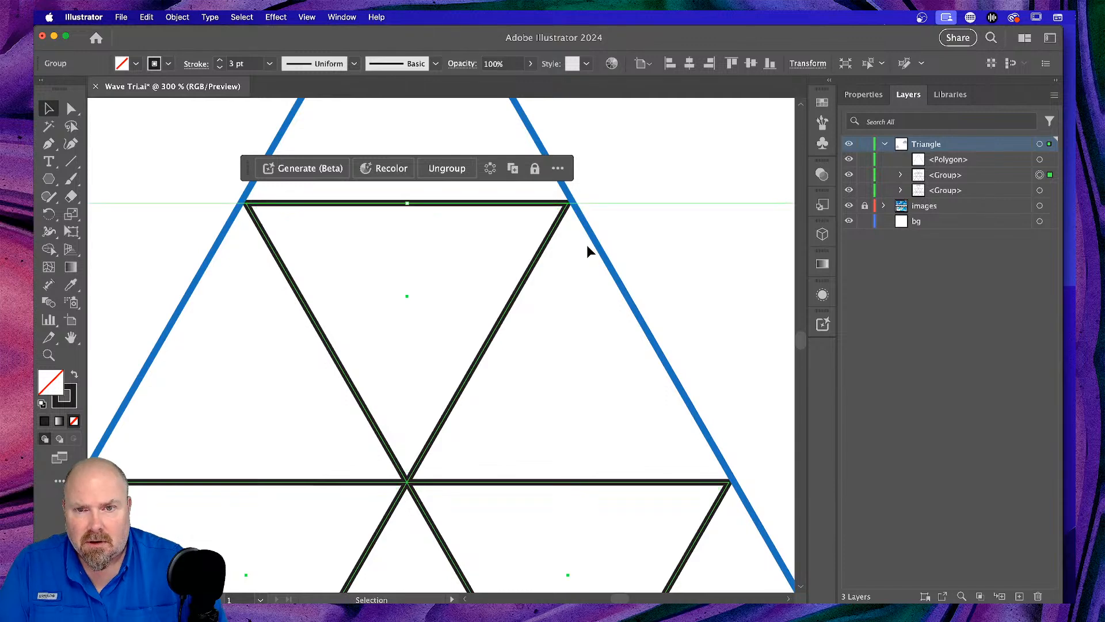
scroll(568, 256, "right", 7)
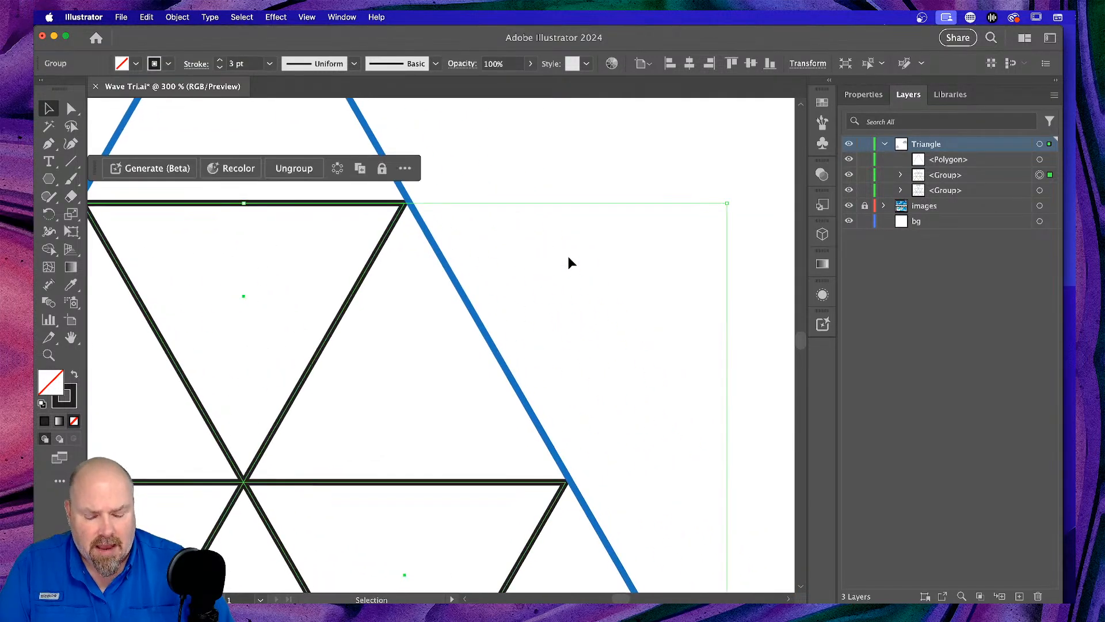
key("a")
key("super+minus")
scroll(568, 263, "up", 5)
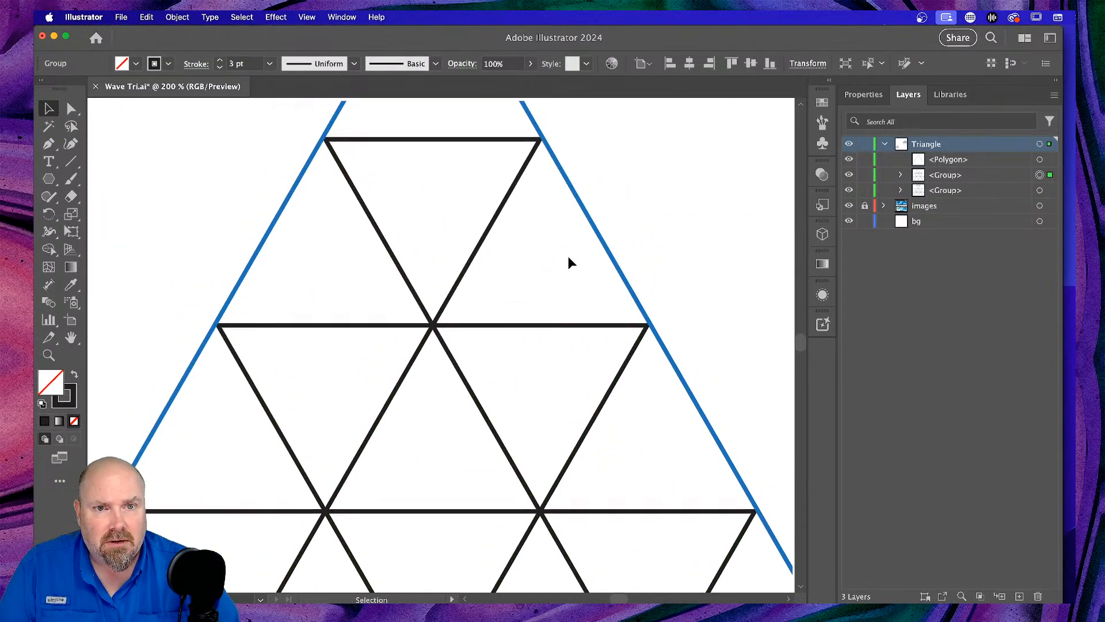
scroll(567, 259, "right", 1)
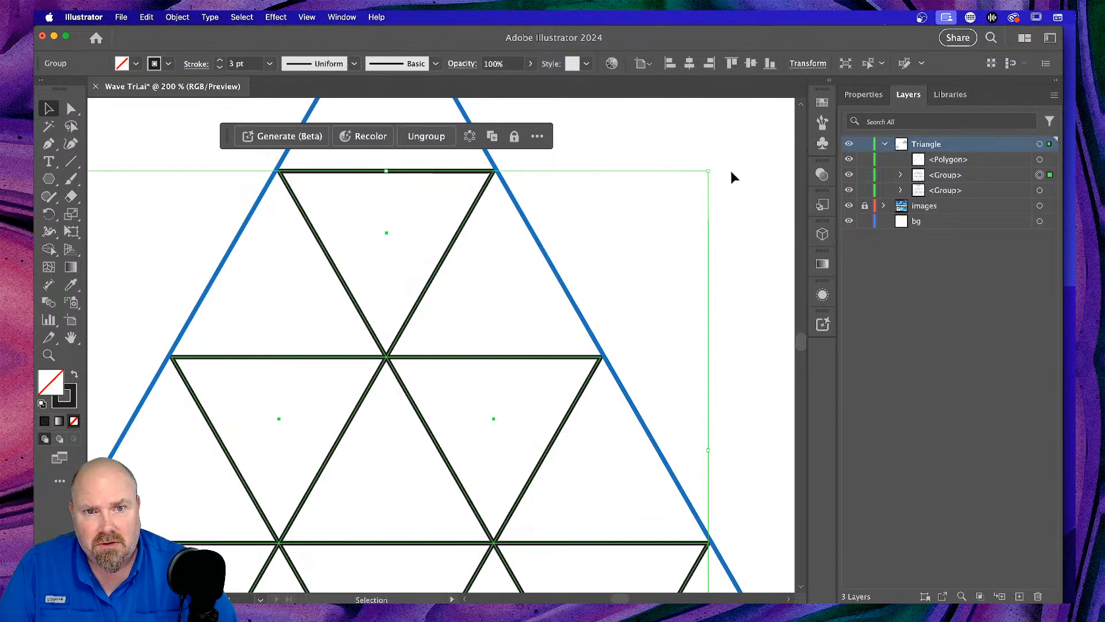
left_click_drag(709, 169, 703, 176)
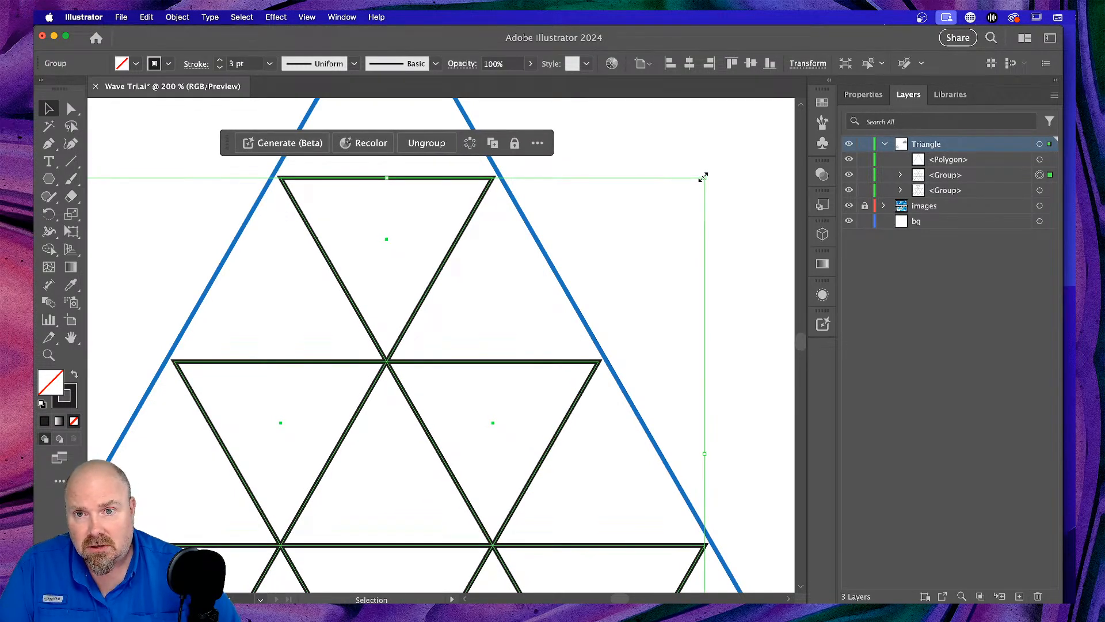
Enlarge the inner group very slightly to even out its gaps with the sides and base of the outline.
scroll(701, 176, "down", 5)
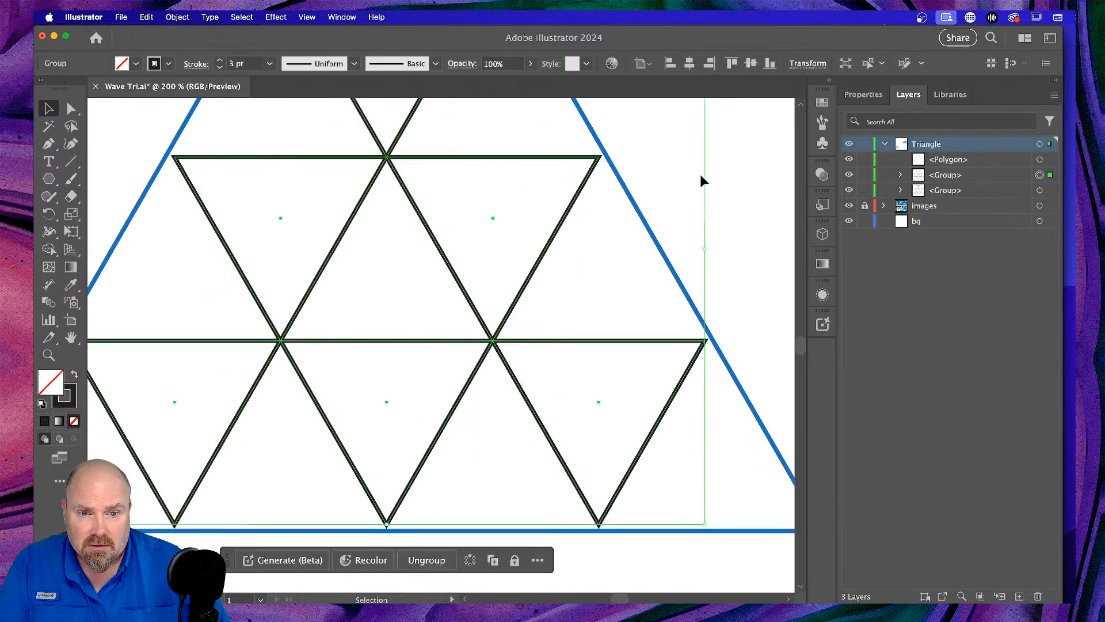
scroll(701, 179, "up", 7)
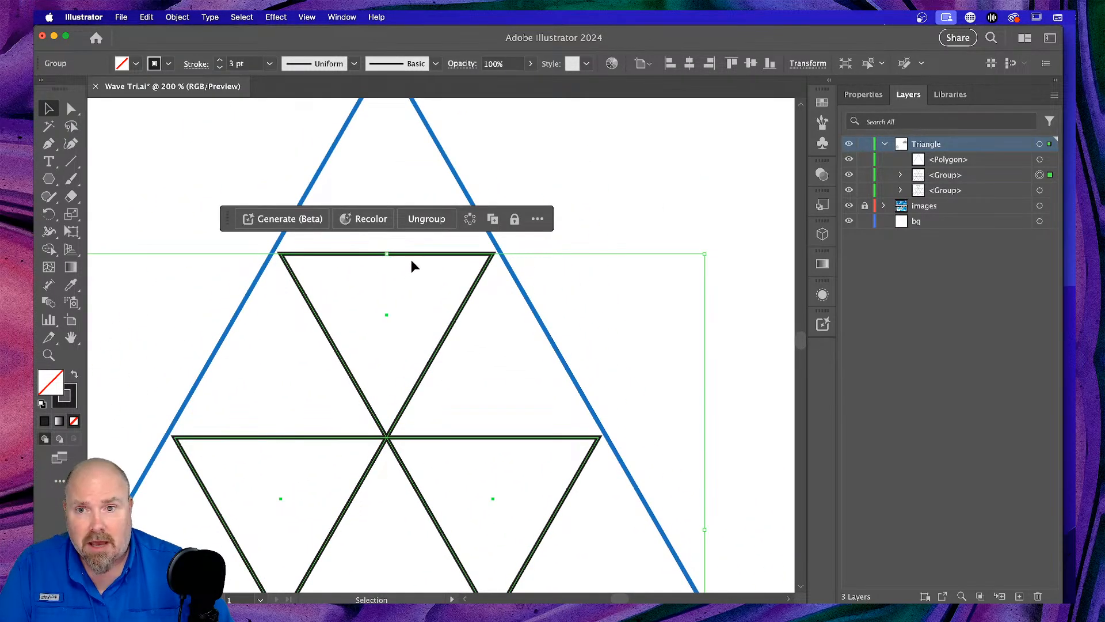
left_click_drag(386, 254, 387, 251)
scroll(719, 188, "down", 2)
scroll(719, 187, "down", 4)
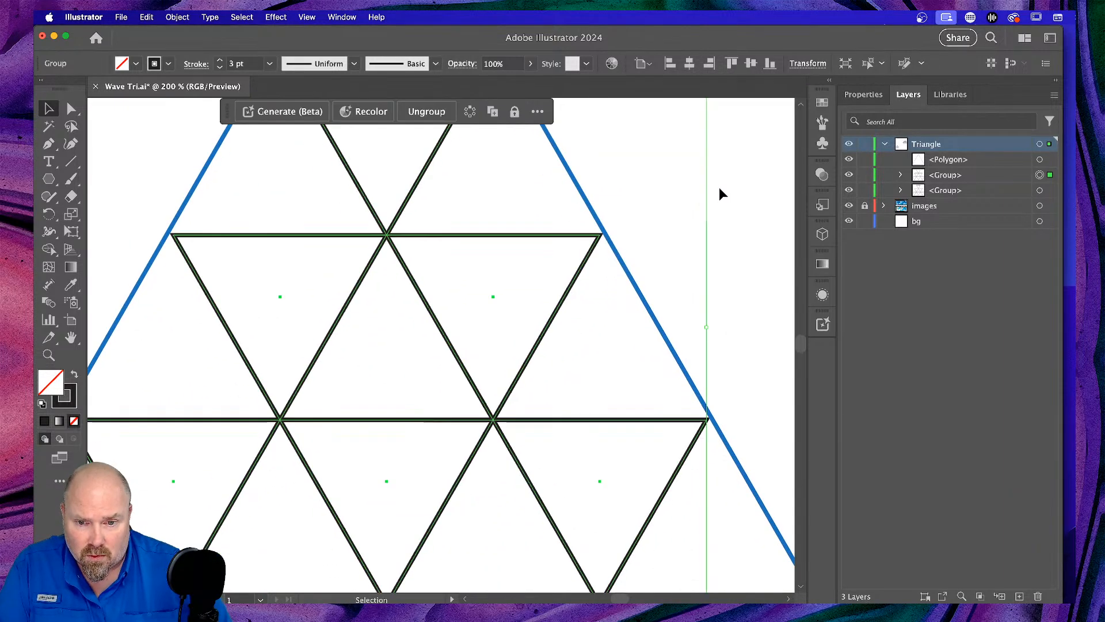
scroll(719, 188, "down", 4)
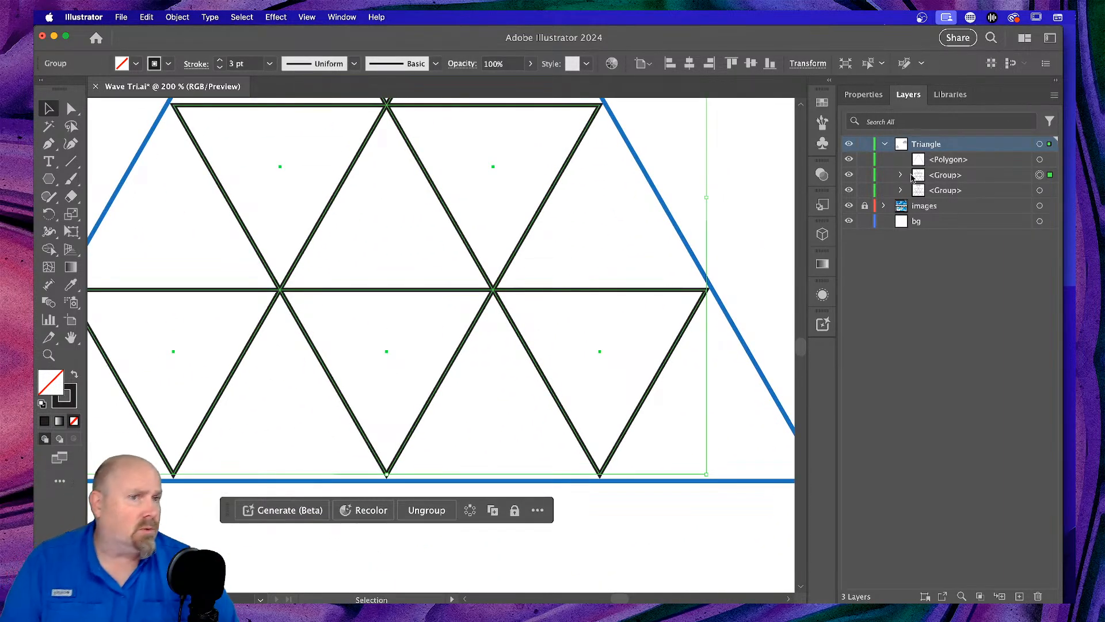
left_click(611, 524)
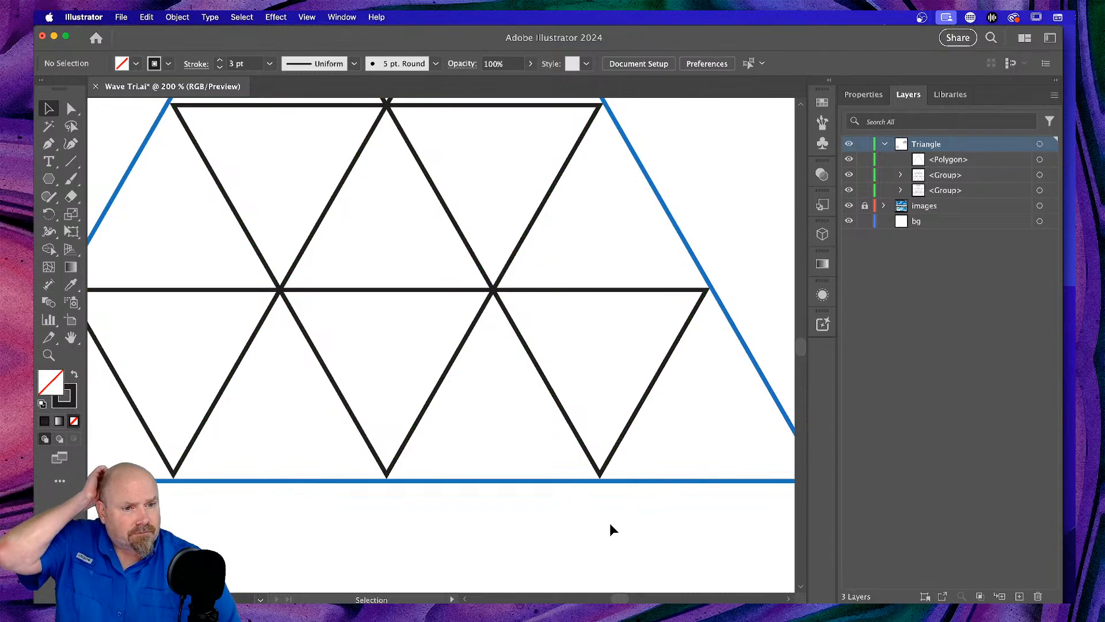
Change the stroke color of the inner triangle group to light blue.
key("super+0")
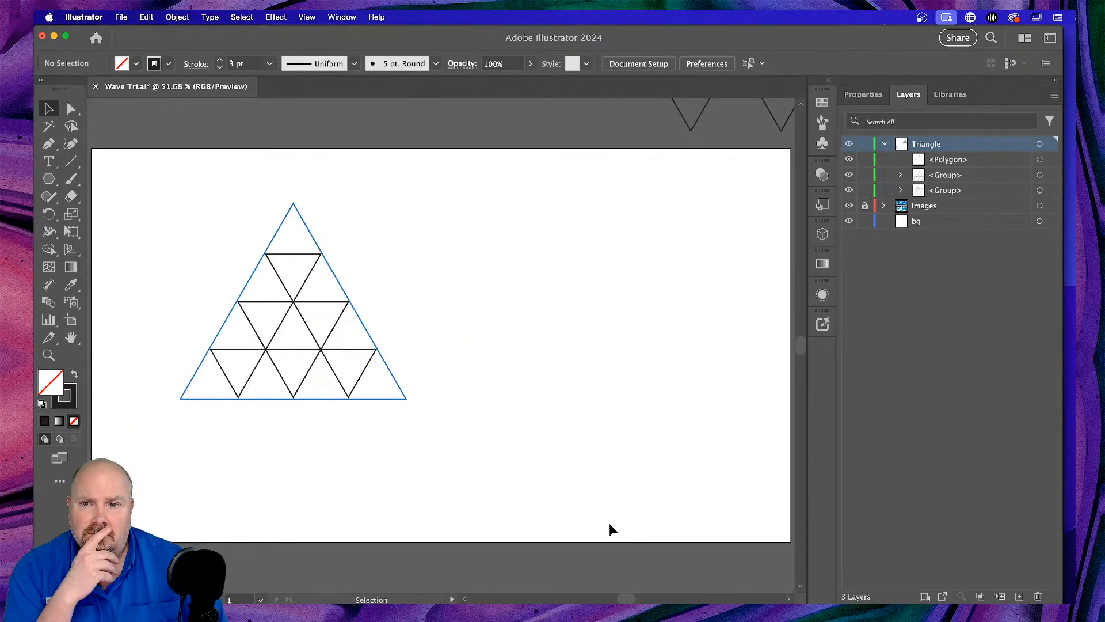
scroll(481, 271, "left", 4)
left_click(399, 301)
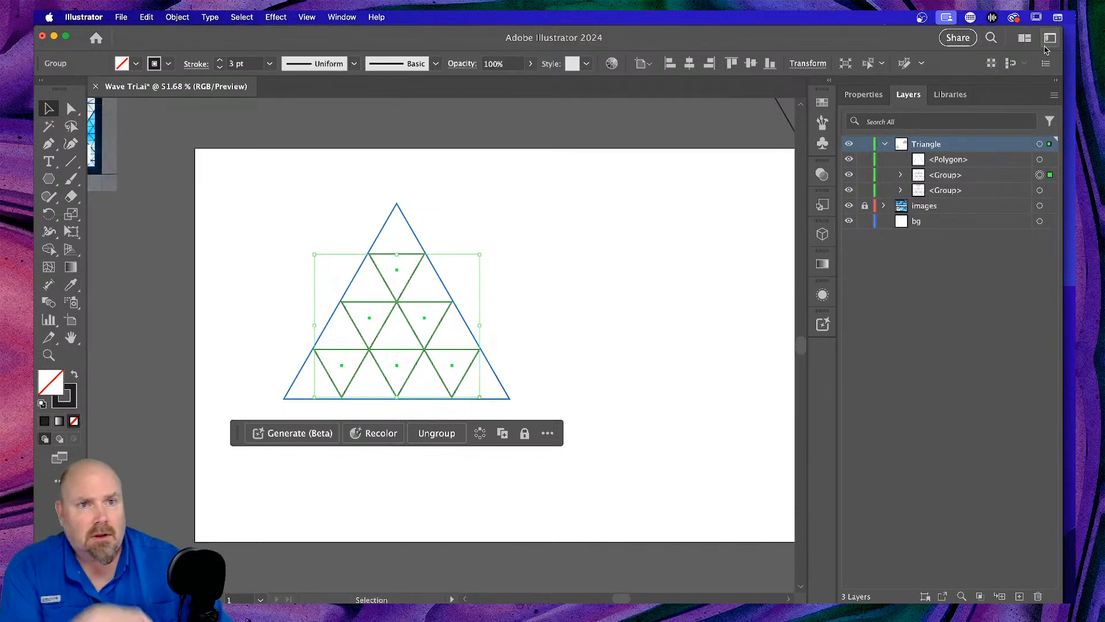
left_click(864, 95)
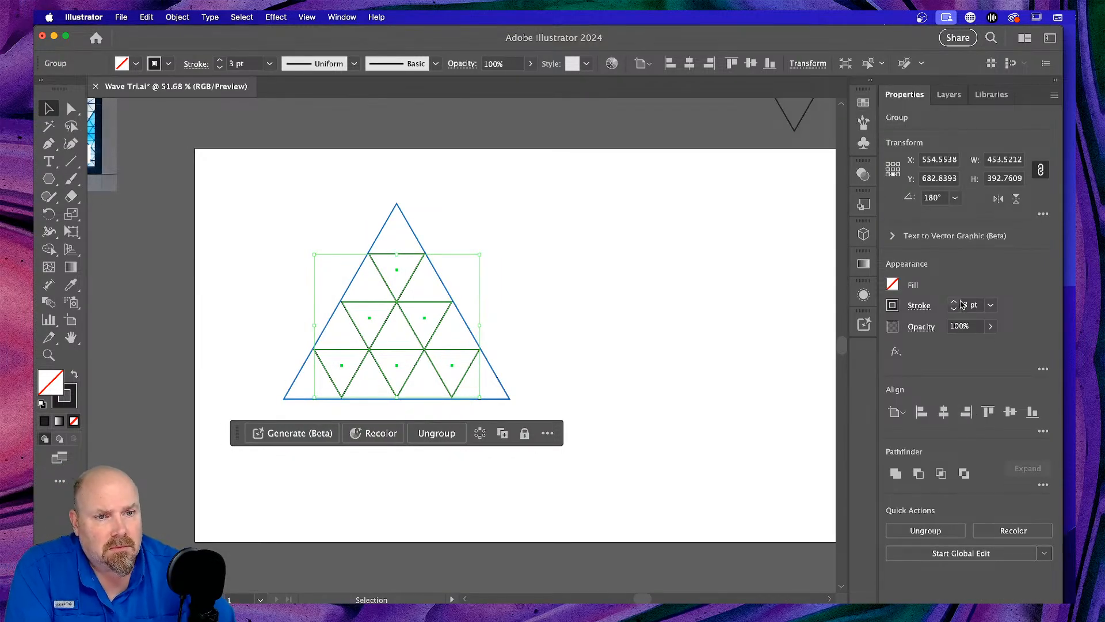
left_click(893, 305)
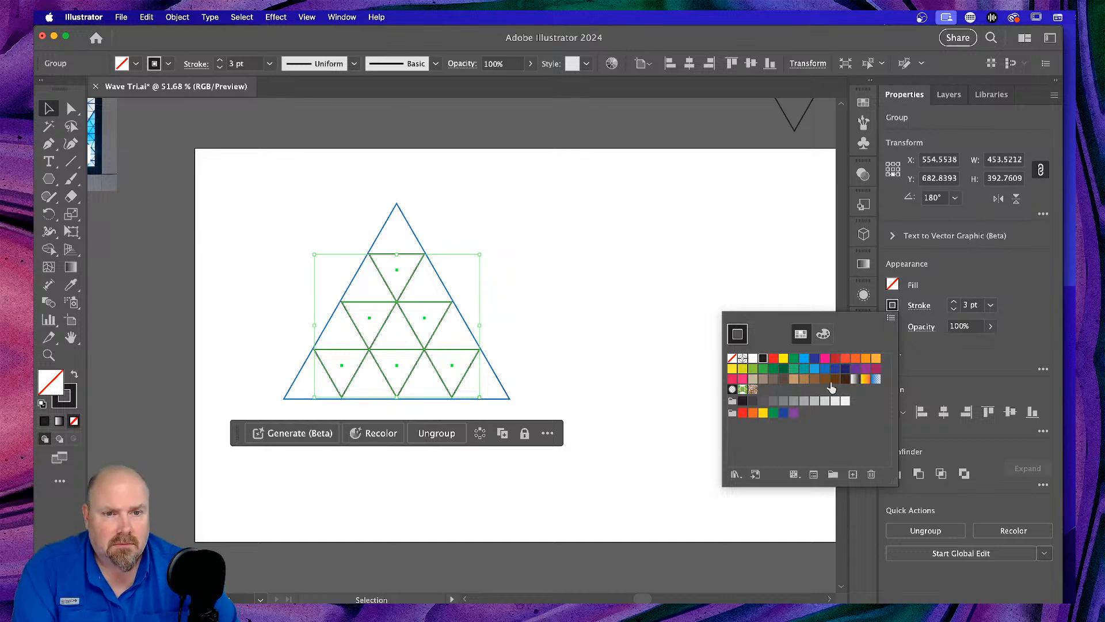
left_click(811, 369)
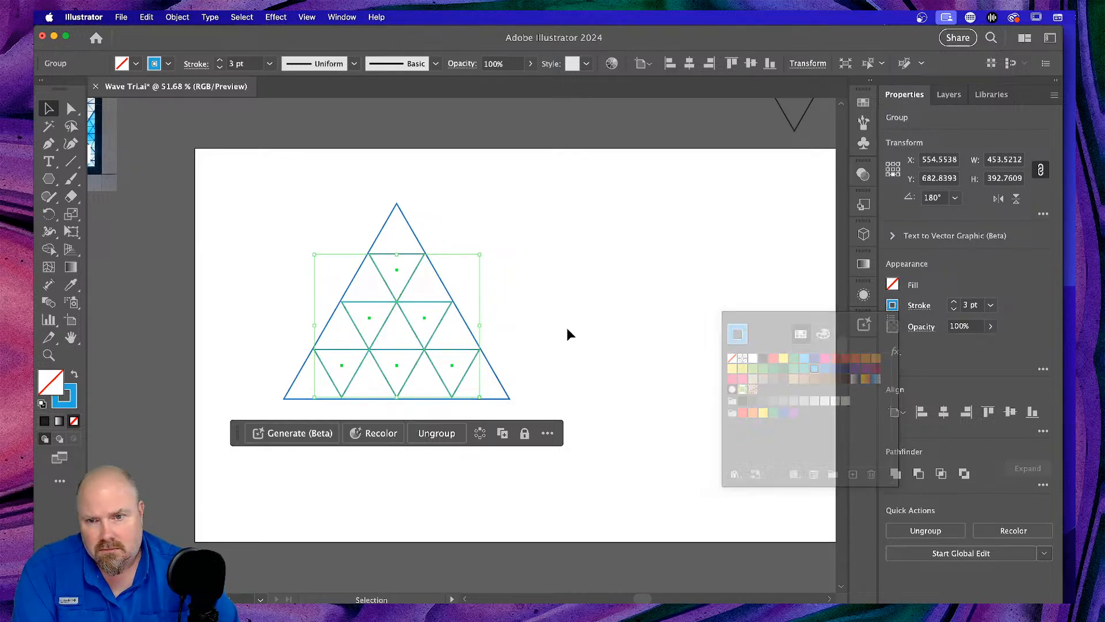
left_click(552, 330)
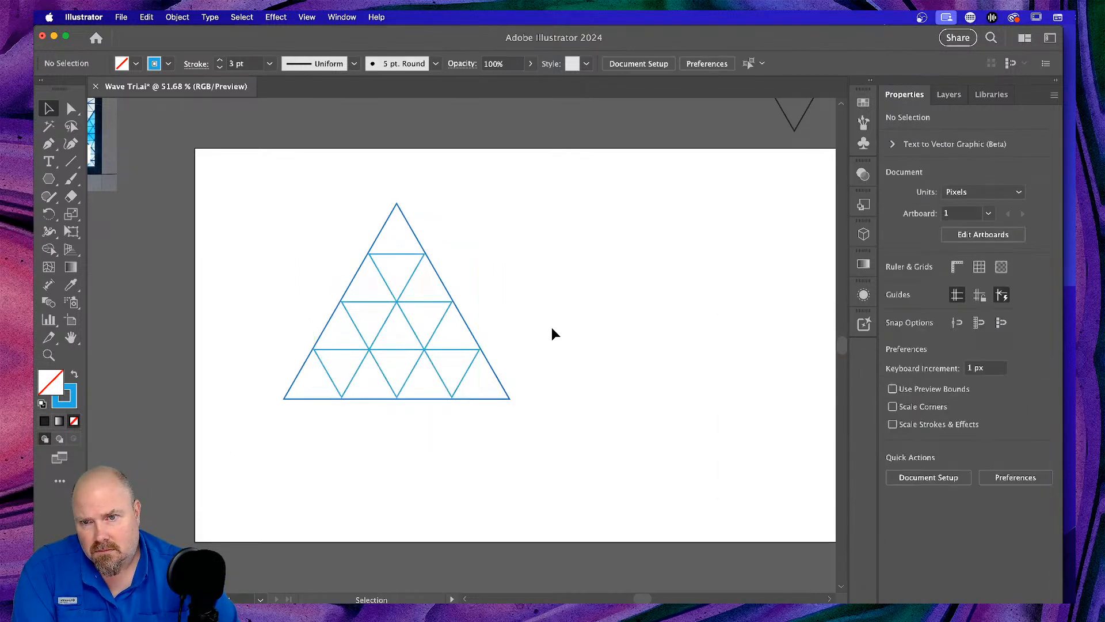
Change the stroke of the inner triangle group to the darker blue swatch used on the large triangle's outline.
left_click(424, 303)
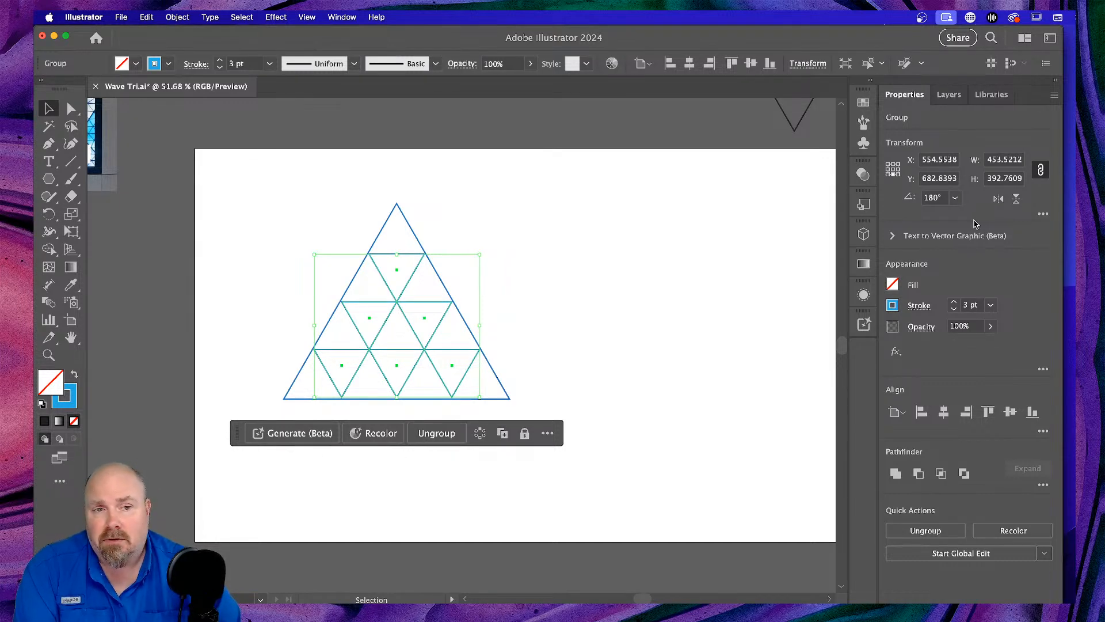
left_click(893, 305)
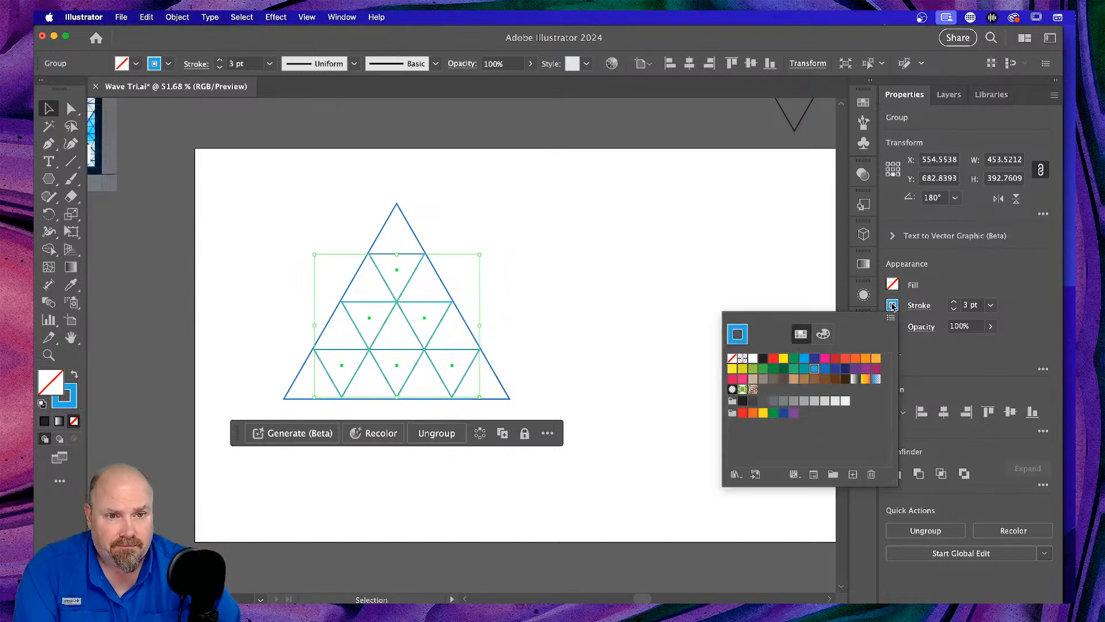
left_click(825, 369)
left_click(572, 281)
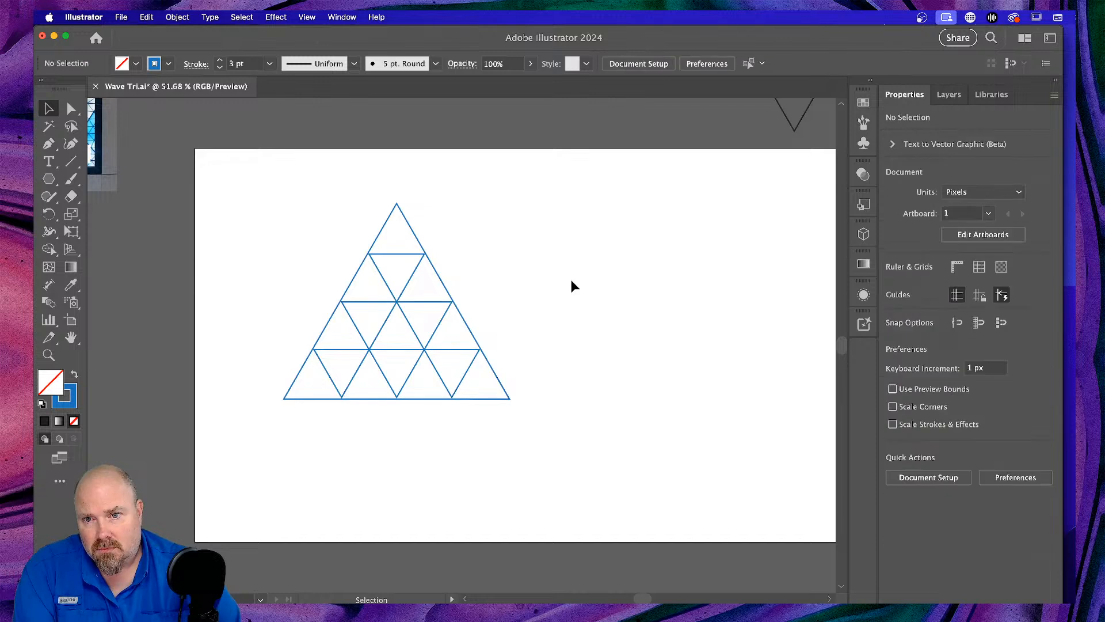
Increase the stroke weight of the large outer triangle to 6 pt.
scroll(576, 278, "left", 3)
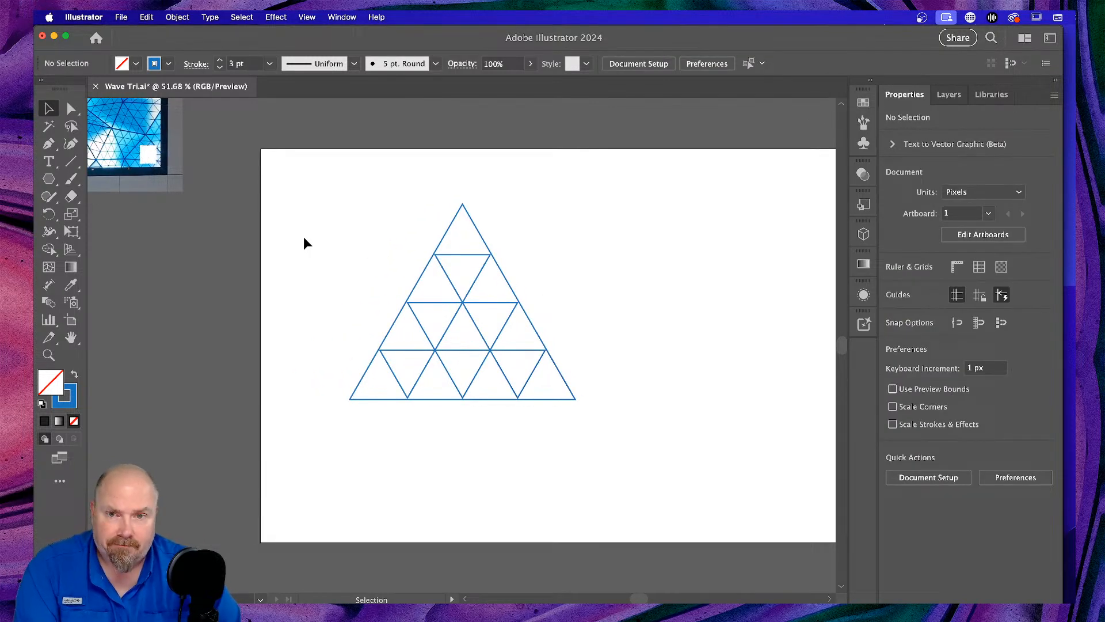
left_click(475, 254)
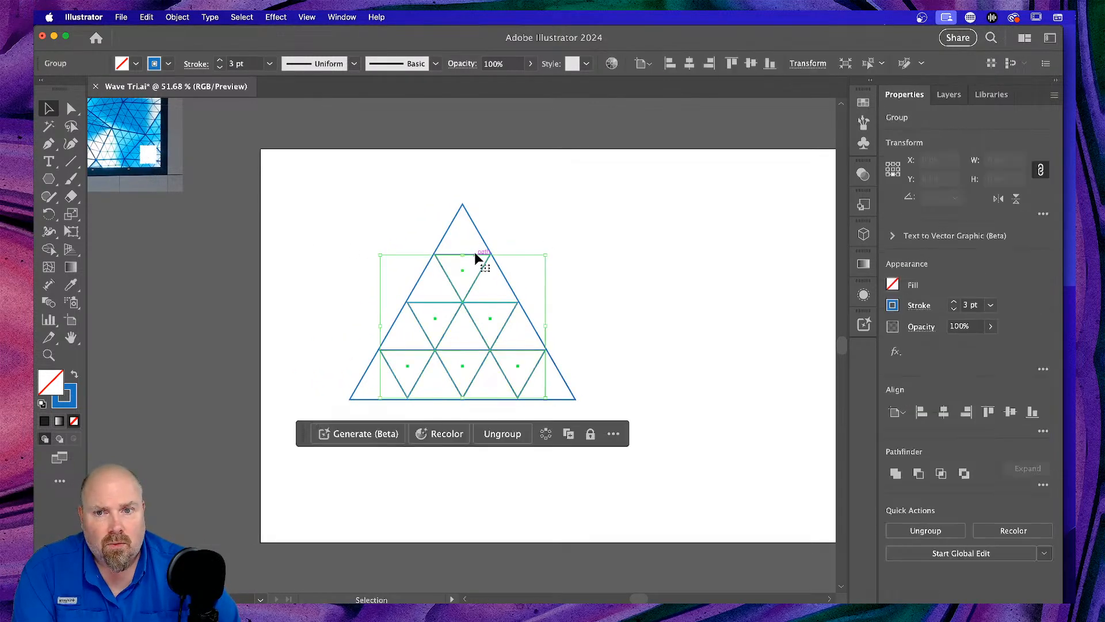
left_click(478, 228)
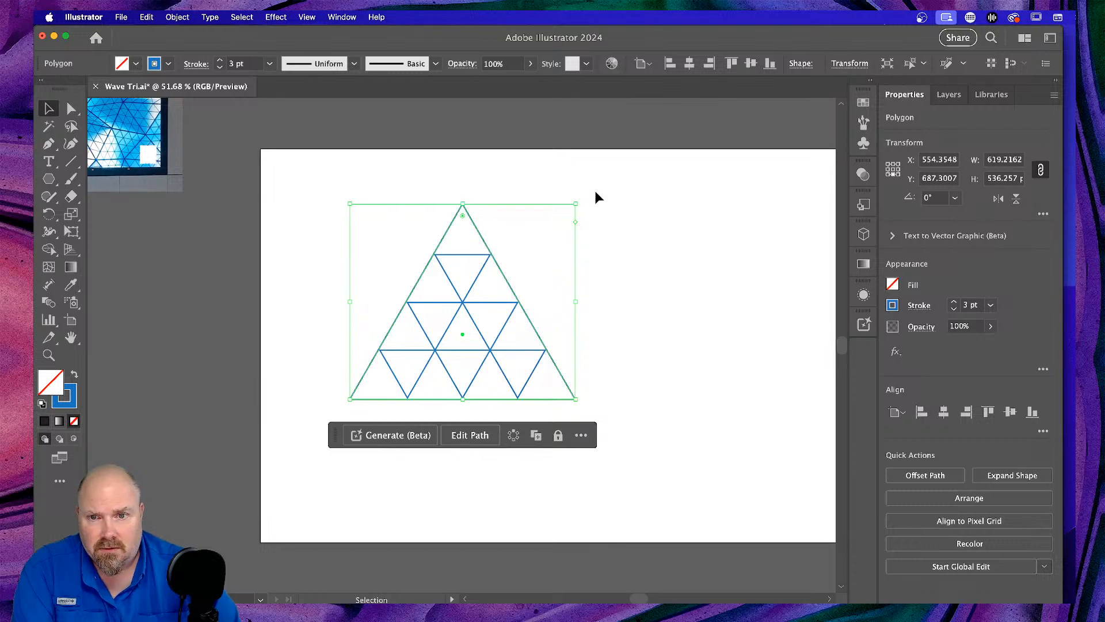
left_click(954, 303)
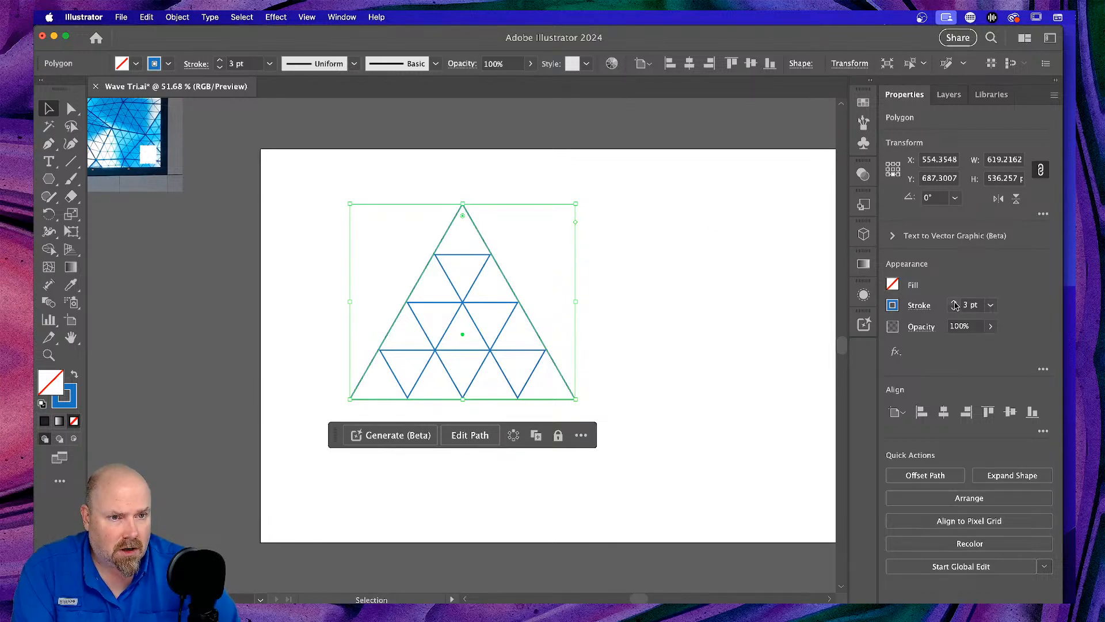
left_click(954, 303)
left_click(953, 302)
left_click(687, 296)
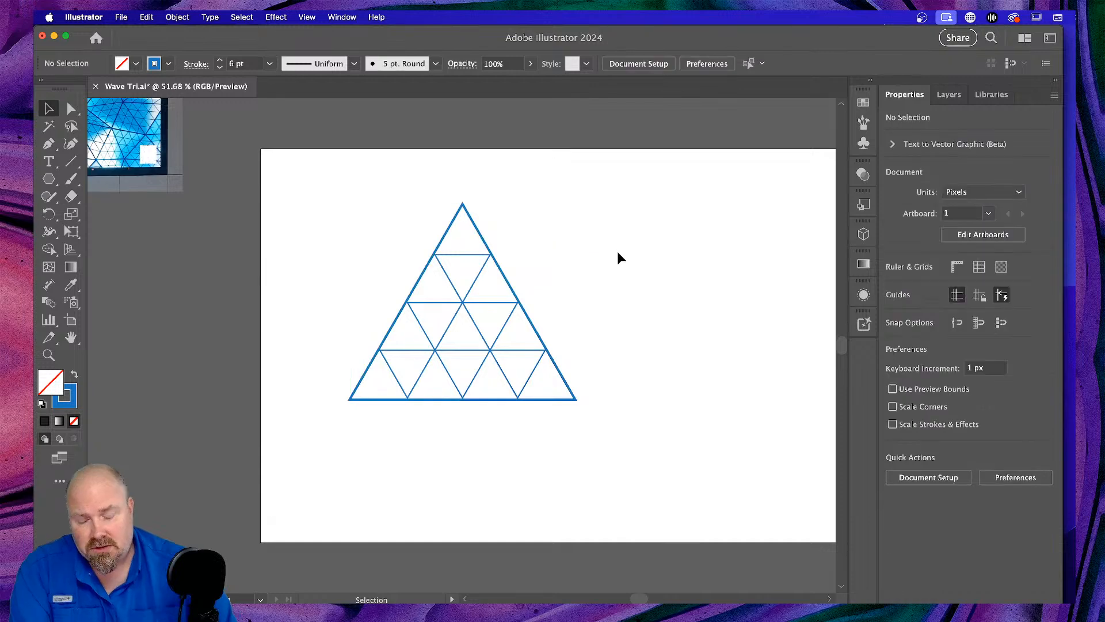
Try aligning the outer triangle's stroke to the outside and return it to center alignment.
key("a")
key("super+1")
key("v")
key("super+equal")
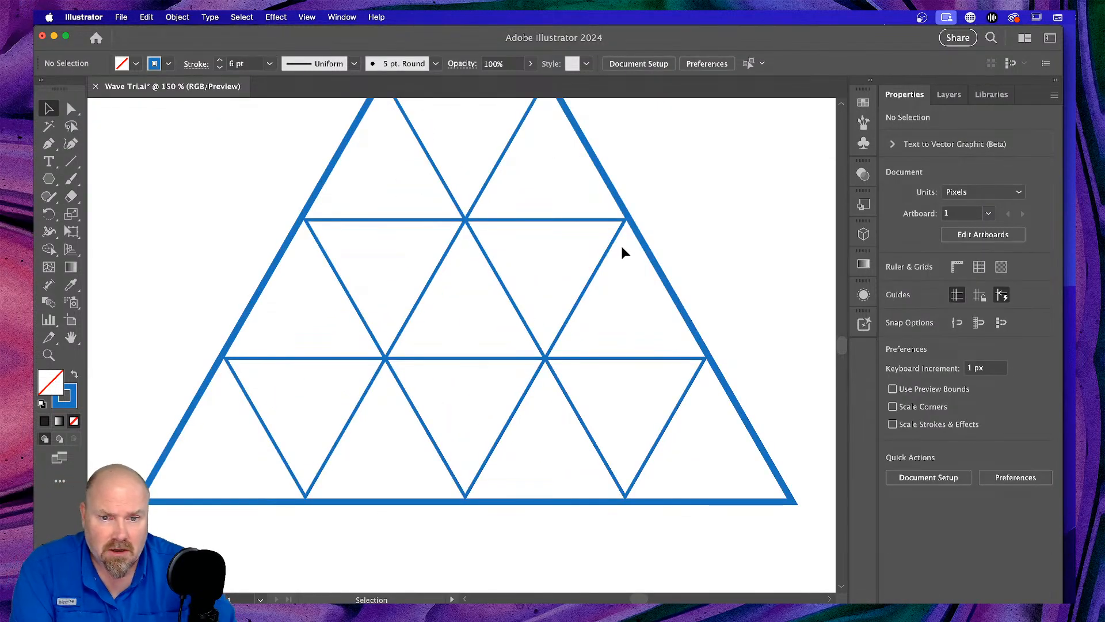
scroll(621, 258, "up", 3)
scroll(622, 258, "up", 2)
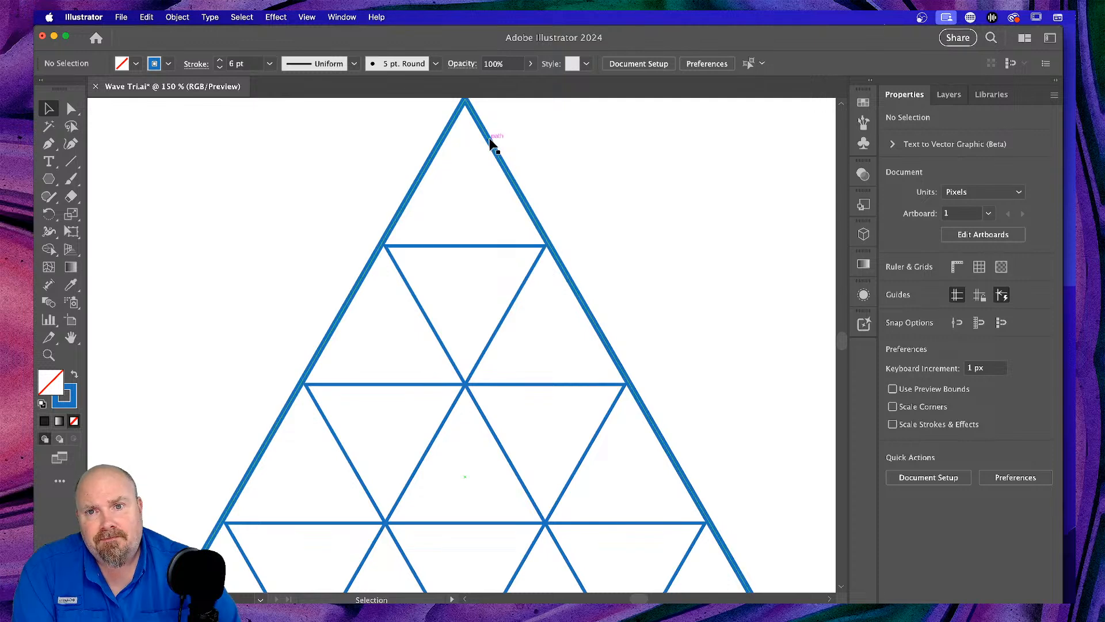
left_click(489, 143)
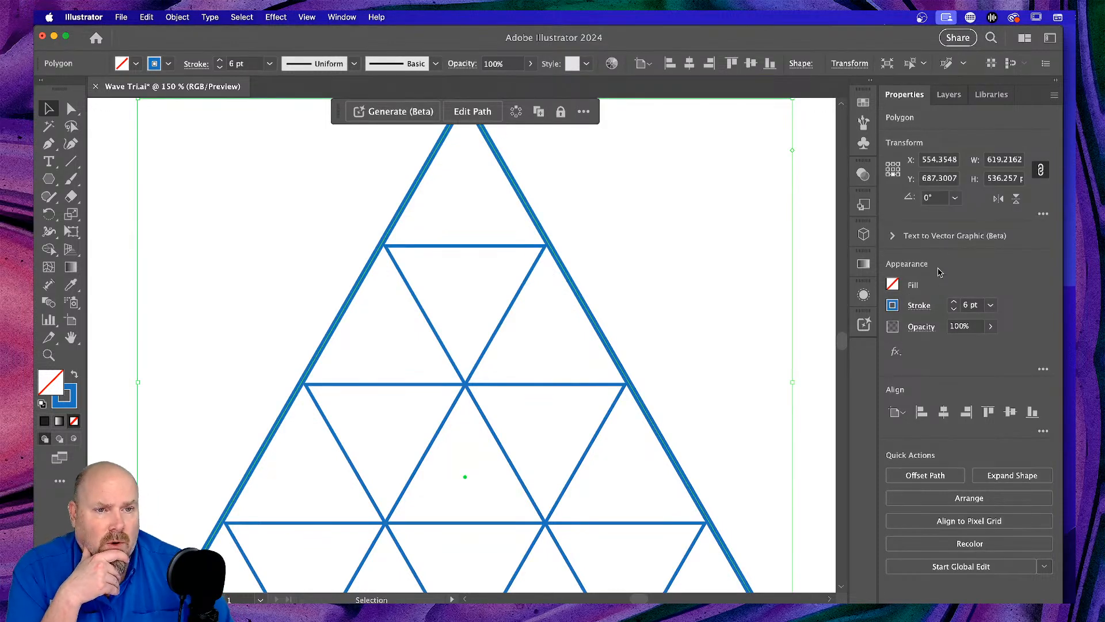
left_click(920, 306)
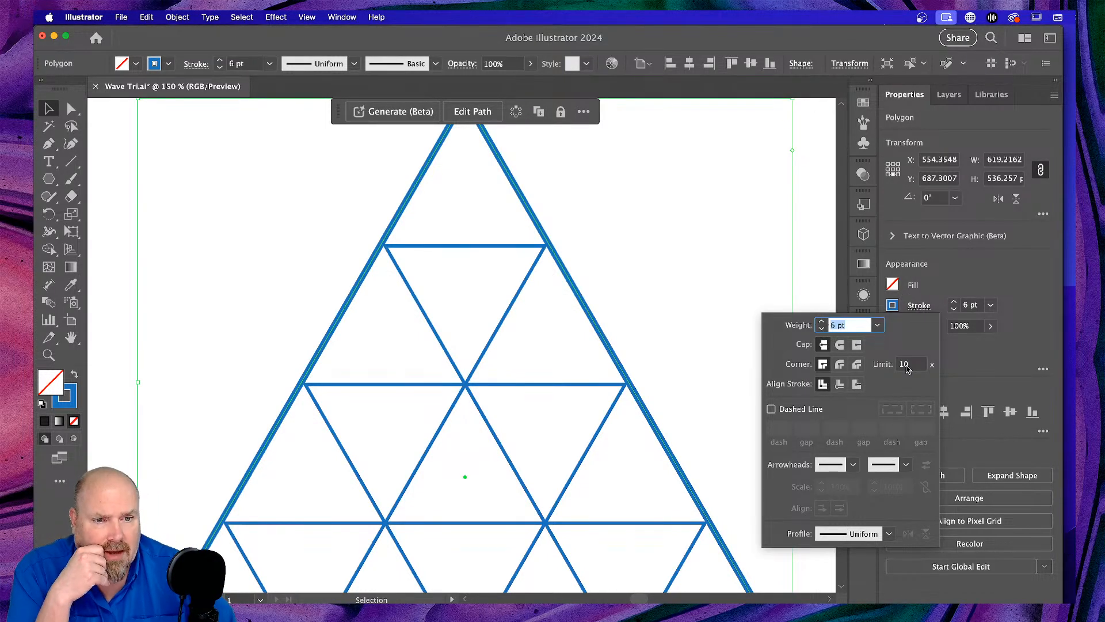
left_click(857, 383)
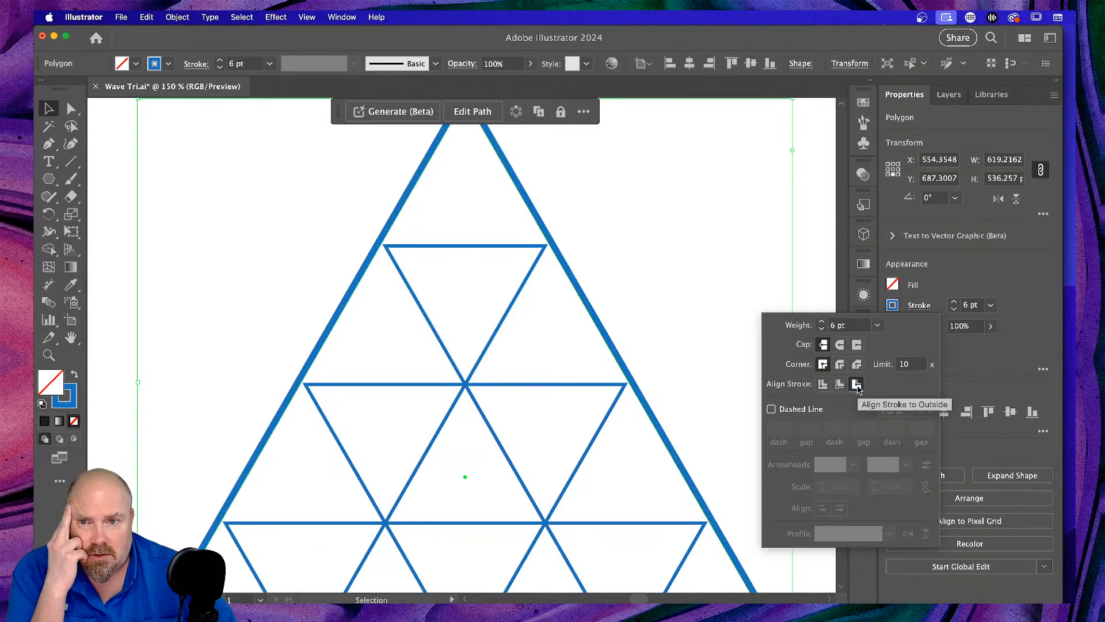
left_click(822, 384)
left_click(651, 200)
left_click(635, 223)
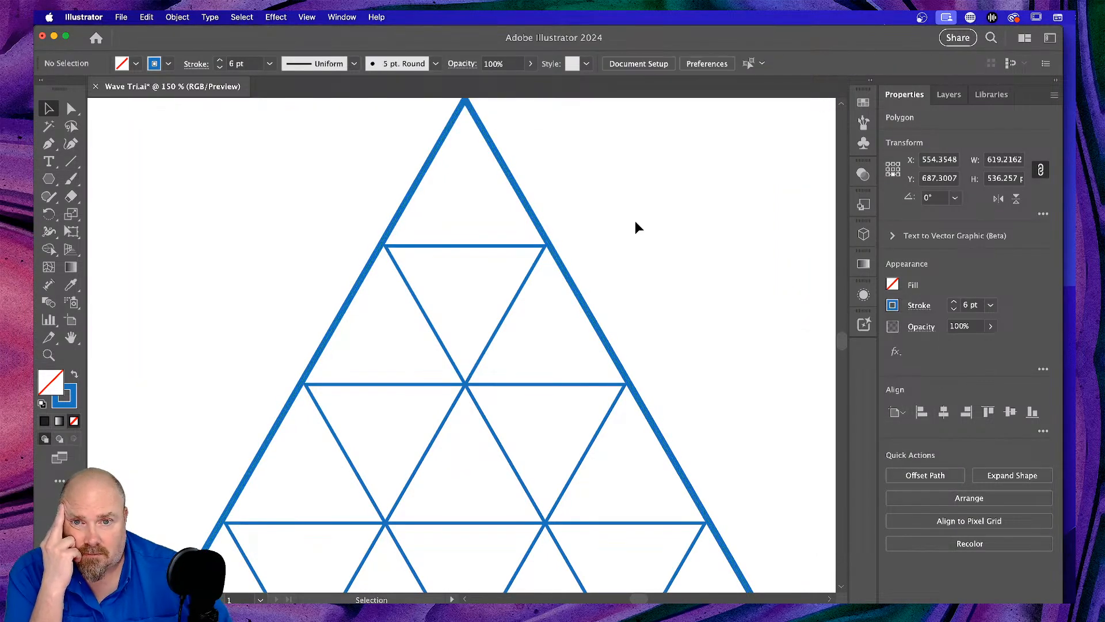
Scale the inner triangle group down to about 448.69 px wide and nudge it 2 px right and 1 px up inside the outline.
left_click(492, 248)
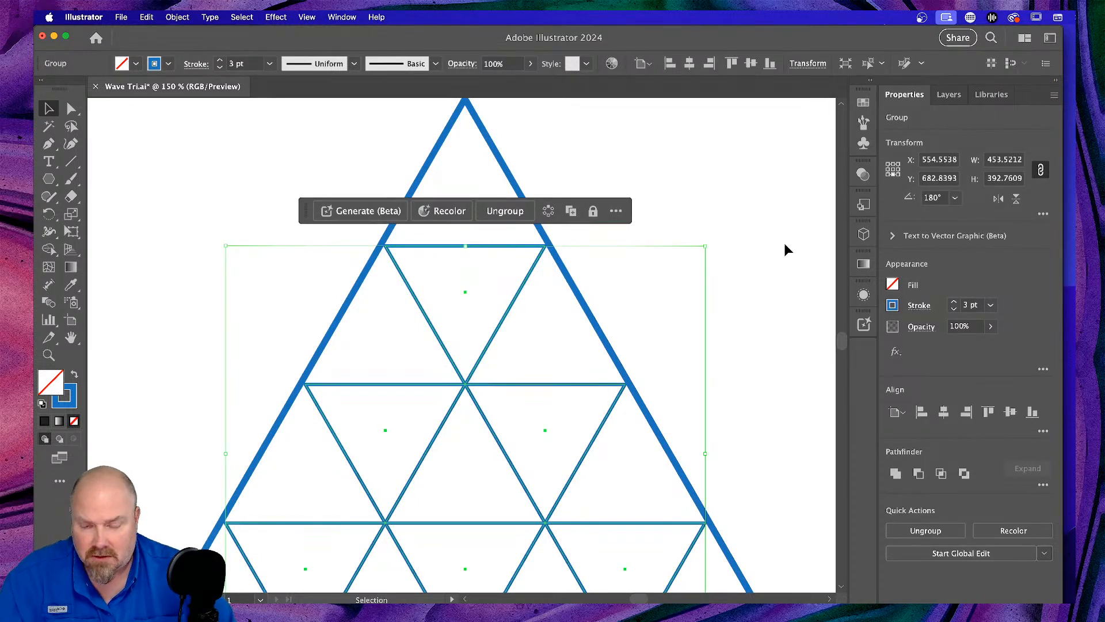
left_click_drag(705, 246, 700, 250)
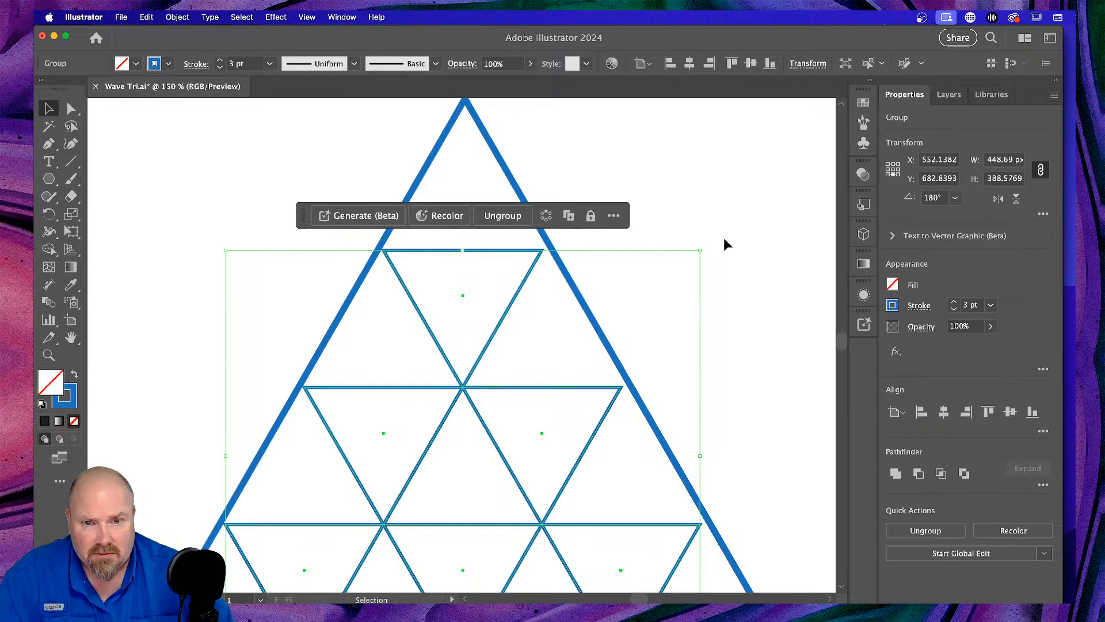
scroll(724, 244, "down", 5)
key("Right")
key("Right")
key("Right")
key("Right")
key("Left")
key("Left")
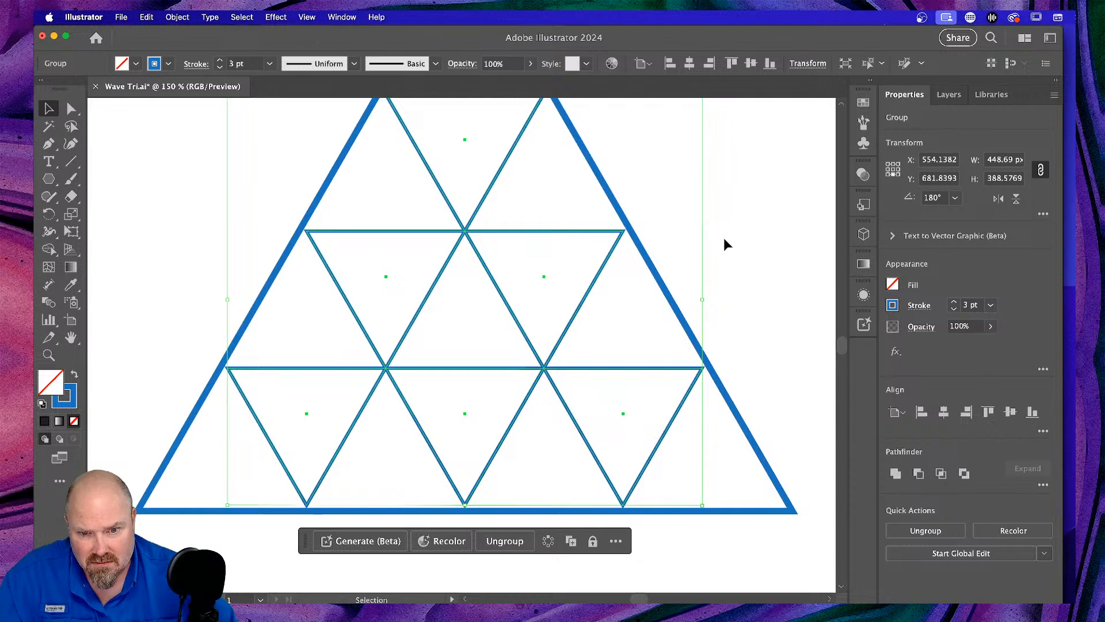
key("Up")
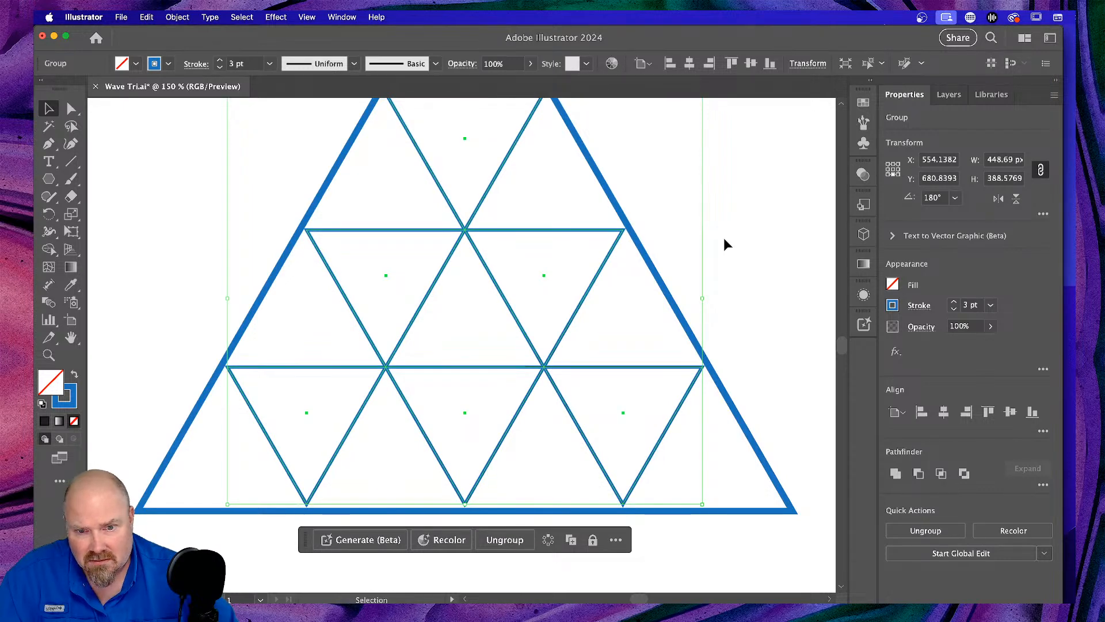
key("Down")
scroll(724, 237, "up", 5)
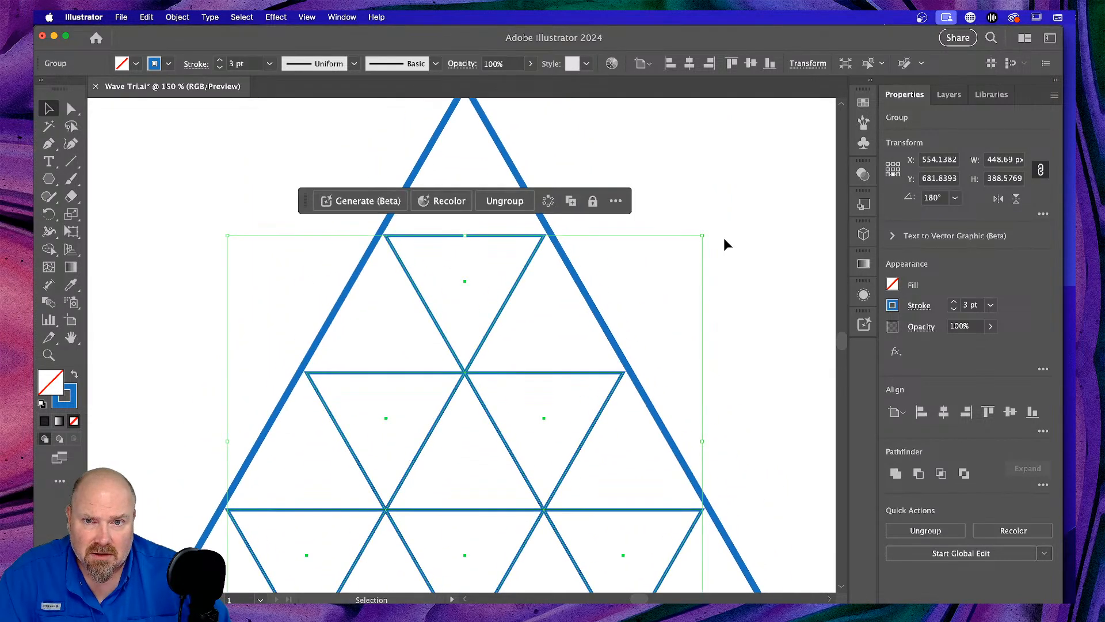
Enlarge the inner triangle group to about 451.14 px wide, bringing its lower tips closer to the outline's base.
left_click_drag(703, 236, 706, 234)
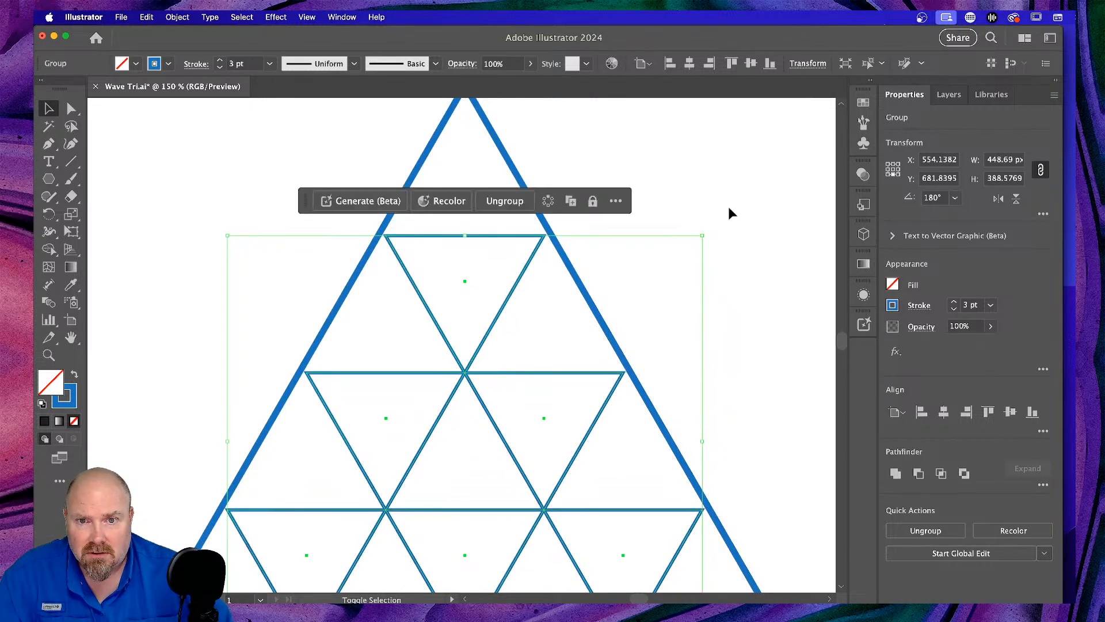
left_click(810, 122)
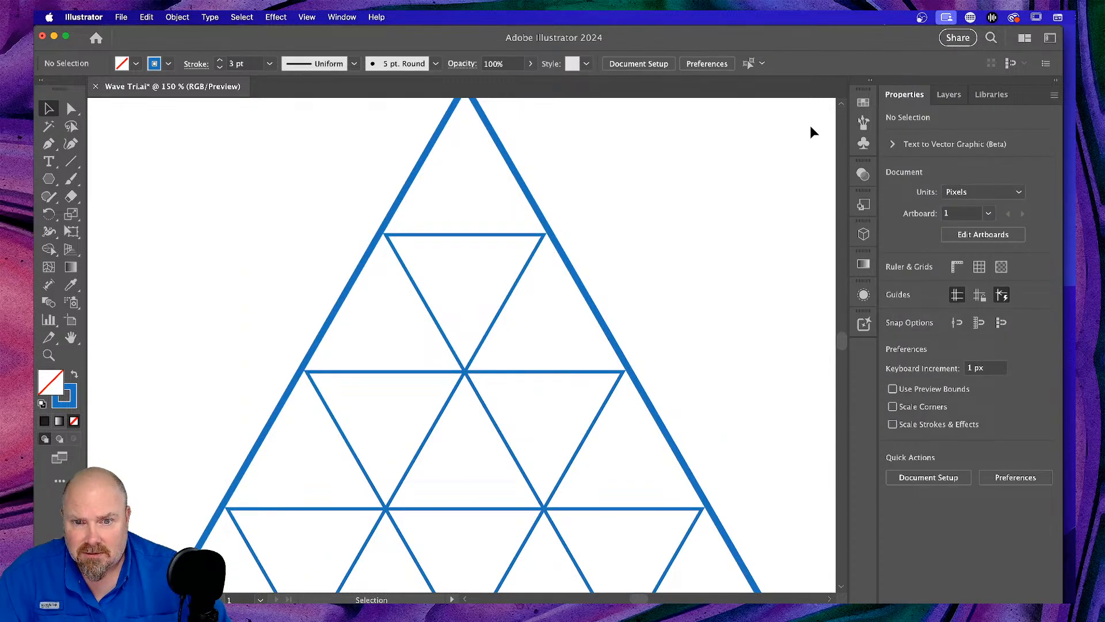
scroll(811, 132, "down", 3)
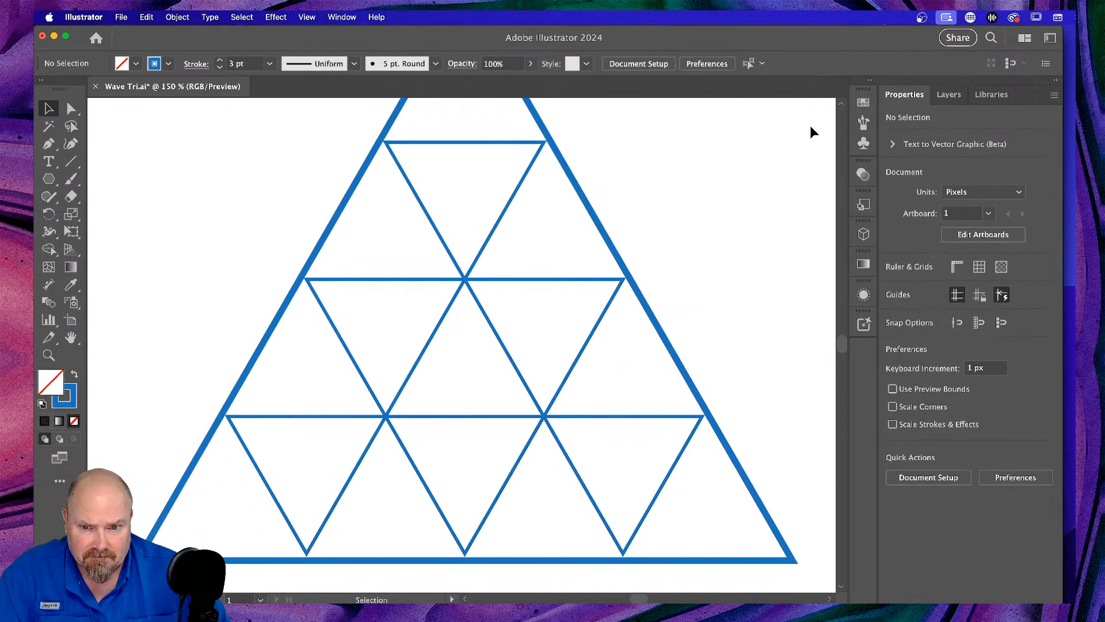
scroll(810, 128, "down", 3)
left_click(531, 323)
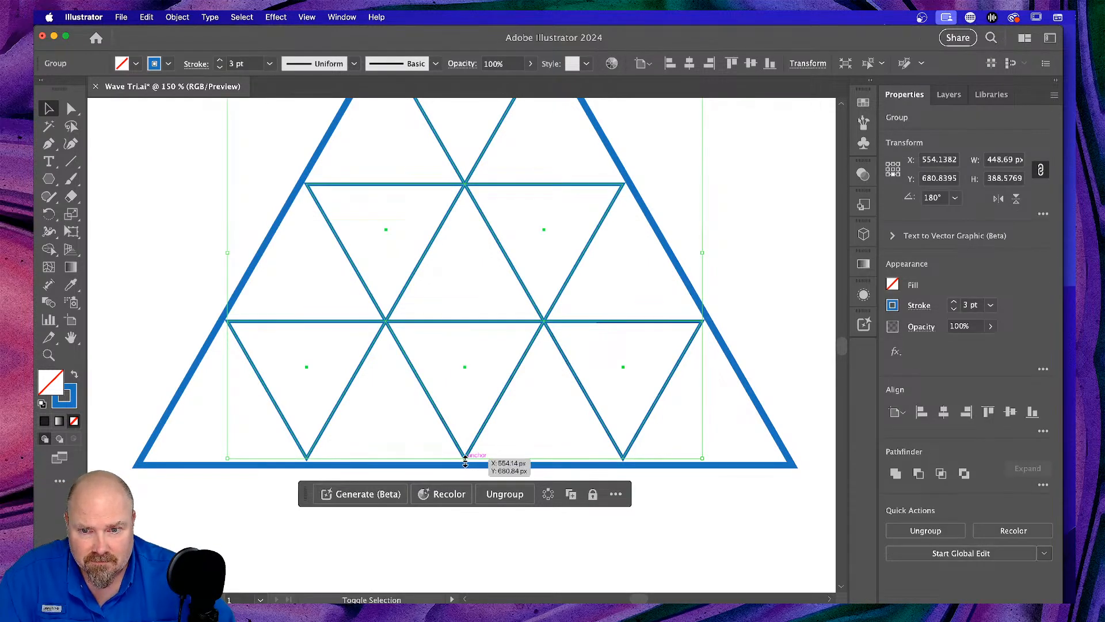
left_click_drag(703, 458, 707, 464)
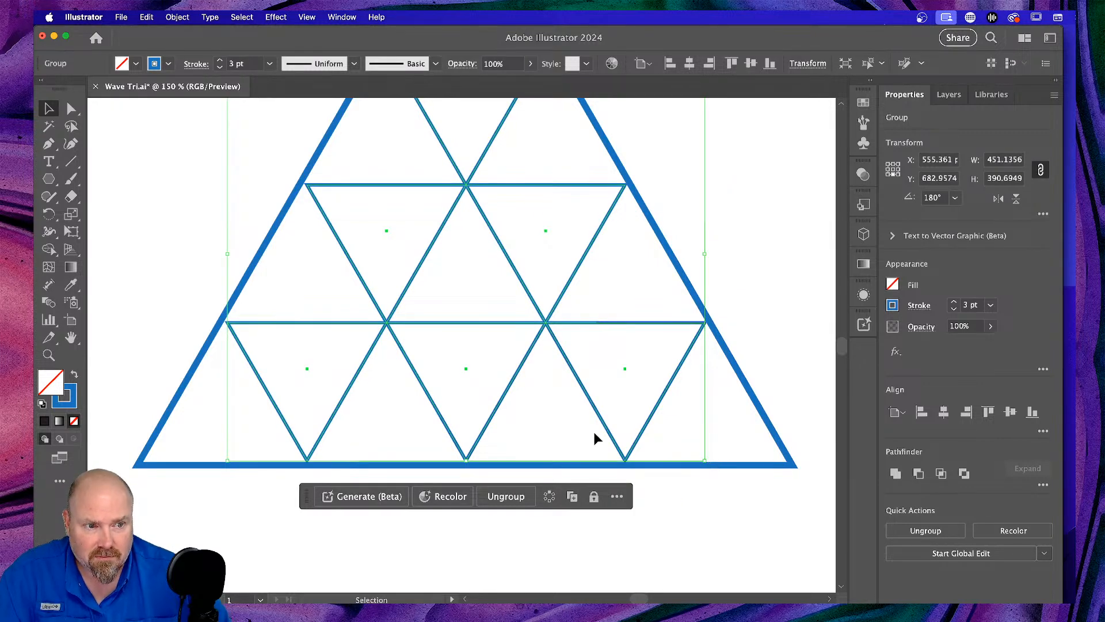
Try to align the inner triangle group to the horizontal center and undo the move.
scroll(594, 433, "up", 3)
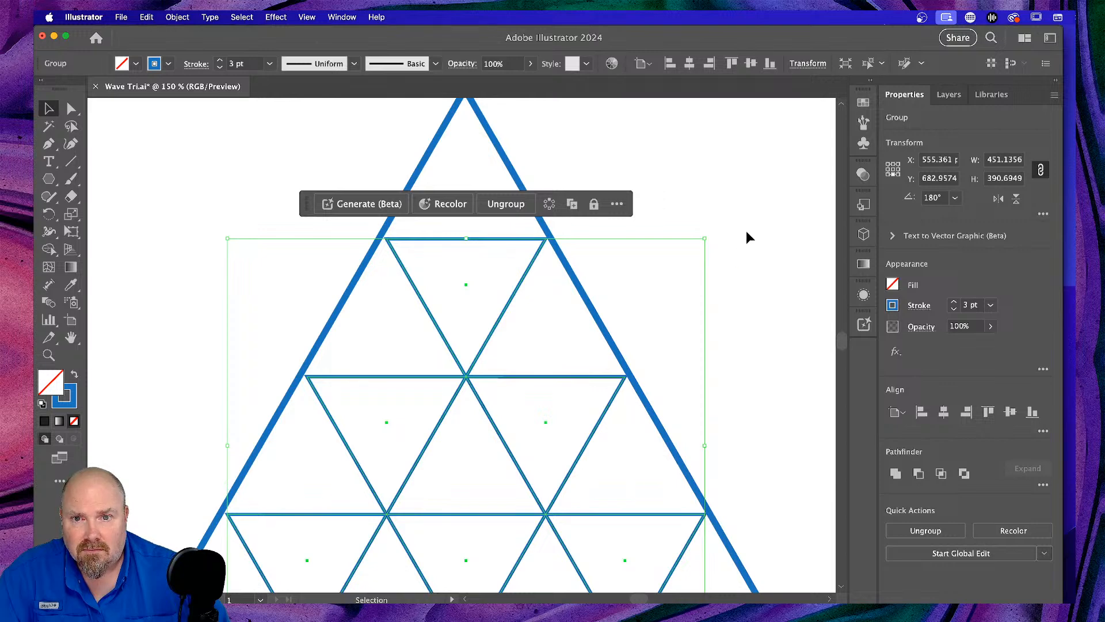
left_click(486, 128, "shift")
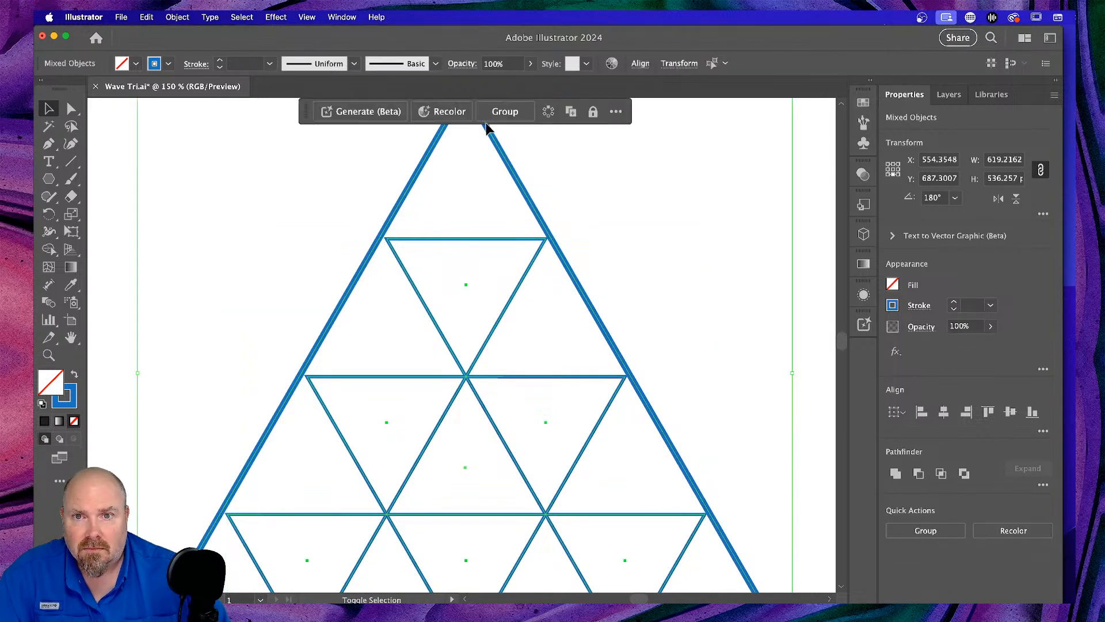
left_click(489, 135, "shift")
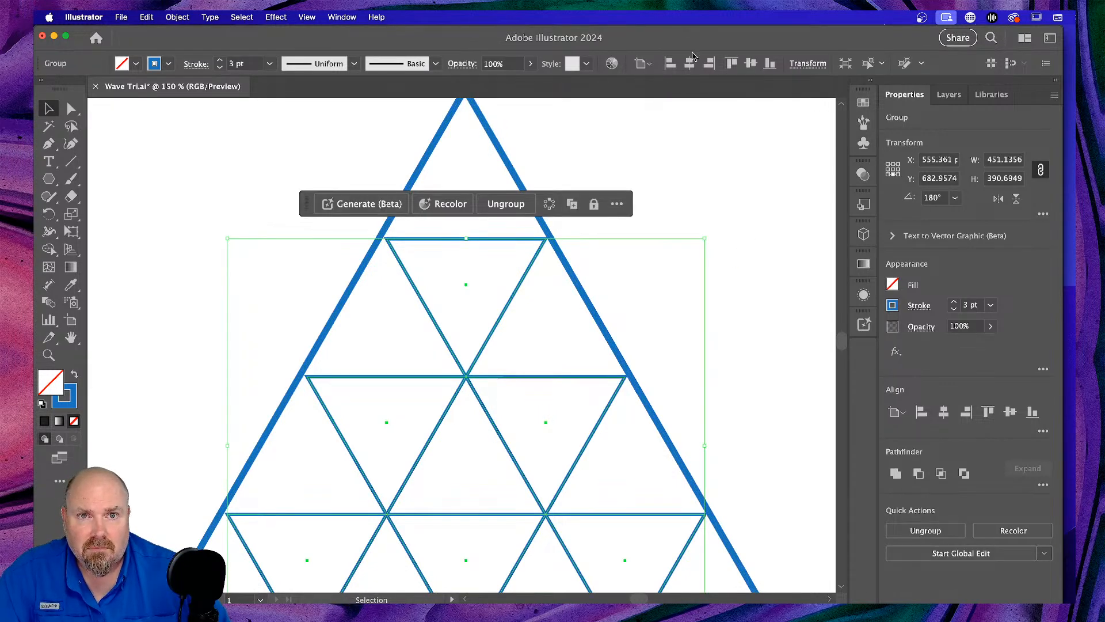
left_click(693, 67)
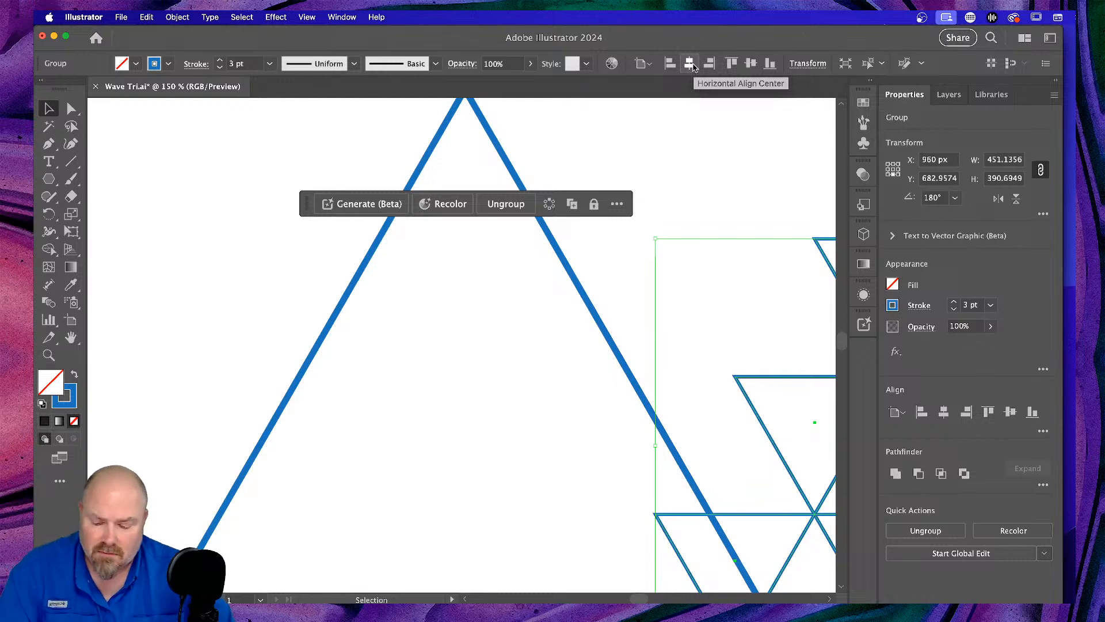
key("super+z")
Select the inner group together with the outer triangle and align them to each other's horizontal center.
key("super+0")
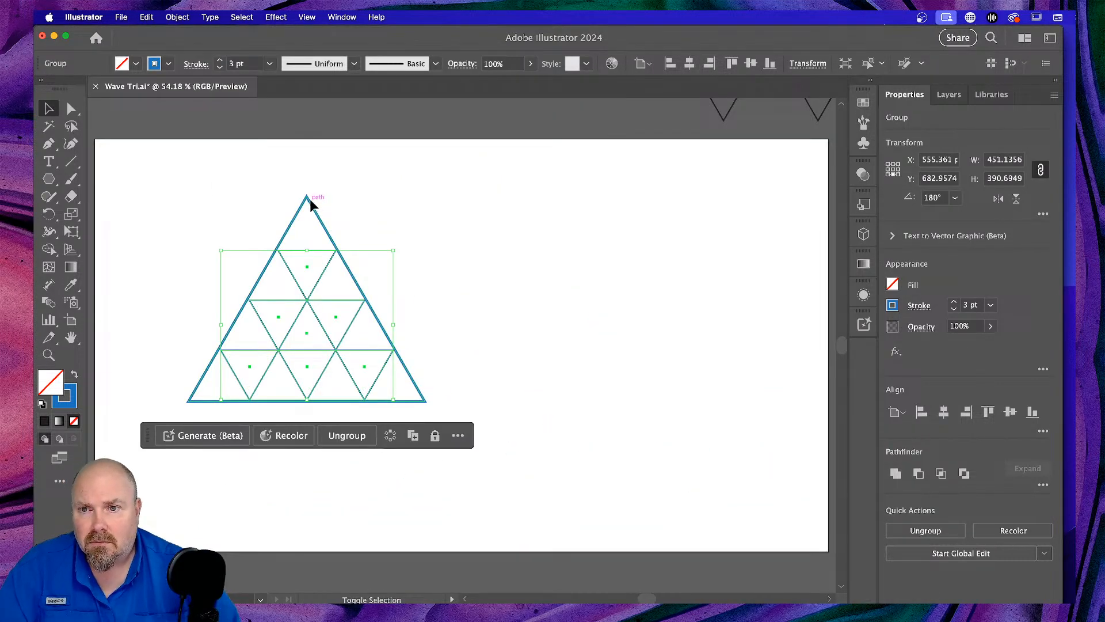
left_click(309, 206, "shift")
key("super+g")
left_click(311, 206, "shift")
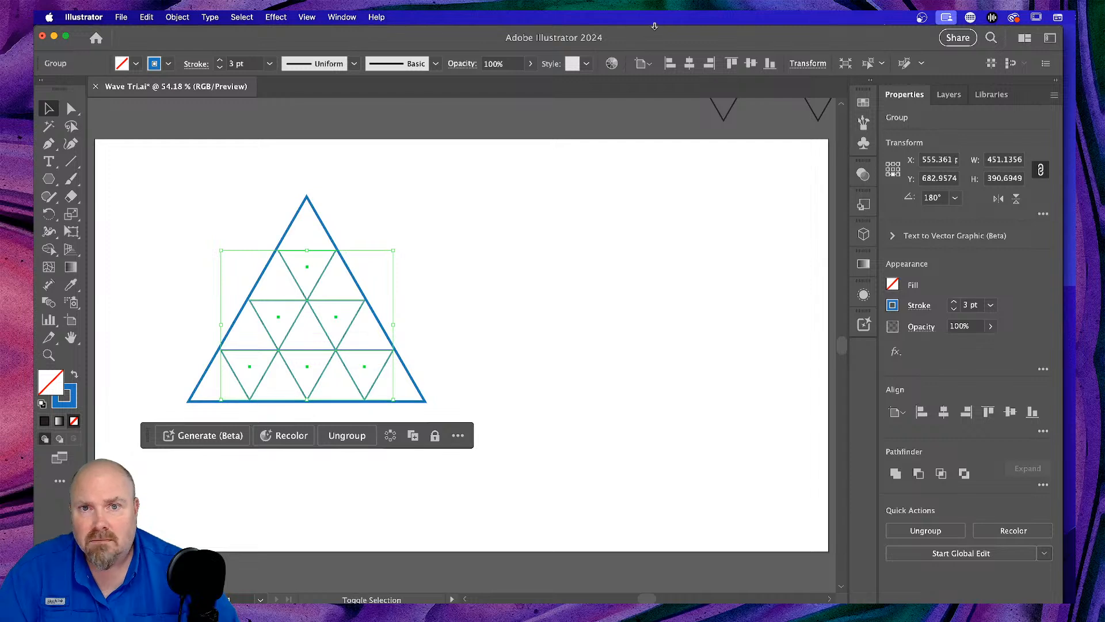
left_click(314, 207, "shift")
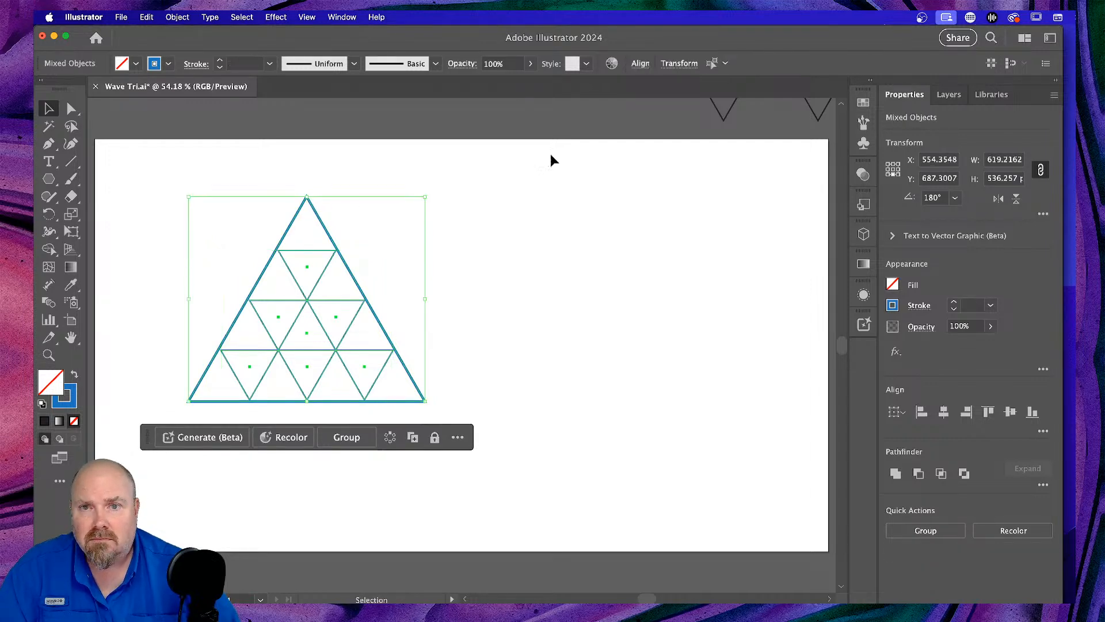
left_click(943, 413)
left_click(549, 303)
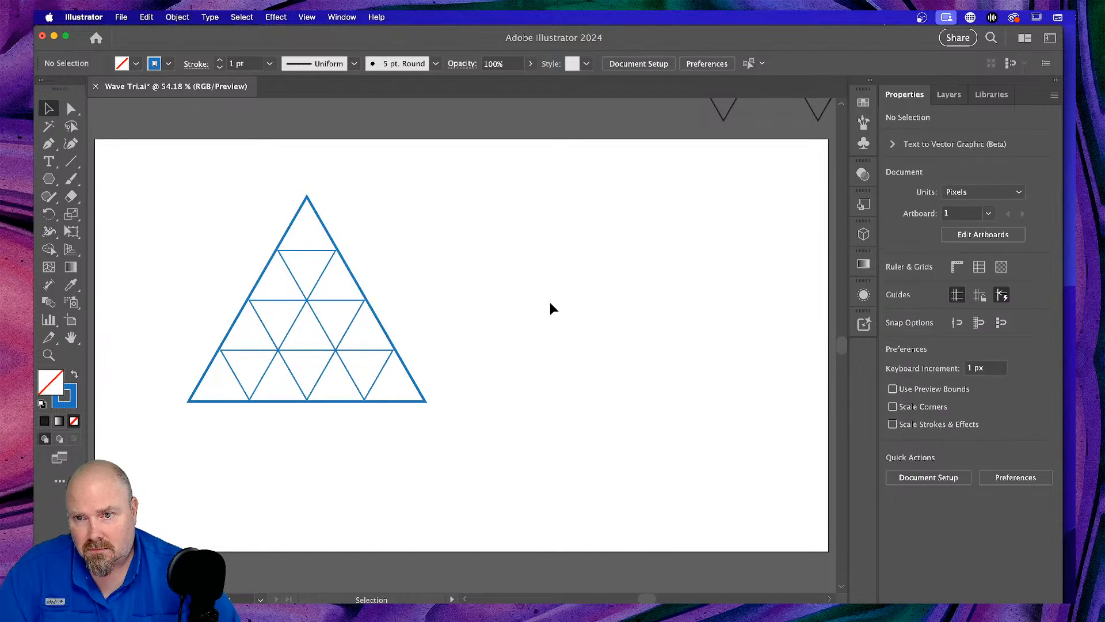
Examine the gaps between the inner triangles' corners and the thick outline from base to apex.
scroll(551, 301, "left", 5)
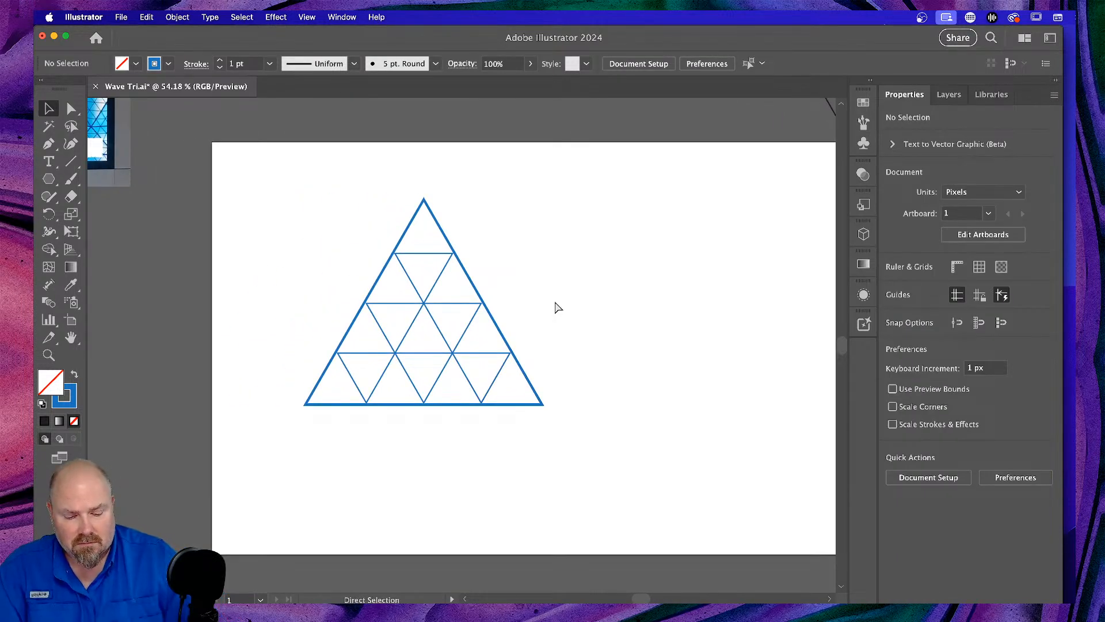
key("super+minus")
key("super+minus")
key("super+minus")
key("super+plus")
key("super+plus")
key("super+plus")
key("super+plus")
key("super+plus")
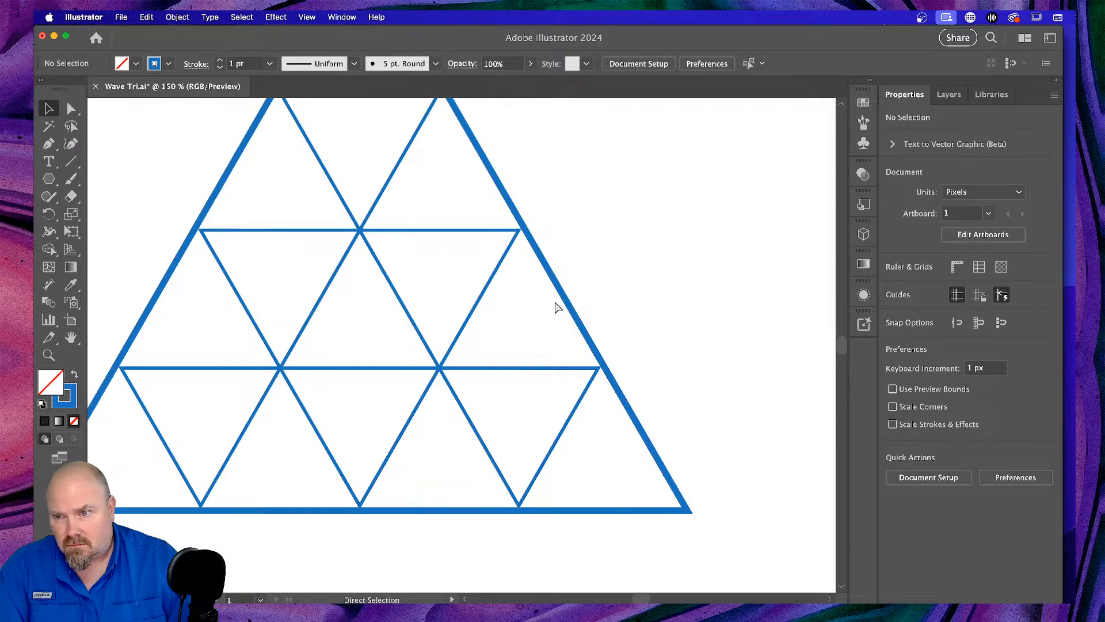
scroll(554, 296, "up", 3)
scroll(556, 293, "left", 5)
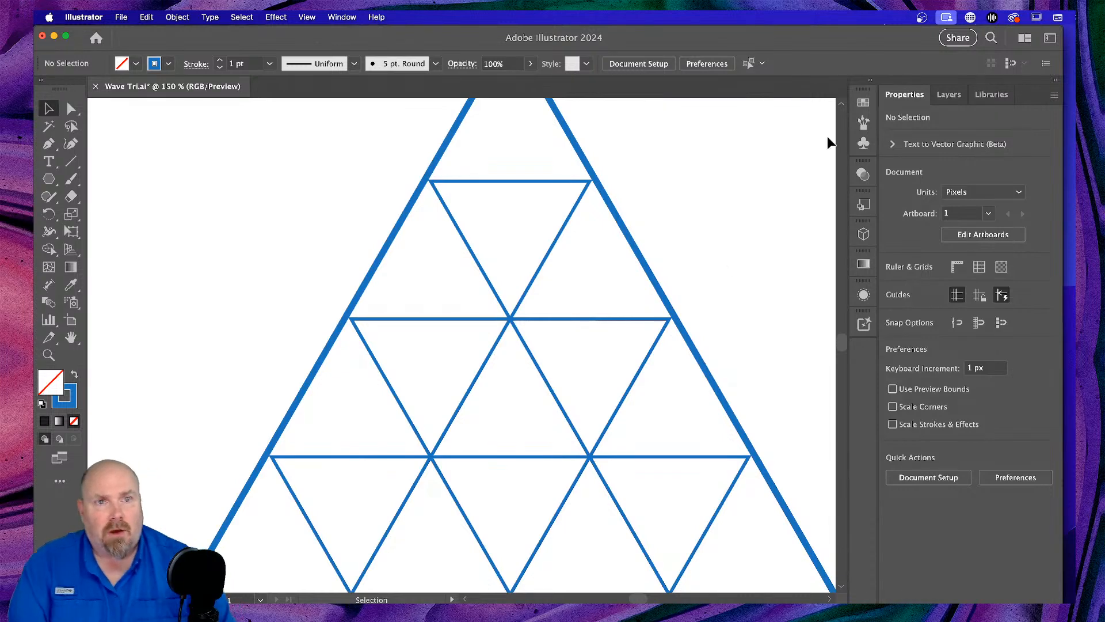
Duplicate the complete triangle design from the artboard and place the copy on the empty canvas above the artboard.
key("super+0")
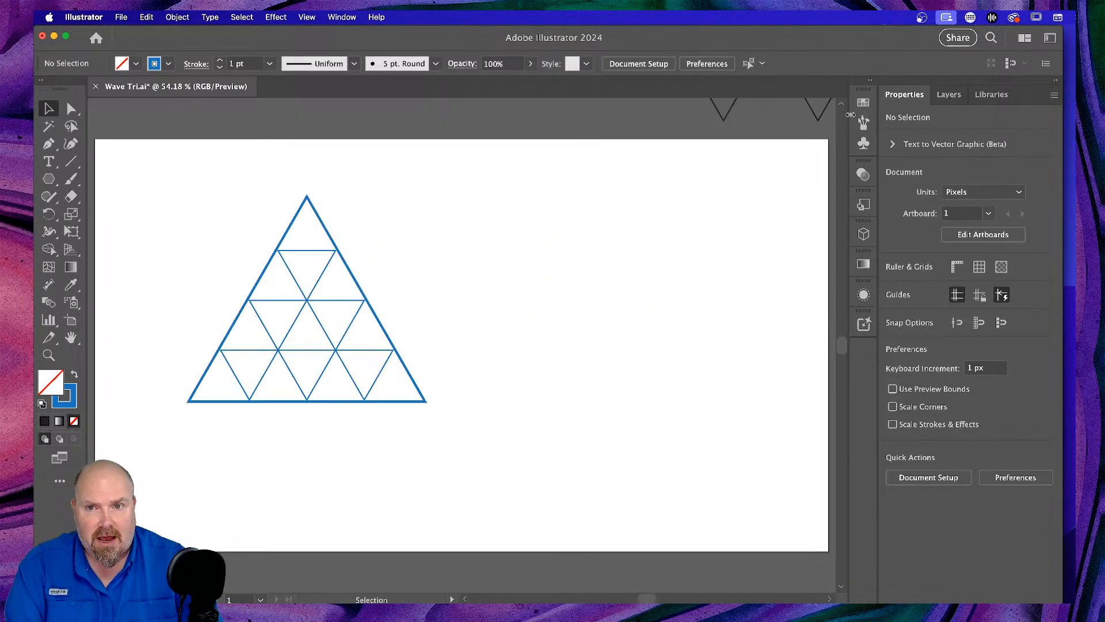
scroll(512, 200, "left", 2)
scroll(512, 201, "up", 1)
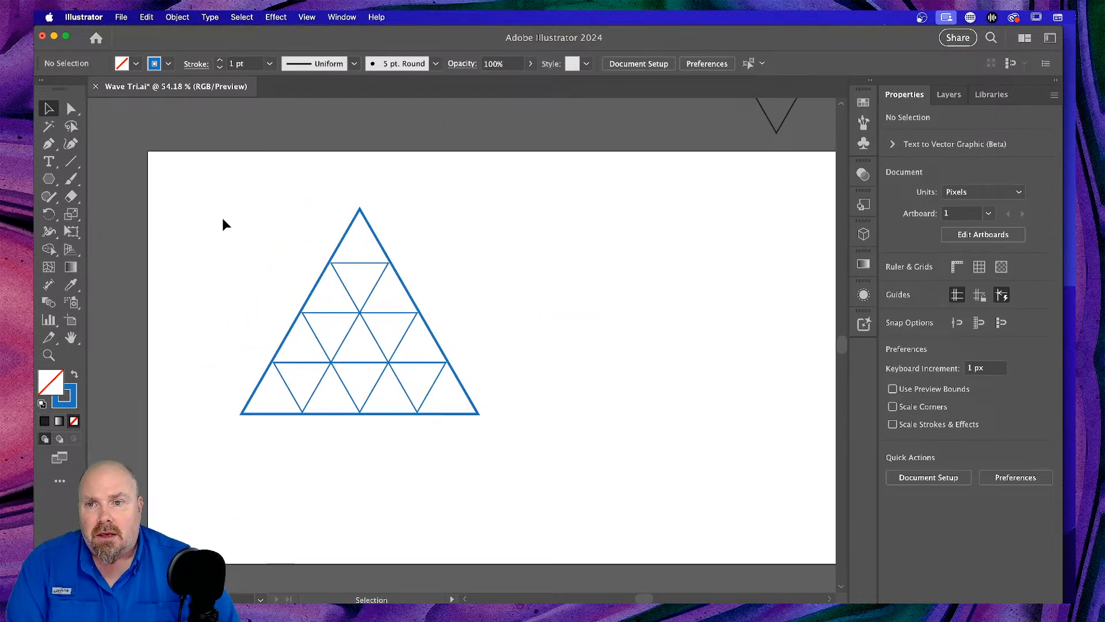
left_click_drag(210, 207, 564, 466)
scroll(599, 326, "up", 3)
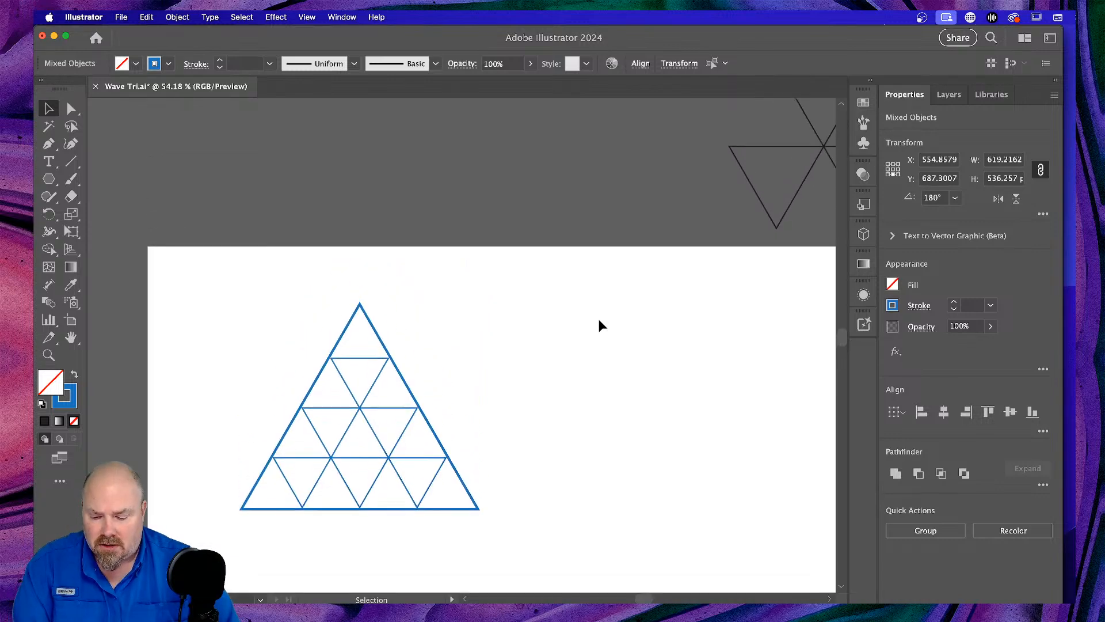
left_click_drag(388, 333, 534, 161)
scroll(682, 291, "up", 2)
scroll(681, 292, "up", 3)
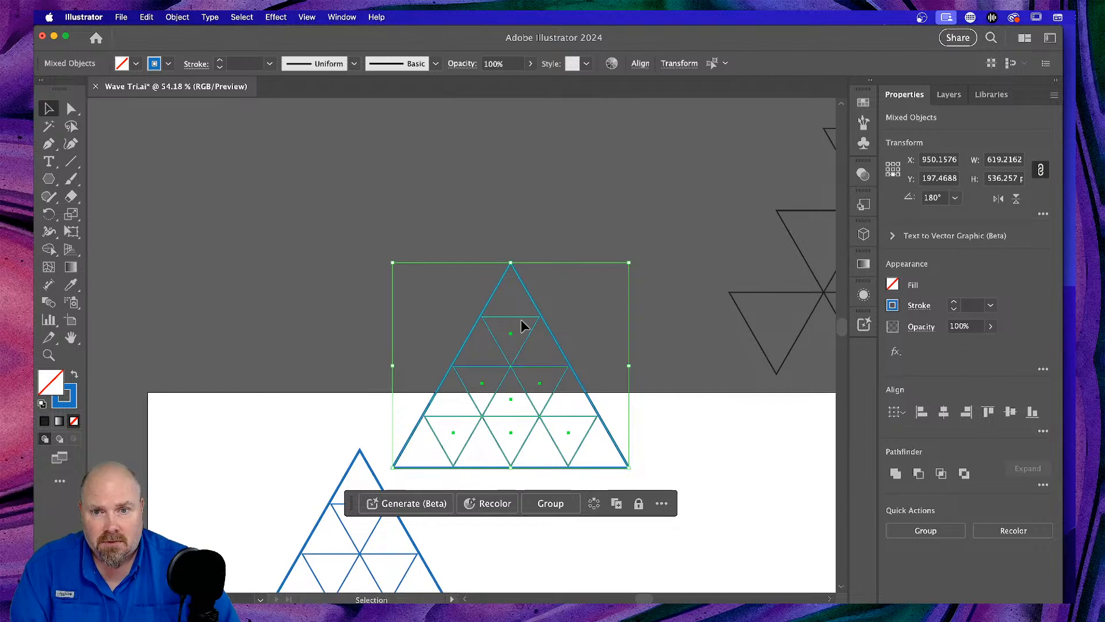
left_click_drag(541, 318, 495, 150)
left_click(663, 298)
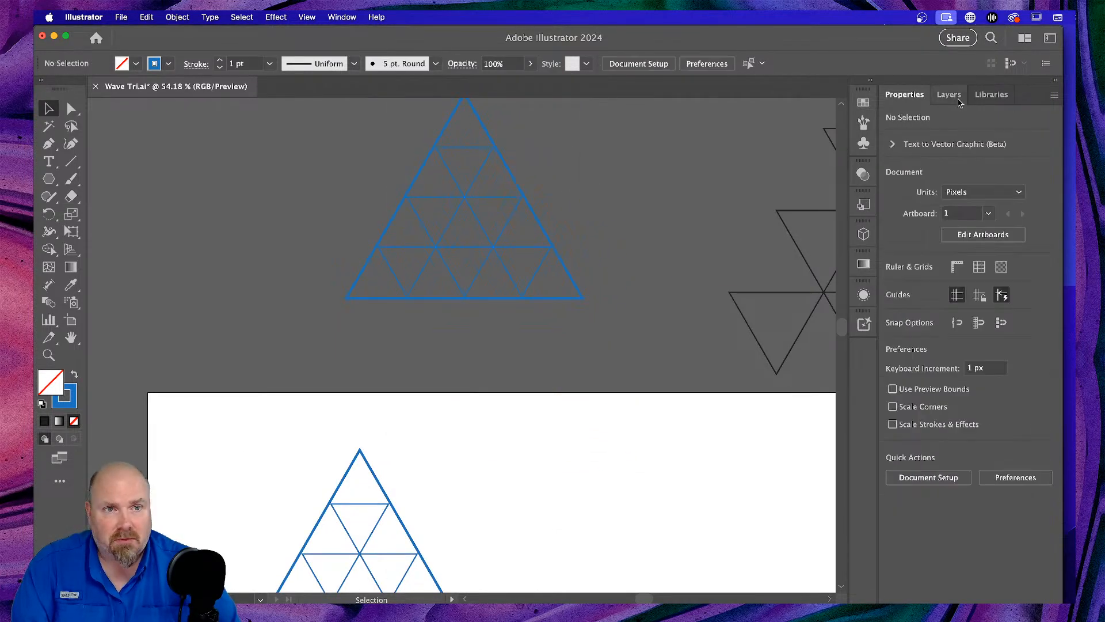
Group the thick outline and the inner triangle group of the design on the artboard into one object.
left_click(948, 95)
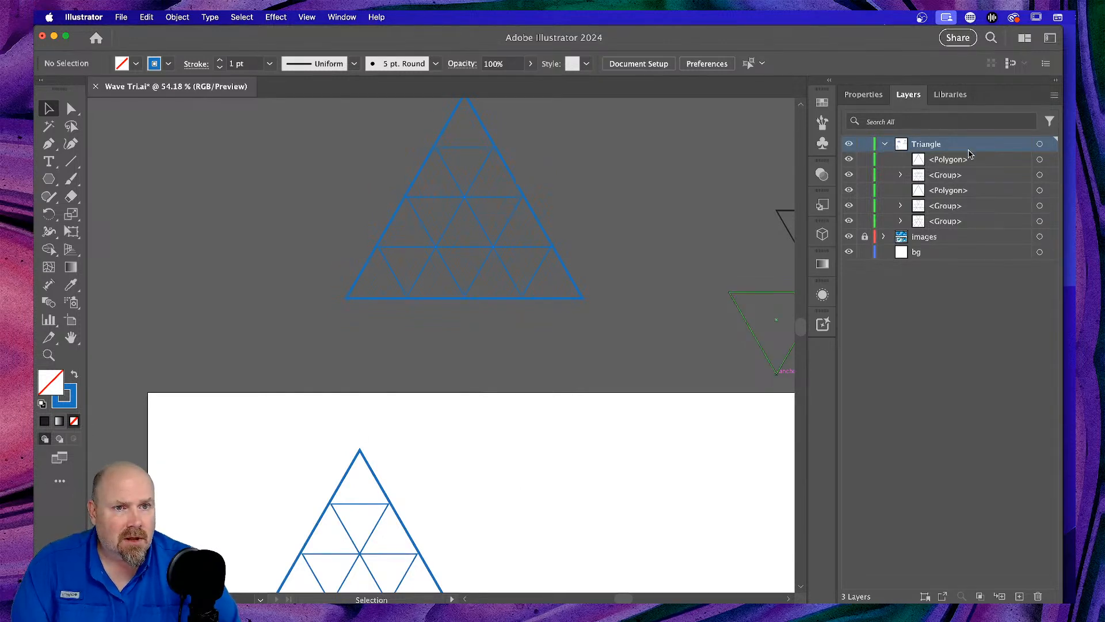
left_click_drag(421, 473, 407, 525)
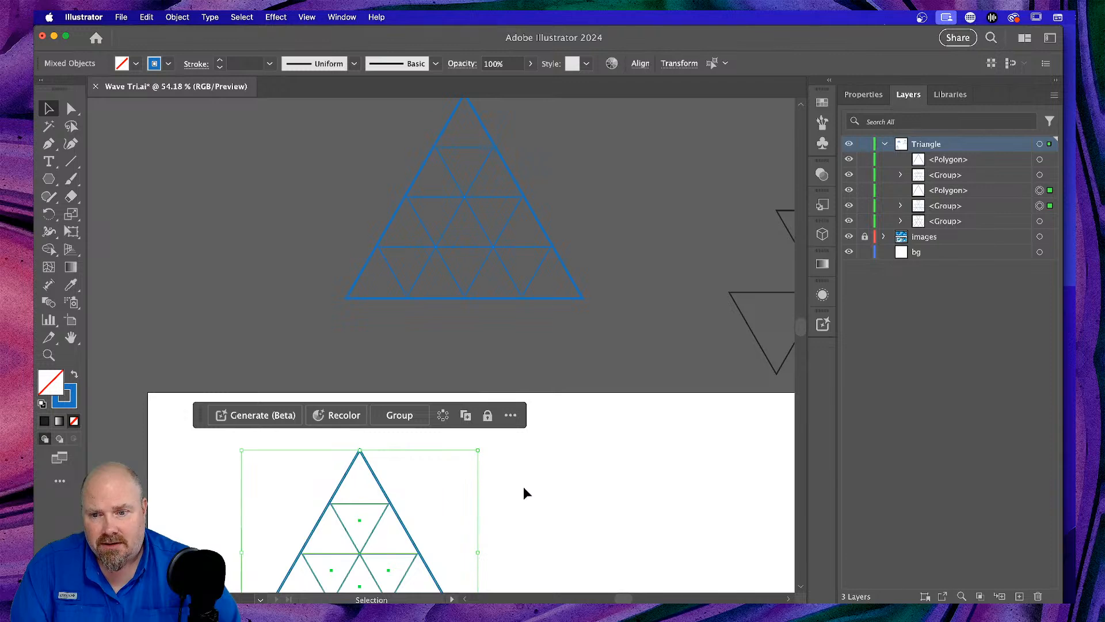
scroll(605, 462, "down", 3)
scroll(606, 462, "up", 3)
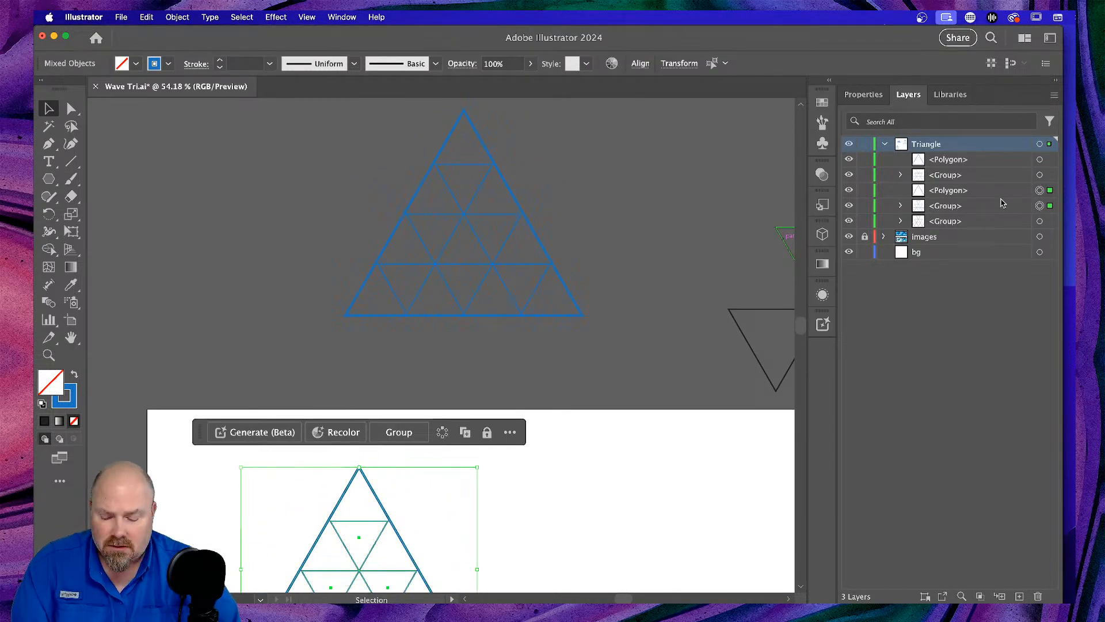
key("super+g")
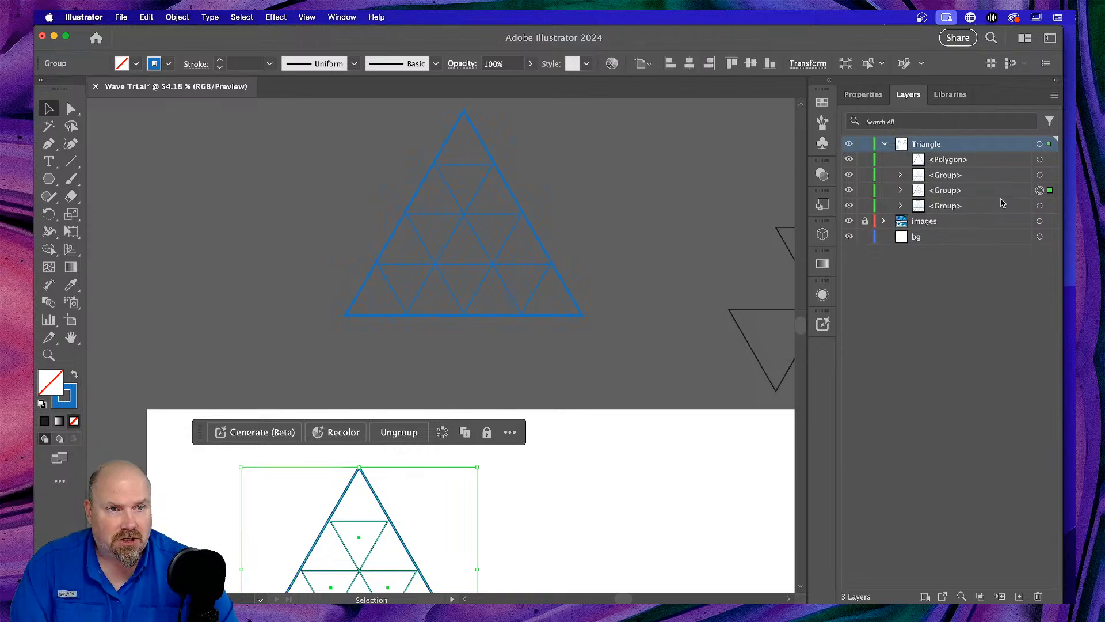
Create a new layer, move the grouped artboard triangle onto it, and collapse and lock the Triangle layer.
left_click(1019, 597)
left_click_drag(1049, 205, 1049, 144)
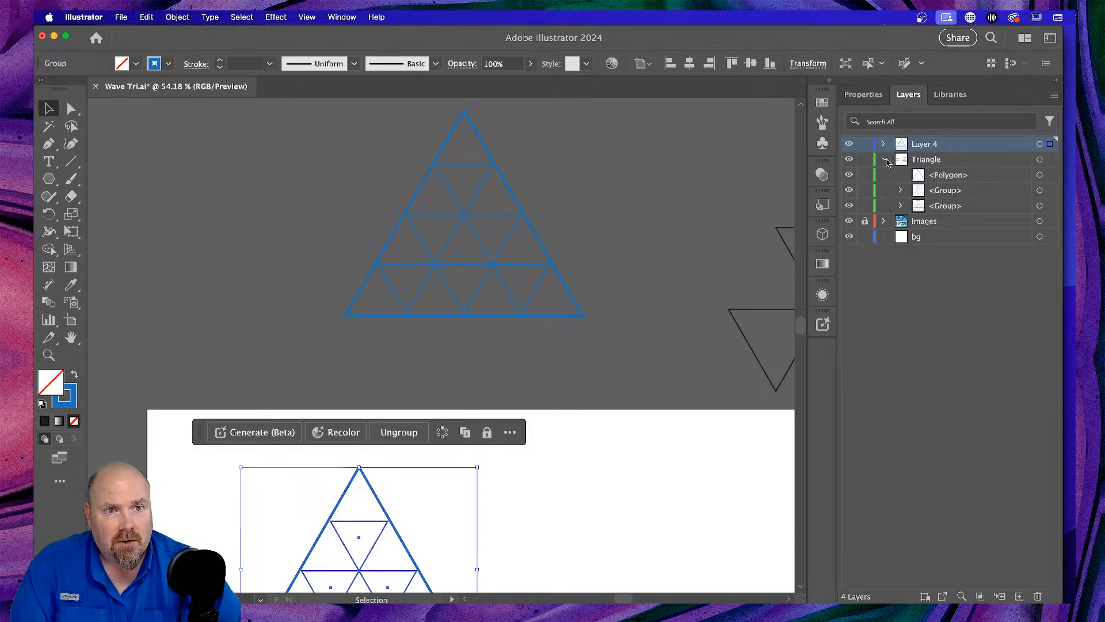
left_click(885, 161)
left_click(865, 160)
Rename the new layer holding the grouped triangle as BG and deselect the artwork.
double_click(918, 143)
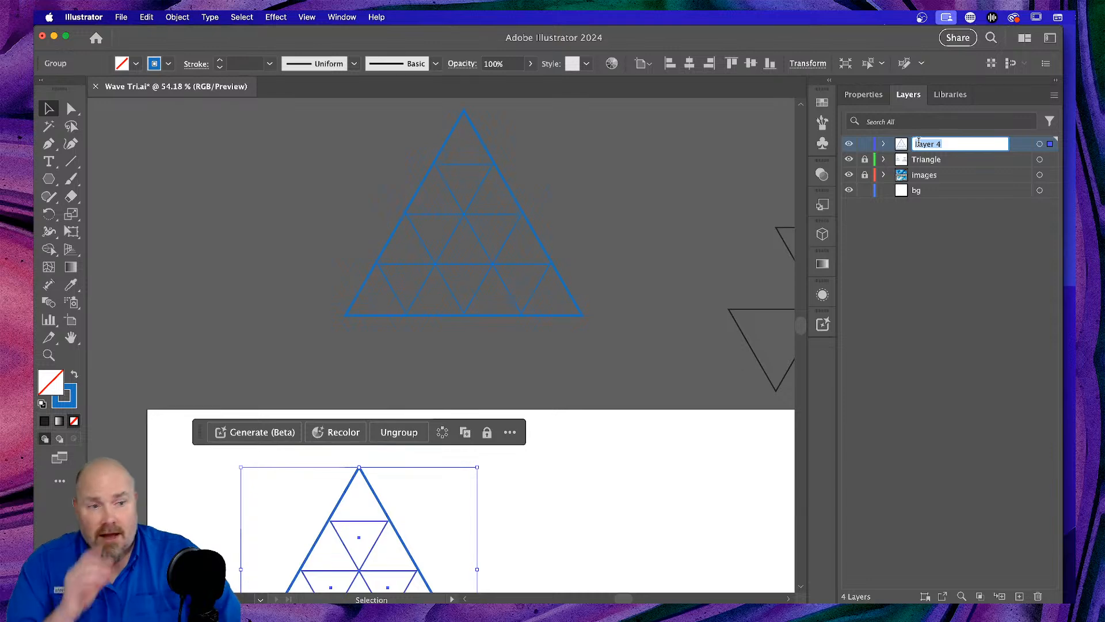
type("BC")
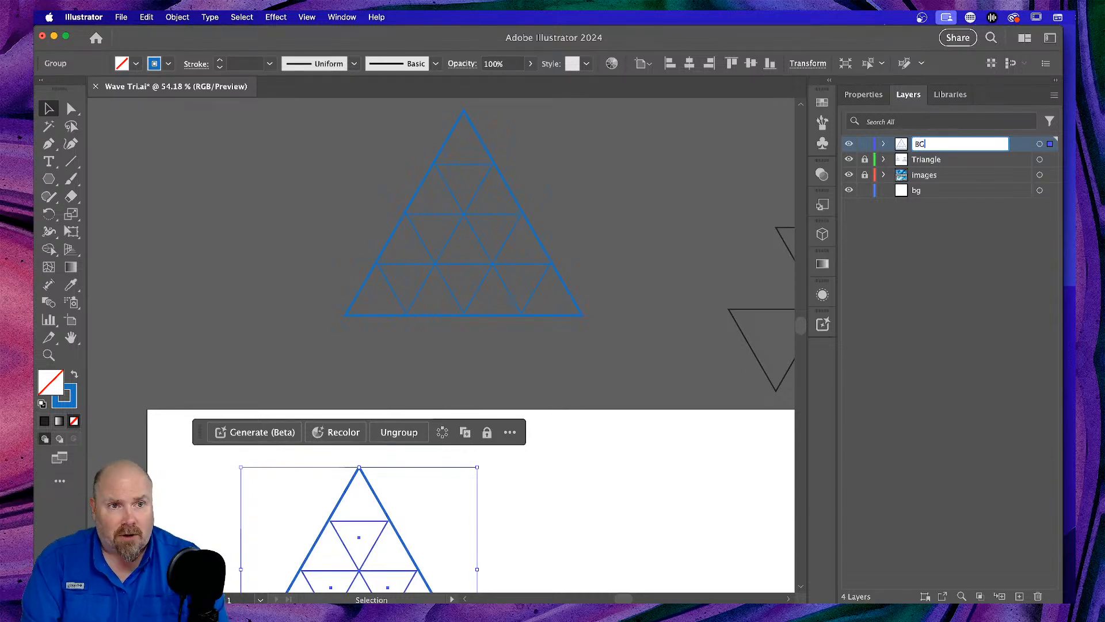
key("Return")
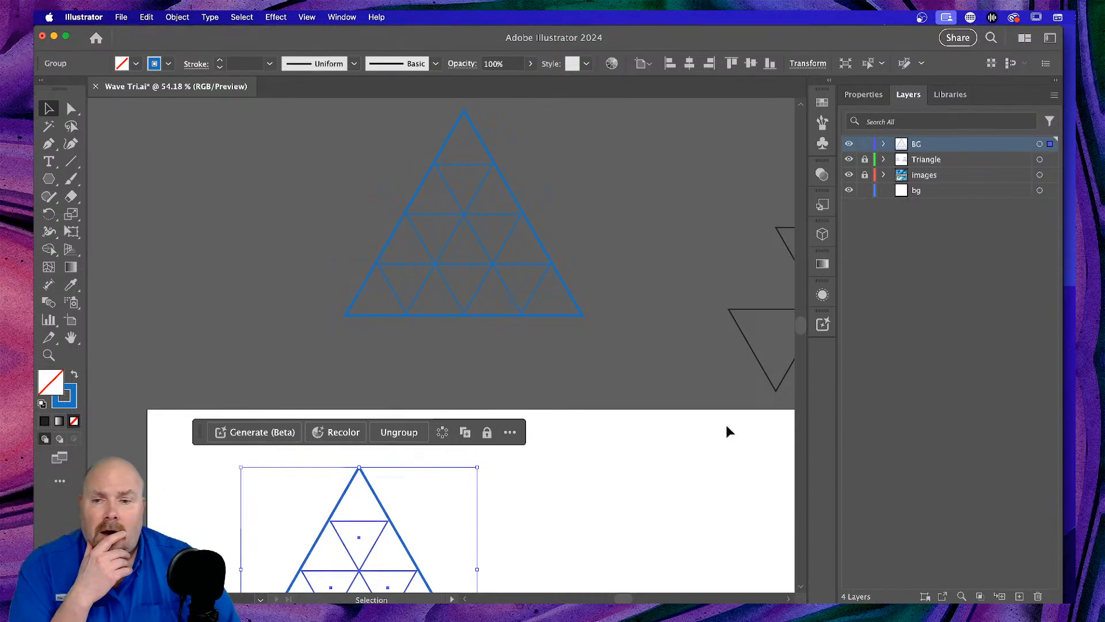
left_click(530, 459)
Examine the triangle mesh in the billboard reference photo beside the artboard, then return to the artboard.
scroll(564, 436, "down", 1)
scroll(564, 436, "left", 1)
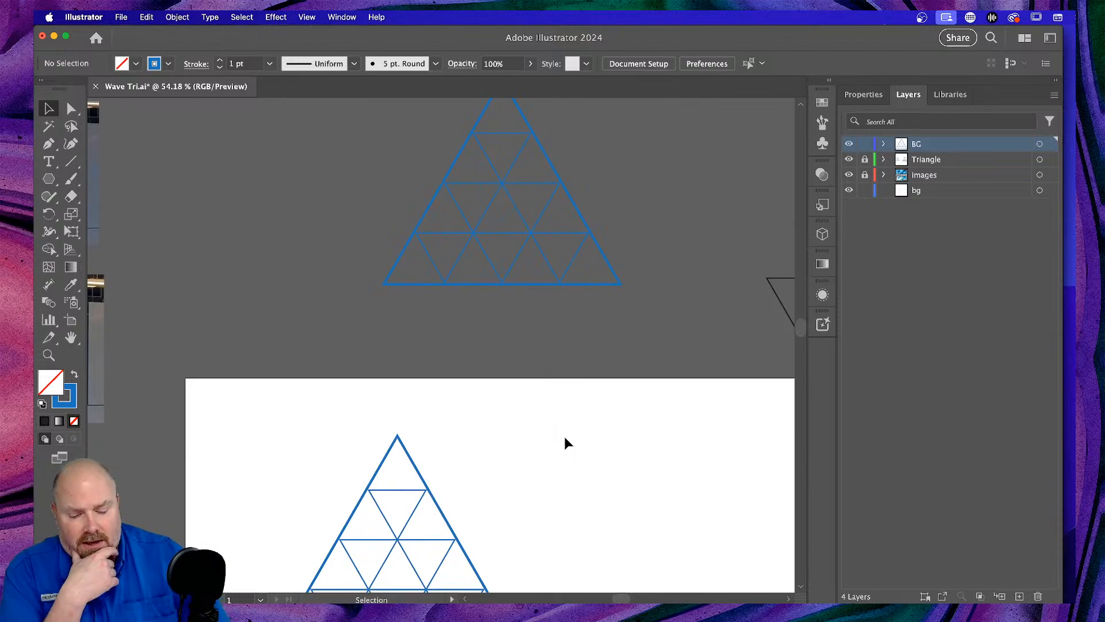
scroll(654, 415, "down", 2)
scroll(658, 415, "left", 4)
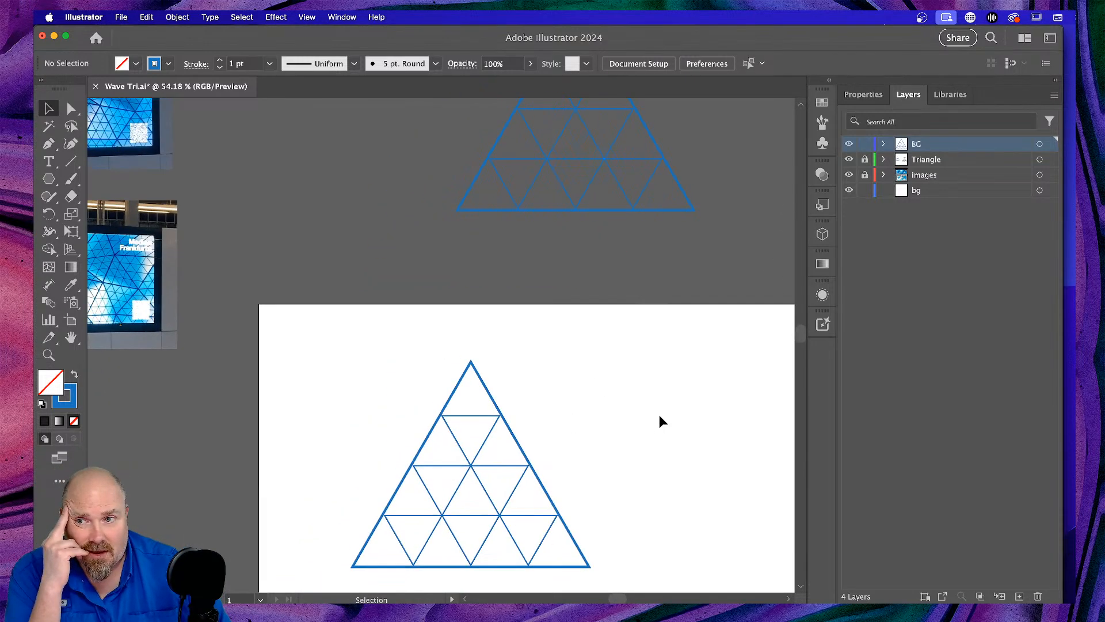
scroll(661, 413, "left", 5)
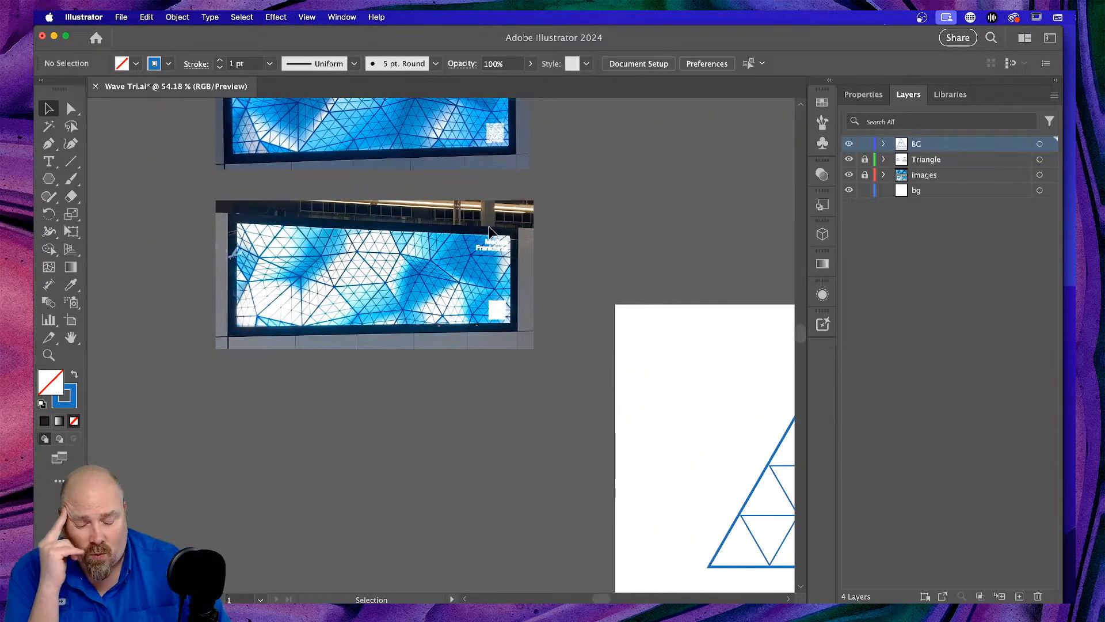
key("super+equal")
key("super+equal")
key("super+equal")
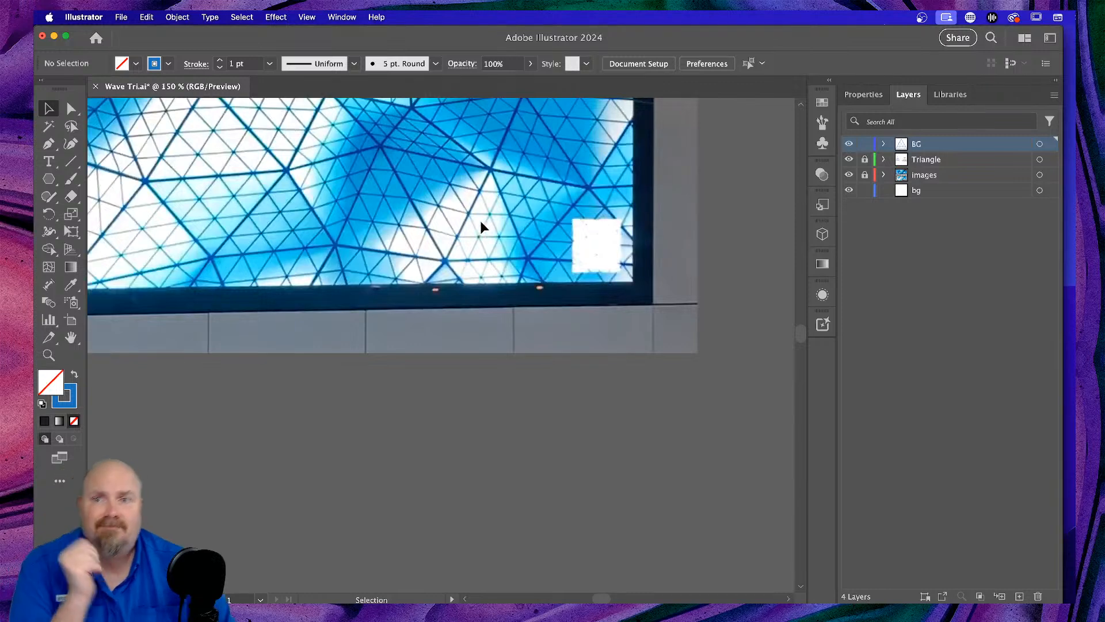
scroll(486, 219, "up", 2)
scroll(474, 221, "up", 2)
scroll(478, 217, "left", 5)
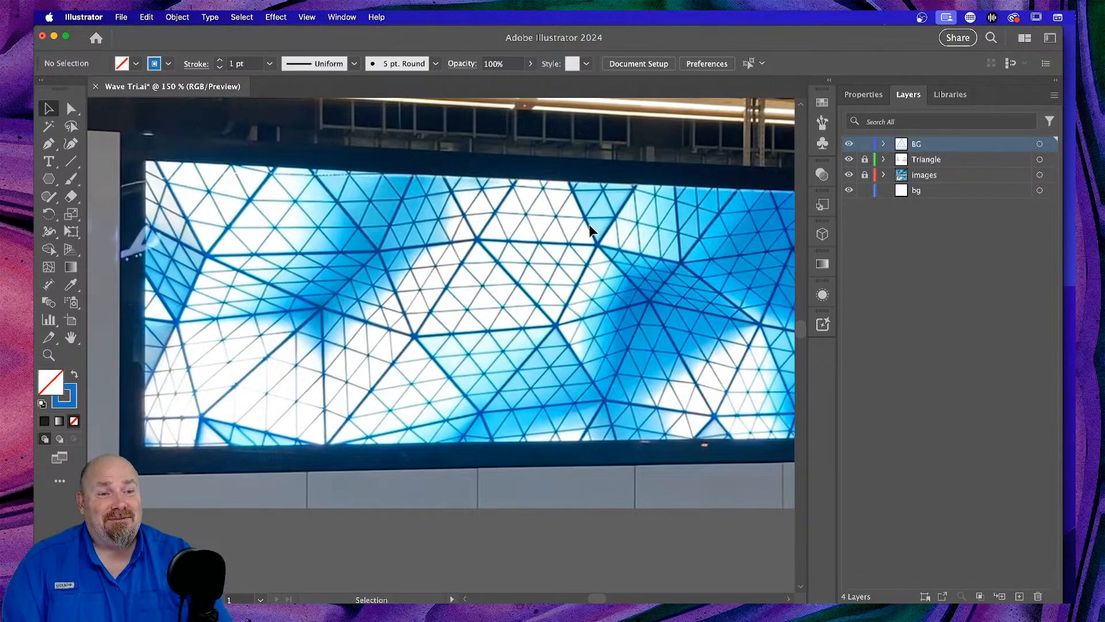
scroll(569, 287, "right", 3)
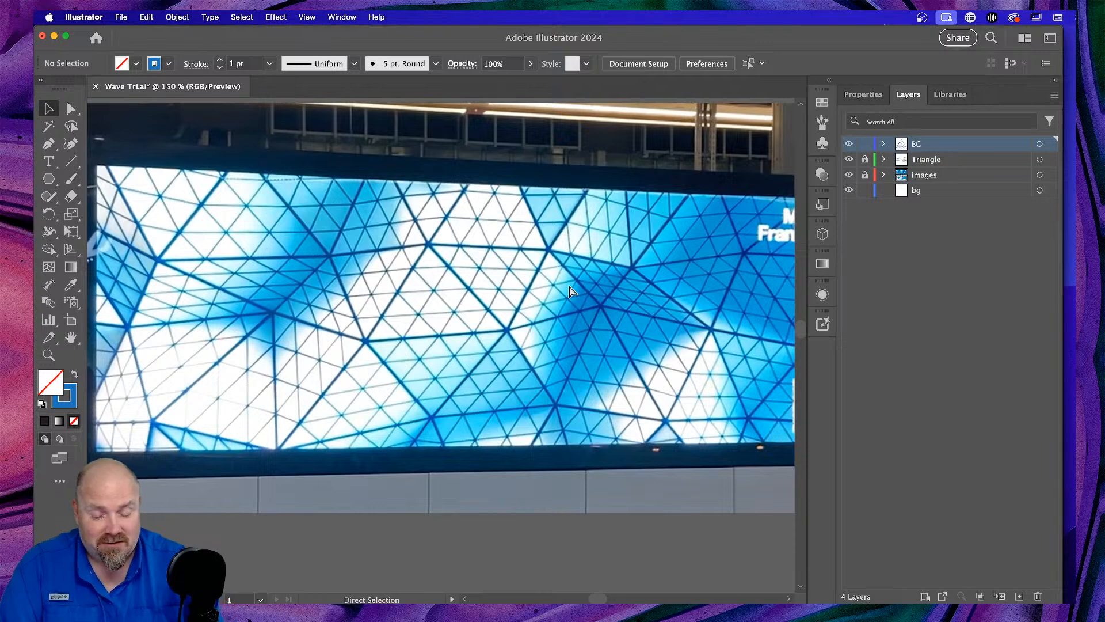
key("super+0")
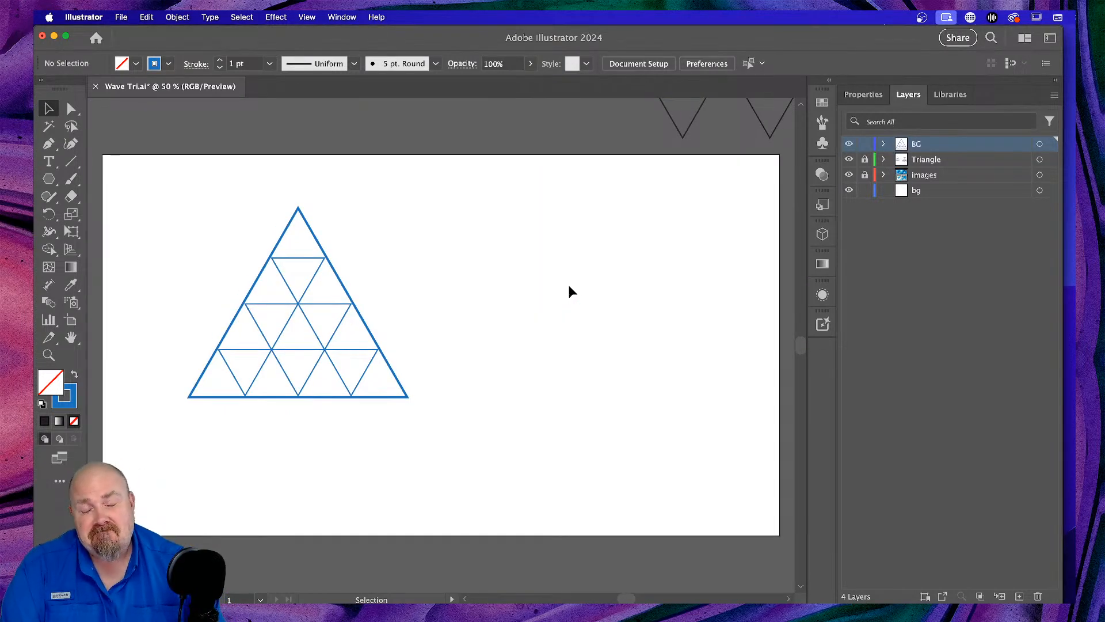
scroll(689, 294, "left", 3)
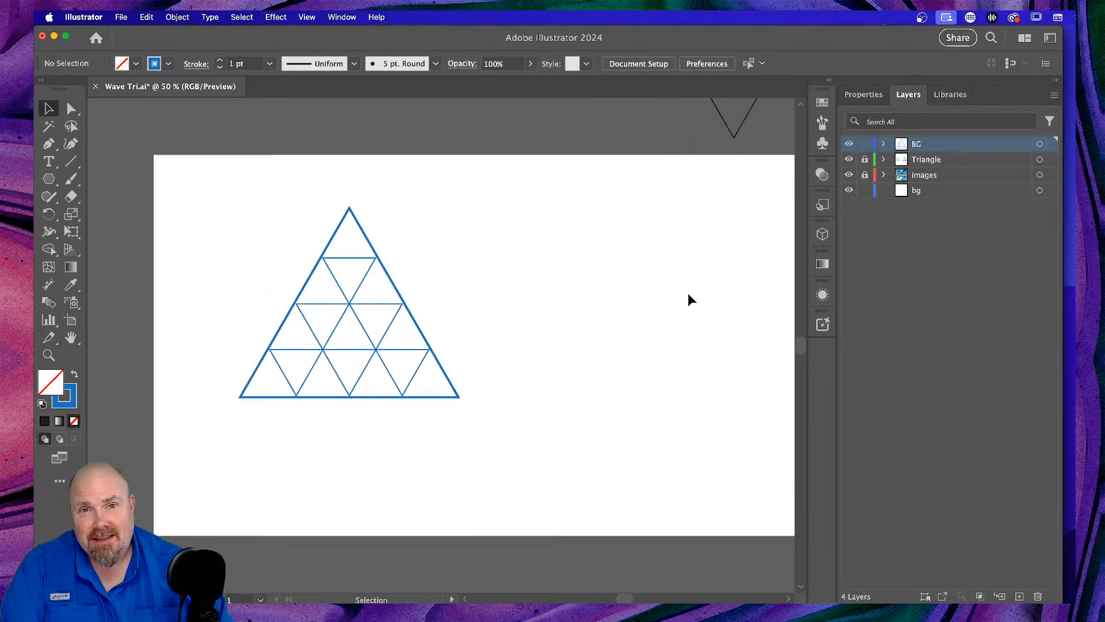
scroll(687, 294, "right", 3)
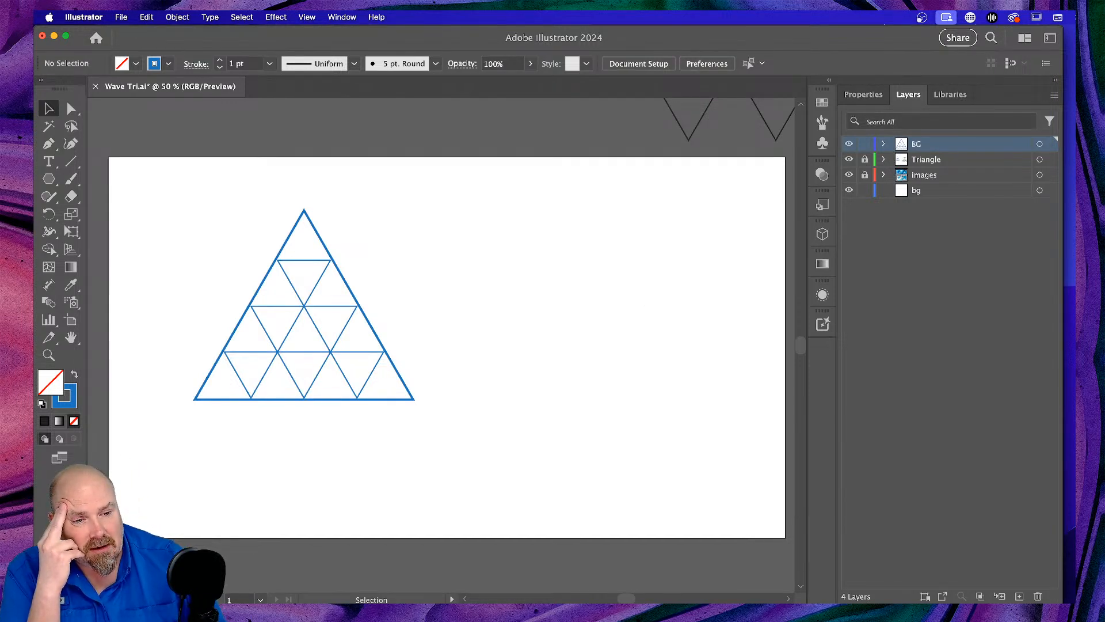
Switch to Finder, preview the billboard video IMG_0245.MOV, scrub through its moving triangle mesh, and close the preview.
key("super+Tab")
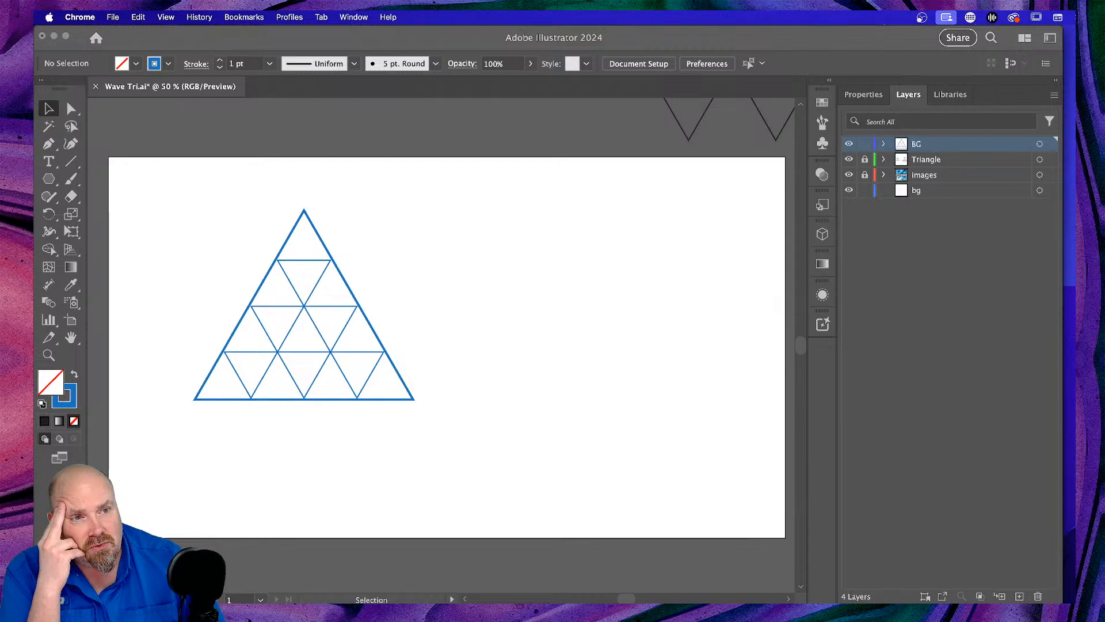
key("super+Tab")
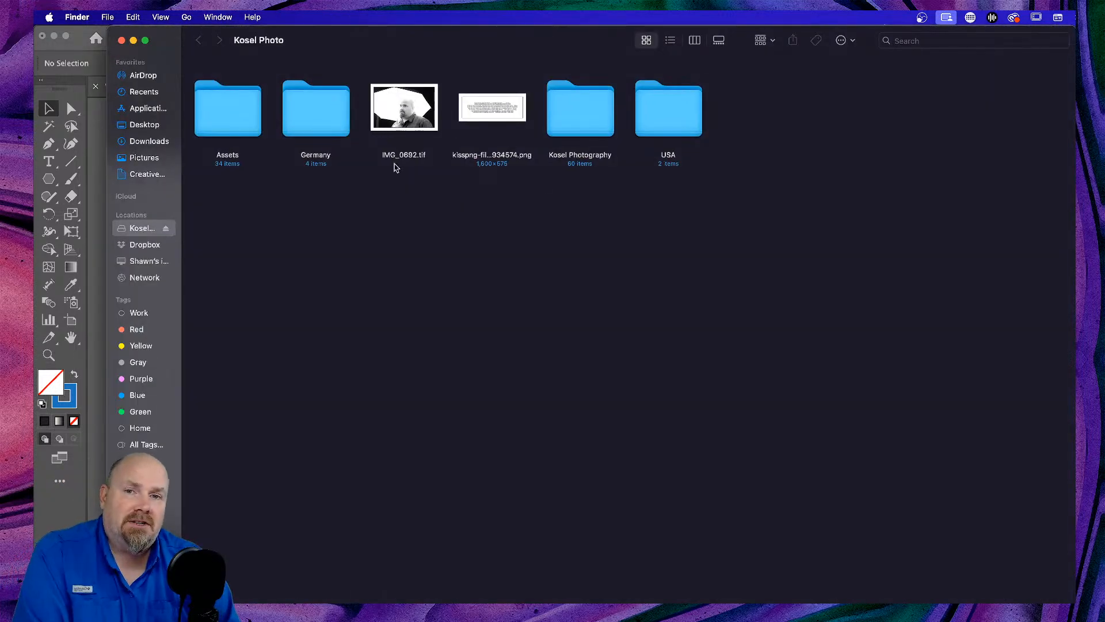
key("super+w")
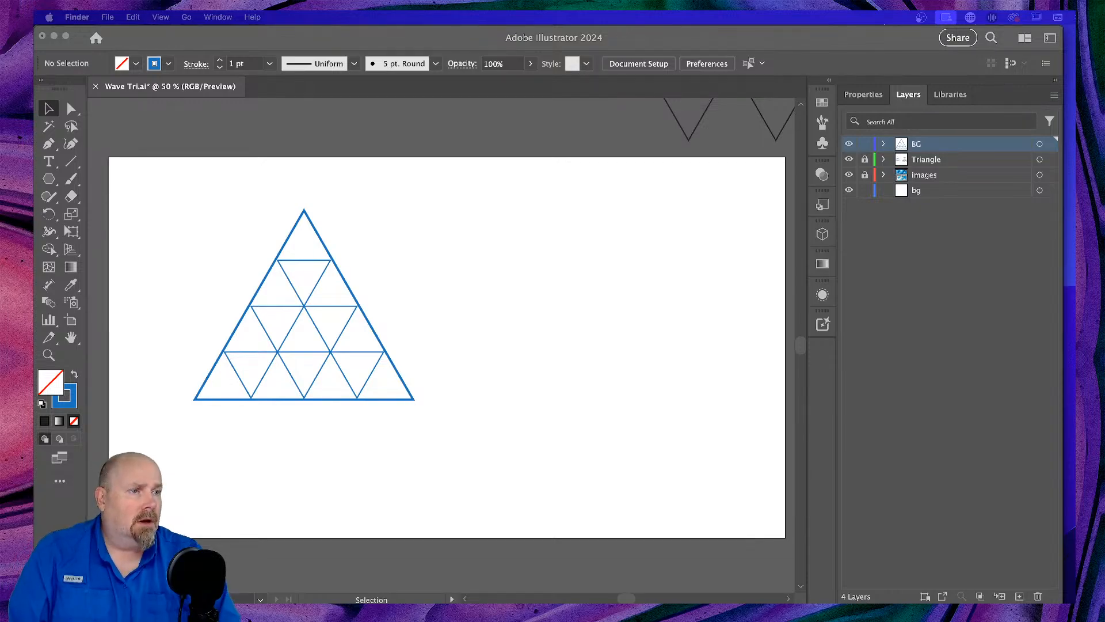
key("space")
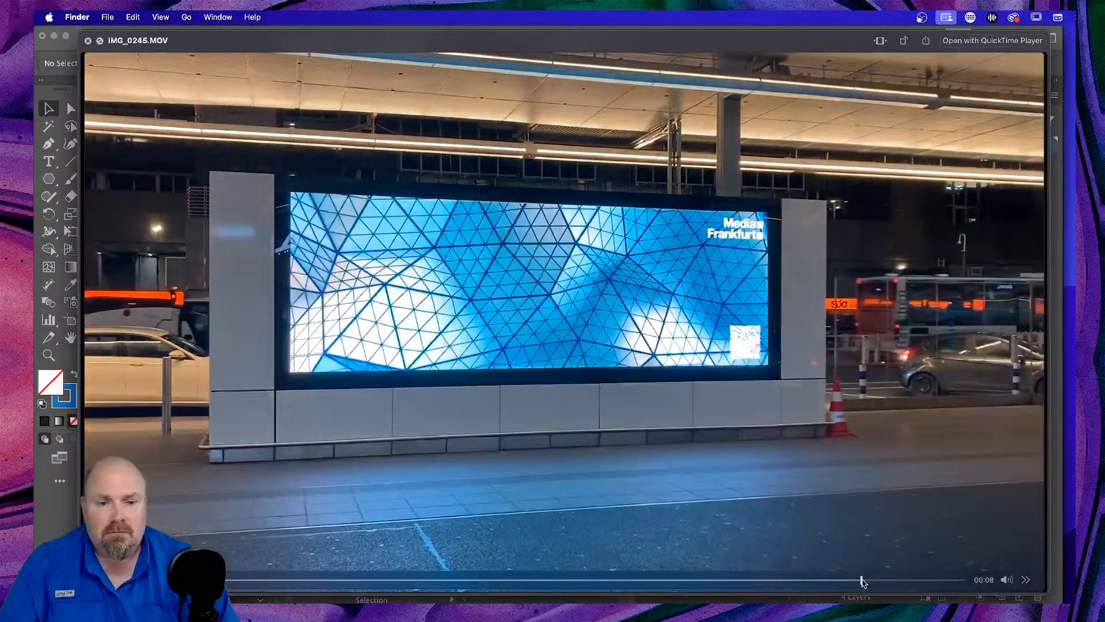
left_click_drag(862, 579, 829, 582)
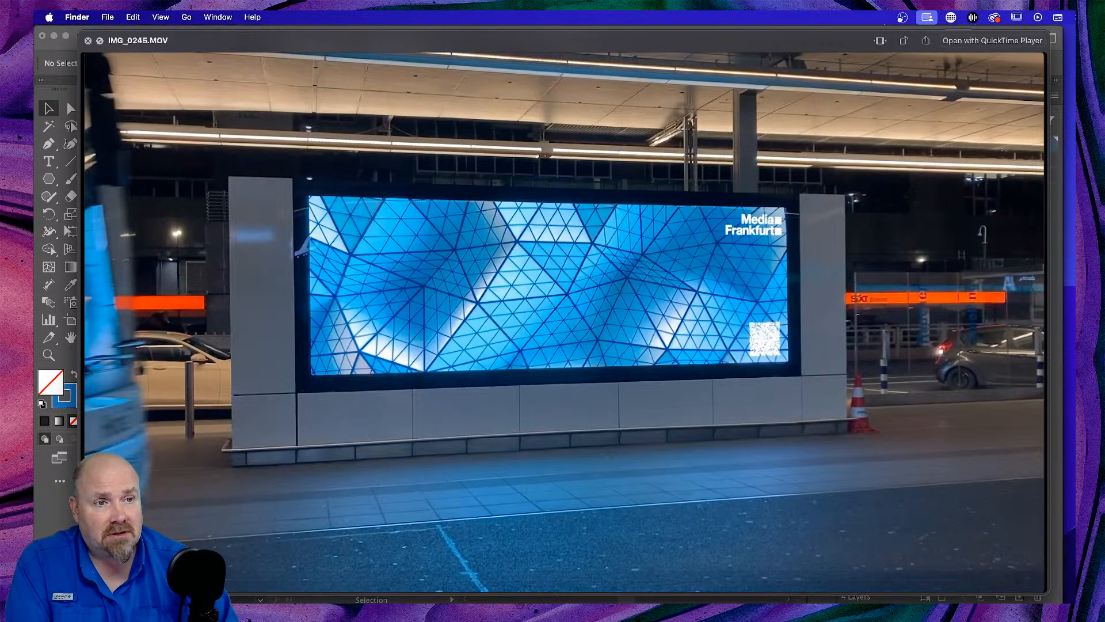
key("super+Tab")
mouse_move(282, 523)
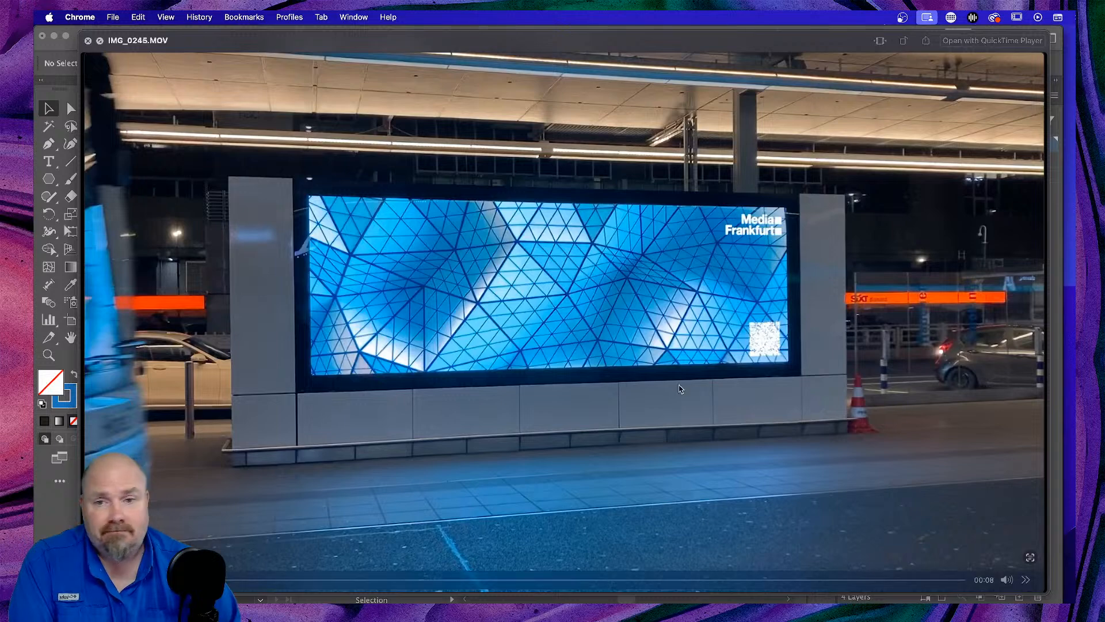
key("super+Tab")
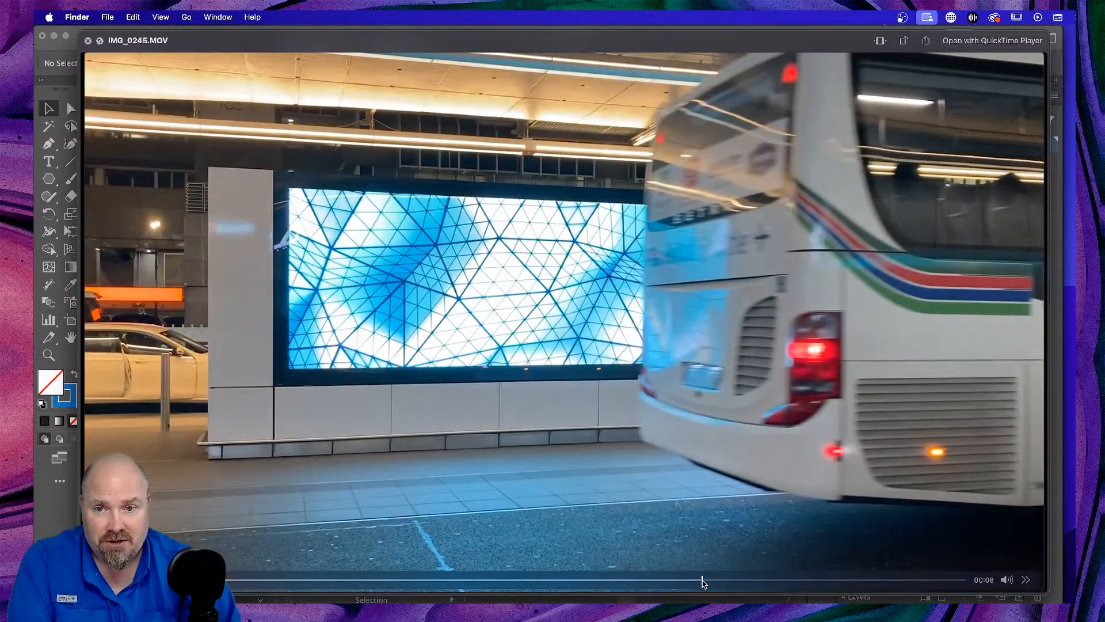
left_click_drag(701, 582, 789, 584)
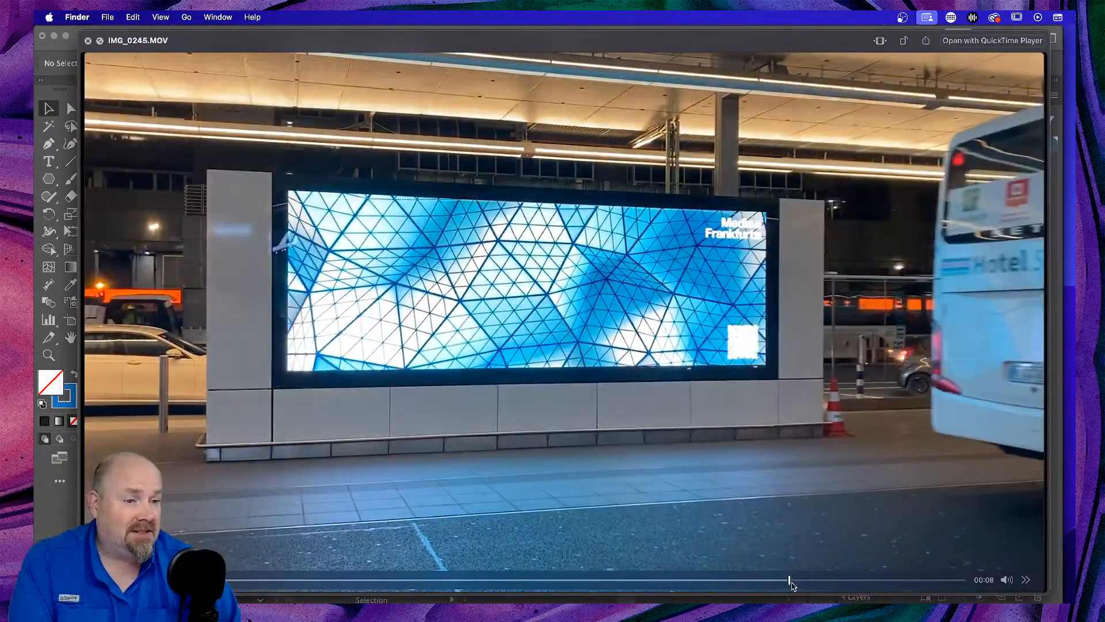
key("Down")
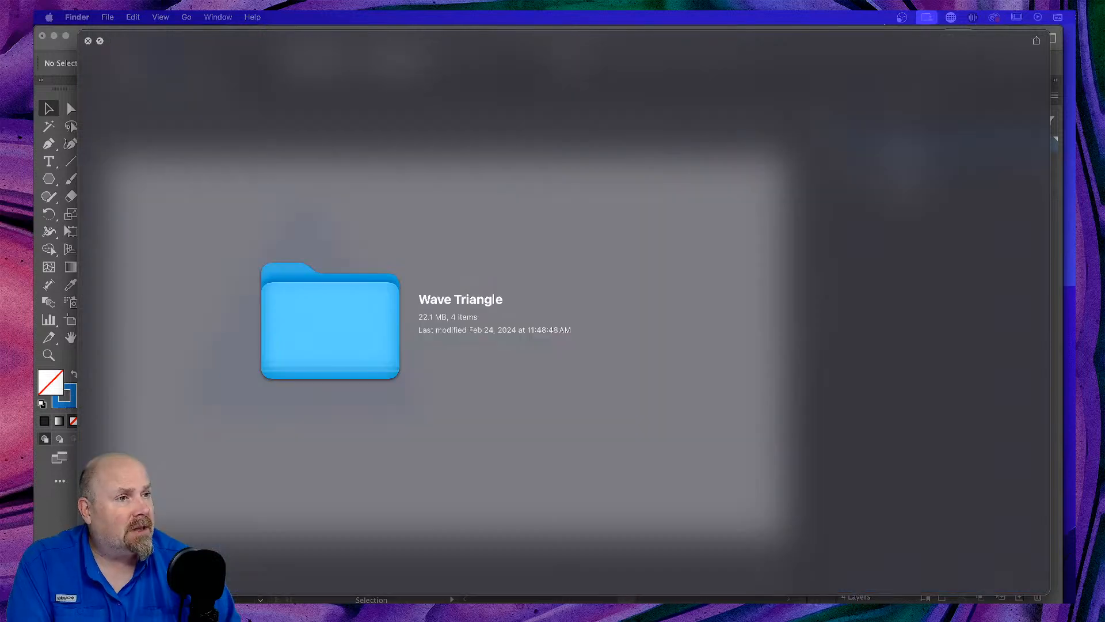
key("space")
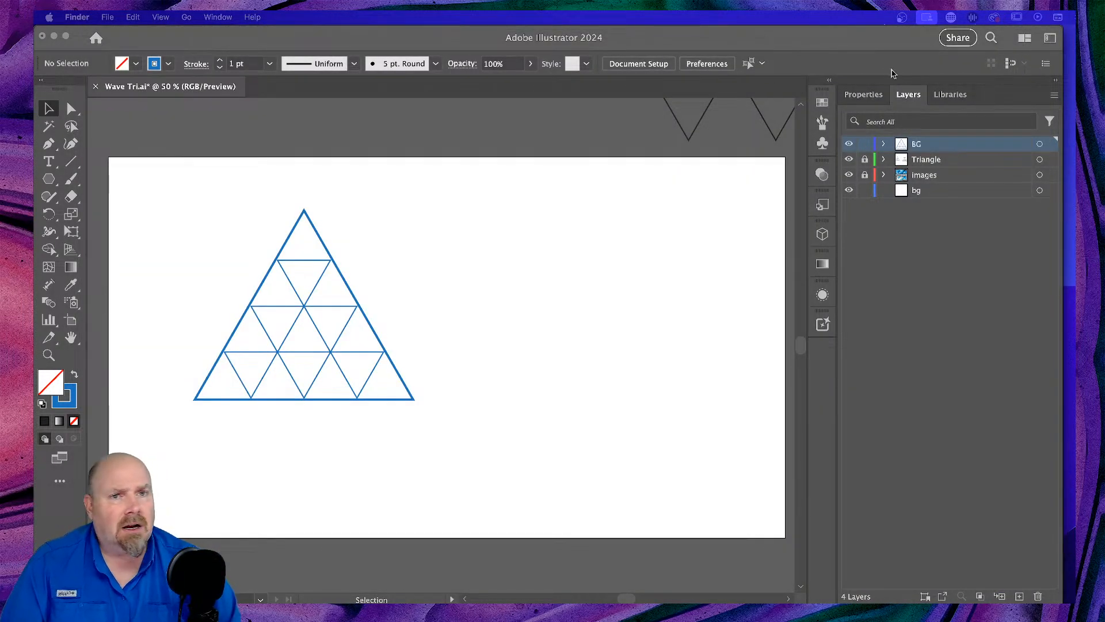
Switch to Chrome to view the community-contest channel of the Adobe Firefly Discord server.
key("super+Tab")
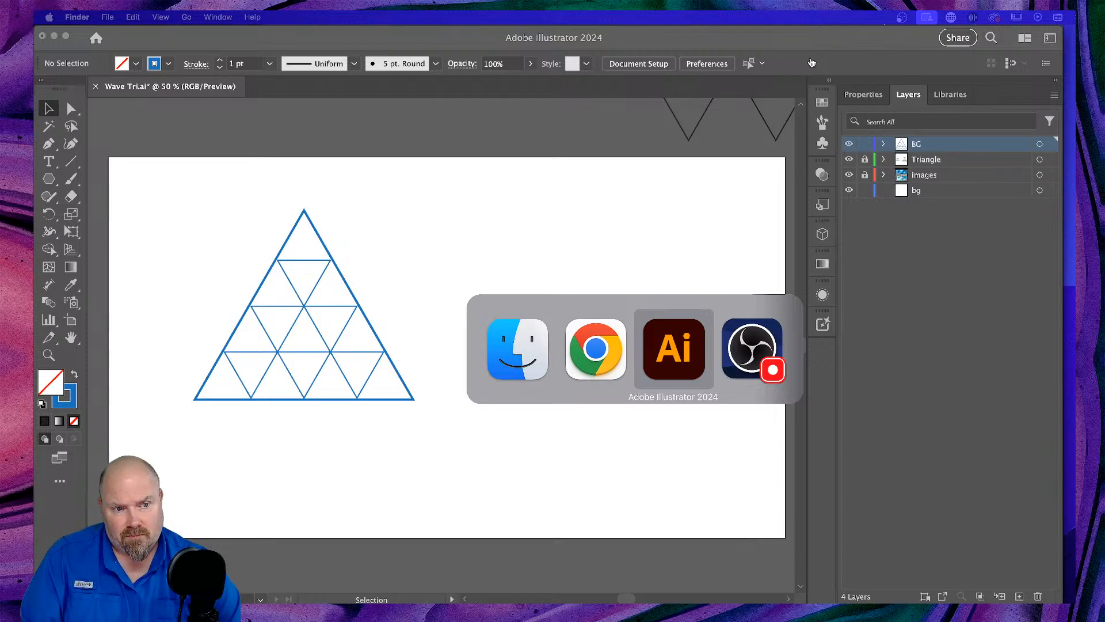
key("super+Tab")
key("super+Tab")
key("super+Tab")
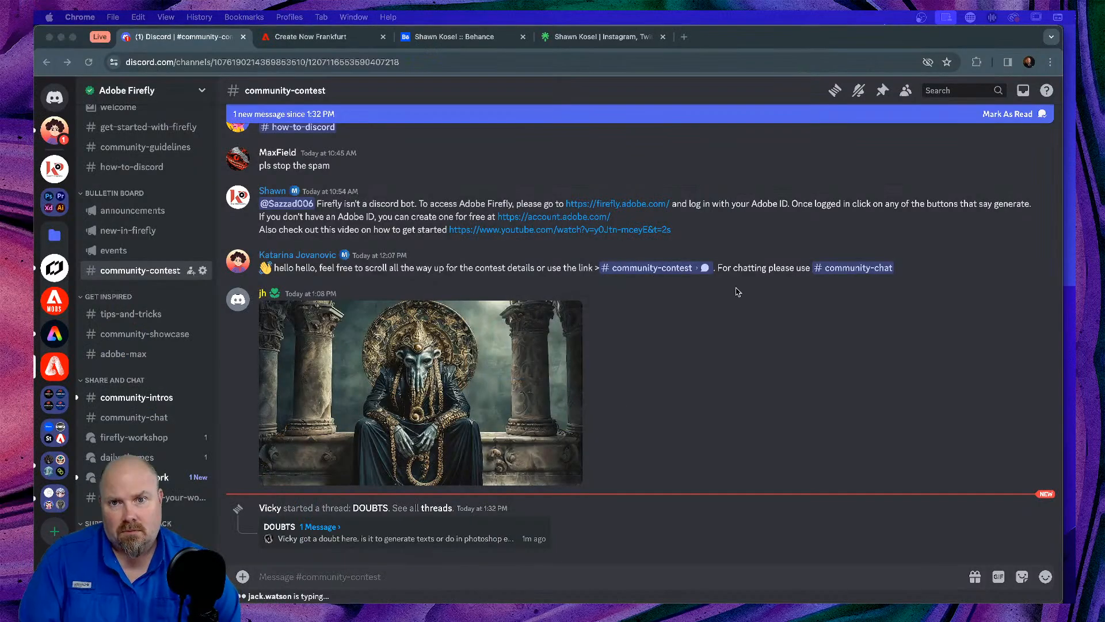
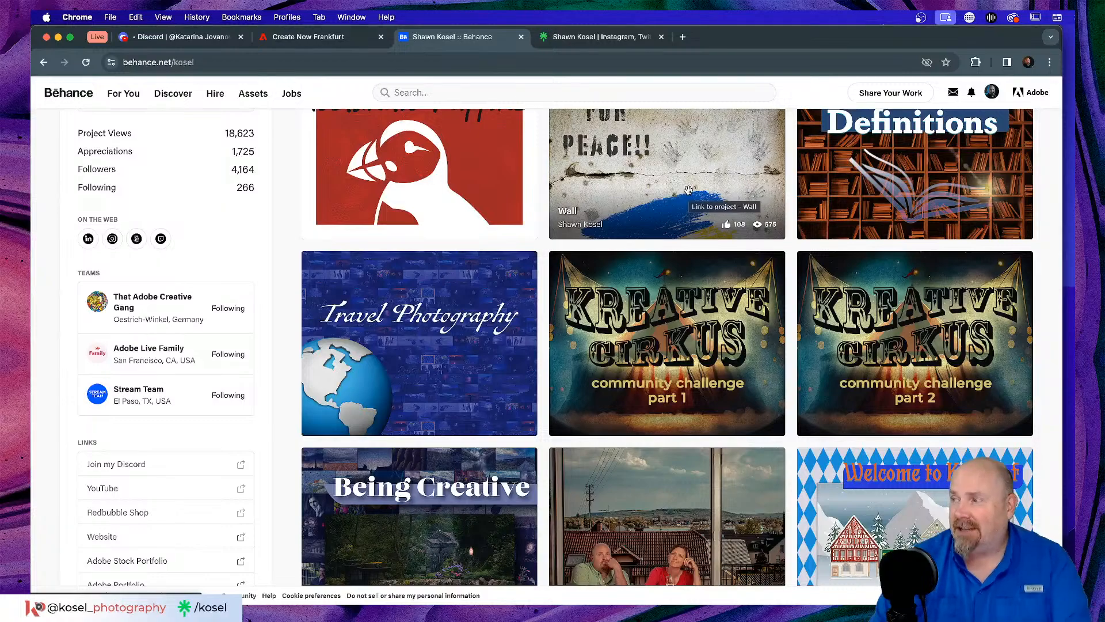
Open the Apple Logo Exercise project from the Behance profile and examine its logo variations.
scroll(689, 190, "down", 5)
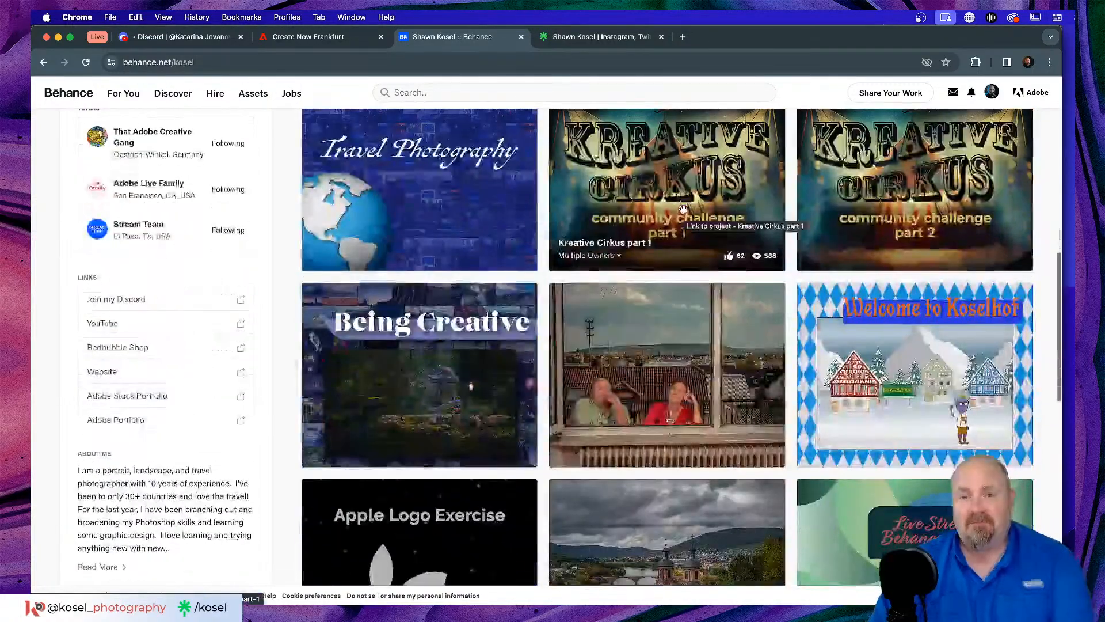
scroll(683, 208, "down", 8)
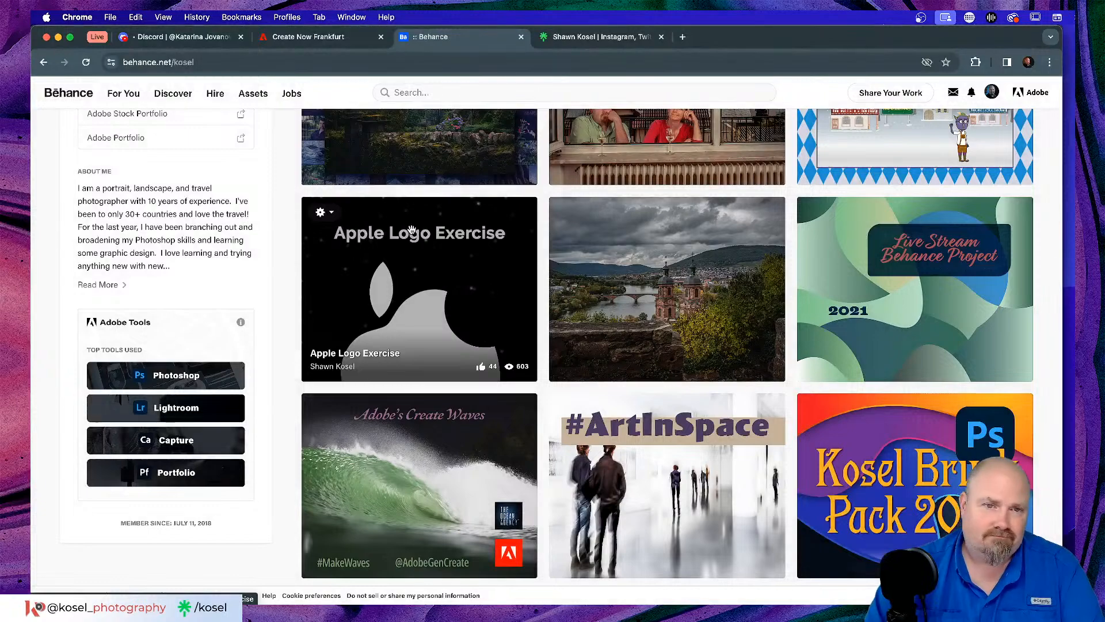
left_click(412, 230)
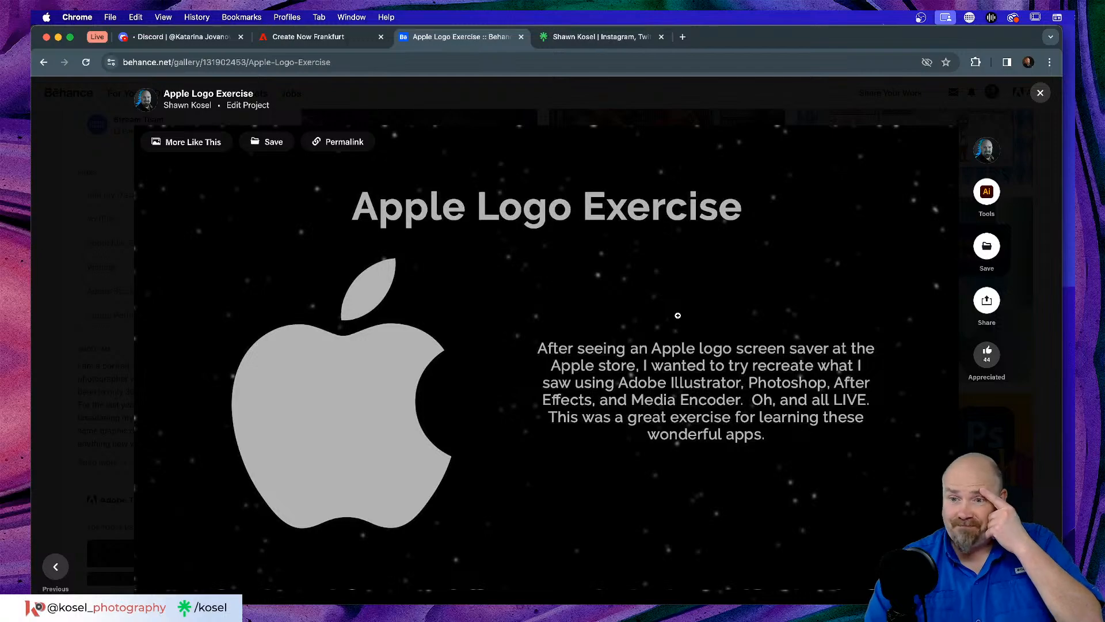
scroll(677, 316, "down", 10)
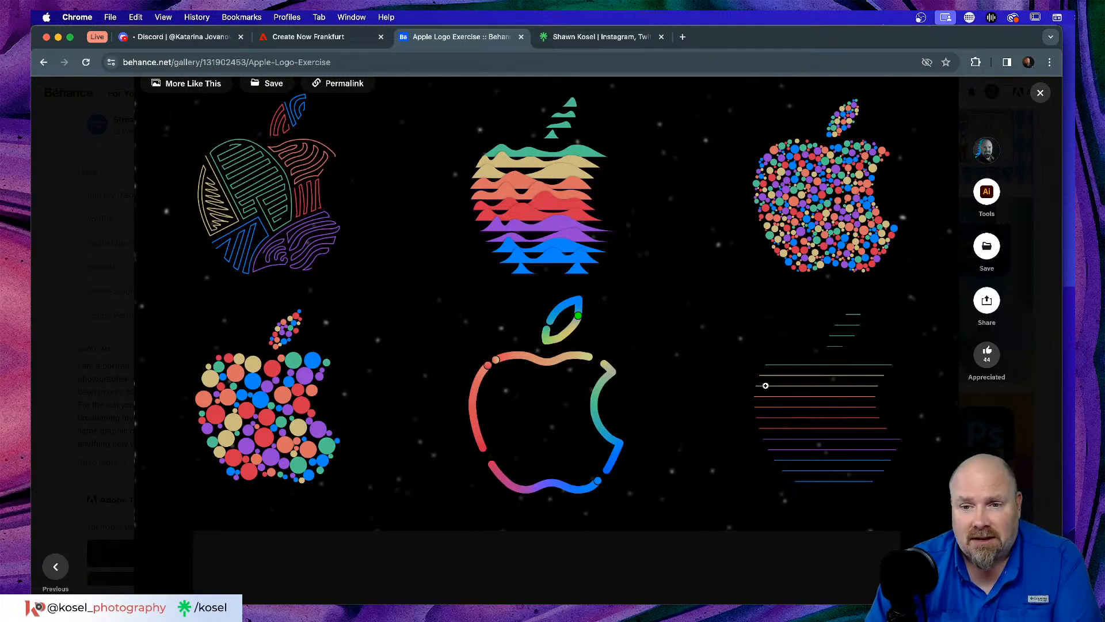
scroll(766, 385, "down", 6)
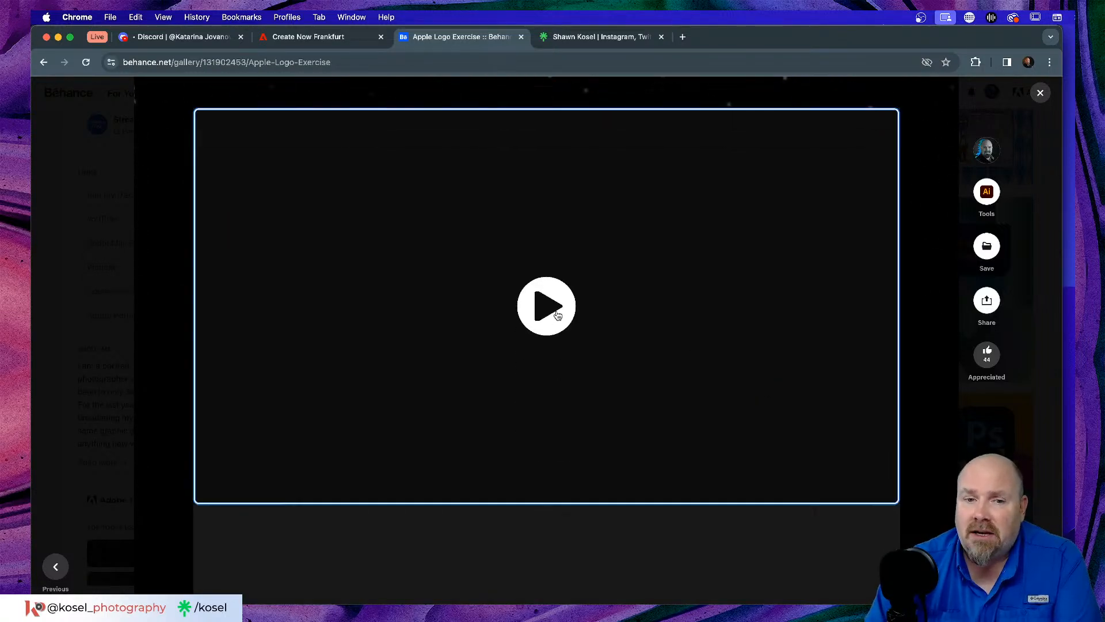
Play the project's first two logo animation videos, then close the project to return to the profile.
left_click(557, 315)
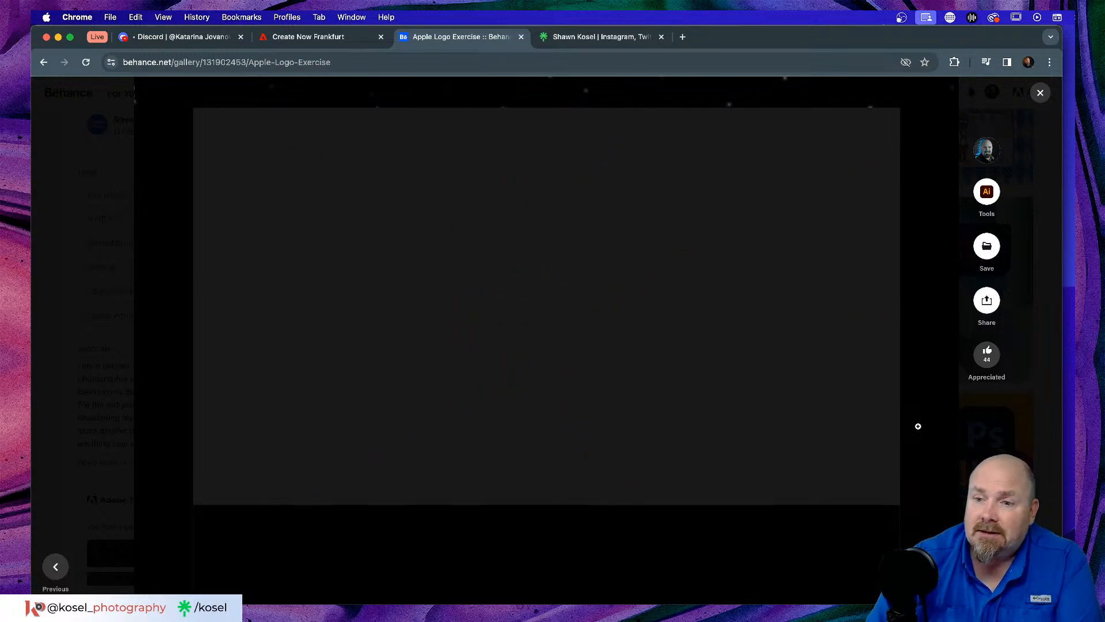
scroll(588, 430, "down", 7)
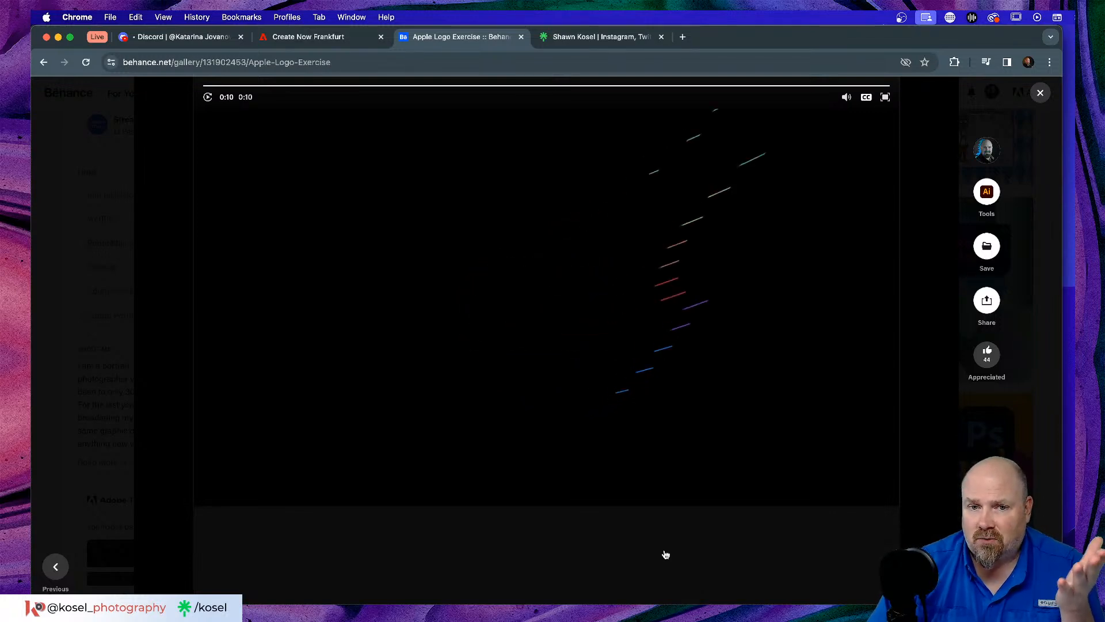
scroll(670, 556, "down", 4)
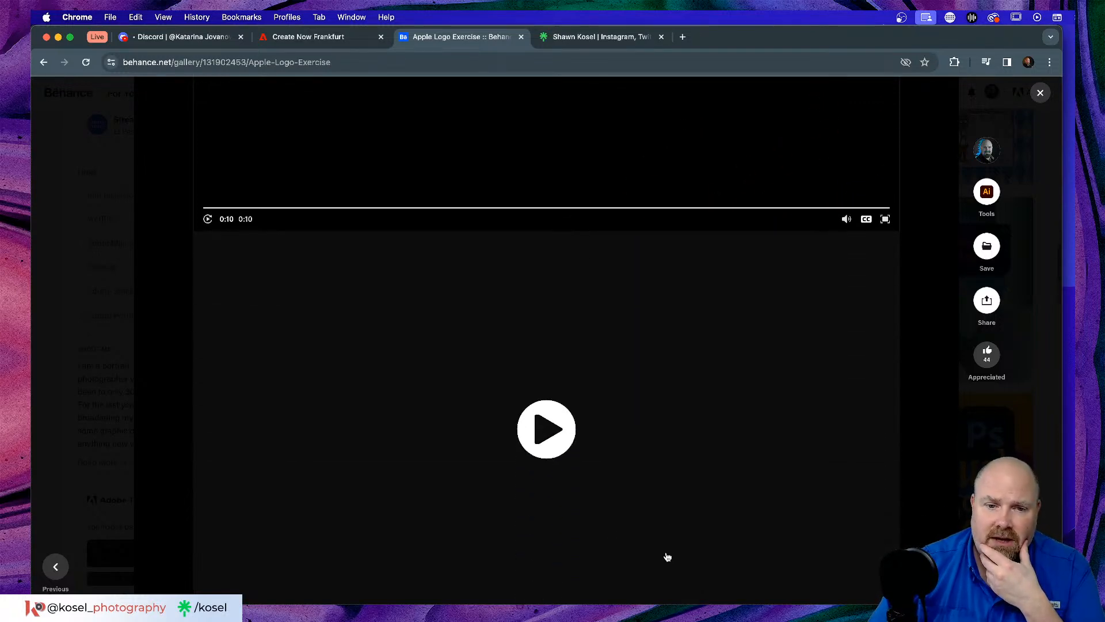
left_click(546, 429)
scroll(748, 409, "down", 3)
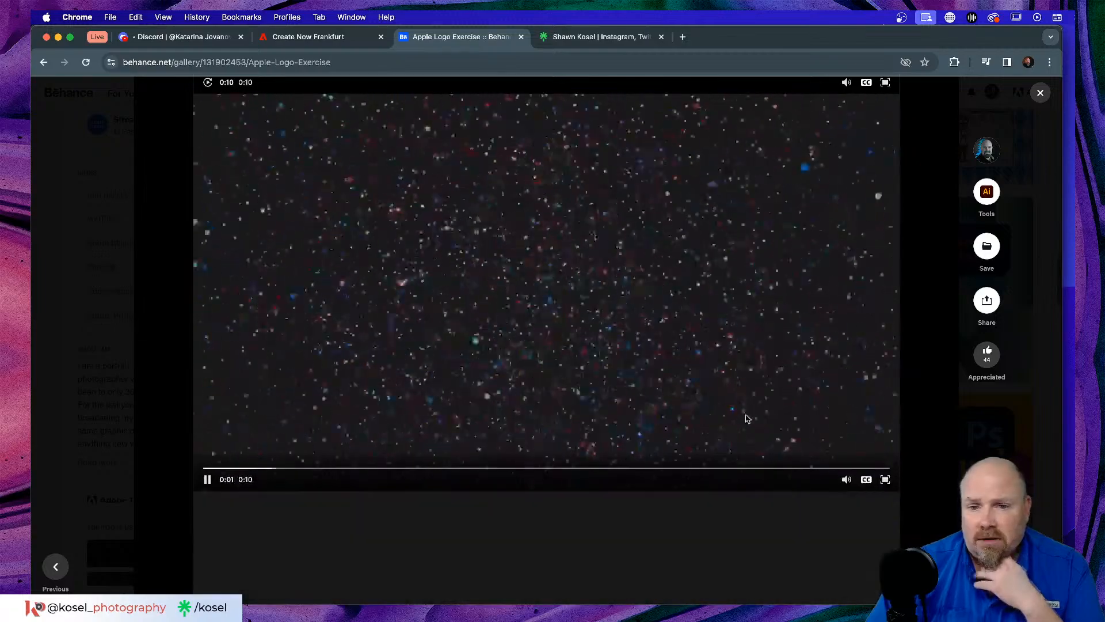
scroll(747, 420, "up", 1)
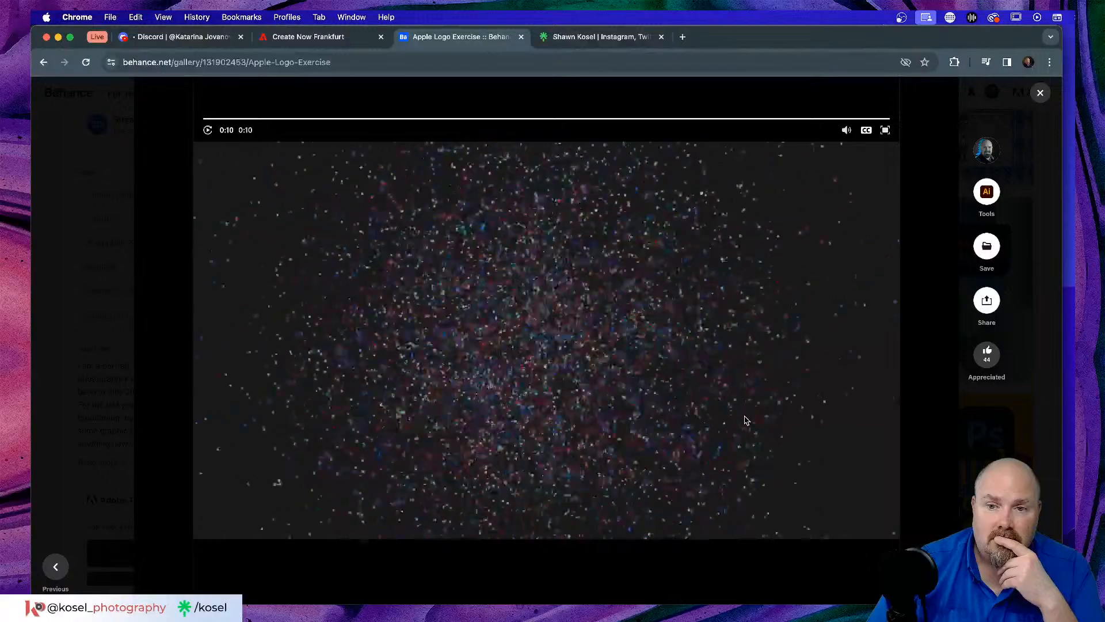
left_click(64, 342)
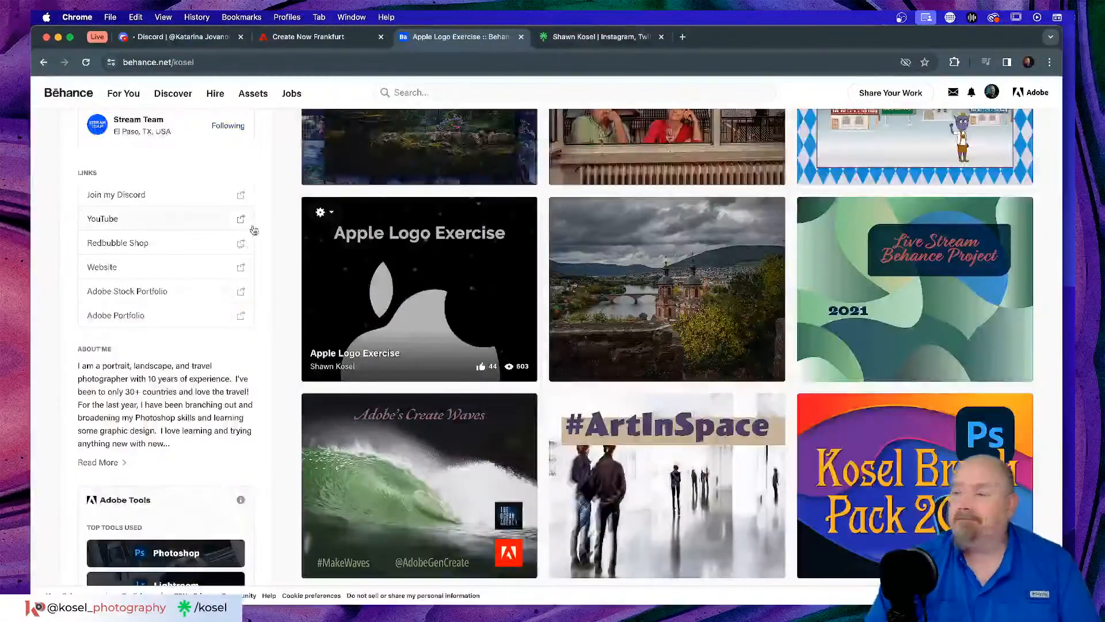
Switch to Illustrator and scale the grouped triangle design on the artboard down proportionally to about half its size.
key("super+Tab")
key("super+Tab")
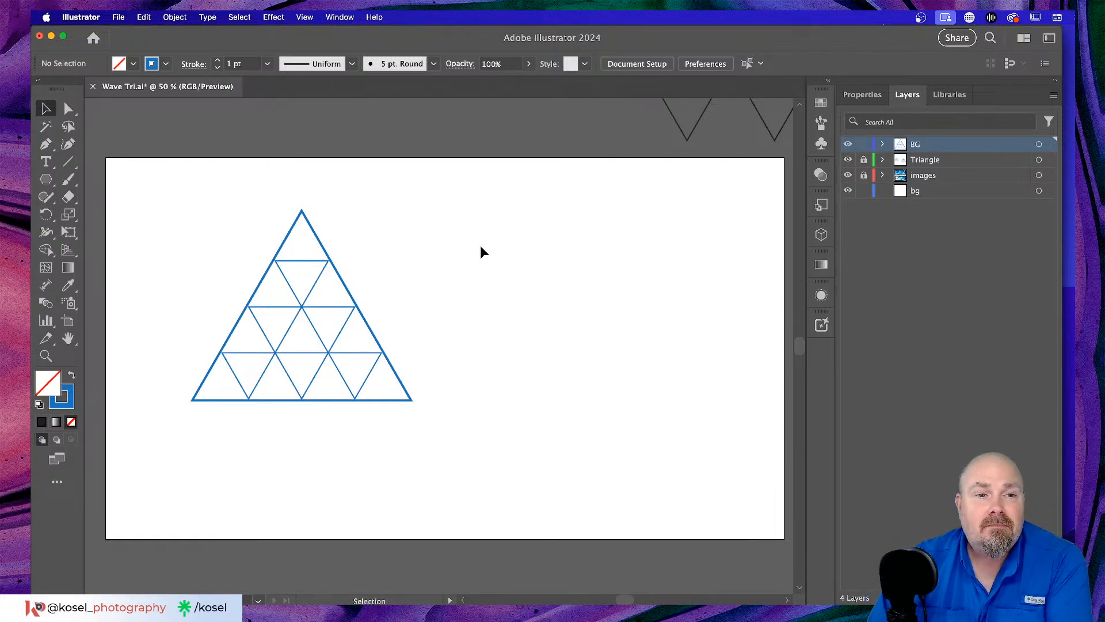
left_click(279, 305)
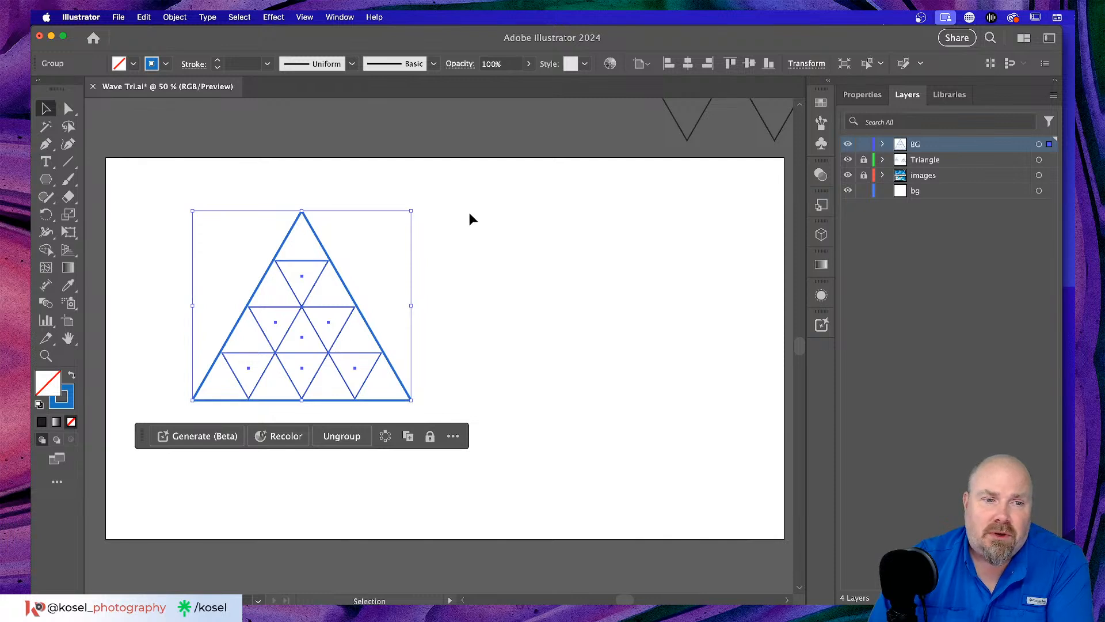
scroll(473, 217, "left", 2)
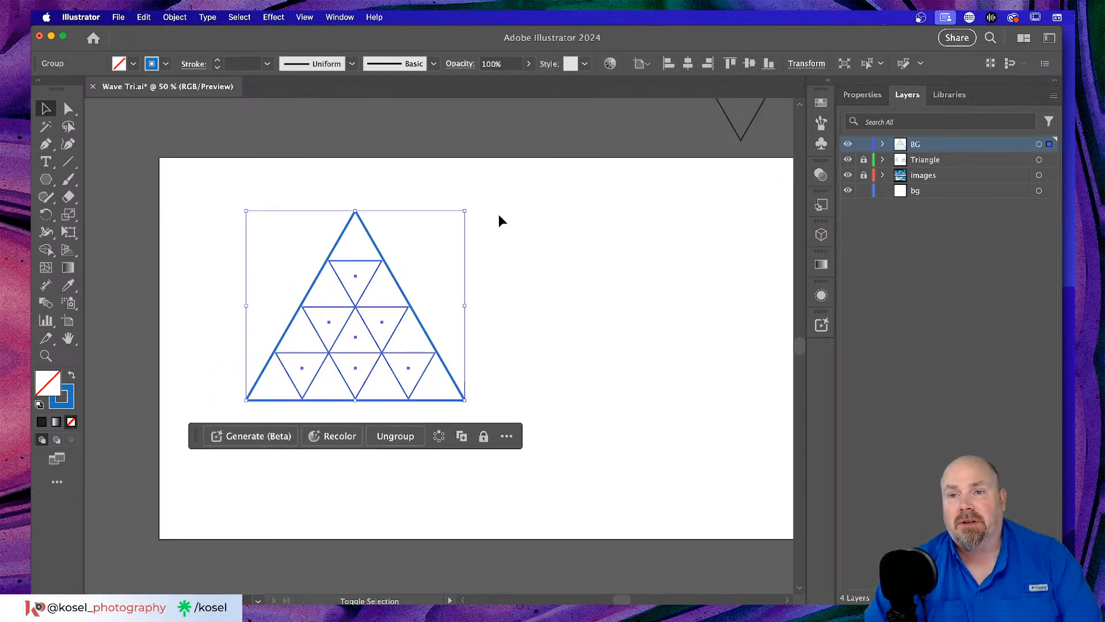
left_click_drag(465, 211, 353, 307)
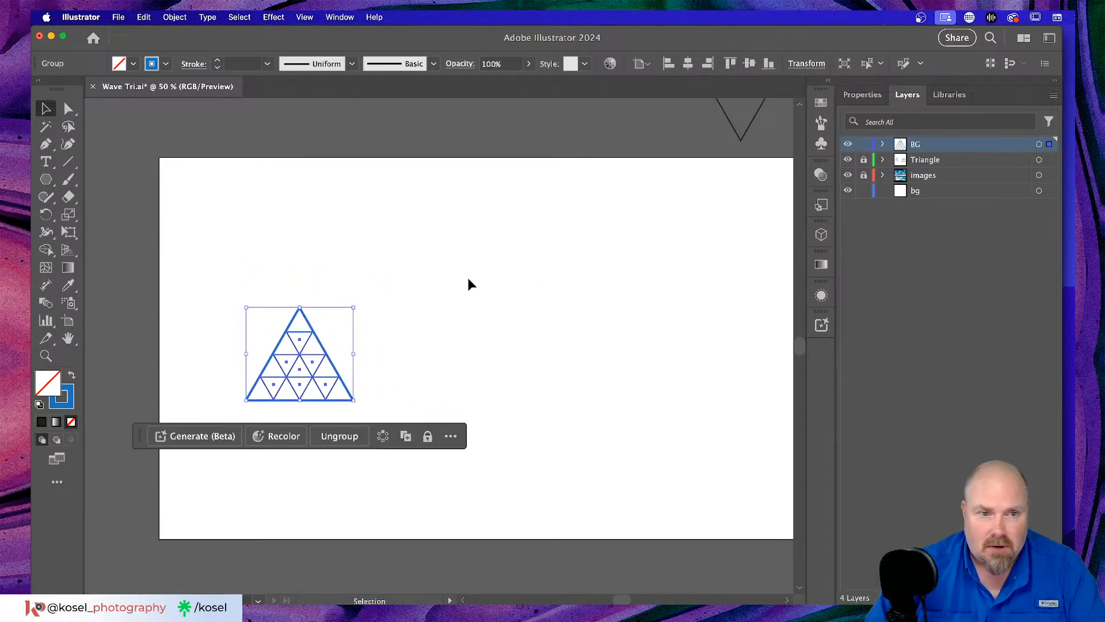
Deselect the triangle group and delete the lowercase bg layer at the end of the layer stack.
scroll(469, 279, "up", 2)
scroll(469, 279, "left", 2)
scroll(470, 279, "down", 2)
scroll(471, 280, "left", 6)
scroll(470, 282, "left", 3)
scroll(471, 282, "up", 4)
scroll(471, 282, "left", 2)
scroll(471, 282, "left", 2)
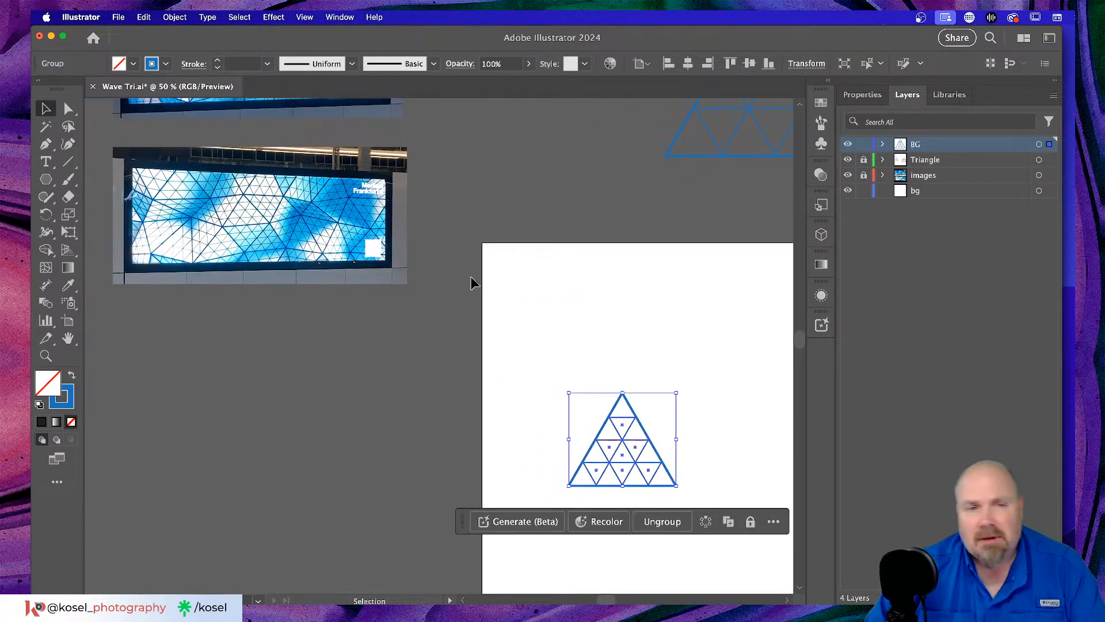
left_click(296, 220)
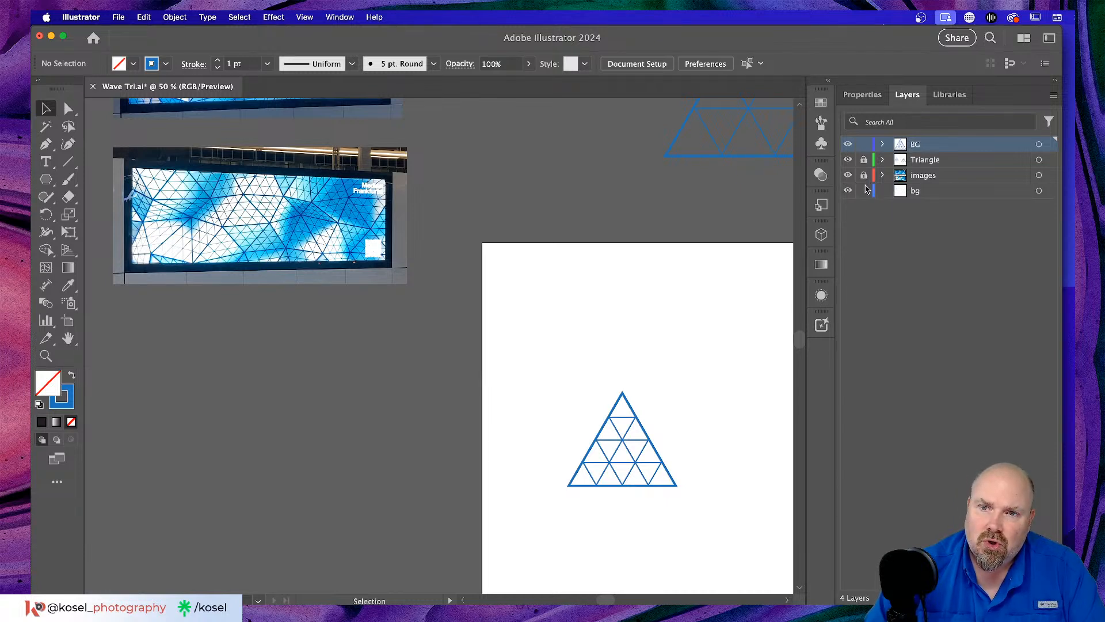
left_click(931, 194)
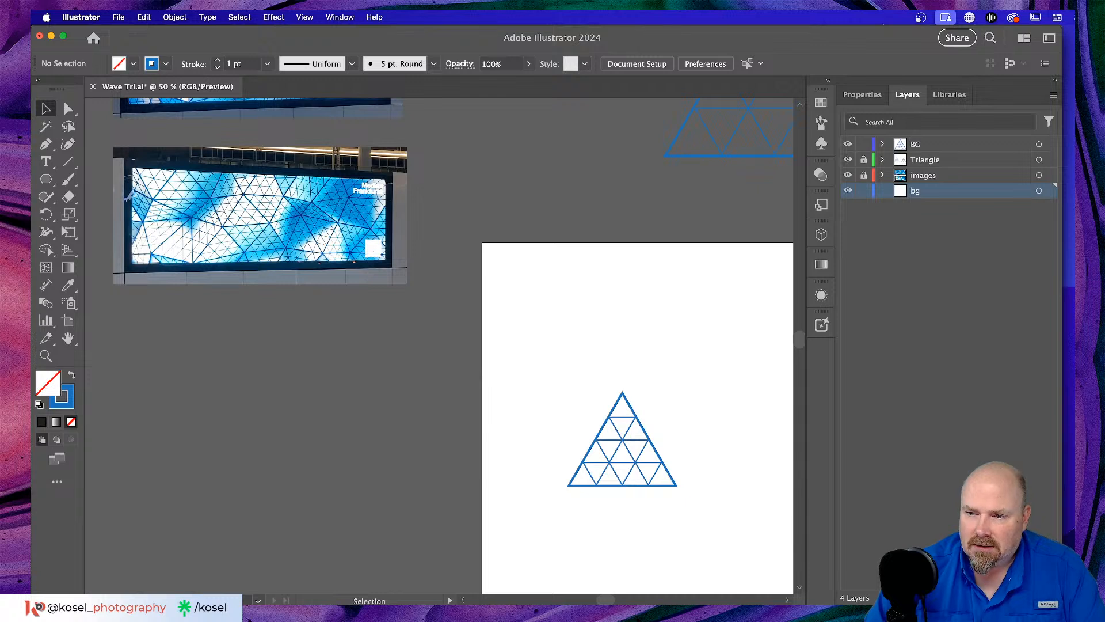
key("Delete")
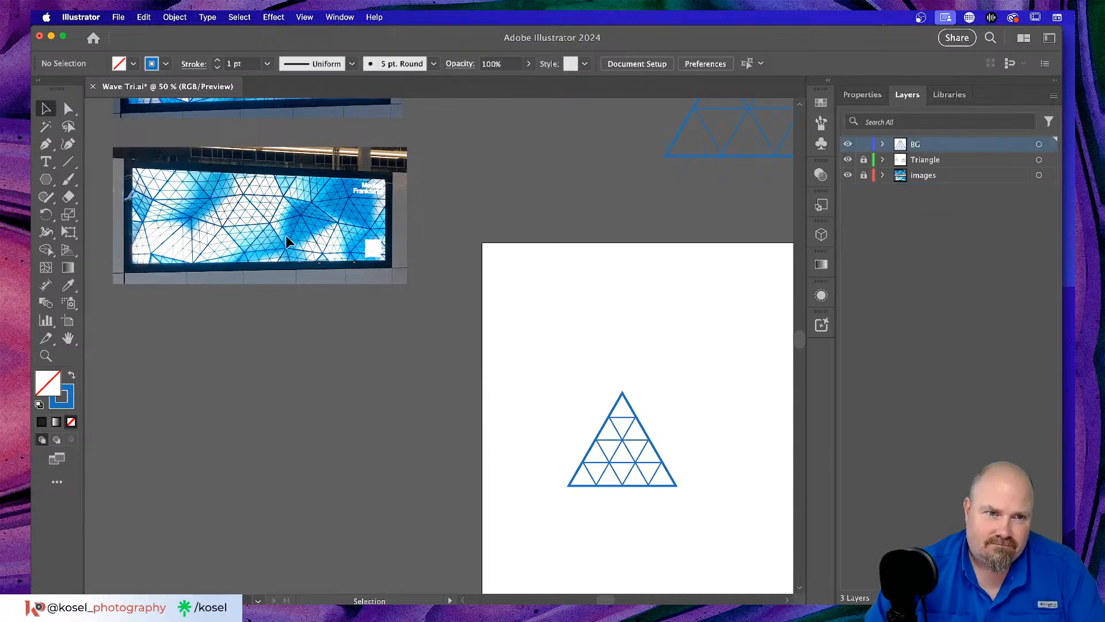
Unlock the images layer and move the lower billboard reference photo onto the artboard above the small triangle design.
left_click(863, 175)
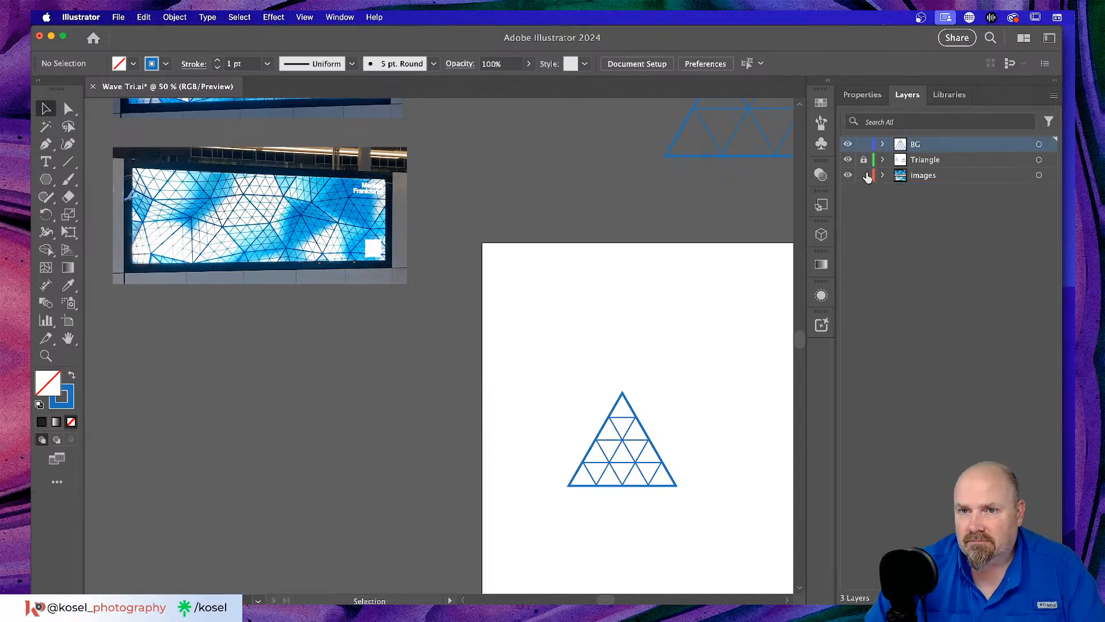
left_click(282, 242)
left_click_drag(282, 242, 698, 309)
scroll(730, 409, "right", 2)
scroll(731, 409, "right", 10)
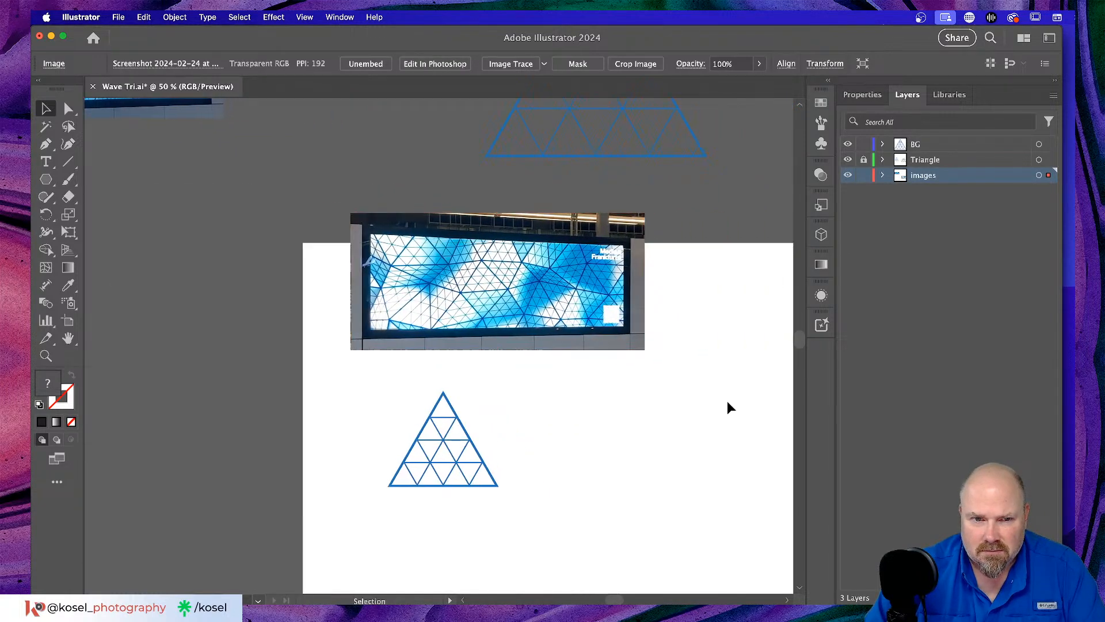
scroll(730, 408, "down", 4)
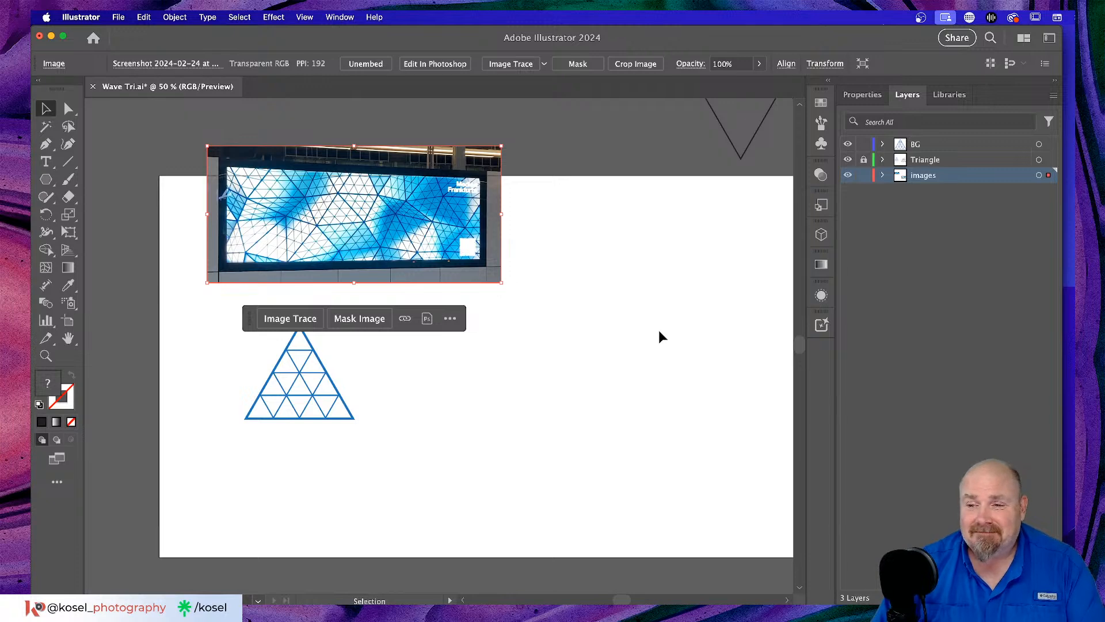
Move the billboard photo off the artboard and place it directly beneath the other billboard reference photo.
left_click_drag(375, 215, 428, 169)
scroll(472, 284, "up", 5)
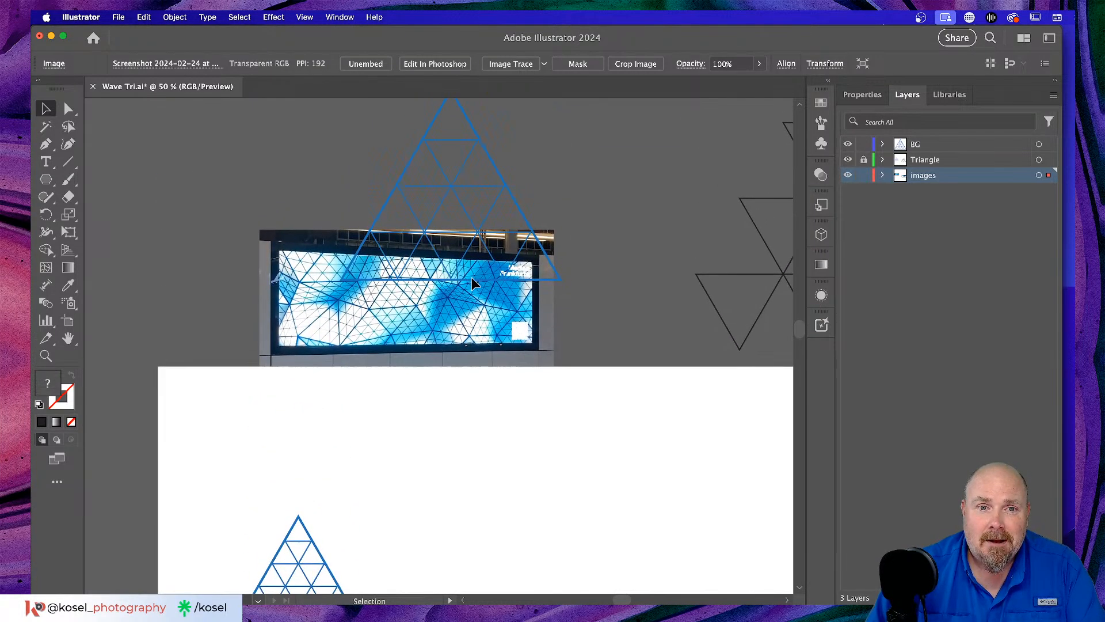
left_click_drag(407, 326, 220, 302)
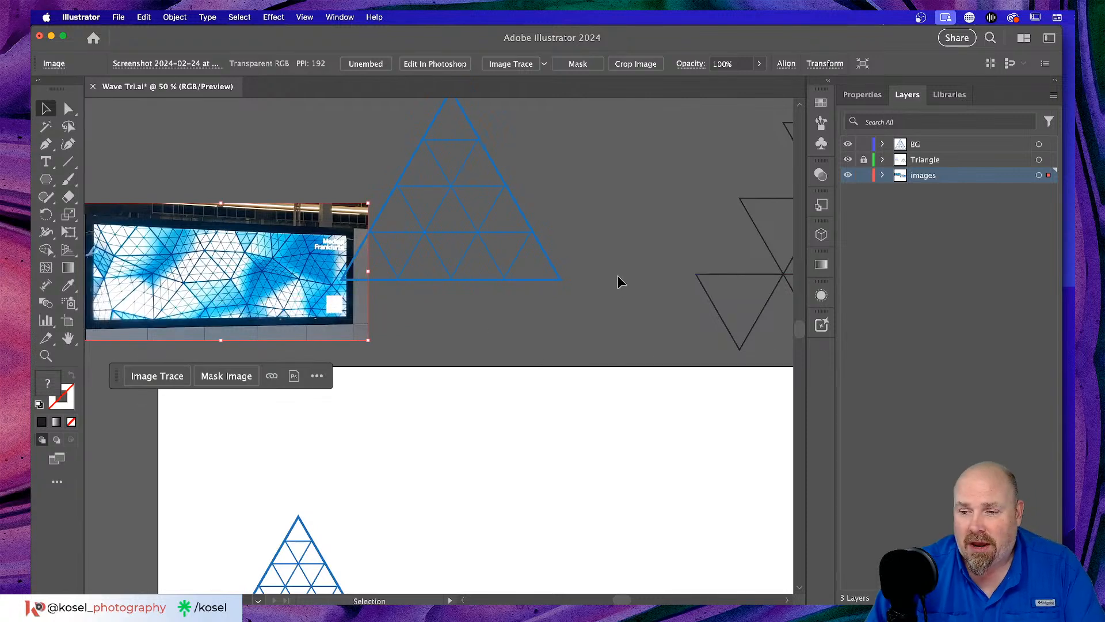
left_click(507, 357)
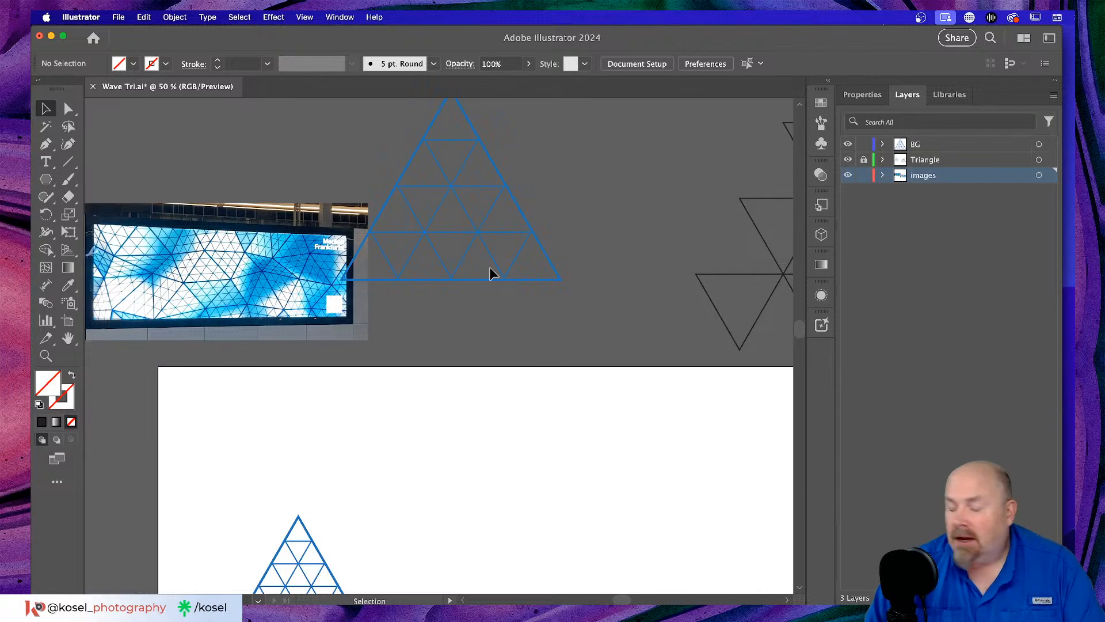
key("super")
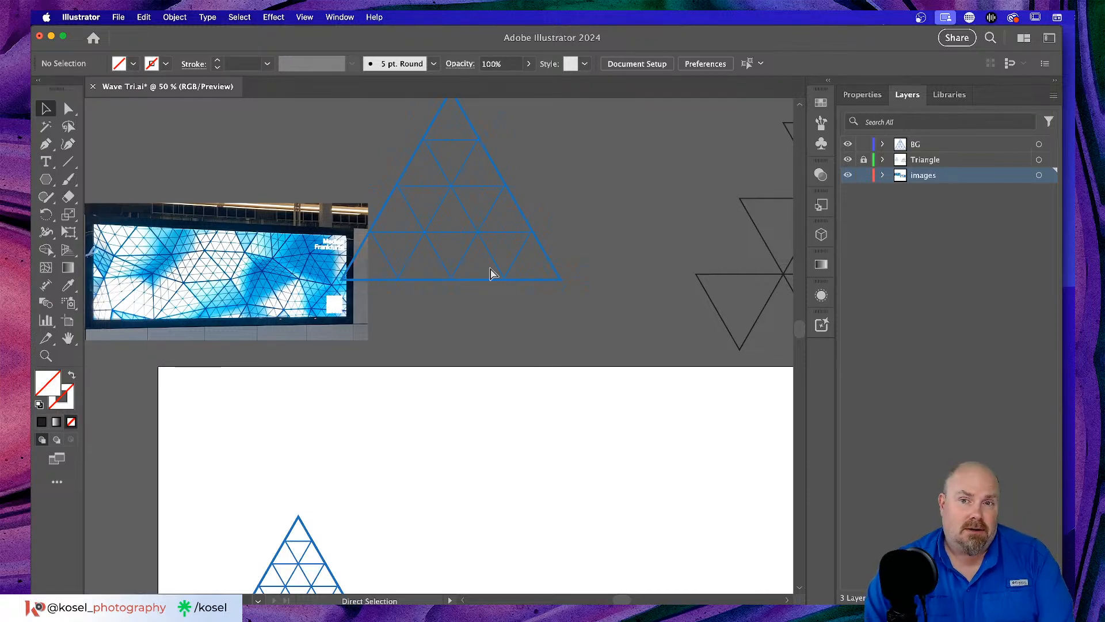
scroll(406, 245, "left", 8)
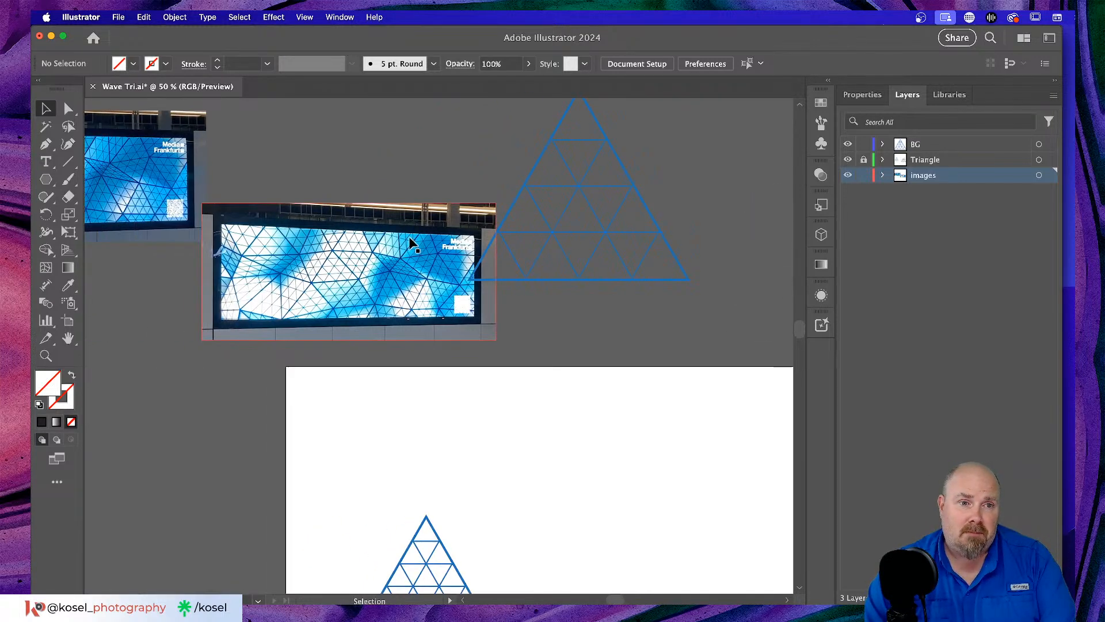
mouse_move(427, 261)
left_mouse_down()
mouse_move(400, 311)
mouse_move(135, 308)
mouse_move(176, 312)
mouse_move(166, 316)
left_mouse_up()
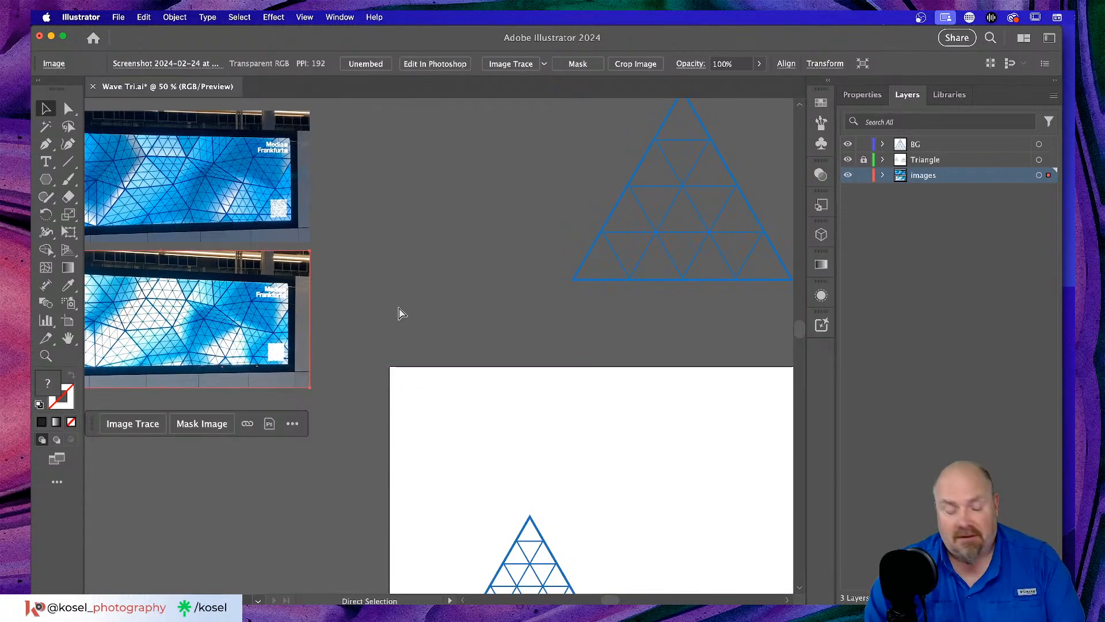
Switch to Chrome and read through the Adobe Firefly Discord server's event list down to the All aboard the Adobe Express hangout.
key("super+Tab")
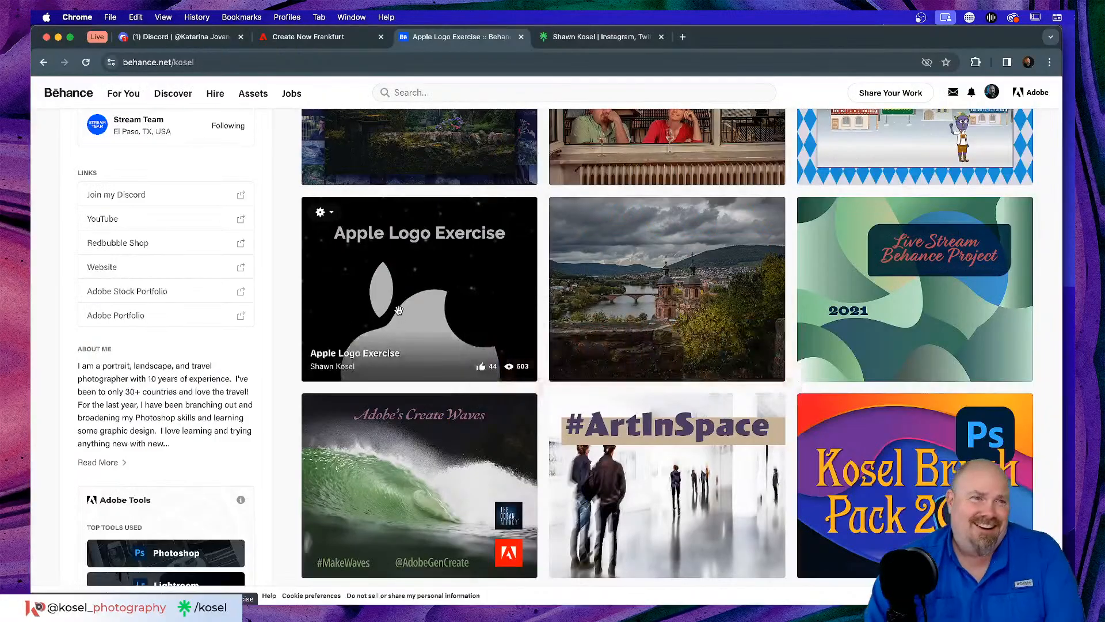
left_click(211, 40)
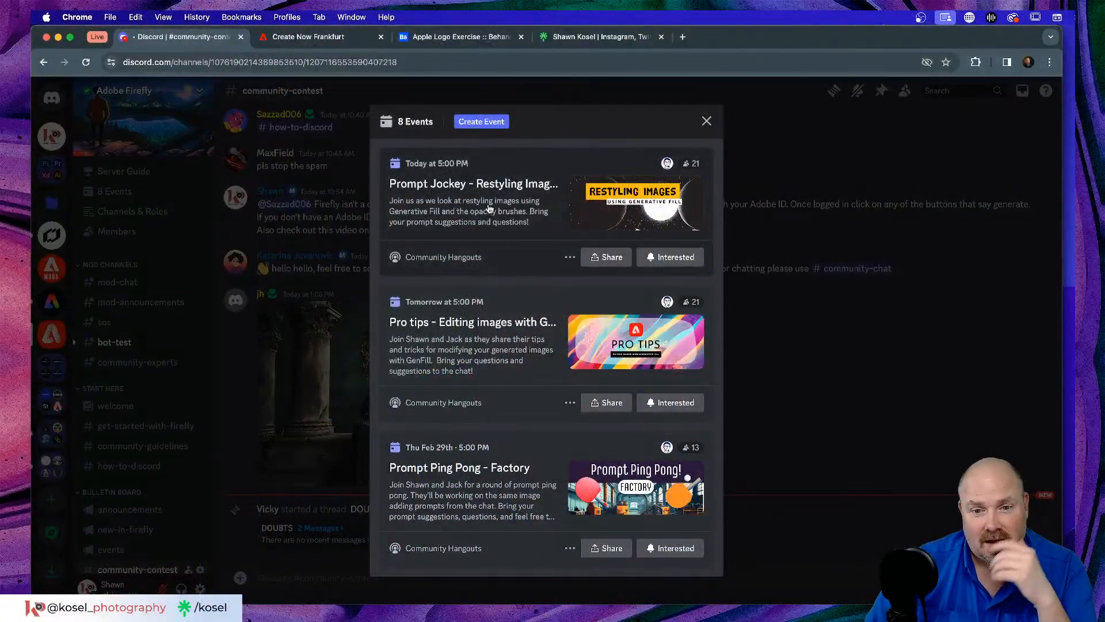
scroll(518, 219, "down", 5)
scroll(531, 223, "down", 12)
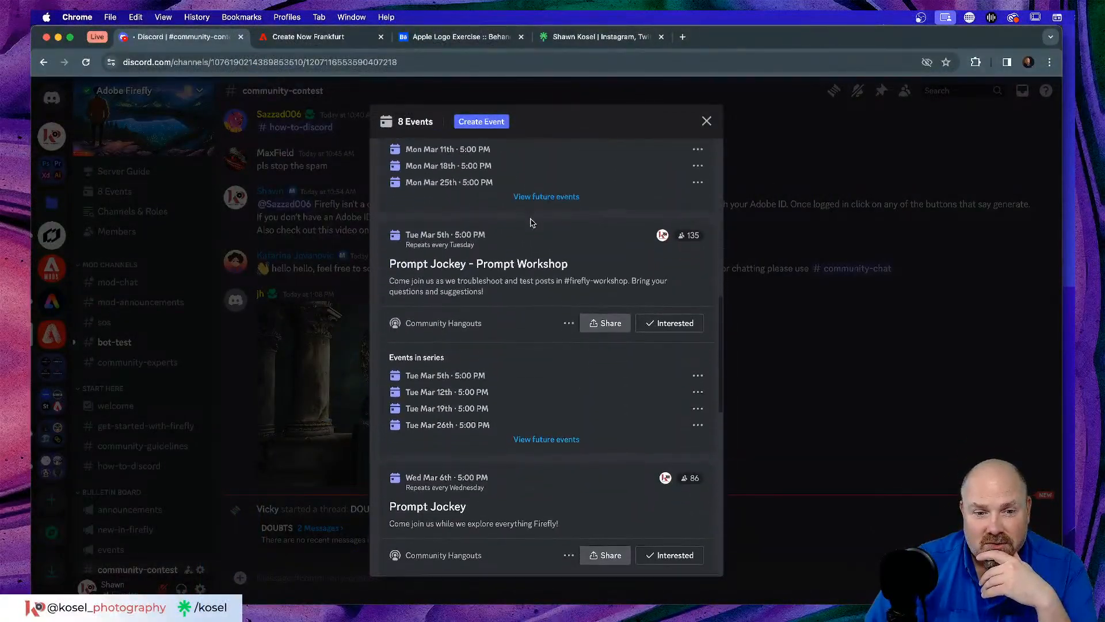
scroll(532, 224, "down", 4)
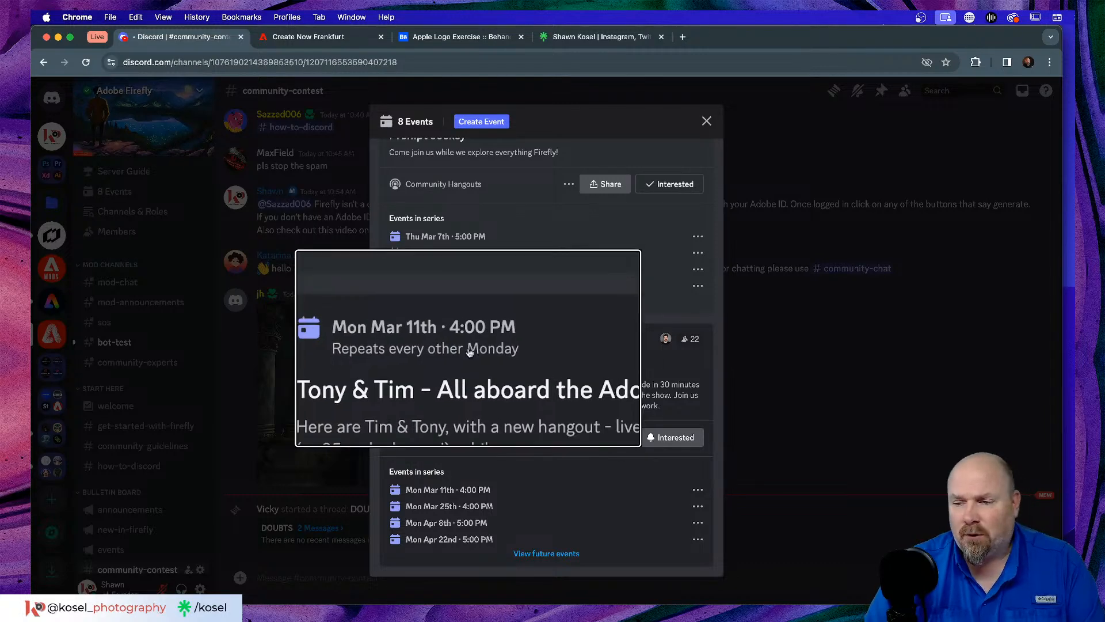
scroll(449, 371, "down", 5)
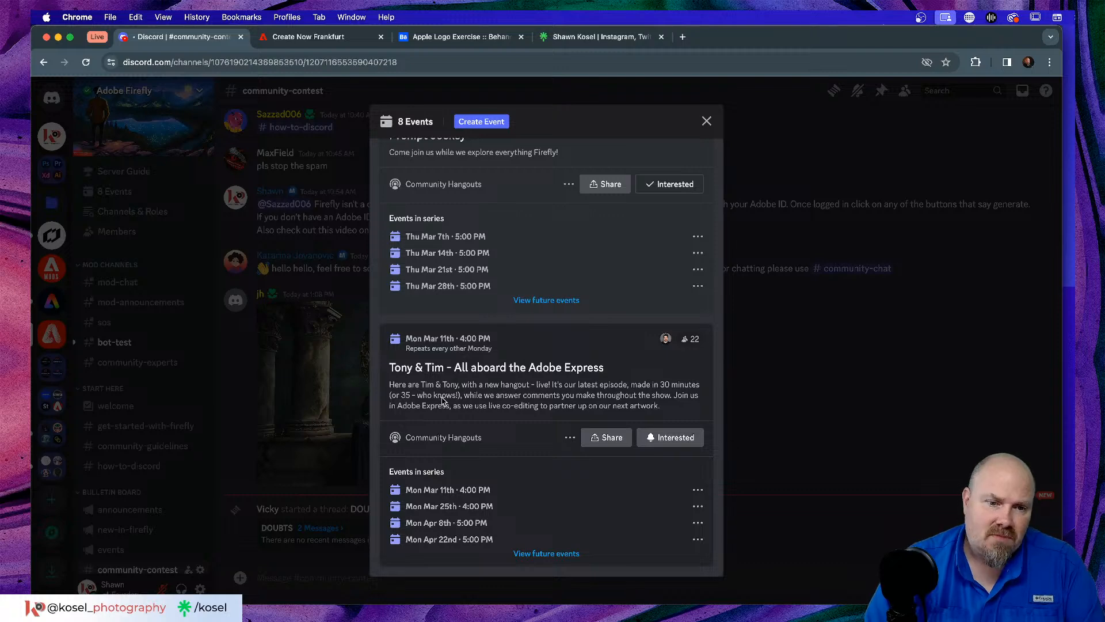
scroll(452, 524, "up", 5)
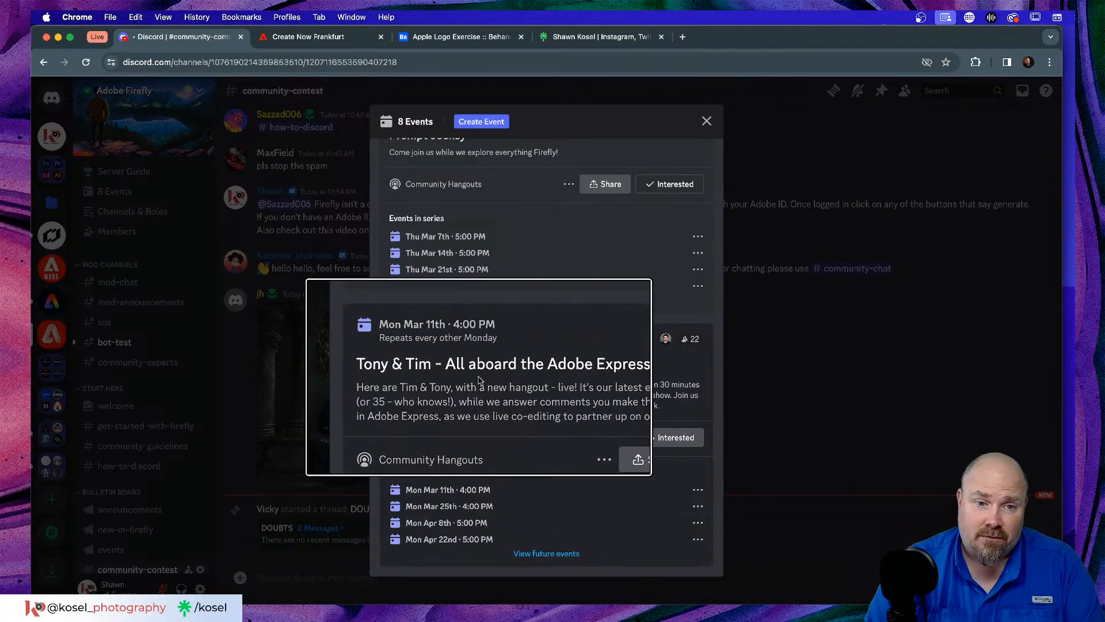
scroll(478, 377, "down", 3)
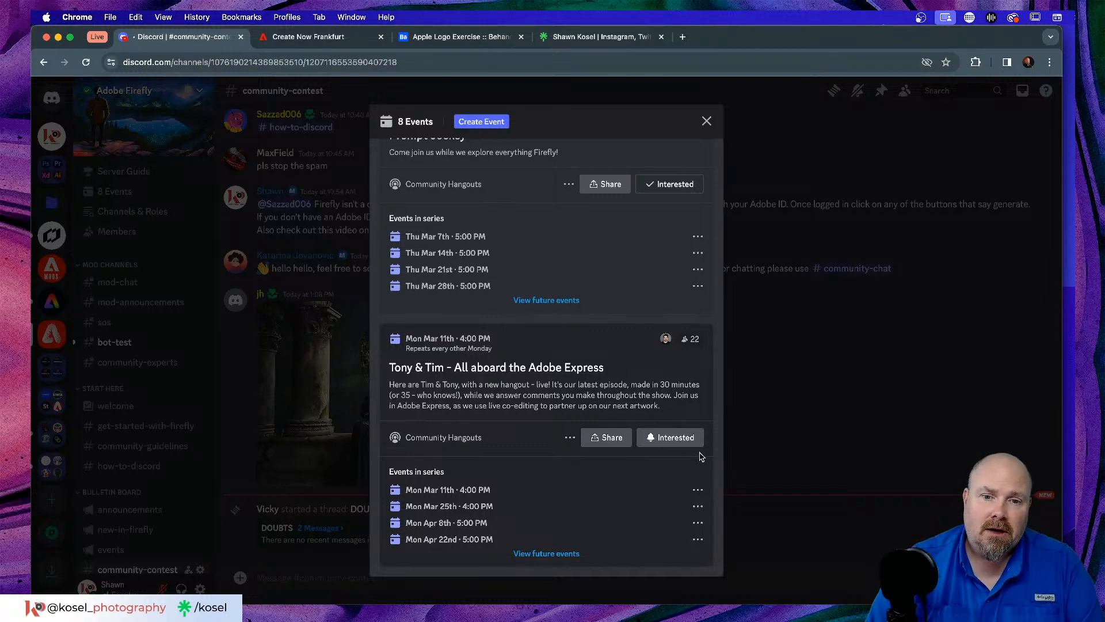
Mark interest in all events of the "All aboard the Adobe Express" series and close the events list.
left_click(671, 439)
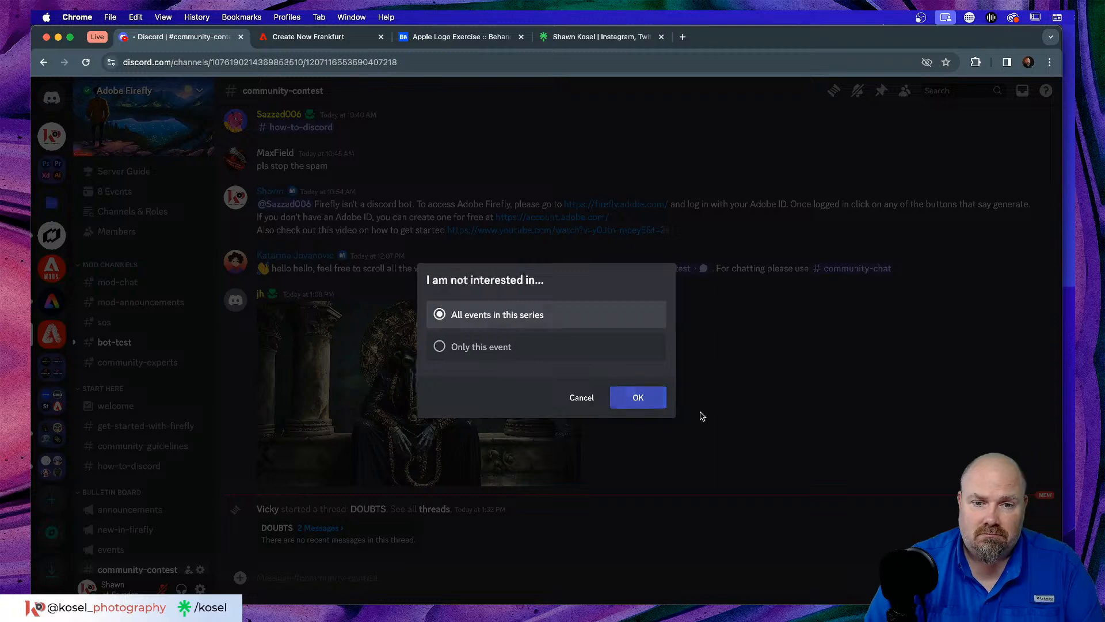
left_click(652, 399)
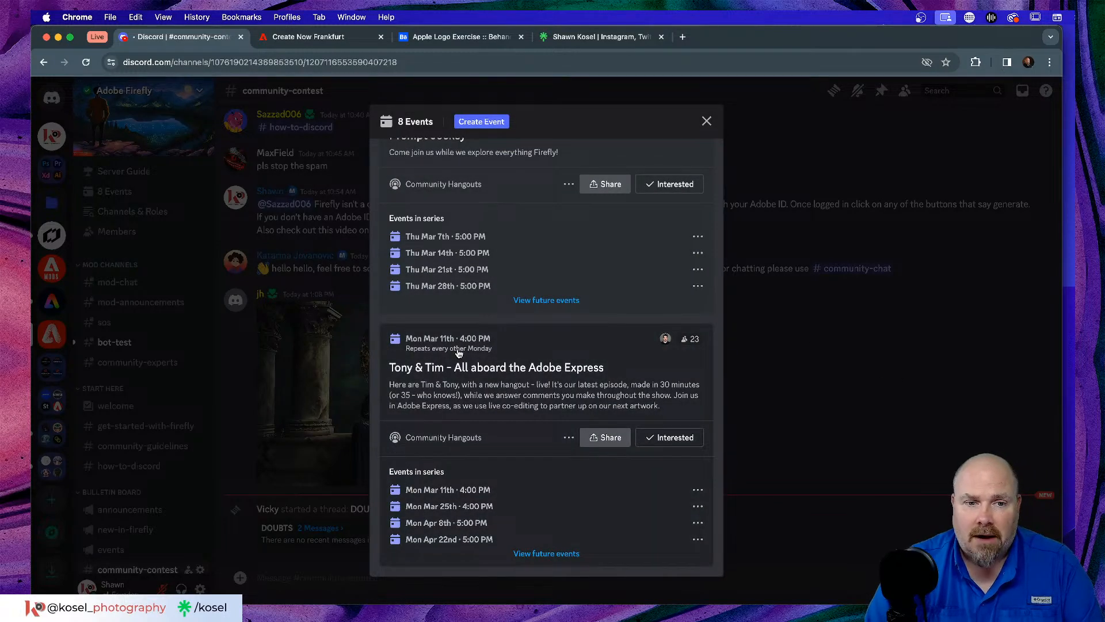
left_click(869, 381)
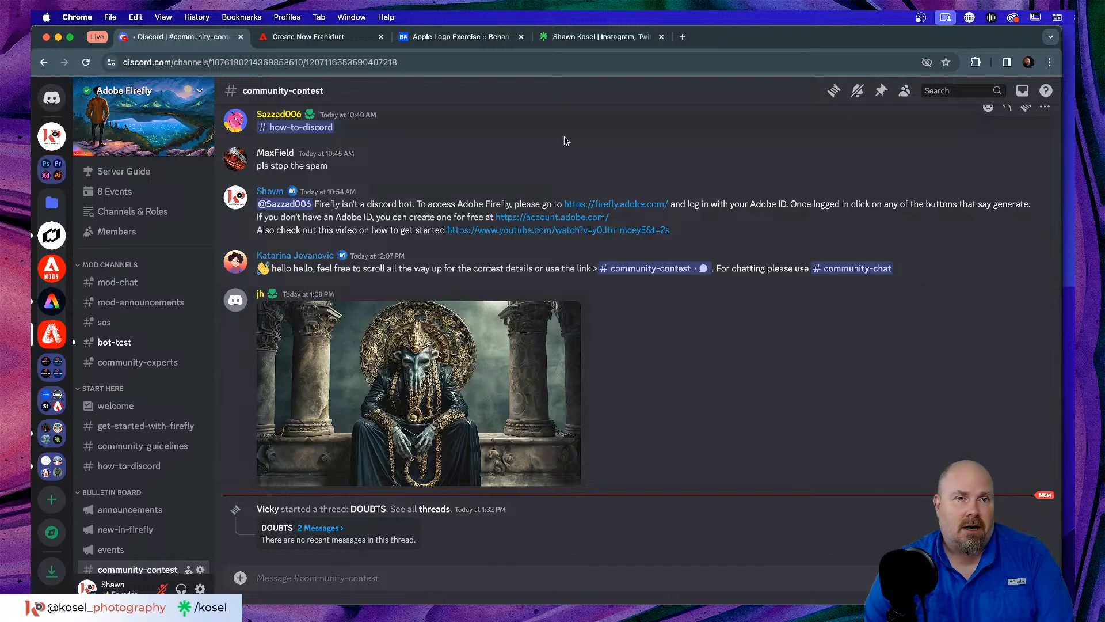
Switch to Illustrator and move the lower billboard screenshot onto the artboard, over the small triangle grid.
key("super+Tab")
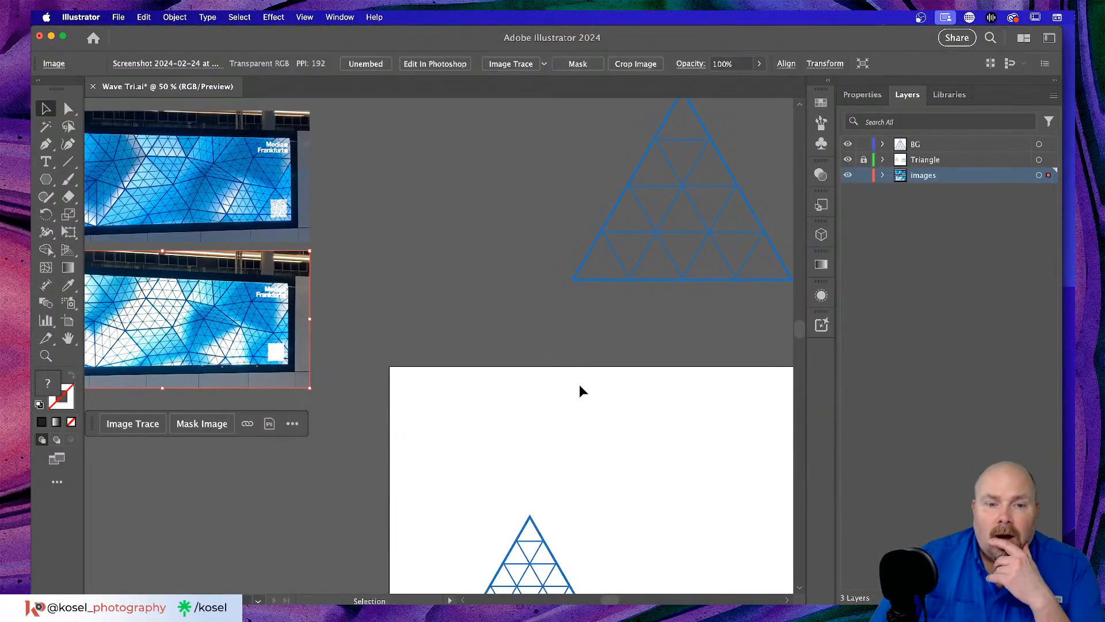
scroll(581, 385, "down", 5)
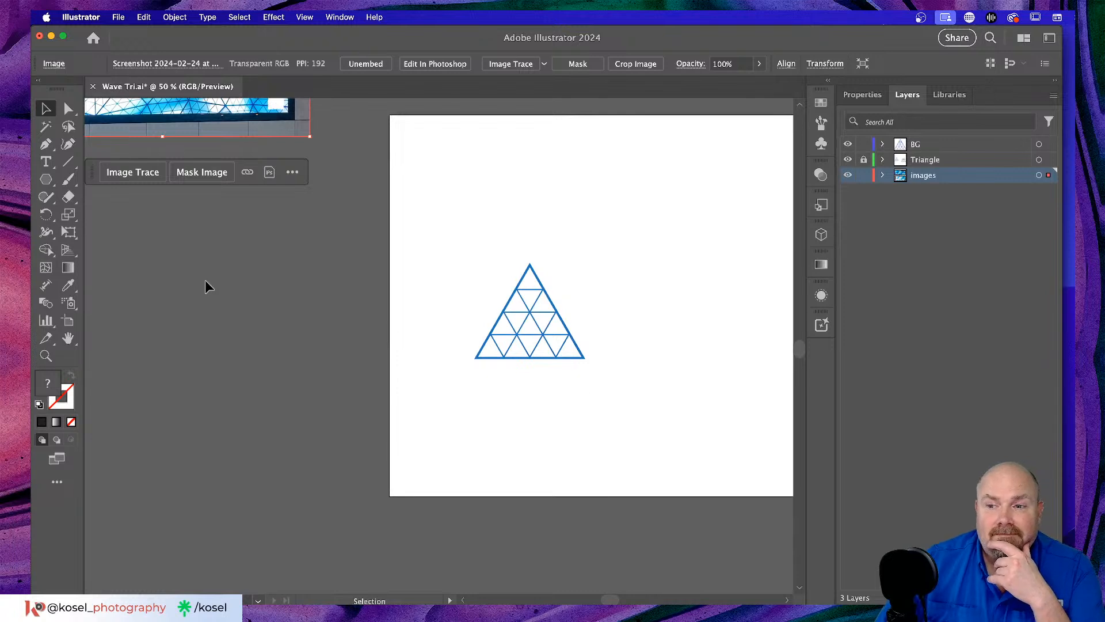
left_click(291, 295)
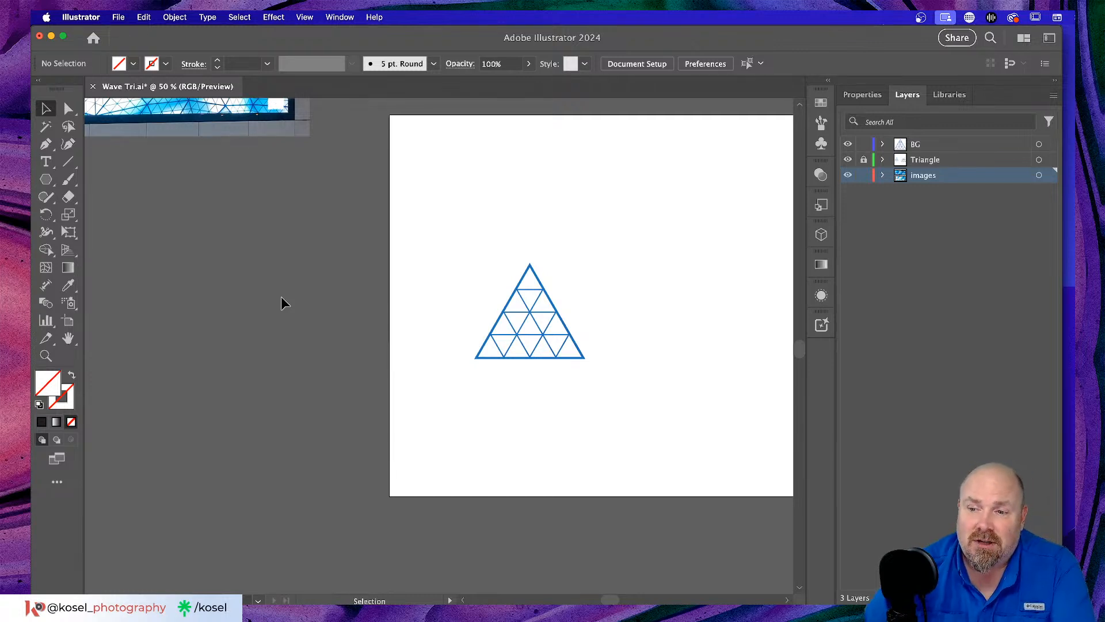
scroll(281, 296, "up", 5)
scroll(281, 296, "left", 5)
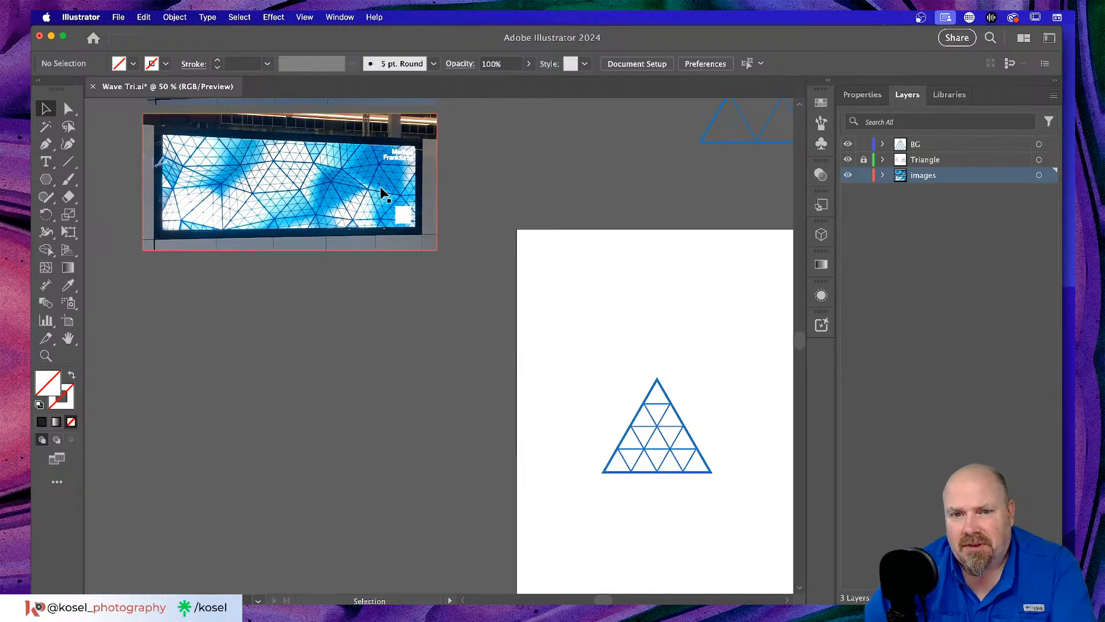
left_click(353, 193)
left_click_drag(354, 198, 679, 373)
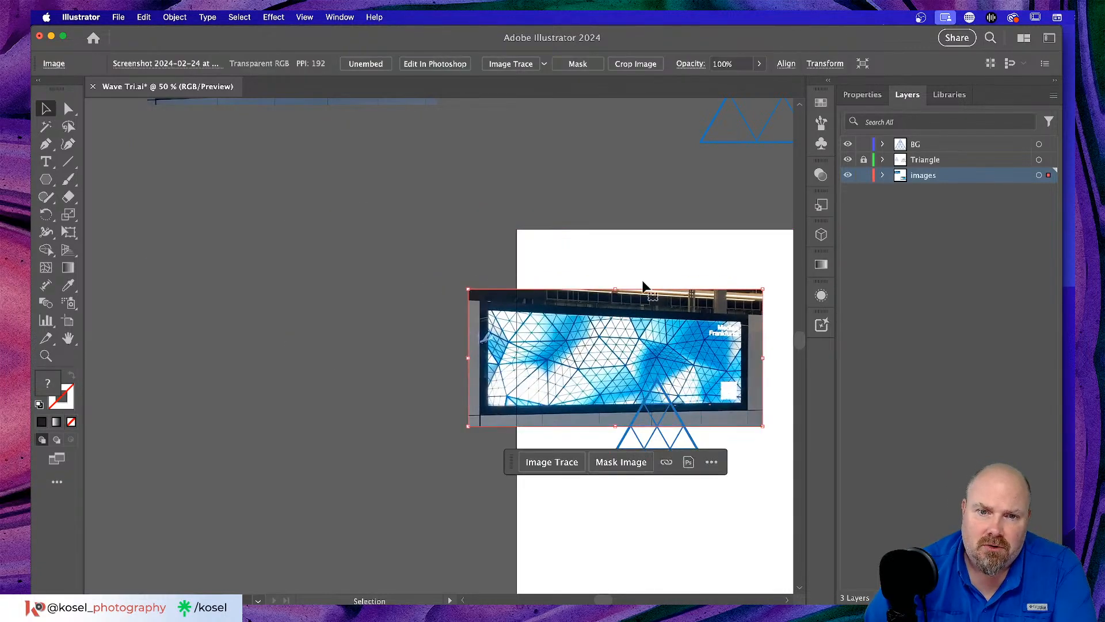
Enlarge the billboard screenshot proportionally until its triangle pattern covers the whole artboard, and deselect it.
scroll(625, 244, "right", 8)
scroll(620, 245, "right", 4)
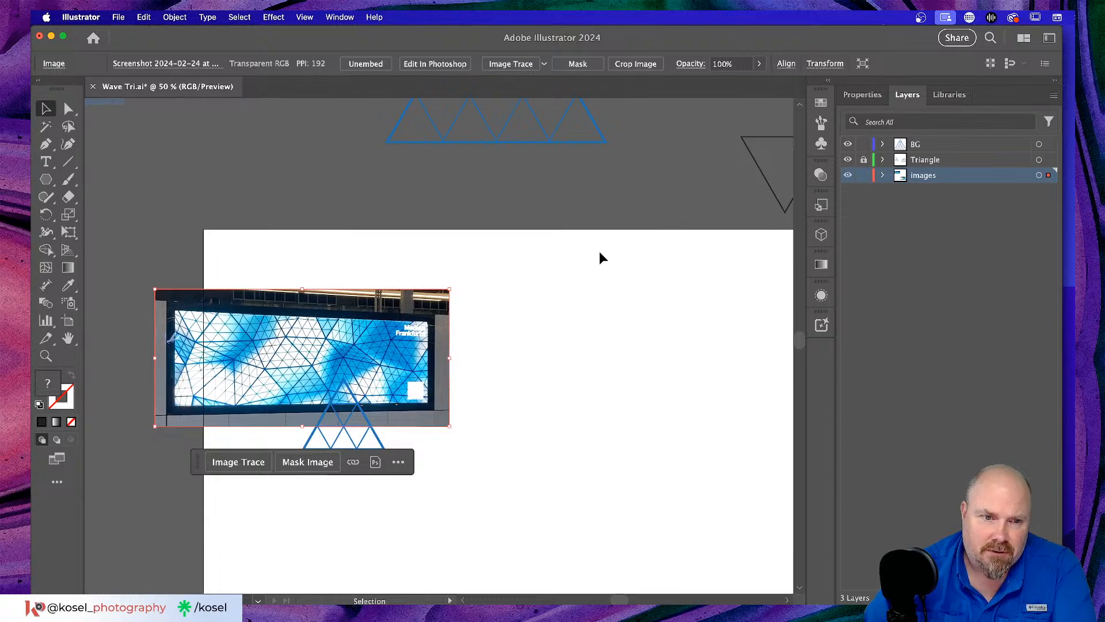
left_click_drag(453, 431, 731, 588)
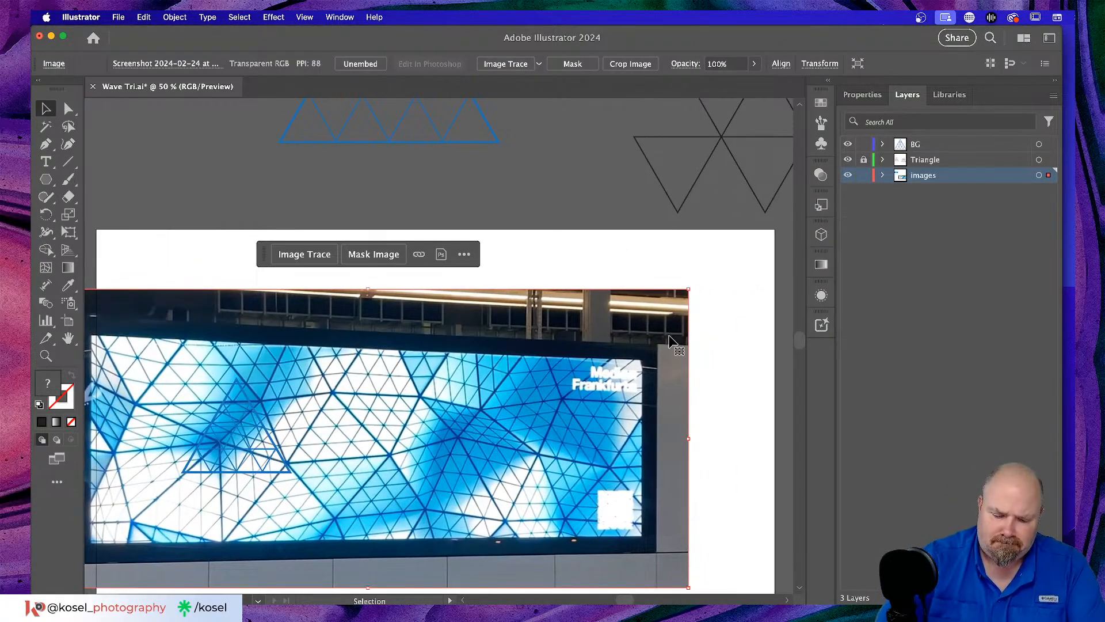
key("super+minus")
key("super+minus")
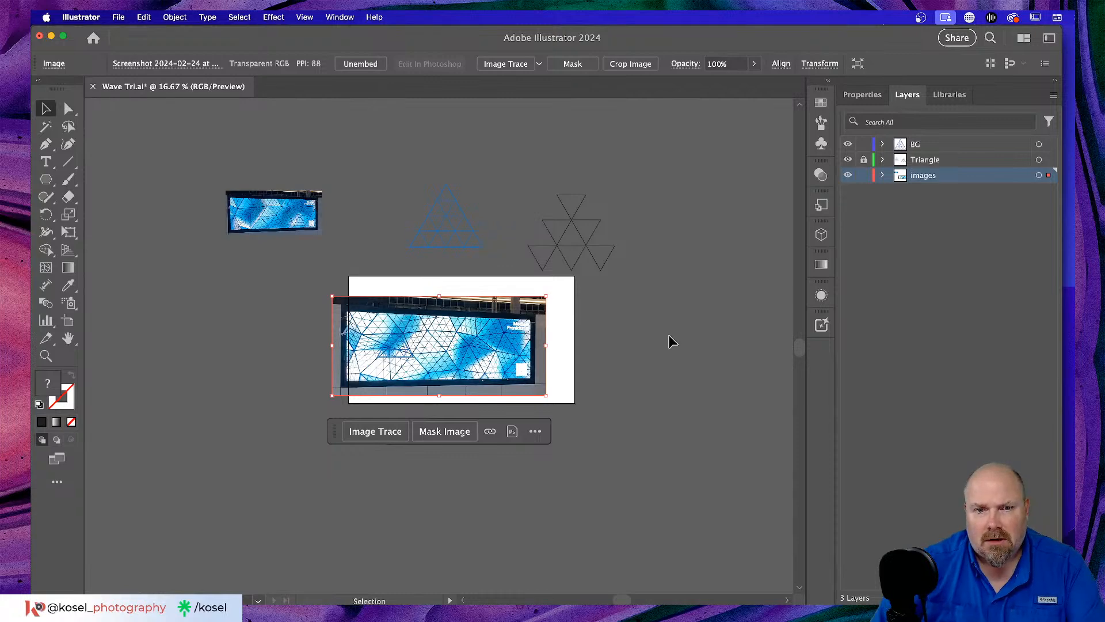
mouse_move(545, 297)
left_mouse_down()
mouse_move(625, 270)
mouse_move(629, 258)
left_mouse_up()
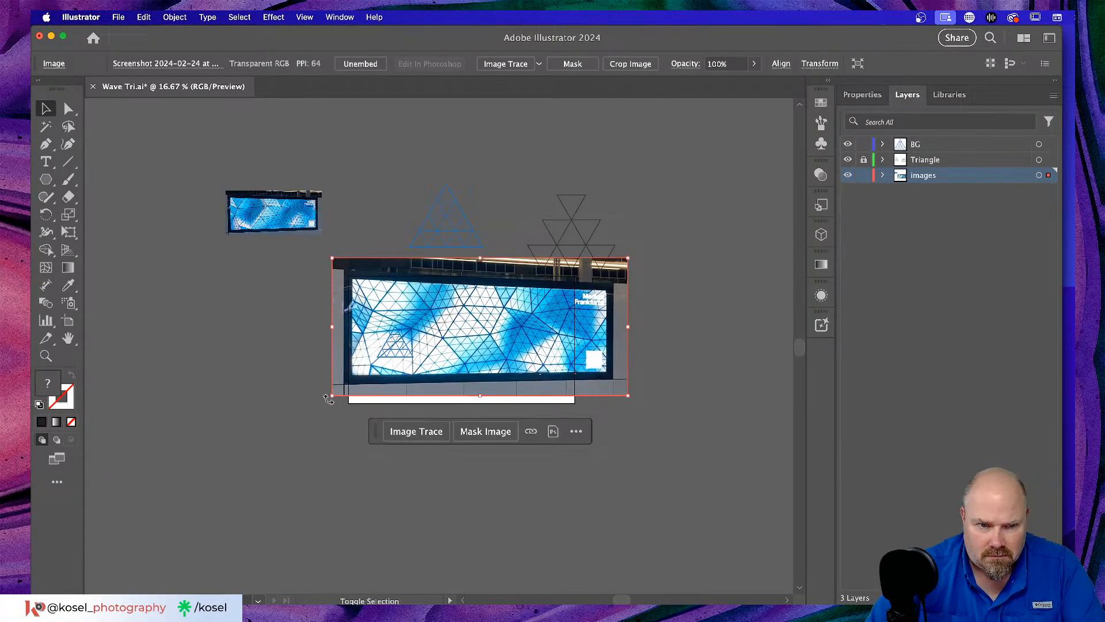
left_click_drag(333, 396, 258, 447)
left_click_drag(628, 259, 662, 238)
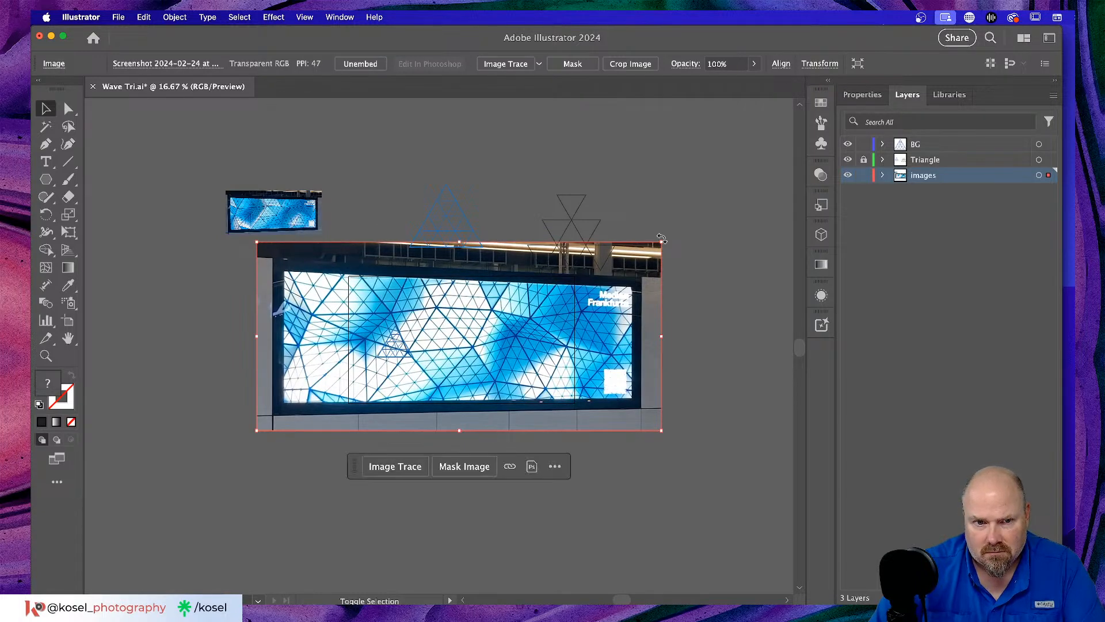
left_click(728, 399)
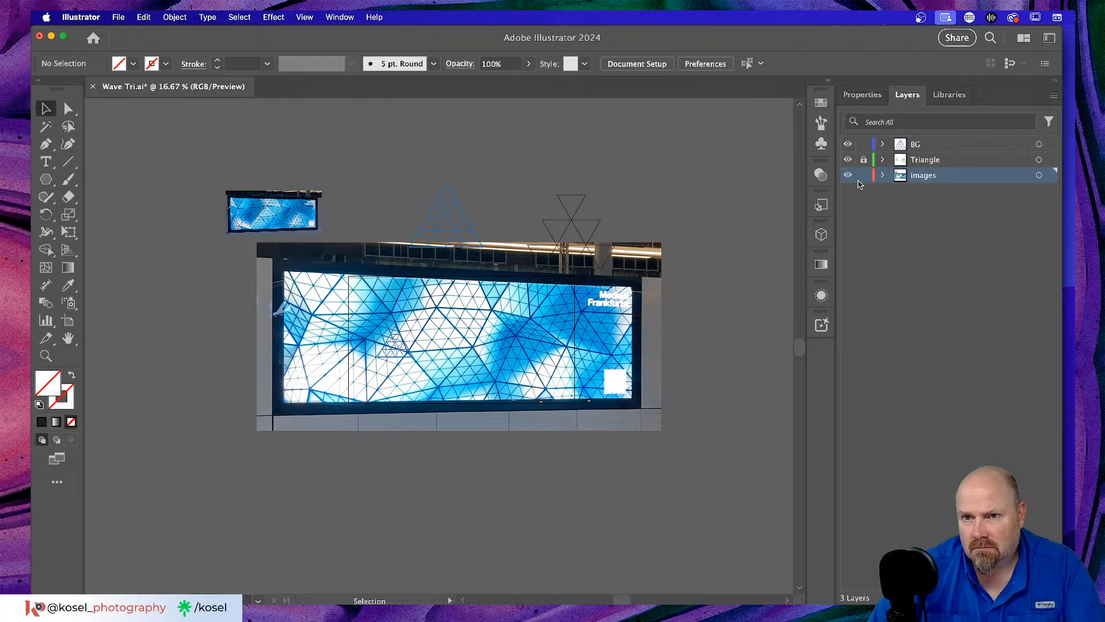
Turn the images layer into a template layer with its images dimmed to 50%.
scroll(320, 465, "left", 3)
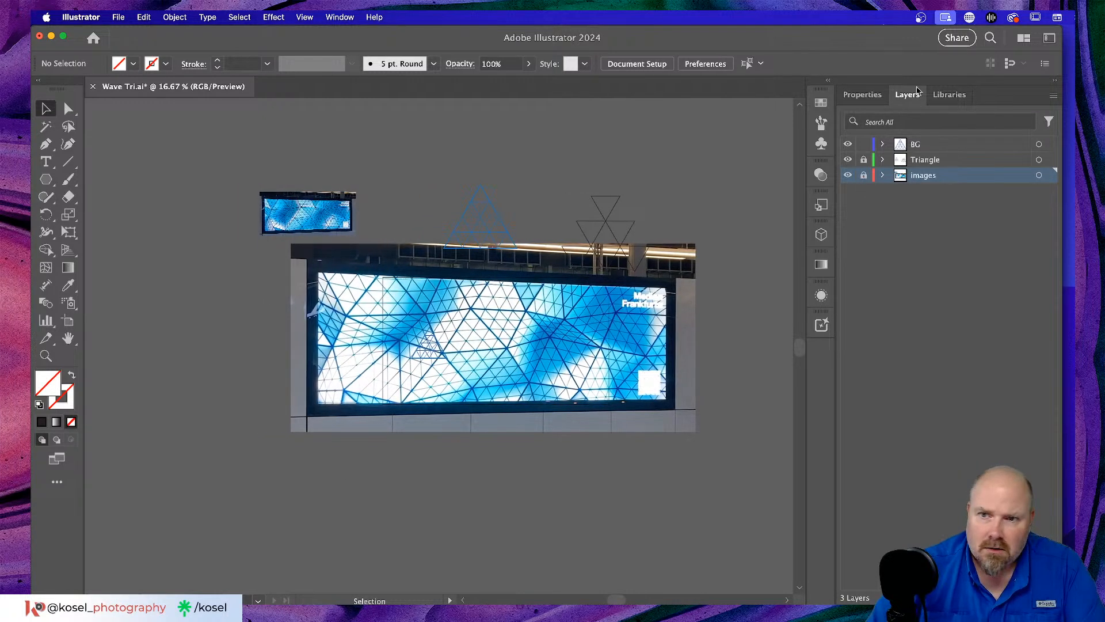
left_click(864, 177)
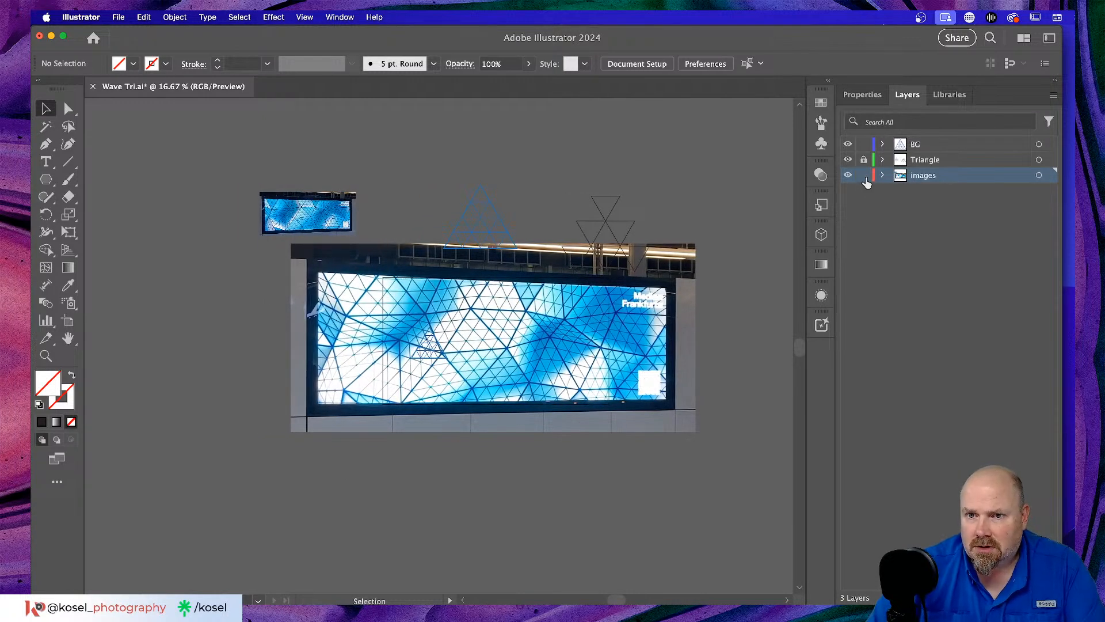
double_click(928, 176)
left_click(1011, 176)
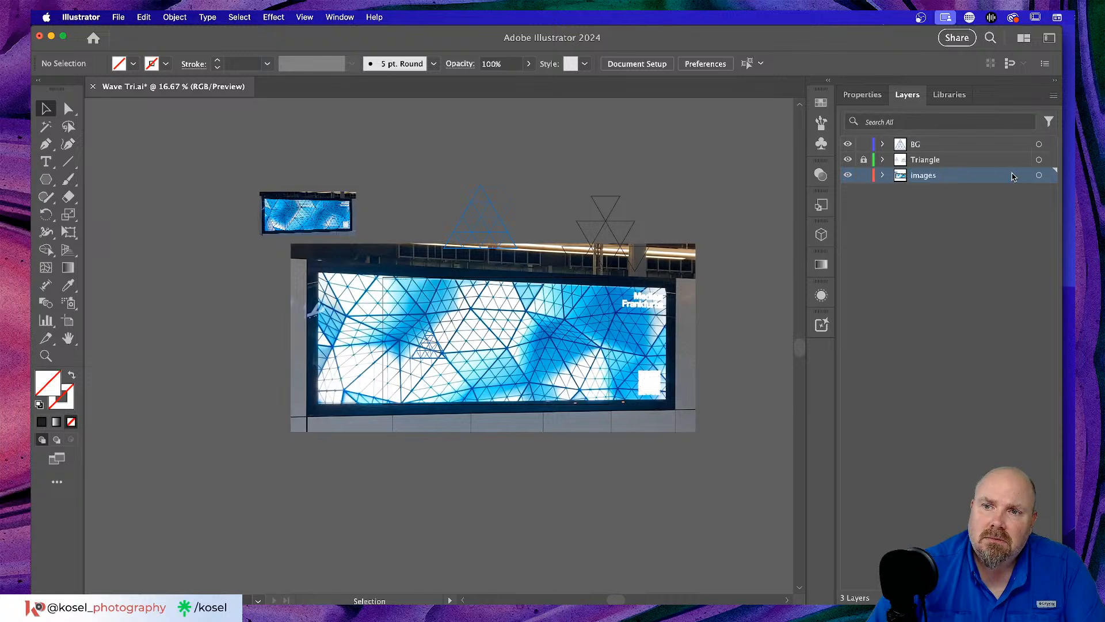
double_click(1012, 175)
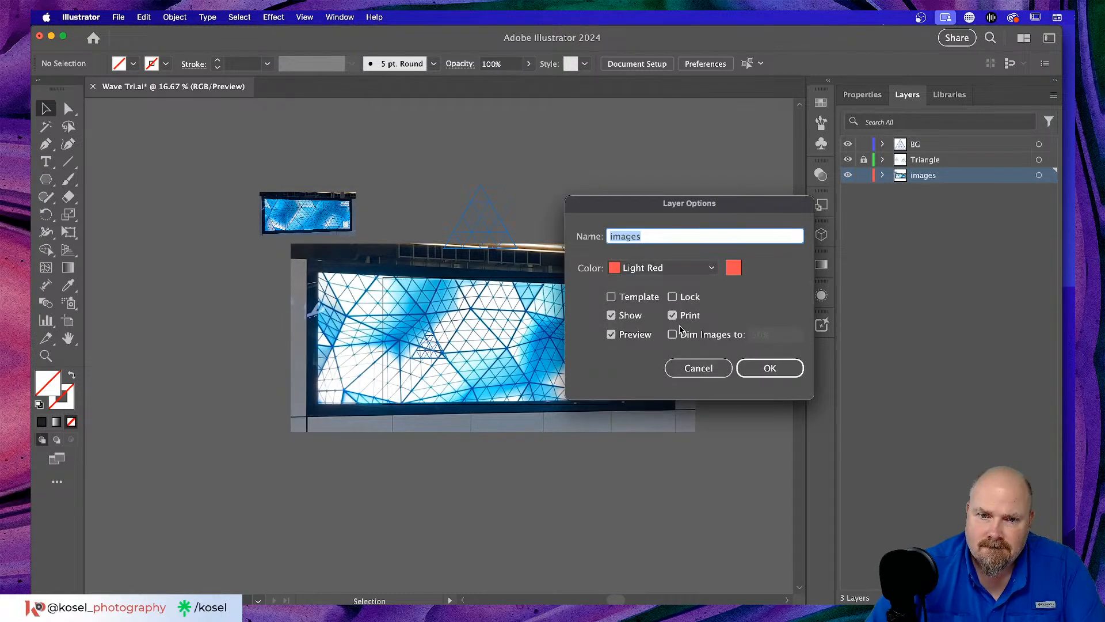
left_click(611, 297)
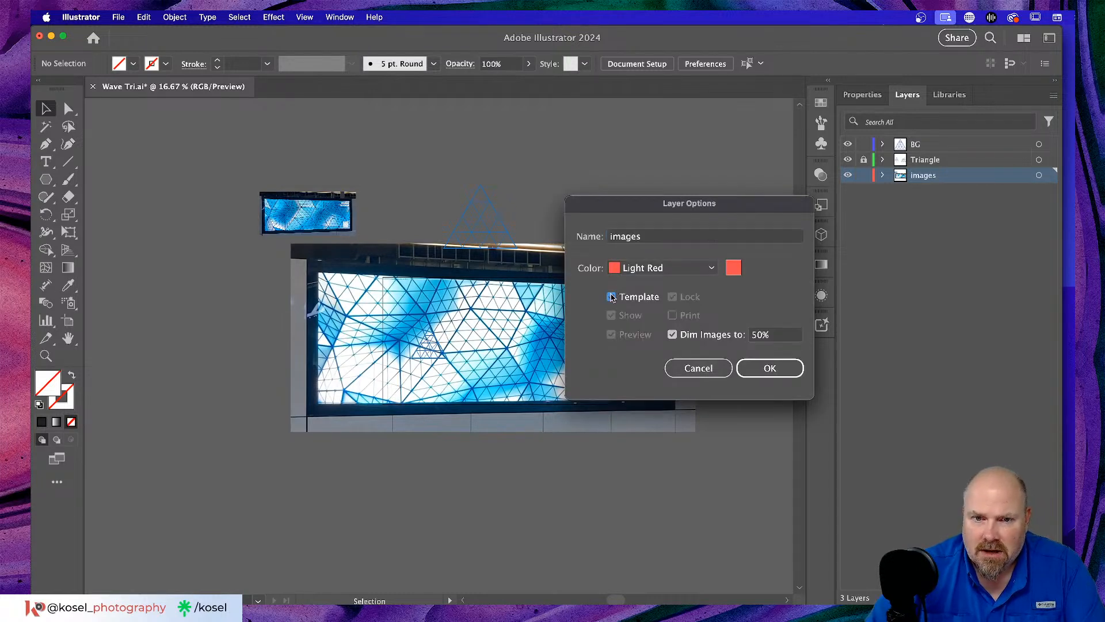
left_click(754, 367)
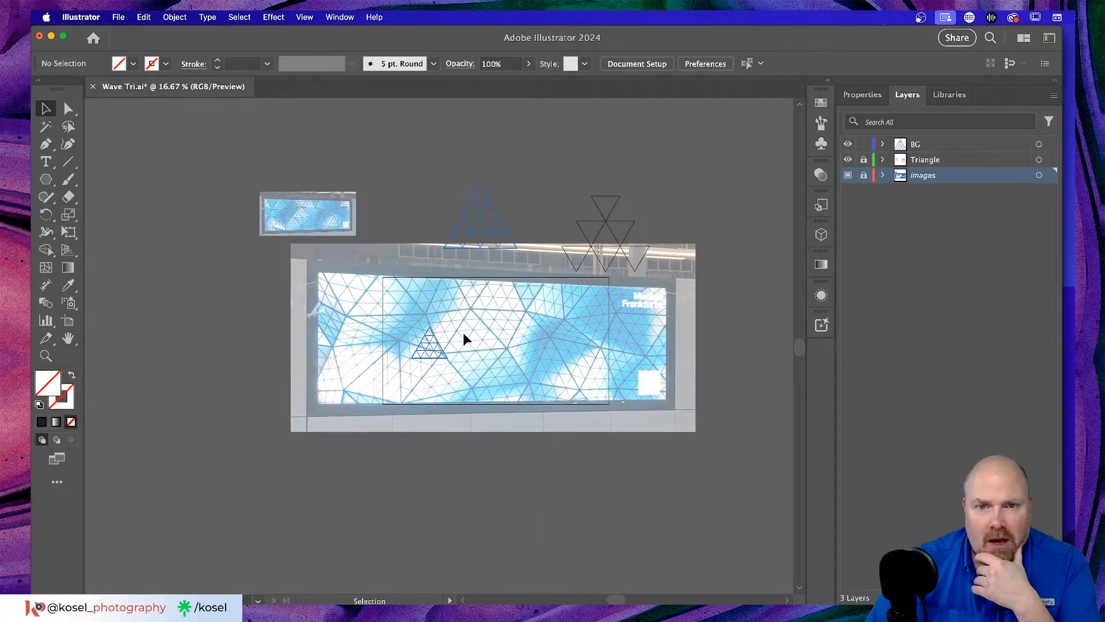
Duplicate the small blue triangle grid three times, placing copies to its right, upper right and lower right over the billboard pattern.
left_click(444, 354)
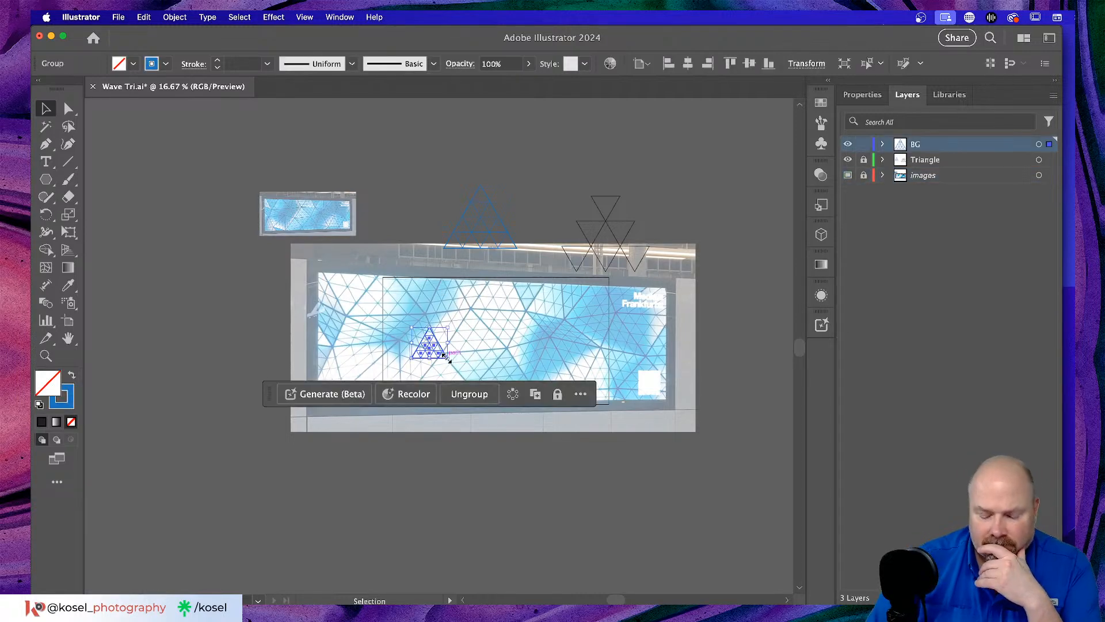
key("super+equal")
key("super+equal")
key("super+equal")
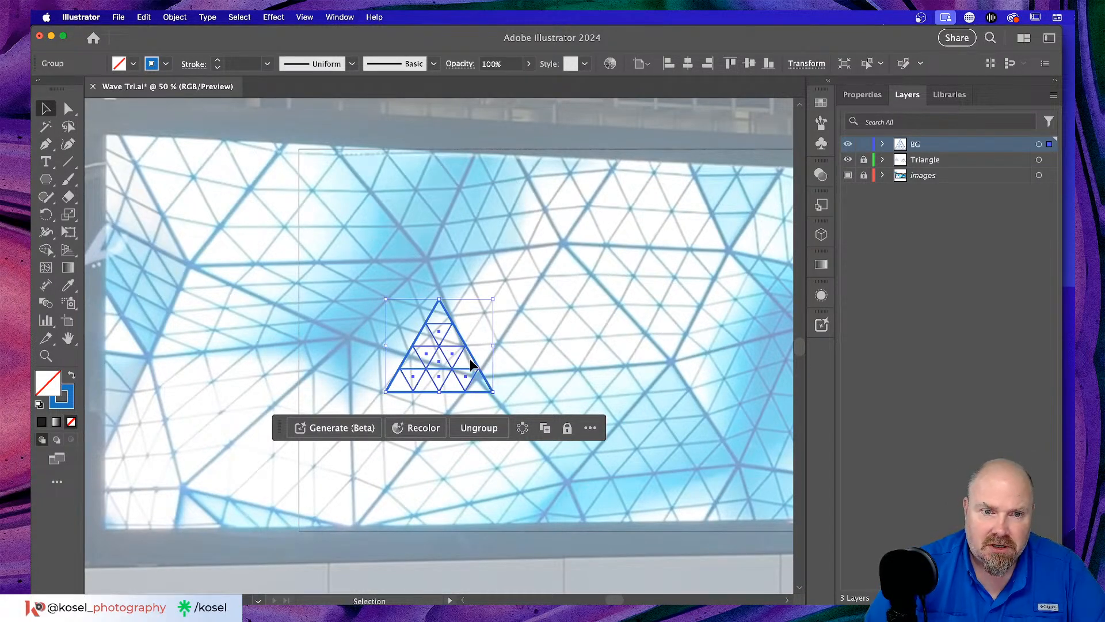
left_click_drag(478, 359, 719, 334)
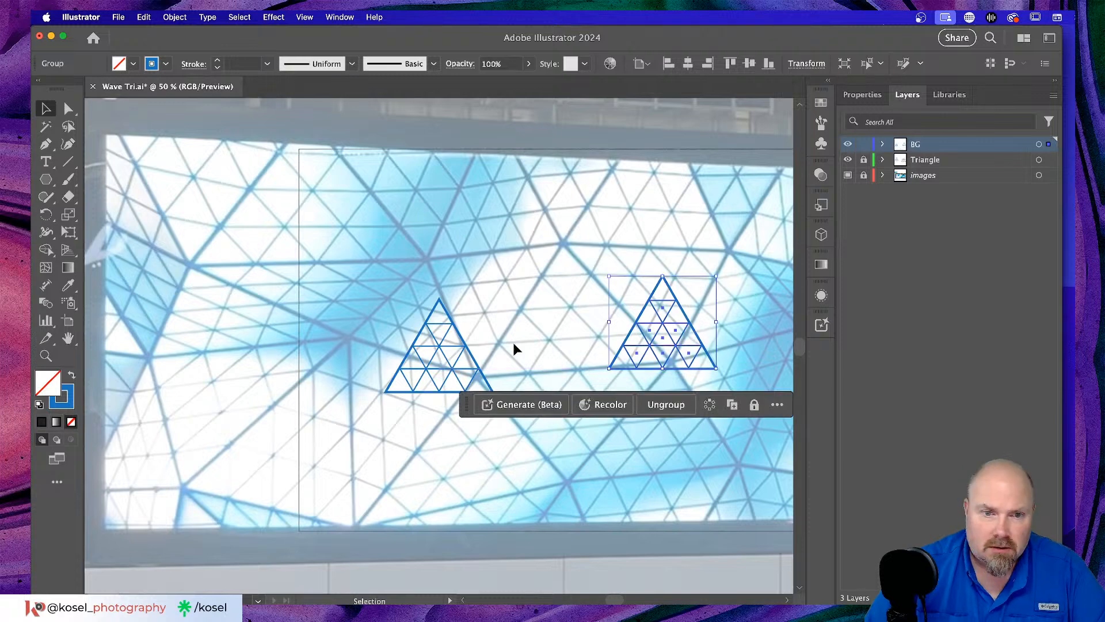
left_click_drag(469, 348, 559, 211)
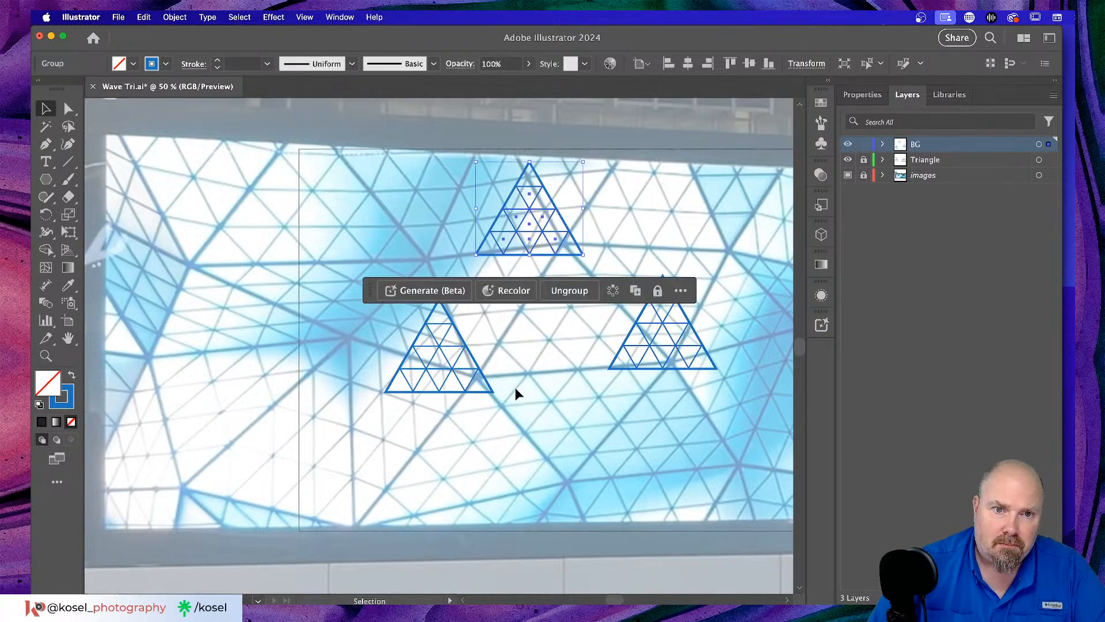
left_click_drag(453, 395, 577, 503)
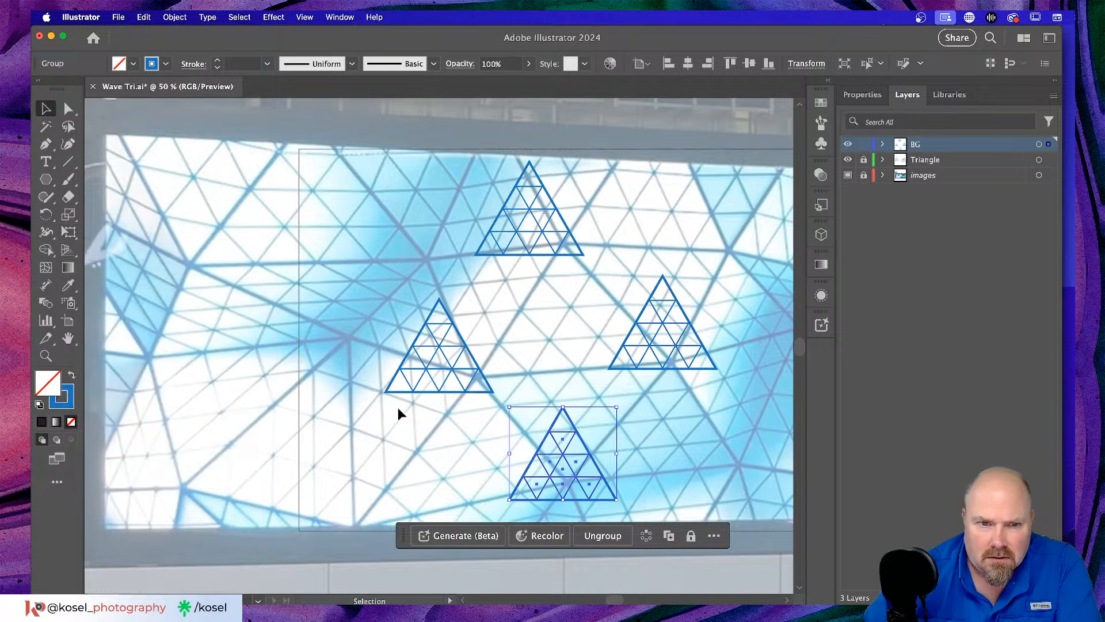
Move, rotate and scale down the original triangle grid to roughly match the billboard facet up and left of it.
left_click(464, 342)
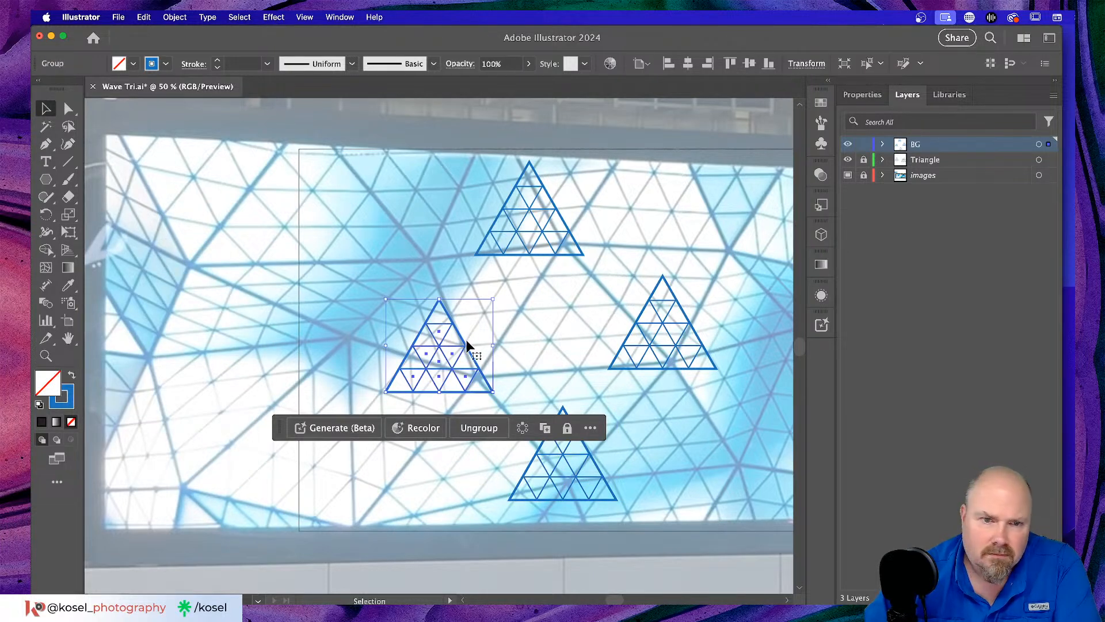
left_click_drag(468, 341, 437, 306)
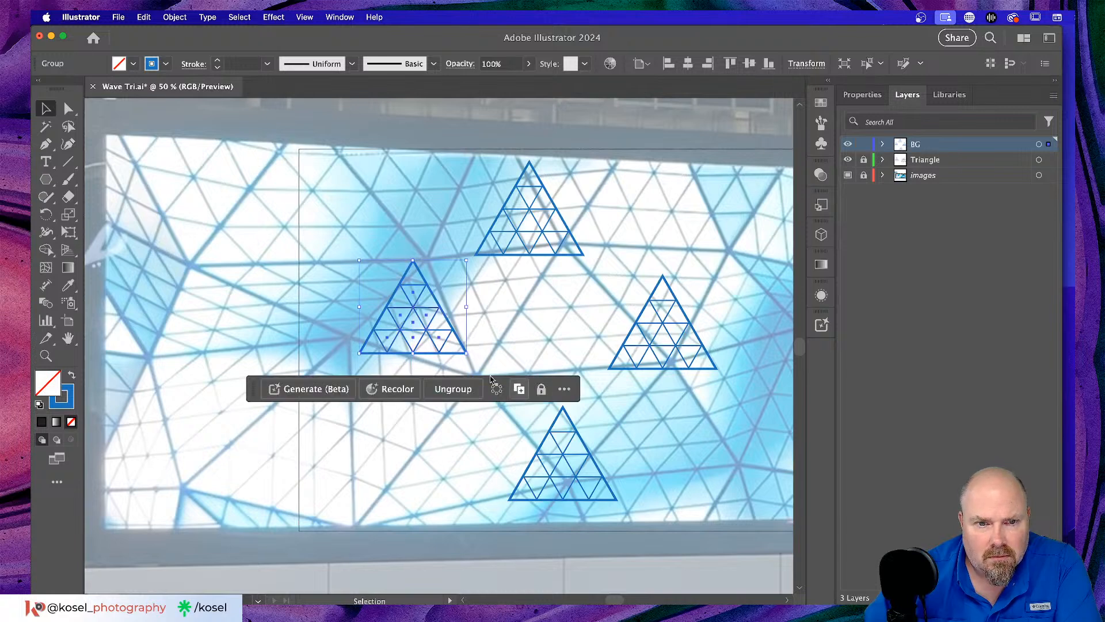
left_click_drag(472, 354, 469, 379)
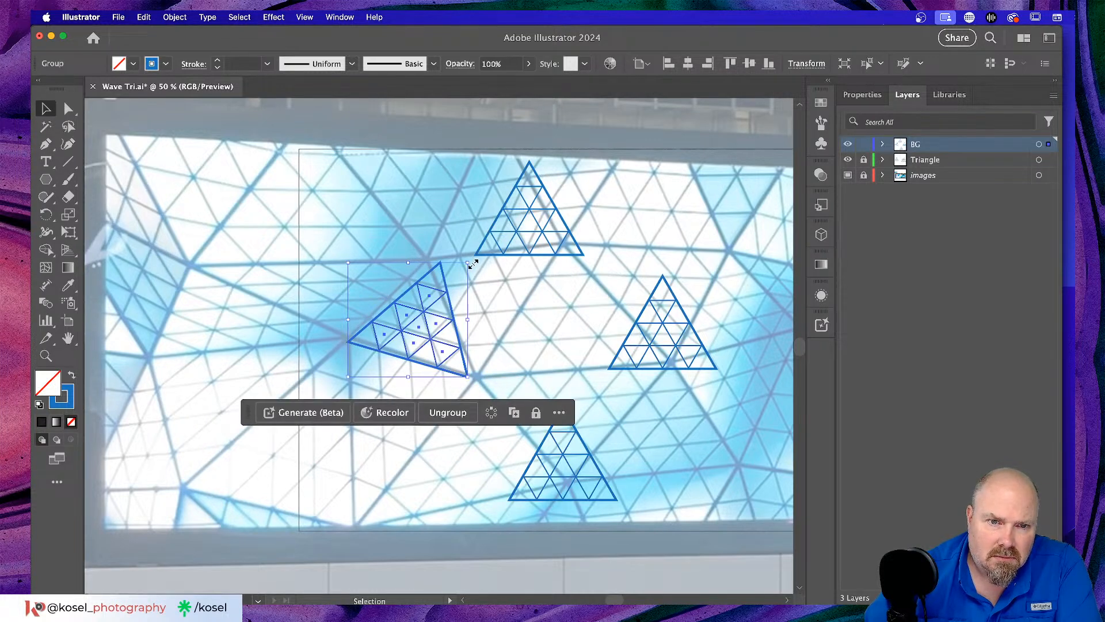
left_click_drag(469, 263, 455, 275)
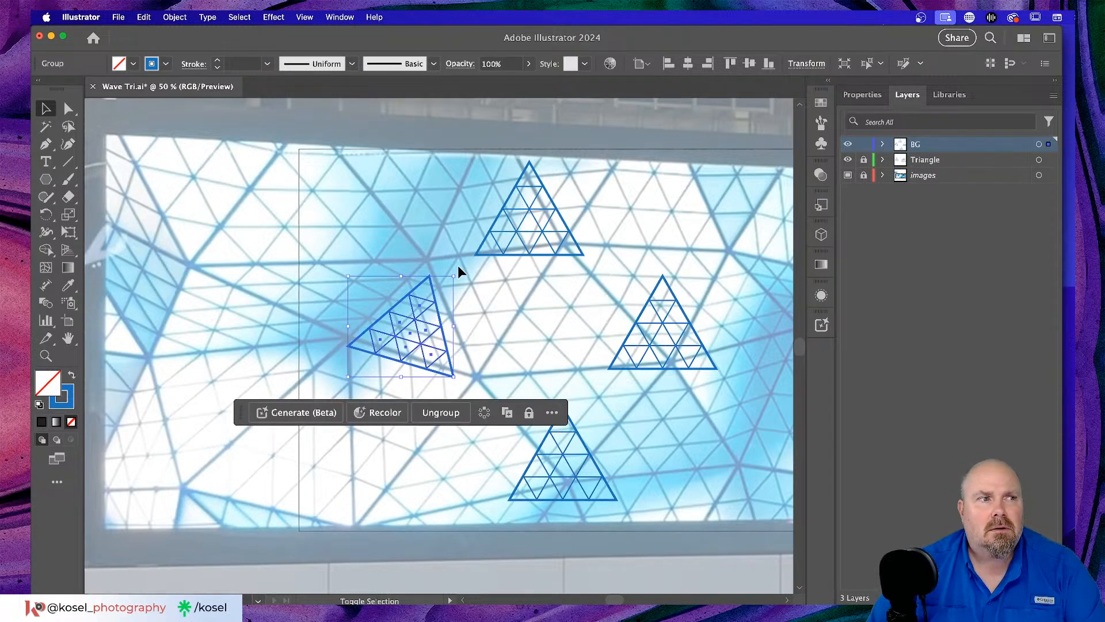
Stretch and skew the rotated triangle grid with Free Transform so its corners meet the traced facet's corners, and deselect it.
left_click(68, 232)
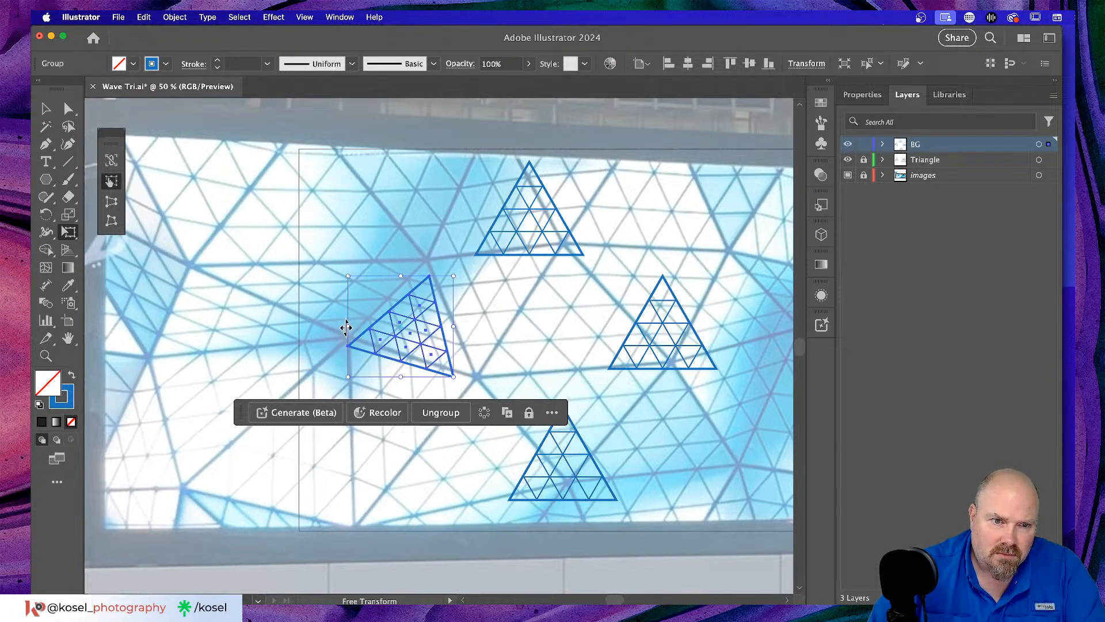
left_click_drag(348, 375, 352, 363)
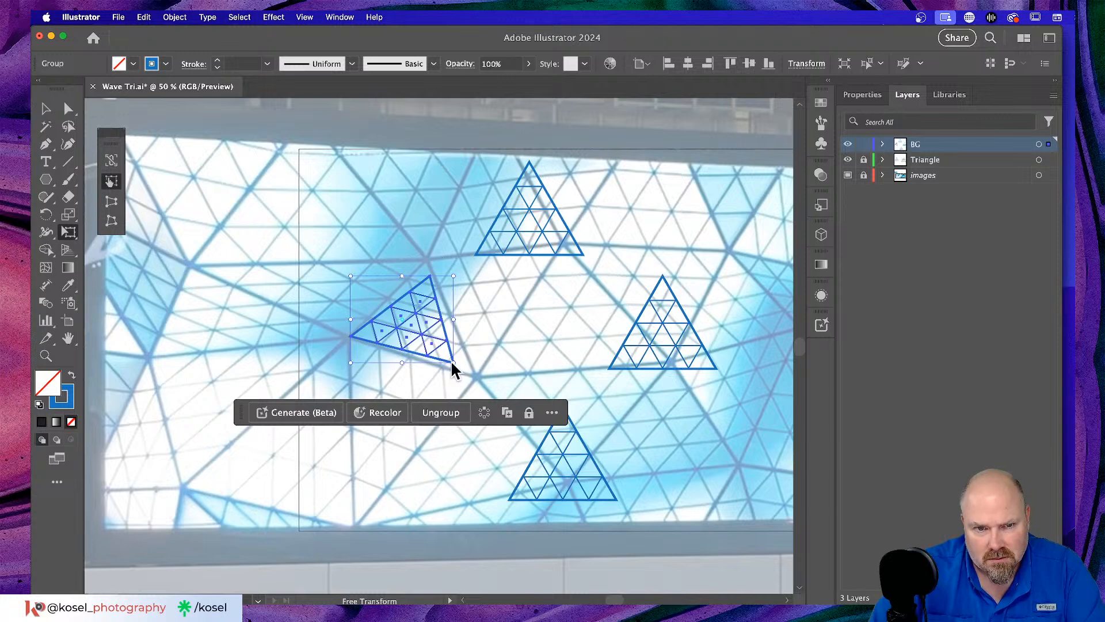
left_click_drag(452, 363, 476, 375)
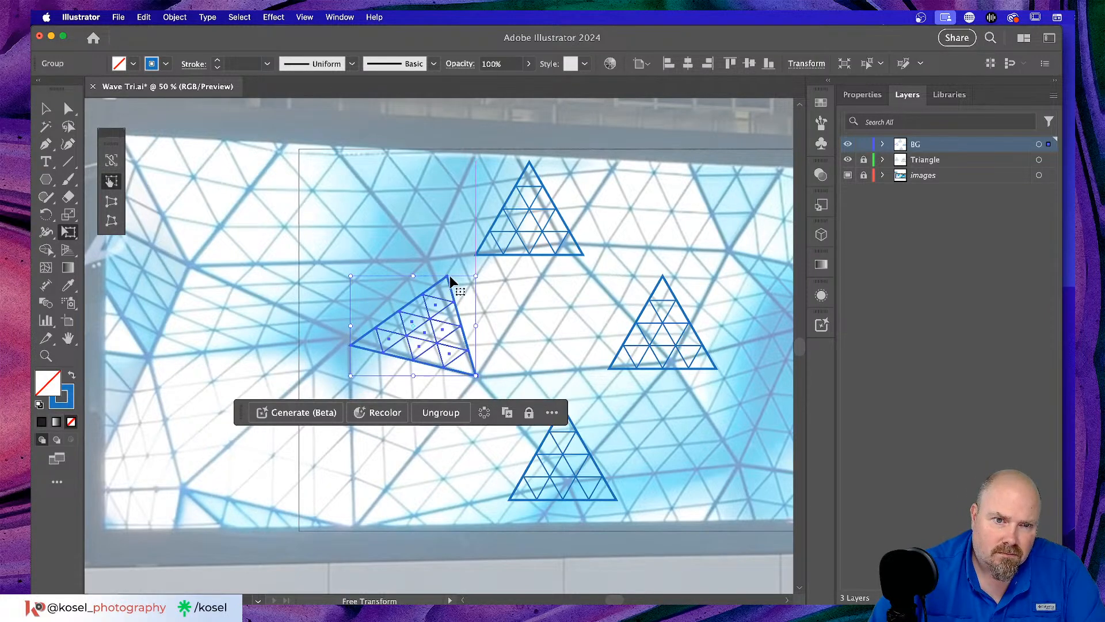
left_click_drag(412, 276, 395, 261)
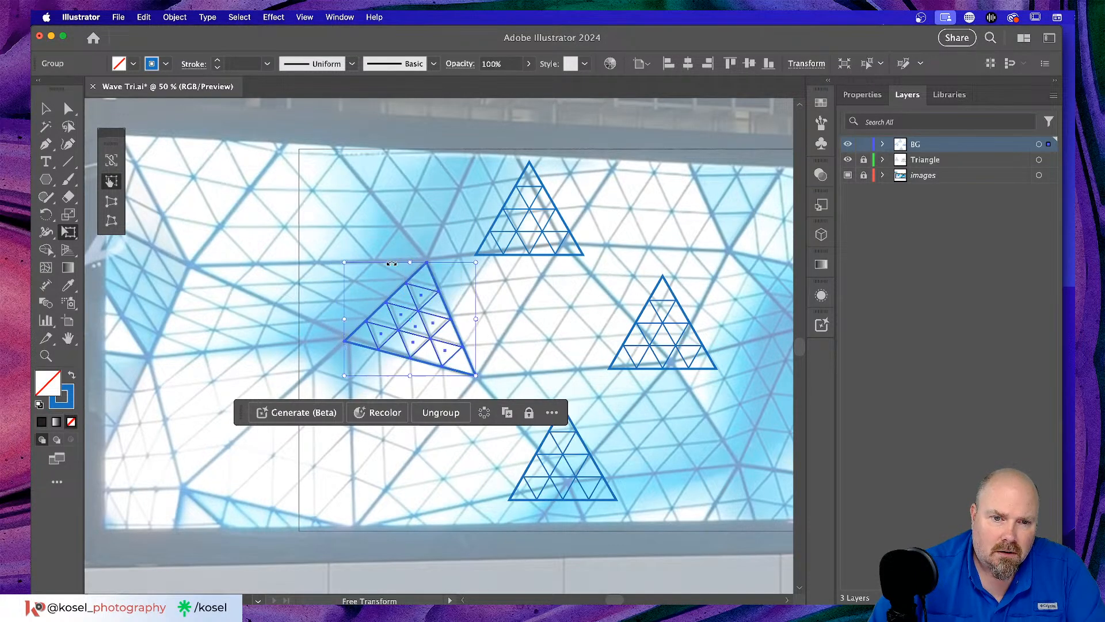
key("v")
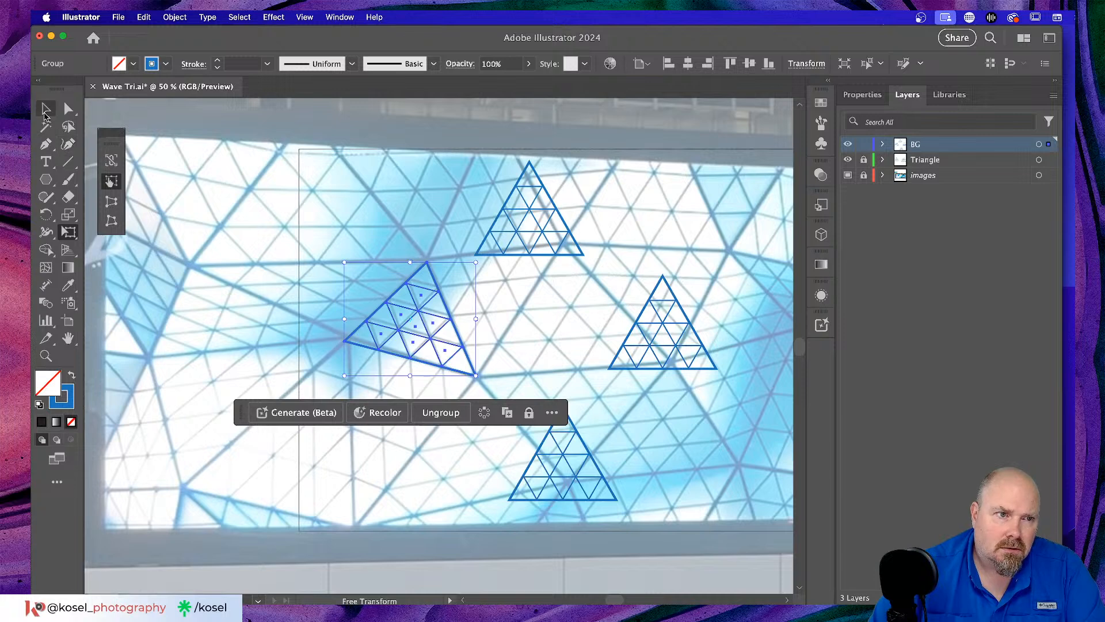
left_click(513, 289)
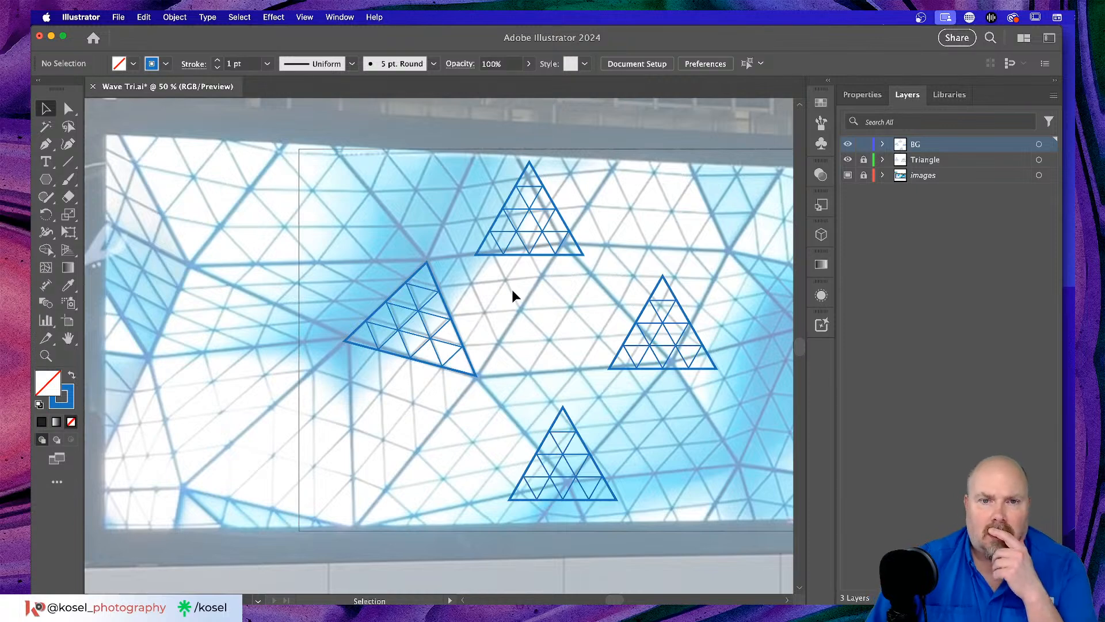
Delete the four small blue triangle grids lying over the billboard photo.
key("super+minus")
key("super+minus")
key("super+minus")
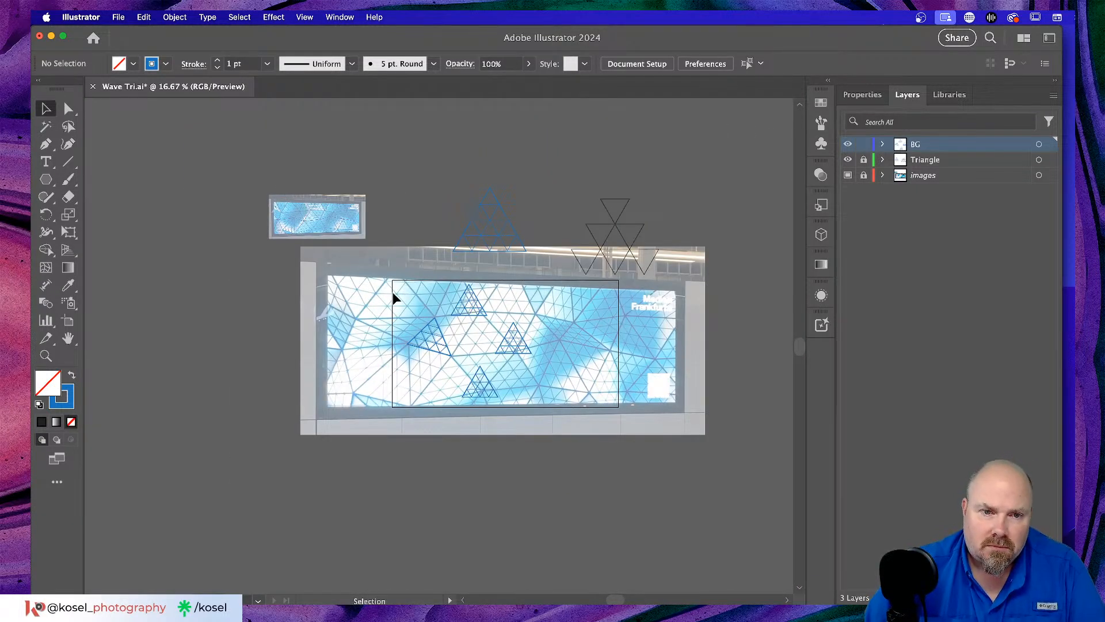
left_click_drag(414, 298, 575, 396)
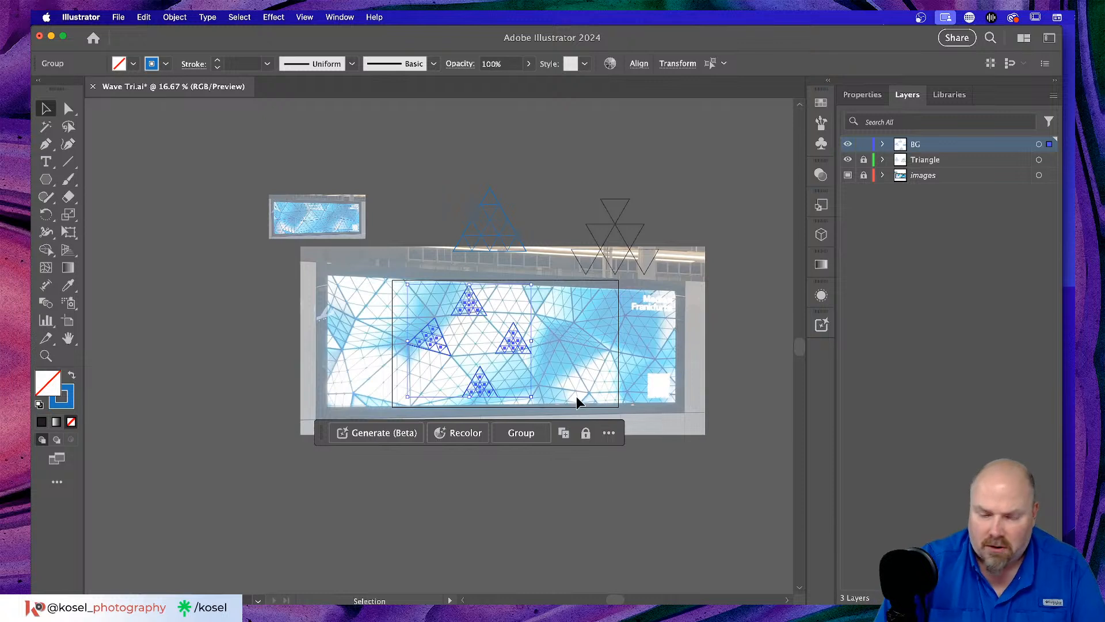
key("Delete")
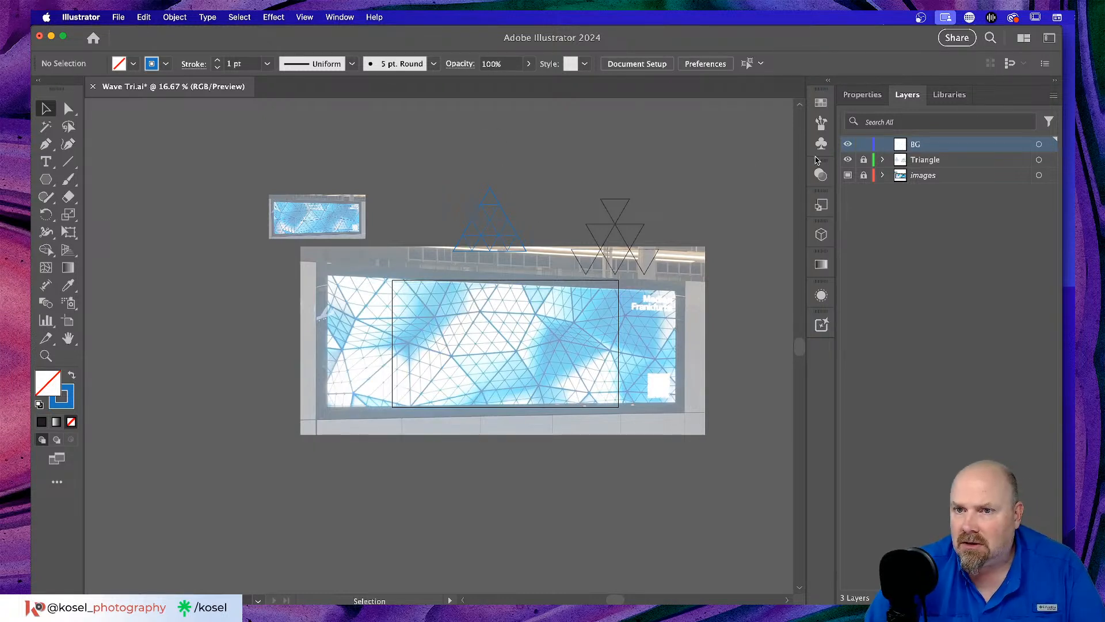
Unlock the Triangle layer, move the large blue triangle grid up clear of the billboard photo, and deselect it.
left_click(863, 160)
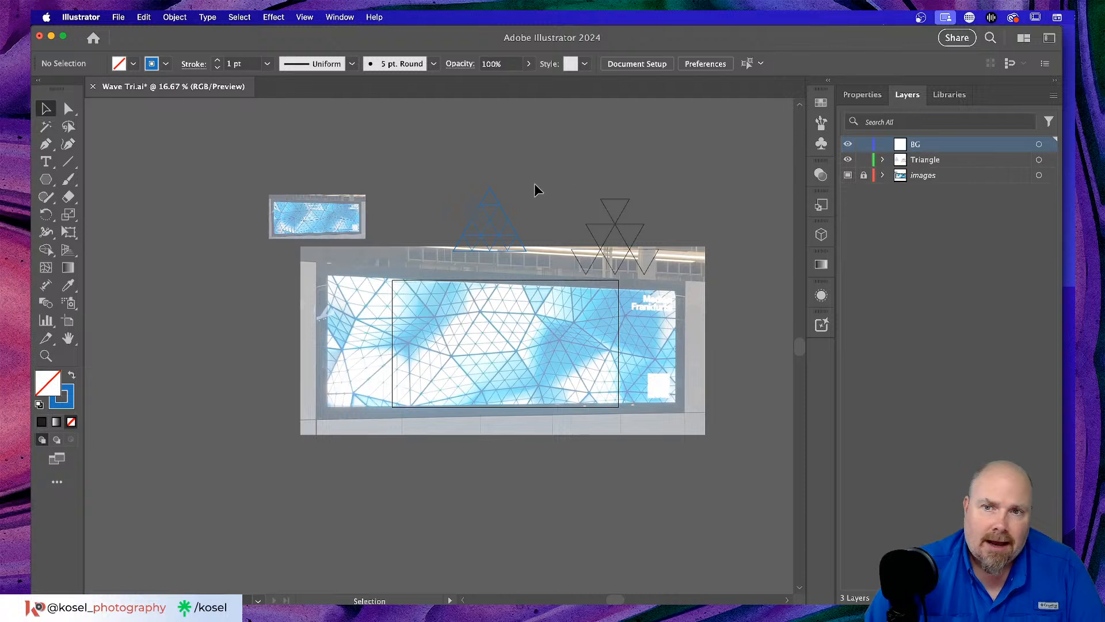
left_click_drag(460, 270, 445, 255)
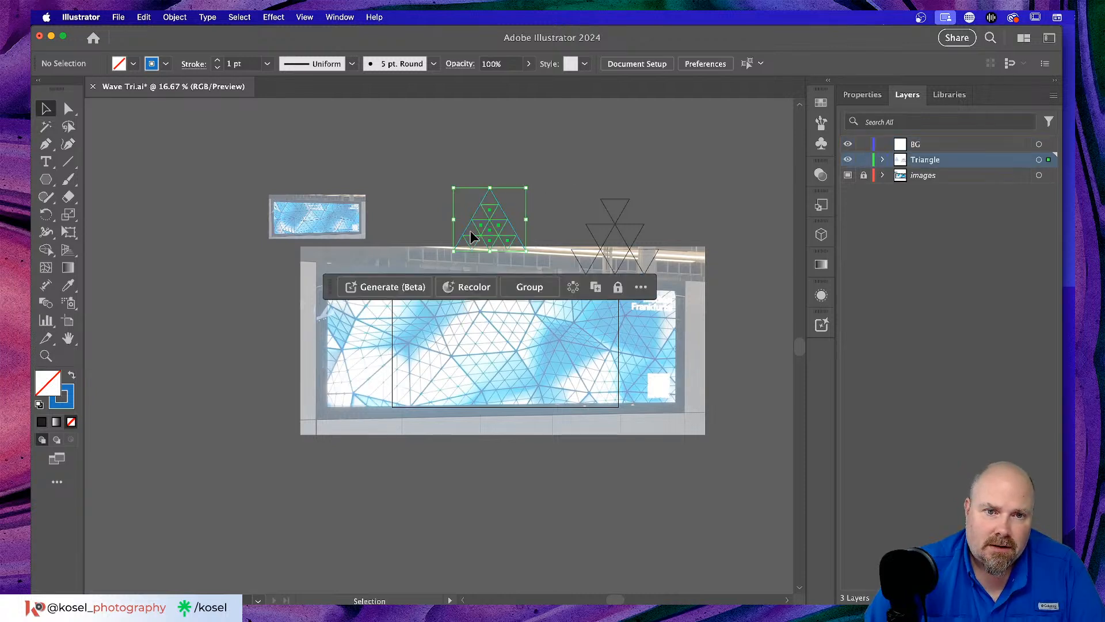
left_click_drag(496, 202, 524, 161)
left_click(583, 152)
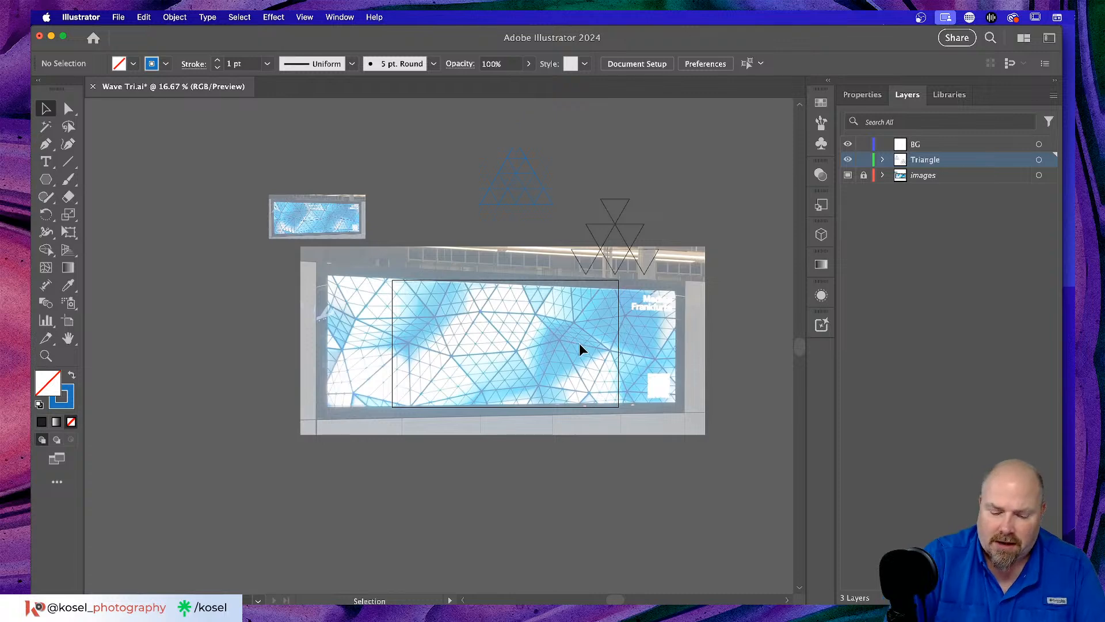
Set the stroke weight of the large blue grid's outer triangle to 3 pt and deselect it.
key("super+equal")
key("super+equal")
key("super+equal")
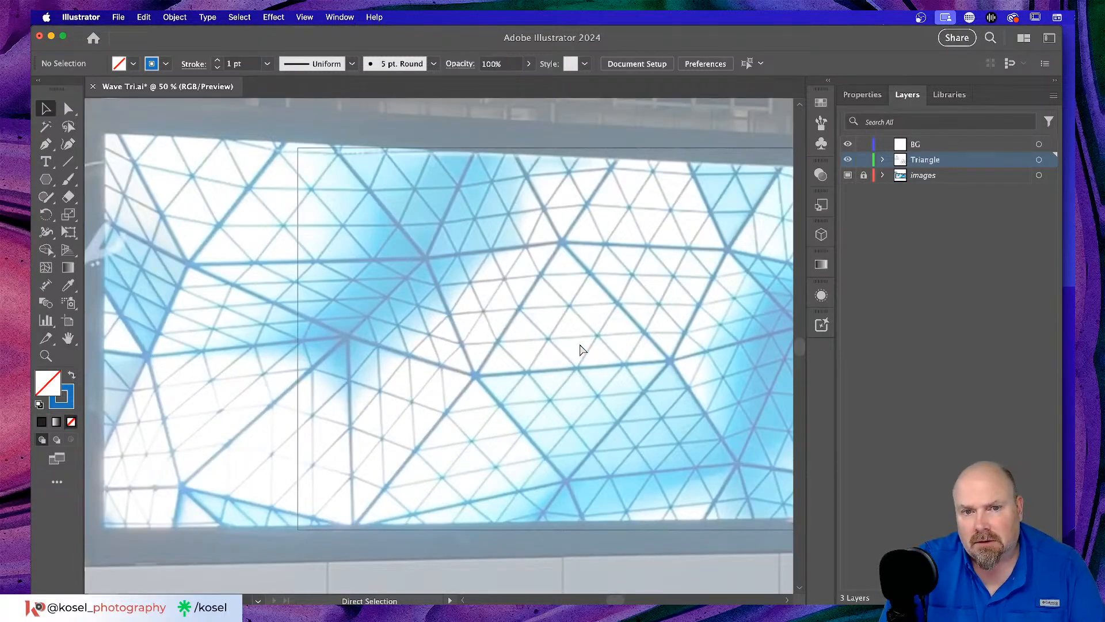
scroll(682, 301, "up", 3)
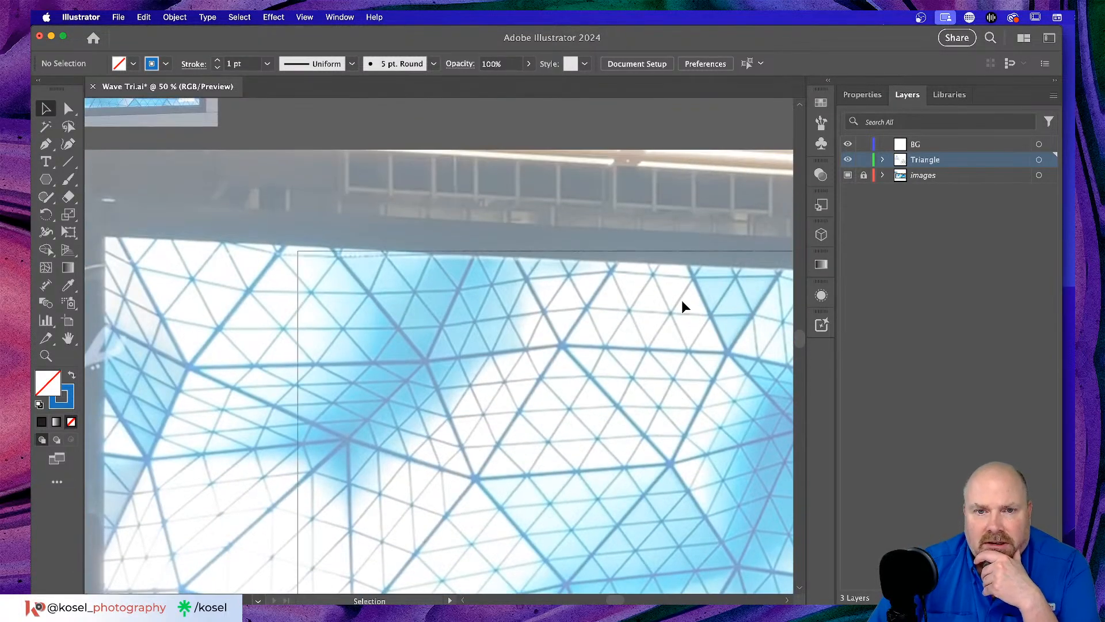
scroll(682, 301, "down", 2)
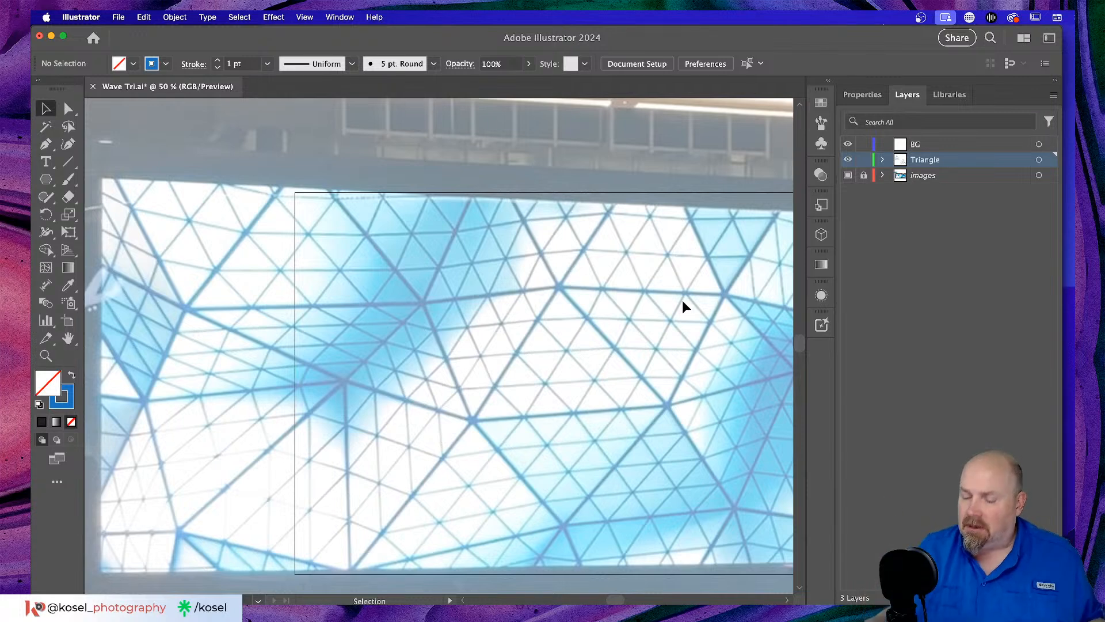
scroll(682, 299, "up", 10)
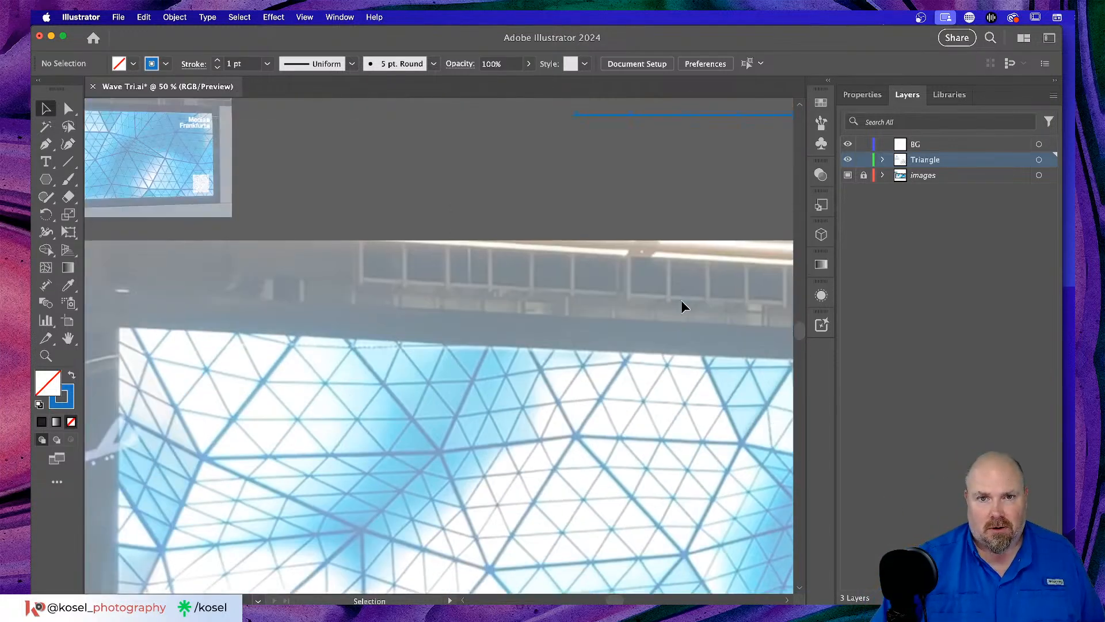
scroll(593, 126, "right", 2)
scroll(593, 126, "up", 1)
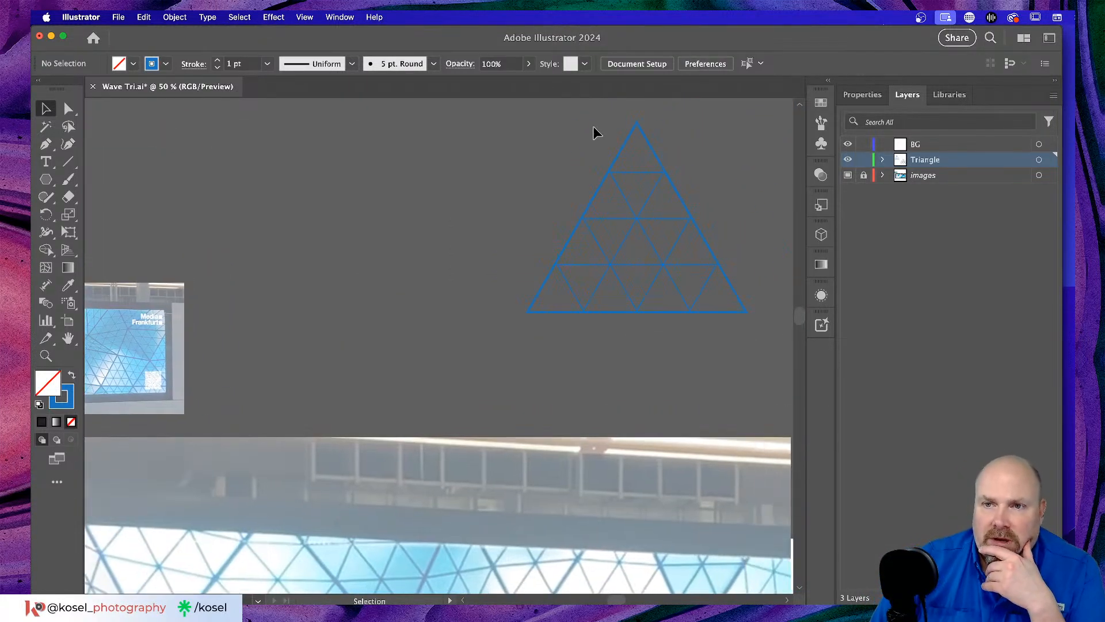
left_click(623, 150)
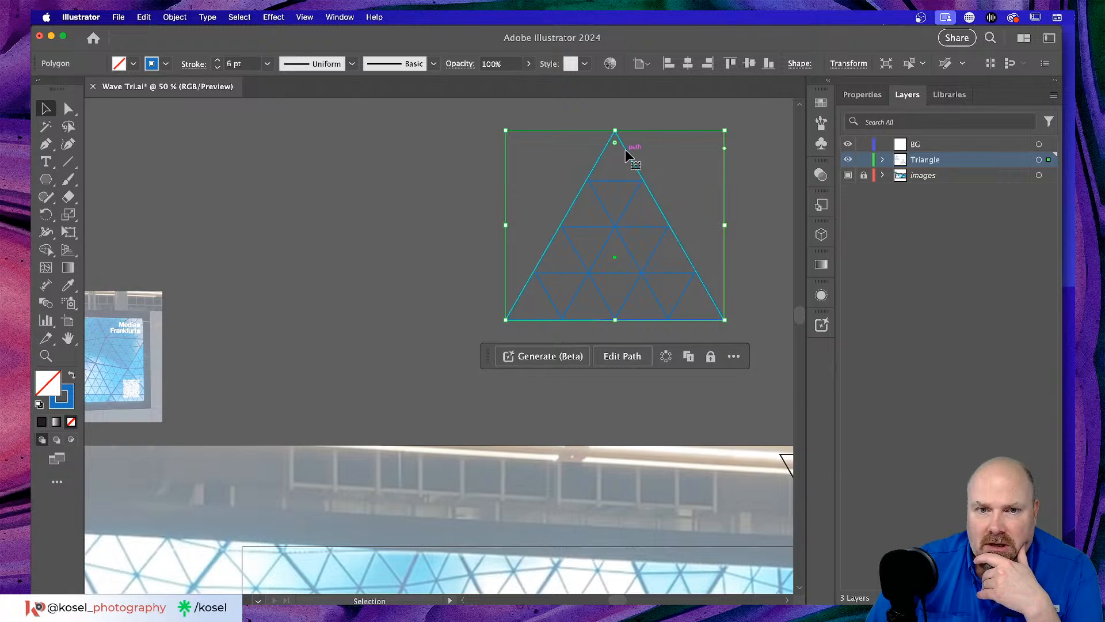
left_click(862, 94)
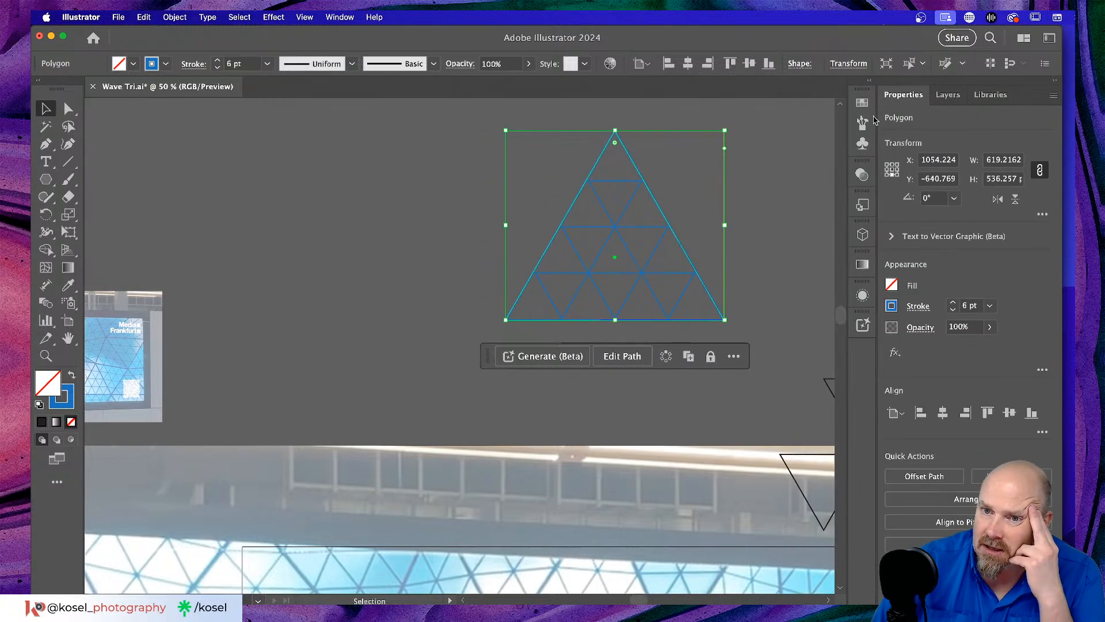
left_click(953, 310)
left_click(953, 311)
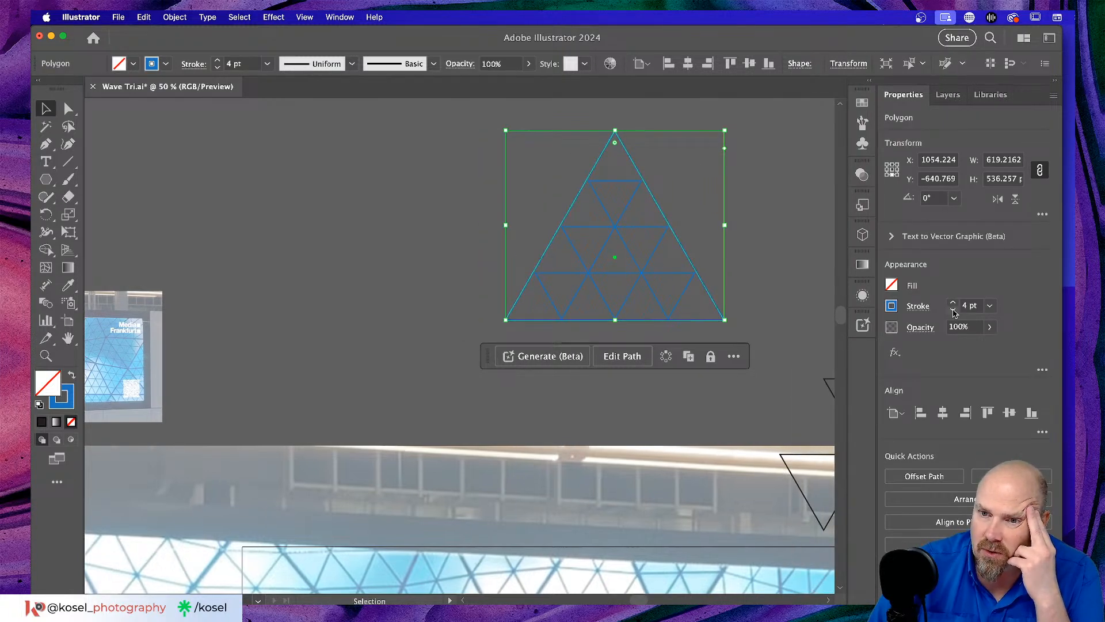
left_click(320, 284)
Scale the inner triangle group to about 456 by 395 px and shift it so its upper corners meet the outer triangle's sides.
scroll(683, 199, "up", 6)
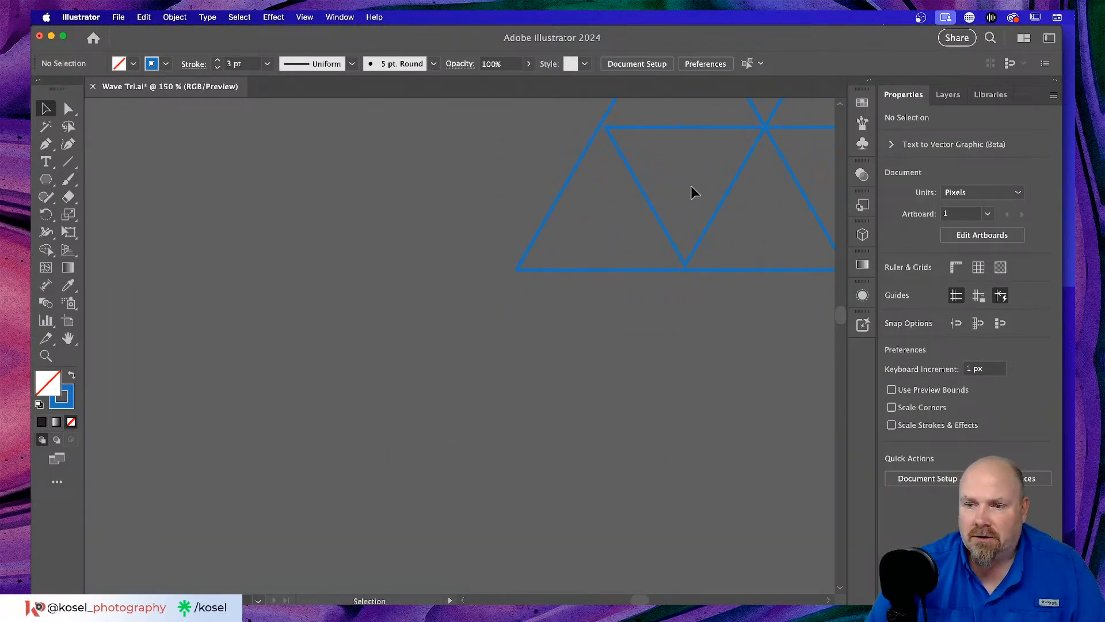
scroll(691, 186, "up", 10)
scroll(691, 185, "right", 10)
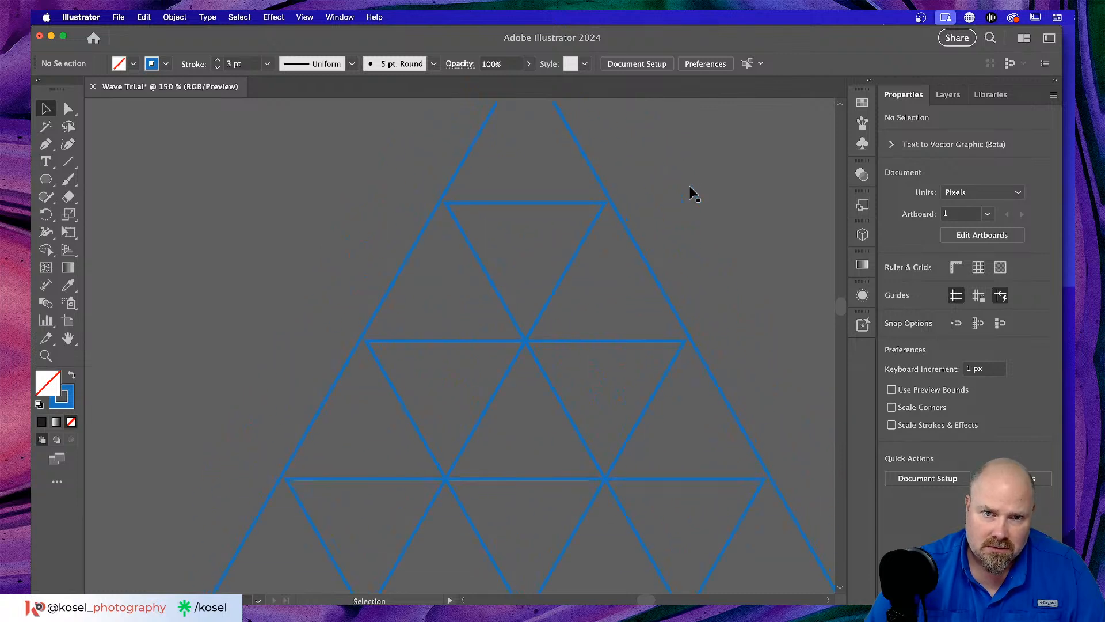
left_click_drag(531, 196, 531, 208)
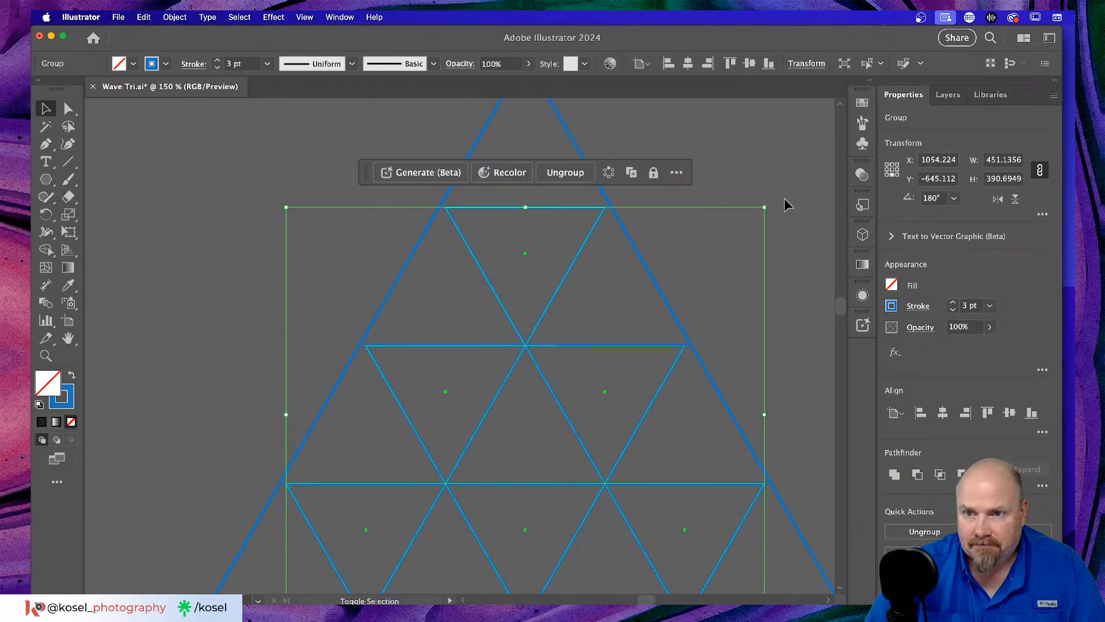
left_click_drag(765, 207, 769, 203)
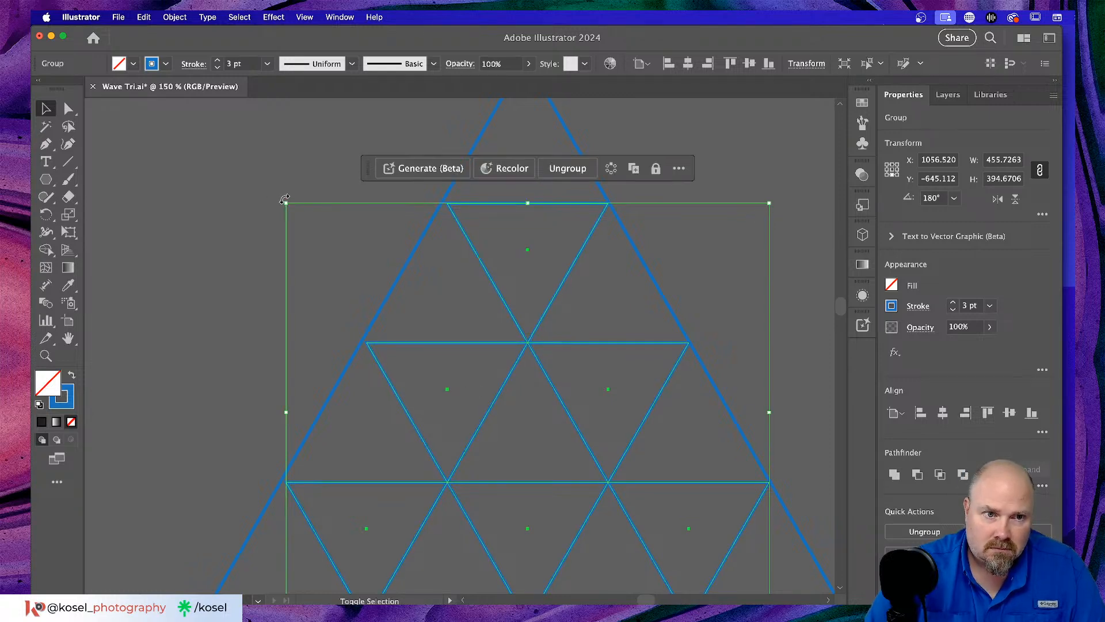
left_click_drag(286, 203, 284, 203)
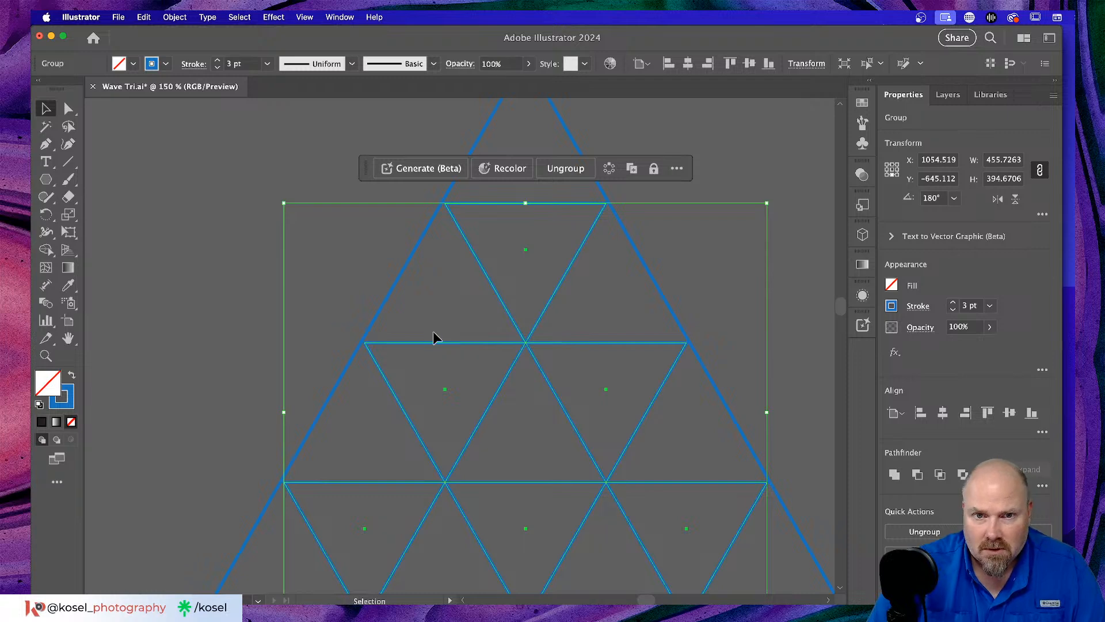
Nudge the inner triangle group down 1 px toward the outer triangle's base and deselect it.
scroll(570, 360, "down", 4)
scroll(569, 362, "down", 5)
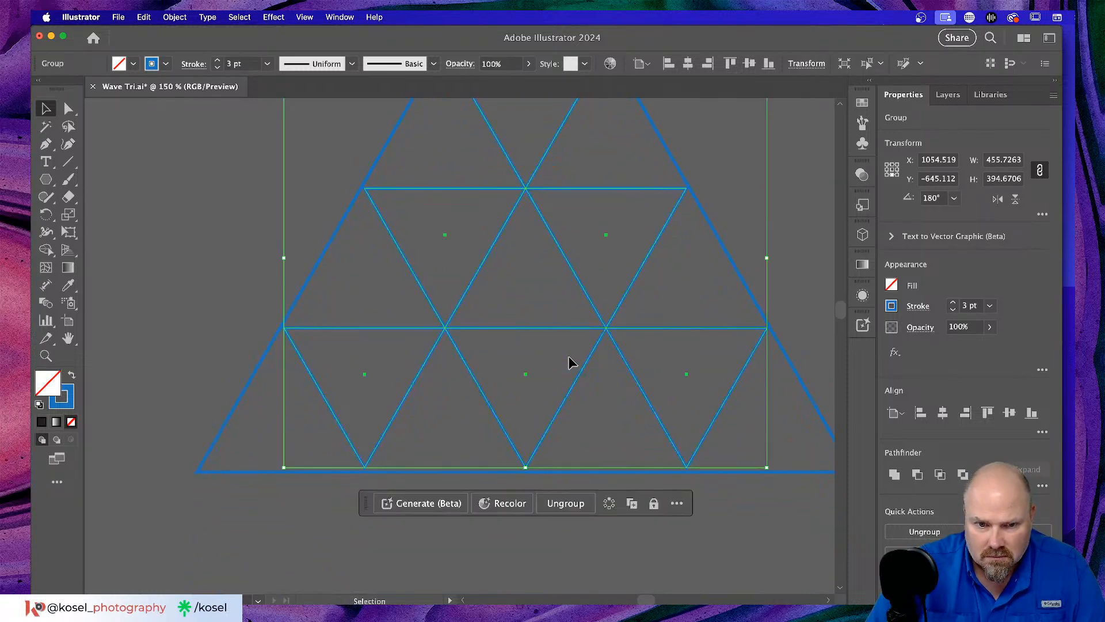
key("Down")
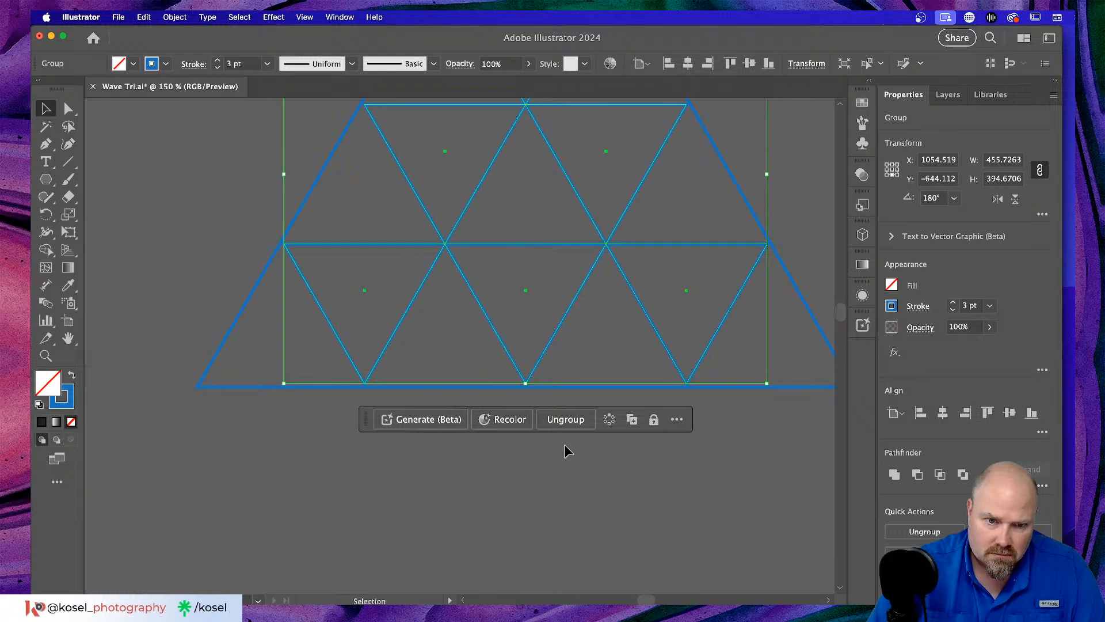
left_click(565, 450)
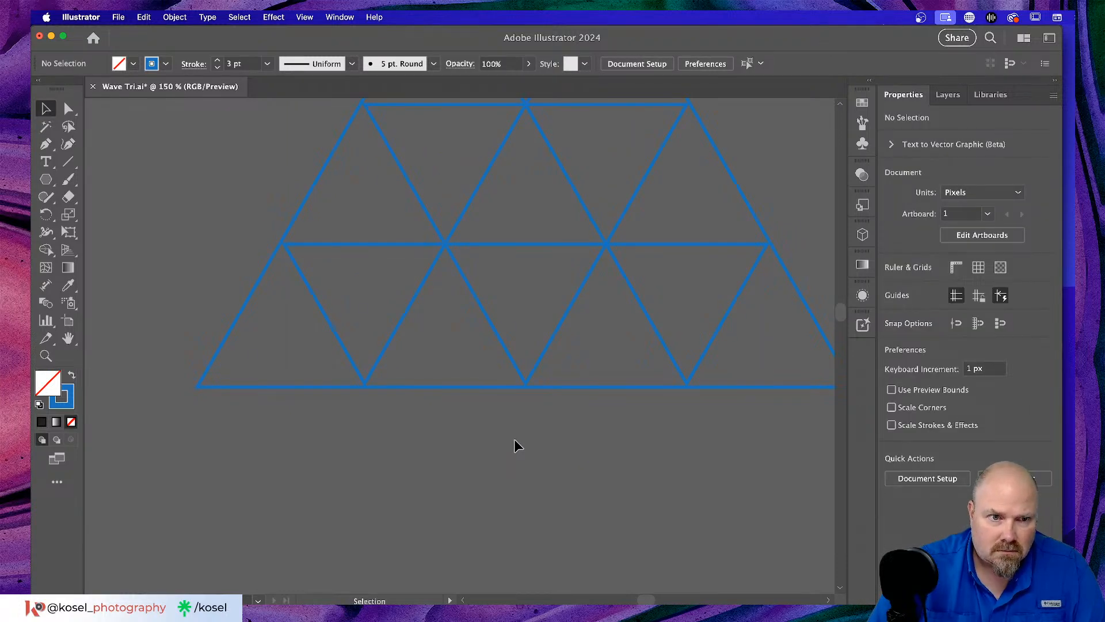
Try to vertically center-align the inner triangle group with the outer triangle, undo the alignment, and deselect both.
scroll(515, 445, "up", 5)
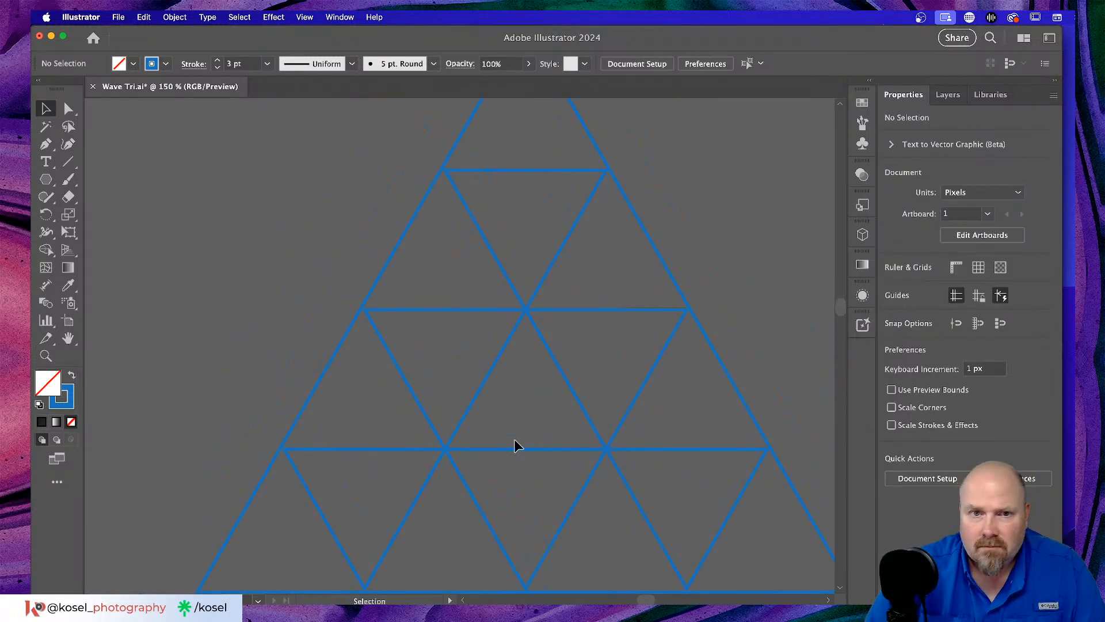
left_click(561, 382)
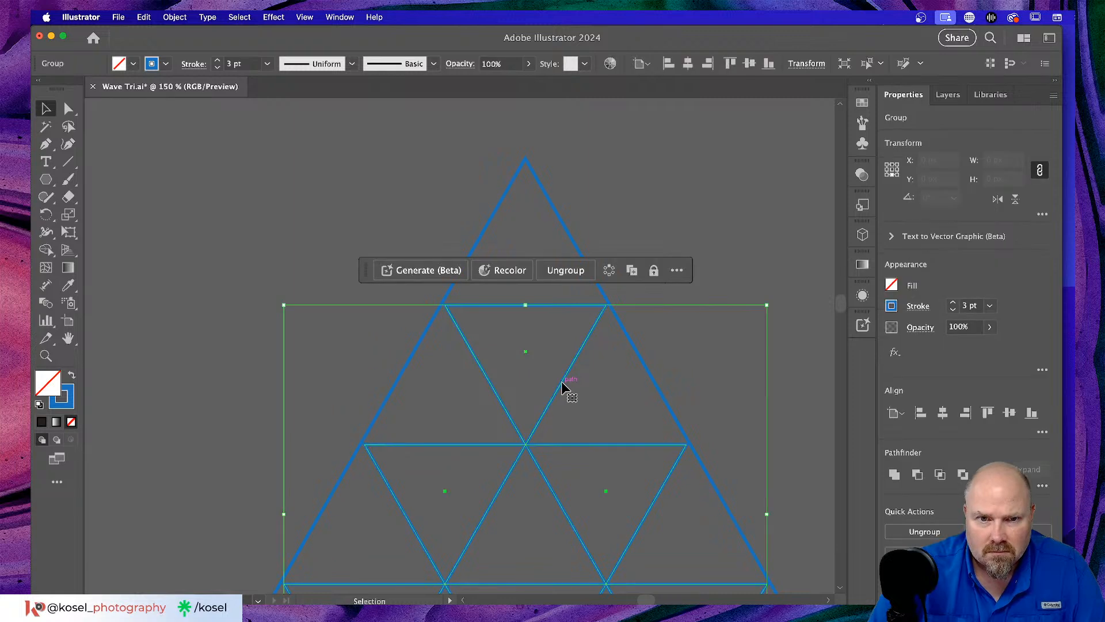
left_click(534, 177, "shift")
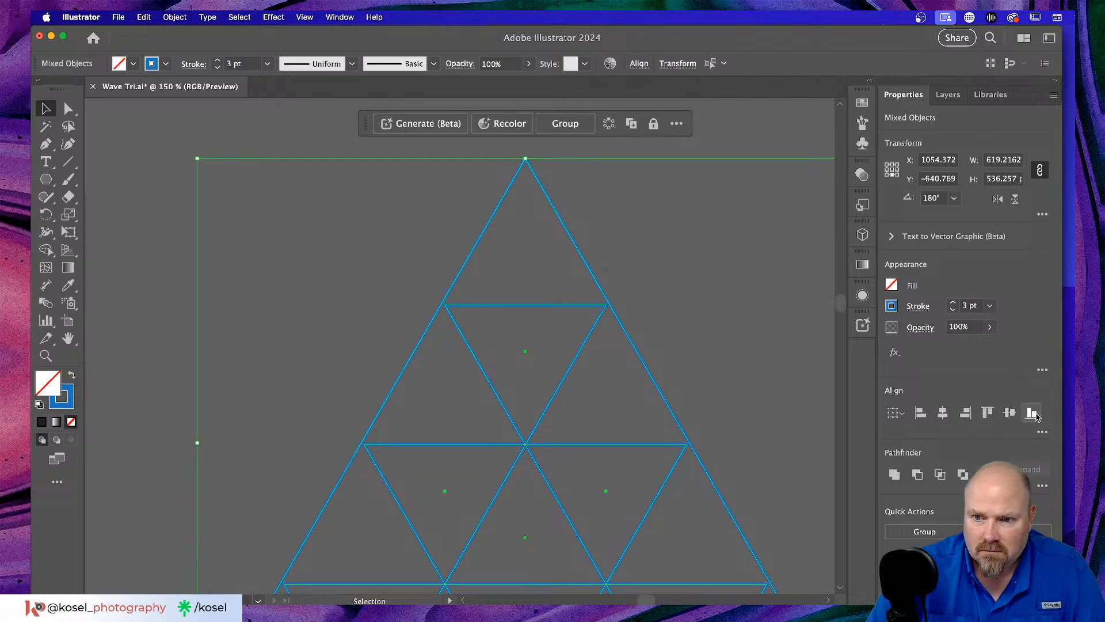
left_click(1010, 414)
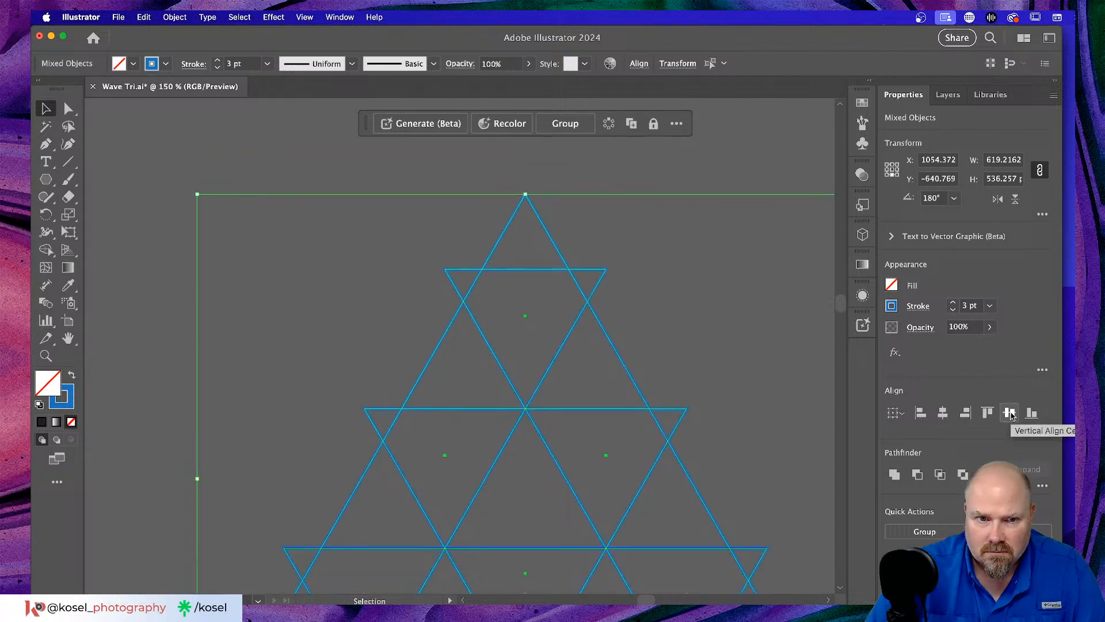
key("super+z")
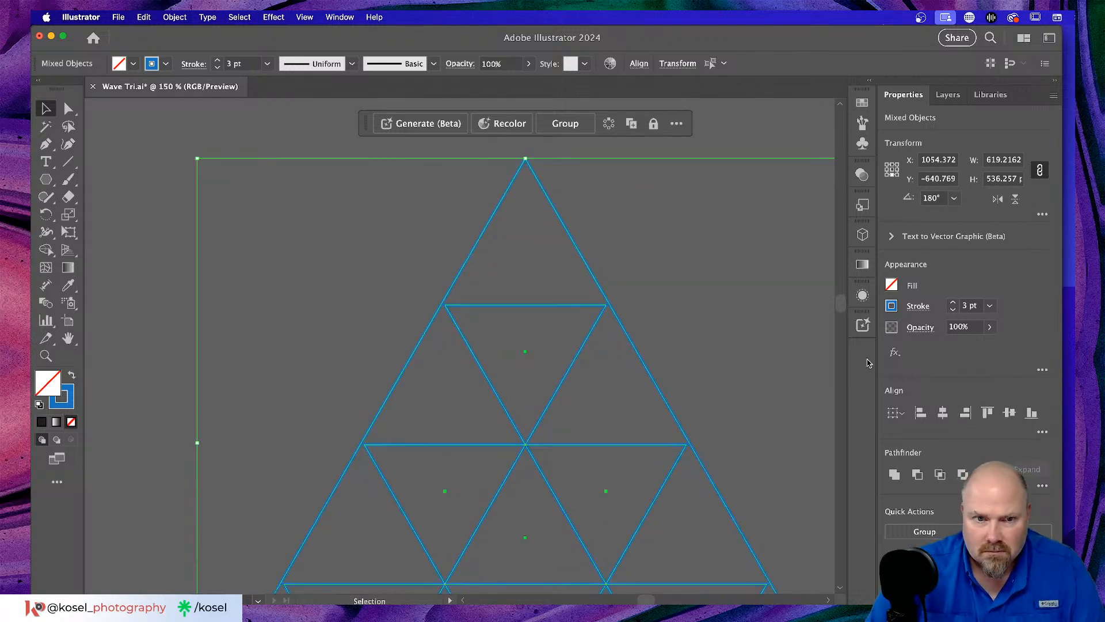
left_click(752, 113)
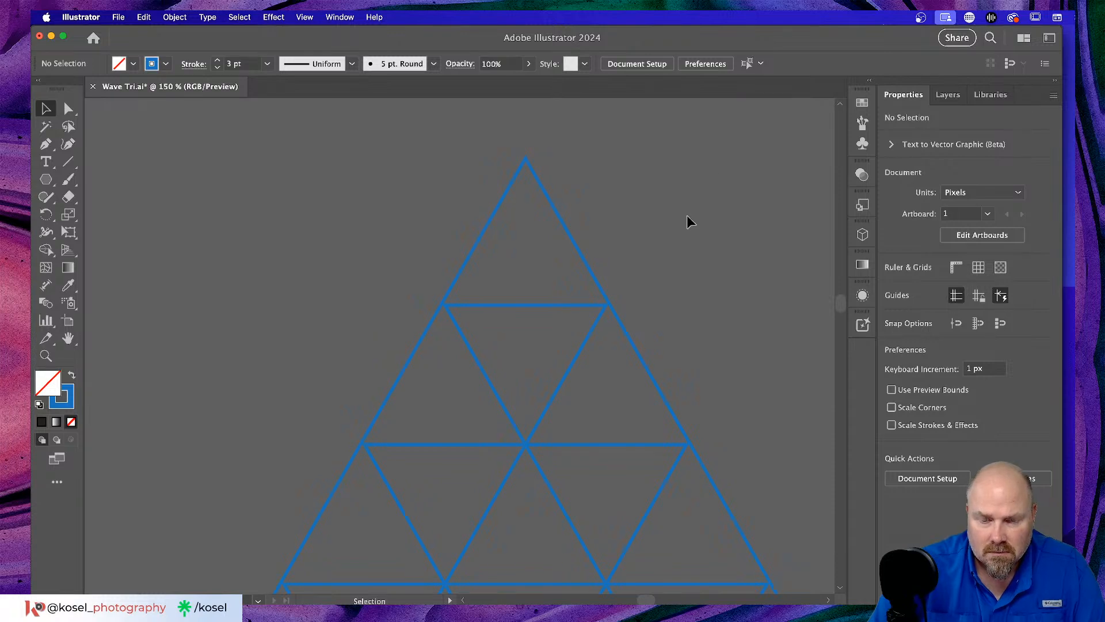
Duplicate the complete large blue triangle grid, placing the copy below it across the billboard photo's upper edge.
key("a")
key("super+equal")
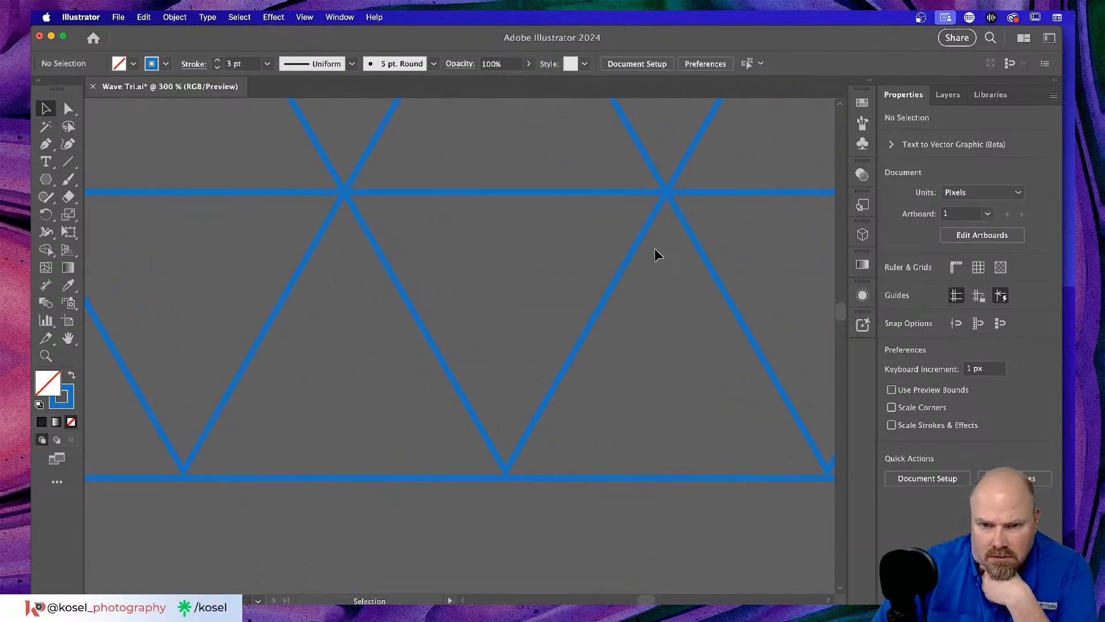
key("super+minus")
key("super+minus")
key("super+minus")
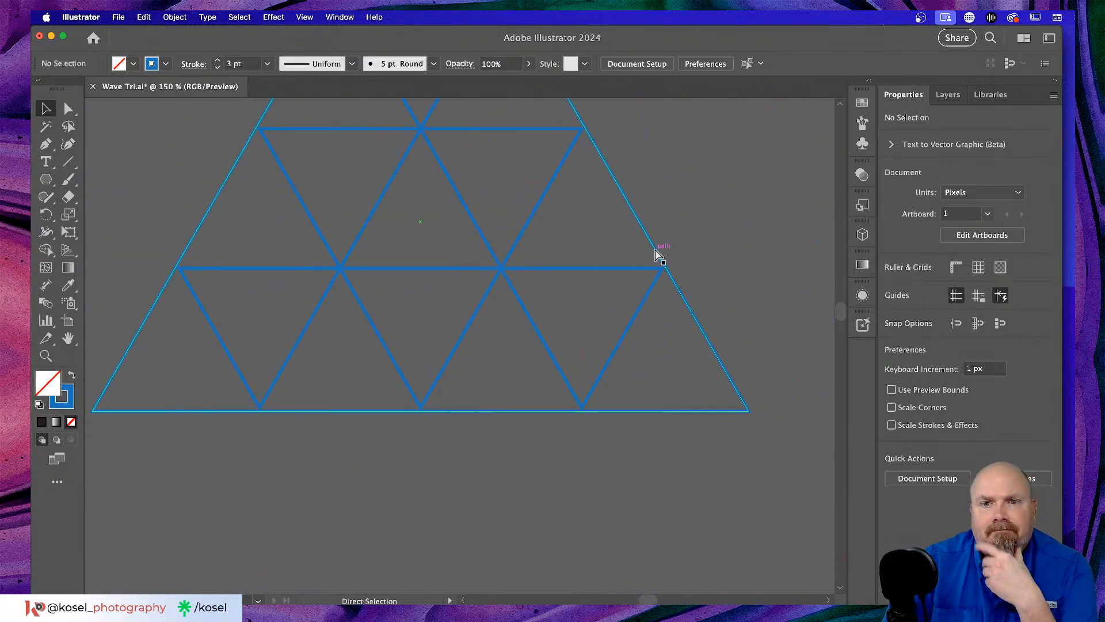
key("super+minus")
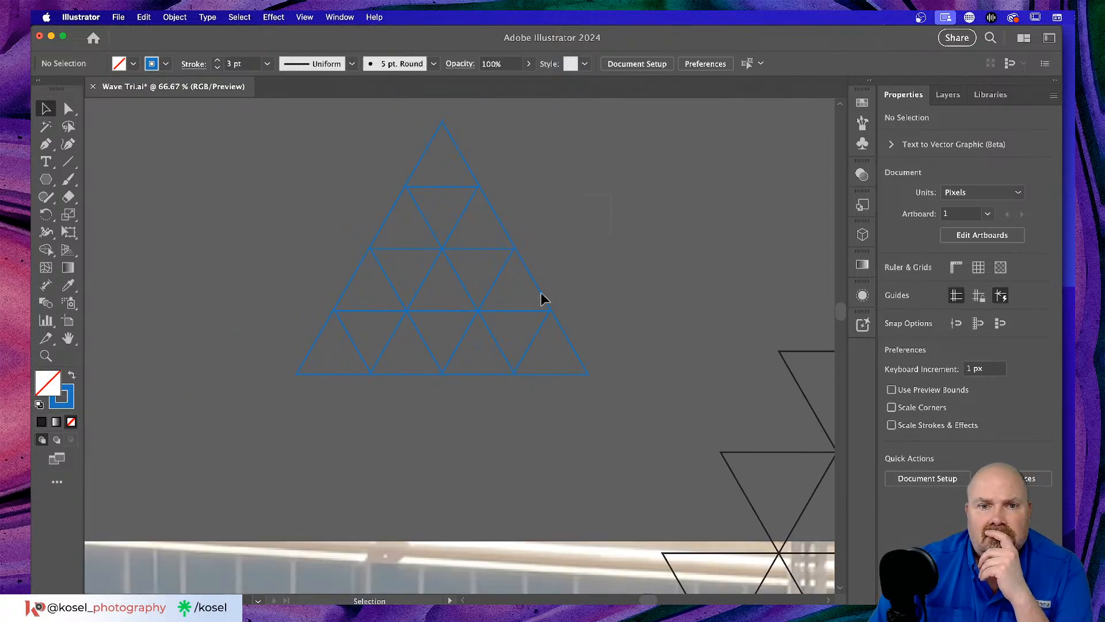
key("super+a")
scroll(461, 390, "down", 3)
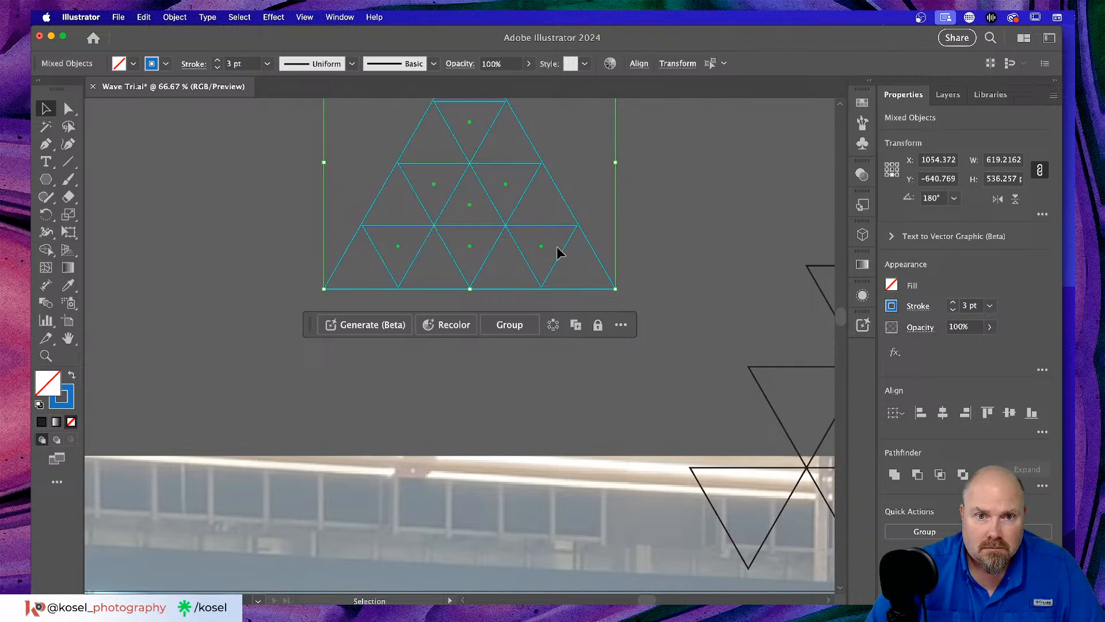
left_click_drag(563, 254, 481, 538, "alt")
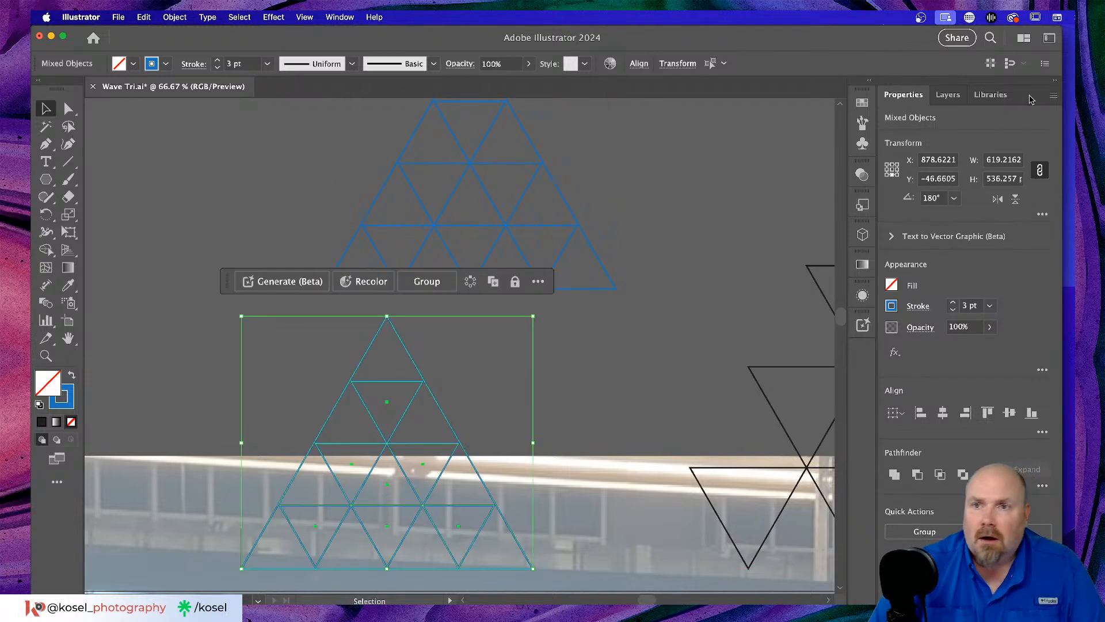
Move the duplicated triangle grid, both its inner group and outer polygon, from the Triangle layer to the BG layer, then deselect it.
left_click(948, 94)
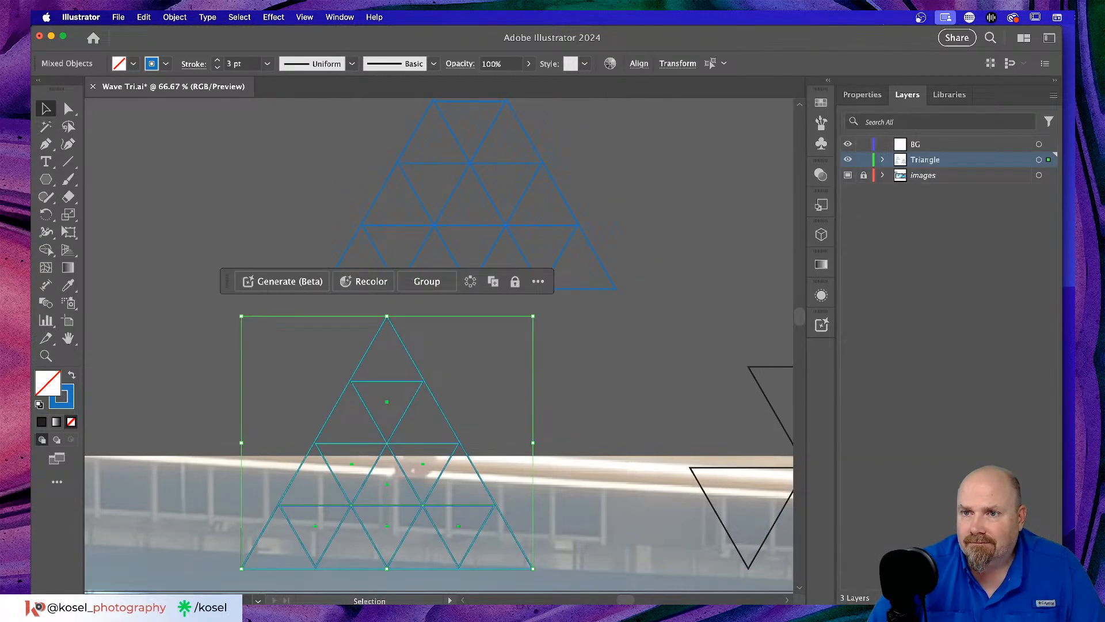
left_click(883, 160)
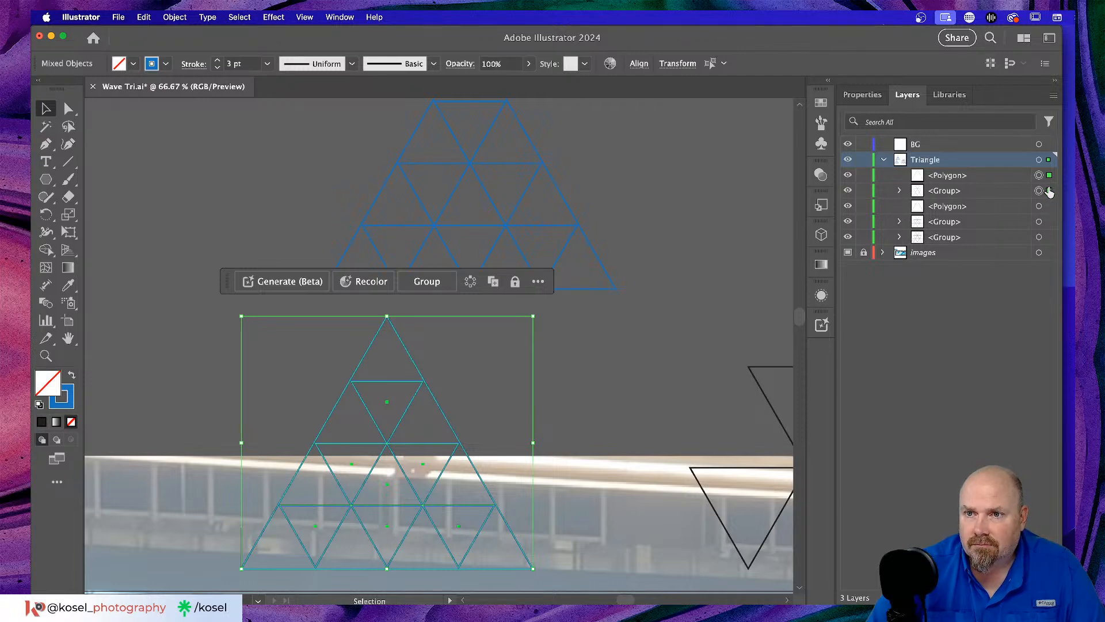
left_click_drag(1029, 160, 1023, 142)
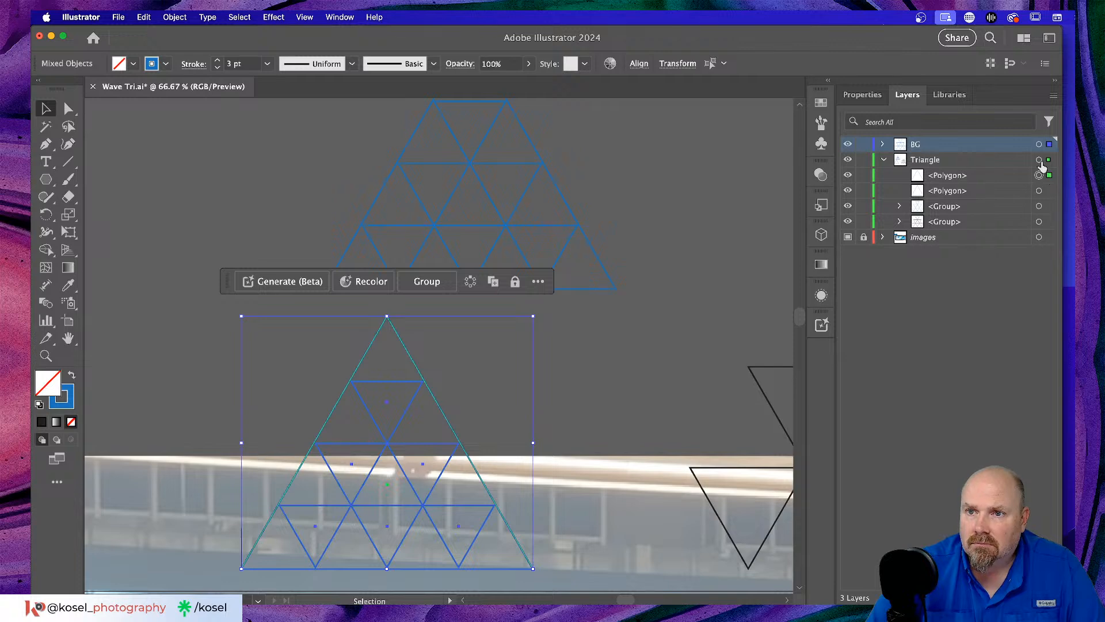
left_click_drag(1026, 147, 1026, 144)
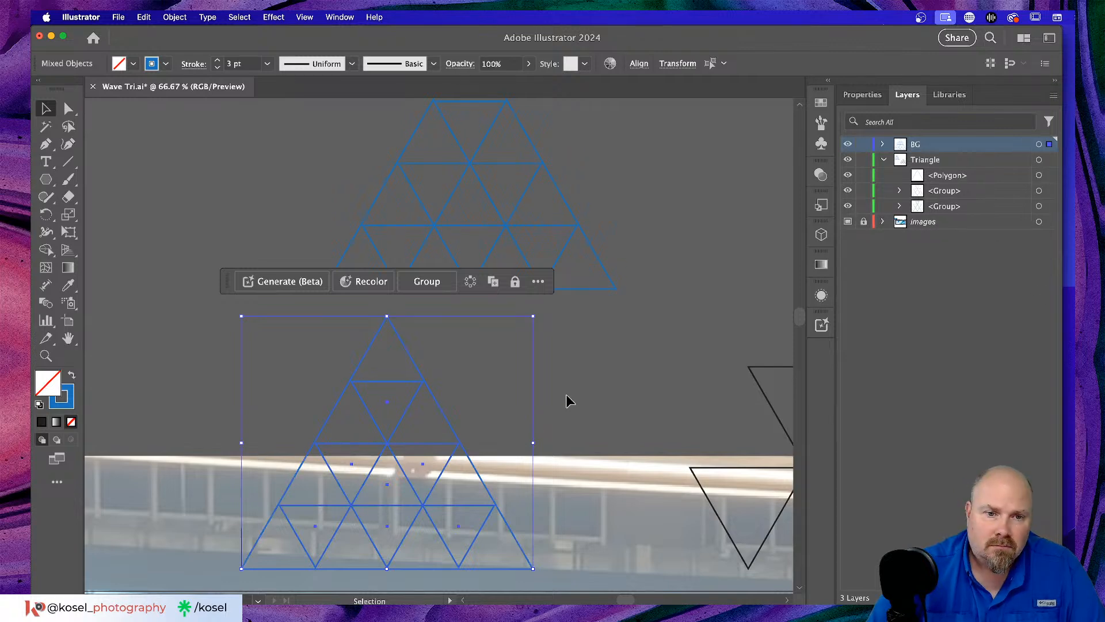
scroll(651, 363, "down", 6)
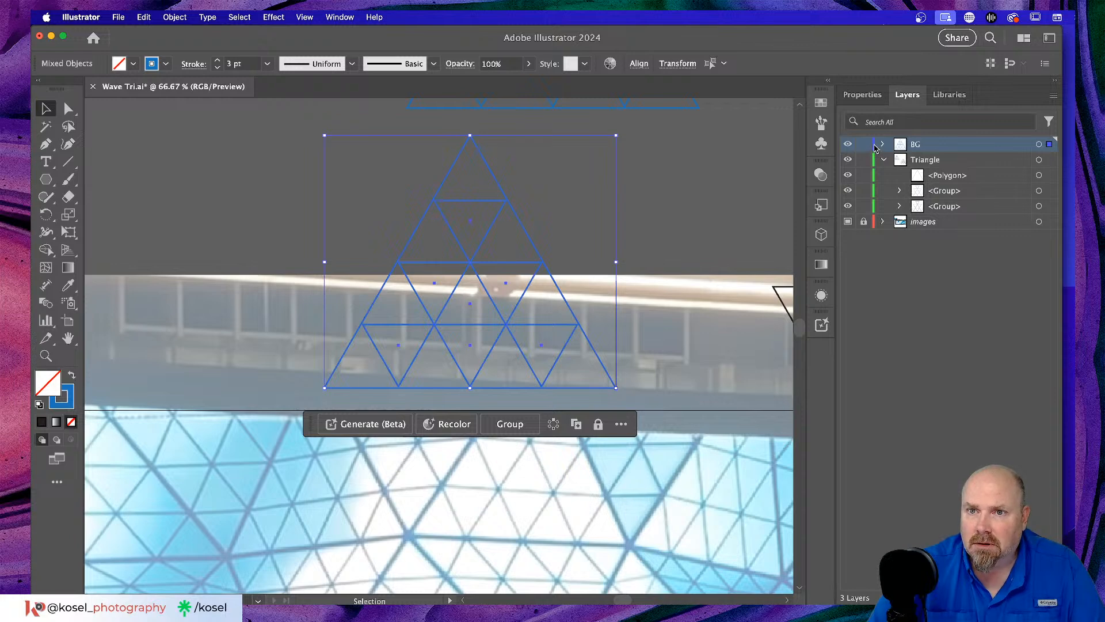
left_click(707, 190)
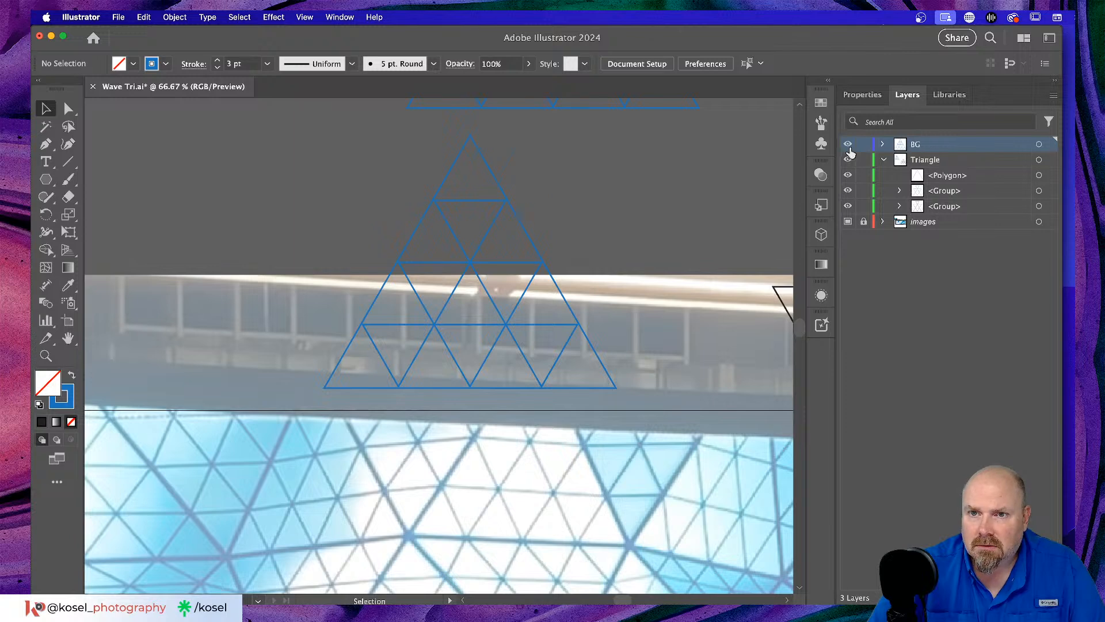
Move the grid copy down onto the billboard photo, with its apex near the top vertex of the central white triangle.
left_click(472, 230)
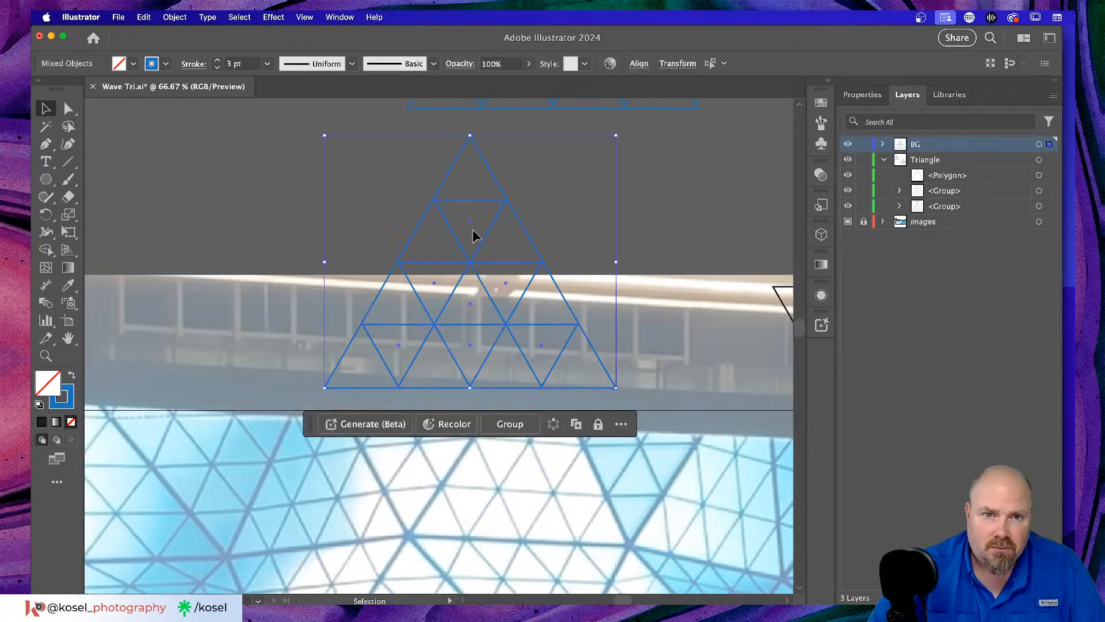
scroll(678, 228, "down", 3)
scroll(678, 232, "down", 1)
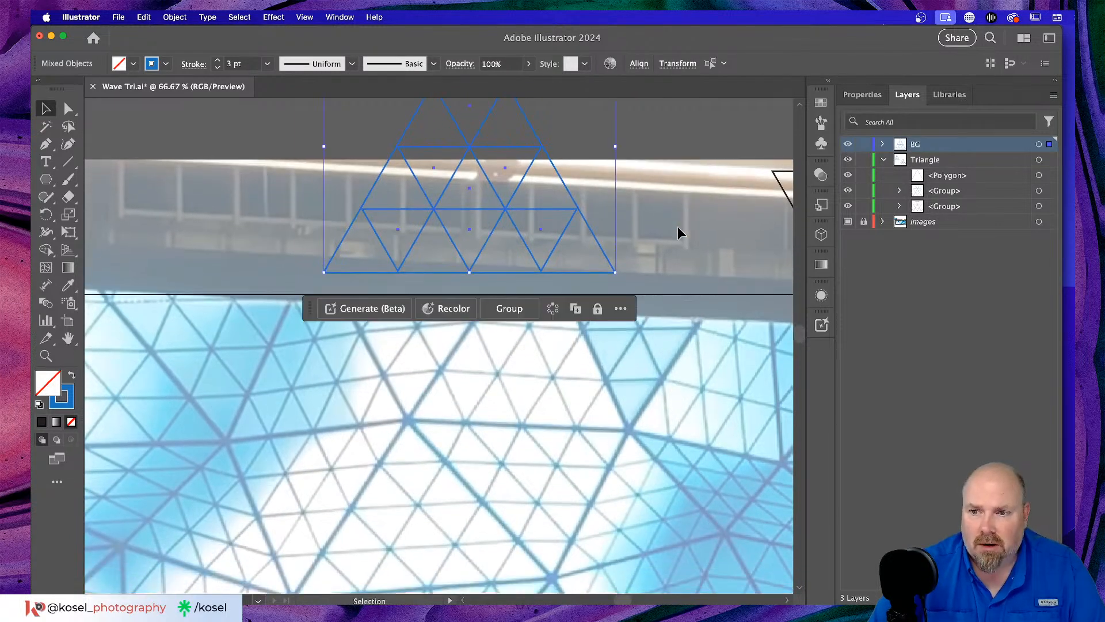
key("super+minus")
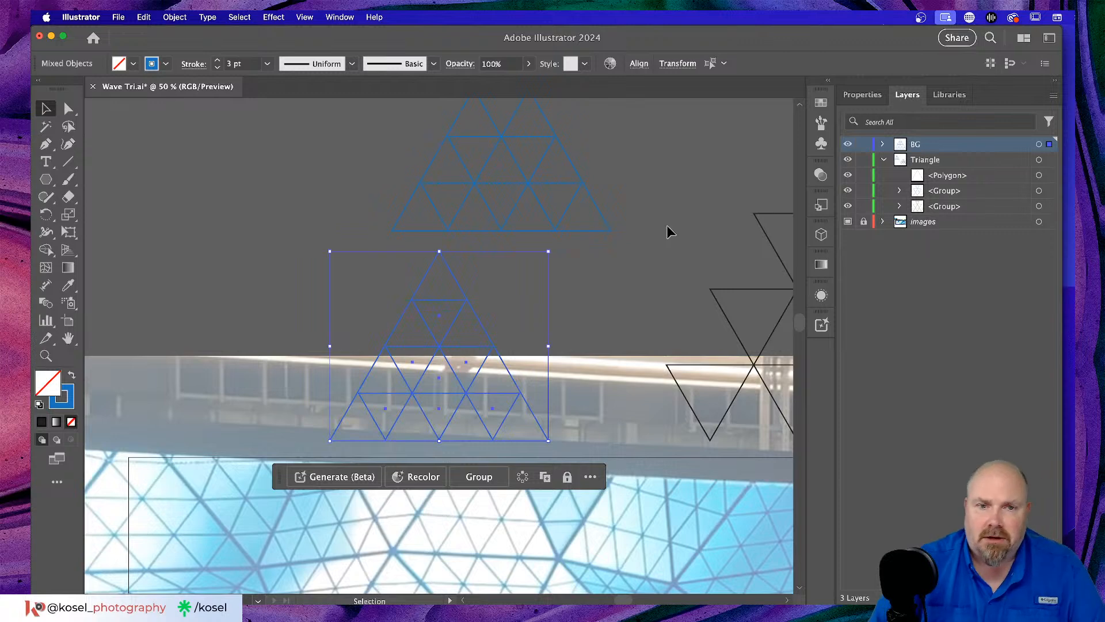
scroll(645, 286, "down", 6)
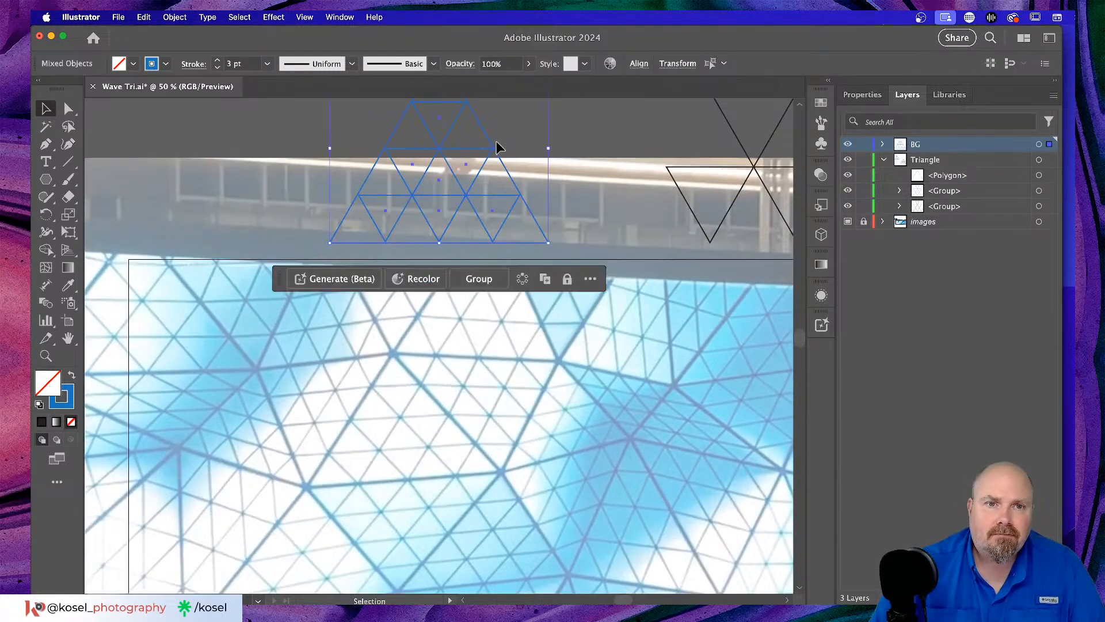
left_click_drag(494, 155, 449, 445)
scroll(588, 323, "down", 2)
scroll(588, 322, "left", 2)
scroll(595, 321, "left", 1)
scroll(594, 320, "down", 3)
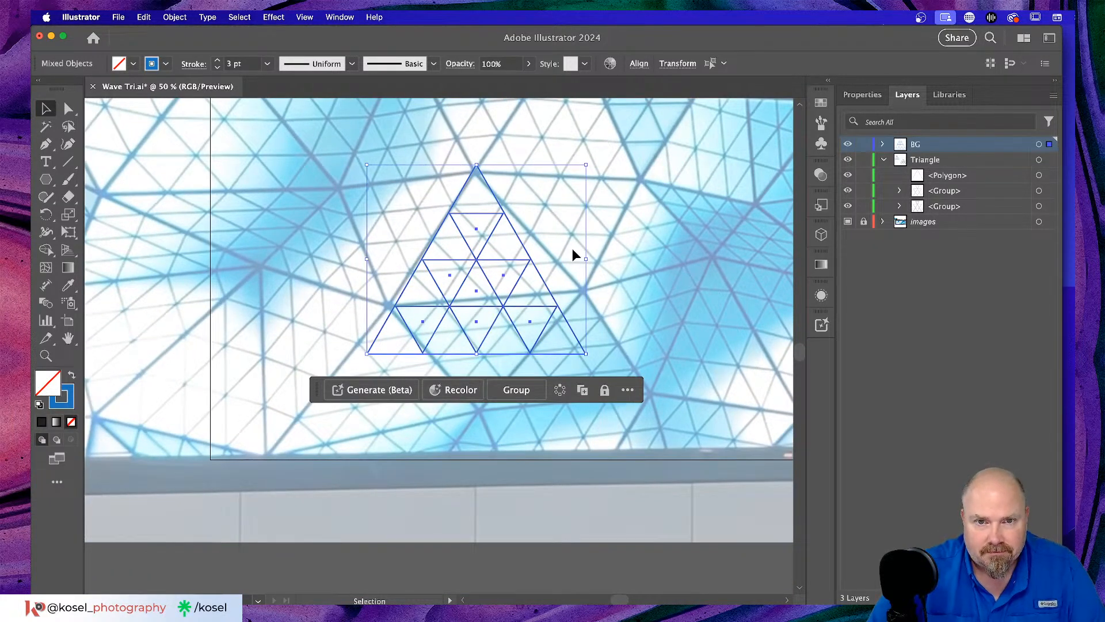
Scale the grid copy with Free Transform so its height and width roughly match the central white triangle in the photo.
left_click(68, 228)
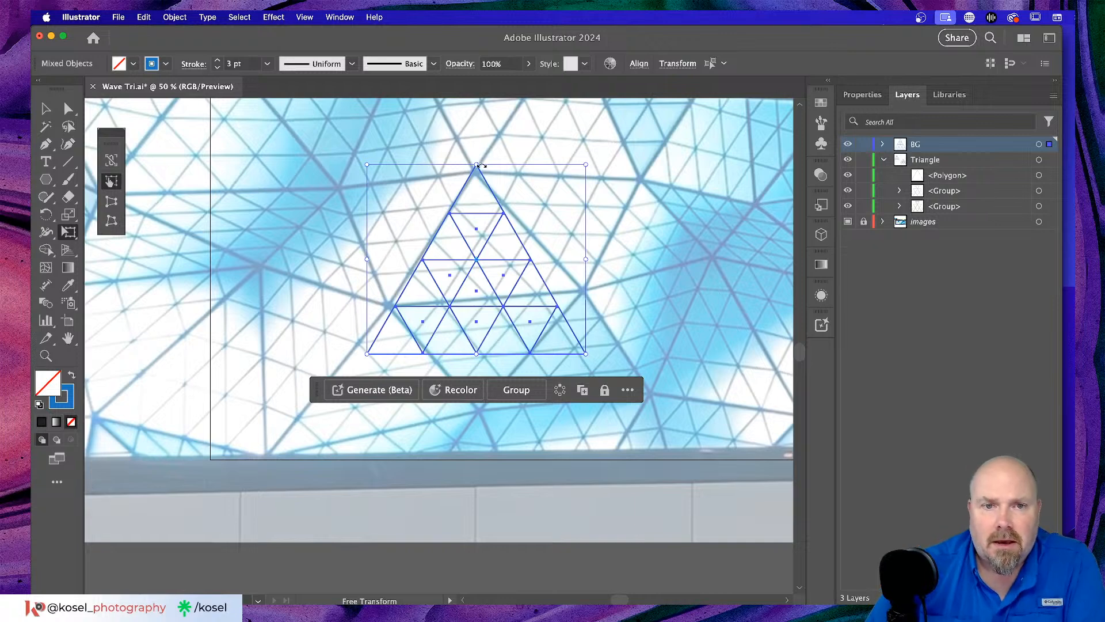
left_click_drag(476, 164, 468, 173)
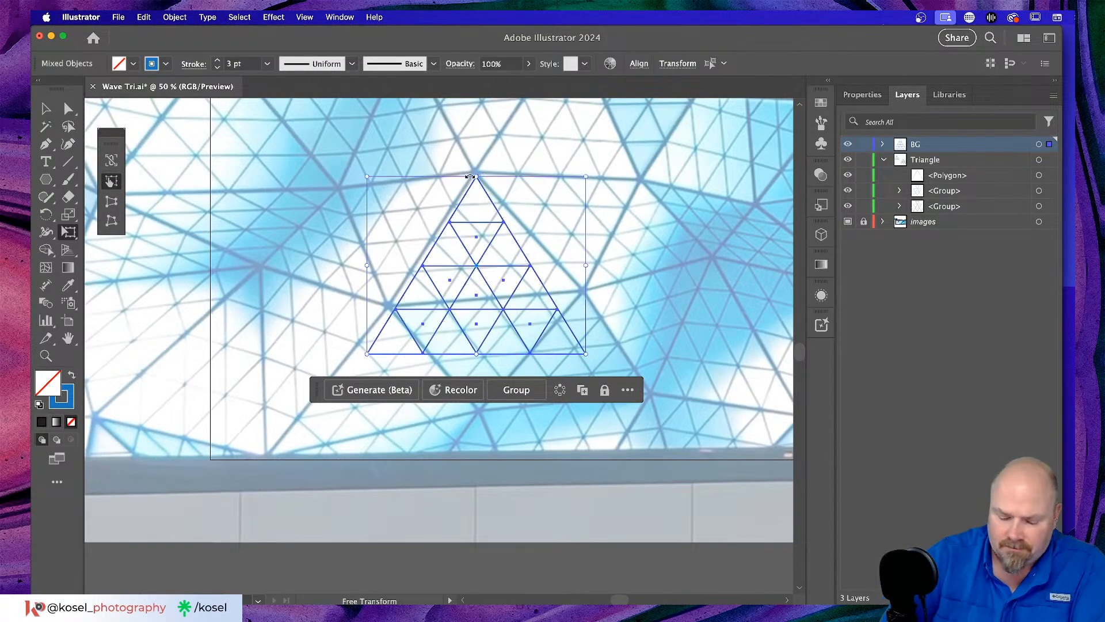
key("super+equal")
key("super+equal")
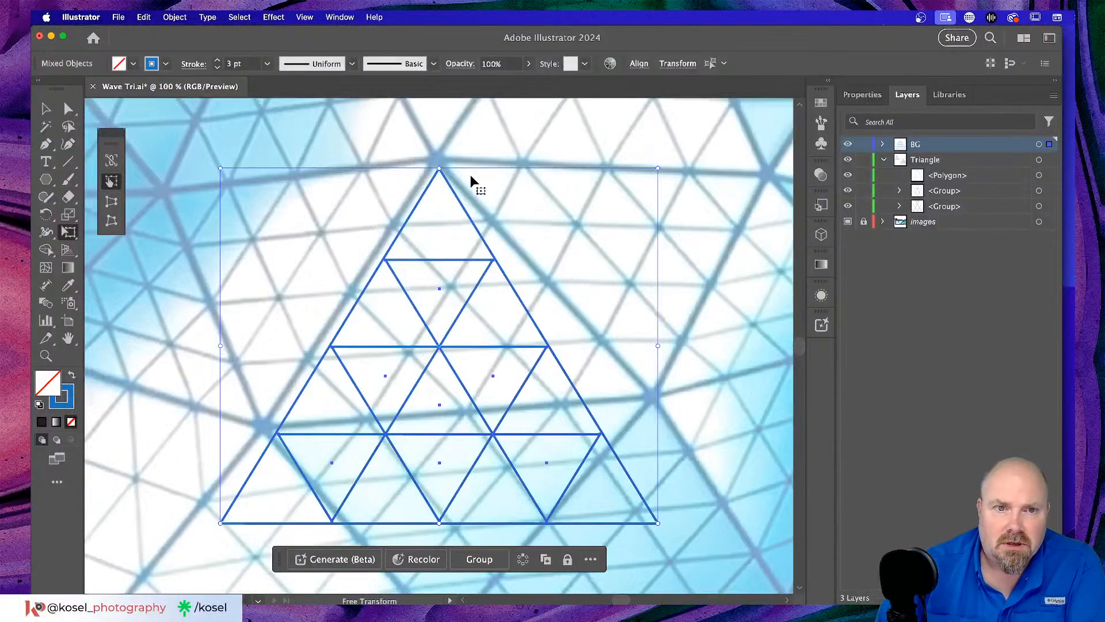
left_click_drag(223, 524, 268, 422)
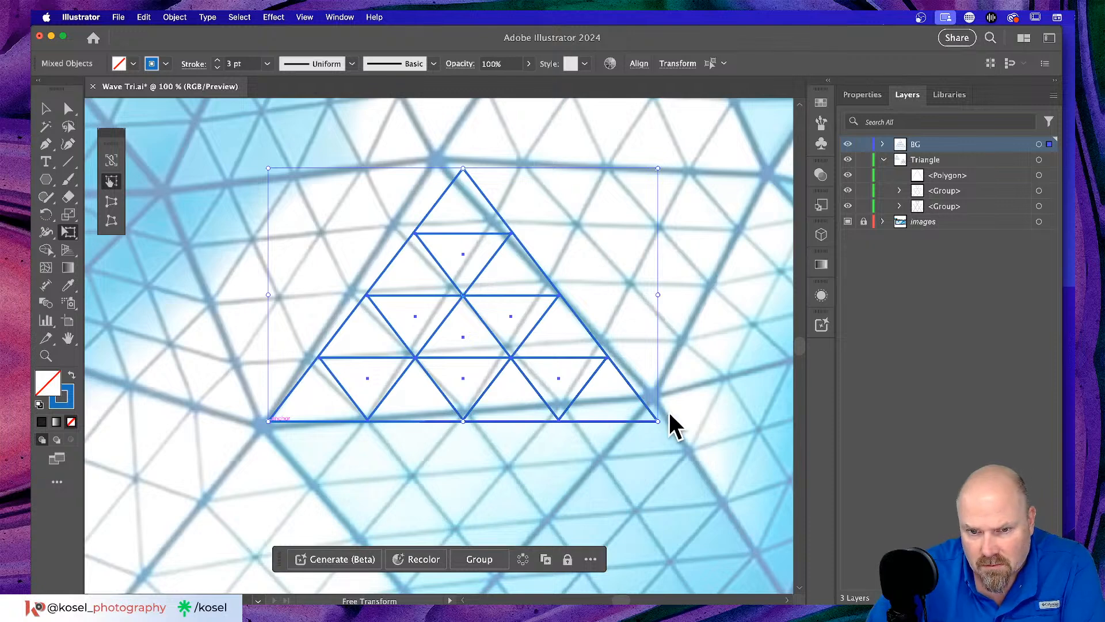
left_click_drag(658, 419, 650, 392)
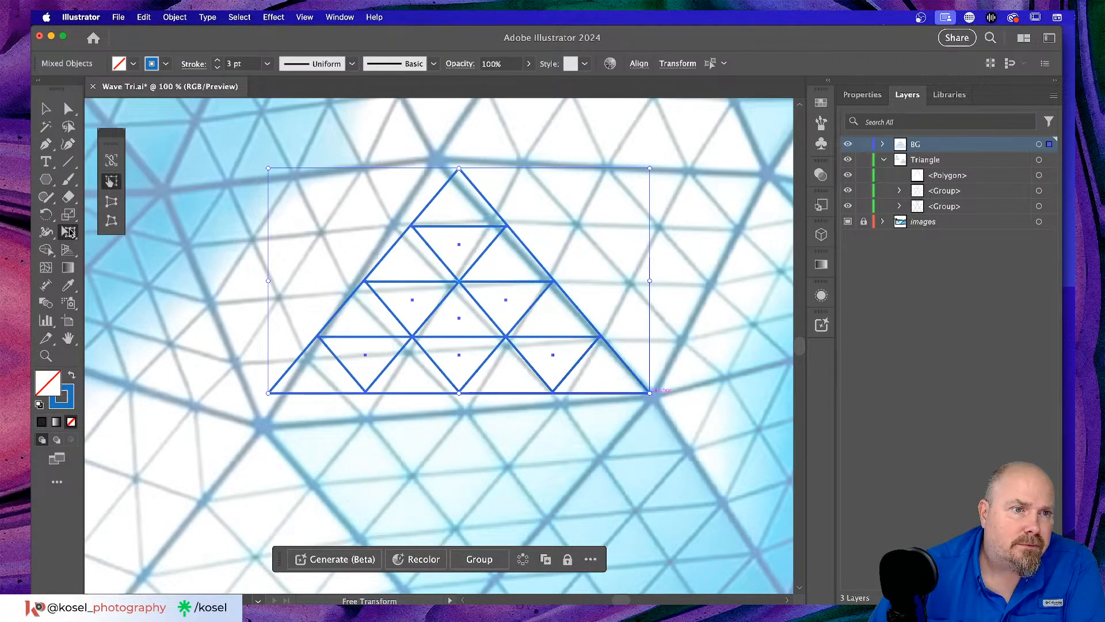
Try to fit the grid's base and apex to the photo triangle with Perspective Distort, and undo the distortion and move.
left_click(112, 203)
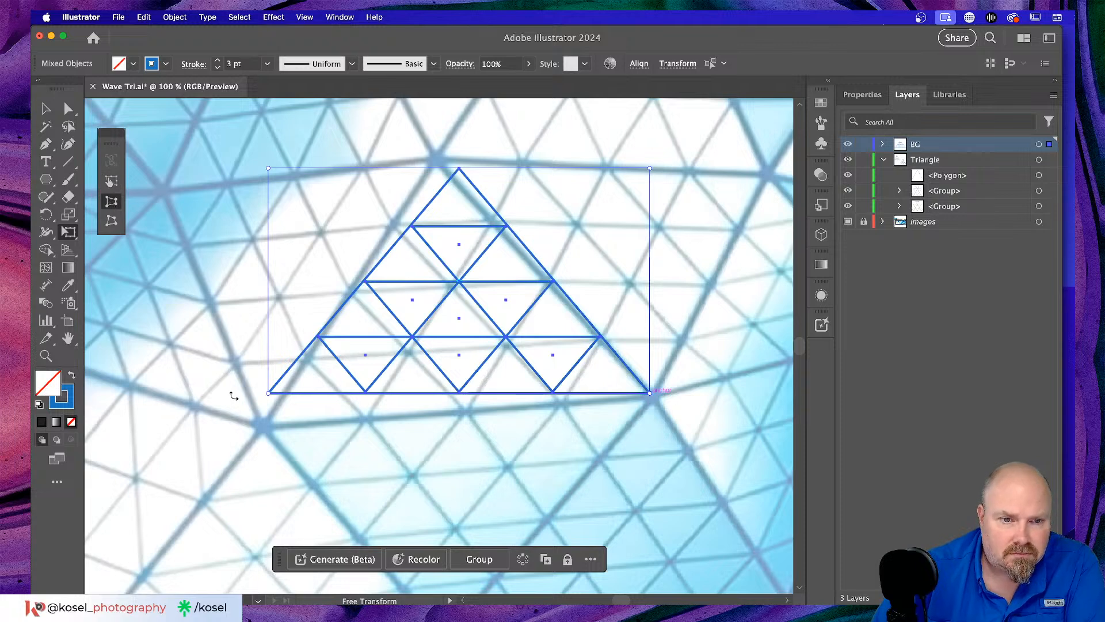
left_click_drag(269, 394, 275, 423)
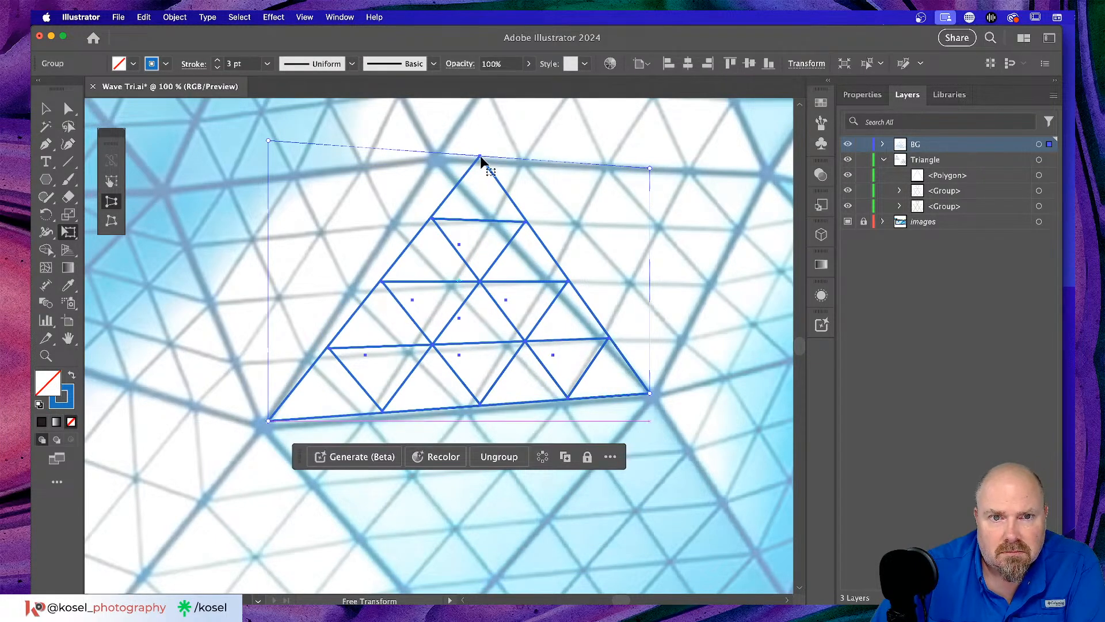
left_click_drag(480, 157, 455, 156)
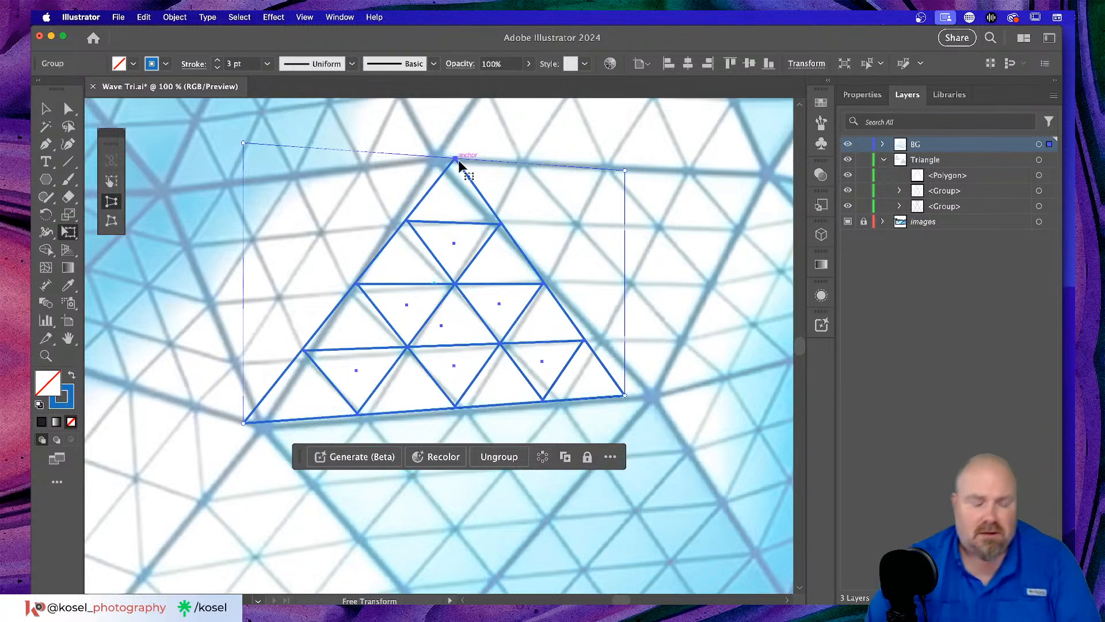
key("super+z")
key("super+z")
key("super+z")
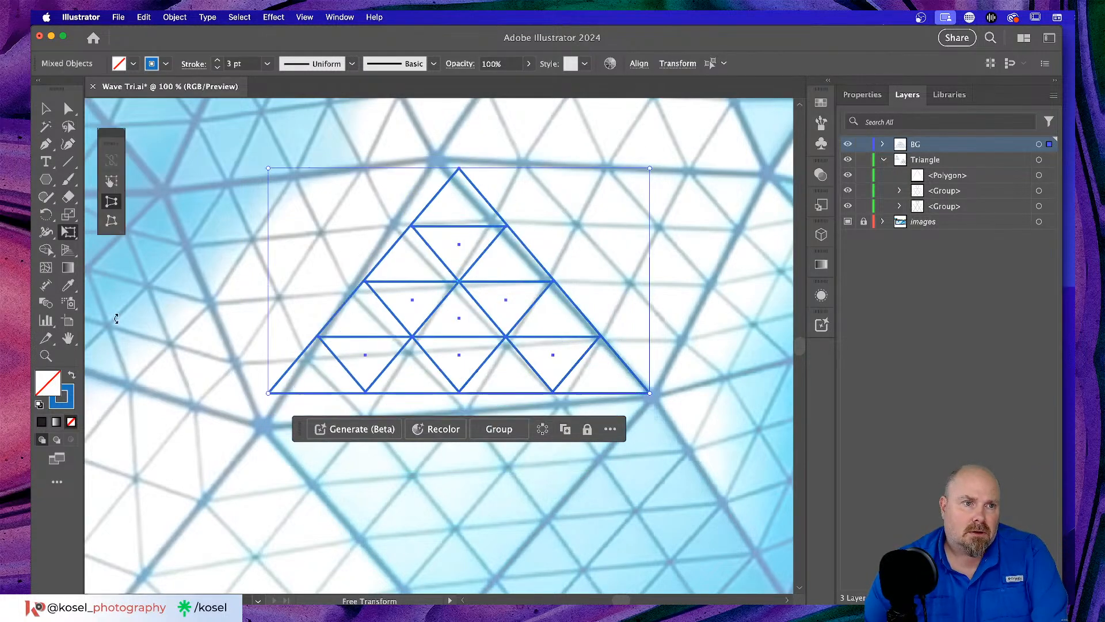
Shear, rotate and resize the grid with Free Transform to bring its apex and lower left corner onto the photo triangle's vertices.
left_click(113, 182)
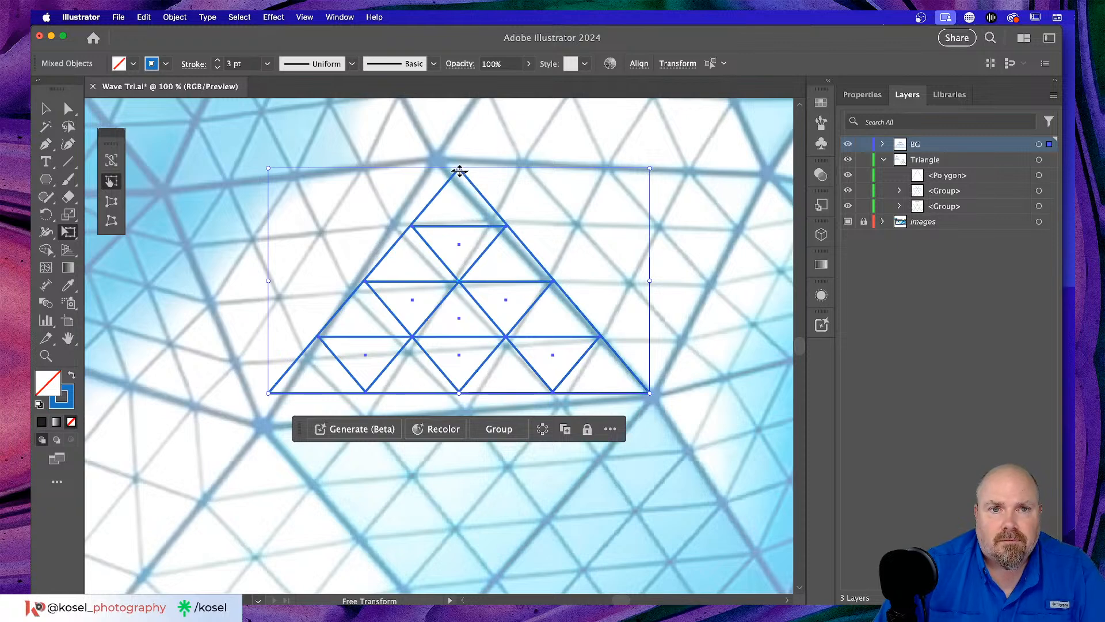
left_click_drag(449, 168, 429, 161)
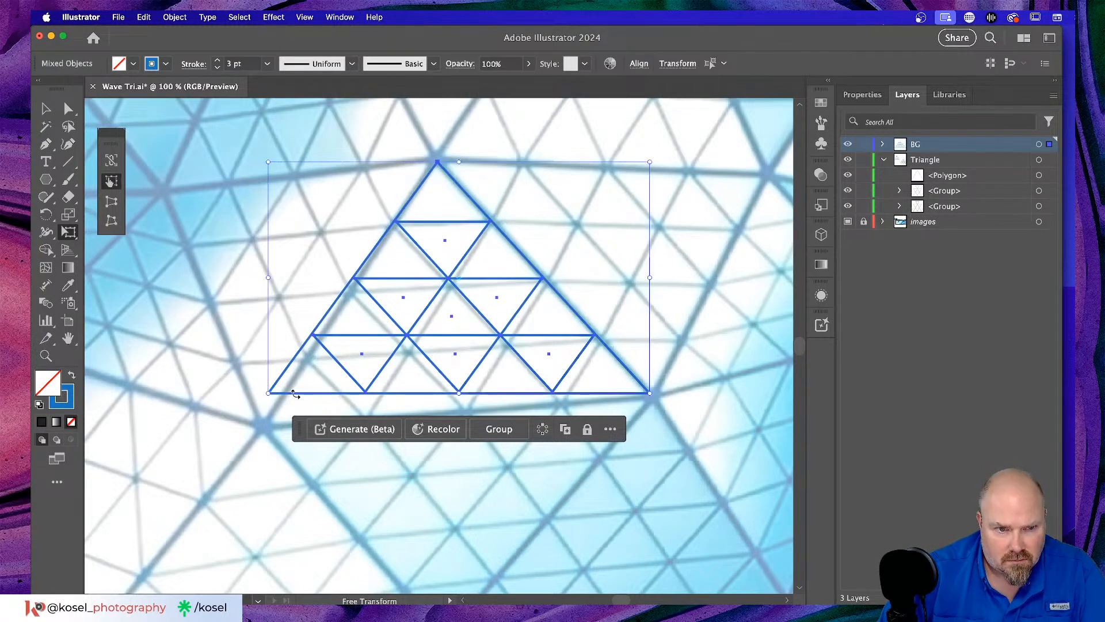
mouse_move(268, 400)
left_mouse_down()
mouse_move(268, 419)
mouse_move(264, 401)
left_mouse_up()
left_click_drag(265, 401, 266, 422)
left_click_drag(652, 419, 649, 404)
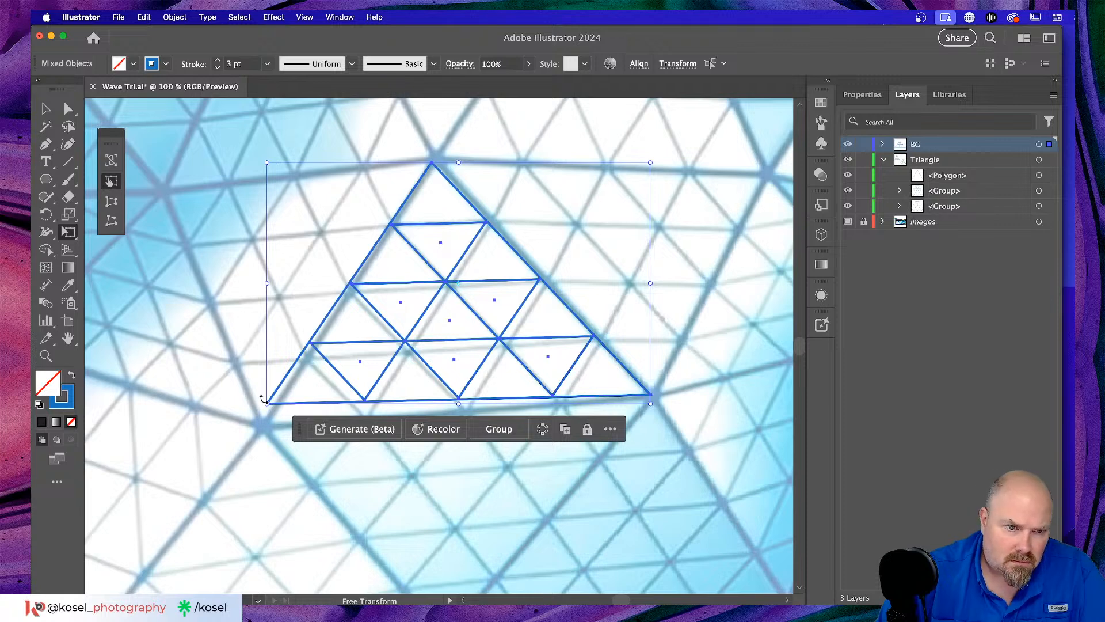
mouse_move(266, 401)
left_mouse_down()
mouse_move(265, 422)
mouse_move(252, 397)
mouse_move(256, 408)
mouse_move(261, 395)
mouse_move(254, 407)
mouse_move(269, 420)
left_mouse_up()
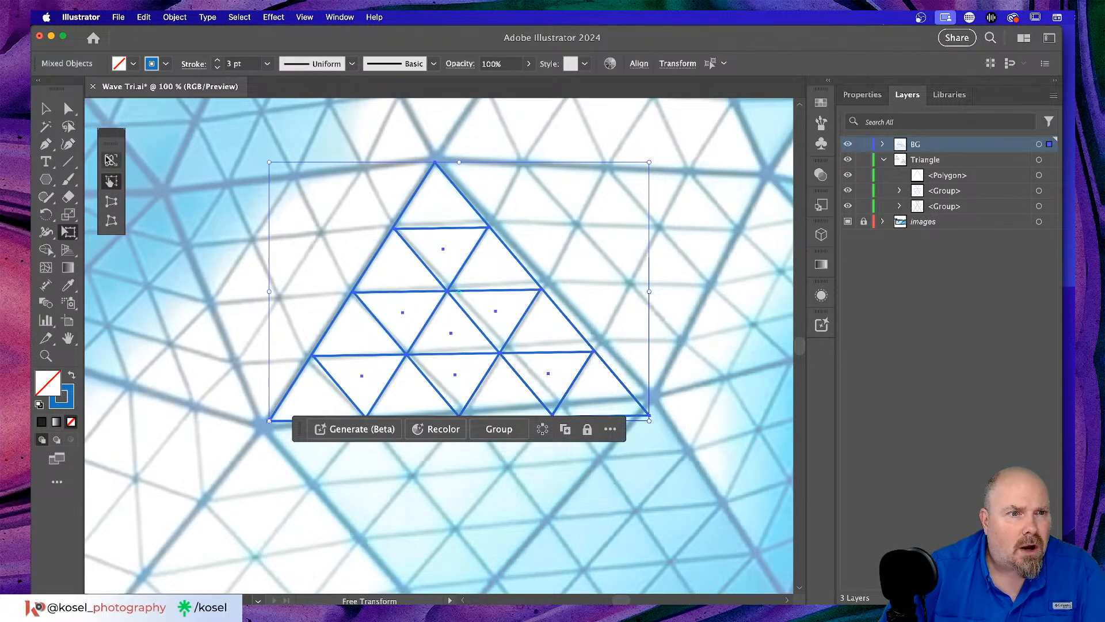
Free-distort the grid's corners until its three vertices sit on the photo triangle's vertices, and deselect it.
left_click(111, 223)
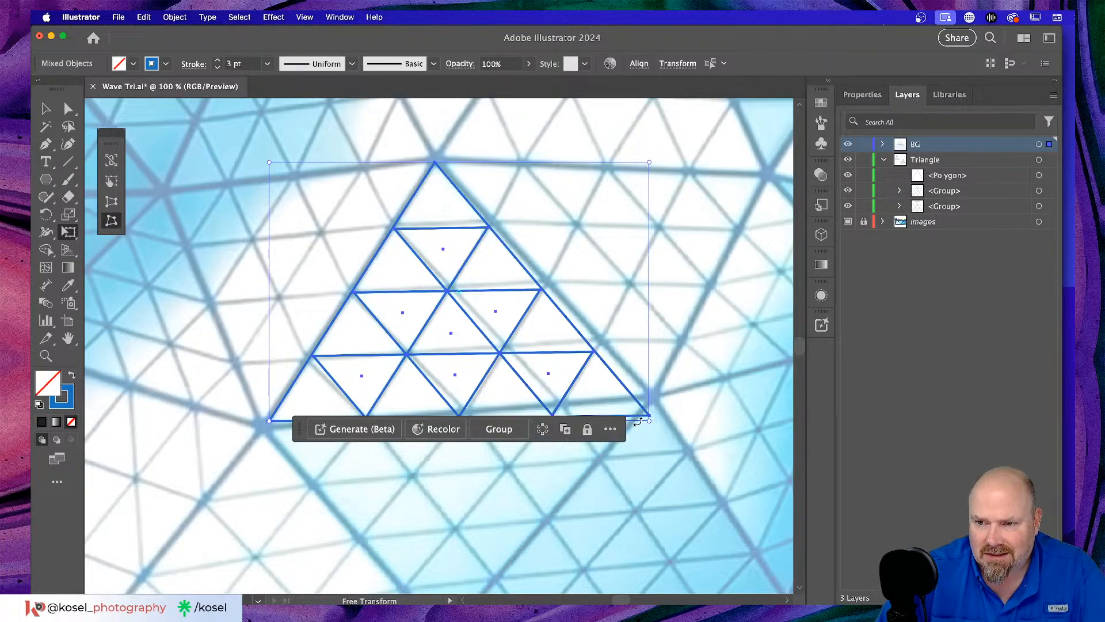
left_click_drag(650, 420, 647, 401)
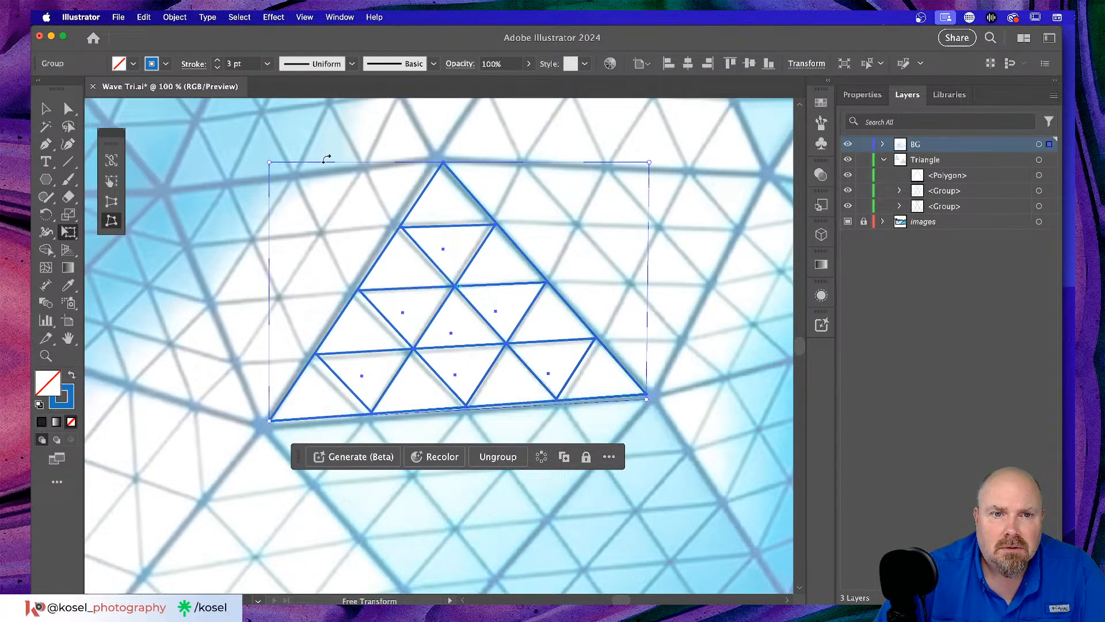
left_click_drag(445, 163, 445, 162)
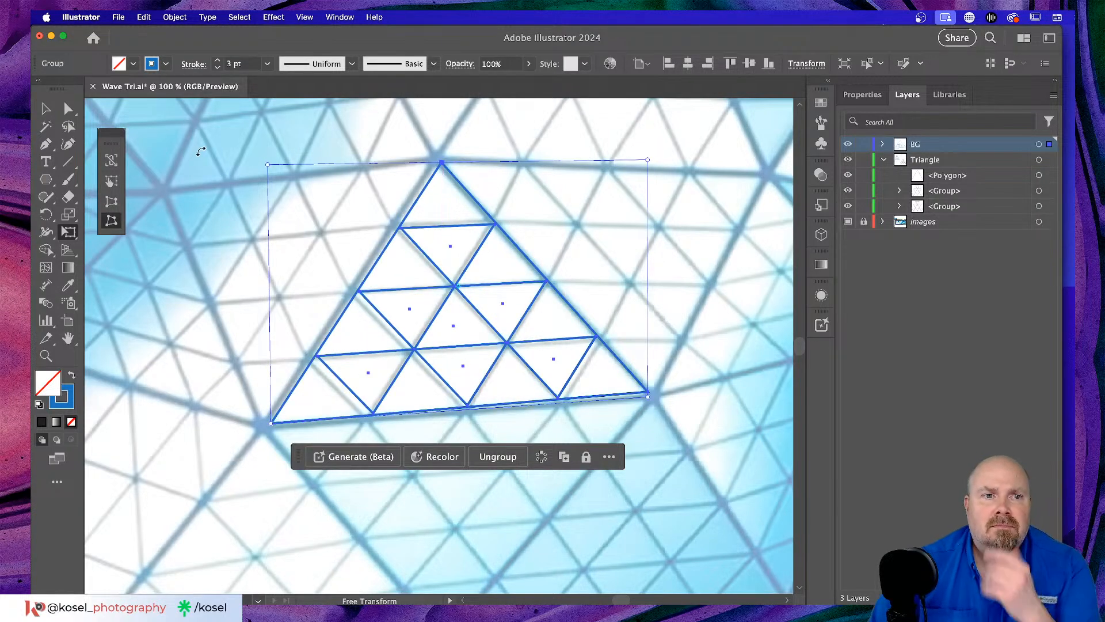
left_click_drag(268, 166, 256, 166)
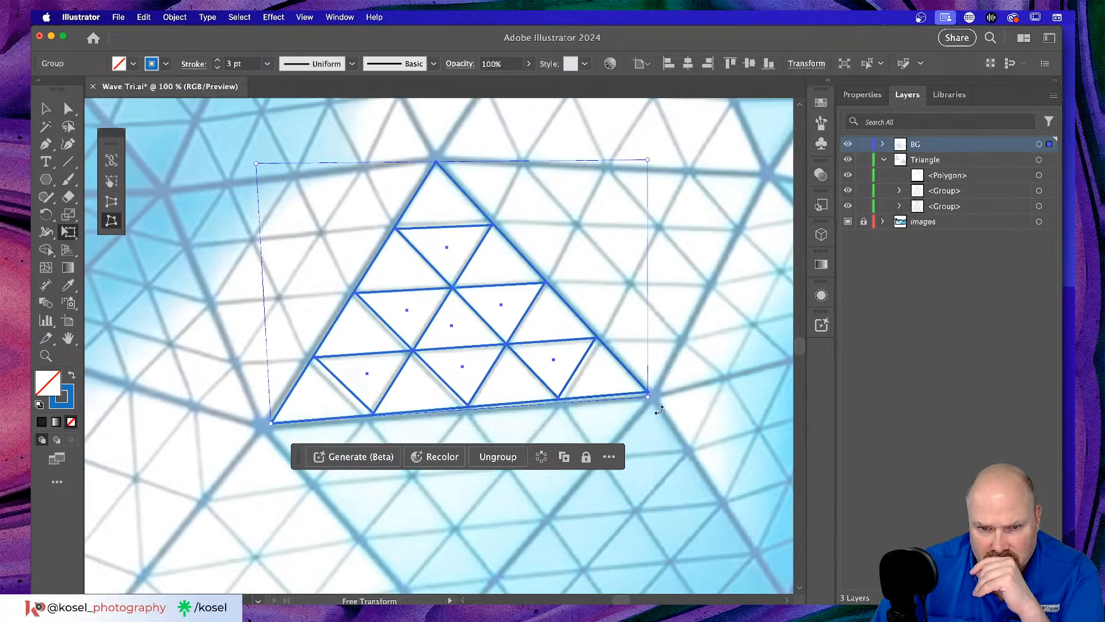
left_click_drag(647, 398, 649, 400)
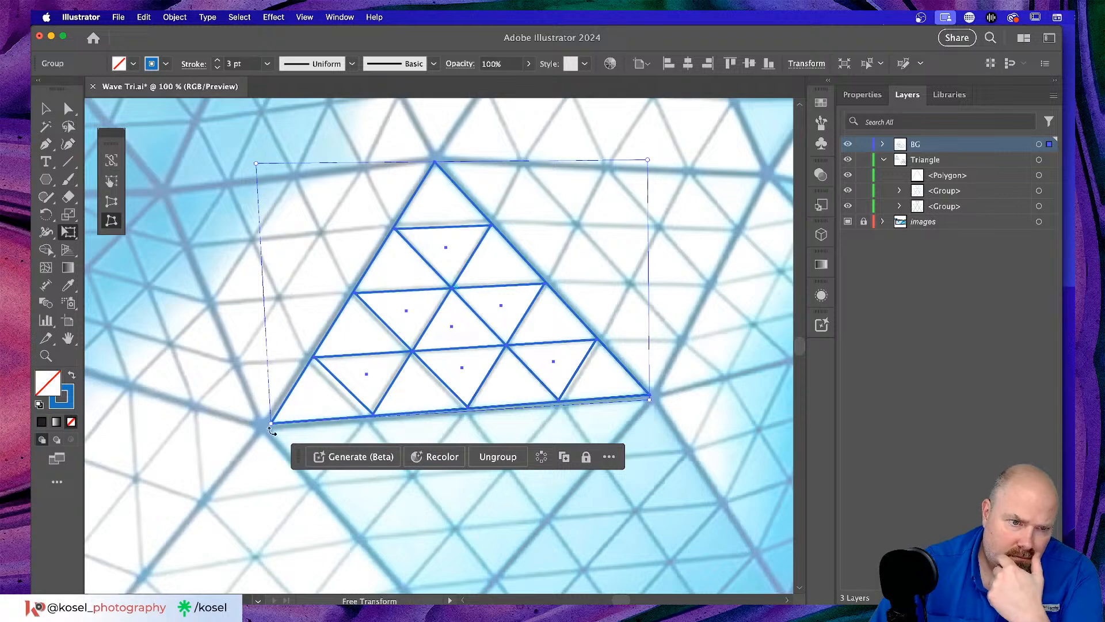
left_click_drag(271, 423, 266, 425)
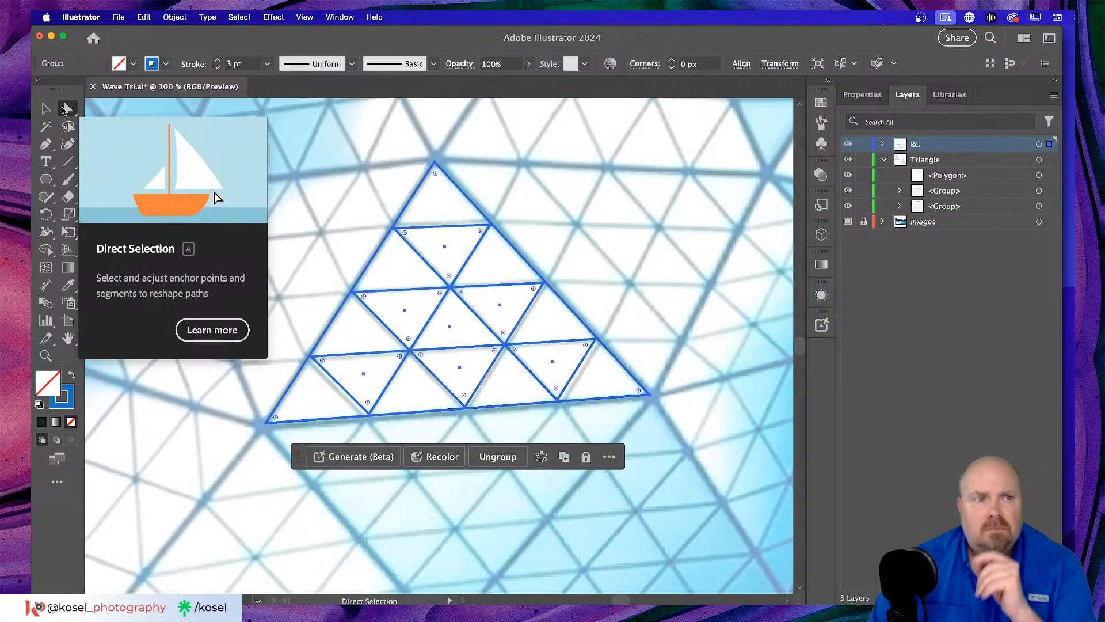
left_click(47, 109)
left_click(742, 267)
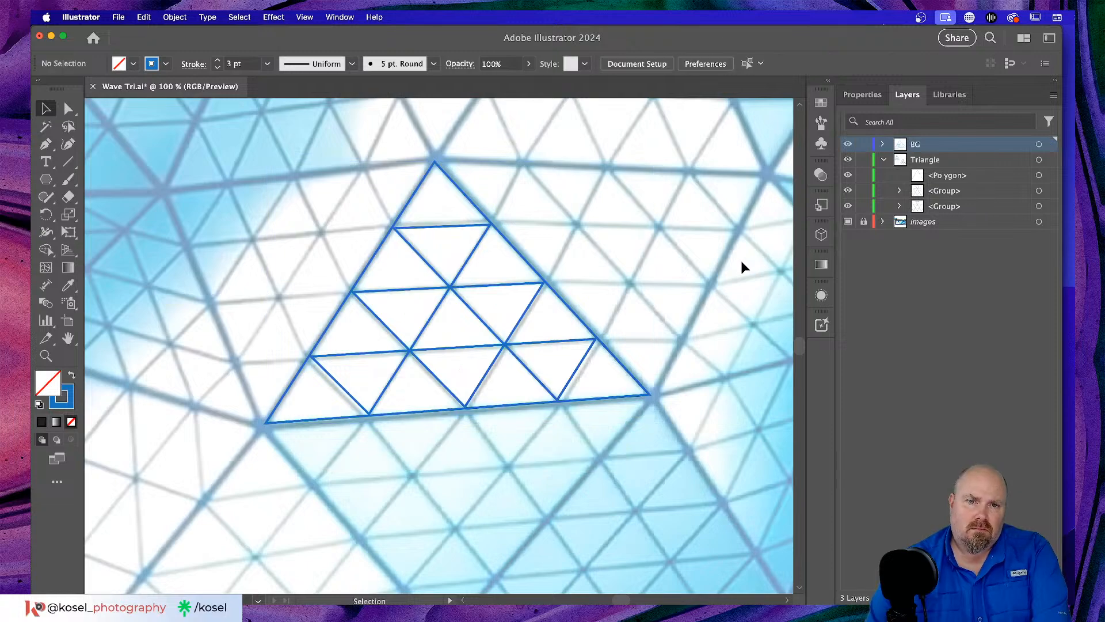
Check the fitted grid against the whole billboard mesh and up close, then select the grid.
scroll(743, 266, "up", 5)
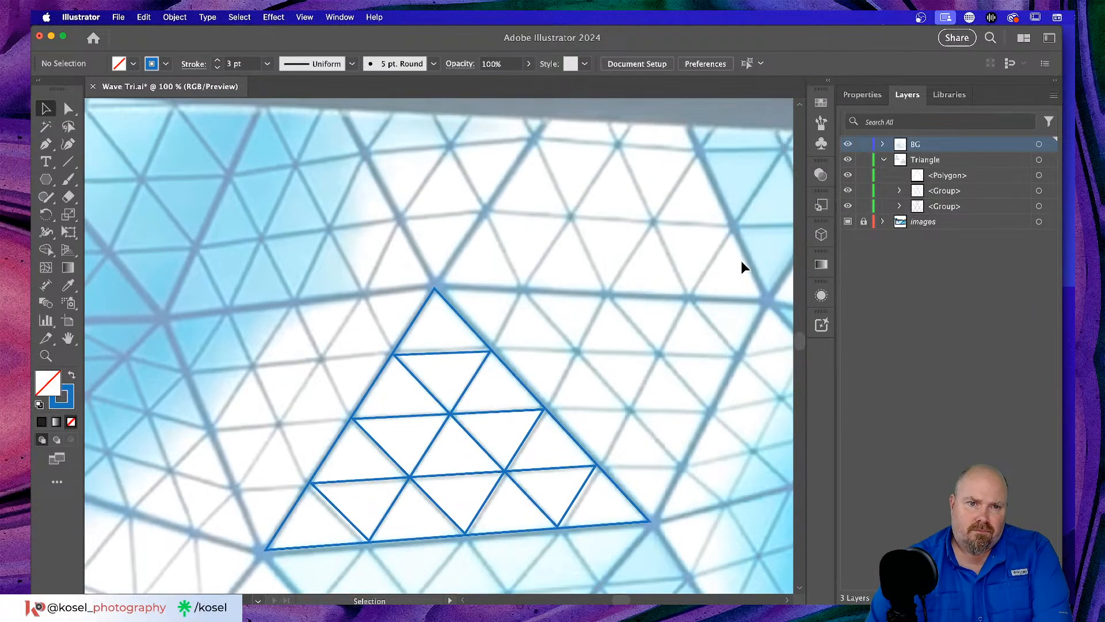
key("super+minus")
key("super+minus")
key("super+minus")
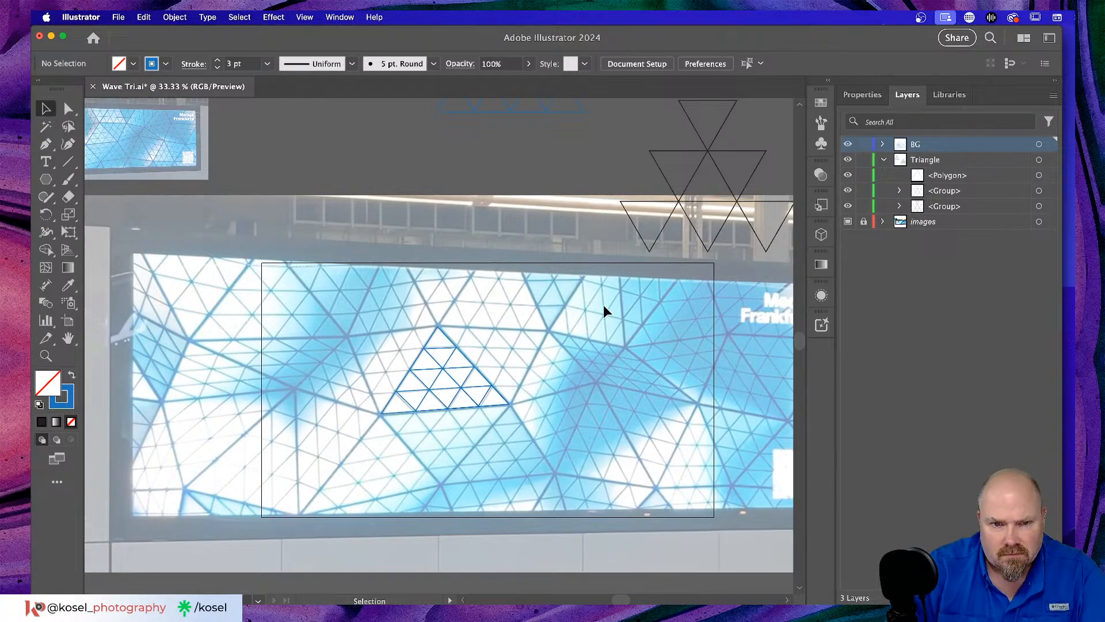
key("super+equal")
key("super+equal")
key("super+equal")
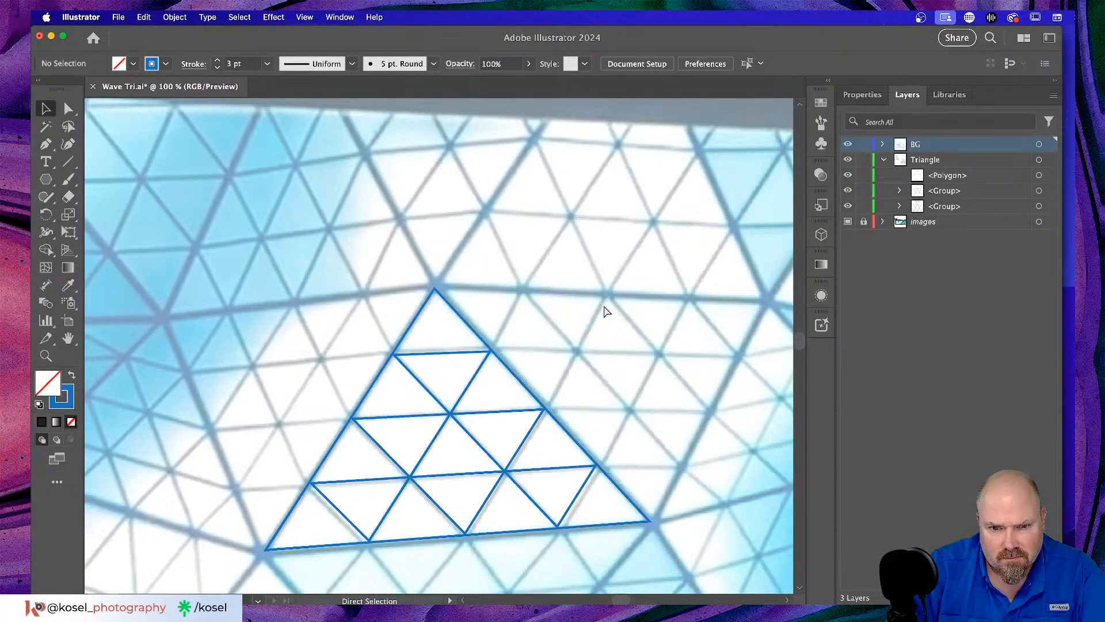
left_click(513, 376)
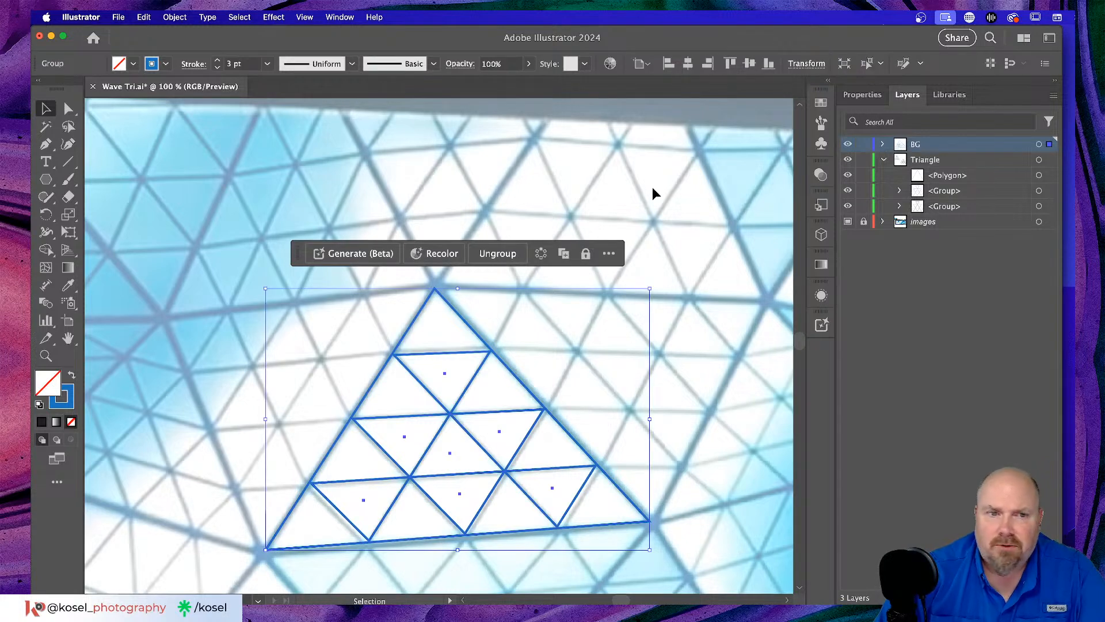
Make a copy of the fitted grid reflected across the vertical axis and move it right, over the neighbouring upright photo triangle.
right_click(516, 377)
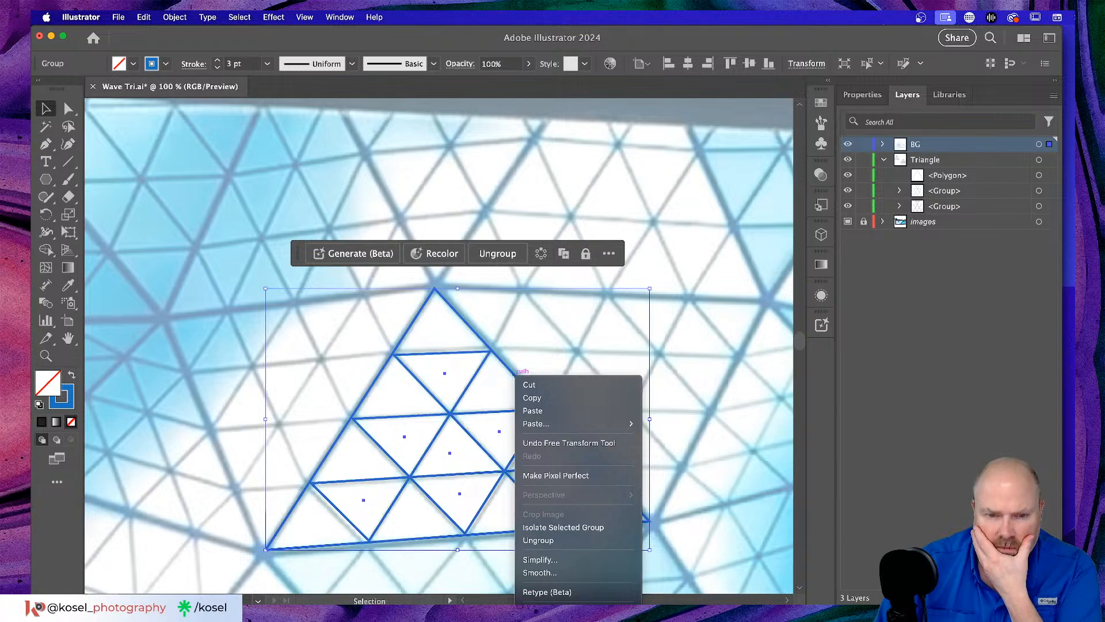
mouse_move(546, 605)
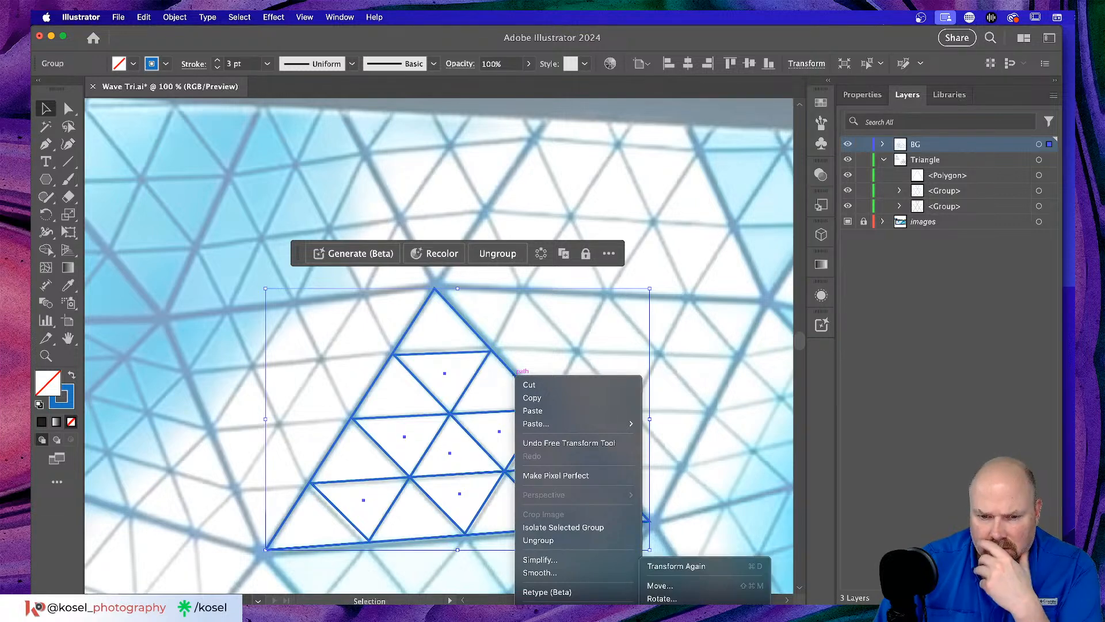
left_click(662, 611)
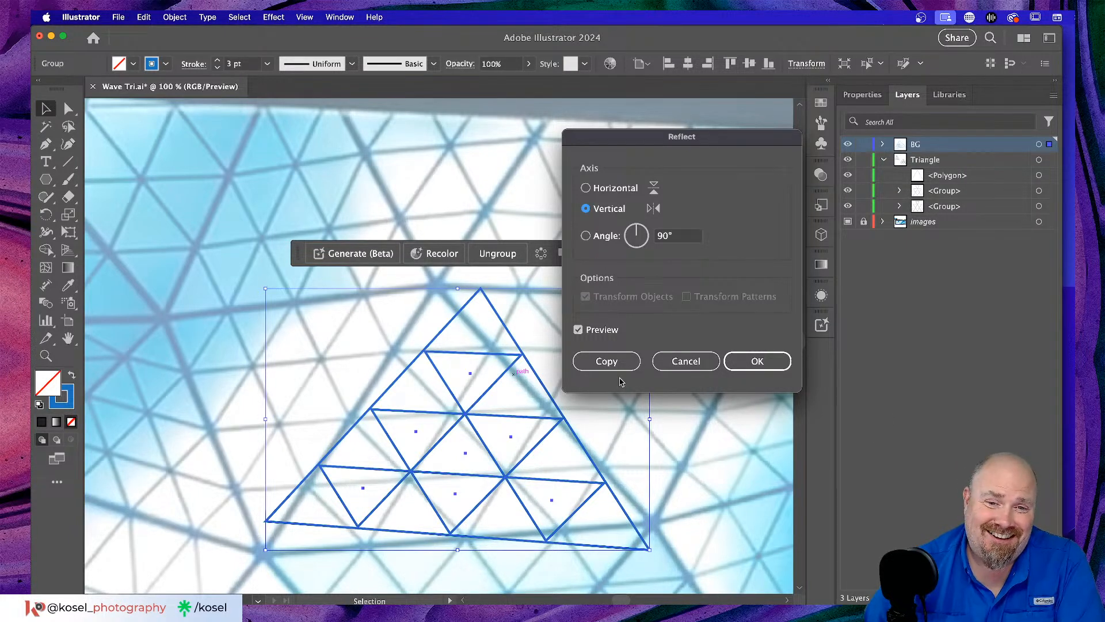
left_click(607, 362)
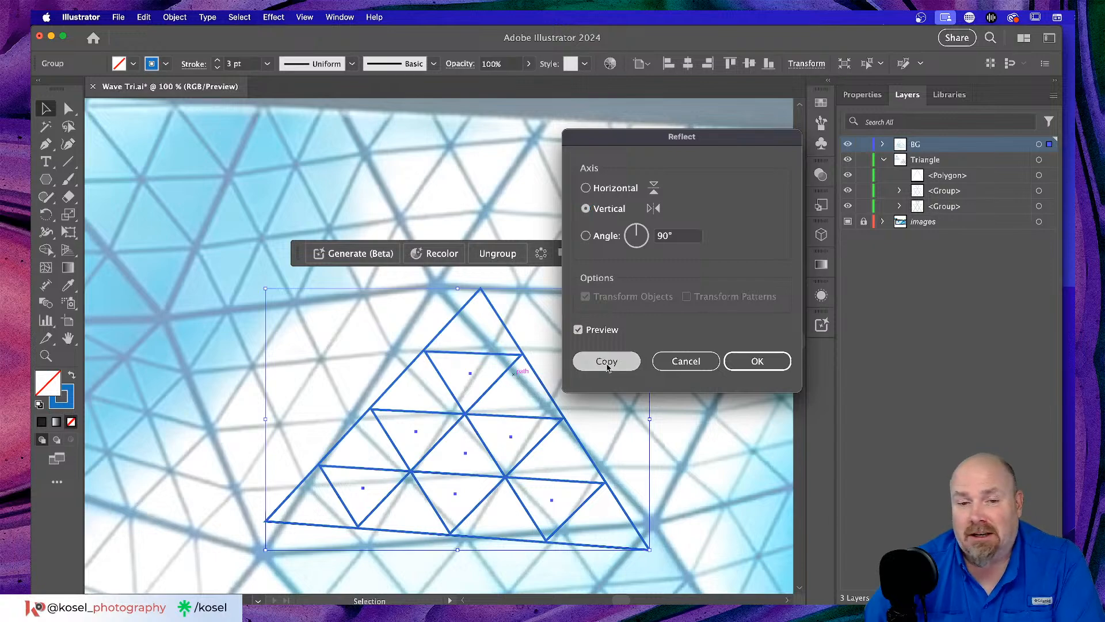
left_click_drag(537, 374, 700, 238)
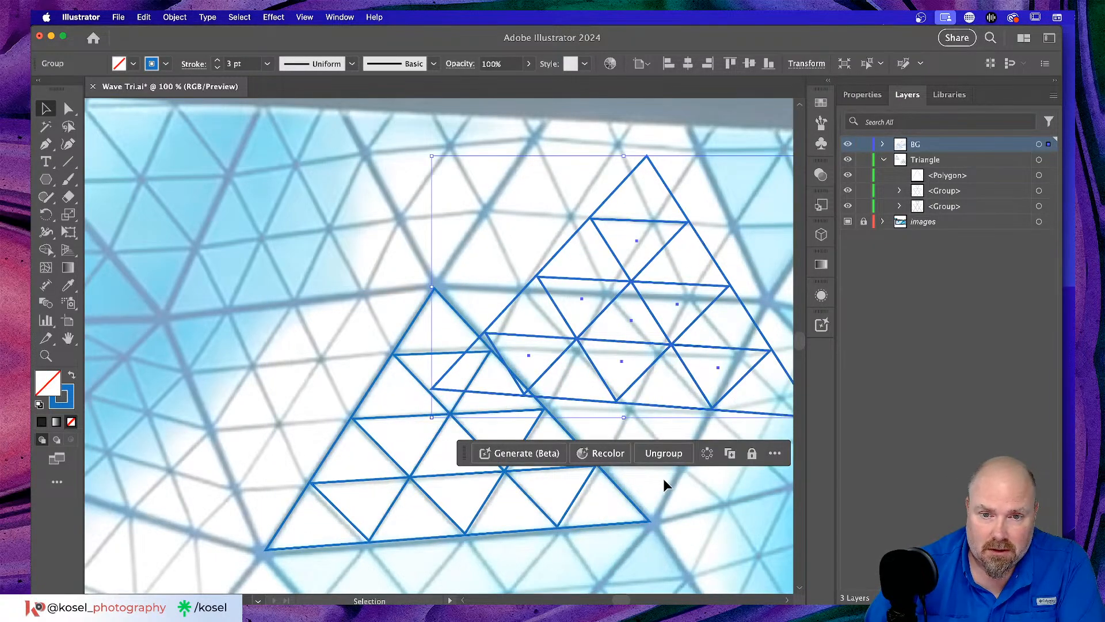
scroll(661, 478, "right", 10)
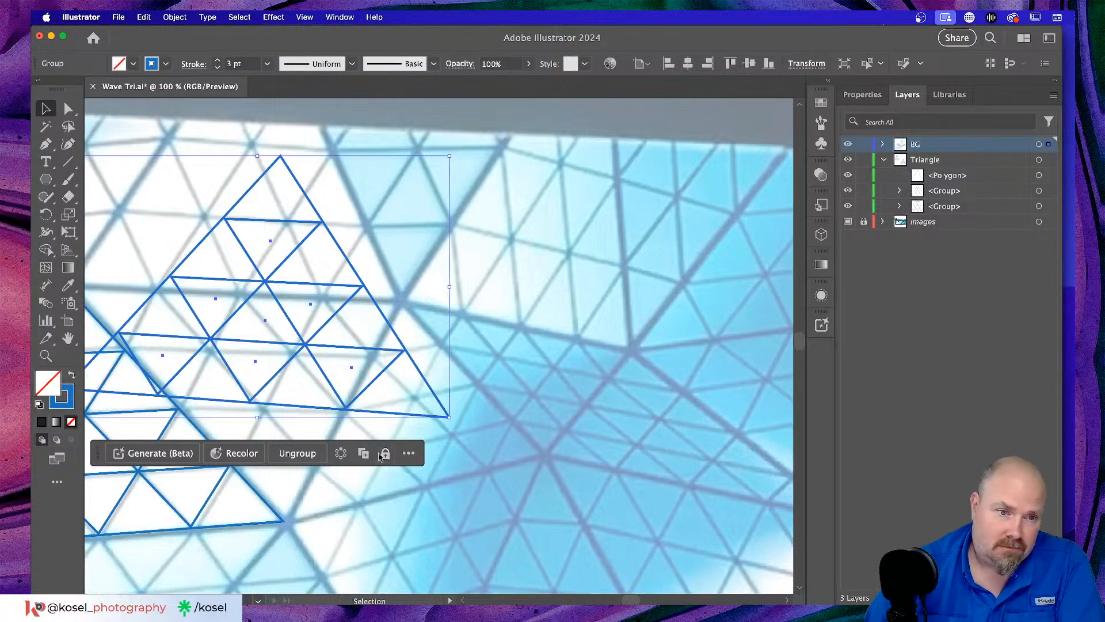
left_click_drag(379, 347, 554, 385)
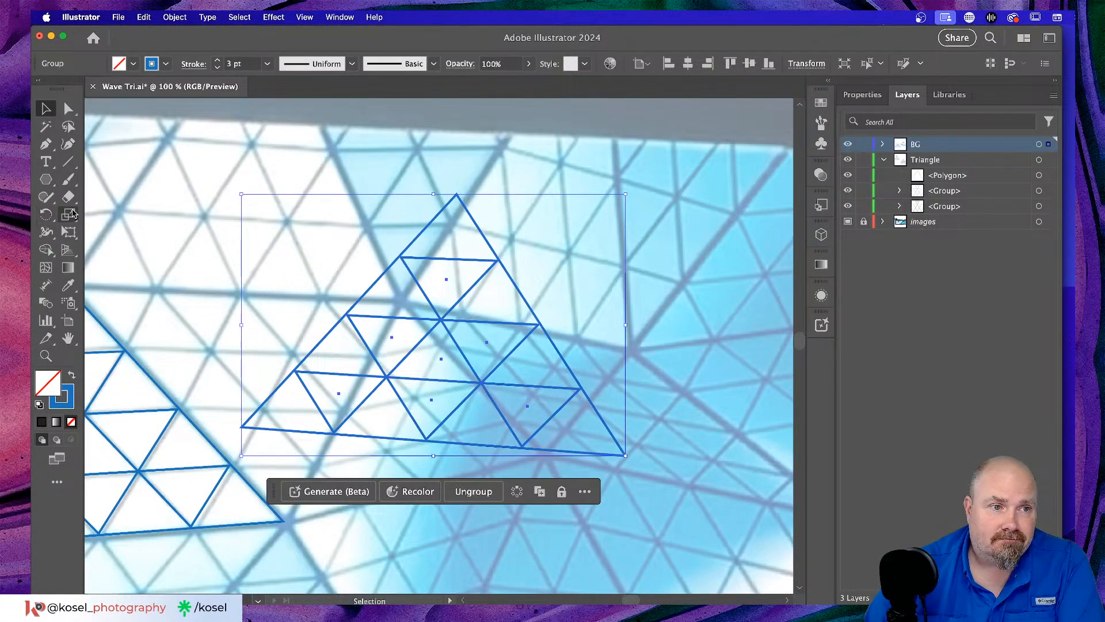
Use Free Transform to move the reflected copy down and left, and free-distort its lower right corner upward toward the photo triangle's base.
left_click(73, 213)
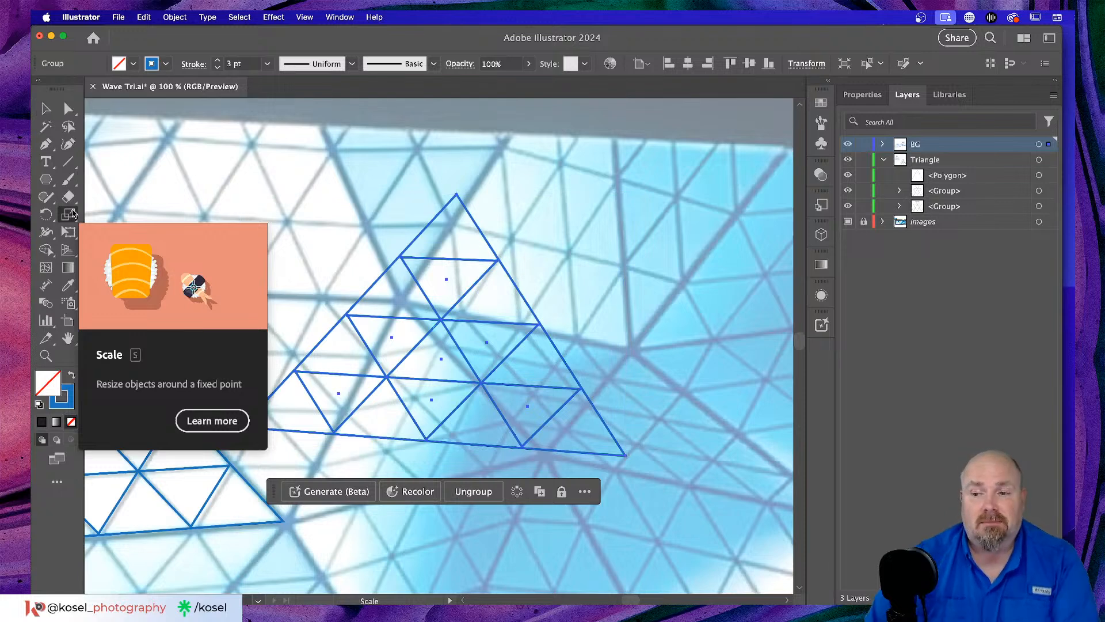
left_click(73, 214)
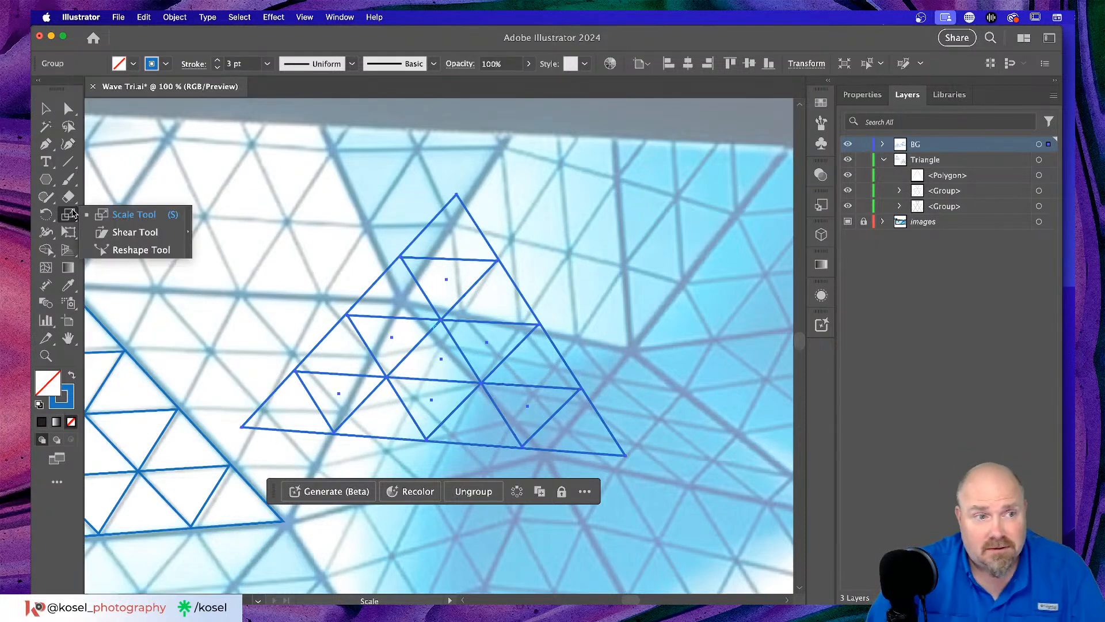
left_click(69, 232)
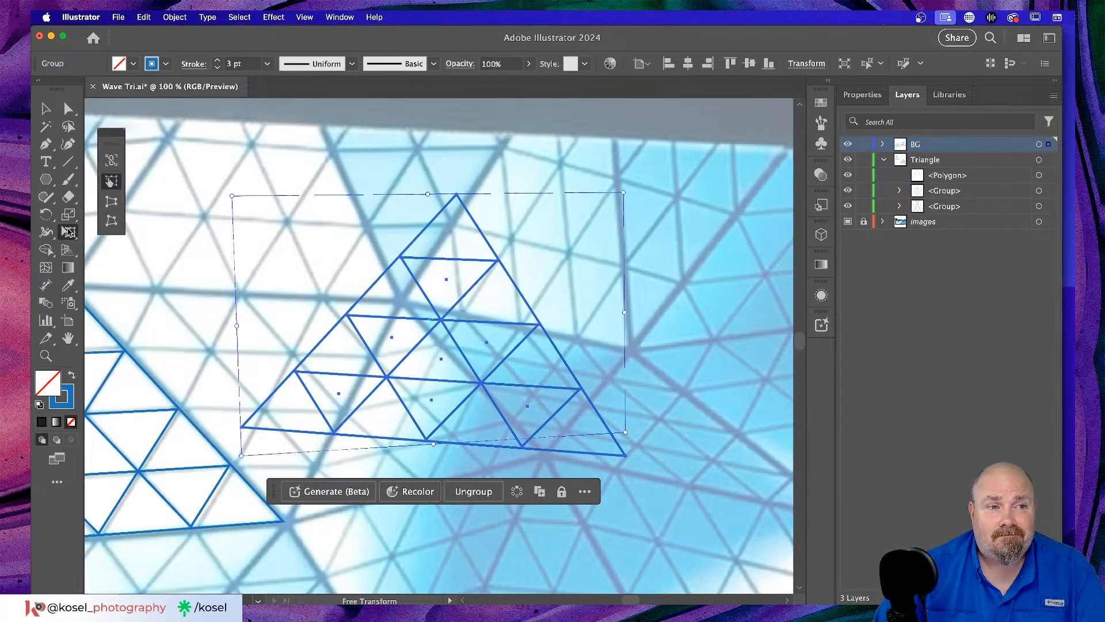
left_click(111, 221)
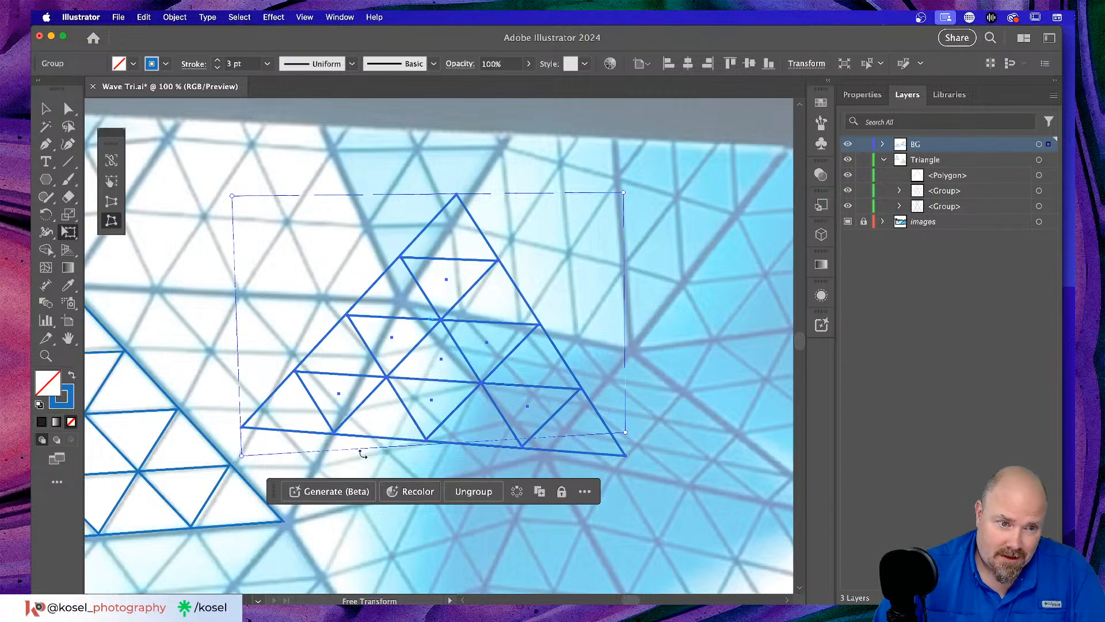
scroll(356, 410, "down", 5)
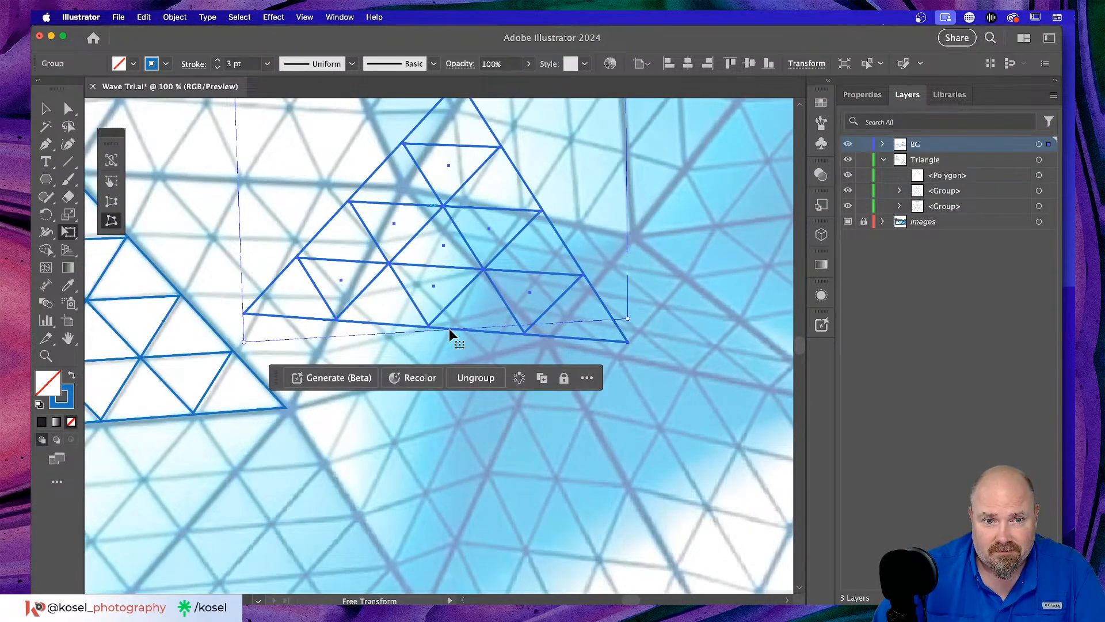
left_click_drag(461, 331, 394, 440)
left_click_drag(573, 442, 576, 373)
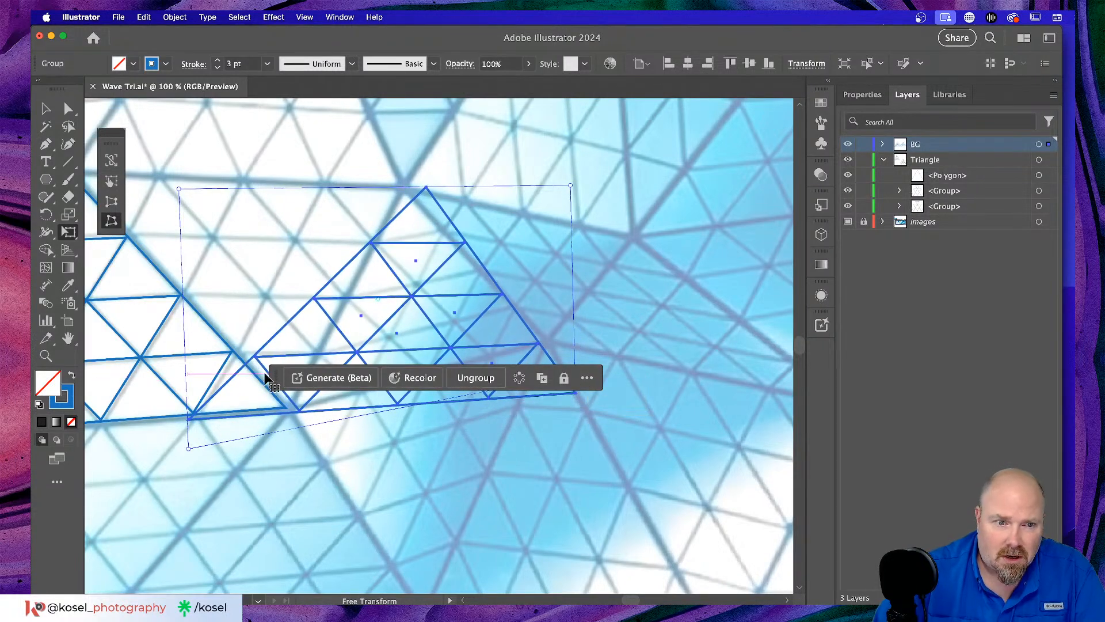
Hide the contextual task bar, free-distort the copy's corners until its three vertices sit on the photo triangle's vertices, and deselect it.
left_click(587, 379)
left_click(623, 412)
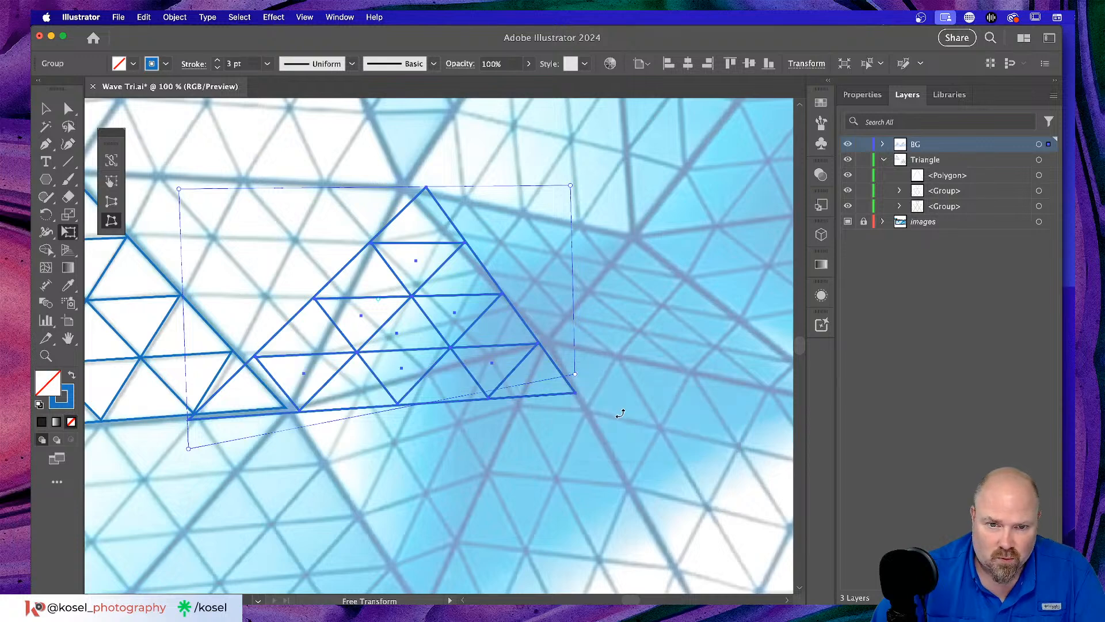
left_click_drag(575, 375, 545, 328)
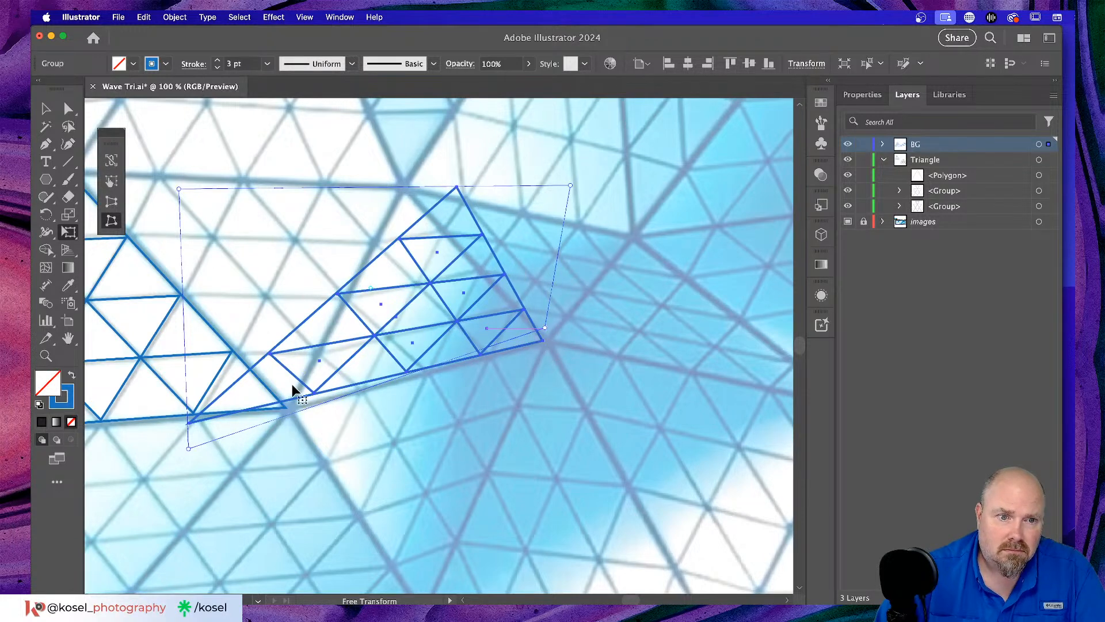
left_click_drag(189, 450, 294, 424)
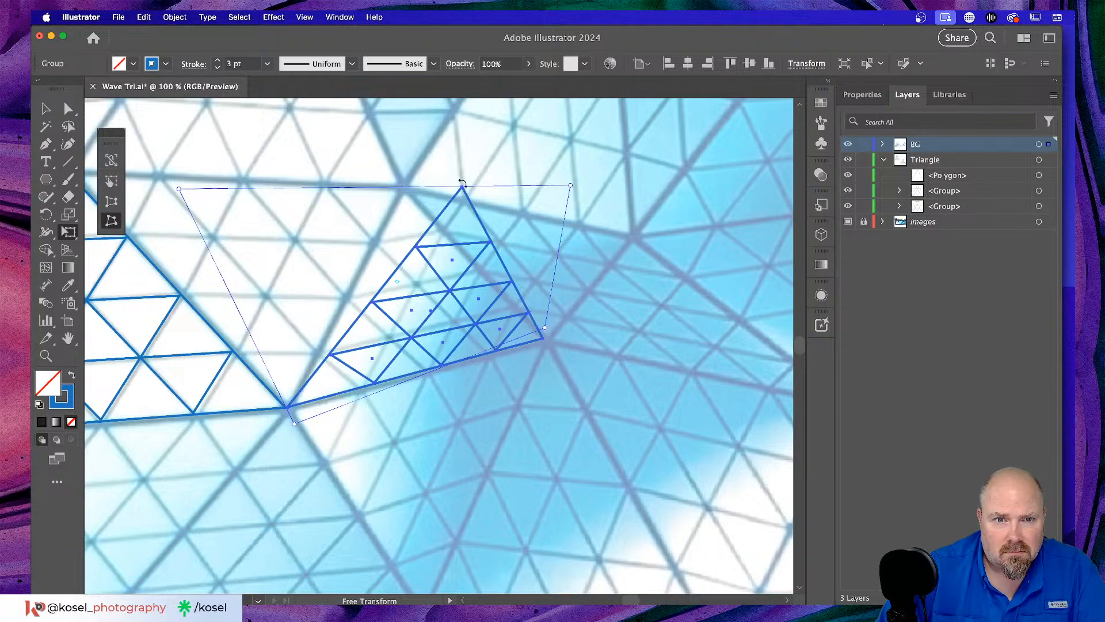
left_click_drag(464, 190, 434, 189)
key("super+z")
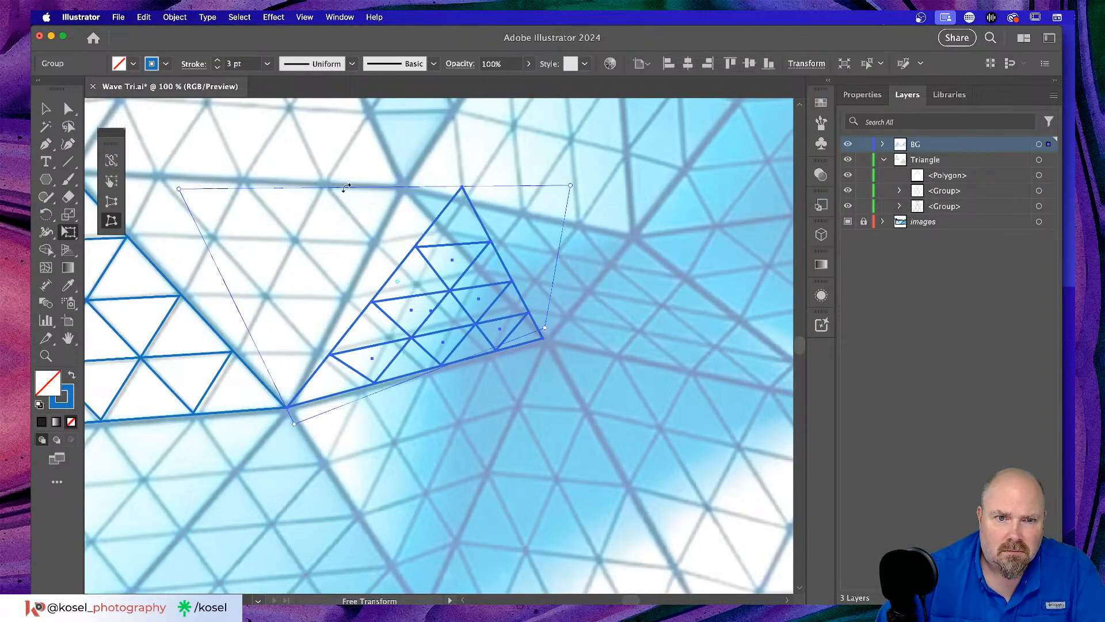
left_click_drag(570, 185, 505, 192)
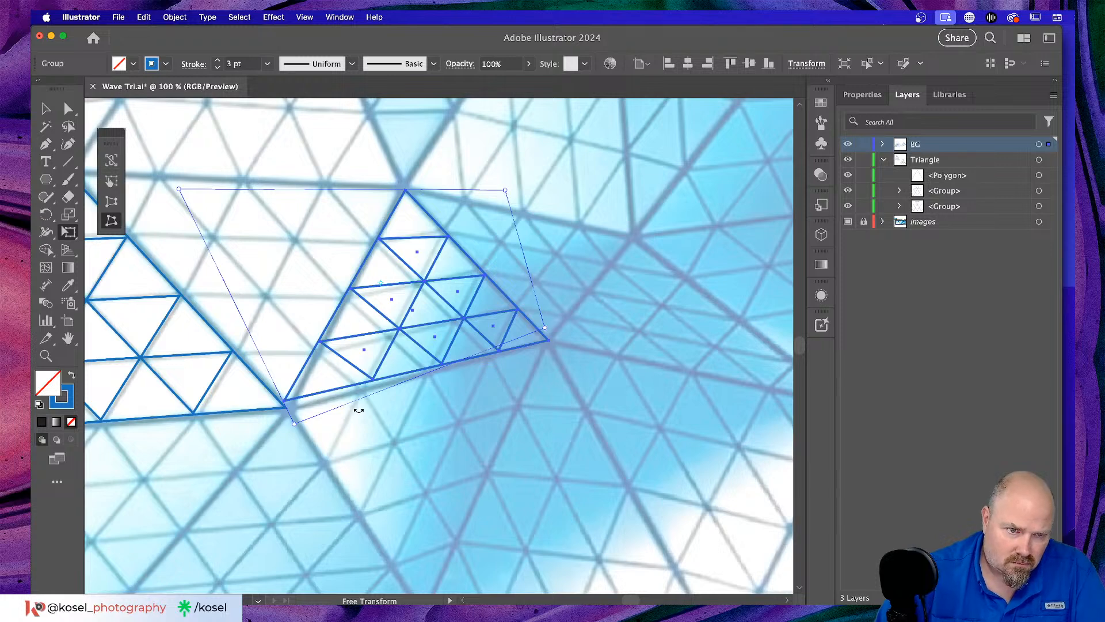
left_click_drag(294, 426, 298, 430)
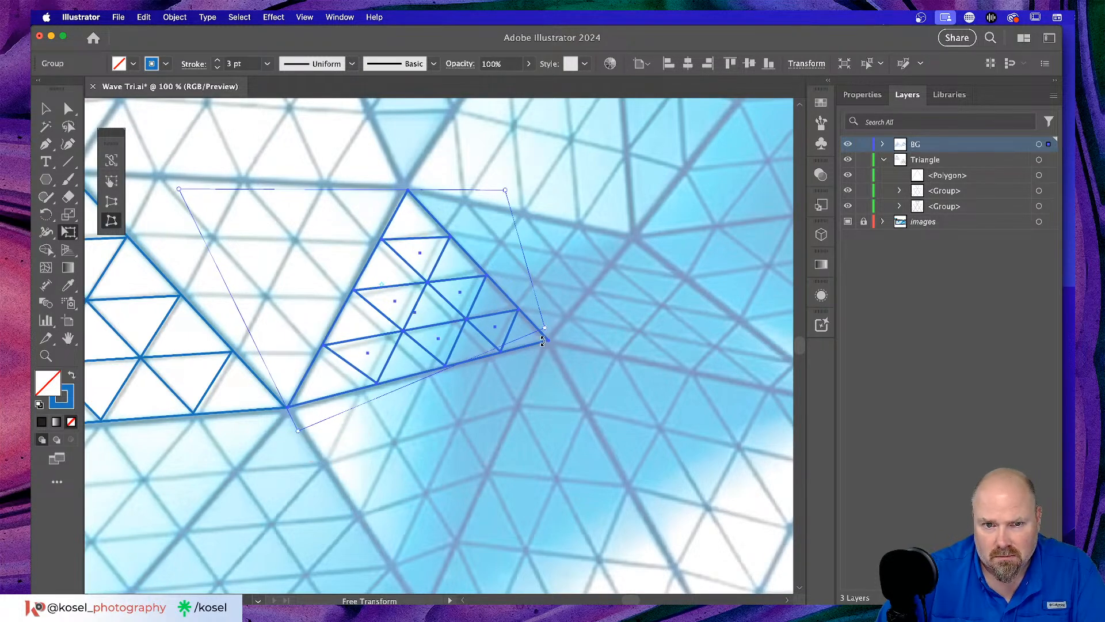
left_click_drag(544, 329, 542, 328)
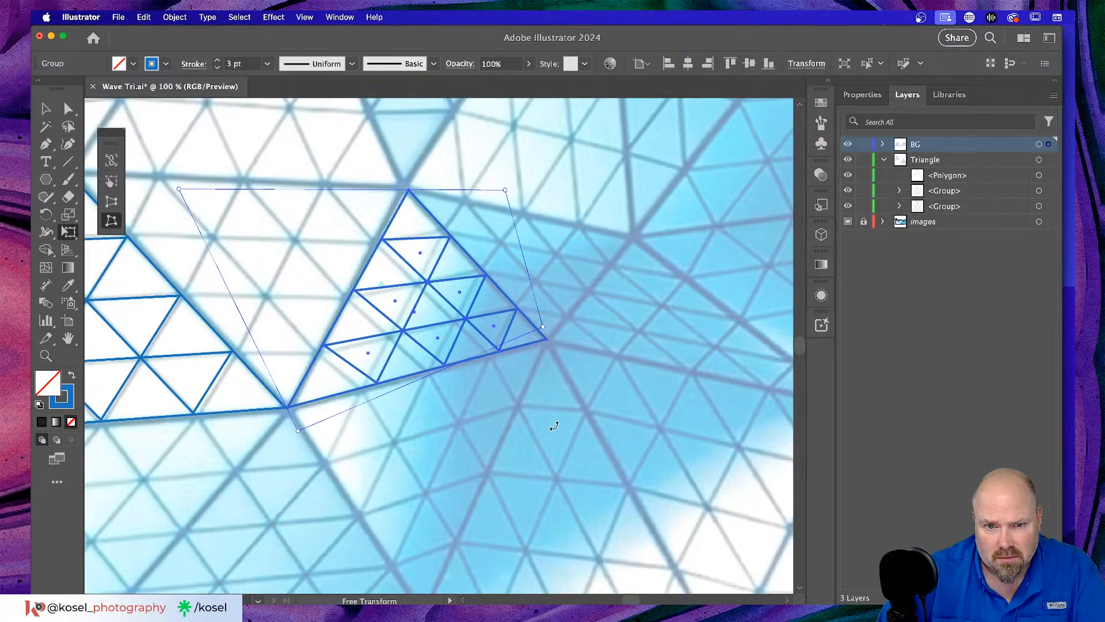
left_click(46, 108)
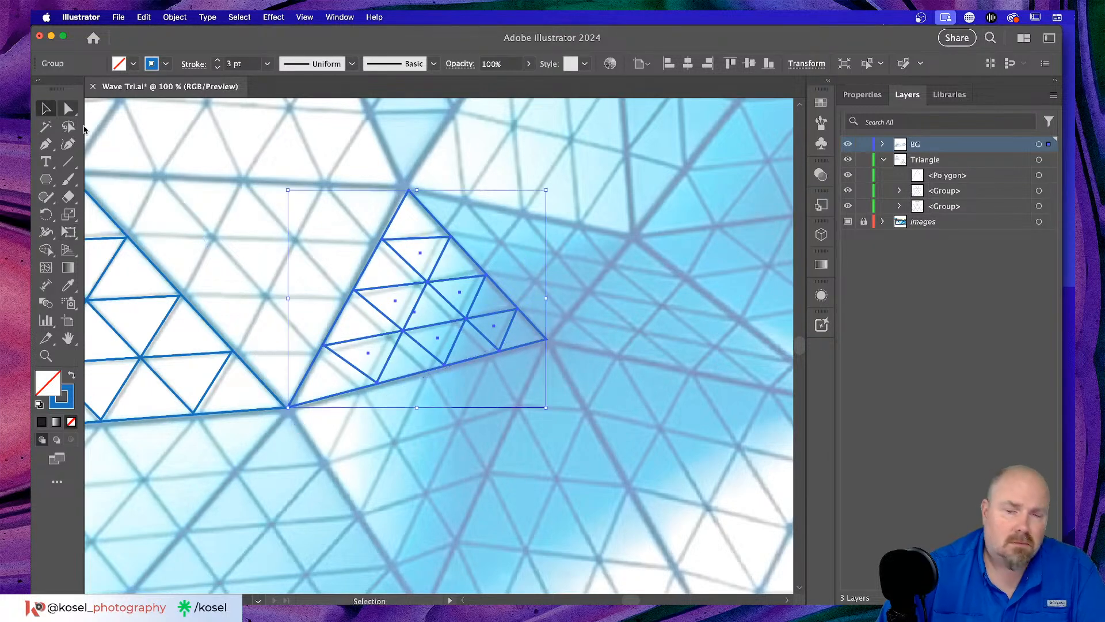
left_click(673, 206)
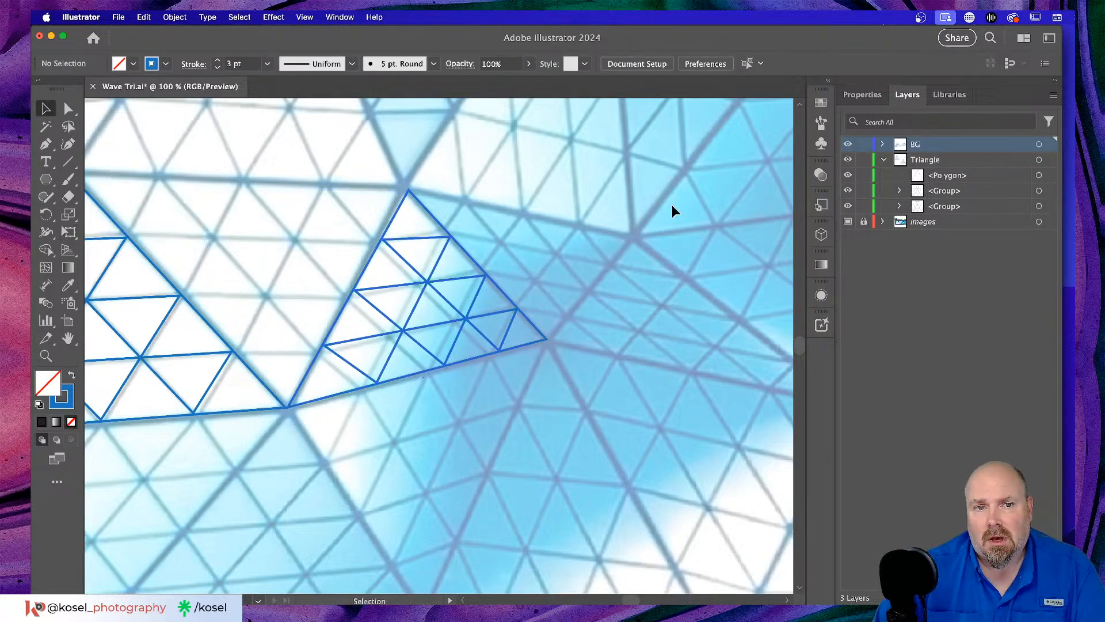
Reselect the reflected copy, shear its top edge slightly left so the apex meets the photo vertex, and deselect it.
left_click(424, 203)
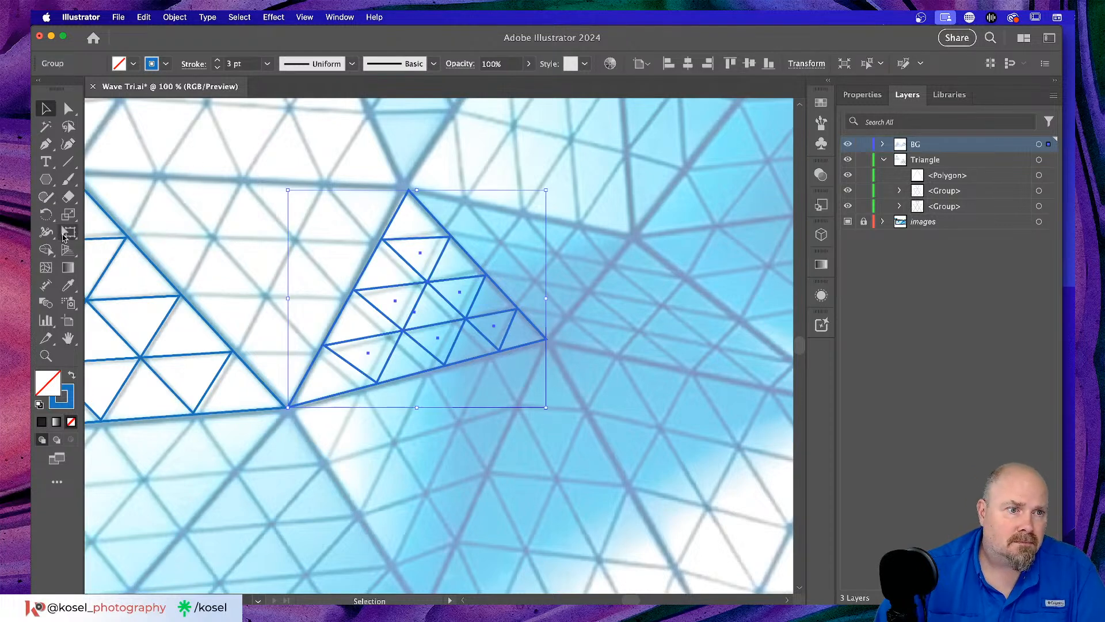
left_click(68, 215)
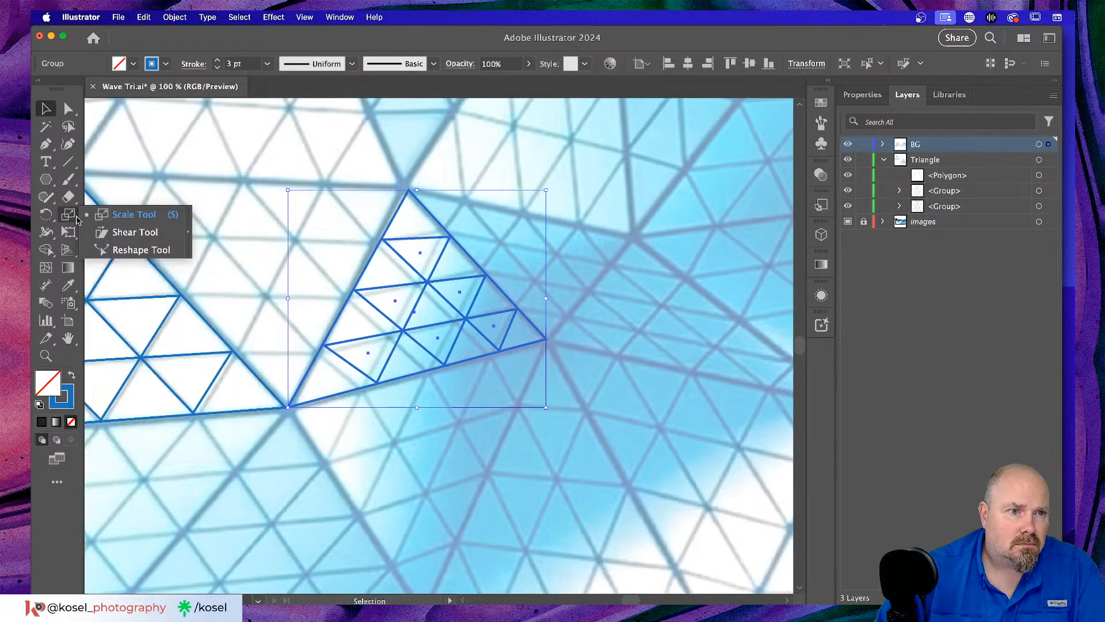
left_click(134, 232)
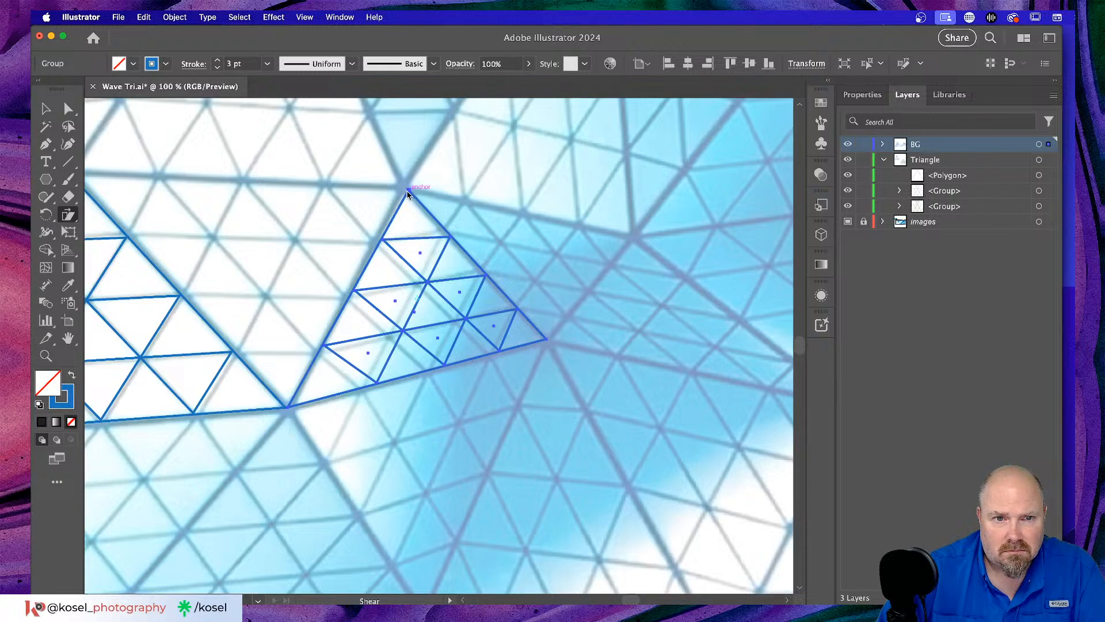
left_click_drag(407, 192, 407, 193)
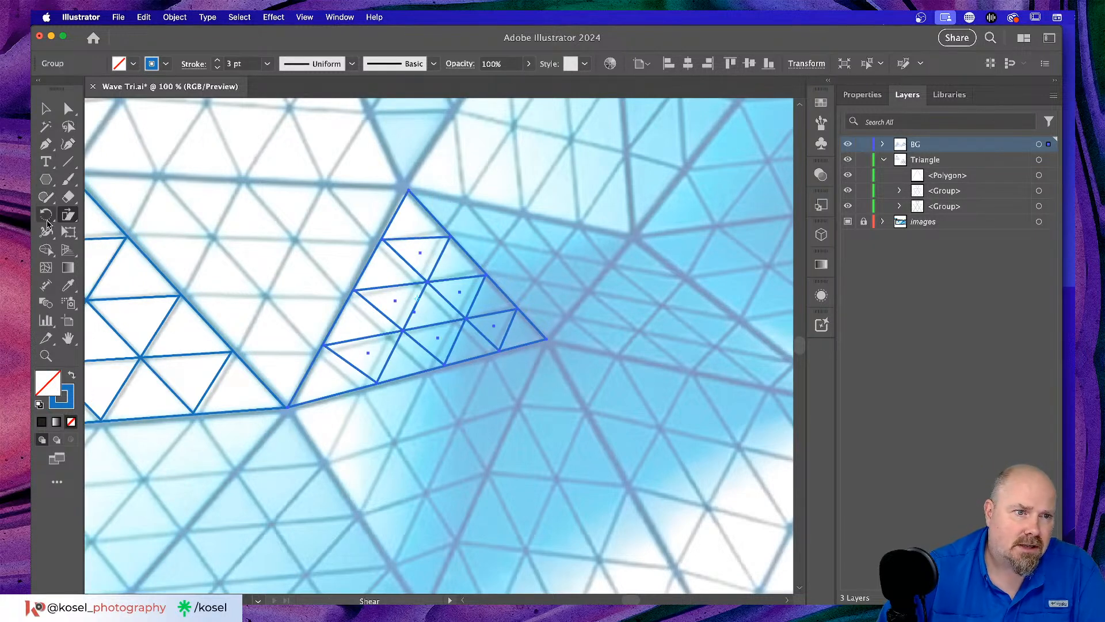
left_click(67, 232)
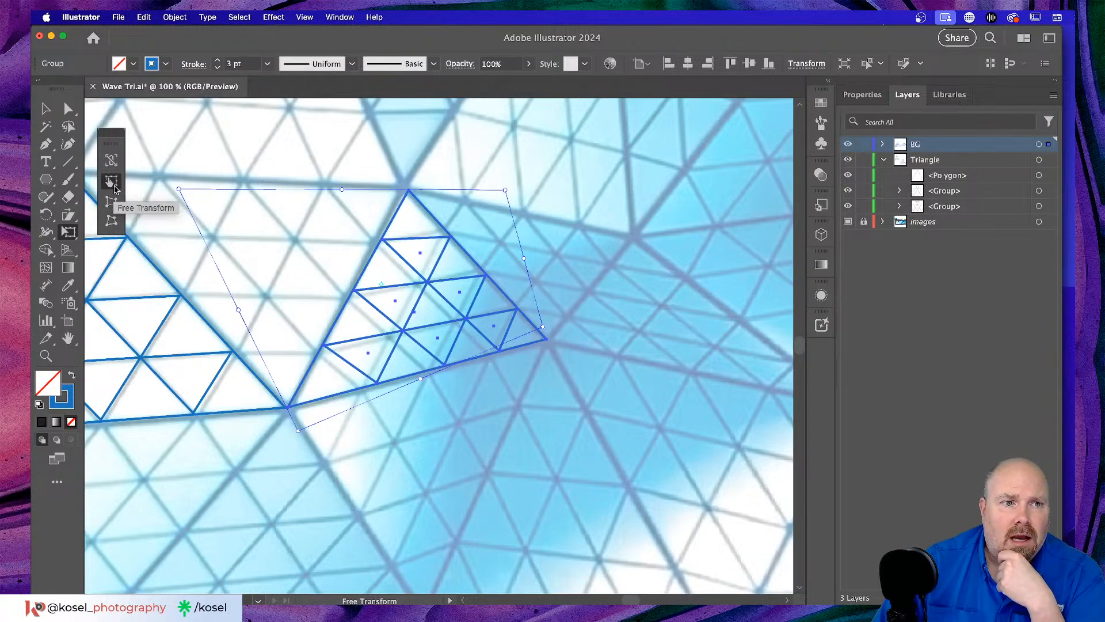
left_click_drag(341, 190, 338, 190)
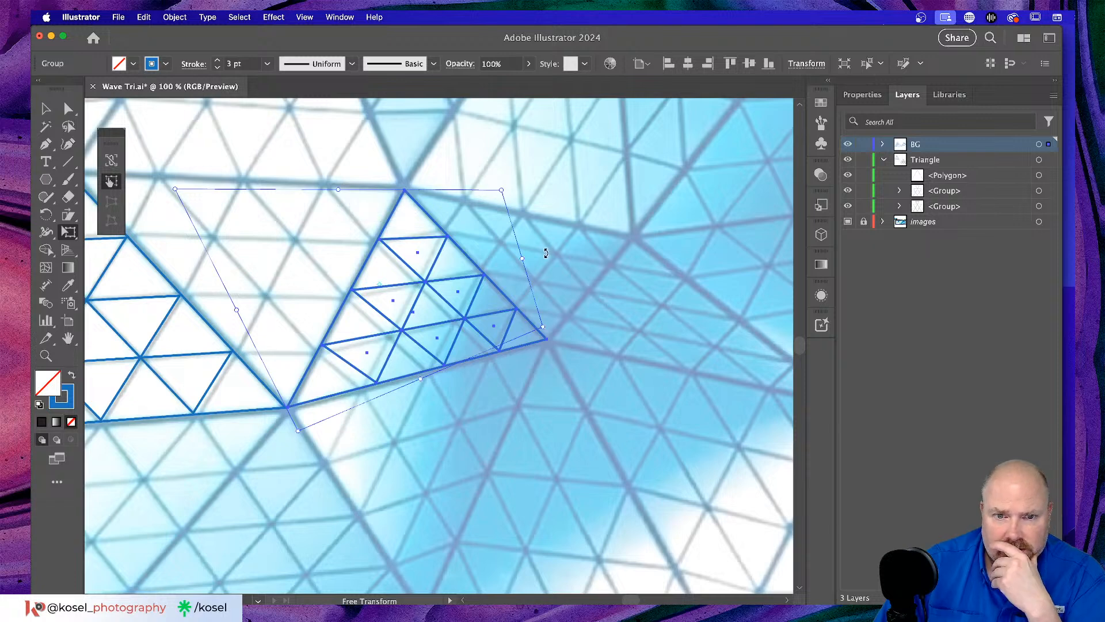
left_click(621, 172)
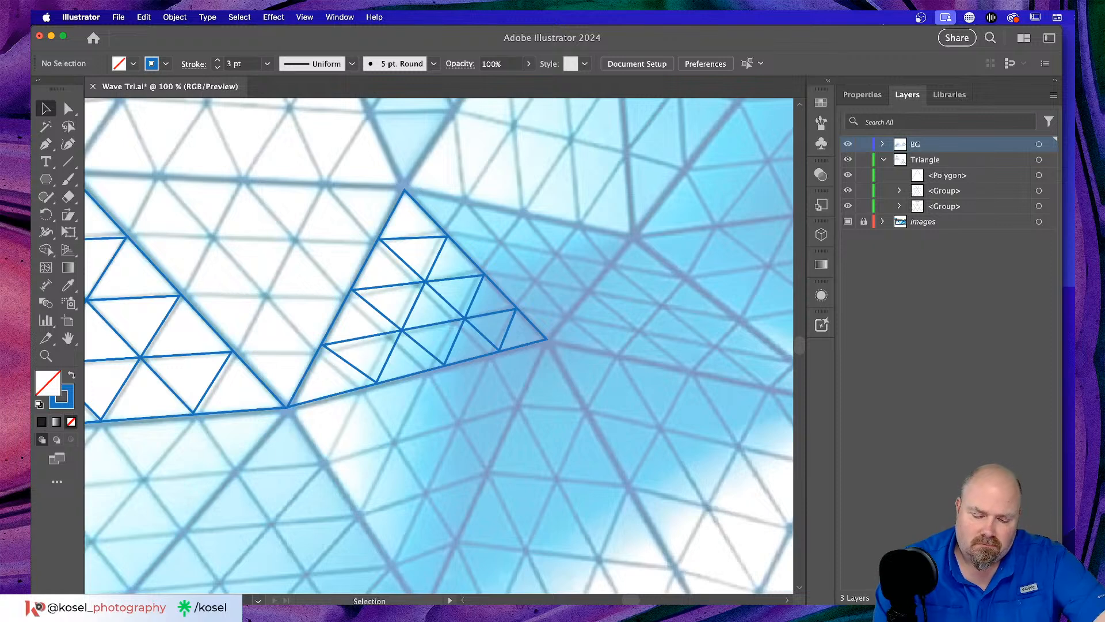
Examine both fitted grids against the whole billboard mesh, from its right end to its left end.
key("super+0")
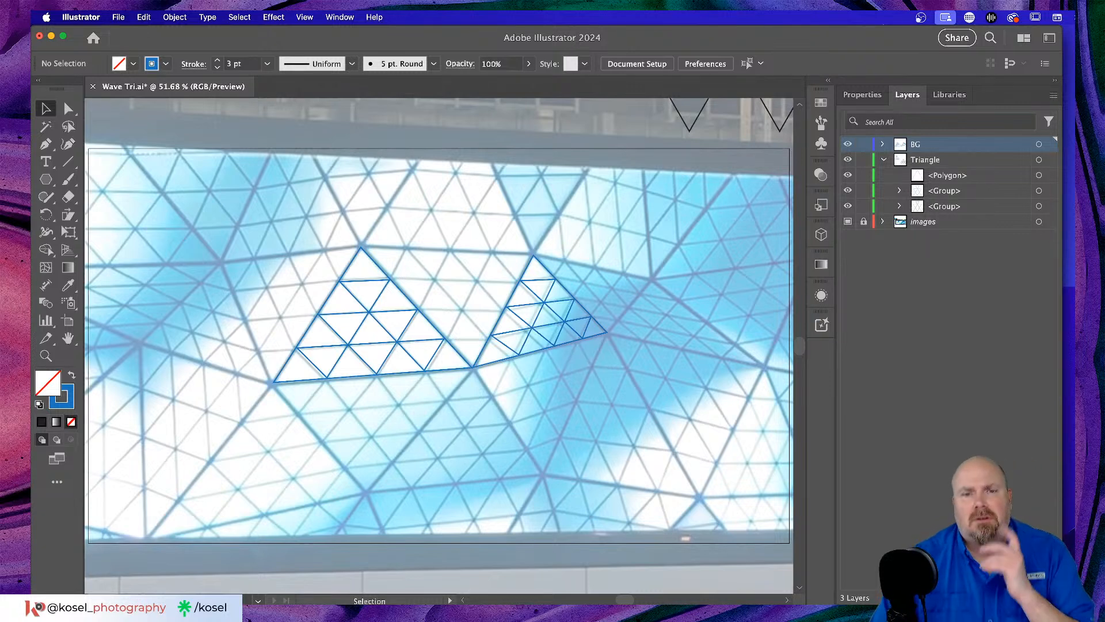
scroll(579, 374, "right", 5)
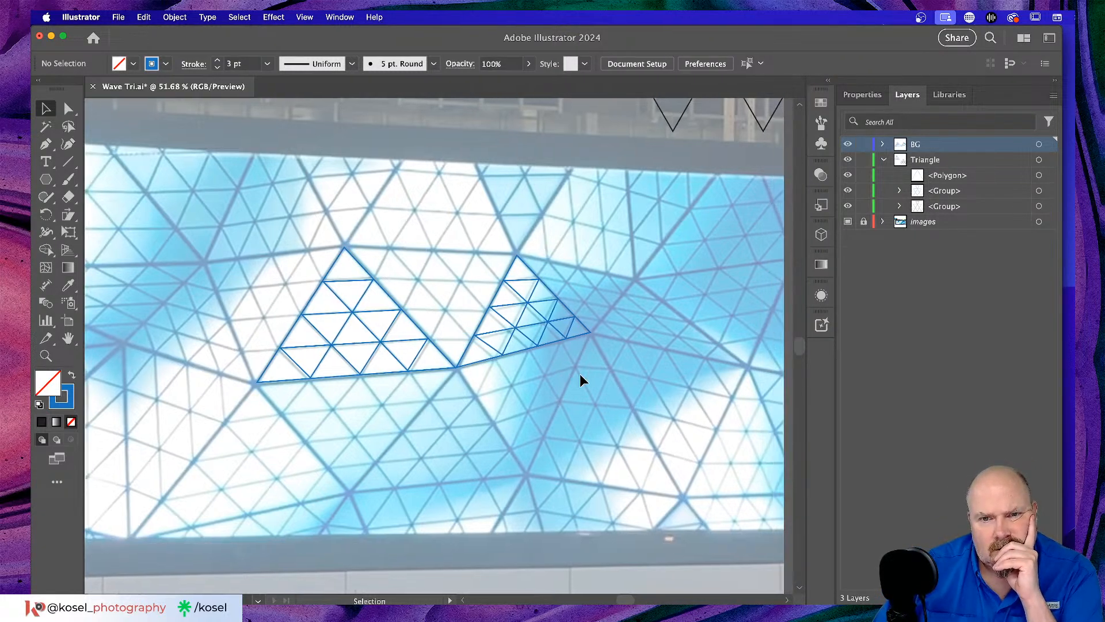
scroll(577, 377, "right", 5)
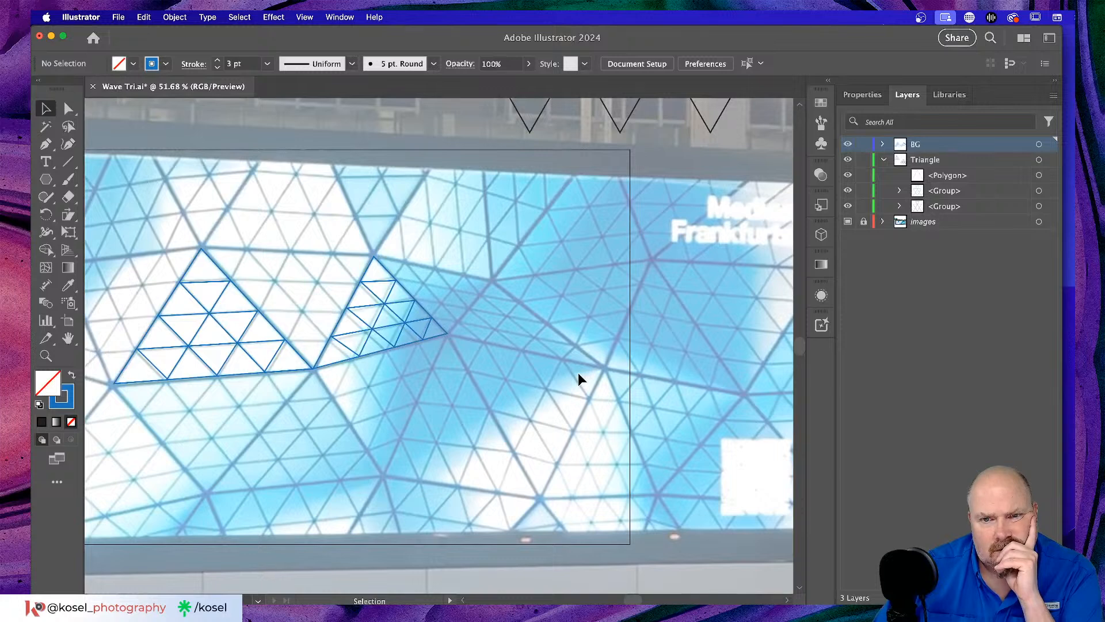
scroll(577, 374, "right", 4)
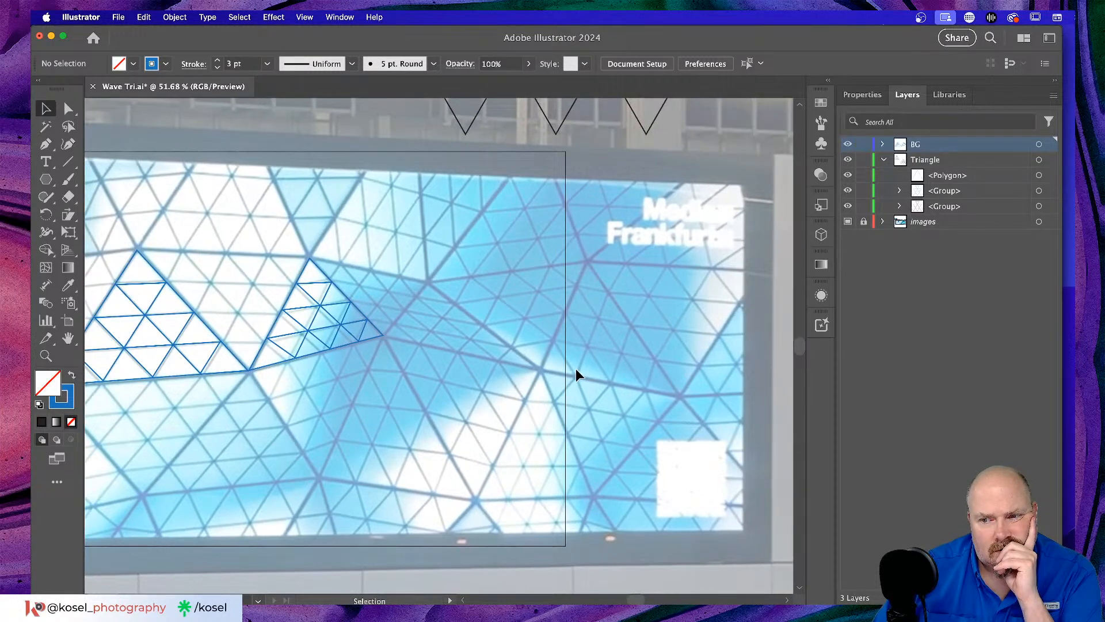
scroll(575, 371, "left", 20)
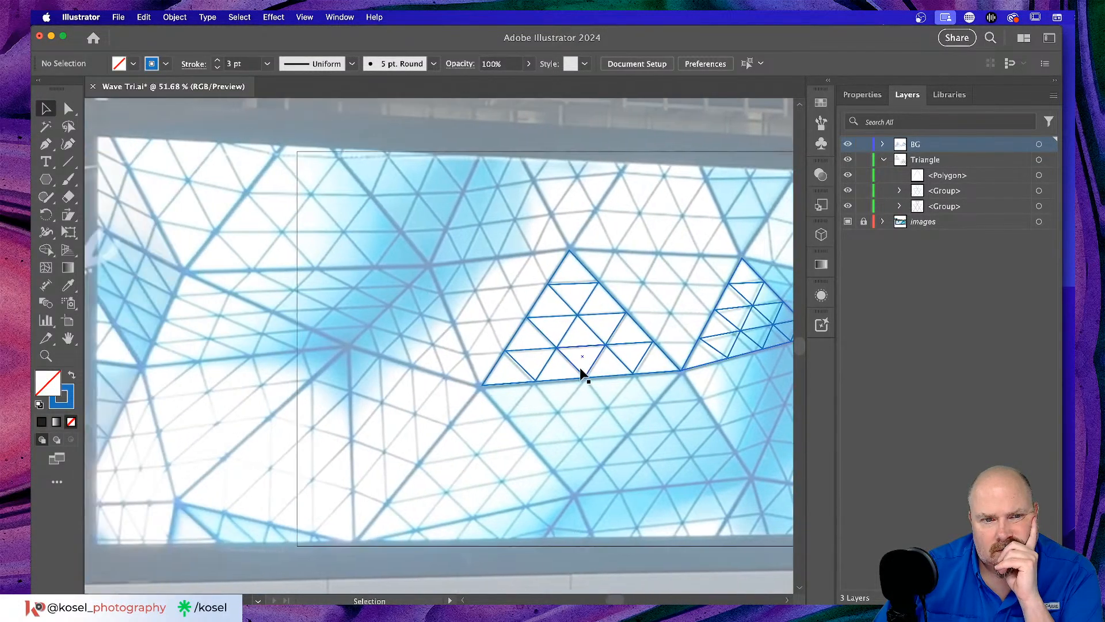
scroll(580, 370, "left", 2)
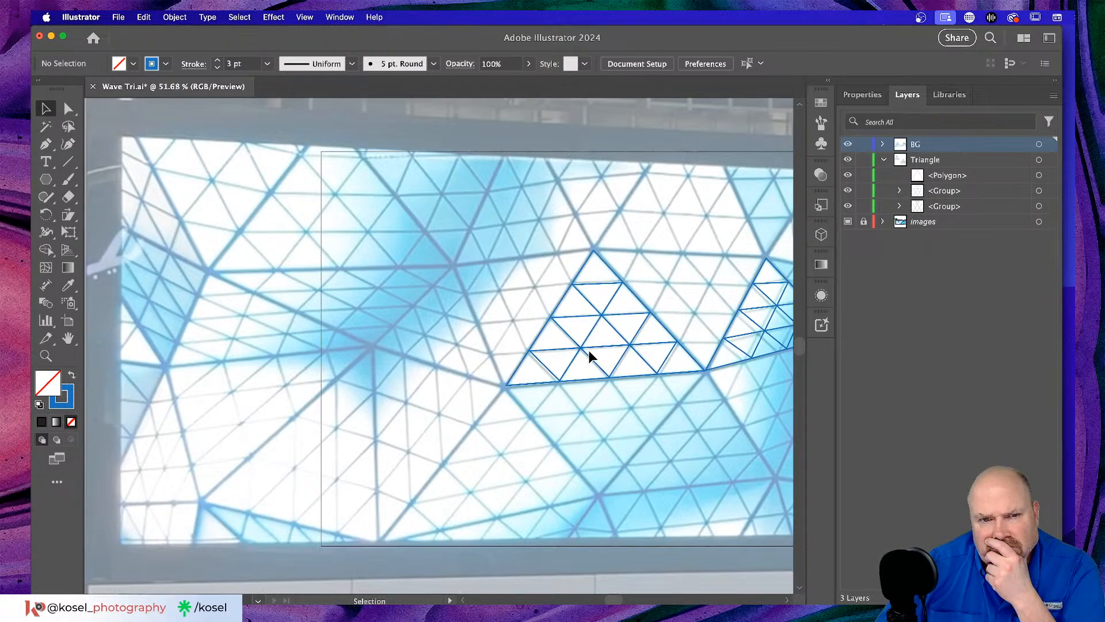
Select the whole undistorted triangle grid above the billboard photo and move it up and left into empty space.
scroll(588, 350, "right", 5)
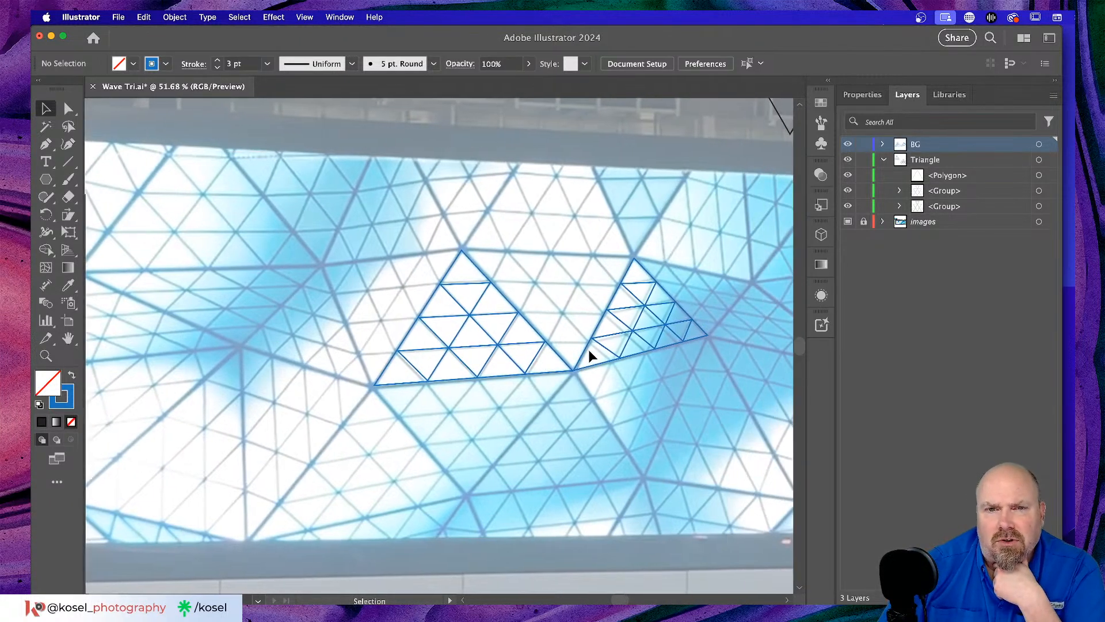
key("super+minus")
key("super+minus")
key("super+minus")
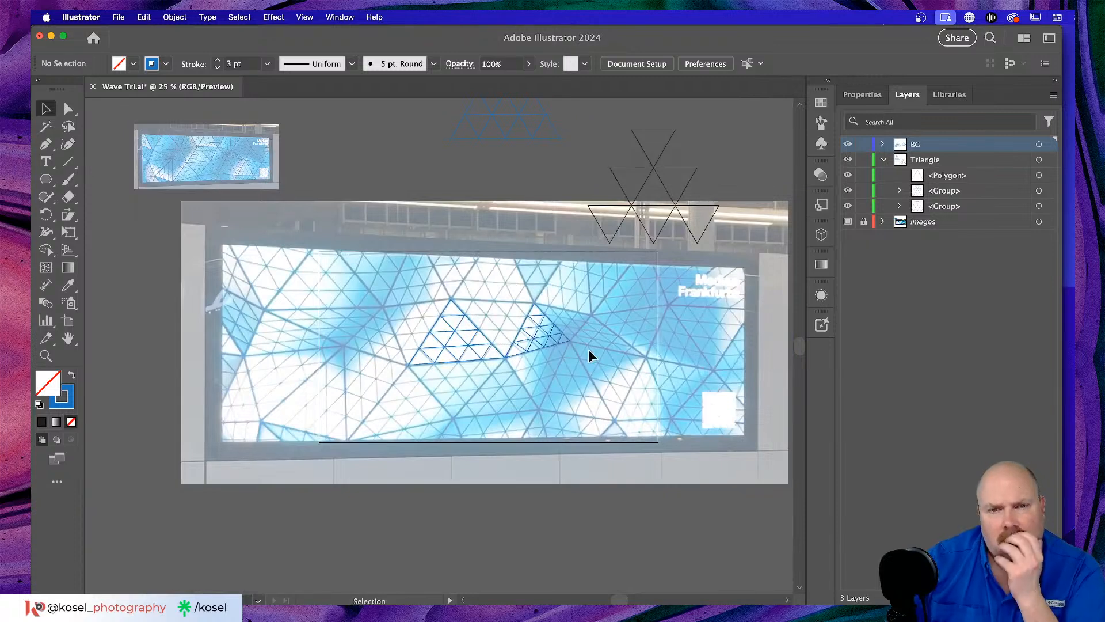
scroll(561, 351, "up", 4)
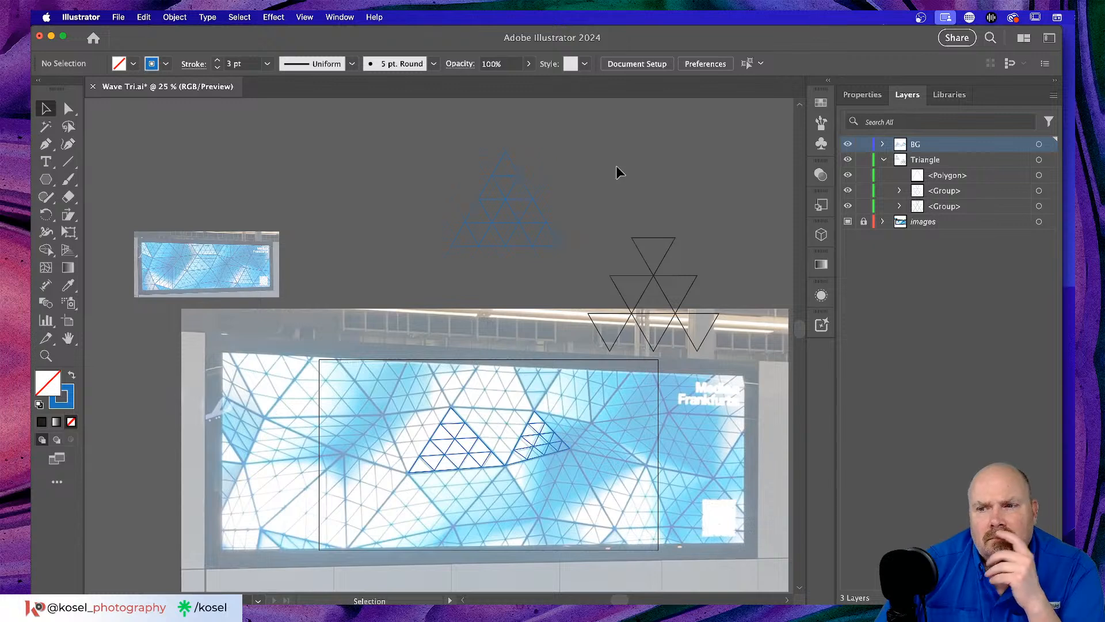
scroll(616, 167, "up", 3)
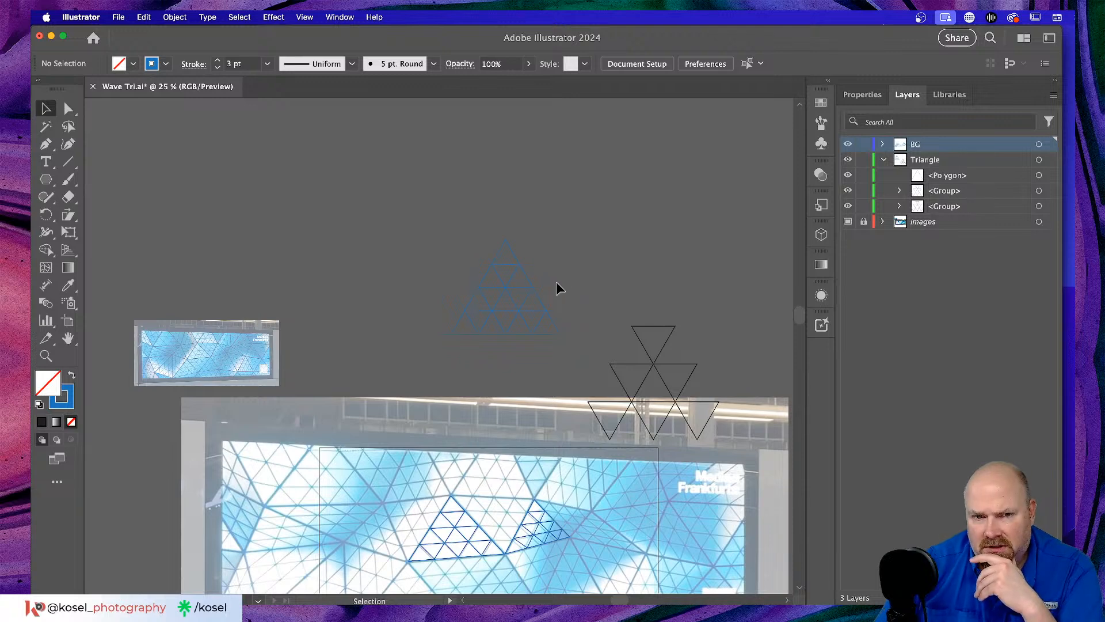
left_click_drag(515, 340, 549, 289)
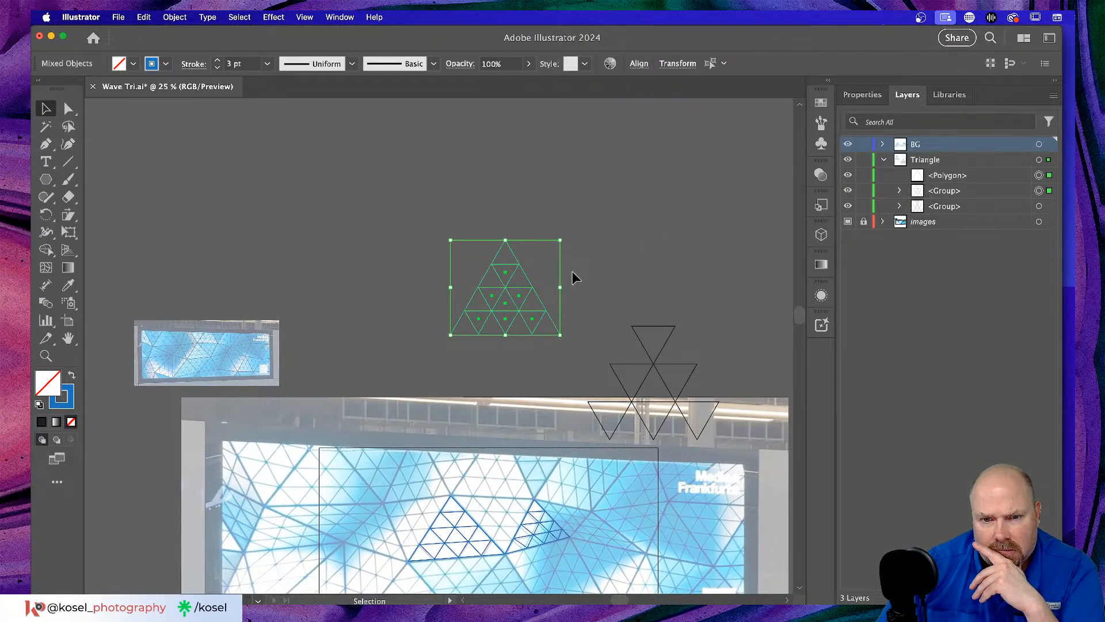
left_click_drag(538, 291, 486, 175)
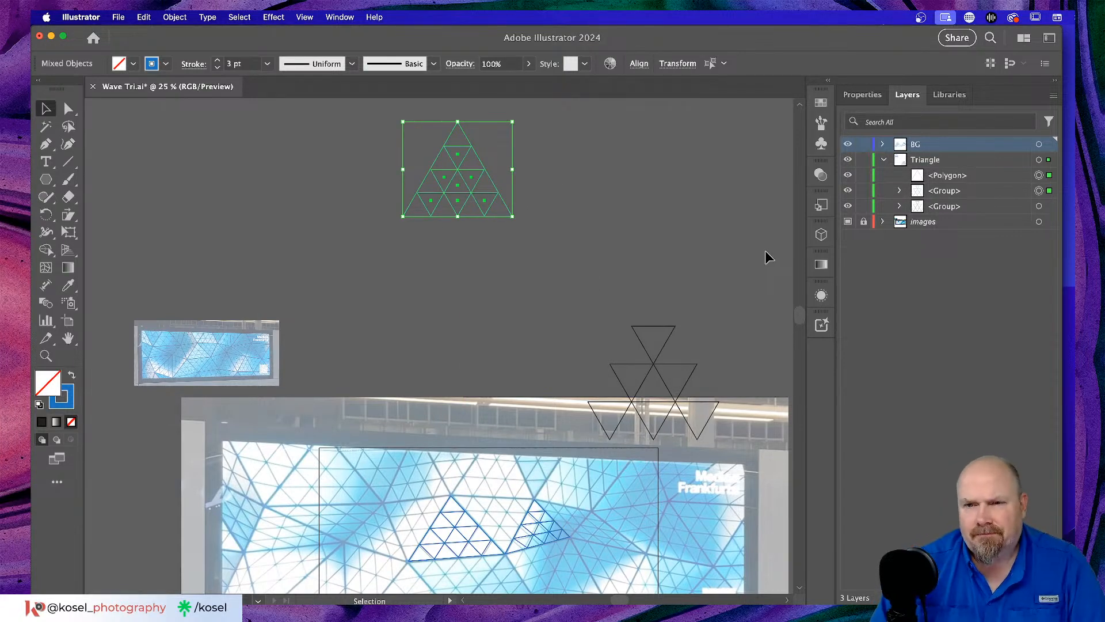
Duplicate the triangle grid directly to its right so their base corners meet, and deselect the copy.
scroll(686, 279, "up", 5)
scroll(686, 279, "right", 5)
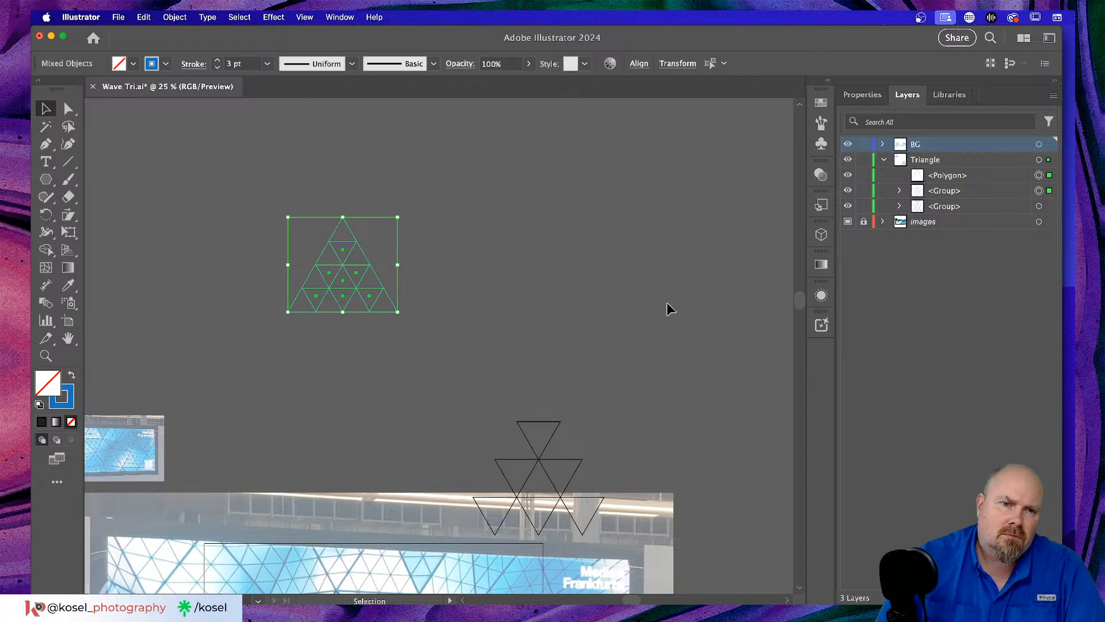
left_click_drag(344, 273, 454, 270)
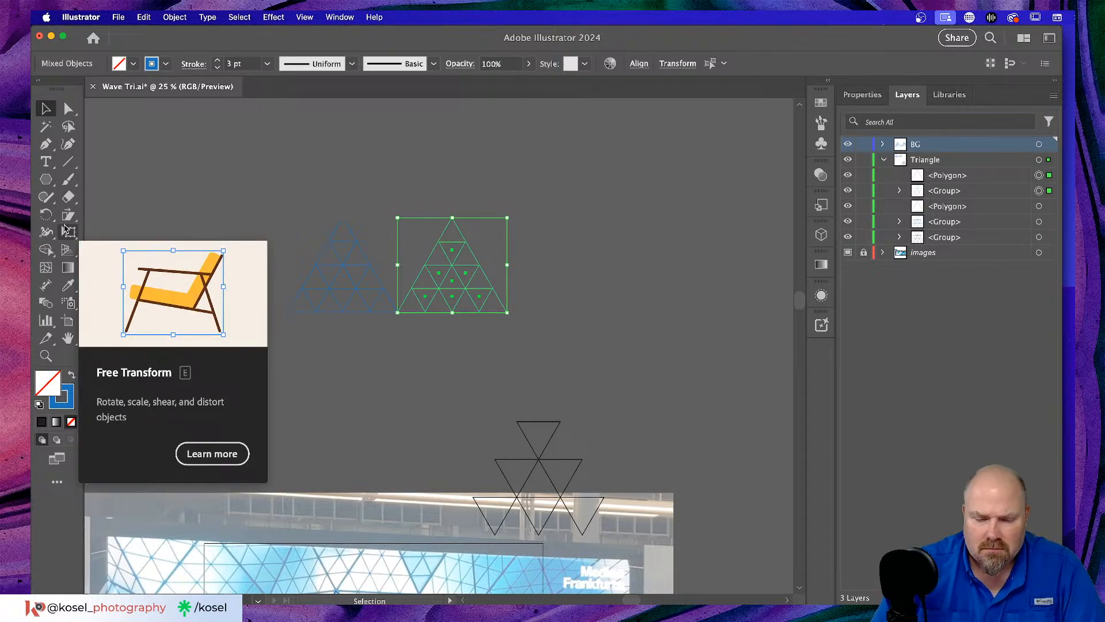
key("Return")
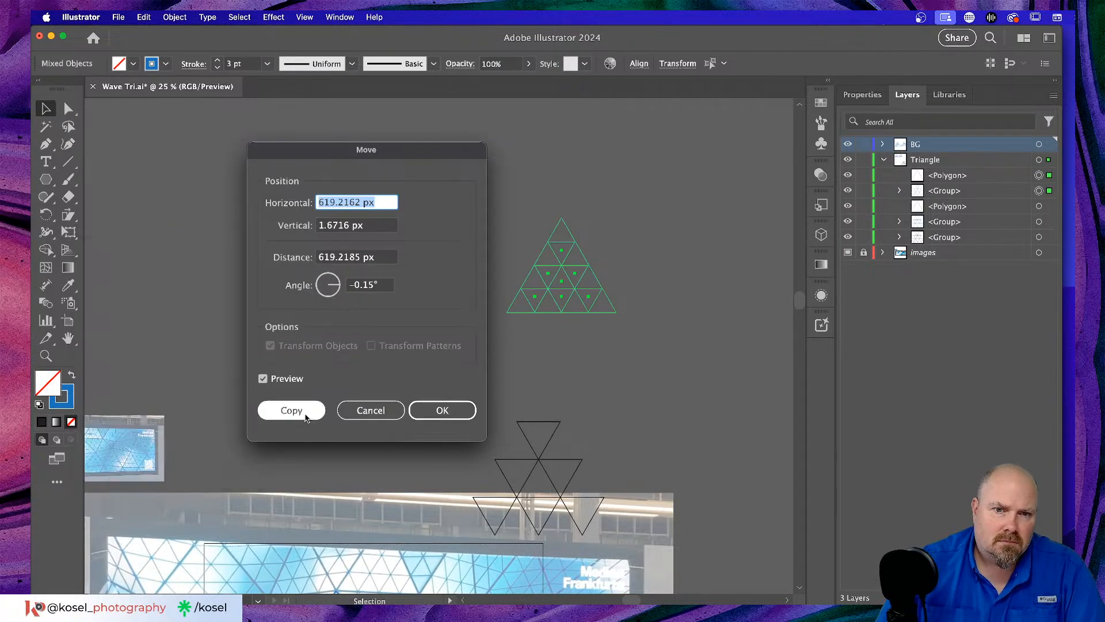
left_click(387, 410)
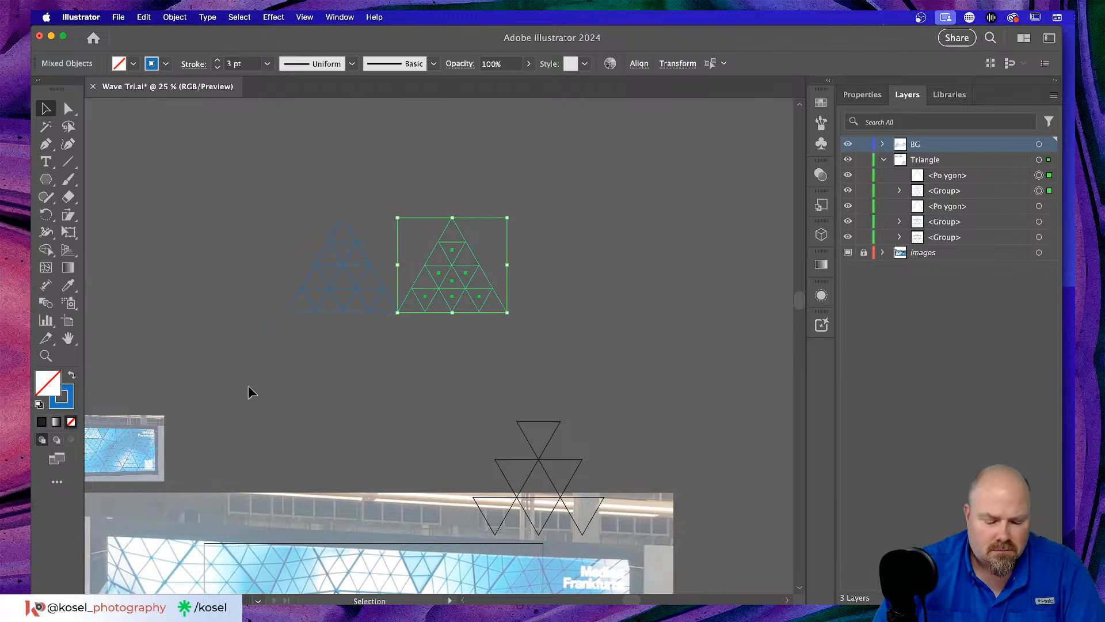
left_click(297, 397)
Reselect the second grid, duplicate it to the right as a third grid touching corner to corner, and deselect it.
key("a")
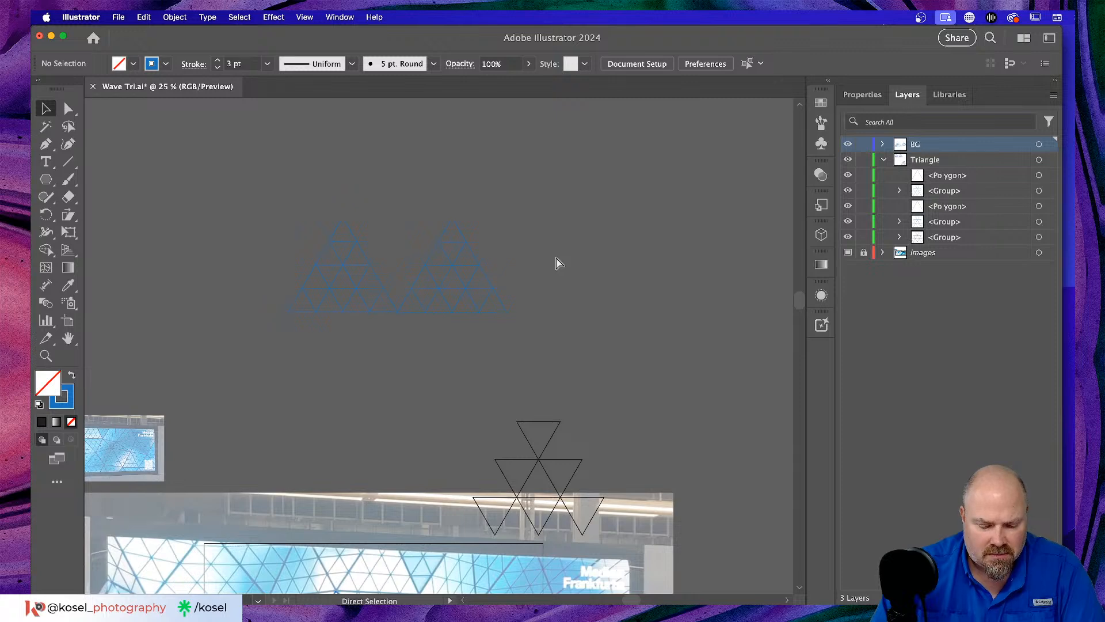
key("alt")
key("v")
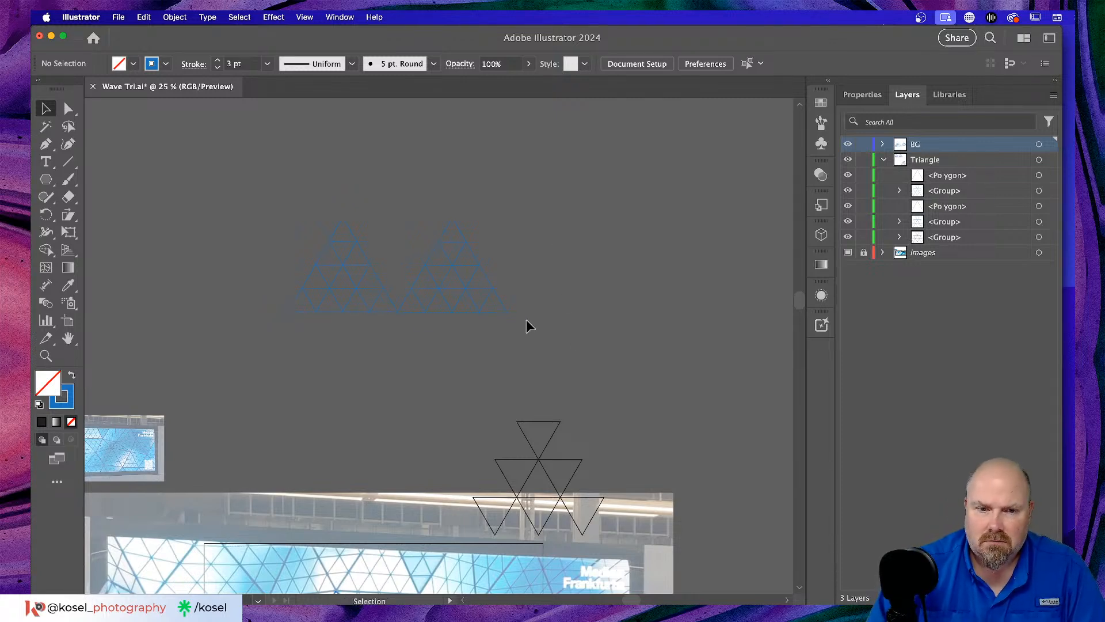
left_click_drag(567, 287, 473, 338)
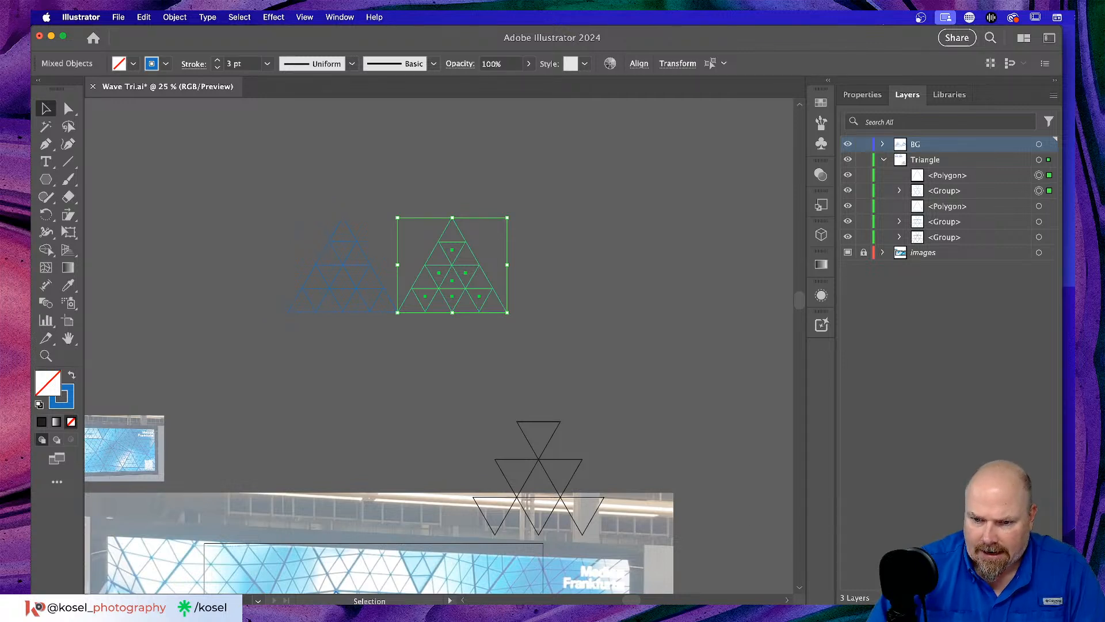
left_click(666, 402)
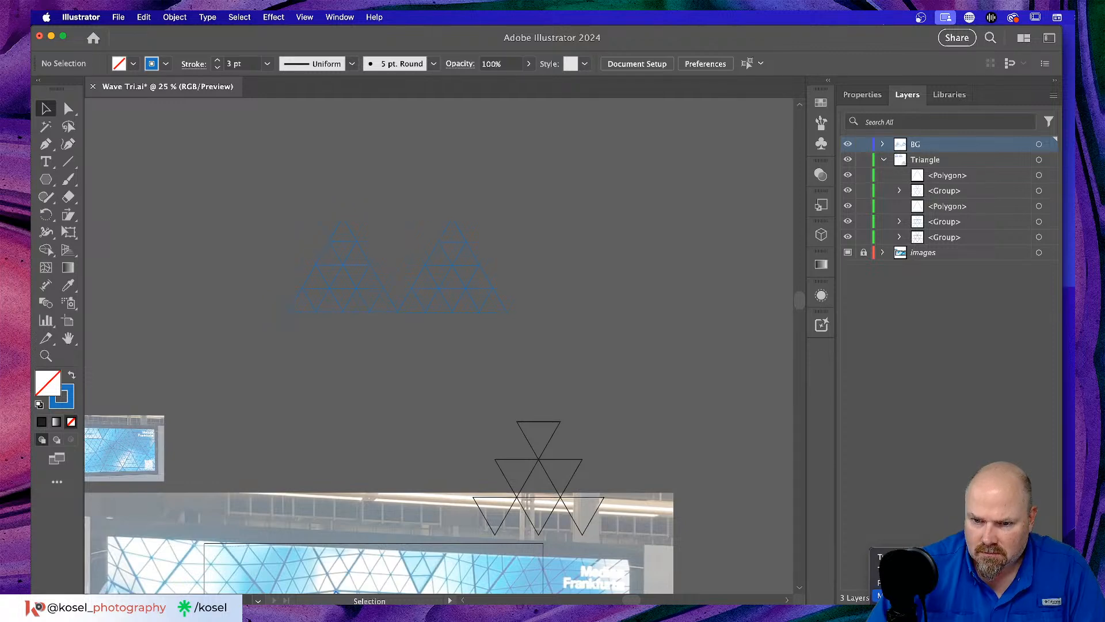
left_click(882, 556)
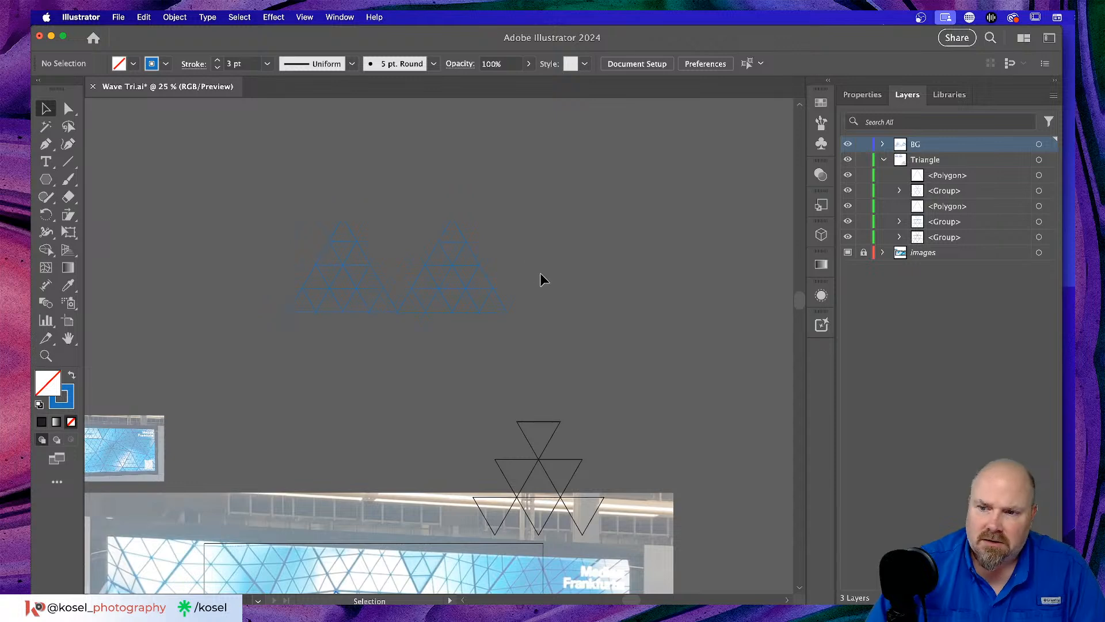
left_click_drag(541, 282, 458, 335)
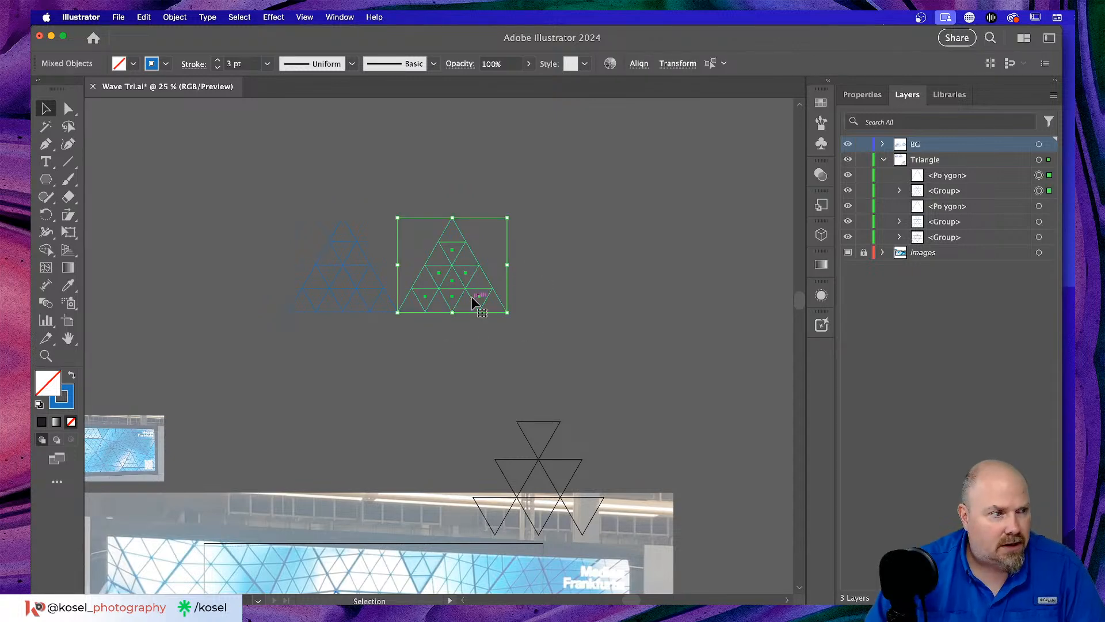
left_click_drag(479, 290, 591, 293)
left_click(625, 352)
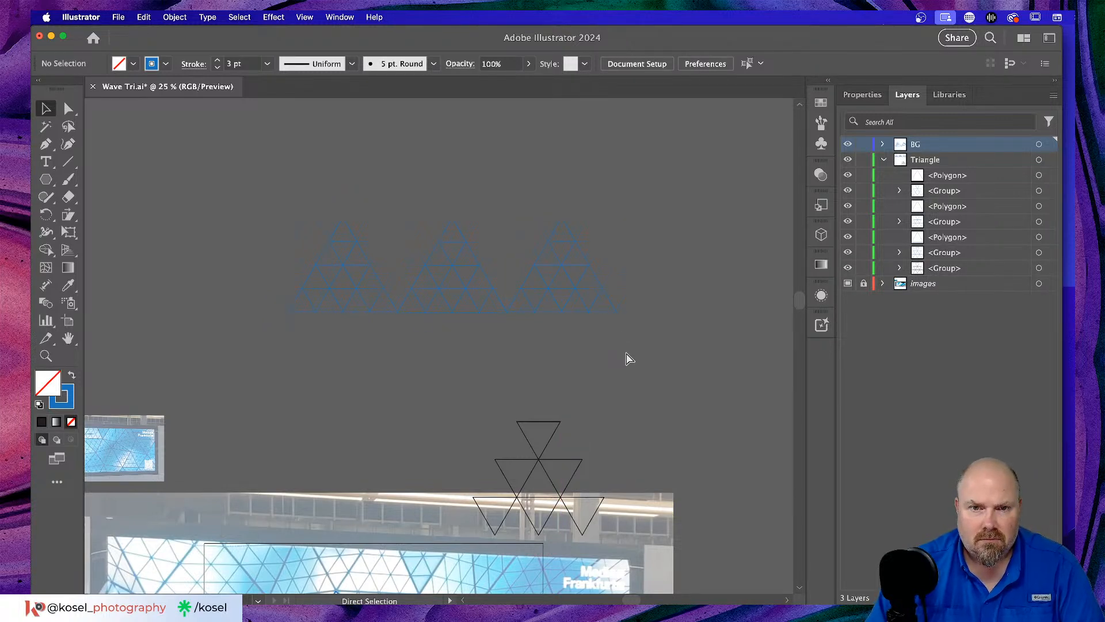
Select the third grid's outline and inner triangles and move them 619.2185 px to the right at an angle of 0°.
left_click(593, 291)
left_click(614, 308, "shift")
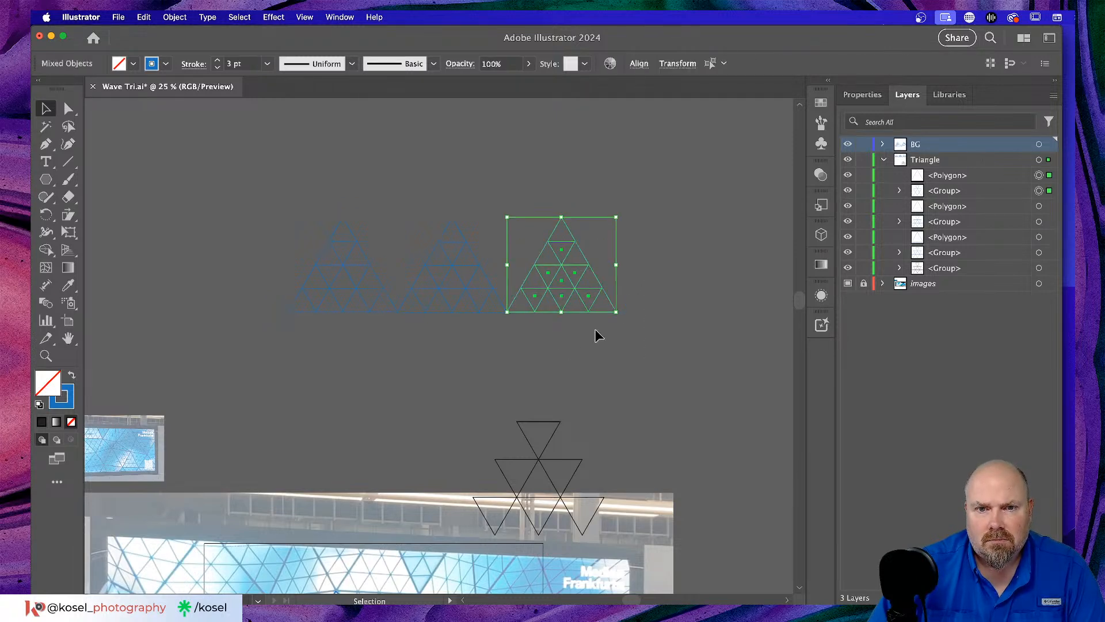
right_click(610, 303)
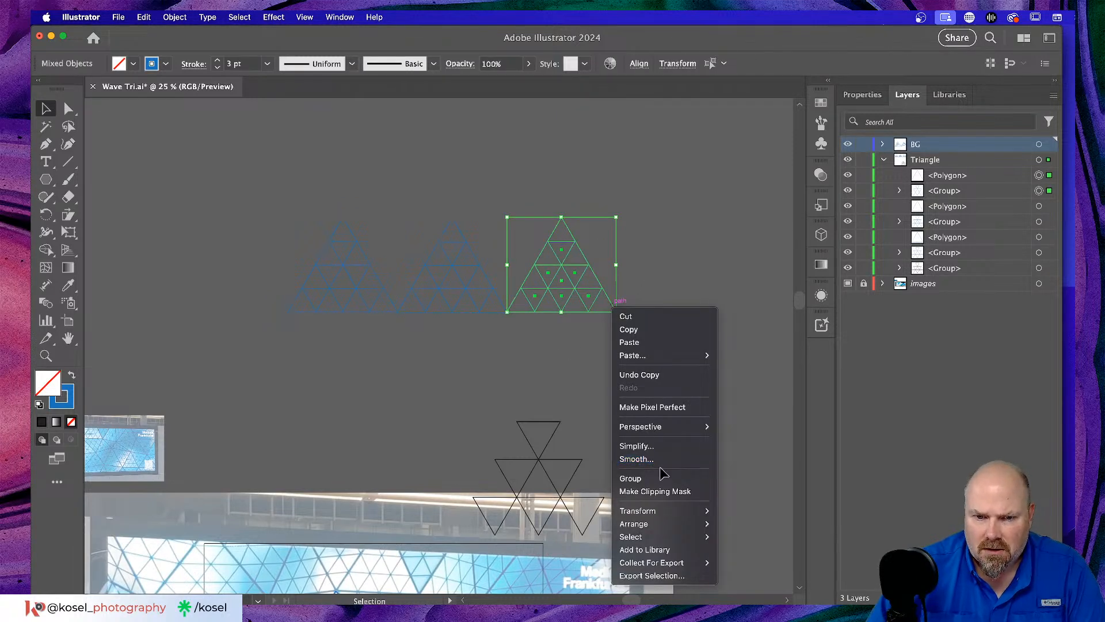
mouse_move(661, 527)
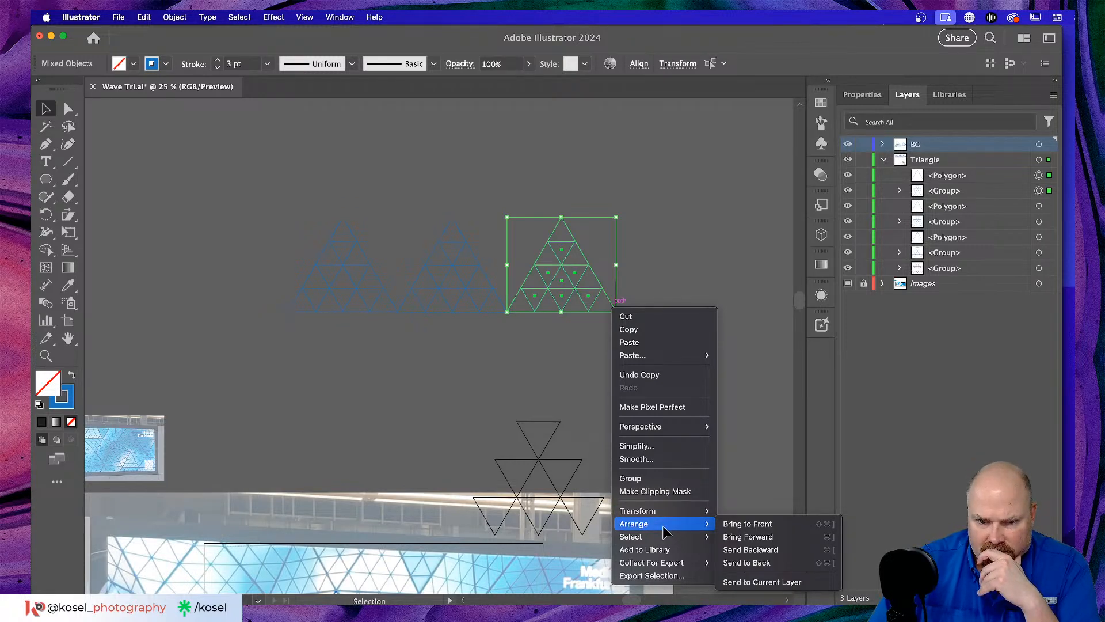
mouse_move(706, 510)
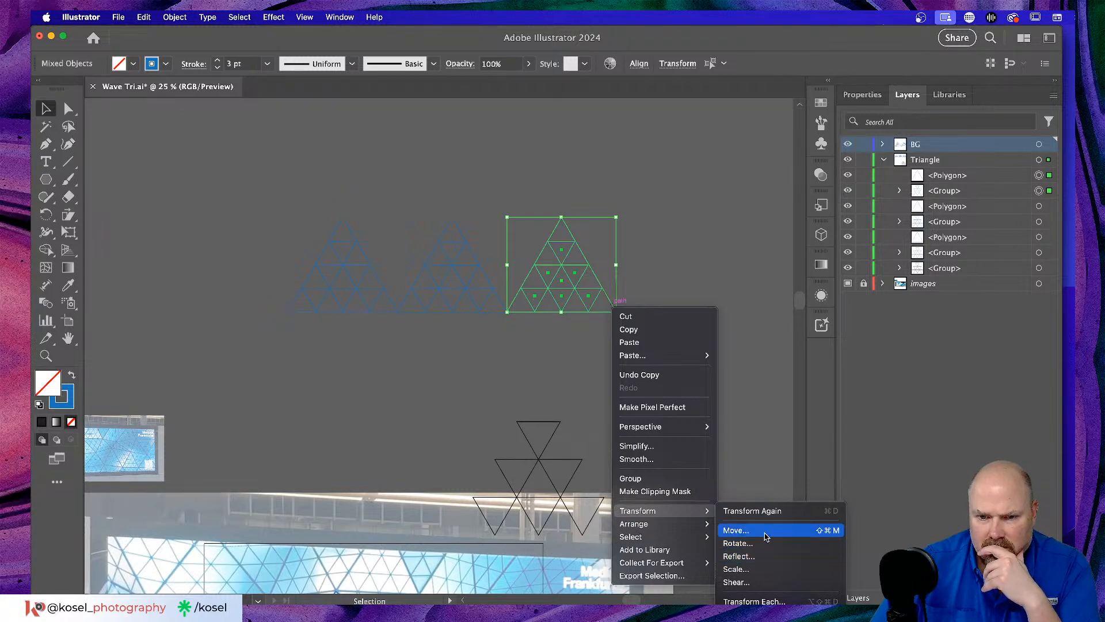
left_click(763, 531)
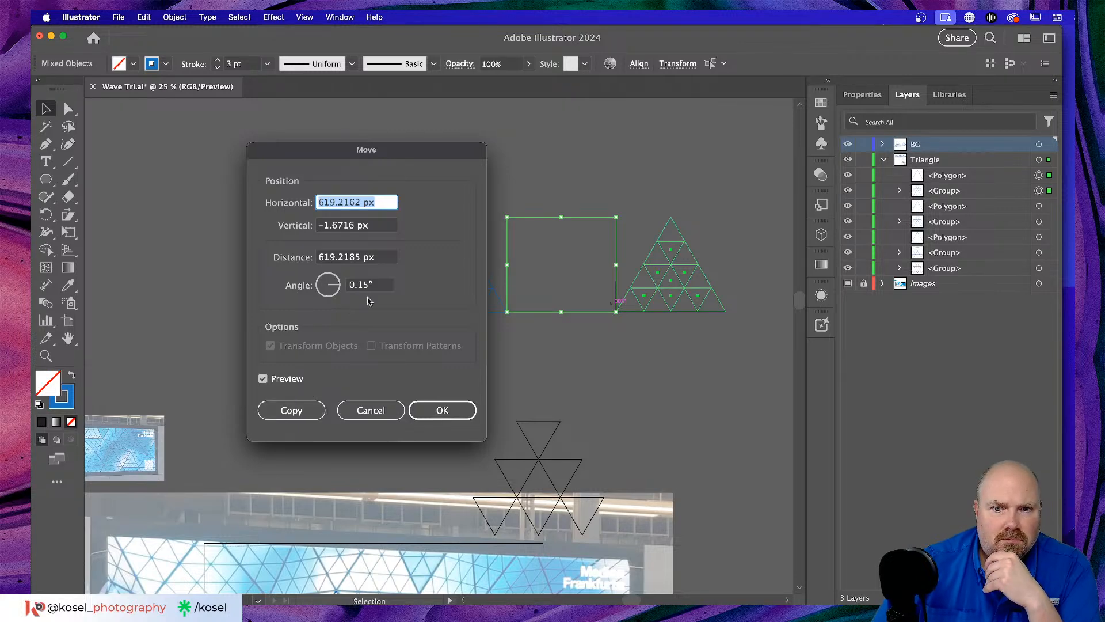
left_click(378, 289)
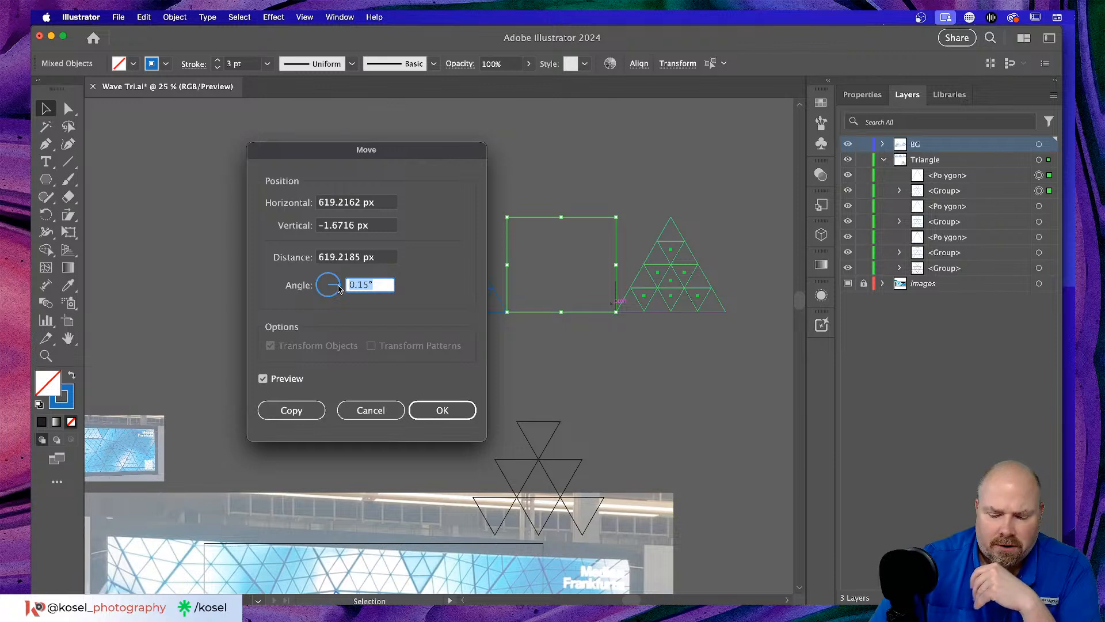
type("0")
key("Return")
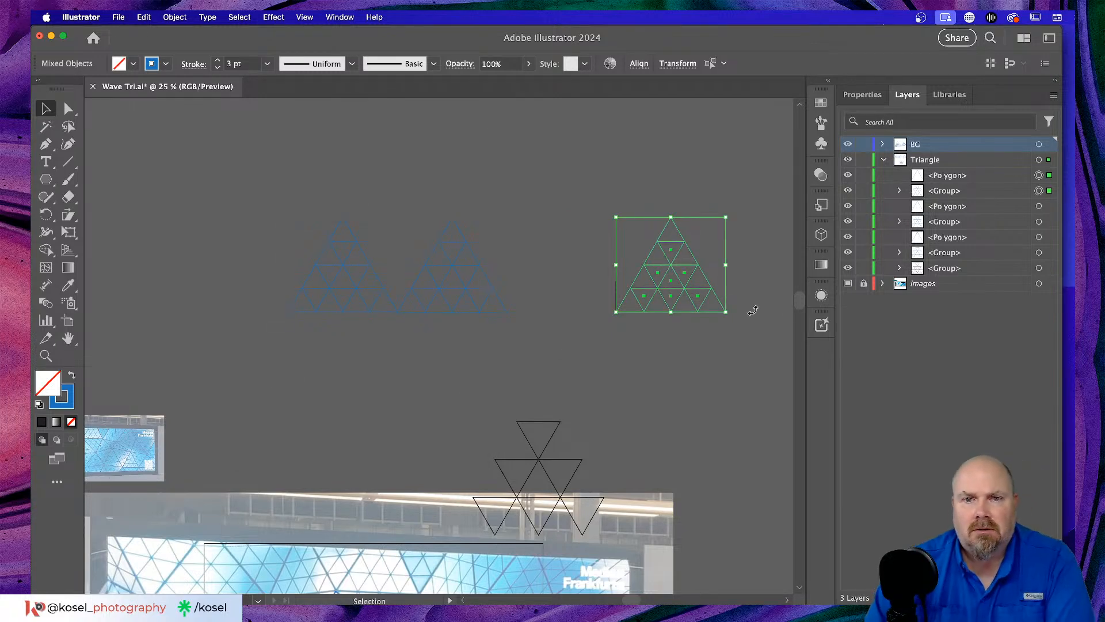
Reselect the third grid and move it back so its base corner touches the second grid.
left_click(671, 285)
left_click_drag(736, 265, 613, 363)
left_click_drag(666, 292, 563, 293)
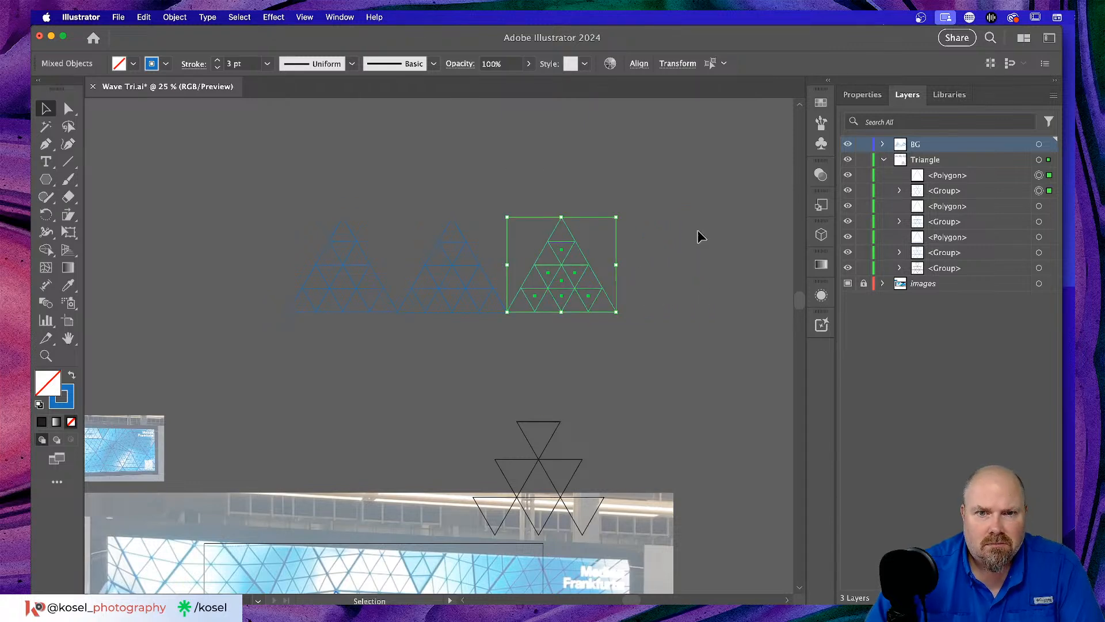
Select all three triangle grids and duplicate the row directly above the original row.
left_click_drag(311, 340, 562, 188)
scroll(697, 245, "right", 3)
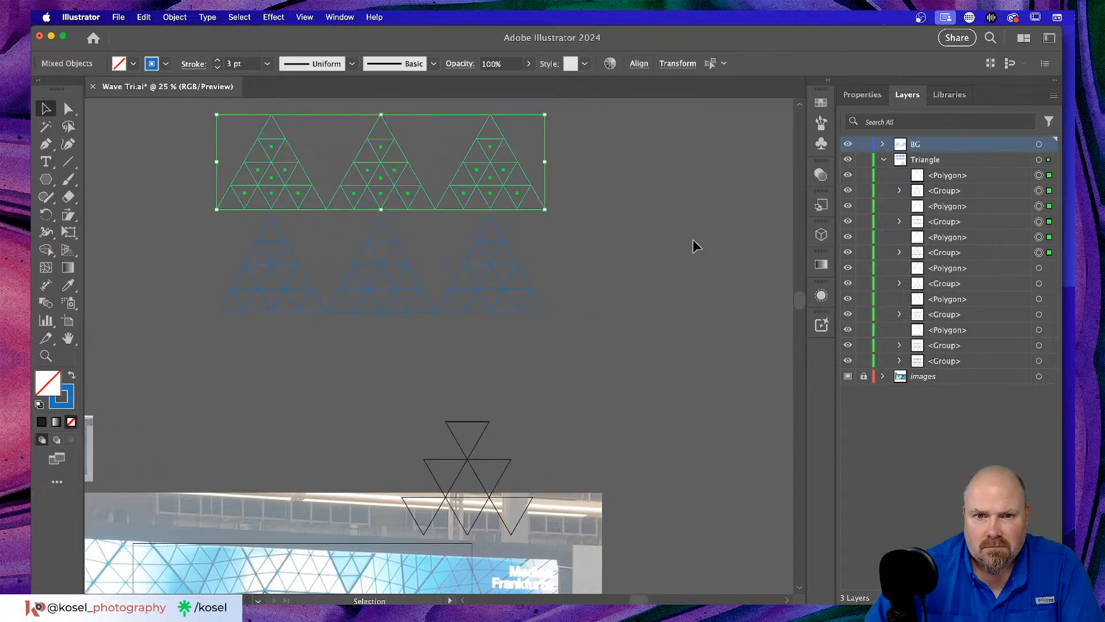
scroll(693, 240, "right", 2)
key("super+minus")
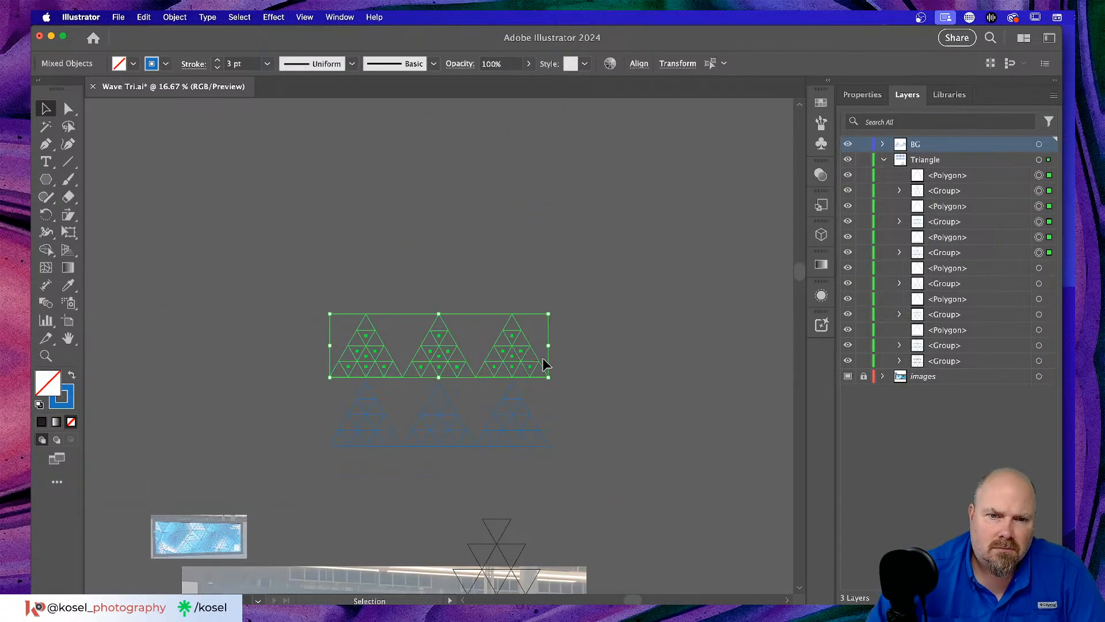
Shift the upper row slightly right, turn it upside down, and move it down to interlock with the lower row's triangles.
left_click_drag(536, 355, 545, 355)
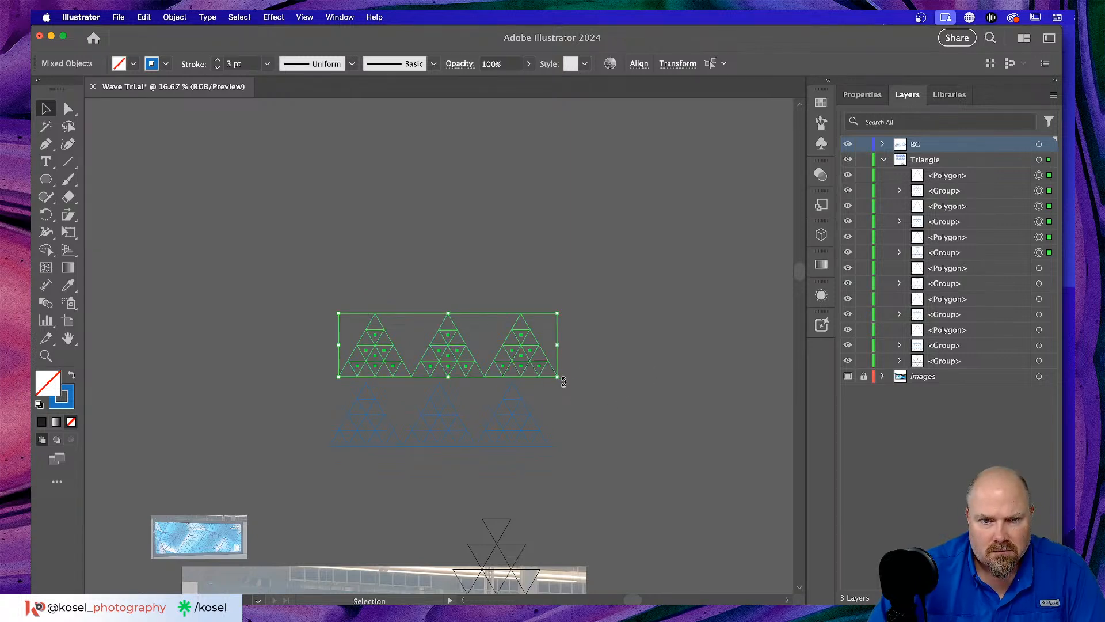
left_click_drag(564, 382, 275, 252)
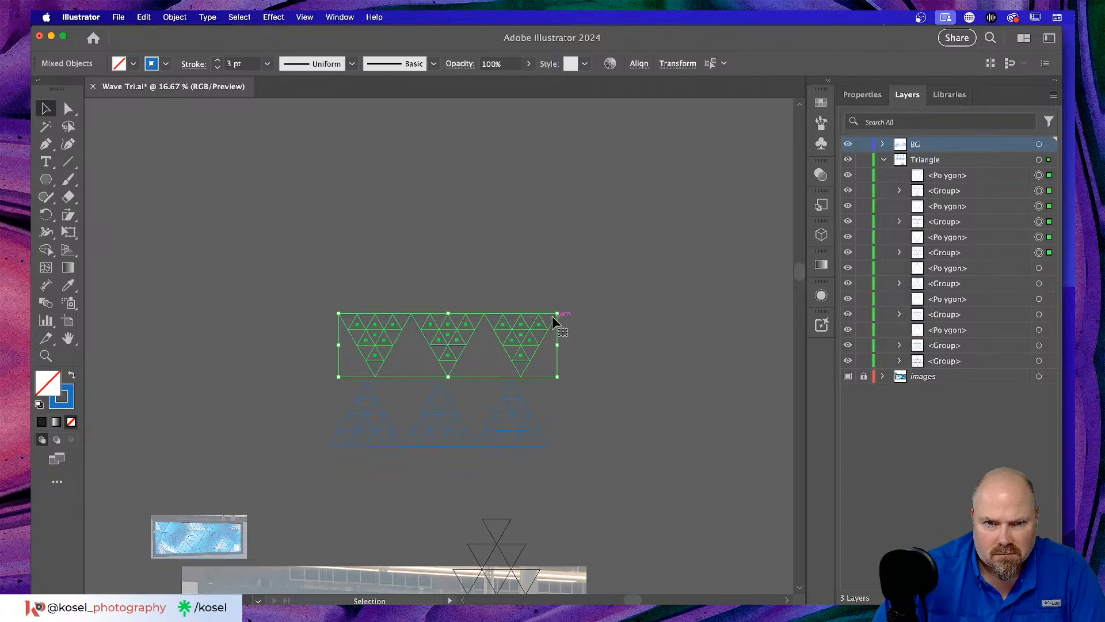
left_click_drag(521, 337, 474, 397)
left_click(623, 301)
Nudge the lower row's rightmost triangle outline down three increments toward the neighbouring grid's baseline, and deselect it.
key("super+plus")
key("super+plus")
key("super+plus")
key("super+plus")
key("super+plus")
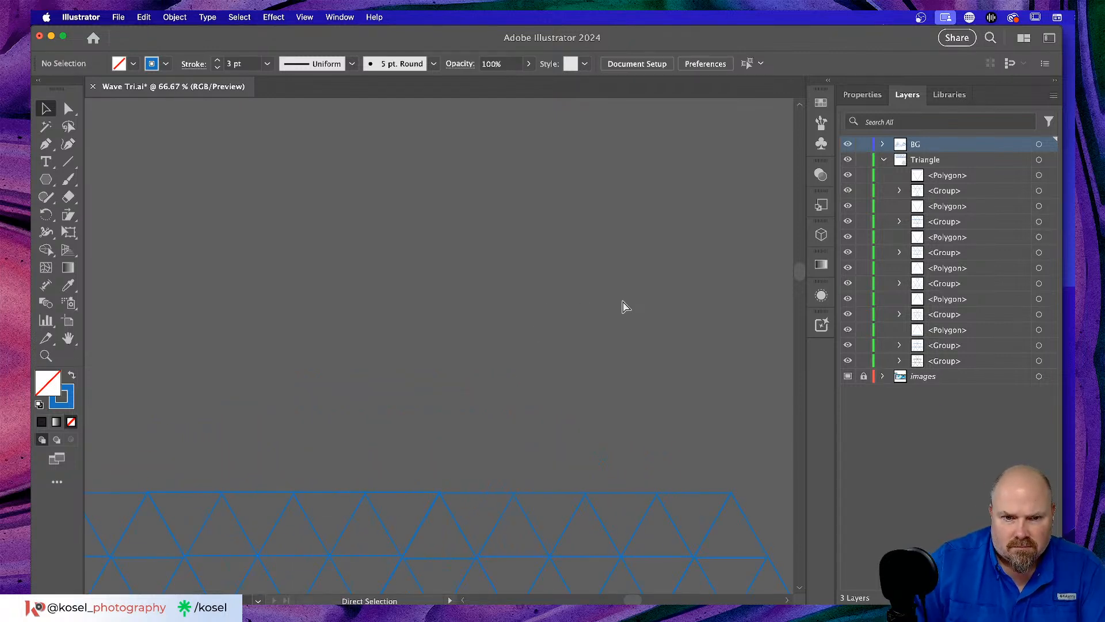
scroll(602, 324, "down", 5)
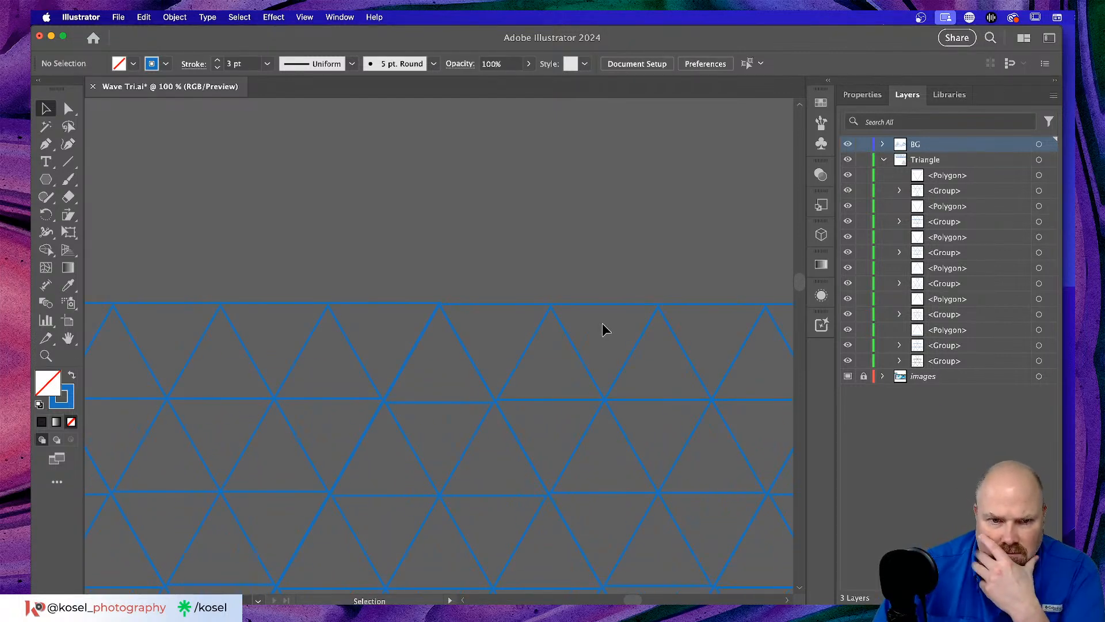
scroll(602, 323, "down", 5)
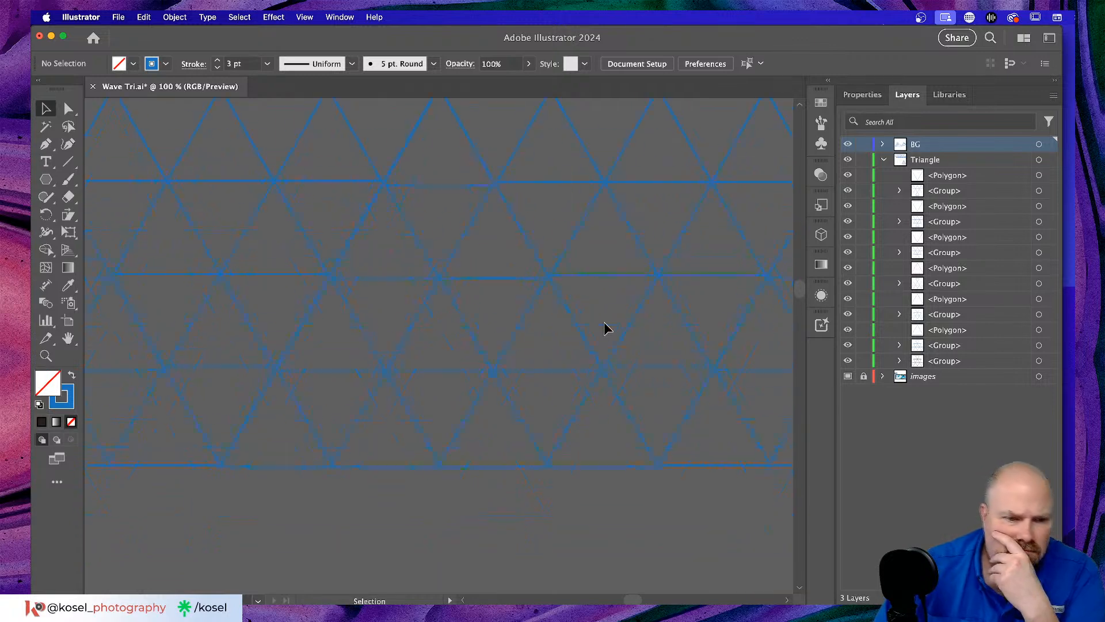
scroll(604, 323, "right", 3)
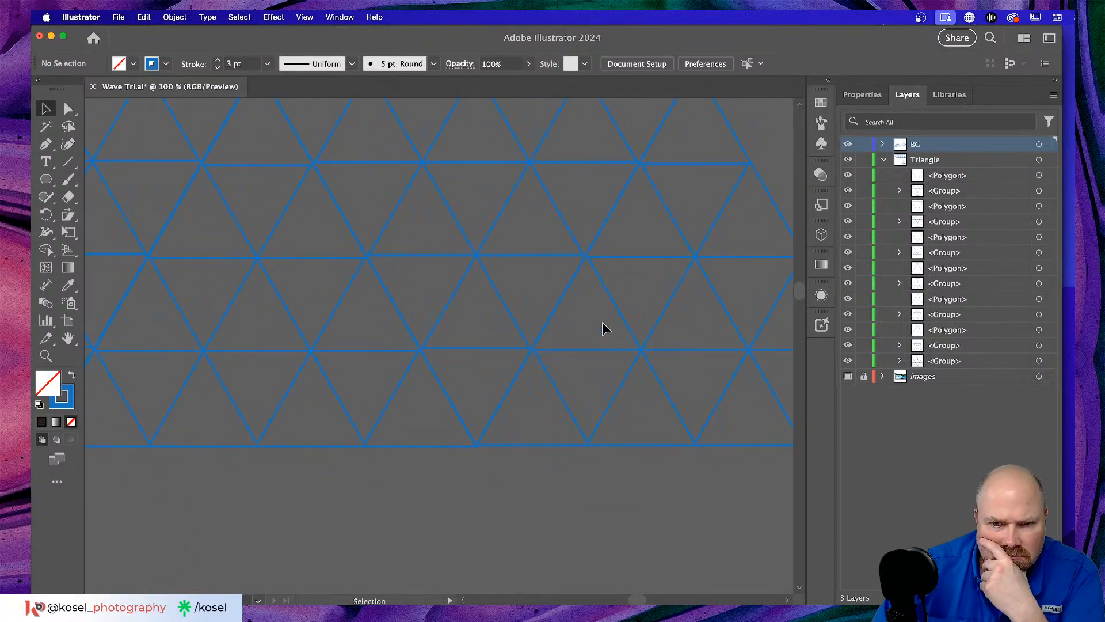
left_click(476, 443)
key("Down")
key("Down")
key("Down")
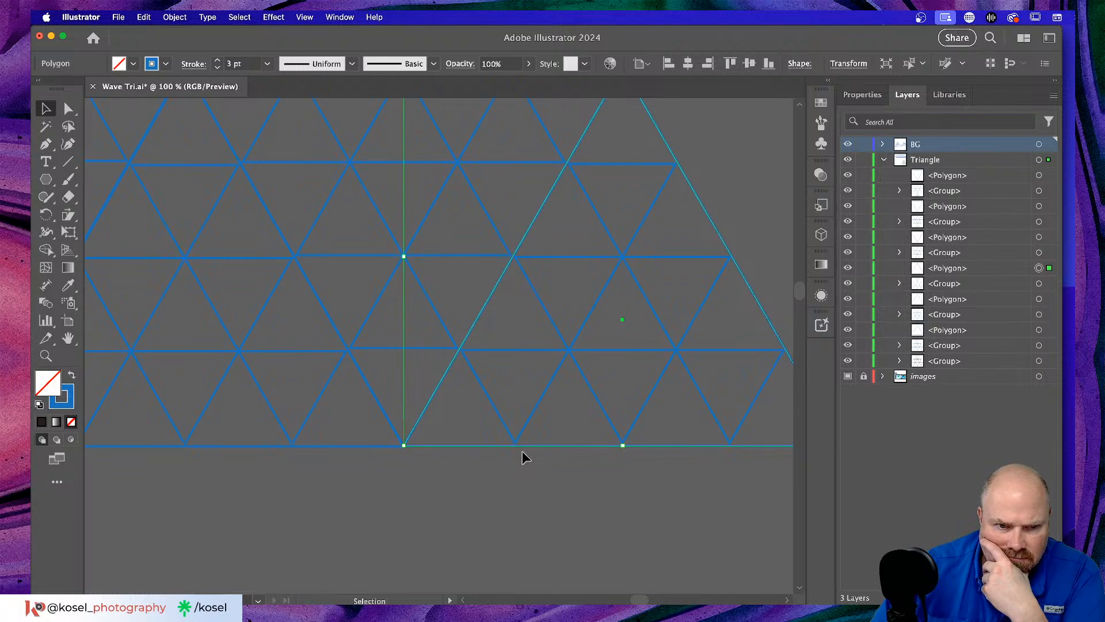
left_click(730, 179)
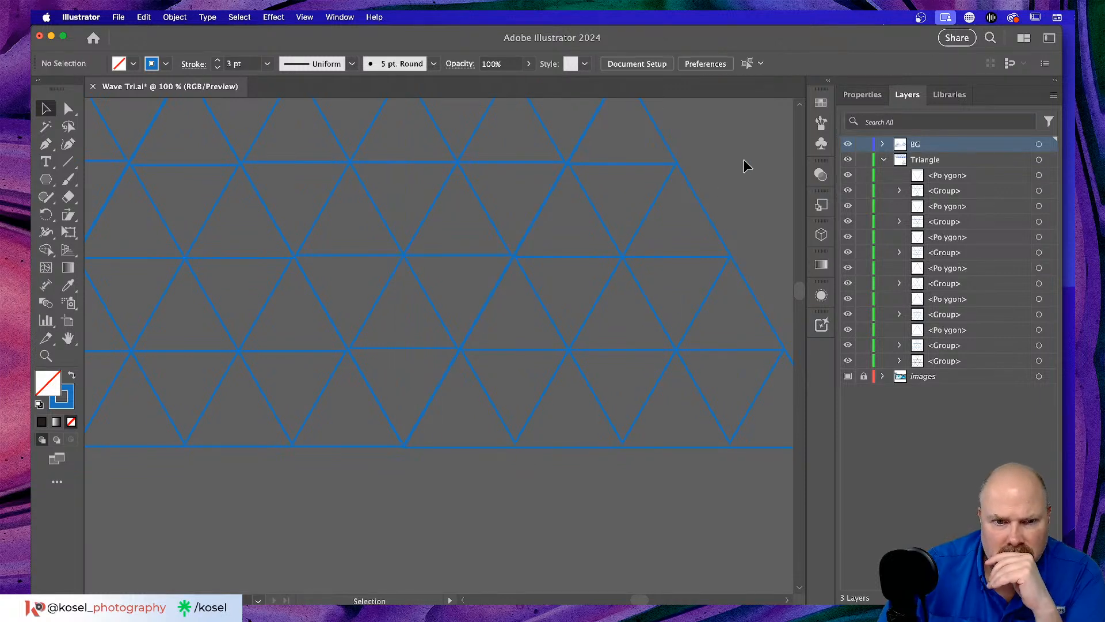
Move the lower row's rightmost triangle outline up about 1.33 px toward the neighbouring grid's baseline, and deselect it.
left_click(547, 447)
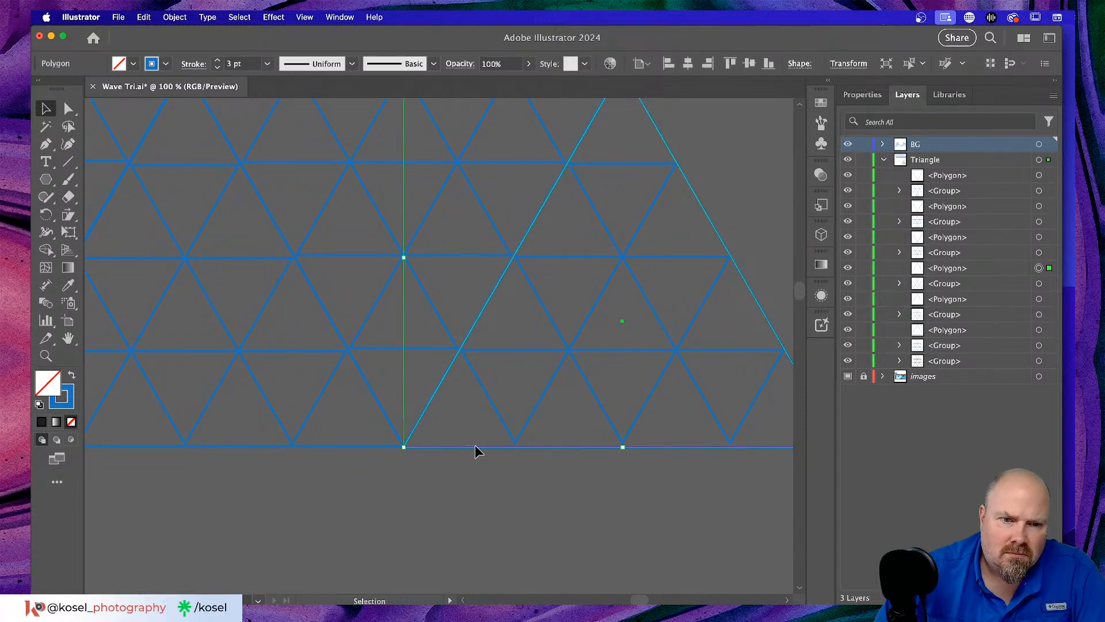
left_click_drag(471, 447, 471, 445)
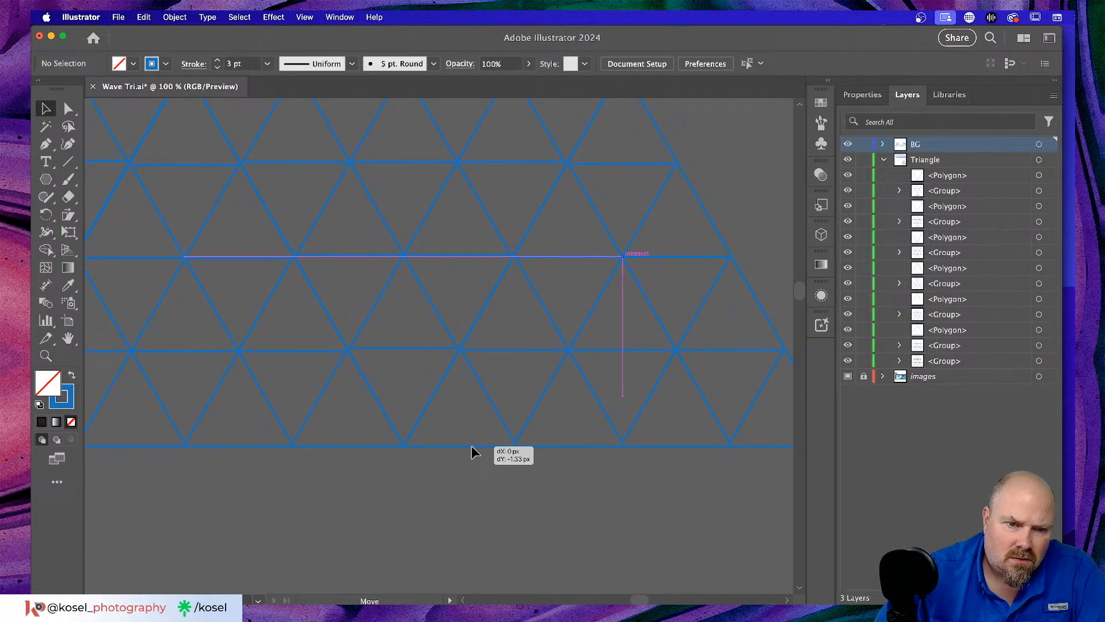
left_click_drag(472, 446, 470, 447)
left_click(422, 488)
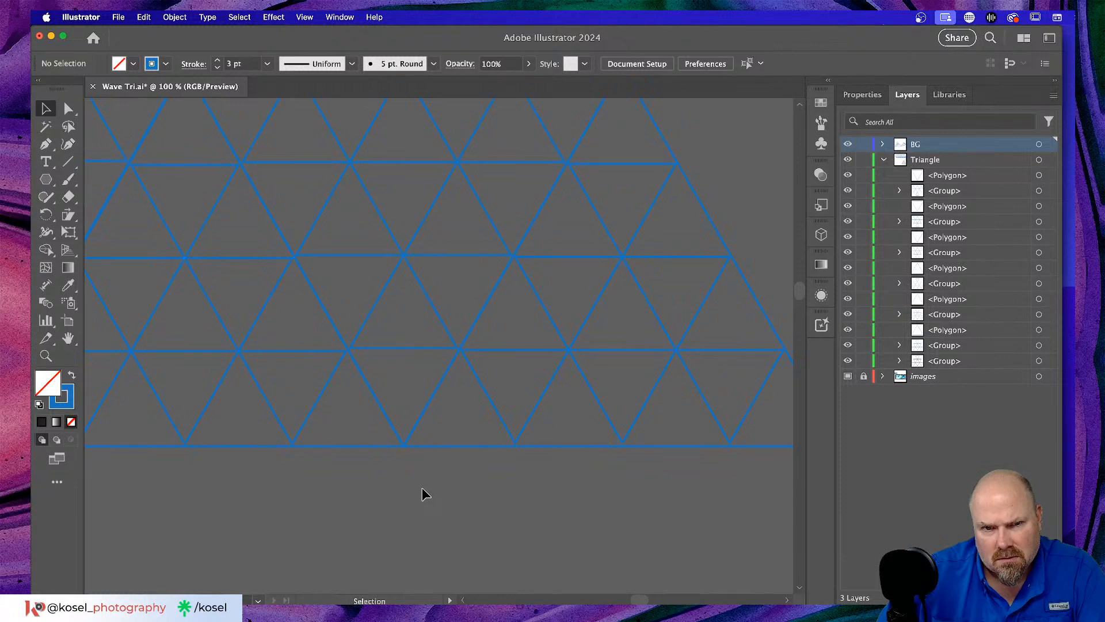
Shift the upper row's rightmost inverted triangle outline toward its inner triangles, nudge it one increment right and one up, and deselect it.
scroll(423, 488, "up", 3)
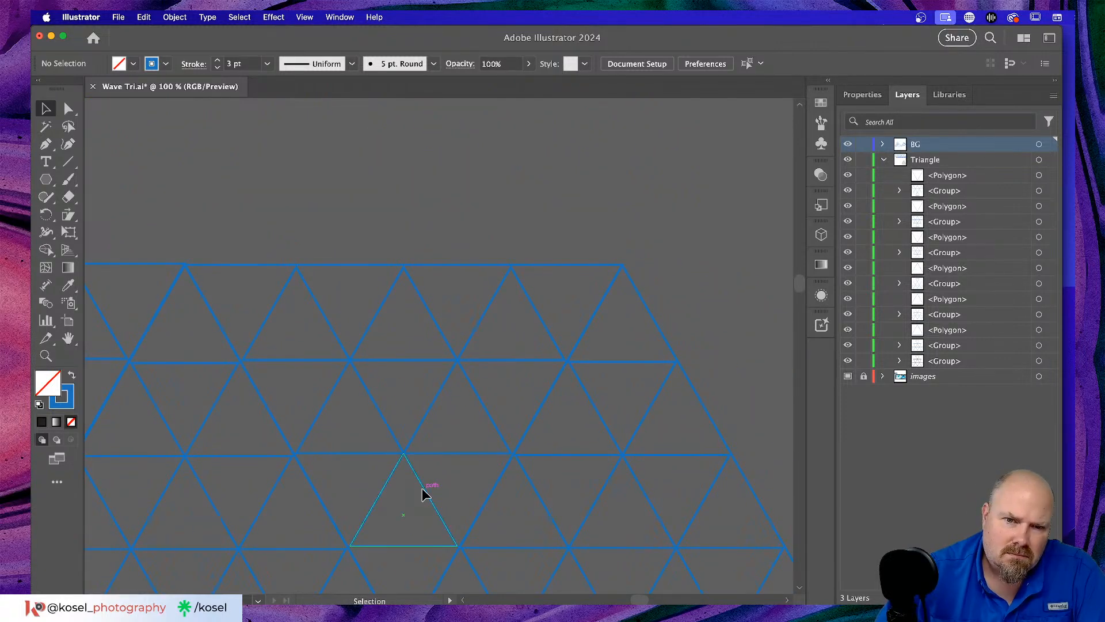
left_click_drag(508, 263, 507, 275)
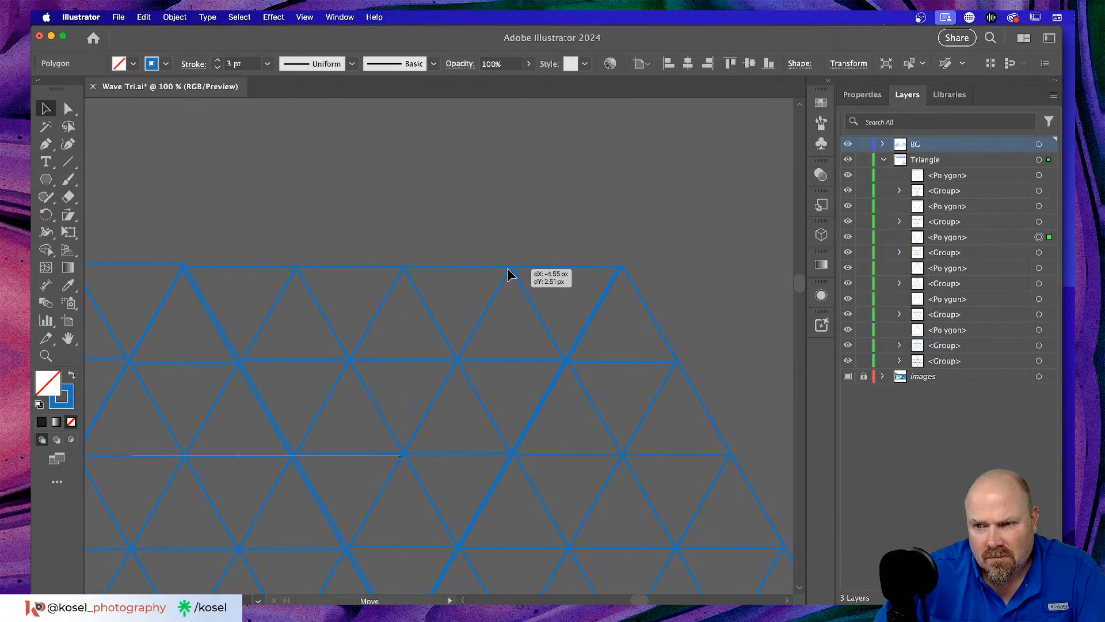
left_click_drag(508, 274, 508, 267)
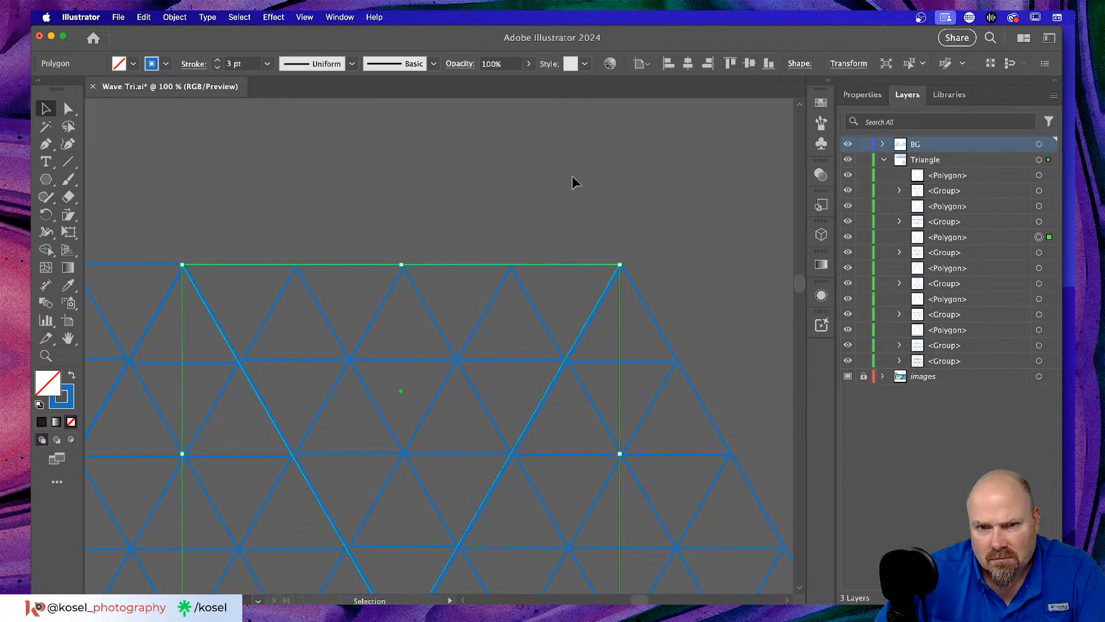
key("Right")
key("Up")
left_click(578, 138)
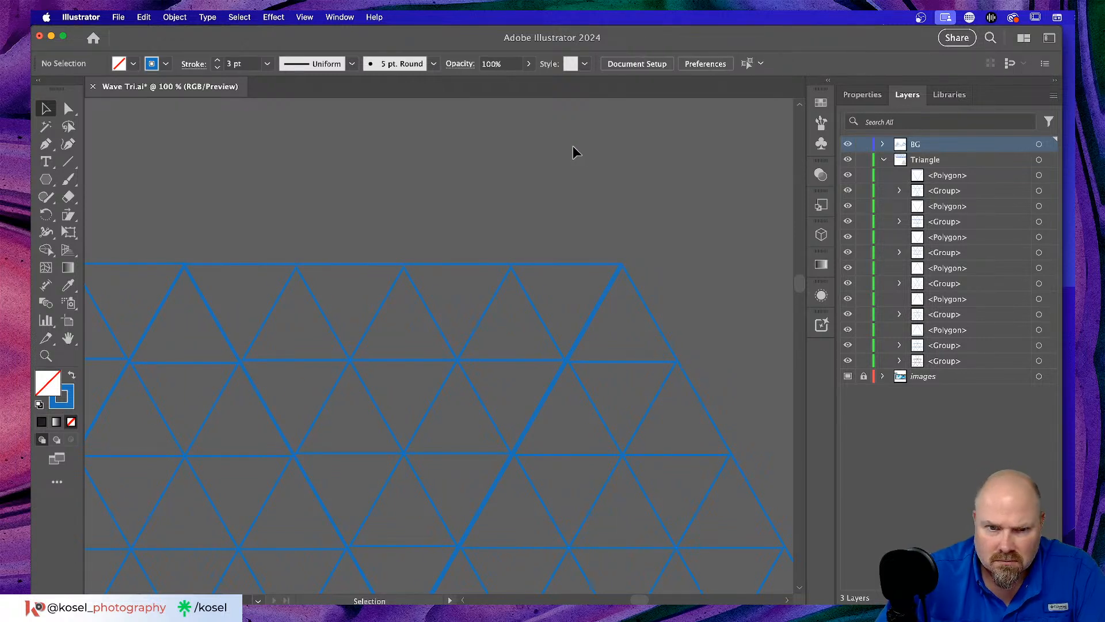
Select the rightmost inverted outline with its inner triangle group and try single-increment nudges to close the gap to the neighbouring upright grid.
key("super+equal")
key("super+equal")
key("super+equal")
scroll(544, 282, "right", 2)
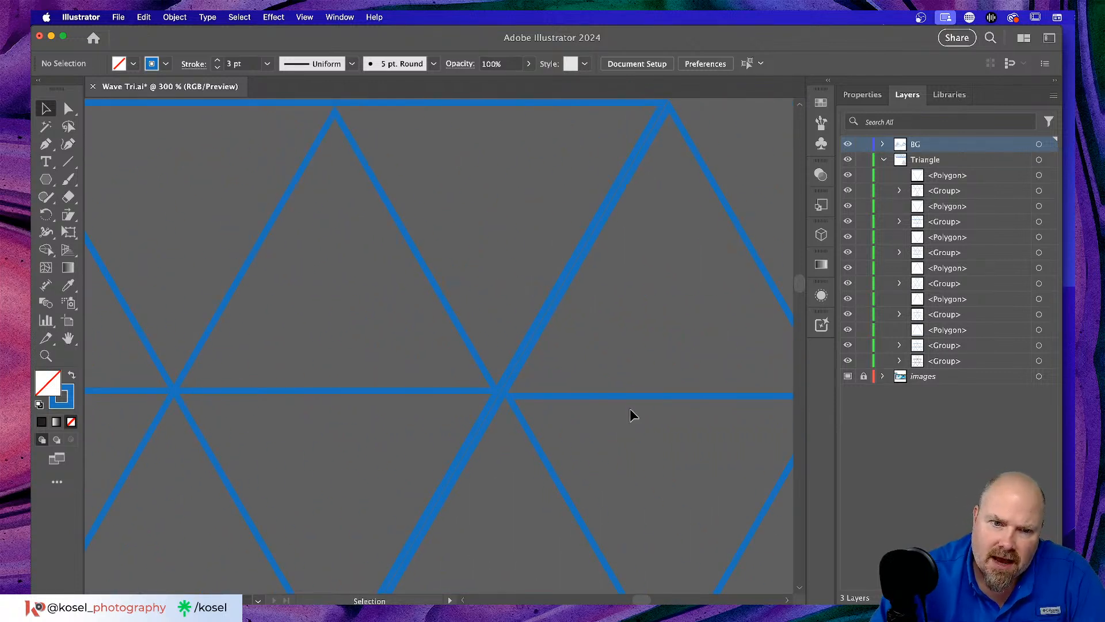
left_click(443, 304)
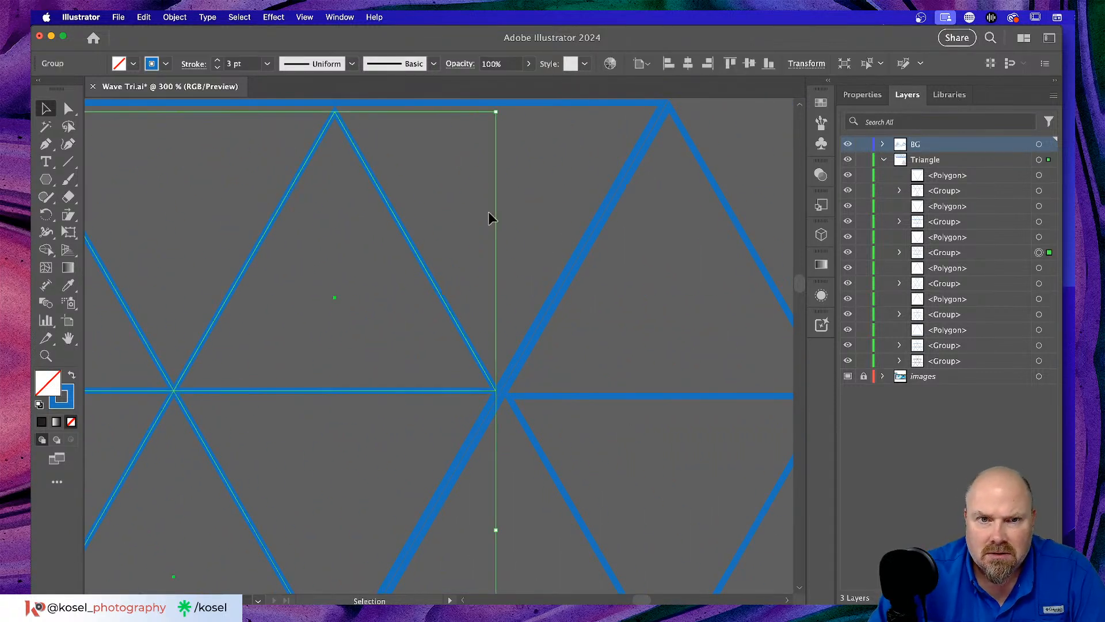
left_click(525, 103)
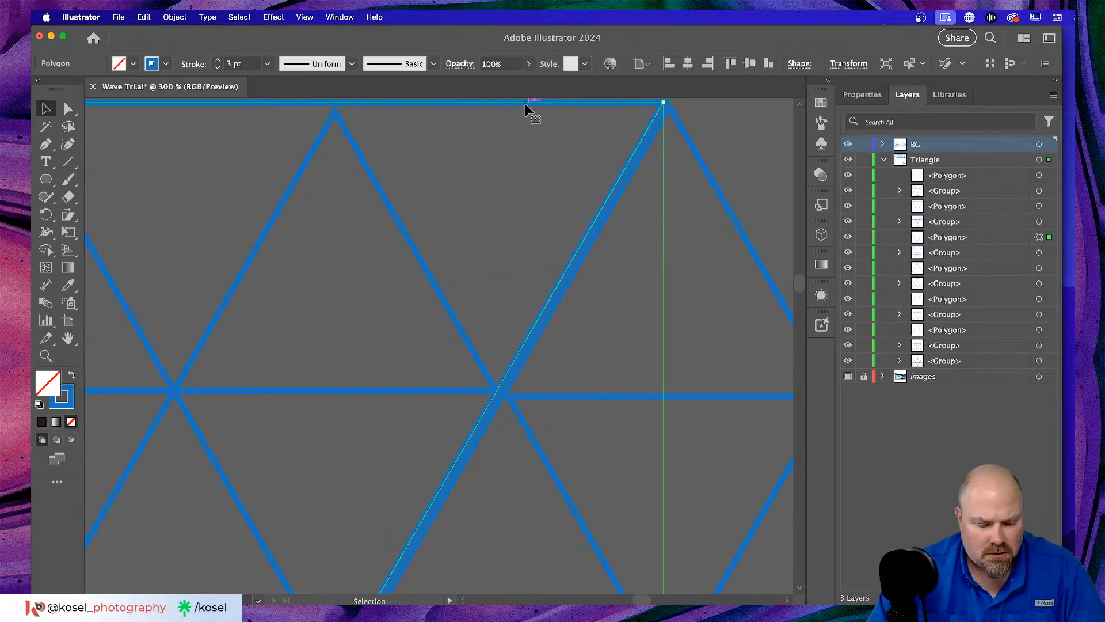
left_click(416, 249, "shift")
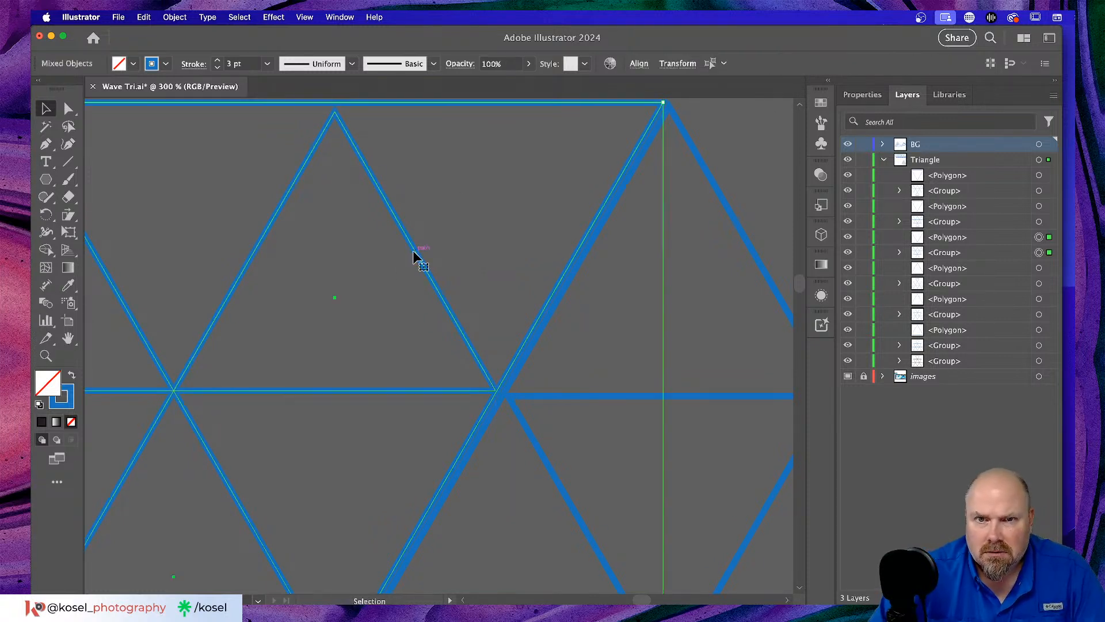
key("Right")
key("Left")
key("Down")
key("Up")
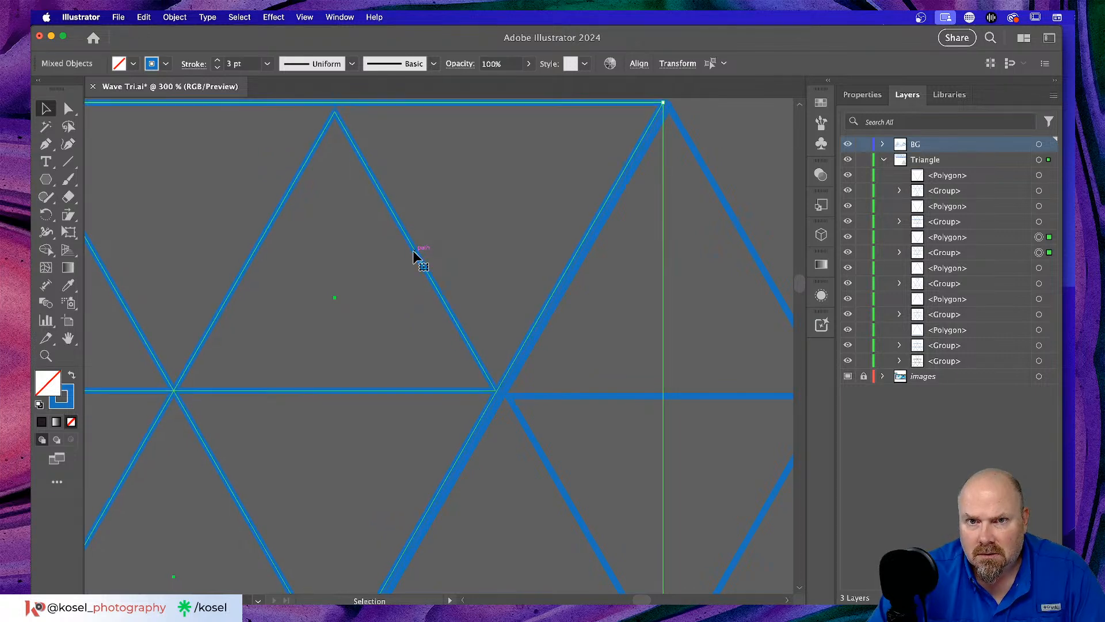
key("Right")
key("Left")
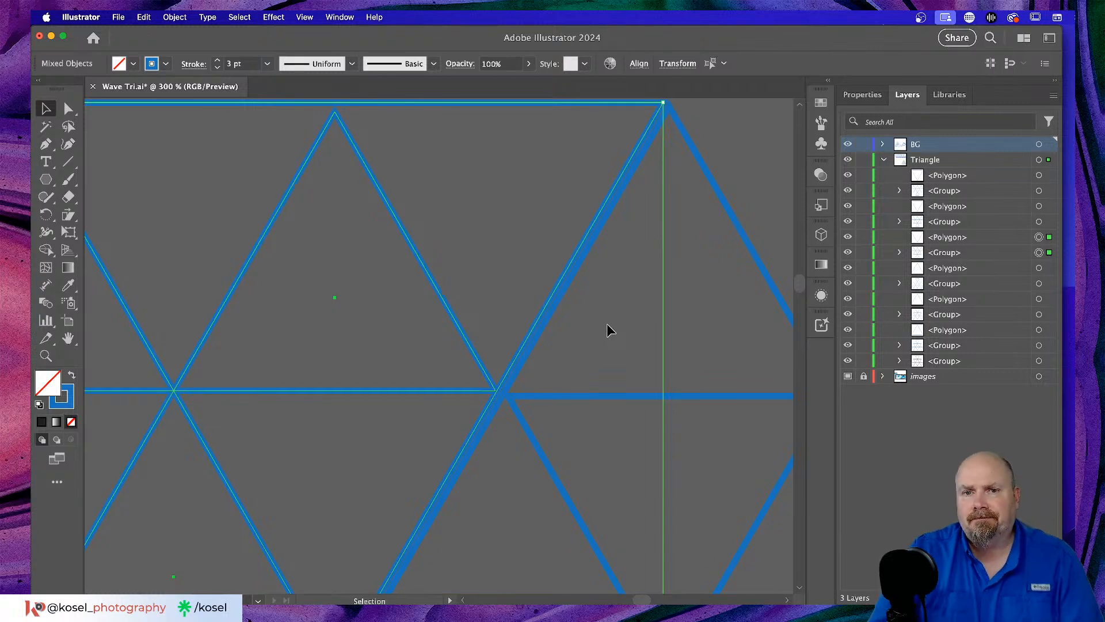
key("Right")
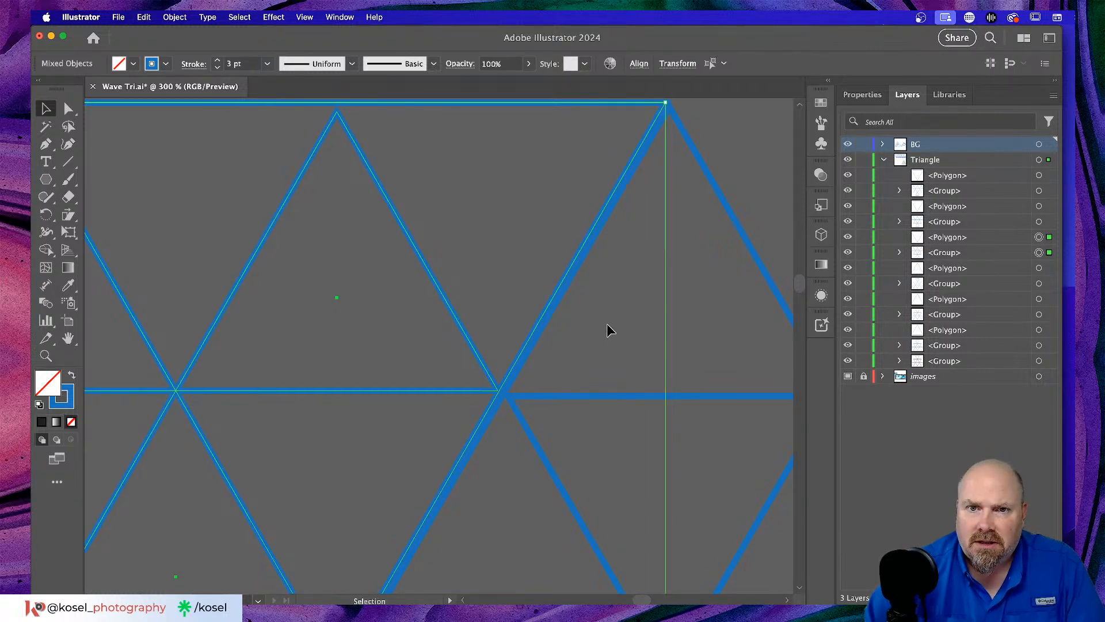
key("Left")
left_click(755, 167)
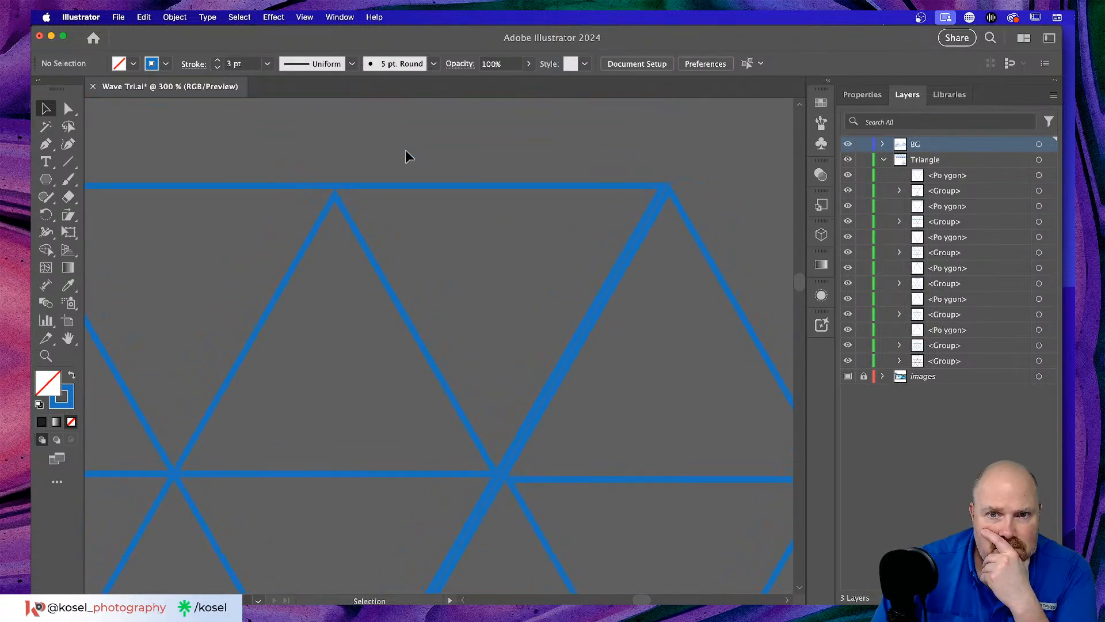
left_click_drag(289, 298, 476, 225)
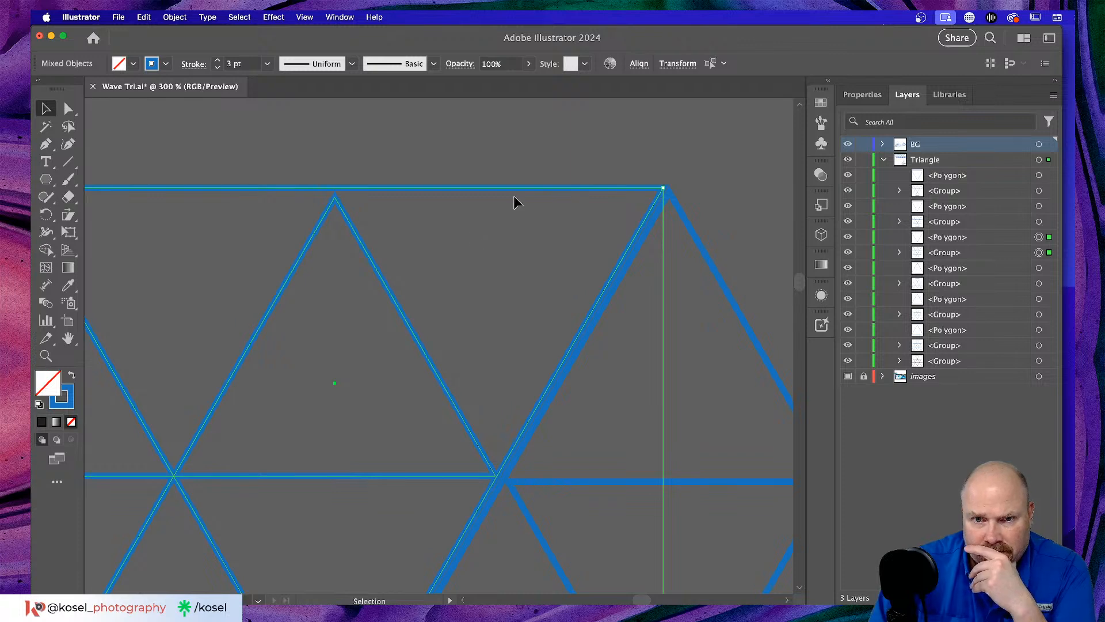
left_click_drag(508, 188, 507, 189)
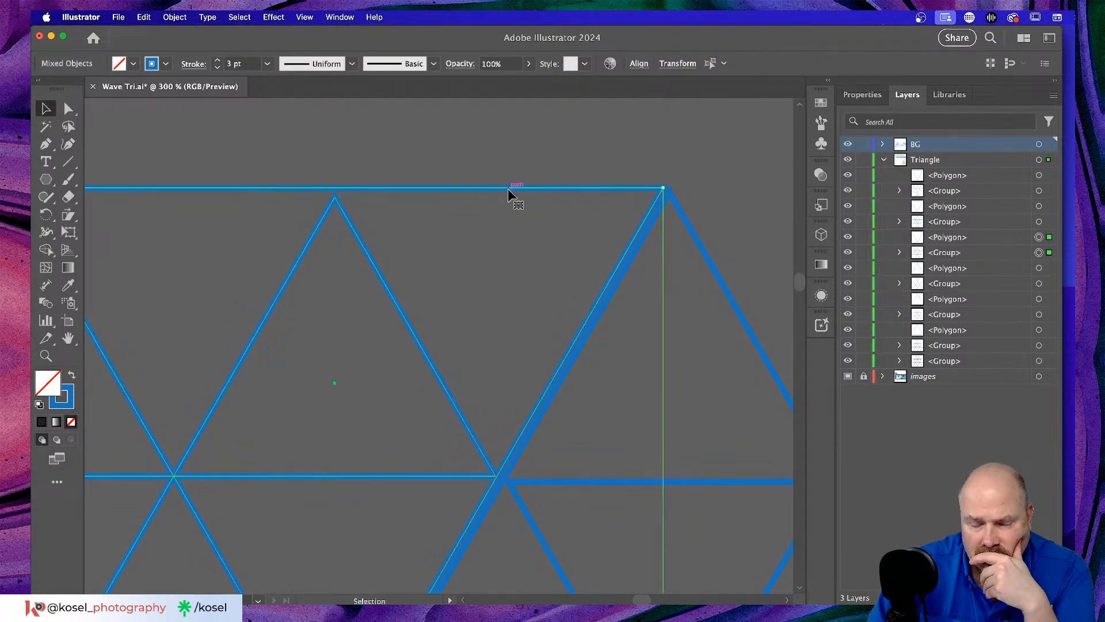
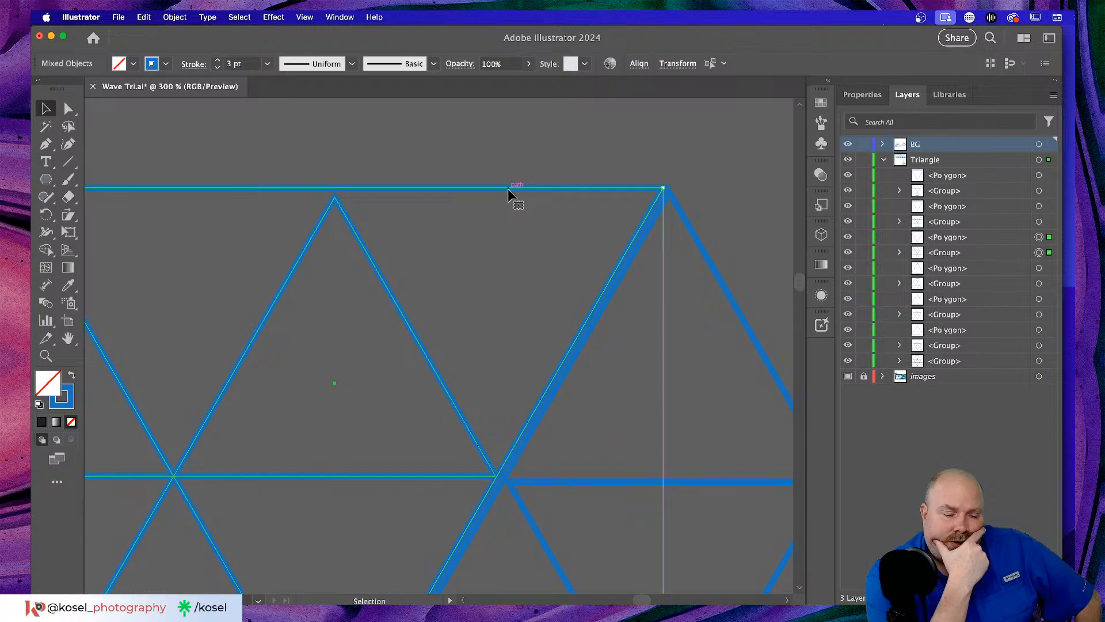
Delete all the tiled blue triangle grids except the first inverted grid at the mesh's far end.
key("a")
key("super+minus")
key("super+minus")
key("super+minus")
key("super+minus")
key("super+minus")
key("super+minus")
key("v")
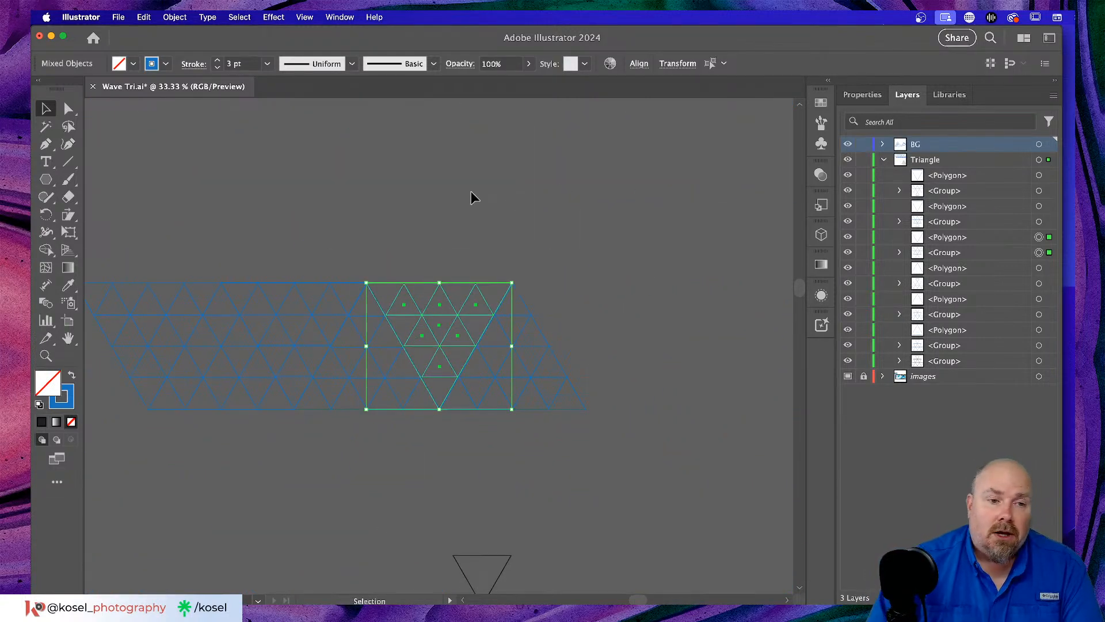
left_click_drag(678, 303, 226, 432)
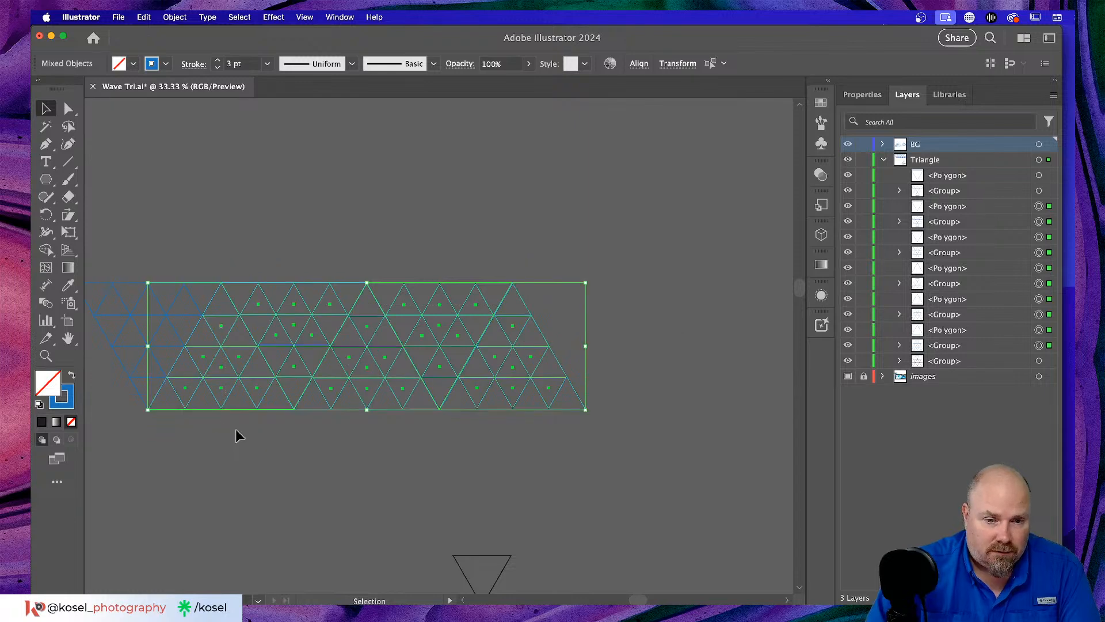
scroll(286, 424, "down", 3)
scroll(285, 425, "left", 4)
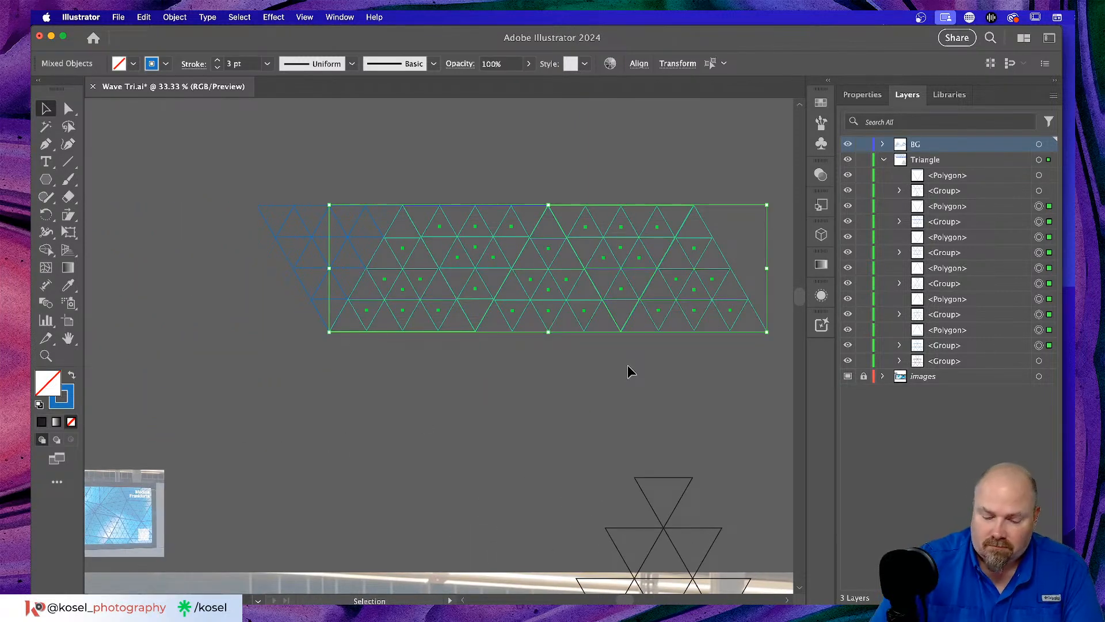
key("Delete")
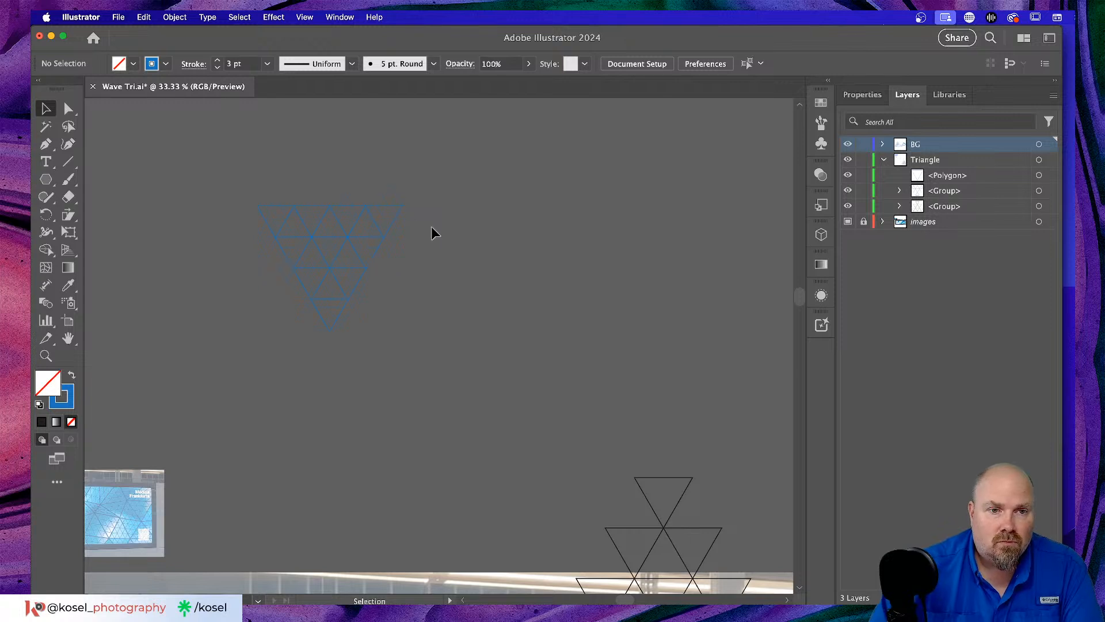
Align the stroke of the remaining inverted grid's outline and inner triangles to the inside, and deselect it.
left_click_drag(451, 193, 241, 360)
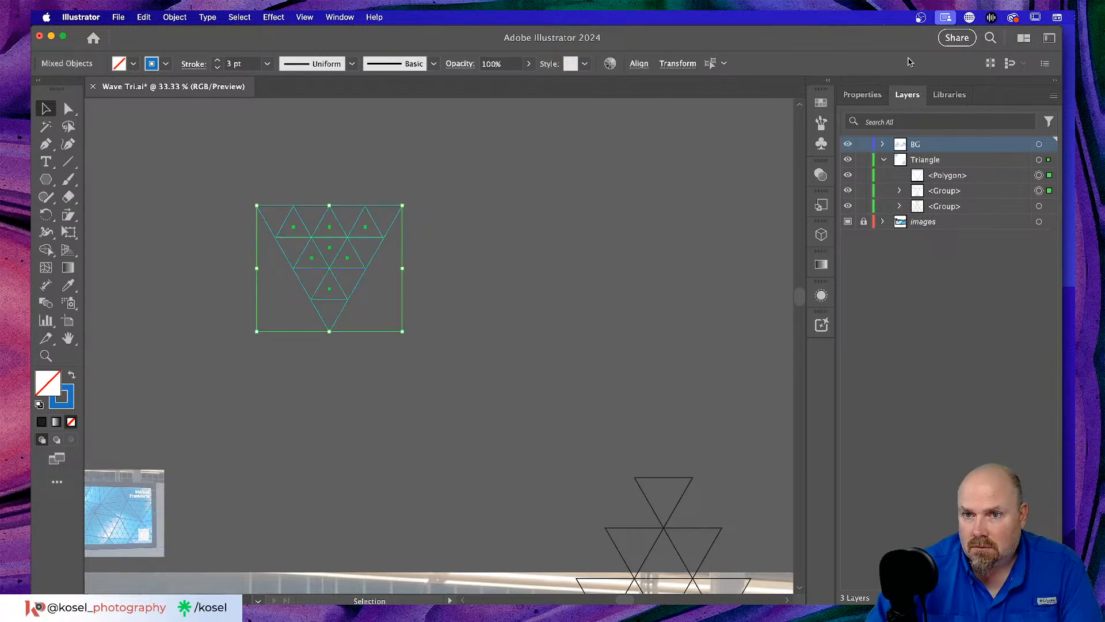
left_click(863, 95)
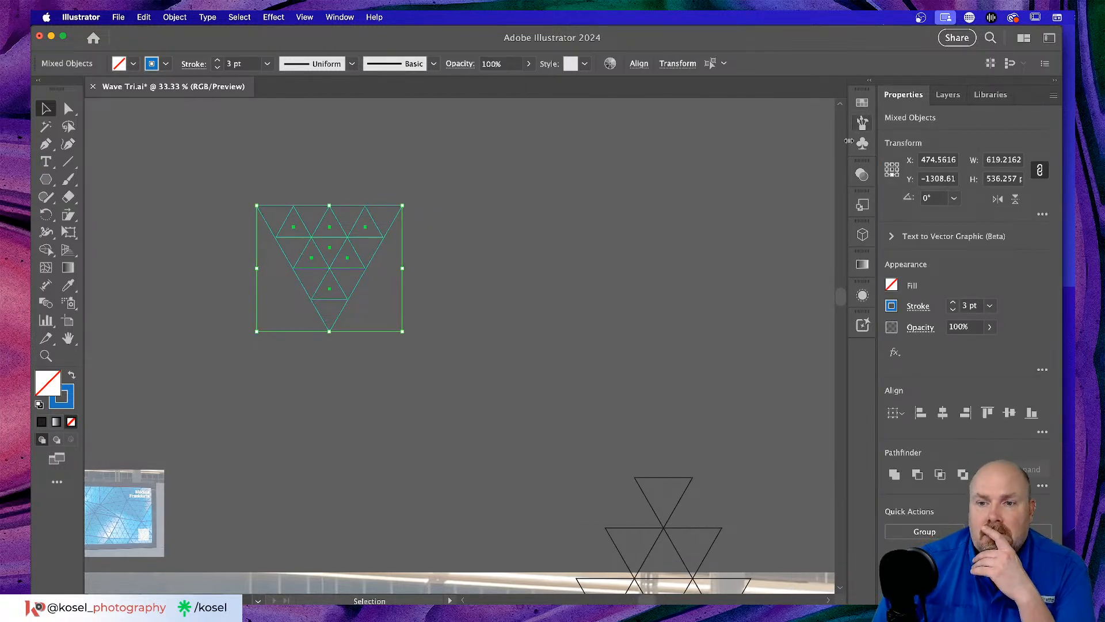
left_click(917, 306)
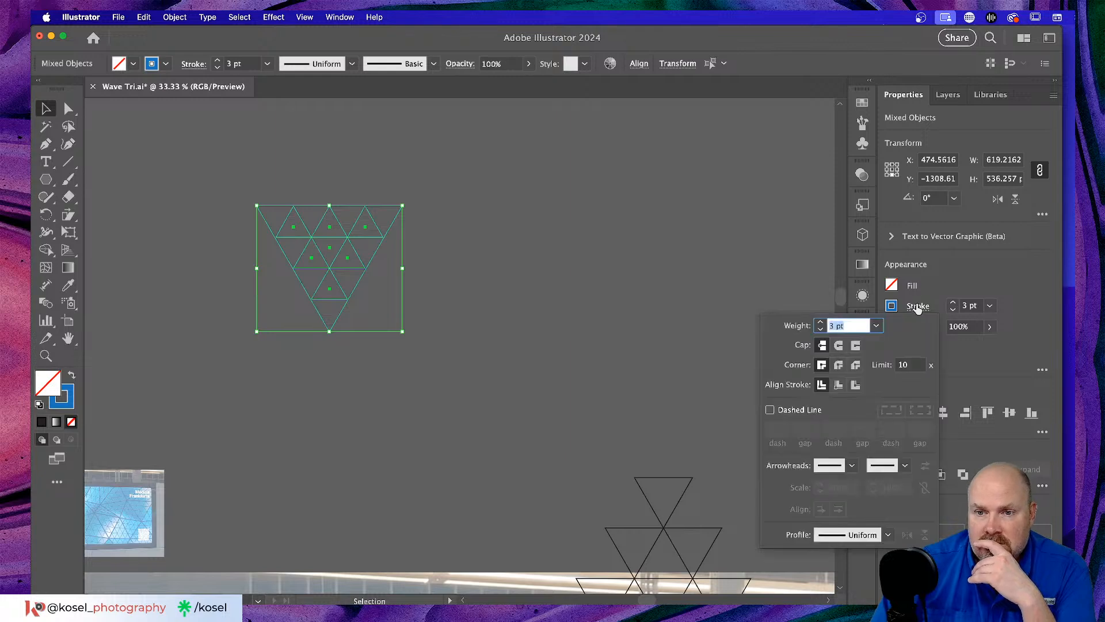
left_click(839, 385)
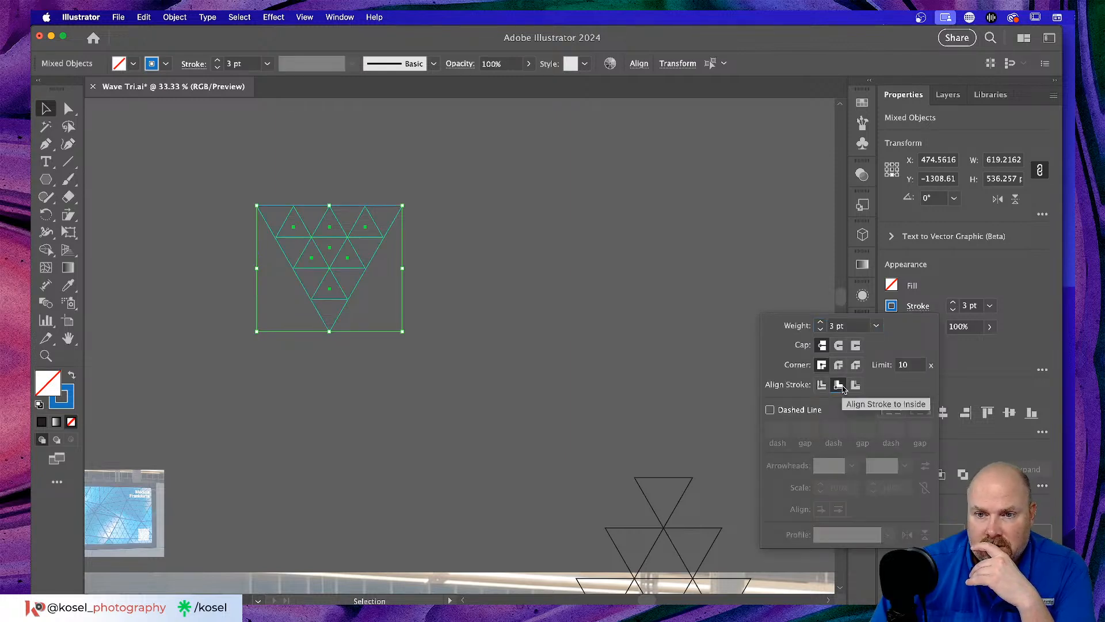
left_click(444, 316)
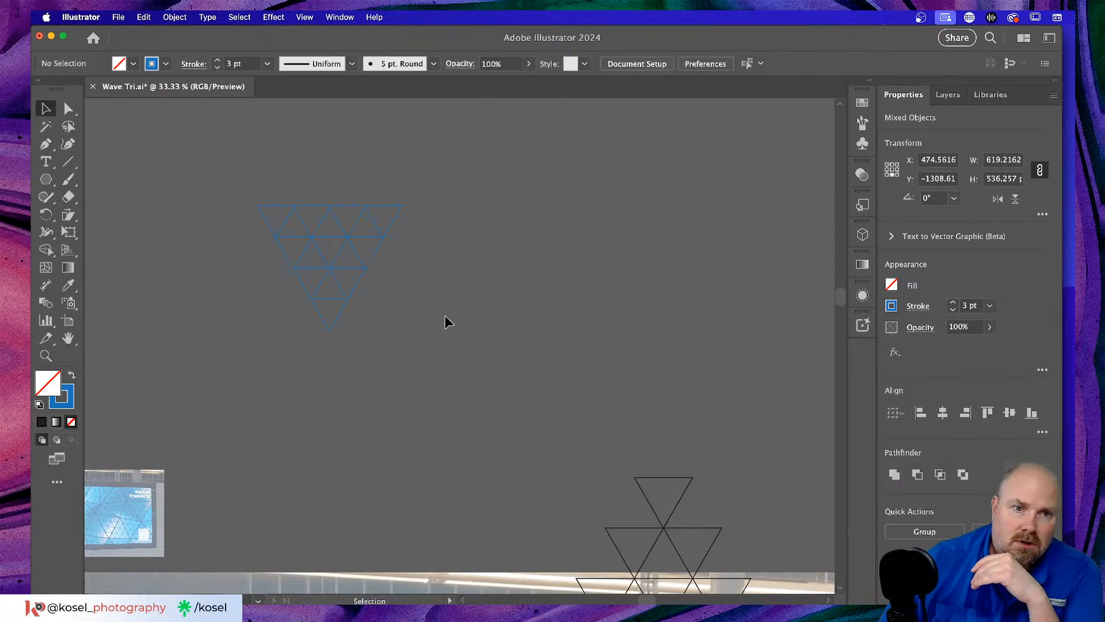
Examine at close range how the inner triangles' strokes meet the outer outline along the inverted grid.
key("super+equal")
key("super+equal")
key("super+equal")
key("super+equal")
key("super+equal")
scroll(355, 390, "up", 10)
scroll(354, 390, "left", 5)
scroll(365, 388, "left", 5)
left_click(541, 212)
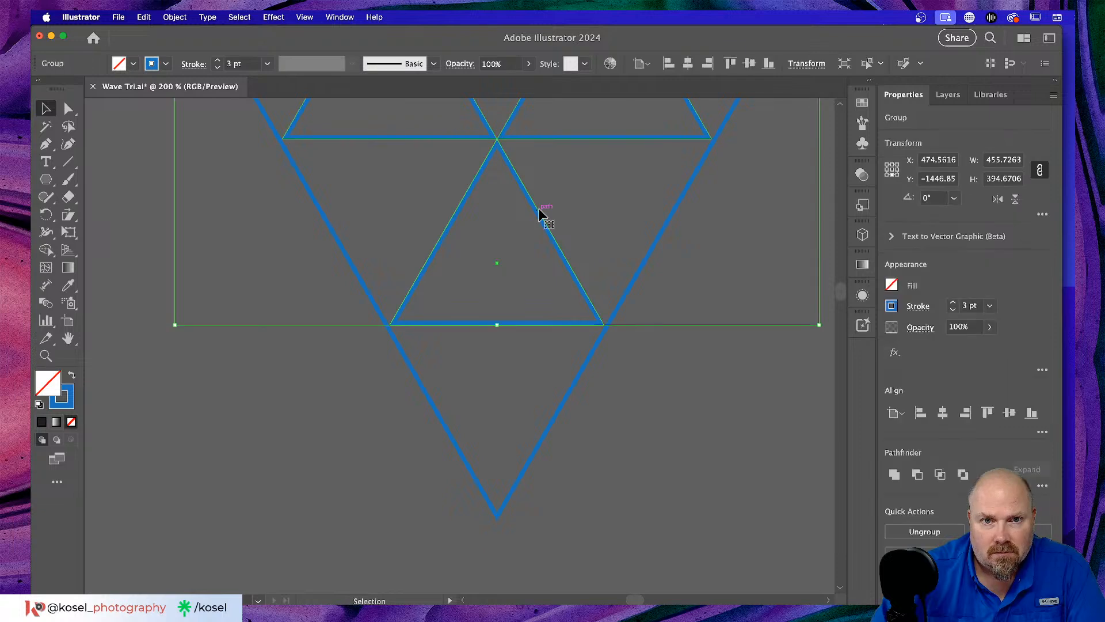
scroll(561, 311, "up", 5)
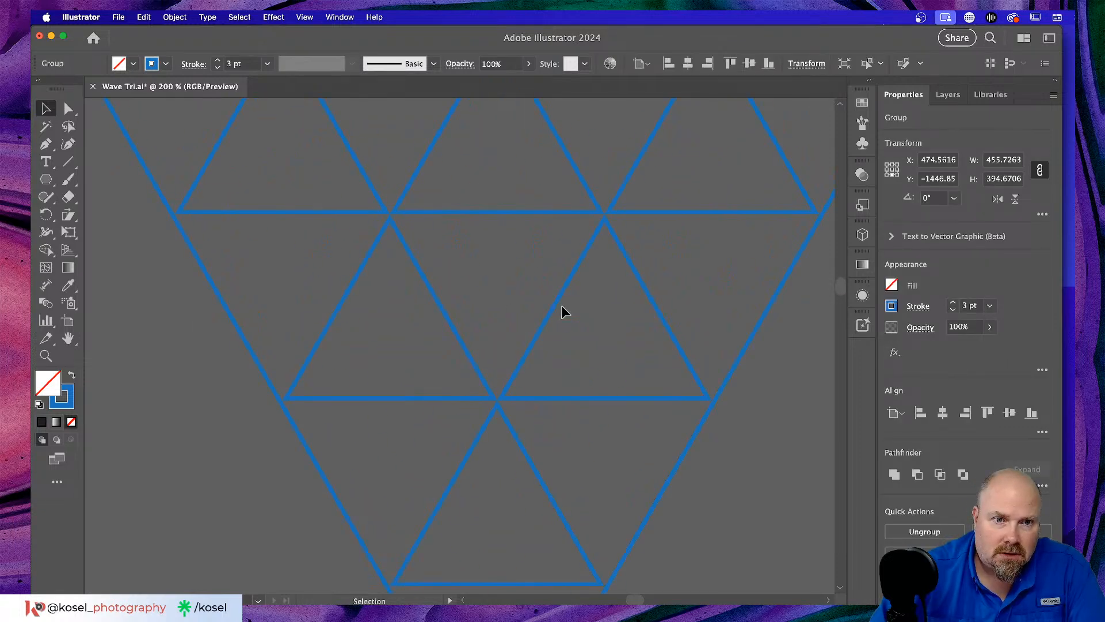
left_click(767, 382)
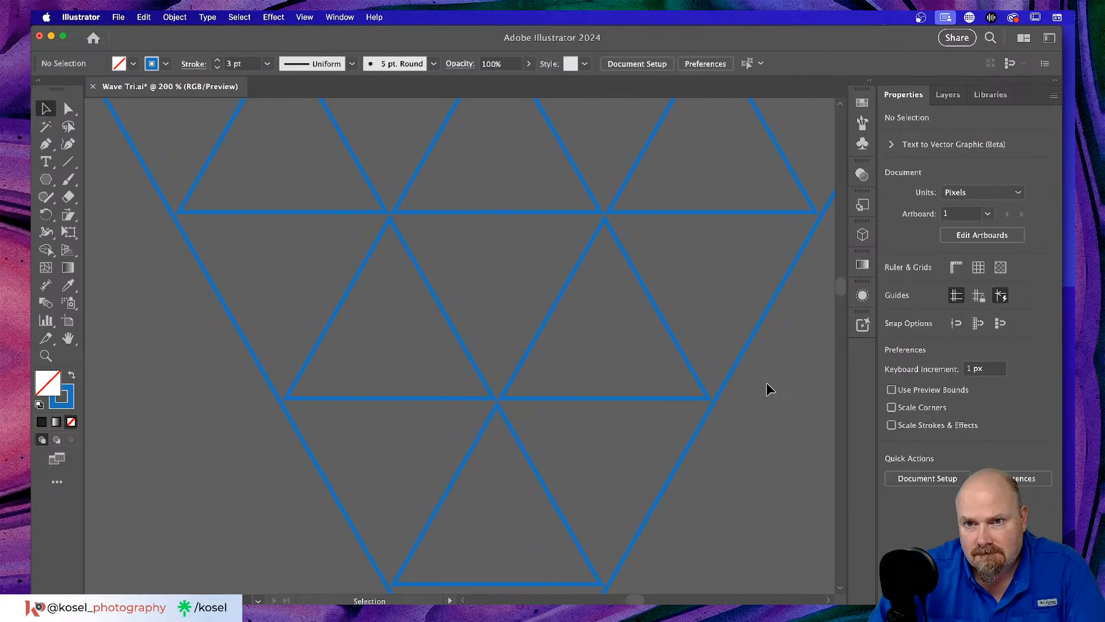
scroll(767, 384, "up", 3)
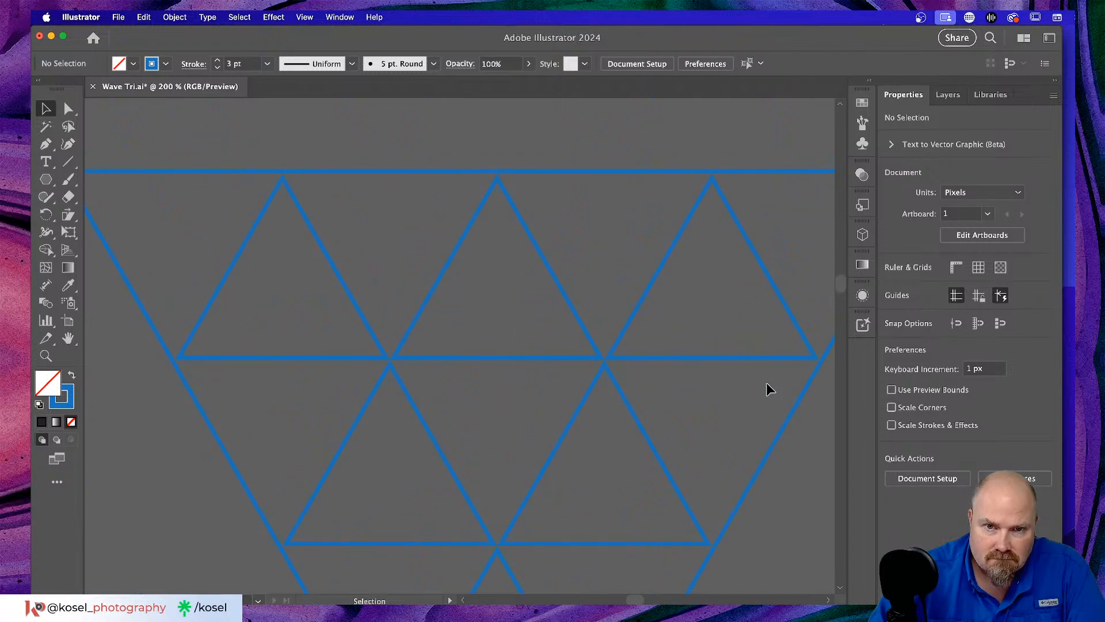
scroll(766, 384, "down", 3)
Duplicate the whole inverted triangle grid to its right, rotate the copy 180° so it points up, and deselect it.
key("super+minus")
key("super+minus")
key("super+minus")
key("super+minus")
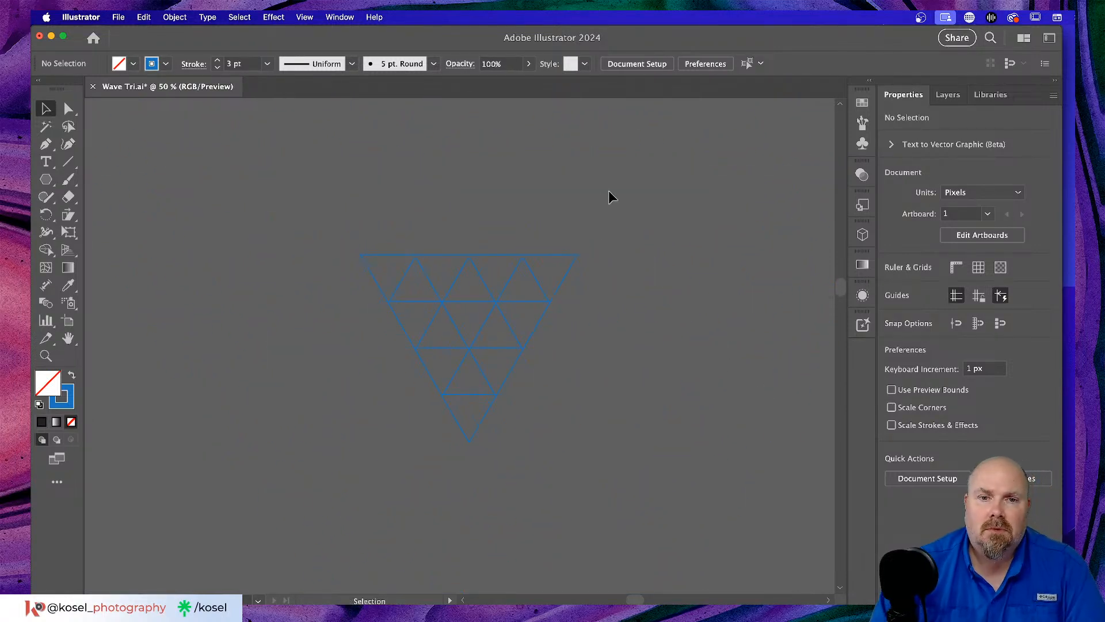
left_click_drag(270, 435, 266, 476)
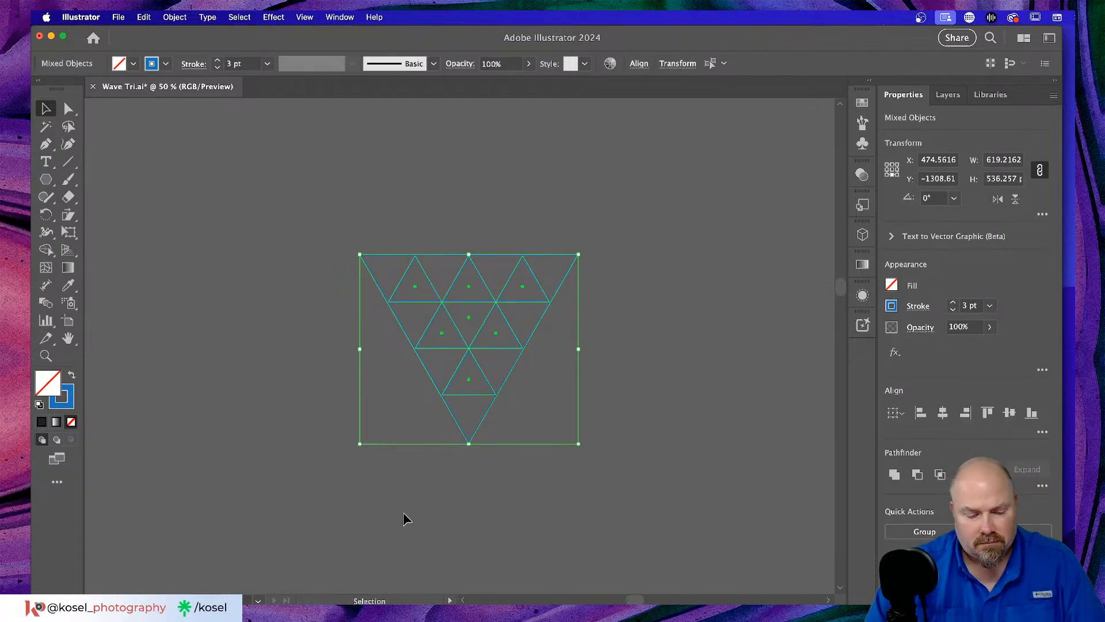
left_click_drag(525, 301, 719, 318)
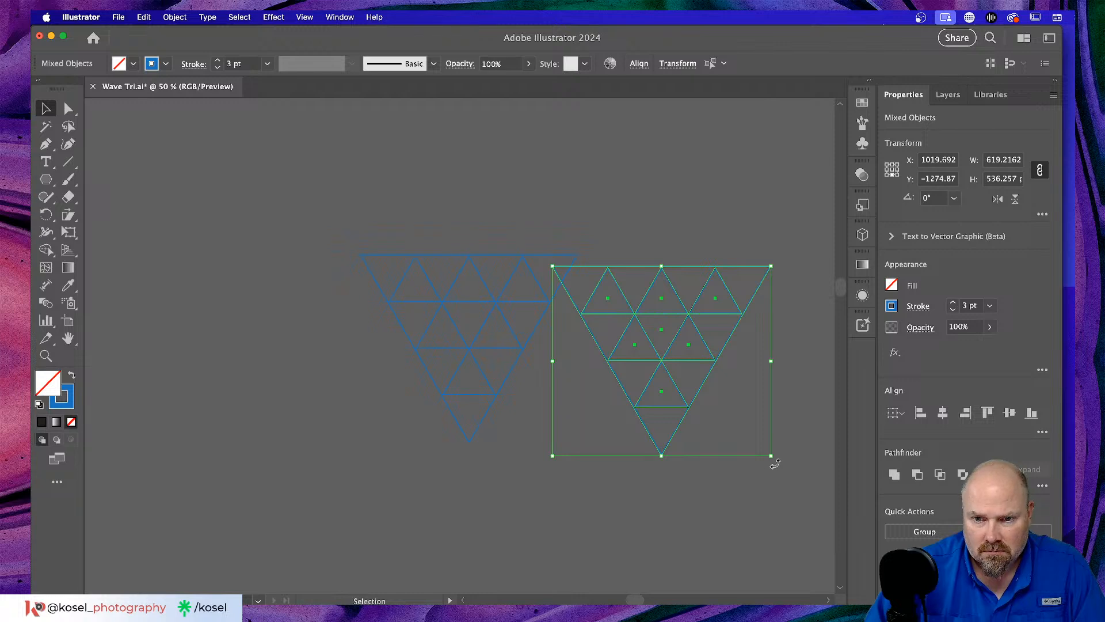
left_click_drag(775, 462, 551, 268)
left_click(230, 237)
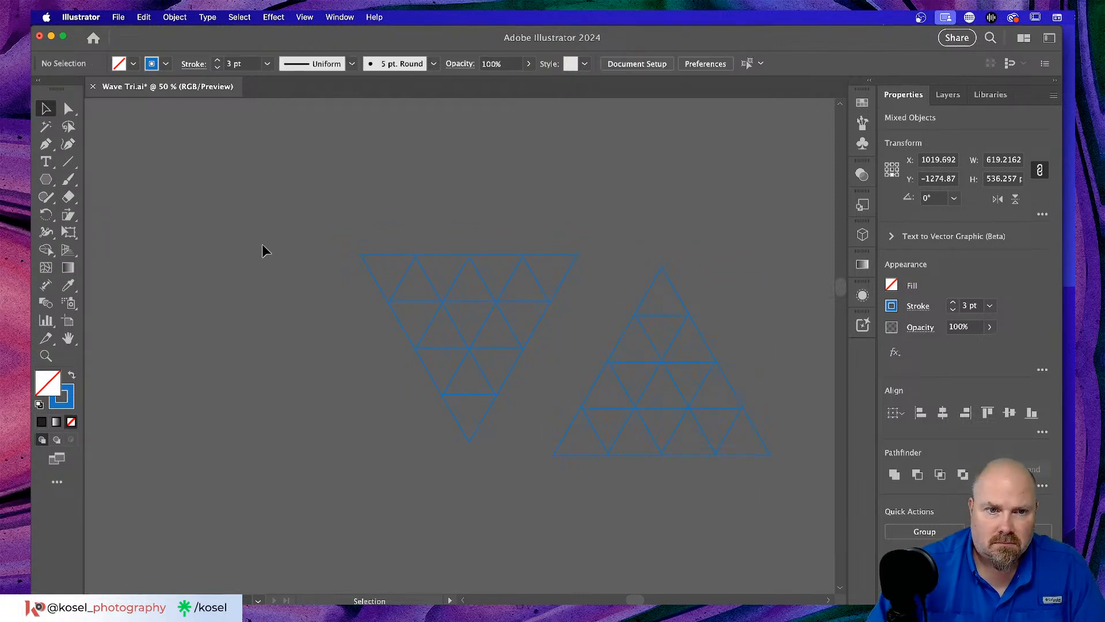
Place a copy of the whole inverted triangle grid below the original, beside the small billboard photo.
left_click_drag(543, 223, 407, 404)
key("a")
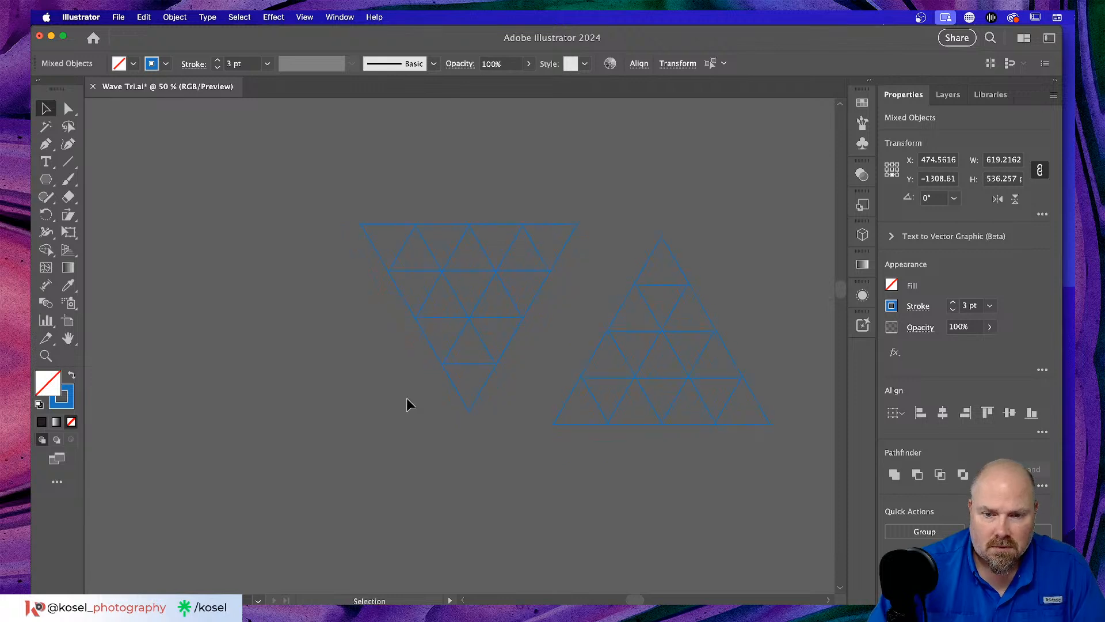
key("super+minus")
key("v")
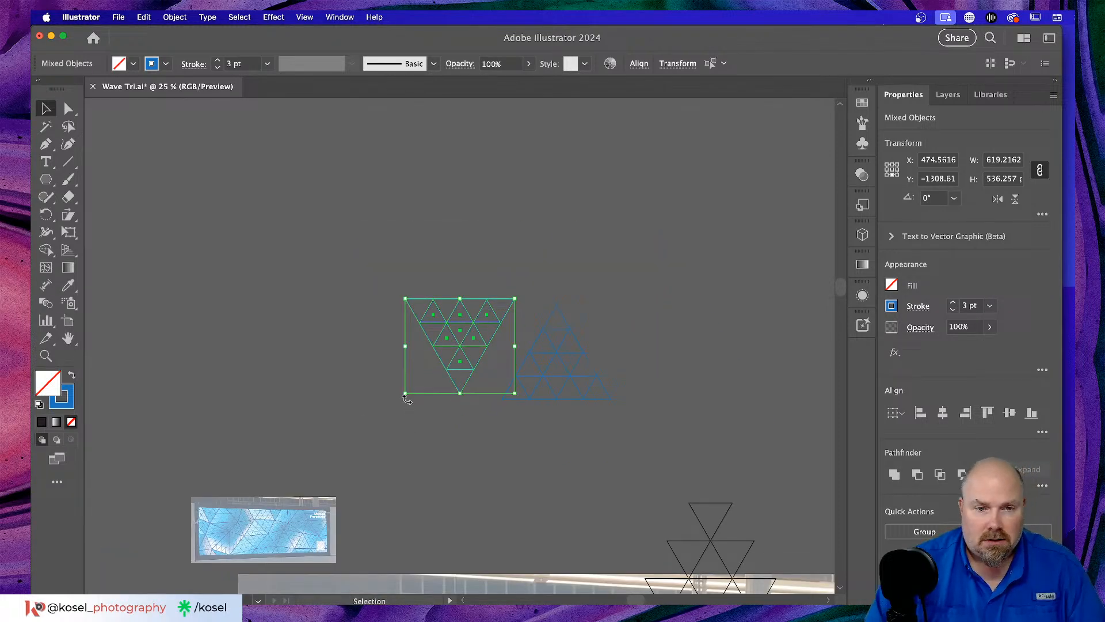
left_click_drag(460, 354, 426, 512)
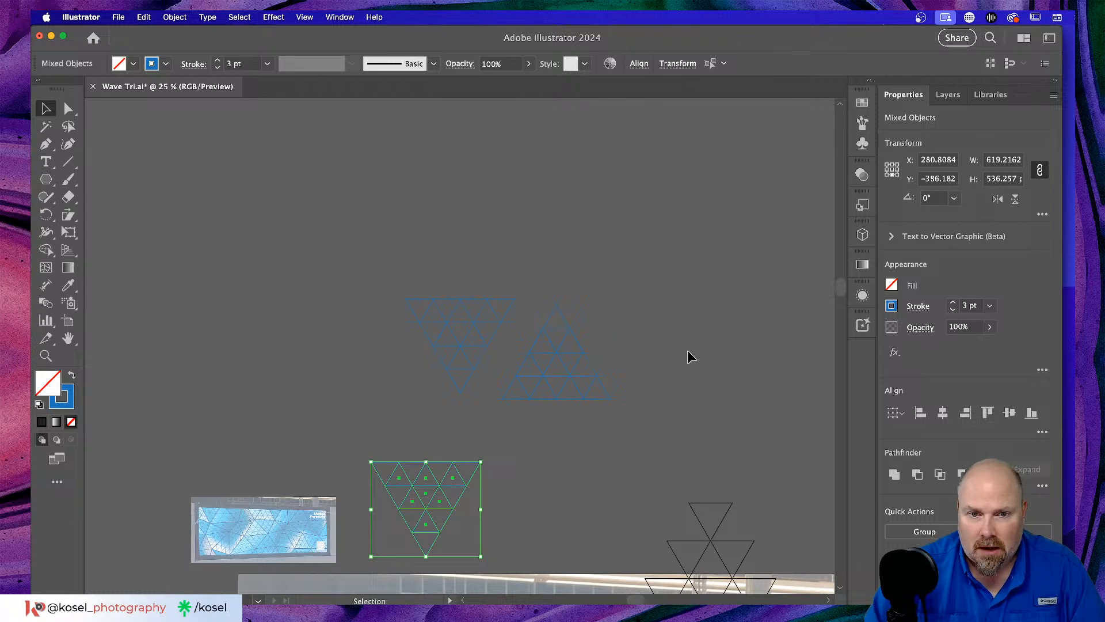
Move the upright triangle grid flush against the original inverted grid's slanted side so the two form a parallelogram.
left_click(630, 316)
left_click_drag(538, 436, 536, 434)
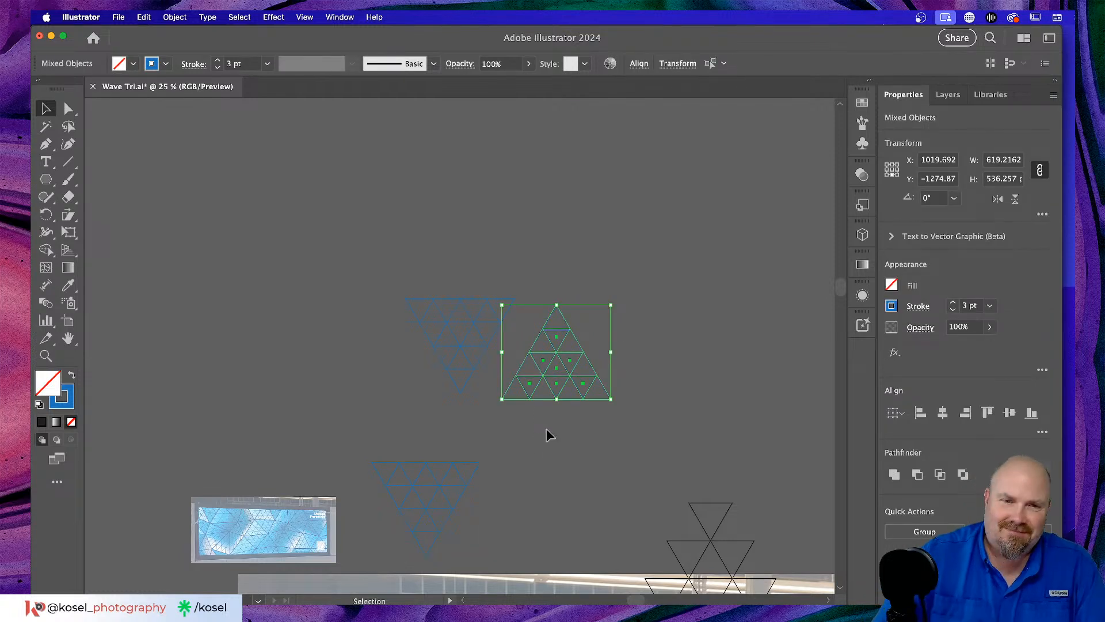
key("super+1")
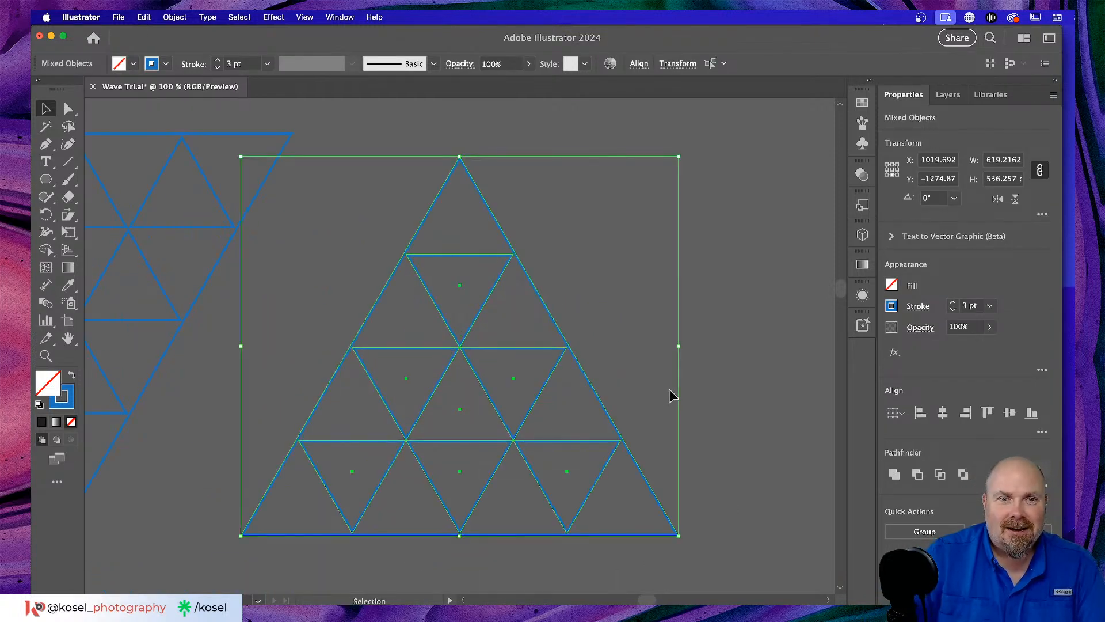
left_click_drag(459, 348, 298, 326)
Examine at close range the thick seam and the upper corner where the upright and inverted grids meet.
scroll(624, 311, "left", 5)
scroll(624, 311, "down", 3)
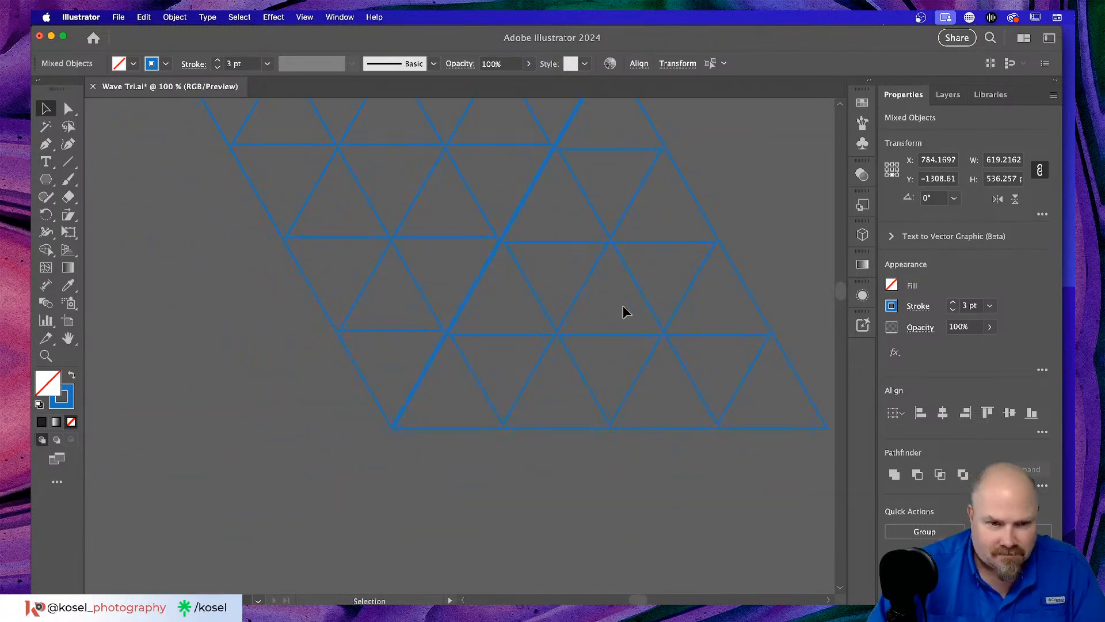
key("super+equal")
key("super+equal")
key("super+equal")
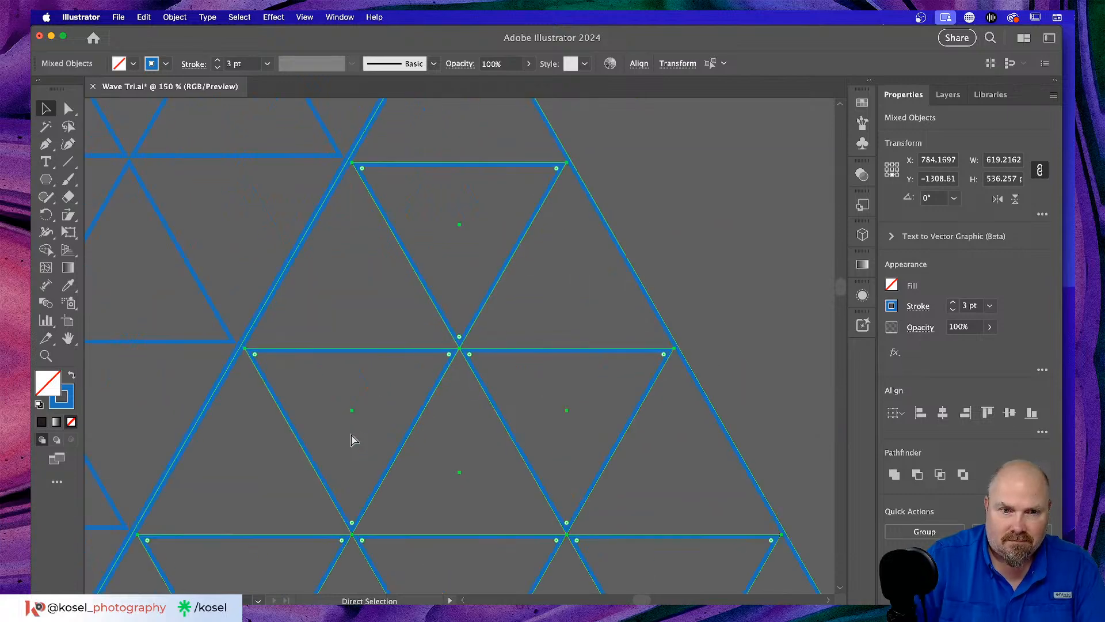
scroll(379, 430, "up", 10)
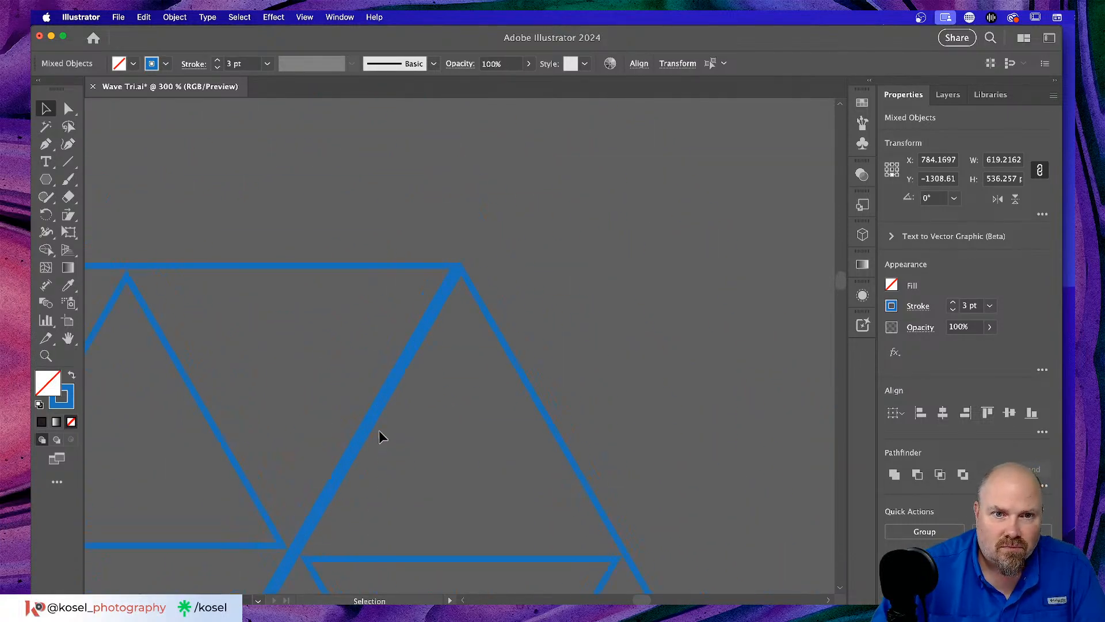
left_click(485, 260)
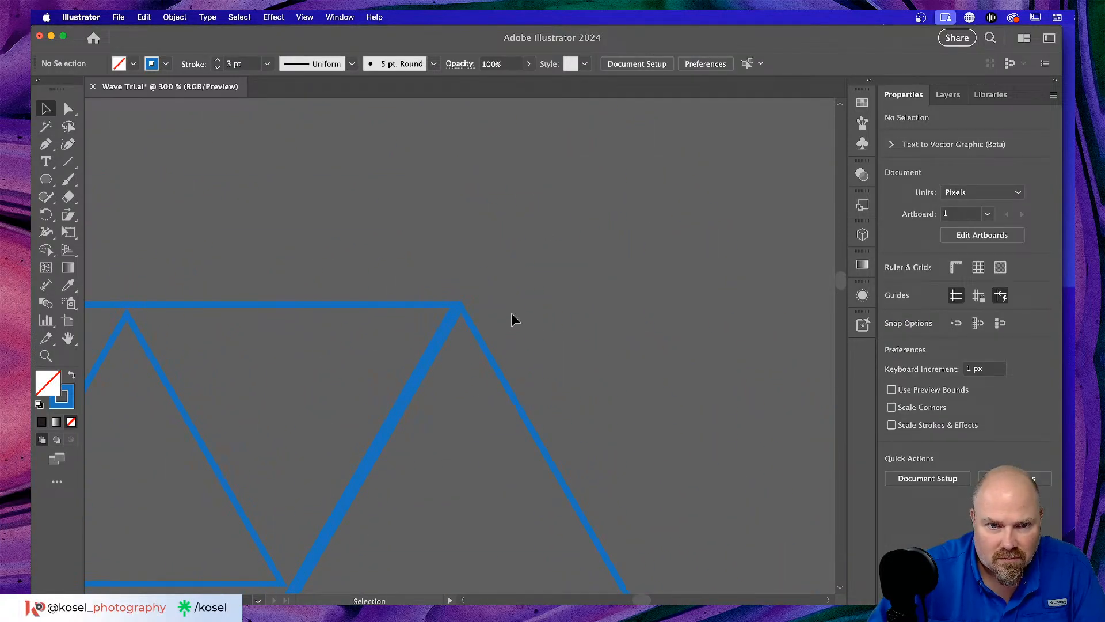
key("a")
key("super+equal")
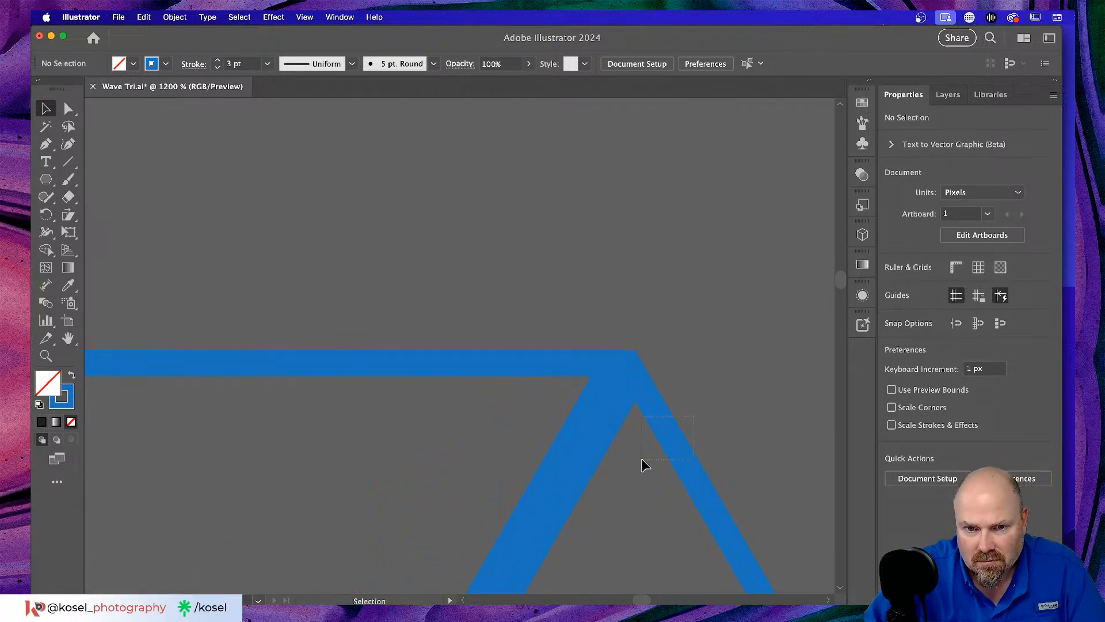
Select the upright grid's outer triangle together with its inner triangles and inspect where their strokes meet.
left_click_drag(641, 458, 644, 455)
scroll(720, 441, "down", 5)
scroll(721, 439, "down", 3)
key("super+minus")
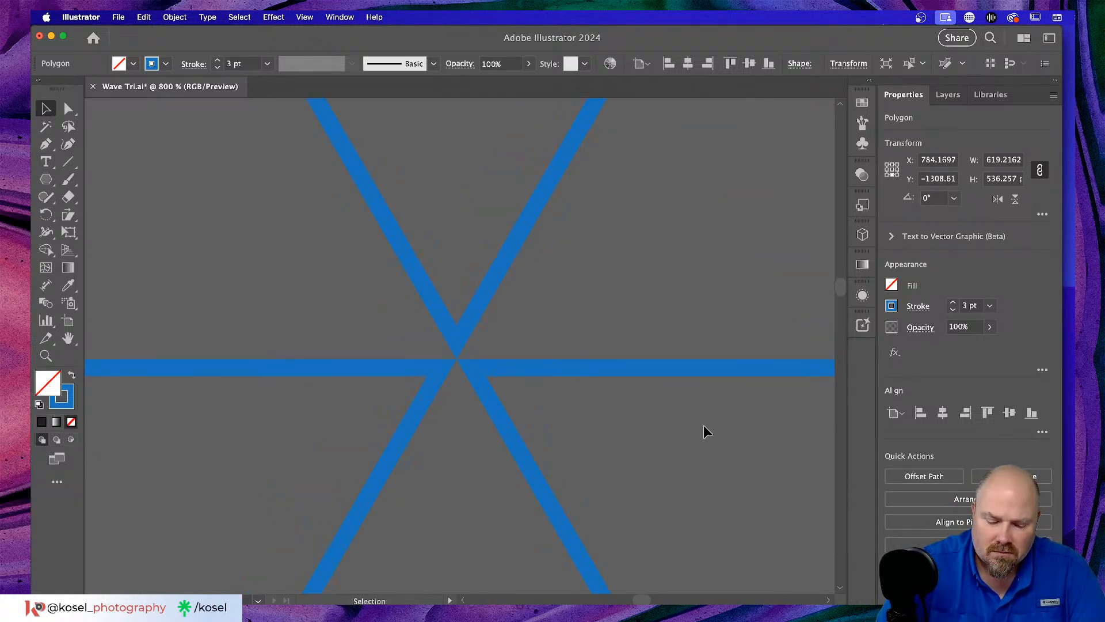
key("super+minus")
key("super+minus")
key("super+minus")
key("super+minus")
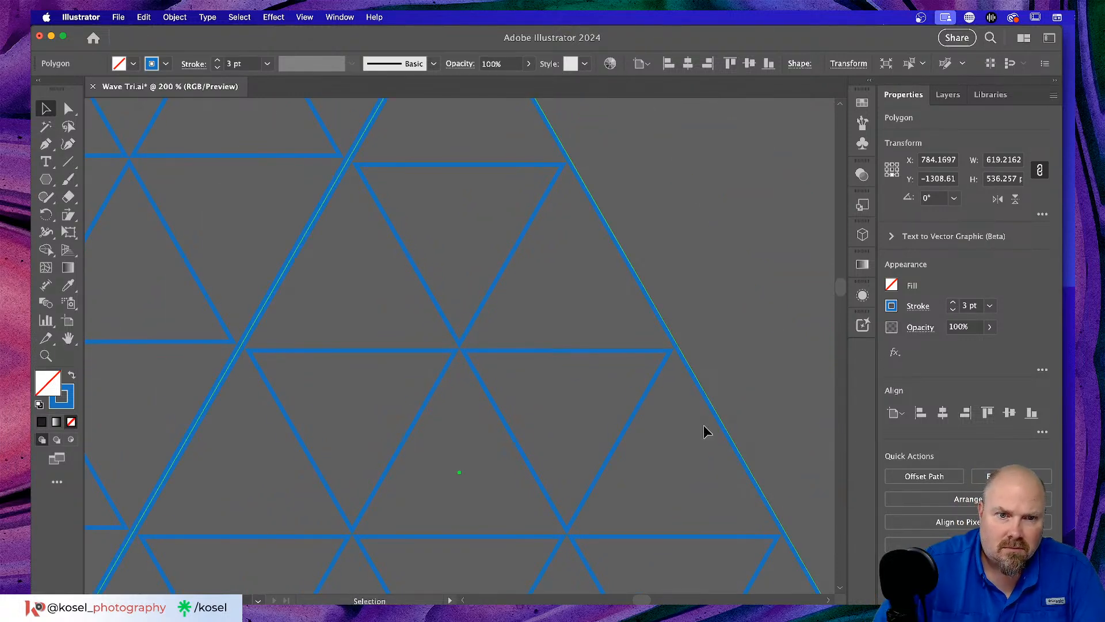
left_click(553, 350, "shift")
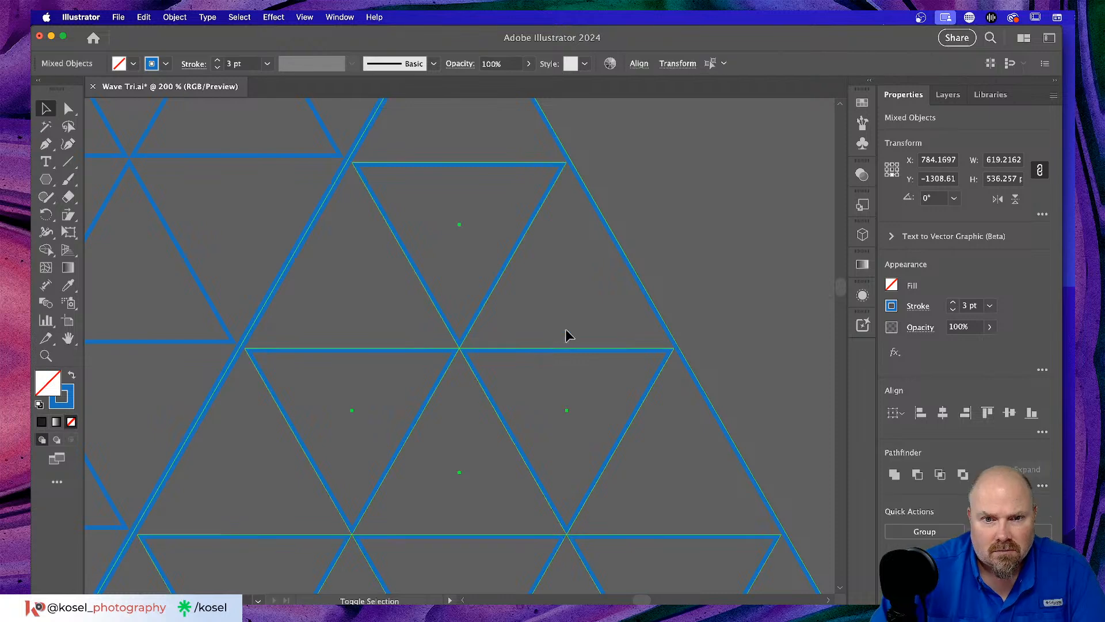
scroll(689, 220, "up", 10)
scroll(689, 220, "left", 5)
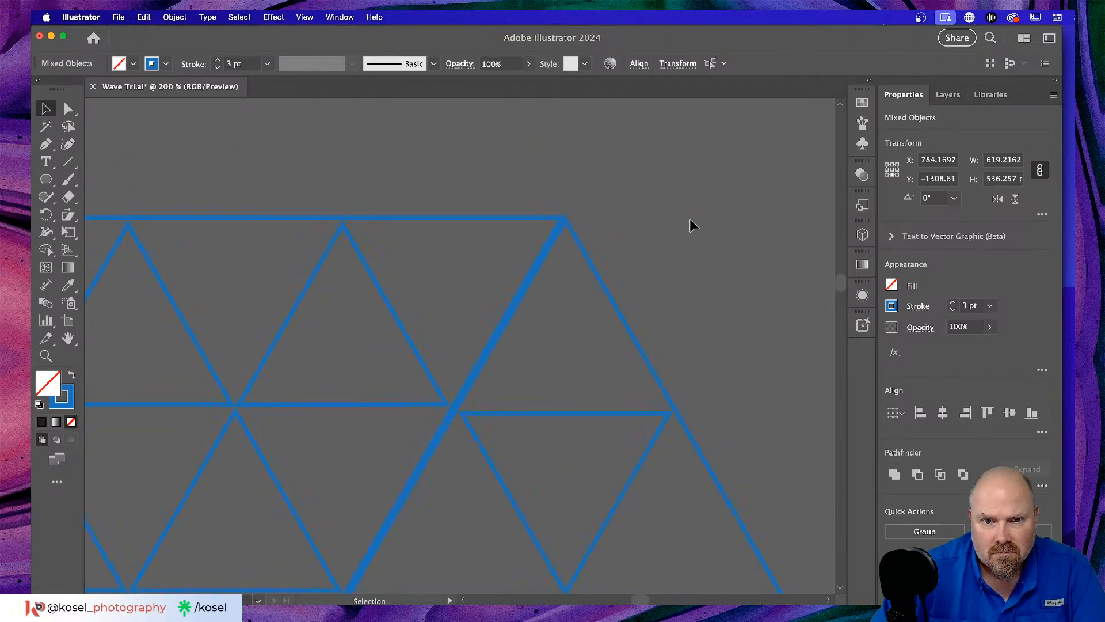
key("super+equal")
key("super+equal")
key("super+equal")
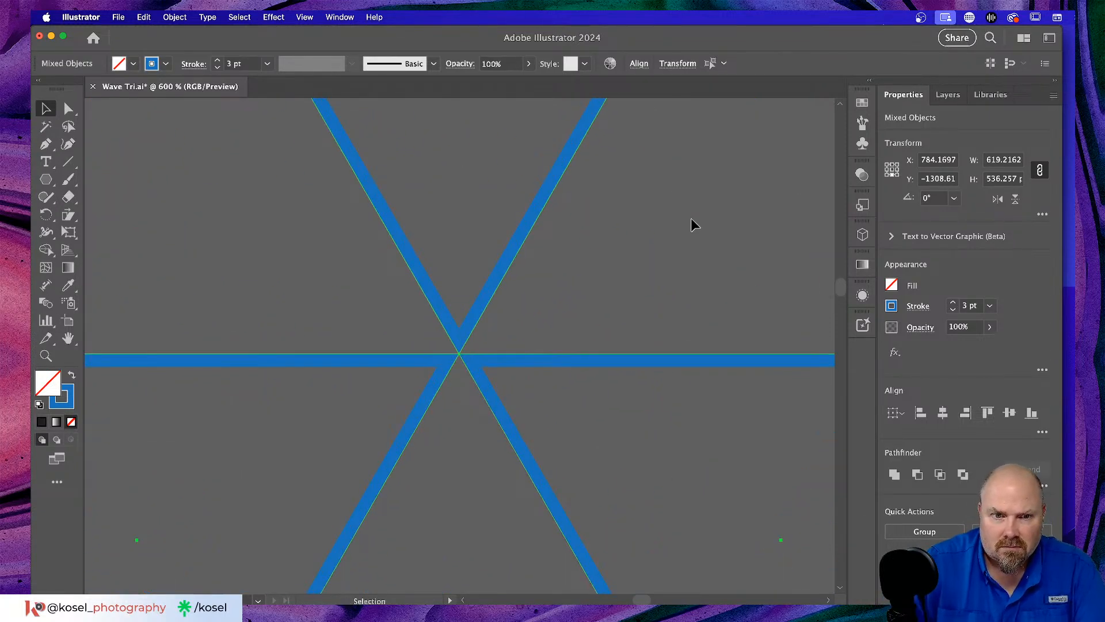
scroll(686, 221, "up", 4)
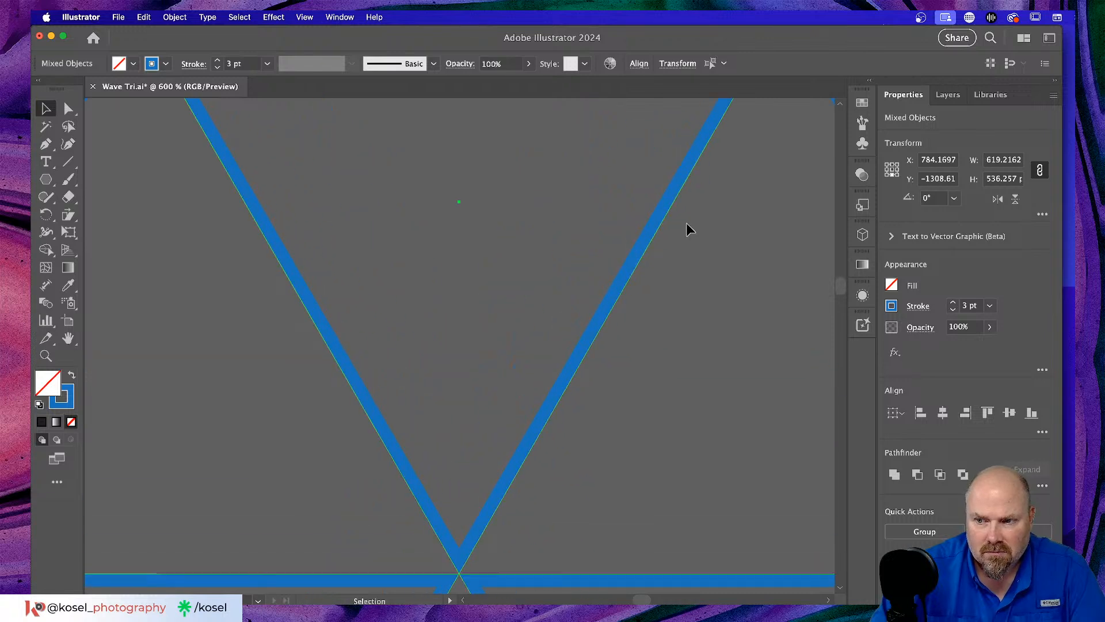
Check how the paths of the two joined grids line up in Outline view, deselect them, and return to Preview.
key("super+y")
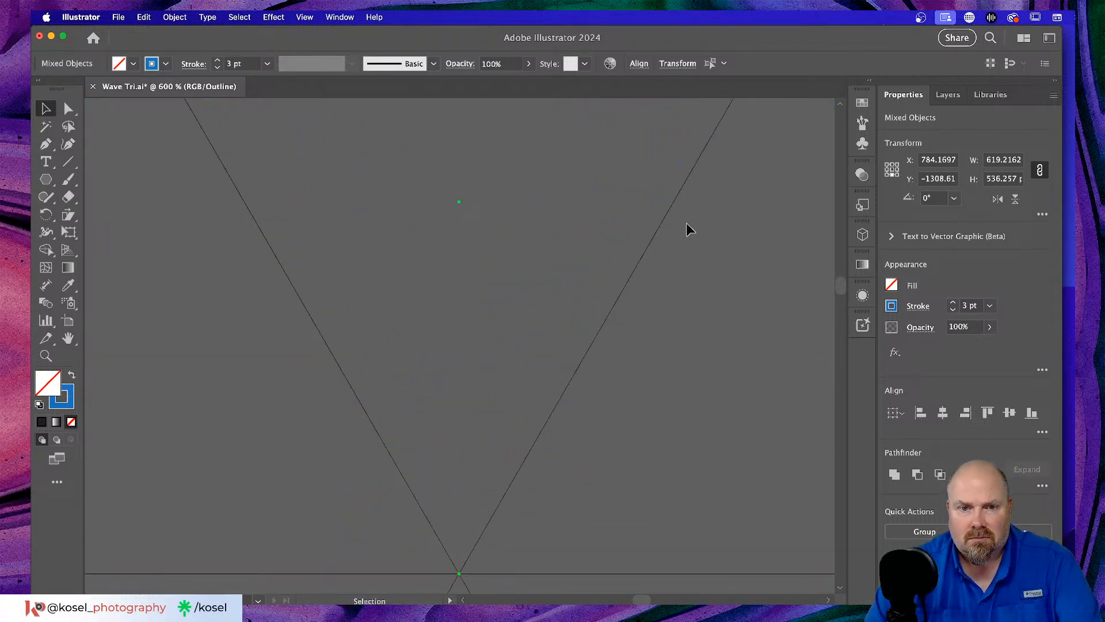
scroll(686, 223, "up", 10)
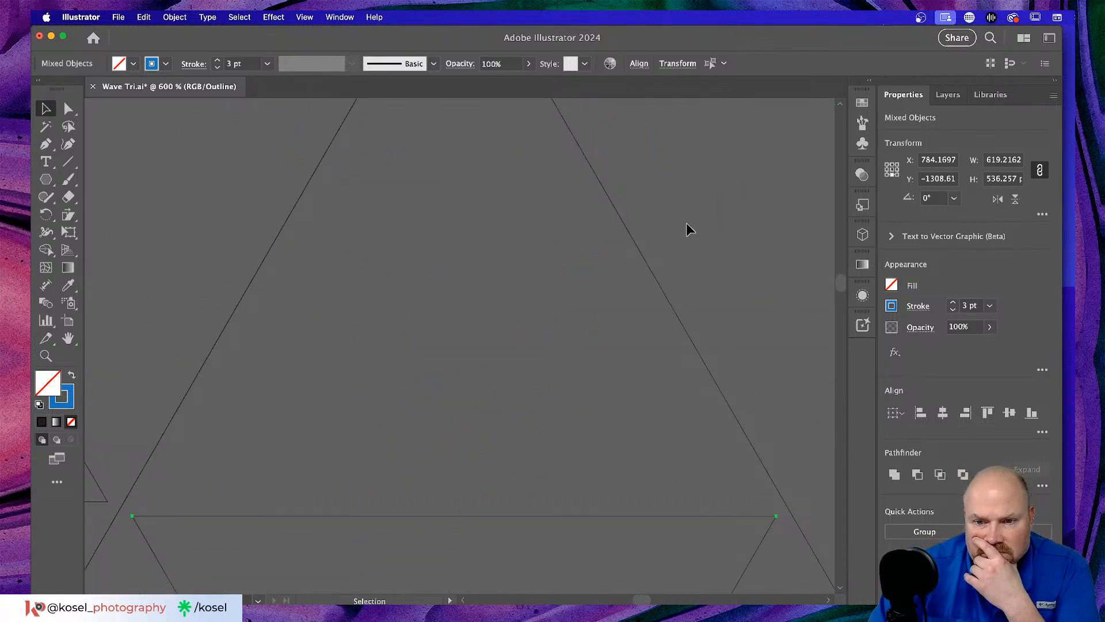
scroll(686, 223, "up", 1)
scroll(686, 223, "up", 10)
key("super+minus")
key("super+minus")
key("super+minus")
key("super+minus")
key("super+minus")
key("super+minus")
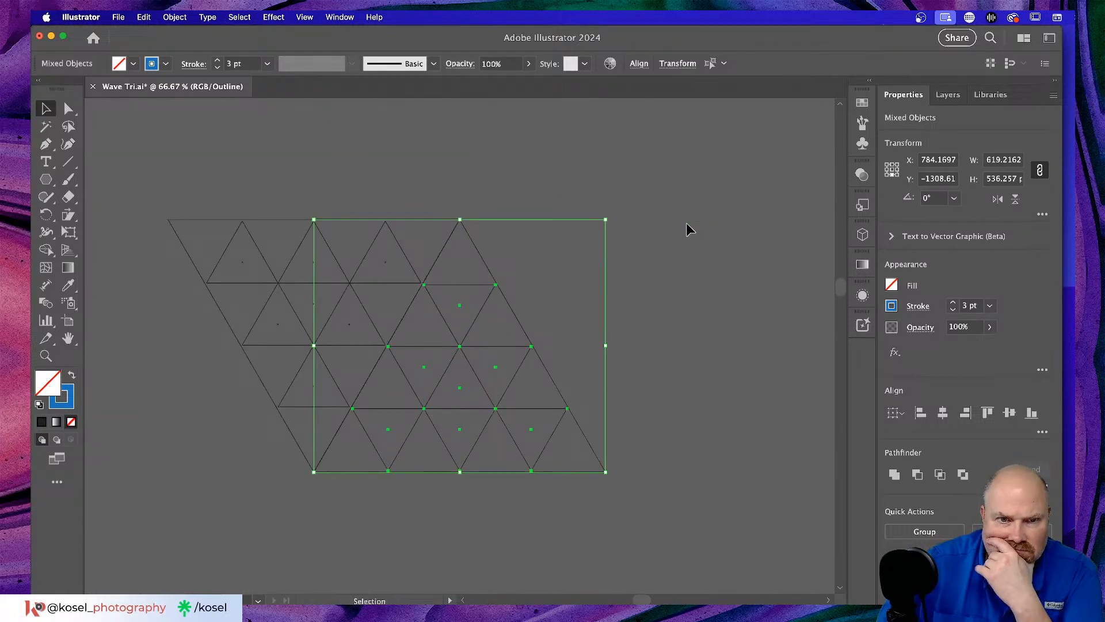
left_click(662, 244)
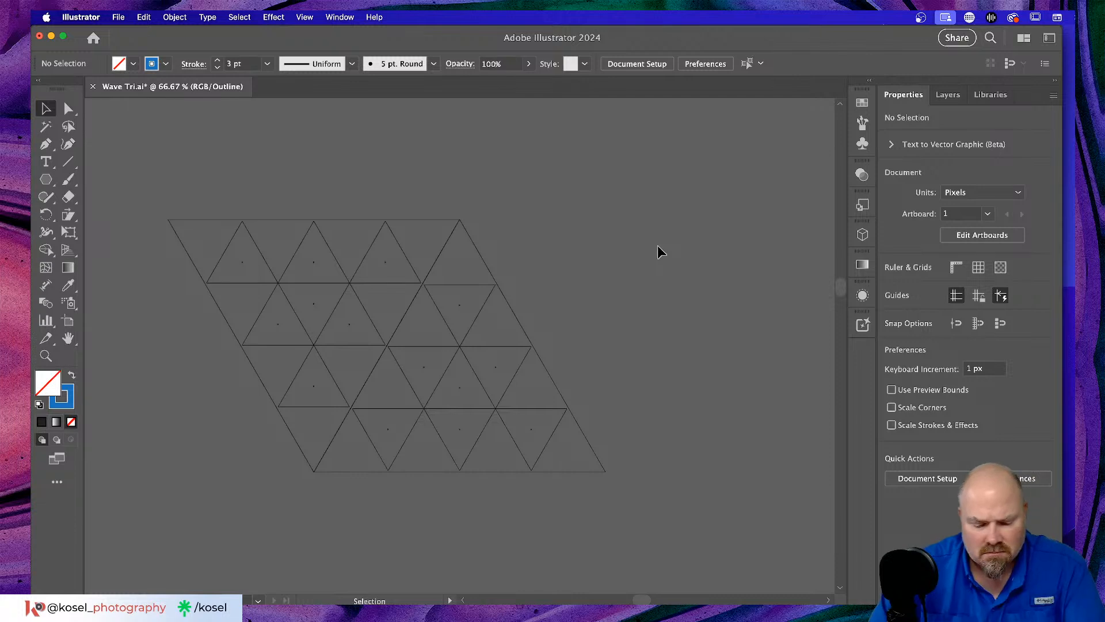
key("super+y")
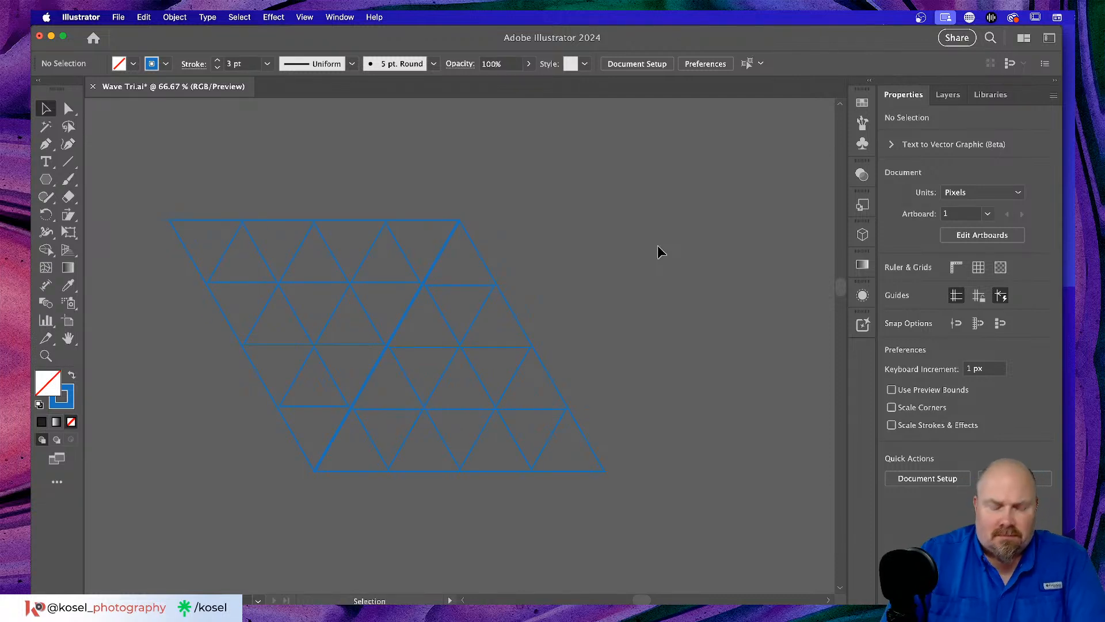
Examine the inner stroke junctions and the lower corner of the seam between the two joined grids.
key("super+equal")
key("super+equal")
key("super+equal")
key("super+equal")
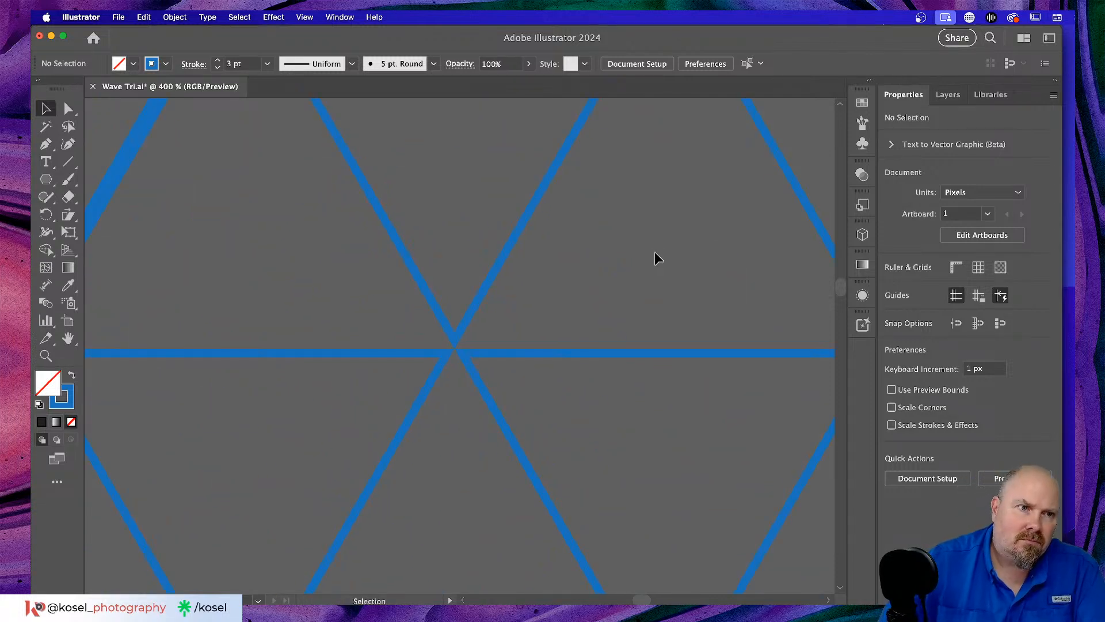
key("super+equal")
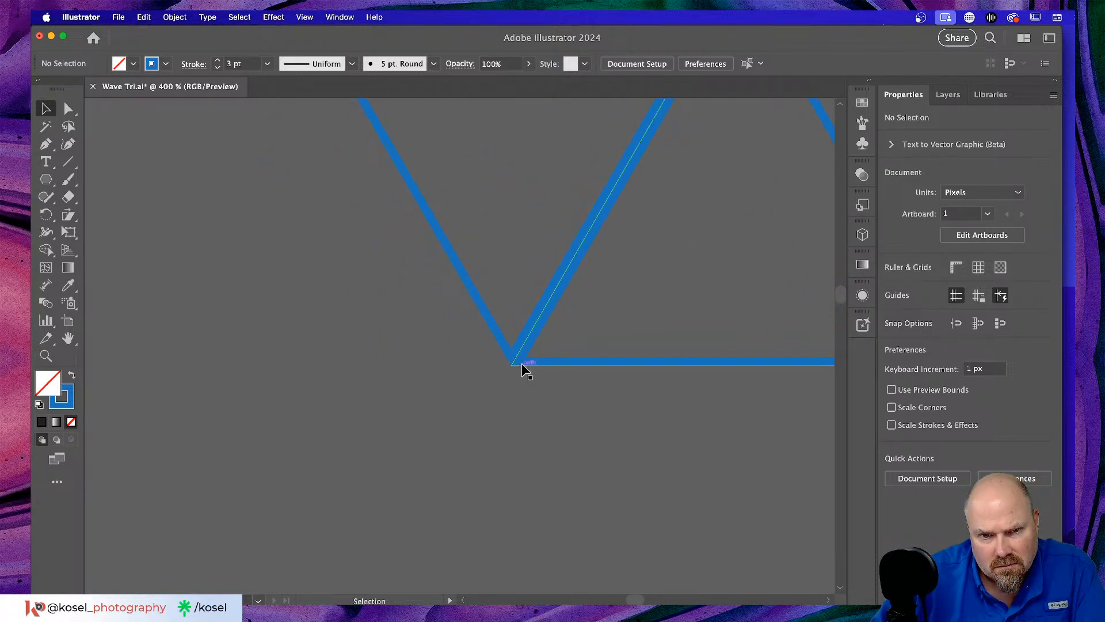
key("super+minus")
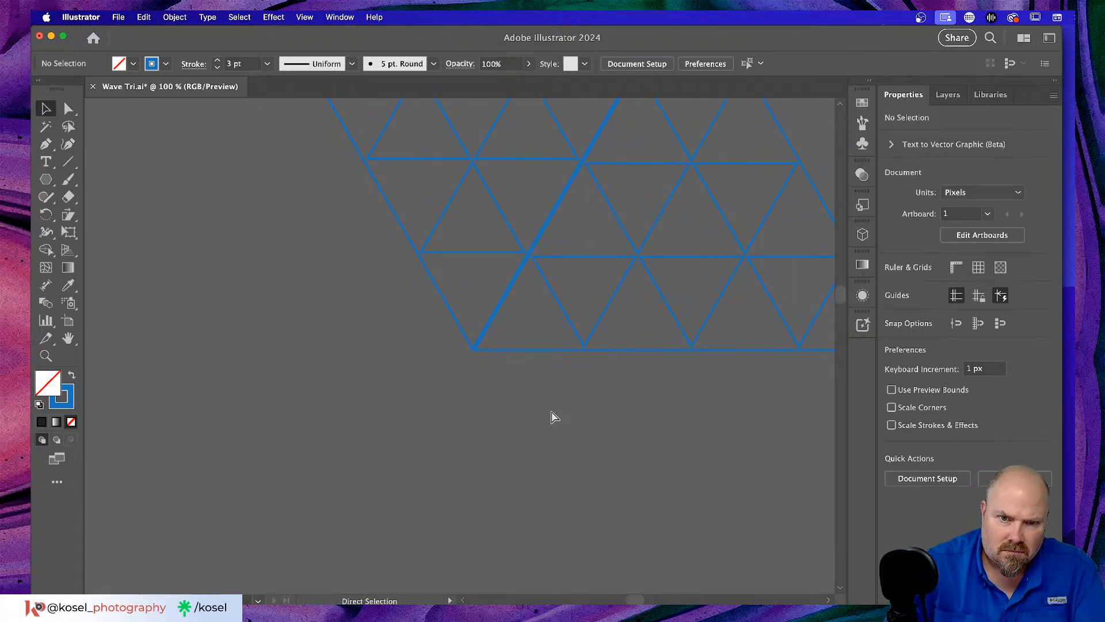
key("super+minus")
key("super+minus")
key("super+minus")
key("super+minus")
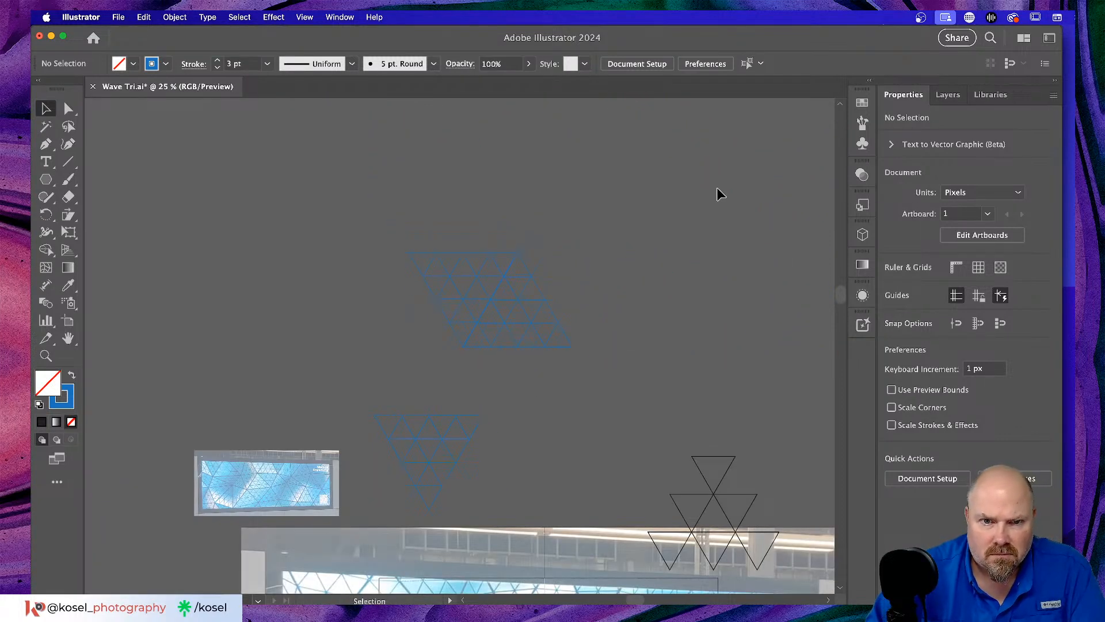
Scale the parallelogram of both joined grids proportionally to a width of 900 px and deselect it.
left_click_drag(538, 327, 343, 358)
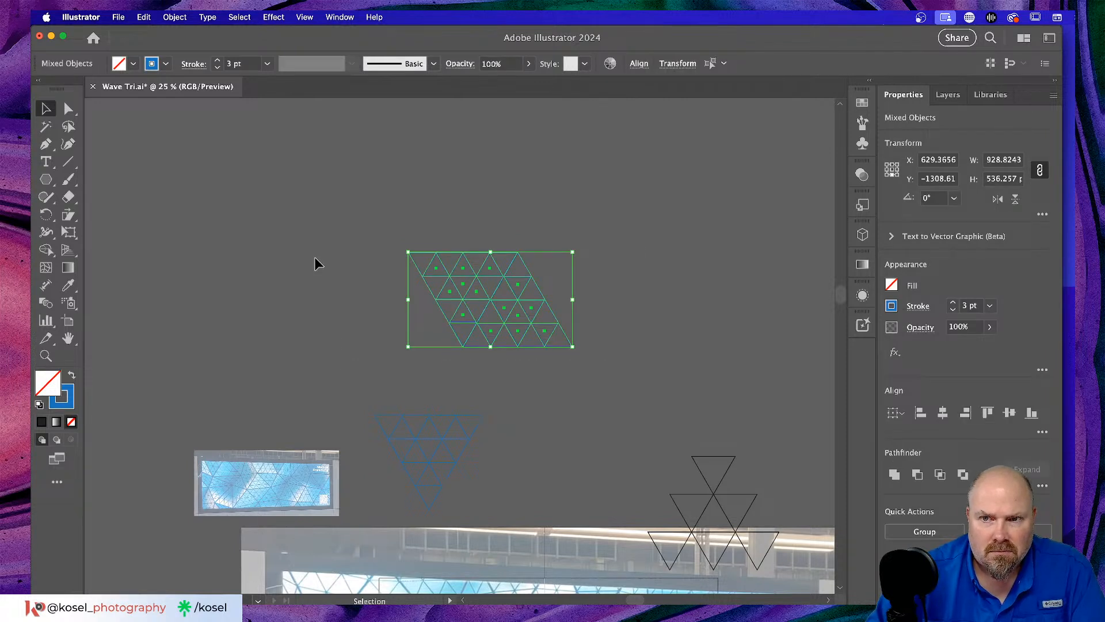
right_click(492, 304)
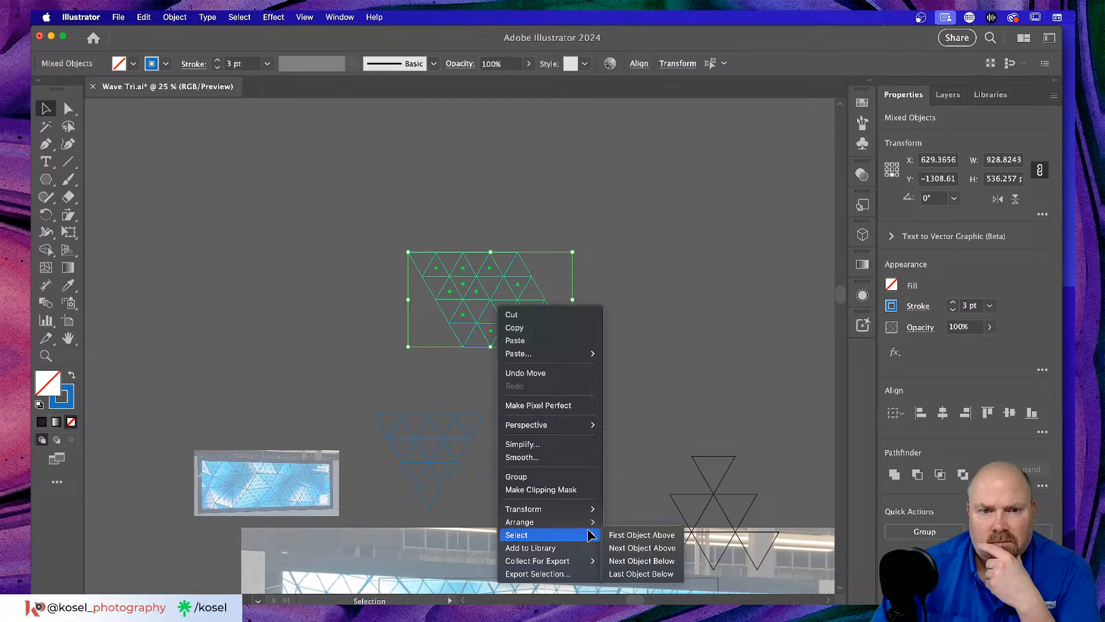
left_click(727, 344)
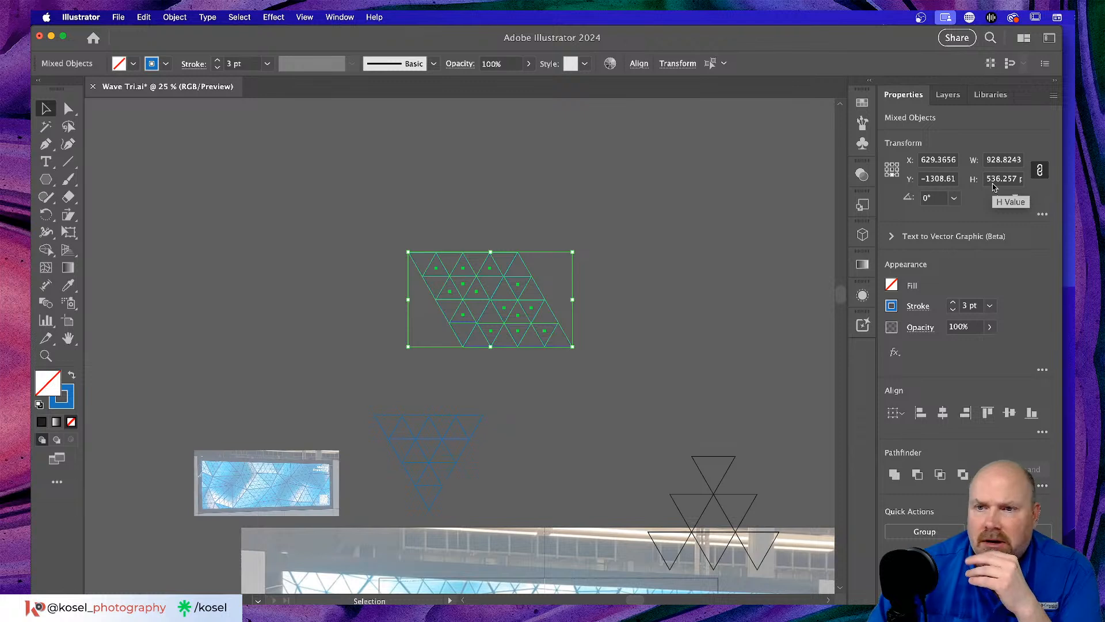
left_click(1001, 160)
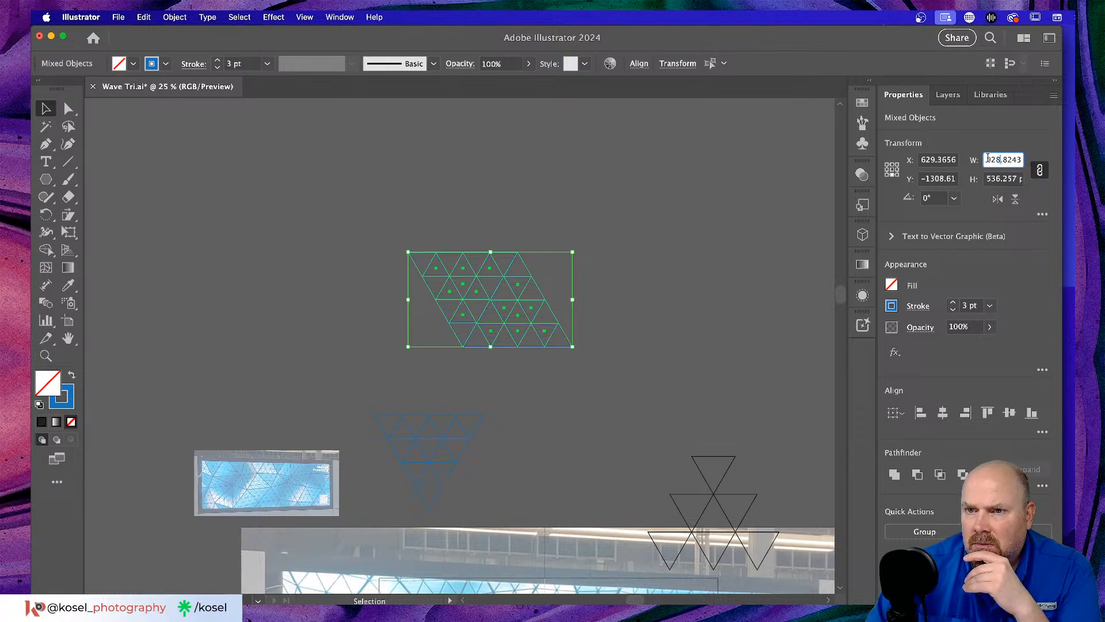
left_click_drag(988, 160, 1046, 160)
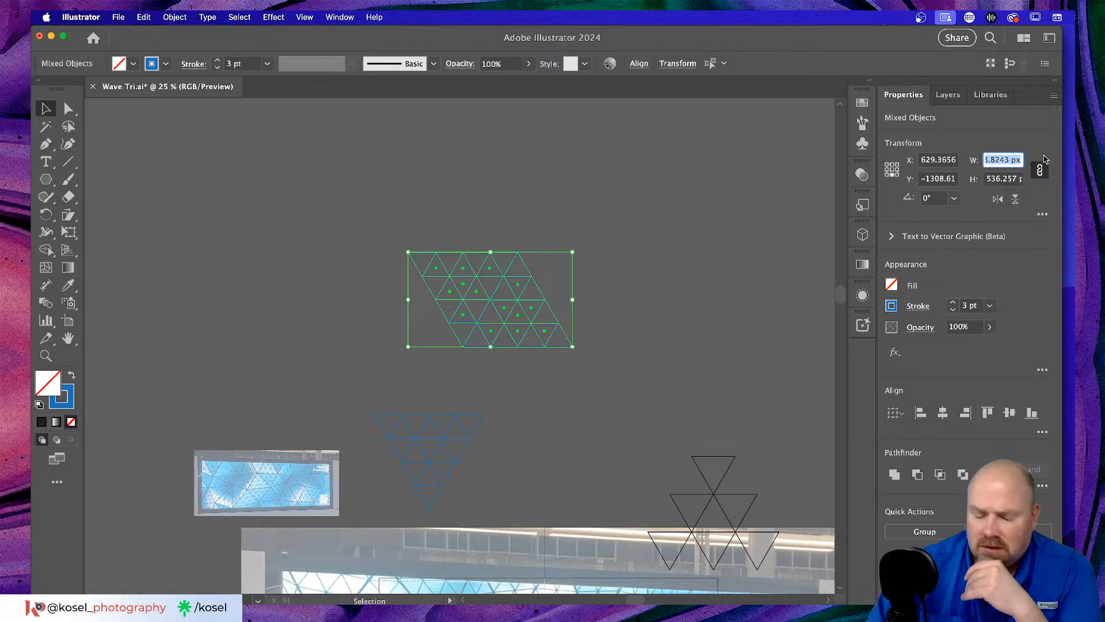
type("900")
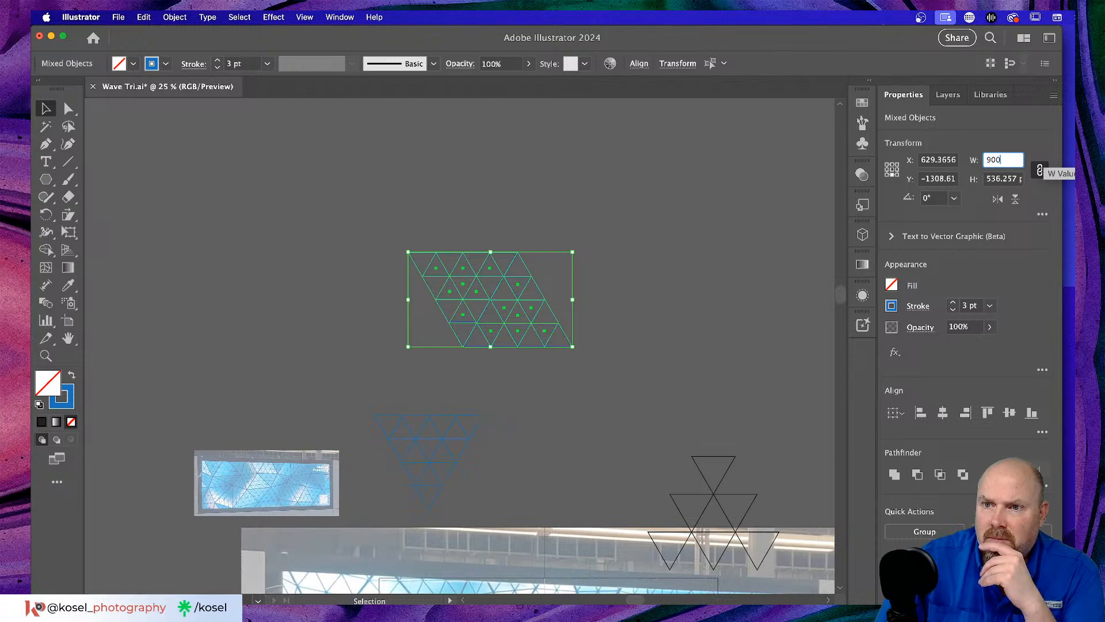
left_click(769, 216)
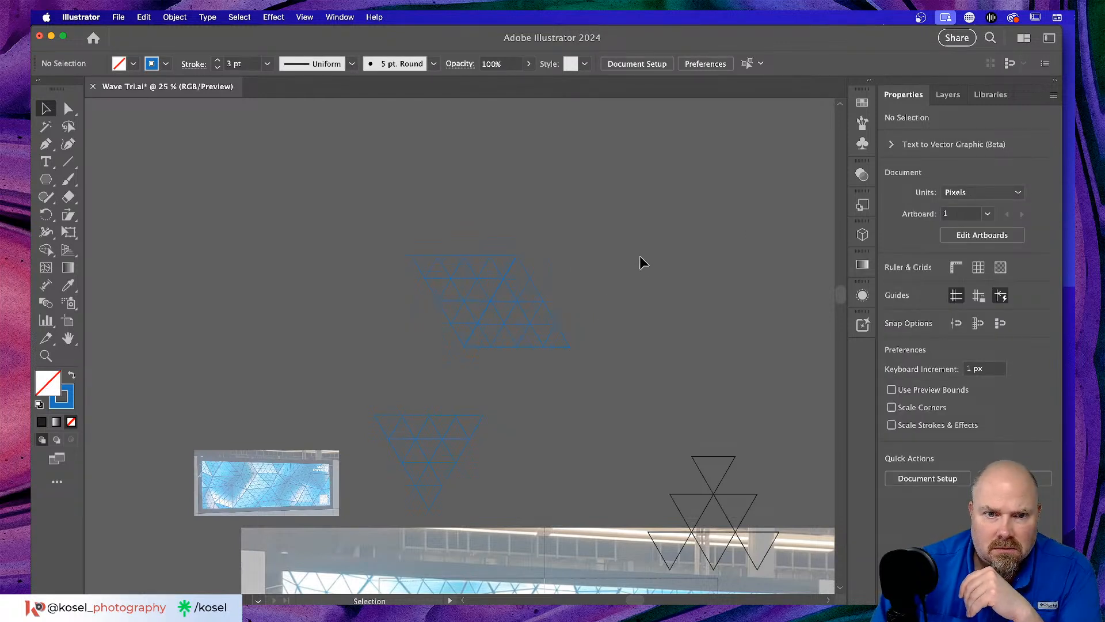
Select all triangles of both joined grids that form the 900 px wide parallelogram.
left_click_drag(634, 248, 348, 364)
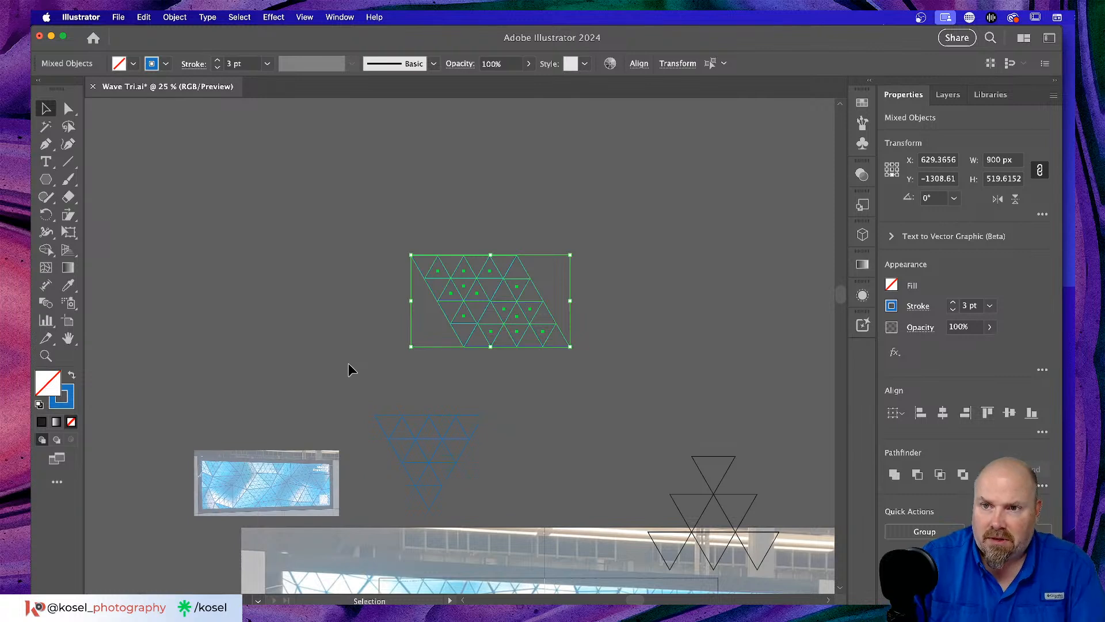
key("a")
key("super+equal")
key("super+equal")
key("super+equal")
key("v")
left_click(513, 168)
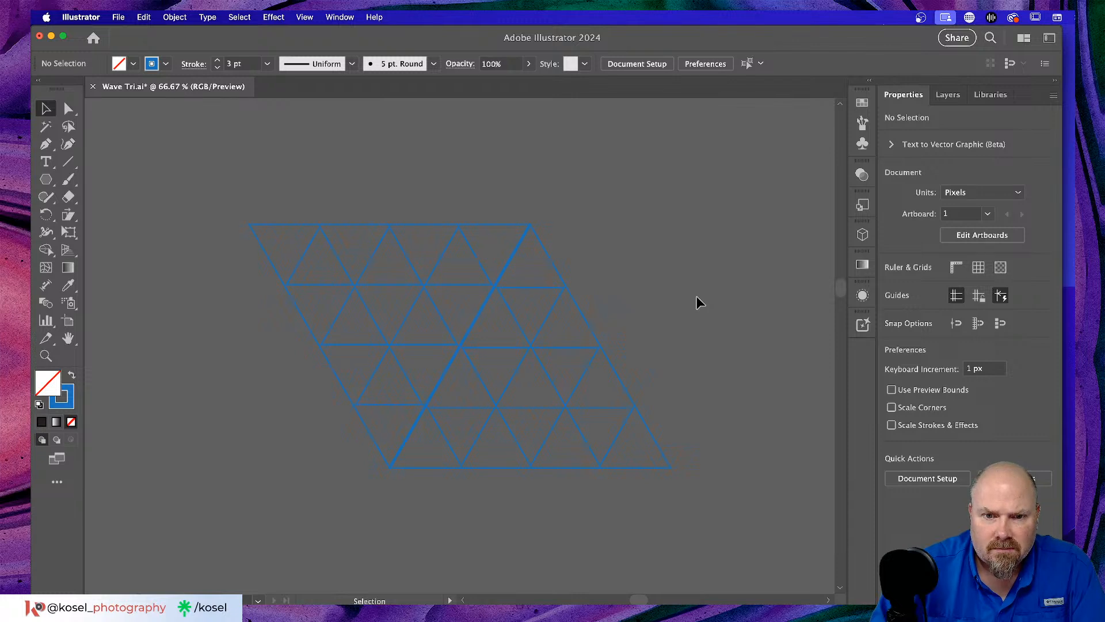
key("super+a")
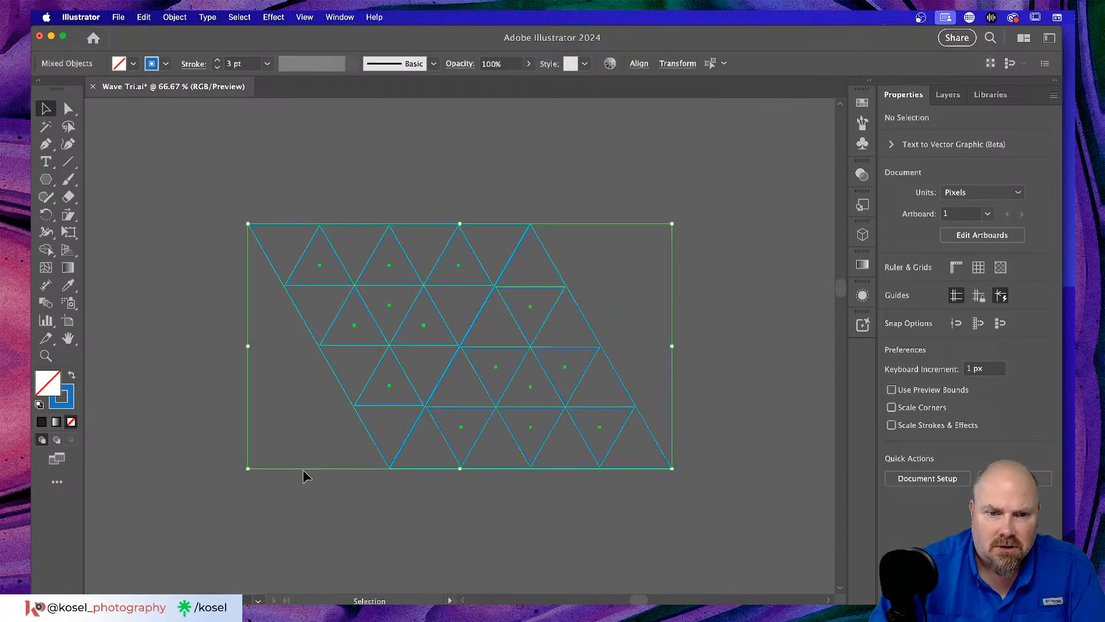
scroll(448, 344, "right", 3)
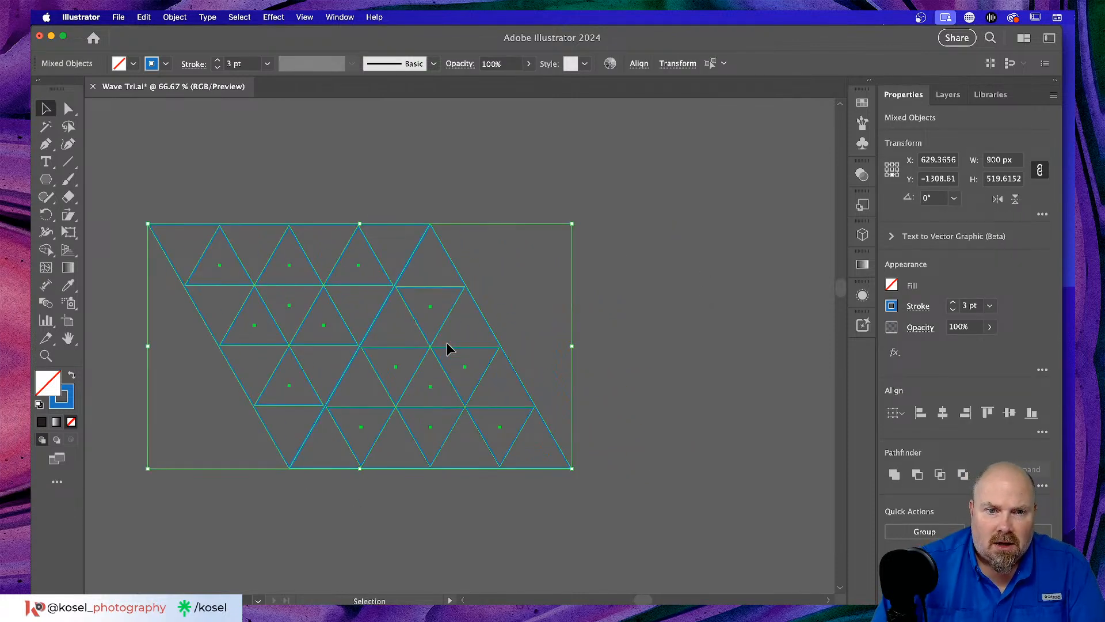
Try to make a copy of the parallelogram moved 900 px horizontally and 0 px vertically.
right_click(447, 343)
mouse_move(482, 552)
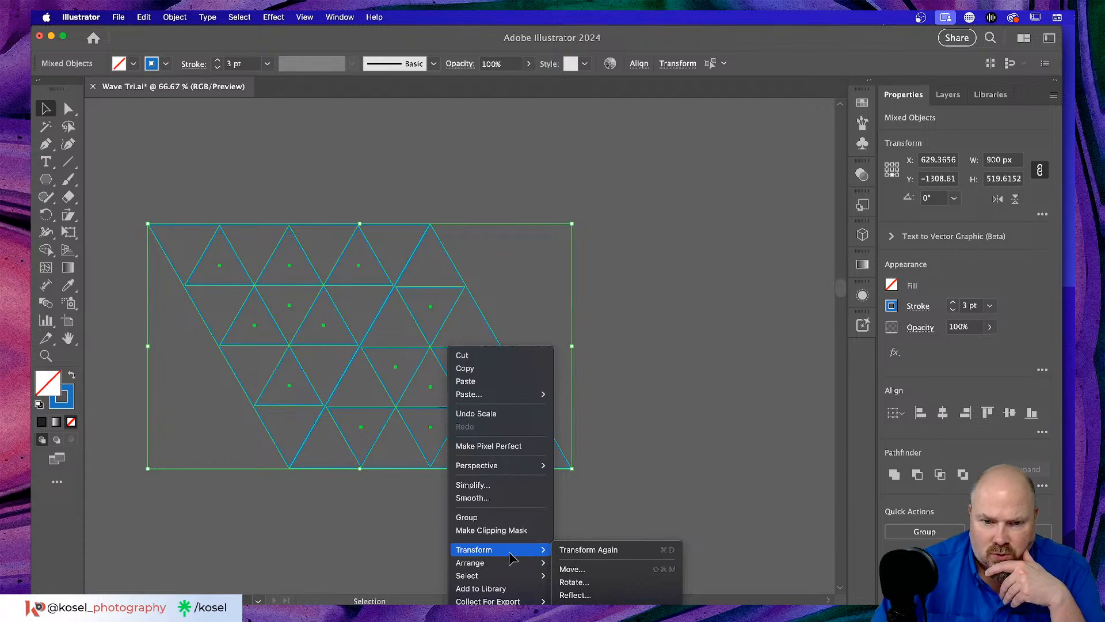
left_click(604, 570)
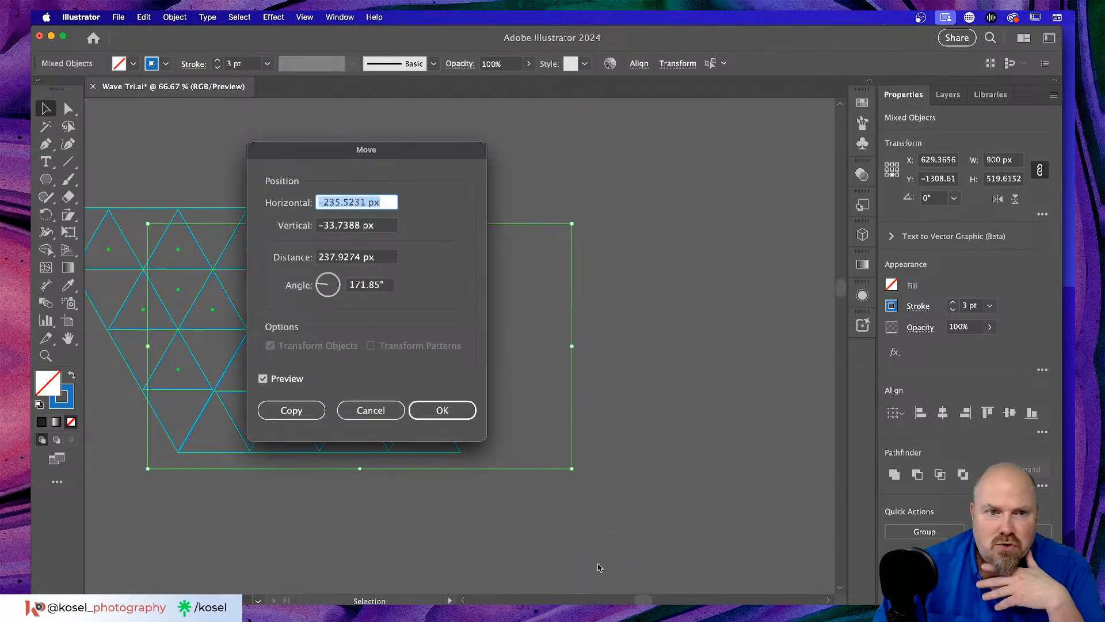
left_click(389, 285)
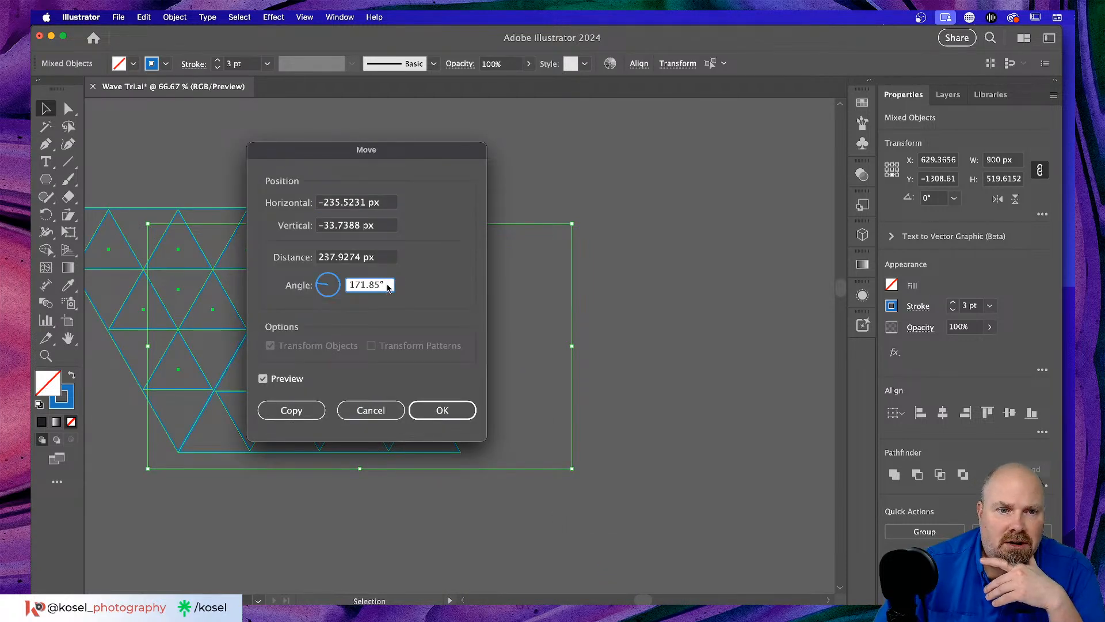
type("0")
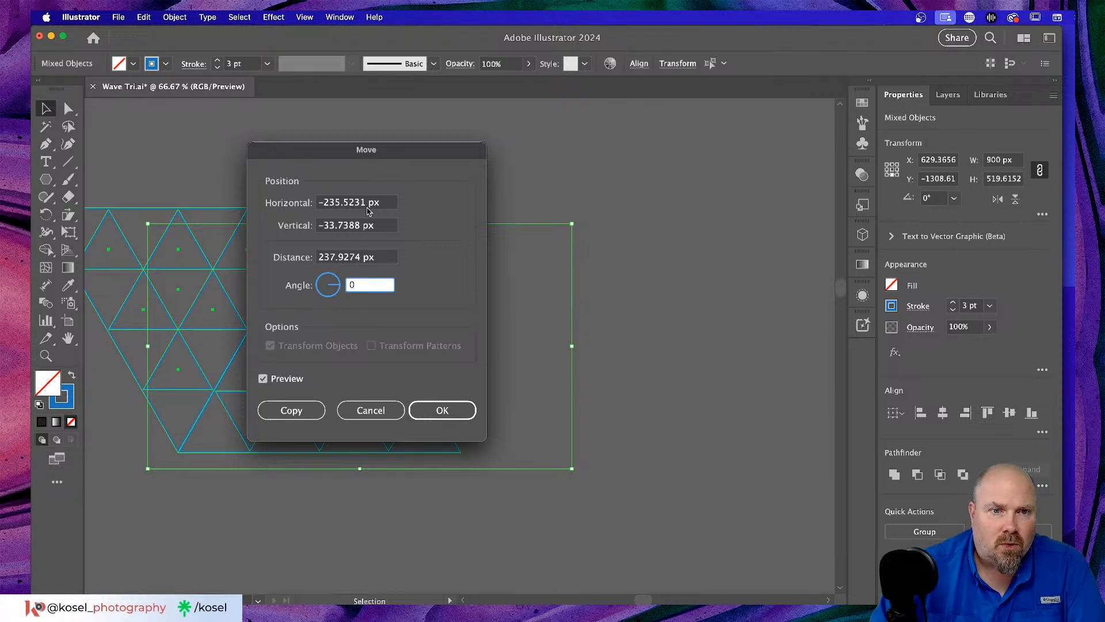
left_click(361, 227)
left_click_drag(359, 227, 261, 224)
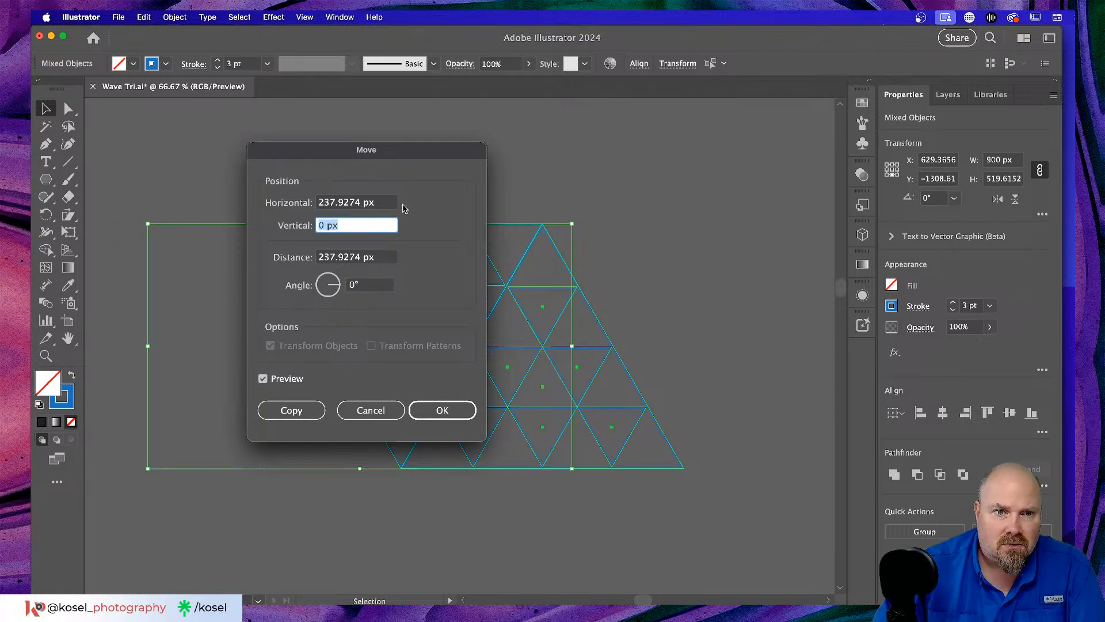
left_click_drag(389, 203, 239, 206)
type("900")
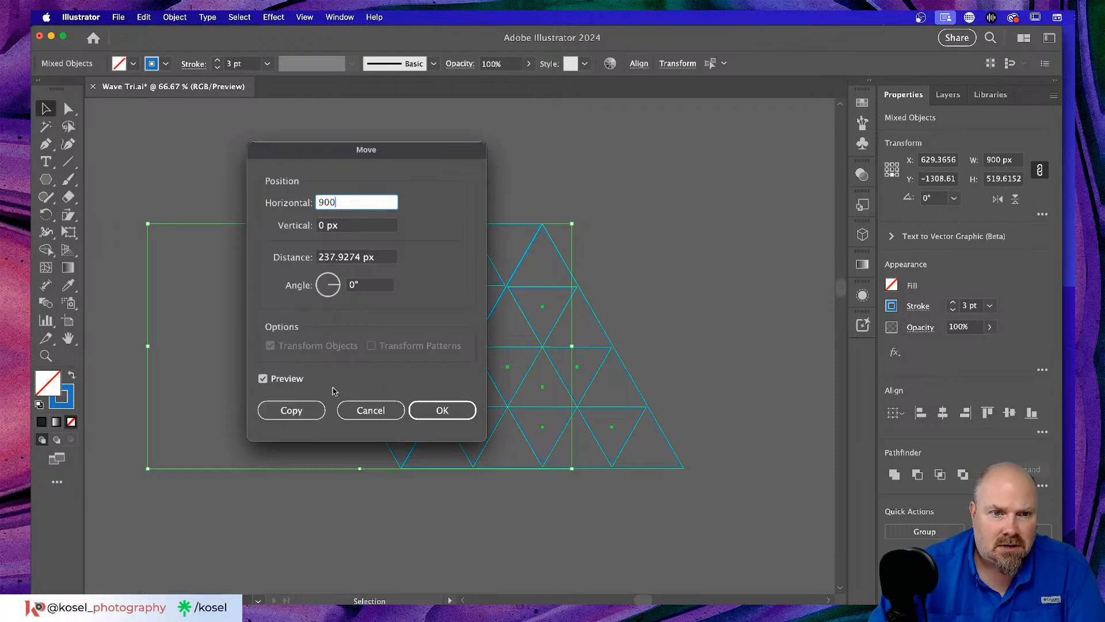
left_click(302, 412)
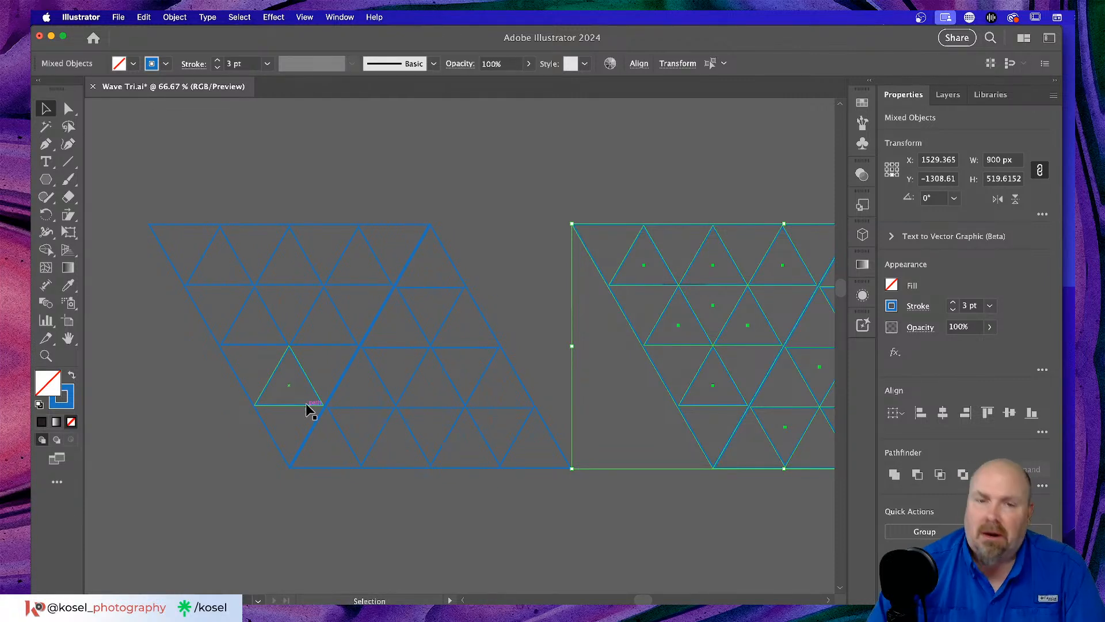
Undo the 900 px offset copy of the parallelogram.
key("a")
key("super+minus")
key("super+minus")
key("super+minus")
key("v")
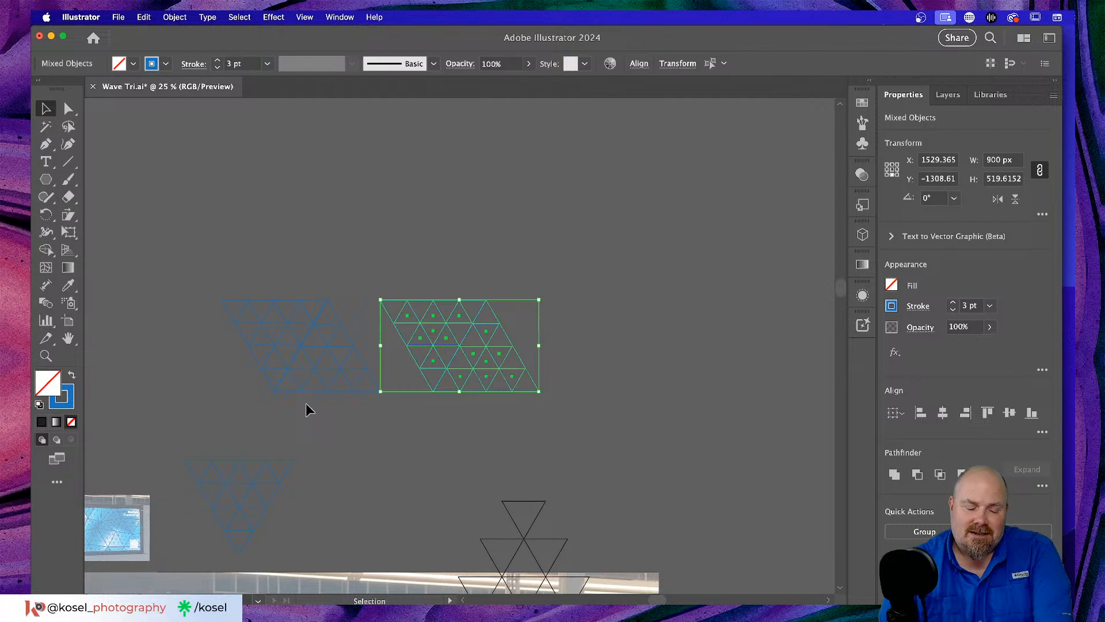
key("super+z")
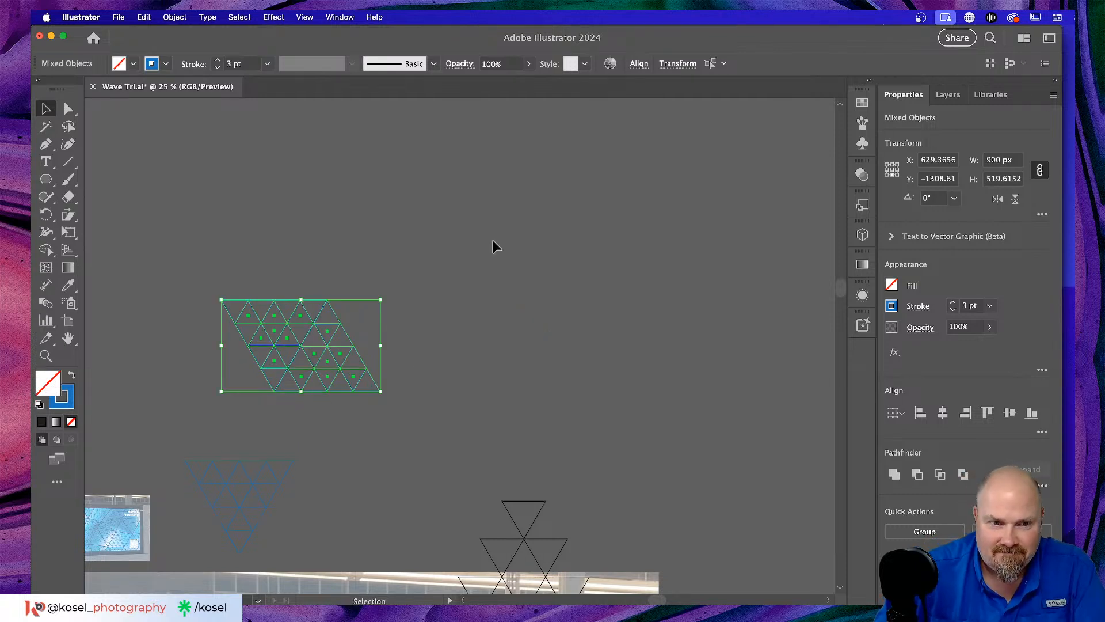
Select only the upright triangle grid of the parallelogram and check its width.
left_click(390, 320)
left_click_drag(418, 366, 329, 417)
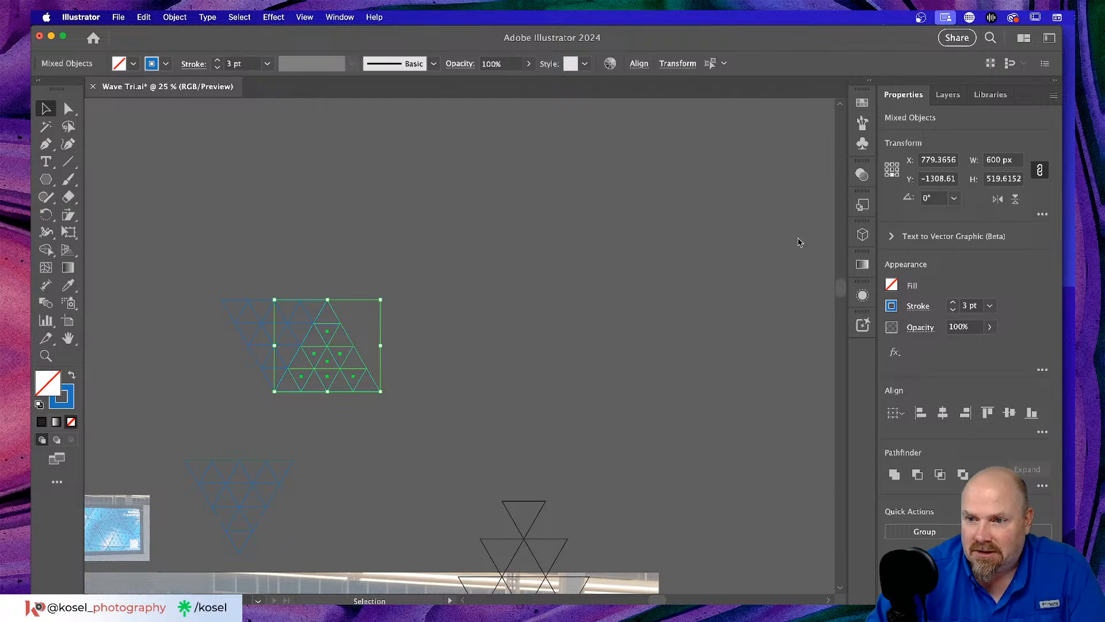
scroll(498, 293, "left", 2)
scroll(500, 293, "left", 5)
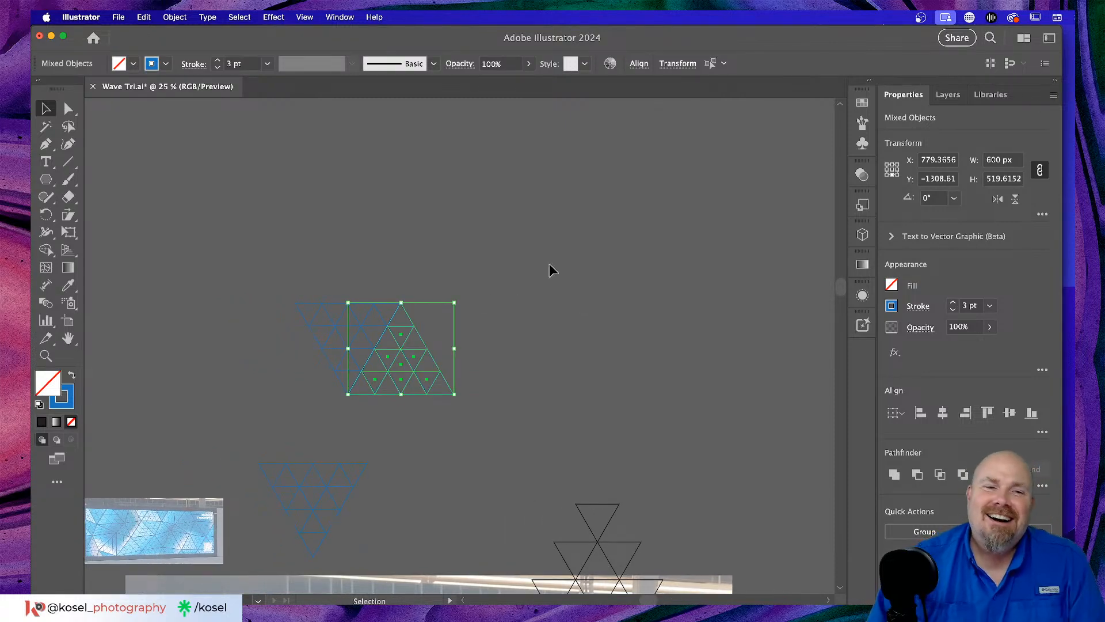
Select the whole parallelogram and make a copy moved 600 px horizontally at an angle of 0°.
left_click_drag(454, 369, 343, 417)
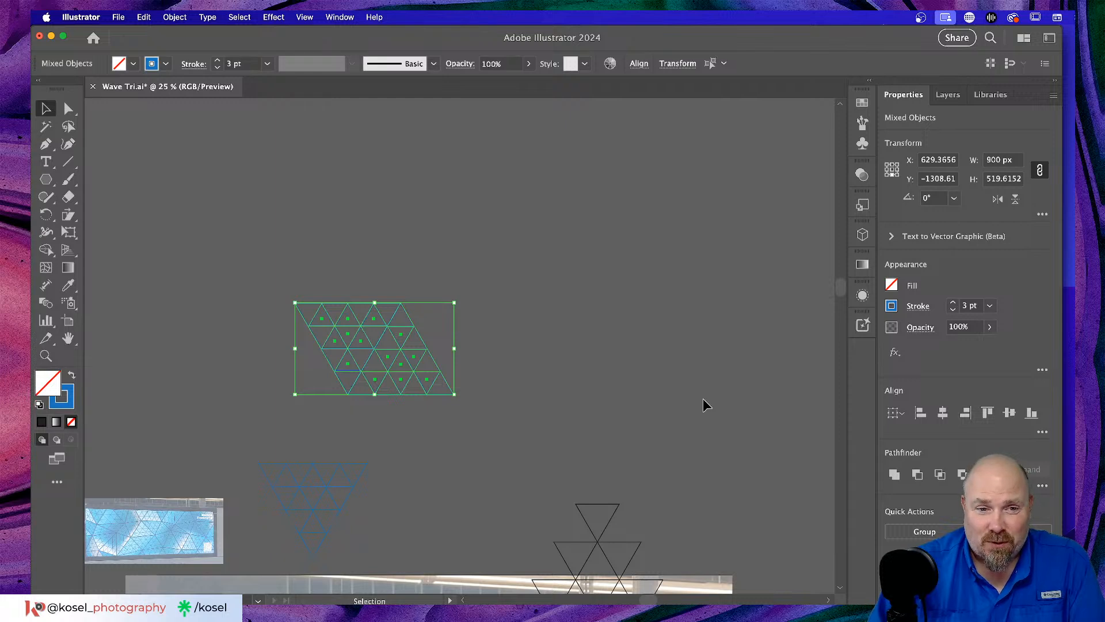
right_click(364, 349)
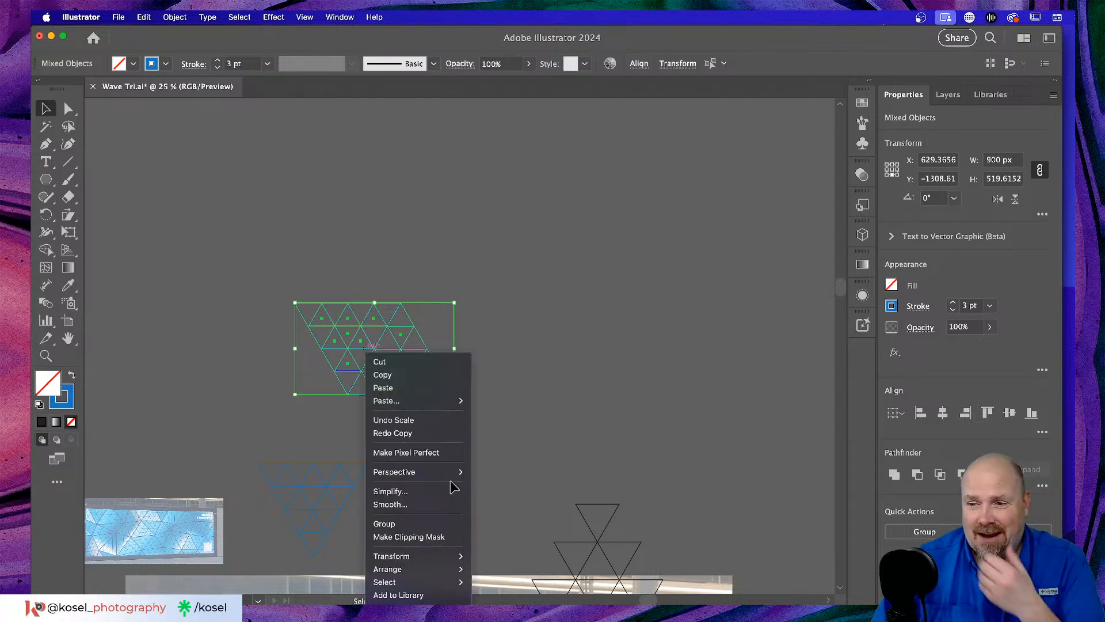
mouse_move(452, 480)
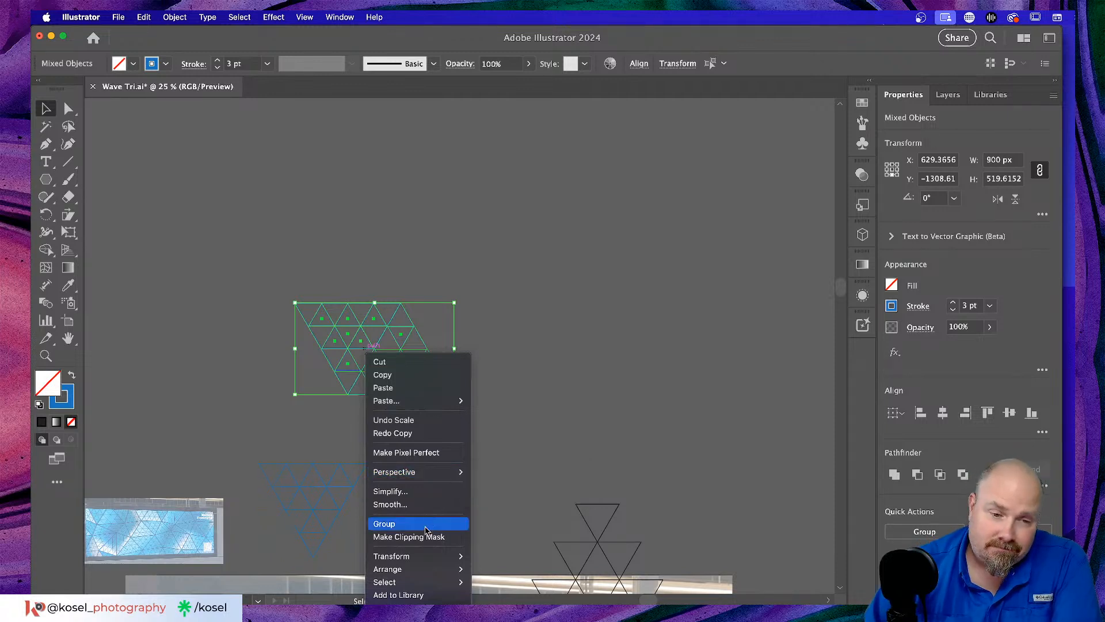
mouse_move(411, 569)
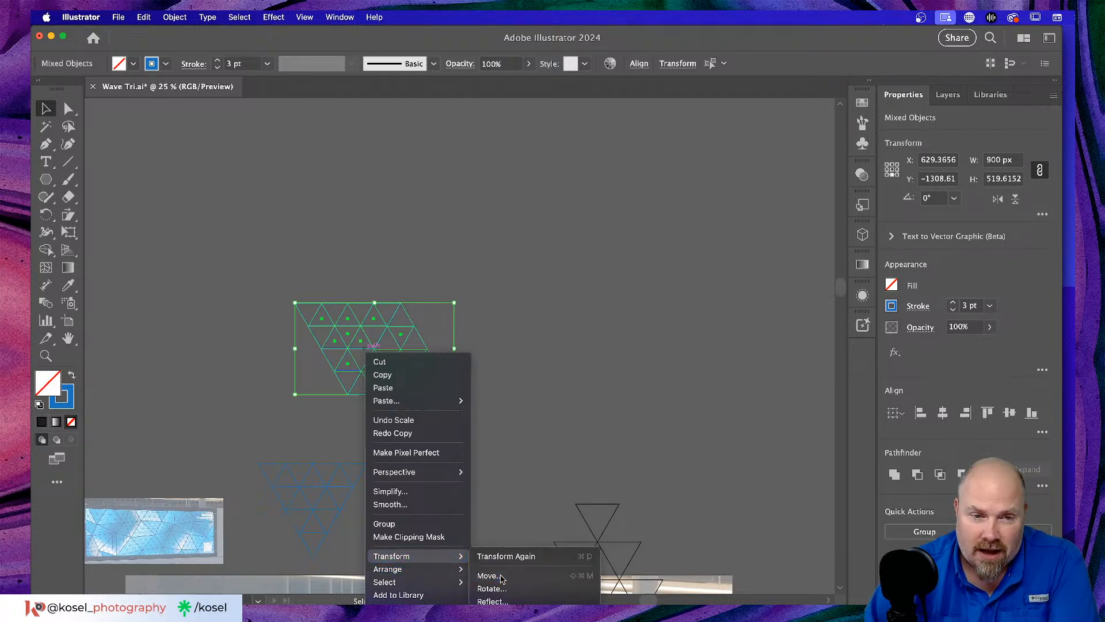
left_click(491, 575)
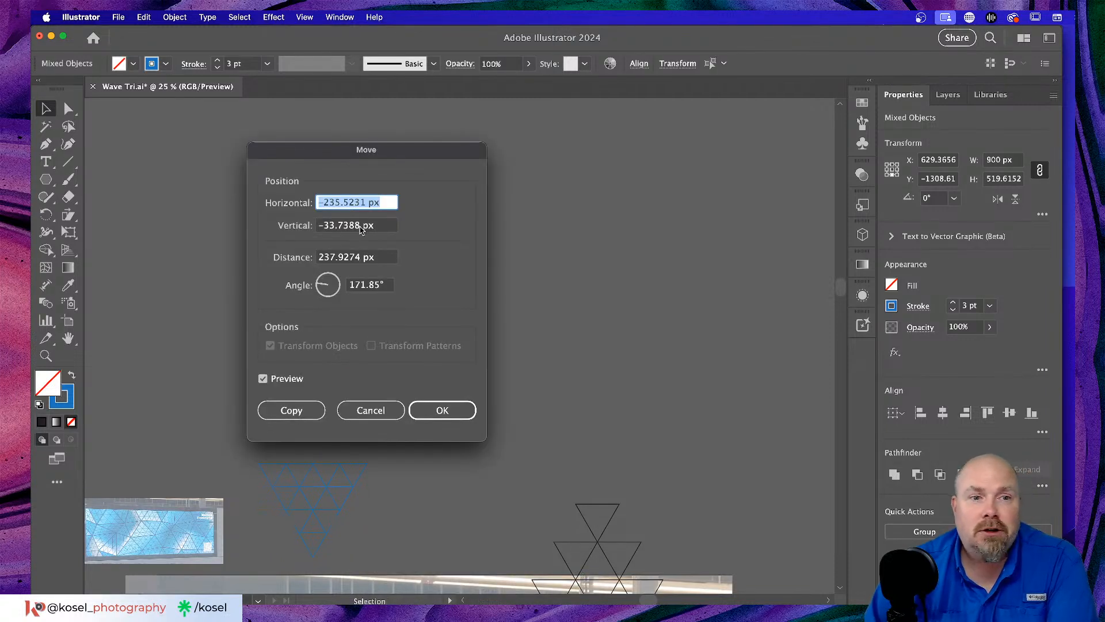
left_click(380, 287)
type("0")
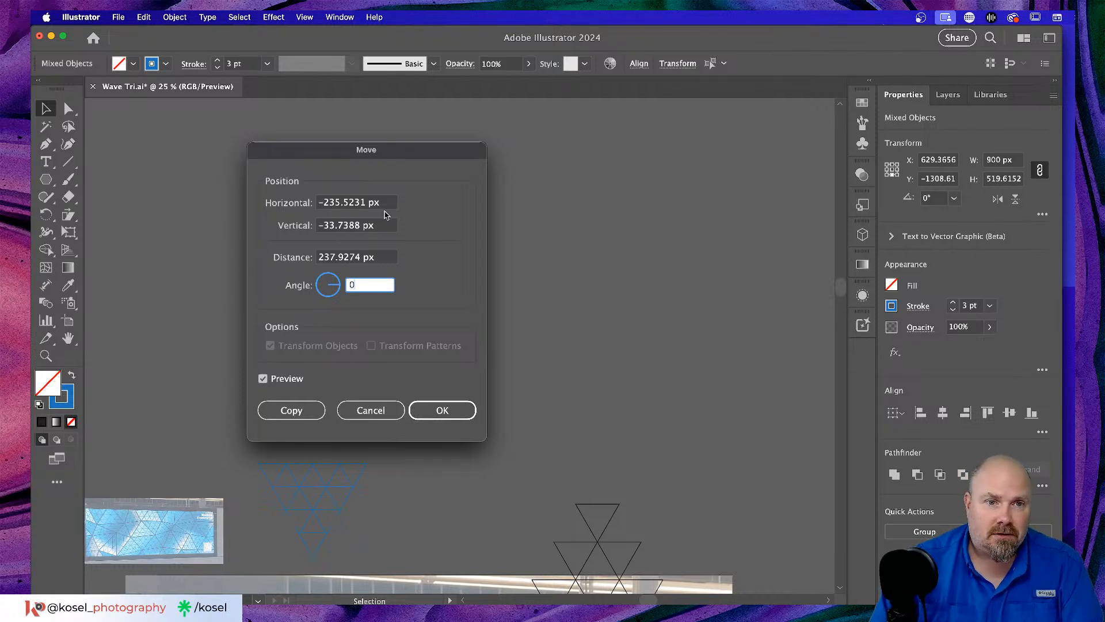
left_click(366, 204)
left_click_drag(363, 205, 278, 207)
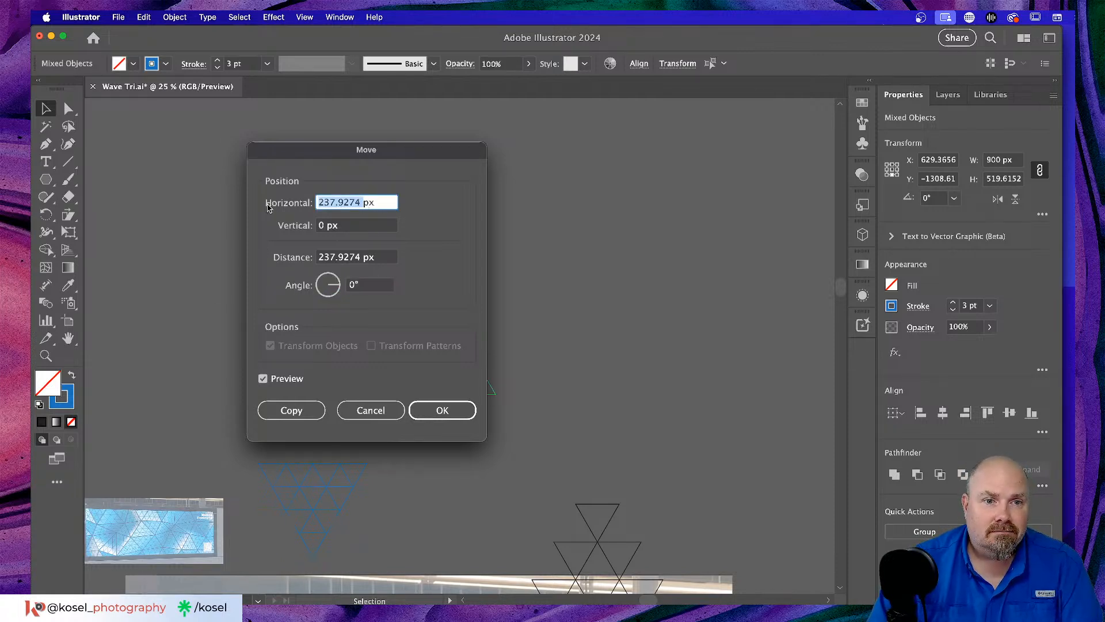
type("600px")
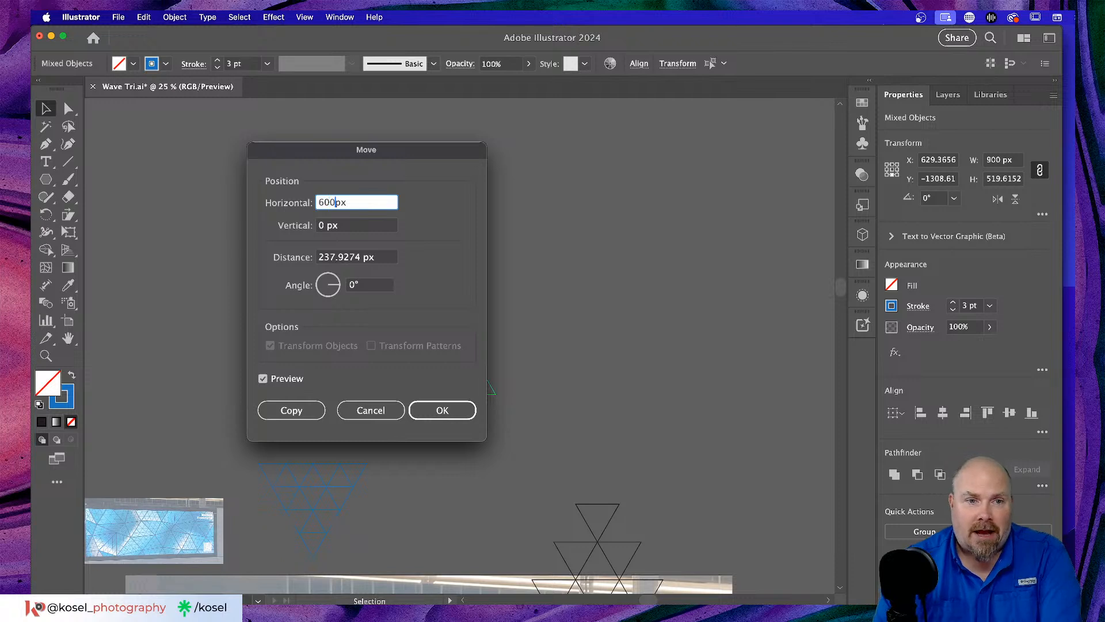
left_click(288, 410)
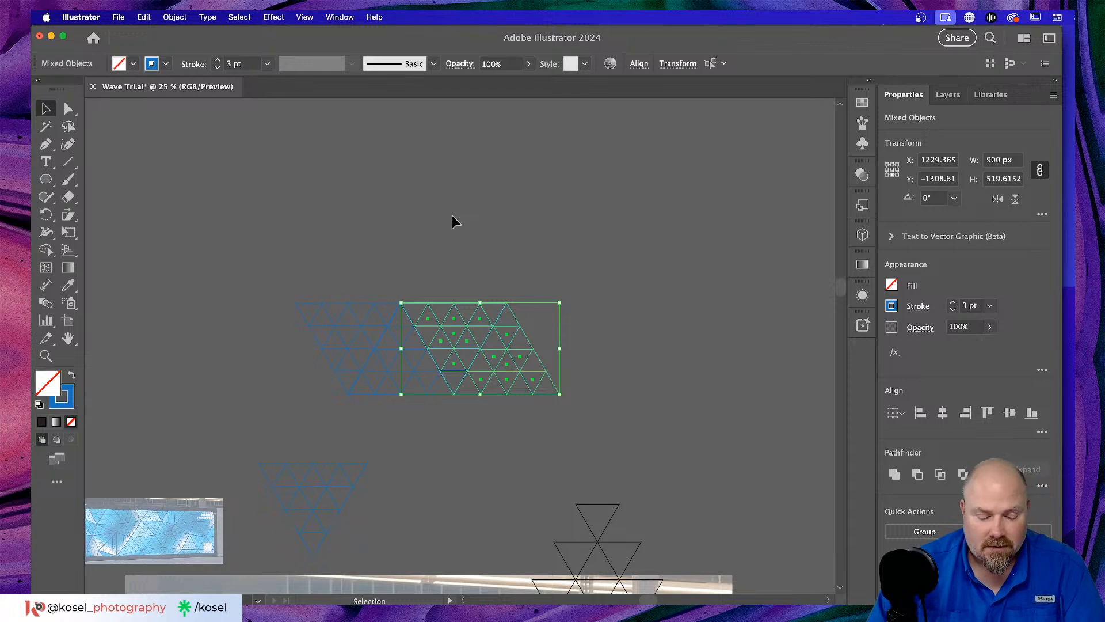
Repeat the 600 px copy of the parallelogram five more times to extend it into a row.
key("super+shift+a")
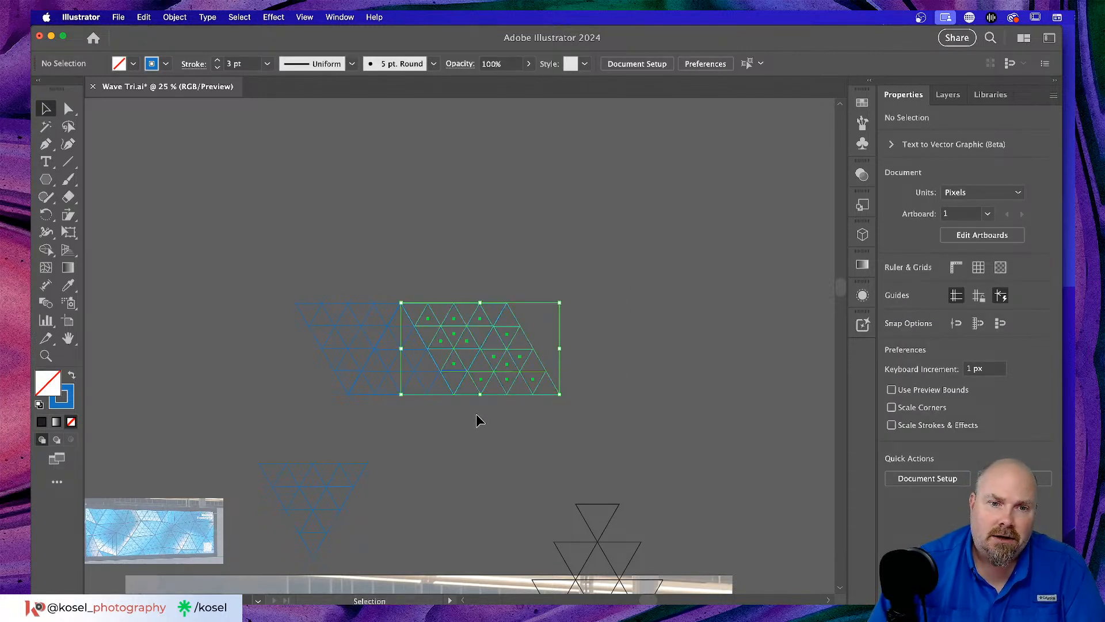
left_click_drag(476, 420, 578, 174)
key("super+d")
key("super+d")
key("super+d")
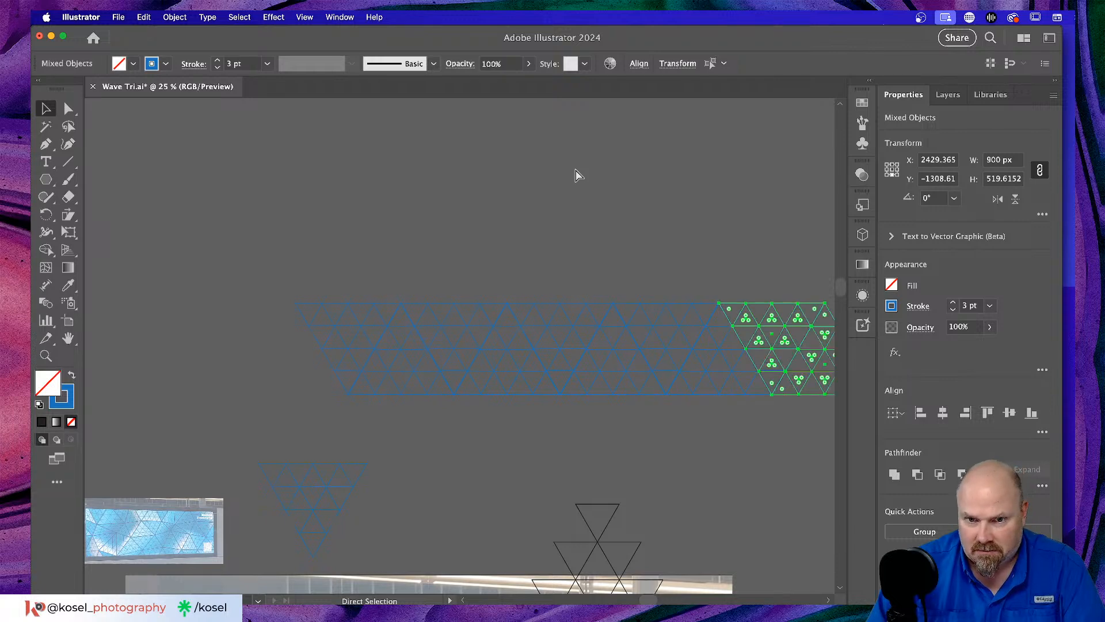
key("super+d")
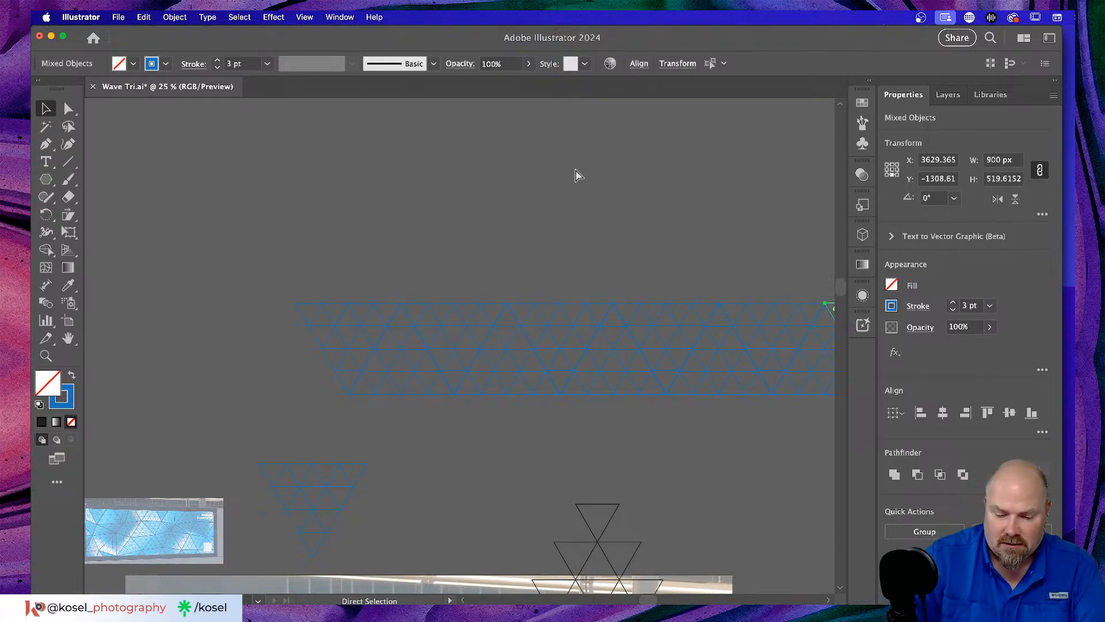
key("super+minus")
key("super+minus")
key("super+minus")
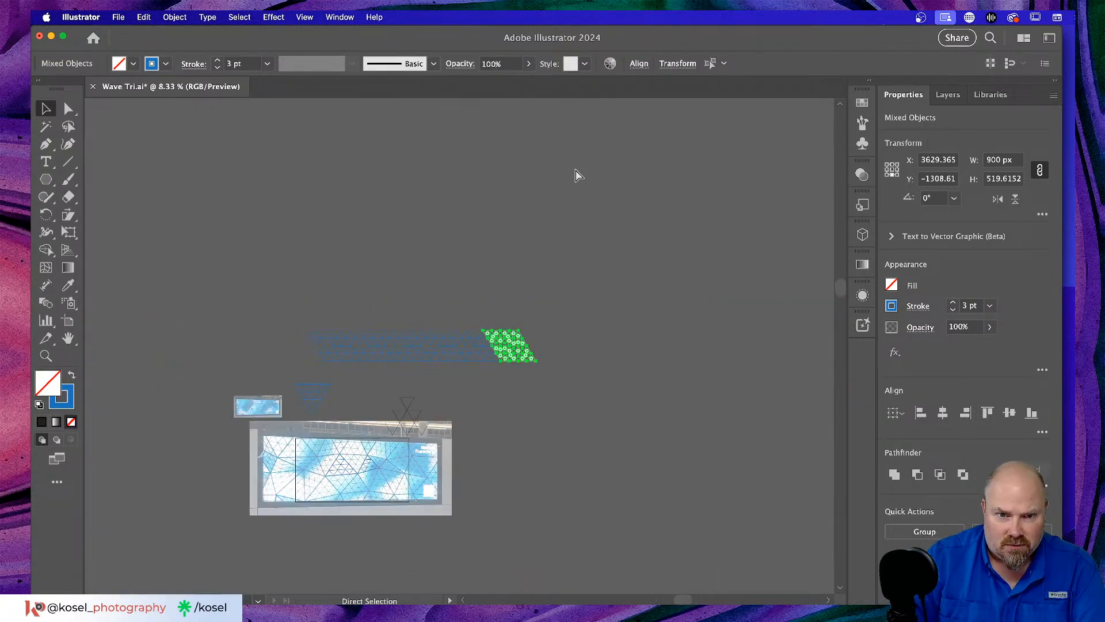
key("super+d")
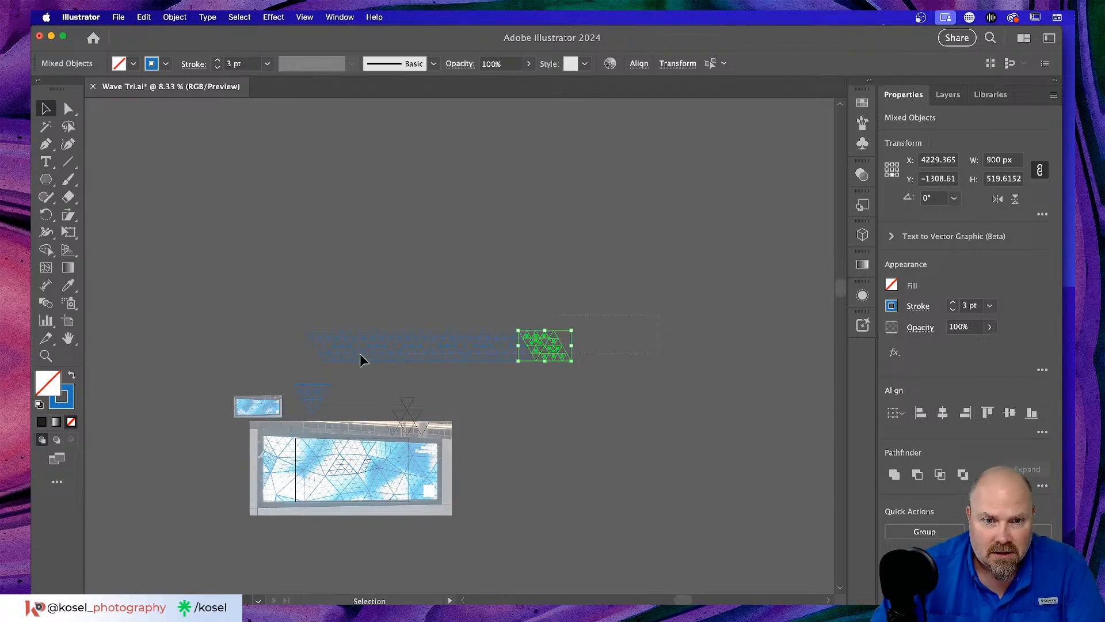
Select the whole row of parallelograms, scale it proportionally to a height of 500 px, and deselect it.
left_click_drag(290, 356, 547, 312)
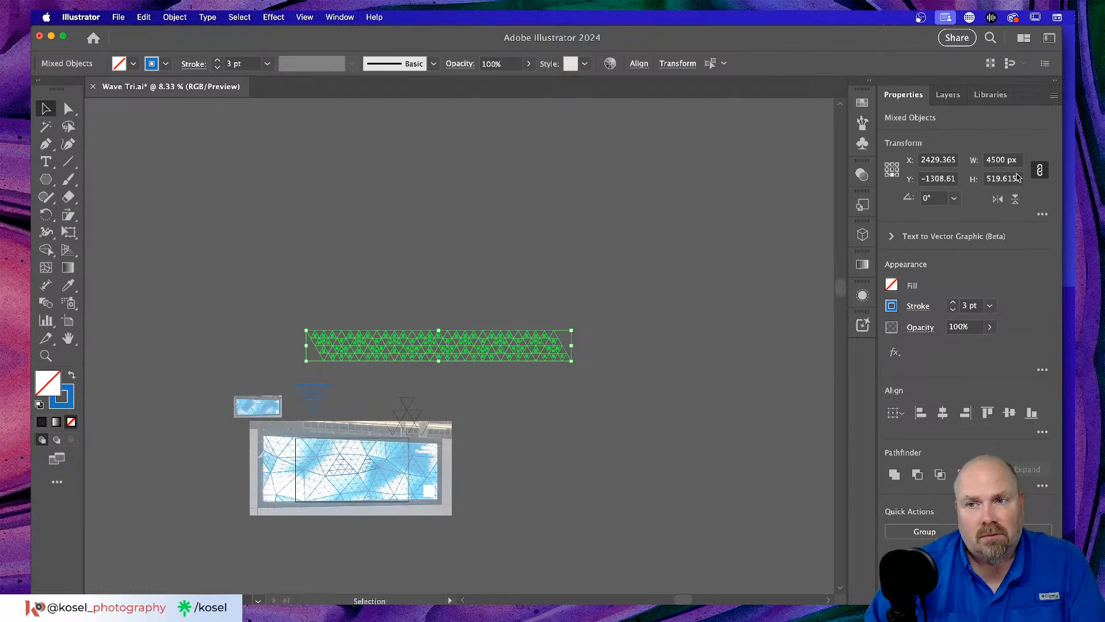
left_click(986, 180)
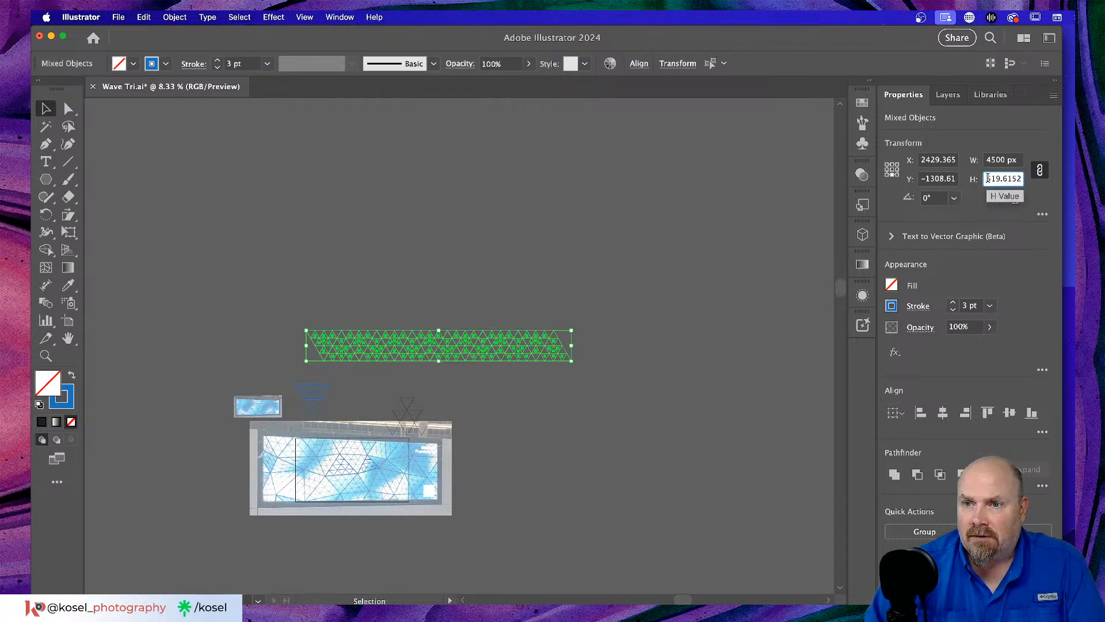
key("super+a")
type("500")
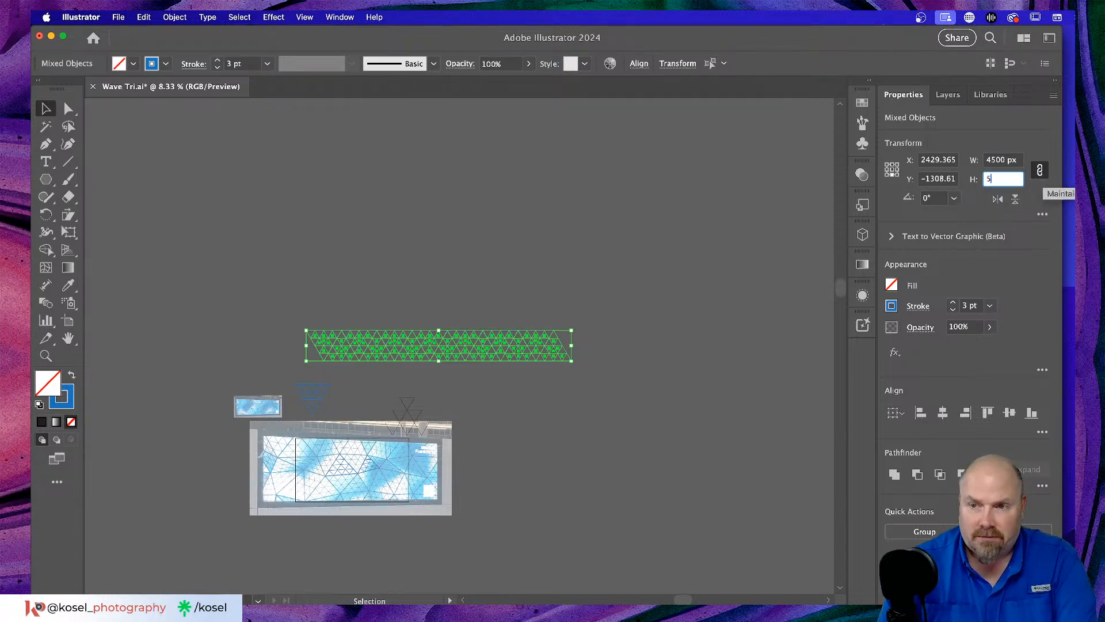
left_click(675, 272)
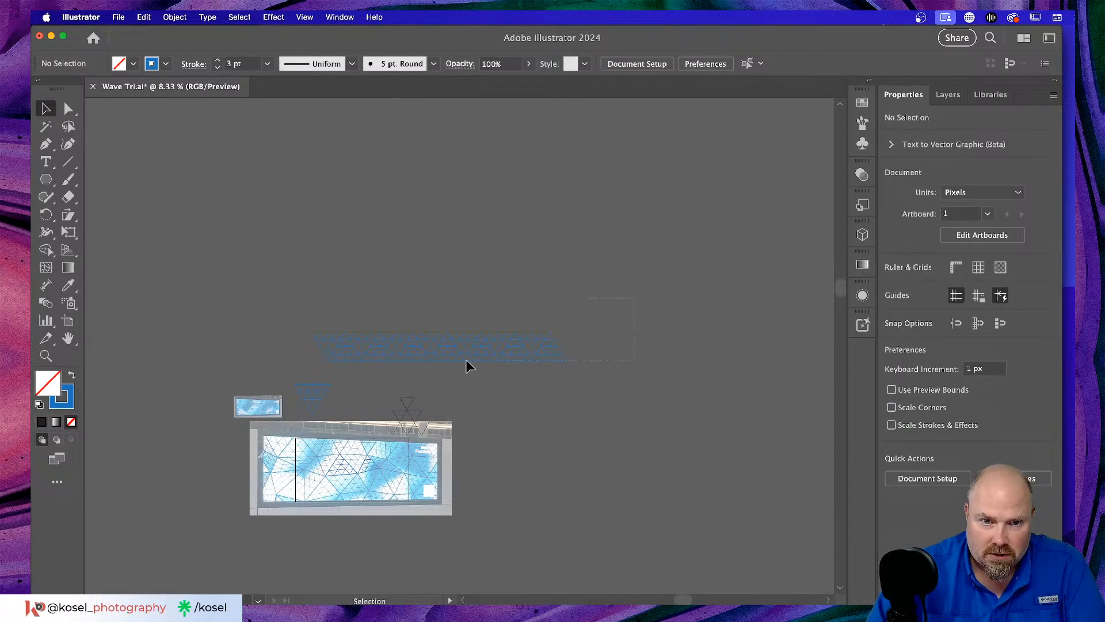
Select the whole row and try a copy moved 0 px horizontally and 500 px vertically, then undo the copy.
left_click_drag(286, 365, 569, 338)
right_click(521, 344)
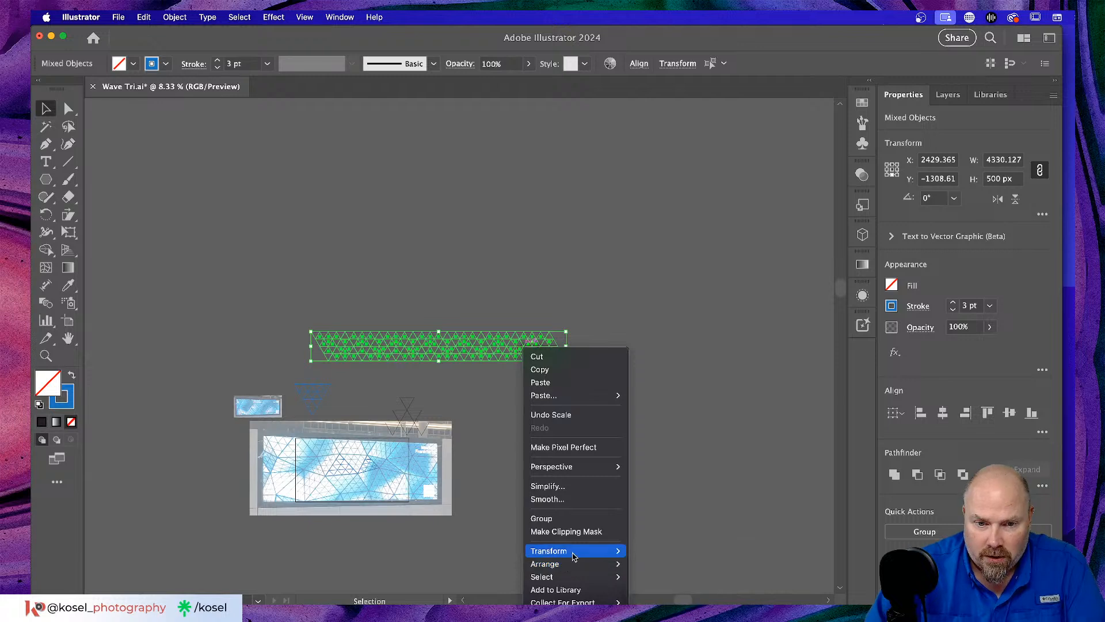
mouse_move(574, 555)
left_click(658, 569)
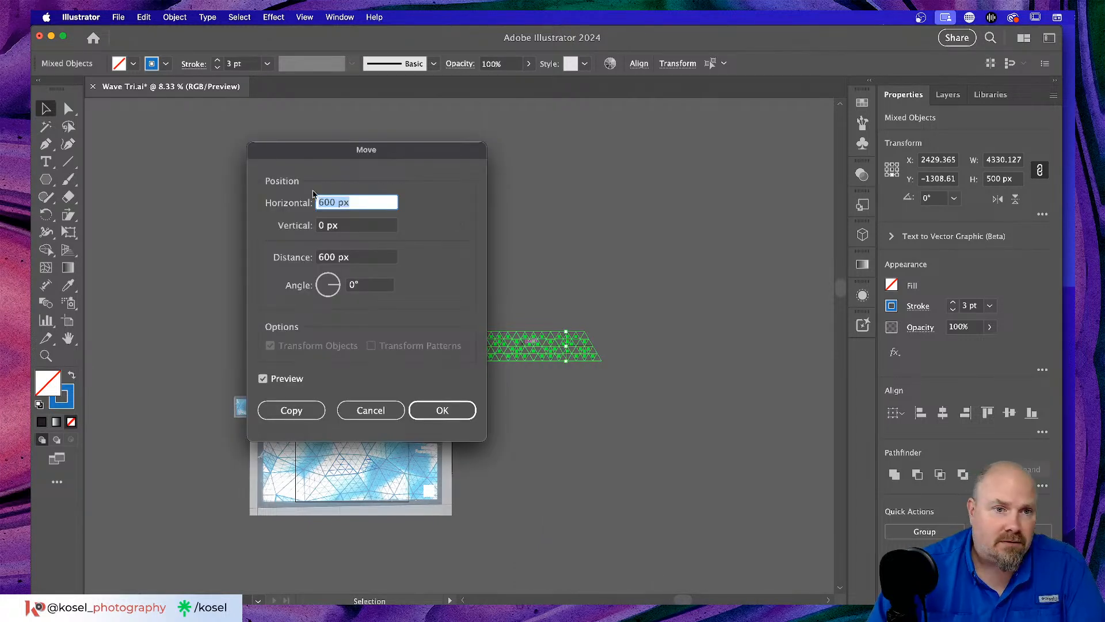
double_click(335, 202)
type("0")
double_click(326, 225)
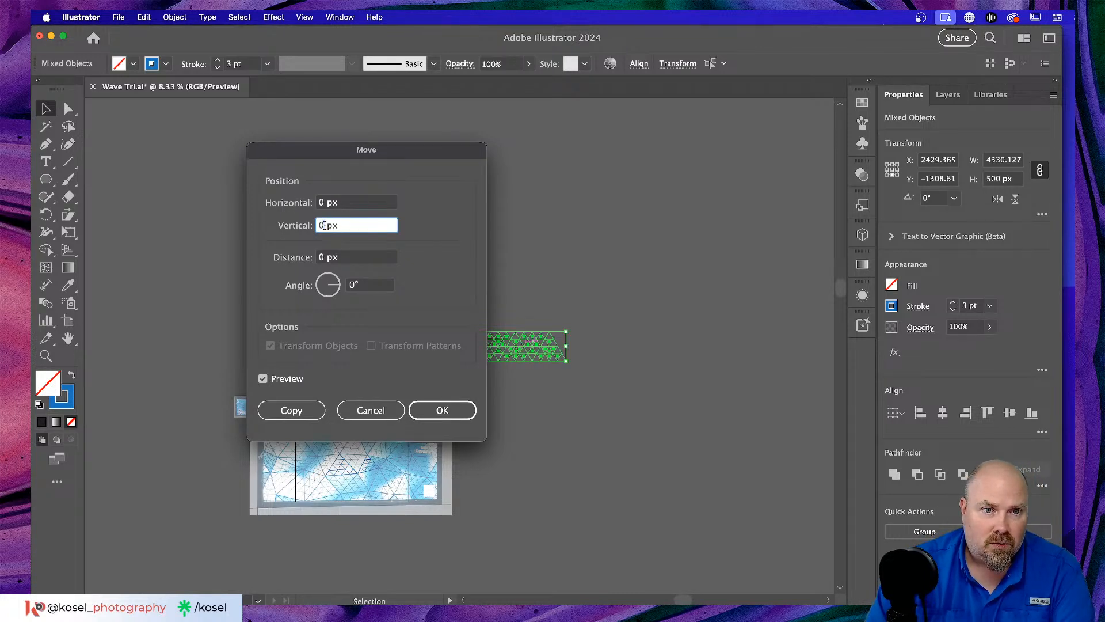
type("500")
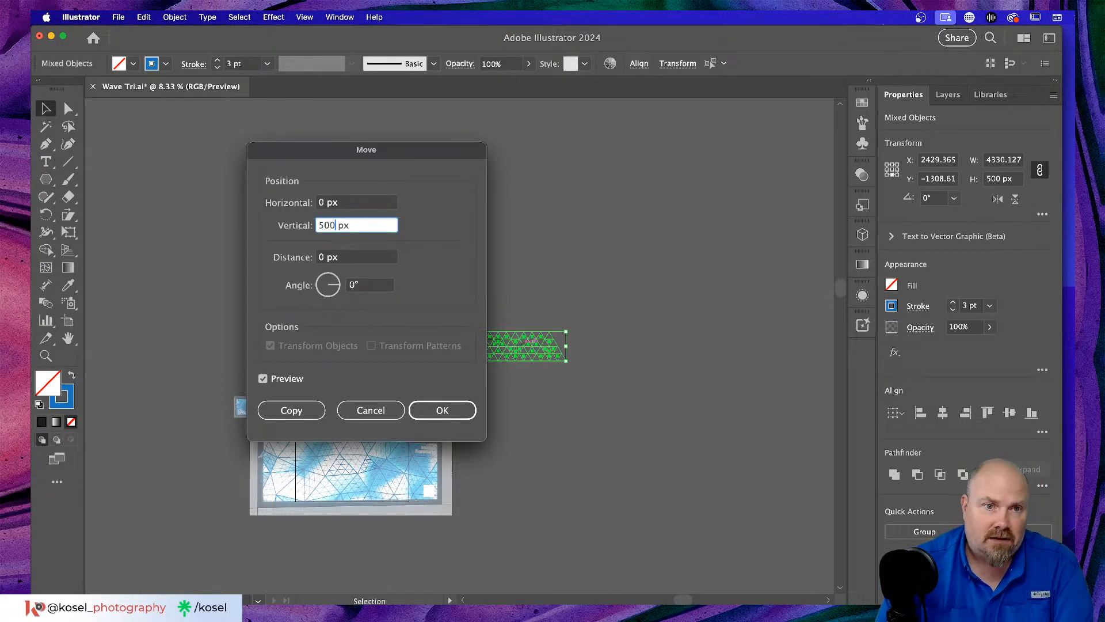
left_click(299, 409)
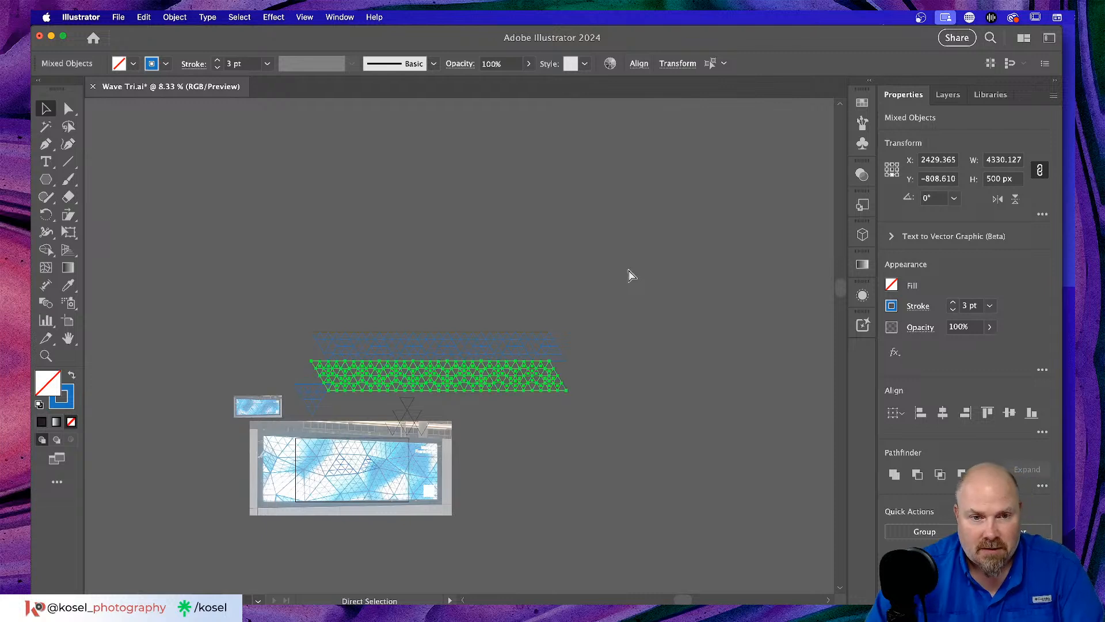
key("super+z")
Make a copy of the selected row moved 0 px horizontally and -500 px vertically.
right_click(526, 339)
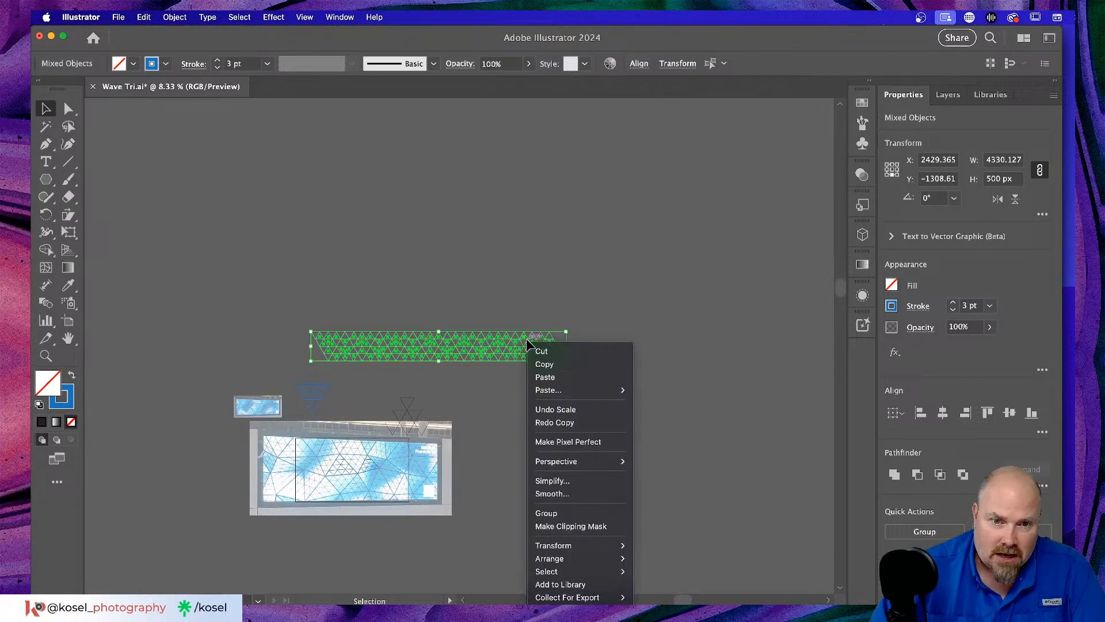
mouse_move(603, 543)
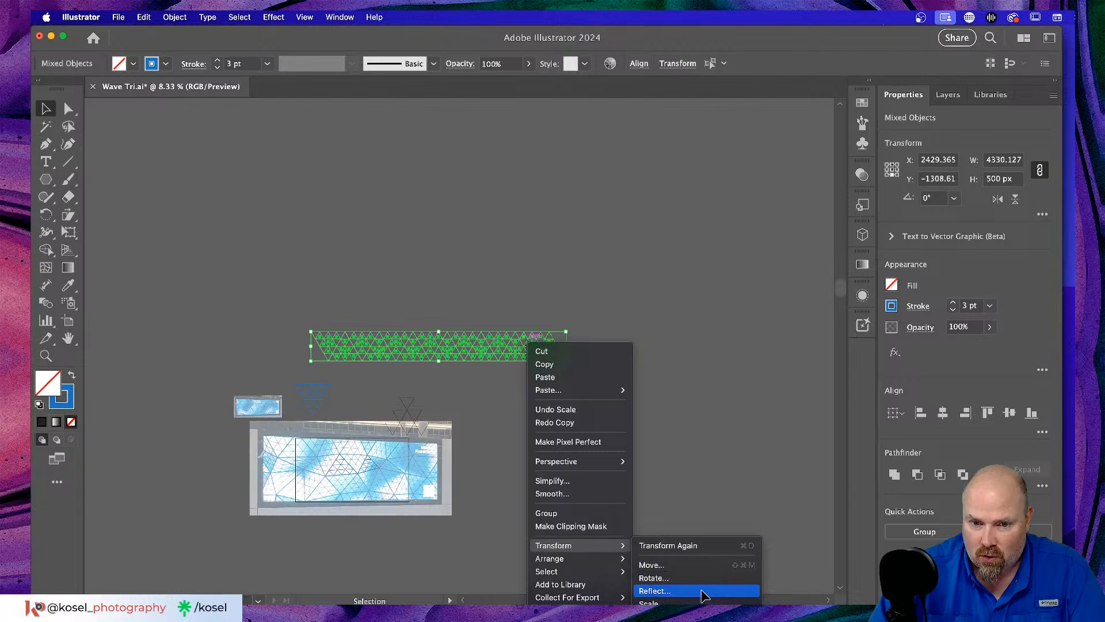
left_click(699, 569)
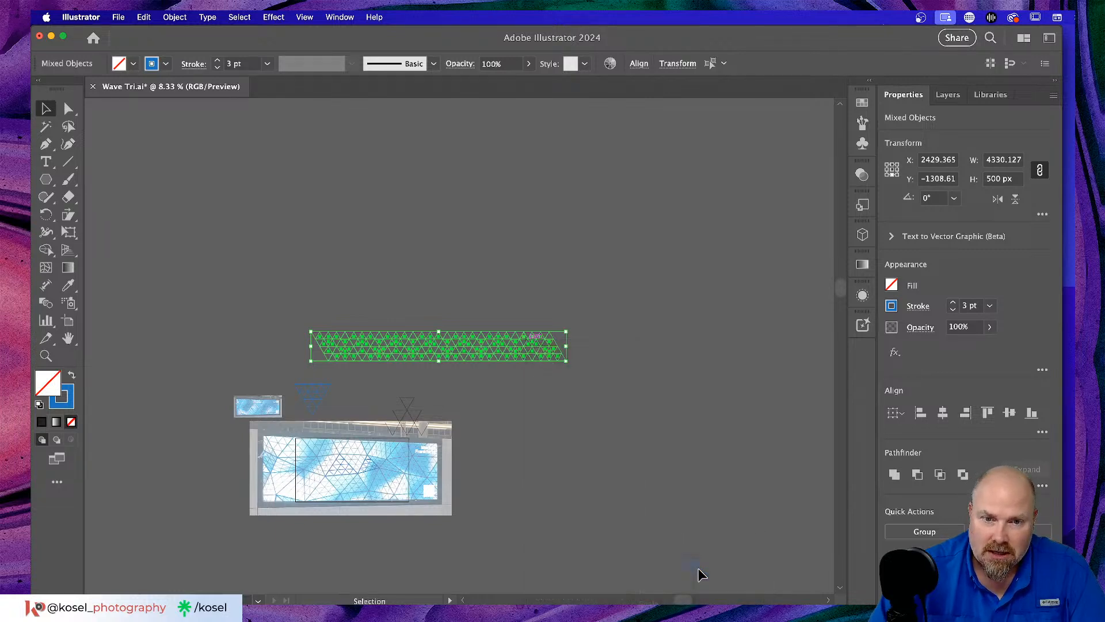
type("0")
left_click(323, 225)
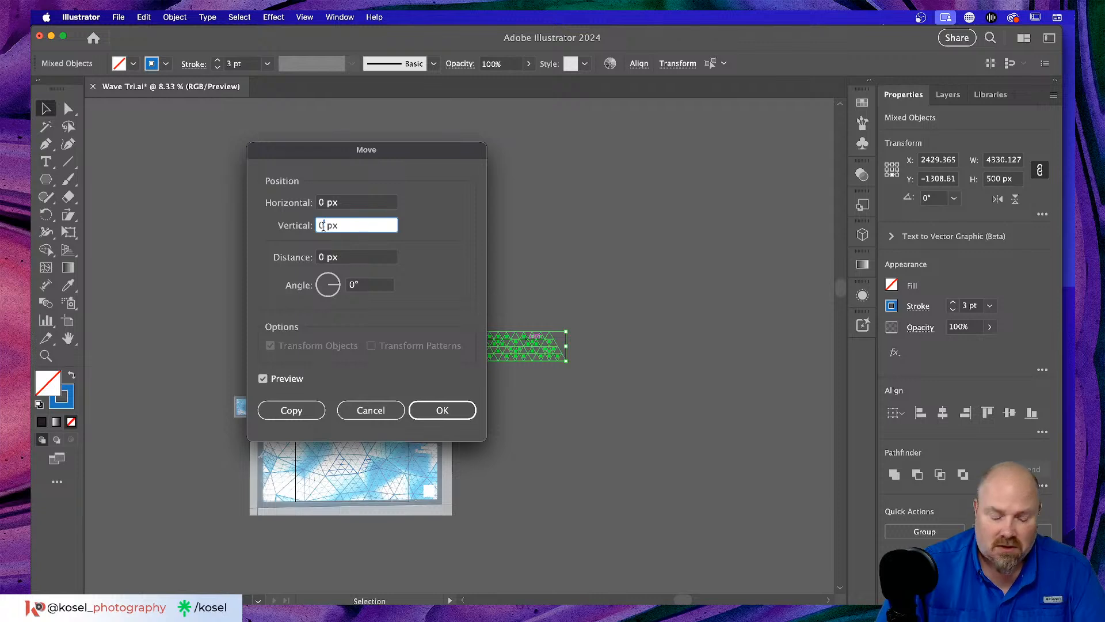
left_click_drag(322, 225, 307, 229)
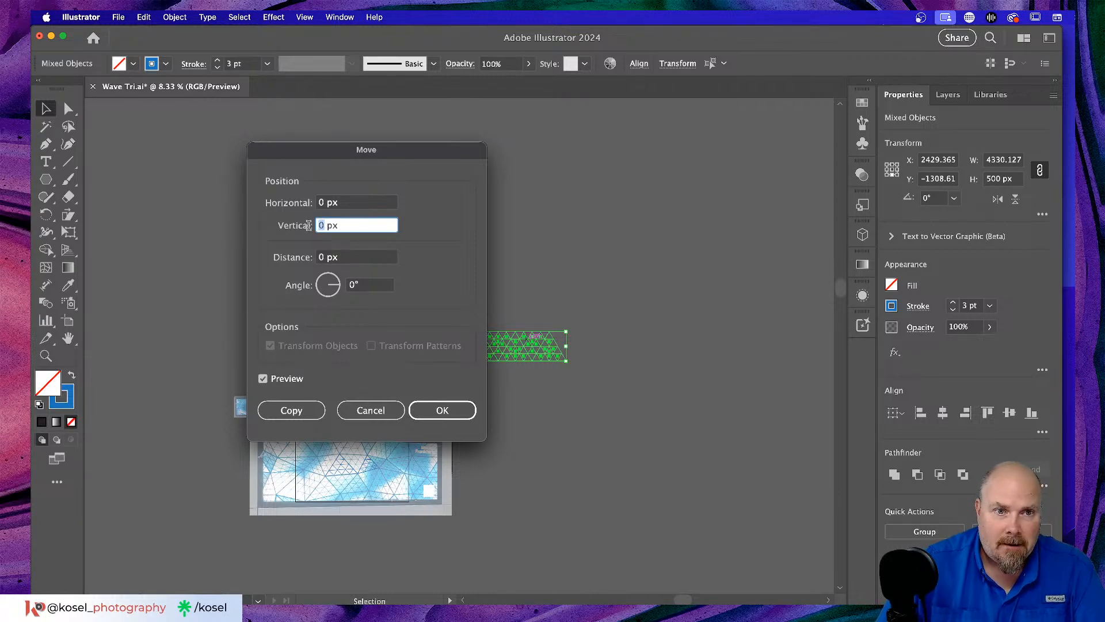
type("-500")
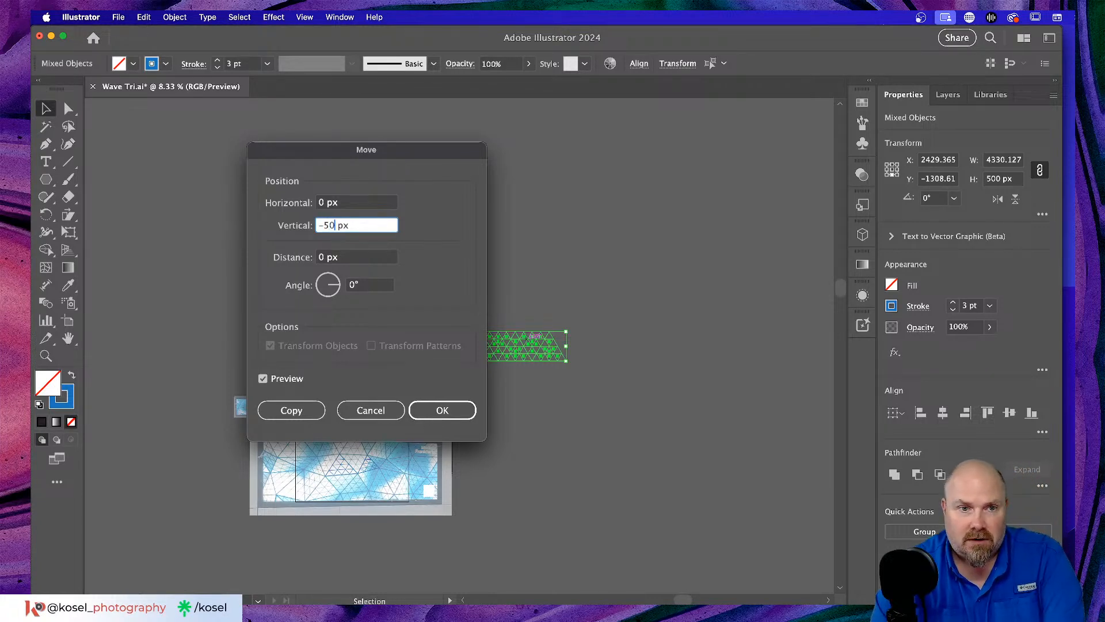
left_click(311, 409)
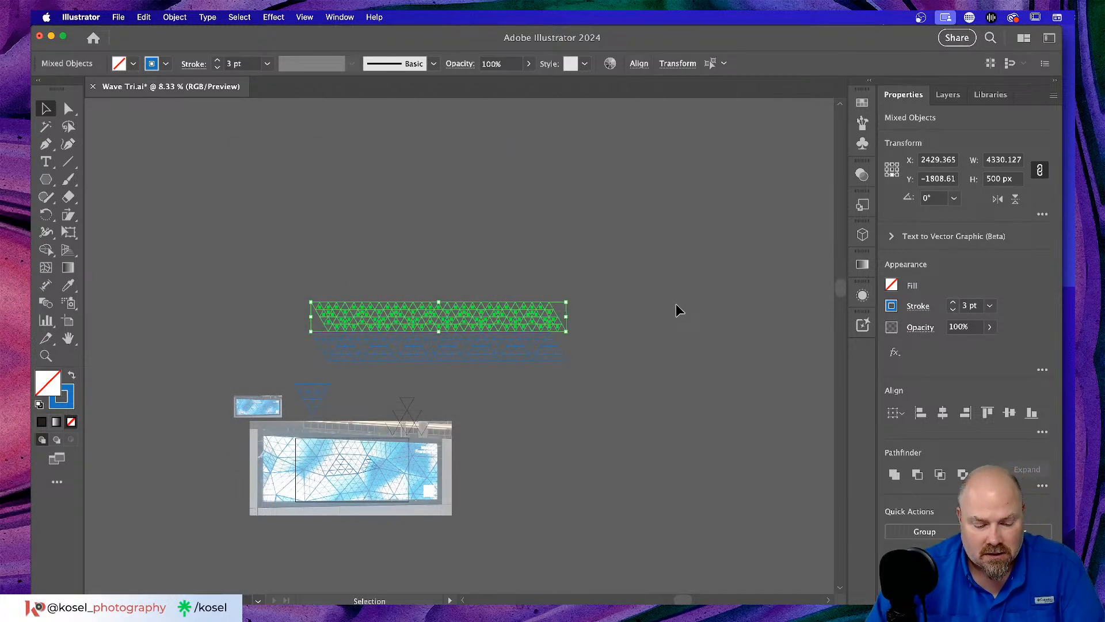
Repeat the -500 px vertical copy three more times to stack five rows, and deselect.
key("super+d")
key("super+d")
key("super+d")
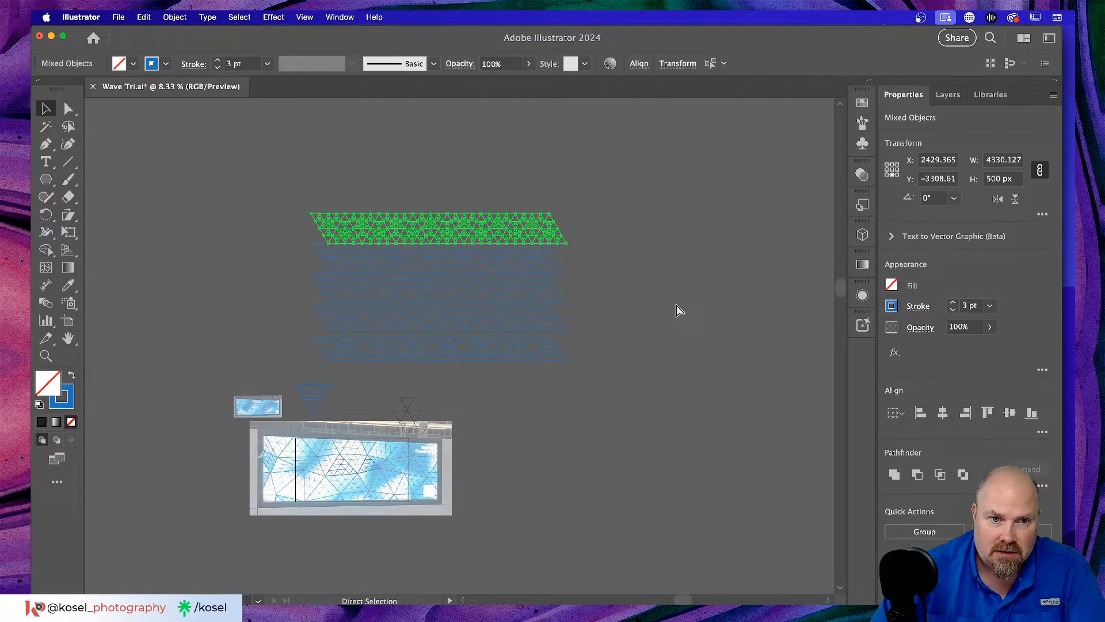
left_click(637, 281)
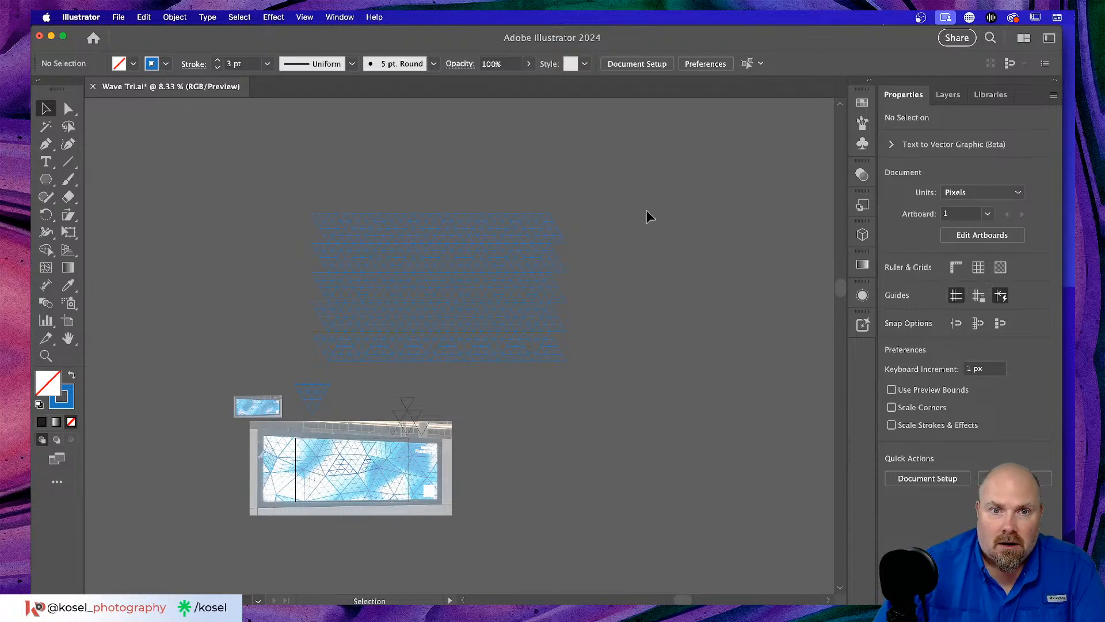
Select all five stacked rows to check the overall mesh, deselect them and save the document.
left_click_drag(281, 366, 648, 276)
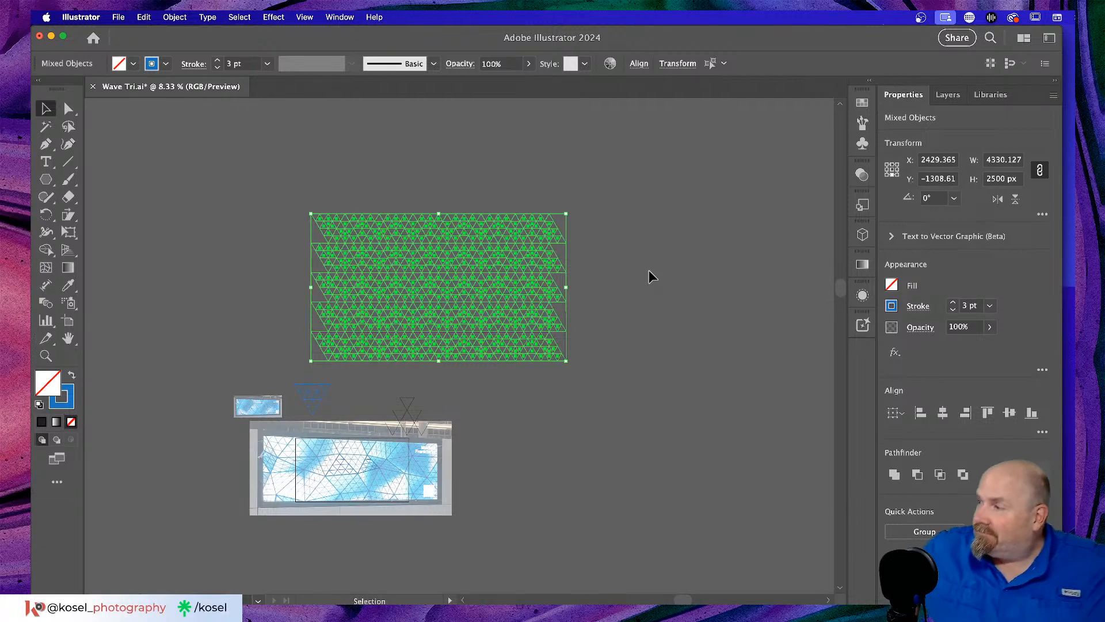
key("super+equal")
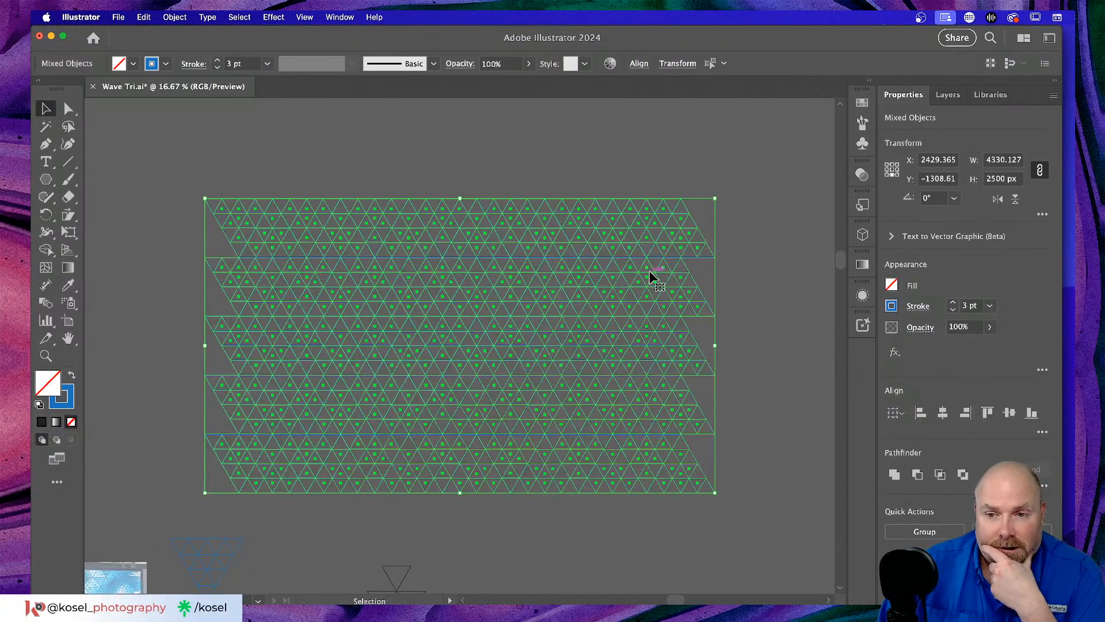
scroll(649, 270, "right", 2)
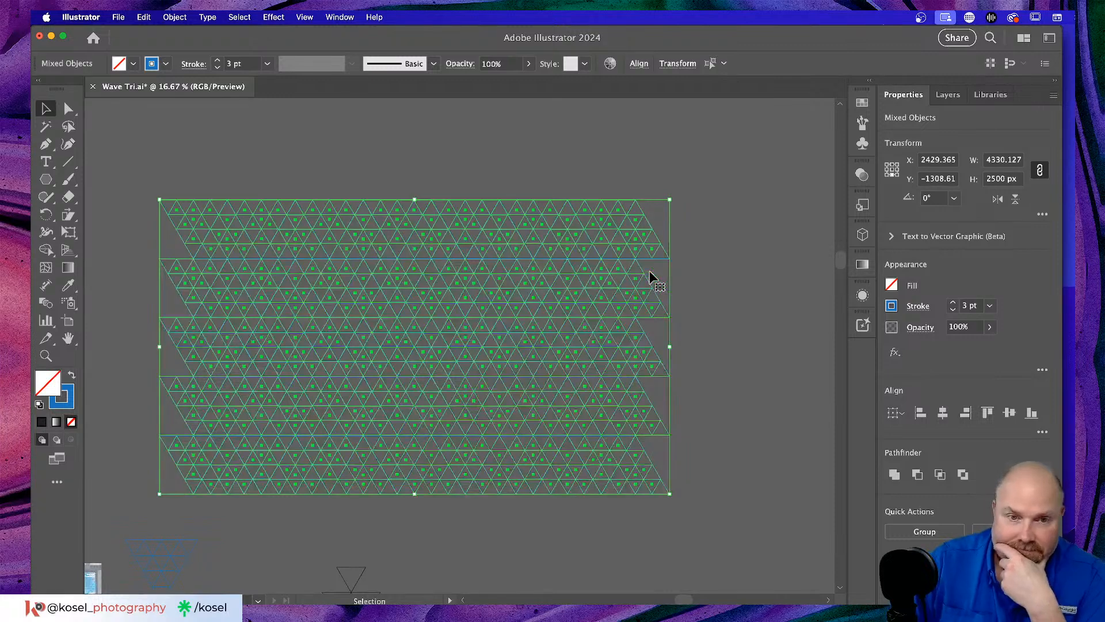
key("super+minus")
key("super+minus")
key("super+minus")
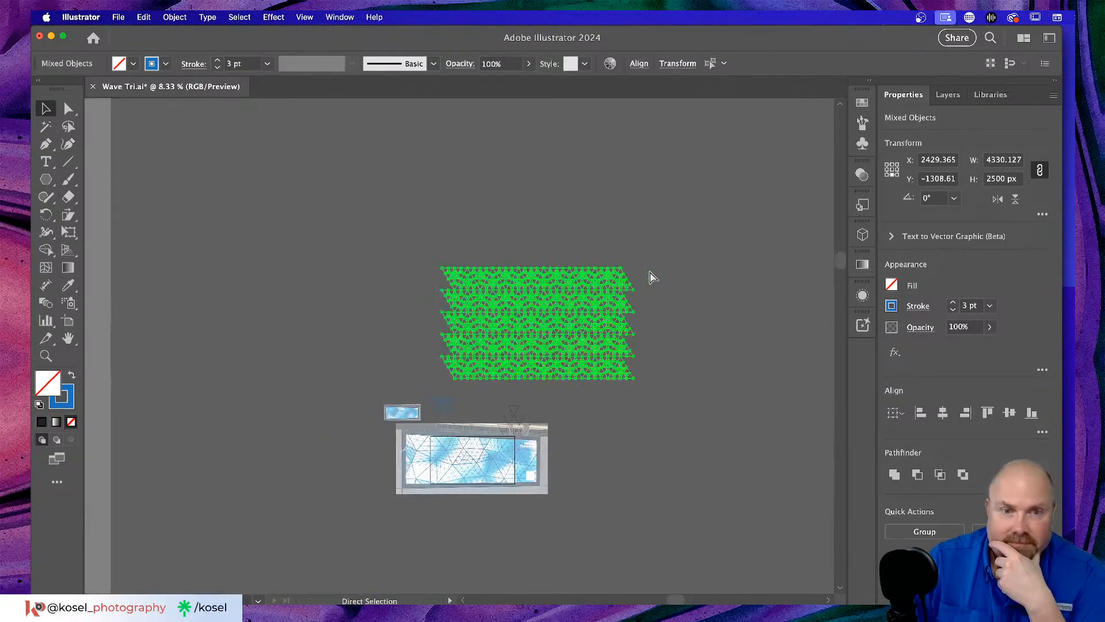
left_click(339, 208)
key("a")
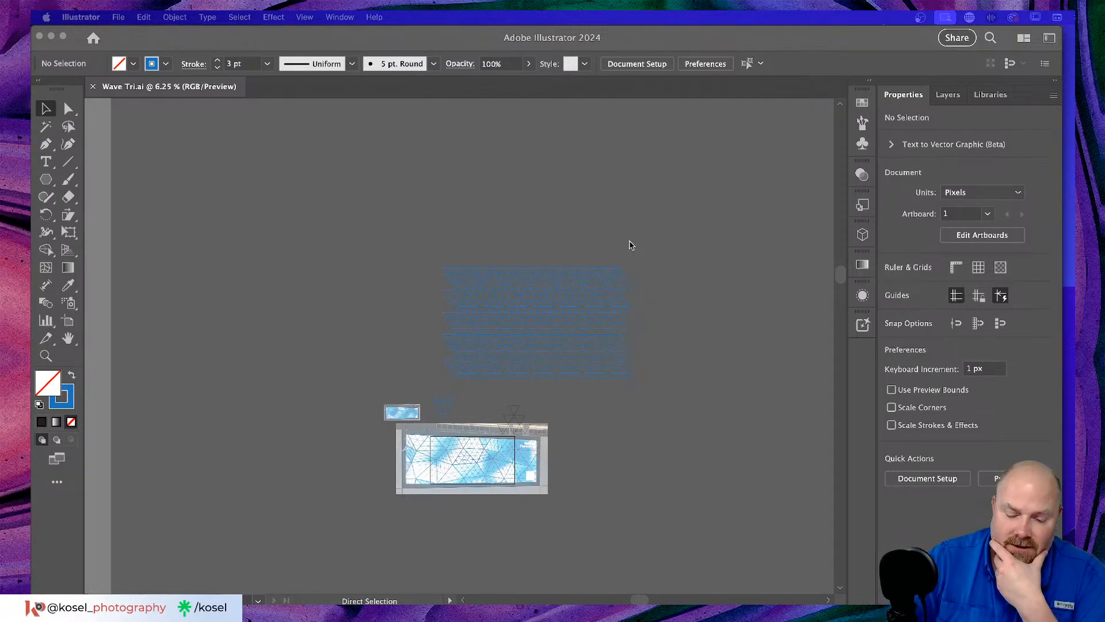
left_click(613, 244)
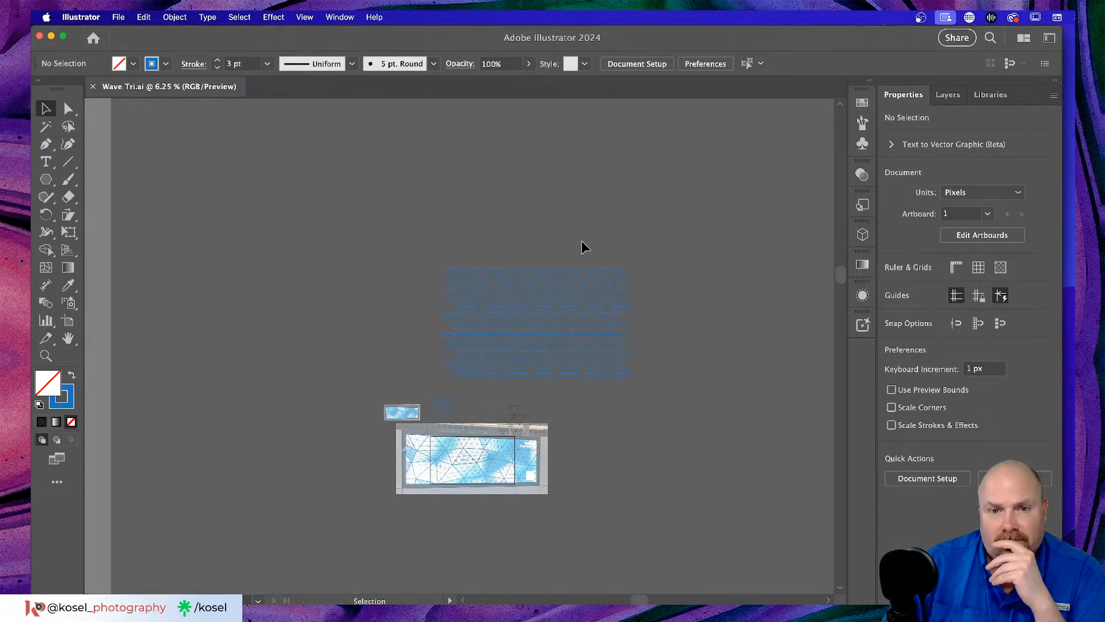
Examine closely how the triangle edges line up between neighbouring rows and tiles of the mesh.
key("super+equal")
key("super+equal")
key("super+equal")
key("super+equal")
key("super+equal")
key("super+equal")
key("super+equal")
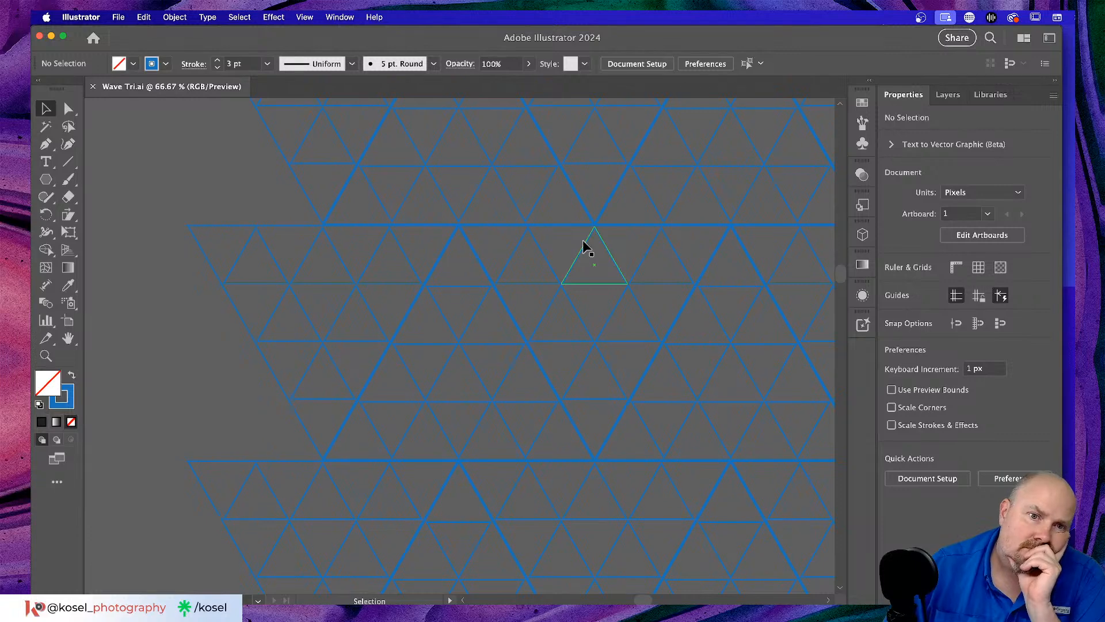
scroll(583, 244, "right", 3)
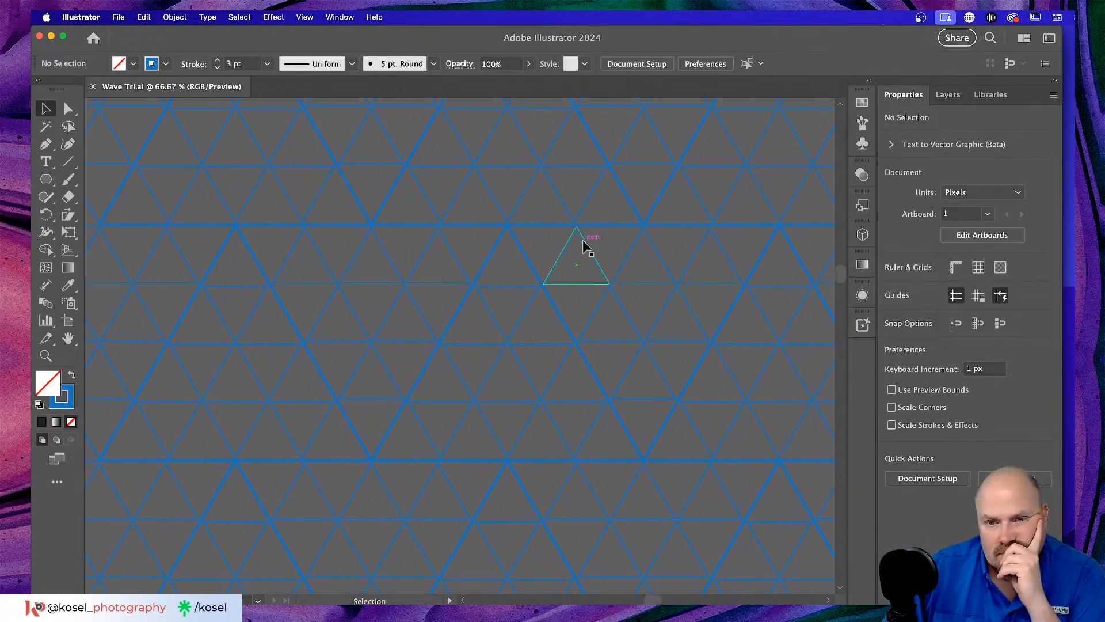
scroll(583, 242, "down", 4)
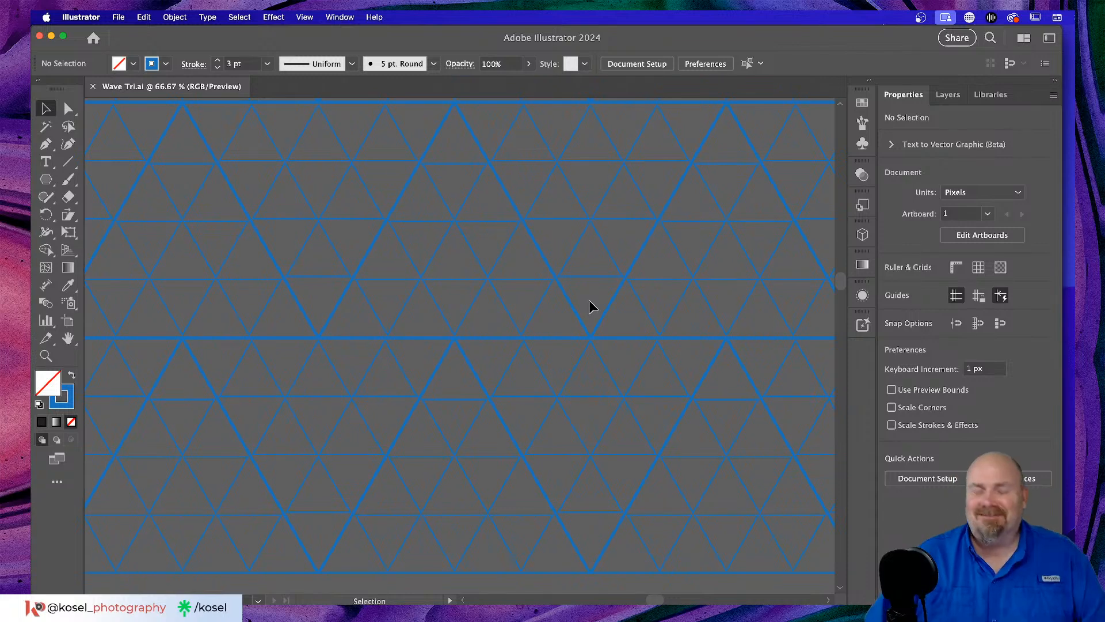
Select the whole five-row mesh, place a duplicate about 3500 px above the original, and deselect it.
key("a")
key("super+minus")
key("super+minus")
key("super+minus")
key("super+minus")
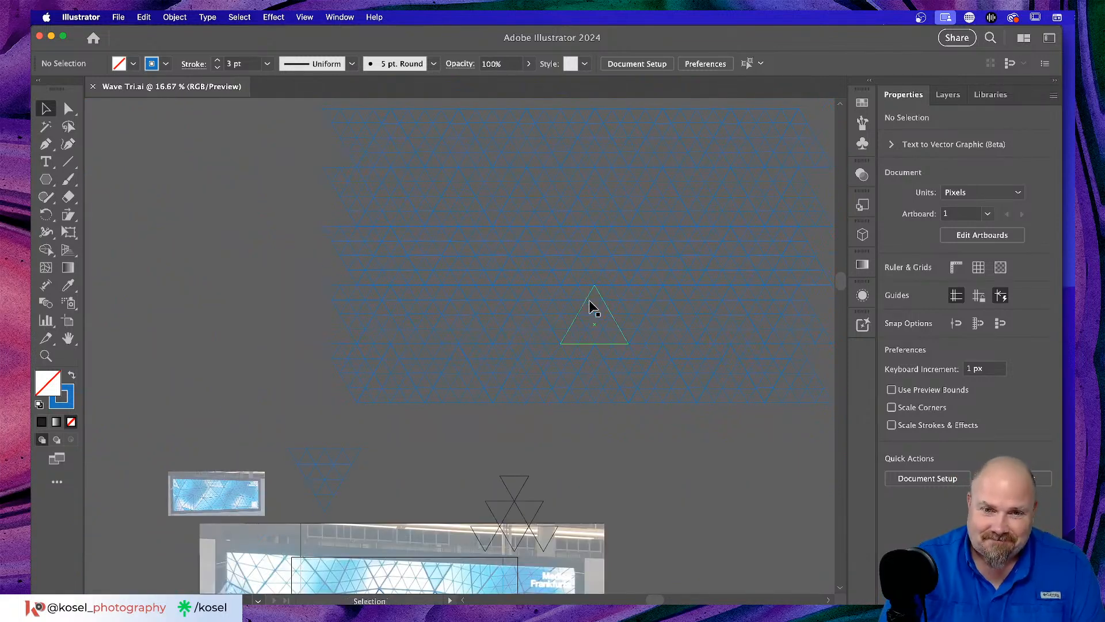
scroll(501, 281, "up", 3)
scroll(501, 281, "right", 3)
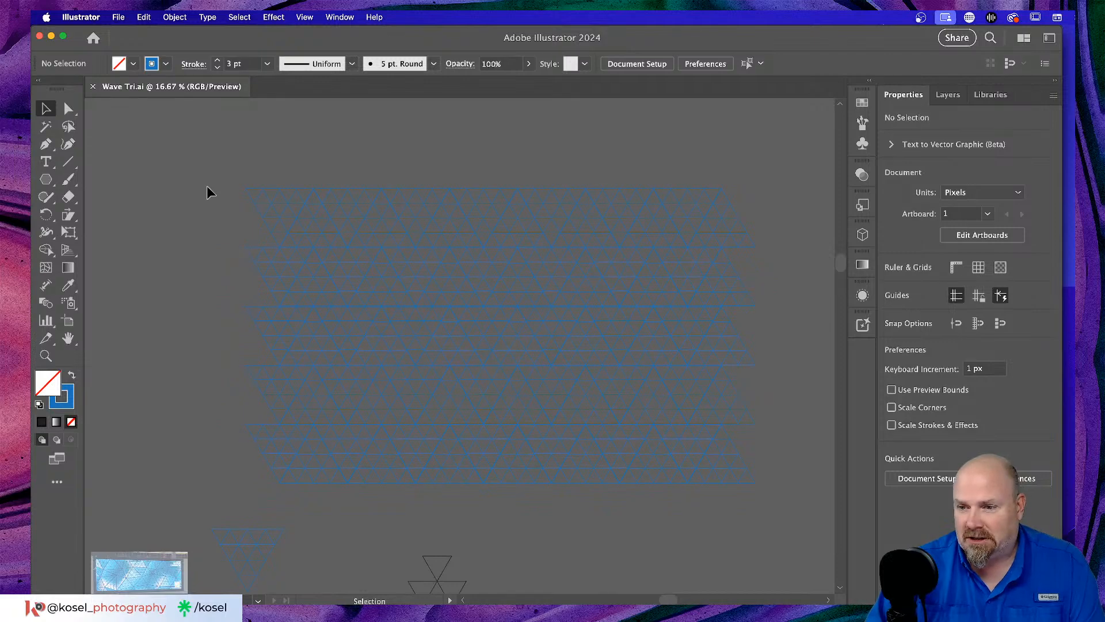
left_click_drag(198, 161, 637, 503)
left_click_drag(708, 488, 794, 489)
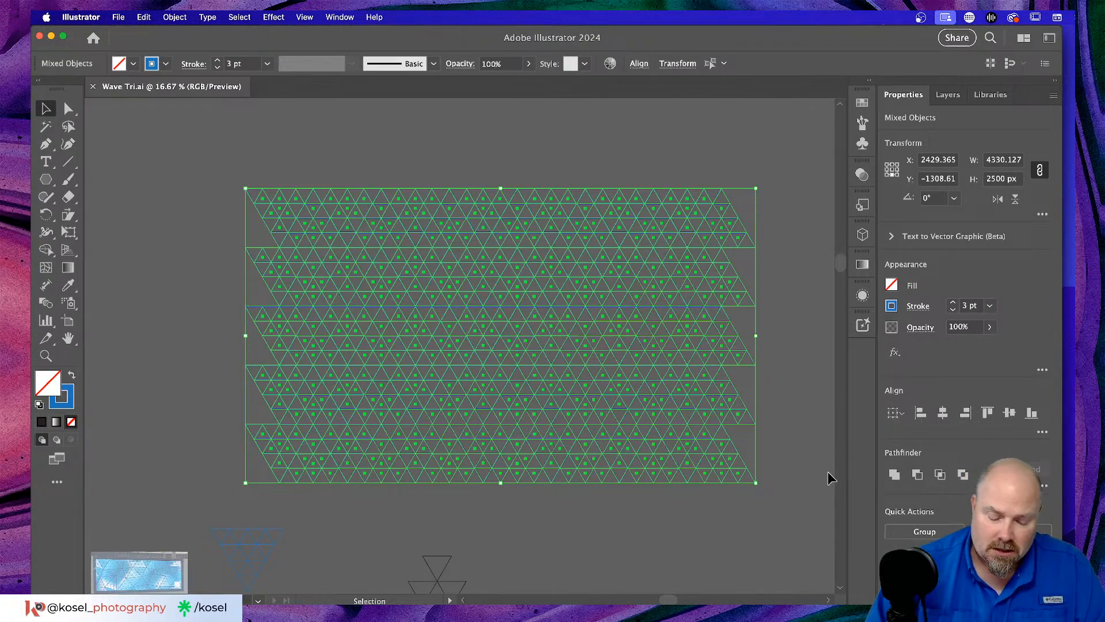
key("super+minus")
key("super+minus")
key("super+minus")
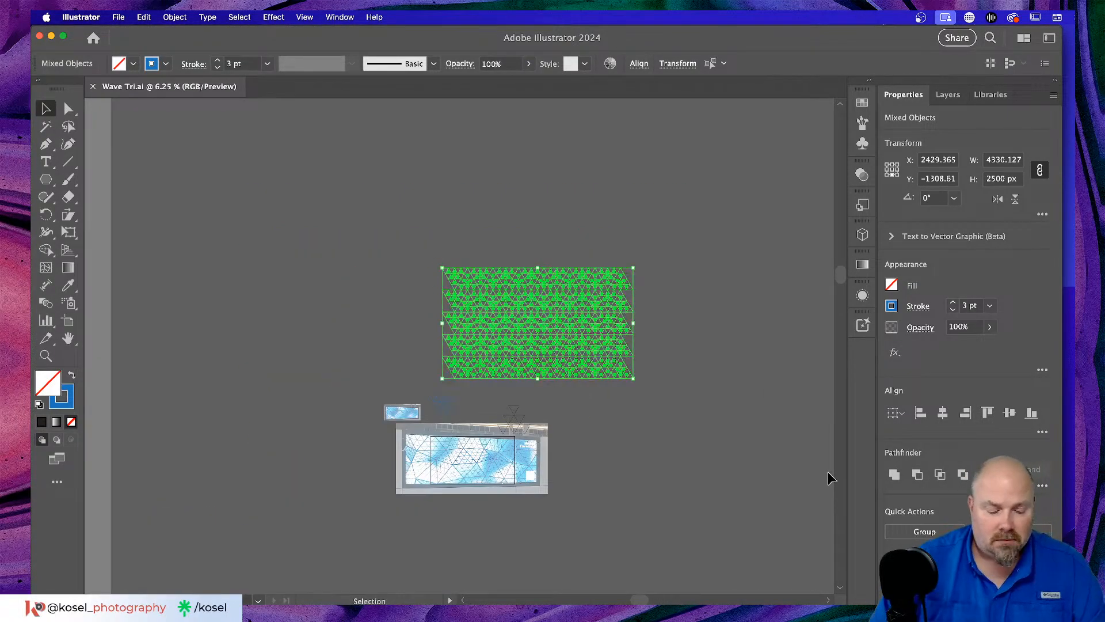
left_click_drag(576, 293, 549, 137)
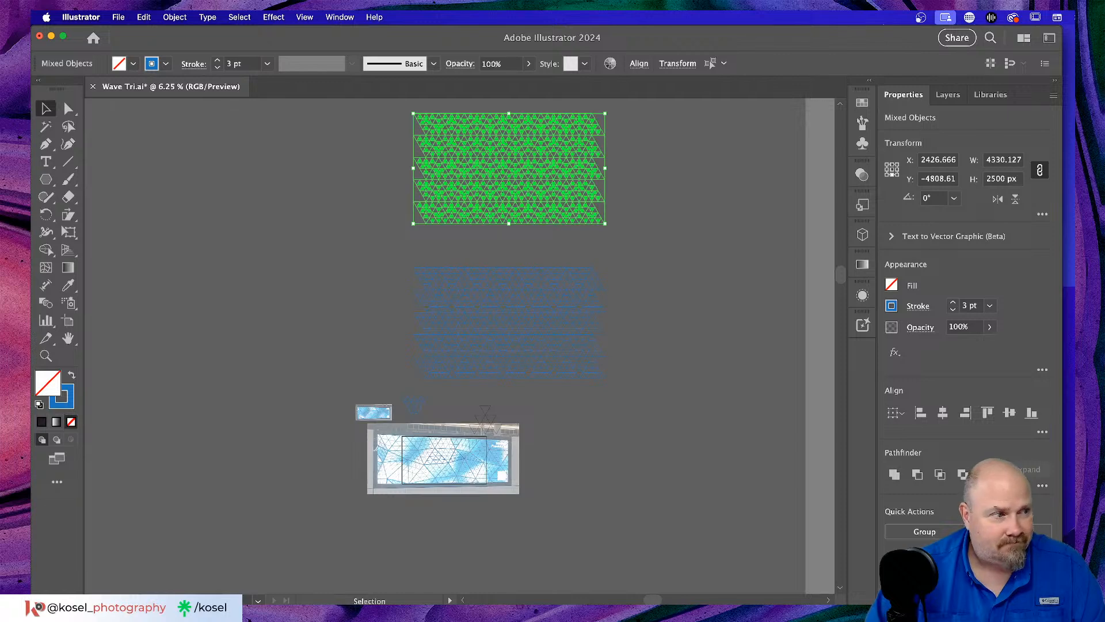
left_click(621, 289)
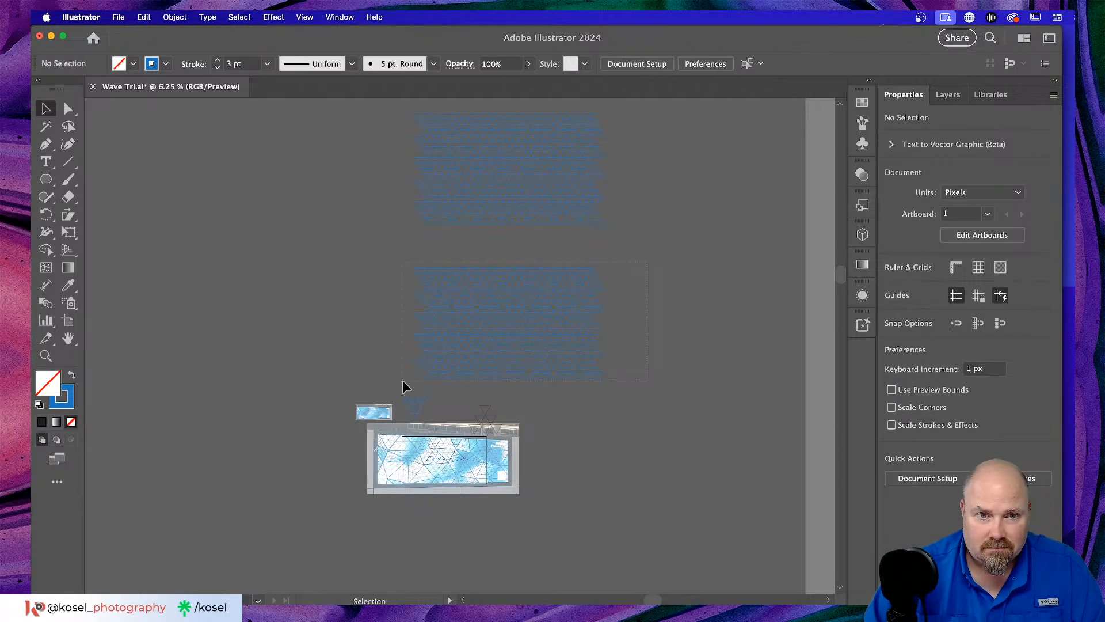
Select the lower mesh, unite its triangles into a compound shape with Pathfinder, deselect it and check the merged outline.
left_click_drag(404, 381, 682, 351)
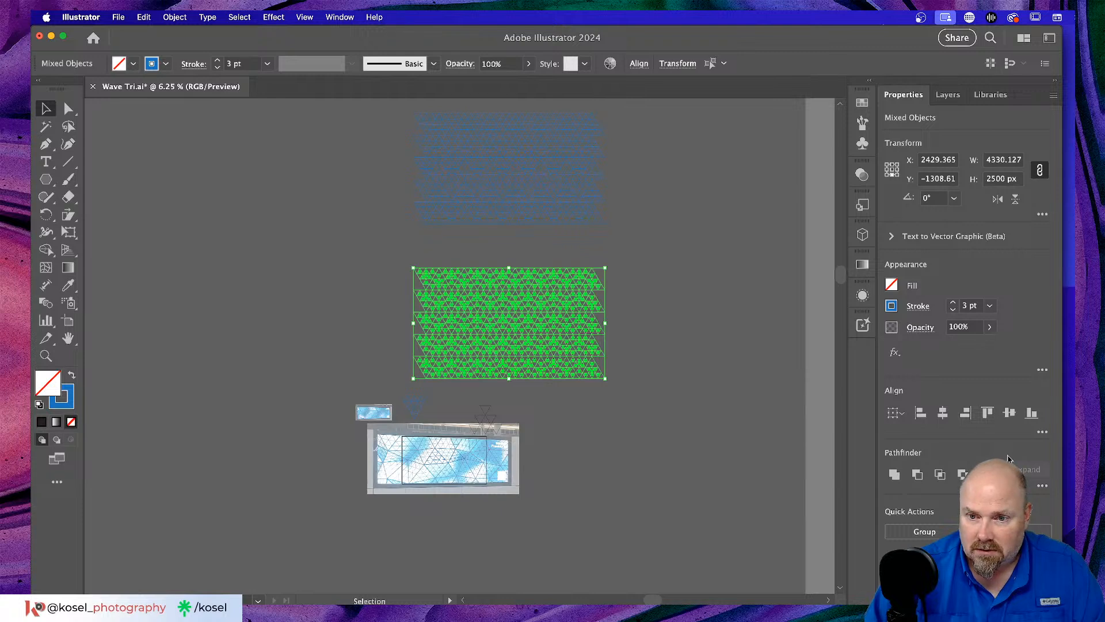
left_click(895, 474, "alt")
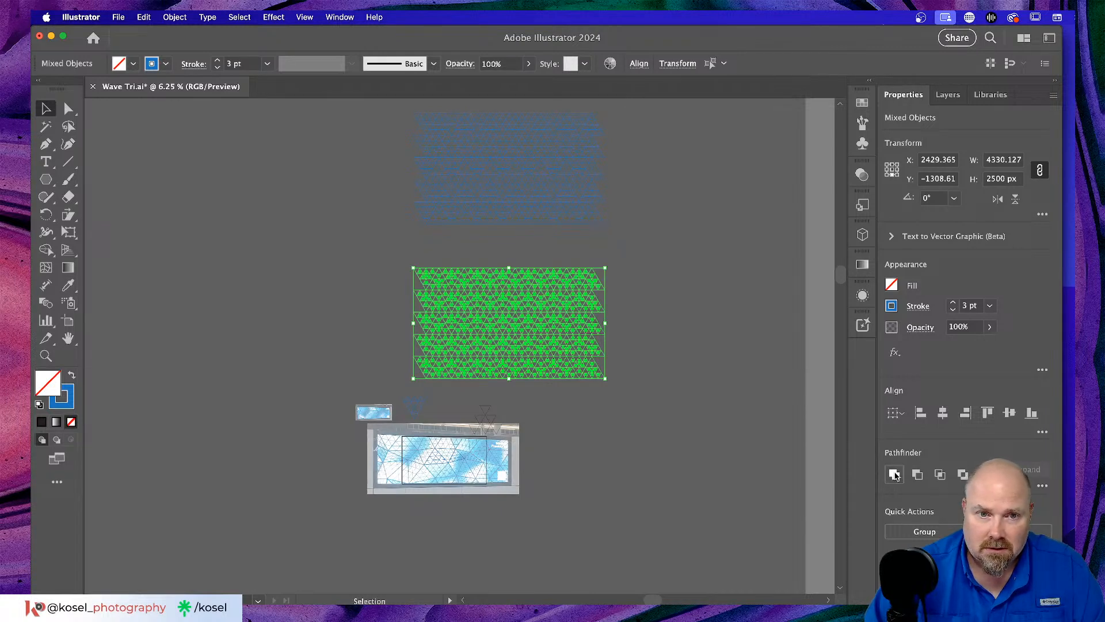
left_click(659, 324)
key("a")
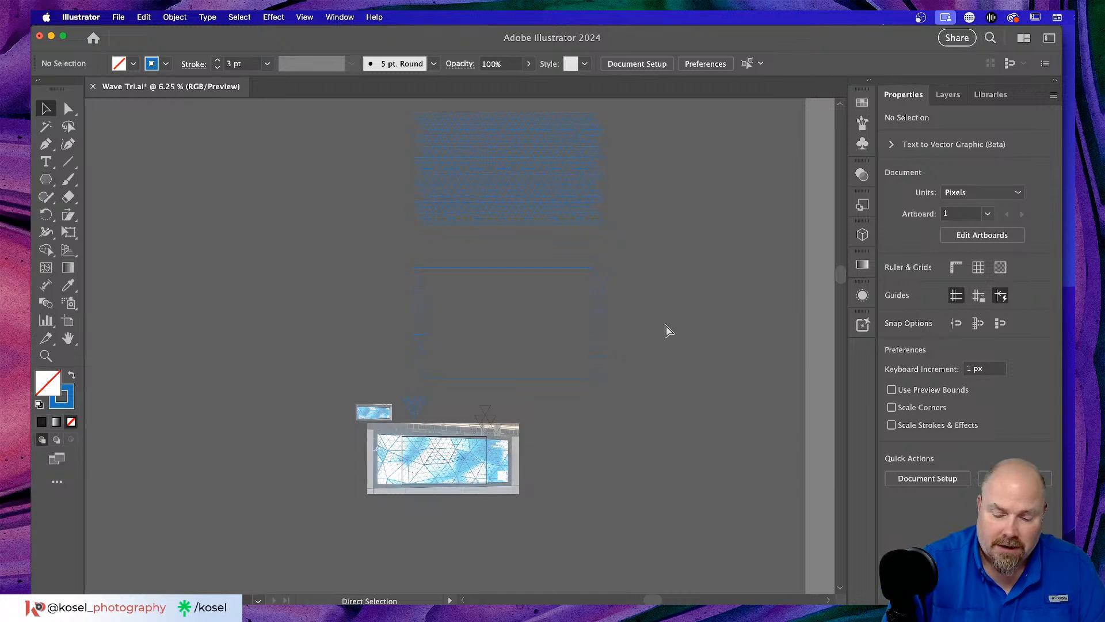
key("super+equal")
key("v")
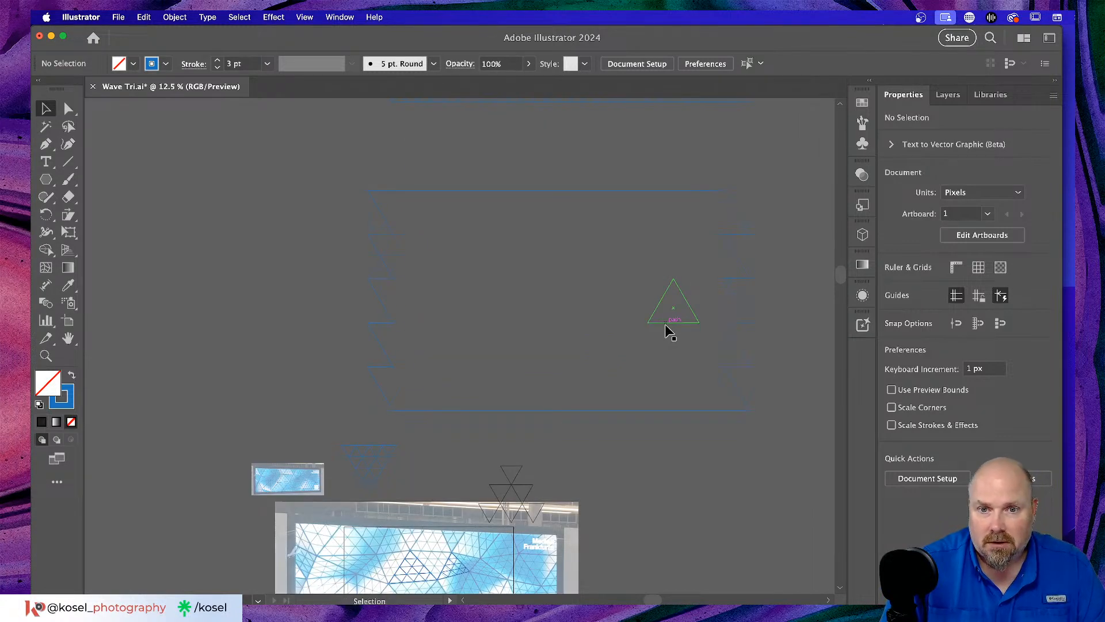
left_click_drag(663, 325, 468, 331)
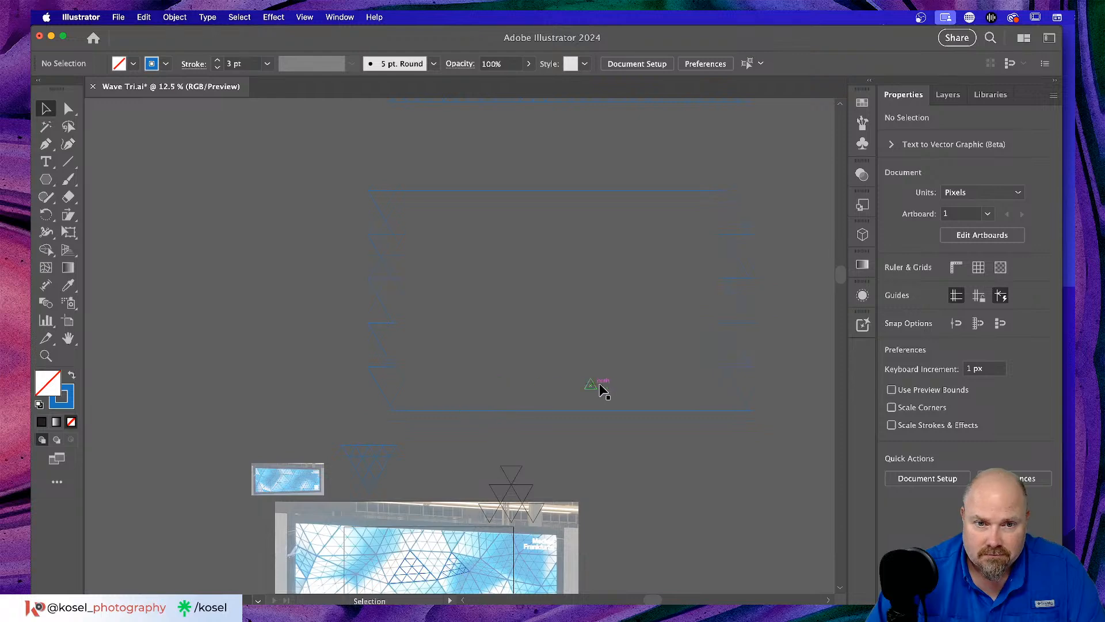
scroll(644, 376, "right", 2)
key("a")
key("super+a")
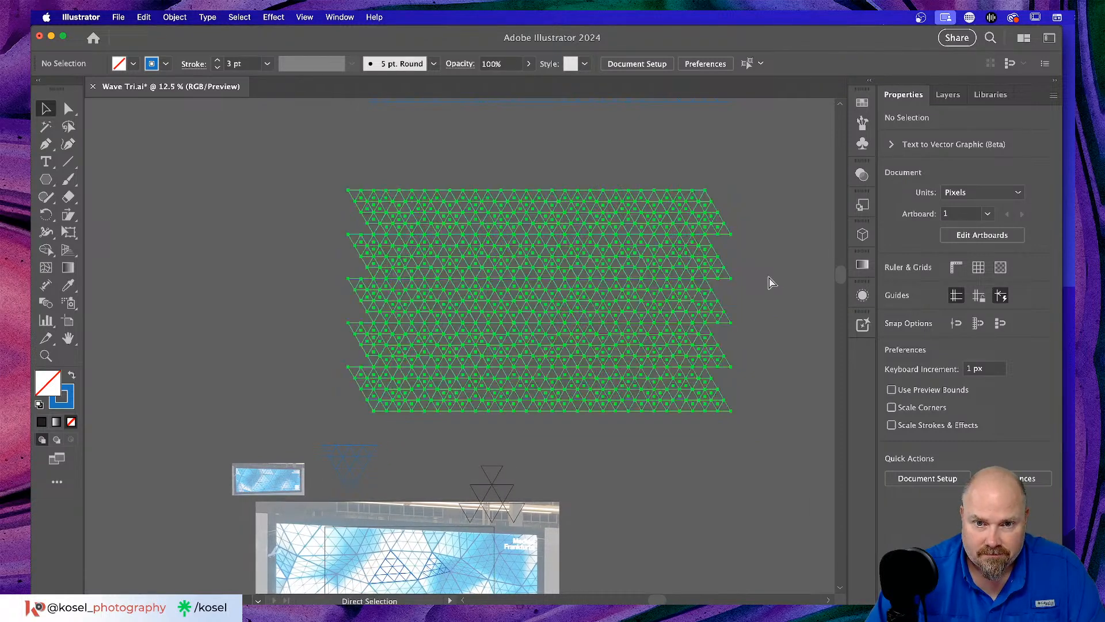
Try uniting the lower mesh's triangles into a single path with Pathfinder, undo the union and deselect the mesh.
key("v")
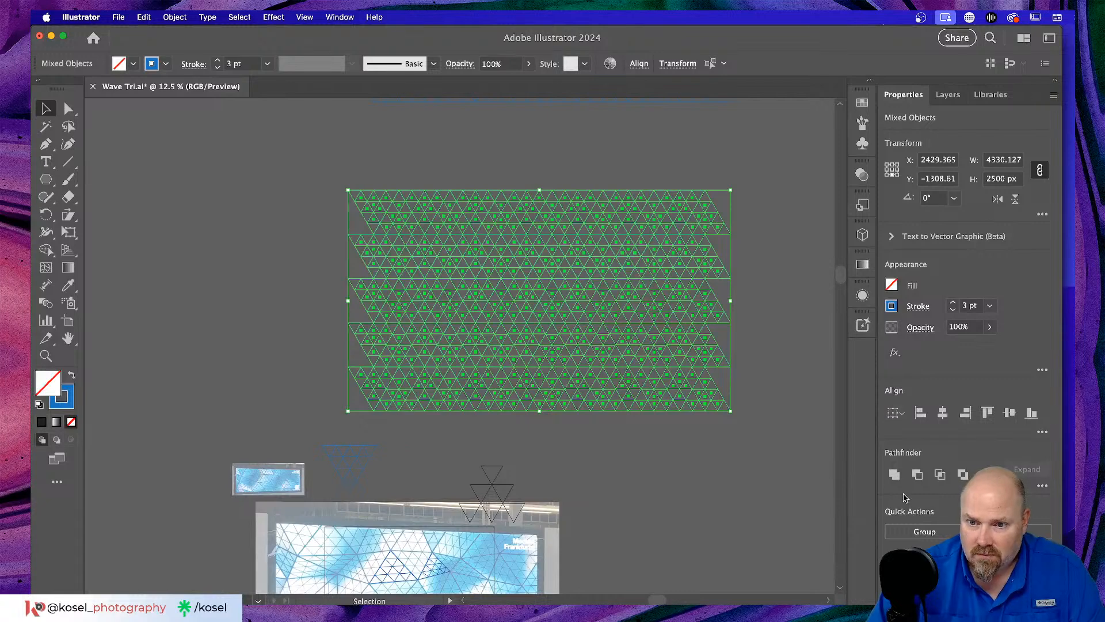
left_click(894, 474)
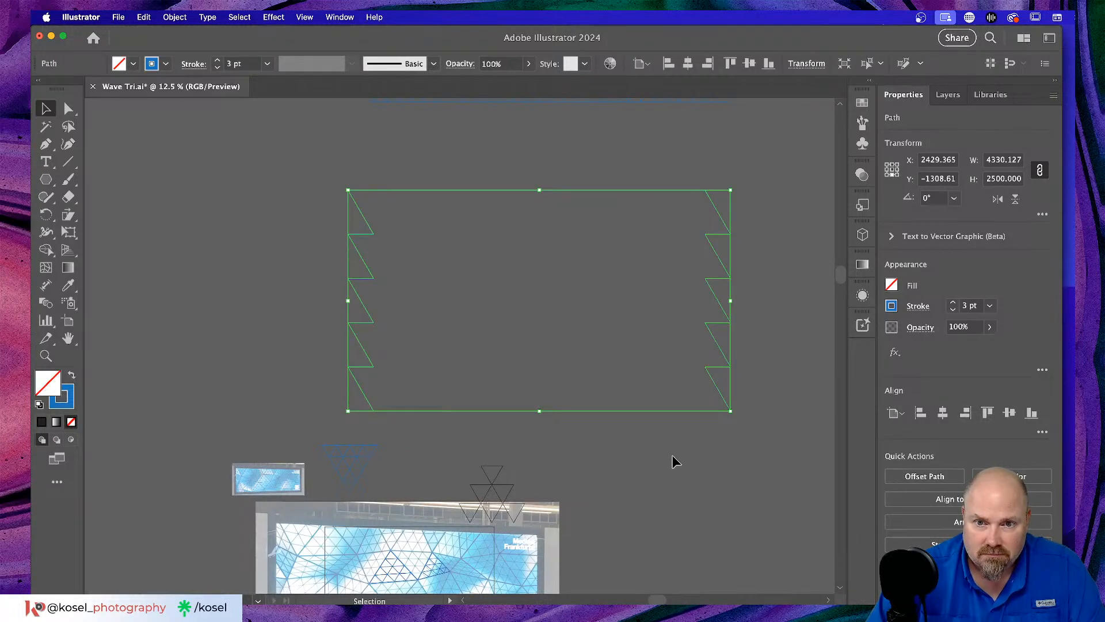
left_click(744, 442)
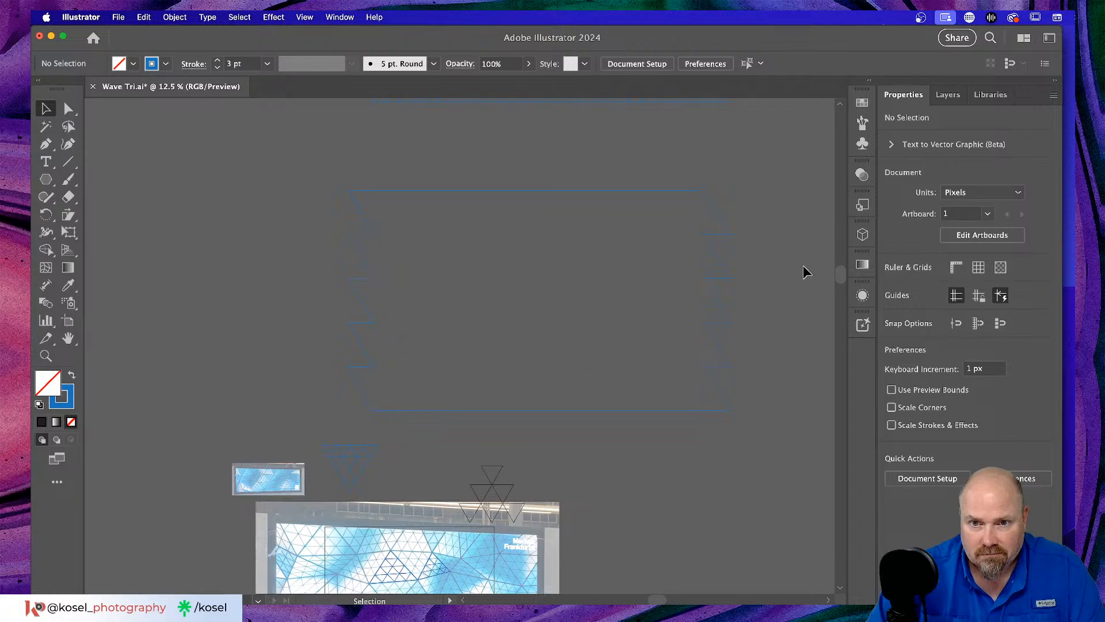
key("super+z")
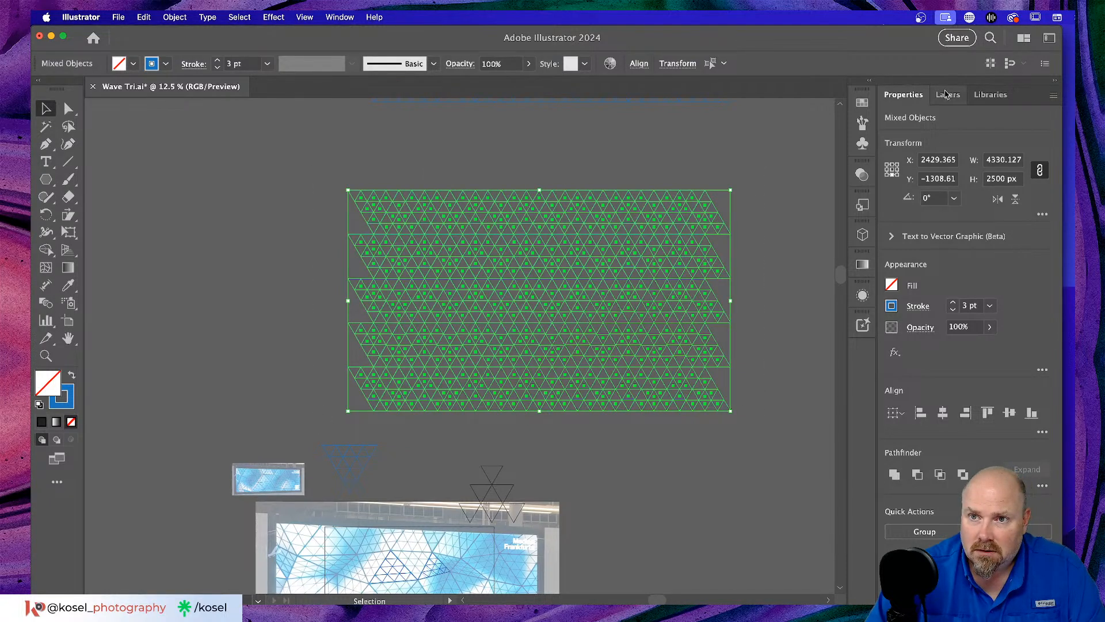
left_click(791, 372)
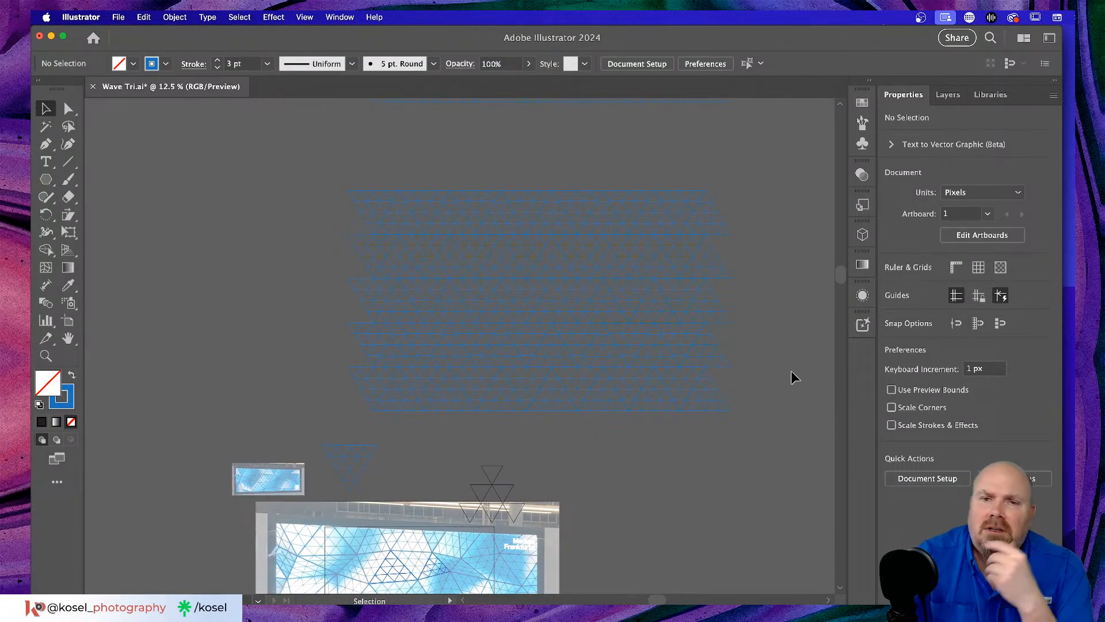
Select the whole lower mesh, expand its appearance and deselect it.
left_click_drag(777, 172, 325, 421)
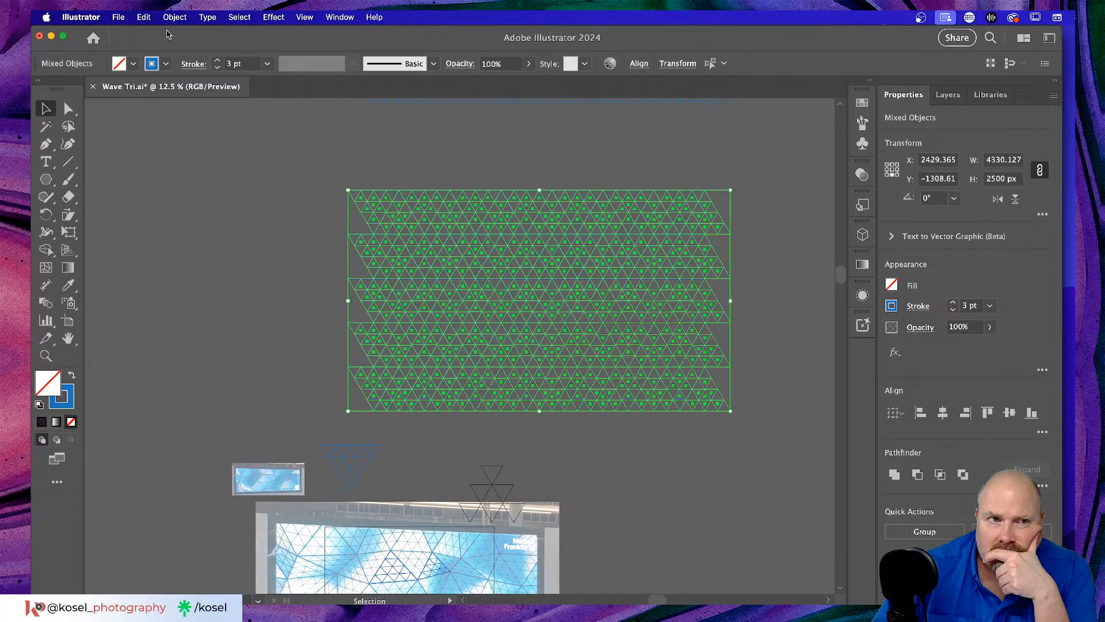
left_click(175, 18)
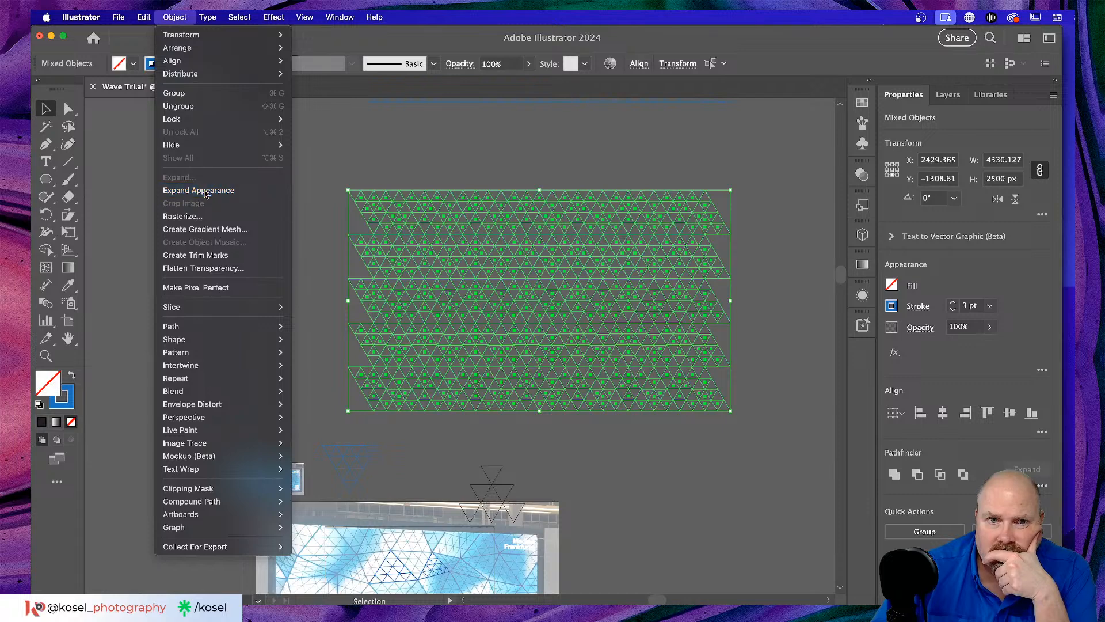
left_click(206, 190)
left_click(783, 298)
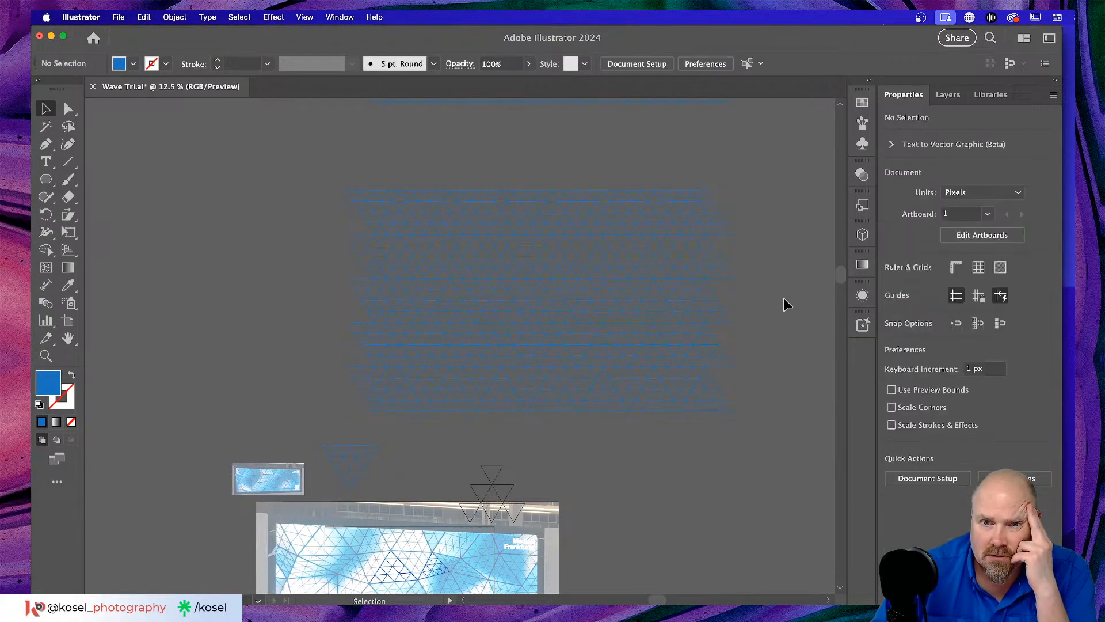
Select the expanded lower mesh, unite it into a compound shape with Pathfinder and deselect it.
left_click_drag(777, 172, 600, 423)
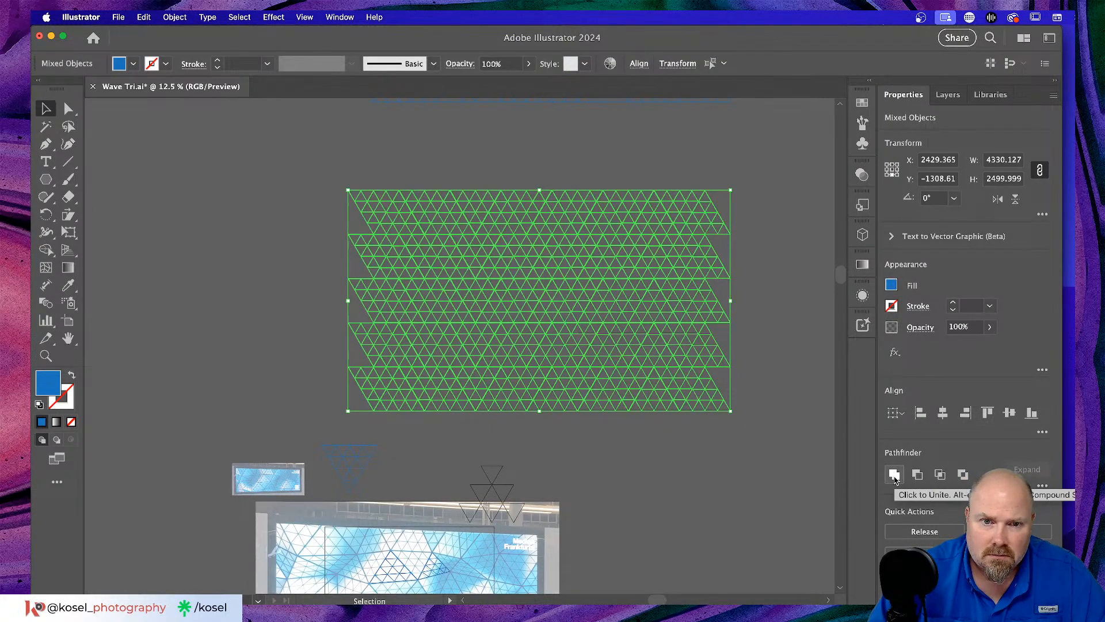
left_click(895, 475)
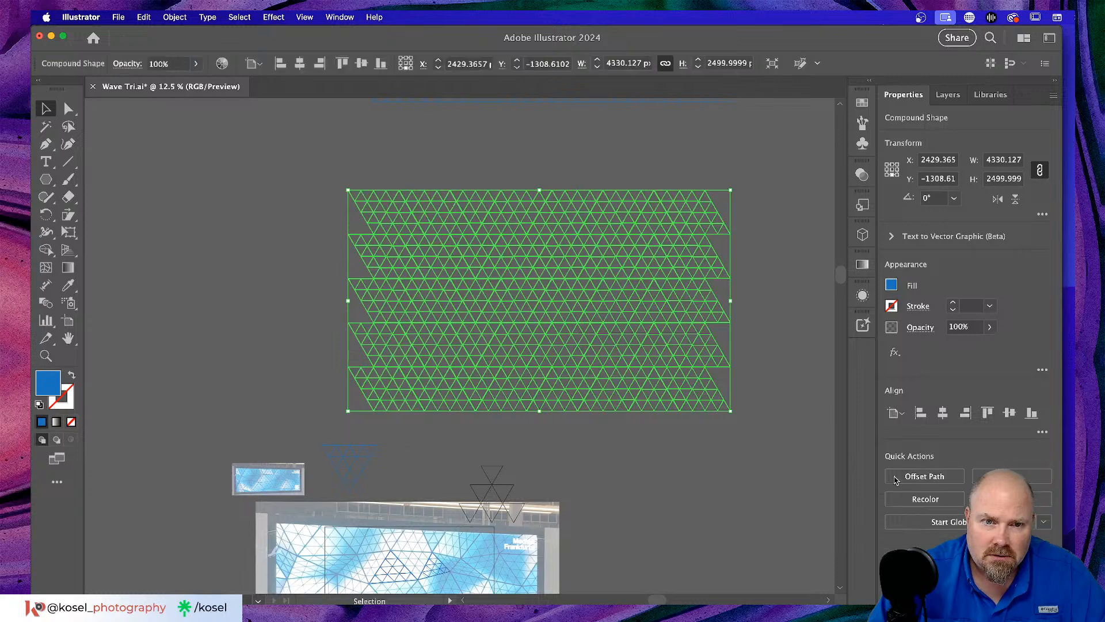
left_click(756, 449)
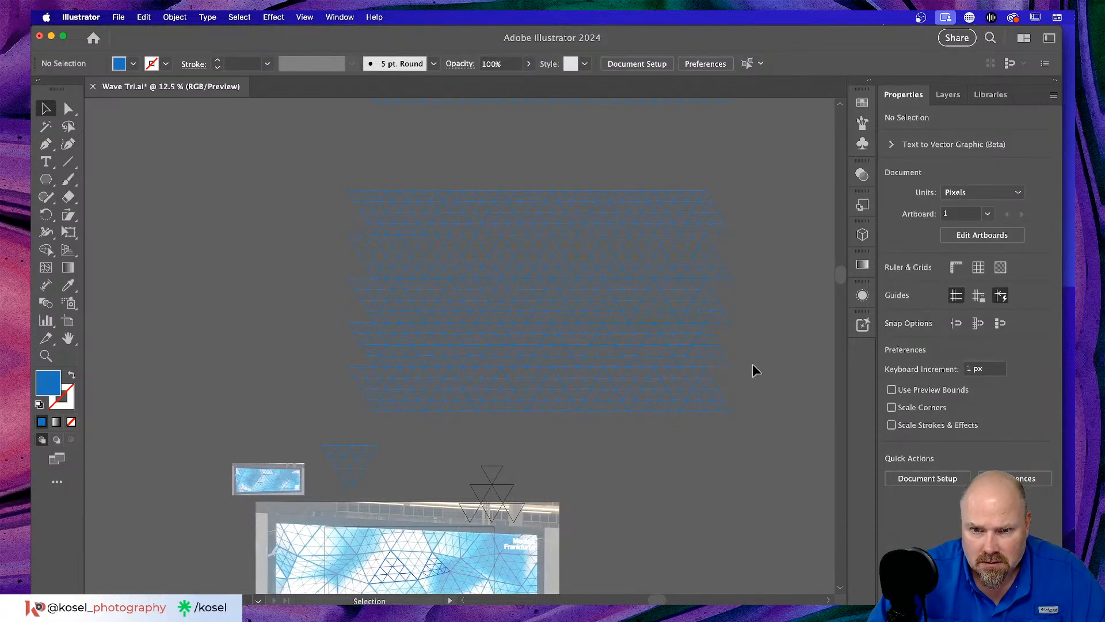
Test-select the lower mesh at its bottom row to check that it behaves as one compound shape.
left_click_drag(751, 365, 699, 432)
left_click(699, 433)
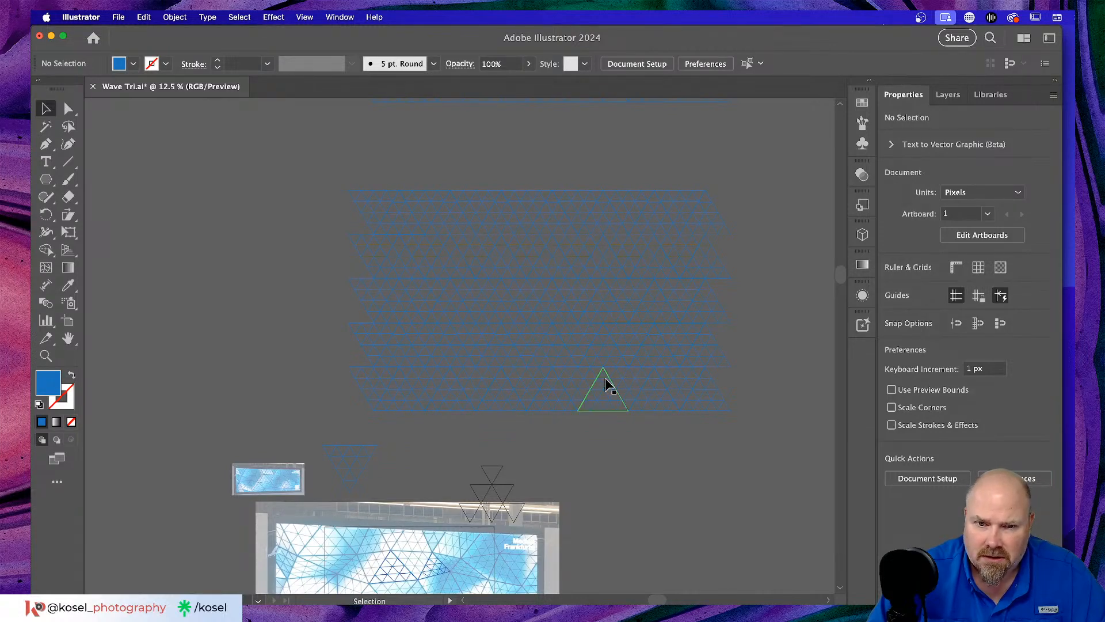
left_click(721, 409)
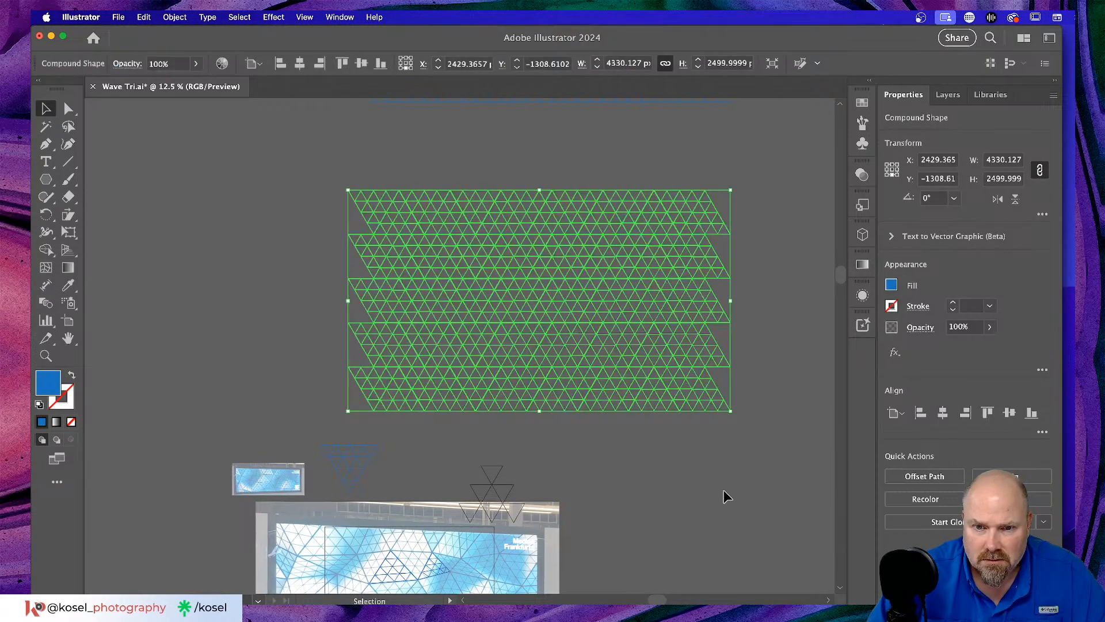
left_click(724, 473)
left_click(695, 385)
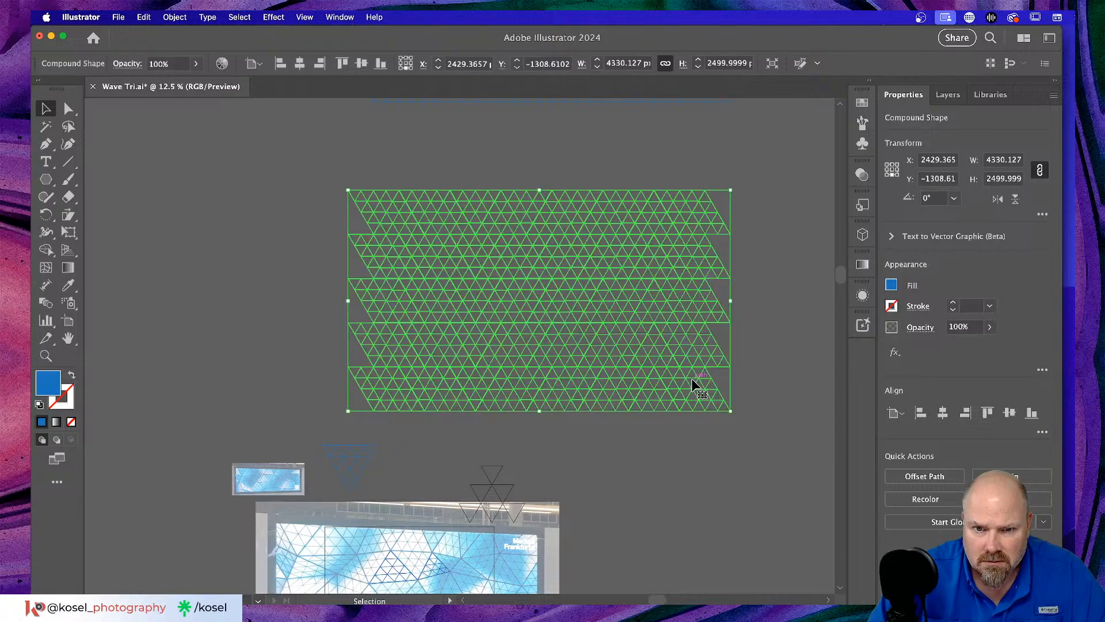
left_click(660, 447)
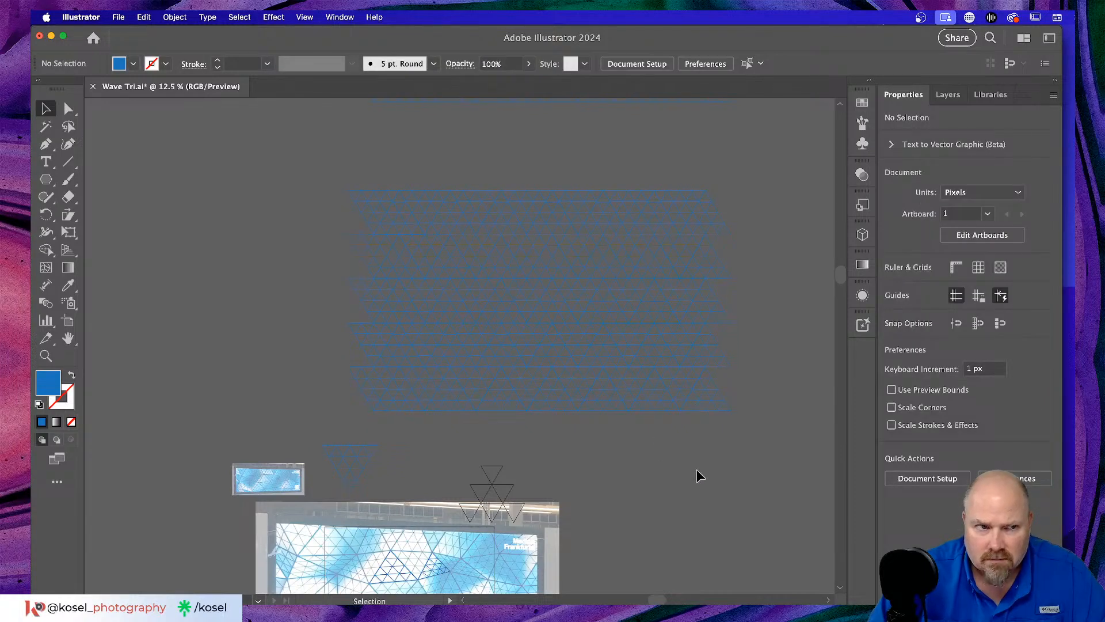
Use Direct Selection on the upper-left part of the compound mesh to inspect its individual anchor points, leaving nothing selected.
left_click(68, 108)
left_click_drag(274, 187, 499, 296)
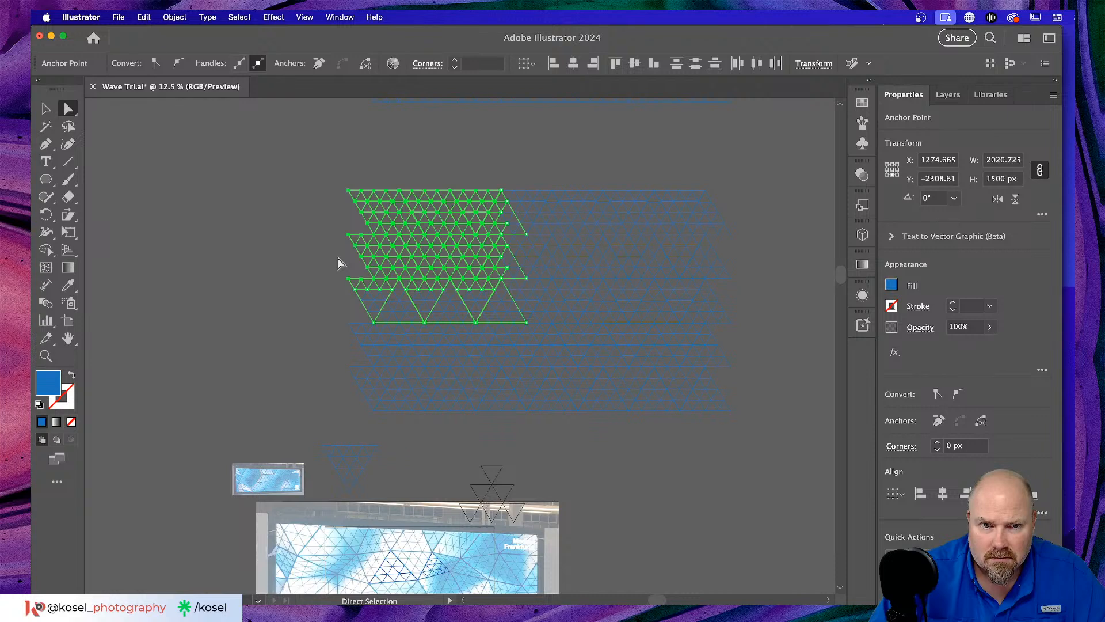
left_click(283, 262)
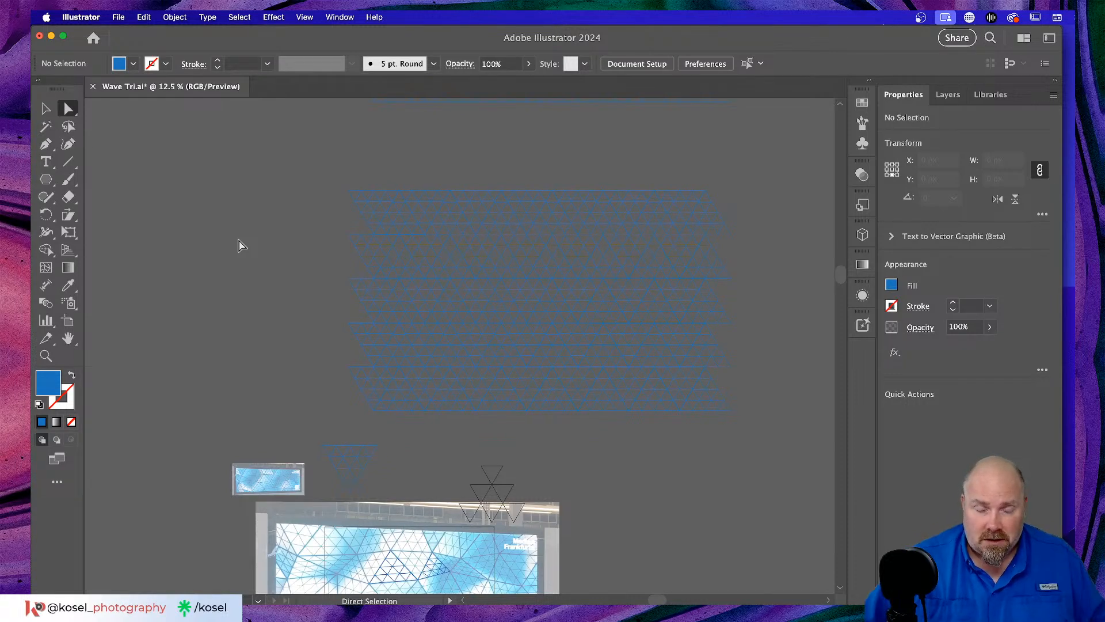
Try moving the bottom edge of a large triangle in the mesh's second row with Direct Selection, and undo it.
key("super")
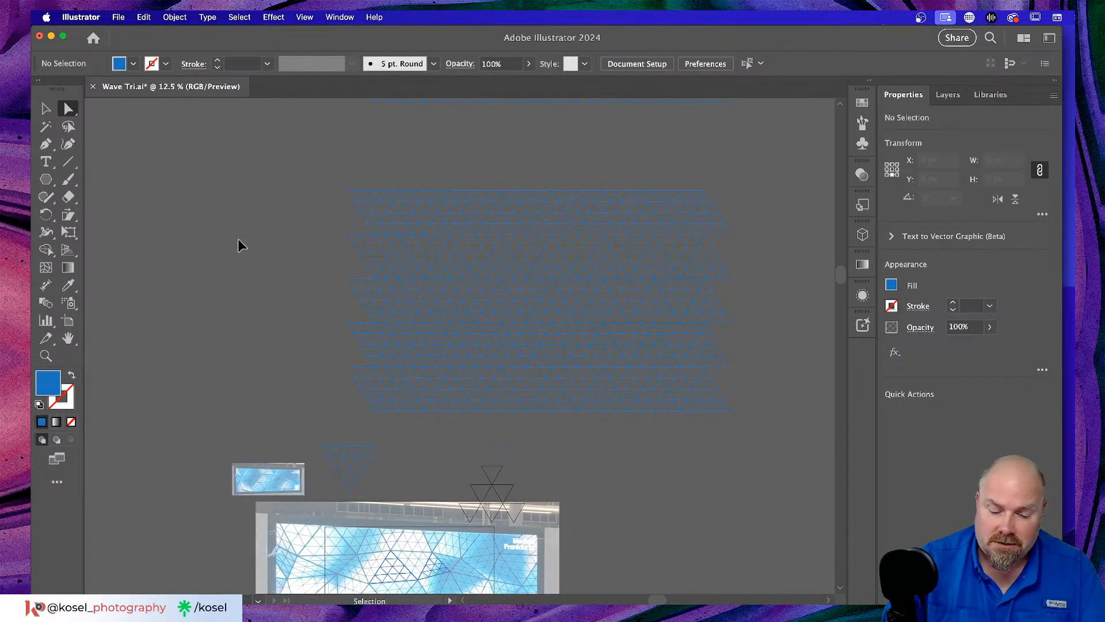
key("super+equal")
key("super+equal")
key("super+equal")
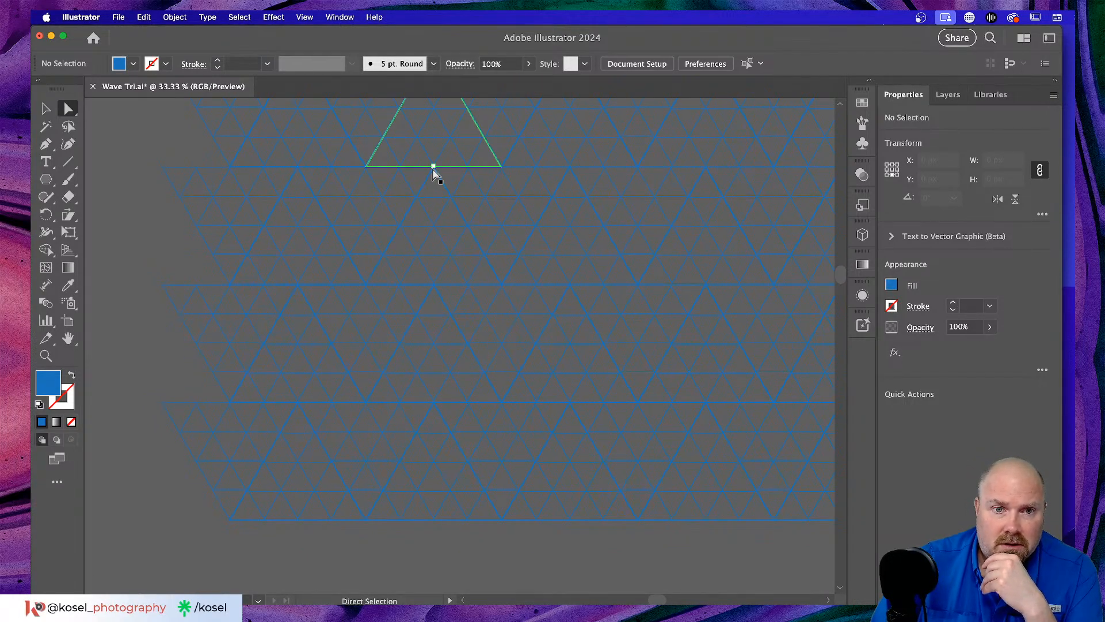
left_click(433, 171)
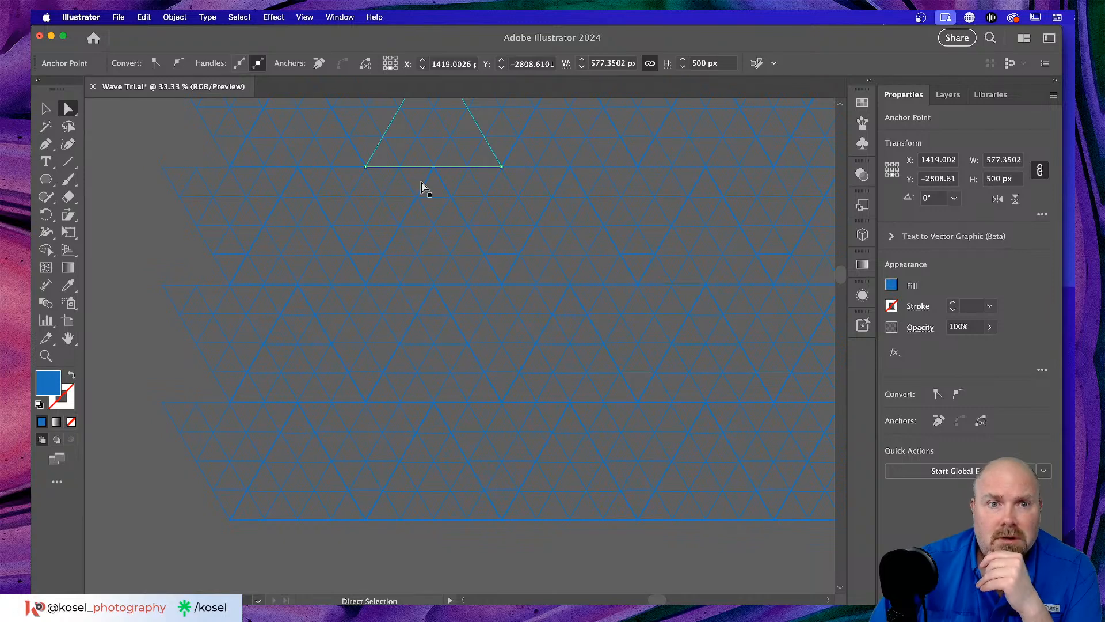
scroll(434, 262, "up", 5)
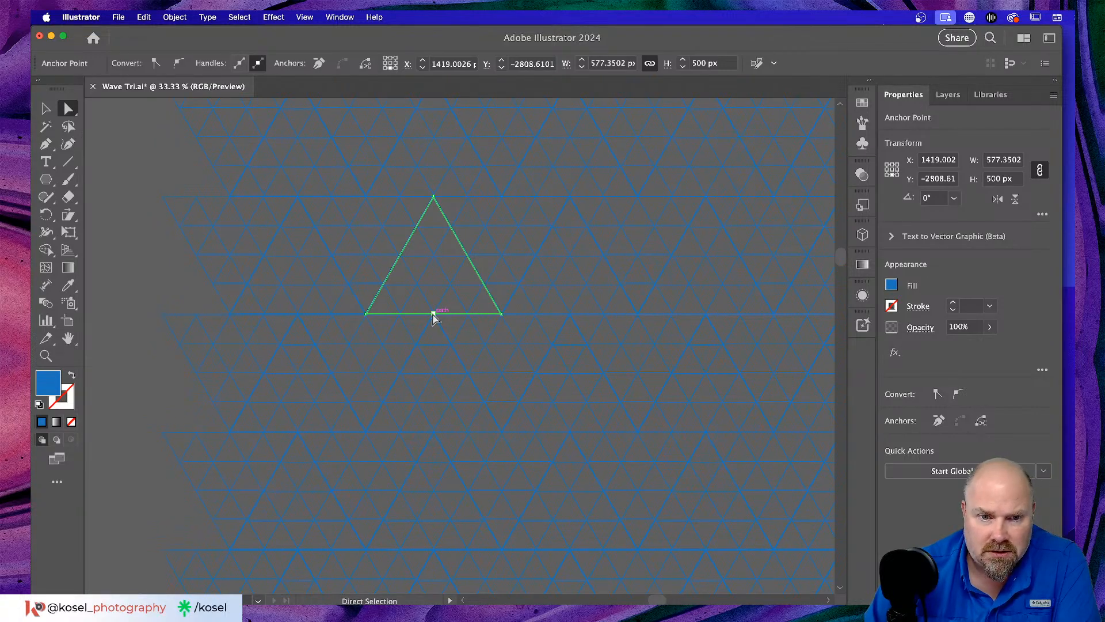
left_click_drag(434, 318, 375, 333)
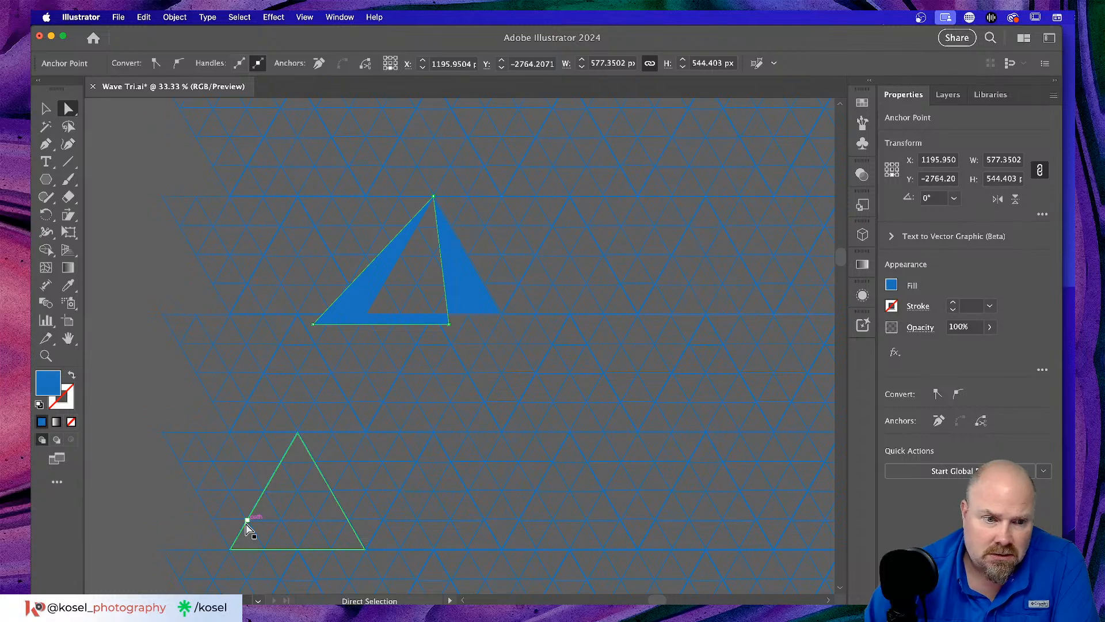
key("super+z")
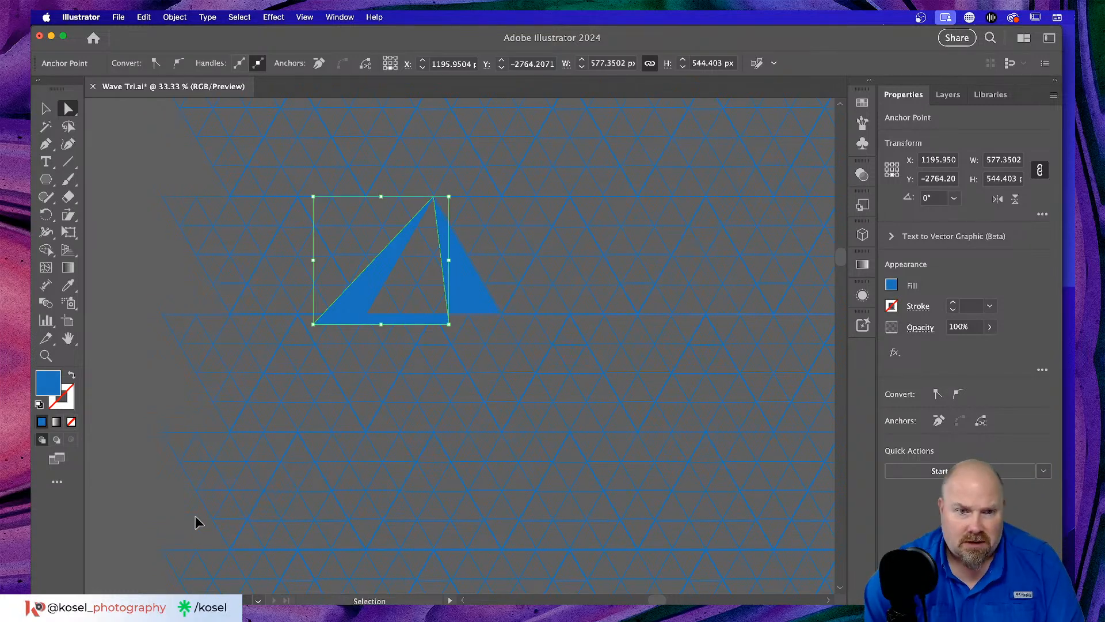
key("super+z")
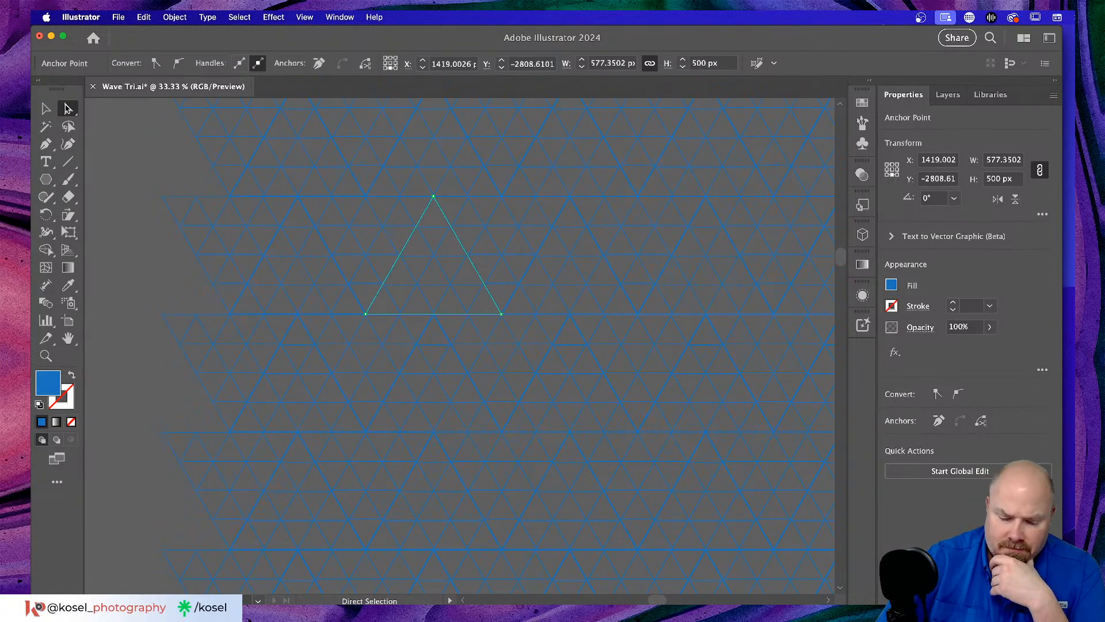
Select all anchor points of the compound mesh, move it to about X 2369 px, Y -1189 px, and deselect it.
key("super+minus")
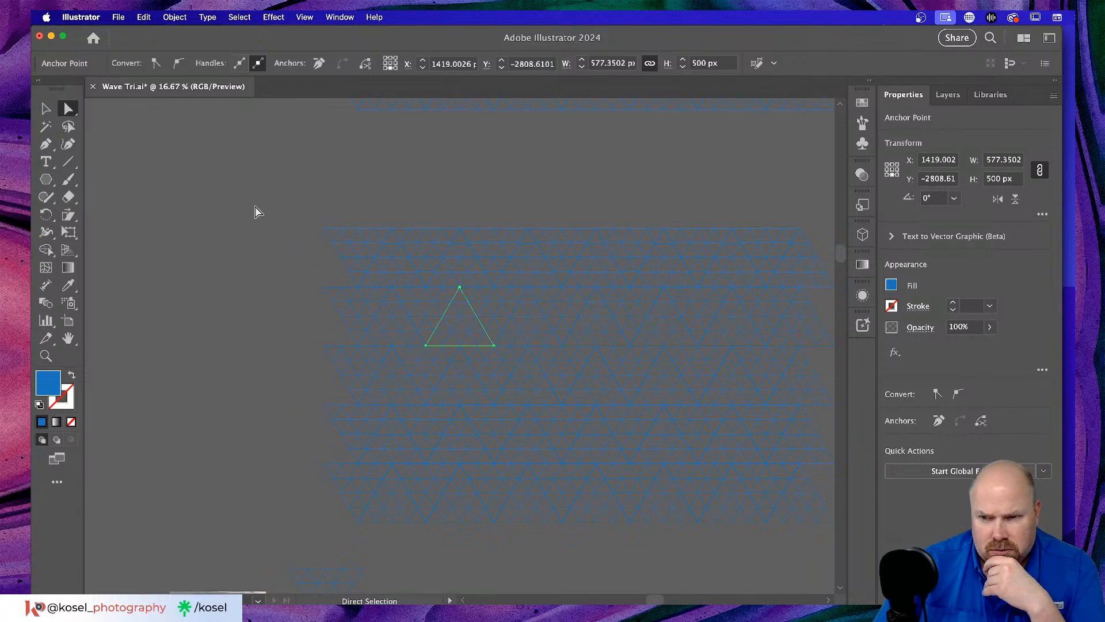
left_click_drag(255, 190, 797, 541)
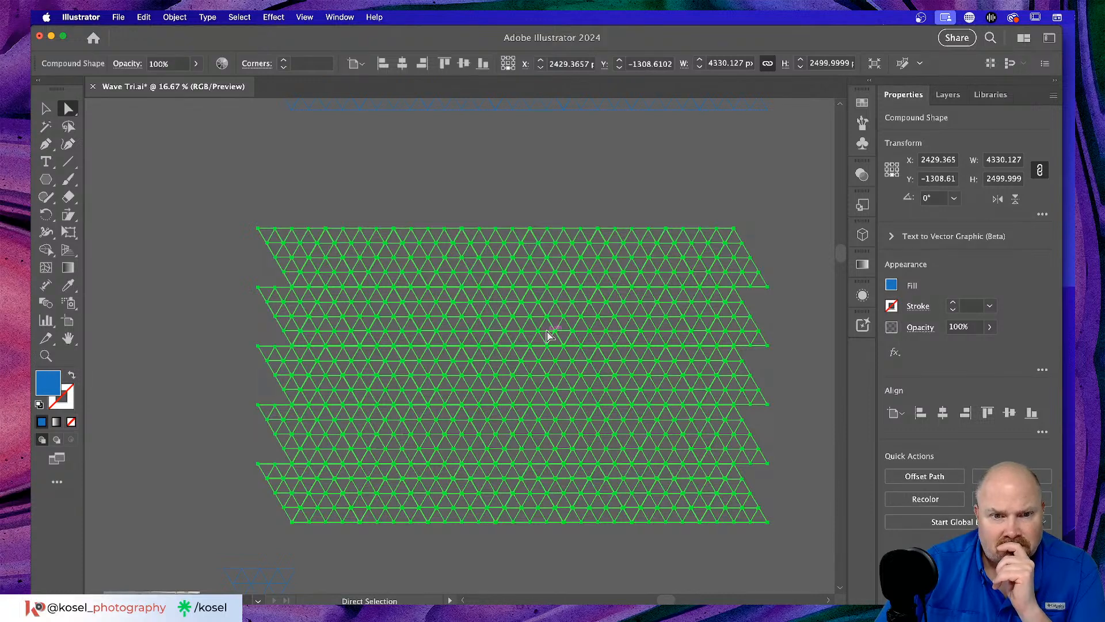
left_click_drag(534, 287, 565, 289)
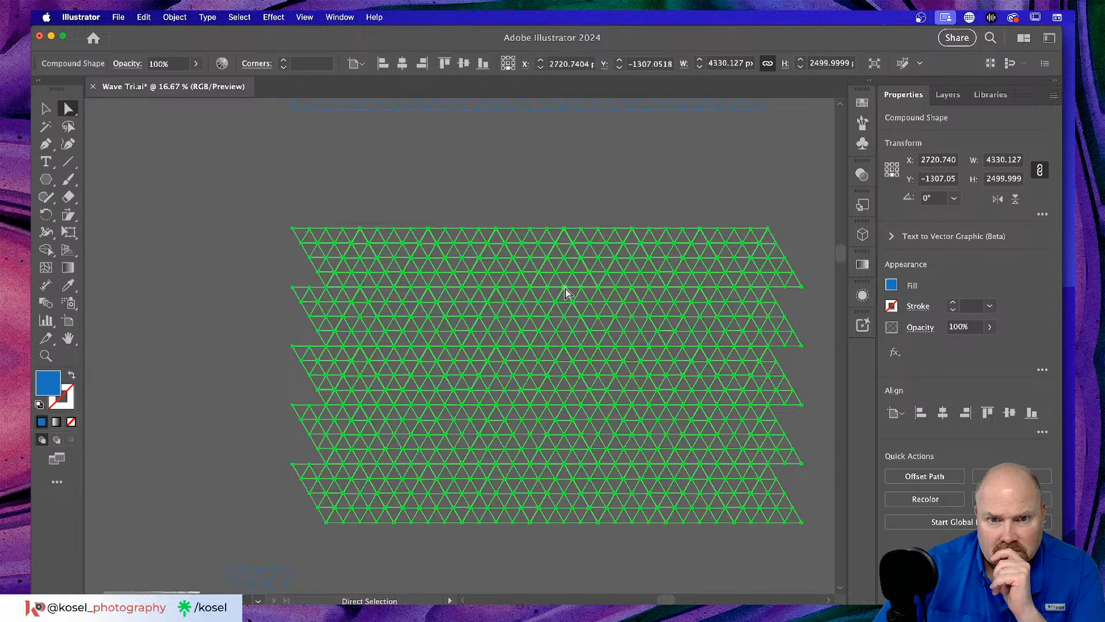
left_click_drag(564, 288, 522, 302)
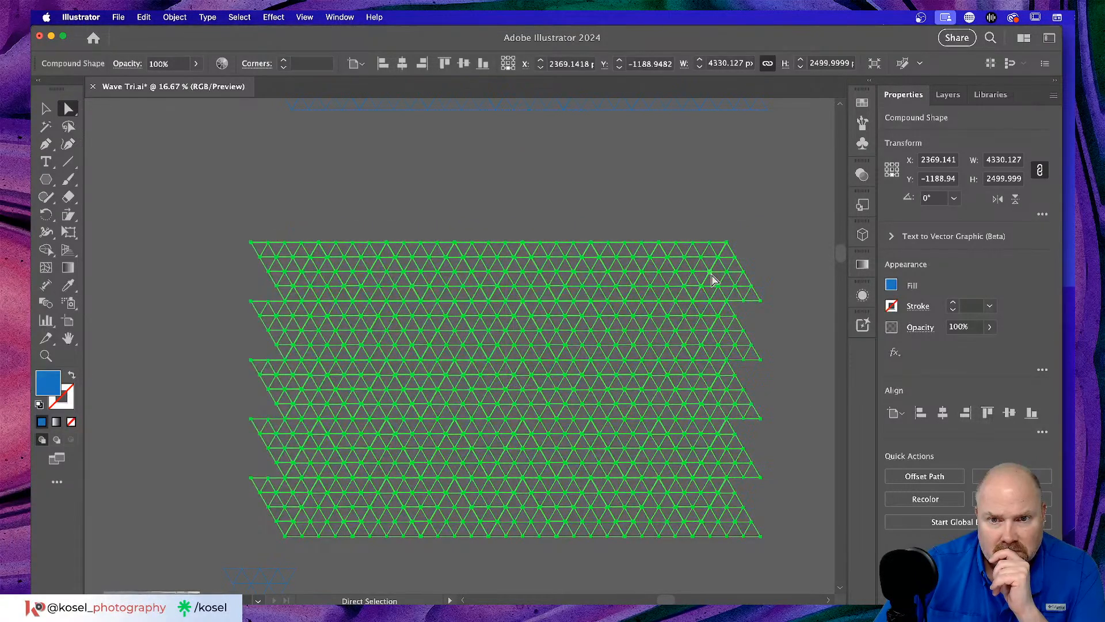
left_click(789, 221)
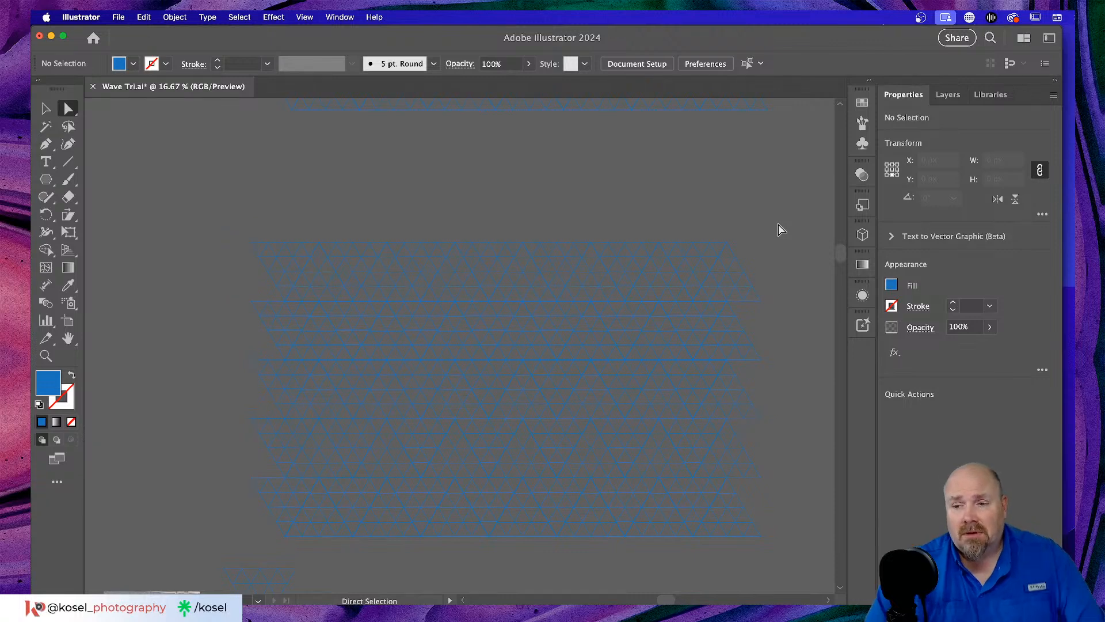
Try moving the left edge of a large second-row triangle to see whether neighbouring shapes follow, and undo it.
left_click(437, 330)
left_click_drag(437, 330, 454, 300)
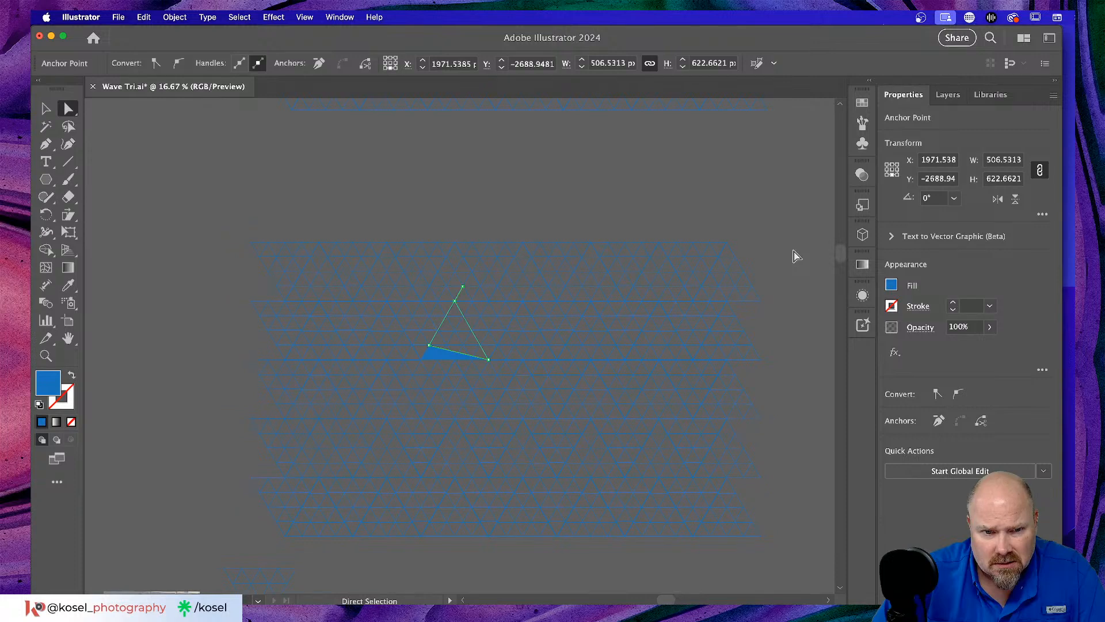
key("super+z")
key("super+z")
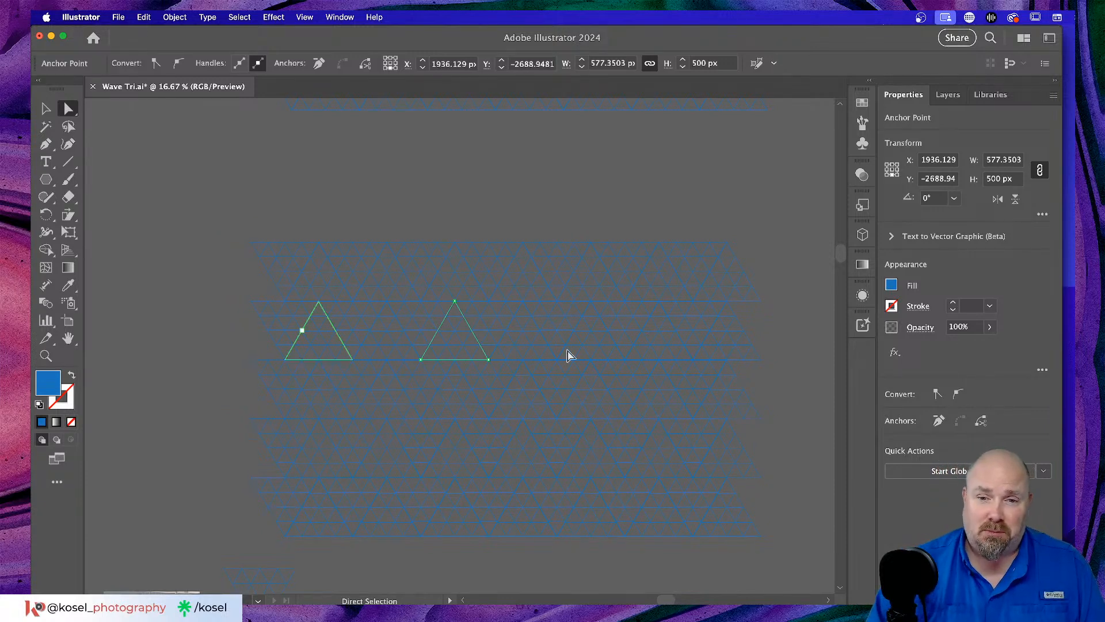
Try shifting the top anchor point of the same large second-row triangle, and undo the move.
left_click(454, 302)
left_click_drag(455, 305, 472, 306)
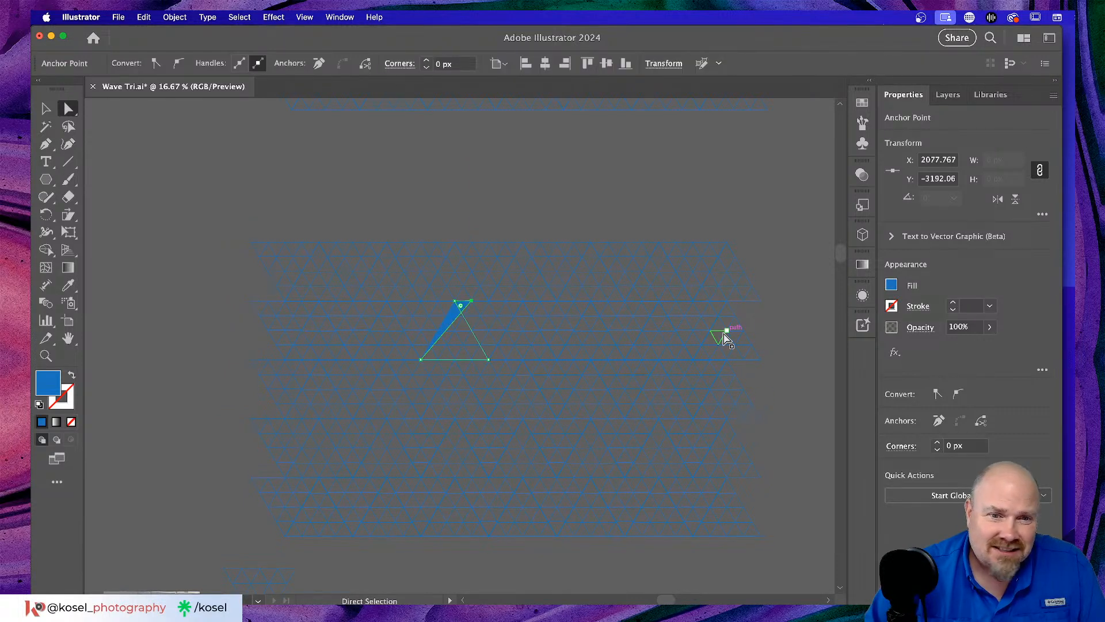
key("super+z")
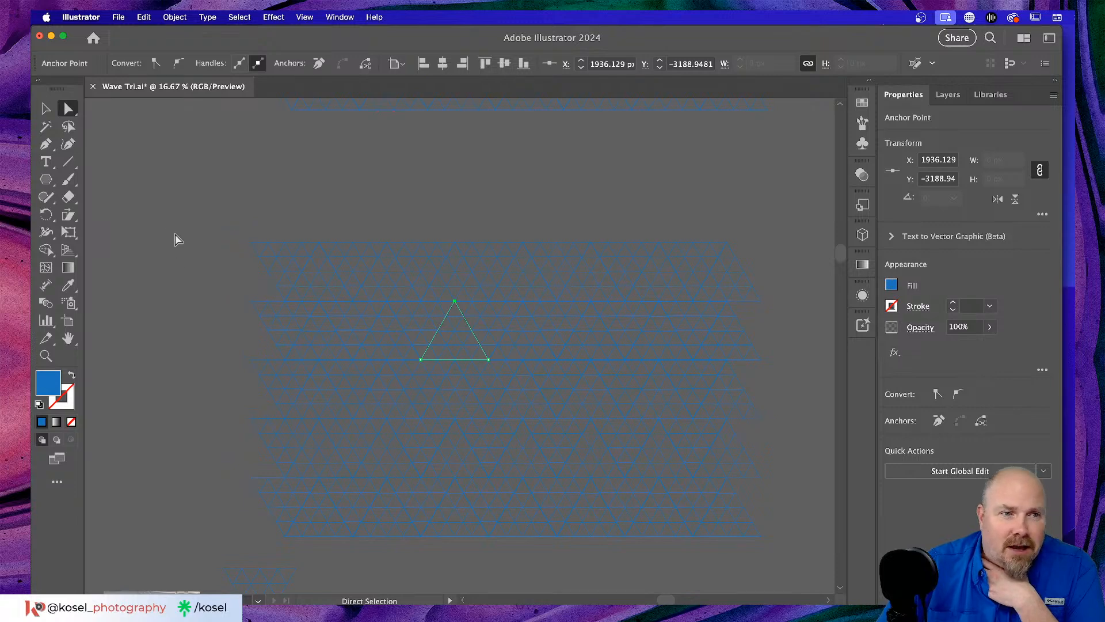
Switch to the Selection tool and select the entire lower compound mesh as one object.
key("v")
left_click(195, 196)
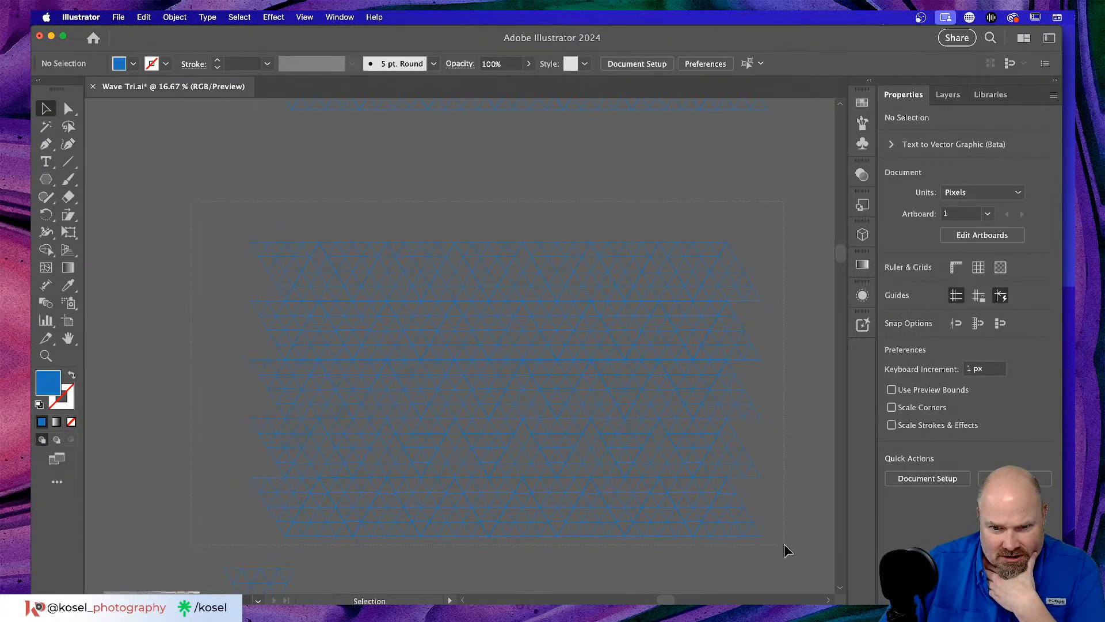
key("super+a")
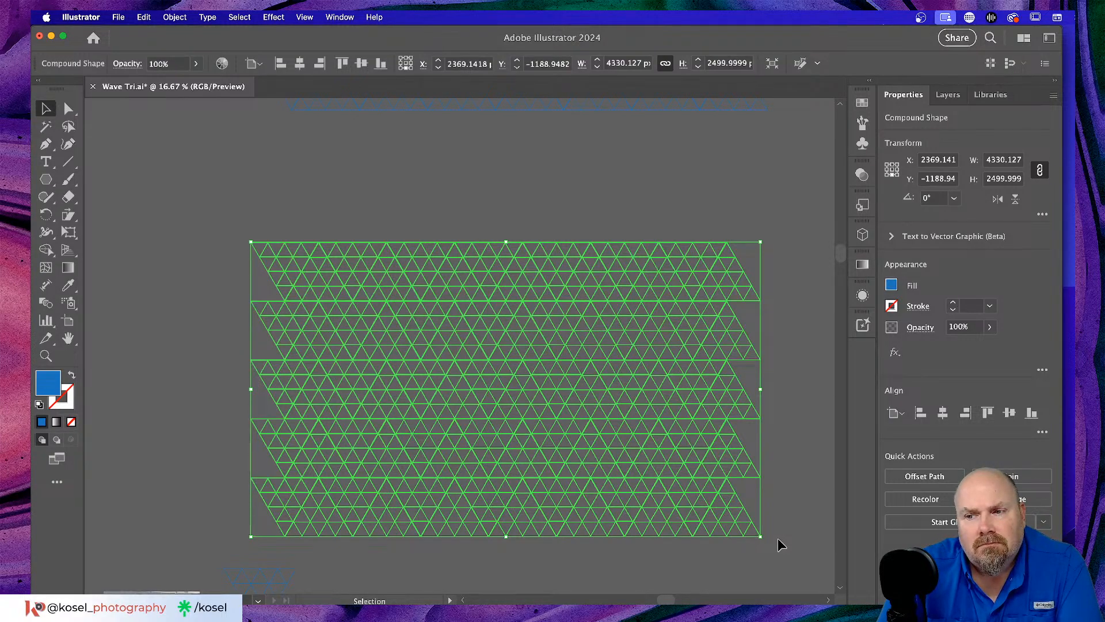
Deselect the compound mesh, switch to Outline view, and examine the line structure along its upper edge and left corner.
left_click(540, 220)
key("super+equal")
key("super+equal")
key("super+equal")
key("super+equal")
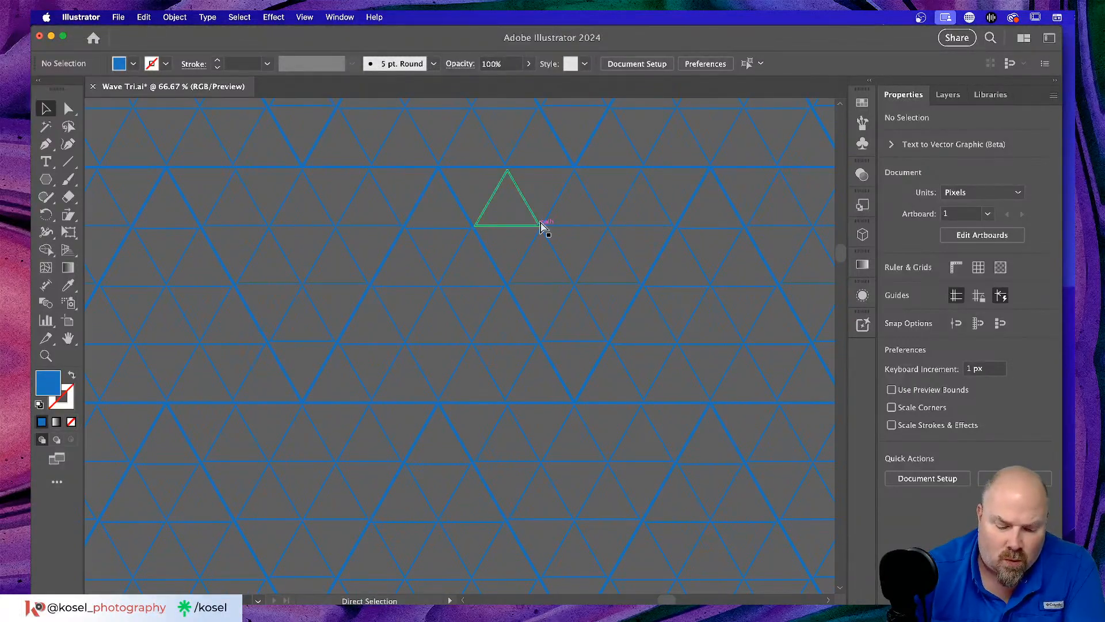
key("super+y")
scroll(518, 303, "up", 5)
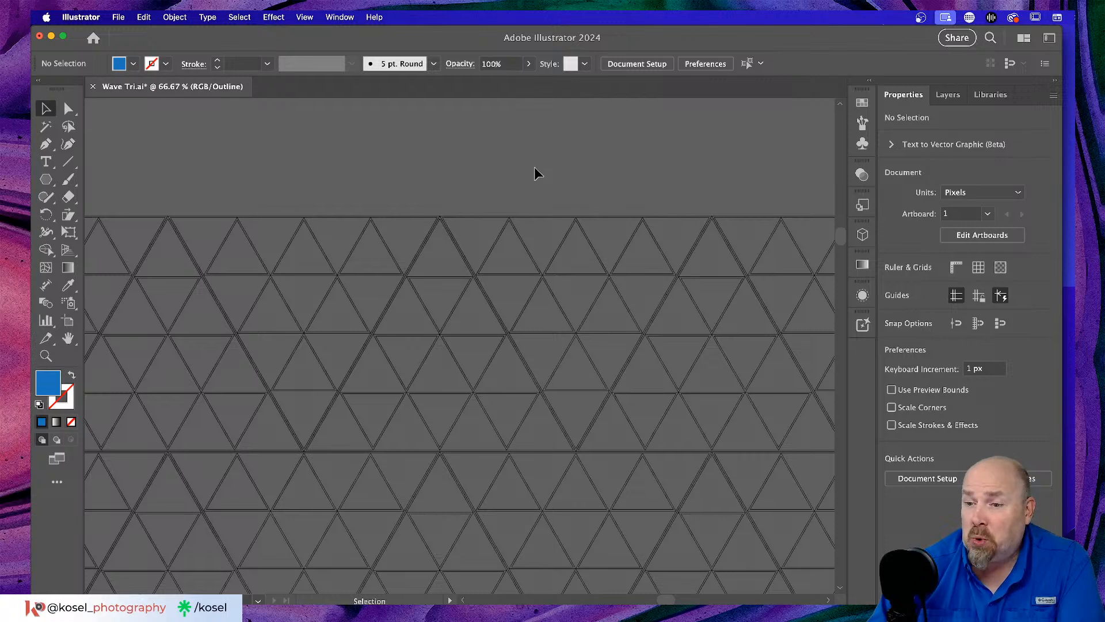
scroll(518, 173, "left", 2)
scroll(519, 175, "left", 2)
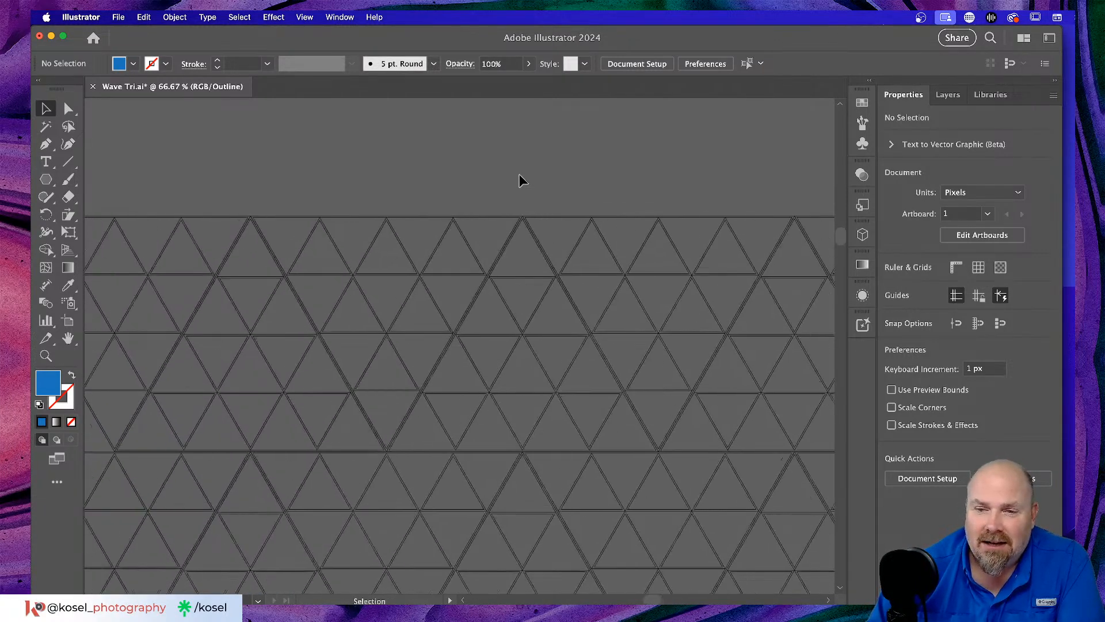
scroll(519, 175, "left", 3)
scroll(519, 175, "left", 5)
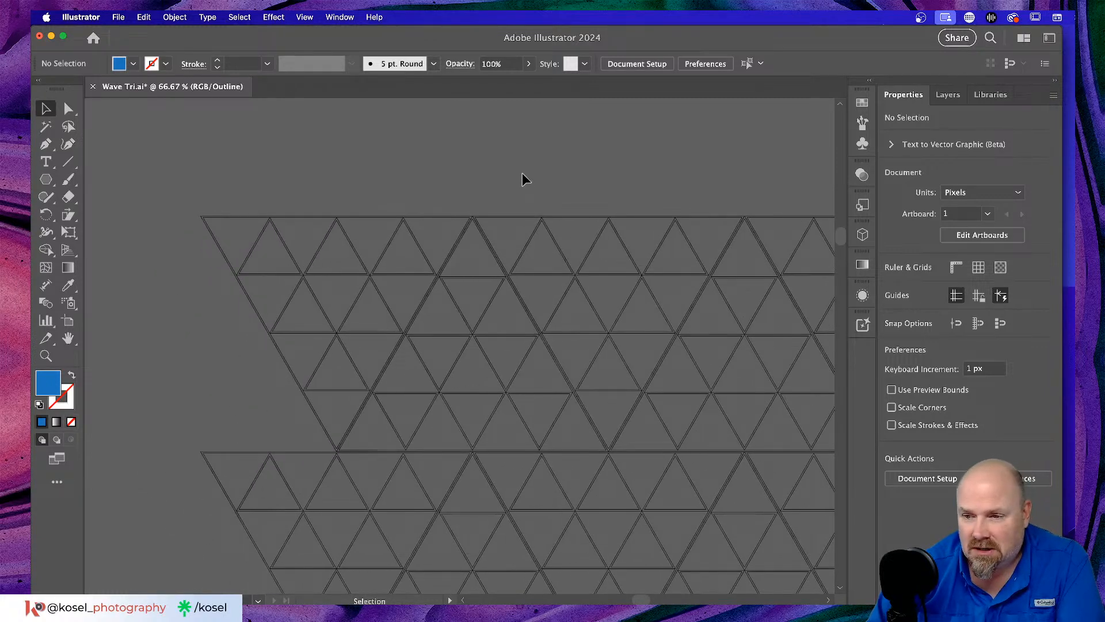
Compare the triangle pattern in the Frankfurt billboard reference photo with the stacked rows of the compound mesh.
key("super")
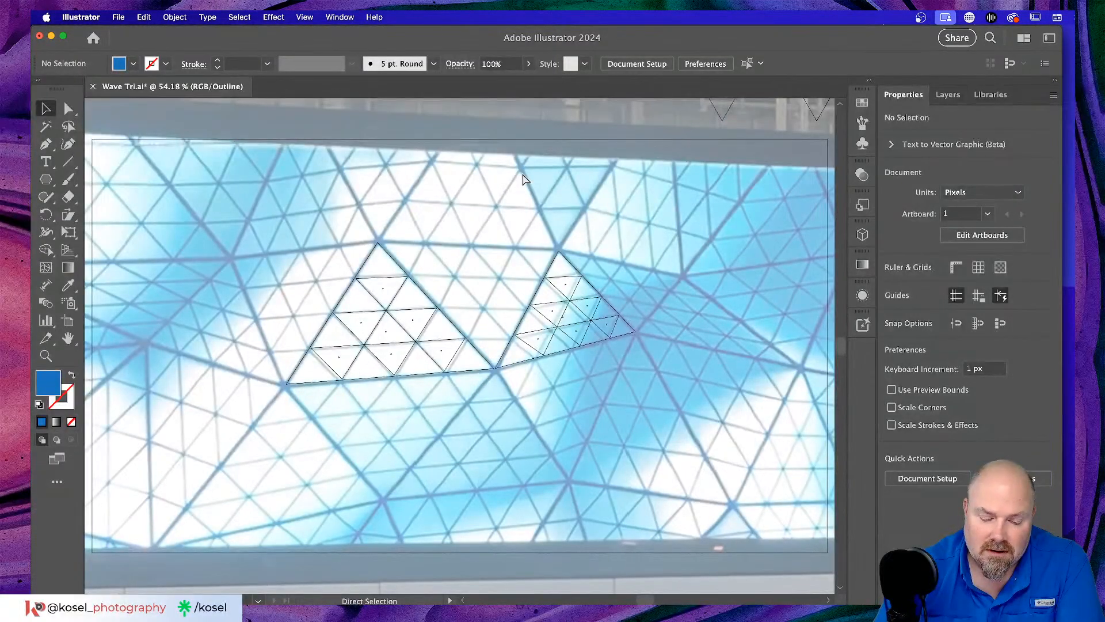
key("super+minus")
key("super+minus")
key("super+minus")
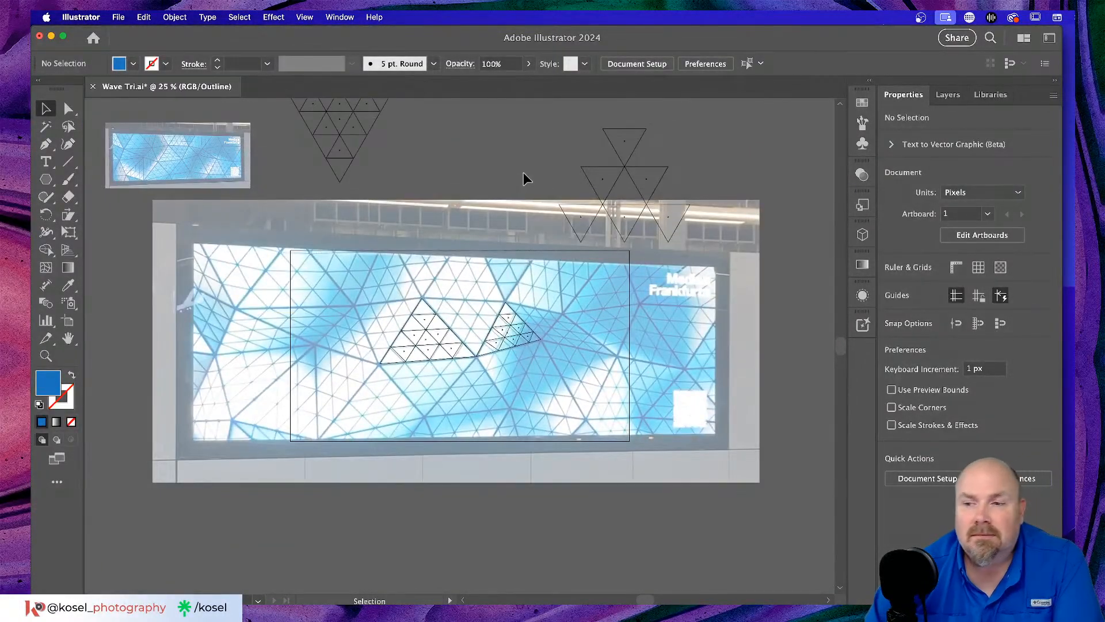
scroll(523, 172, "up", 10)
scroll(524, 171, "up", 5)
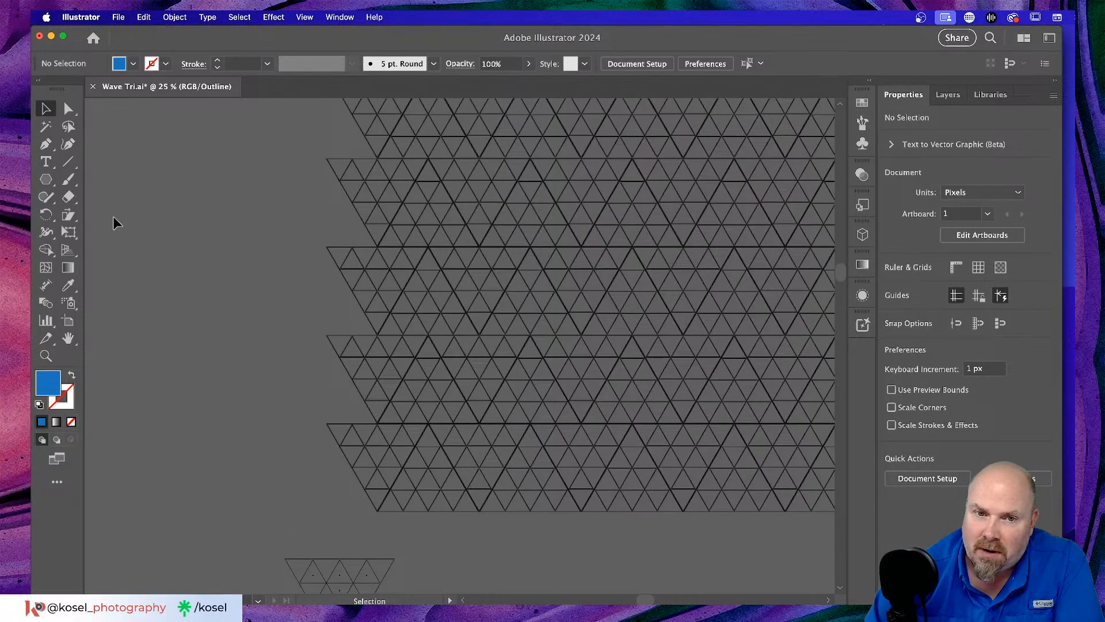
scroll(190, 209, "right", 5)
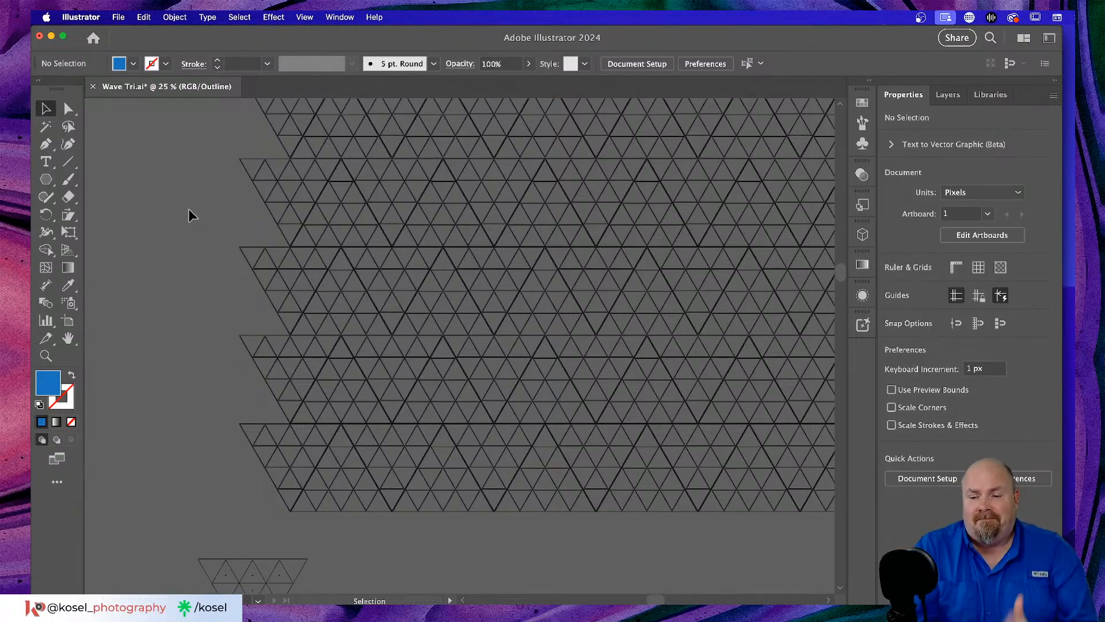
scroll(202, 205, "down", 10)
scroll(202, 205, "left", 4)
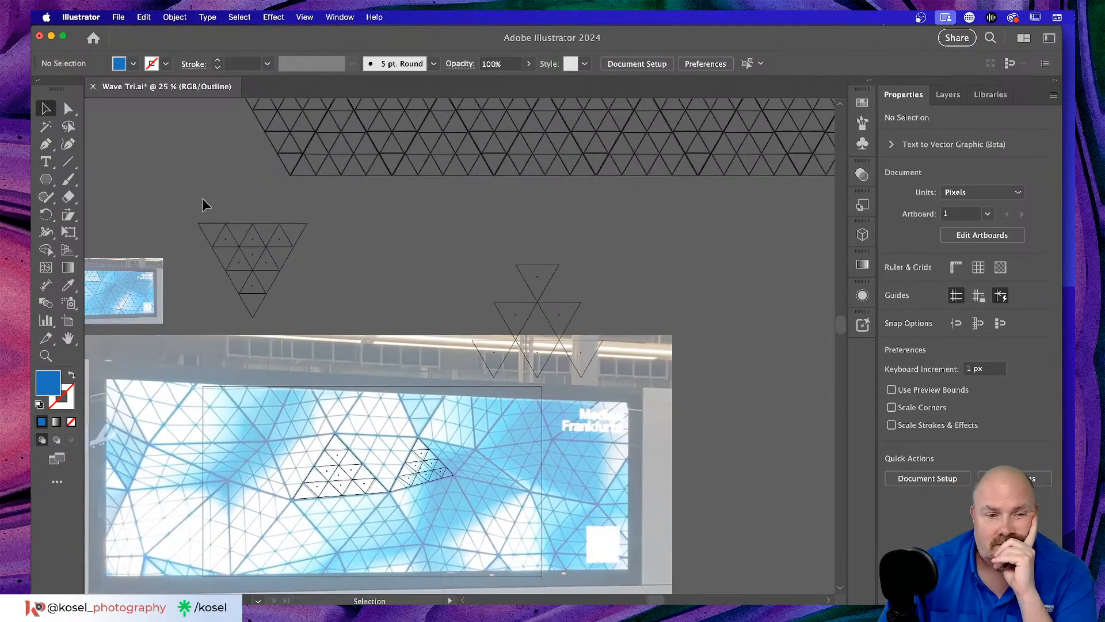
scroll(202, 205, "down", 5)
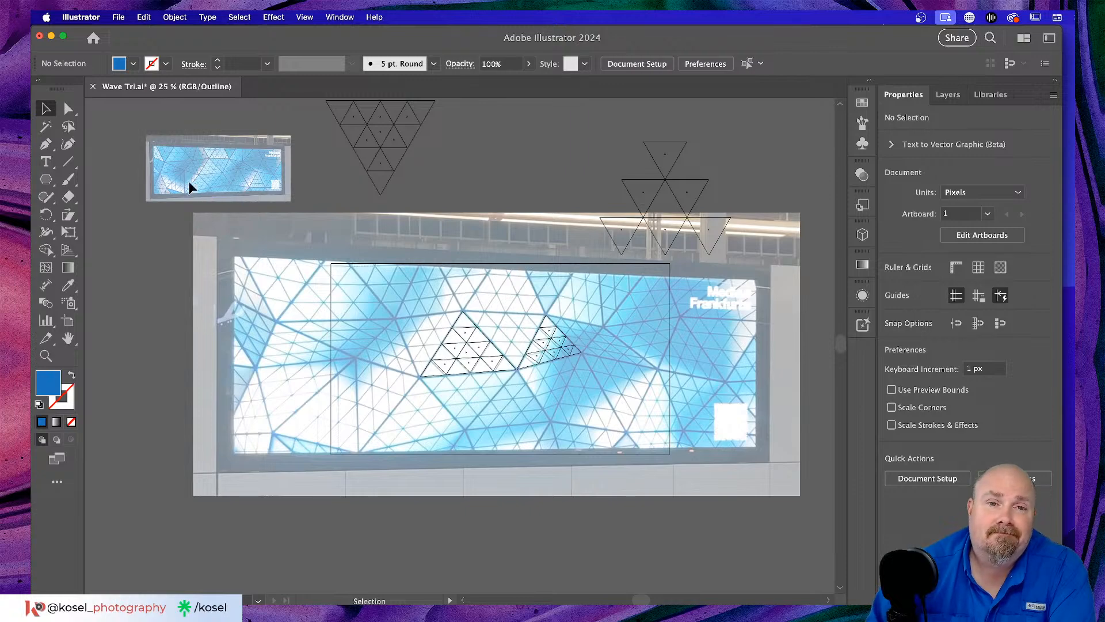
scroll(193, 186, "up", 5)
scroll(223, 217, "up", 3)
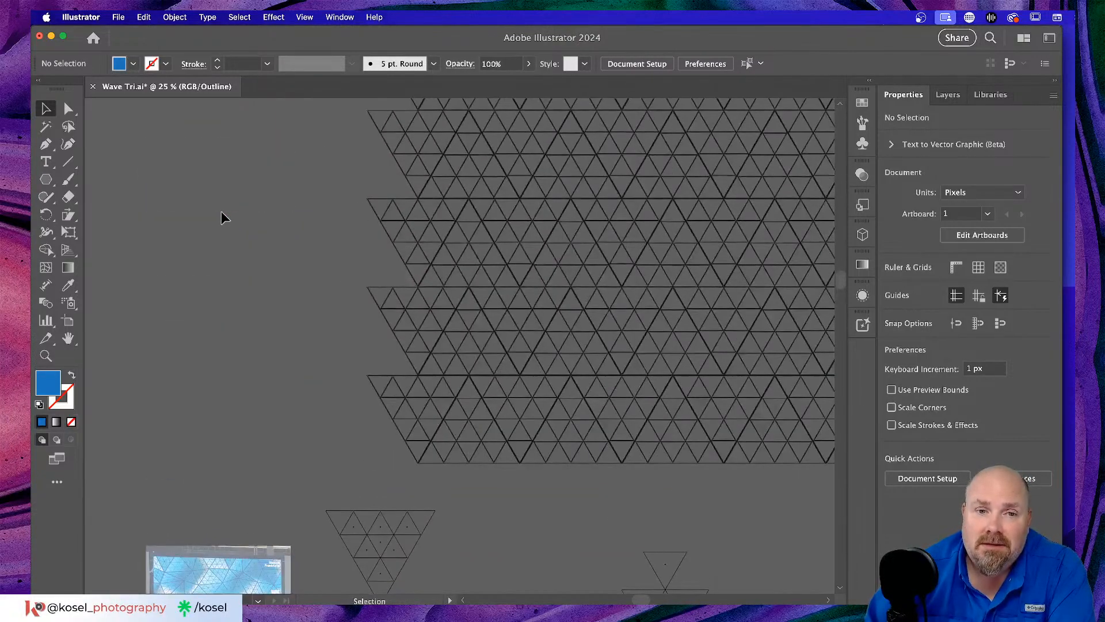
Select the filled compound mesh above the billboard photo and delete it.
left_click(552, 220)
scroll(553, 222, "right", 5)
scroll(553, 221, "up", 3)
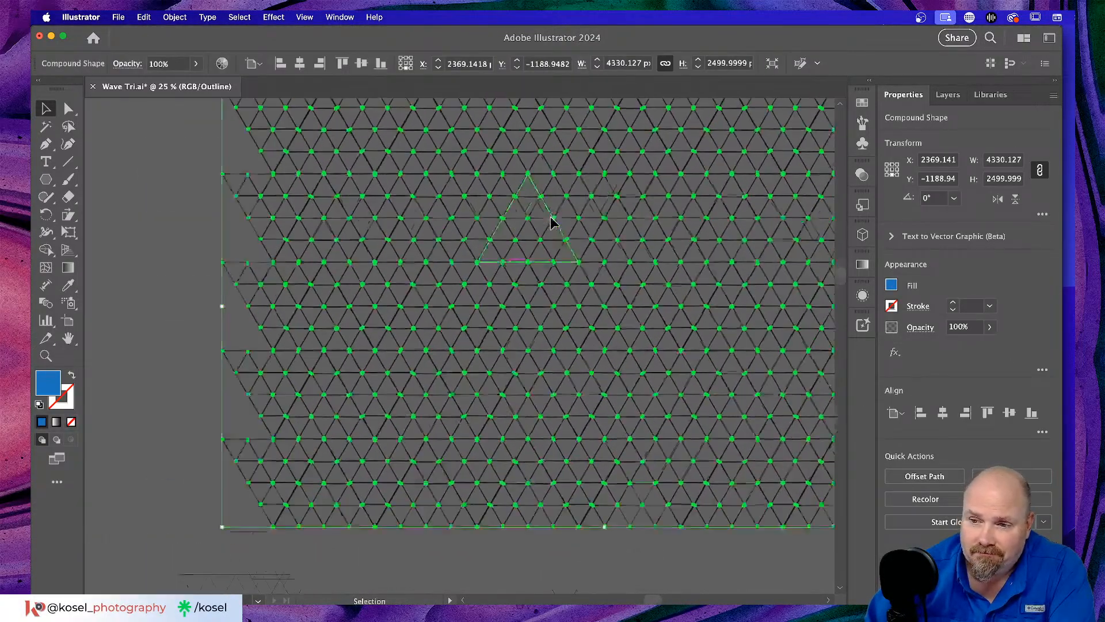
key("super+minus")
key("super+minus")
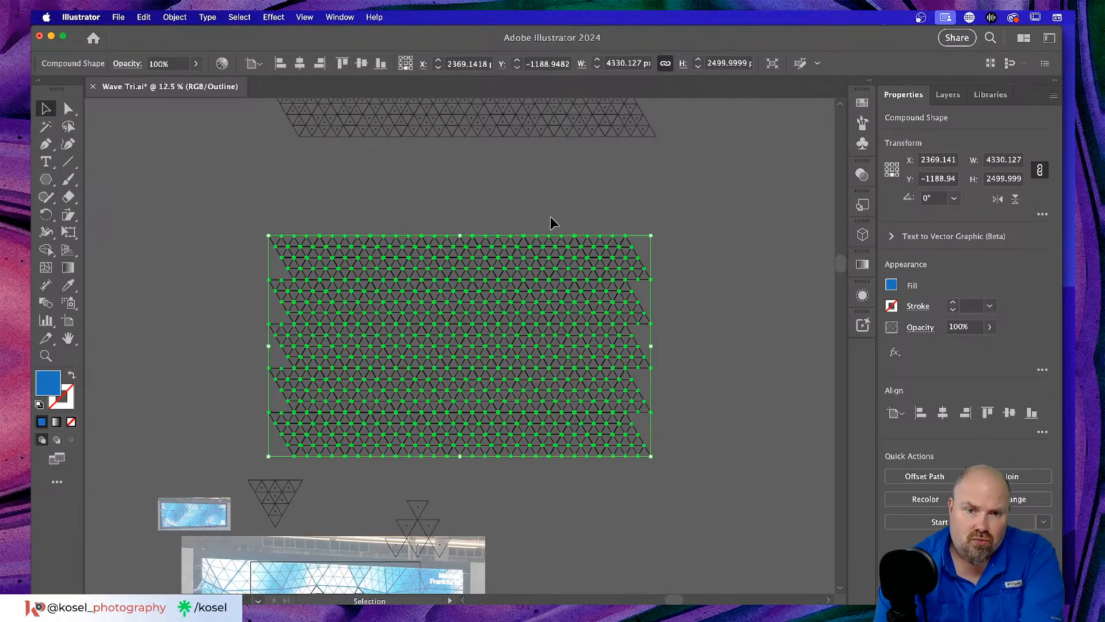
key("Delete")
Duplicate the whole remaining stroked triangle mesh below the original at about X 2461 px, Y -1767 px, and deselect the copy.
scroll(549, 222, "up", 3)
scroll(549, 219, "up", 2)
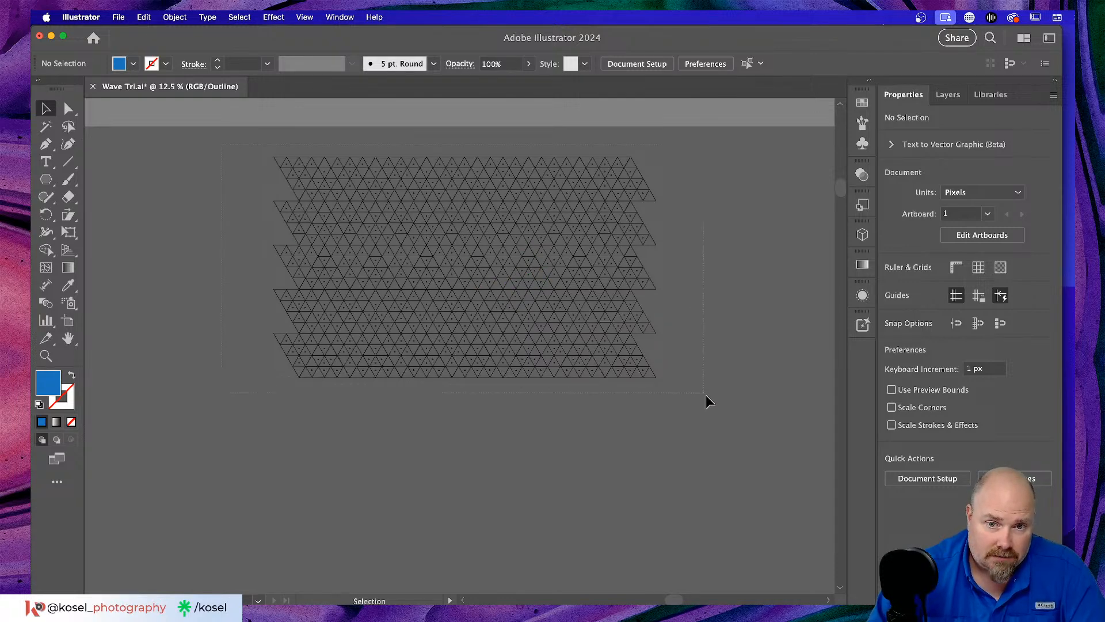
key("super+a")
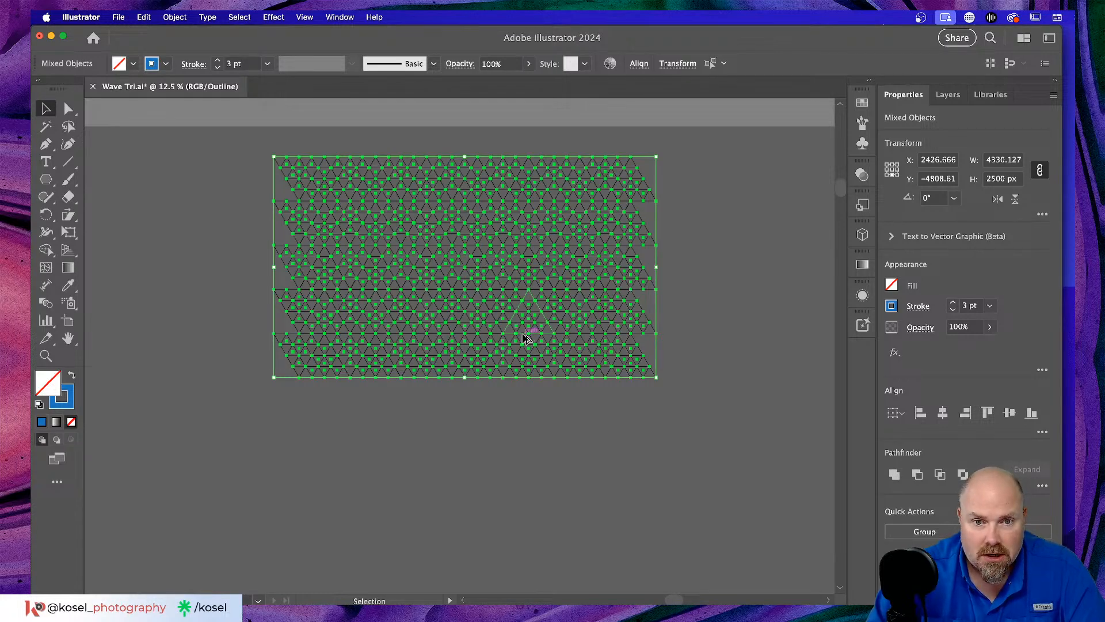
left_click_drag(525, 337, 531, 567)
scroll(739, 376, "down", 3)
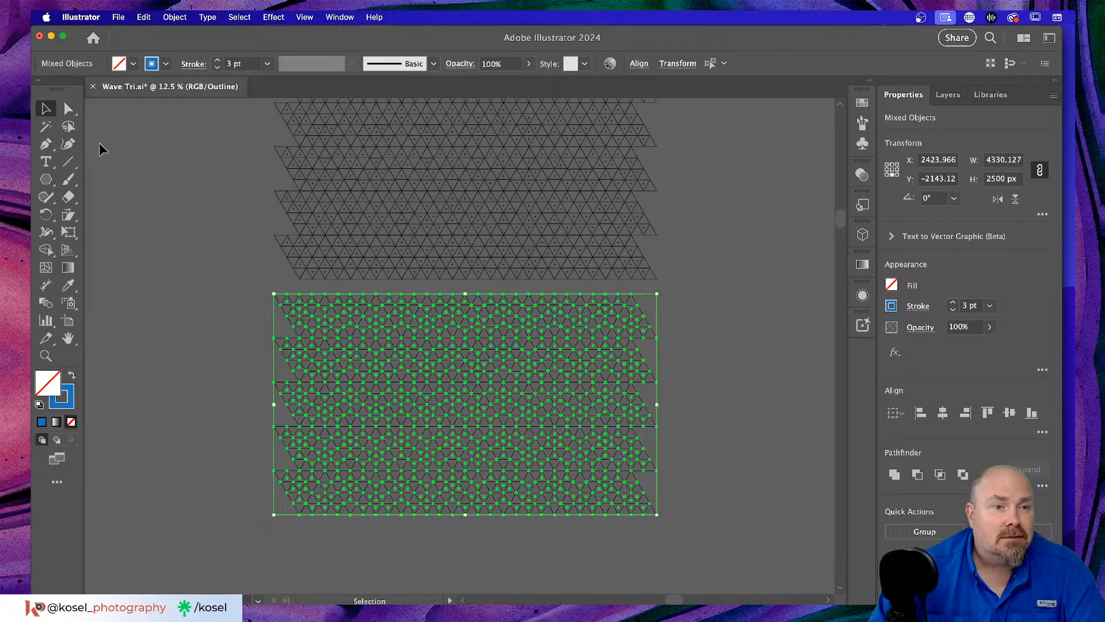
left_click_drag(513, 439, 513, 471)
left_click(777, 370)
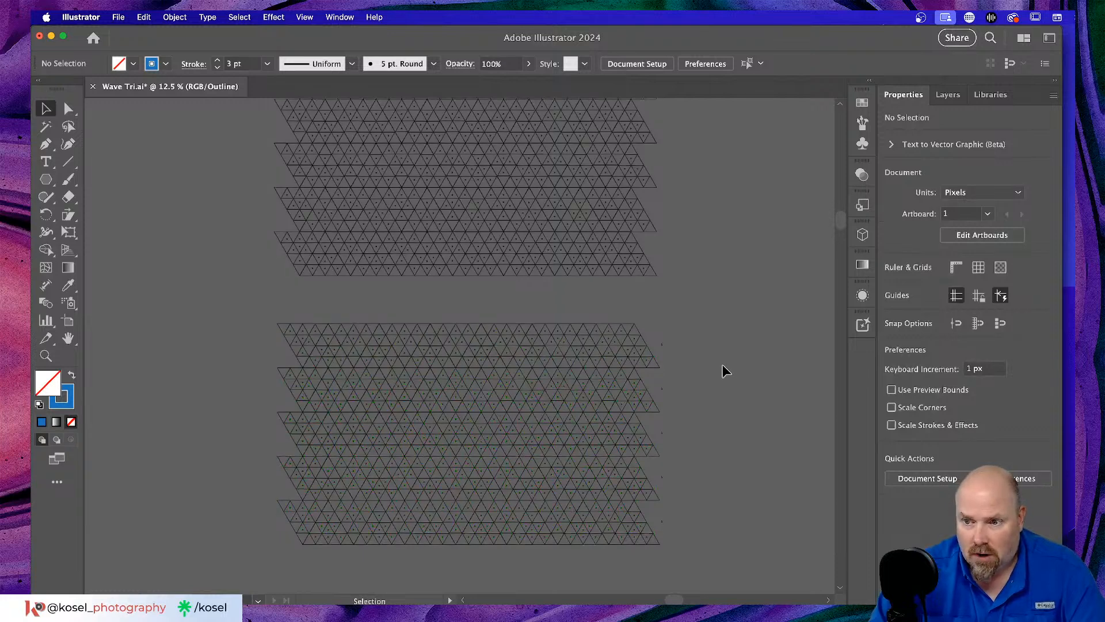
Select the entire duplicated mesh, unite it into a live compound shape with Pathfinder, and check that it selects as one object.
scroll(723, 365, "down", 4)
scroll(723, 364, "left", 1)
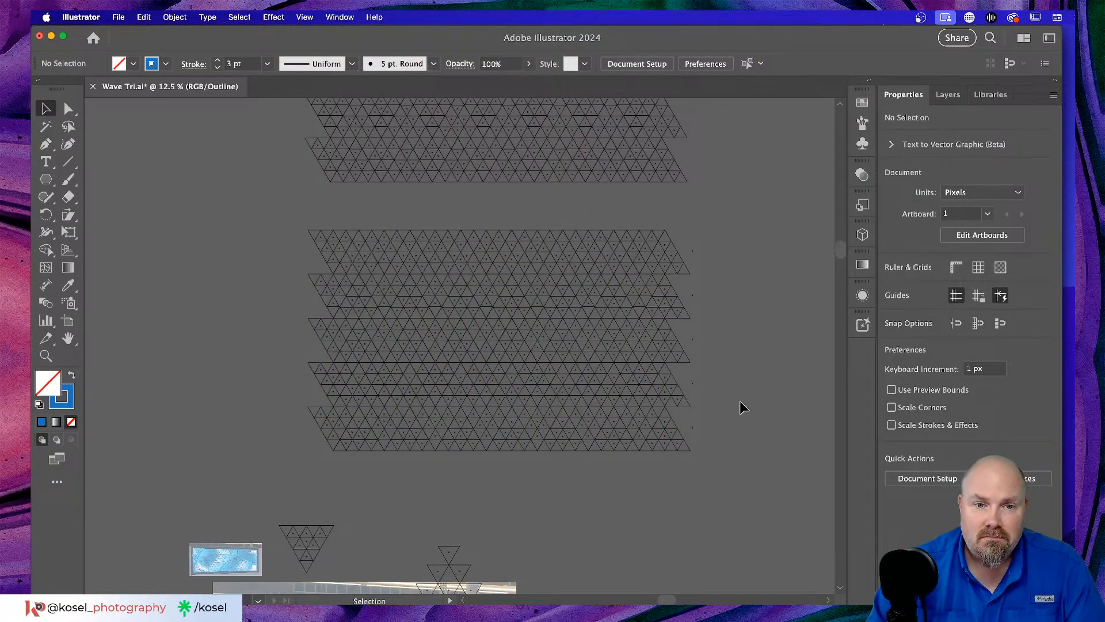
key("super+equal")
key("super+equal")
key("super+equal")
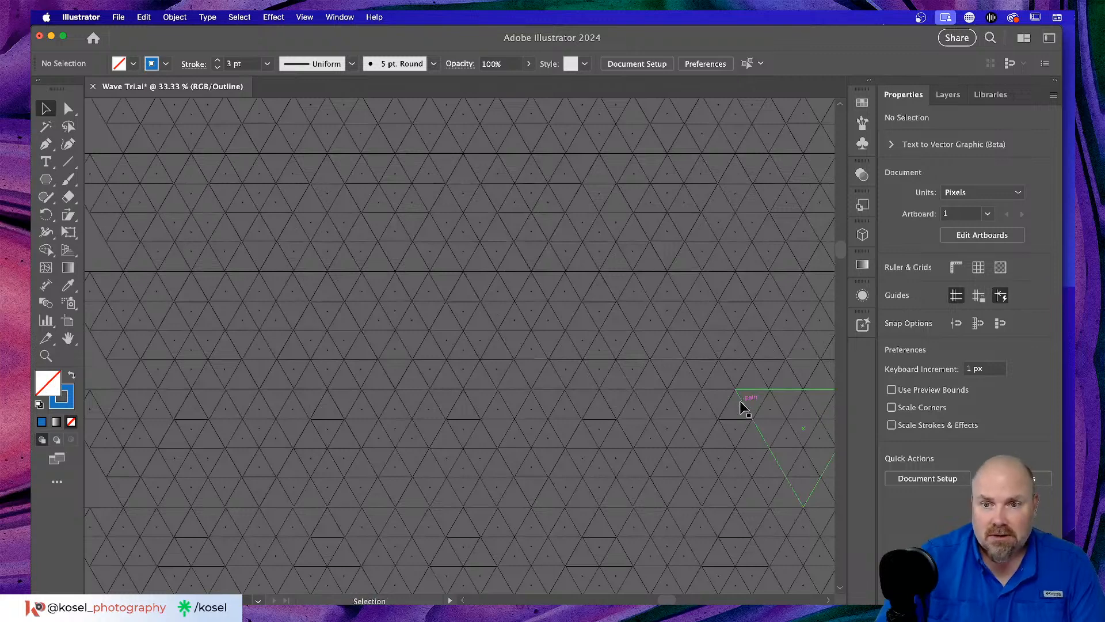
key("super+minus")
key("super+minus")
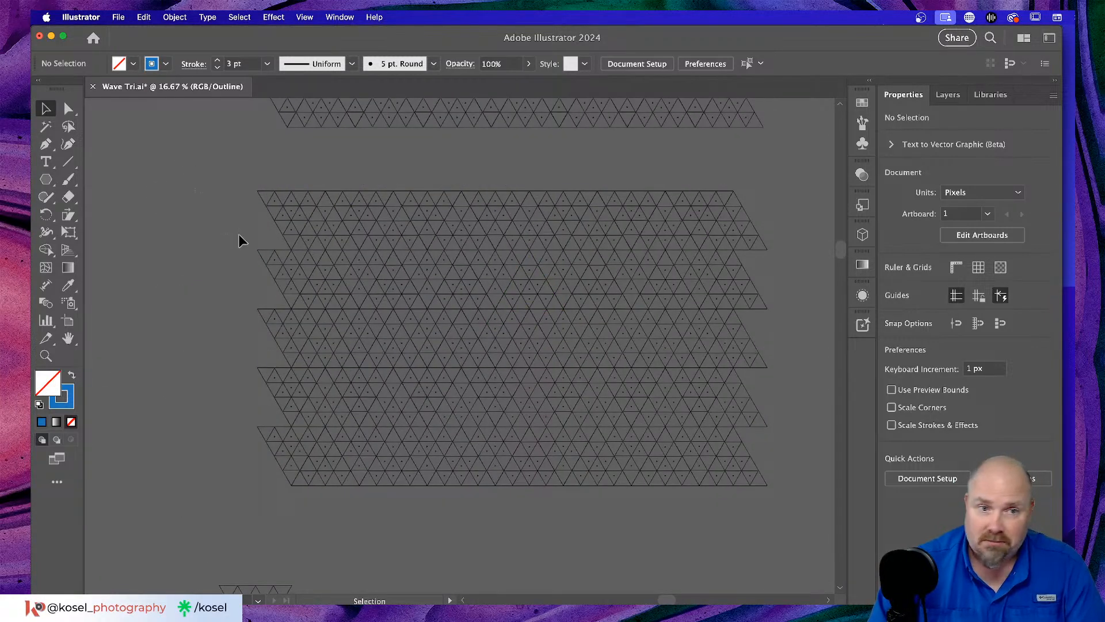
left_click(762, 487)
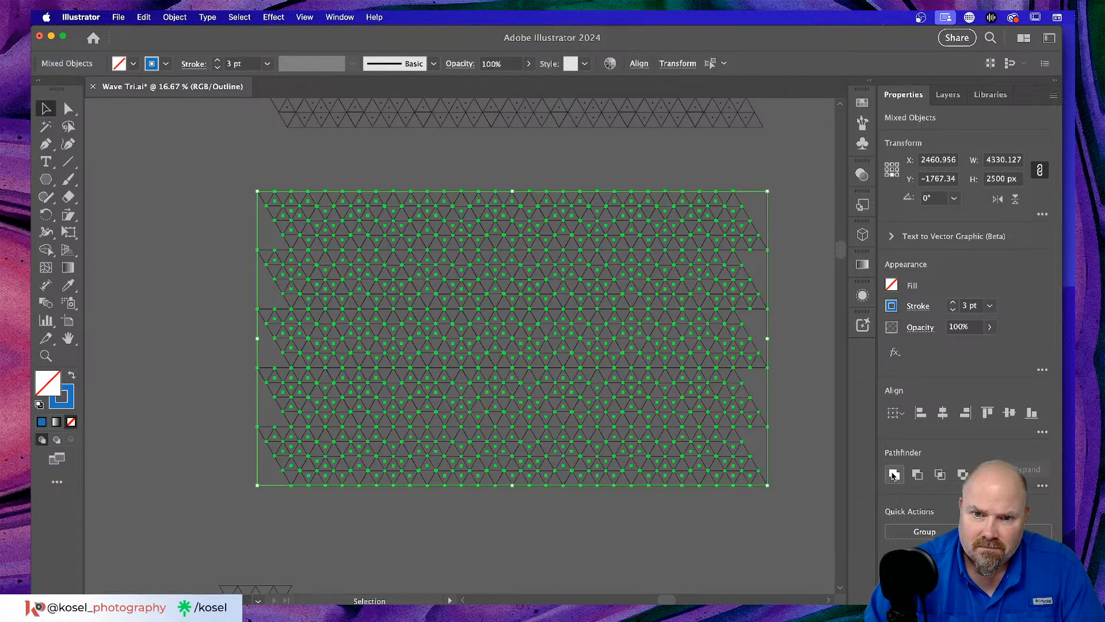
left_click(893, 474, "alt")
left_click(691, 515)
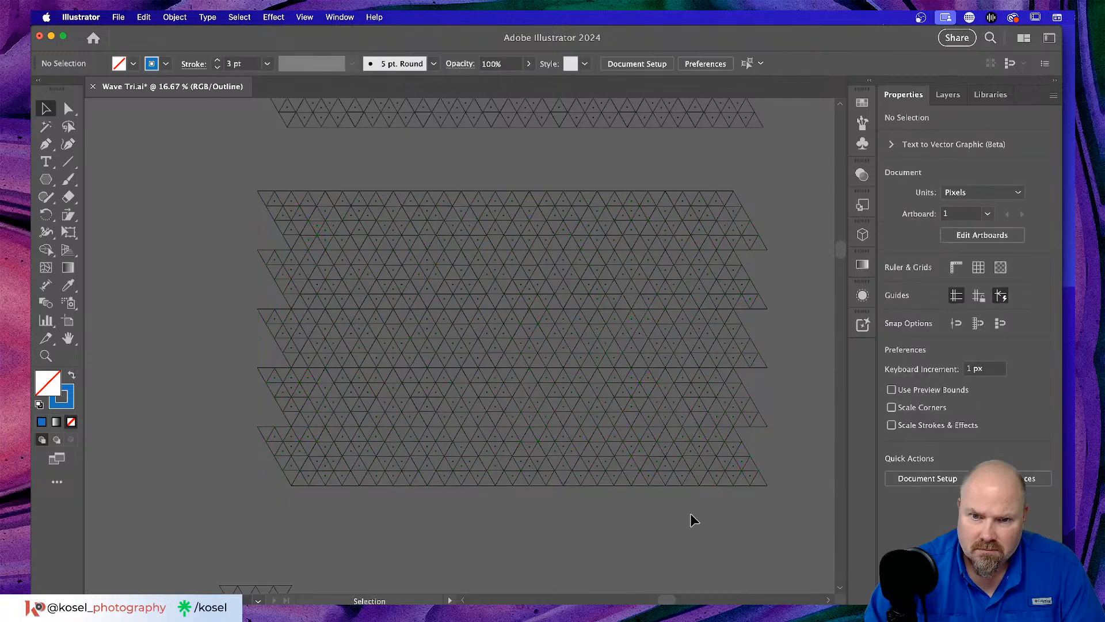
left_click(755, 418)
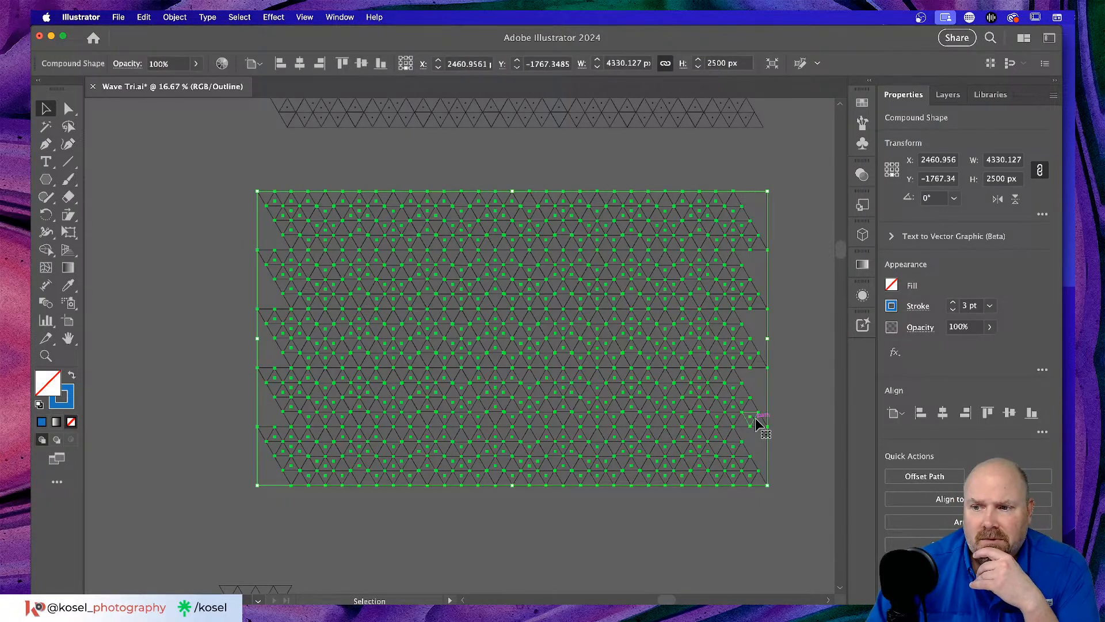
left_click(548, 515)
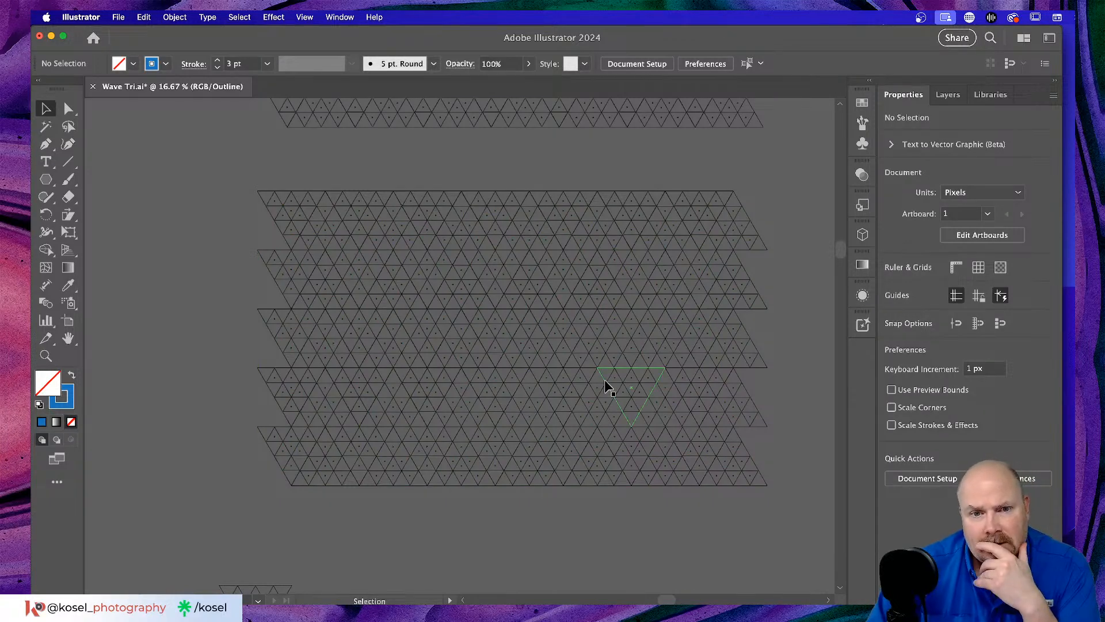
Switch from Outline back to Preview view and select the united compound shape.
scroll(604, 379, "up", 5)
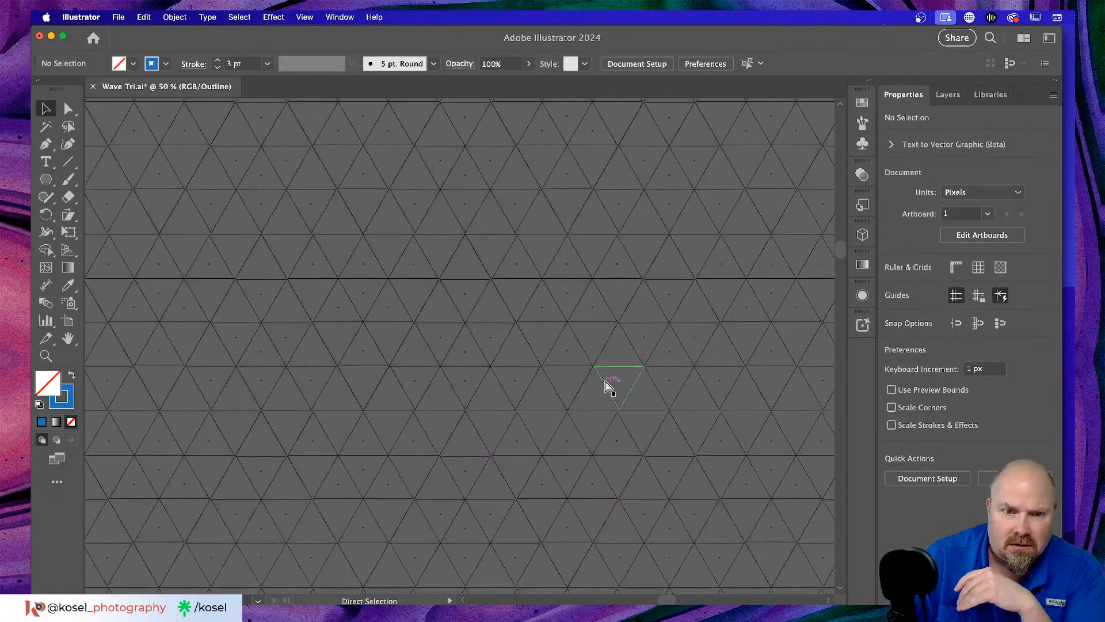
scroll(606, 378, "up", 2)
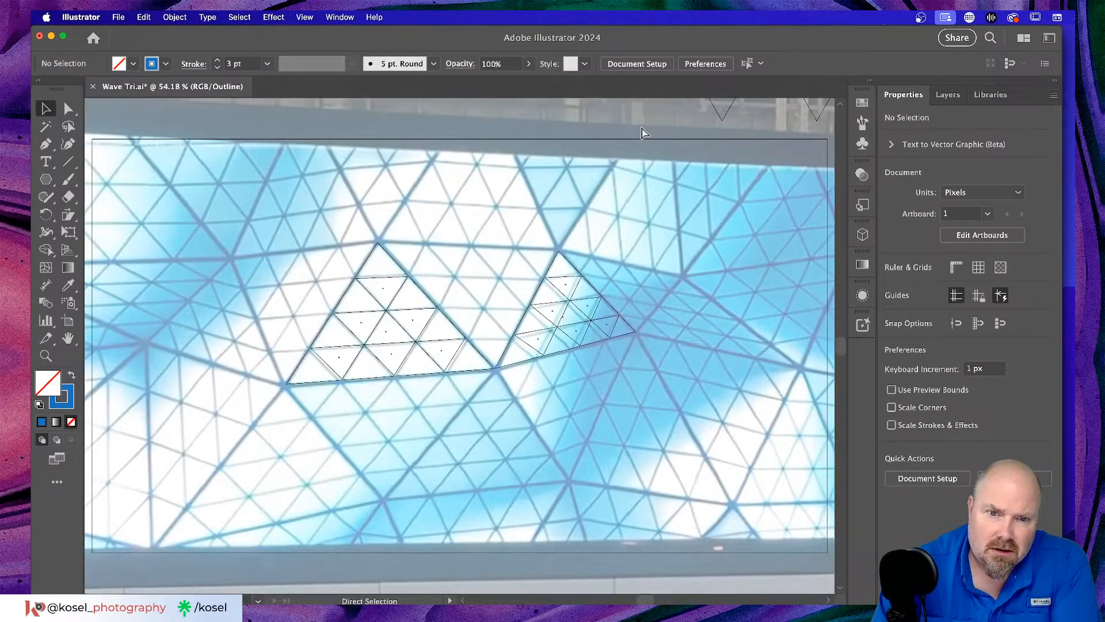
key("super+alt+0")
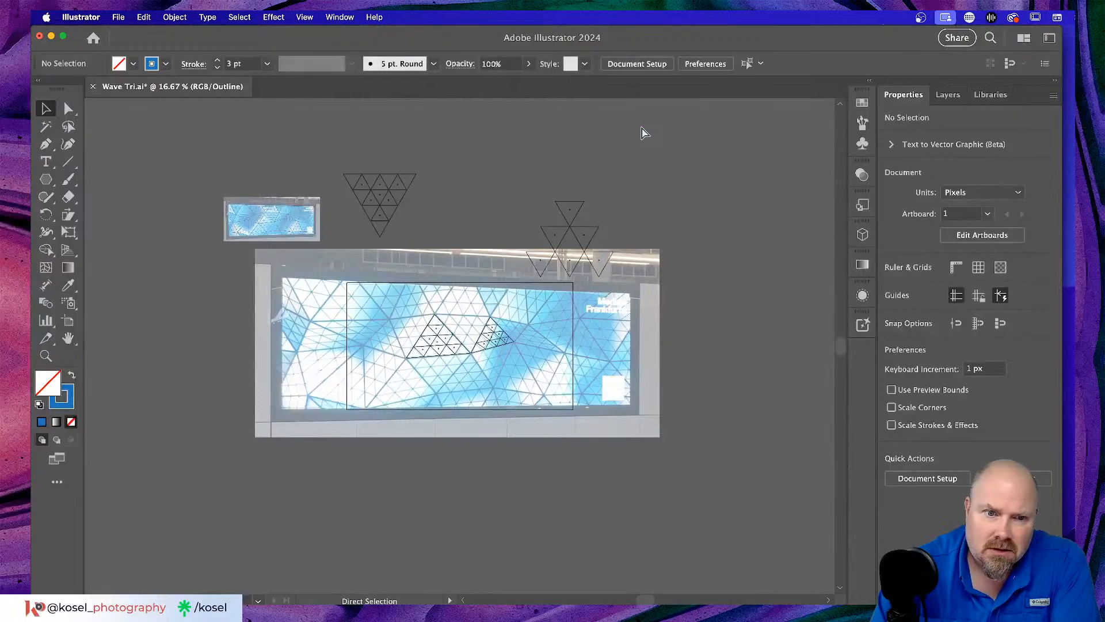
scroll(738, 223, "up", 5)
scroll(738, 219, "up", 3)
scroll(737, 217, "right", 5)
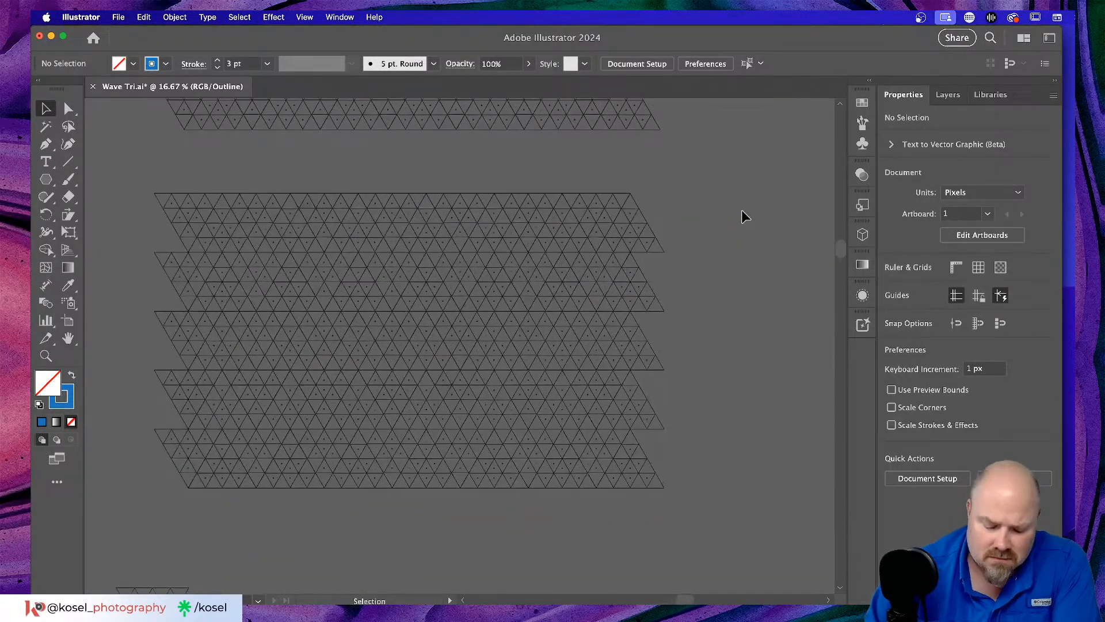
key("super+y")
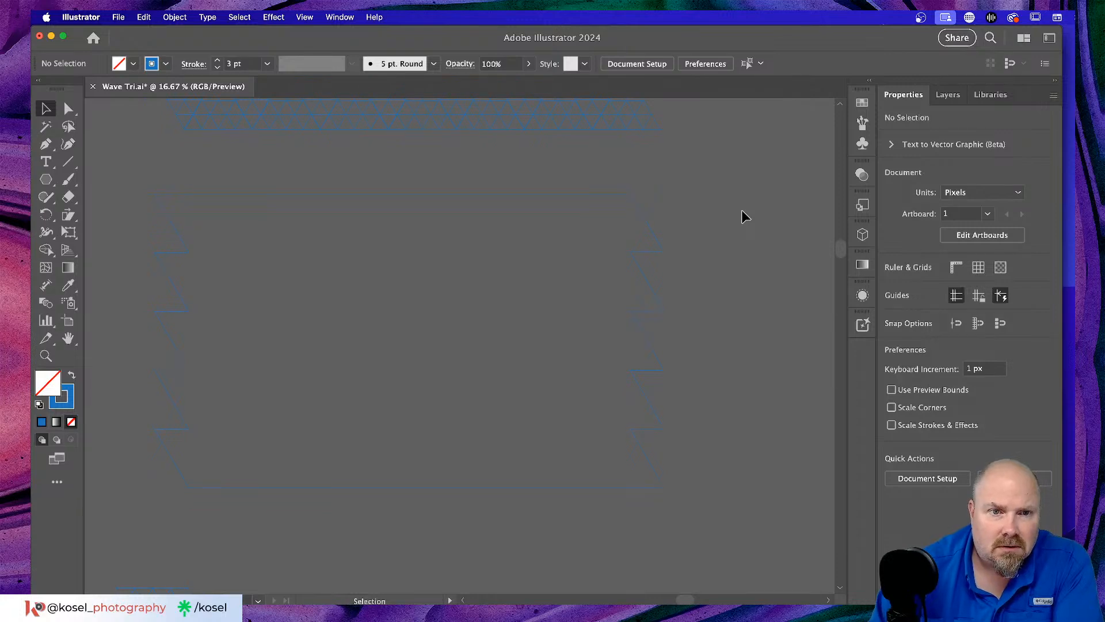
left_click(507, 346)
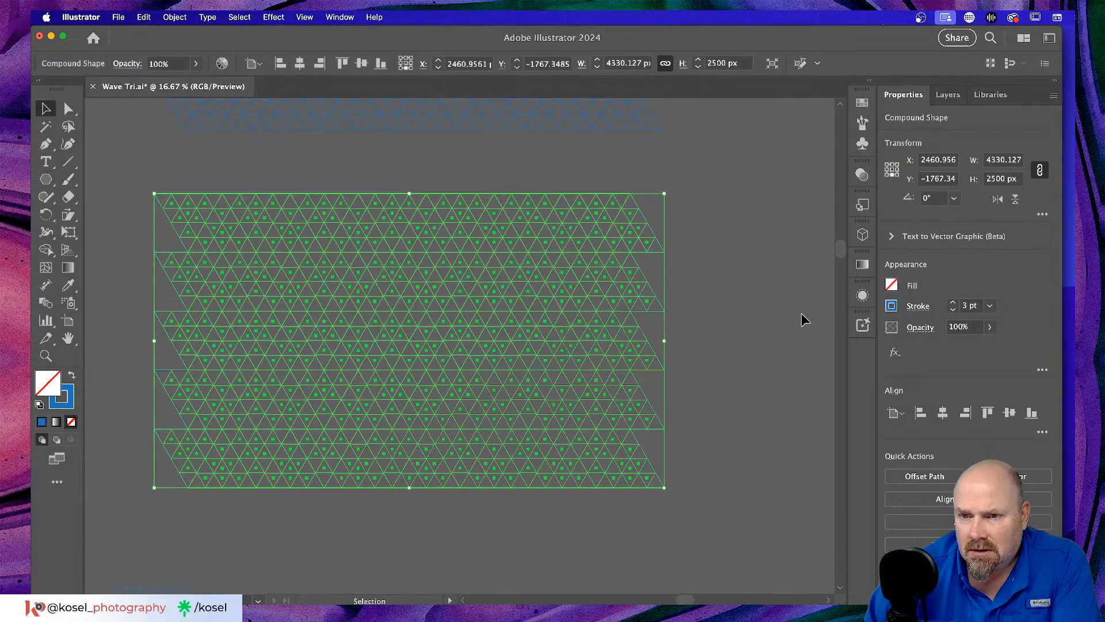
Check the stroke and fill attributes of the triangle grid's compound shape and compare its outline and preview views.
key("Delete")
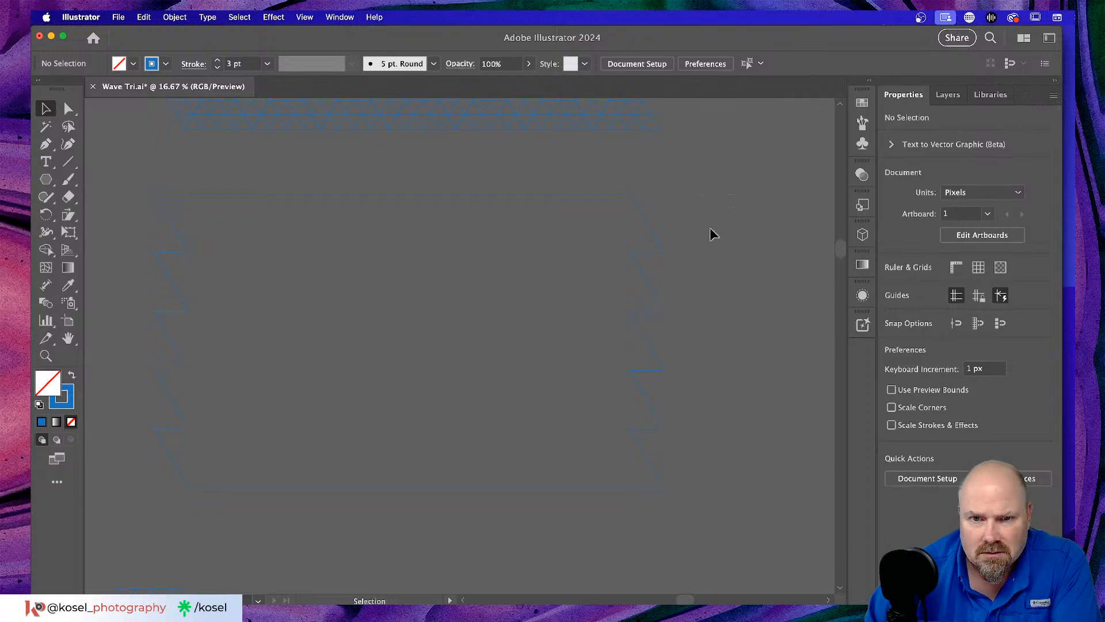
key("super+z")
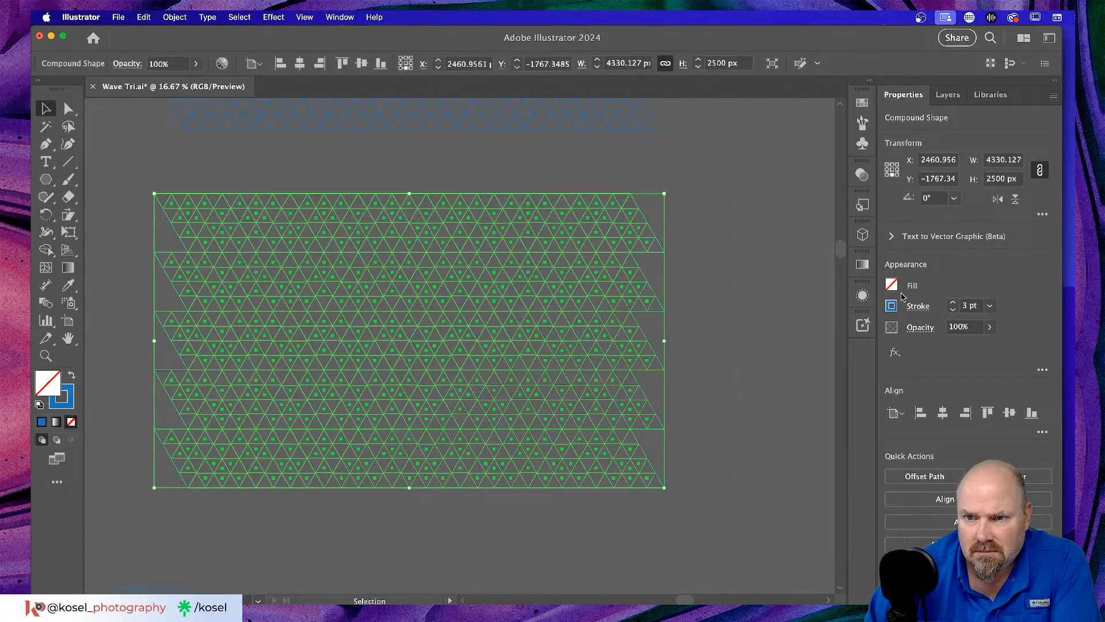
left_click(862, 295)
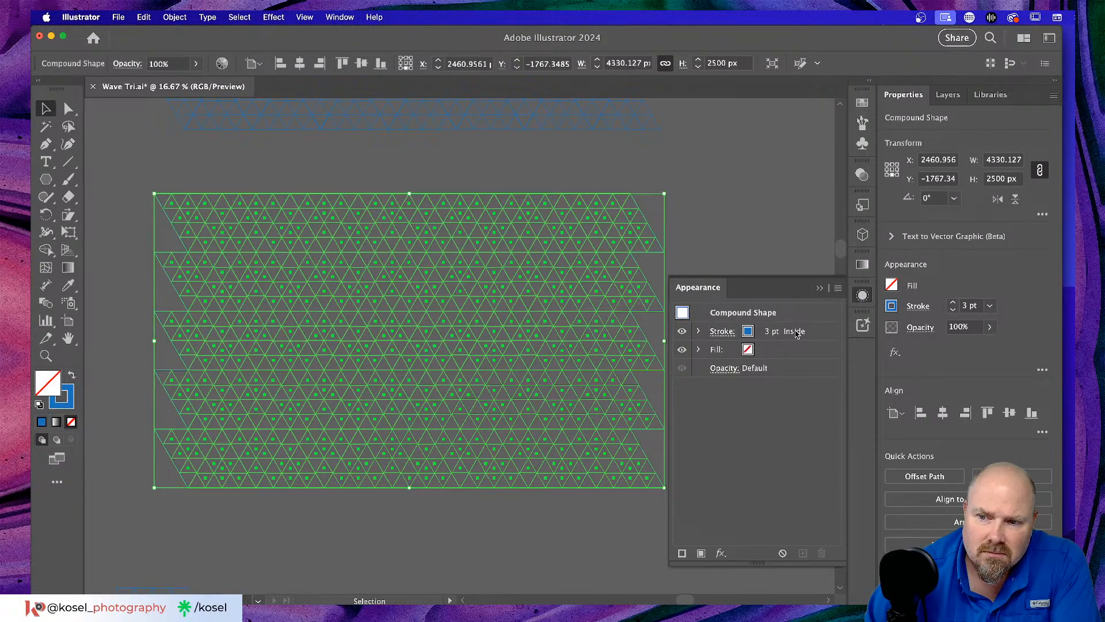
left_click(734, 213)
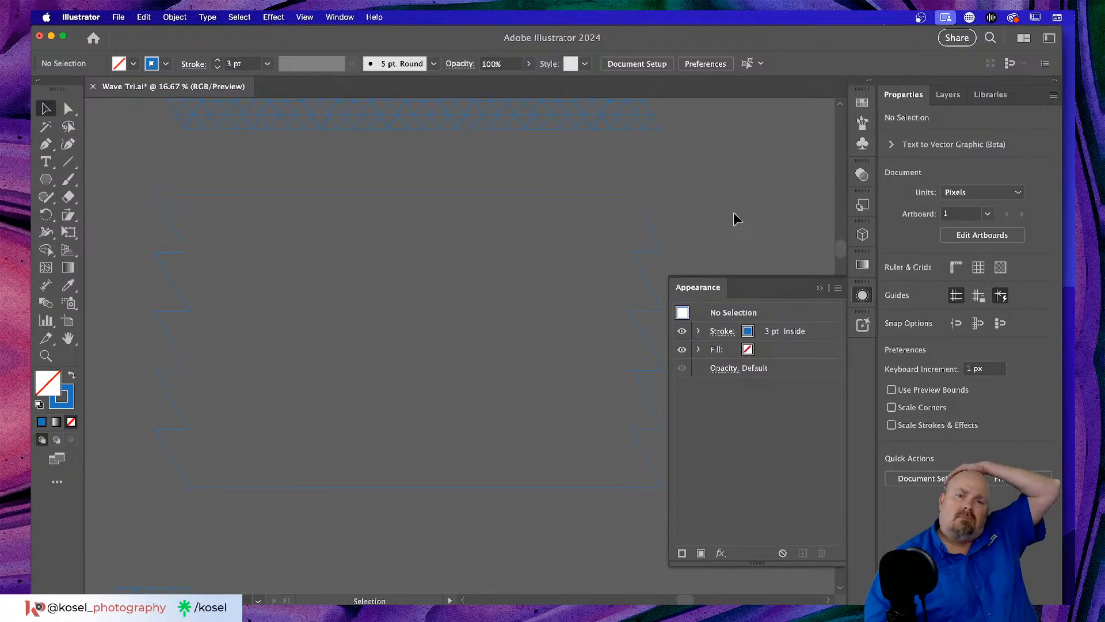
left_click(820, 287)
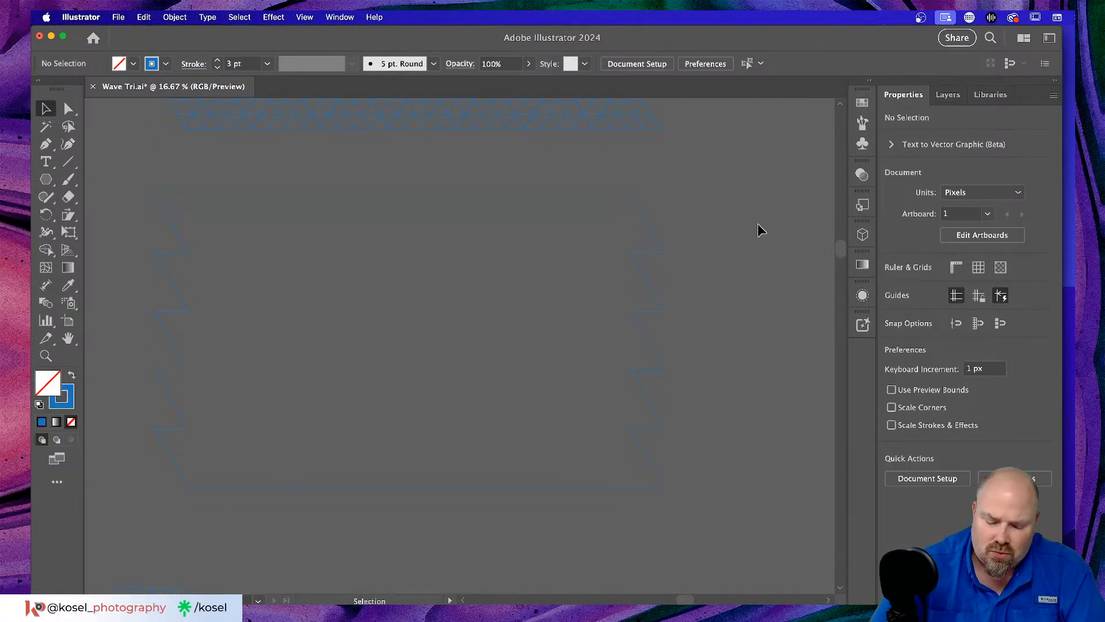
key("a")
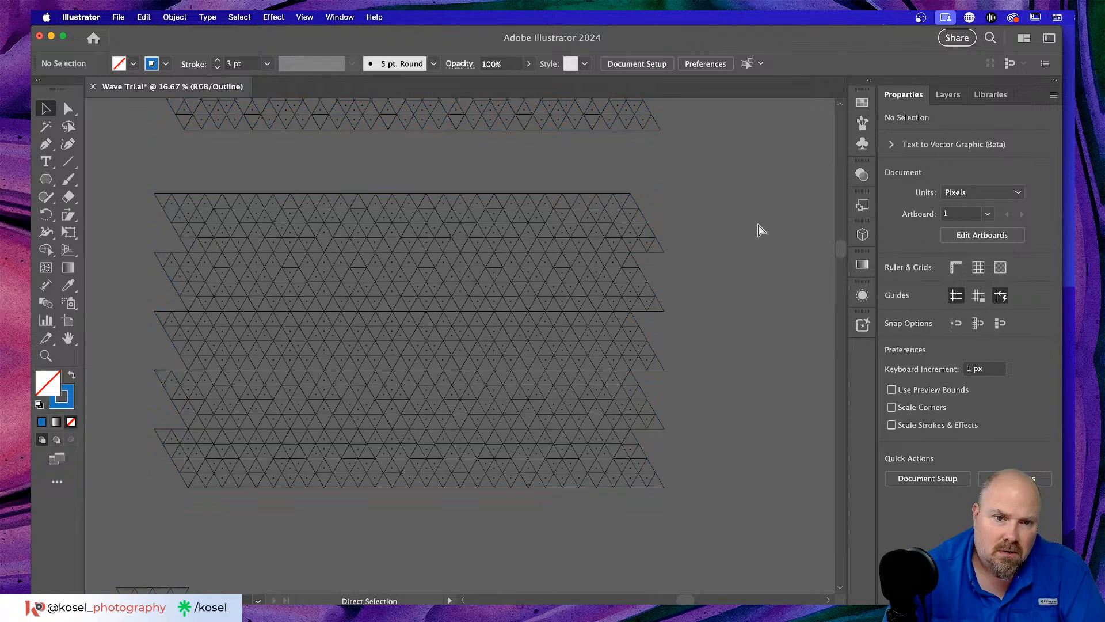
key("v")
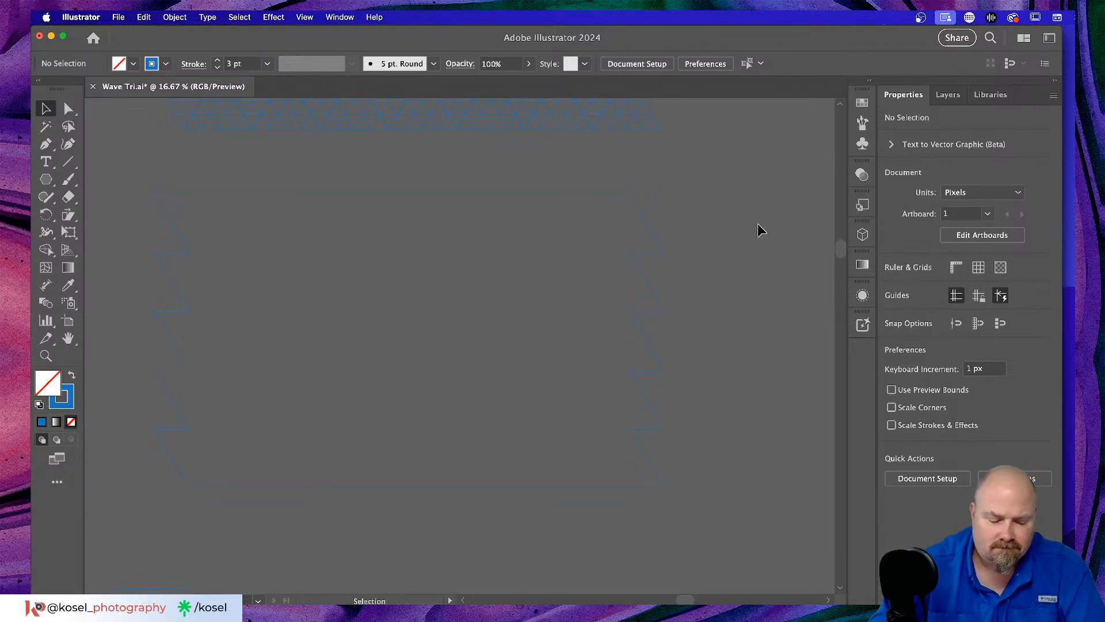
Return the compound shape to separate triangle objects and deselect them.
key("a")
key("super+a")
key("v")
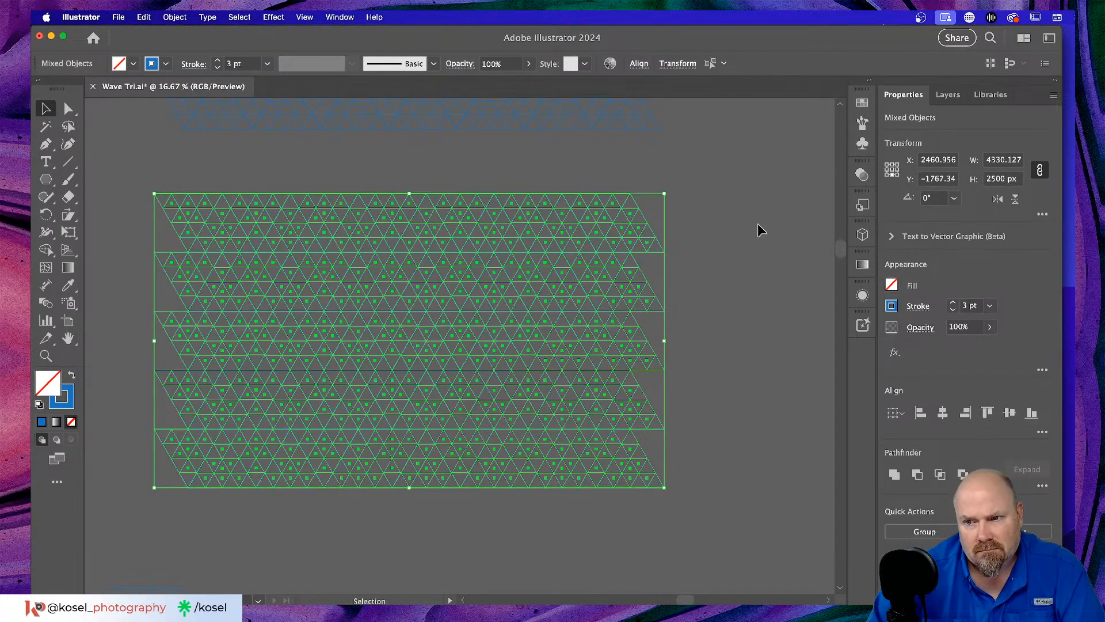
key("shift+super+a")
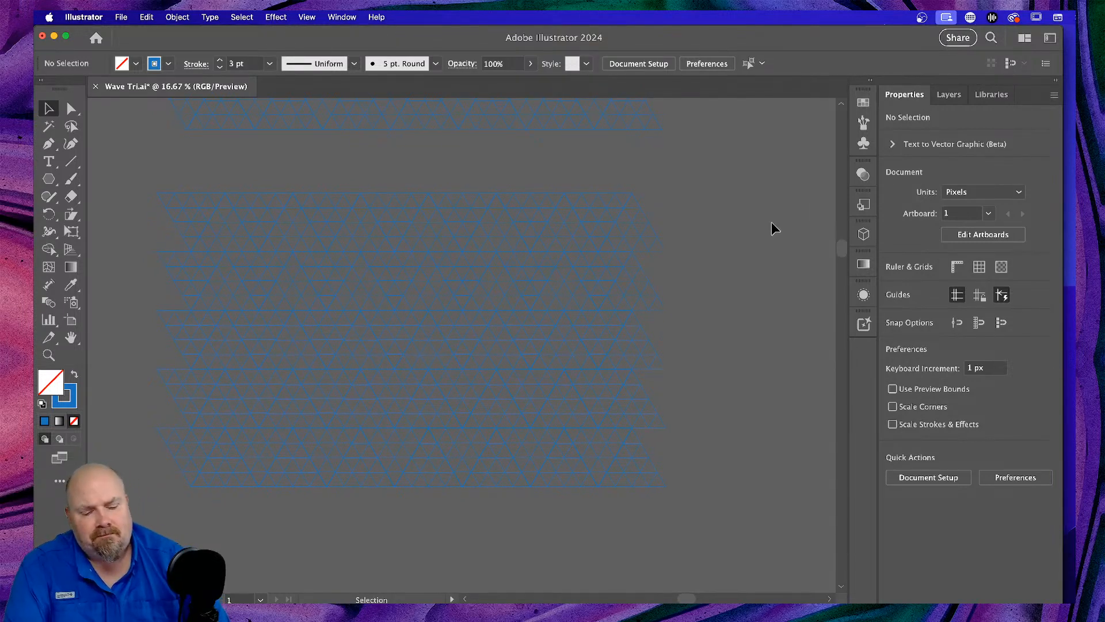
Examine the reference photo of the triangulated wall below the triangle grids and return to the lower grid.
scroll(744, 287, "down", 3)
scroll(745, 286, "down", 10)
scroll(748, 283, "left", 3)
scroll(751, 284, "up", 5)
scroll(750, 283, "down", 4)
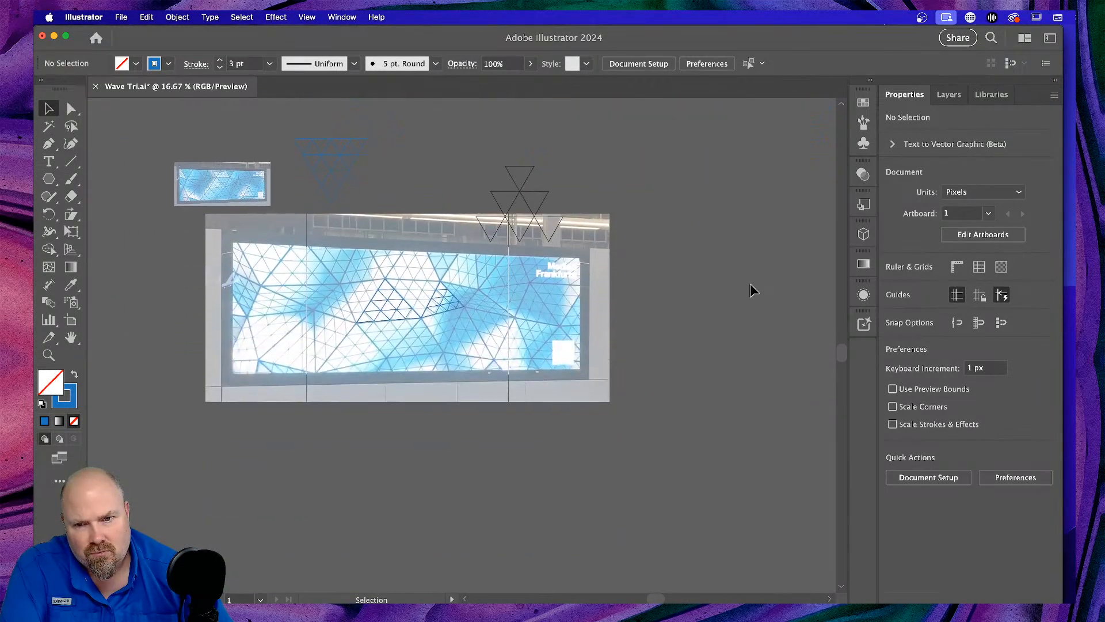
scroll(750, 283, "left", 2)
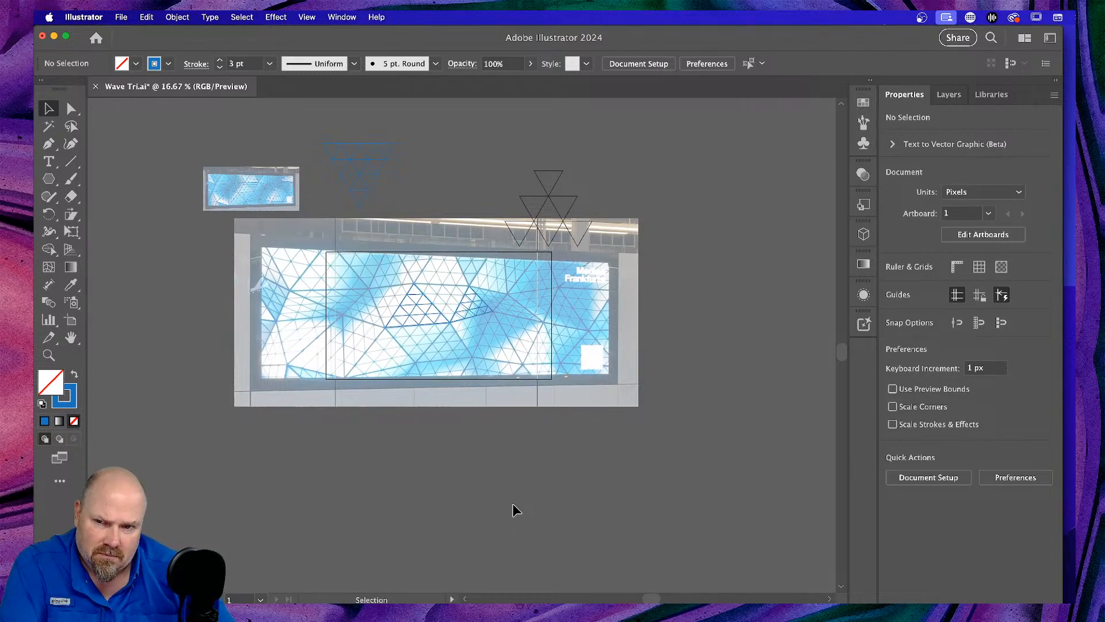
scroll(513, 505, "up", 2)
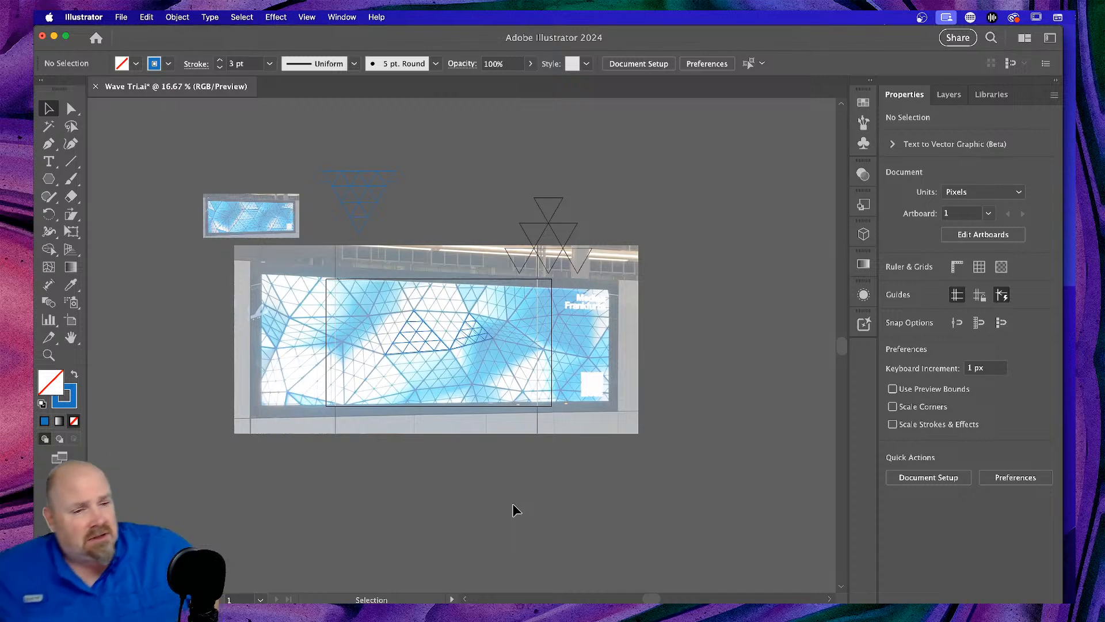
scroll(524, 495, "up", 2)
scroll(524, 495, "up", 10)
scroll(520, 447, "right", 4)
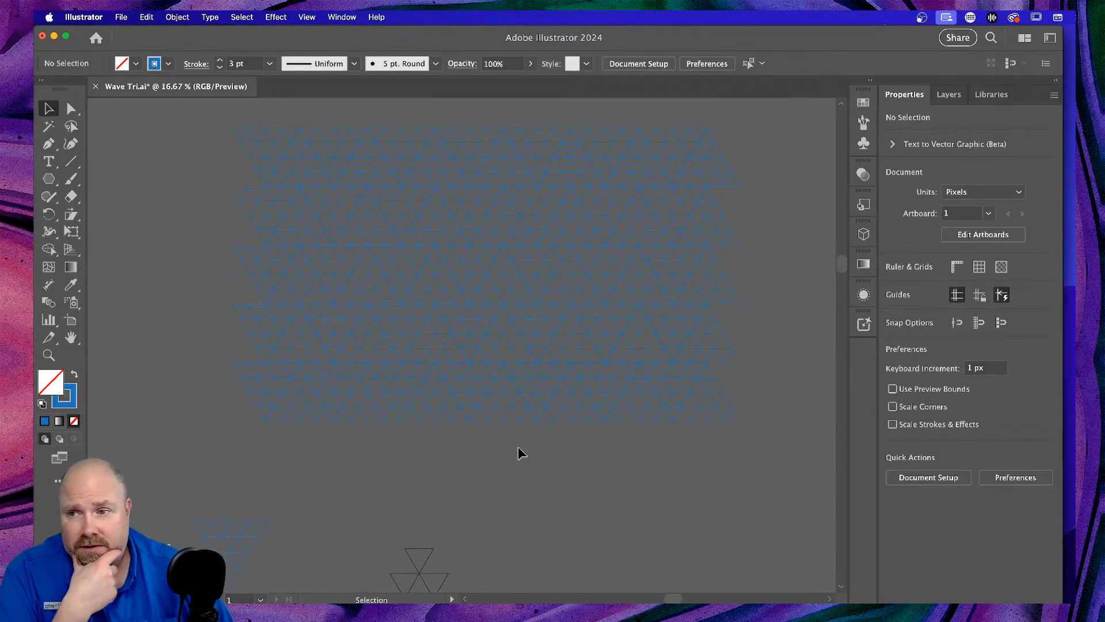
Examine how the small triangles fit around one 500 px high triangle in the lower grid, using outline view.
left_click(478, 347)
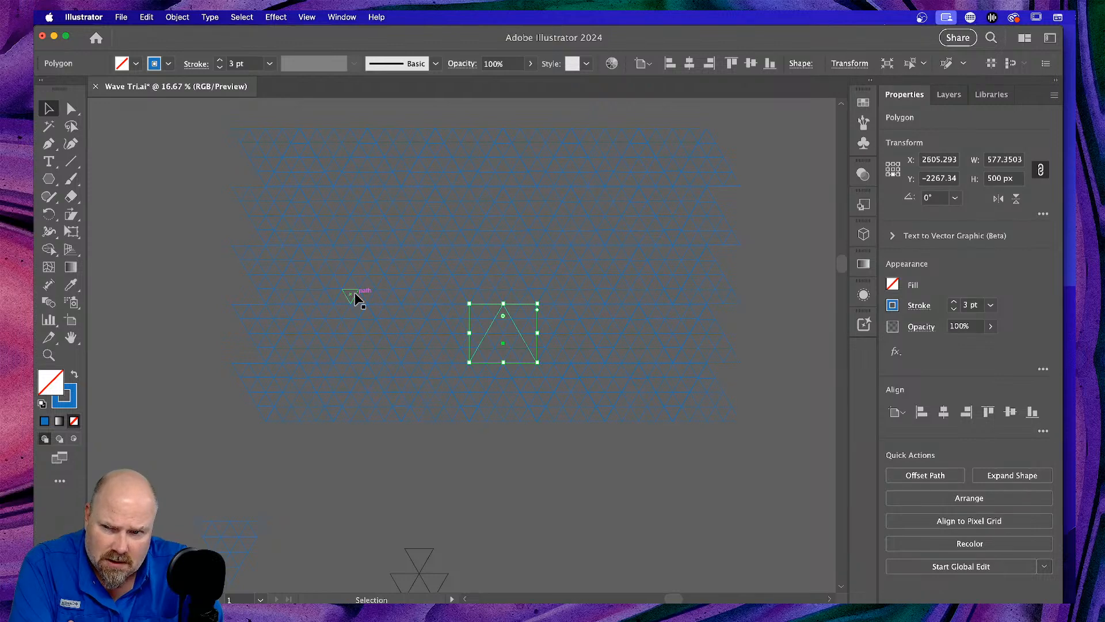
key("super+equal")
key("super+equal")
key("super+equal")
key("super+equal")
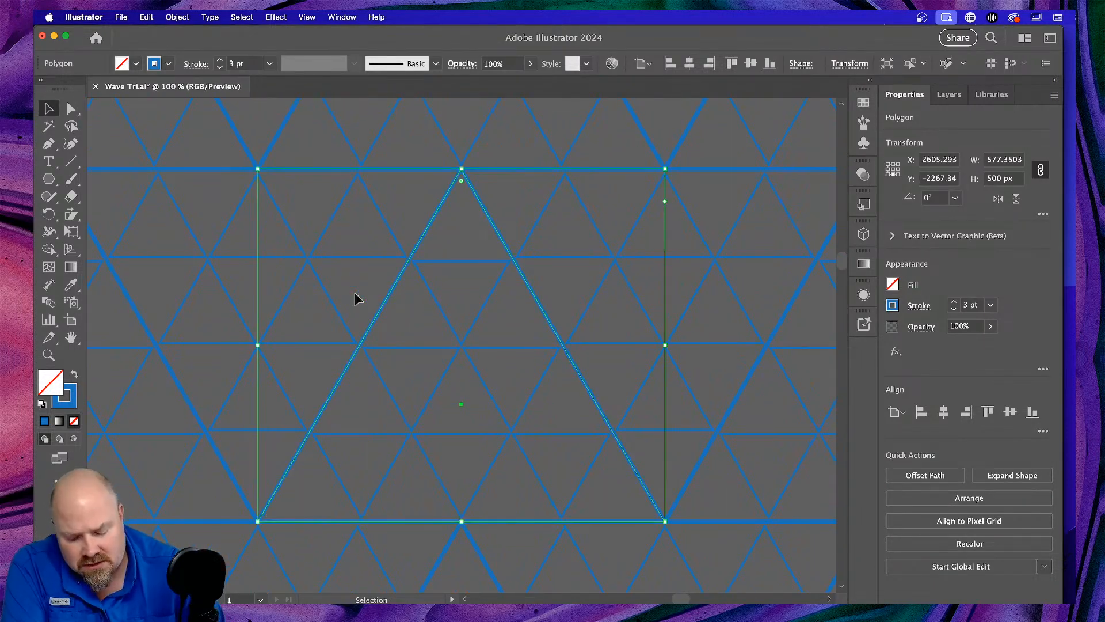
key("super+y")
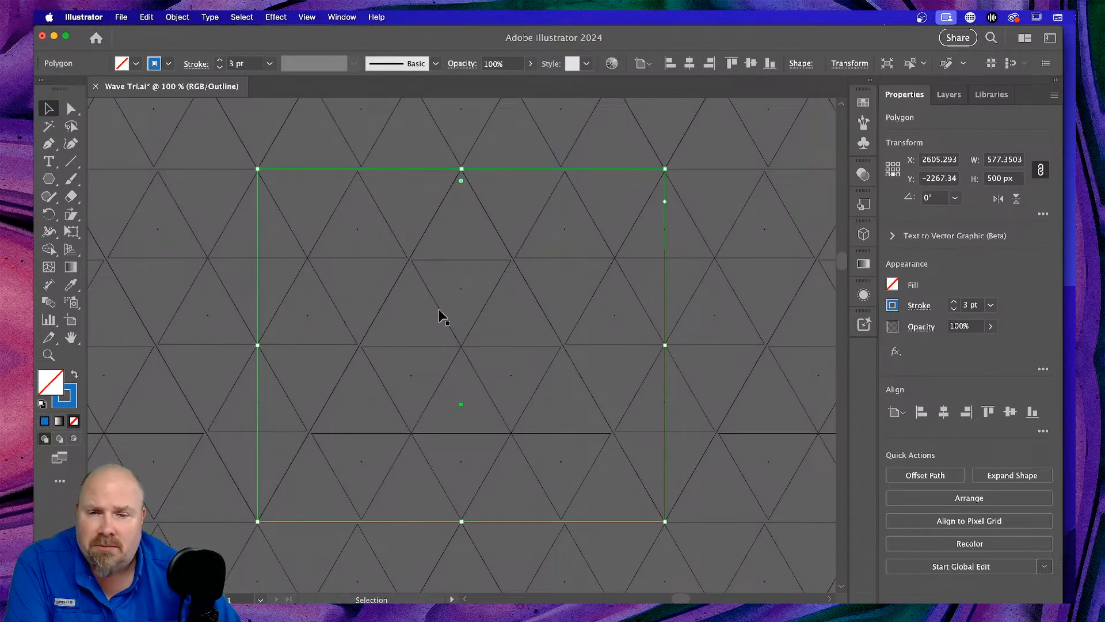
scroll(544, 341, "up", 5)
scroll(471, 323, "down", 2)
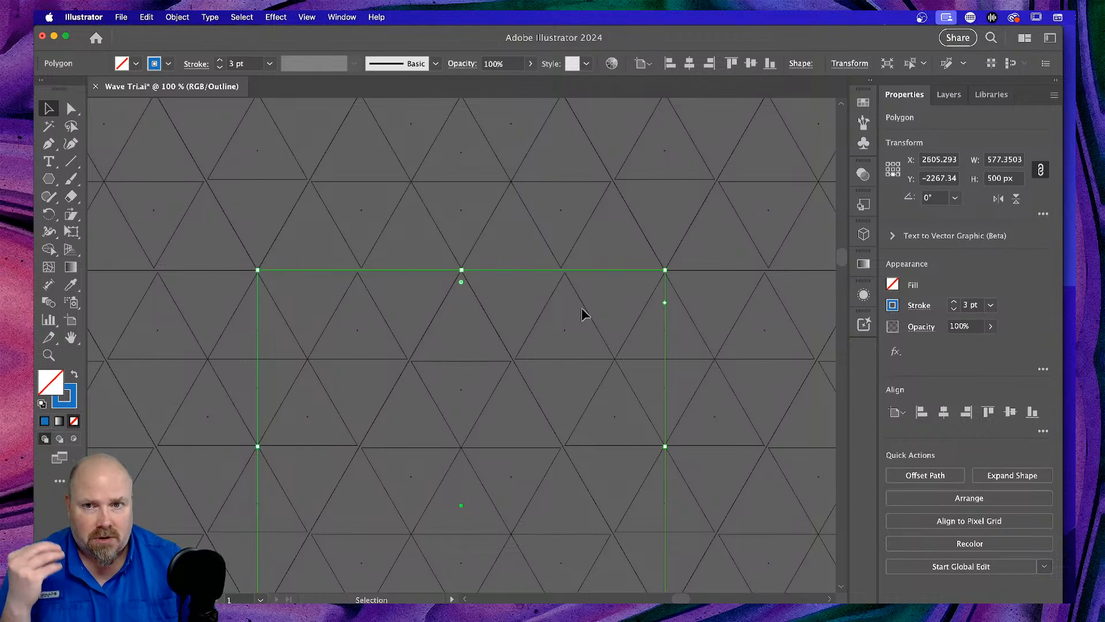
scroll(581, 307, "up", 5)
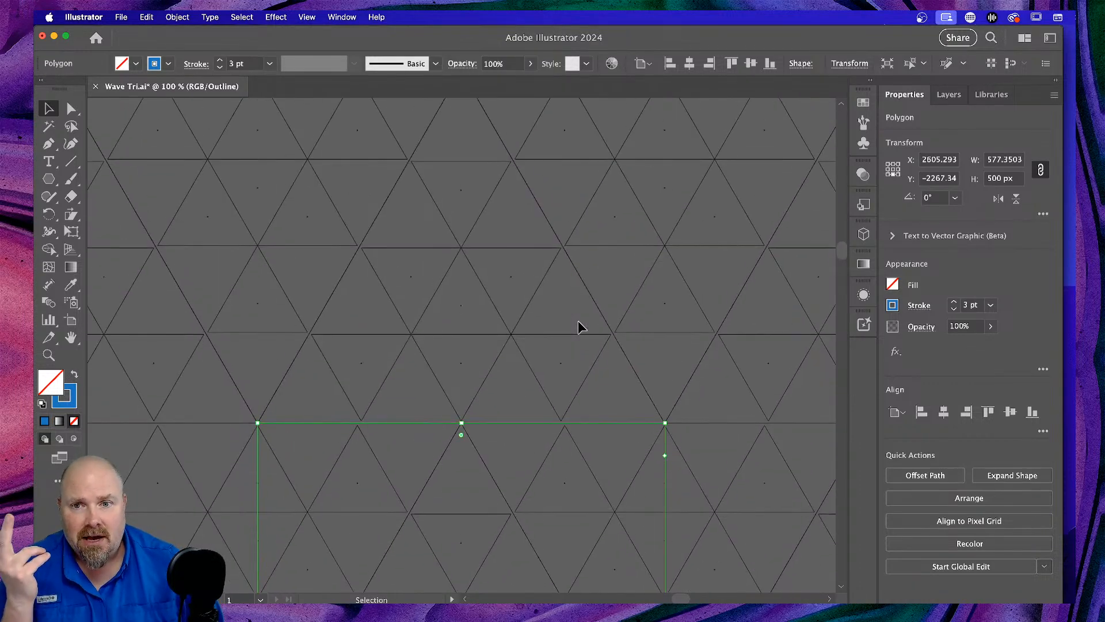
scroll(578, 320, "up", 6)
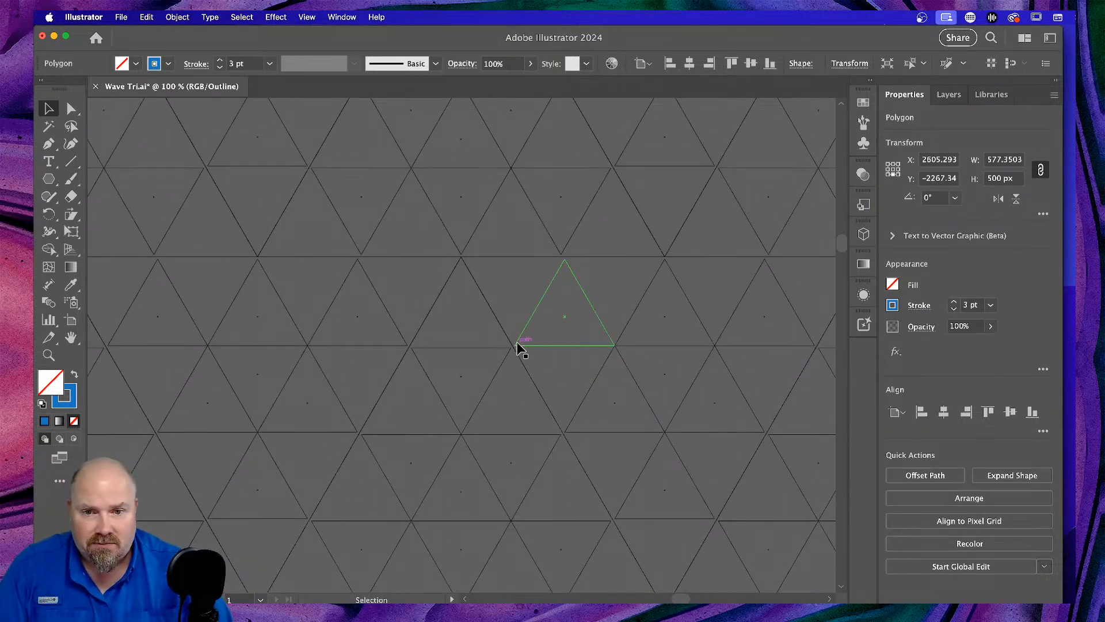
Inspect close up where small triangles meet a large triangle's edge in outline and preview, and compare with the traced reference photo.
key("super+equal")
key("super+equal")
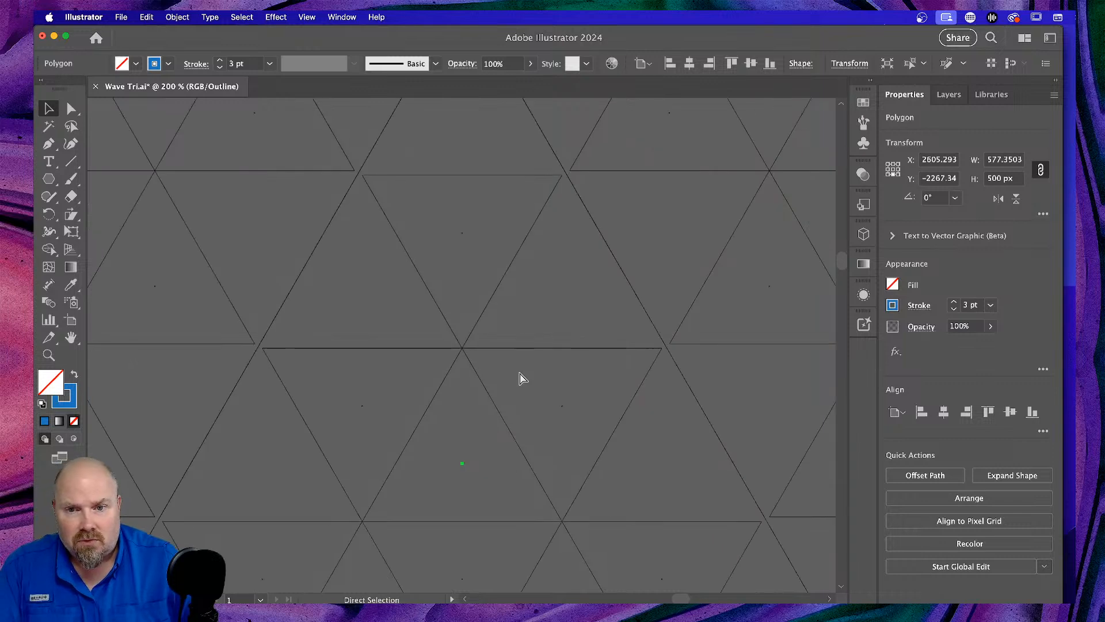
key("super+equal")
scroll(503, 377, "right", 2)
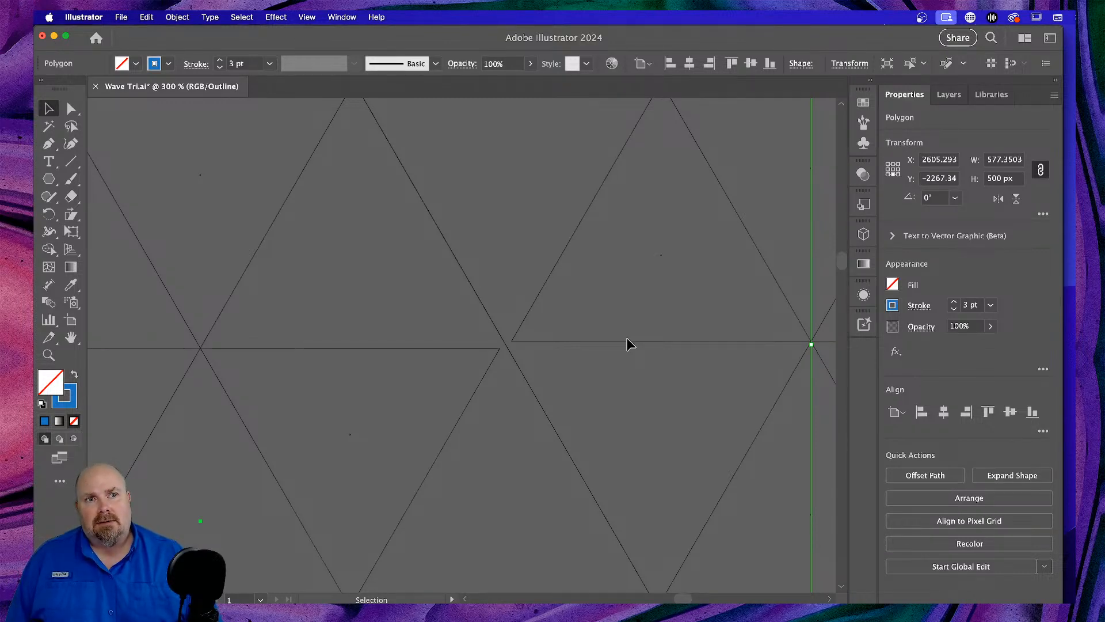
key("super+y")
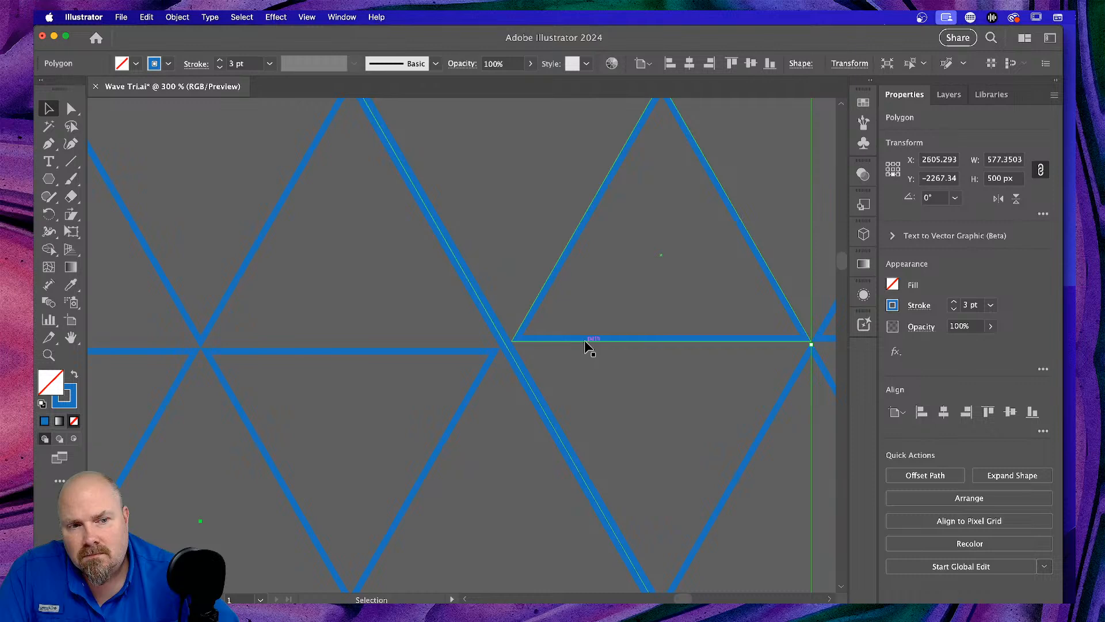
key("super+minus")
key("super+minus")
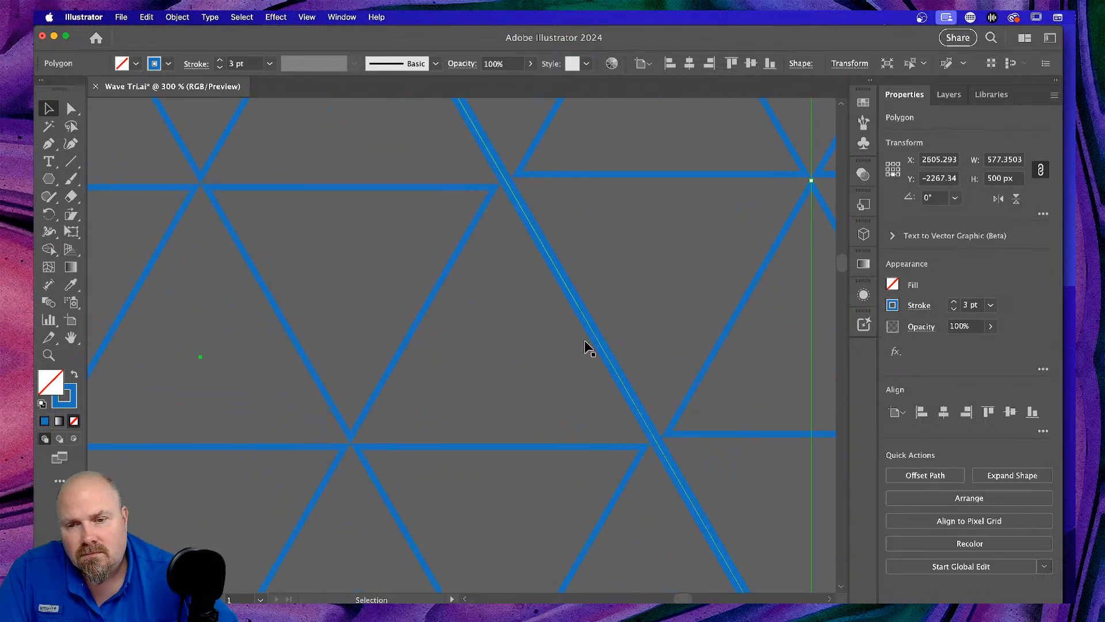
key("super+0")
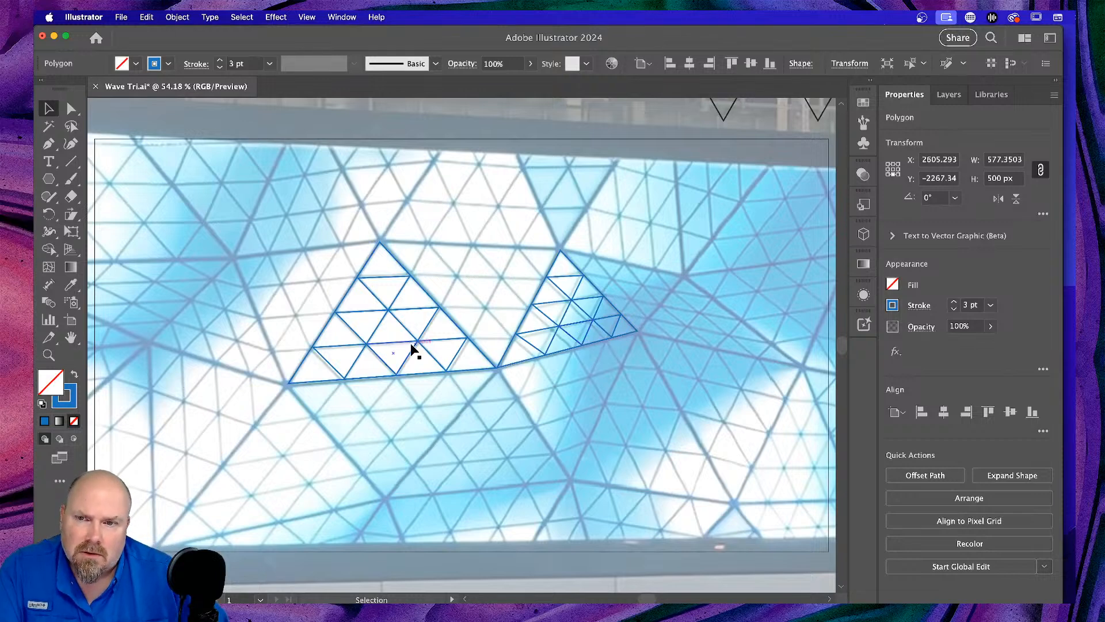
scroll(413, 350, "left", 3)
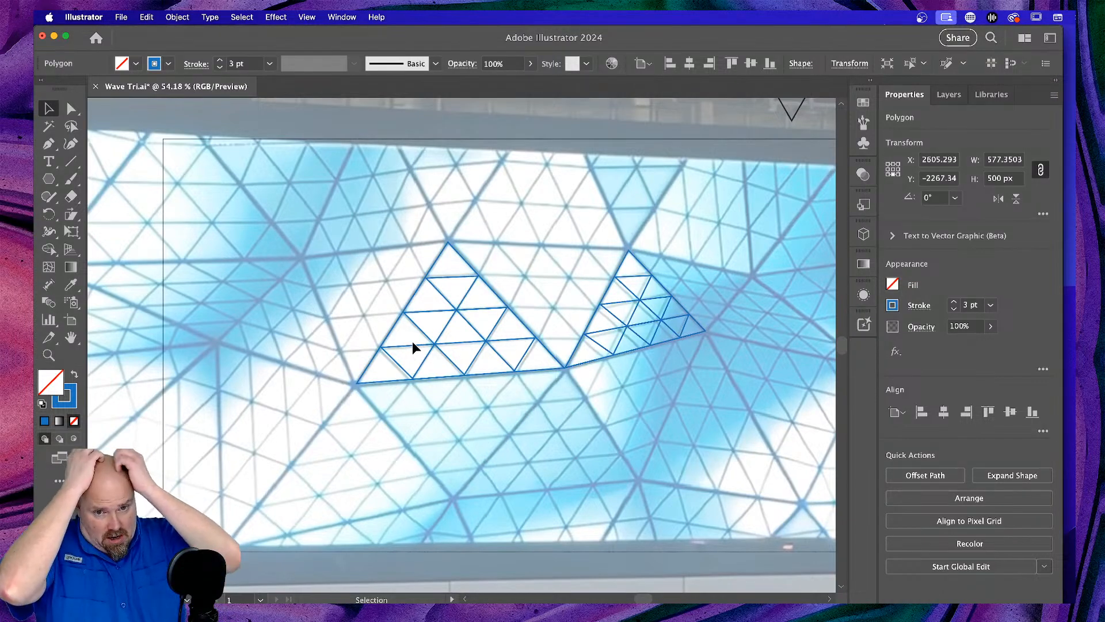
Delete the lower of the two triangle grids above the reference photo.
scroll(412, 341, "right", 3)
key("super+minus")
key("super+minus")
key("super+minus")
key("super+minus")
key("super+minus")
key("super+minus")
key("super+minus")
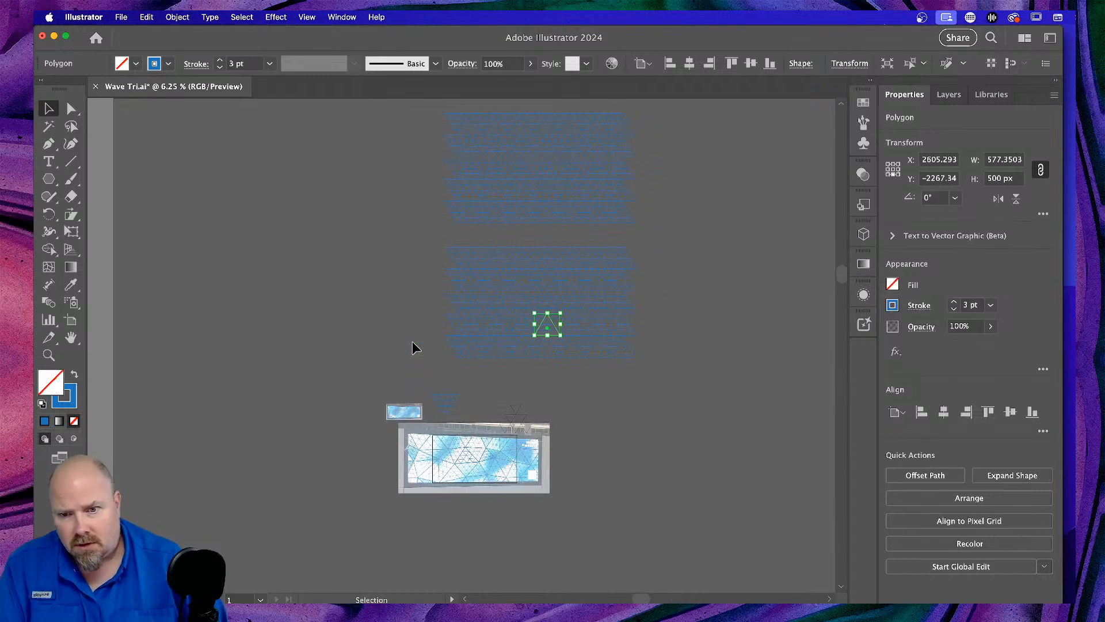
scroll(481, 374, "left", 3)
scroll(481, 374, "down", 2)
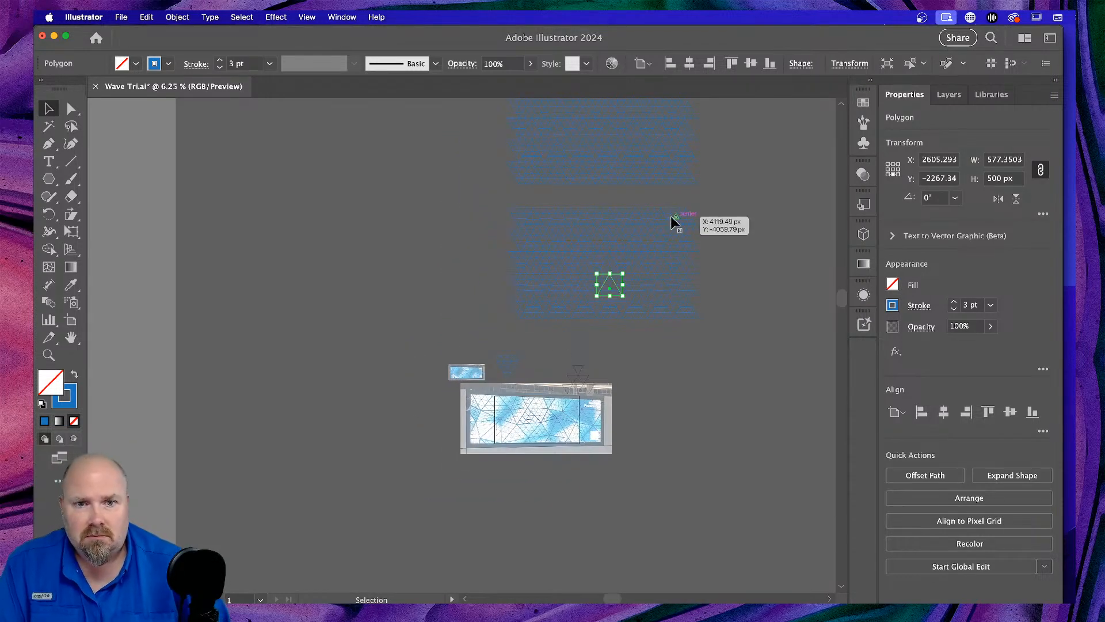
left_click_drag(491, 200, 727, 320)
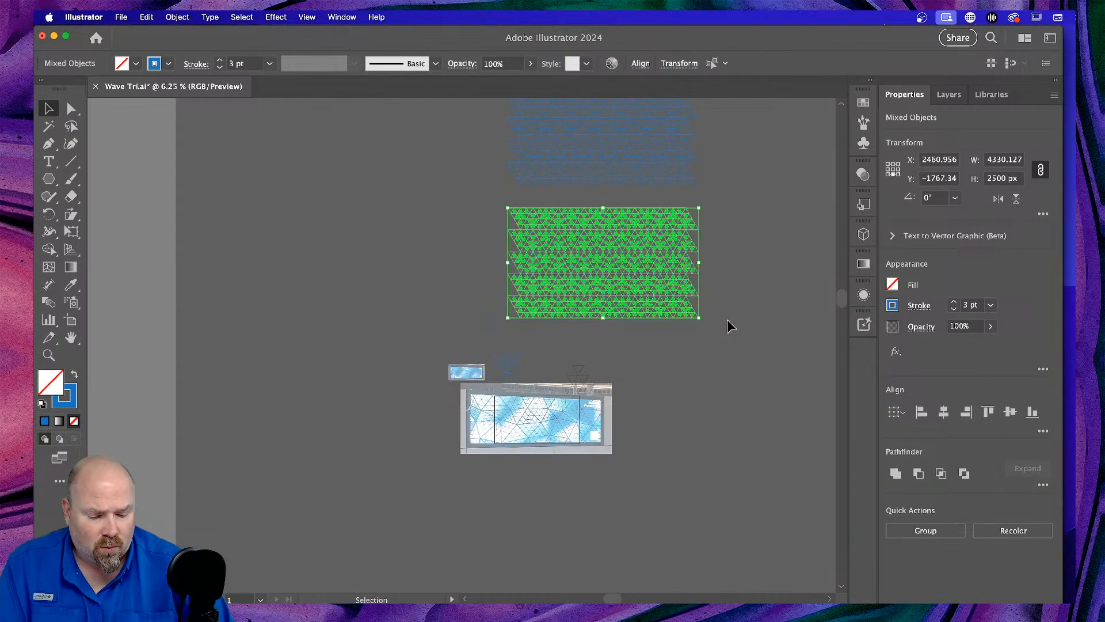
key("Delete")
Duplicate the small subdivided triangle next to the thumbnail photo, placing the copy above it at about X 433, Y -1137 px.
left_click_drag(522, 341, 511, 380)
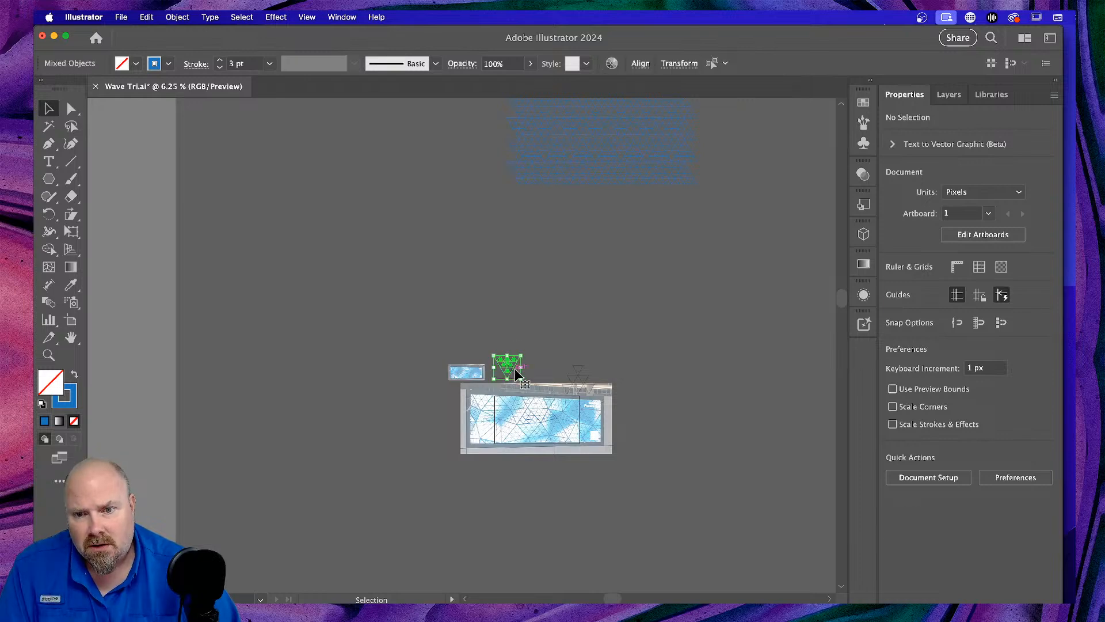
key("super+equal")
key("super+equal")
key("super+equal")
key("super+equal")
key("super+equal")
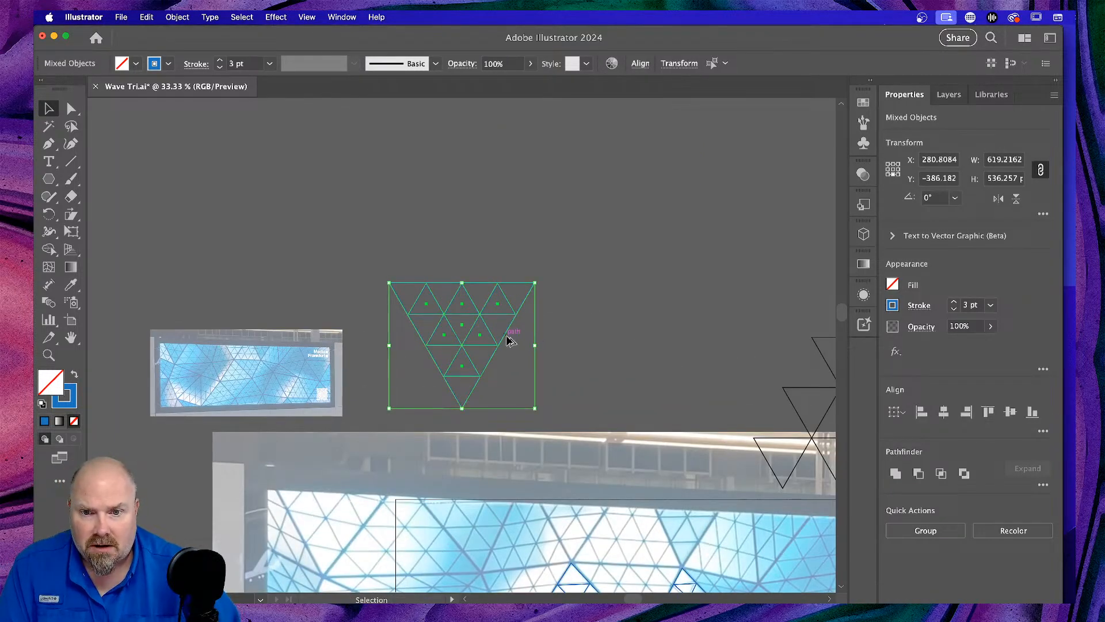
left_click_drag(507, 337, 544, 164)
scroll(661, 176, "up", 5)
Rotate the entire copied subdivided triangle by 180° to point upward, and deselect it.
left_click(586, 295)
left_click(565, 251)
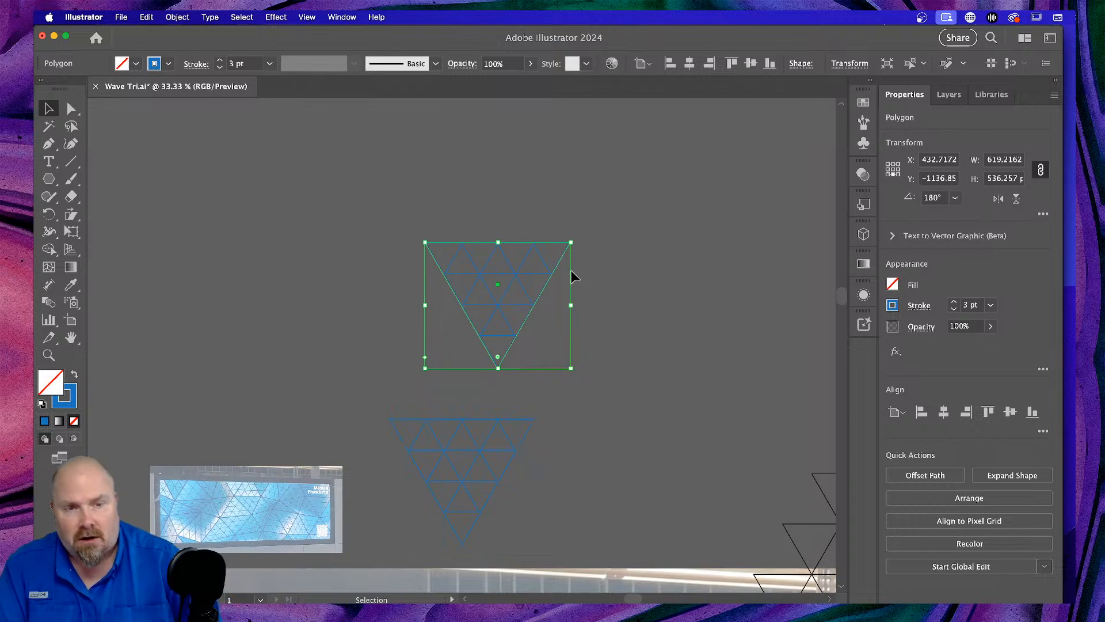
left_click(497, 305, "shift")
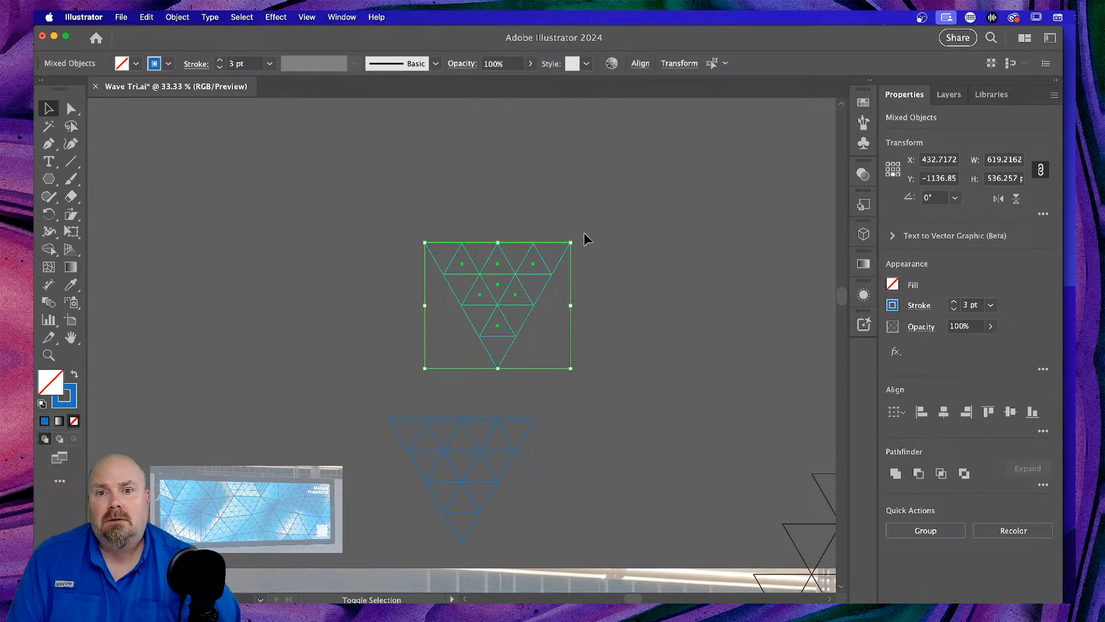
left_click_drag(577, 238, 438, 393)
left_click(617, 282)
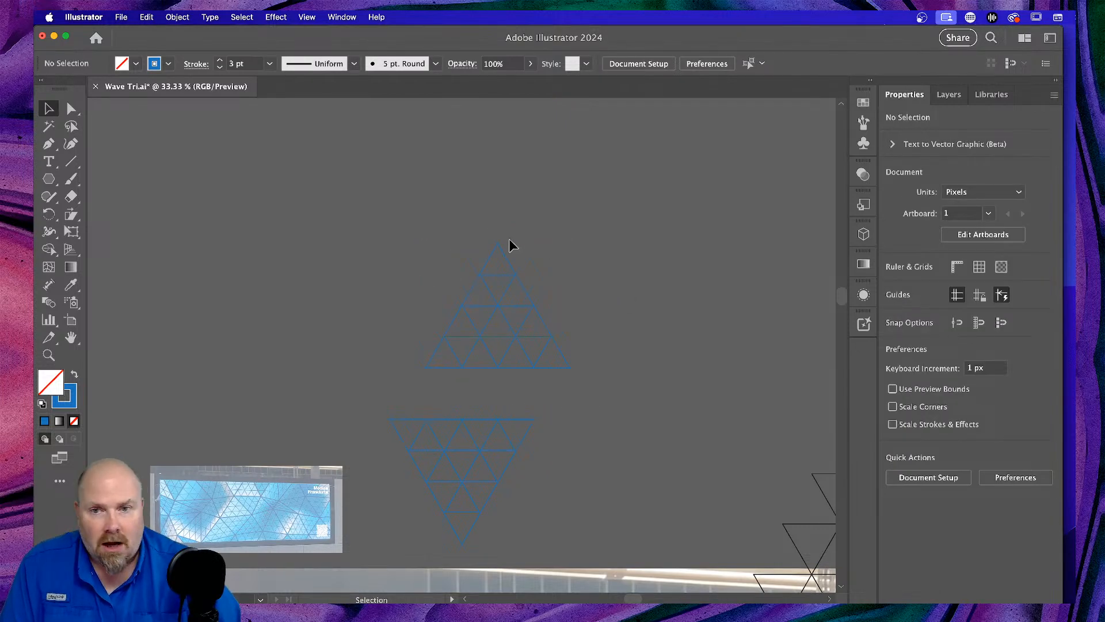
Check the stroke alignment options of the outer outline of the copied upward-pointing triangle.
left_click(487, 261)
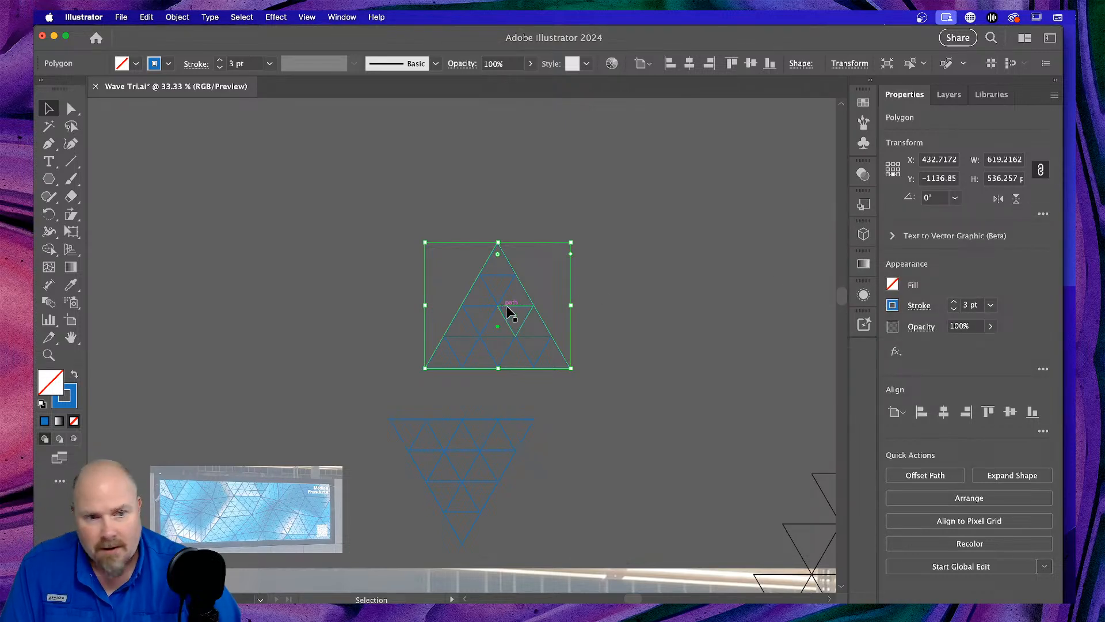
left_click(921, 306)
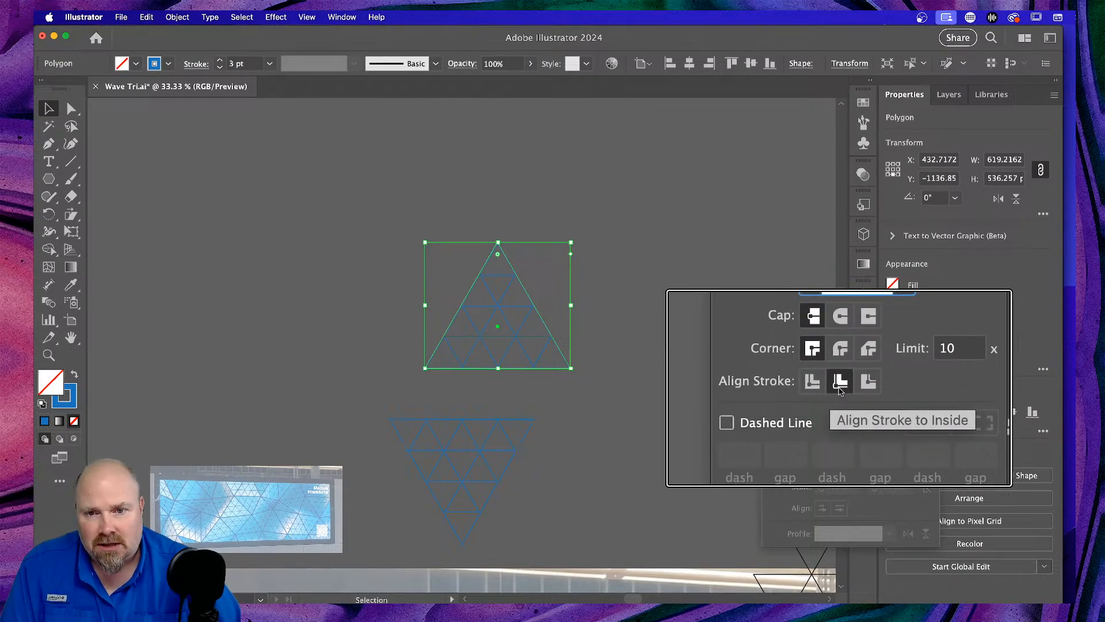
left_click(509, 312)
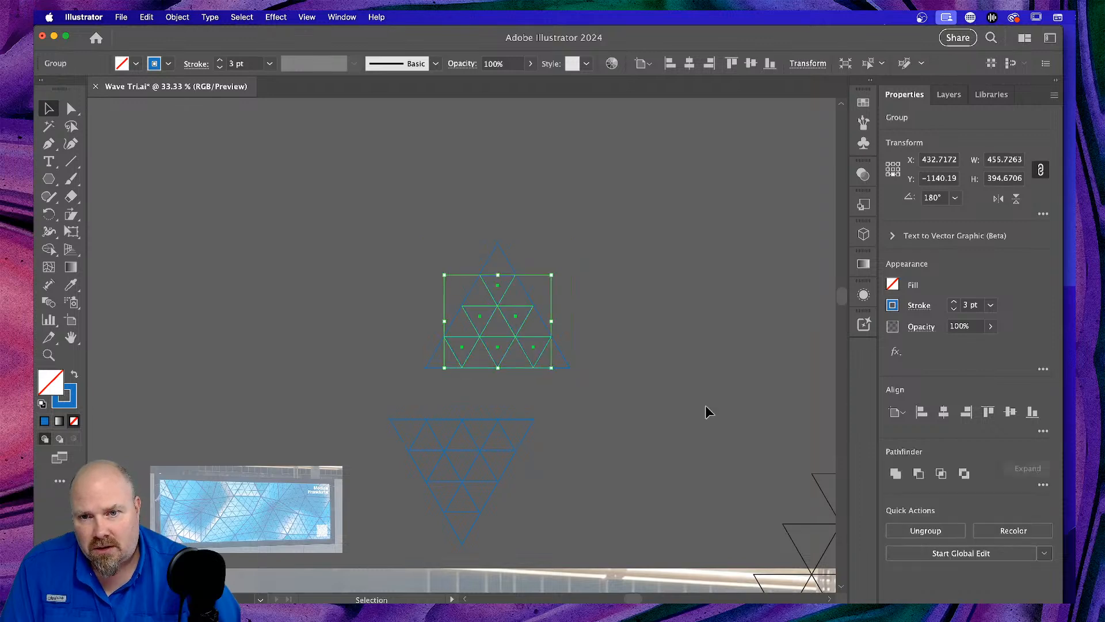
left_click(661, 327)
Align the stroke of the small triangles inside the upward-pointing triangle to the outside, and deselect the group.
left_click(487, 322)
key("super+equal")
key("super+equal")
key("super+equal")
key("super+equal")
key("super+equal")
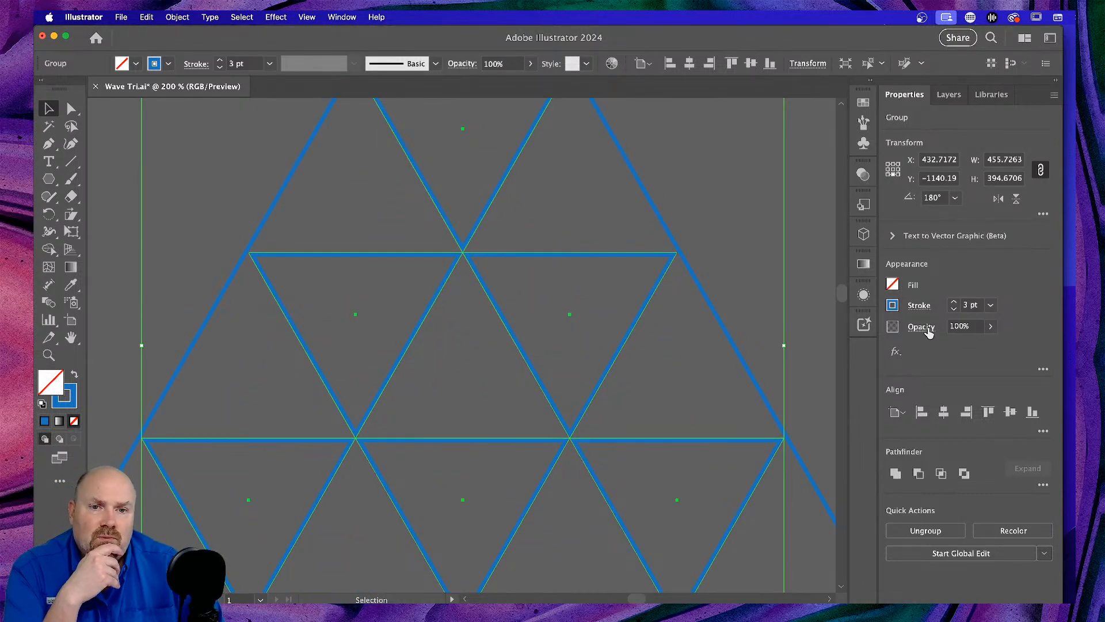
left_click(919, 305)
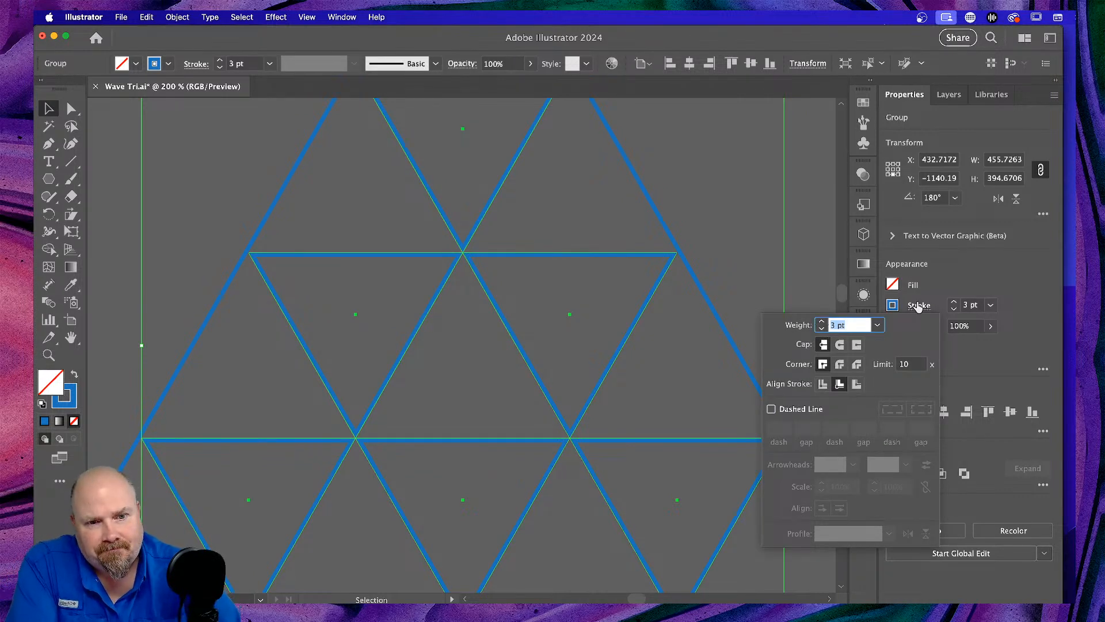
left_click(855, 386)
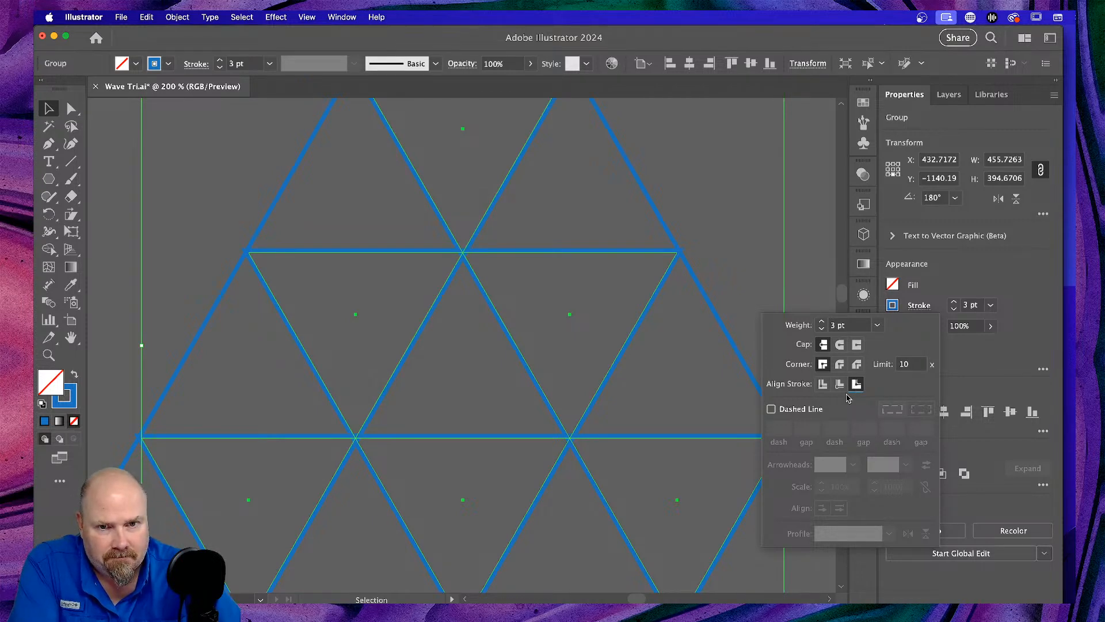
left_click(695, 182)
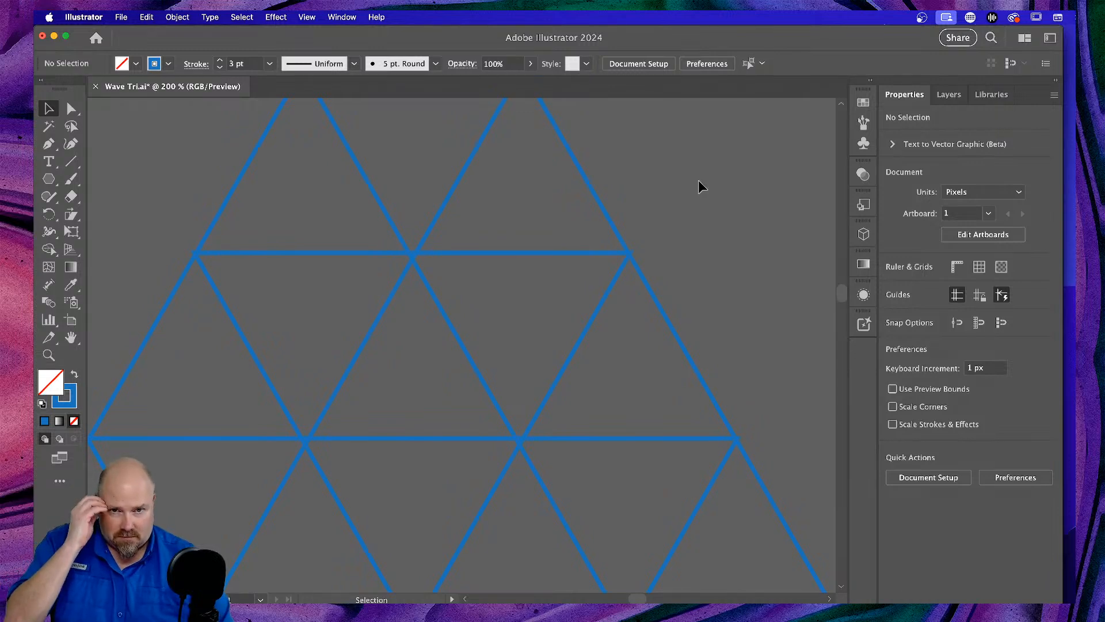
Duplicate the whole upward-pointing triangle beside itself at about X 1393, Y -1135 px, and rotate the copy 180° to point downward.
key("a")
key("super+minus")
key("super+minus")
key("super+minus")
key("super+minus")
key("super+minus")
key("super+minus")
key("super+minus")
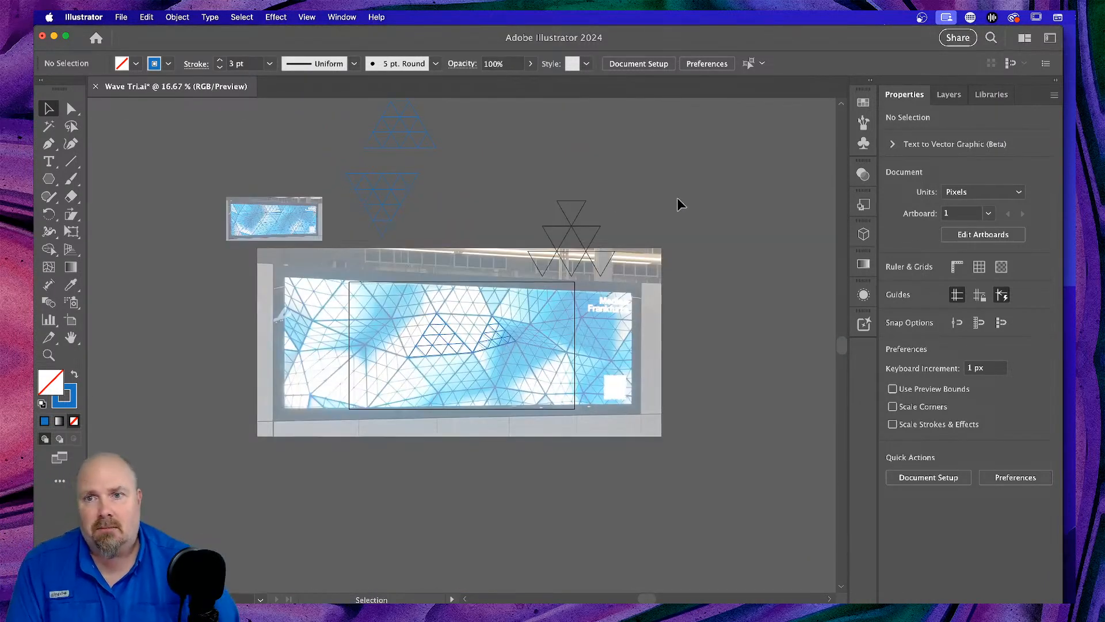
scroll(434, 141, "up", 5)
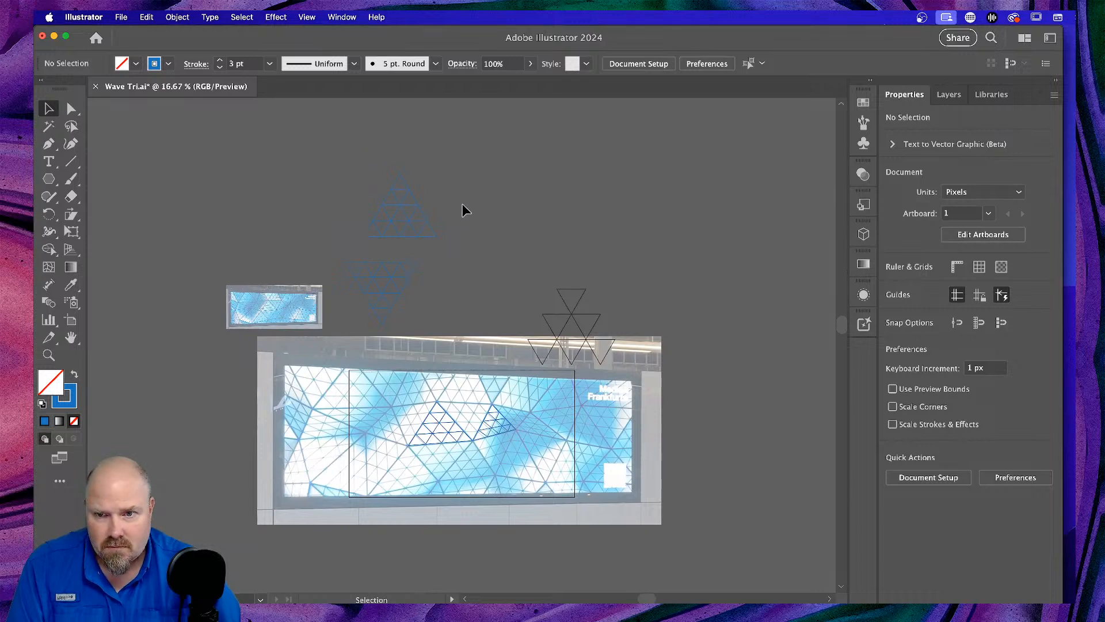
key("super+a")
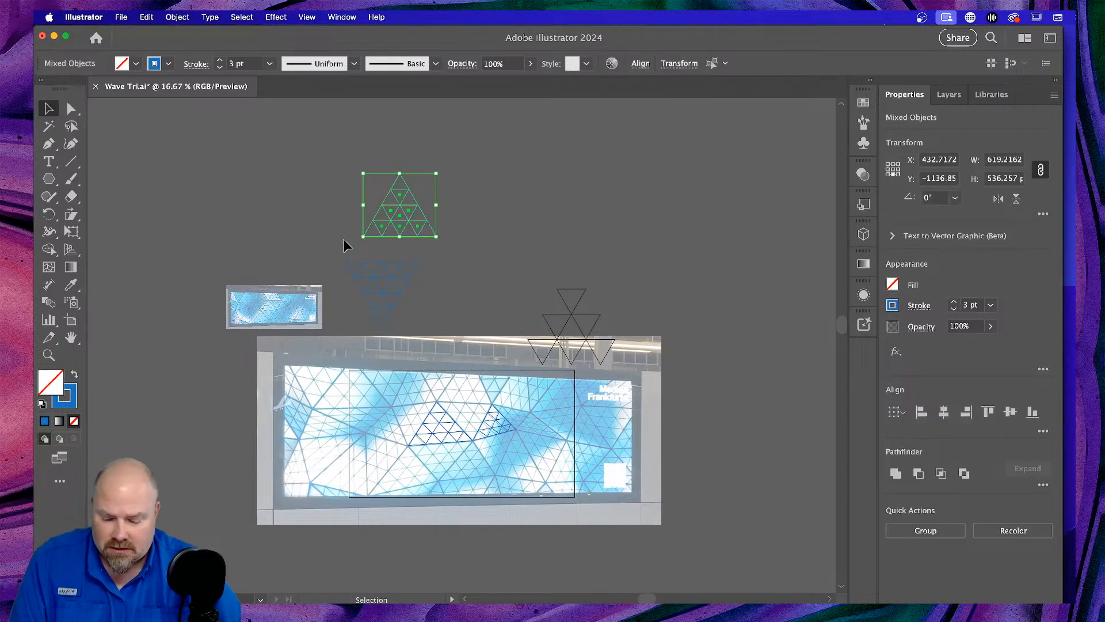
left_click_drag(402, 214, 516, 215)
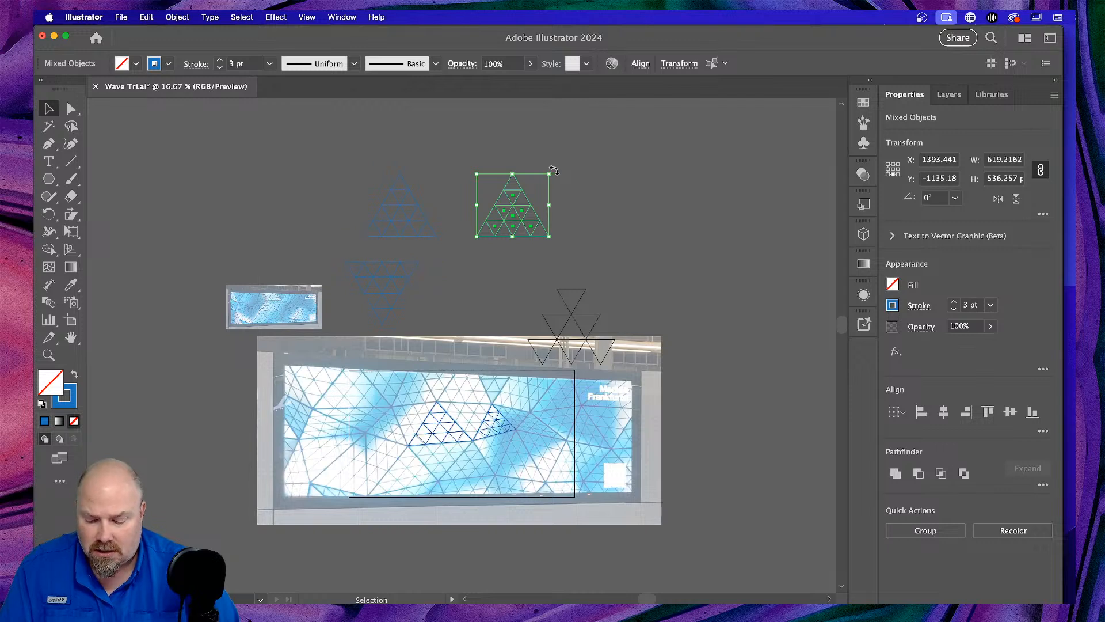
left_click_drag(553, 170, 450, 266)
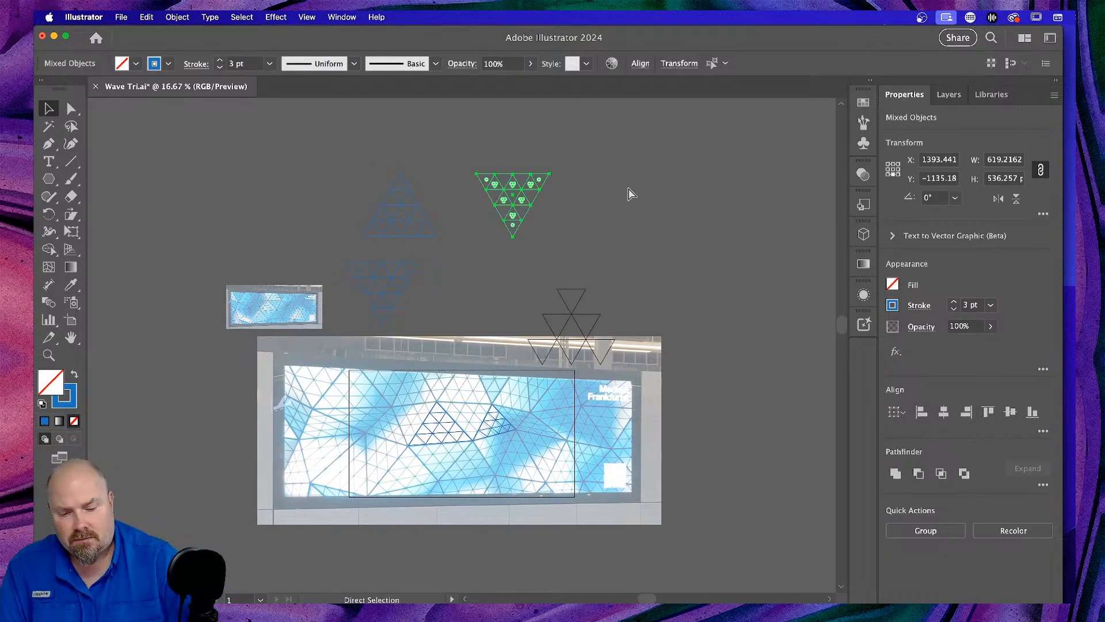
Move the downward-pointing copy against the upward triangle's slanted edge with corners meeting, at about X 742, Y -1137 px.
key("super+equal")
key("super+equal")
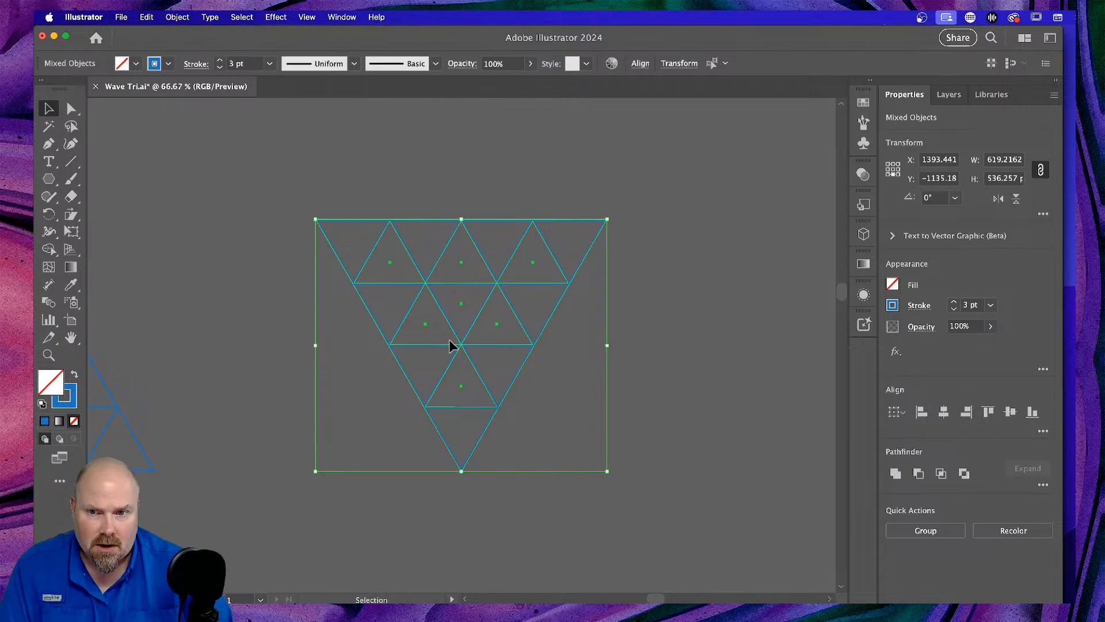
scroll(508, 336, "left", 5)
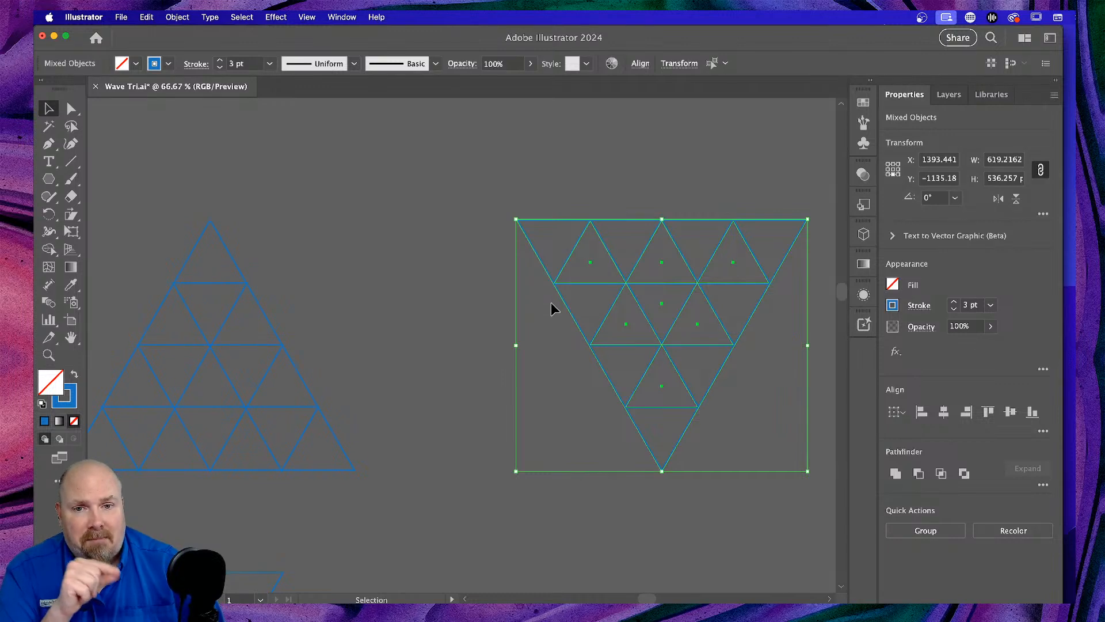
left_click_drag(629, 274, 323, 284)
scroll(464, 306, "up", 5)
scroll(439, 300, "up", 5)
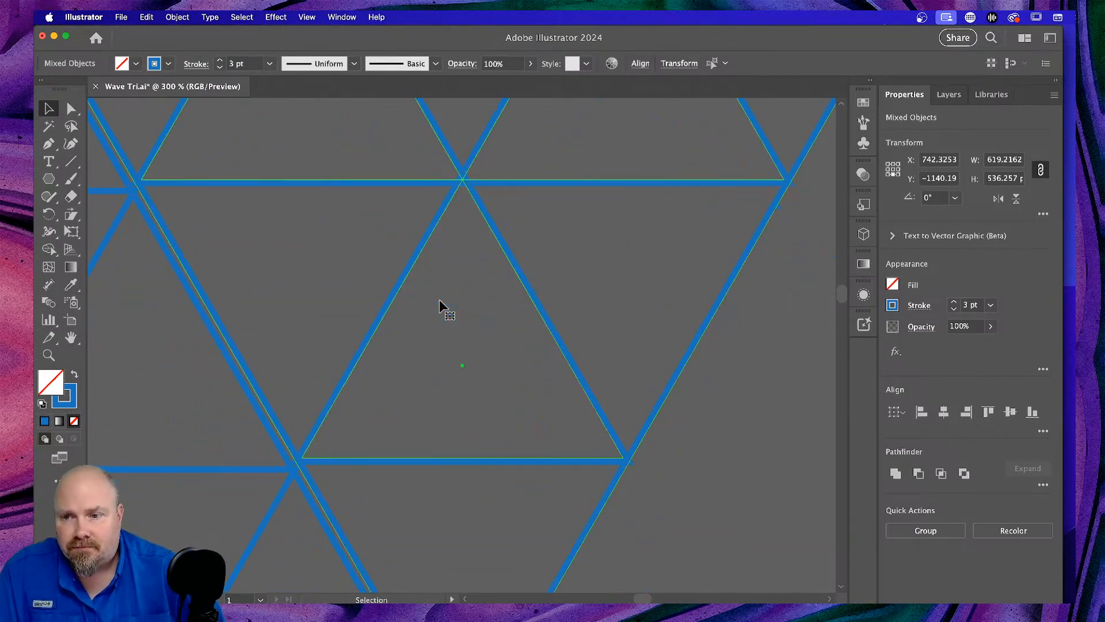
scroll(440, 299, "down", 3)
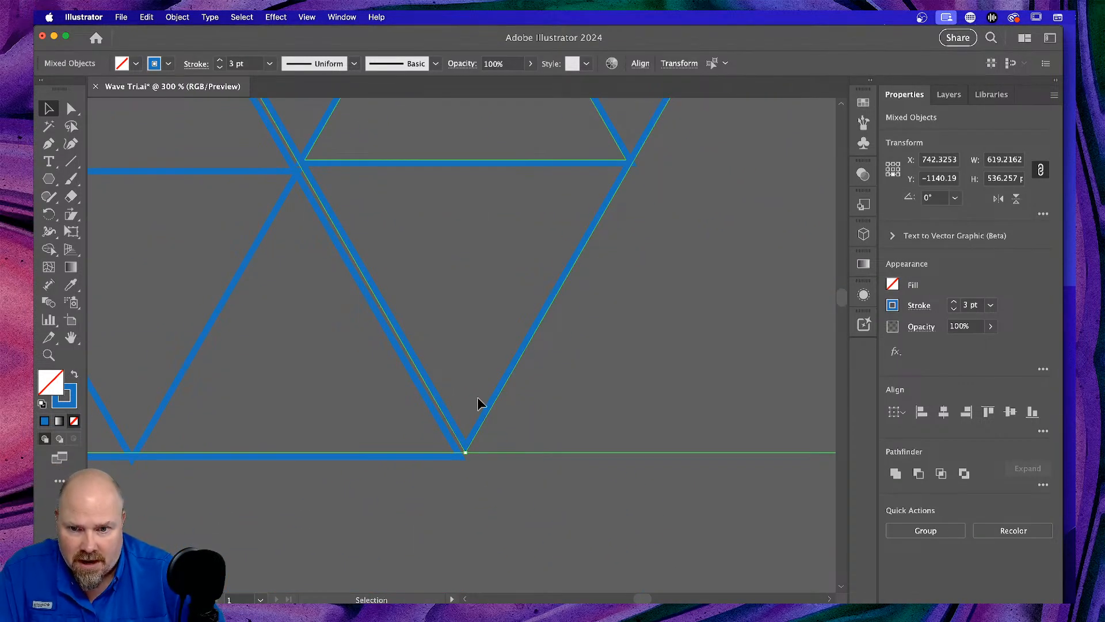
left_click_drag(483, 415, 484, 425)
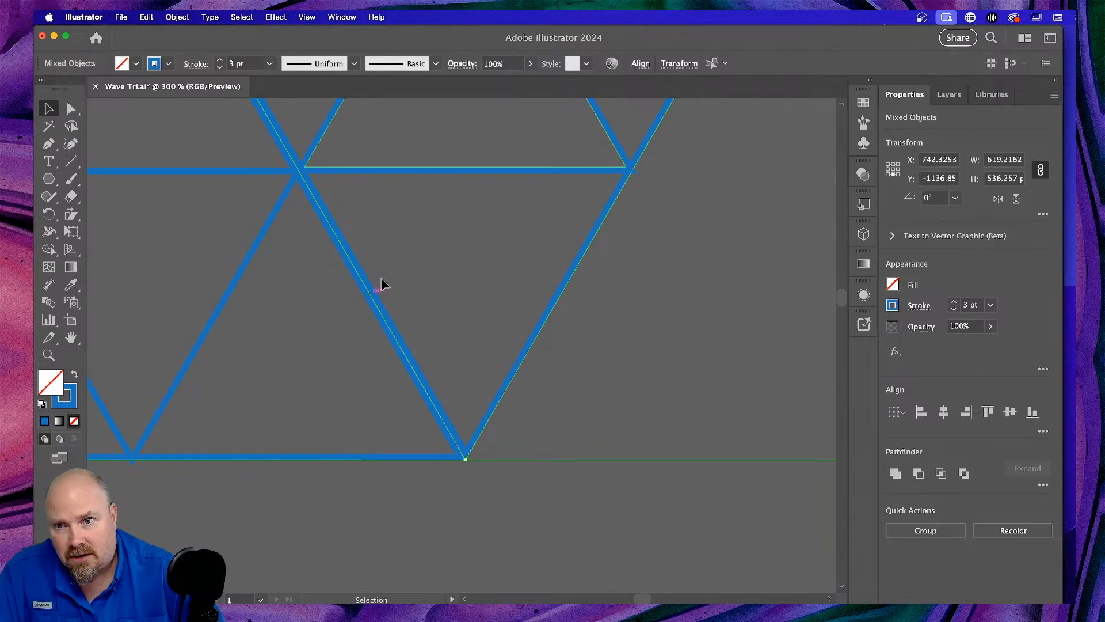
Inspect the line thickness along the shared edge and check which paths belong to the downward triangle's outline and inner group.
scroll(300, 304, "up", 4)
scroll(305, 301, "left", 4)
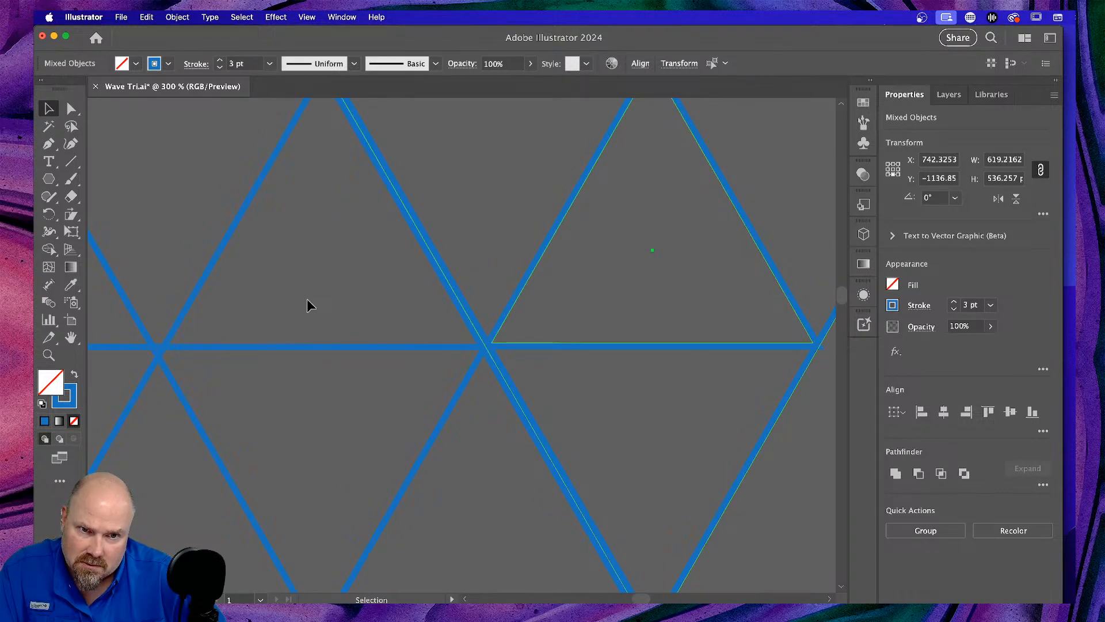
left_click(675, 228)
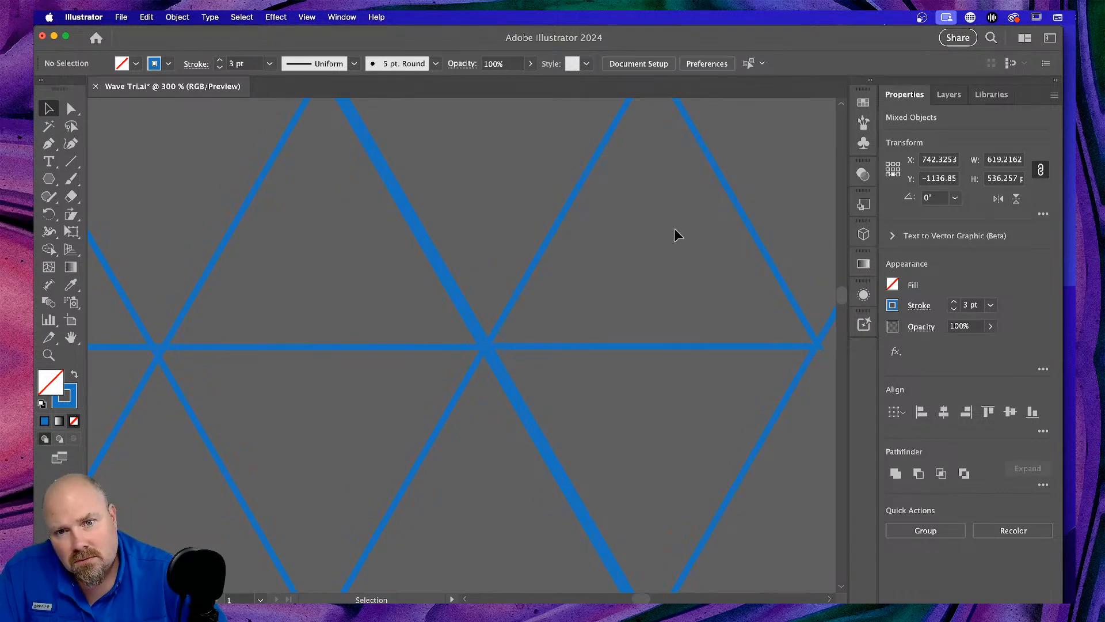
left_click(577, 197)
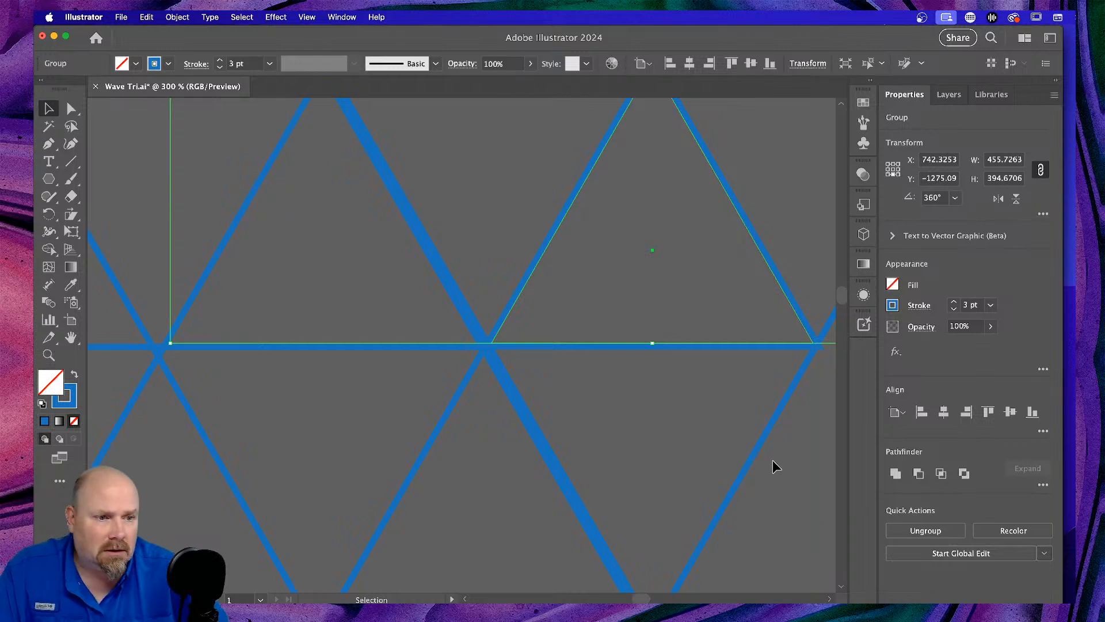
left_click(747, 466)
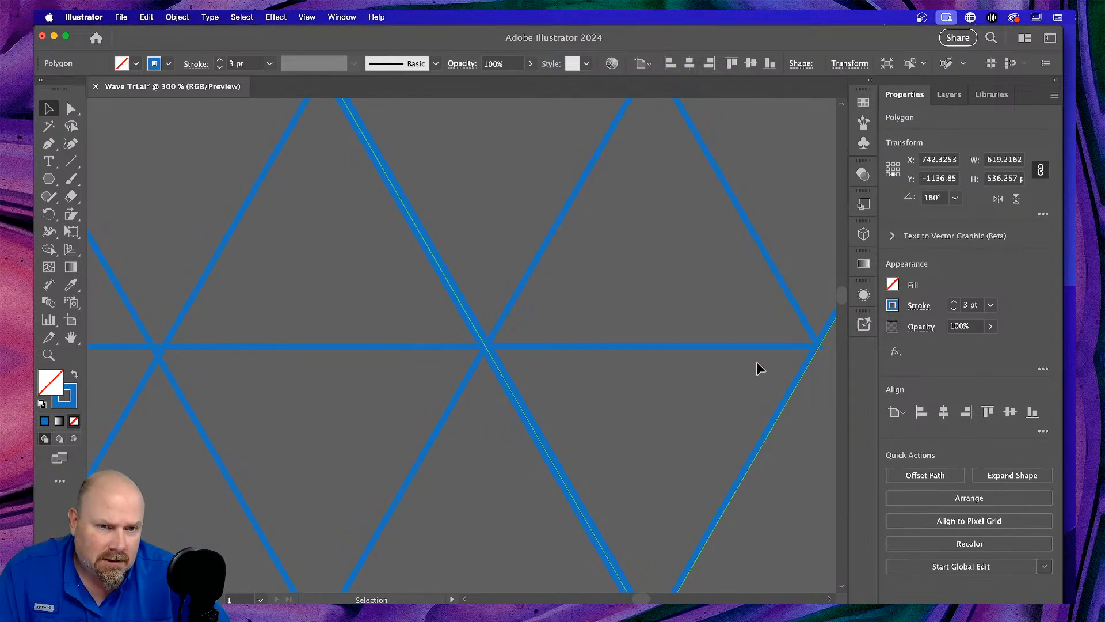
left_click(720, 344)
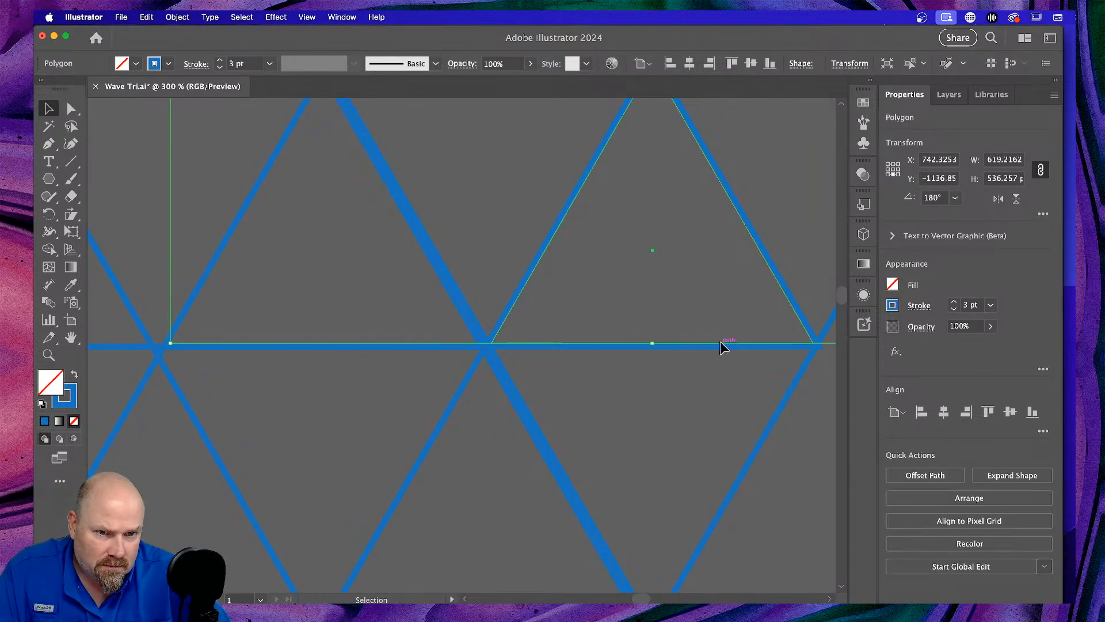
left_click(714, 378)
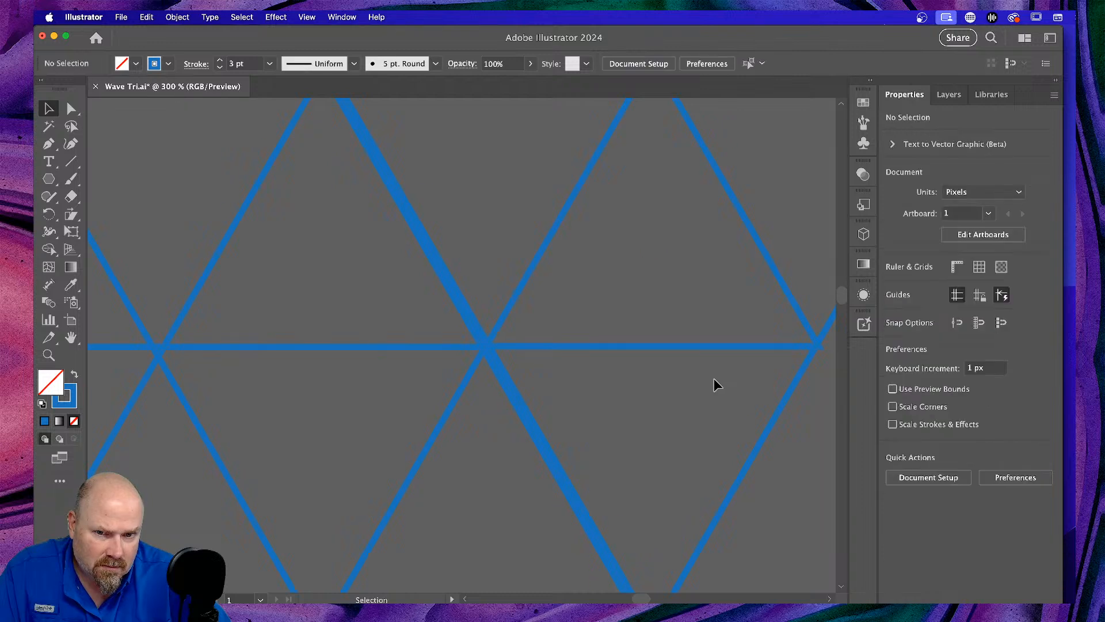
Align the stroke of the small triangles inside the downward-pointing triangle to the center.
left_click(707, 345)
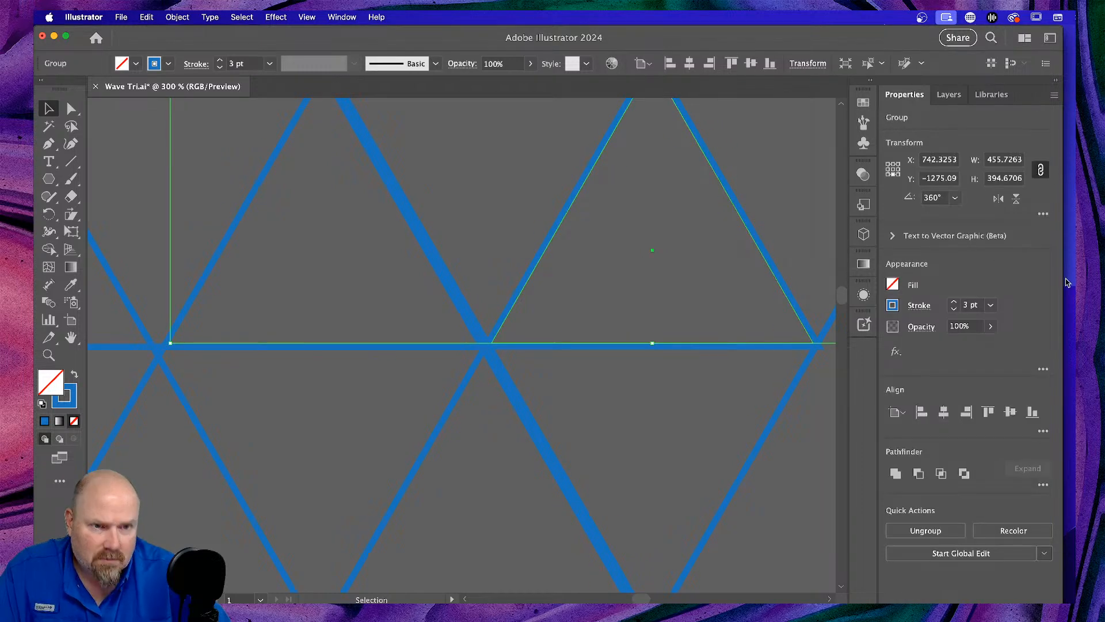
left_click(924, 306)
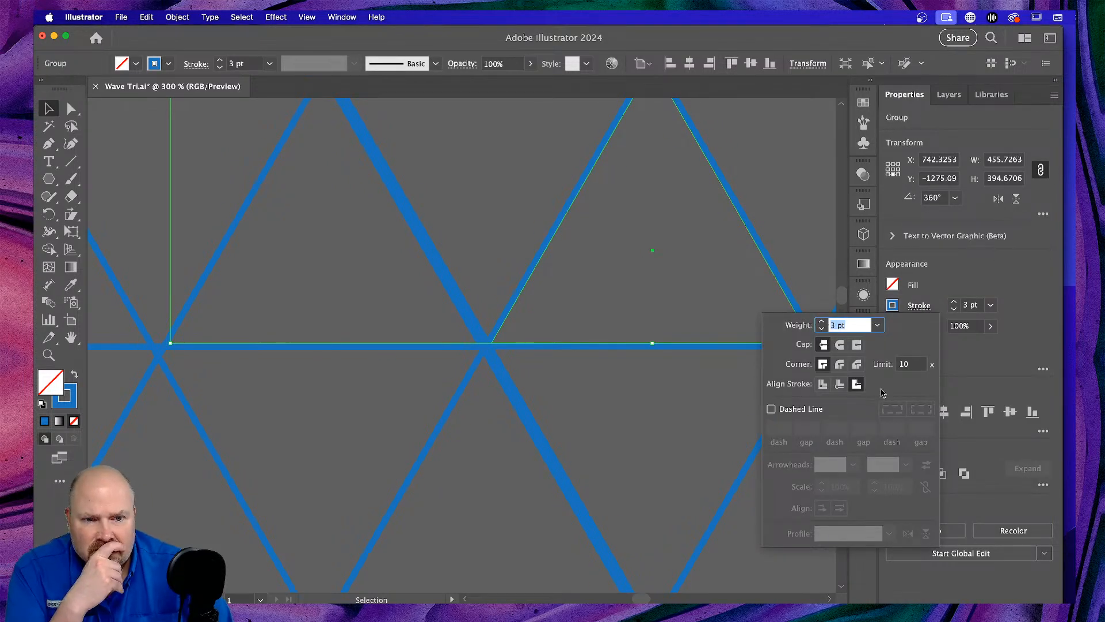
left_click(822, 384)
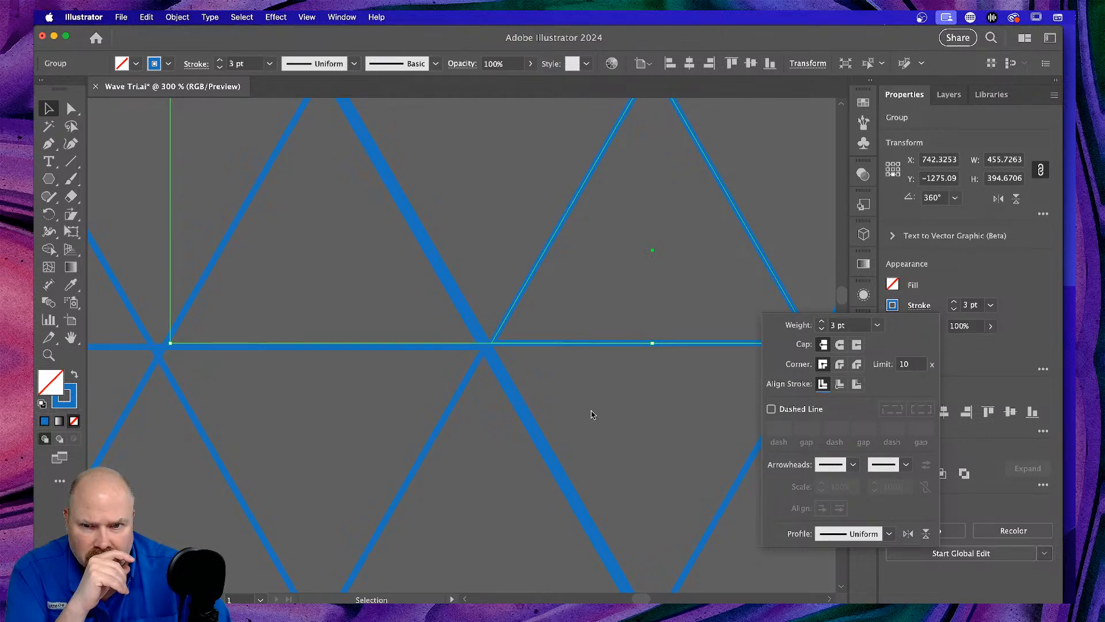
key("Escape")
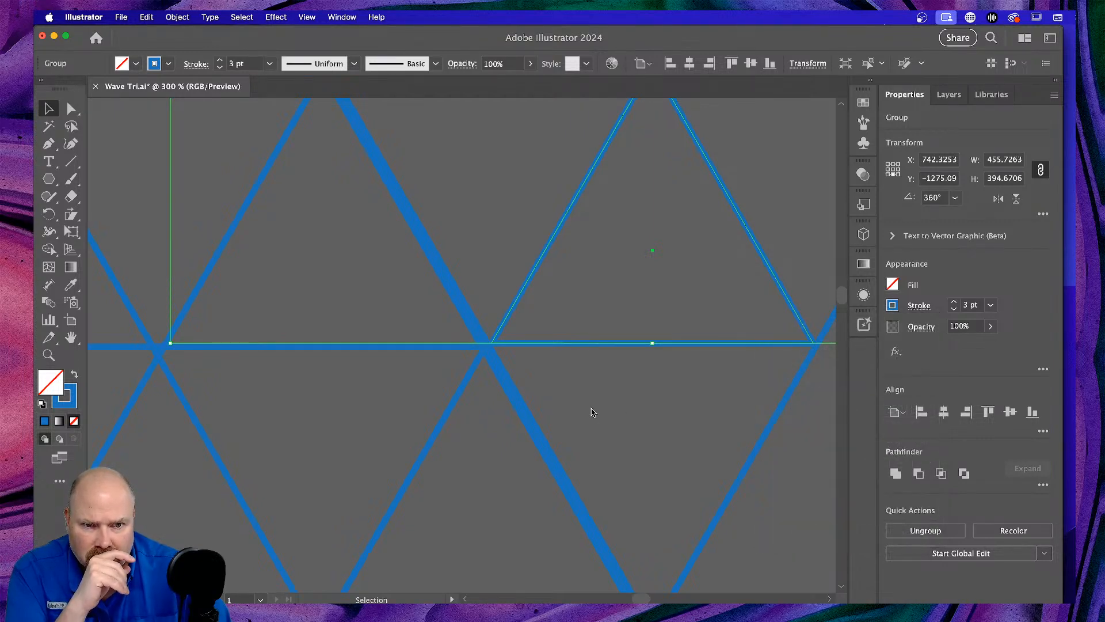
scroll(628, 407, "up", 4)
scroll(628, 407, "right", 1)
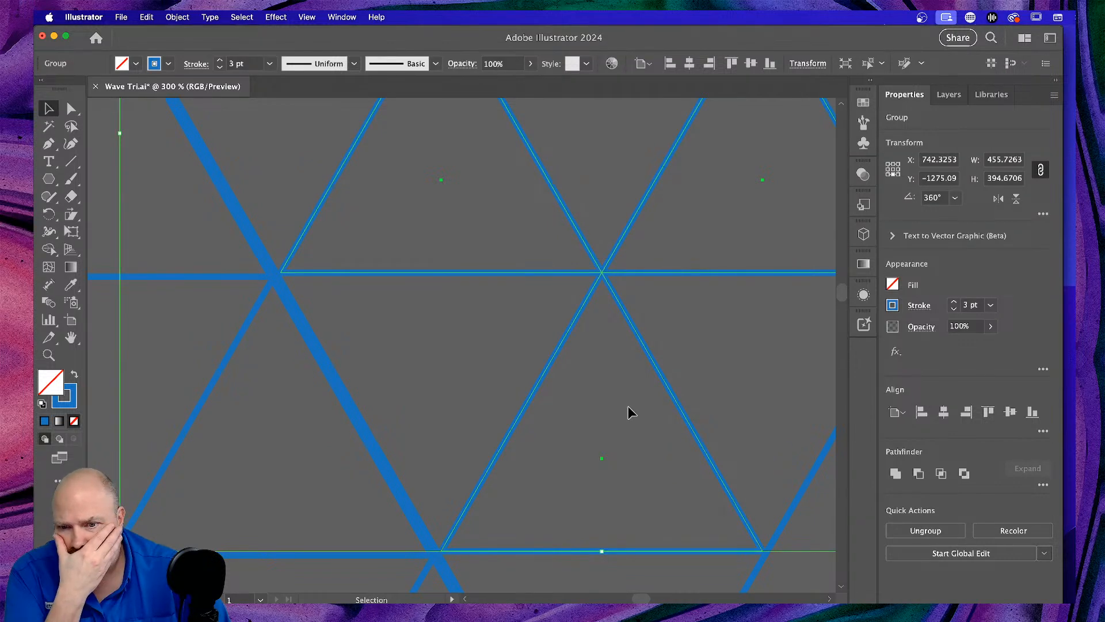
Display the artwork in outline mode and align the stroke of the downward triangle's inner group to the inside.
key("super+y")
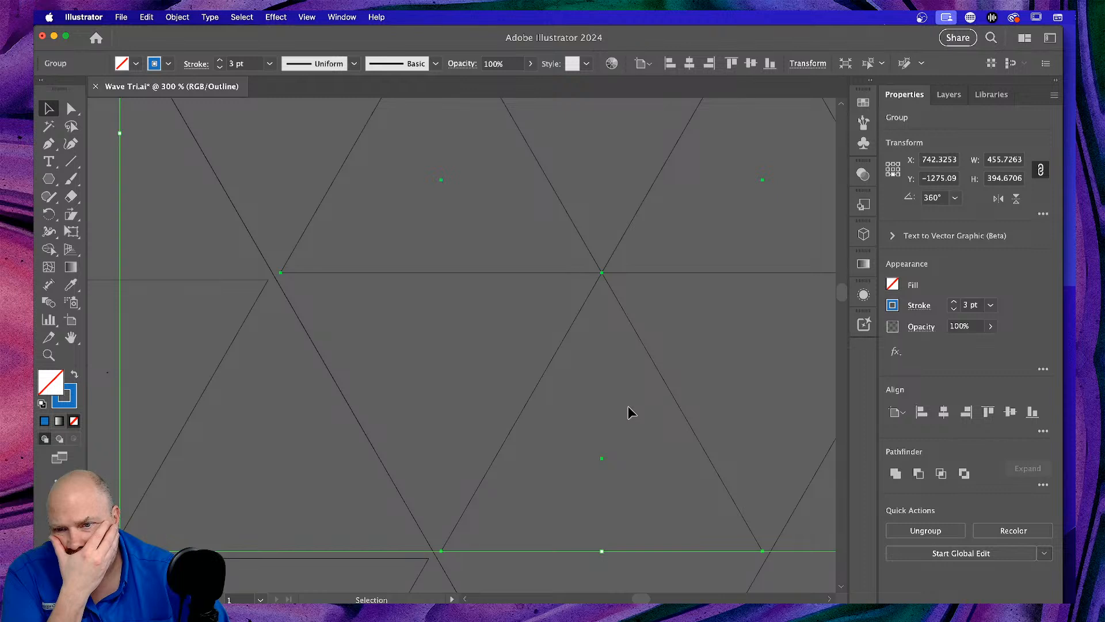
left_click(920, 307)
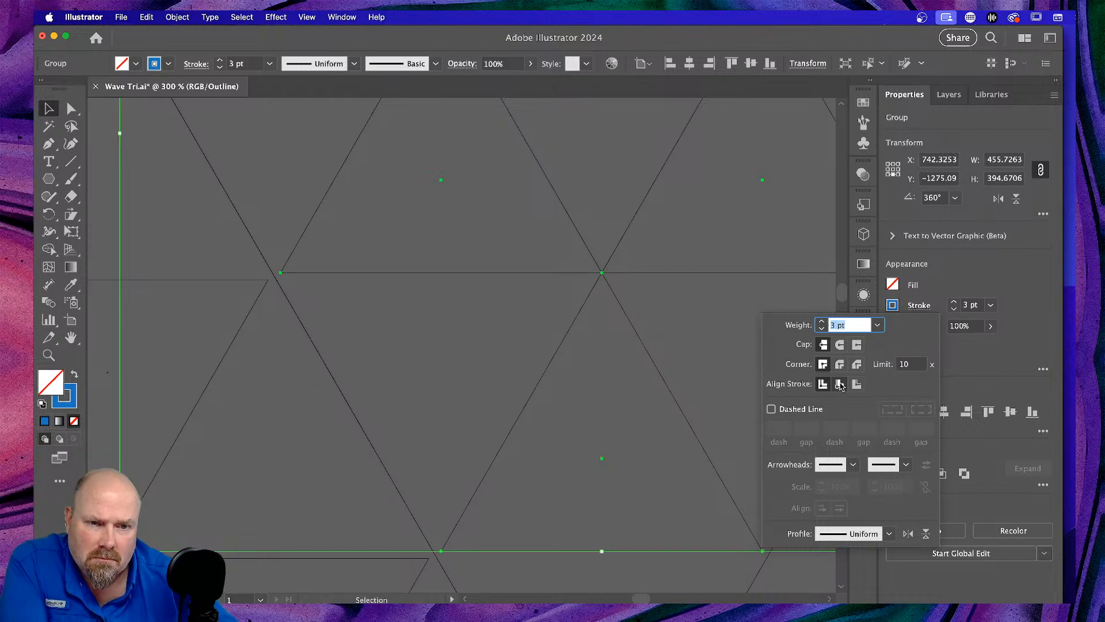
left_click(838, 384)
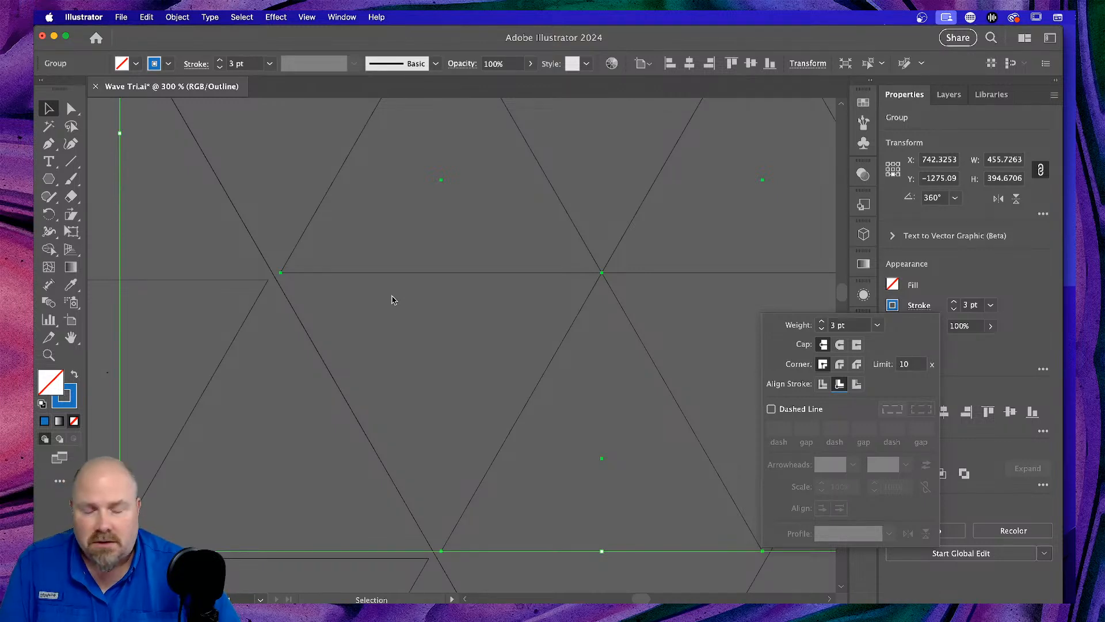
key("Escape")
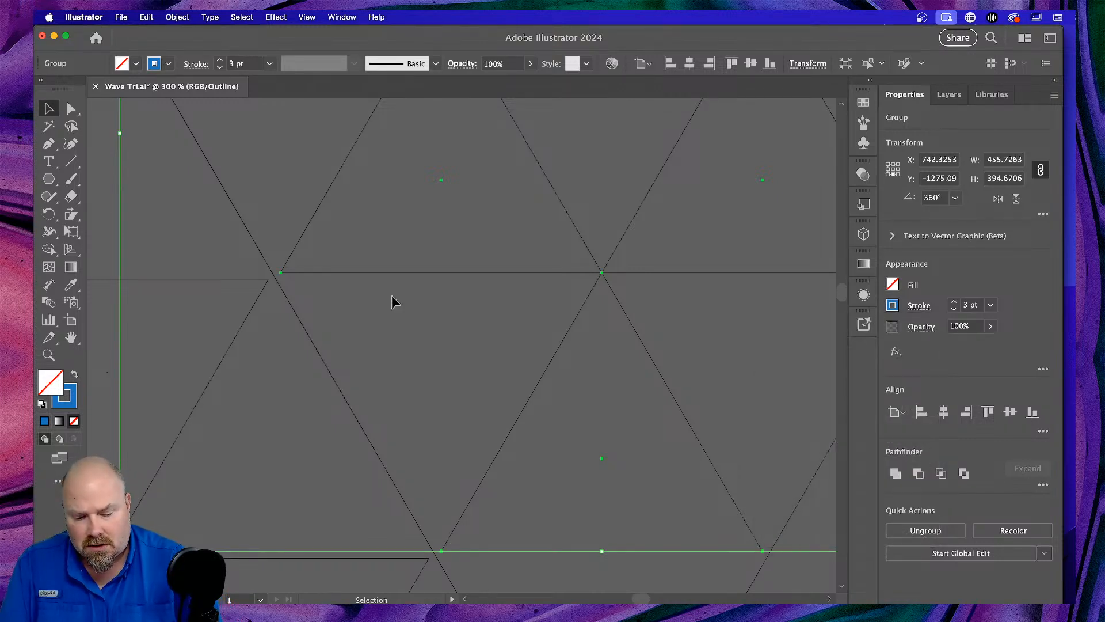
Move the inner triangle group so its upper points meet the large downward triangle's horizontal edge, at about Y -1278 px.
key("super+minus")
key("super+minus")
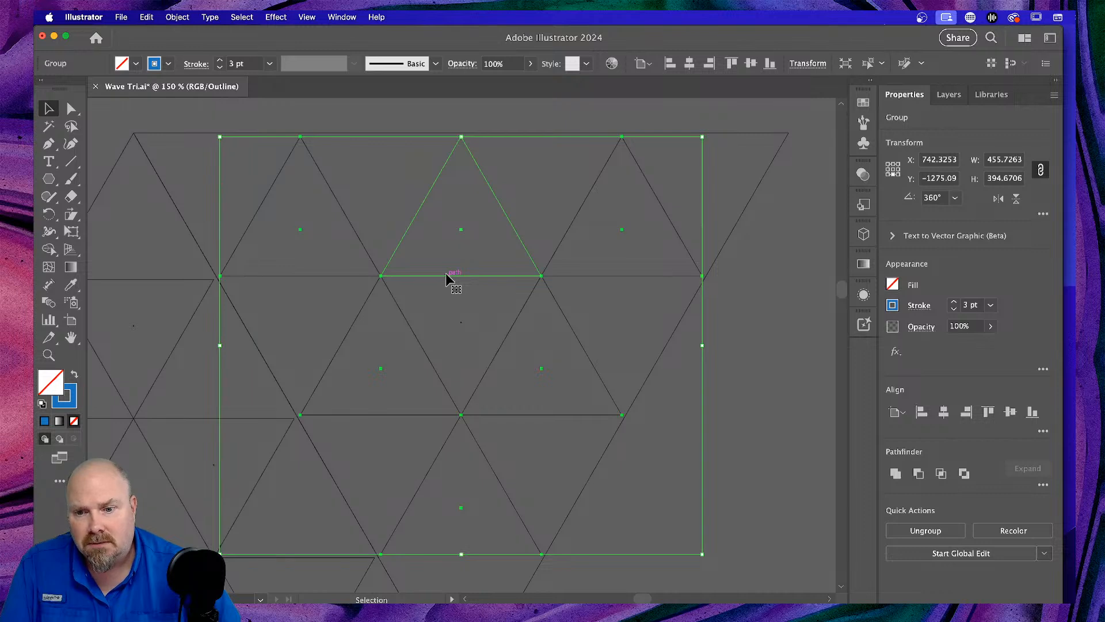
left_click_drag(444, 275, 445, 278)
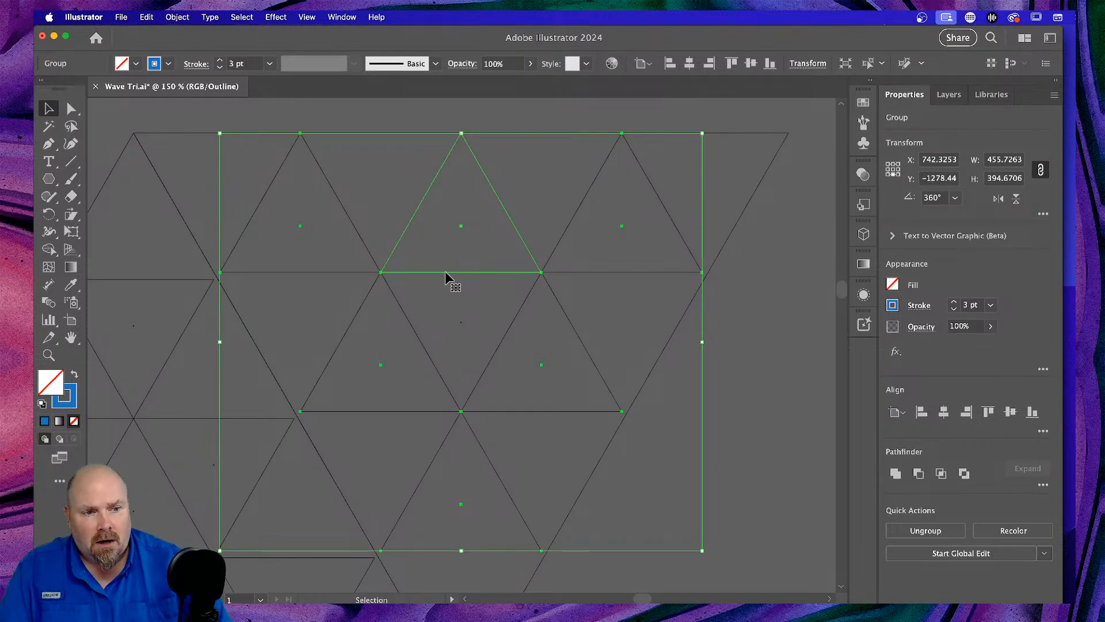
Enlarge the inner triangle group to about 463 × 401 px so its lowest edge reaches the large triangle's sides.
scroll(523, 382, "down", 5)
left_click(469, 375, "shift")
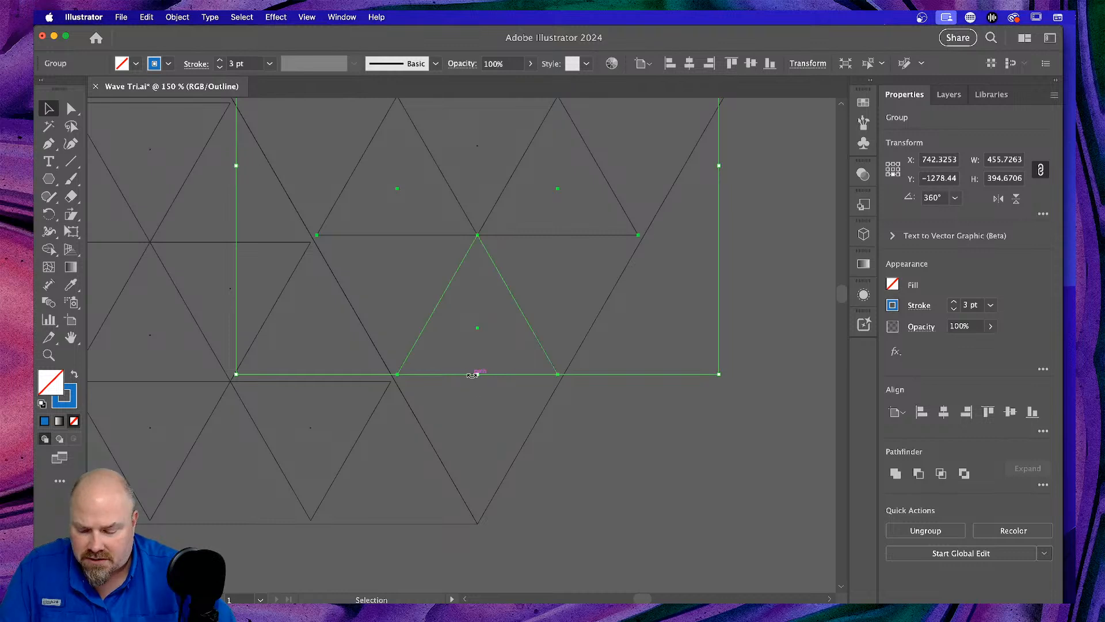
left_click_drag(477, 374, 477, 384)
key("super+equal")
key("super+equal")
key("super+equal")
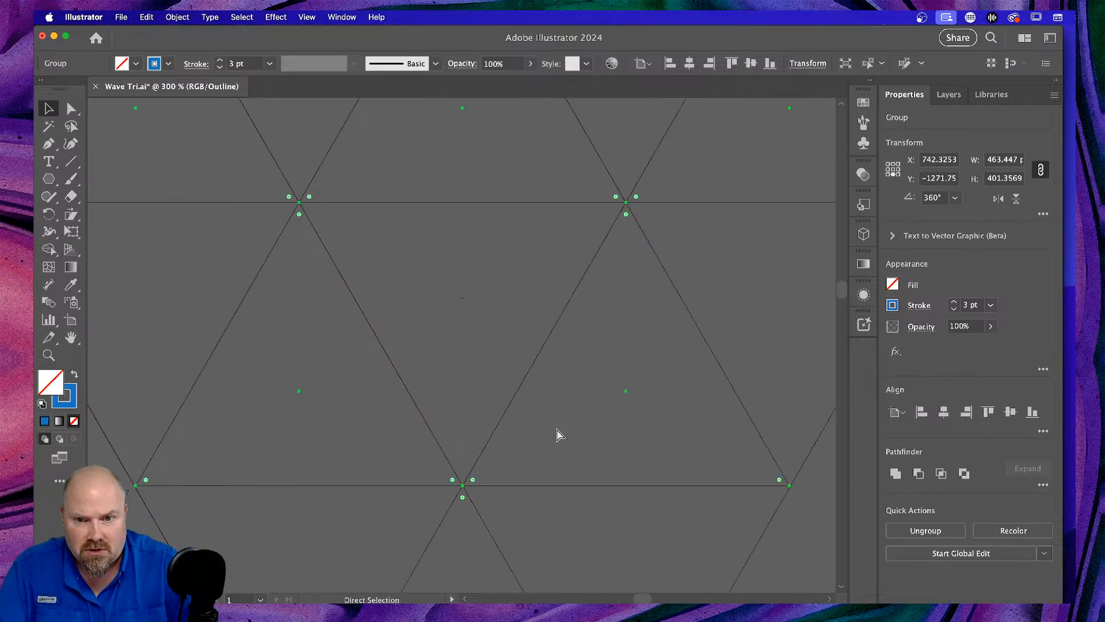
Fine-tune the inner group's size to about 464.3 × 402.1 px so its lowest corners meet the large triangle's outline.
key("super+equal")
scroll(548, 433, "down", 3)
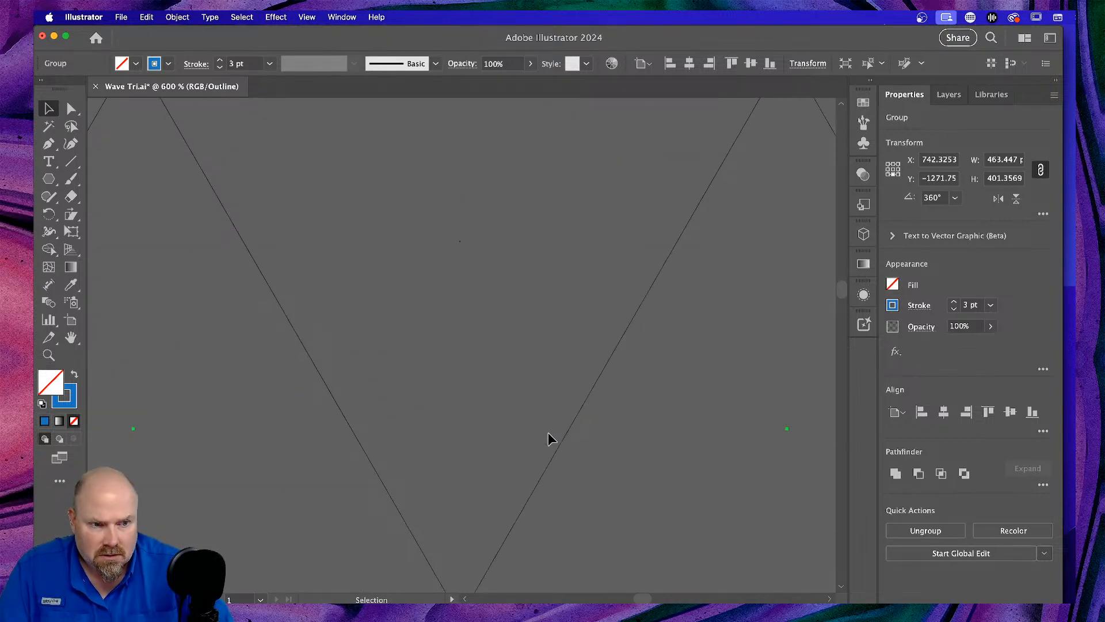
scroll(548, 439, "down", 3)
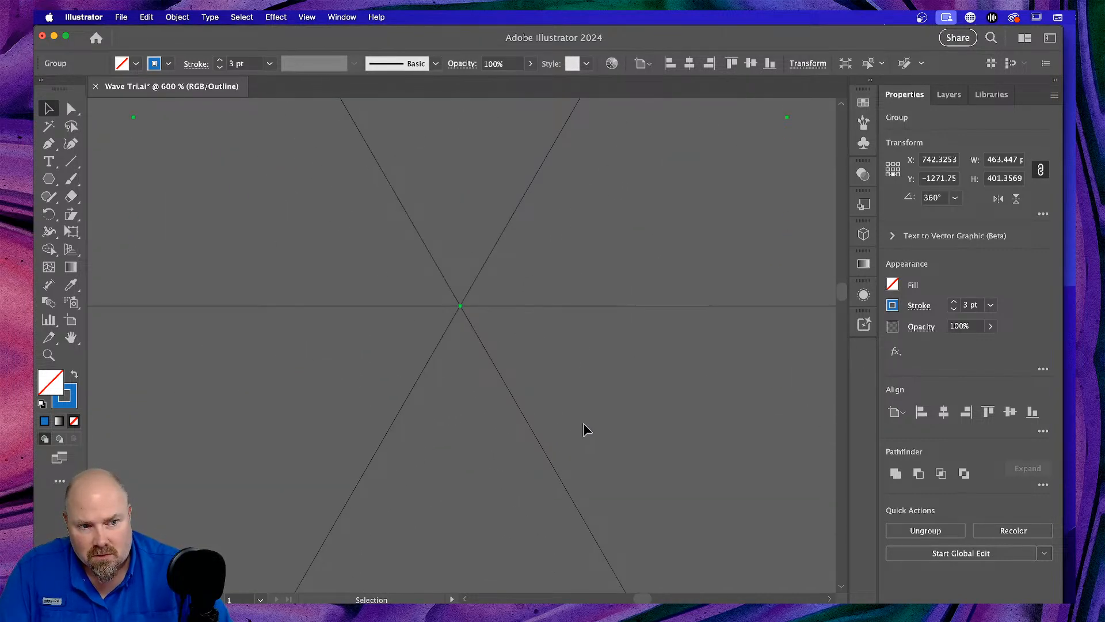
scroll(578, 419, "down", 10)
scroll(578, 419, "right", 2)
scroll(578, 419, "down", 5)
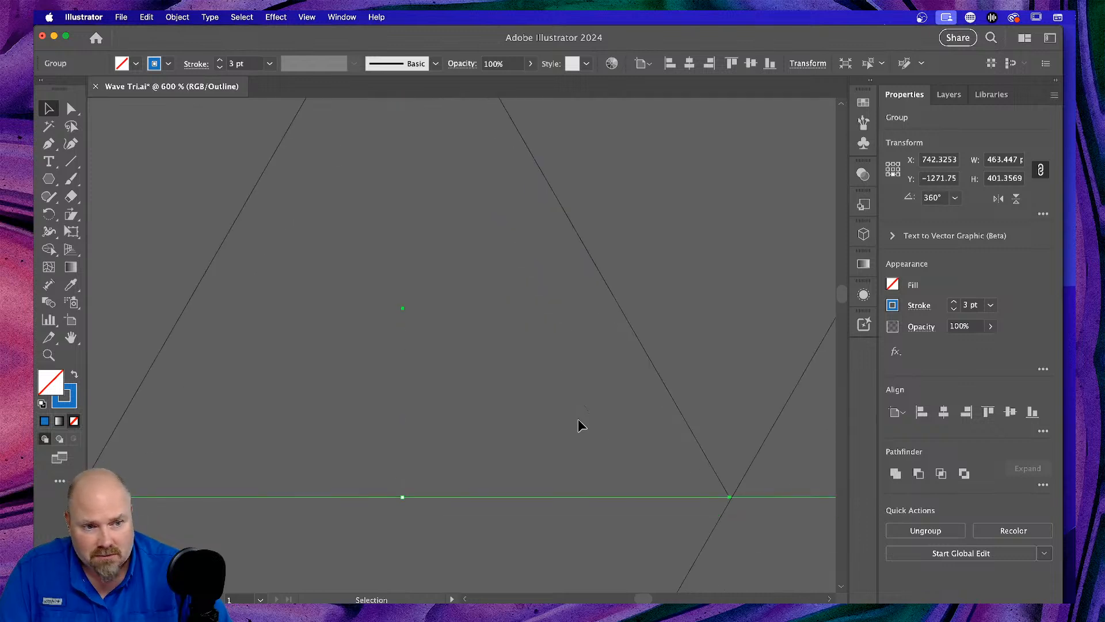
left_click(762, 444)
left_click(510, 385)
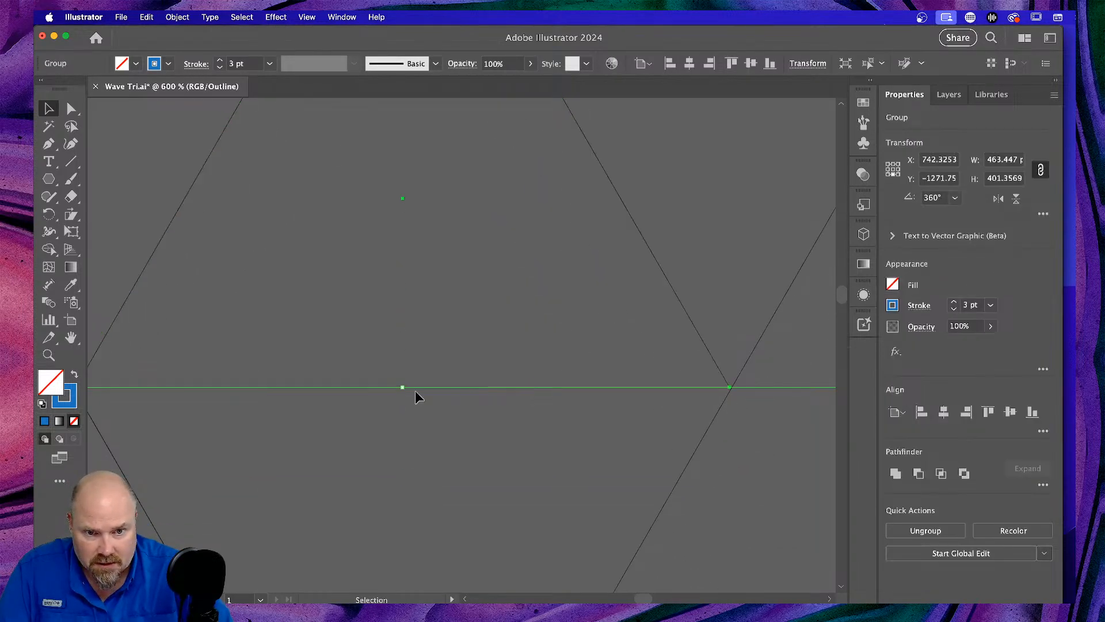
left_click_drag(404, 389, 402, 389)
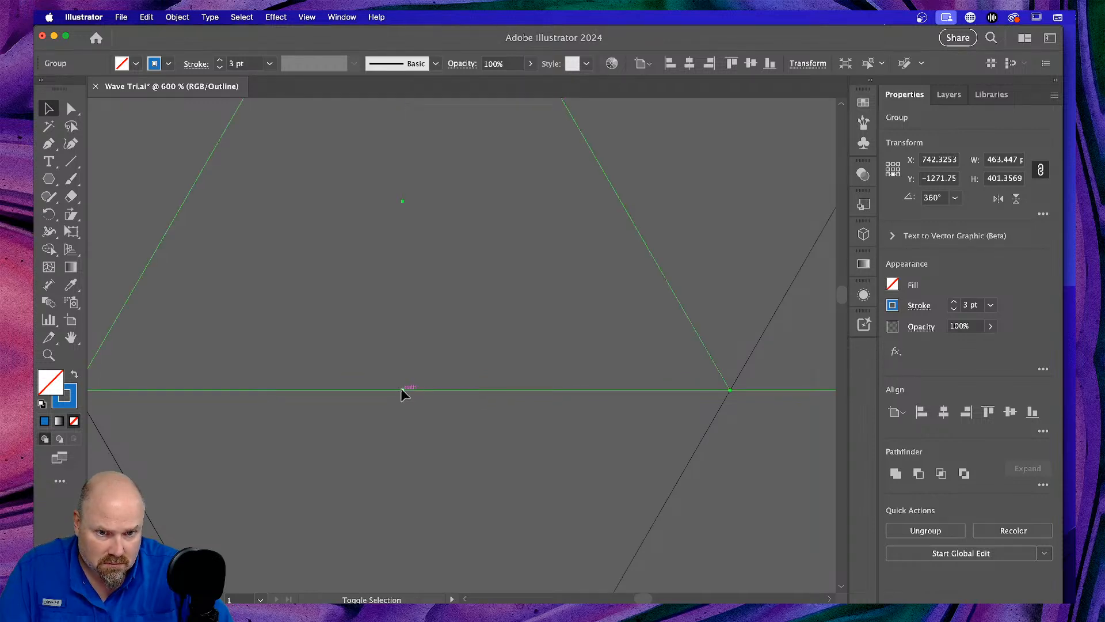
left_click(765, 435)
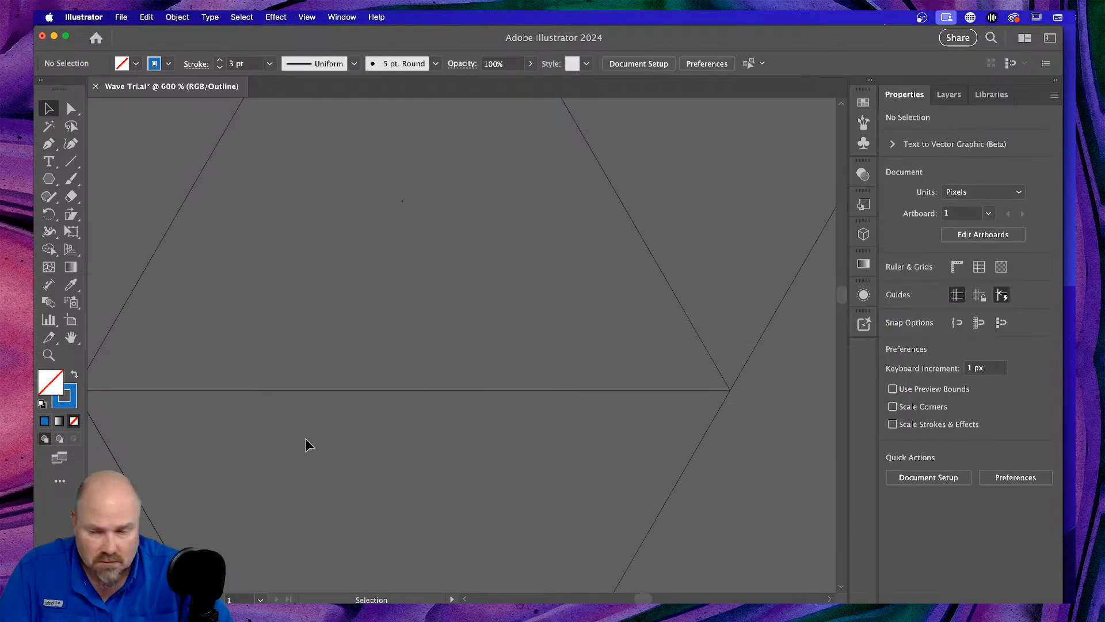
Examine whether the inner triangles' corners meet the large triangle's outline along its side and upper edge.
scroll(315, 438, "left", 5)
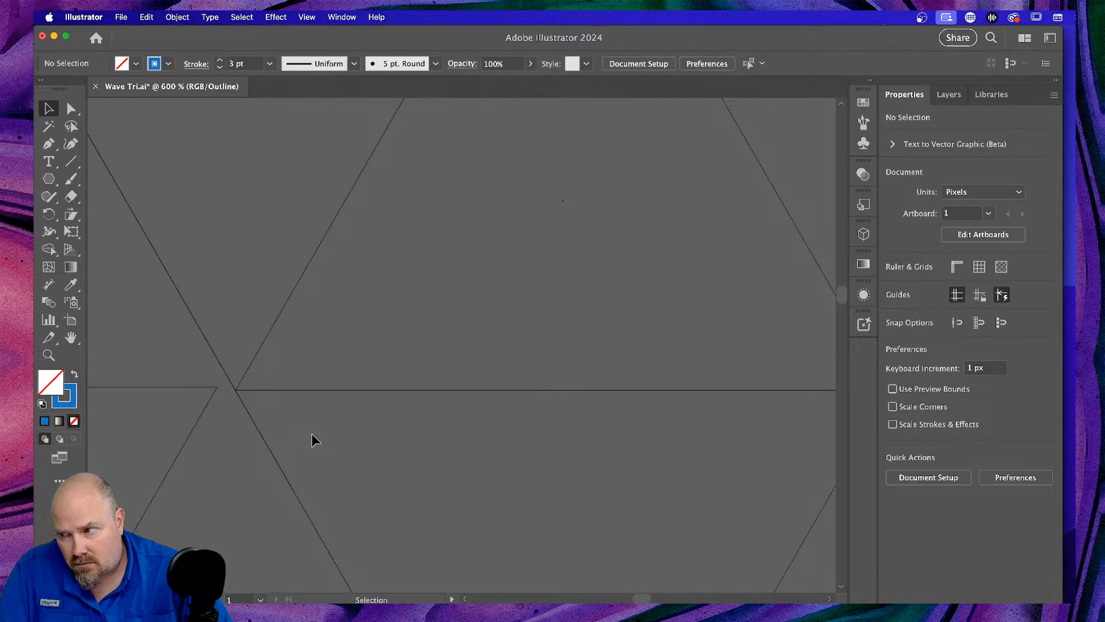
scroll(488, 449, "up", 7)
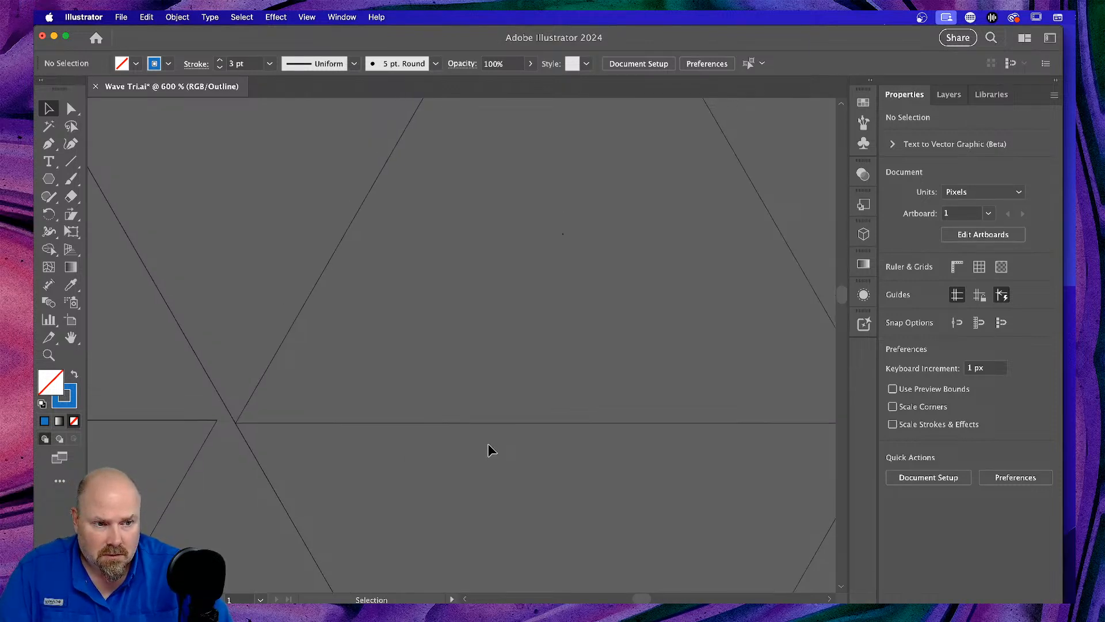
scroll(490, 443, "down", 3)
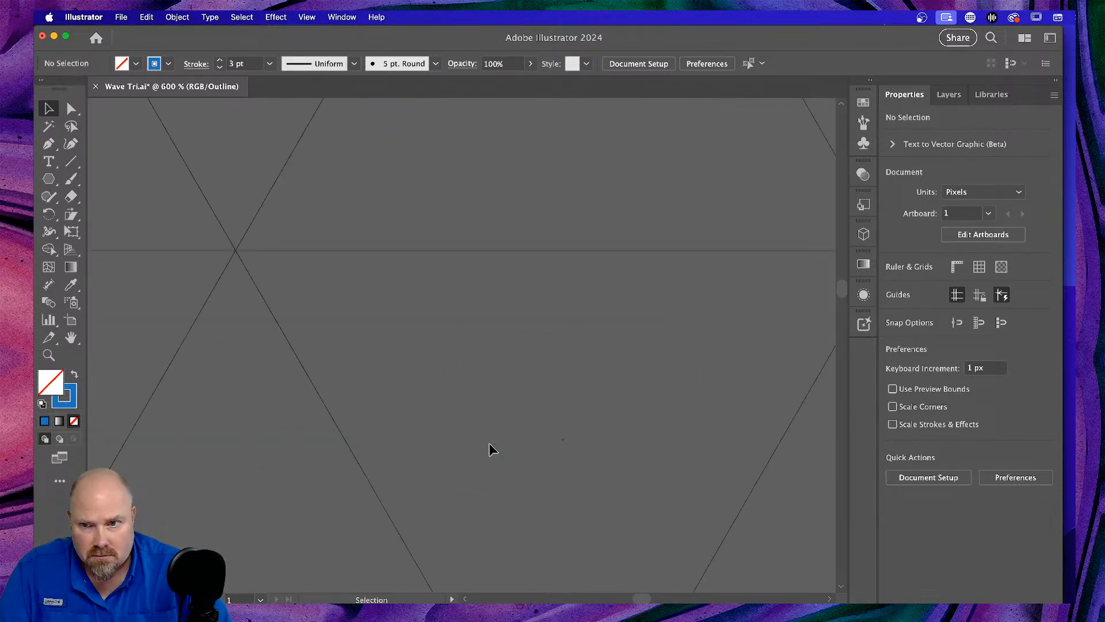
key("super+minus")
scroll(489, 449, "right", 1)
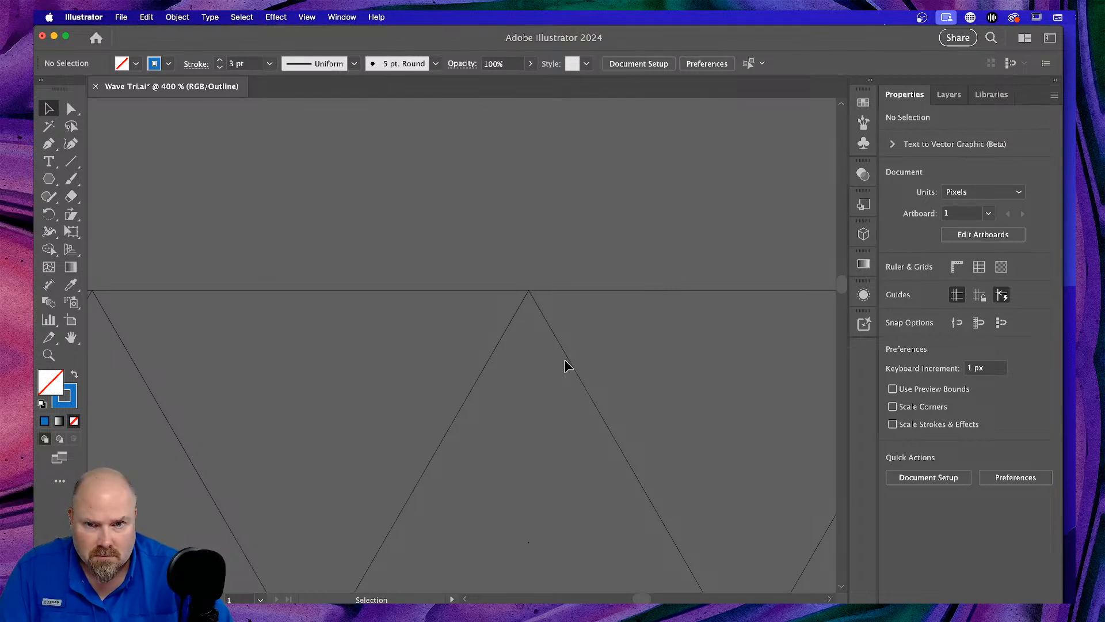
key("super+minus")
key("super+minus")
key("super+minus")
key("super+minus")
key("super+minus")
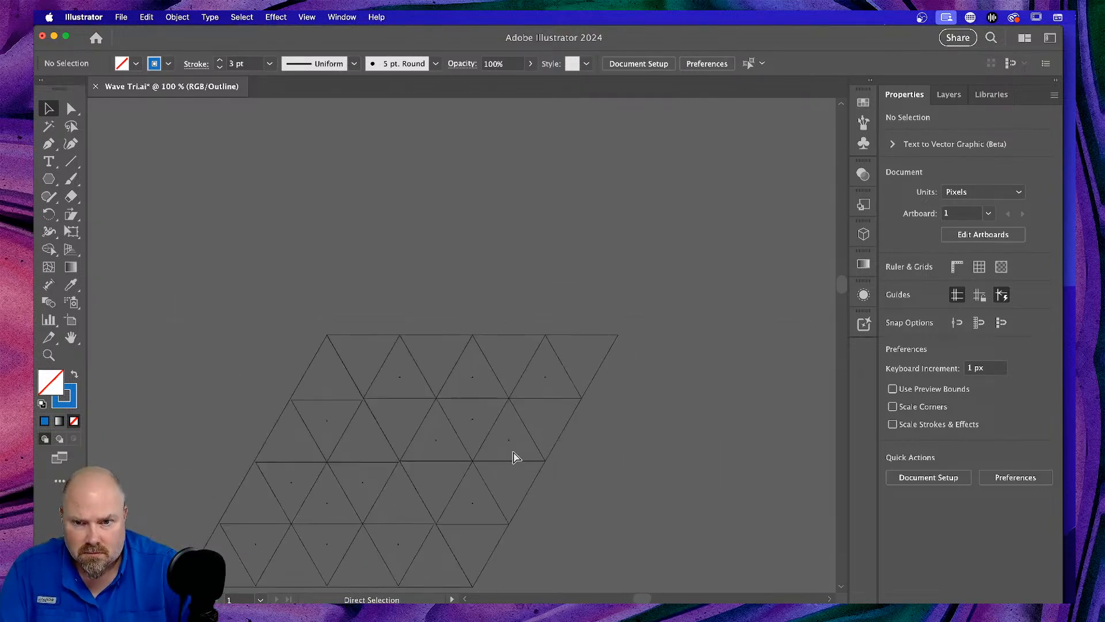
Delete the upward-pointing triangle together with its inner group, keeping only the downward subdivided triangle.
key("super+minus")
left_click_drag(260, 396, 350, 545)
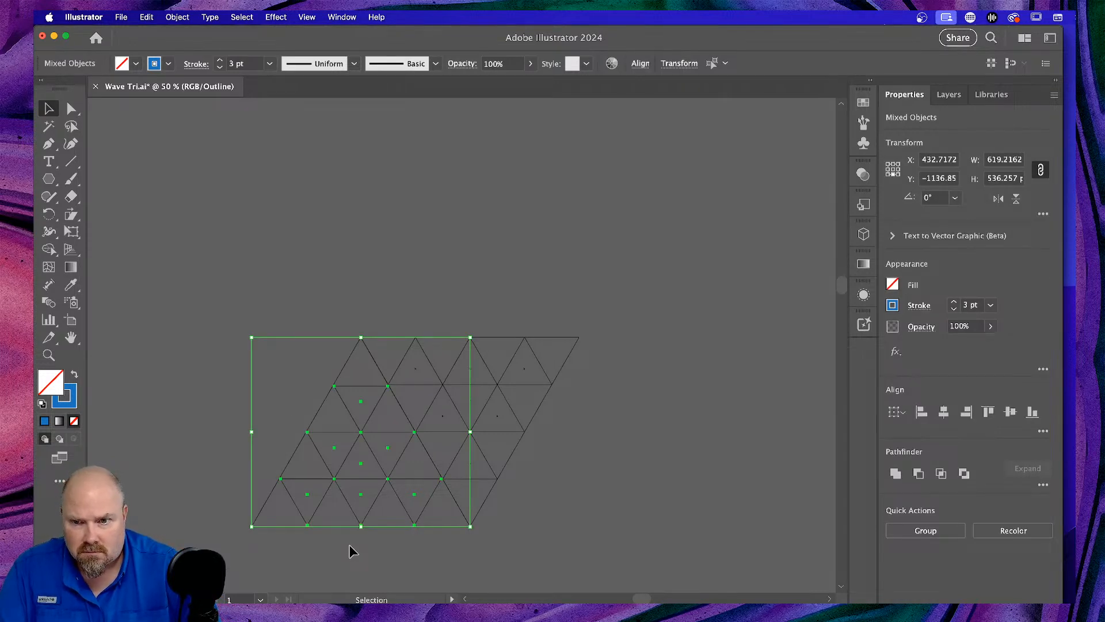
left_click_drag(238, 486, 360, 559)
key("Delete")
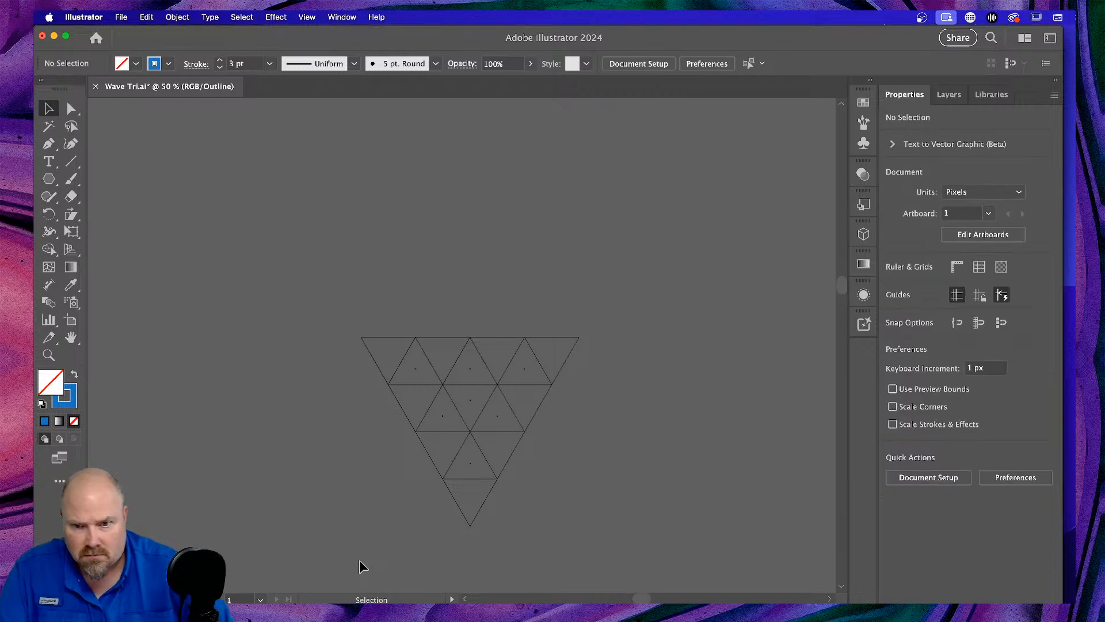
Return the artwork from outline mode to preview display with nothing selected.
key("super+a")
key("a")
key("super+y")
key("v")
left_click(655, 355)
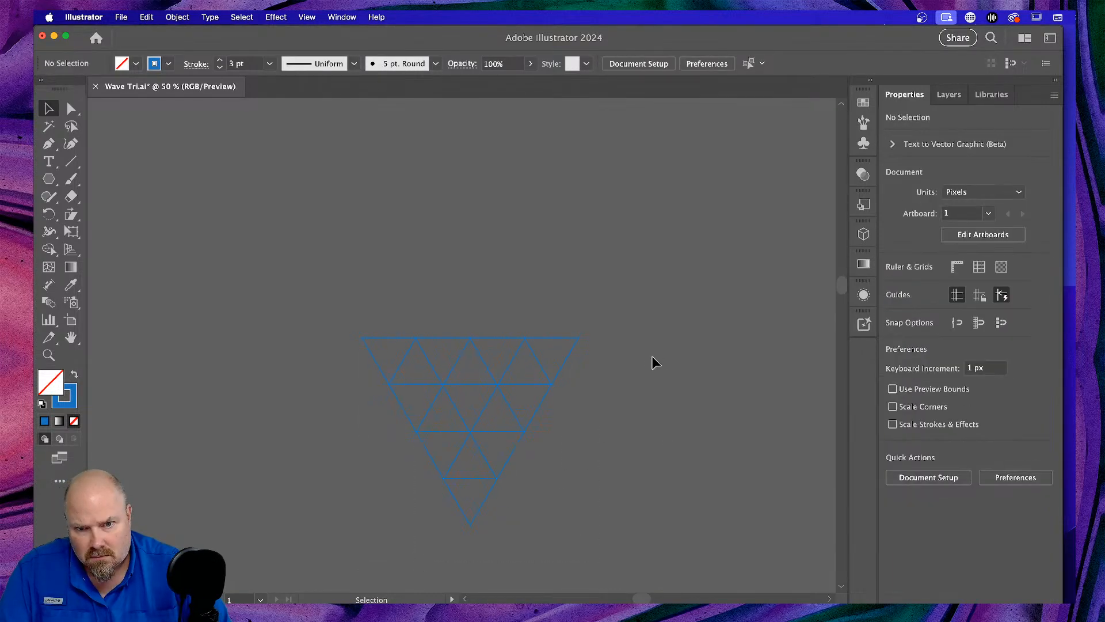
Check the line weights in the subdivided triangle and the inner group's stroke alignment setting.
key("super+equal")
key("super+equal")
key("super+equal")
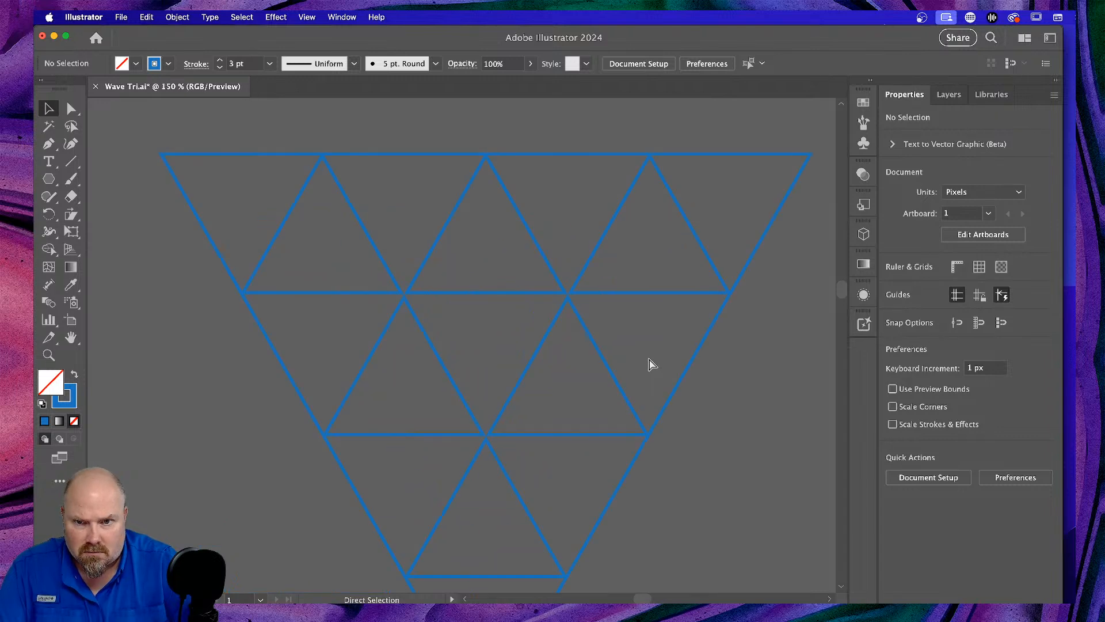
left_click(530, 227)
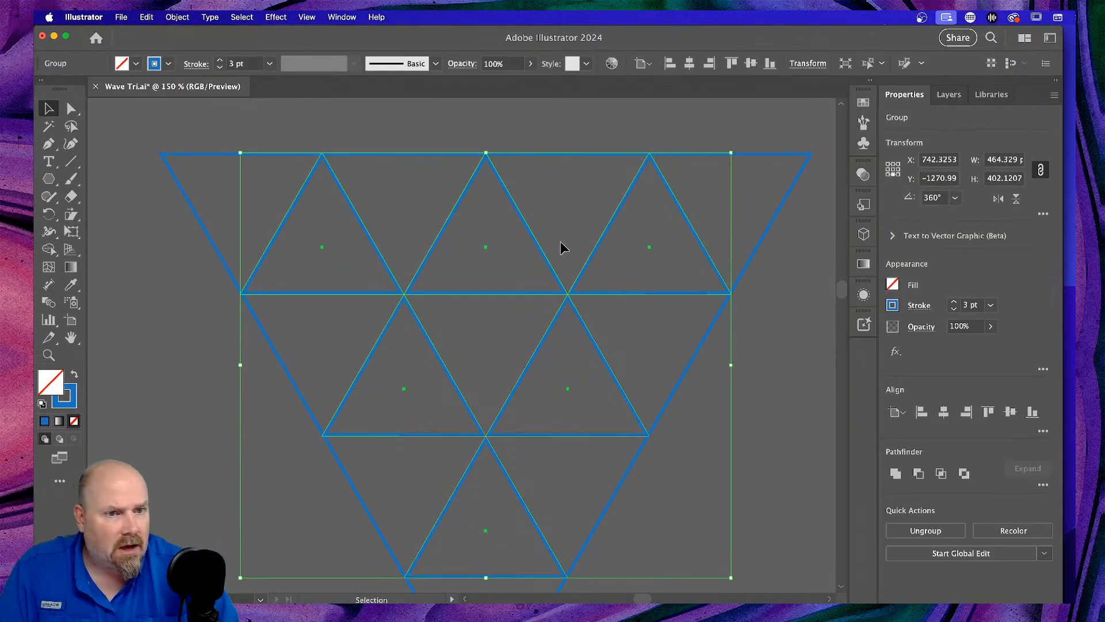
left_click(910, 308)
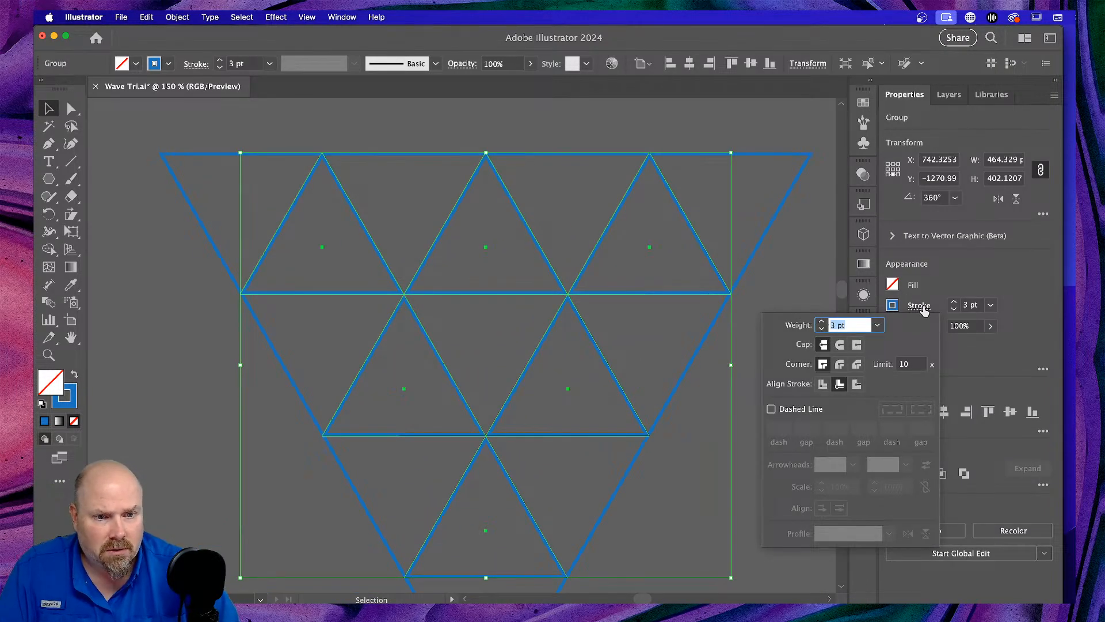
left_click(179, 321)
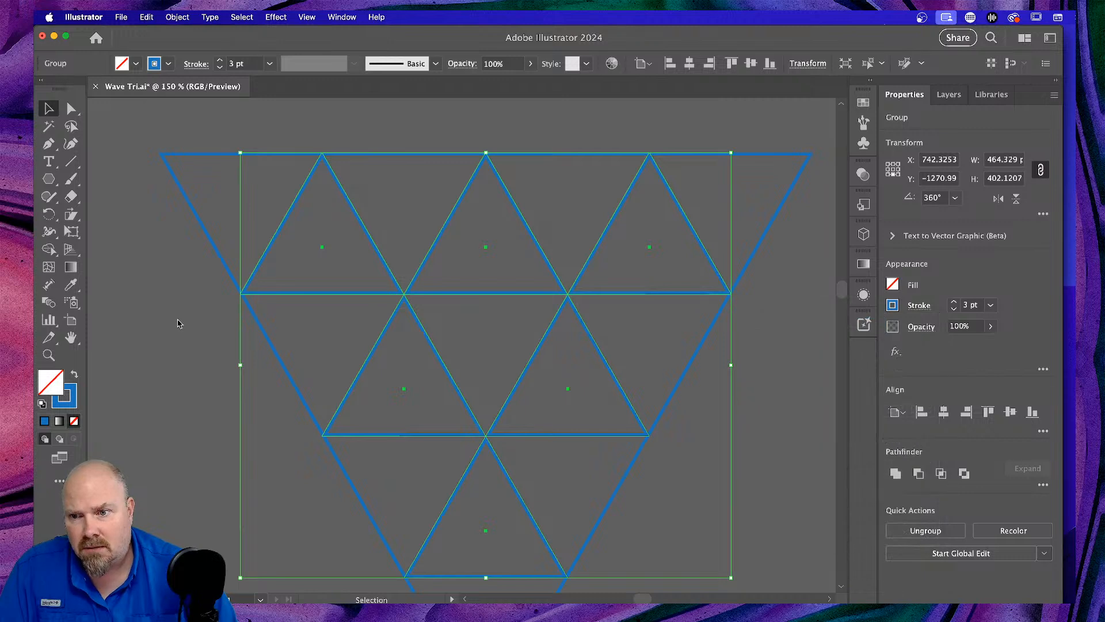
left_click(185, 289)
left_click(220, 259)
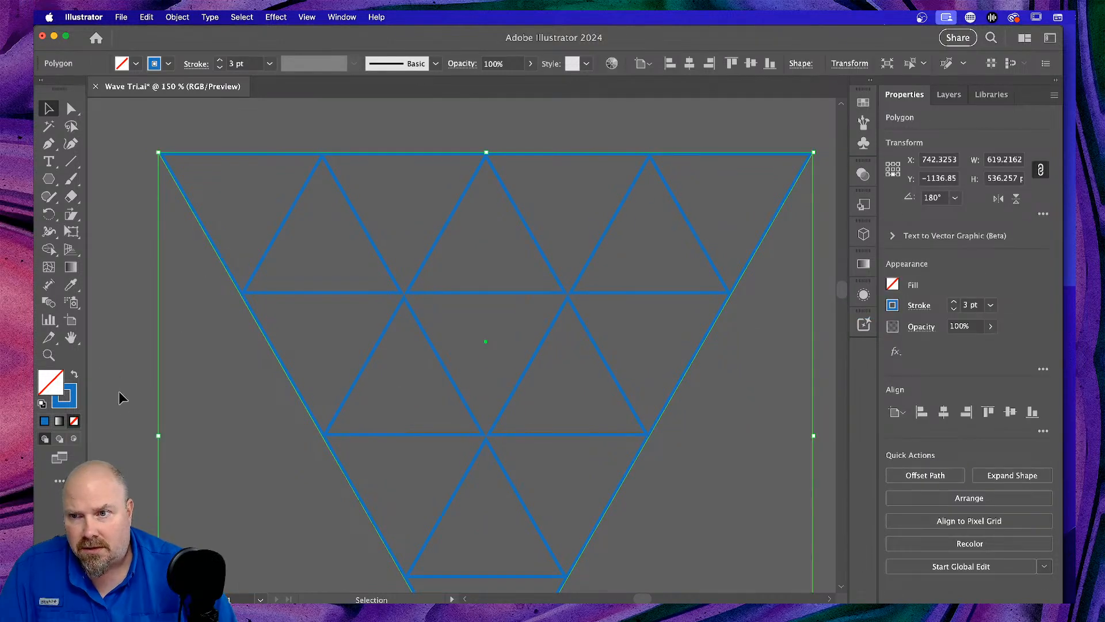
Place a copy of the subdivided downward triangle above and left of the original, and delete the older version below it.
left_click(750, 432)
key("super+minus")
key("super+minus")
key("super+minus")
key("super+minus")
left_click_drag(587, 288, 354, 414)
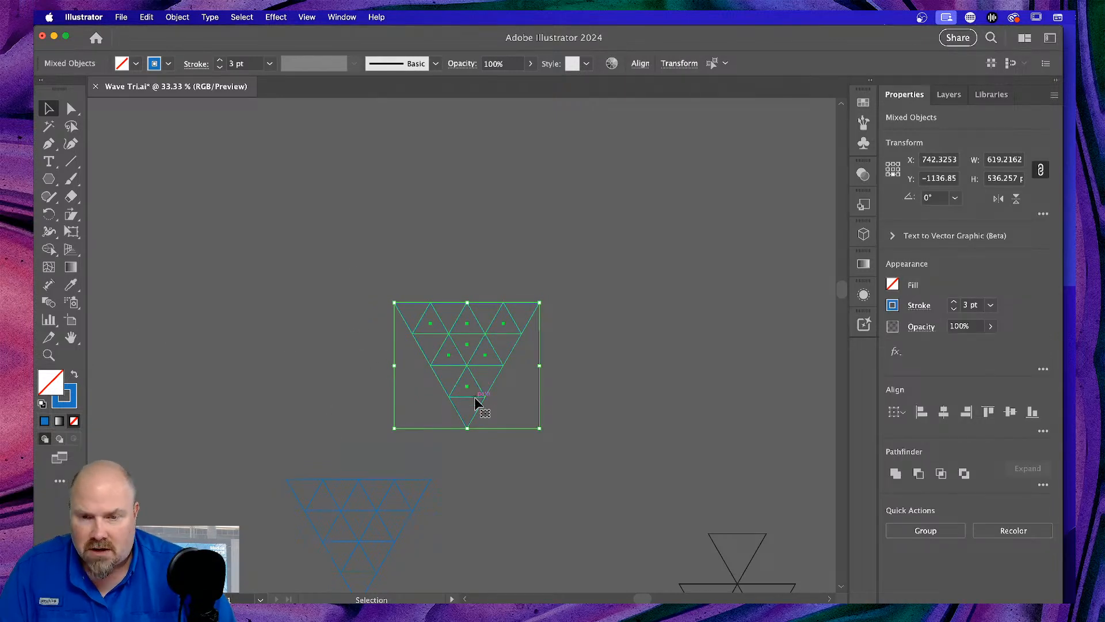
left_click_drag(476, 359, 189, 277)
left_click_drag(485, 471, 298, 560)
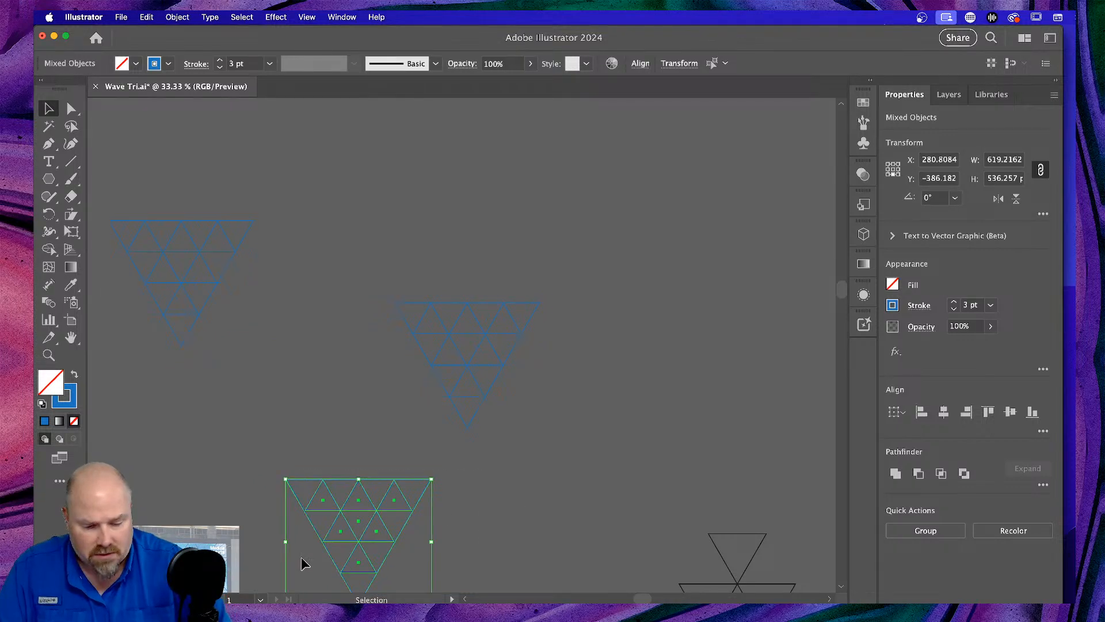
key("Delete")
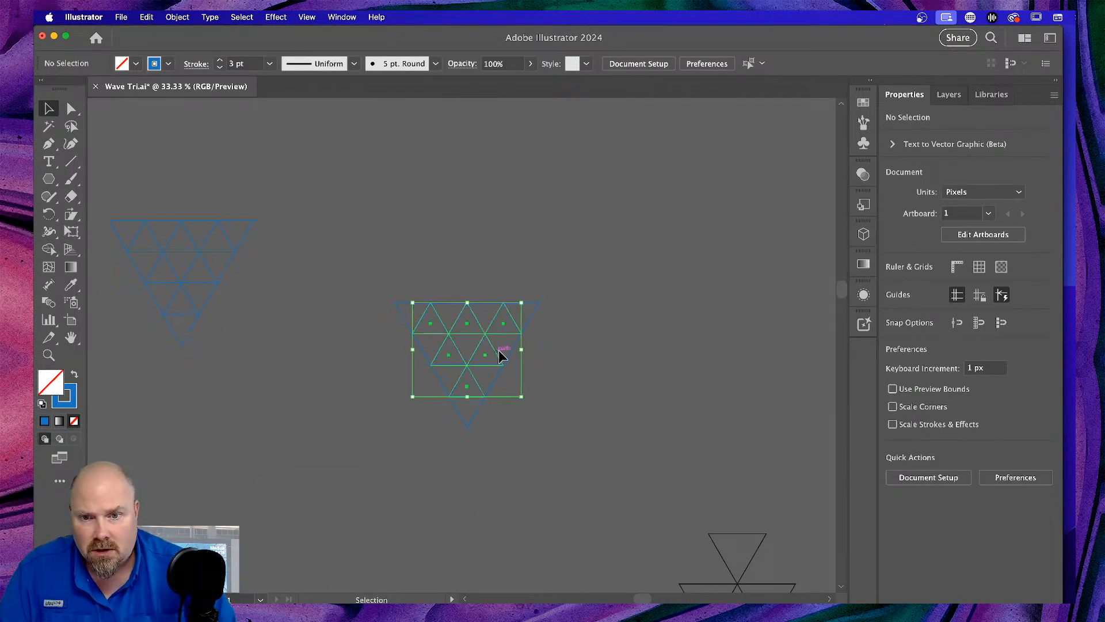
Try to unite the large triangle's outline and its inner group into one compound shape.
left_click(500, 353)
left_click_drag(610, 318, 393, 418)
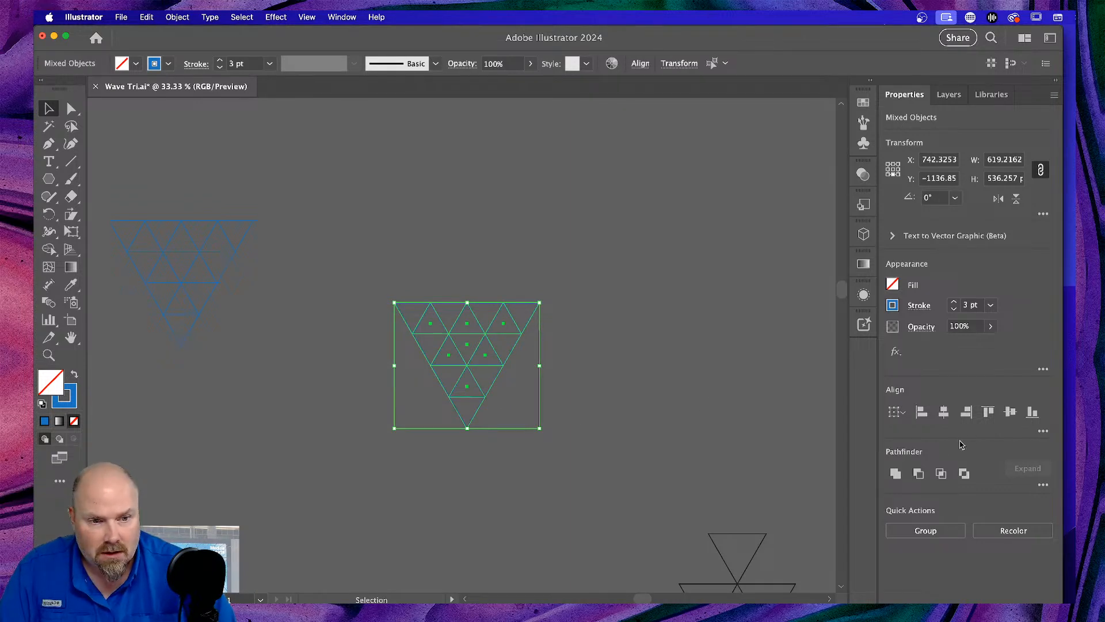
left_click(895, 474)
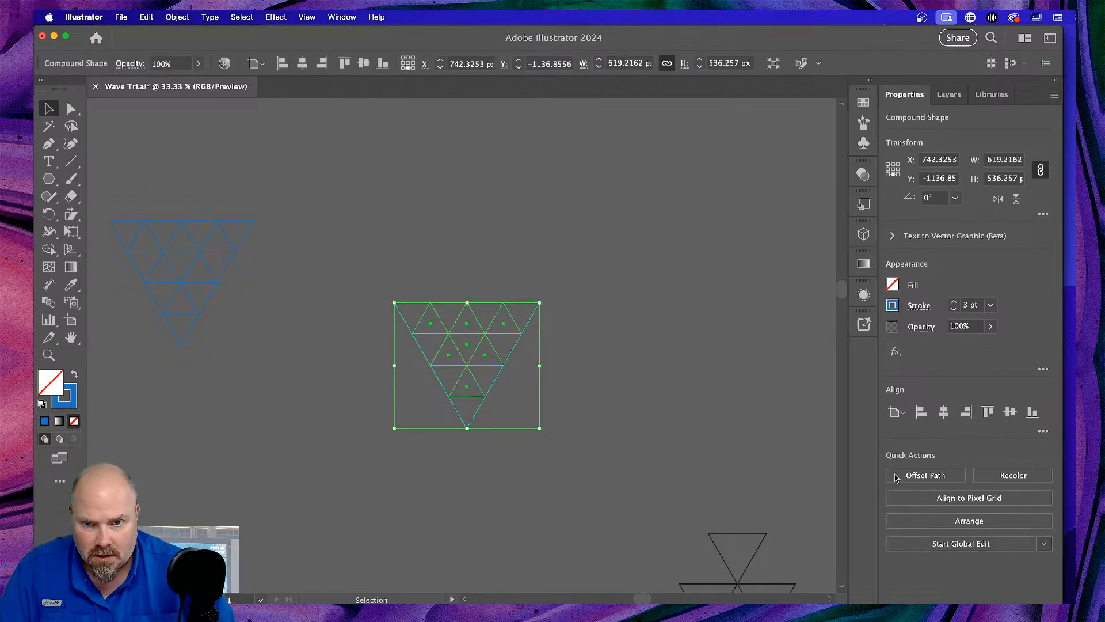
left_click(594, 311)
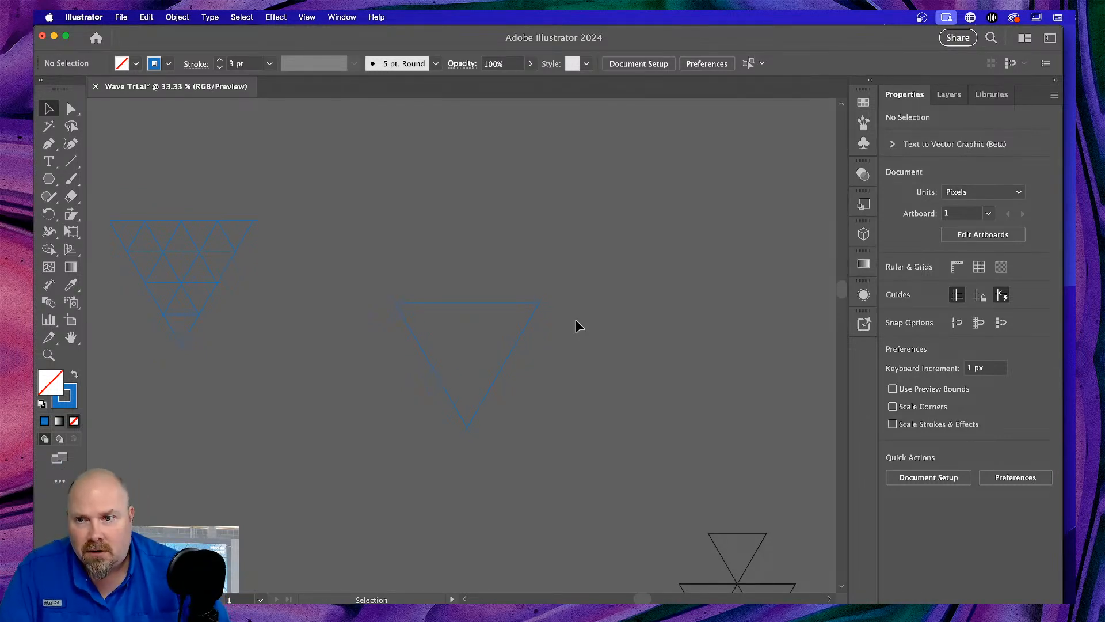
key("super+a")
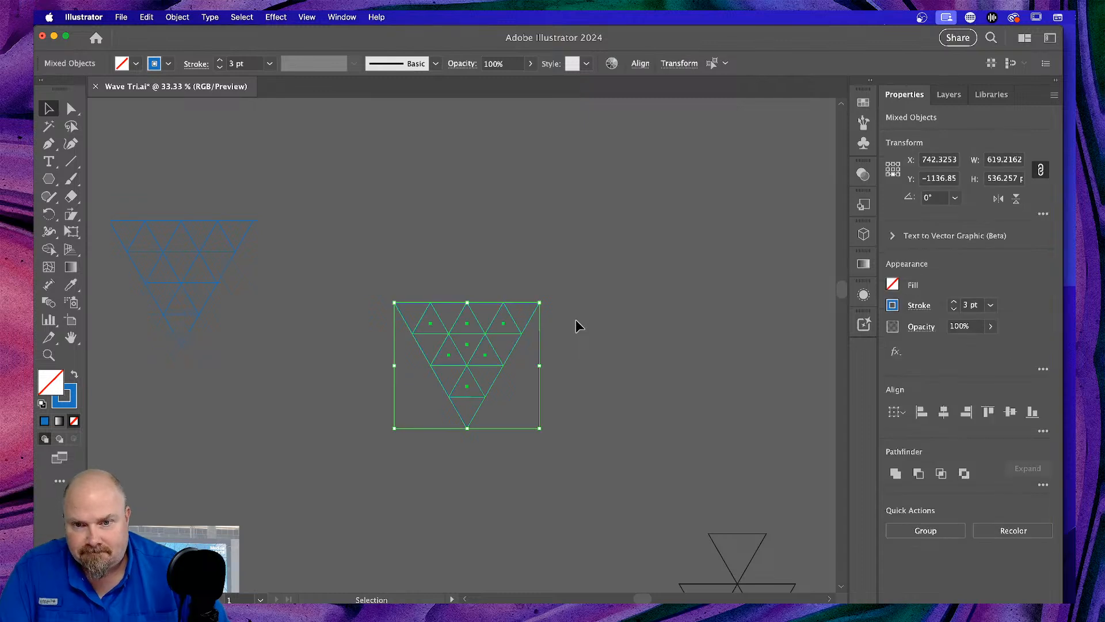
Examine the subdivided triangle's line weights and compare its pattern with the triangles traced over the reference photo.
key("super+equal")
key("super+equal")
key("super+equal")
key("super+equal")
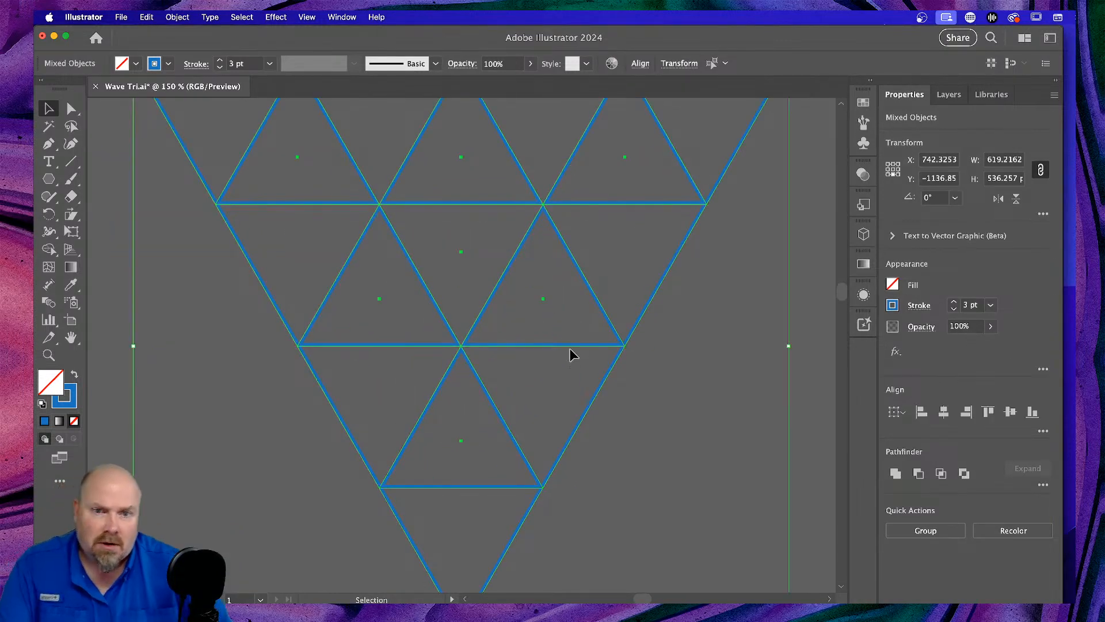
key("super+shift+a")
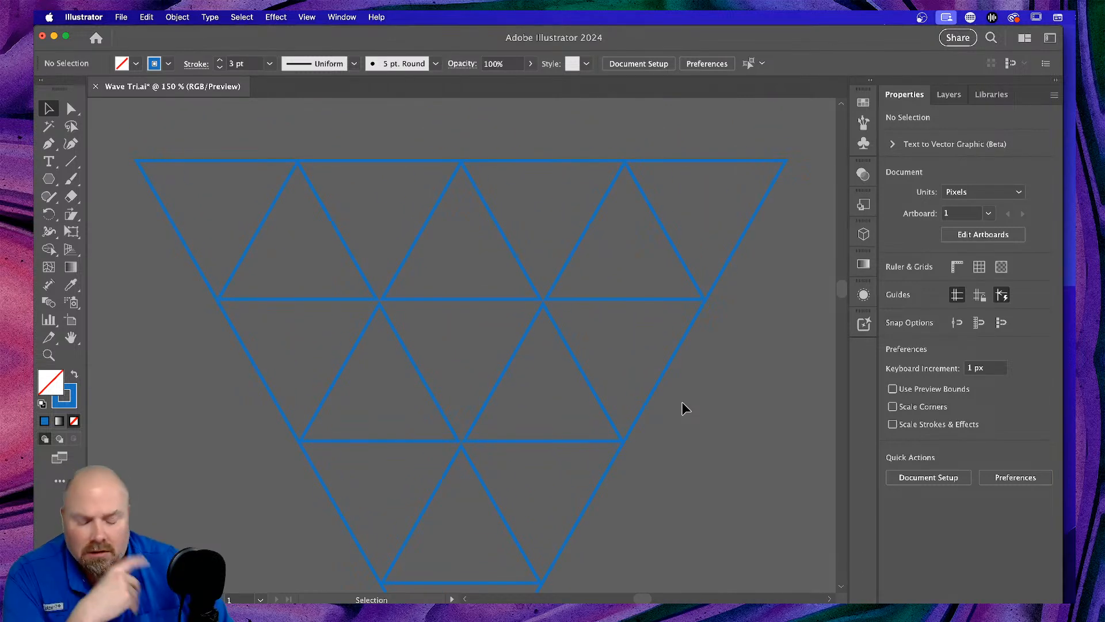
key("super+minus")
key("super+minus")
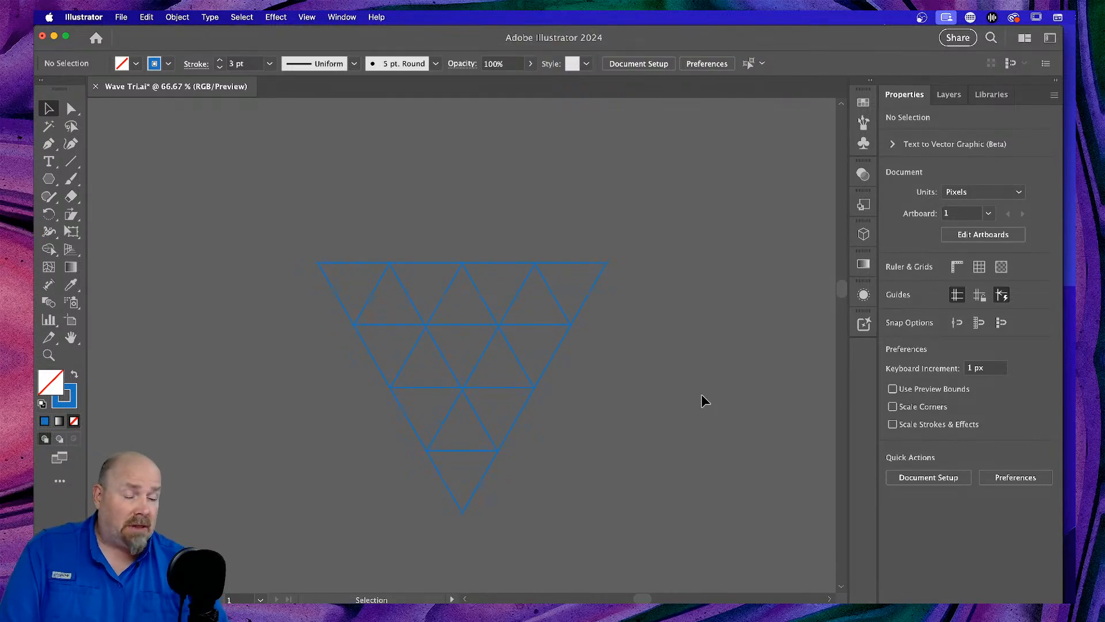
scroll(697, 385, "down", 10)
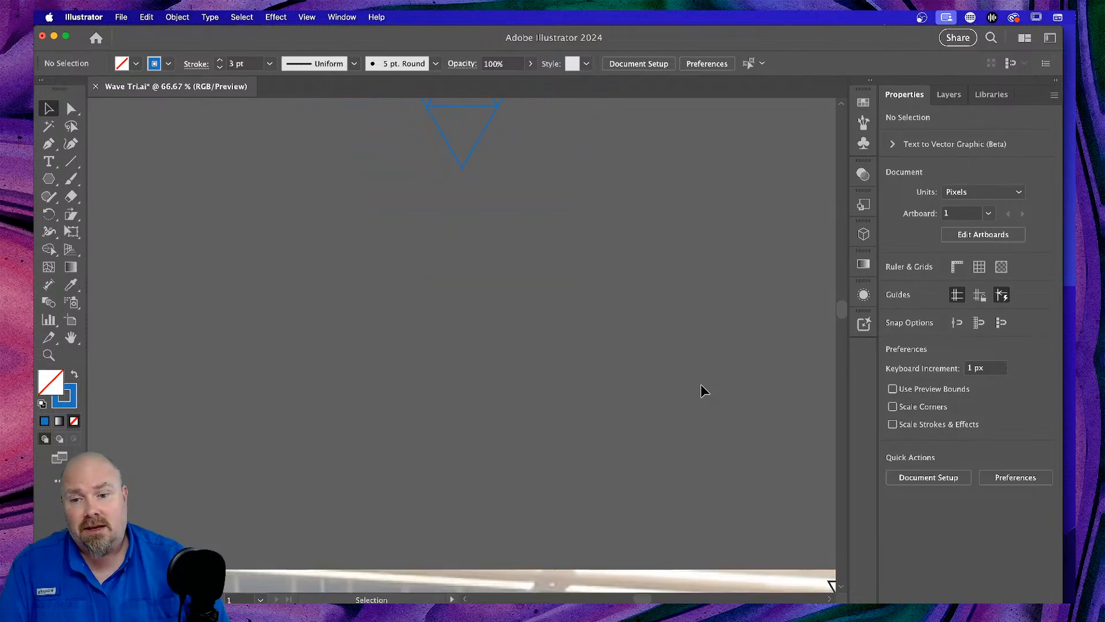
scroll(700, 385, "down", 14)
scroll(706, 384, "down", 4)
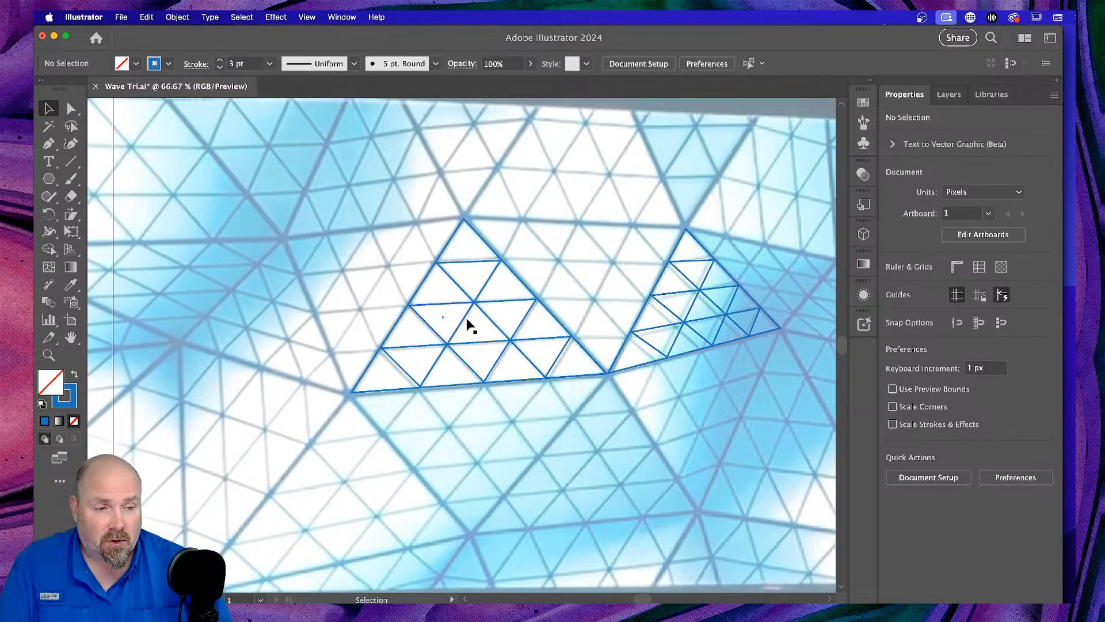
Expand the appearance of the whole subdivided downward triangle and check the resulting paths in outline view.
scroll(519, 315, "up", 20)
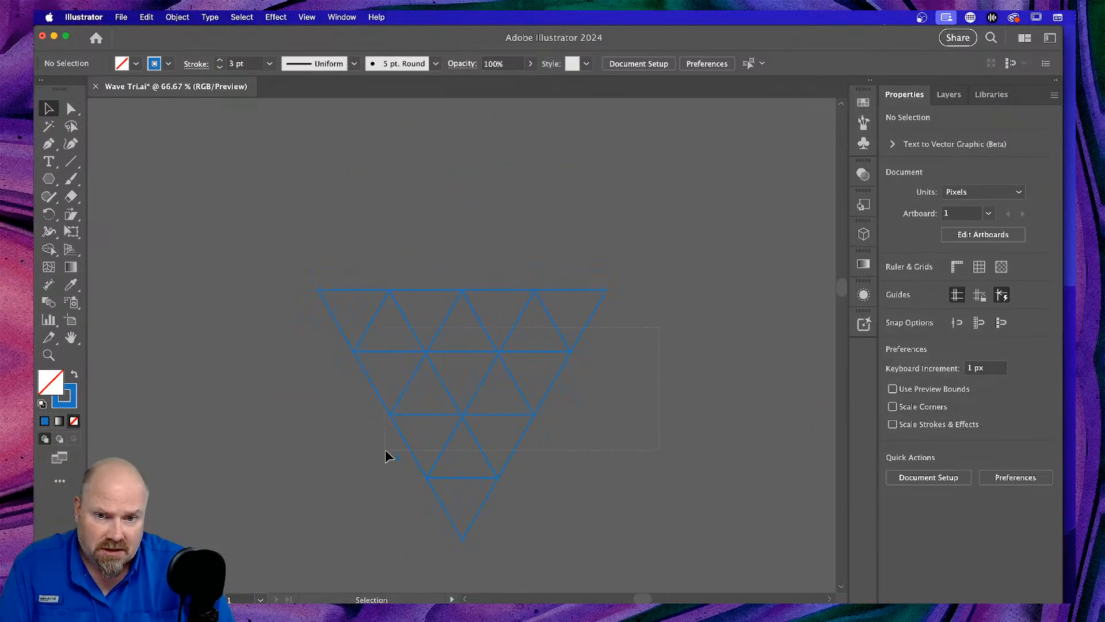
key("super+a")
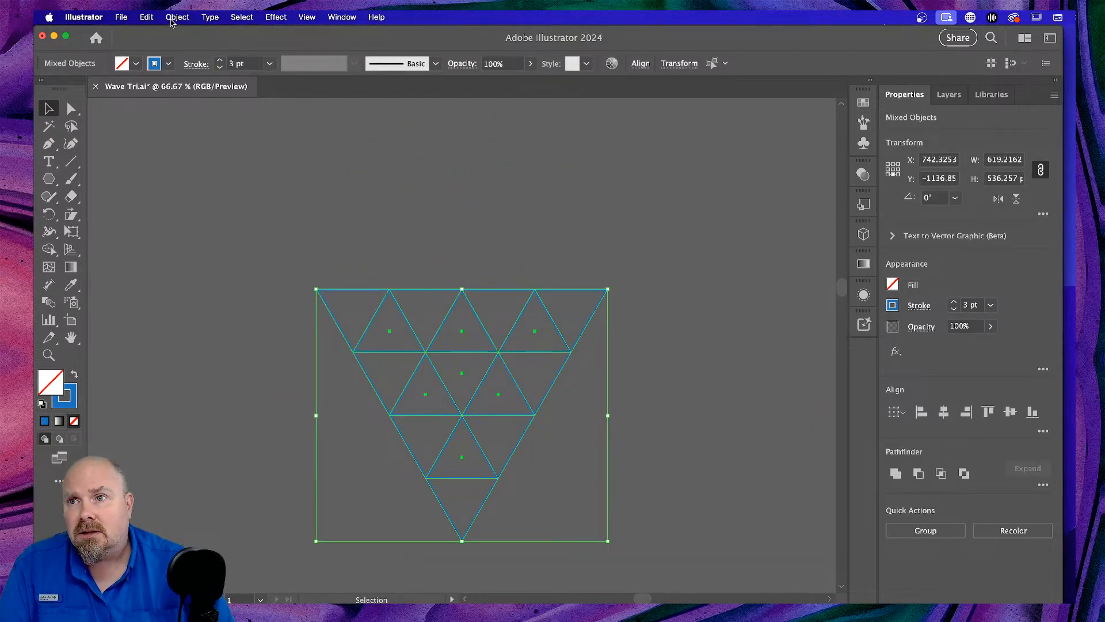
left_click(172, 19)
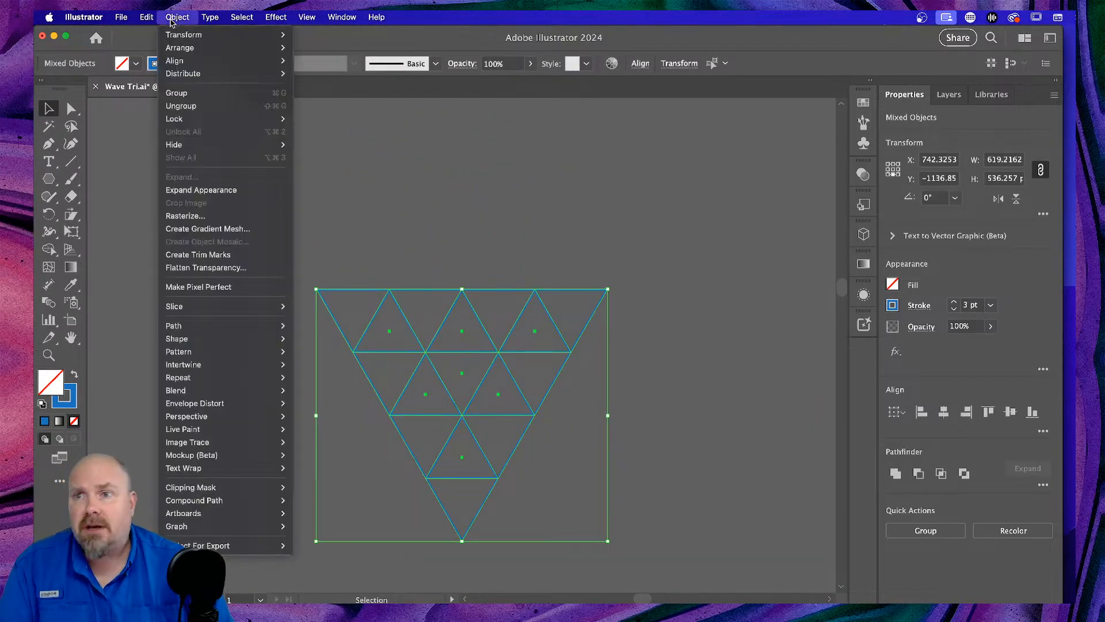
left_click(210, 193)
left_click(635, 225)
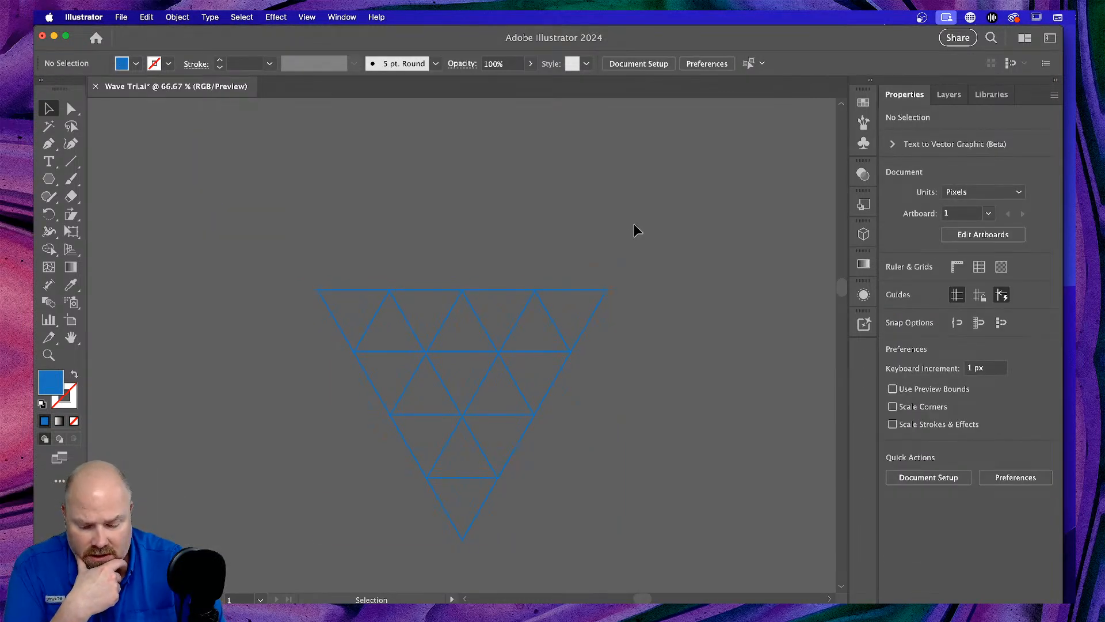
key("super+y")
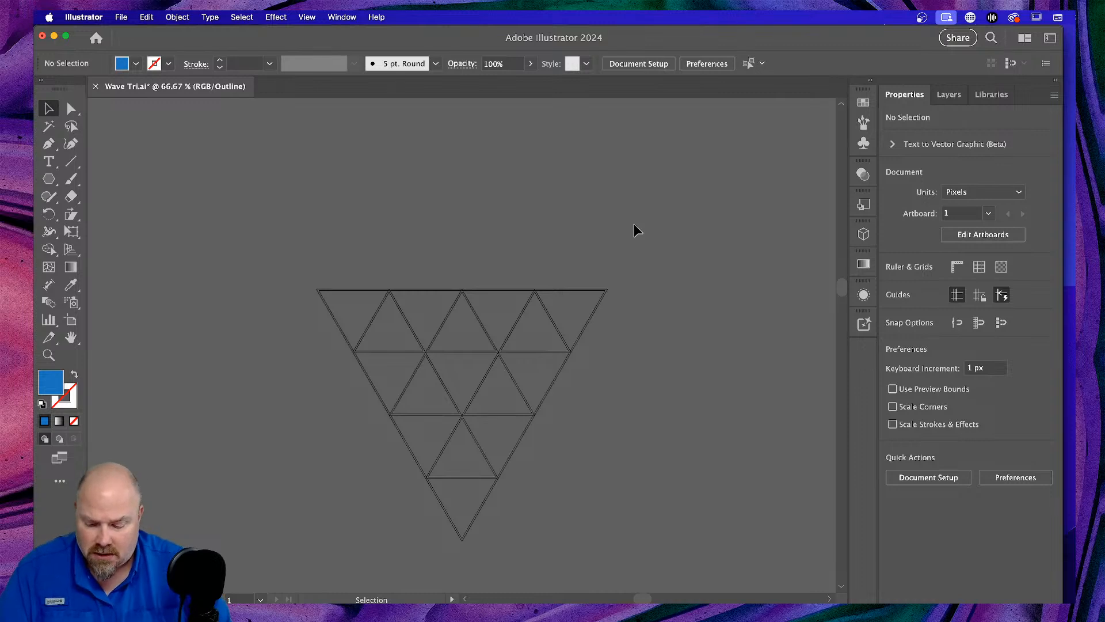
key("super+y")
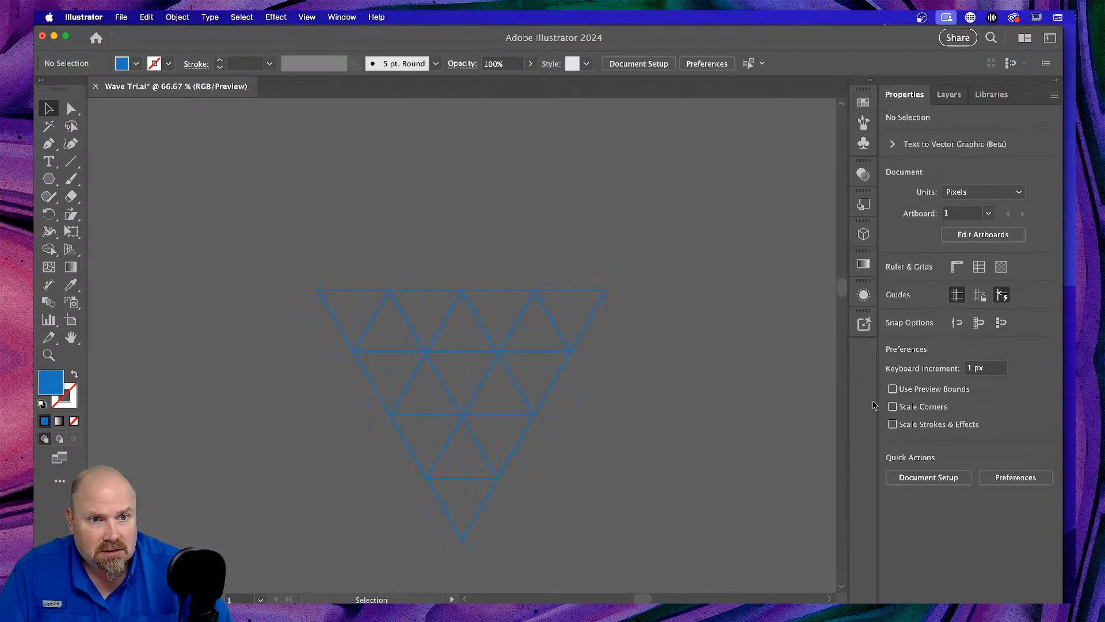
Unite all the expanded parts of the subdivided triangle into one compound shape.
key("super+a")
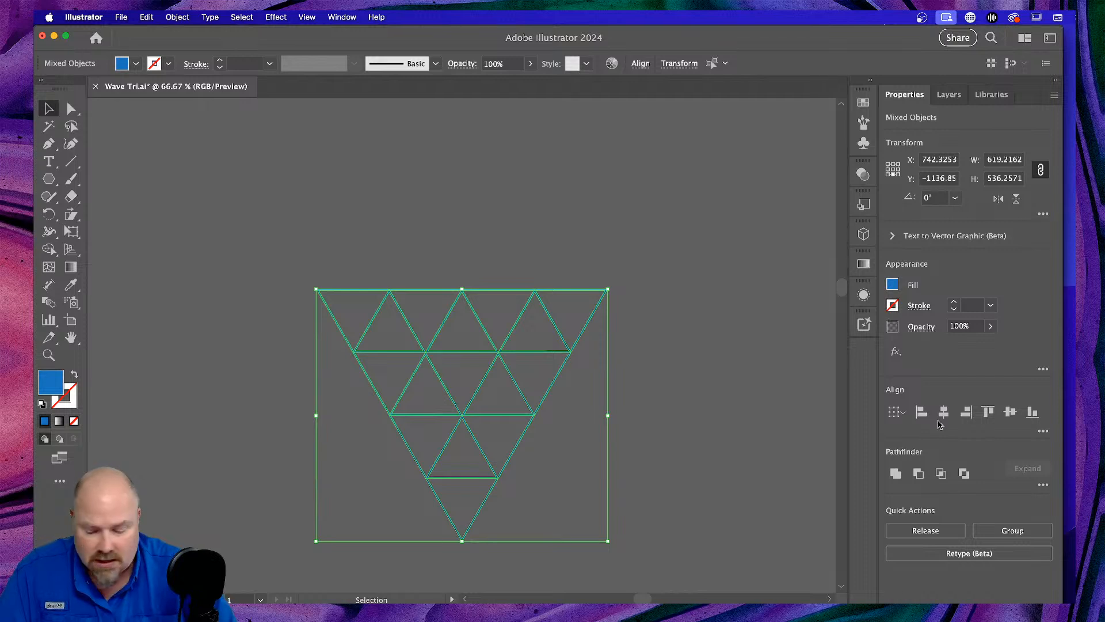
left_click(894, 473)
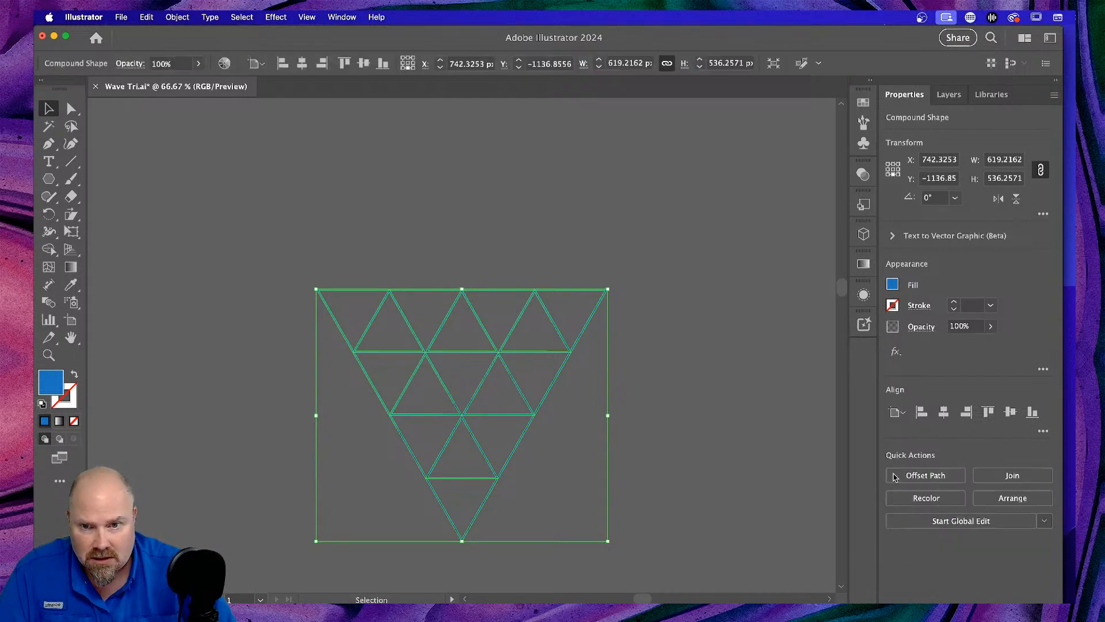
left_click(677, 348)
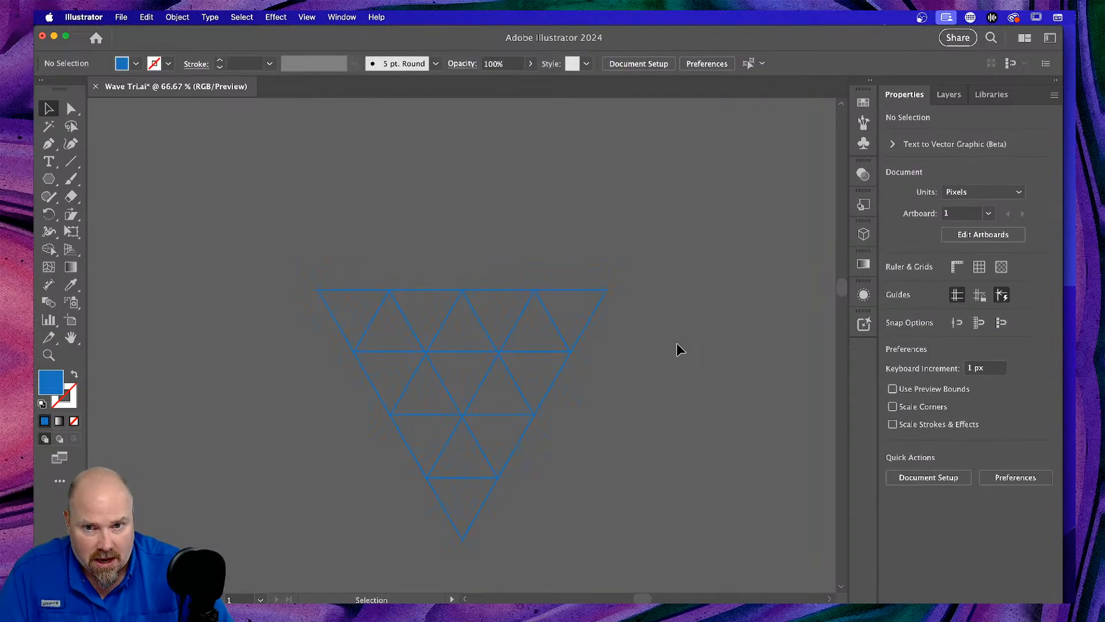
Inspect the united triangle as a single selection and examine its line intersections in outline view.
left_click(538, 384)
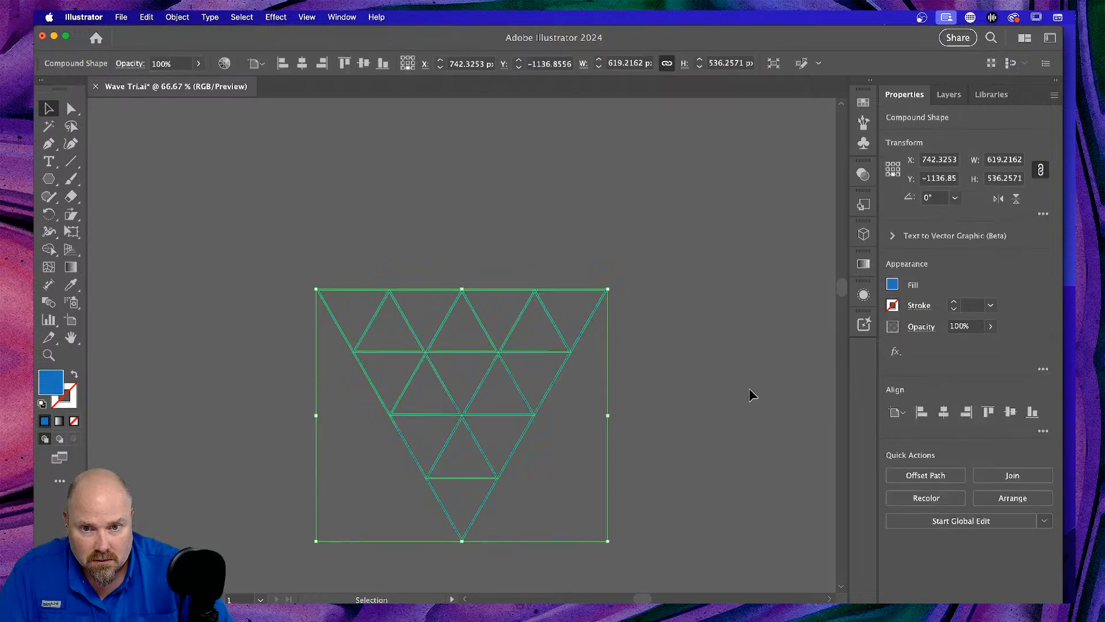
left_click(750, 395)
key("super+y")
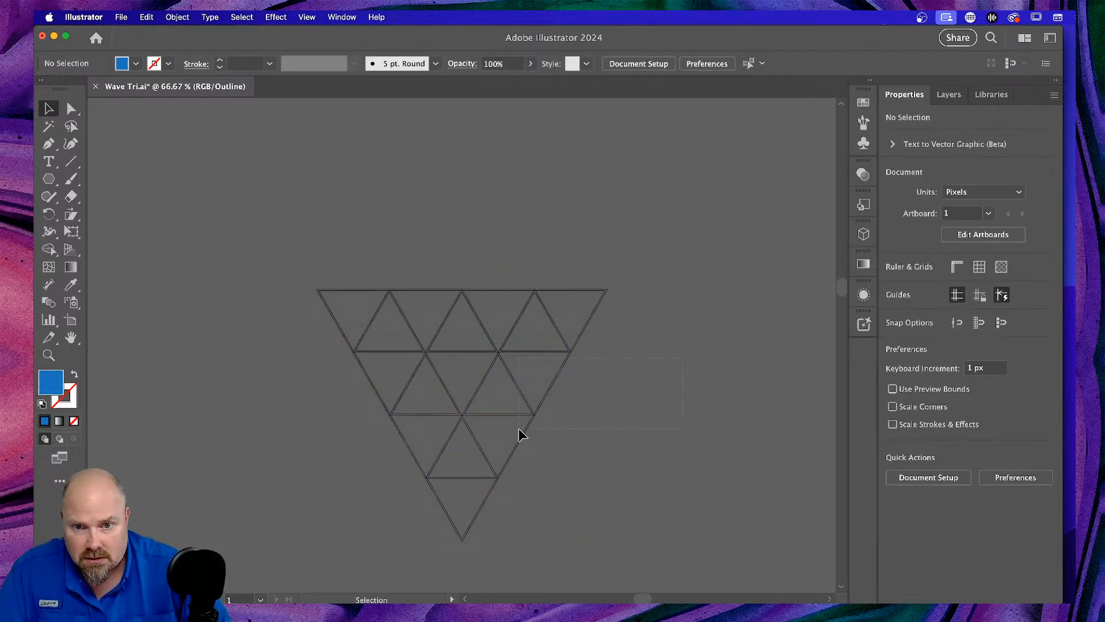
left_click_drag(520, 435, 521, 433)
left_click(641, 239)
left_click_drag(634, 262, 568, 355)
left_click(661, 281)
key("super+y")
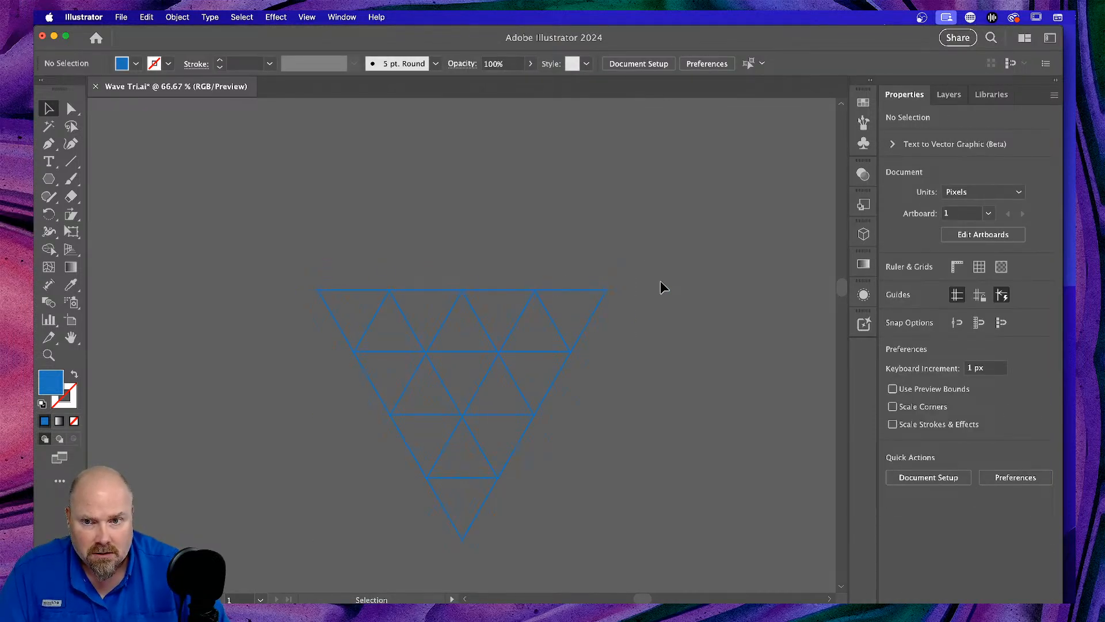
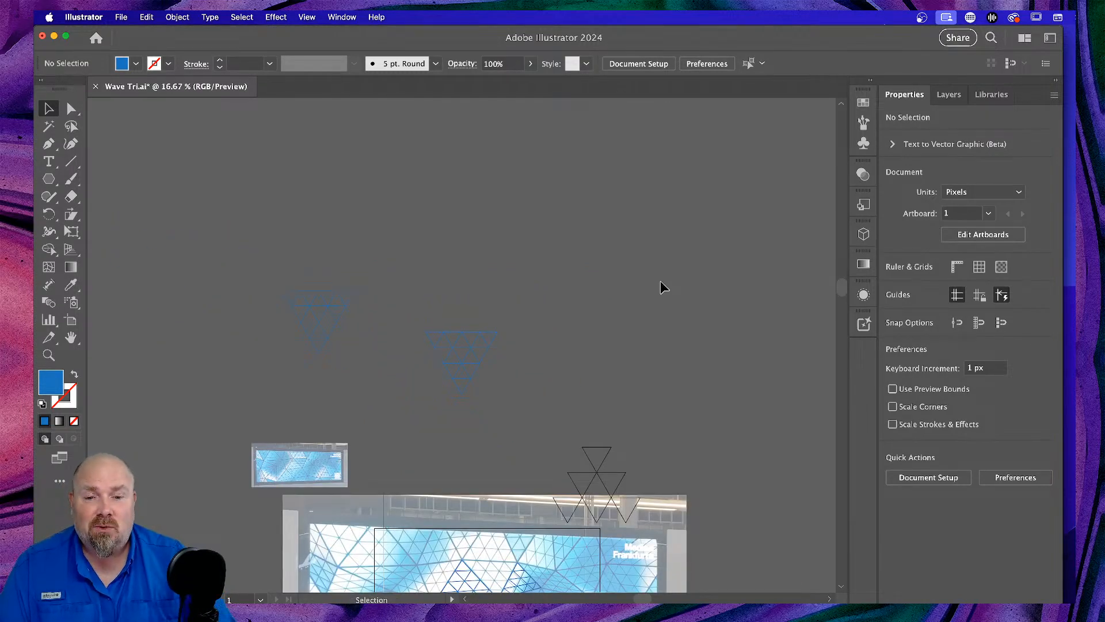
Delete the entire old tiled triangle pattern far above the reference photo.
scroll(610, 296, "down", 3)
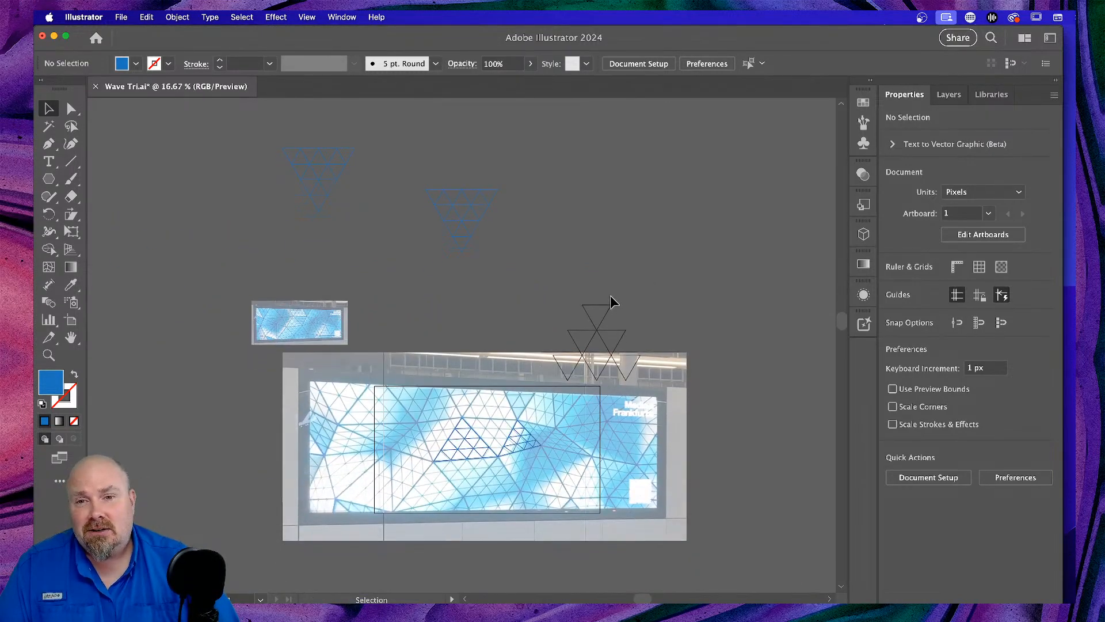
scroll(535, 175, "up", 5)
scroll(539, 180, "up", 5)
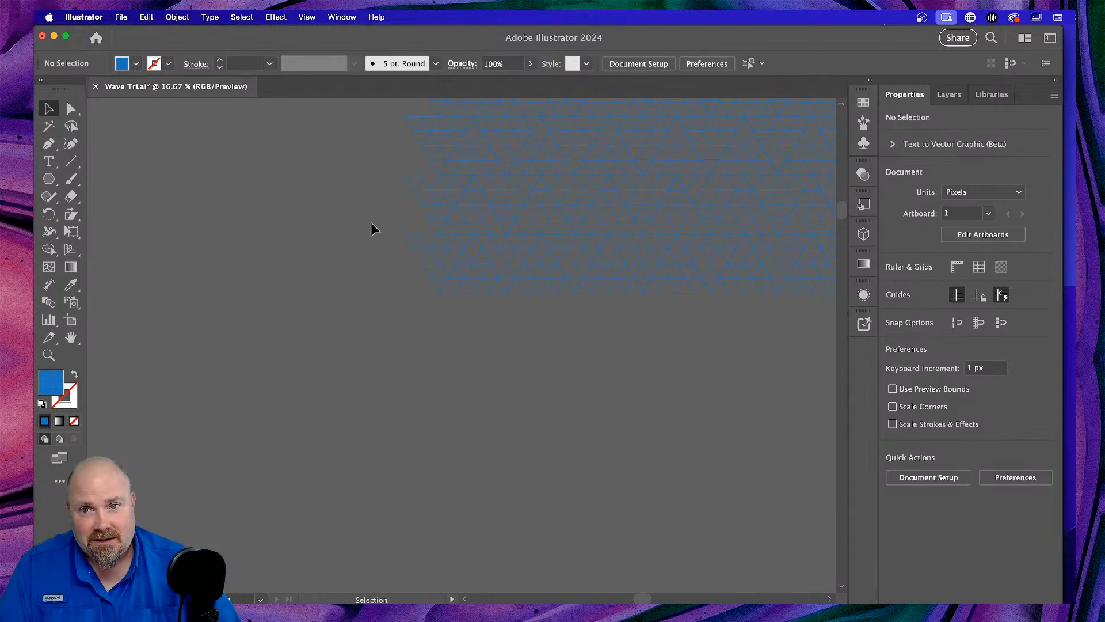
left_click_drag(579, 311, 586, 311)
key("super+minus")
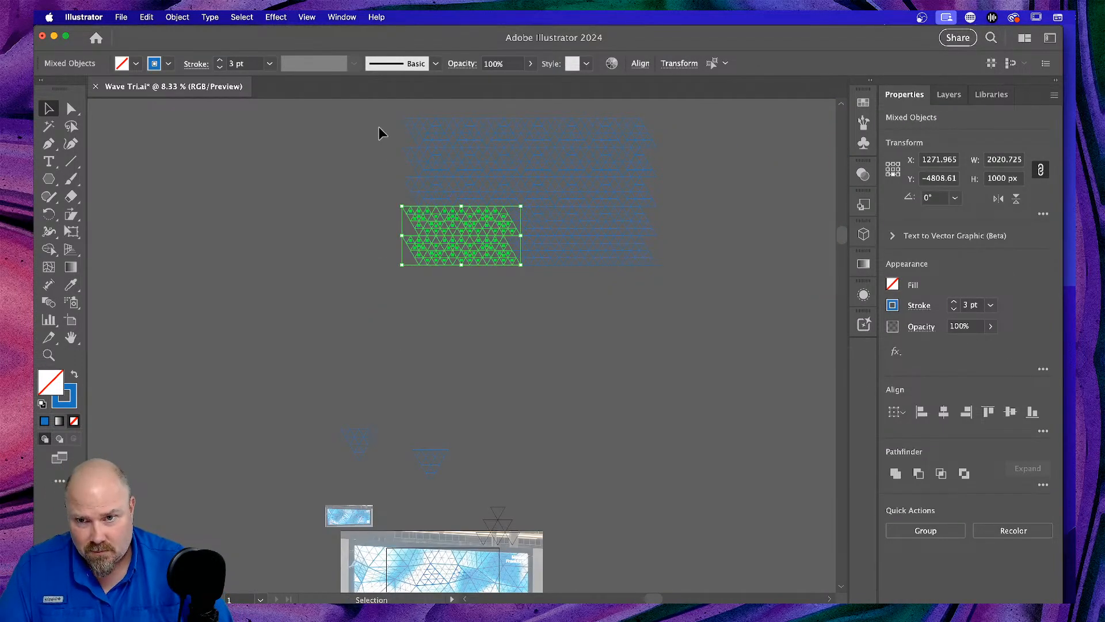
left_click_drag(374, 116, 751, 314)
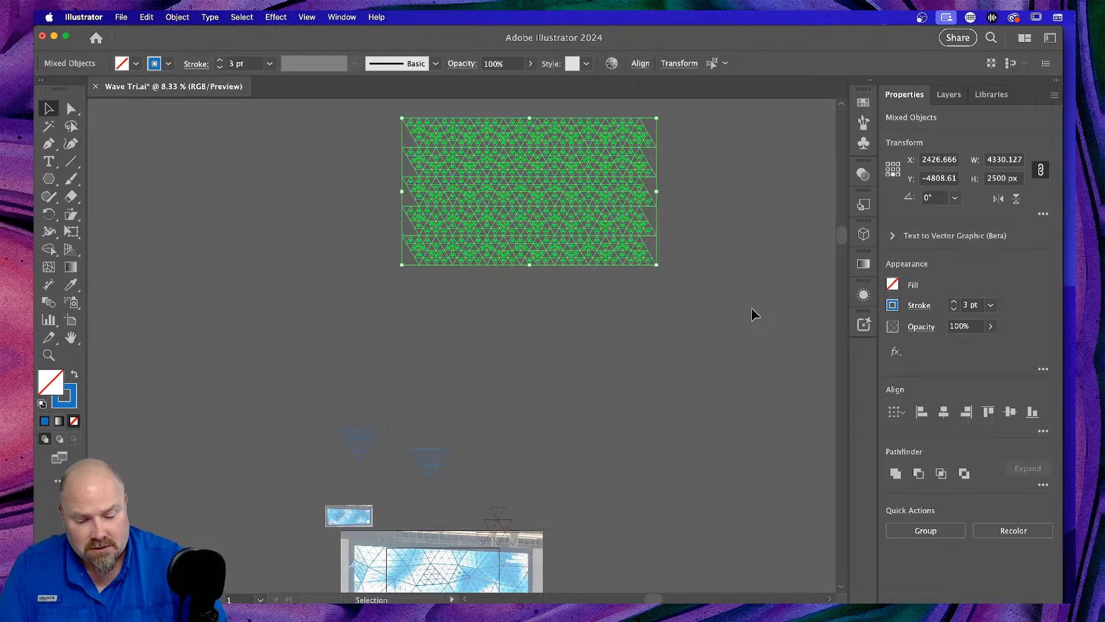
key("Delete")
scroll(478, 460, "down", 1)
scroll(462, 458, "down", 3)
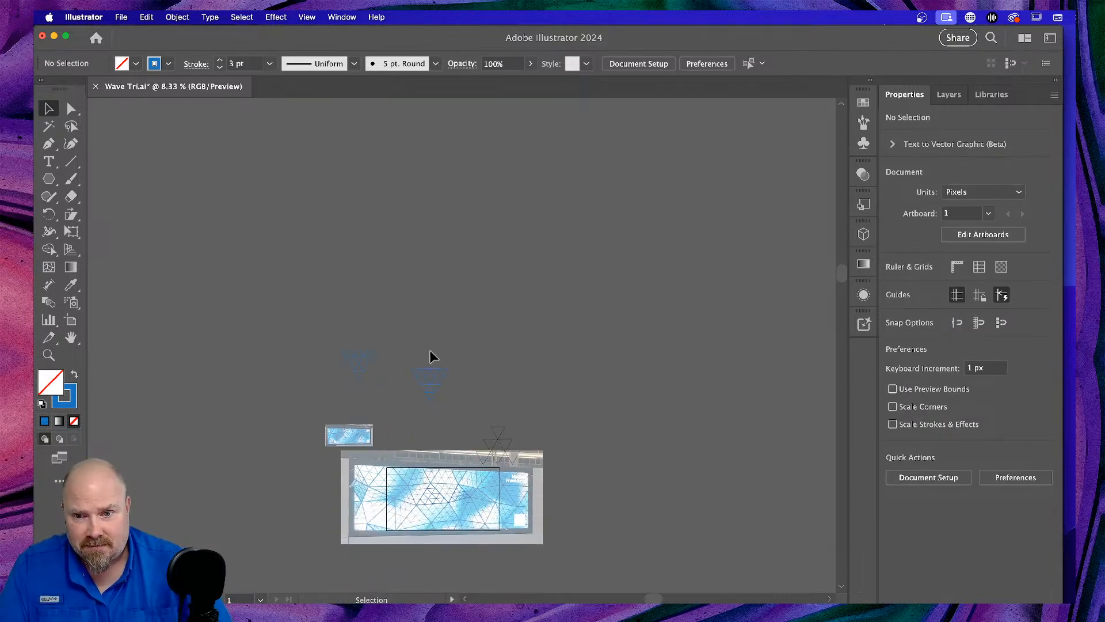
Set the united subdivided triangle's width to 600 px with its proportions constrained.
left_click(436, 386)
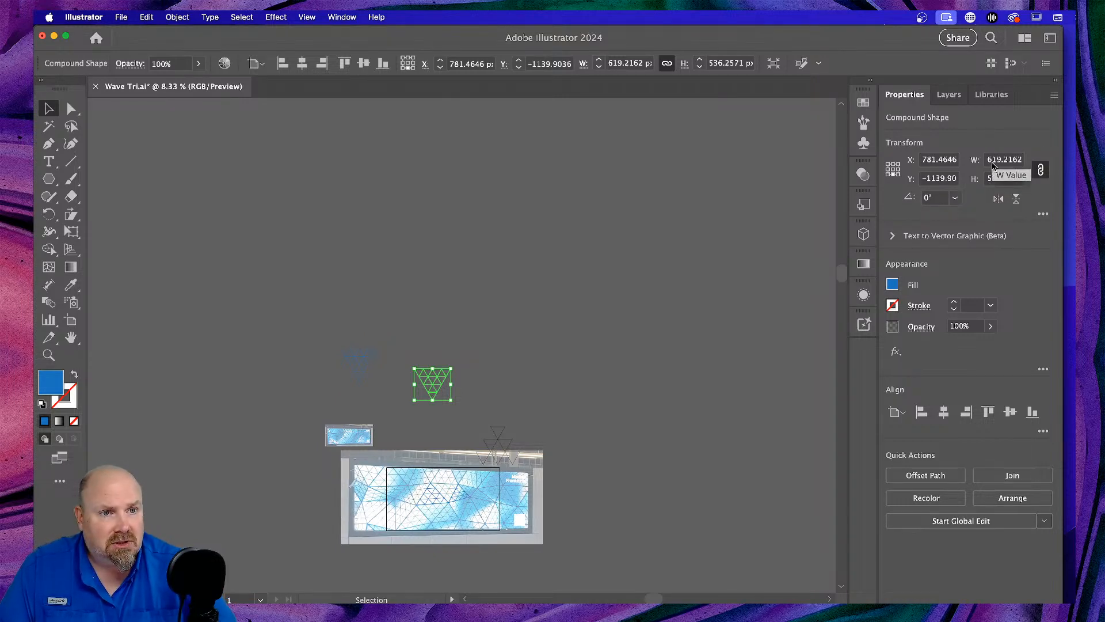
left_click_drag(988, 162, 1035, 161)
type("600")
key("Return")
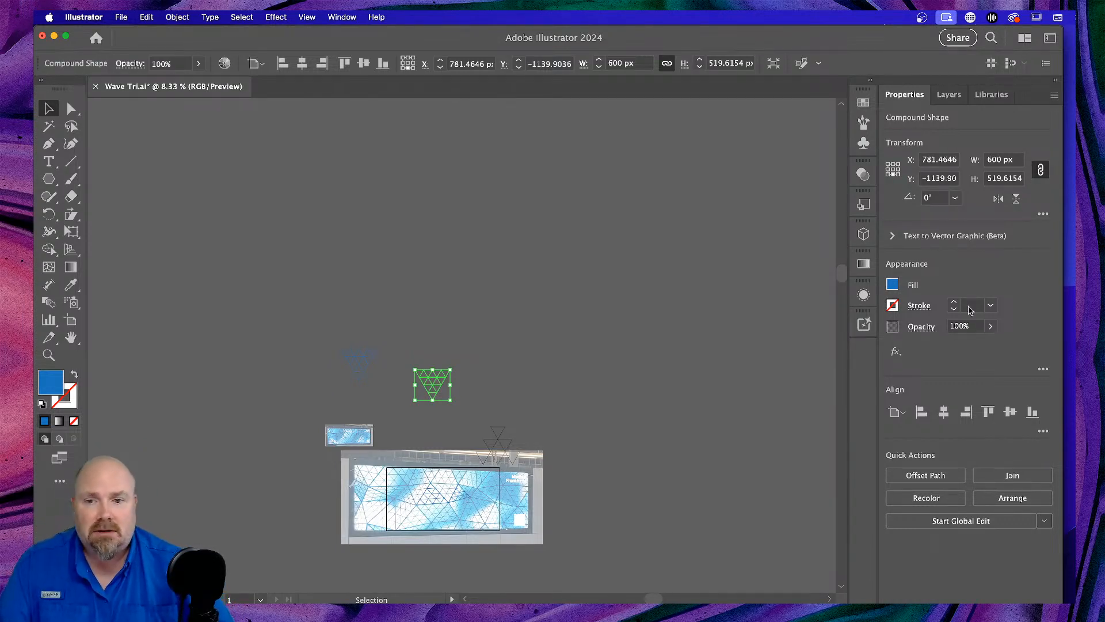
left_click(516, 367)
Duplicate the 600 px subdivided triangle to its right, rotate the copy 180°, and place it against the original's slanted right edge.
key("super+minus")
key("super+minus")
key("super+minus")
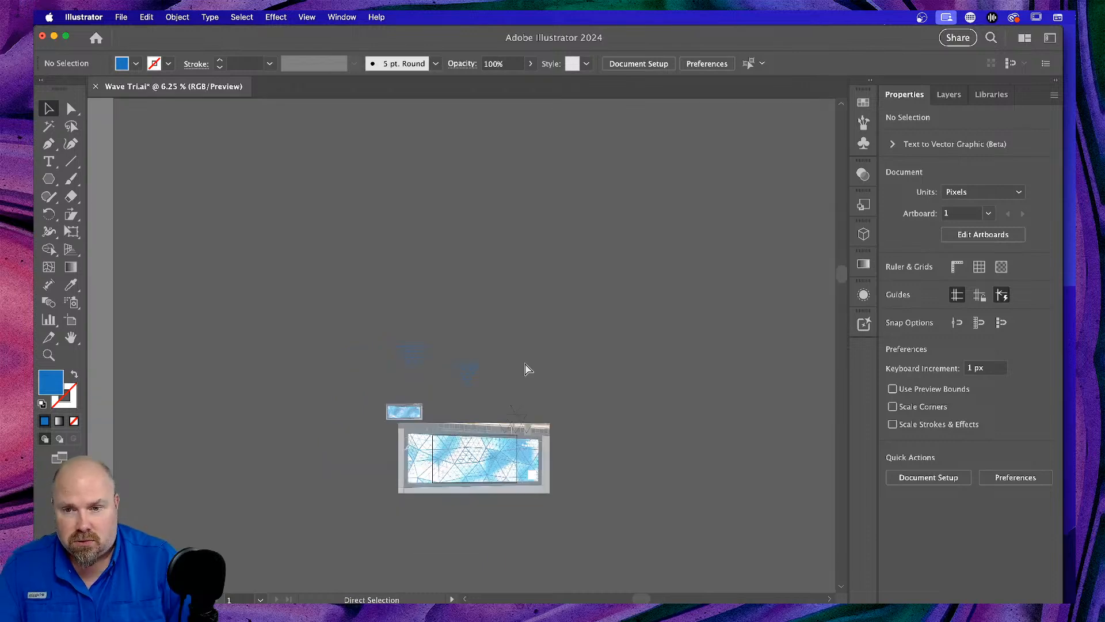
key("super+plus")
key("super+plus")
key("super+plus")
key("super+plus")
key("super+plus")
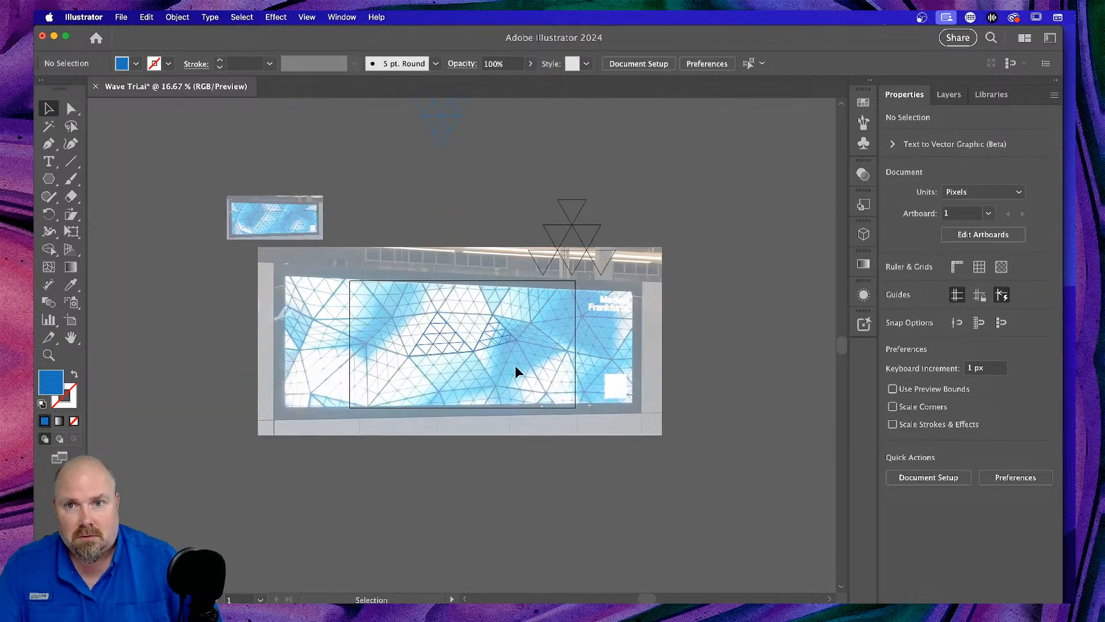
scroll(536, 322, "up", 5)
left_click(438, 288)
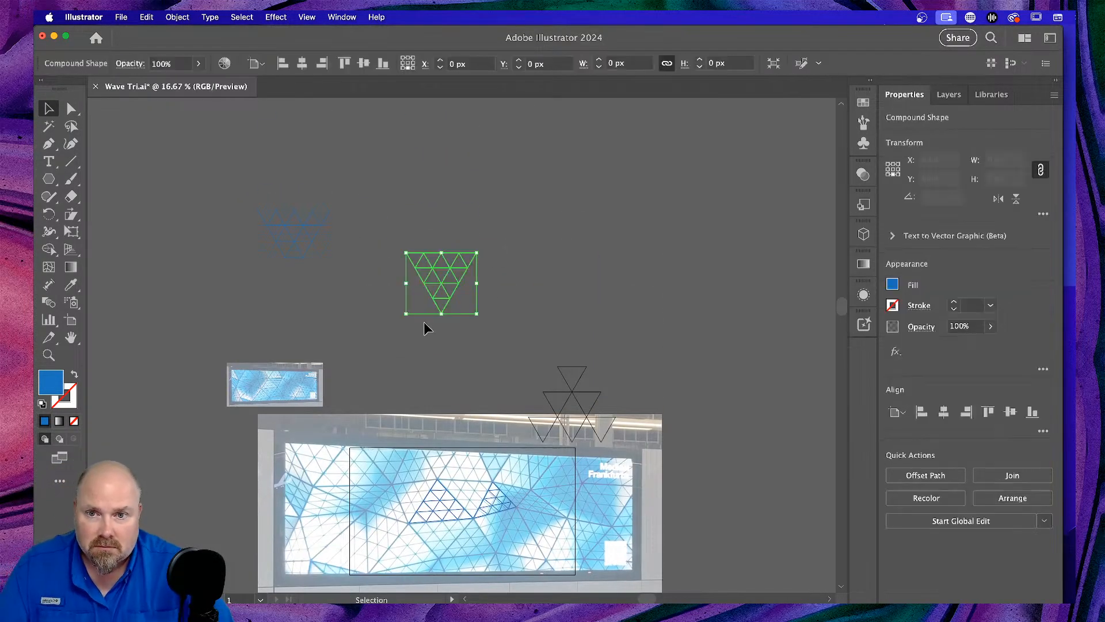
left_click_drag(443, 281, 542, 283)
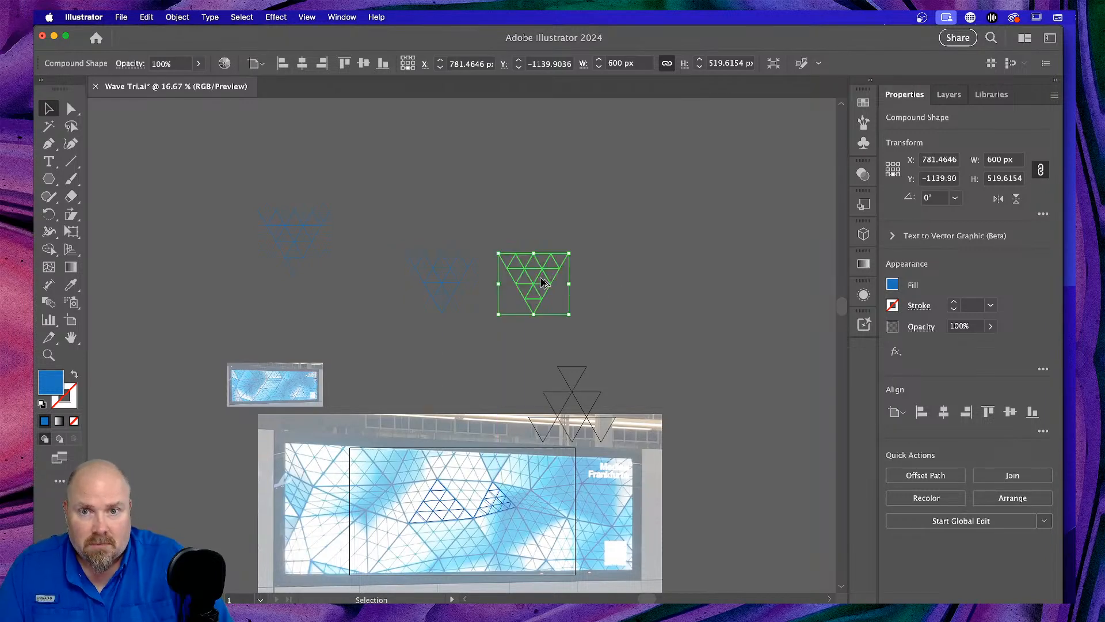
left_click_drag(577, 316, 478, 281)
Try nudging the rotated triangle 1 px right and 2 px down to line it up along the shared edge.
key("super+equal")
key("super+equal")
key("super+equal")
key("super+equal")
key("super+equal")
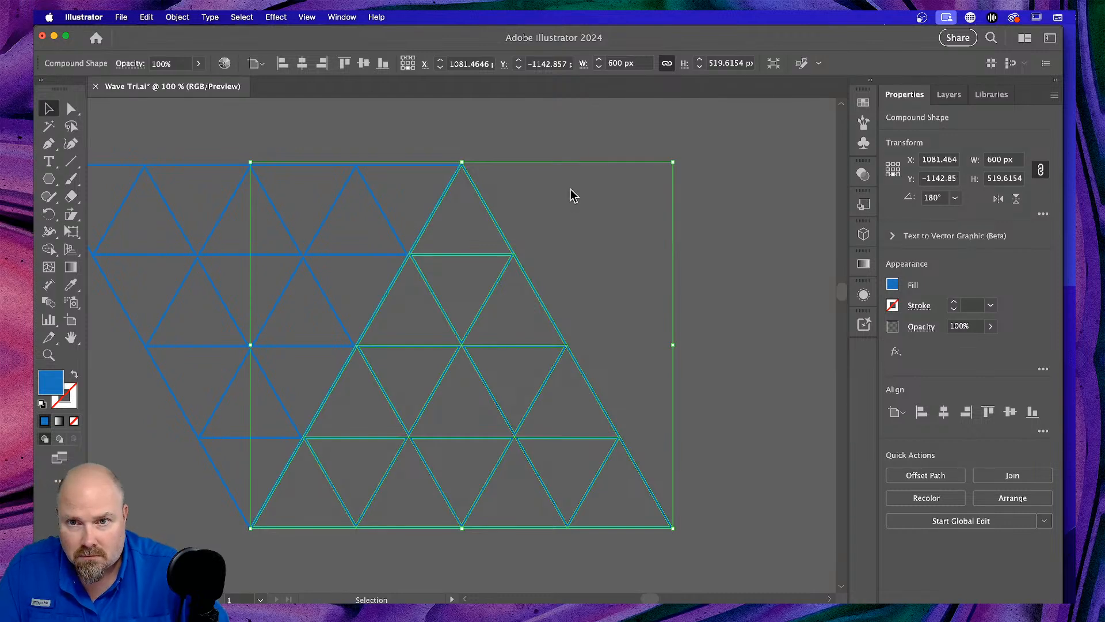
left_click(570, 190)
left_click(506, 238)
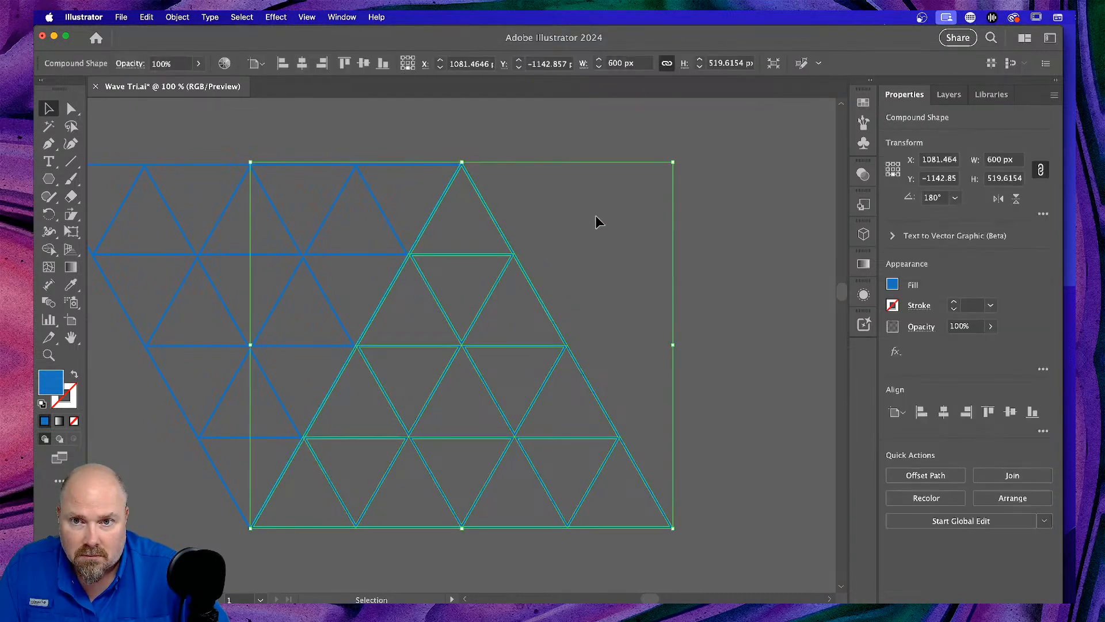
key("Right")
key("Right")
key("Right")
key("Right")
key("Down")
key("Down")
key("Left")
key("Left")
key("Left")
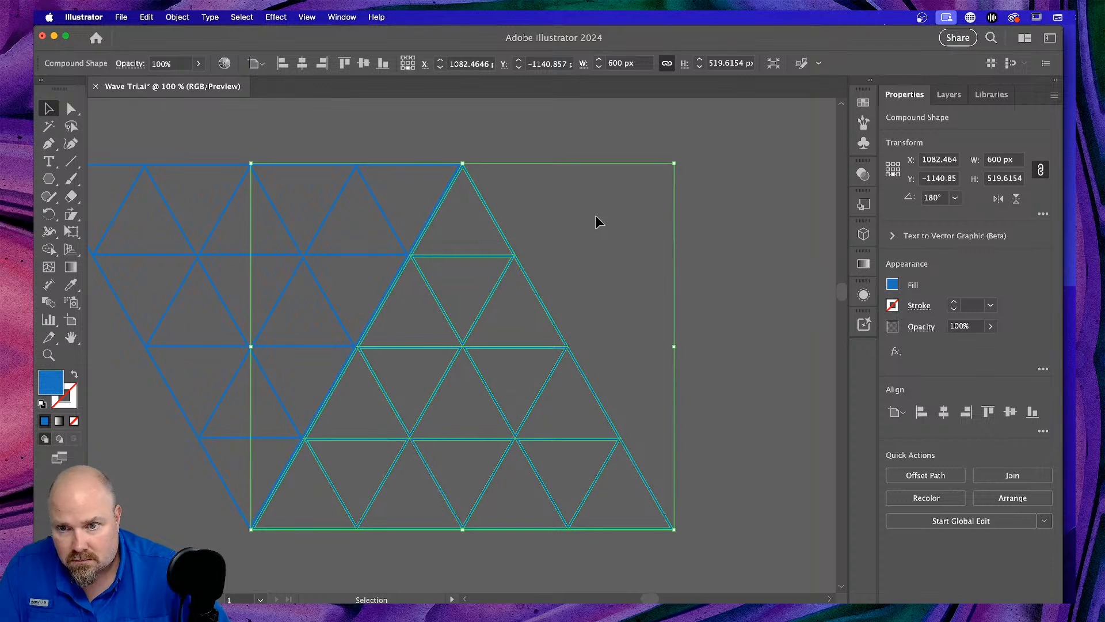
left_click(520, 236)
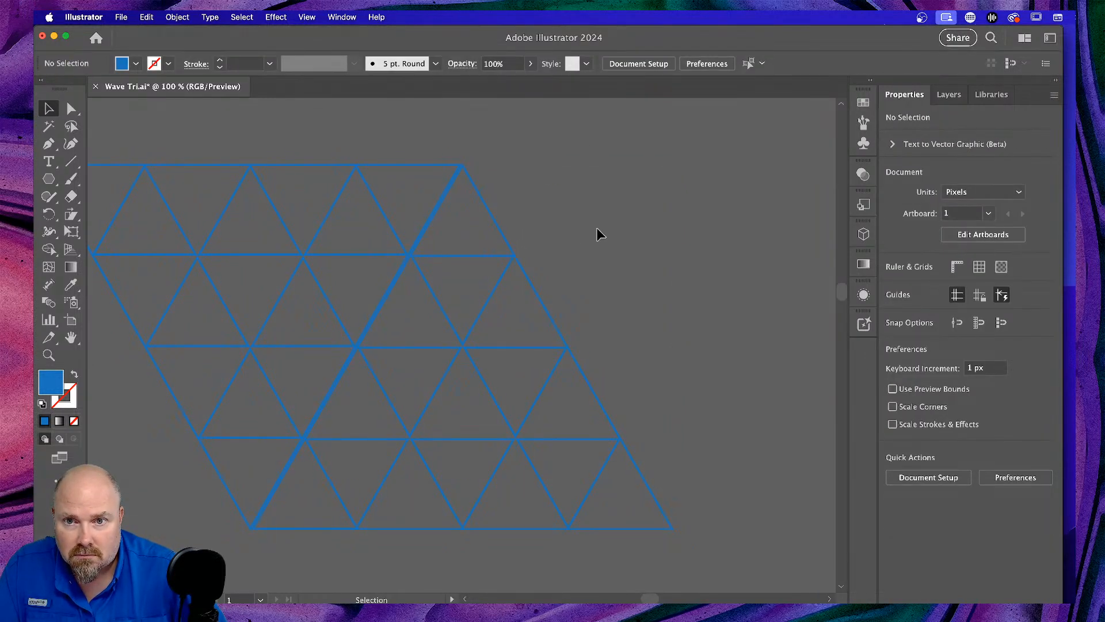
left_click(469, 256)
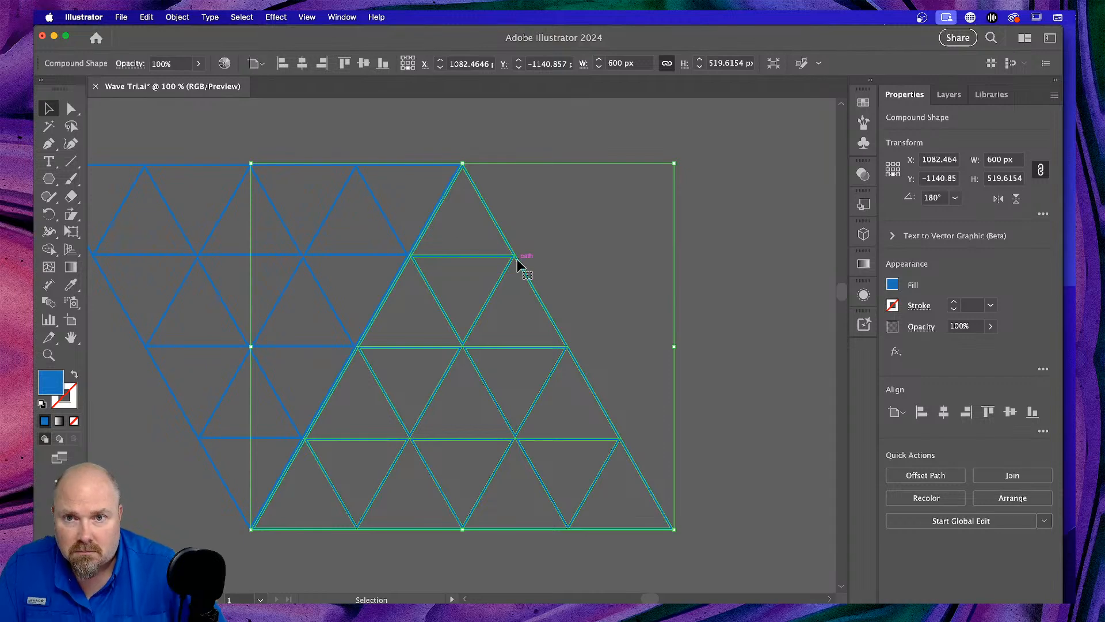
Move the rotated triangle to about X 1081.46 px, Y -1139.90 px so its top meets the original triangle's upper corner.
scroll(518, 264, "up", 2)
key("a")
key("super+equal")
key("super+equal")
key("v")
scroll(528, 264, "up", 5)
scroll(529, 263, "up", 2)
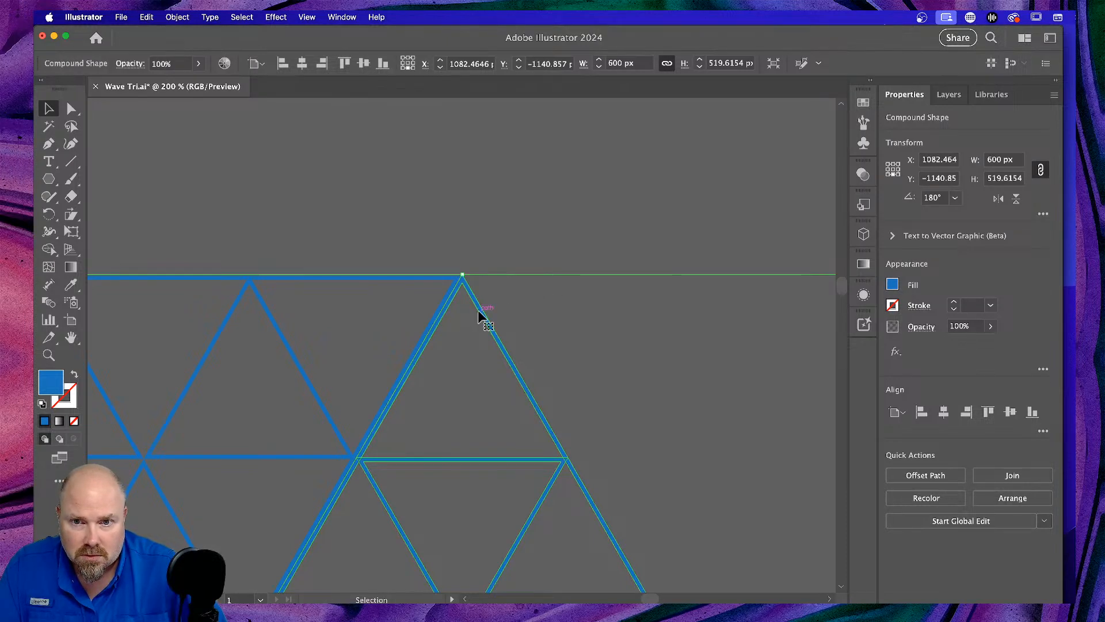
left_click_drag(477, 310, 486, 313)
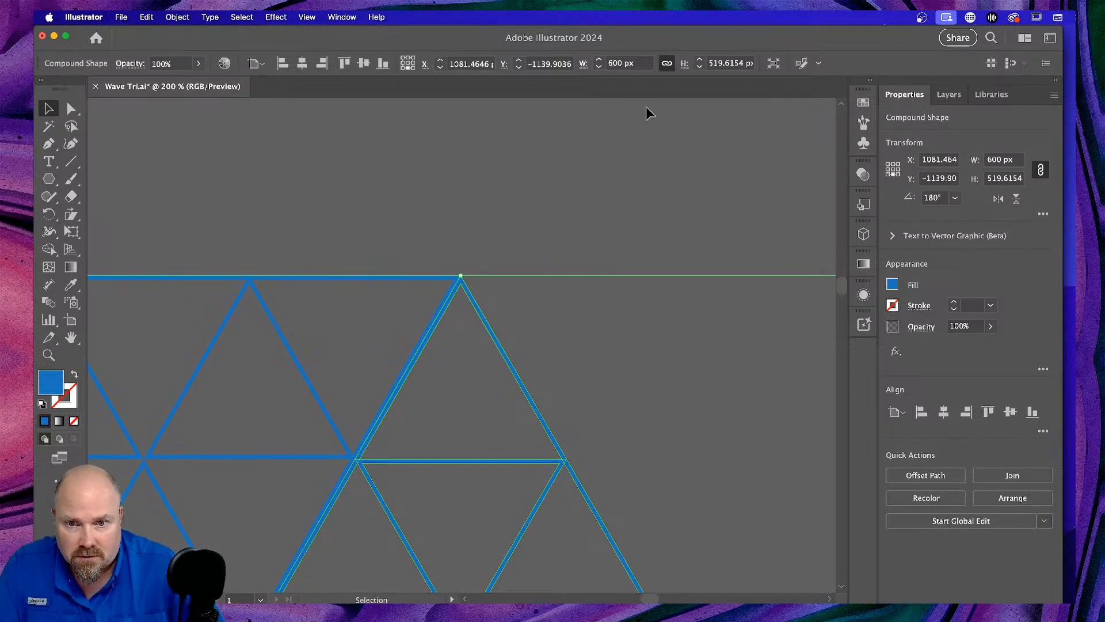
Examine the line weight along the two triangles' shared edge and select the rotated triangle.
left_click(548, 204)
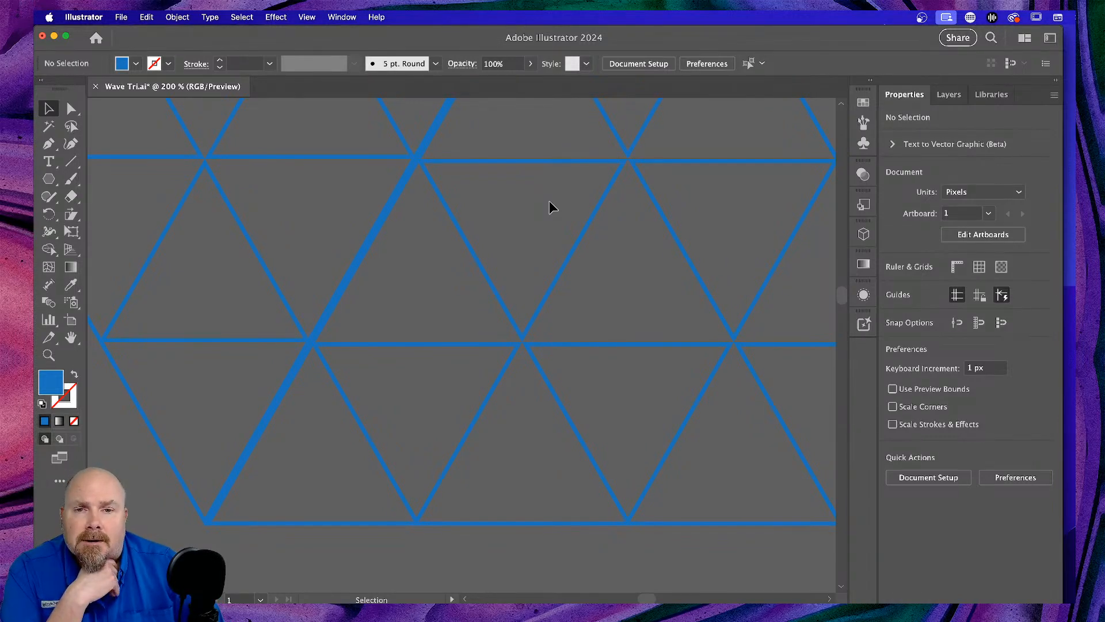
scroll(549, 201, "up", 10)
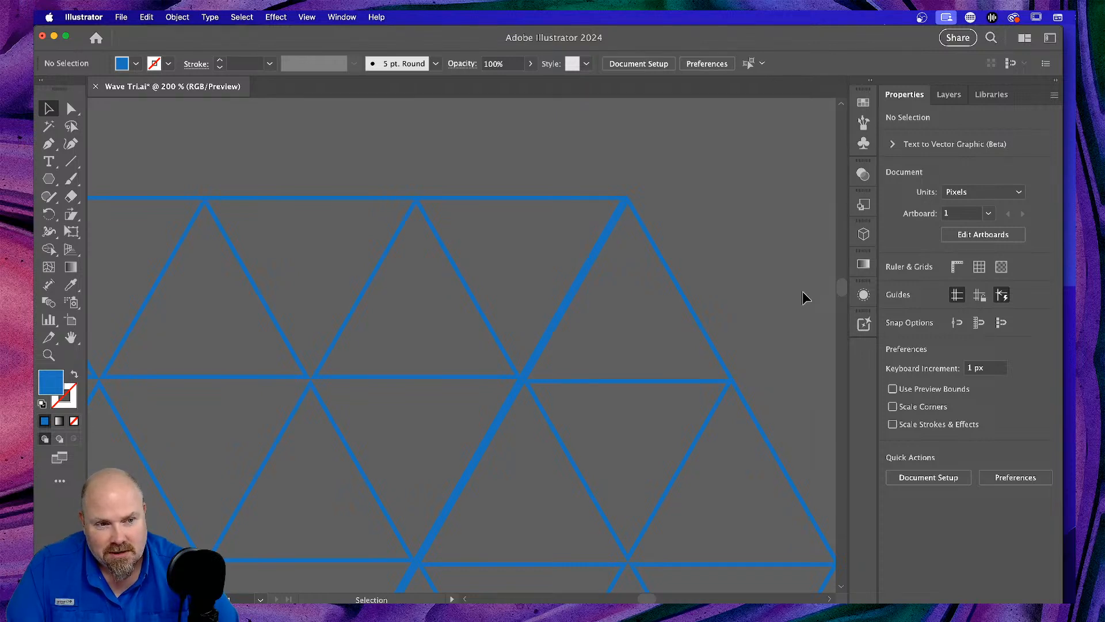
key("a")
key("super+minus")
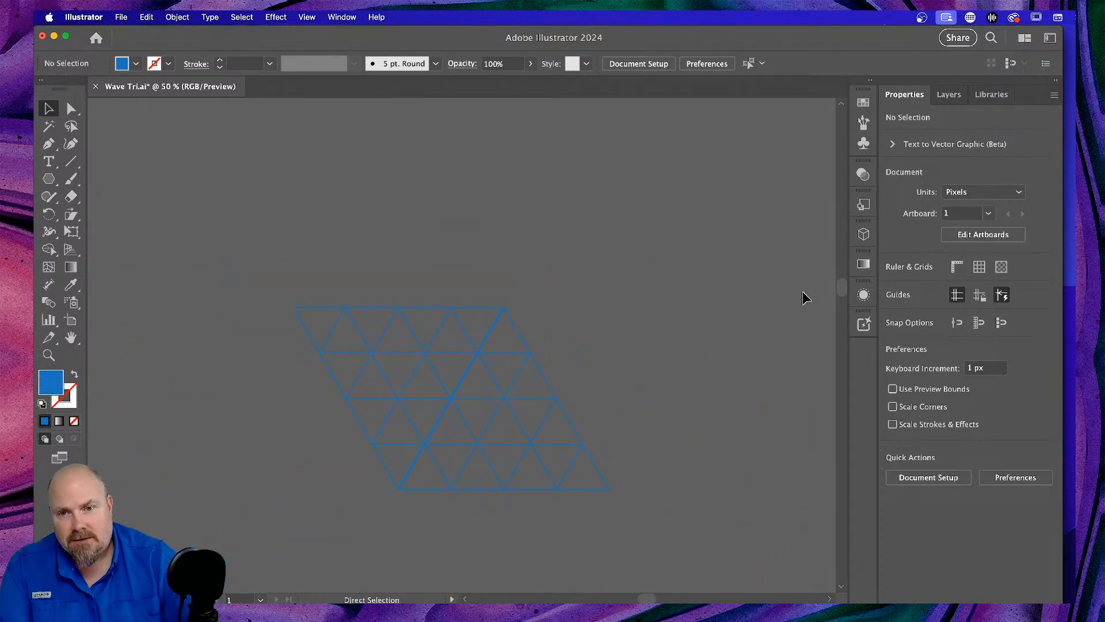
key("v")
left_click(567, 414)
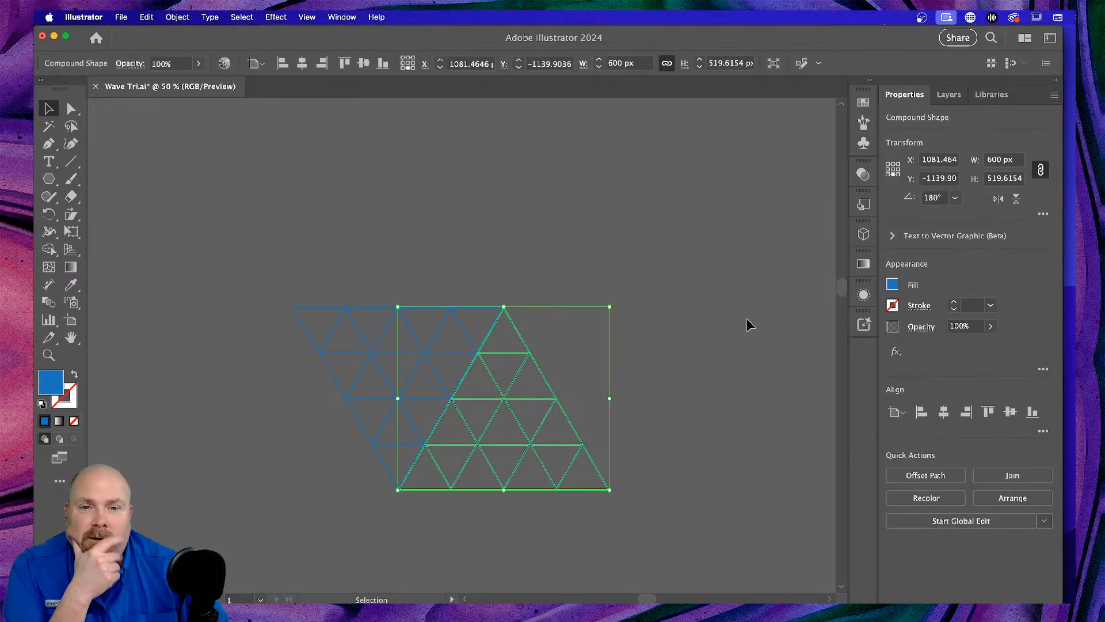
Delete the two joined compound-shape triangles.
key("super+a")
key("Delete")
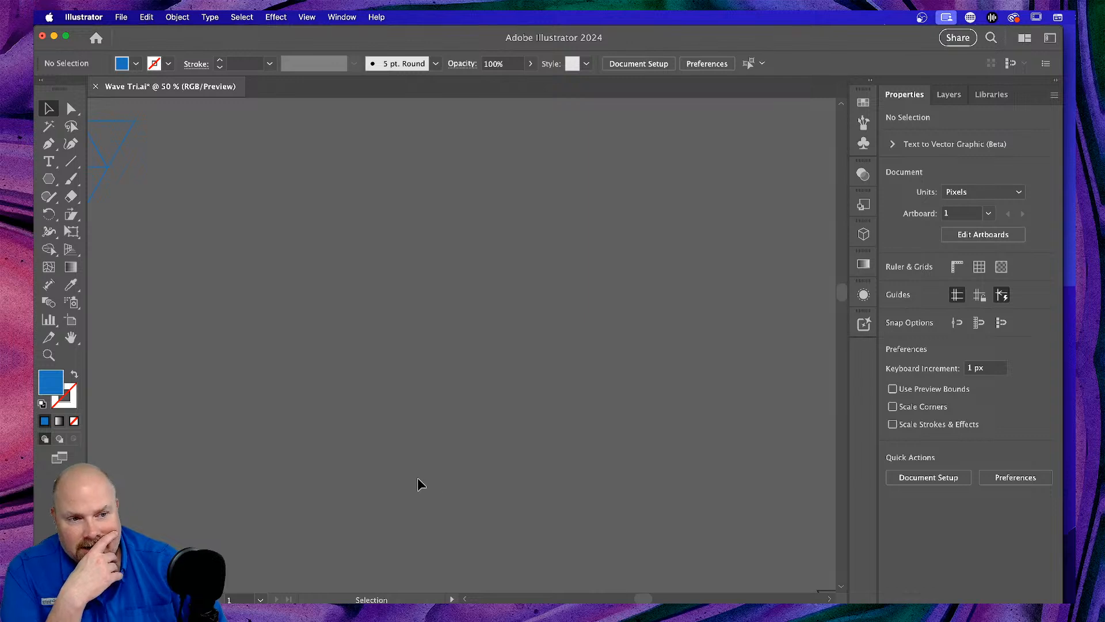
Duplicate the original unmerged subdivided triangle, including its inner triangles and outer outline, to the empty space on its right.
key("super+equal")
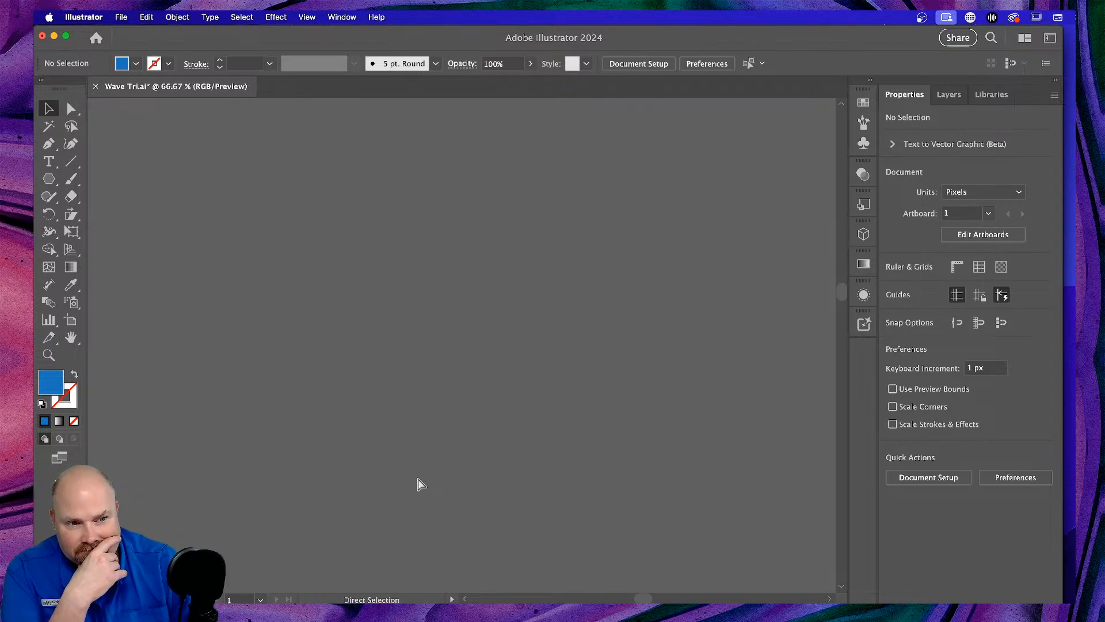
key("super+minus")
key("super+minus")
key("super+minus")
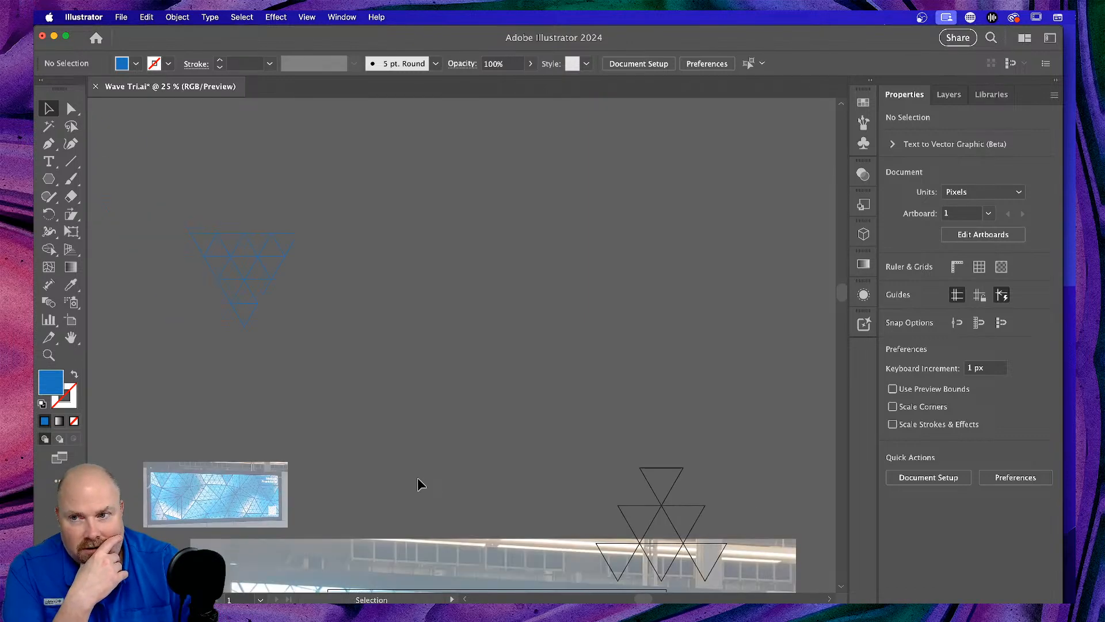
left_click_drag(306, 230, 206, 337)
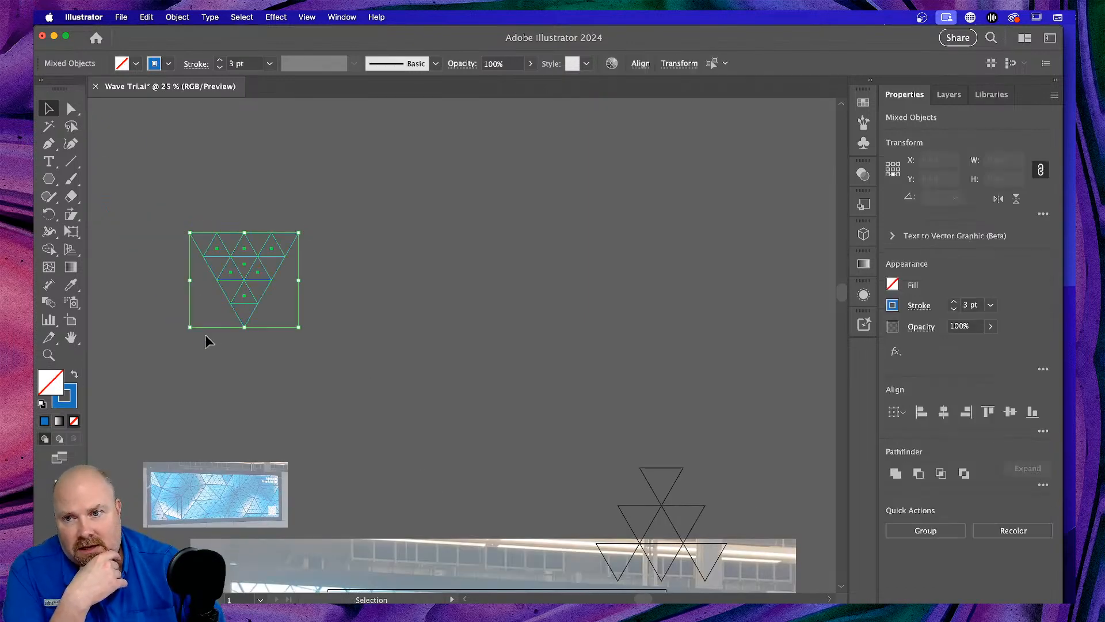
left_click(290, 285)
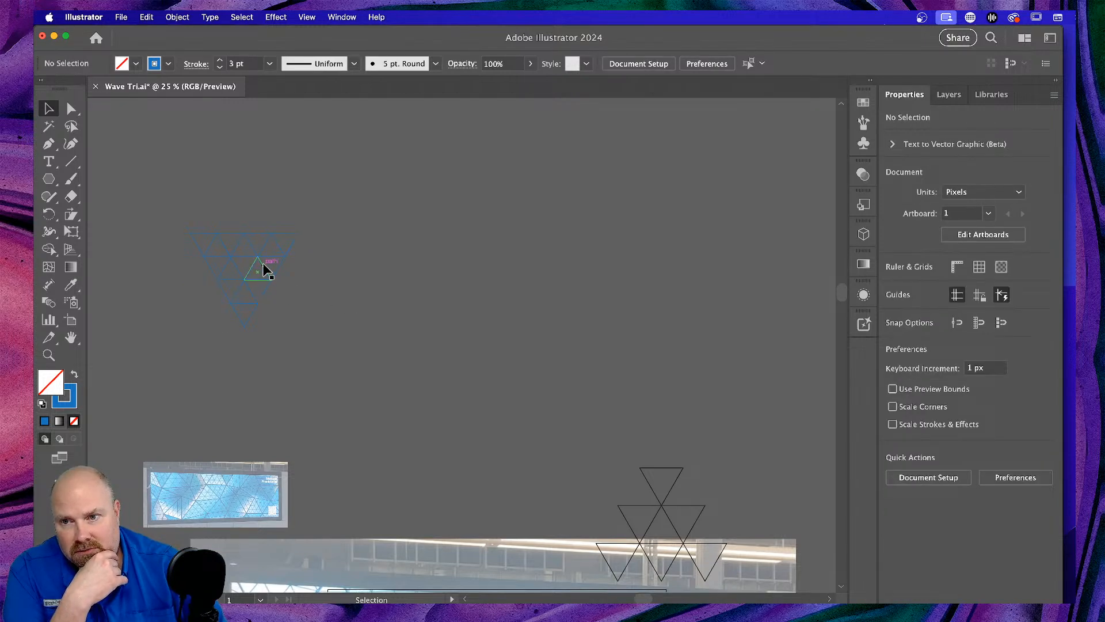
left_click(264, 264)
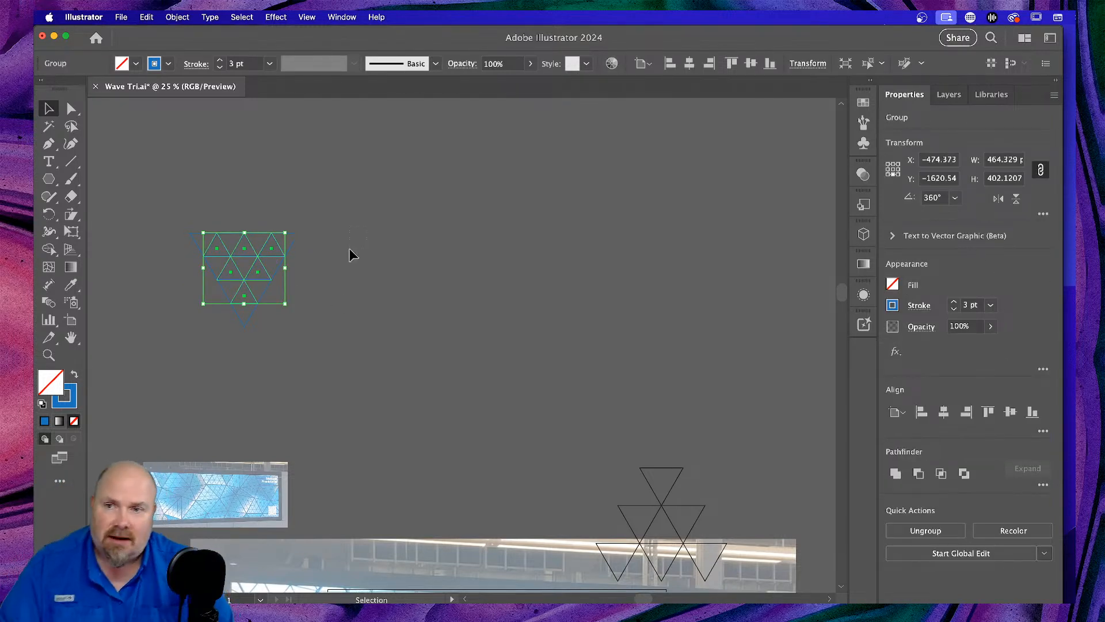
left_click_drag(365, 228, 175, 348)
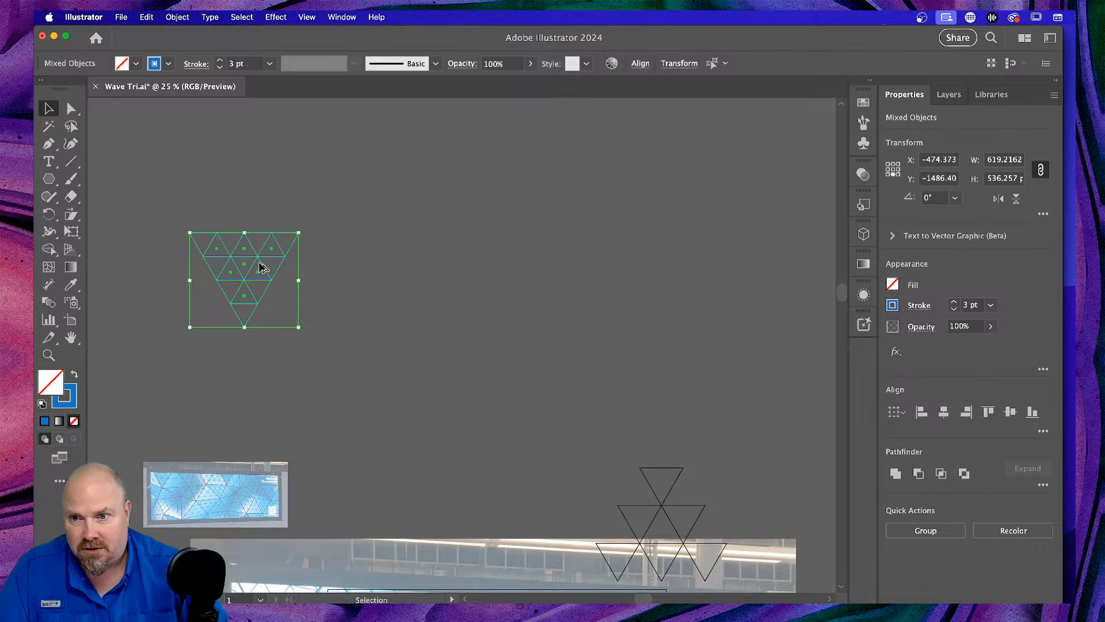
left_click_drag(245, 279, 552, 286)
left_click(679, 311)
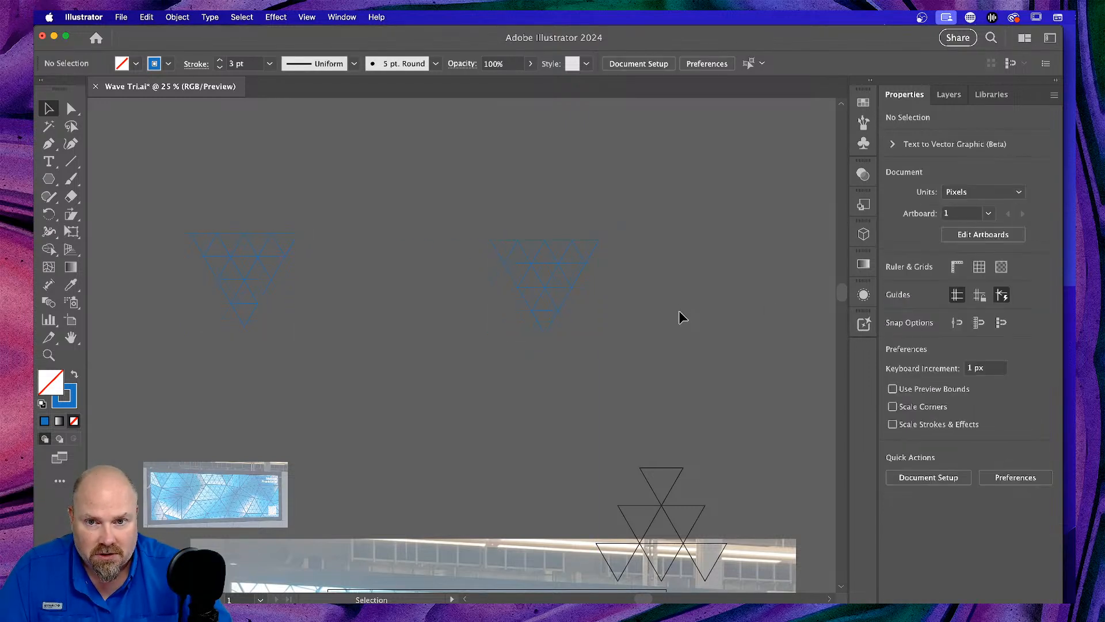
Check the duplicate's outer polygon stroke options and align the inner triangle group's 3 pt stroke to center.
left_click(581, 271)
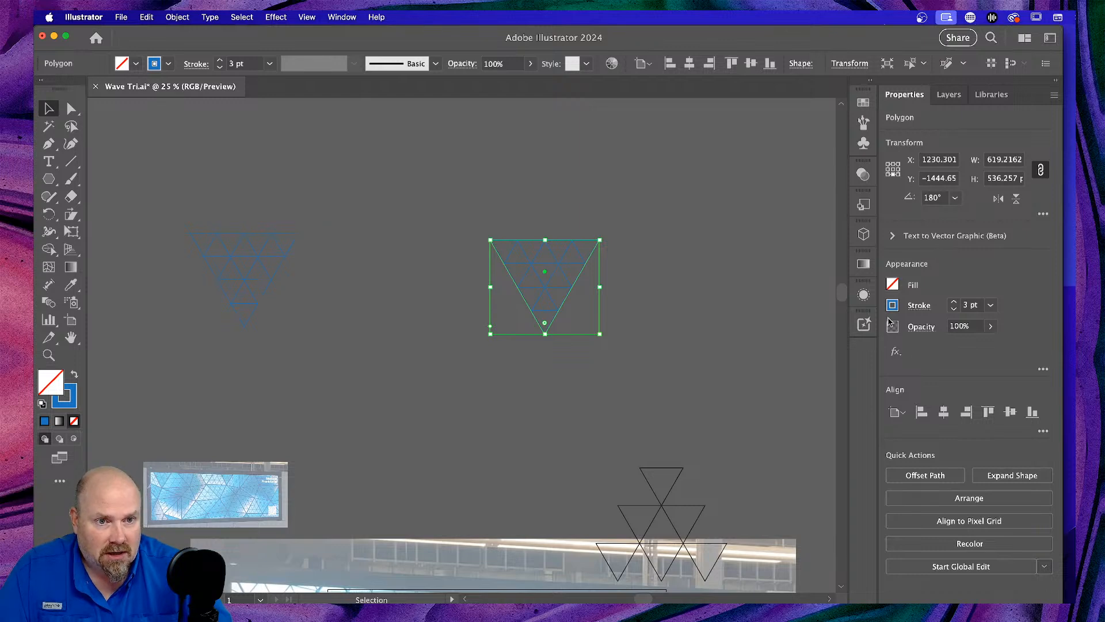
left_click(911, 309)
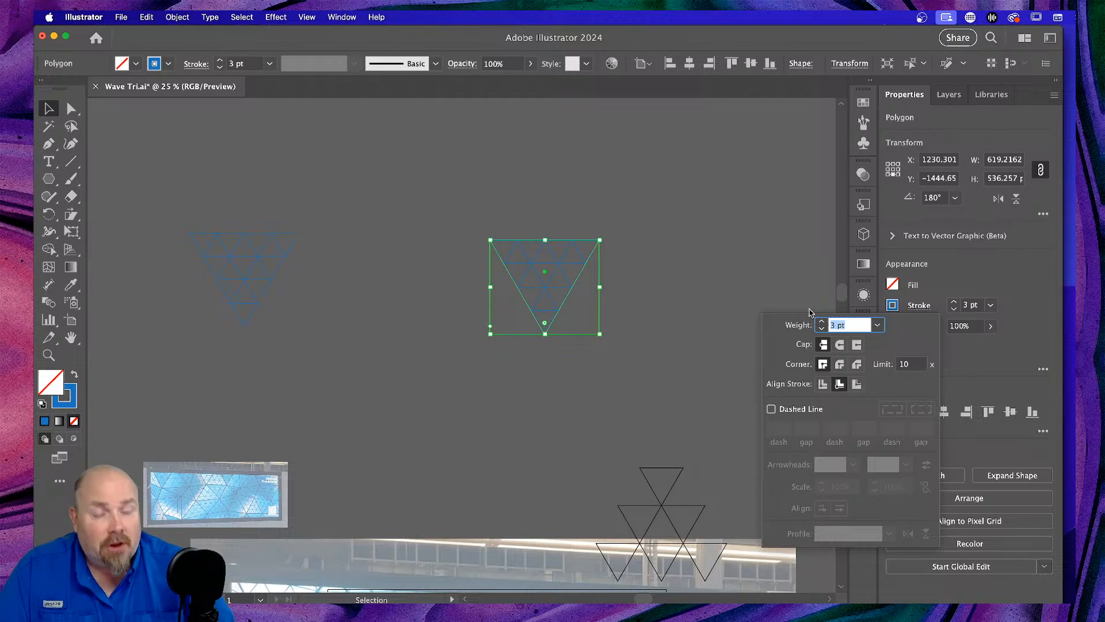
left_click(555, 255)
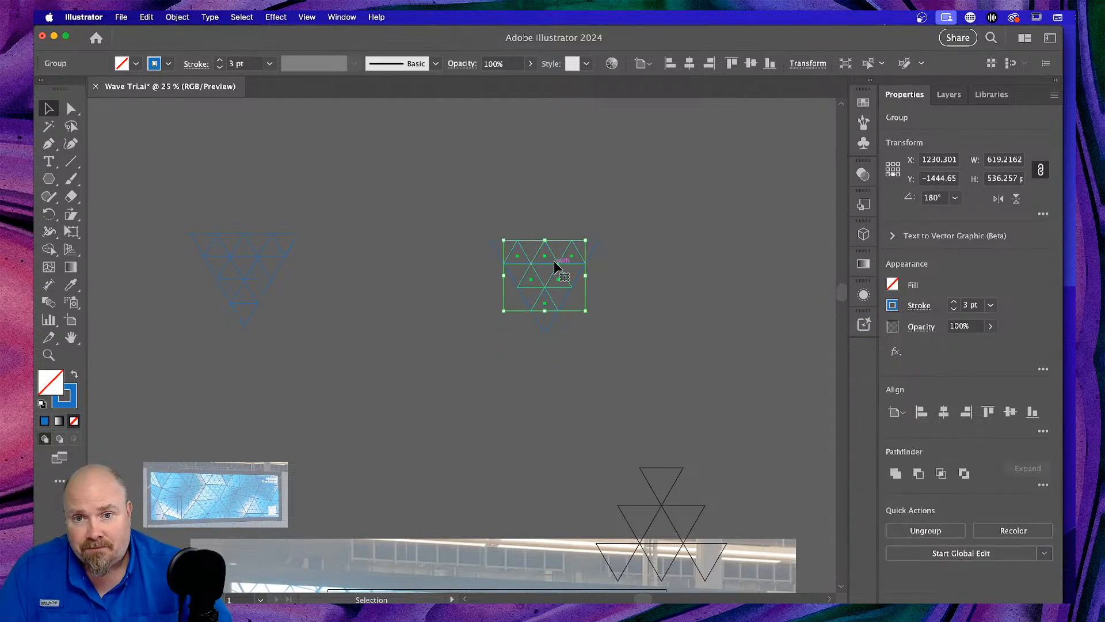
left_click(916, 306)
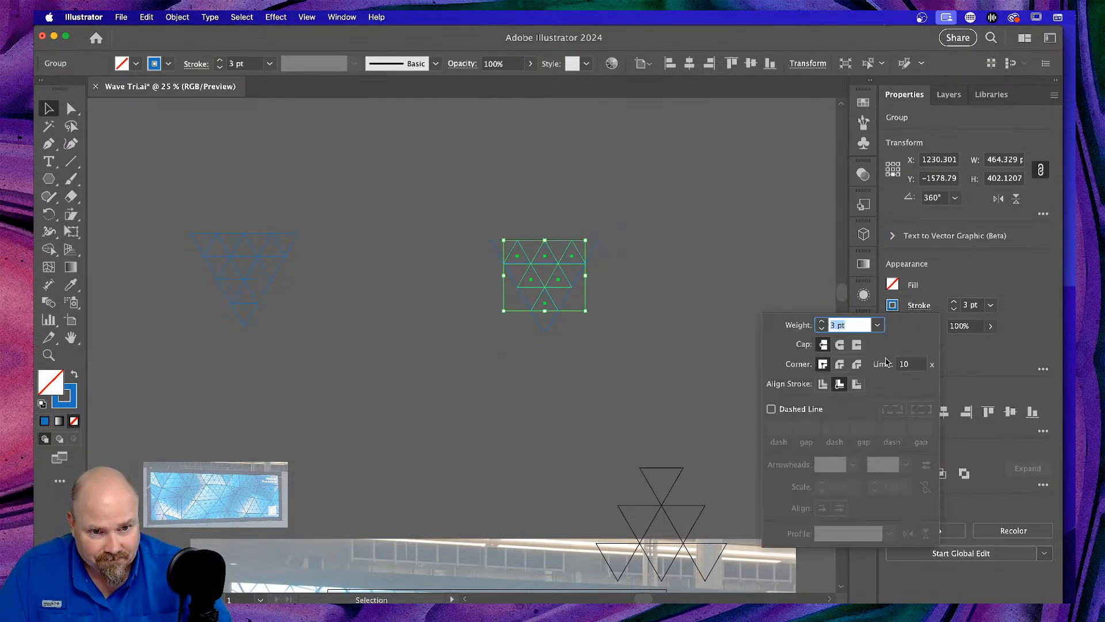
left_click(823, 384)
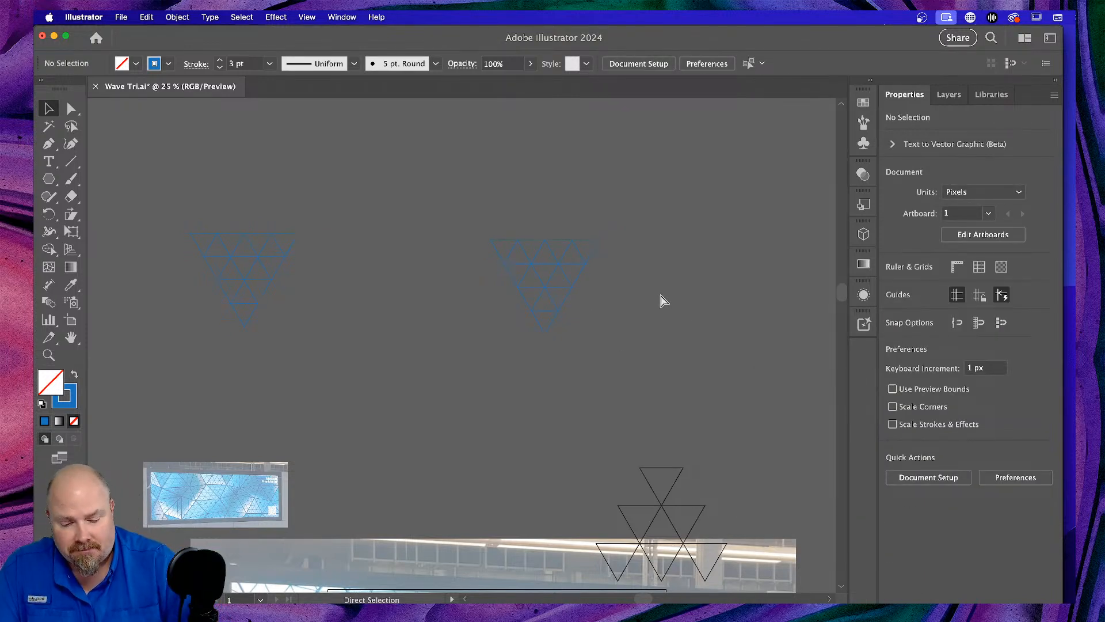
Examine the line weights of the duplicated triangle's inner grid and outer outline at 100% zoom.
key("super+1")
scroll(645, 291, "up", 10)
scroll(644, 291, "right", 7)
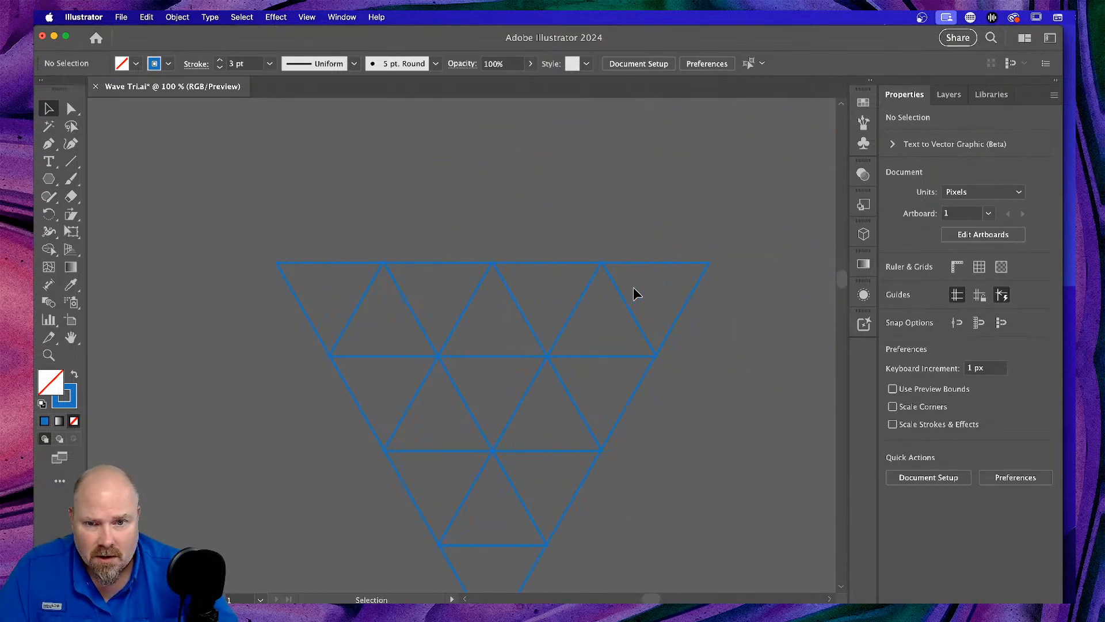
scroll(633, 297, "down", 2)
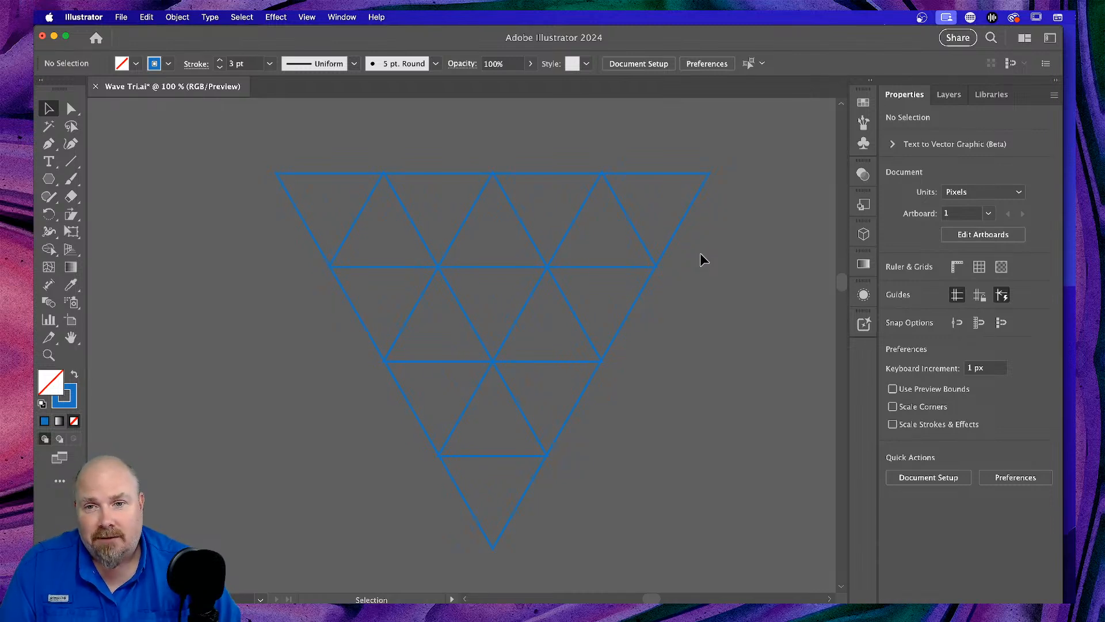
key("super+minus")
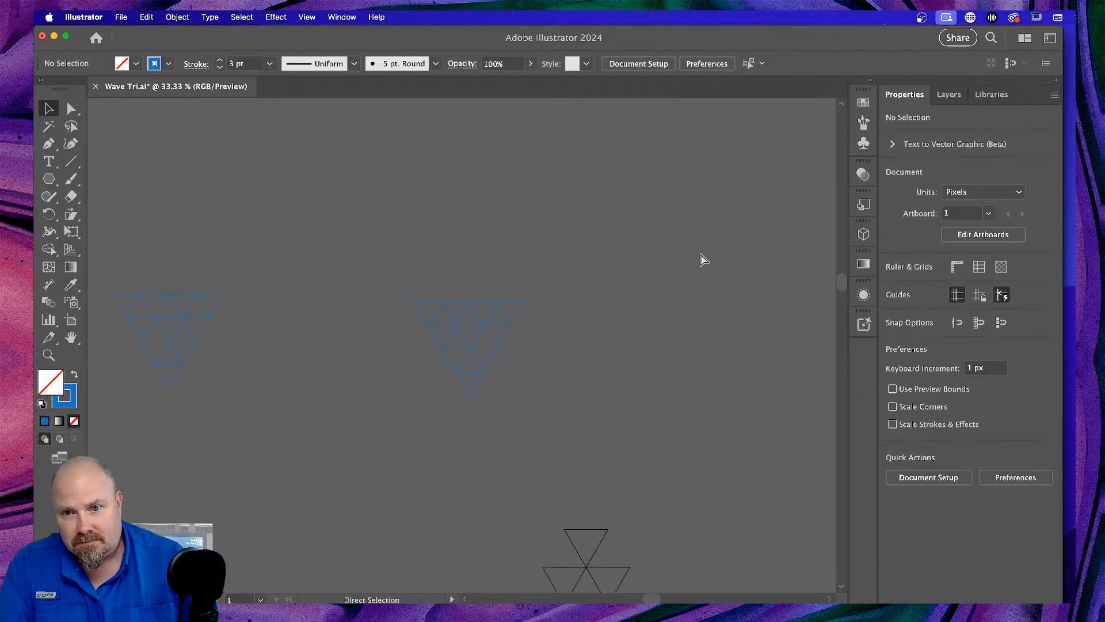
key("super+minus")
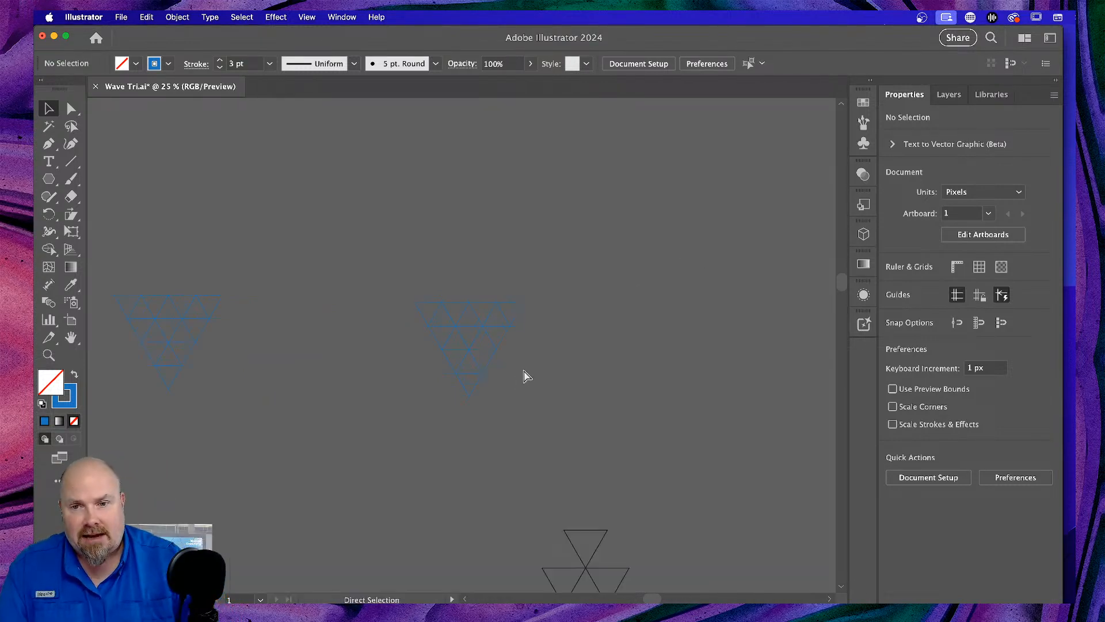
key("super+1")
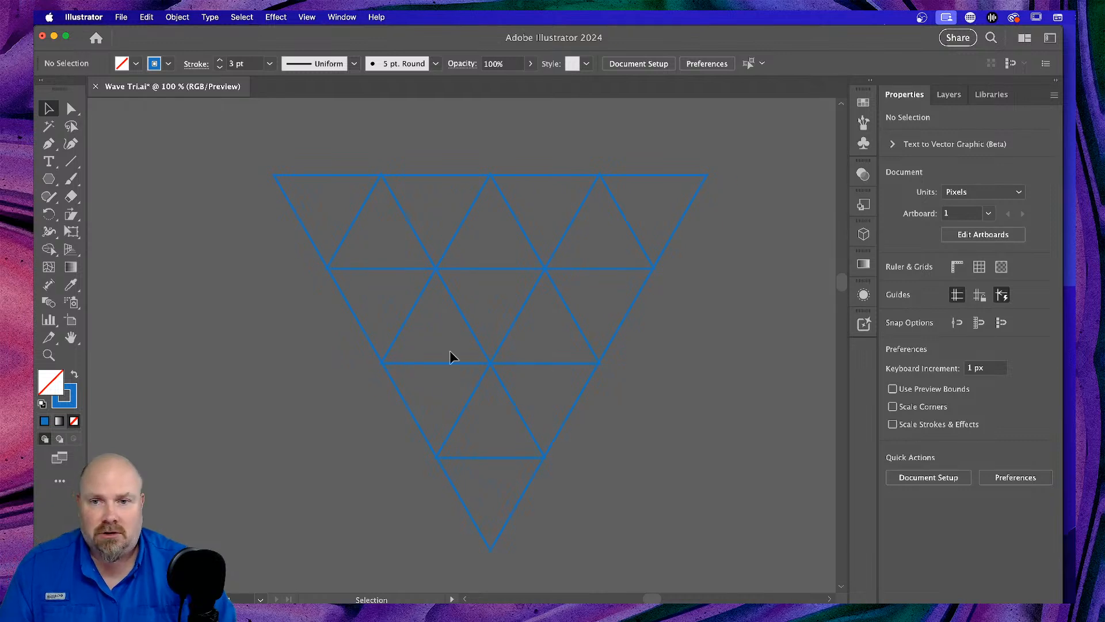
scroll(293, 348, "left", 2)
scroll(293, 347, "up", 1)
Delete the original subdivided triangle with its inner group and outer outline, keeping only the copy with center-aligned inner strokes.
key("super+minus")
key("super+minus")
key("super+minus")
key("super+minus")
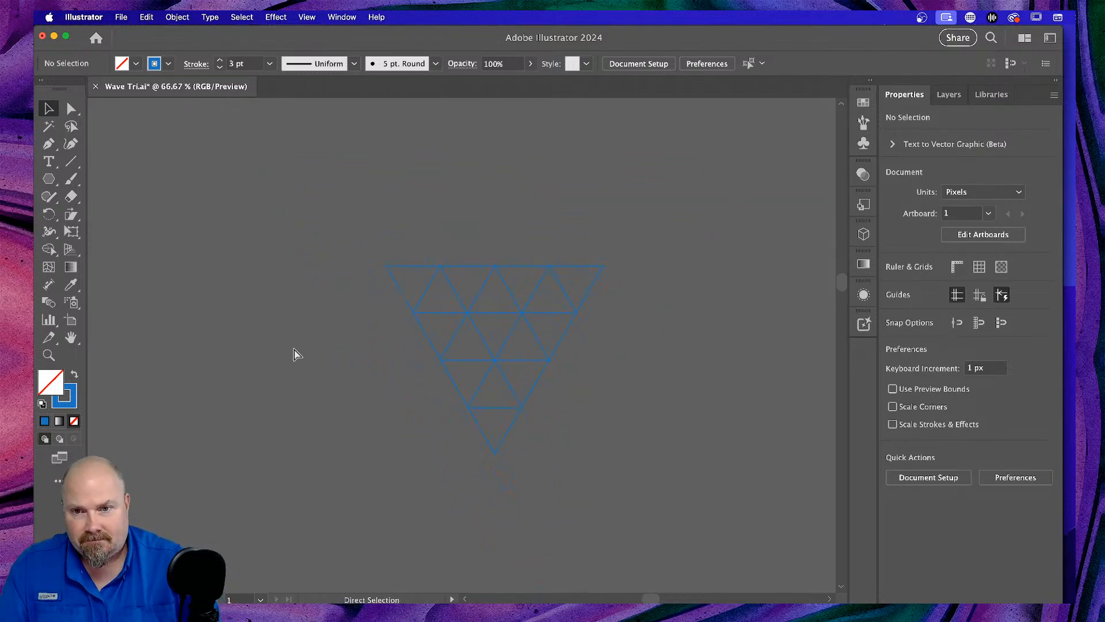
left_click(190, 316)
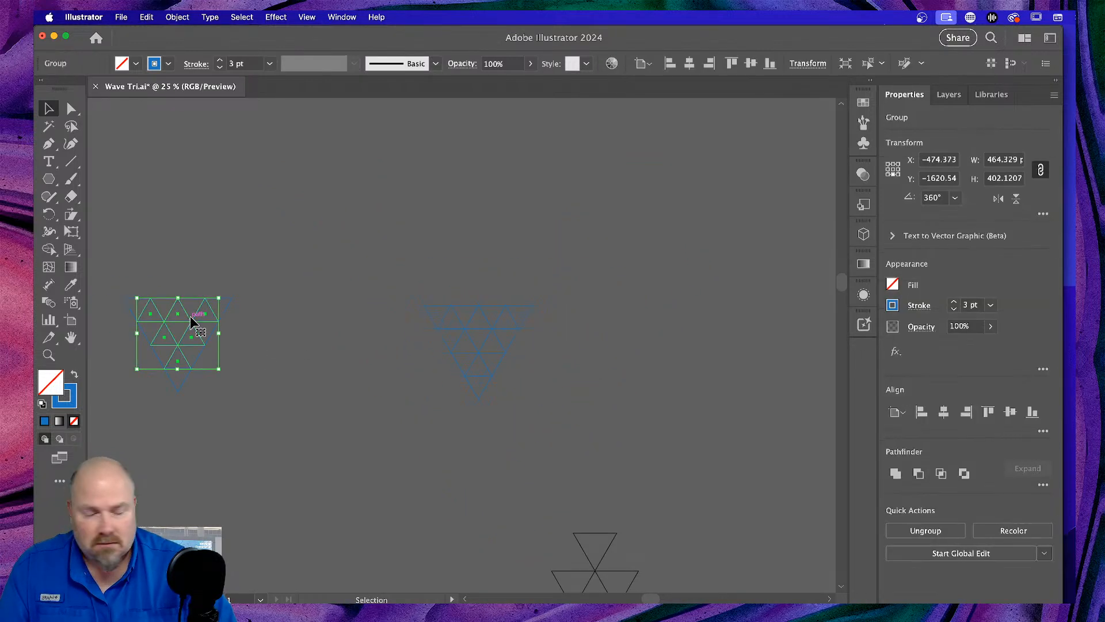
left_click(921, 307)
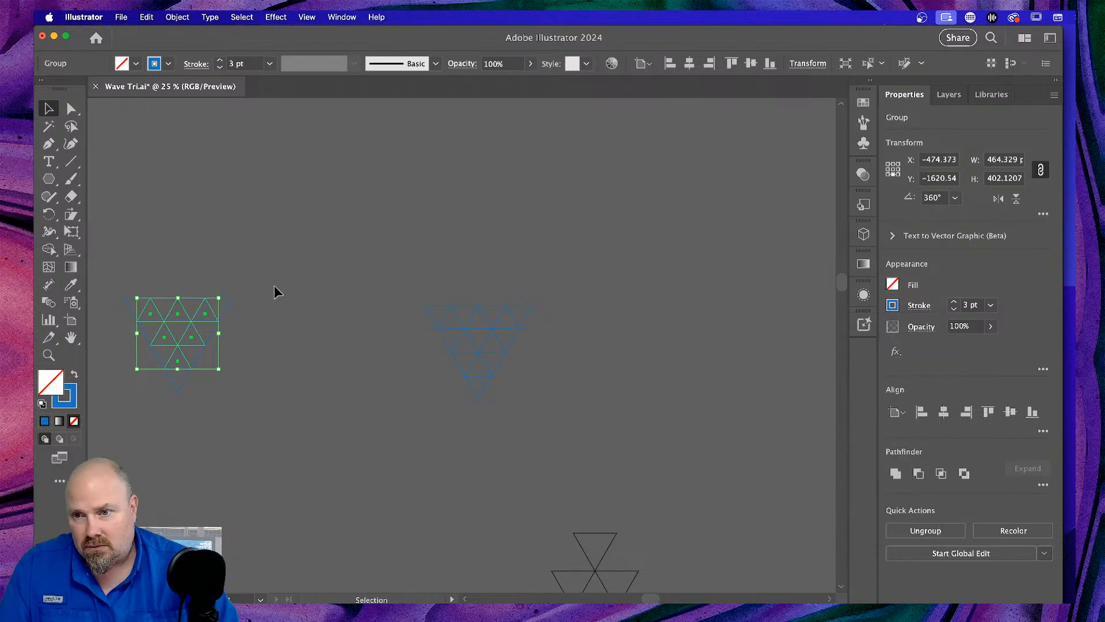
left_click(154, 371, "shift")
key("Delete")
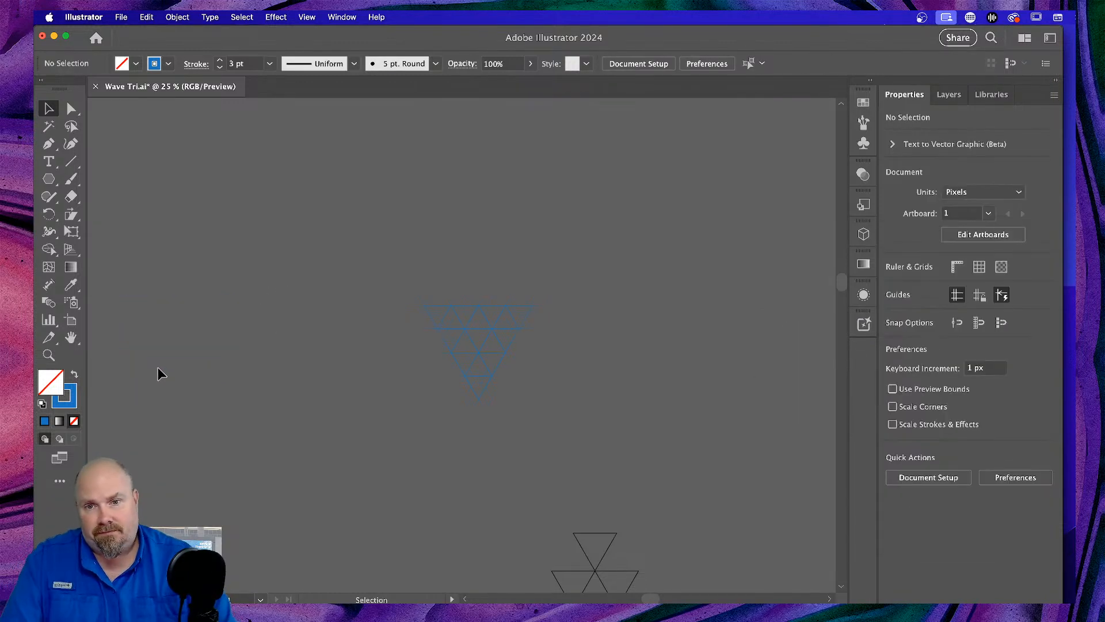
Duplicate the corrected subdivided triangle to its left as a spare copy.
left_click_drag(472, 434, 473, 432)
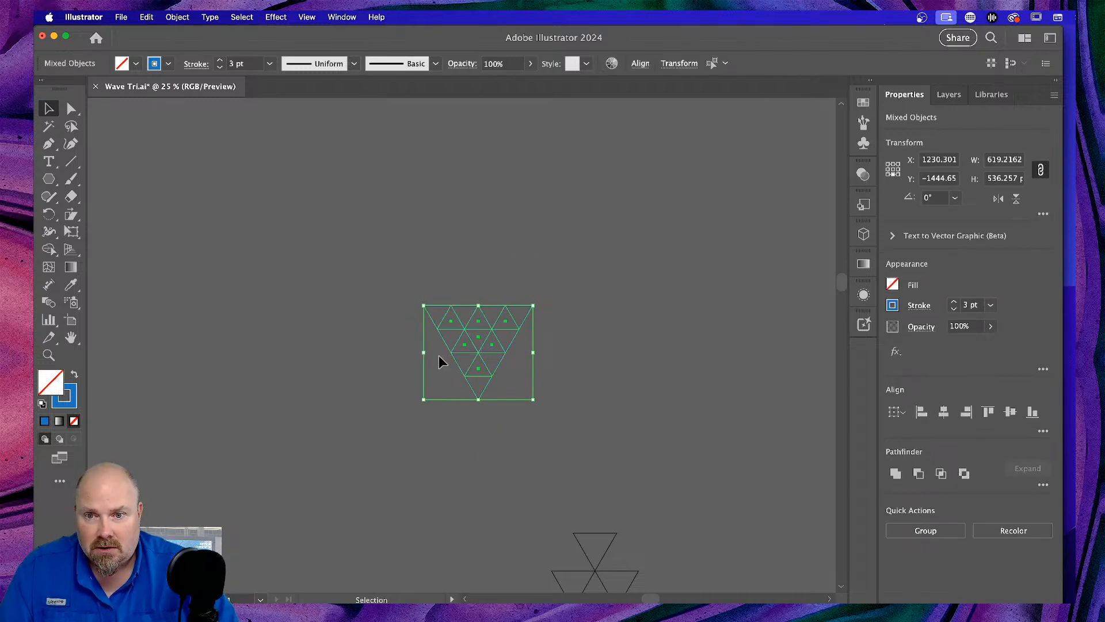
left_click_drag(508, 356, 186, 358)
left_click(340, 451)
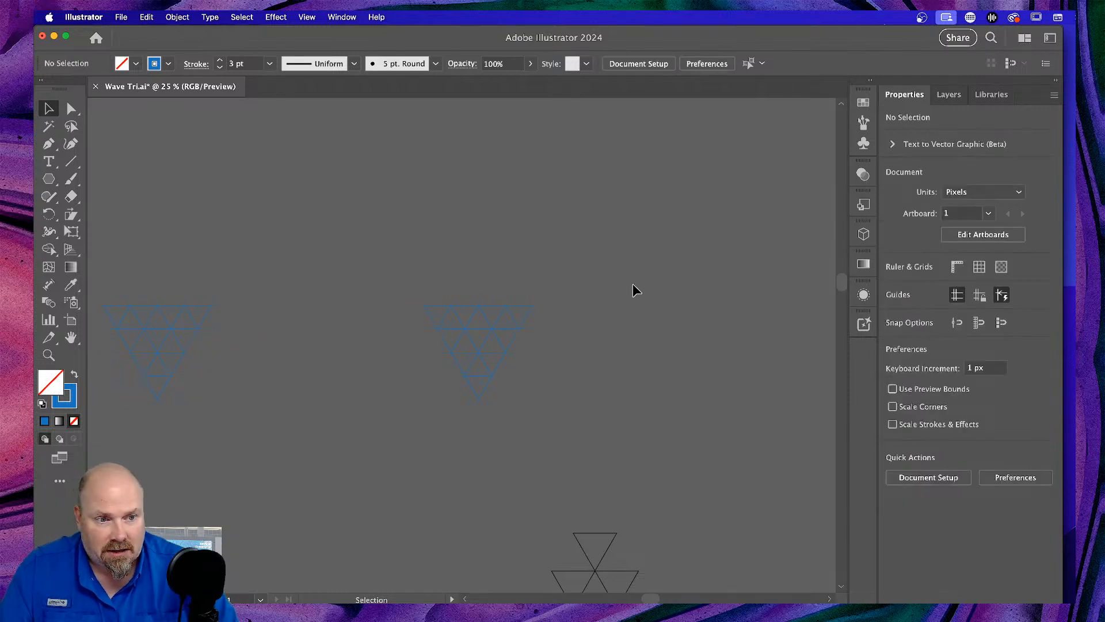
Examine the paths of the right-hand subdivided triangle in outline mode and in preview mode.
left_click_drag(613, 285, 418, 391)
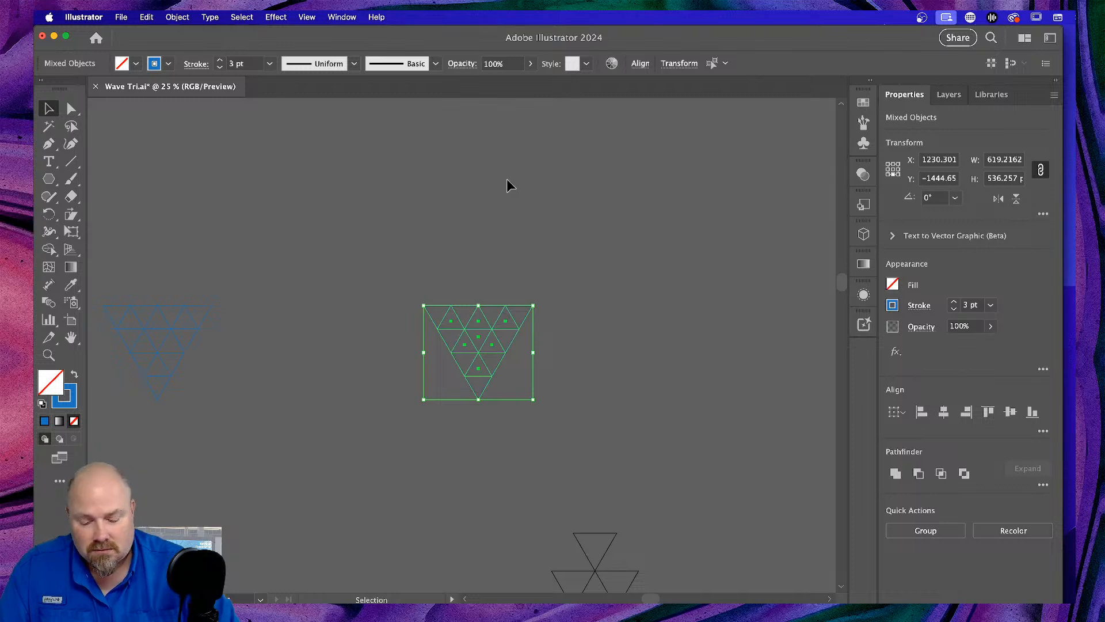
key("a")
key("super+equal")
key("super+equal")
key("super+equal")
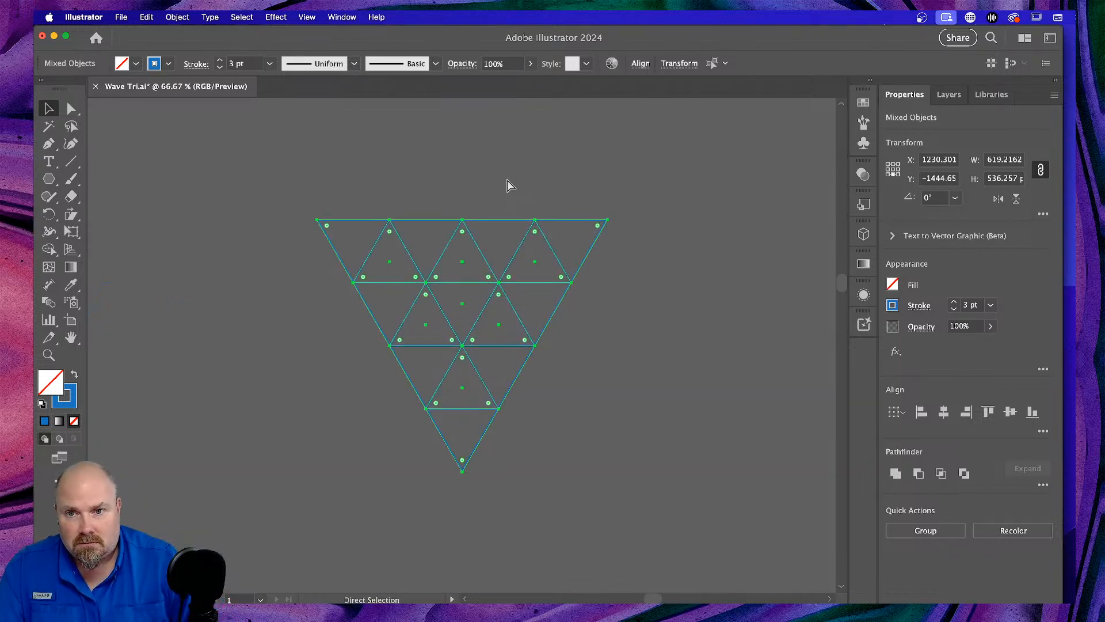
key("v")
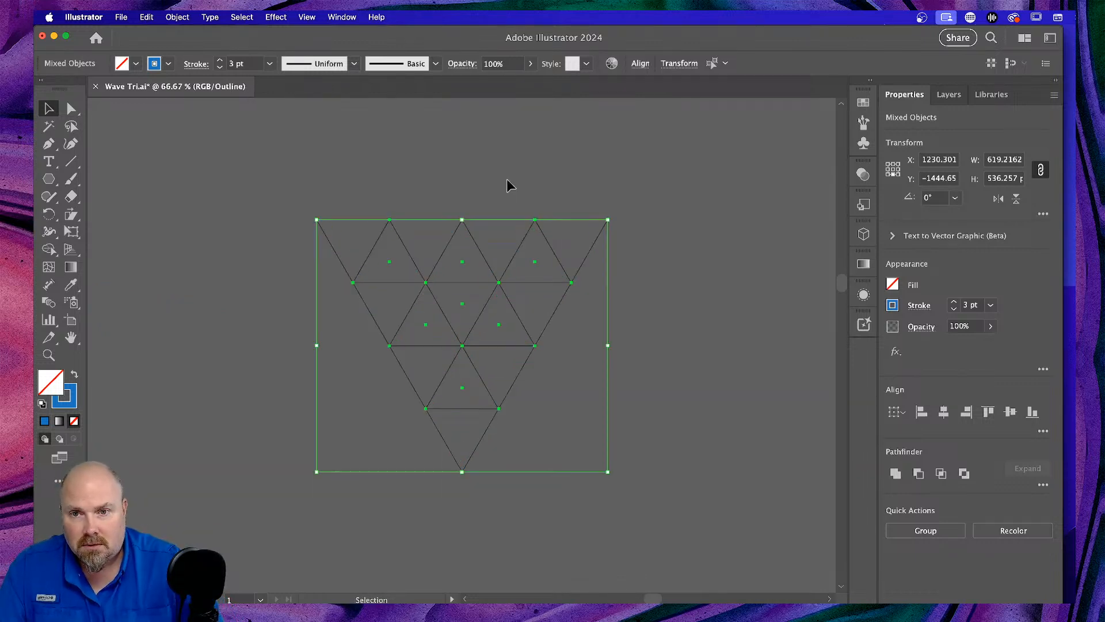
left_click(523, 180)
key("super+y")
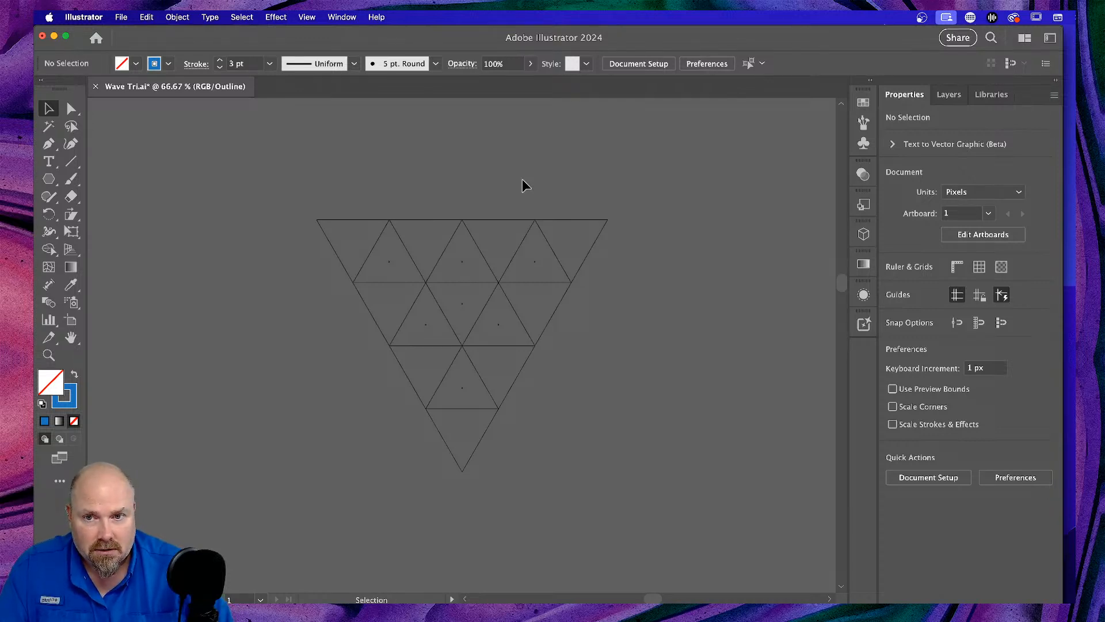
key("super+y")
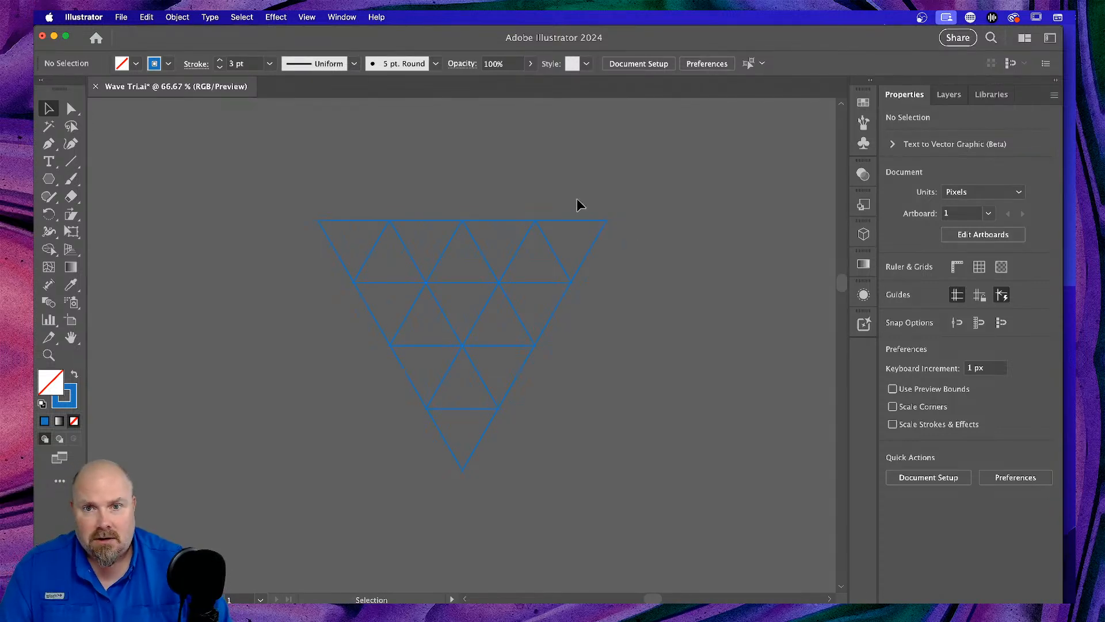
Expand the appearance of the right-hand subdivided triangle's inner group and outer outline.
key("super+a")
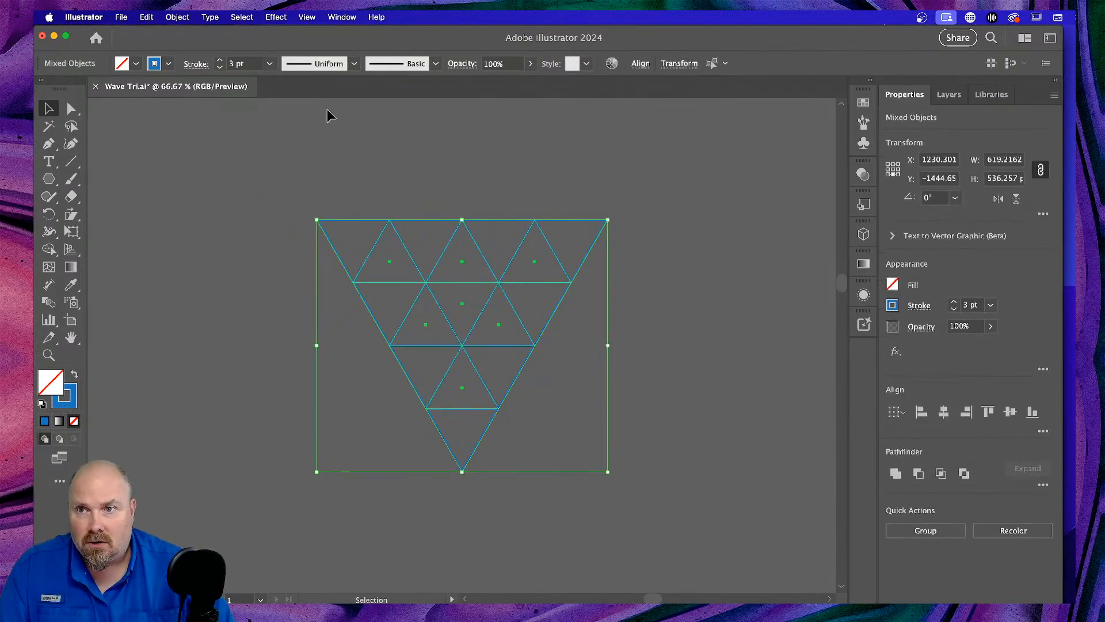
left_click(177, 16)
left_click(222, 194)
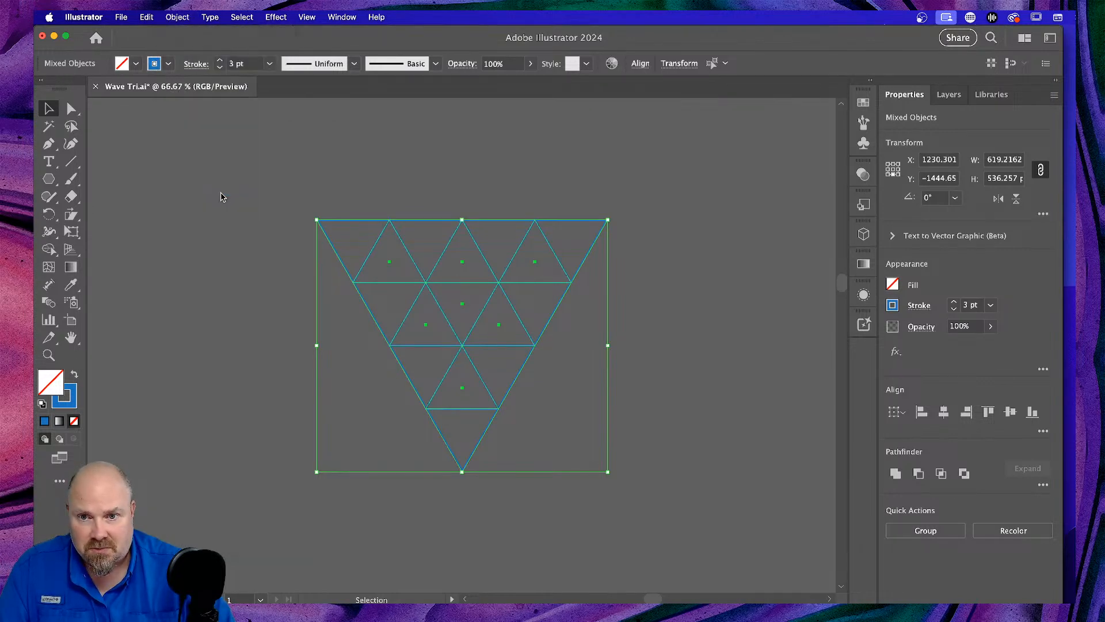
left_click(703, 278)
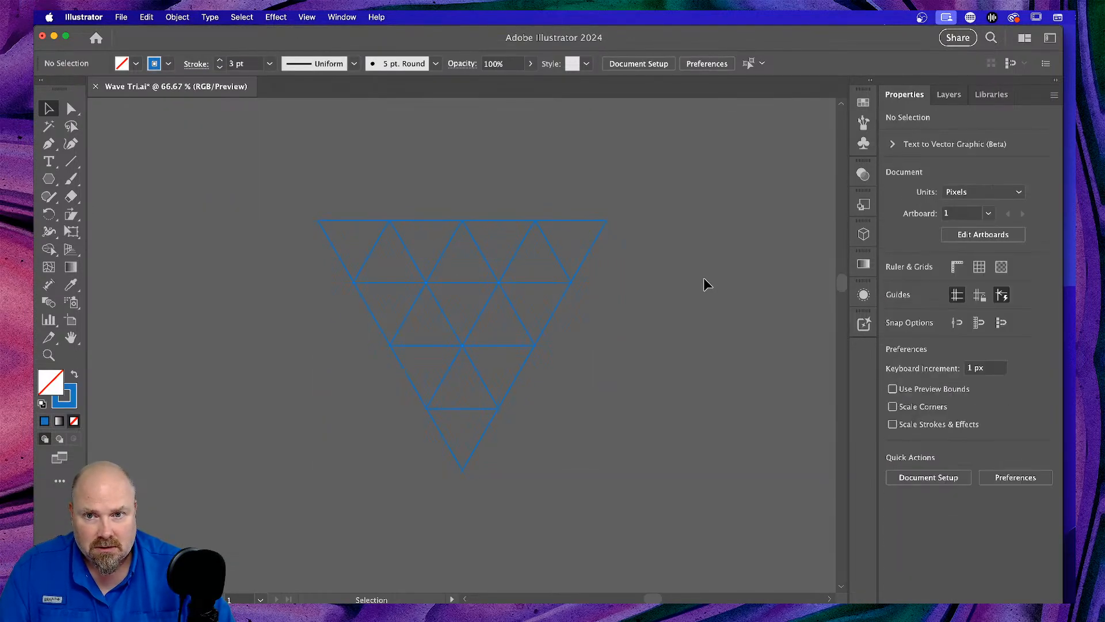
Unite the subdivided triangle's outer outline and inner triangles into one compound shape.
key("super+a")
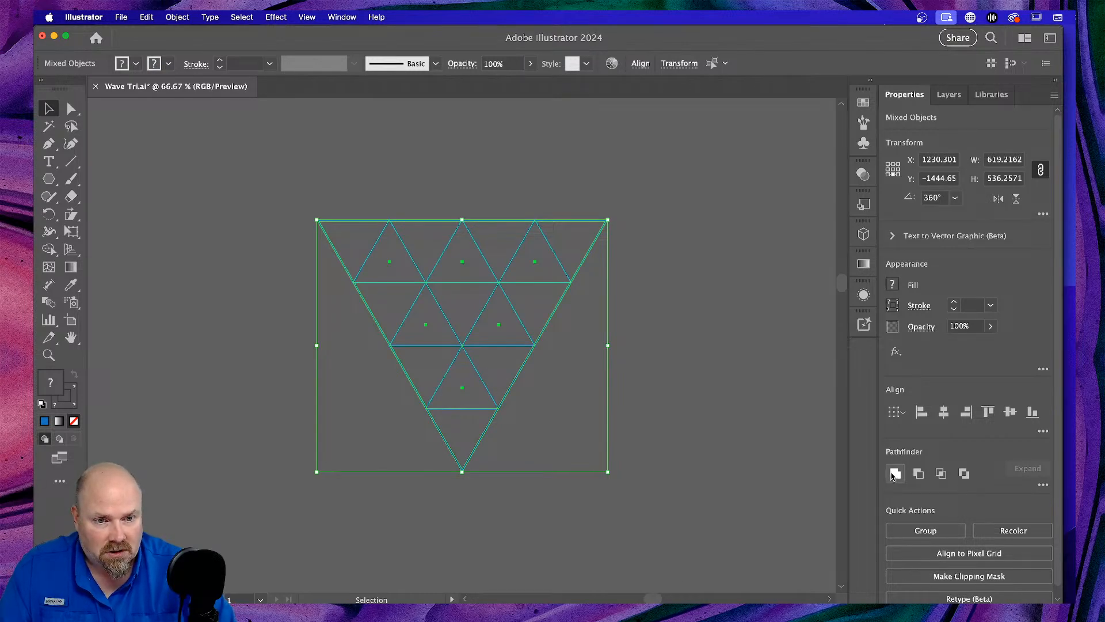
left_click(893, 474)
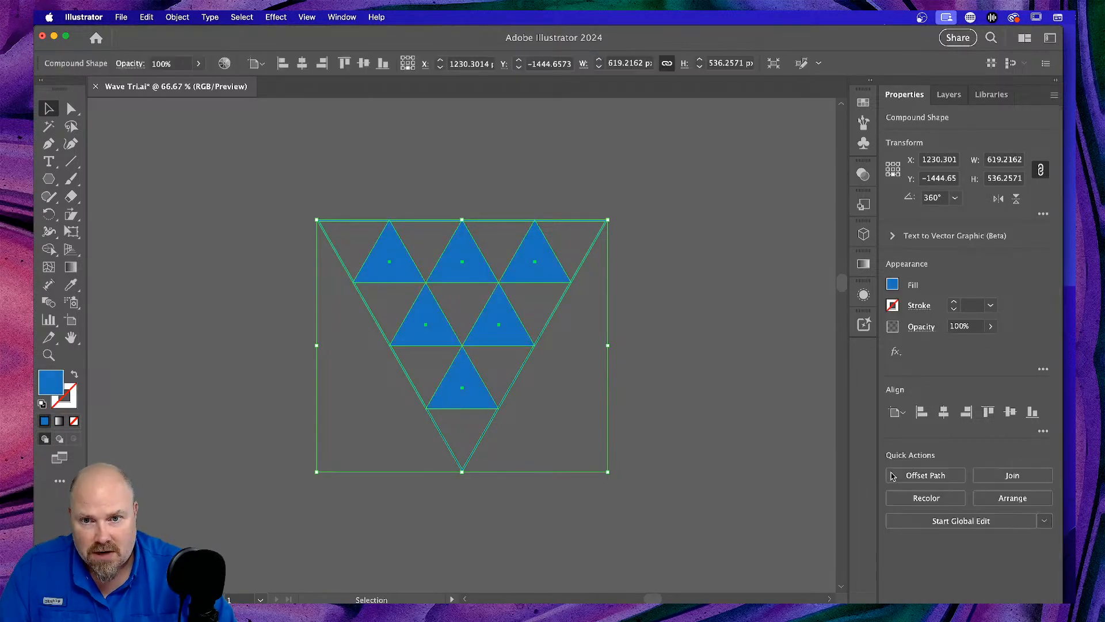
left_click(766, 394)
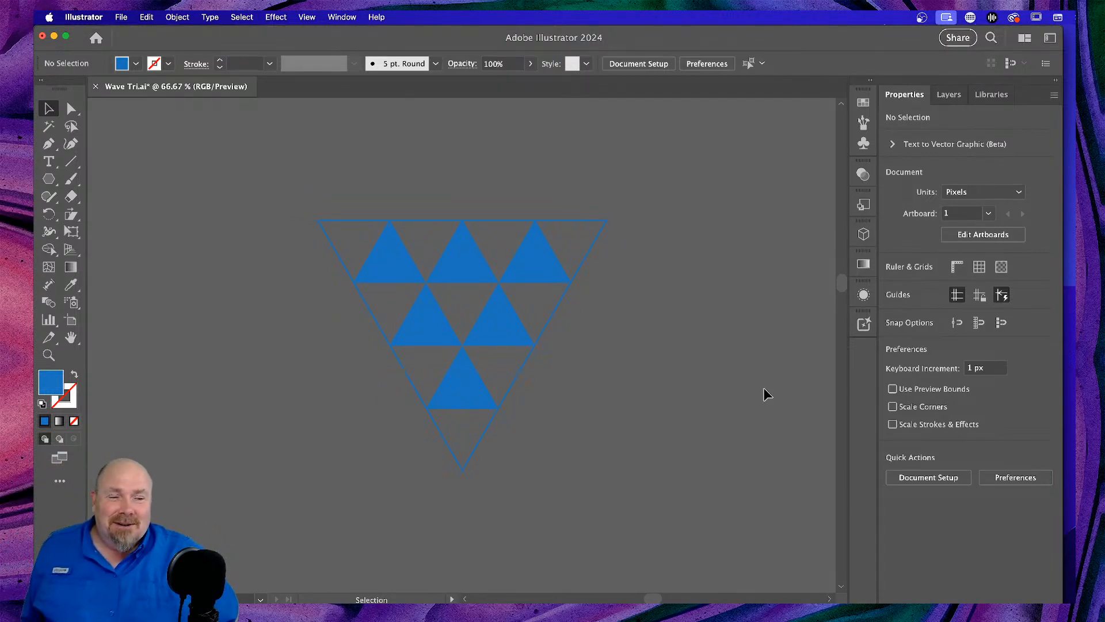
Undo the union and the appearance expansion of the subdivided triangle.
key("a")
key("v")
key("cmd+a")
key("cmd+y")
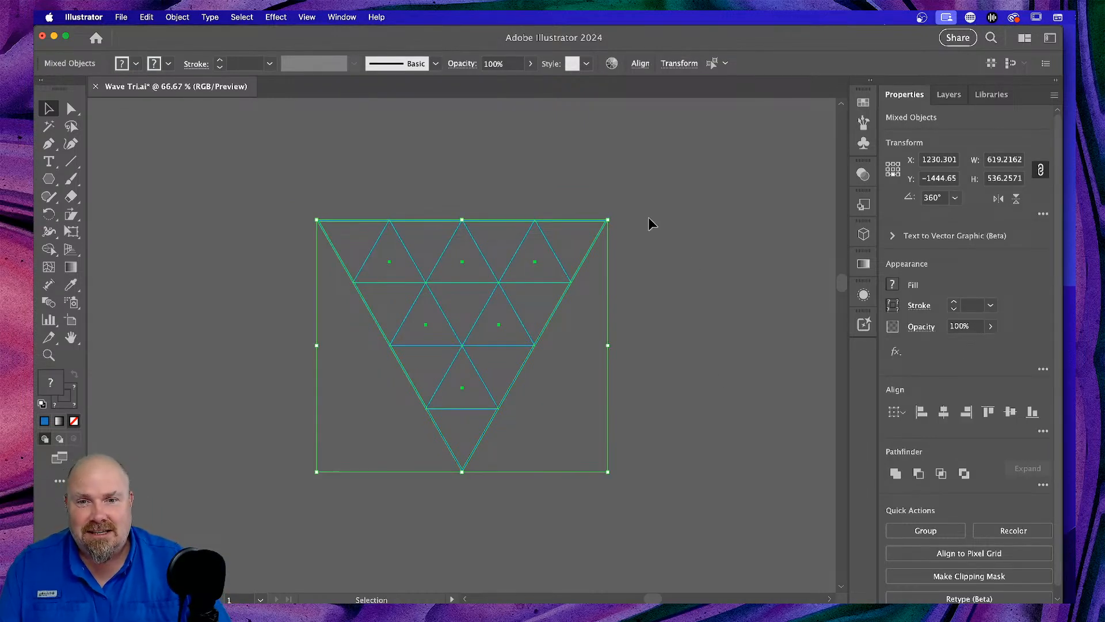
key("cmd+y")
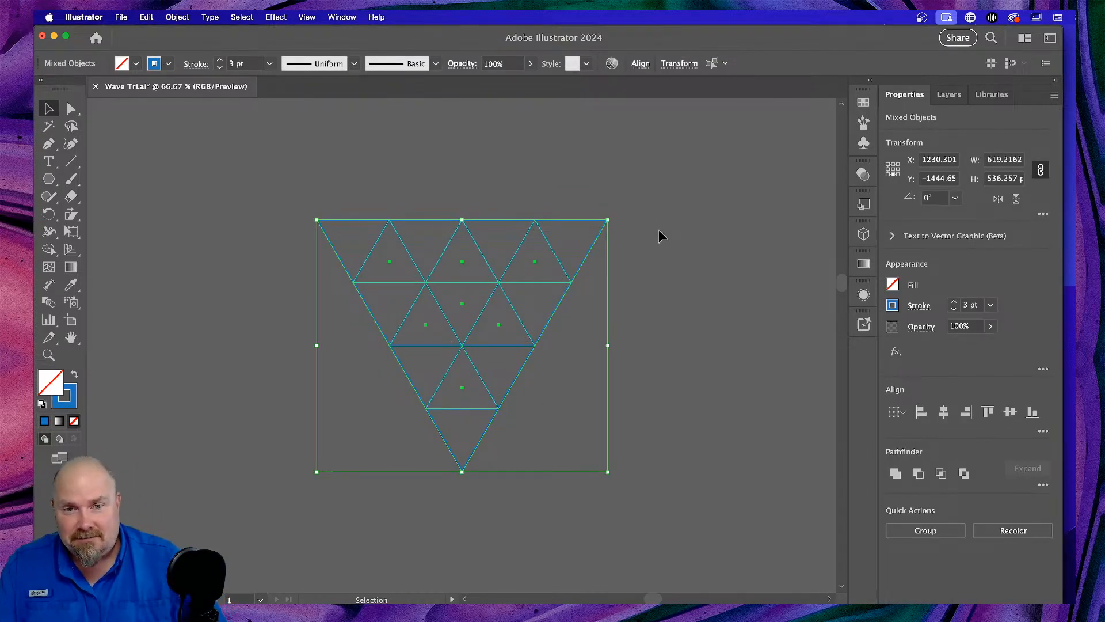
Examine the unexpanded triangle's edges, corners and intersections up close in outline mode and in preview mode.
key("cmd+shift+a")
key("cmd+y")
key("cmd+equal")
key("cmd+equal")
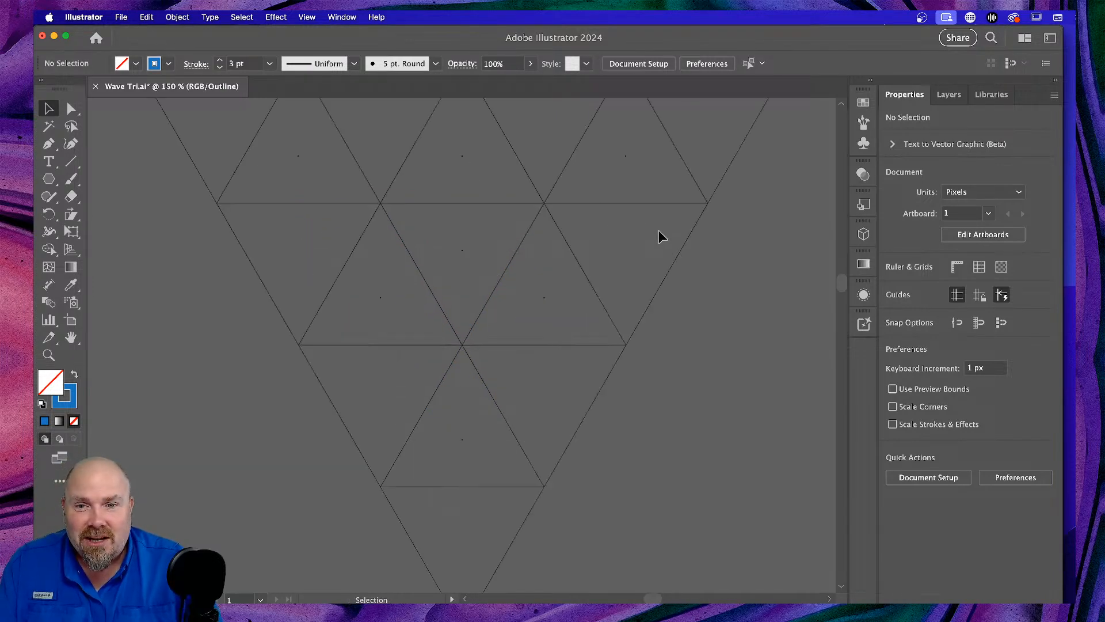
scroll(733, 367, "down", 5)
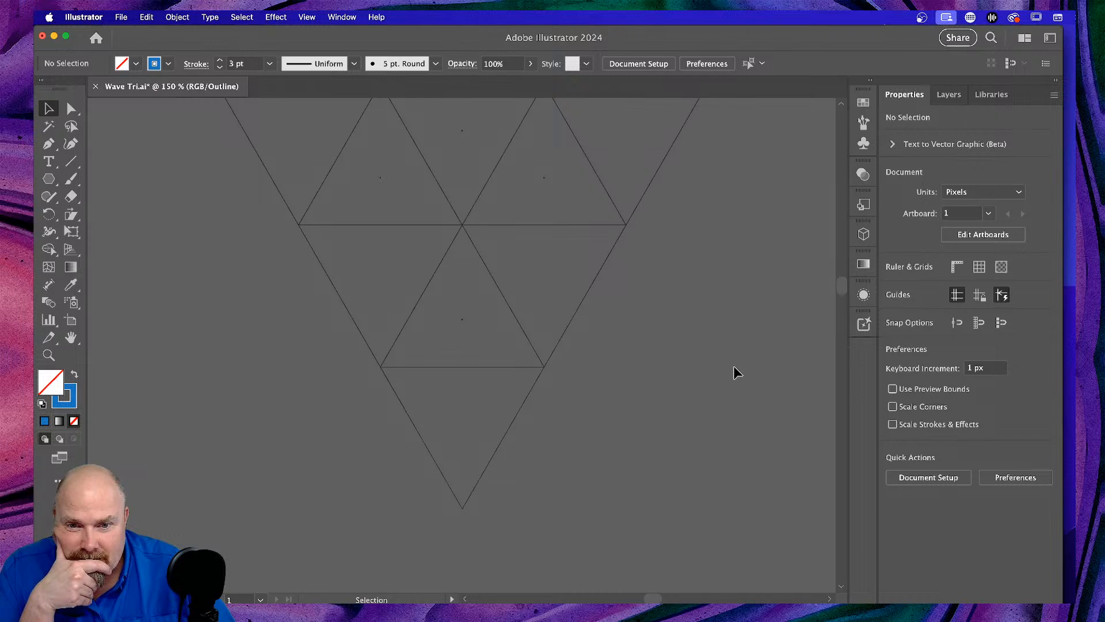
scroll(734, 366, "up", 10)
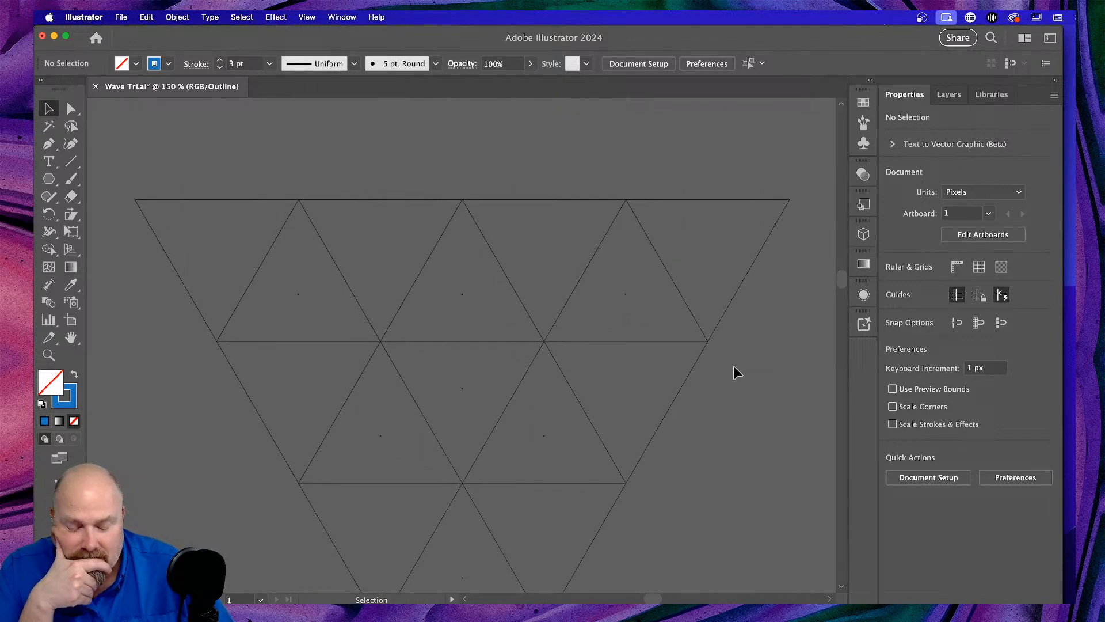
key("super+equal")
key("super+equal")
scroll(733, 366, "up", 10)
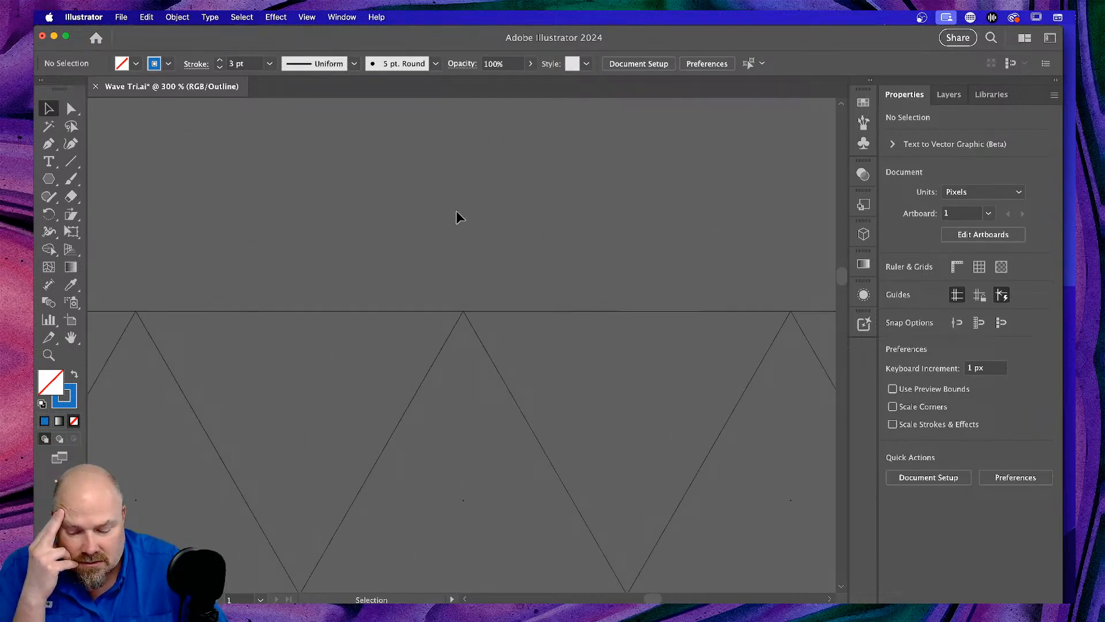
key("super+y")
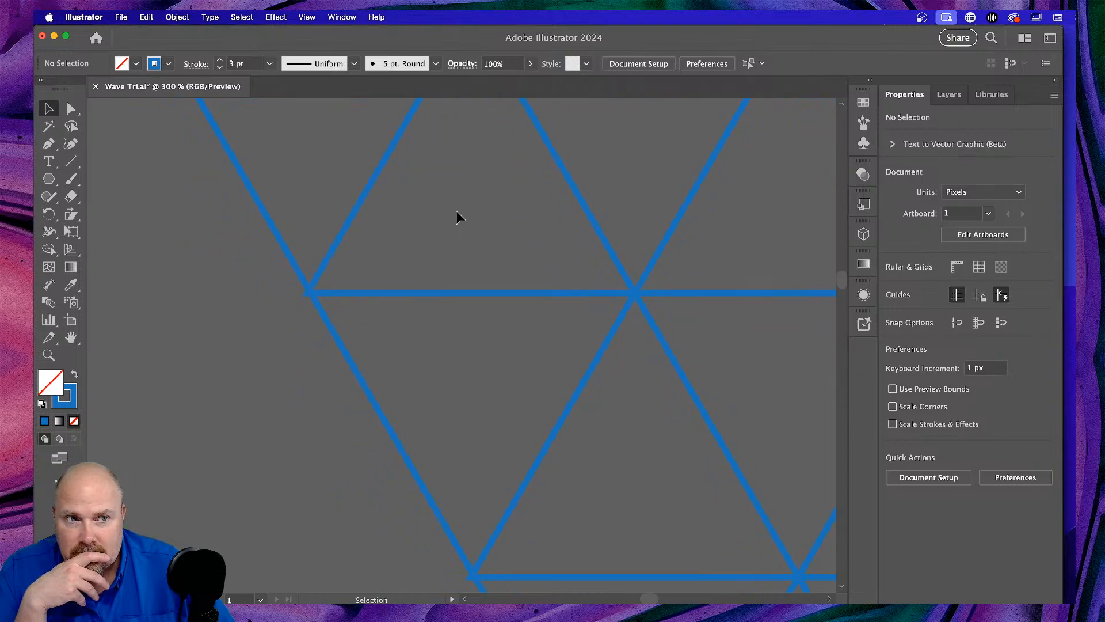
scroll(456, 211, "right", 2)
key("super+minus")
key("super+minus")
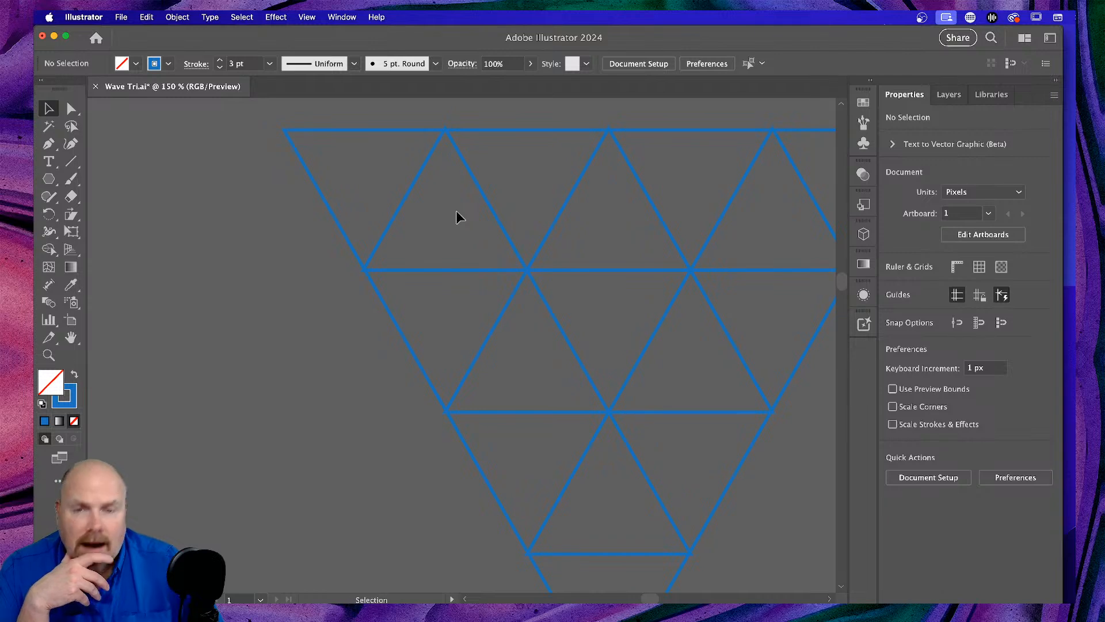
scroll(669, 329, "right", 6)
Try uniting the outer outline with the inner triangles while their strokes are still unexpanded, and undo the union.
left_click(658, 320)
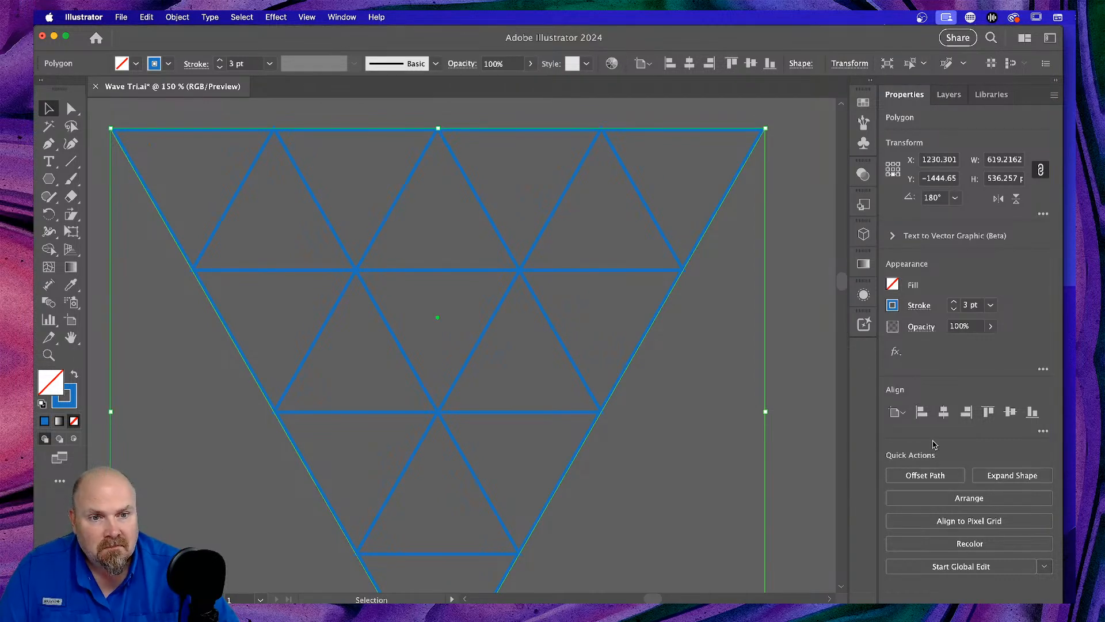
left_click(787, 138)
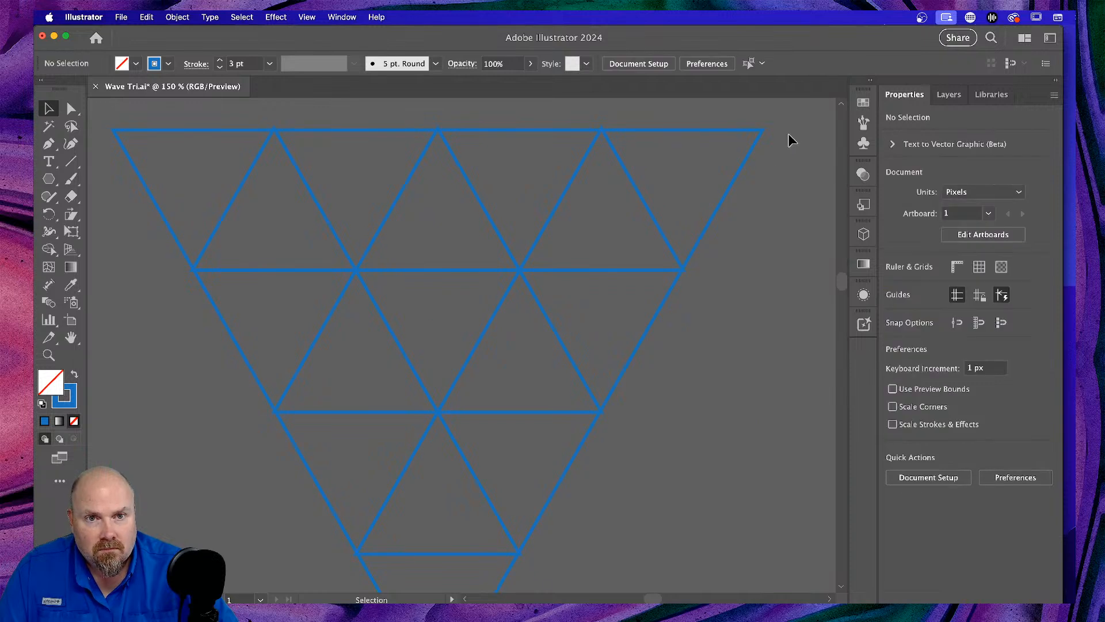
left_click_drag(589, 395, 590, 397)
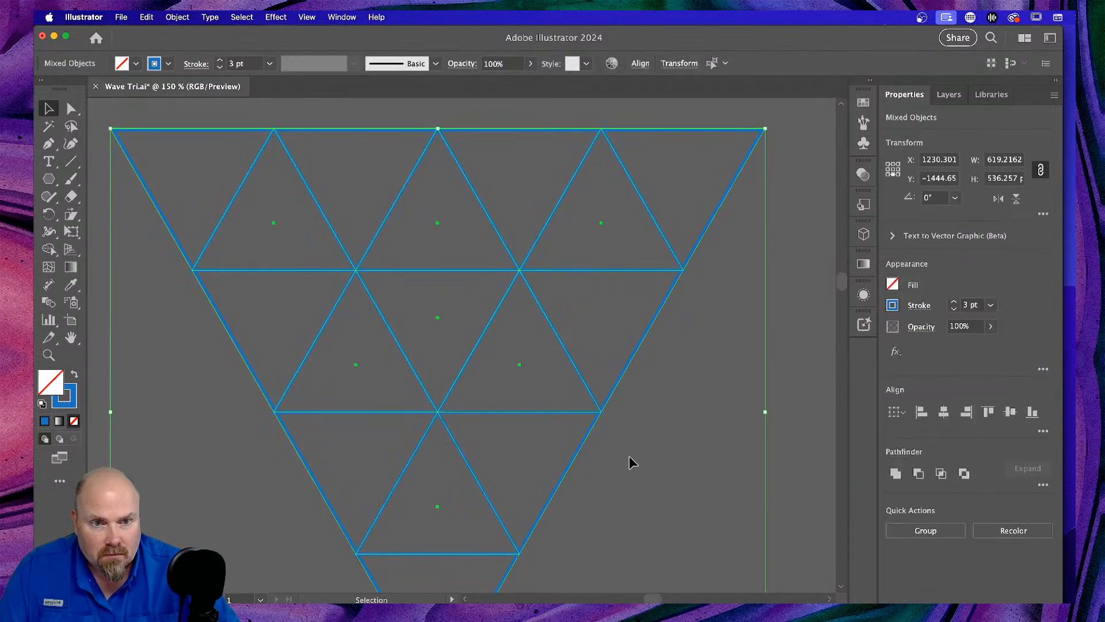
left_click(895, 474)
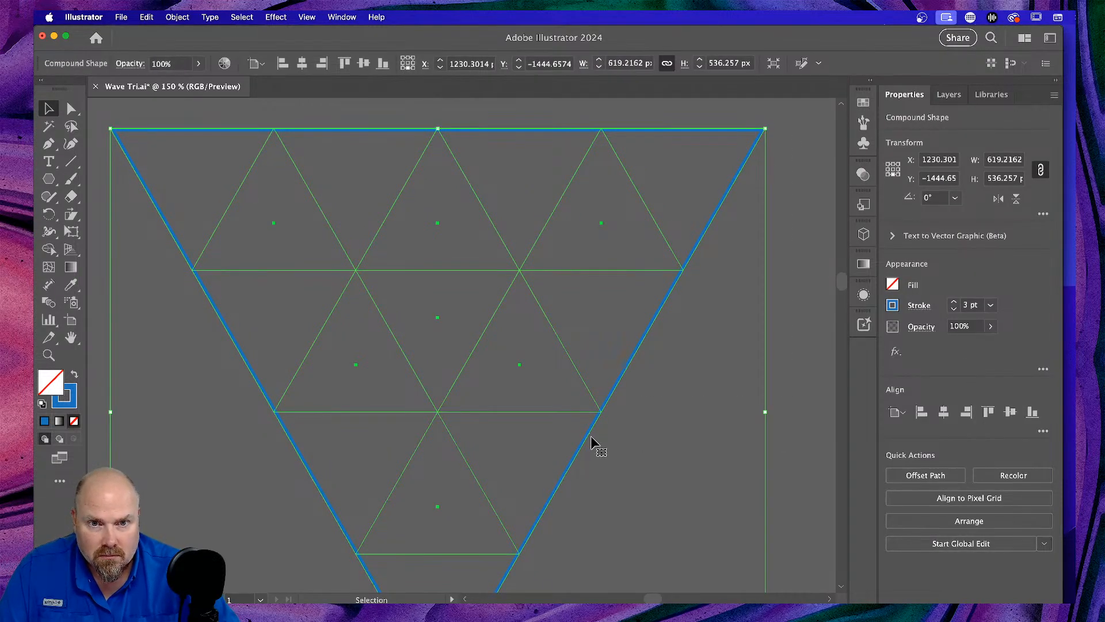
left_click(651, 444)
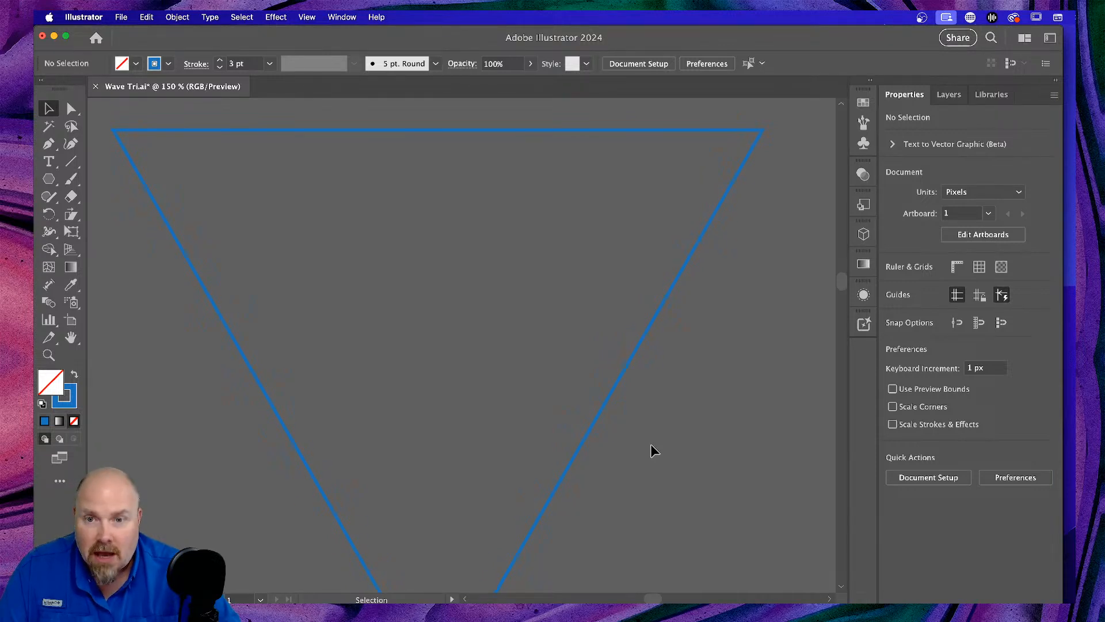
key("super+z")
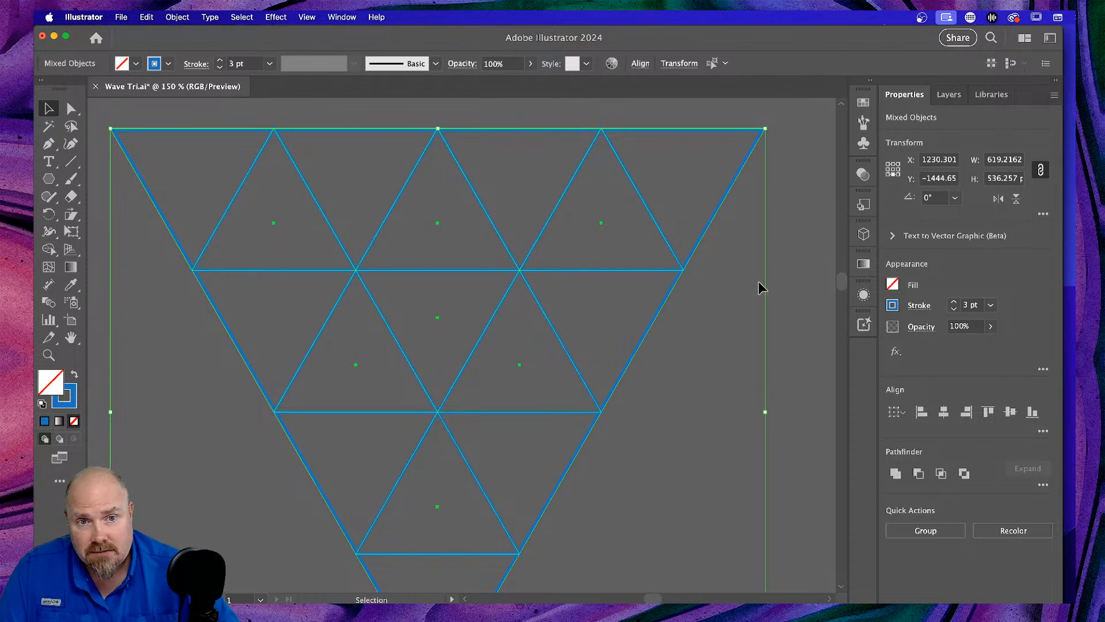
Expand the appearance of the outer outline and the inner triangle group together.
left_click(784, 275)
key("super+a")
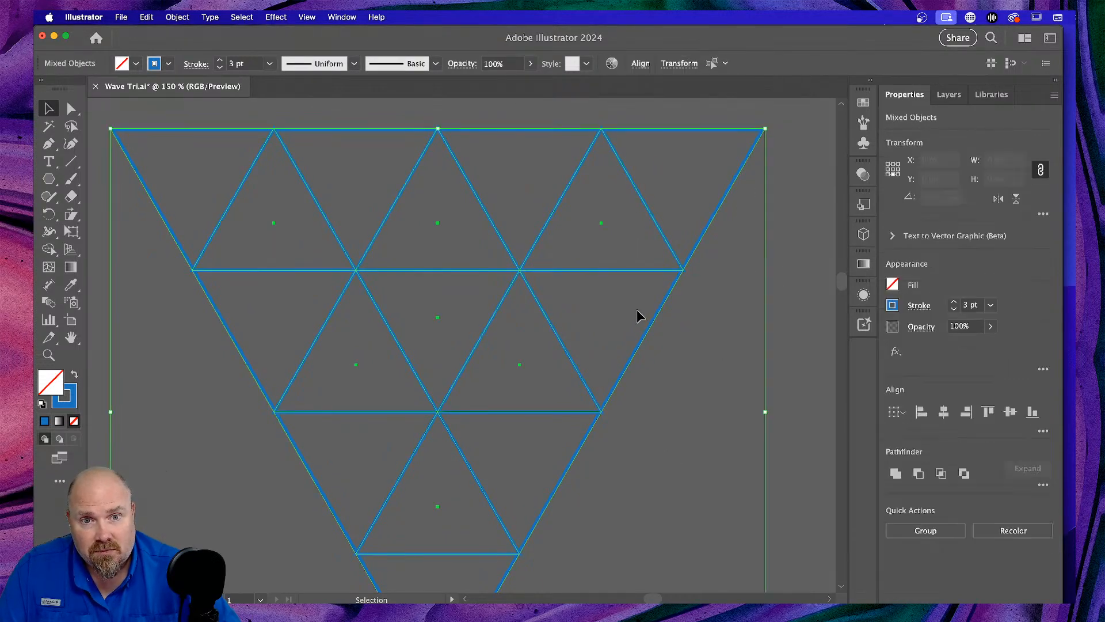
left_click(181, 17)
left_click(180, 190)
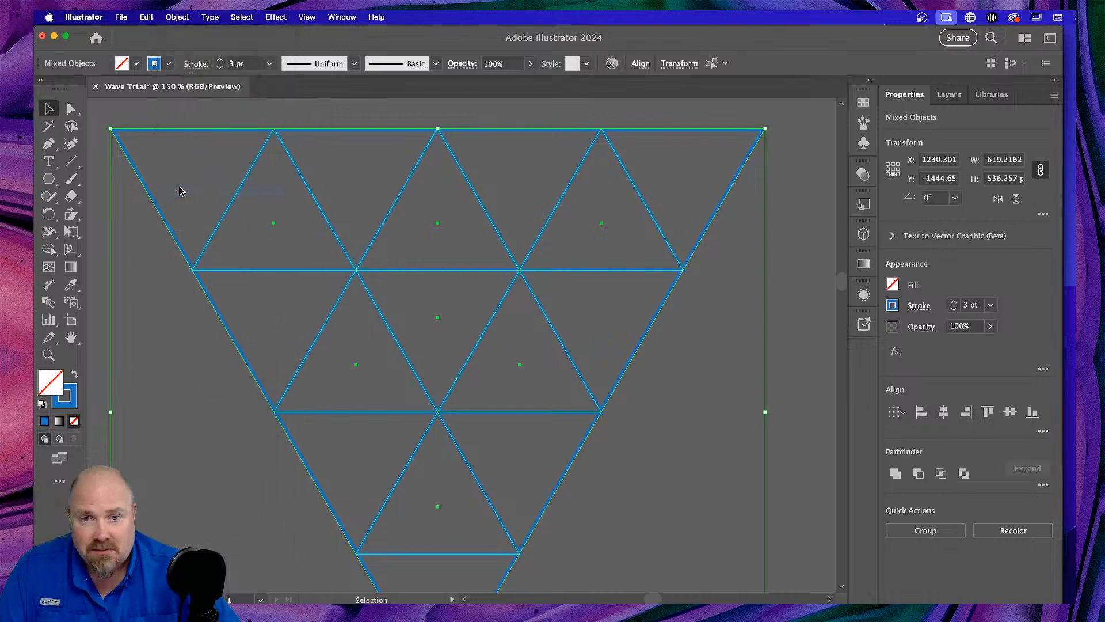
left_click(793, 230)
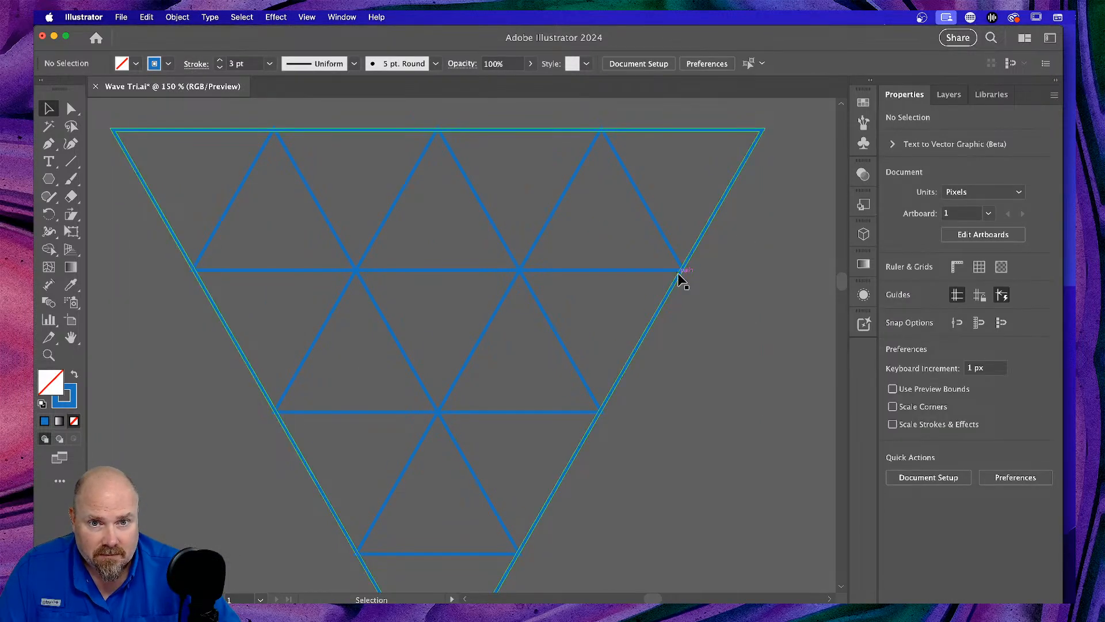
Check the outline and inner triangle paths in outline mode, and undo the appearance expansion.
left_click_drag(747, 293, 554, 430)
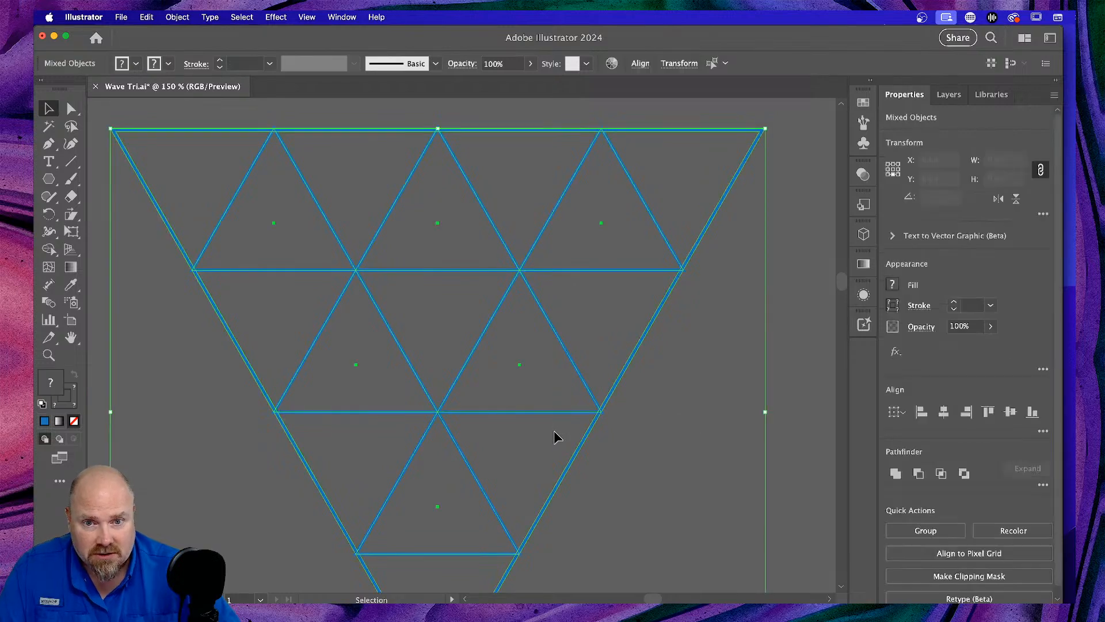
key("a")
key("super+y")
key("v")
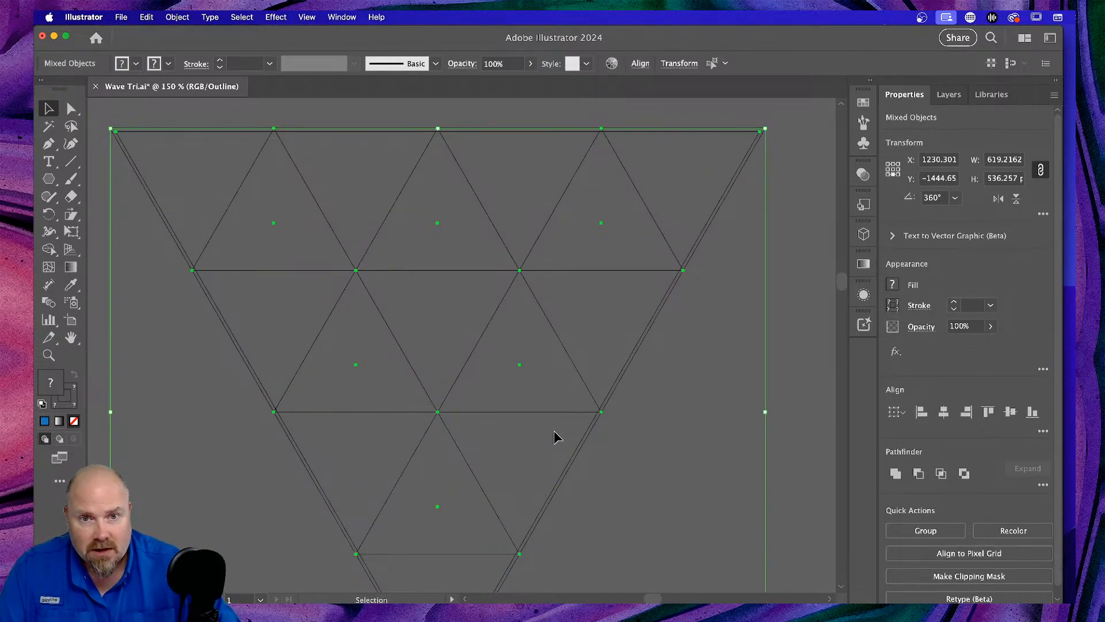
left_click(789, 222)
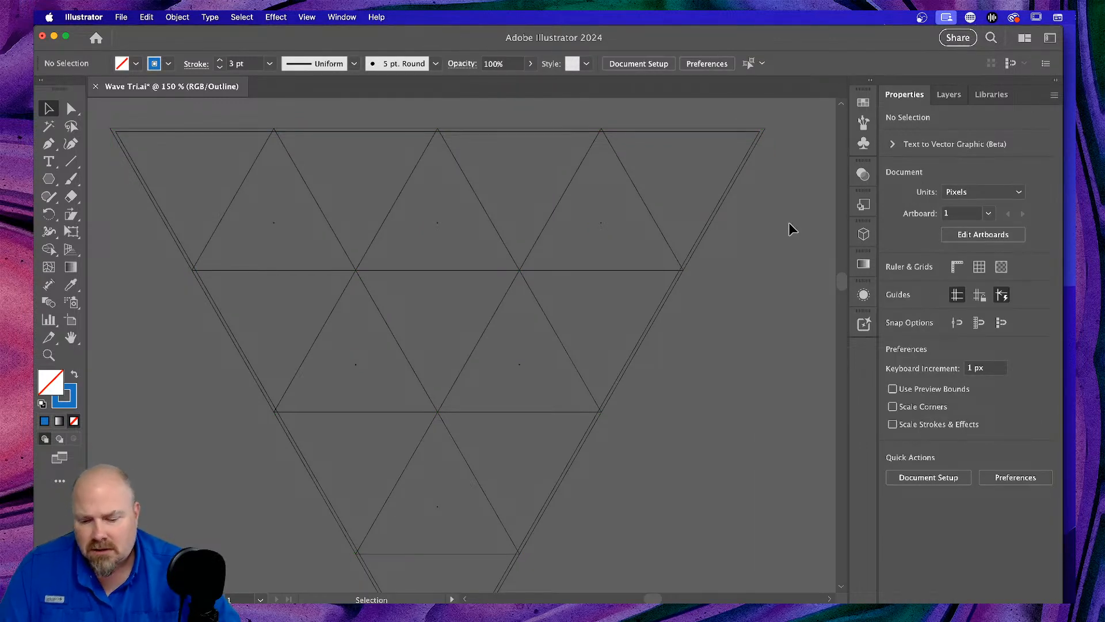
key("a")
key("super+a")
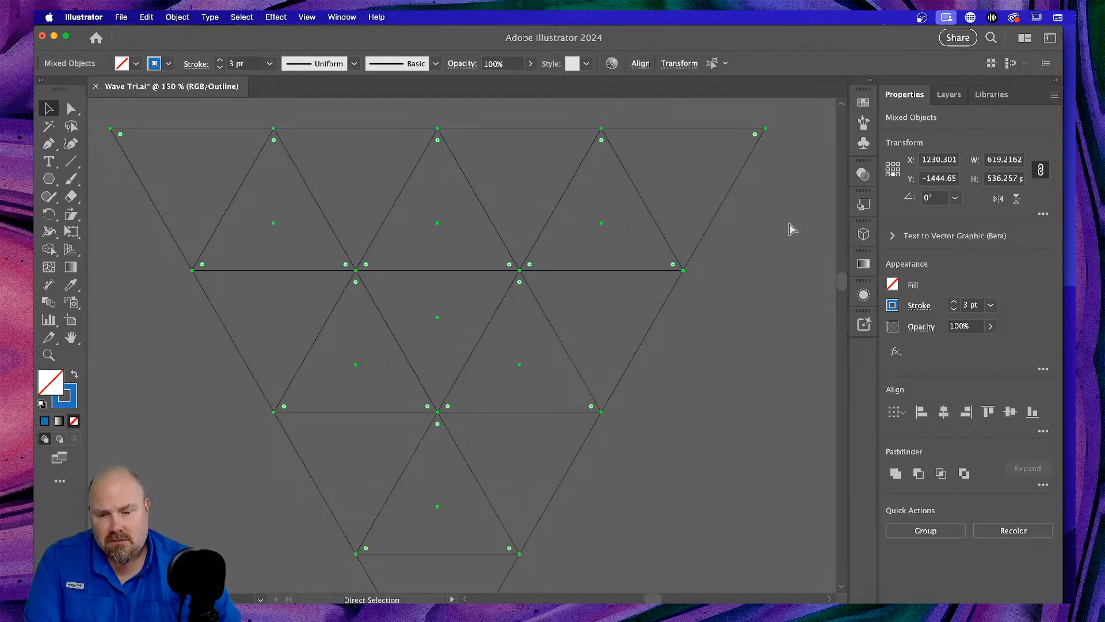
key("super+y")
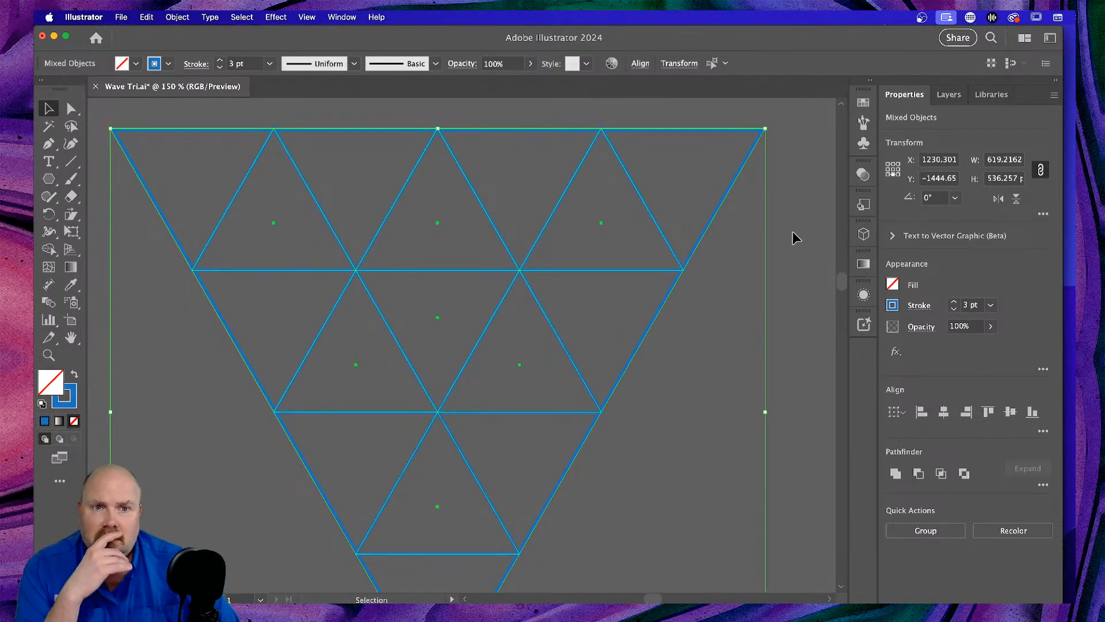
Reapply Expand Appearance to the whole subdivided triangle, including its outer outline and inner group.
left_click(792, 236)
key("super+a")
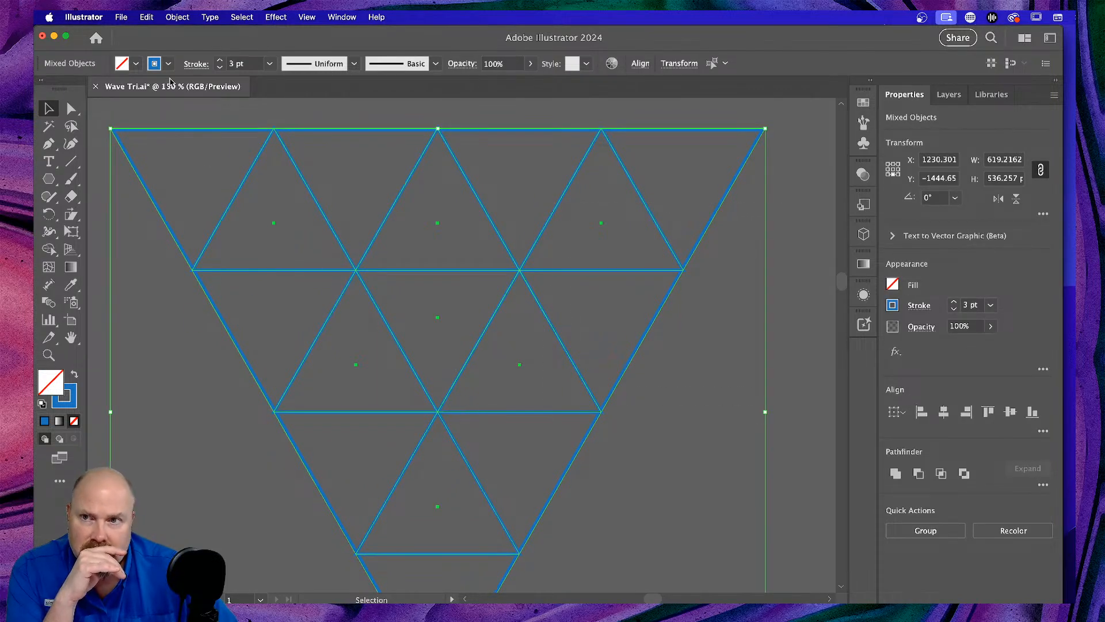
left_click(177, 17)
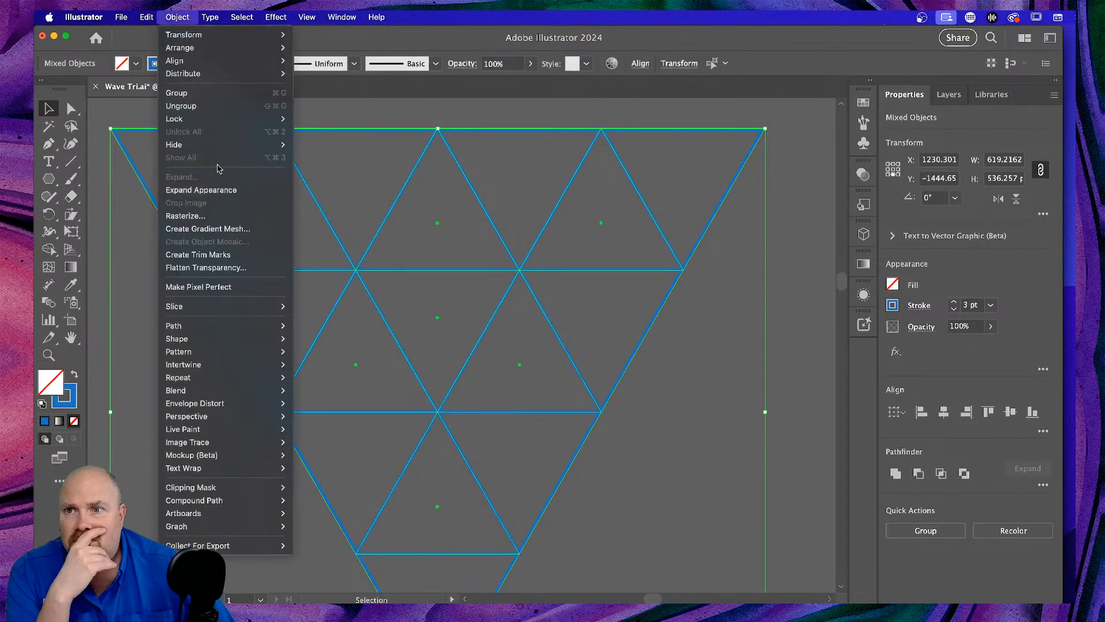
left_click(215, 194)
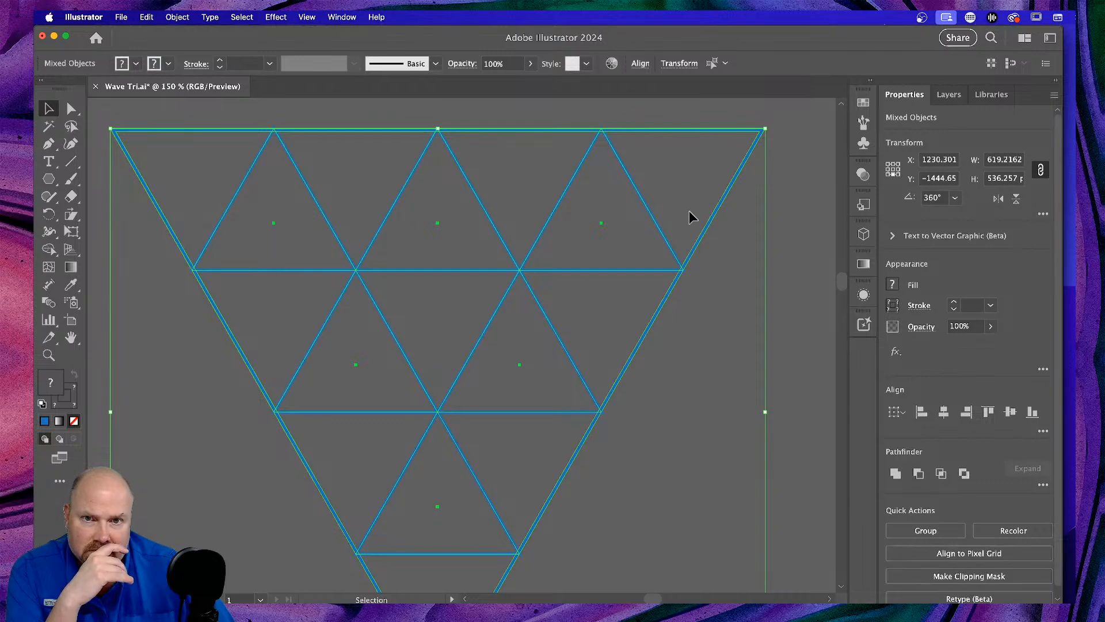
left_click(789, 201)
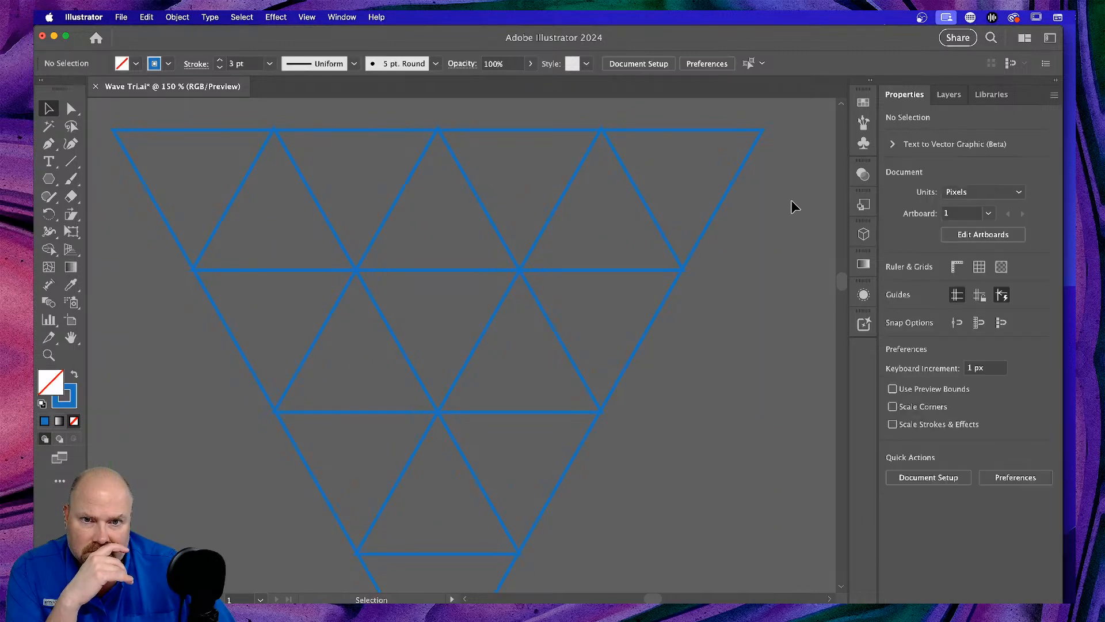
Expand the inner triangle group with both Fill and Stroke enabled to turn its strokes into filled shapes.
left_click(644, 200)
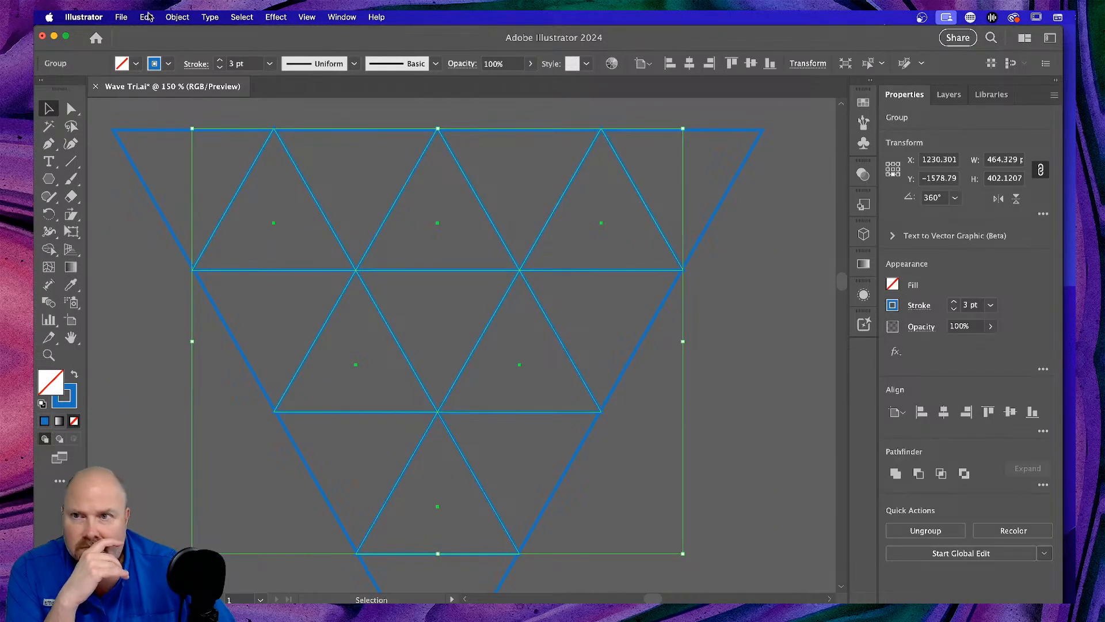
left_click(178, 18)
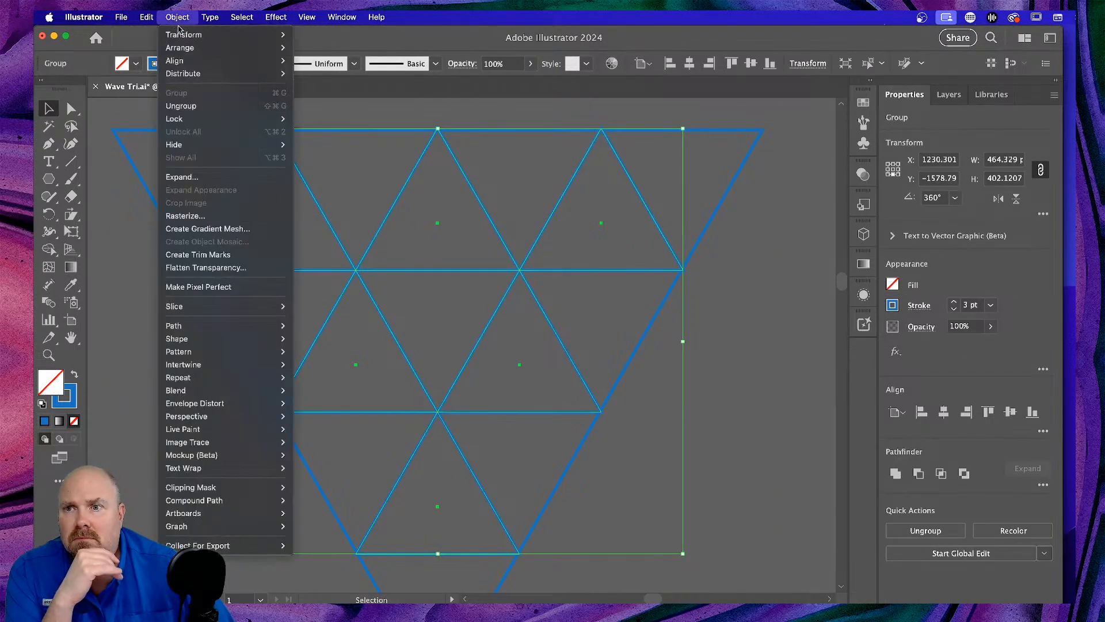
left_click(179, 176)
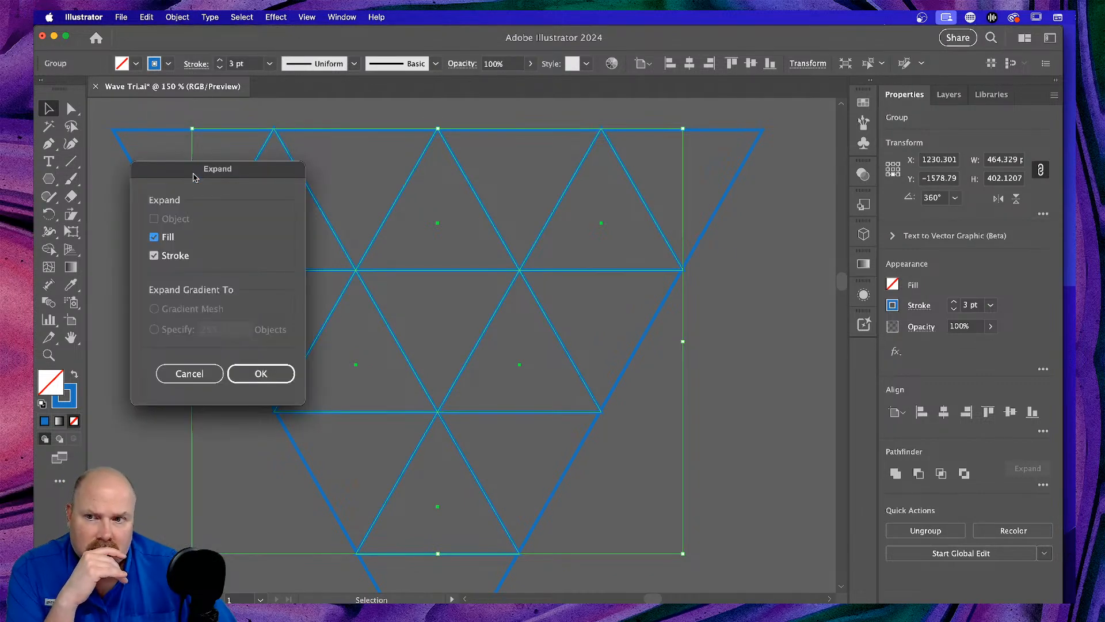
left_click(261, 374)
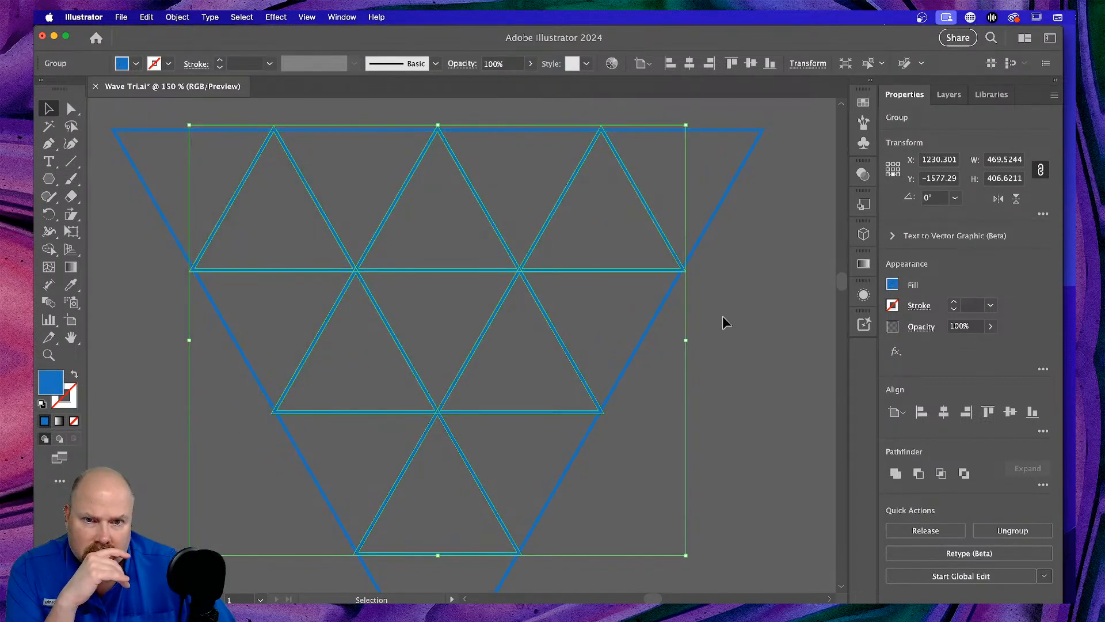
left_click(723, 318)
Unite the outer outline and the expanded inner triangles into one compound shape, and inspect its paths in outline mode.
key("super+a")
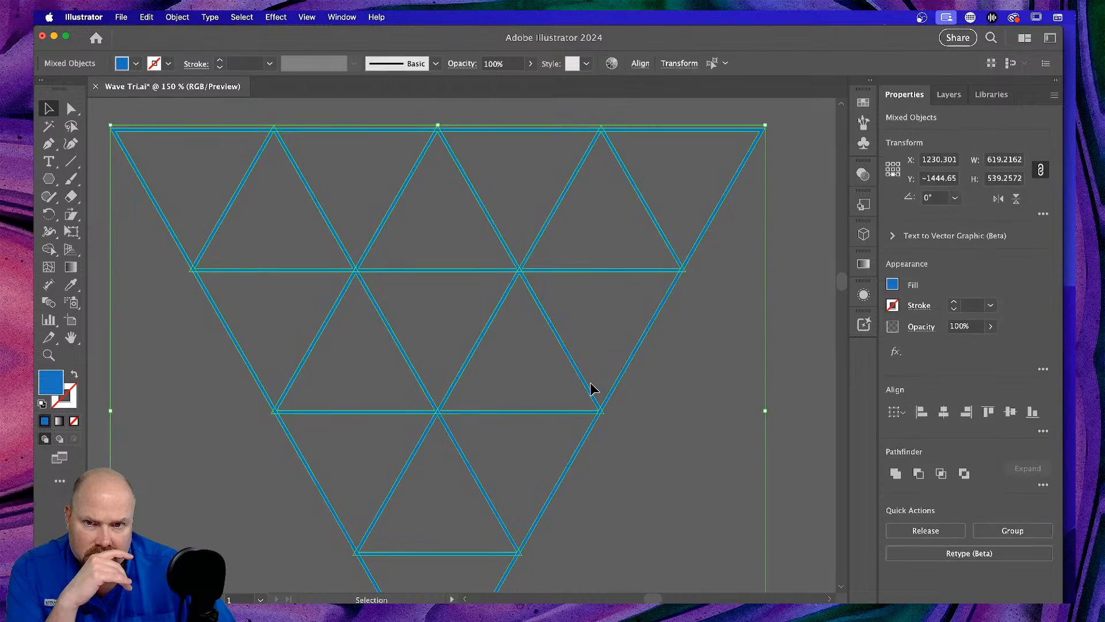
left_click(896, 474)
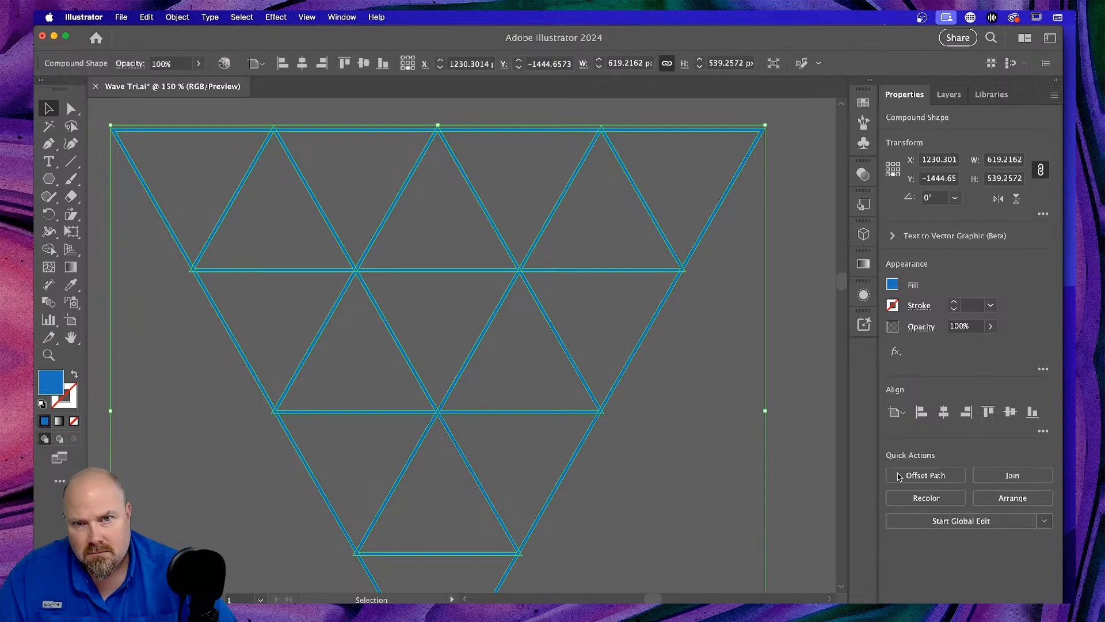
left_click(786, 388)
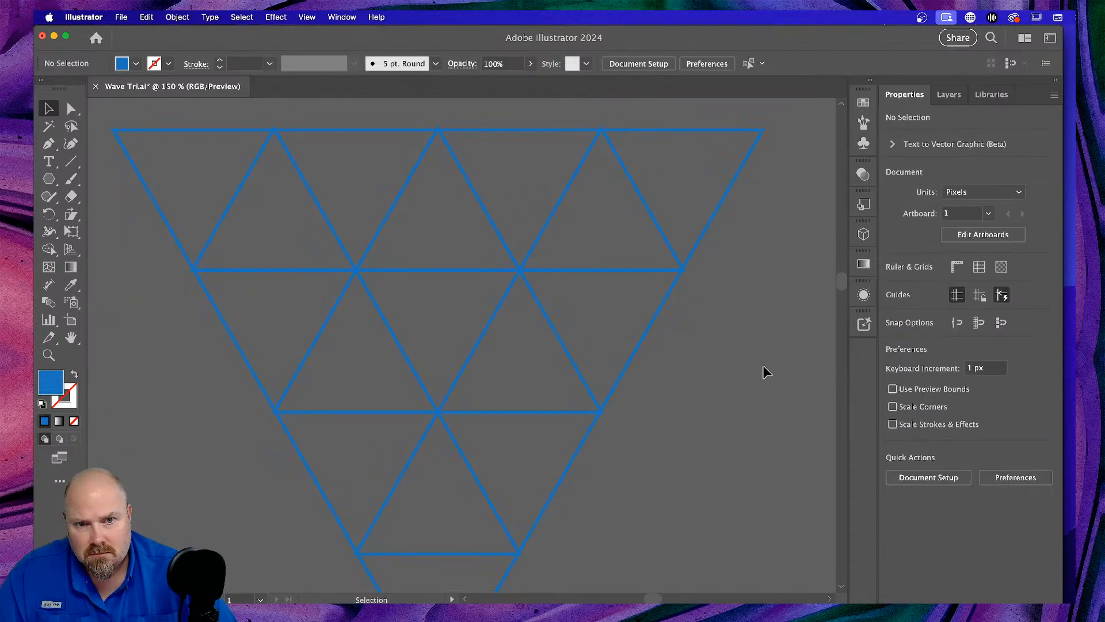
left_click(681, 262)
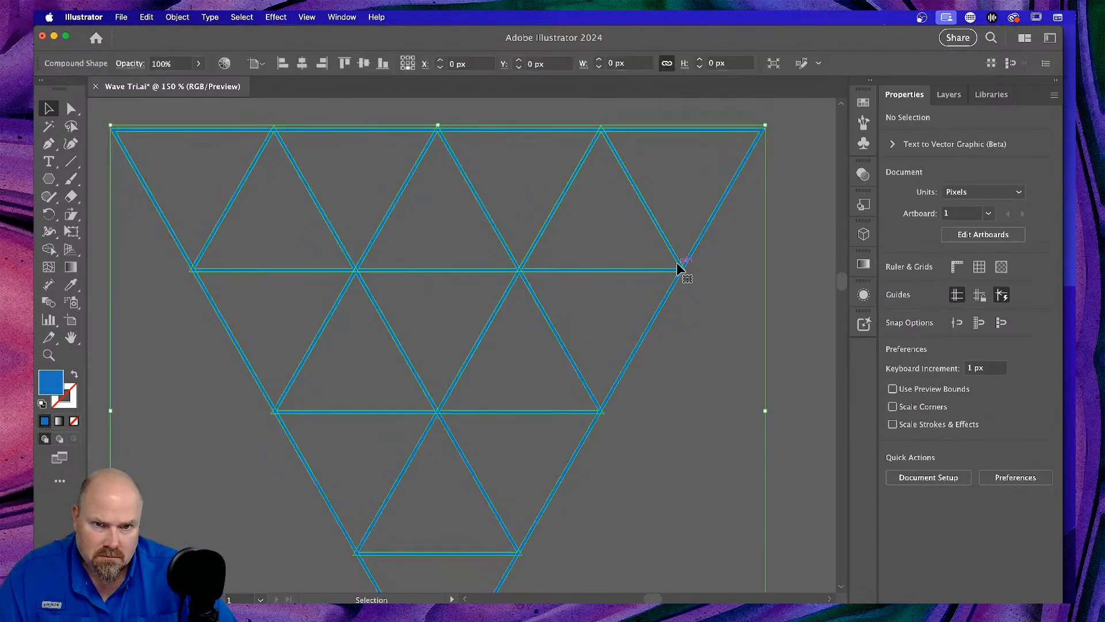
left_click(785, 224)
key("super+y")
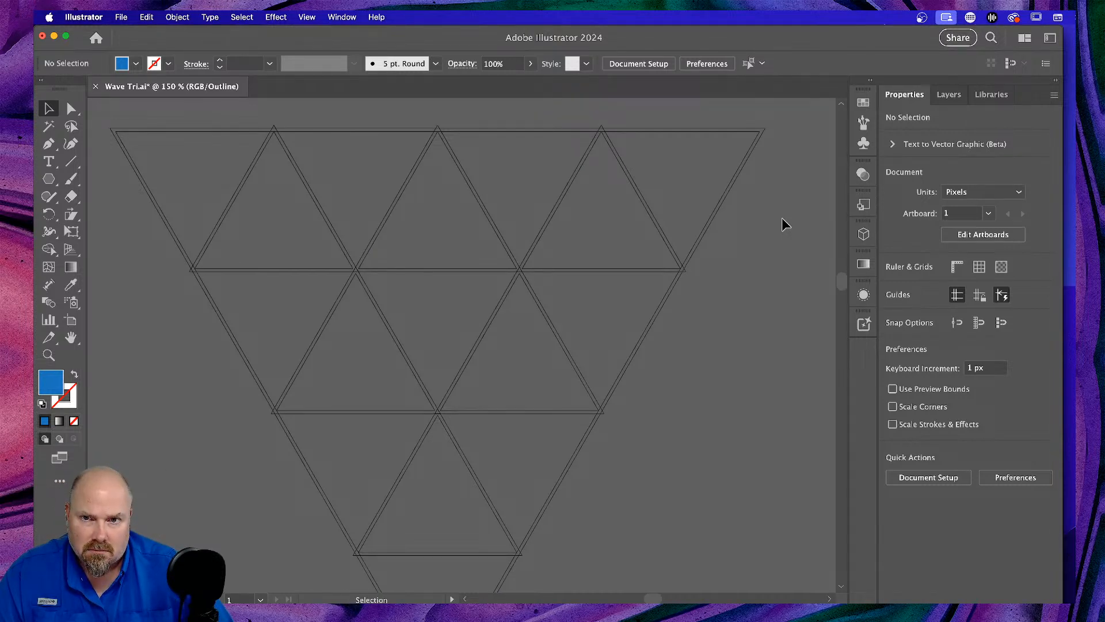
Check the united triangle's compound shape in outline mode, and return to preview.
left_click_drag(671, 324, 644, 348)
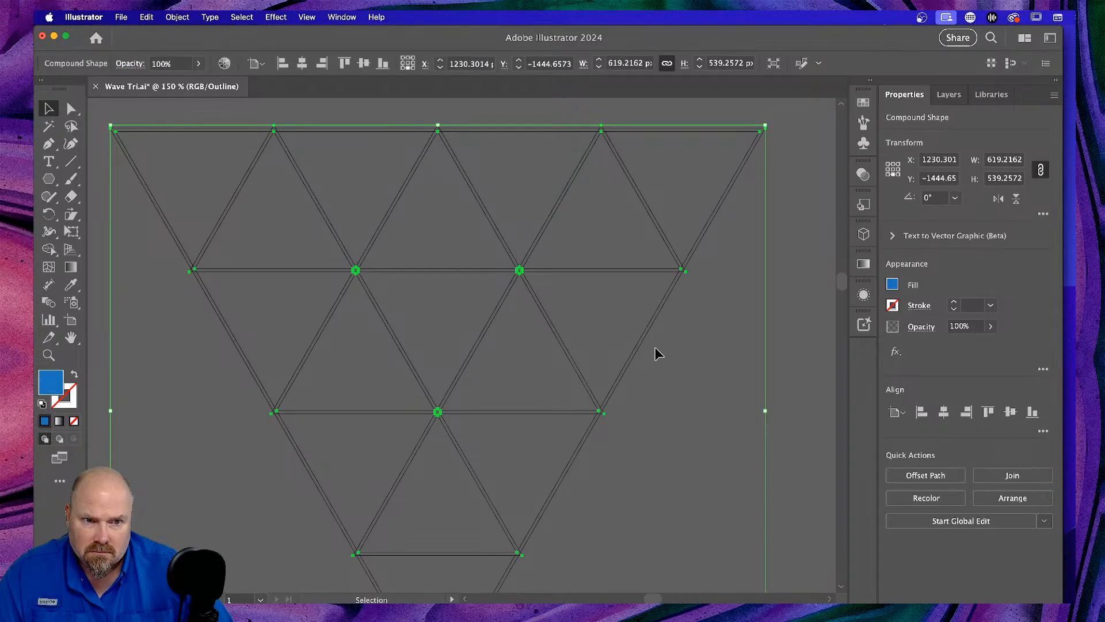
left_click(808, 314)
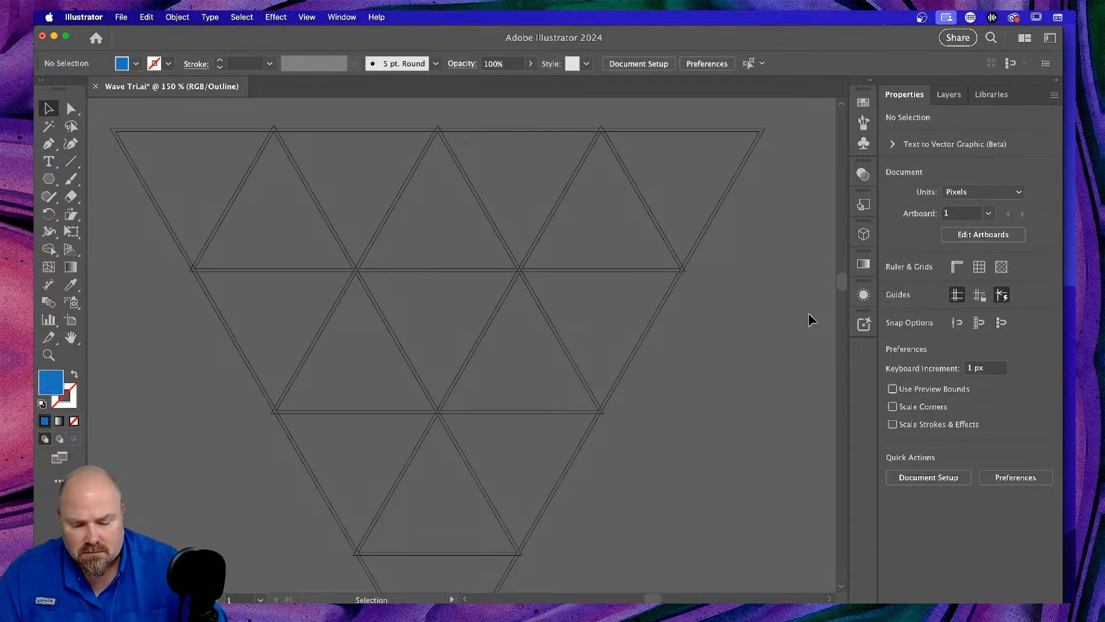
key("super+y")
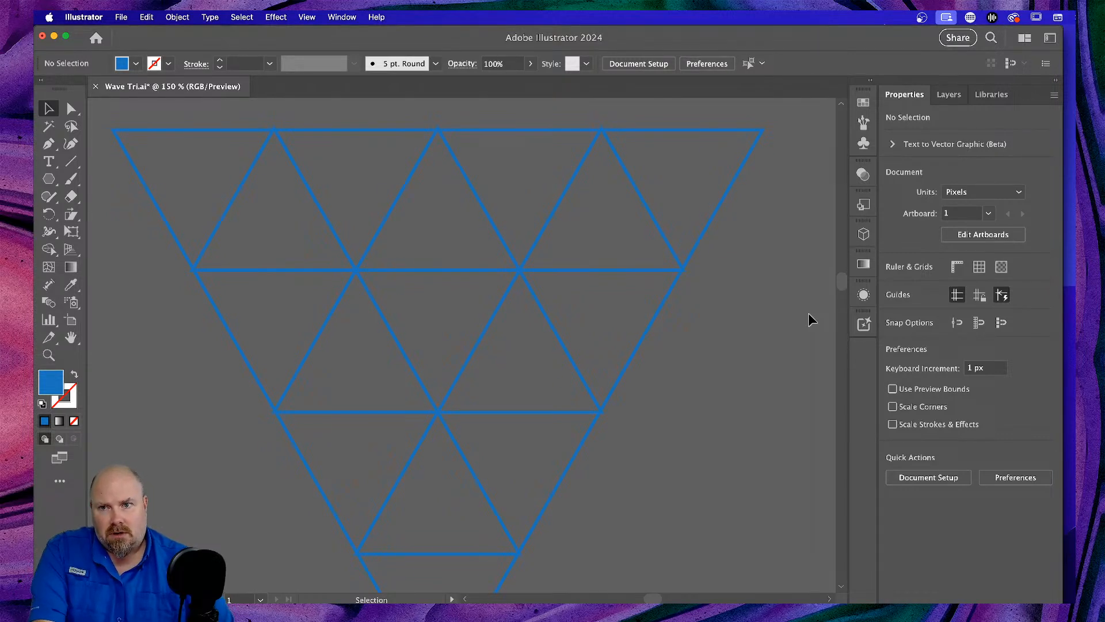
key("a")
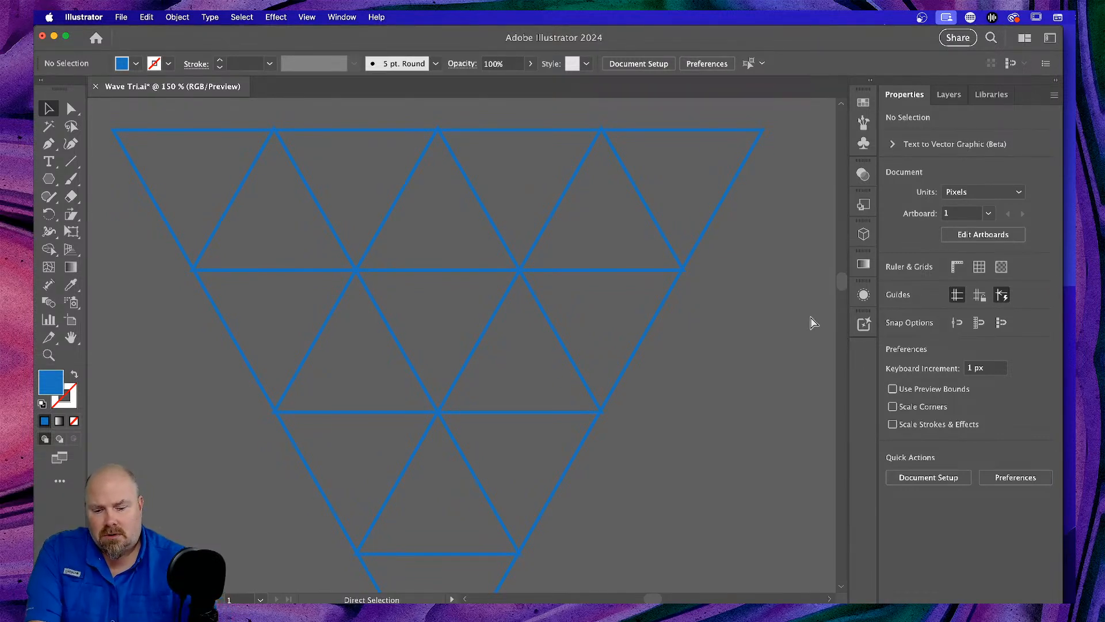
key("super+minus")
key("v")
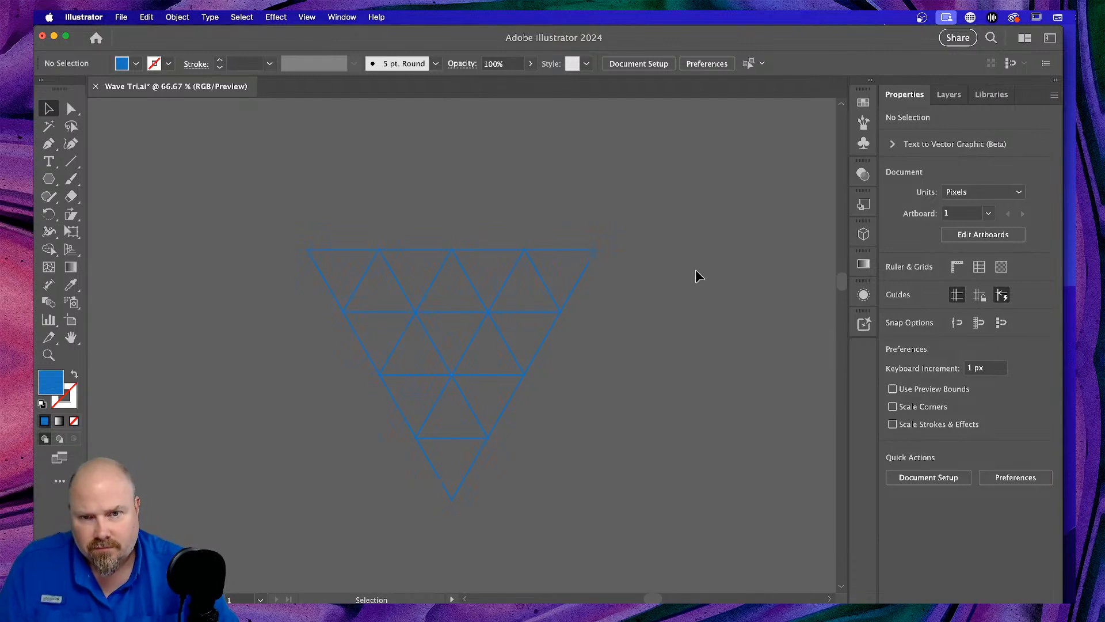
Place a backup copy of the united triangle grid above the older blue triangle, leaving the original in place.
key("super+a")
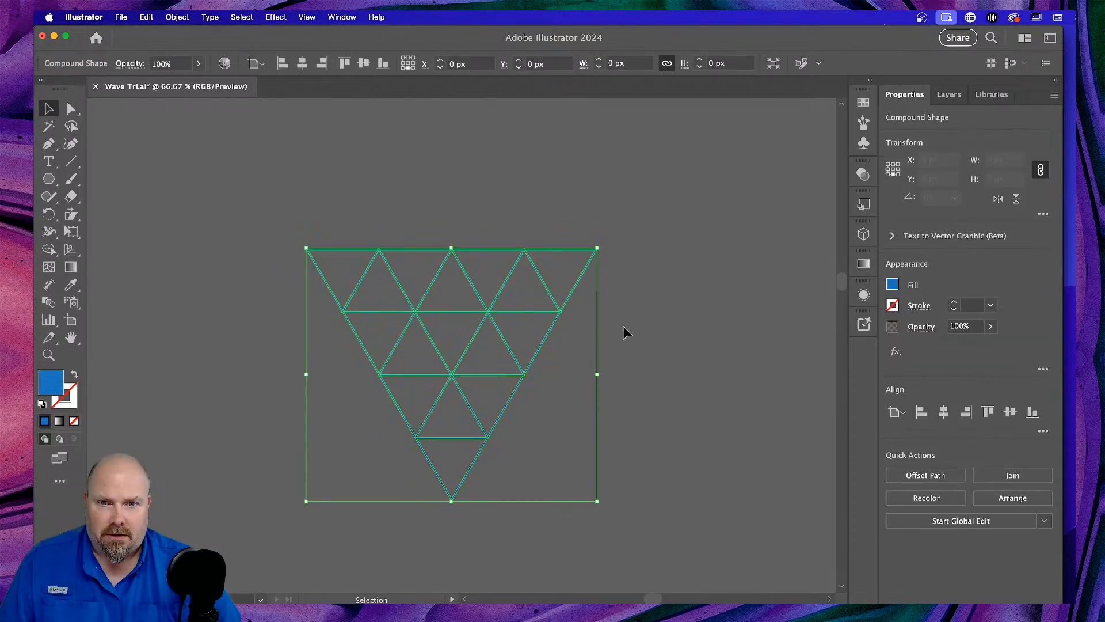
scroll(514, 298, "left", 3)
key("super+minus")
key("super+minus")
key("super+minus")
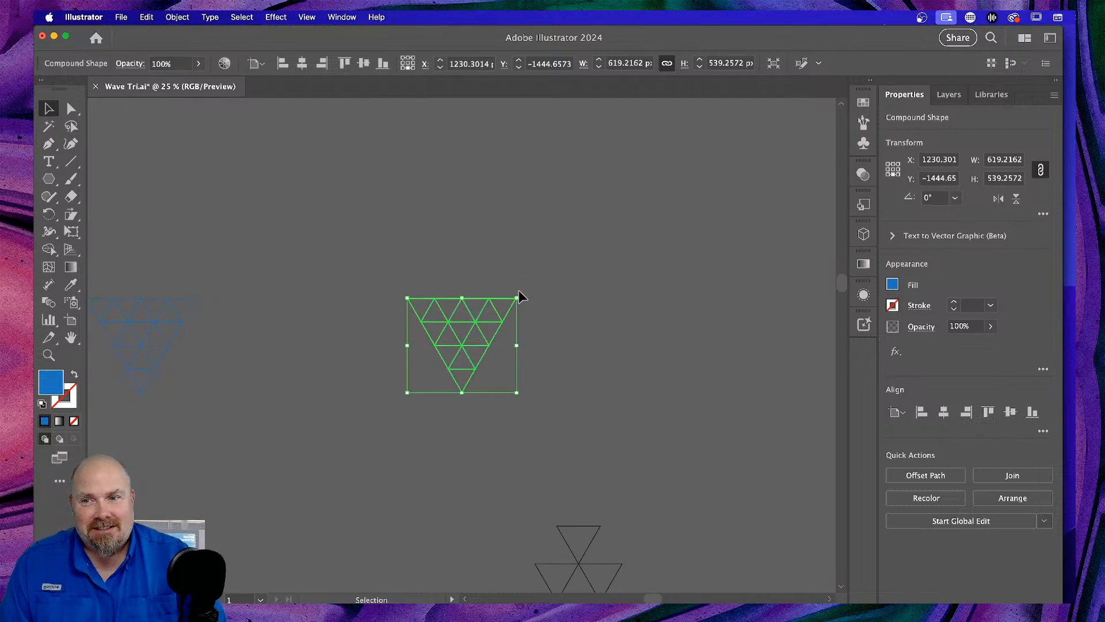
left_click_drag(459, 333, 141, 200)
left_click(536, 337)
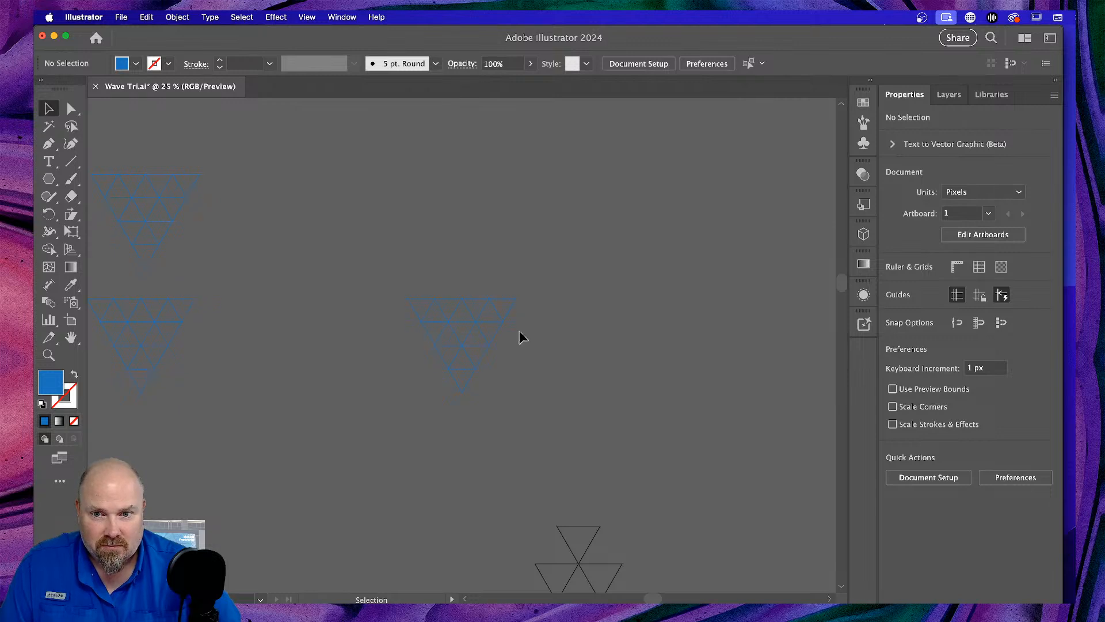
Set the original united triangle's width to 600 px with its proportions constrained.
left_click(471, 320)
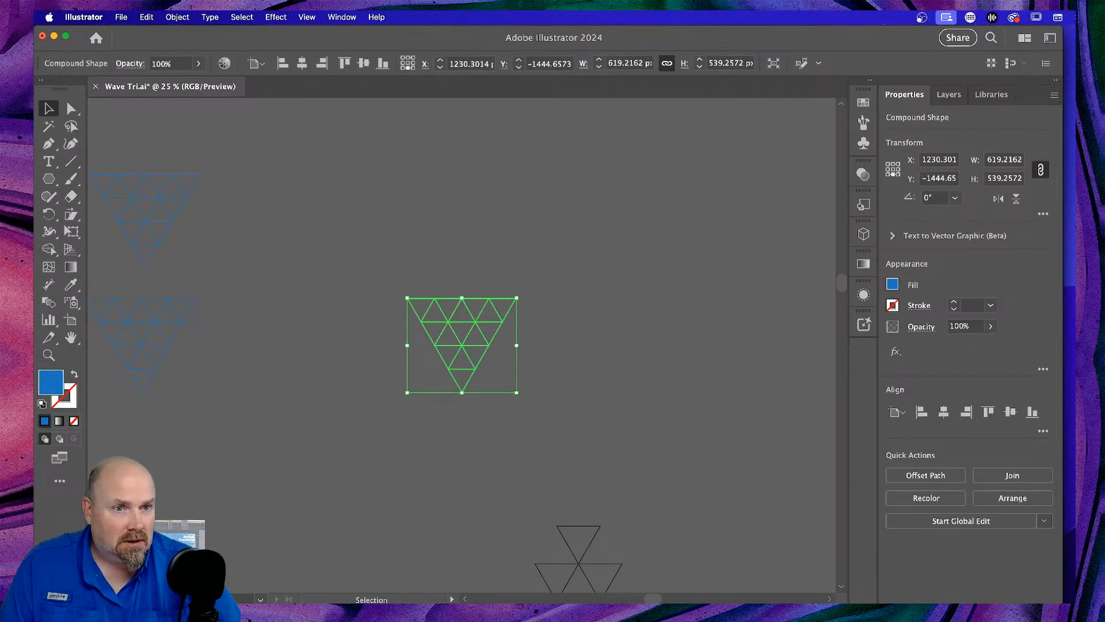
left_click(986, 160)
left_click_drag(986, 159, 1061, 160)
type("600")
key("Return")
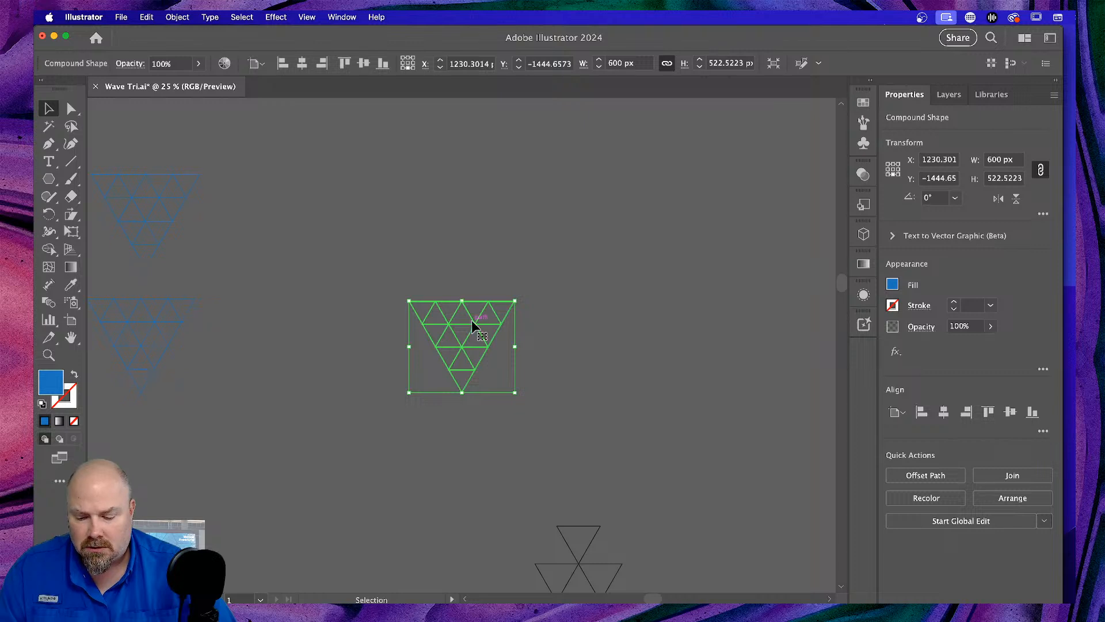
Duplicate the 600 px triangle beside the original and rotate the copy 180°.
left_click_drag(475, 323, 603, 330)
left_click_drag(646, 296, 558, 389)
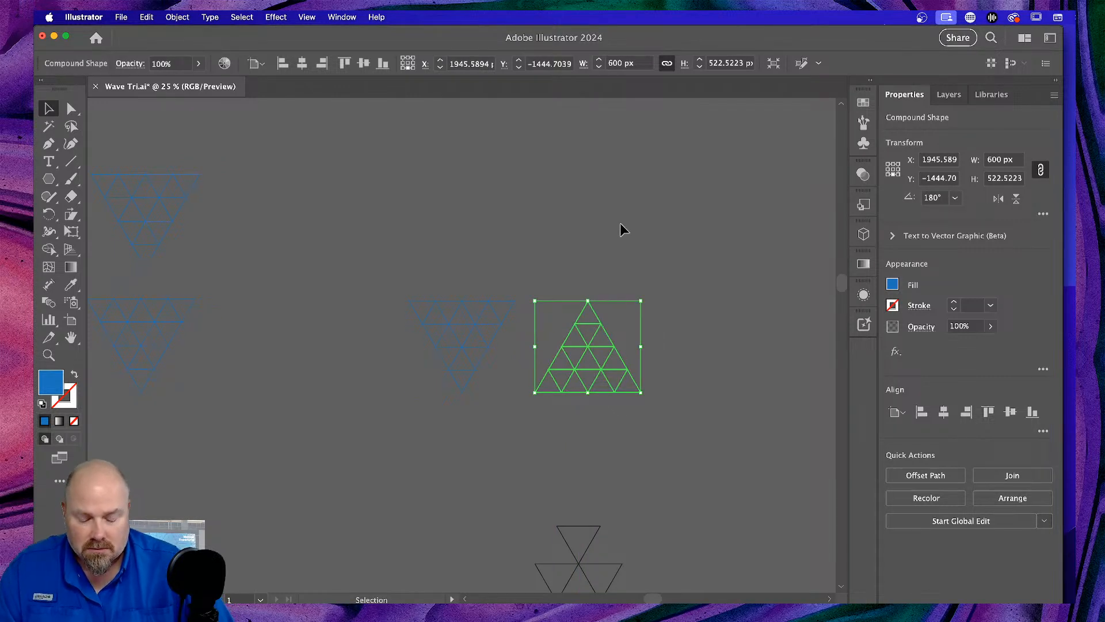
Snap the rotated triangle against the original's slanted edge to form a parallelogram.
key("super+equal")
key("super+equal")
key("super+equal")
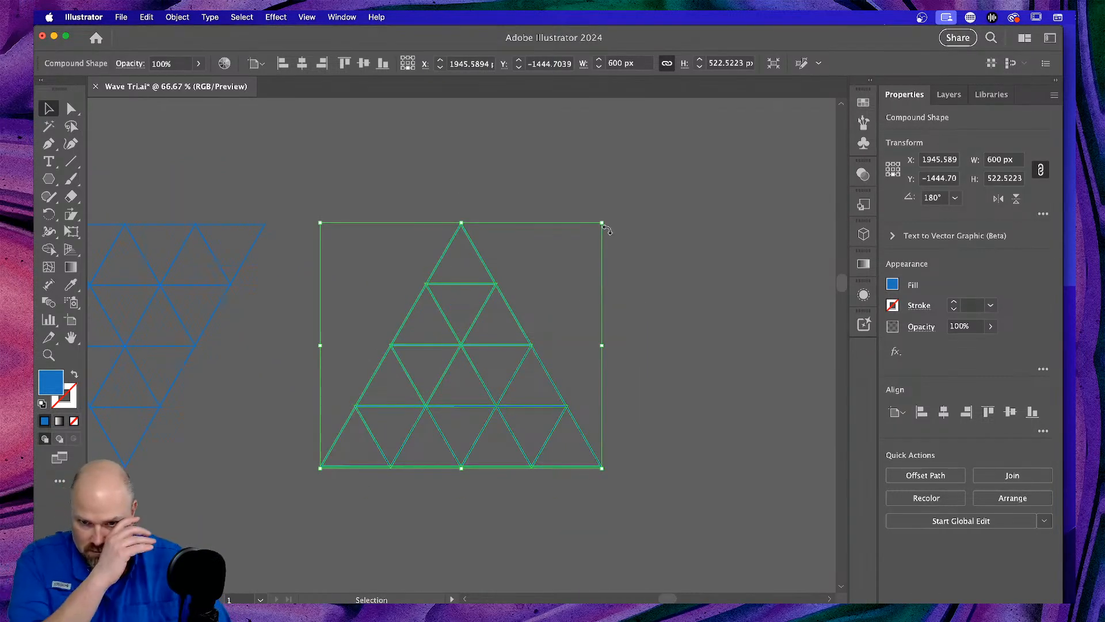
left_click_drag(462, 346, 270, 346)
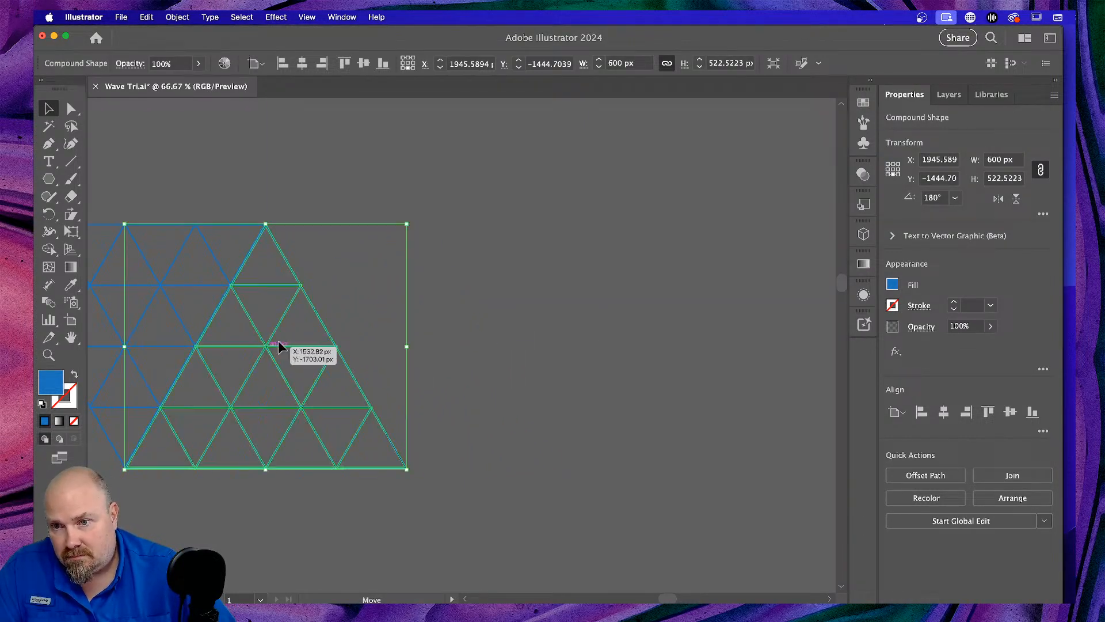
left_click(527, 202)
scroll(492, 210, "left", 5)
scroll(495, 213, "left", 3)
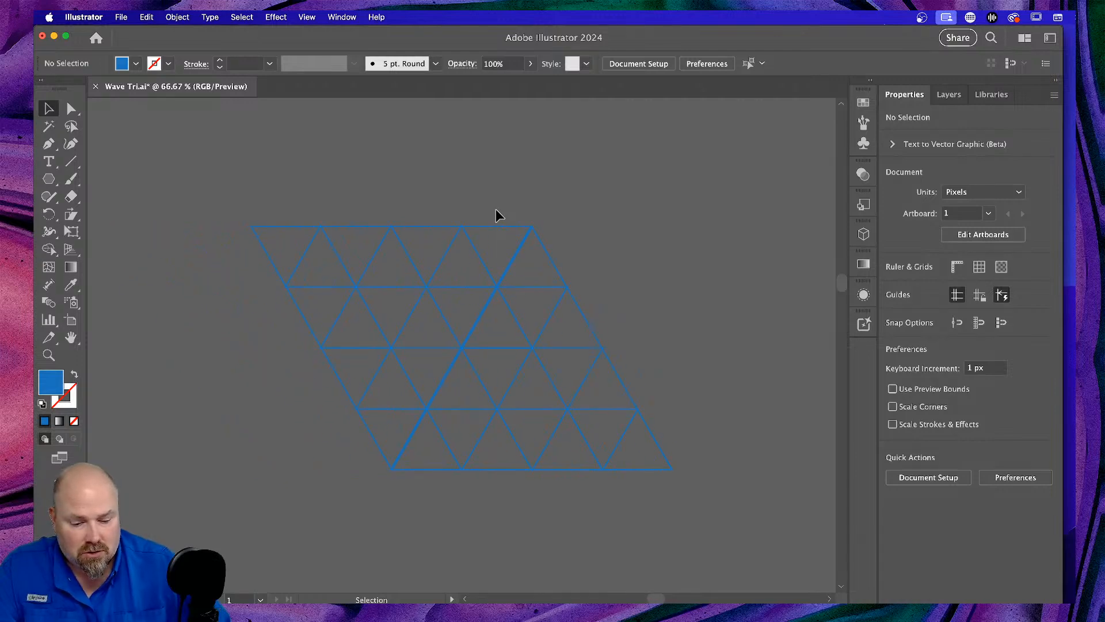
Fine-tune the rotated triangle's alignment with a vertical shift of about 0.05 px, and inspect the shared edge and intersections.
key("super+equal")
key("super+equal")
key("super+equal")
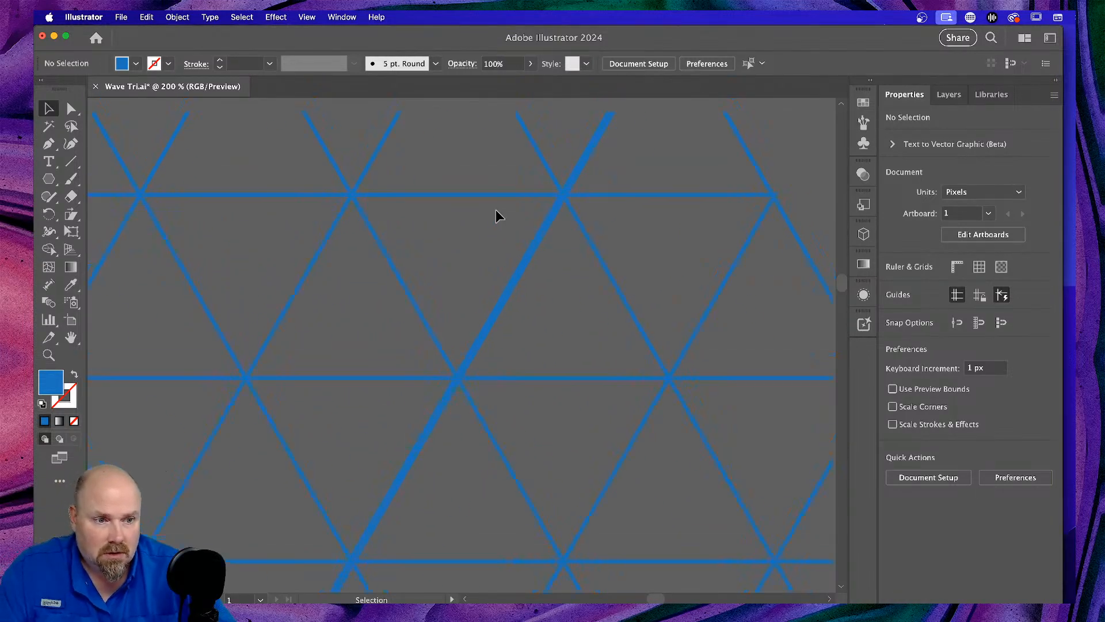
scroll(675, 349, "up", 3)
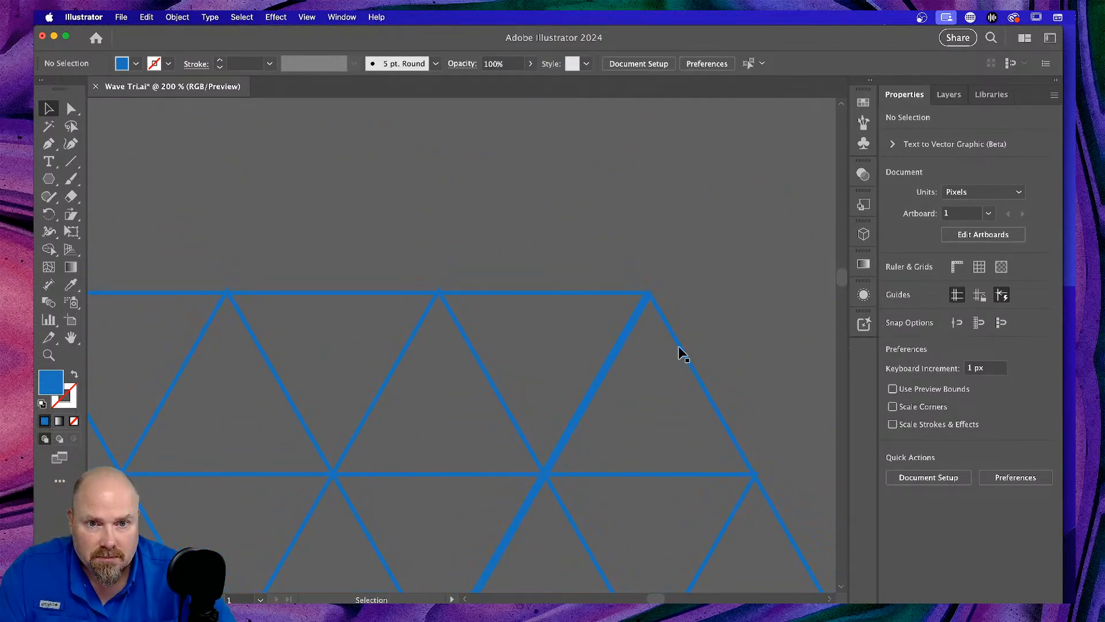
left_click(684, 344)
scroll(723, 287, "down", 3)
left_click_drag(693, 284, 687, 284)
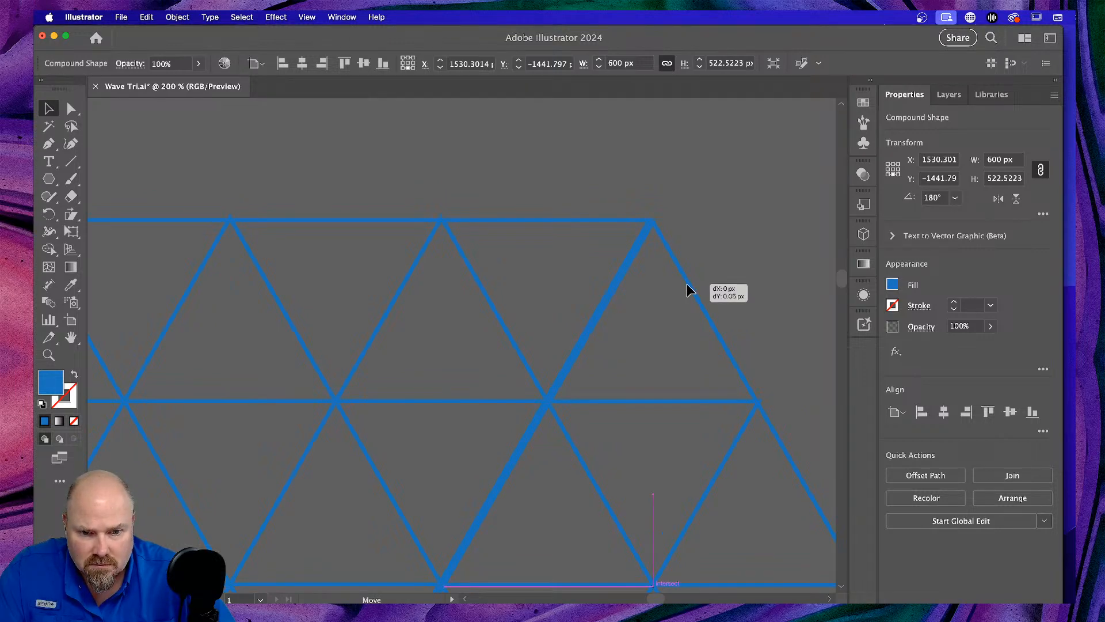
left_click_drag(689, 290, 690, 289)
left_click(716, 160)
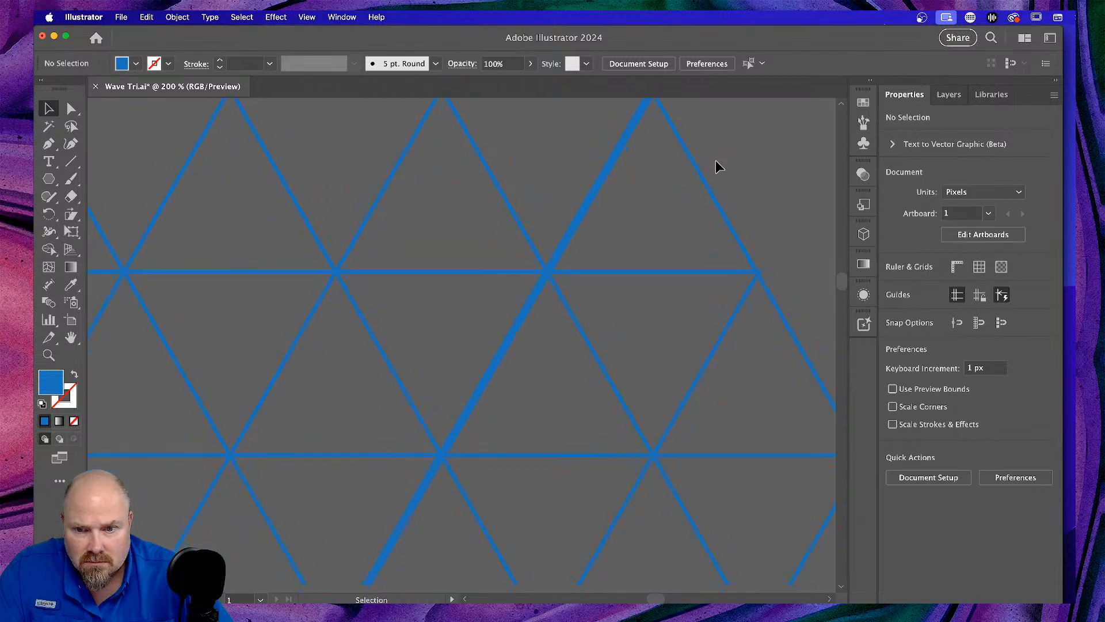
scroll(716, 160, "up", 2)
scroll(716, 160, "right", 2)
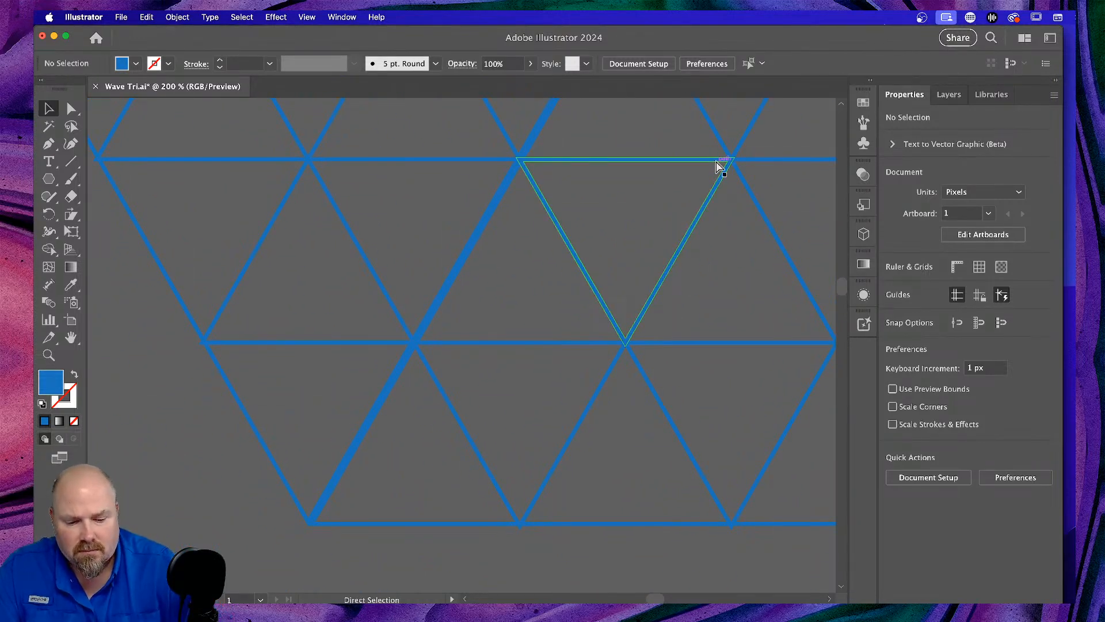
scroll(716, 162, "down", 5)
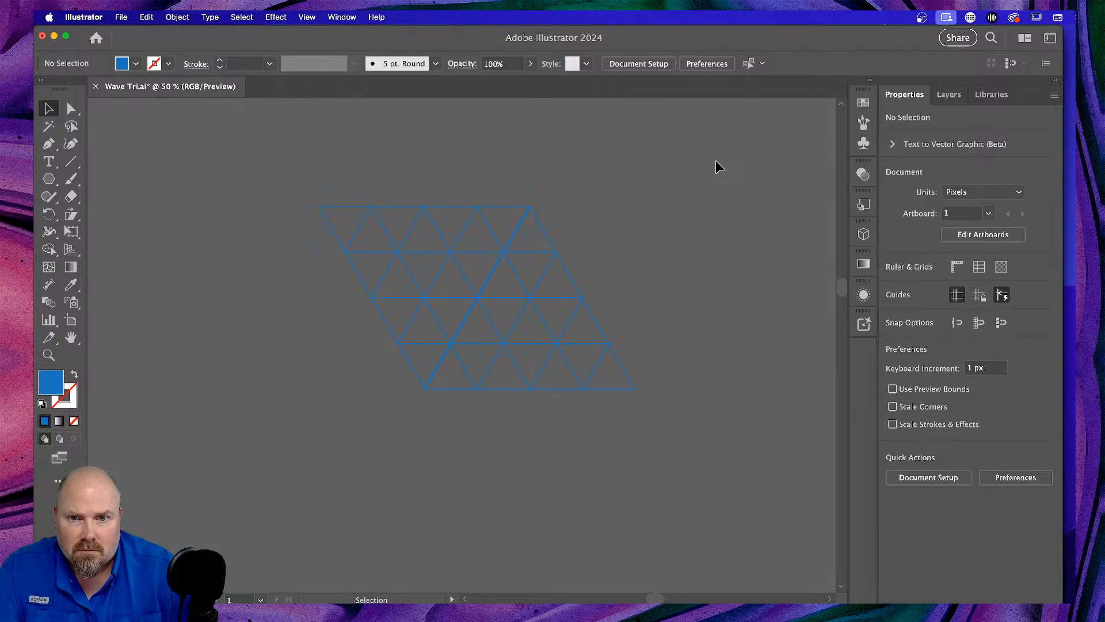
Copy both triangles of the parallelogram with the Move command, using a horizontal offset of 600 px and a vertical offset of 0 px.
left_click_drag(289, 186, 723, 483)
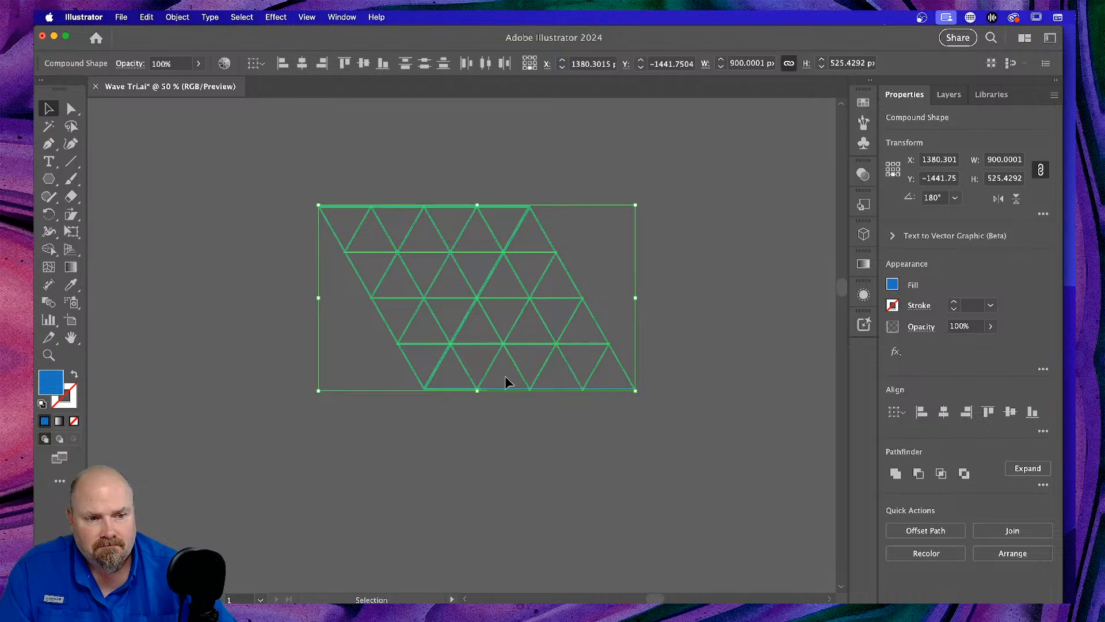
scroll(521, 383, "right", 3)
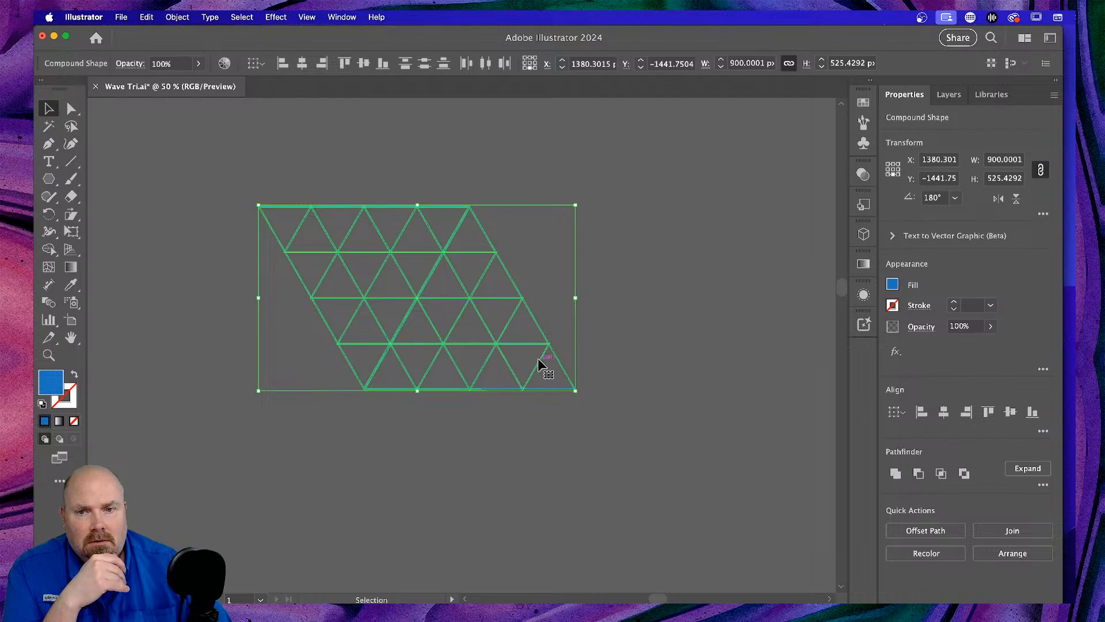
right_click(470, 345)
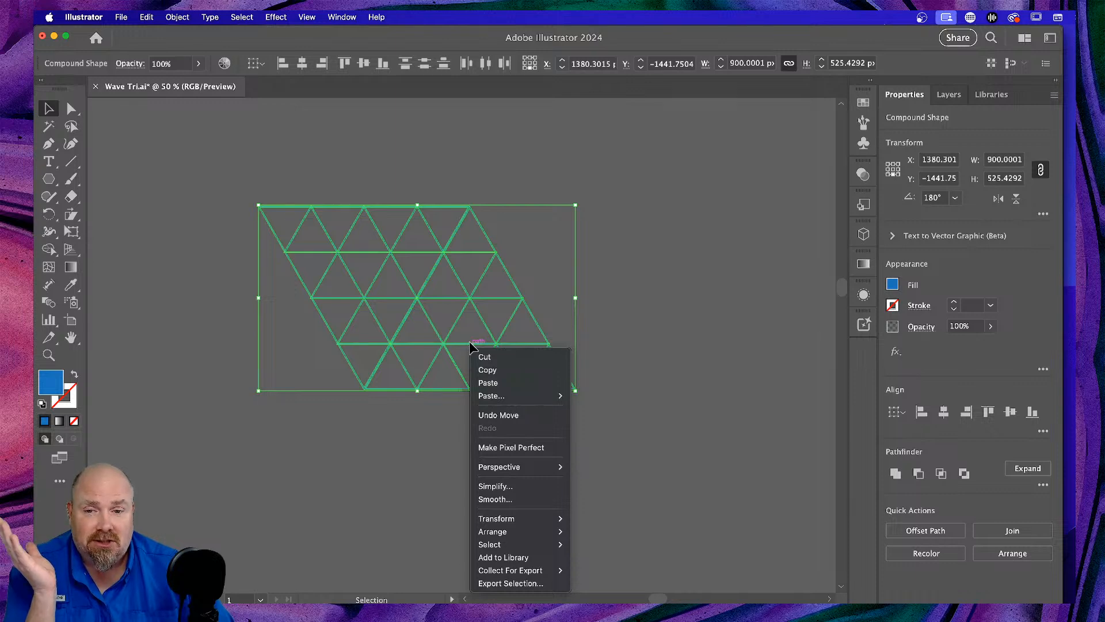
mouse_move(533, 532)
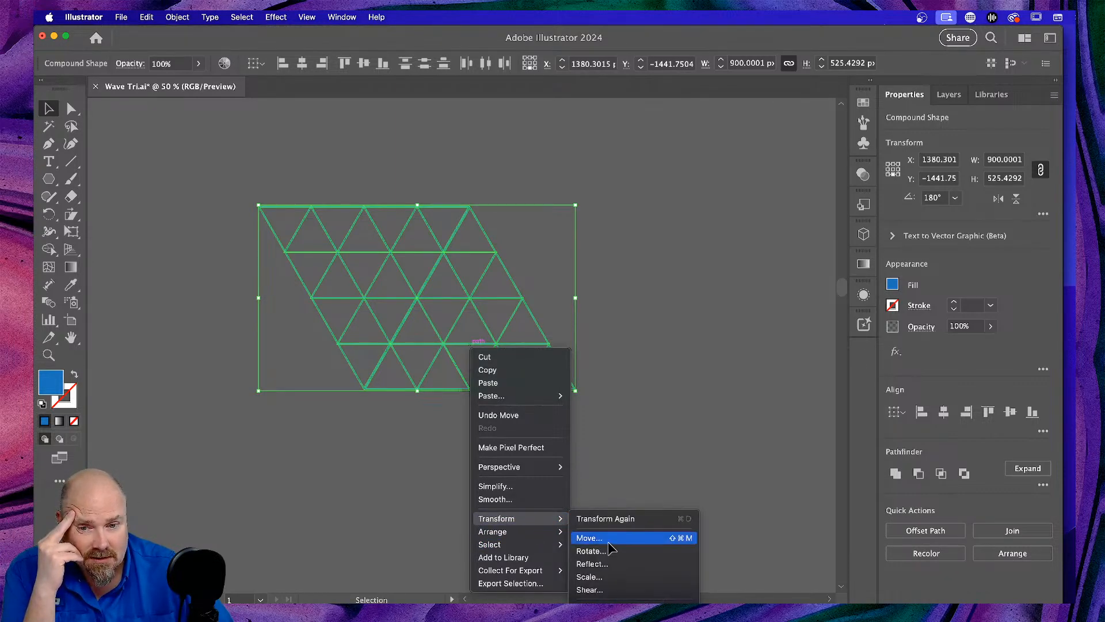
left_click(608, 543)
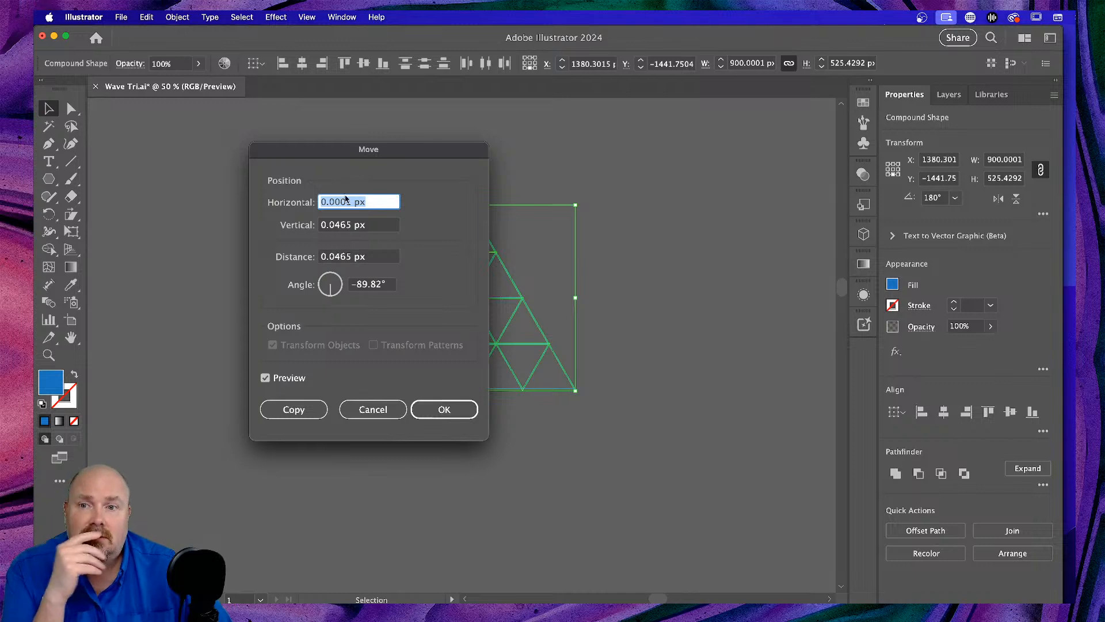
left_click_drag(353, 205, 289, 206)
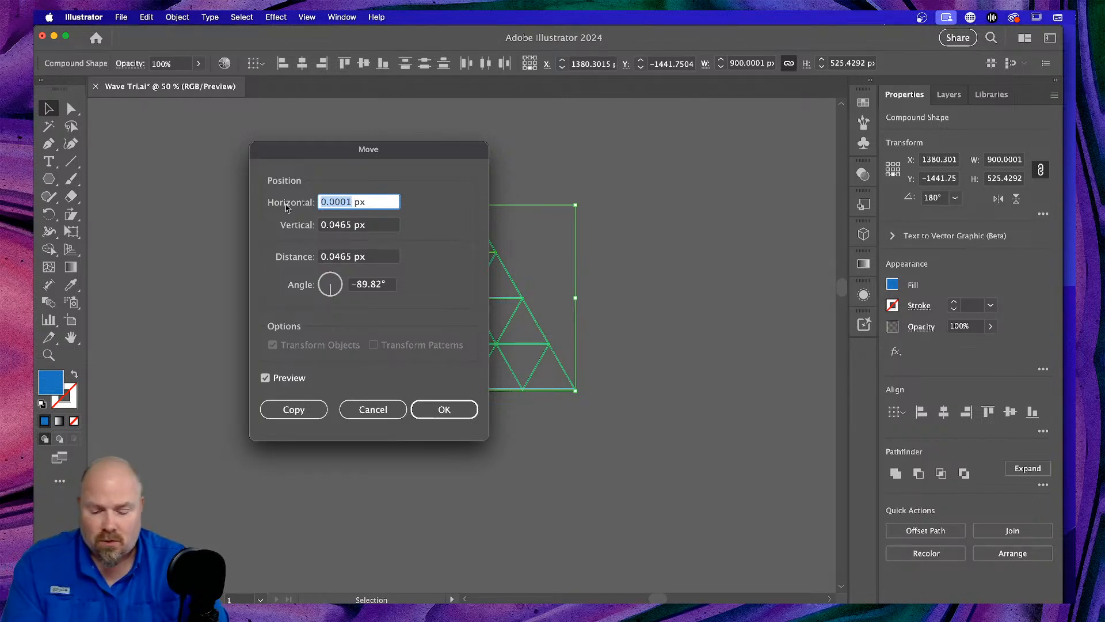
type("600")
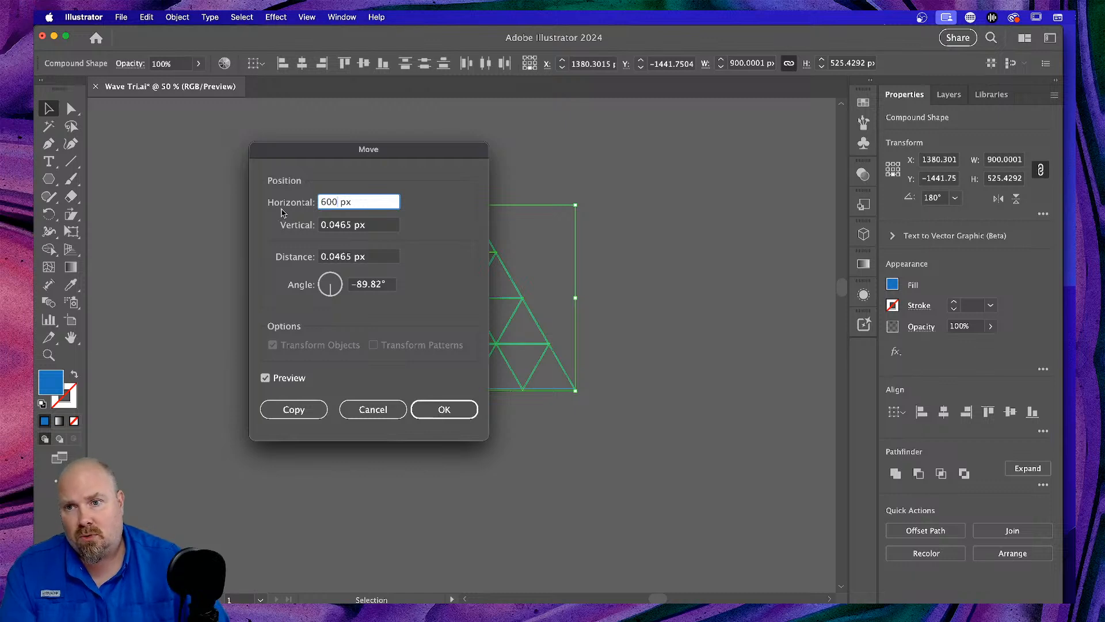
left_click_drag(353, 228, 319, 227)
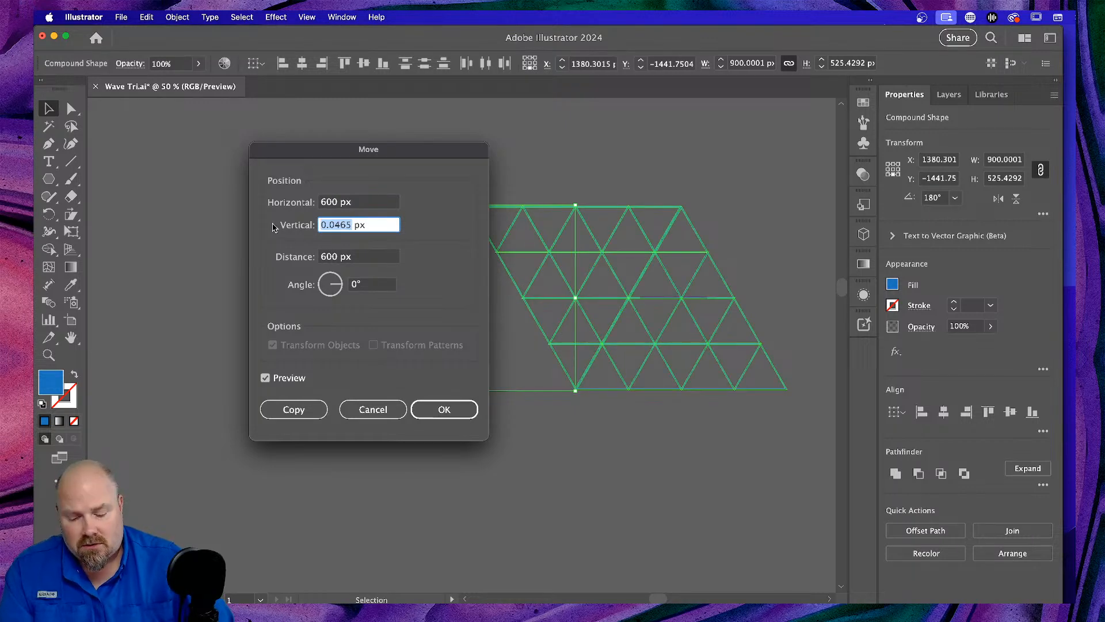
type("0")
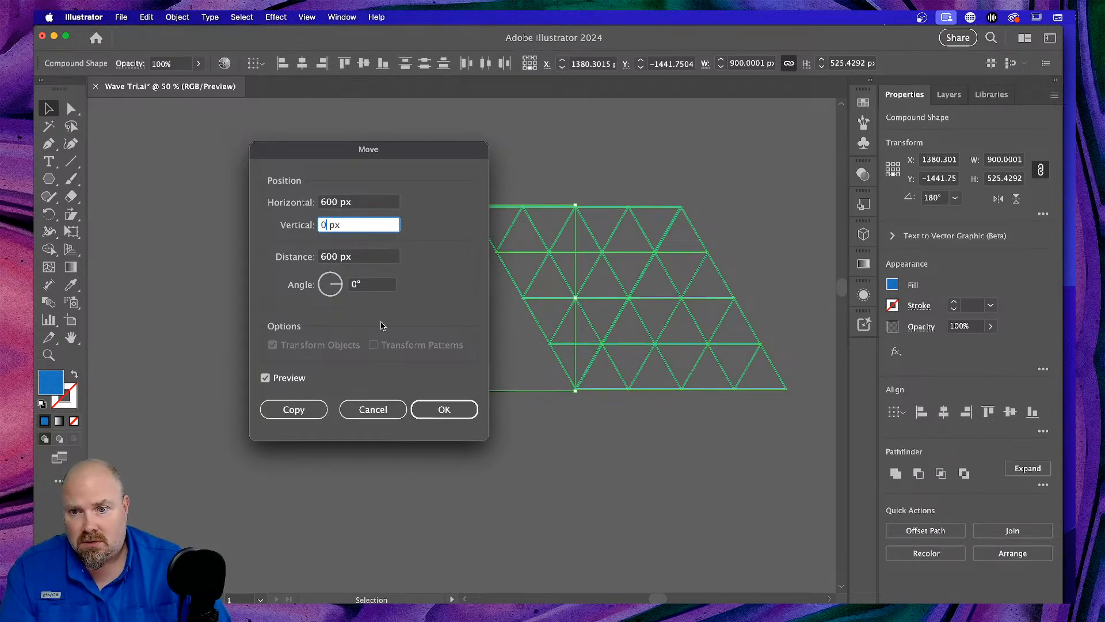
left_click(302, 413)
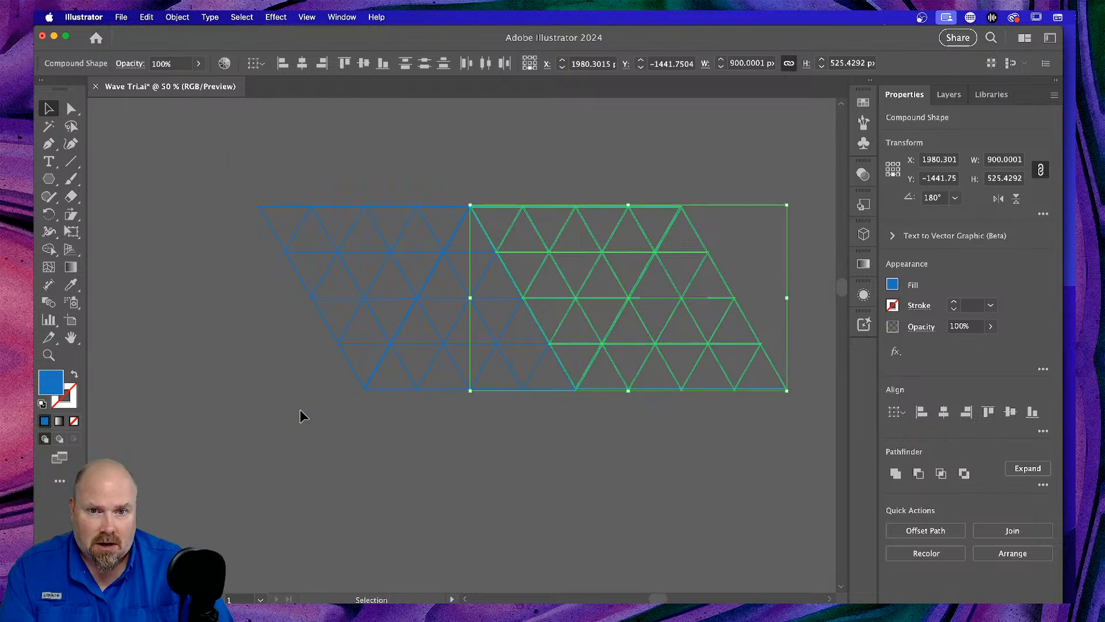
Repeat the 600 px copy transform five more times to extend the triangle row.
key("a")
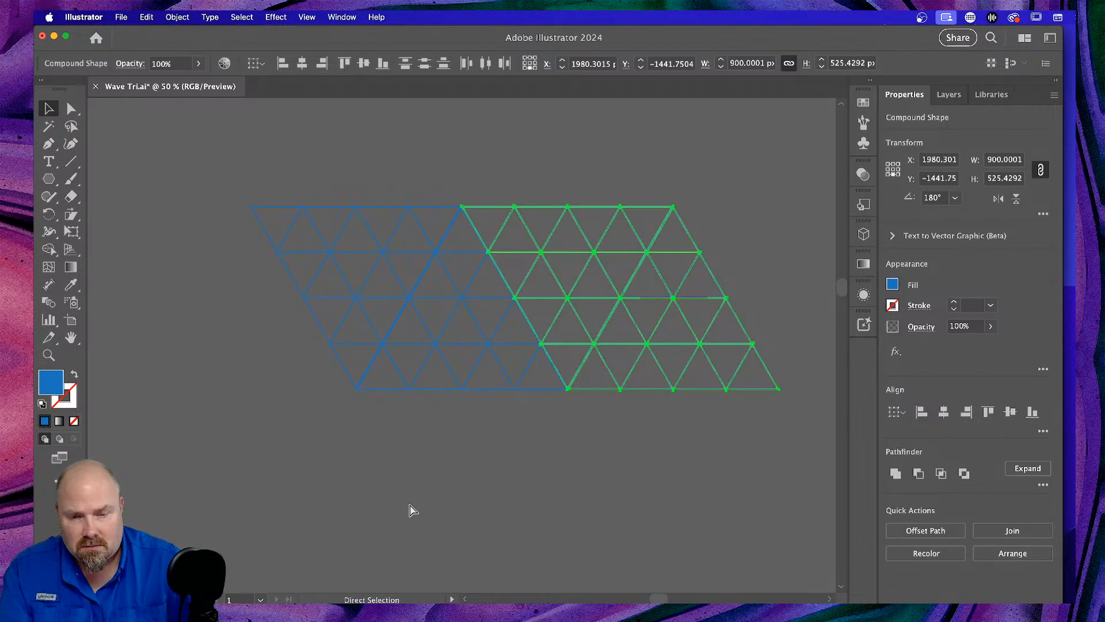
key("super+minus")
key("super+minus")
key("super+minus")
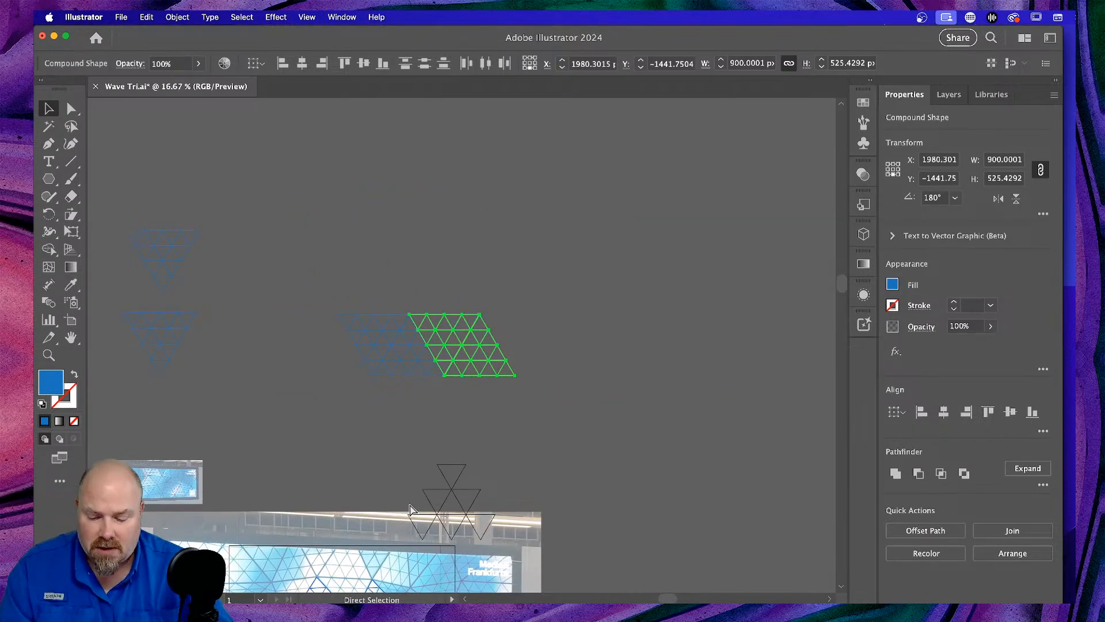
key("super+d")
key("super+d")
key("super+d")
key("super+d")
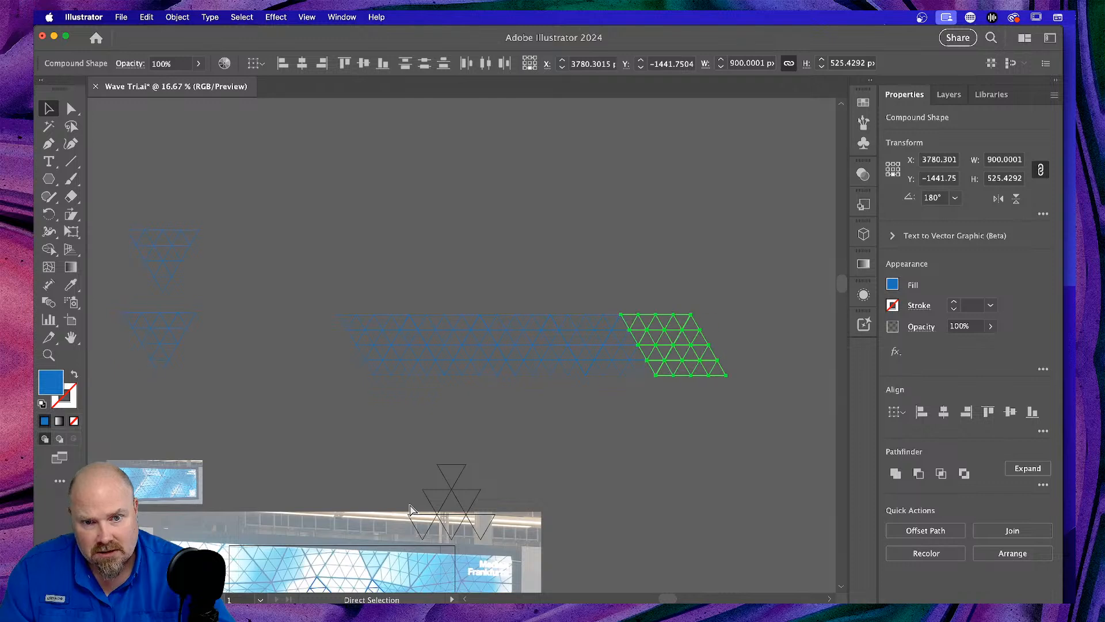
key("super+d")
key("v")
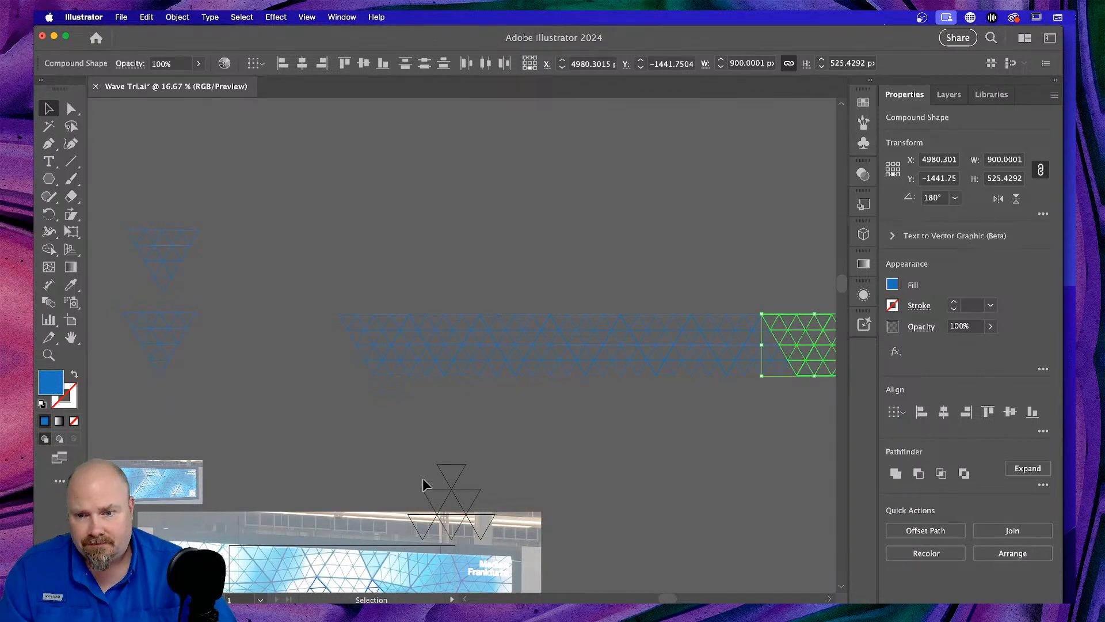
scroll(422, 479, "right", 3)
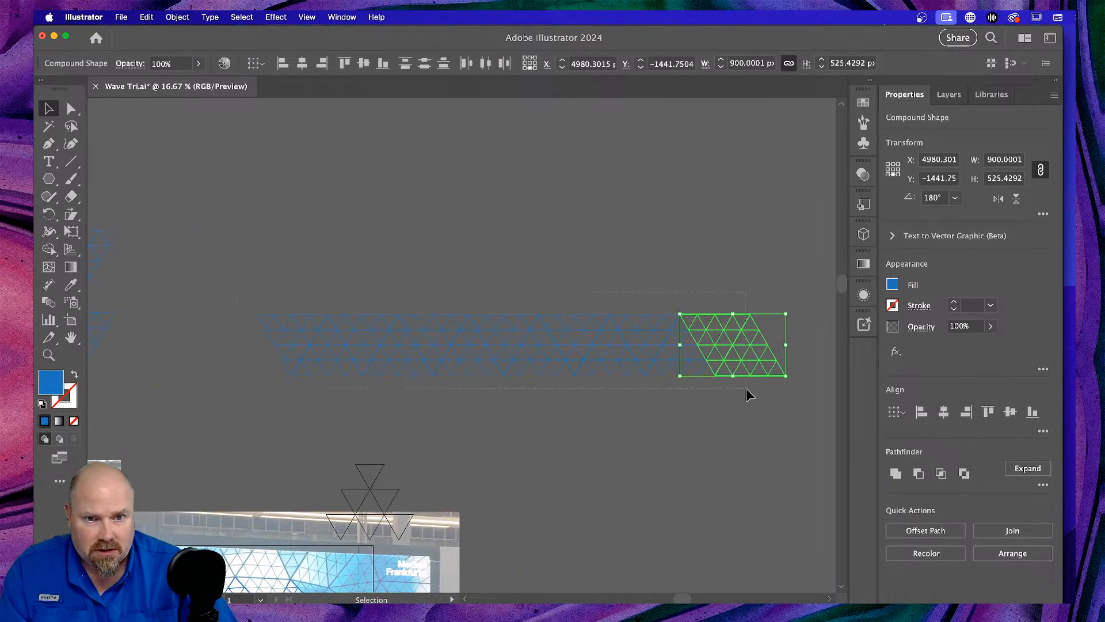
Select the whole triangle row and set its height to 500 px with proportions constrained.
left_click_drag(814, 399, 799, 412)
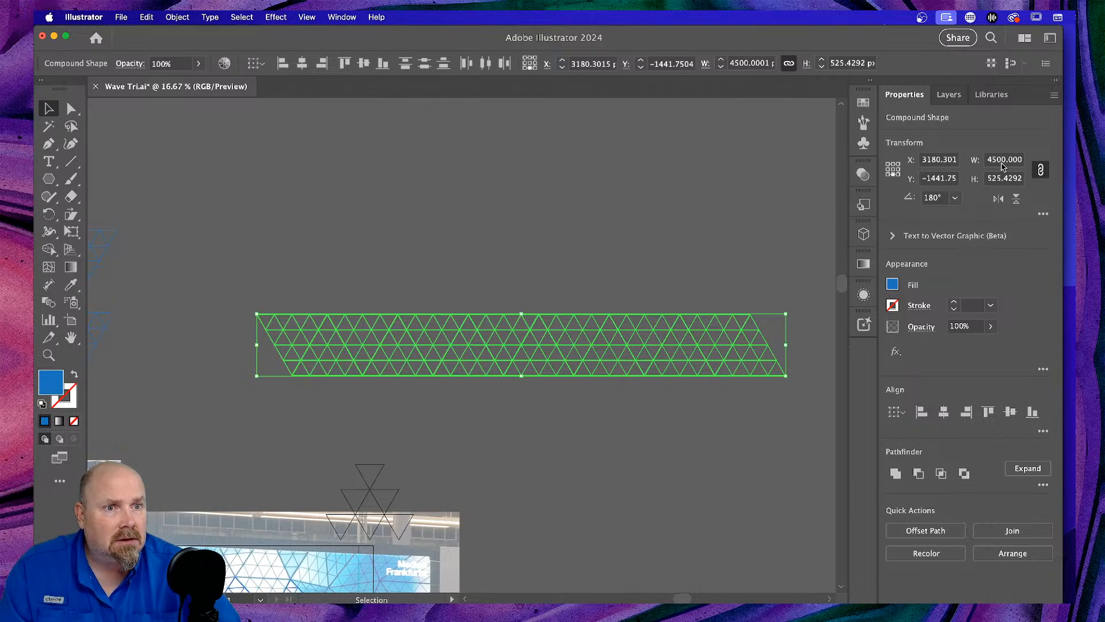
left_click(1003, 182)
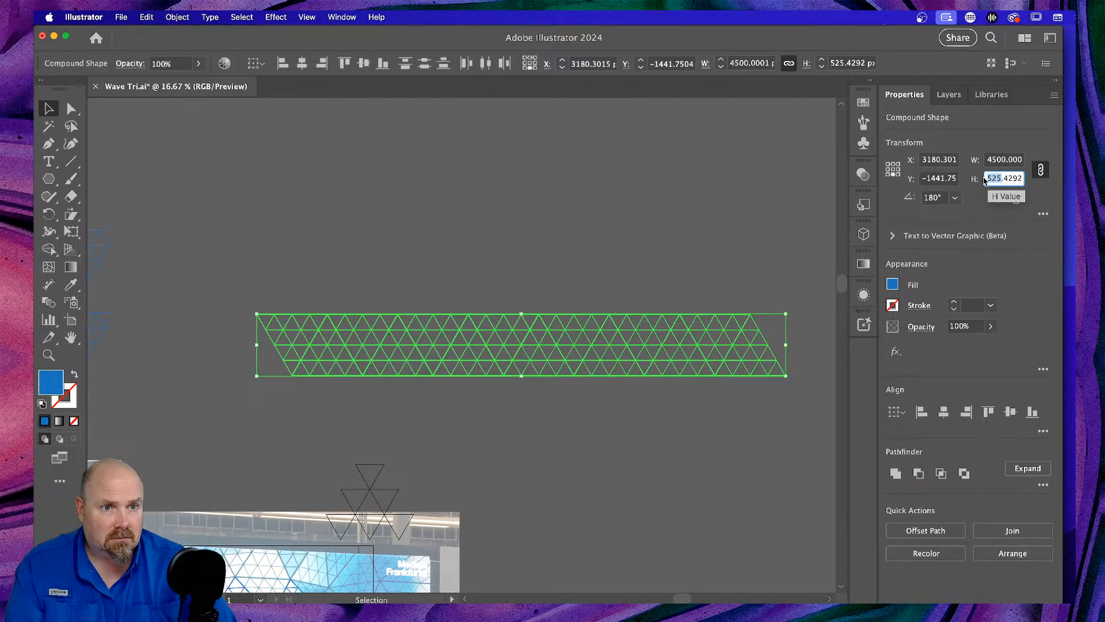
left_click(987, 178)
triple_click(987, 179)
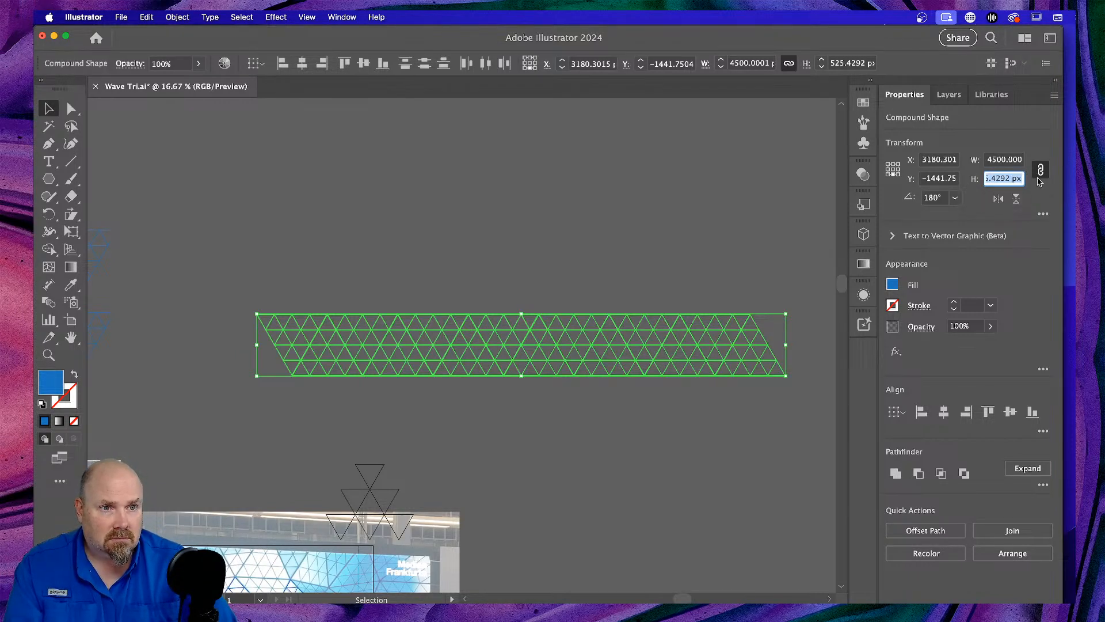
type("500")
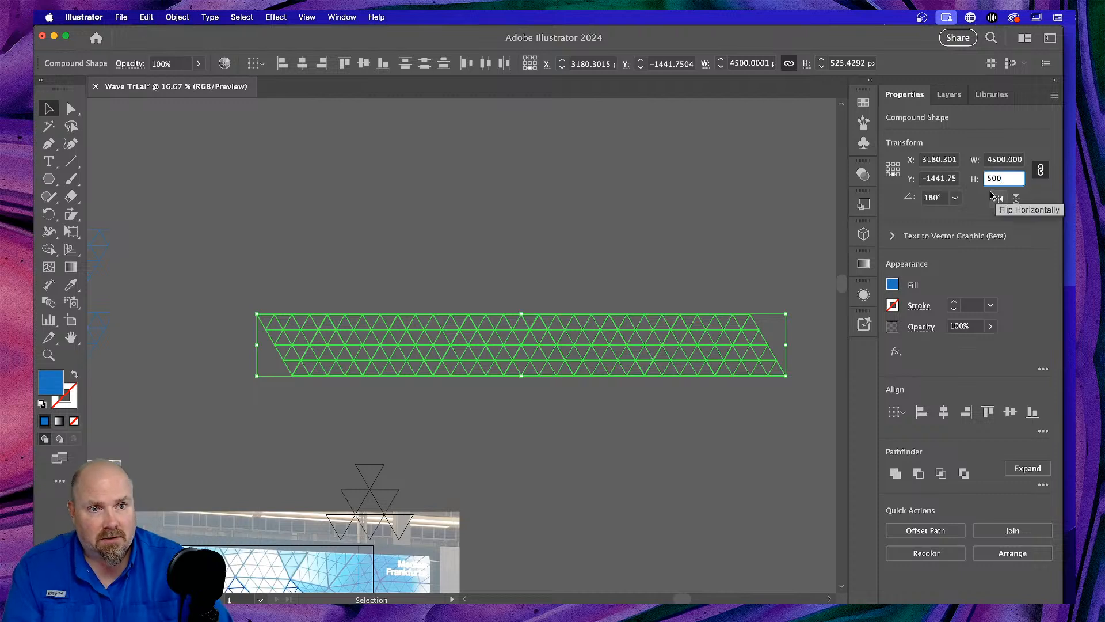
key("Return")
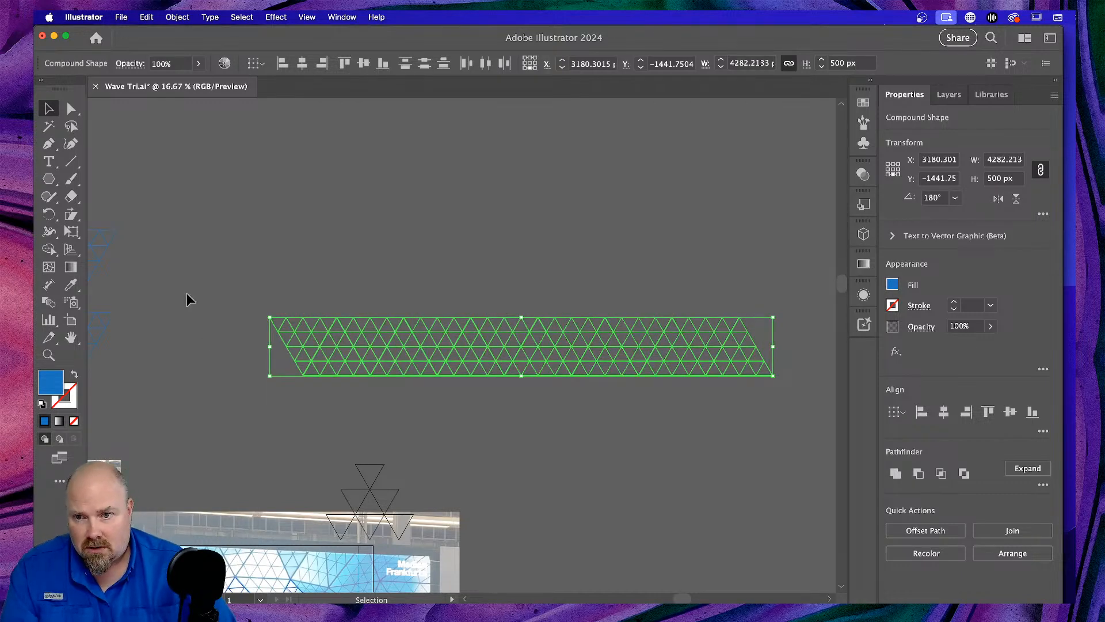
Copy the triangle row with the Move command, using a horizontal offset of 0 px and a vertical offset of -5000 px.
right_click(469, 346)
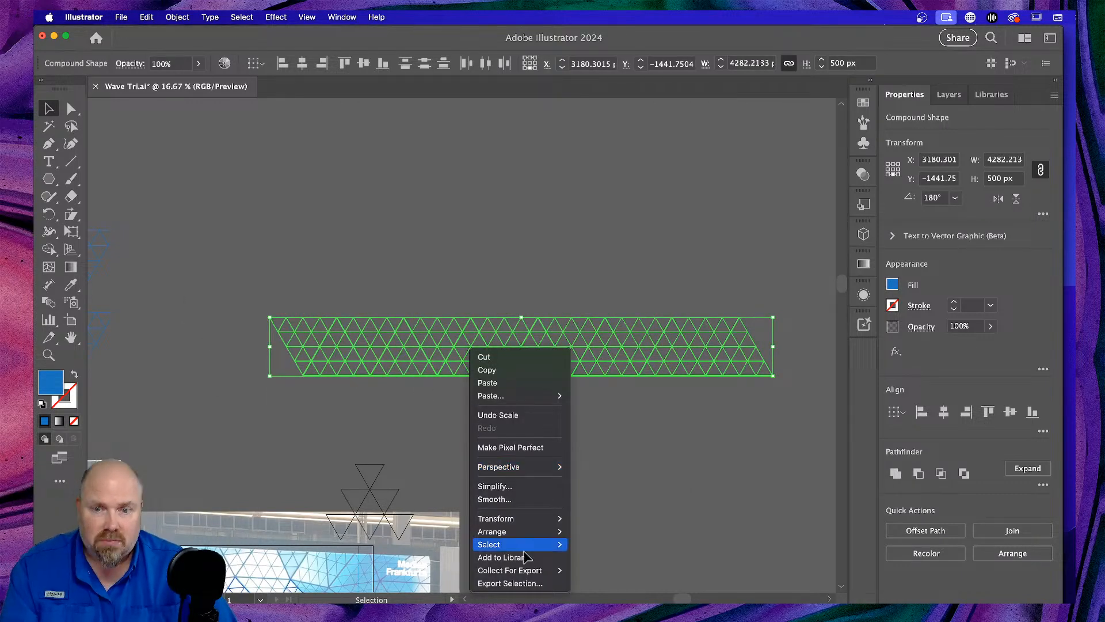
mouse_move(529, 517)
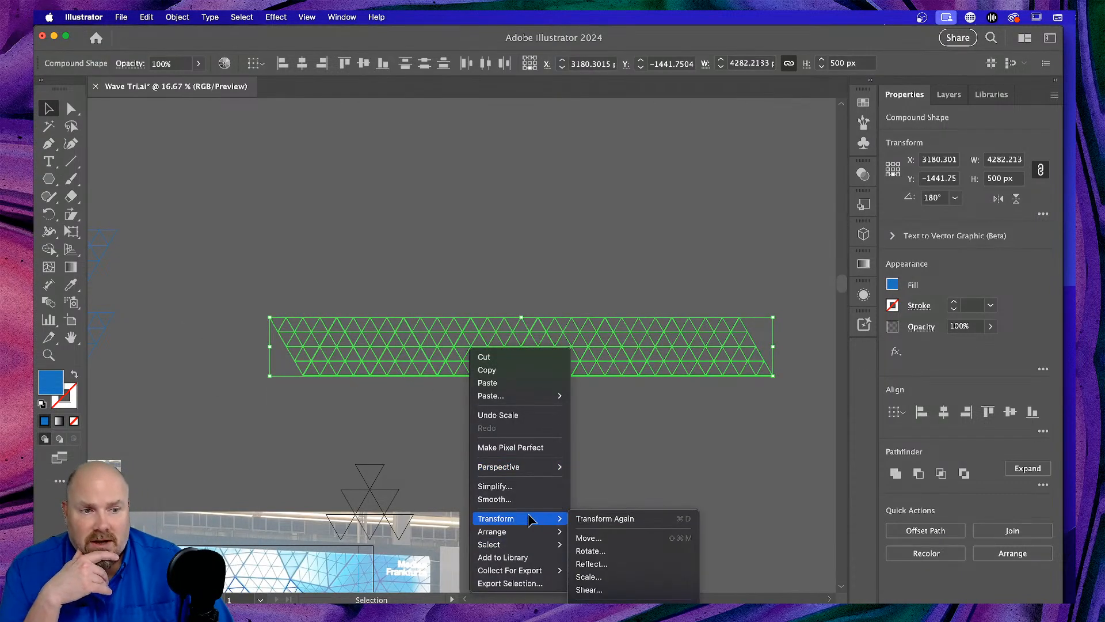
left_click(624, 537)
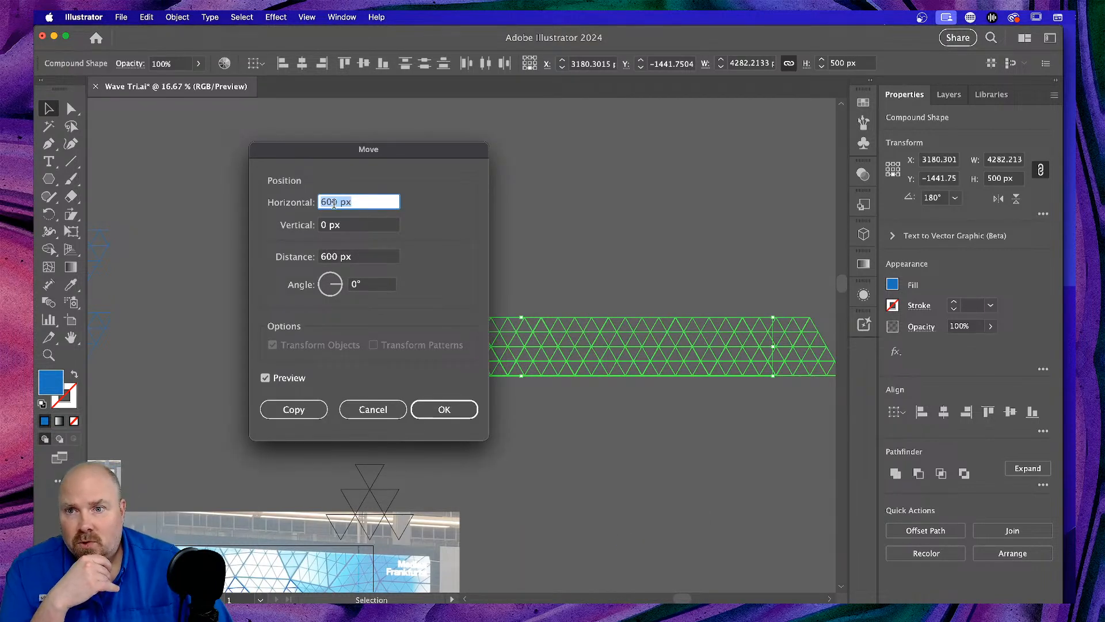
type("0")
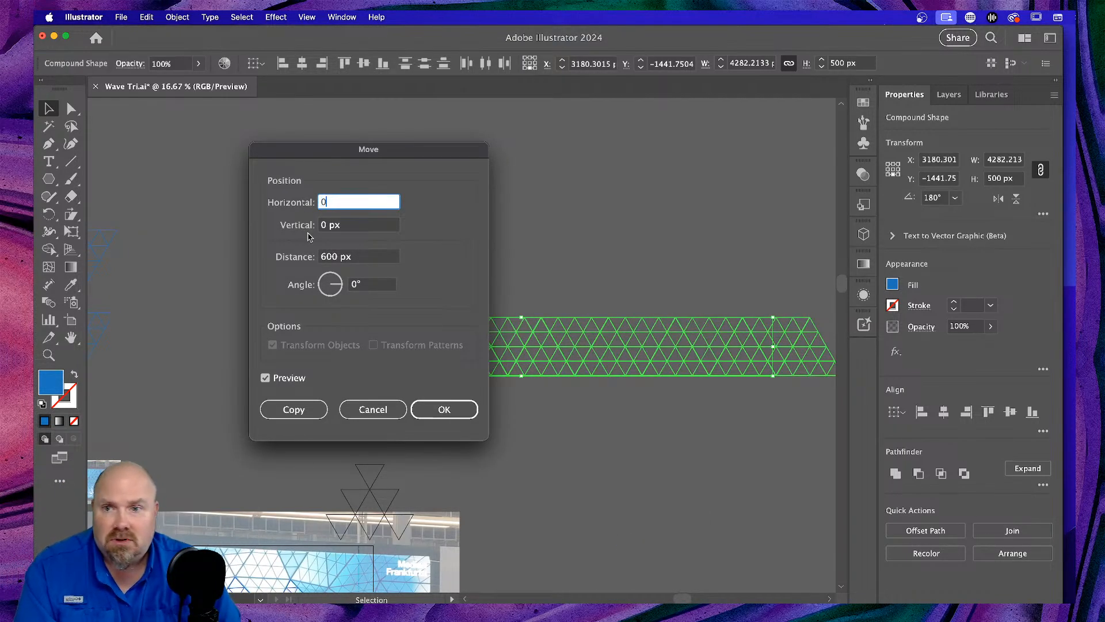
left_click(323, 228)
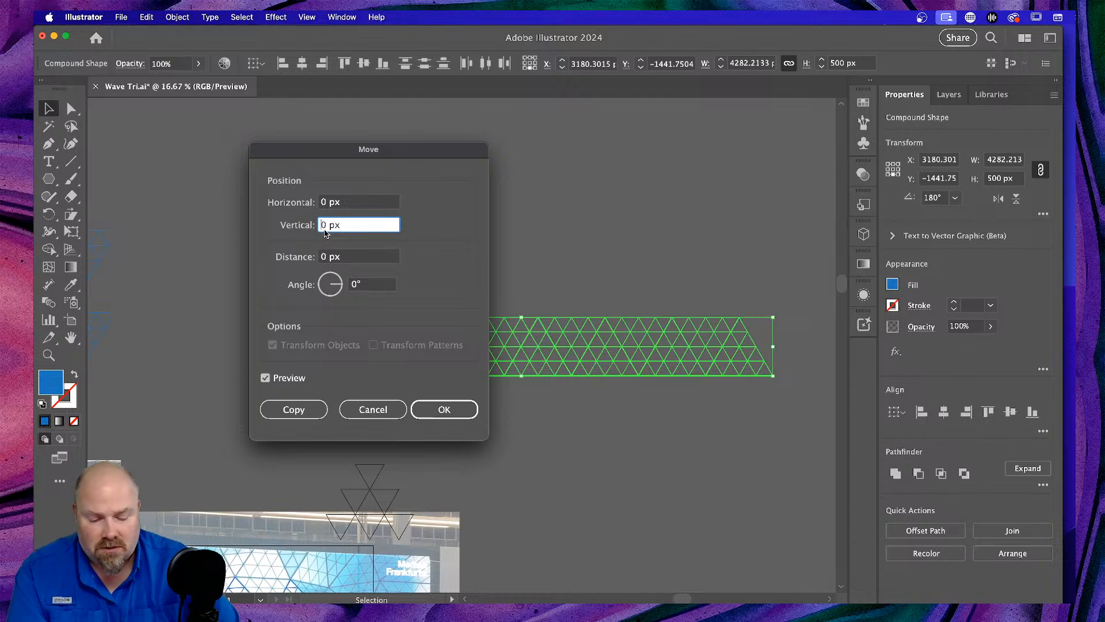
type("-500")
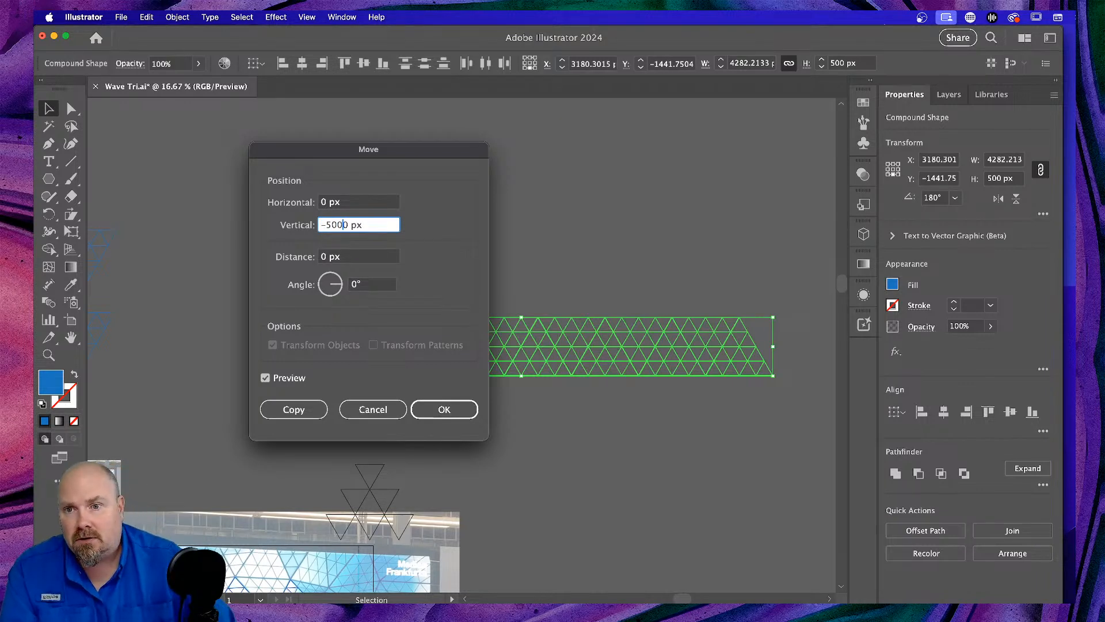
left_click(277, 403)
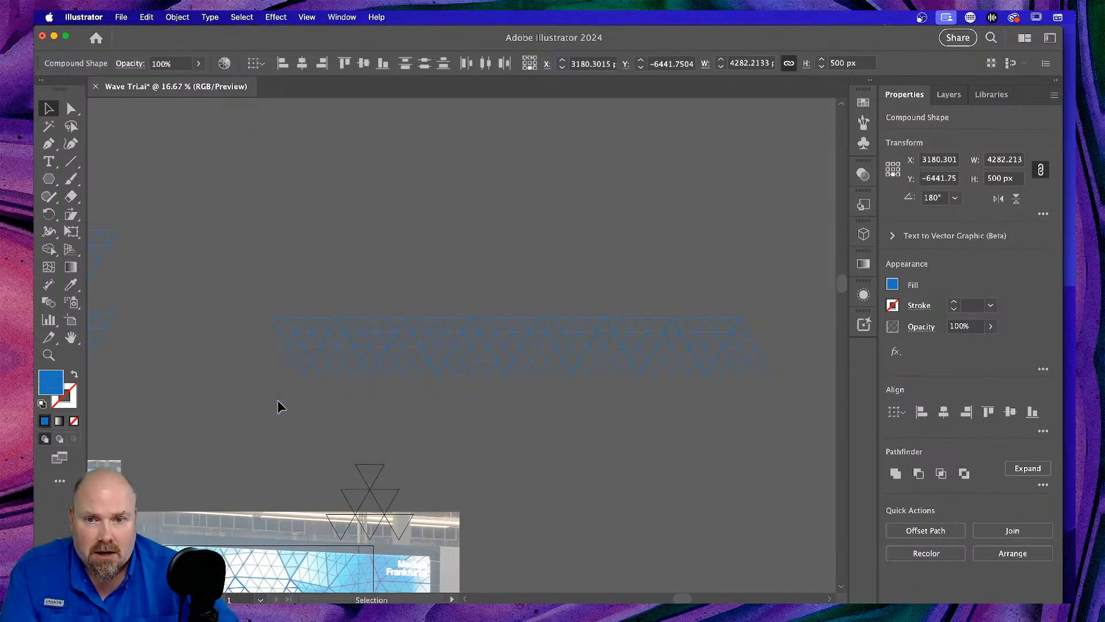
Reselect the original triangle row and copy it with the Move command, using offsets of 0 px horizontally and -500 px vertically.
left_click(253, 307)
left_click_drag(730, 372, 796, 385)
right_click(673, 338)
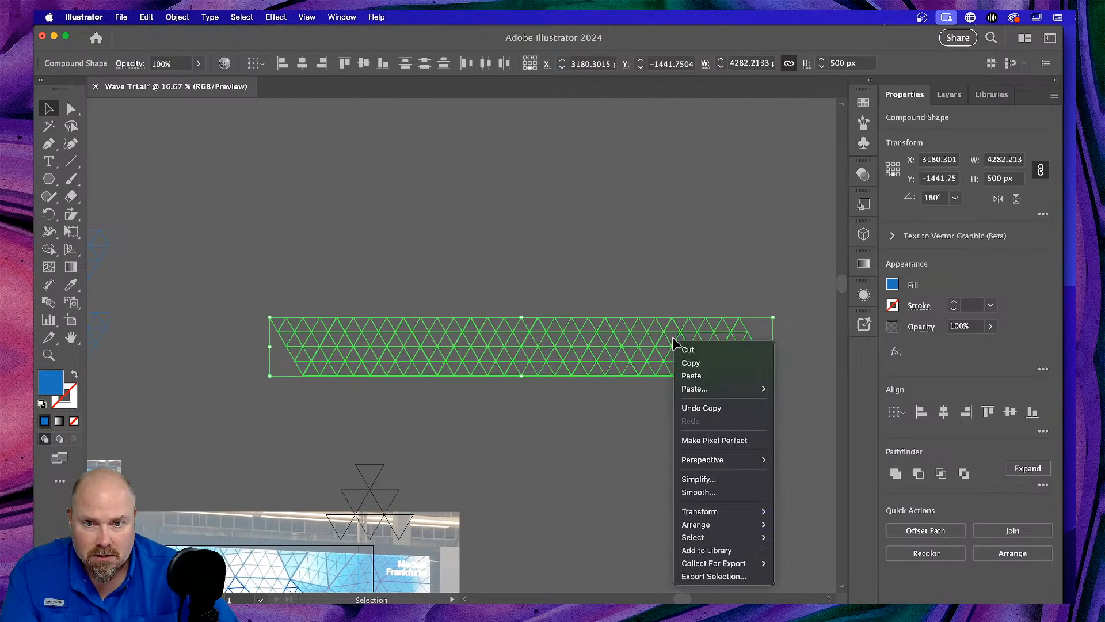
mouse_move(720, 513)
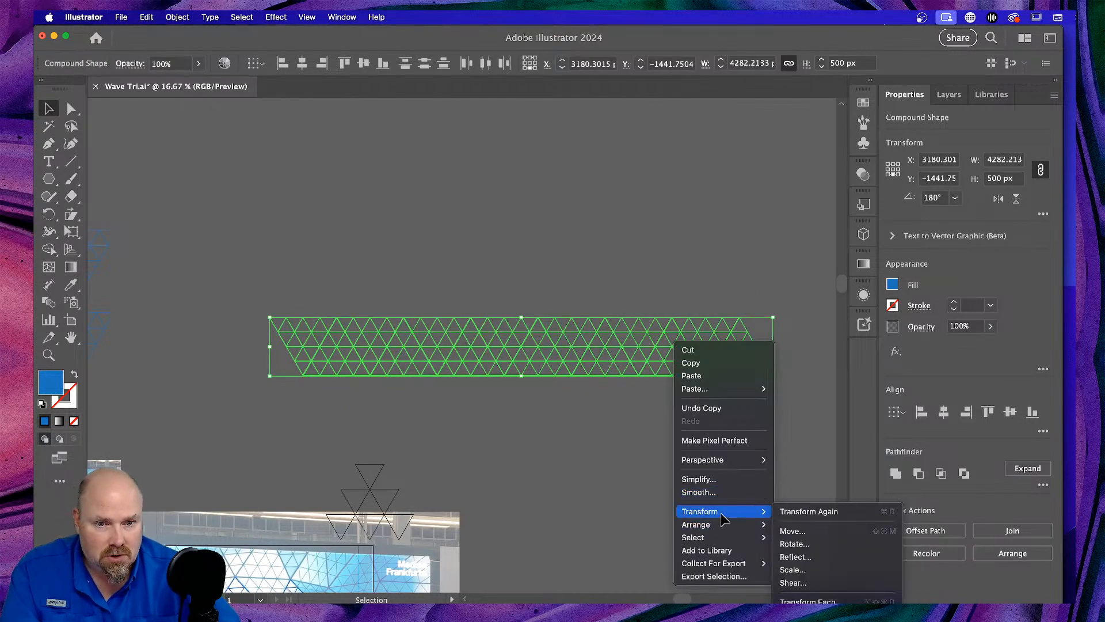
left_click(807, 528)
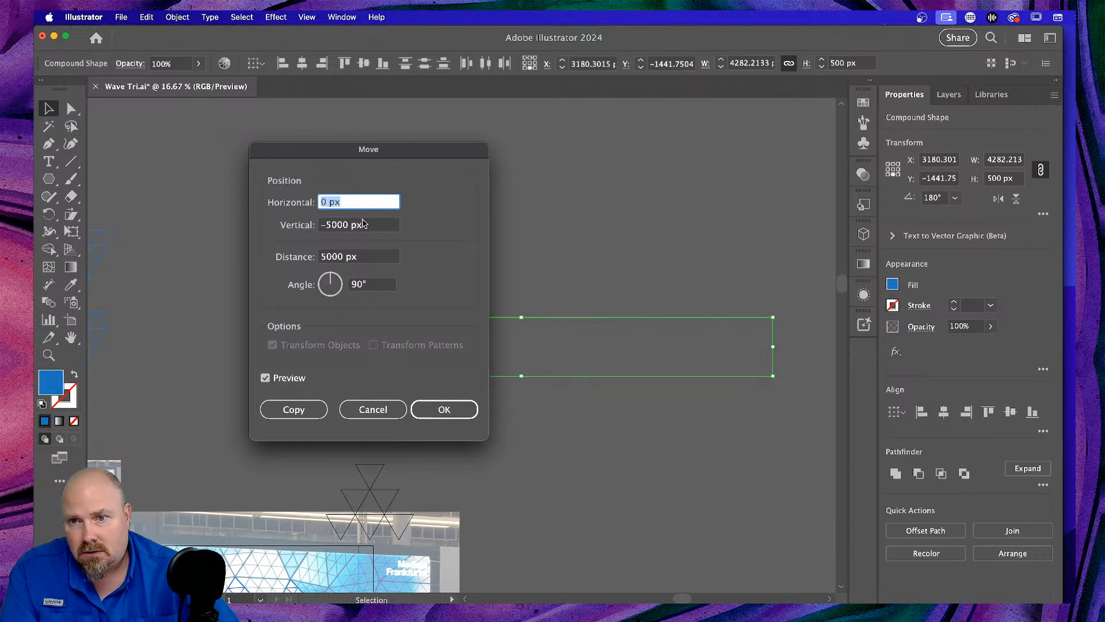
left_click(347, 225)
key("BackSpace")
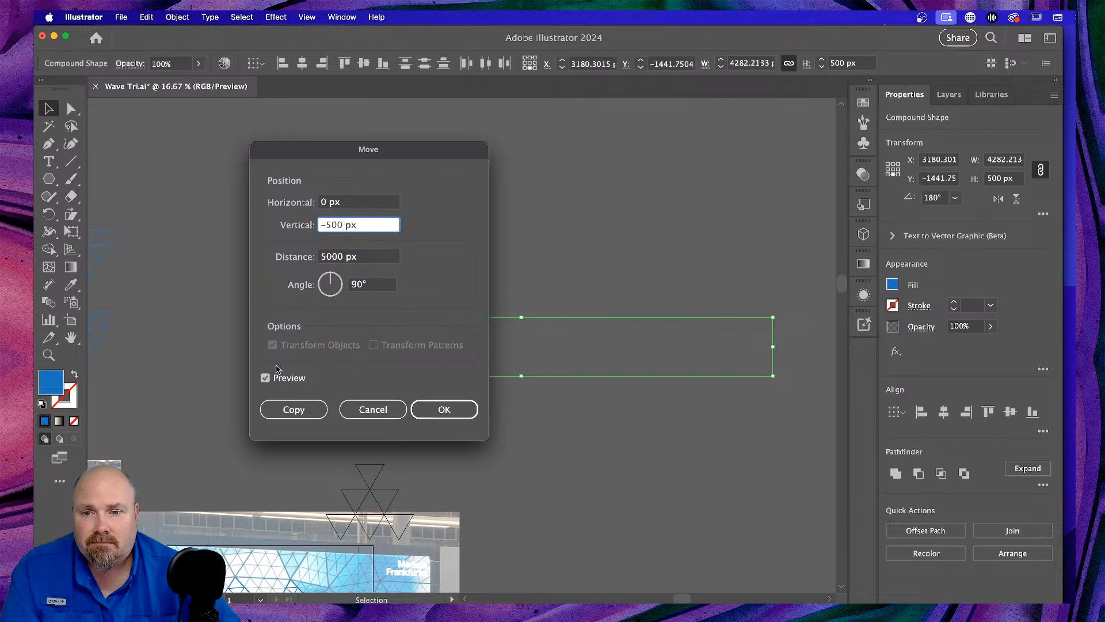
left_click(293, 409)
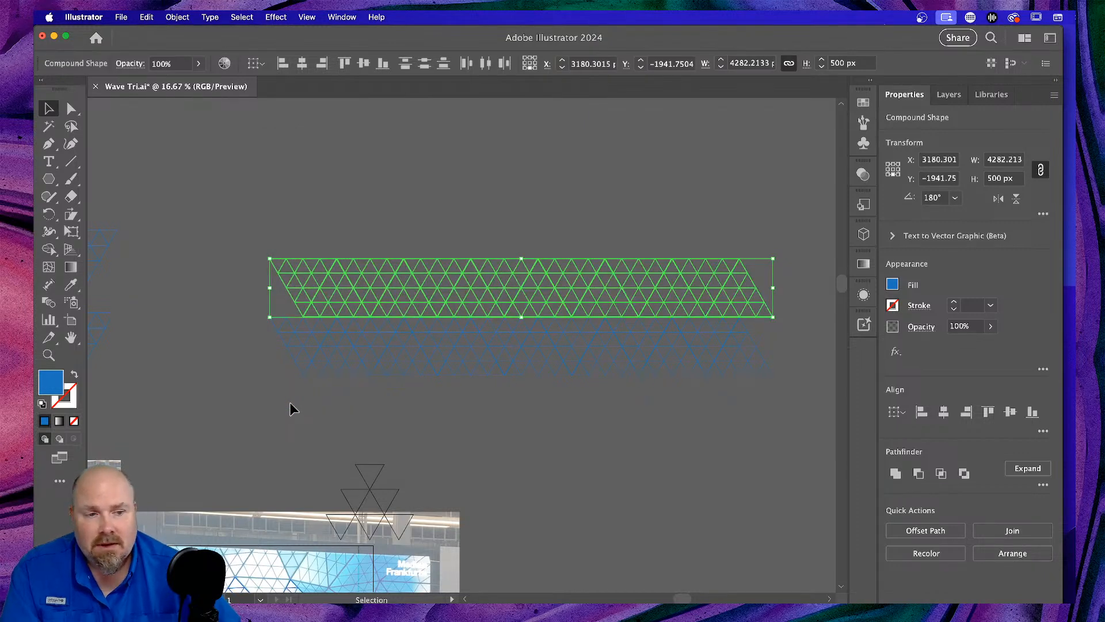
Repeat the 500 px upward copy three more times to stack the triangle rows, and deselect.
key("super+d")
key("super+d")
key("super+d")
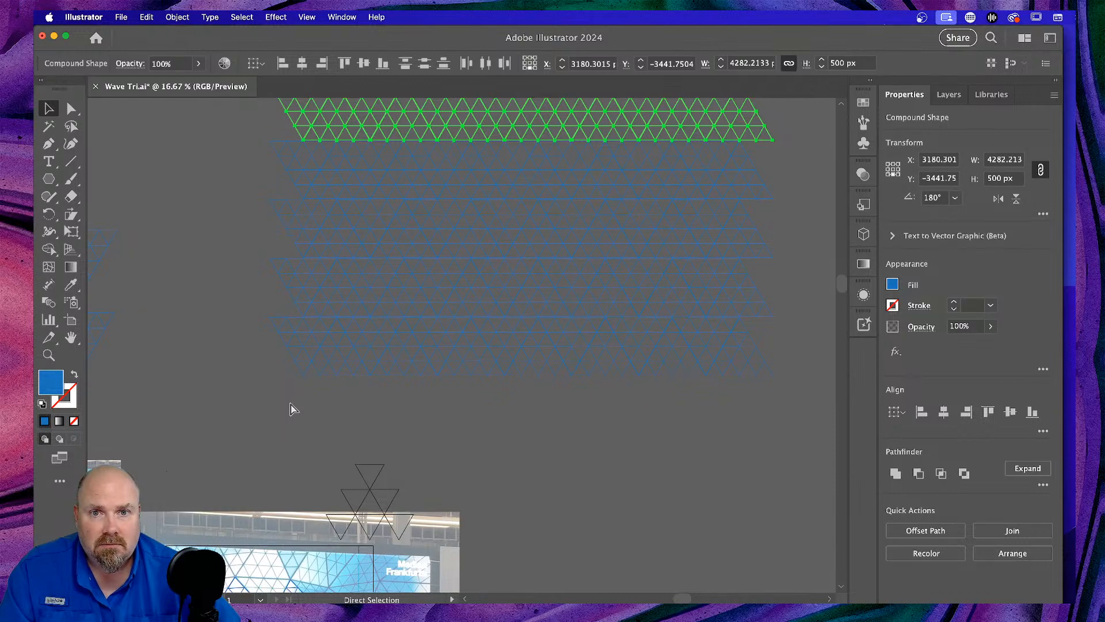
left_click(205, 256)
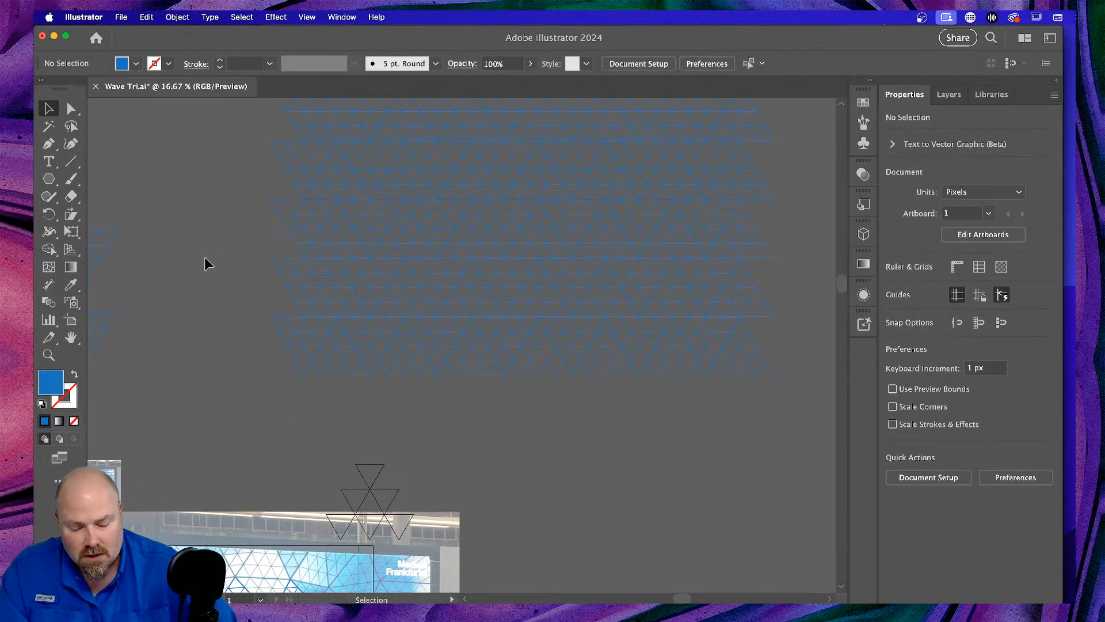
Delete the stray triangle row lying far above the stacked grid.
key("super+minus")
key("super+minus")
key("super+minus")
key("super+minus")
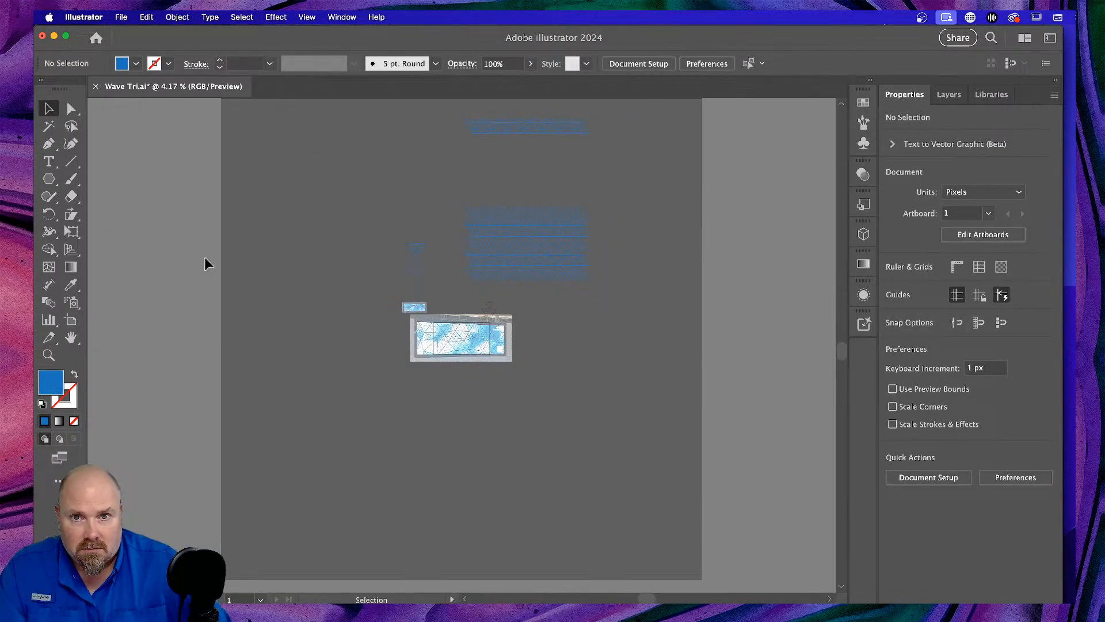
key("super+z")
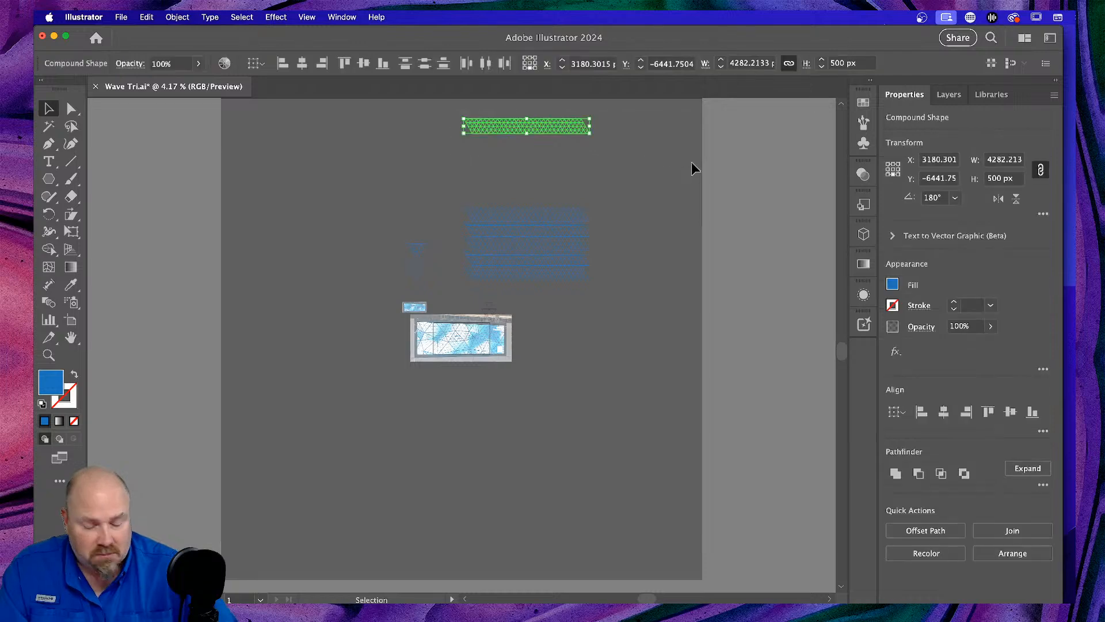
key("Delete")
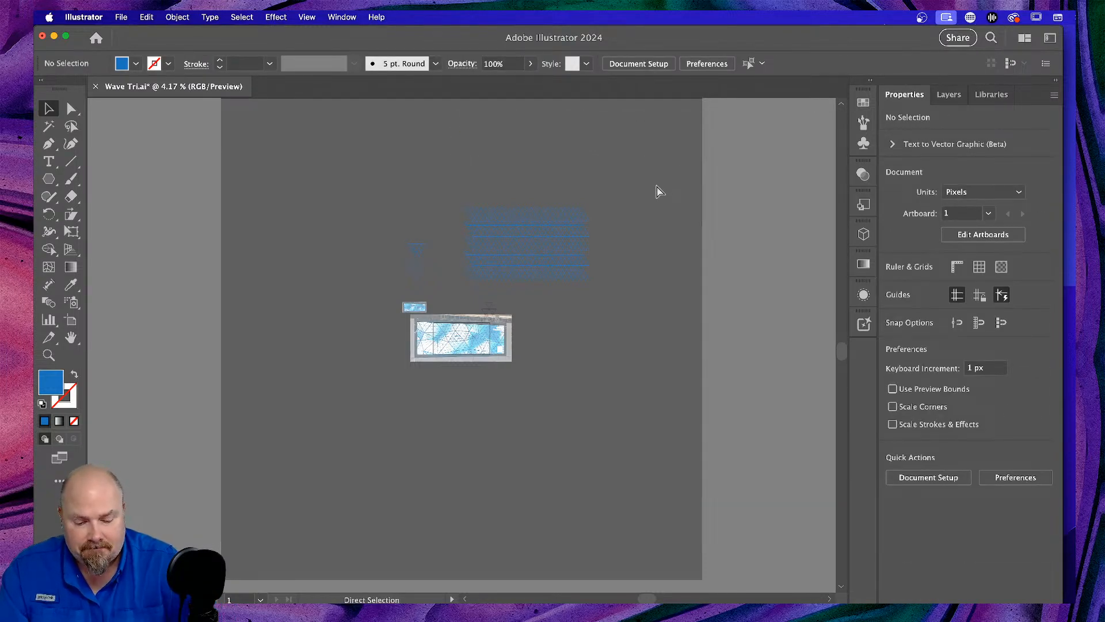
Examine the seams between the stacked triangle rows at up to 200% magnification for alignment.
key("super+plus")
key("super+plus")
key("super+plus")
scroll(636, 200, "up", 10)
scroll(636, 200, "left", 6)
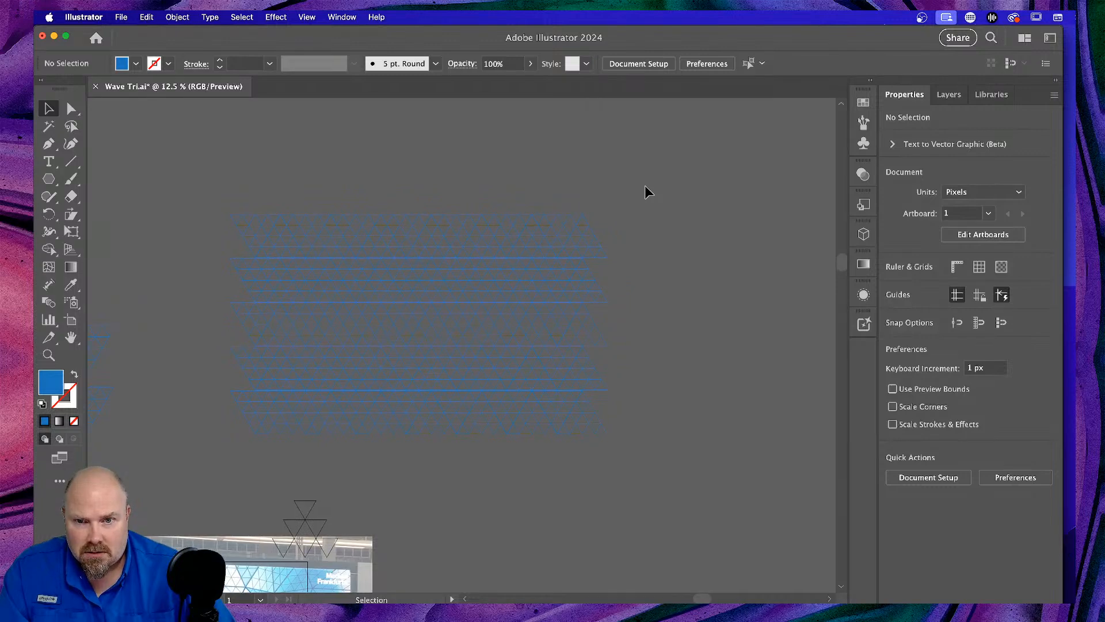
scroll(648, 193, "left", 2)
key("super+plus")
key("super+plus")
key("super+plus")
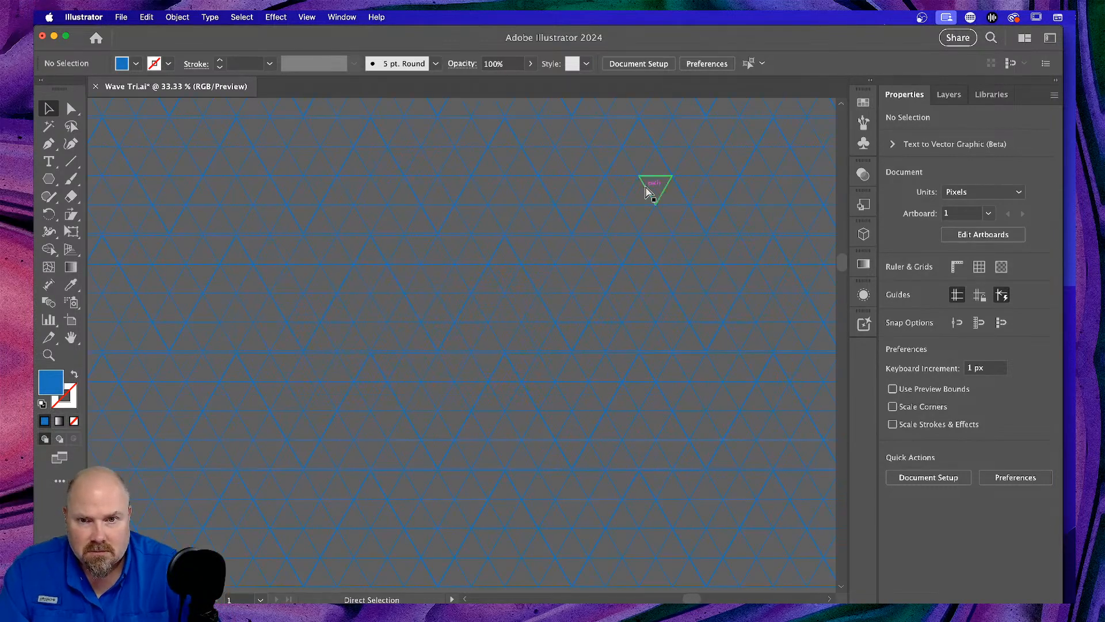
key("super+plus")
key("super+plus")
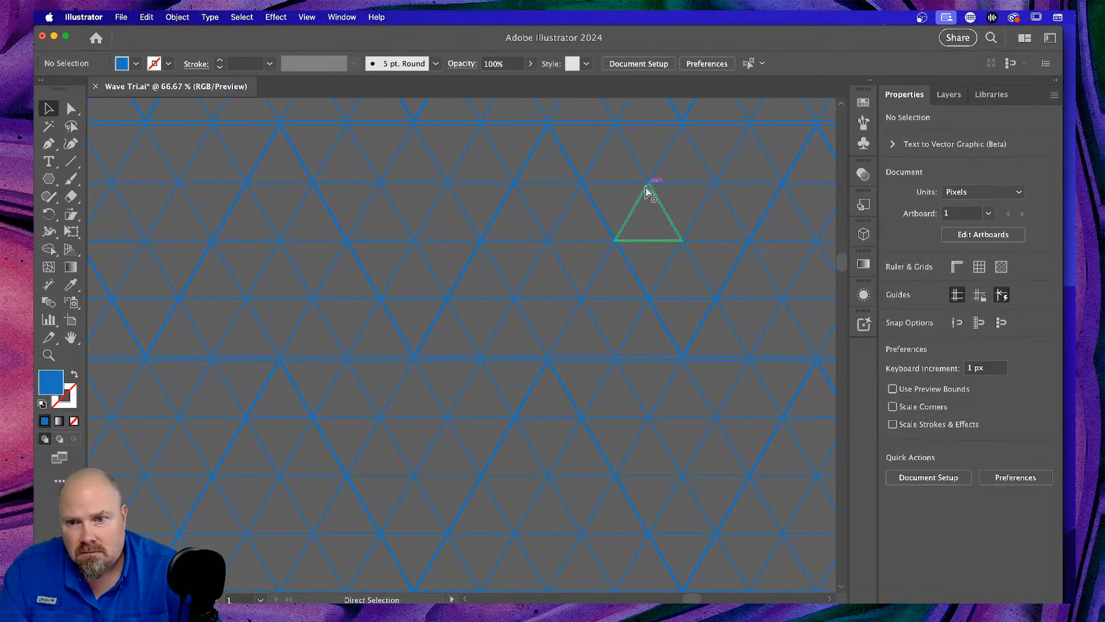
key("super+plus")
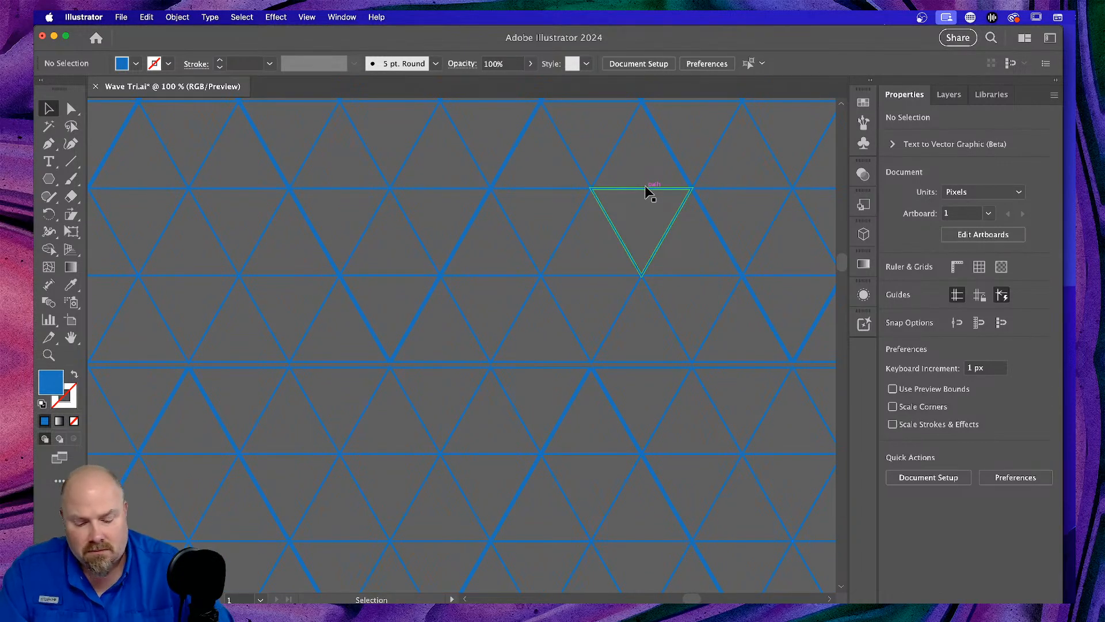
key("super+plus")
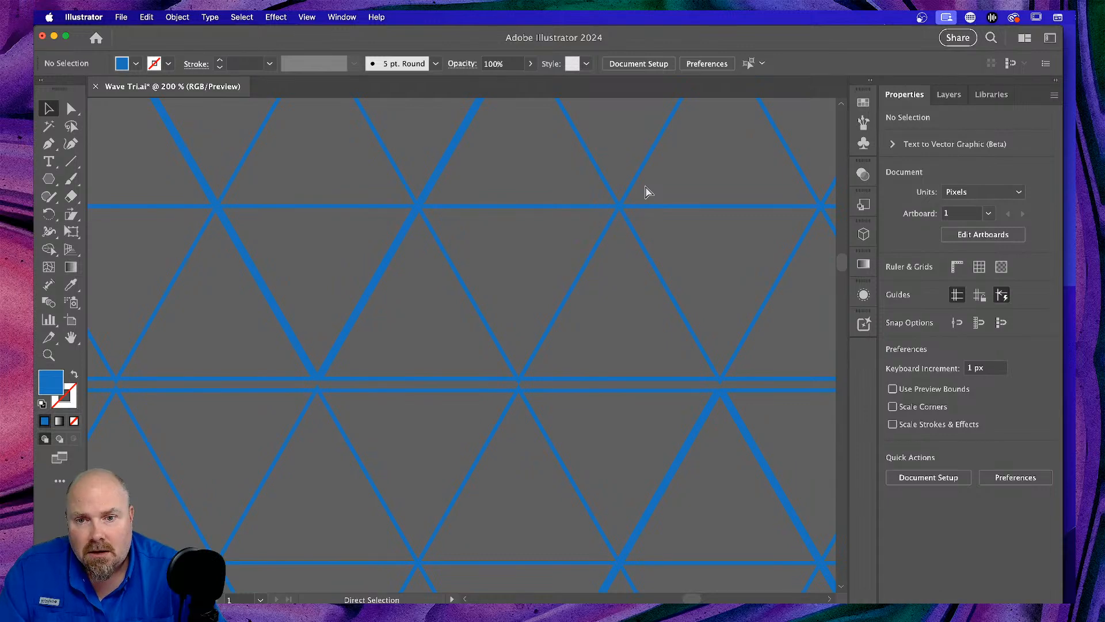
Shift the bottom triangle row up slightly so its top edge overlaps the bottom edge of the row above, and check the seam.
key("super+minus")
key("super+minus")
key("super+minus")
key("super+minus")
key("super+minus")
key("super+minus")
key("super+minus")
key("super+minus")
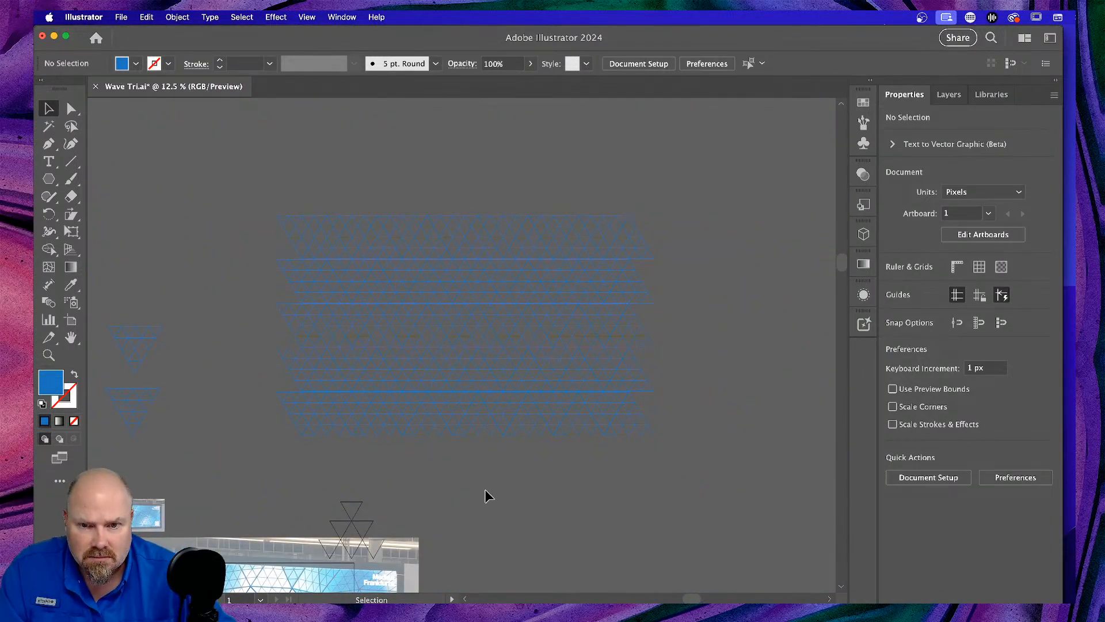
left_click_drag(263, 412, 733, 454)
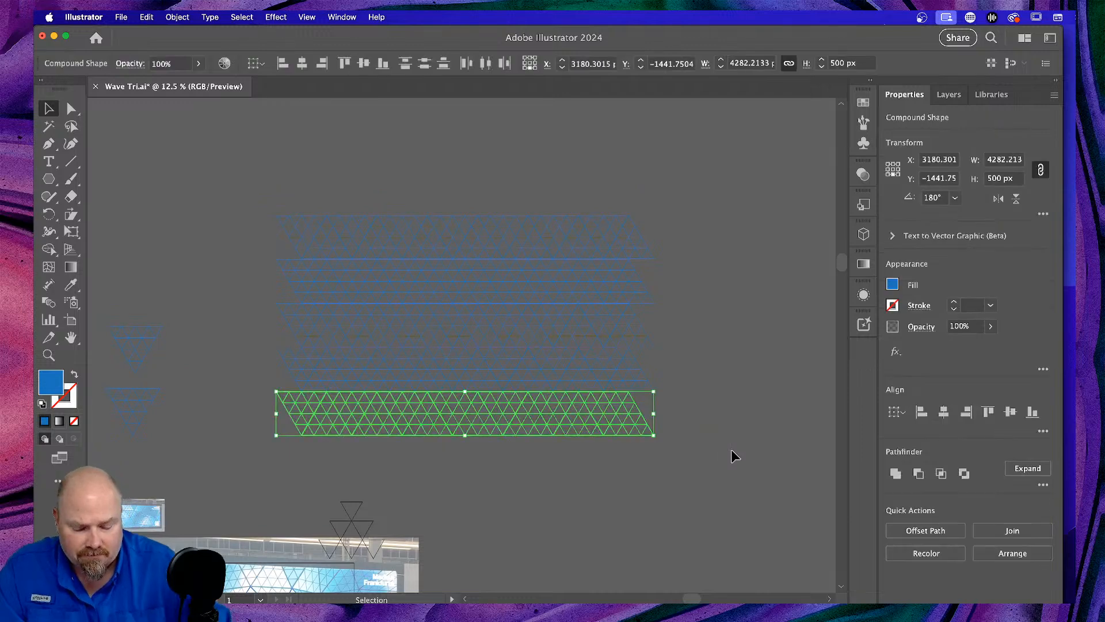
key("super+plus")
key("super+plus")
key("super+plus")
key("super+plus")
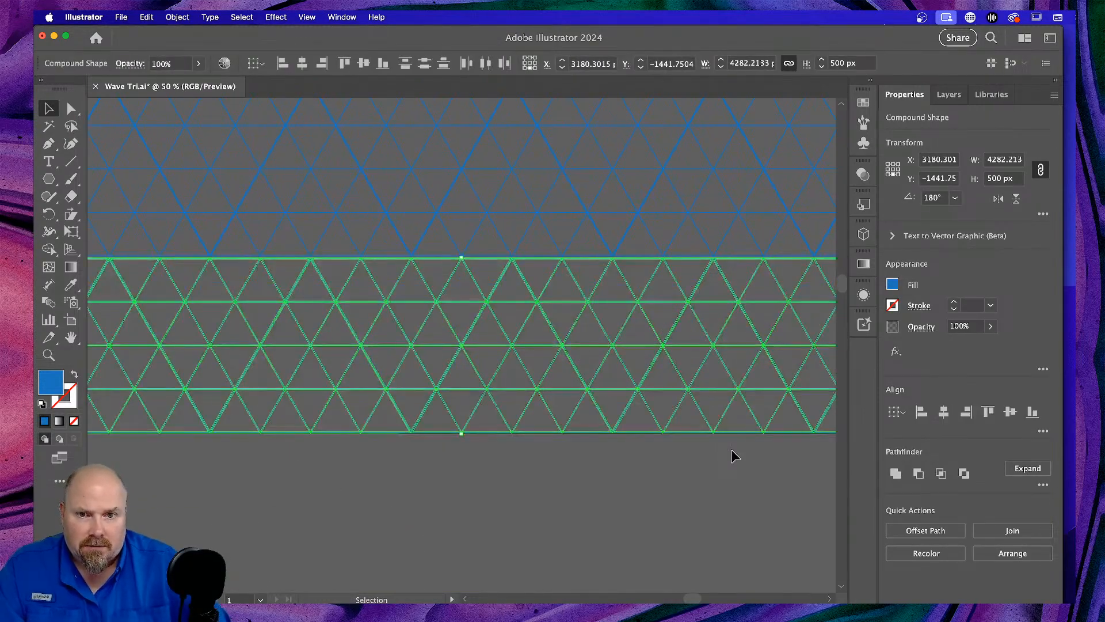
scroll(543, 358, "up", 2)
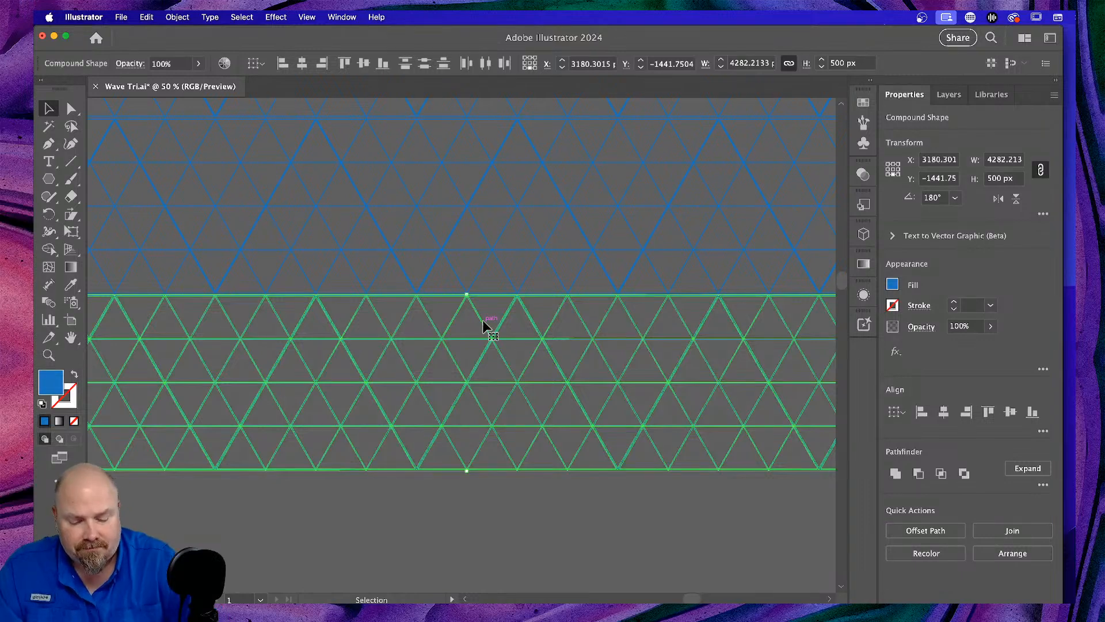
key("super+plus")
key("super+plus")
key("super+plus")
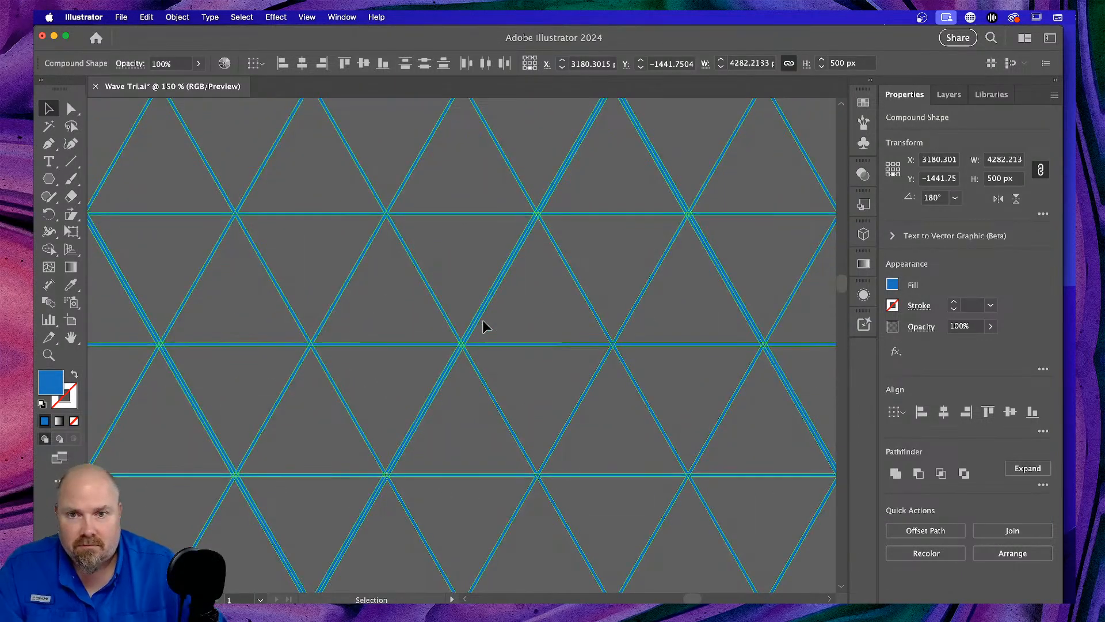
scroll(487, 318, "up", 7)
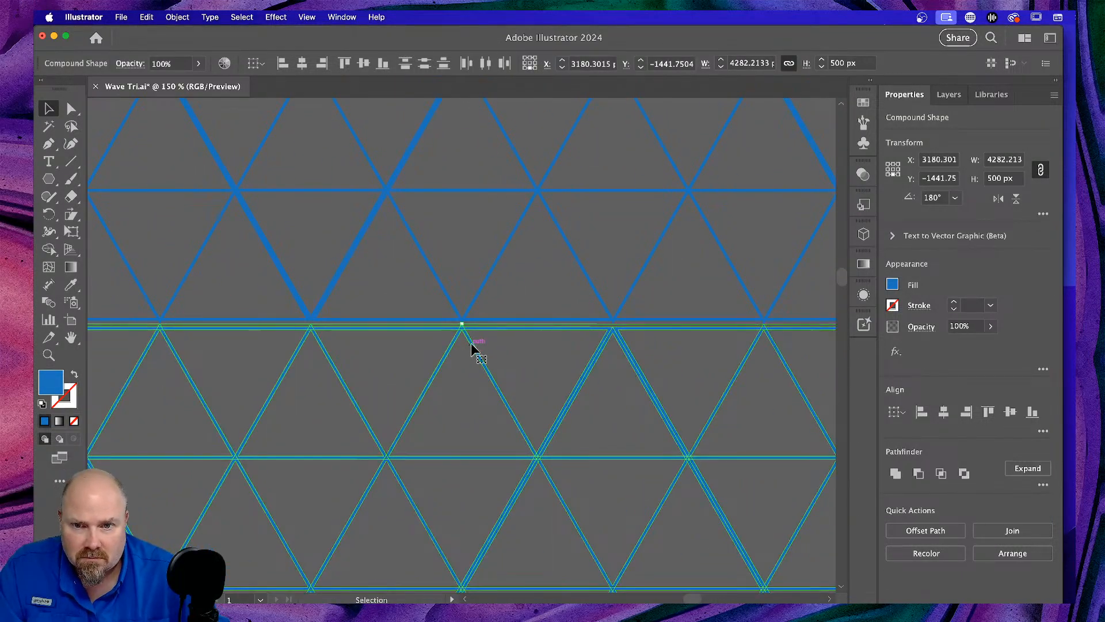
left_click_drag(471, 343, 471, 338)
left_click(465, 379)
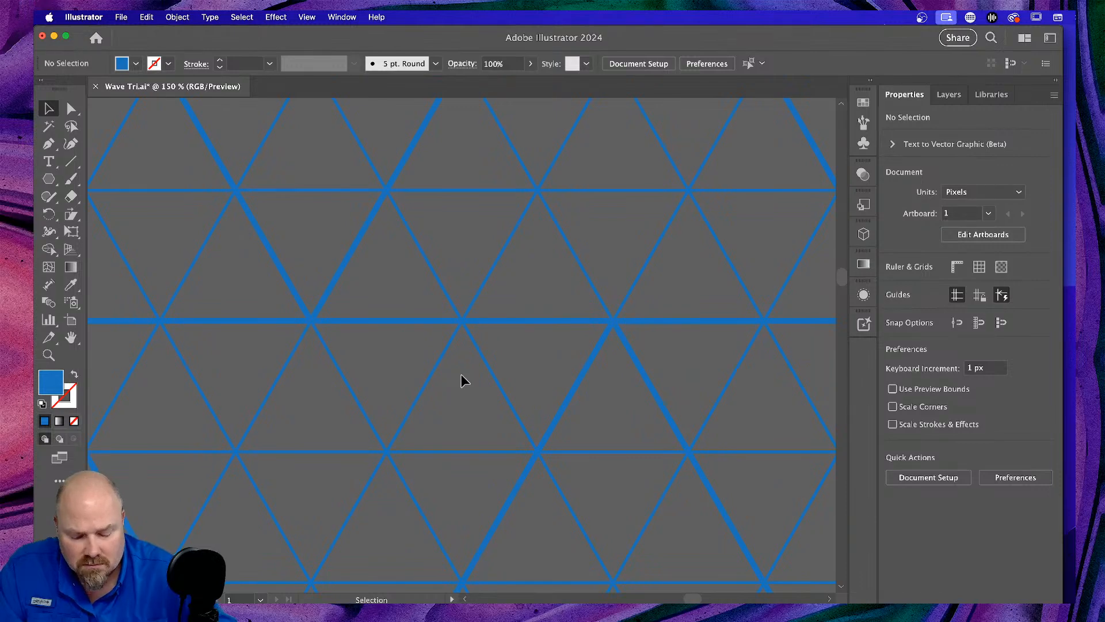
key("super+y")
key("super+y")
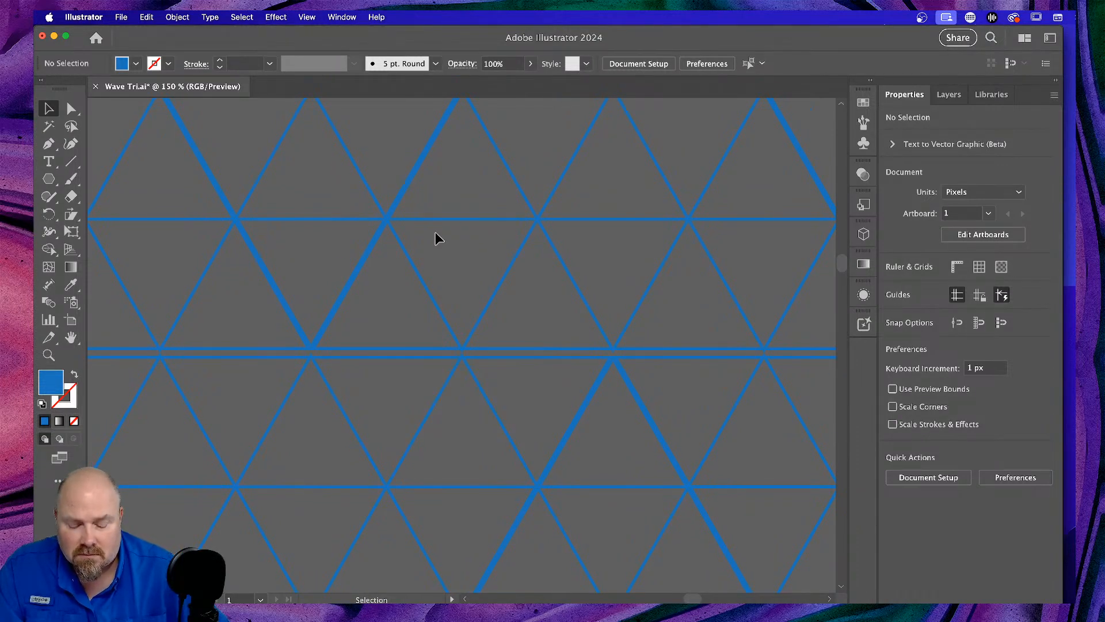
Move the top three triangle rows down slightly to narrow the seam with the fourth row.
key("super+minus")
key("super+minus")
key("super+minus")
key("super+minus")
key("super+minus")
key("super+minus")
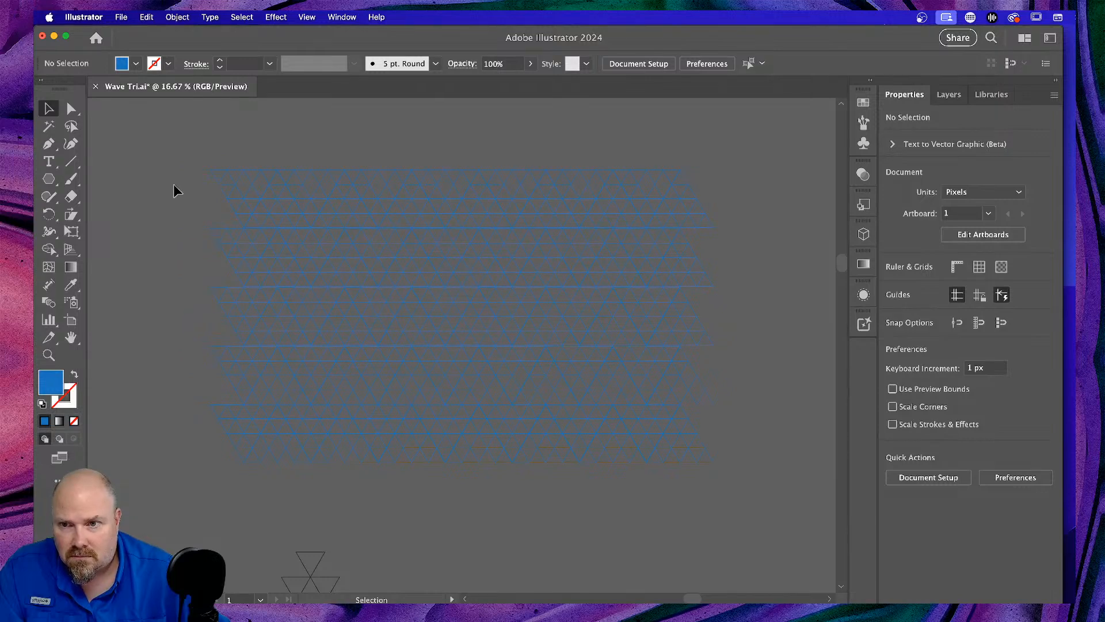
left_click(754, 334)
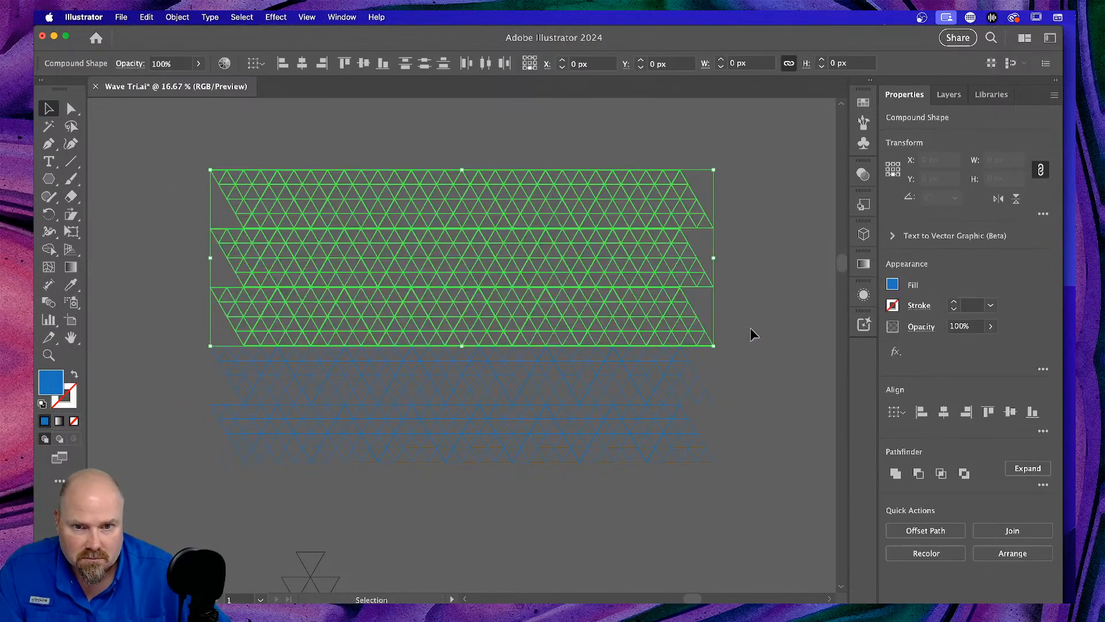
key("a")
key("super+equal")
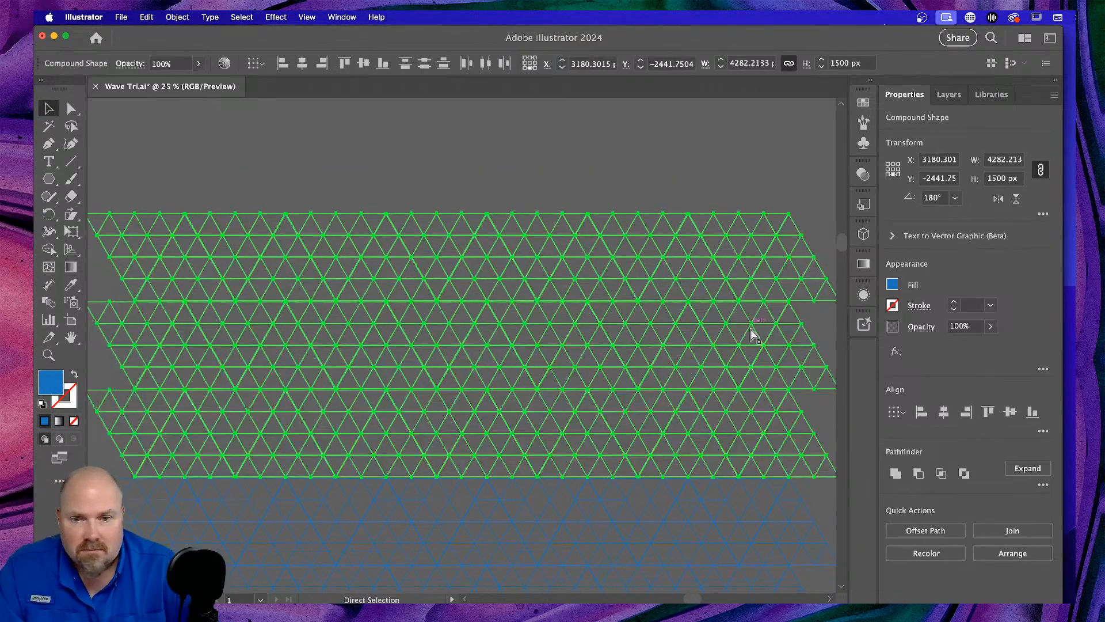
key("super+equal")
key("super+equal")
key("super+equal")
key("super+equal")
key("v")
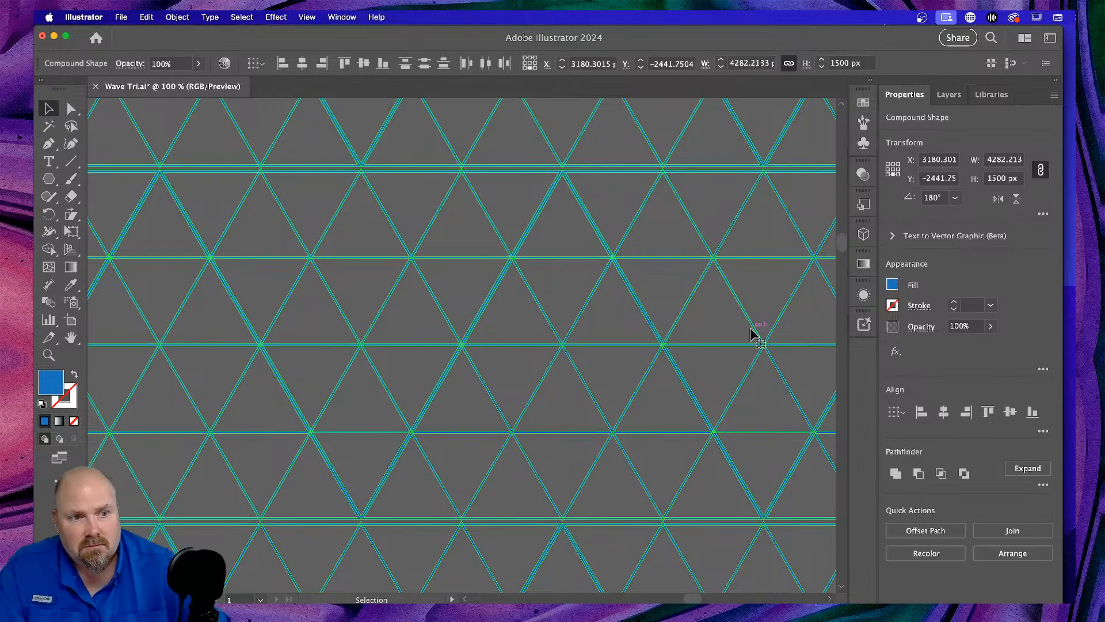
scroll(481, 369, "down", 1)
scroll(481, 369, "down", 3)
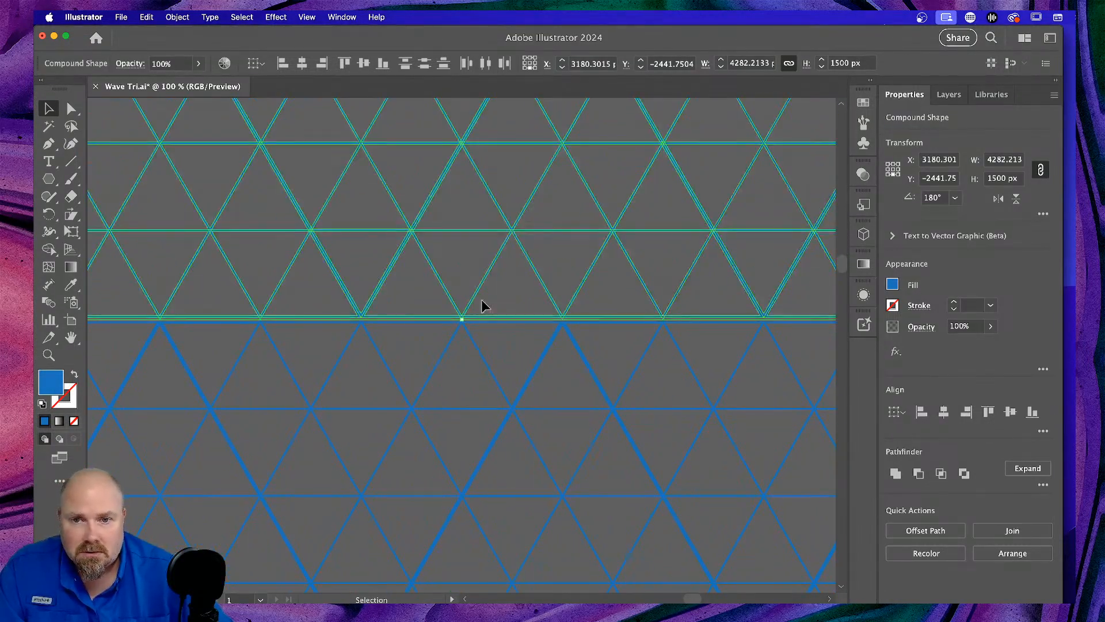
left_click_drag(477, 294, 478, 297)
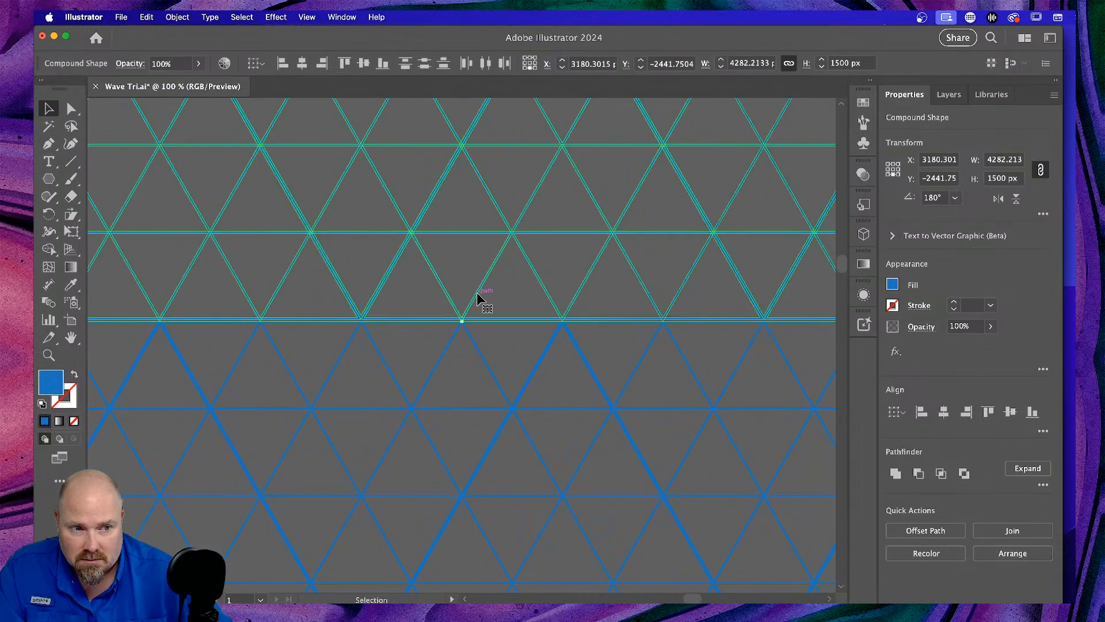
left_click(515, 286)
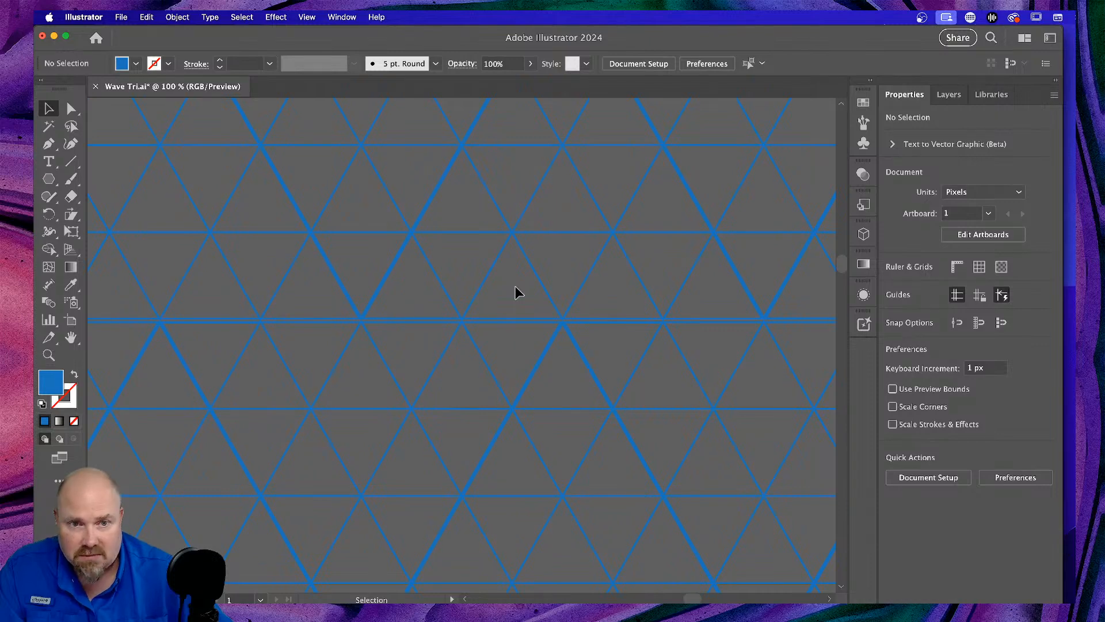
Nudge the top three triangle rows down again so their bottom edge overlaps the top edge of the fourth row.
key("a")
key("super+minus")
key("super+minus")
key("super+minus")
key("super+minus")
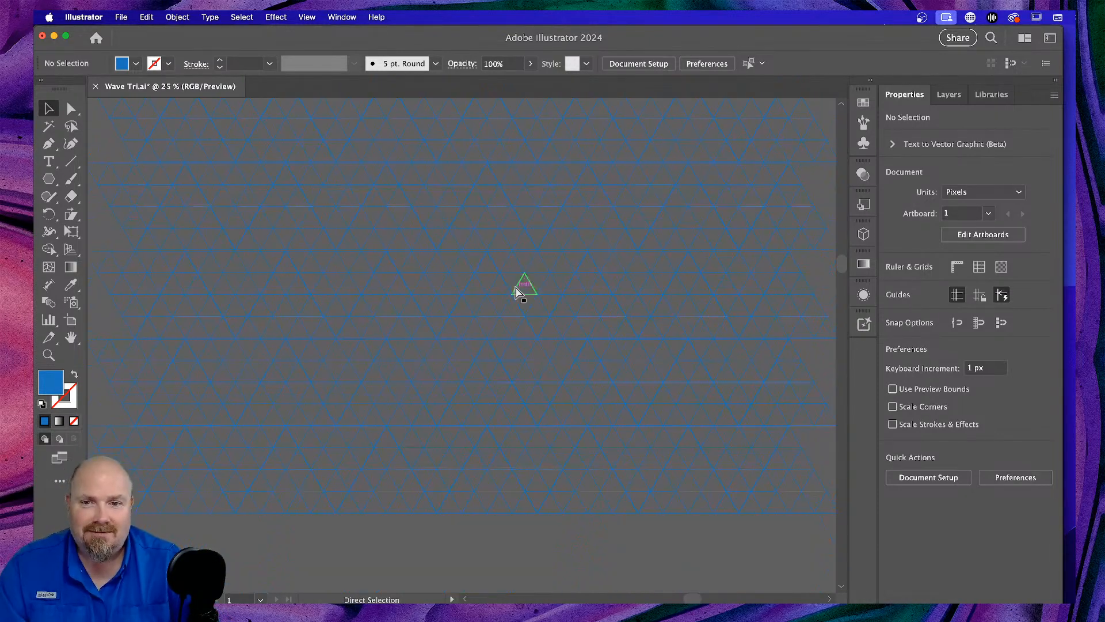
key("super+minus")
key("super+minus")
key("v")
left_click_drag(232, 210, 716, 320)
key("a")
key("super+plus")
key("super+plus")
key("super+plus")
key("super+plus")
key("super+plus")
key("v")
scroll(522, 368, "down", 1)
scroll(523, 369, "down", 5)
left_click_drag(496, 329, 494, 340)
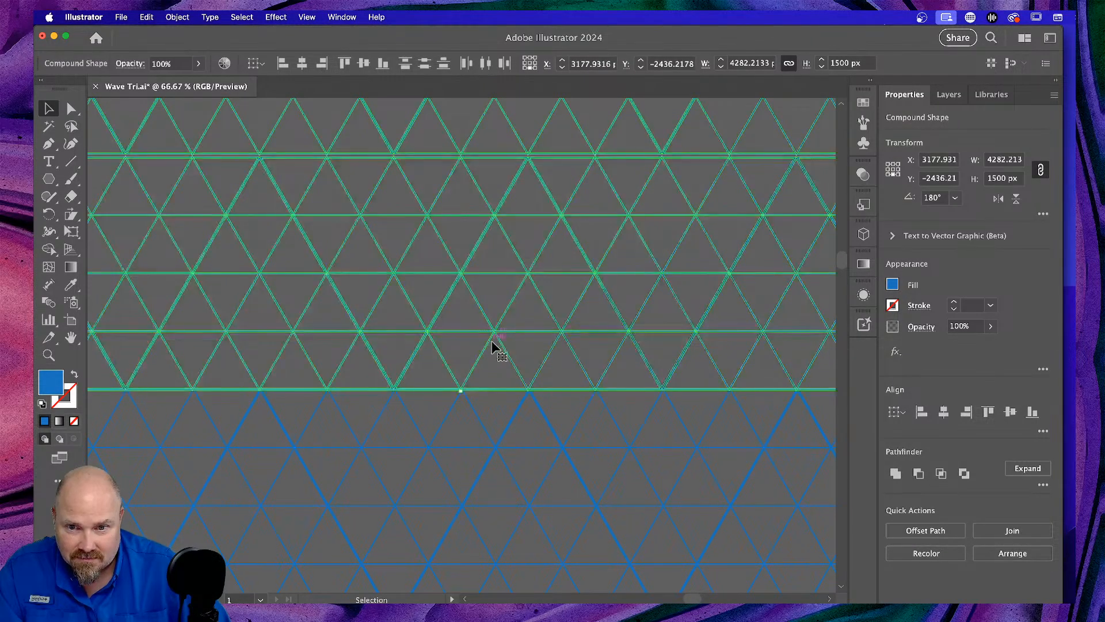
left_click(495, 358)
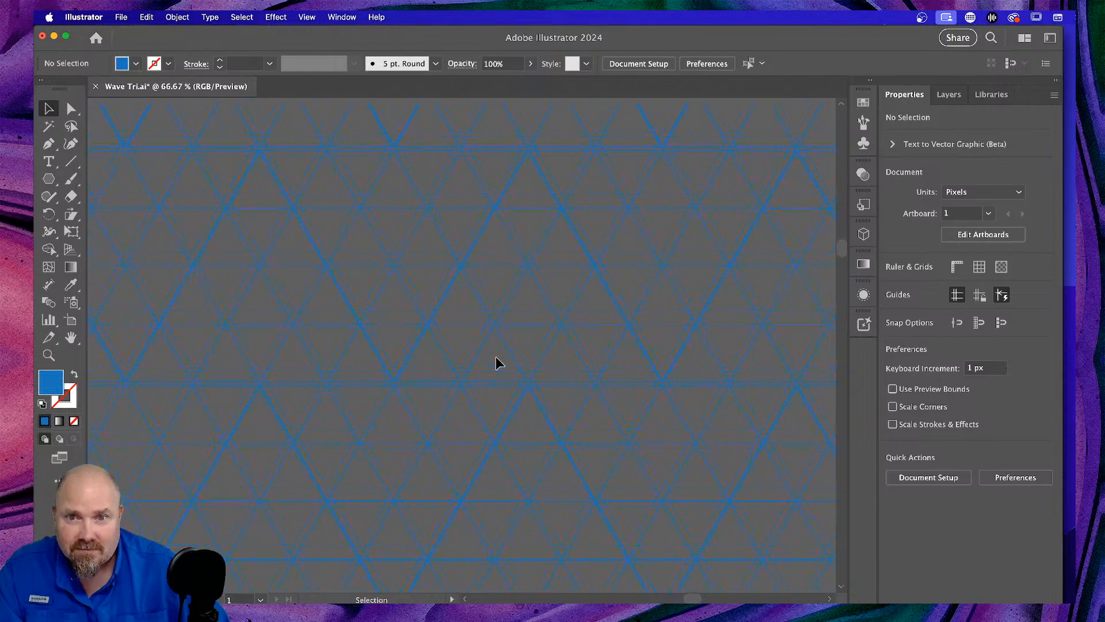
Move the top two triangle rows down about 3 px to overlap the edges at the seam with the third row.
key("super+minus")
key("super+minus")
key("super+minus")
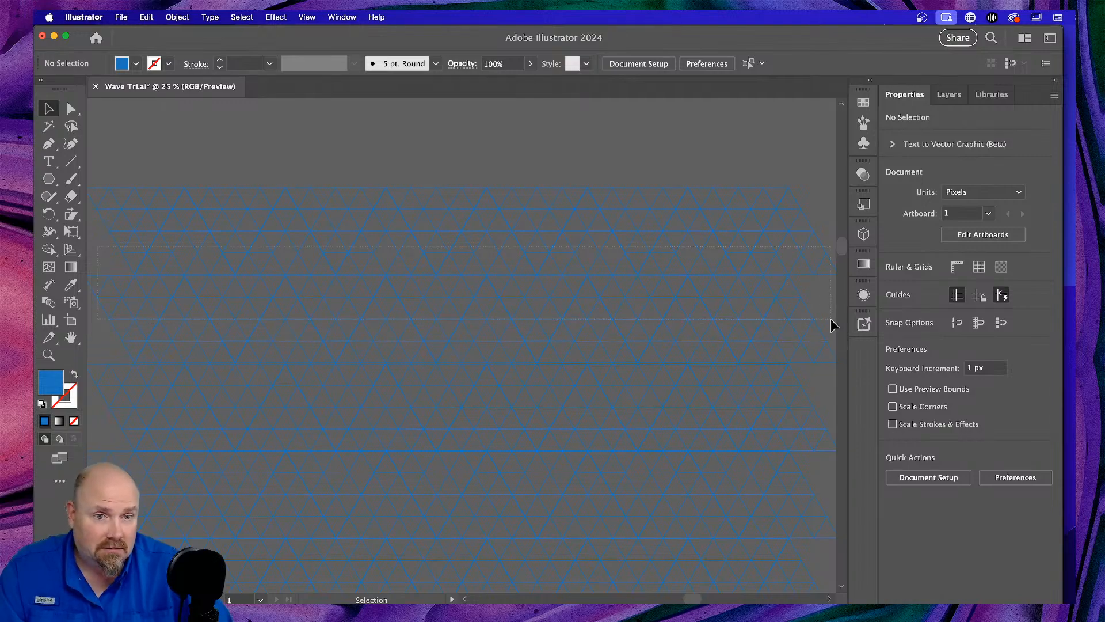
left_click(686, 288)
key("super+plus")
key("super+plus")
key("super+plus")
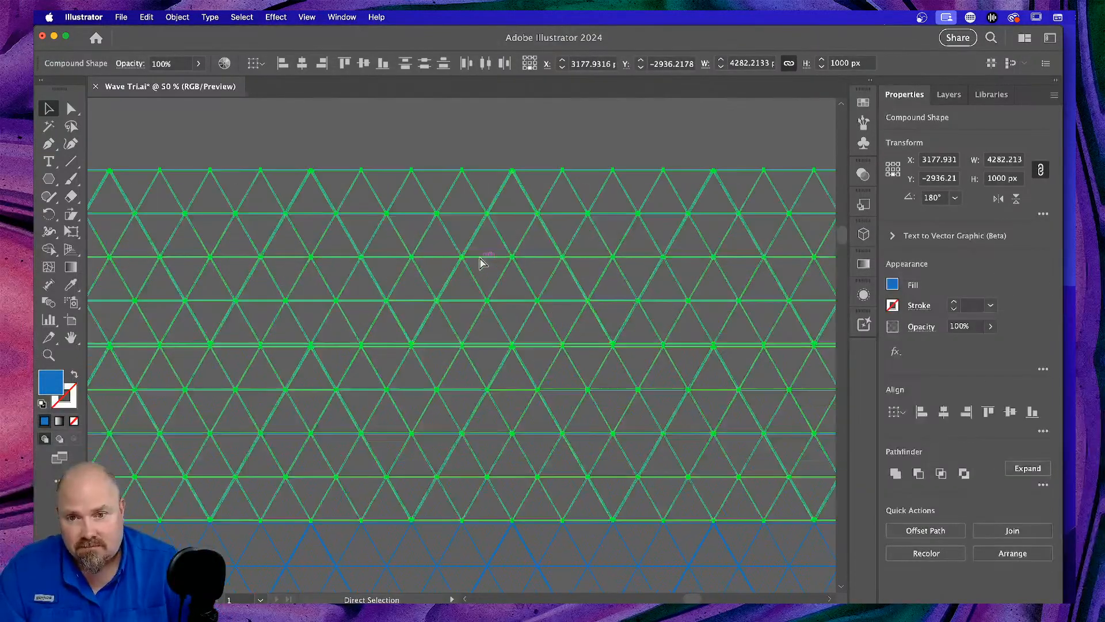
scroll(481, 271, "down", 5)
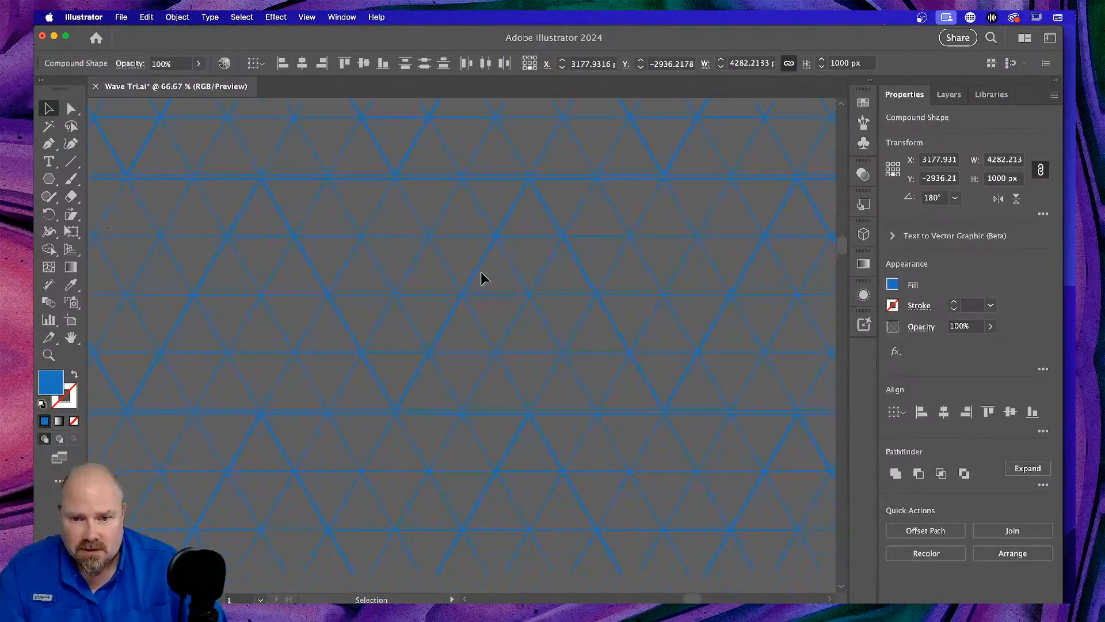
left_click_drag(494, 219, 498, 222)
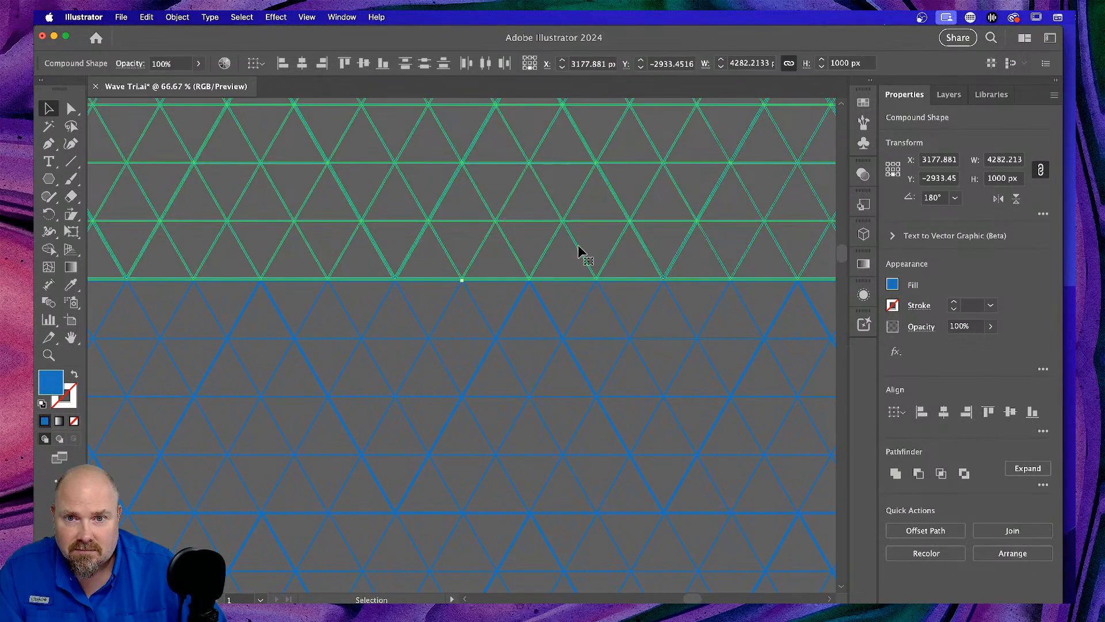
left_click(535, 233)
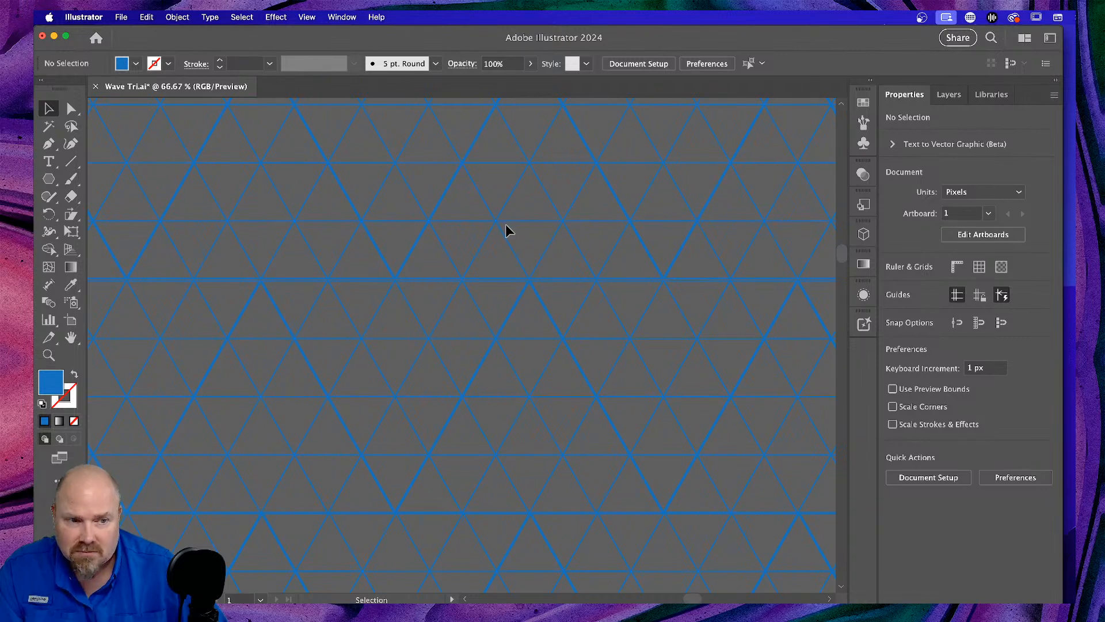
Shift the top two triangle rows down another 3 px or so and slightly left at the third row's top edge.
key("super+minus")
key("super+minus")
key("super+minus")
key("super+minus")
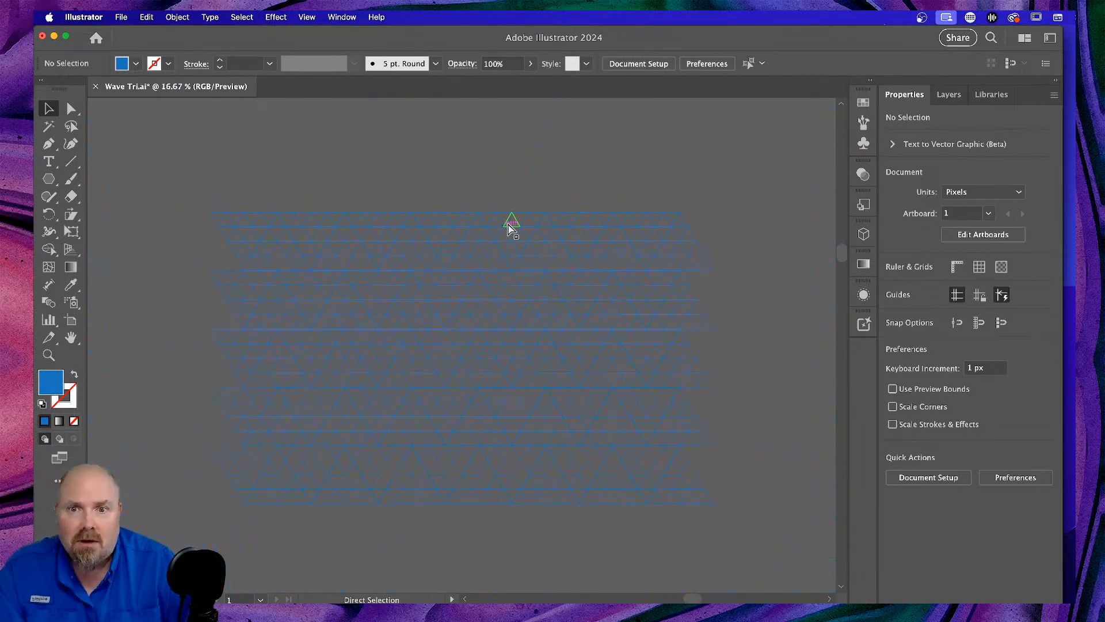
key("super+minus")
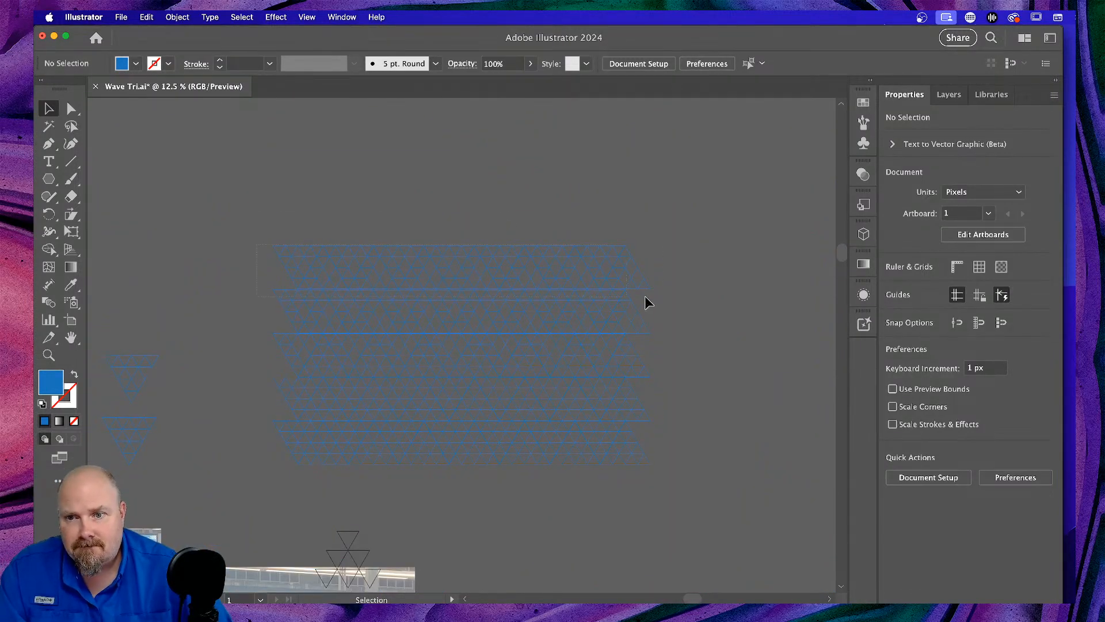
left_click(611, 299)
key("super+equal")
key("super+equal")
key("super+equal")
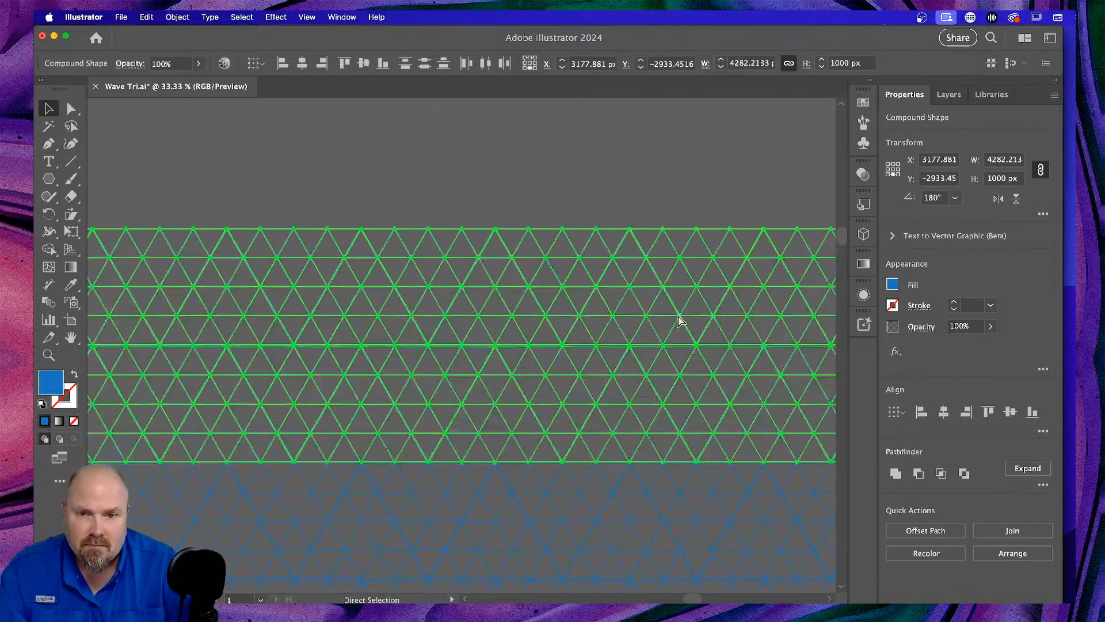
key("super+equal")
key("super+equal")
key("super+h")
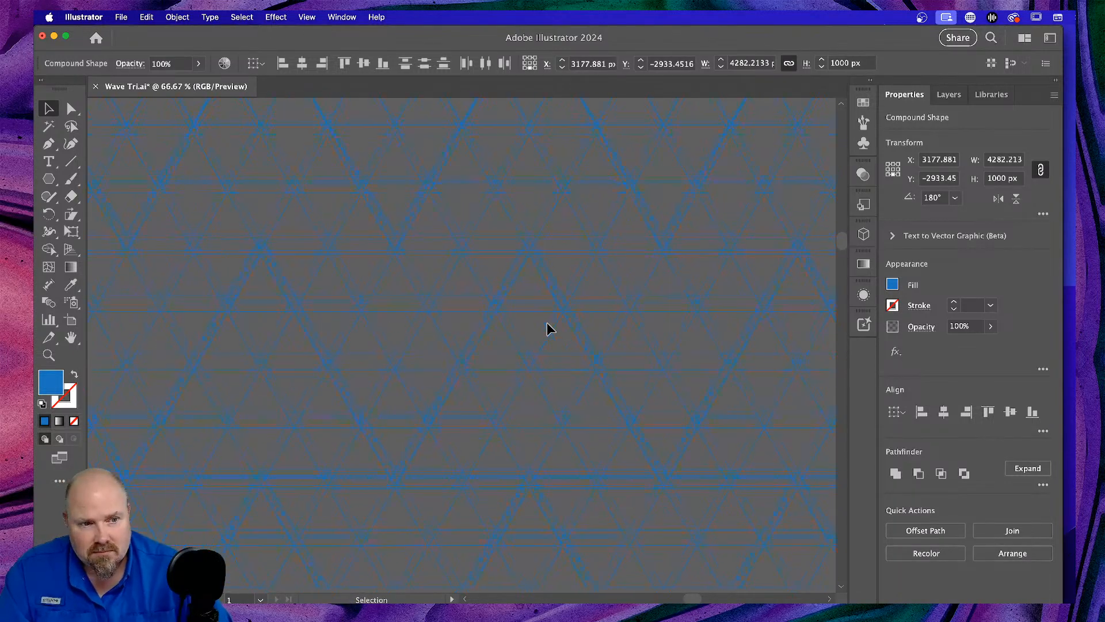
key("super+h")
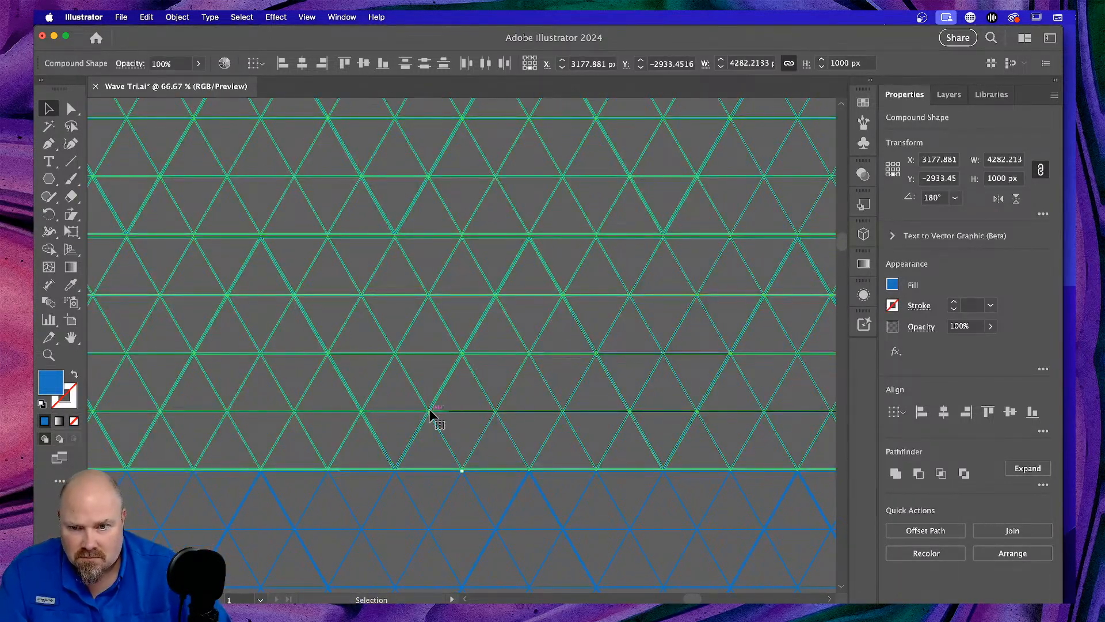
left_click_drag(429, 410, 429, 420)
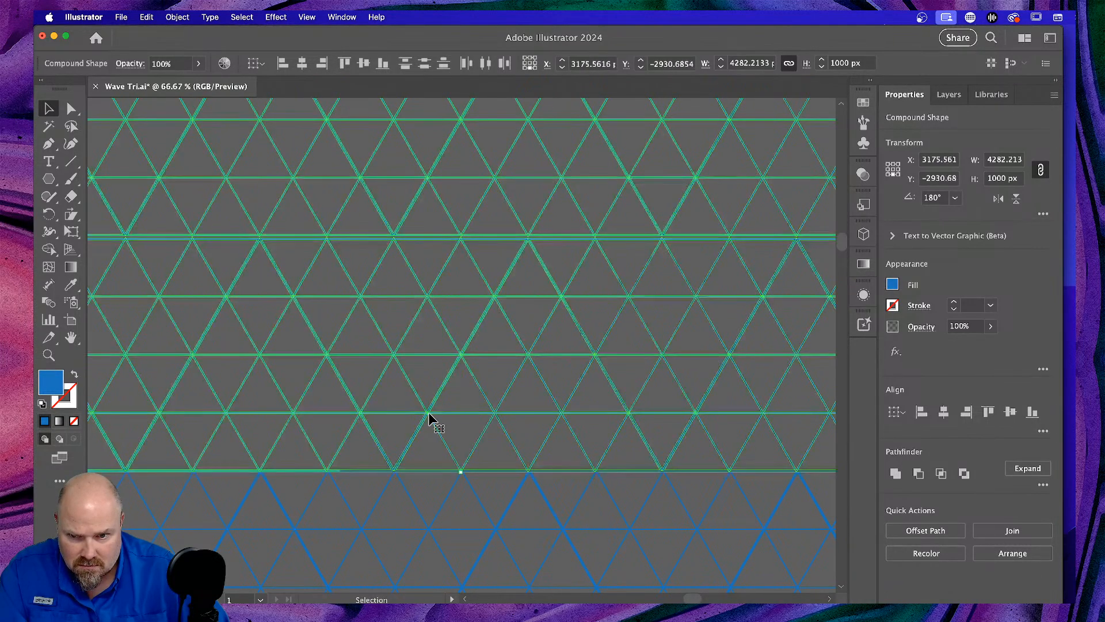
left_click(466, 437)
scroll(465, 430, "up", 4)
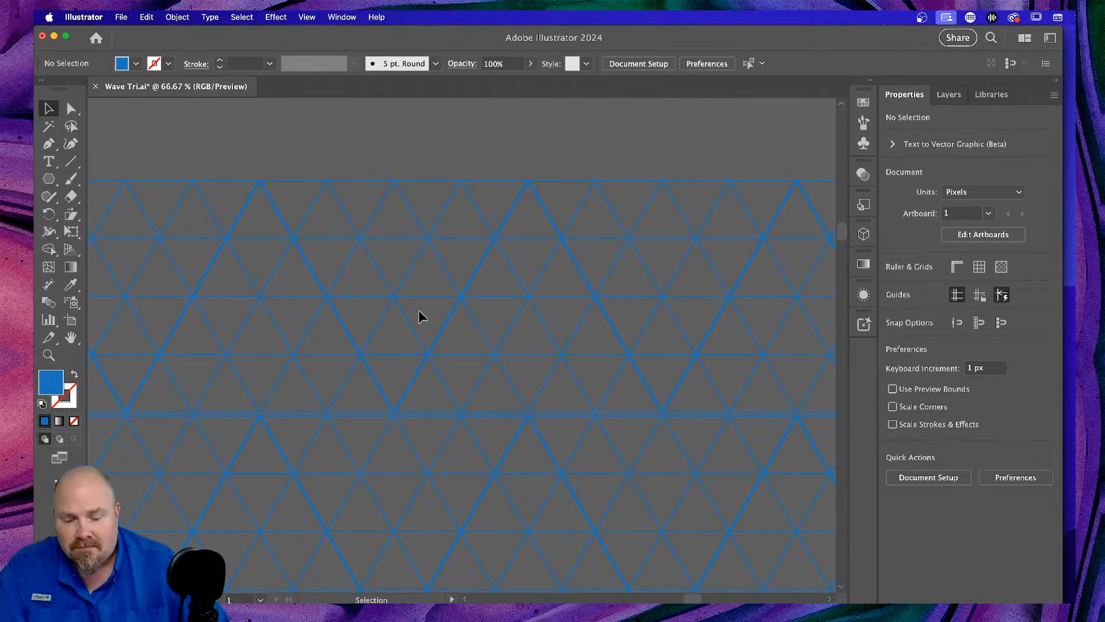
Move the topmost triangle row down about 5.5 px onto the second row's top edge, and check the seam in outline view.
key("super+minus")
key("super+minus")
key("super+minus")
key("super+minus")
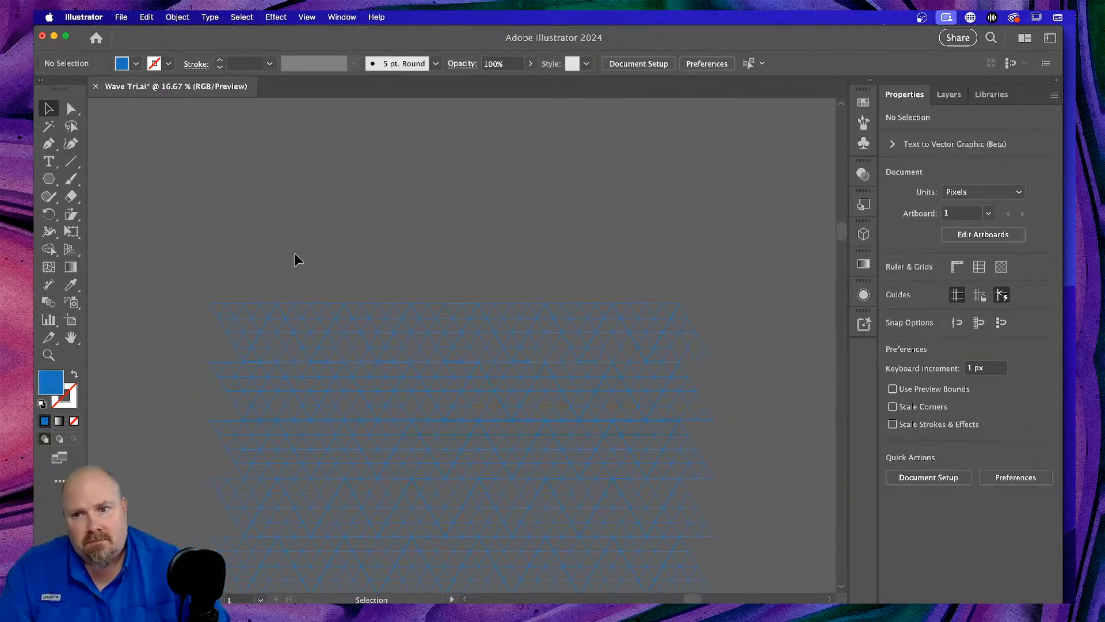
left_click_drag(830, 352, 699, 337)
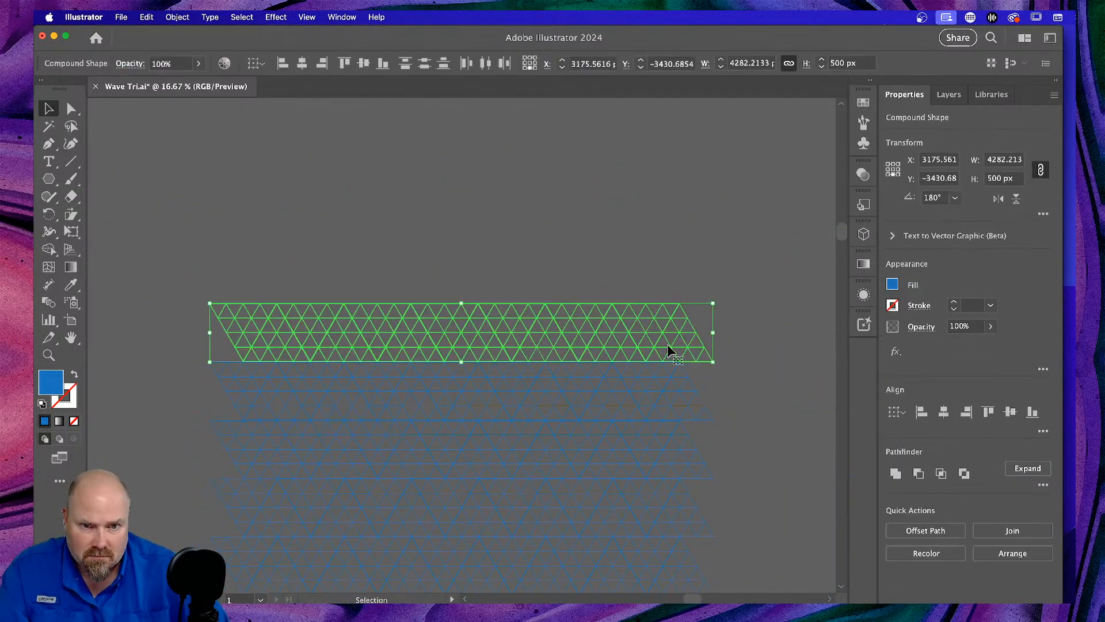
key("super+plus")
key("super+plus")
key("super+plus")
key("super+plus")
key("super+plus")
key("super+plus")
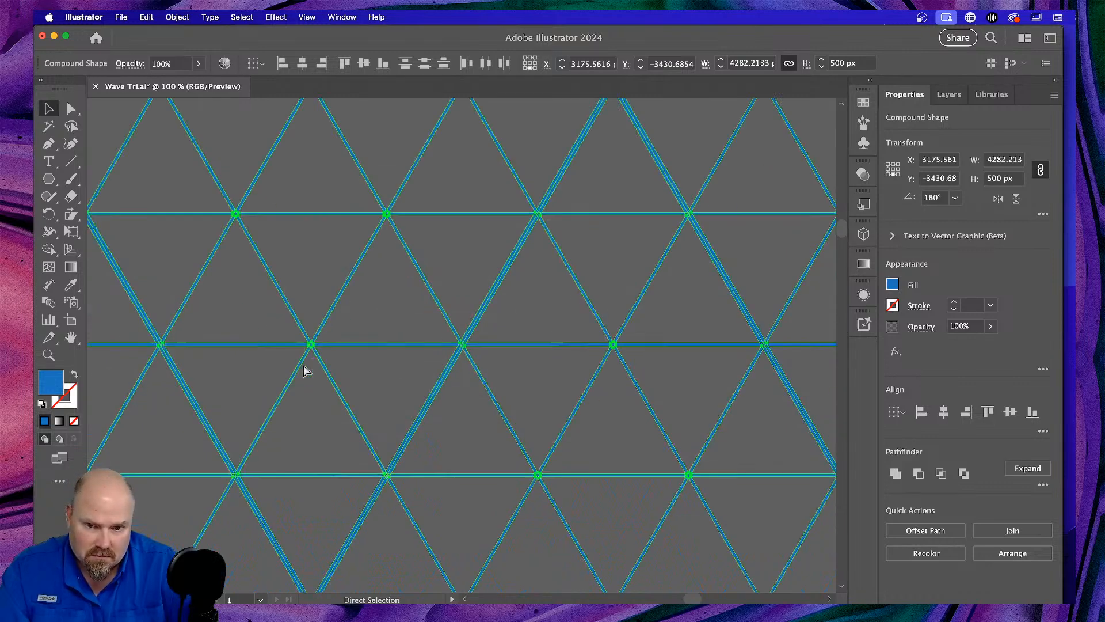
scroll(551, 382, "down", 4)
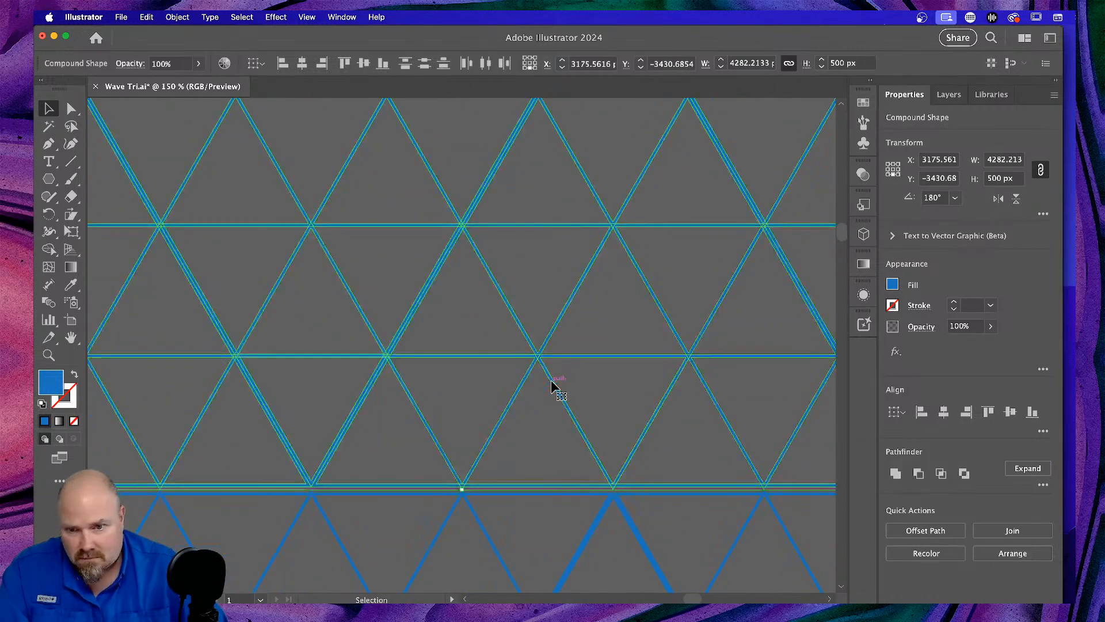
left_click_drag(496, 309, 494, 316)
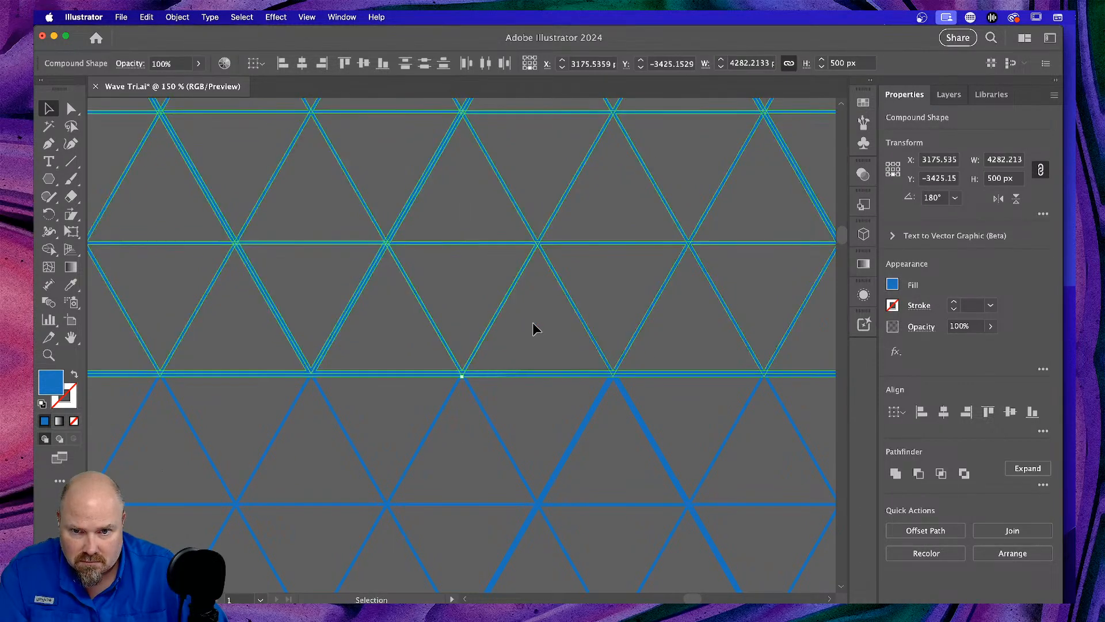
left_click(533, 322)
key("super+y")
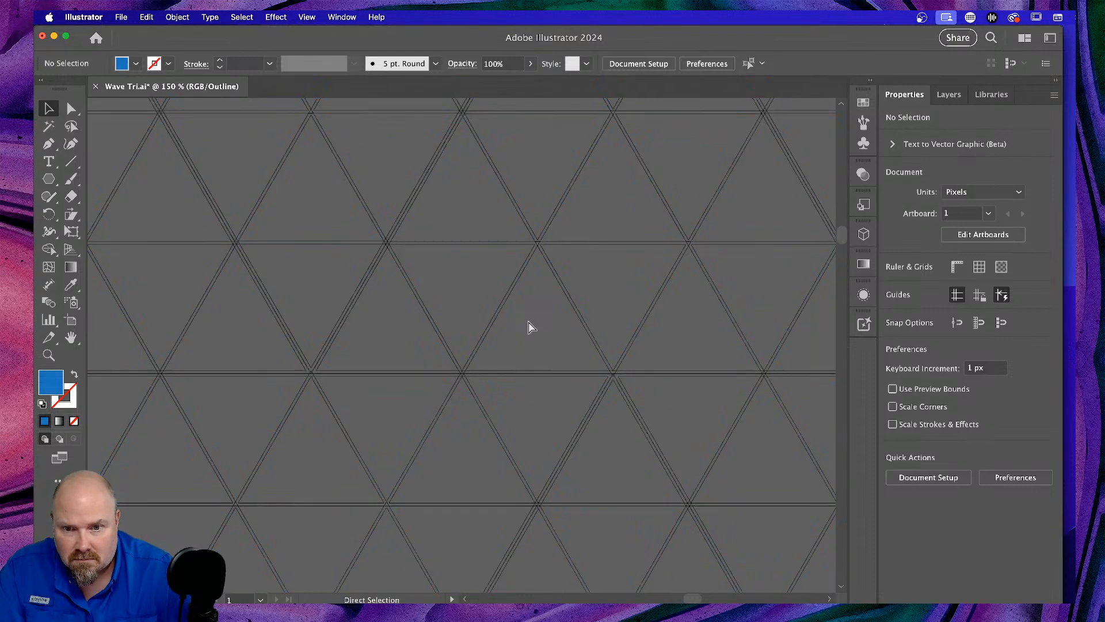
key("super+y")
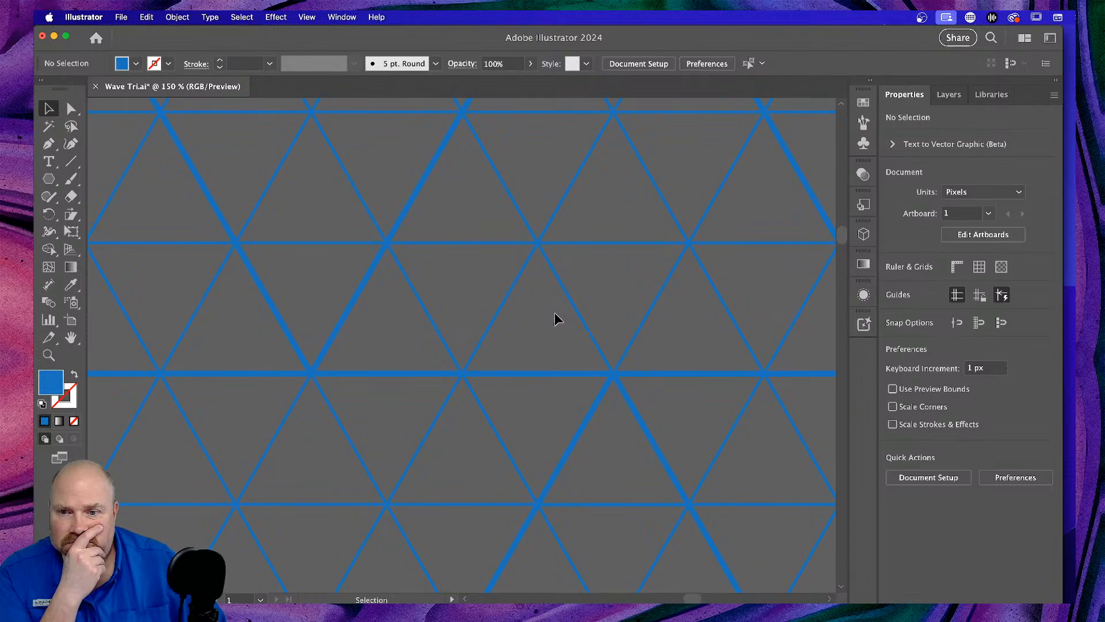
Examine the reference photo with its traced triangles on the artboard, and compare it with the stacked triangle grid.
key("super+0")
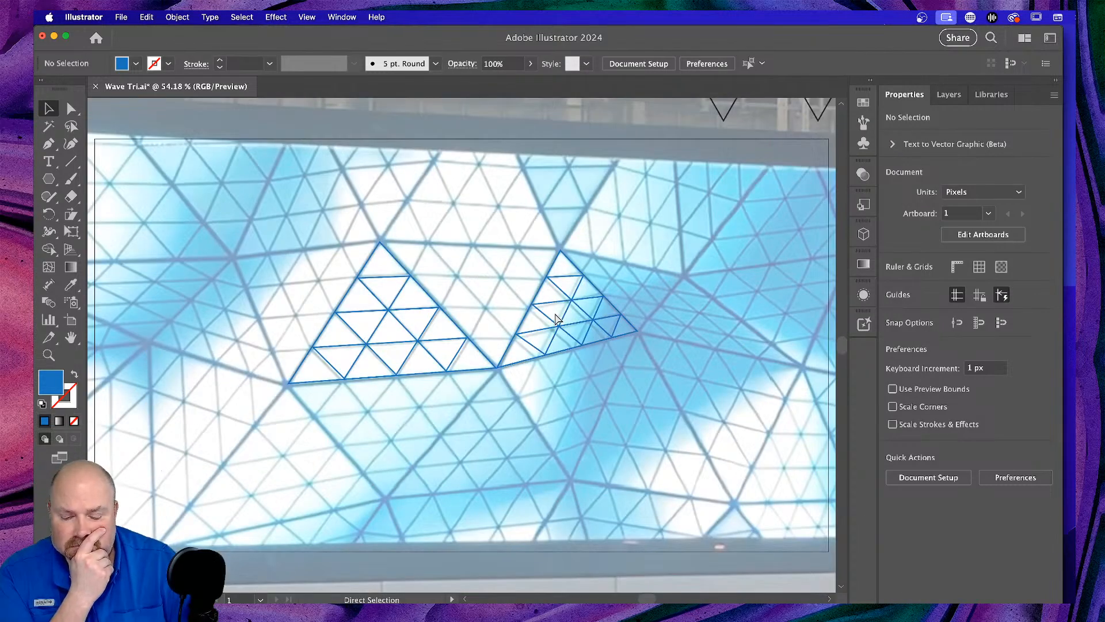
key("super+minus")
key("super+minus")
key("super+minus")
key("super+minus")
key("super+minus")
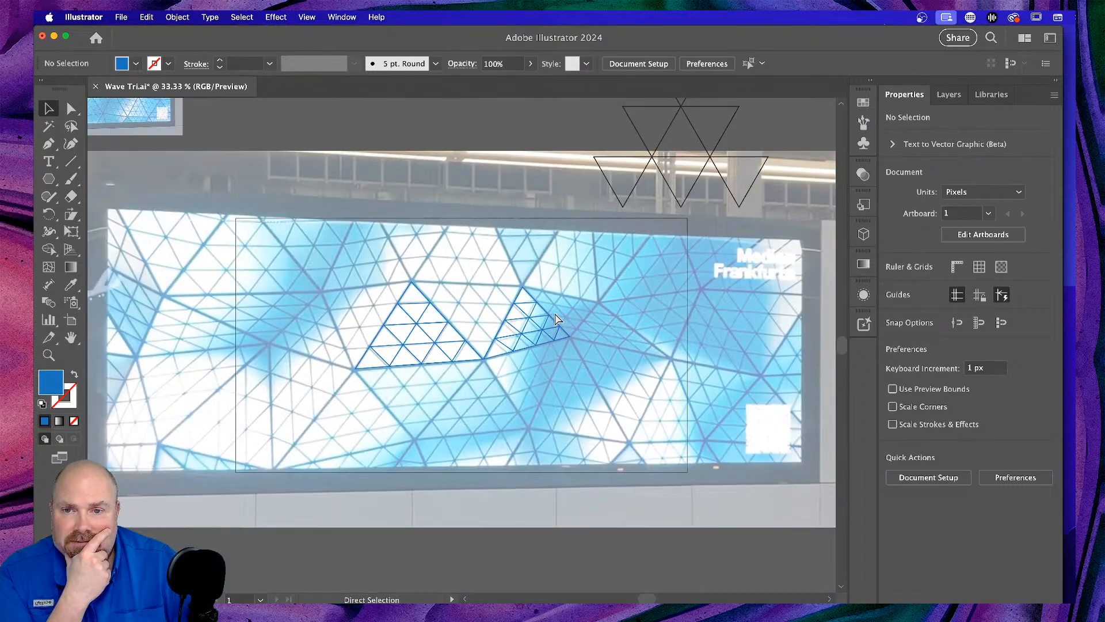
scroll(545, 311, "up", 5)
scroll(544, 310, "right", 5)
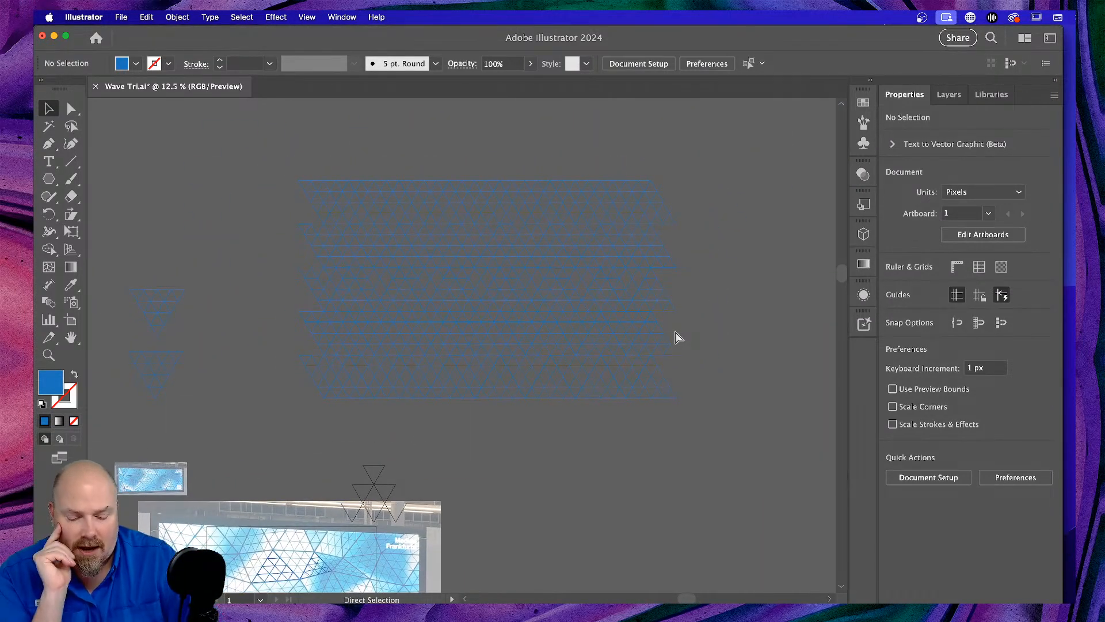
Try to unite the five stacked triangle rows into one grid shape with Pathfinder.
key("super+equal")
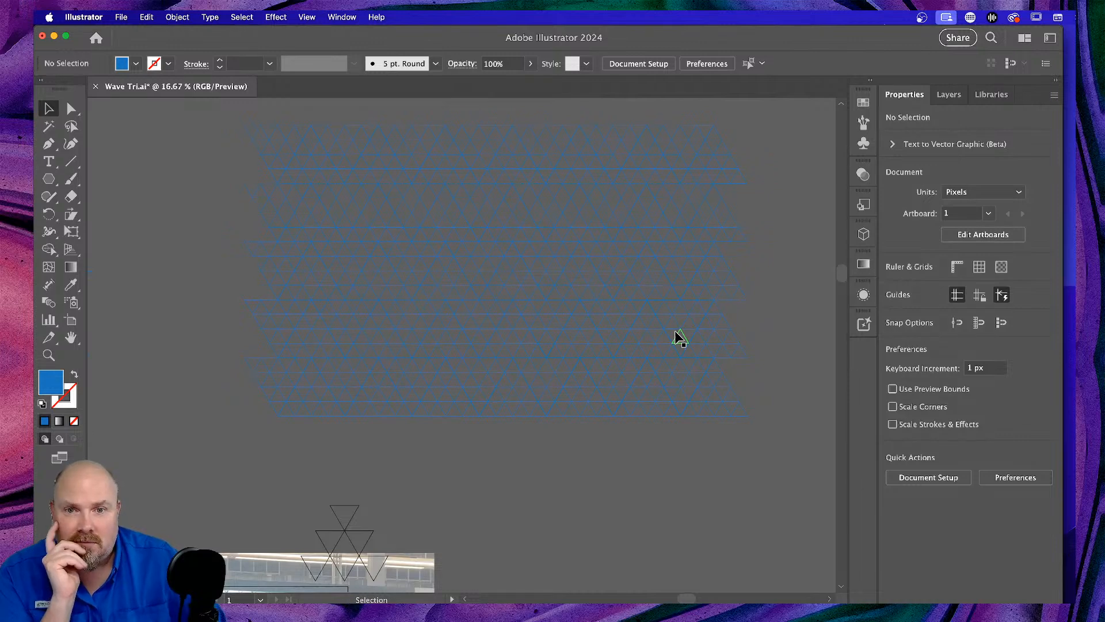
scroll(677, 337, "right", 2)
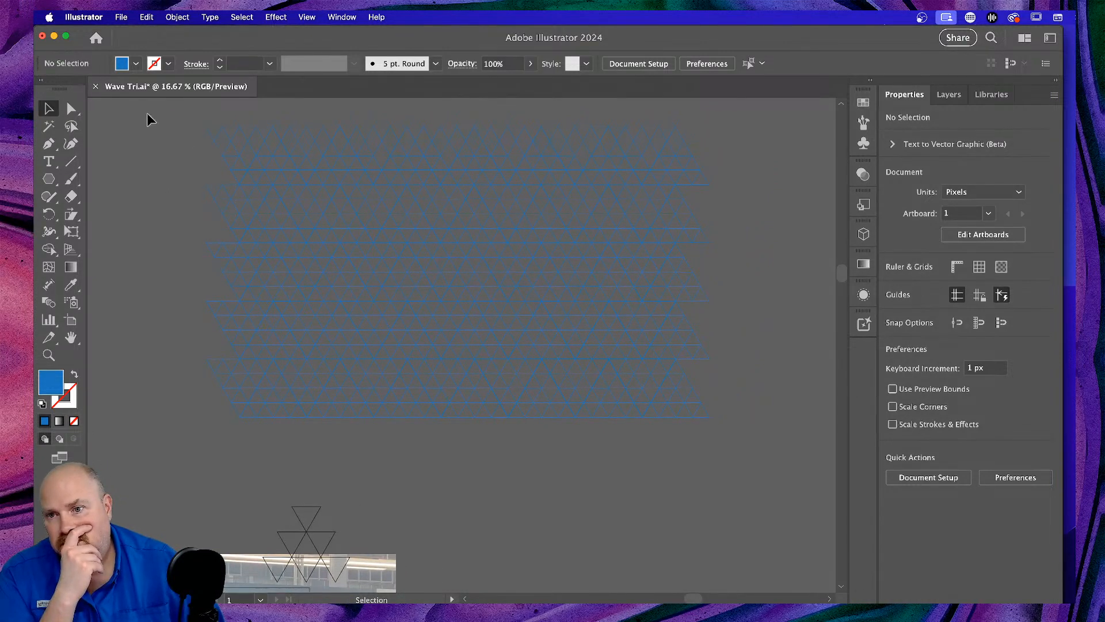
key("super+a")
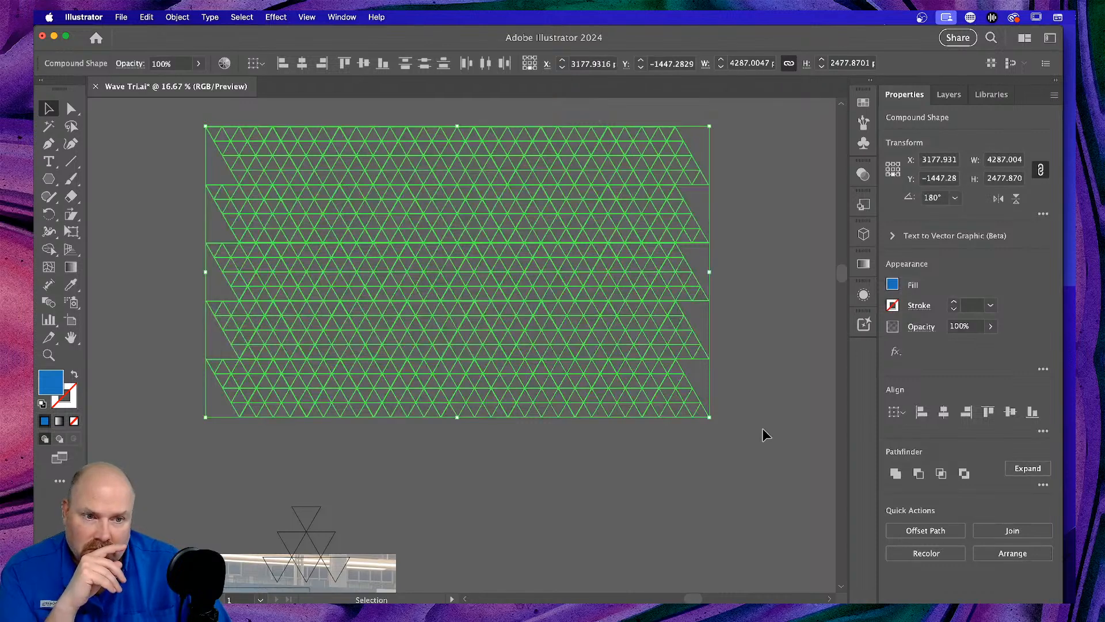
left_click(895, 473)
left_click(764, 491)
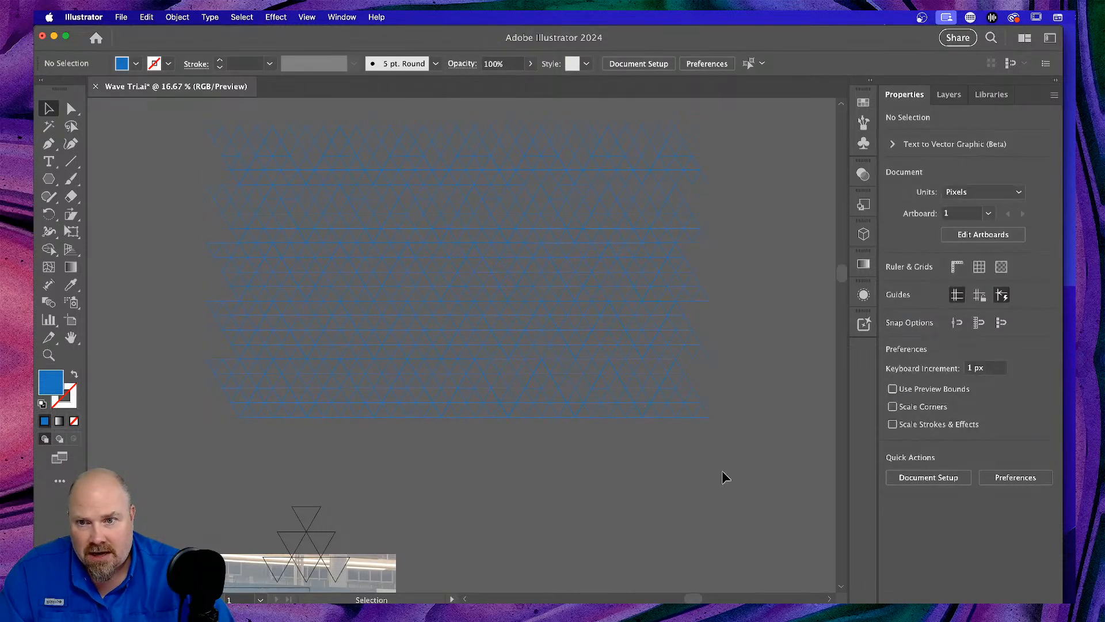
Inspect the anchor points across the combined triangle grid, first on the whole grid and again on its upper three rows.
left_click(547, 292)
left_click(783, 285)
scroll(783, 286, "up", 2)
scroll(783, 285, "left", 2)
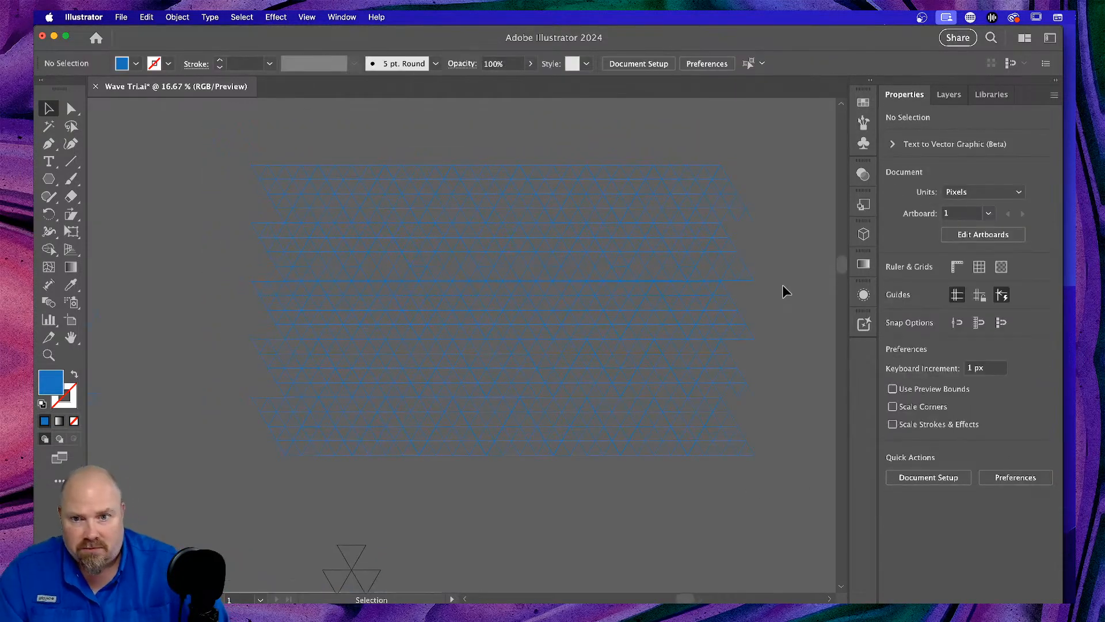
left_click(71, 110)
left_click_drag(214, 151, 796, 451)
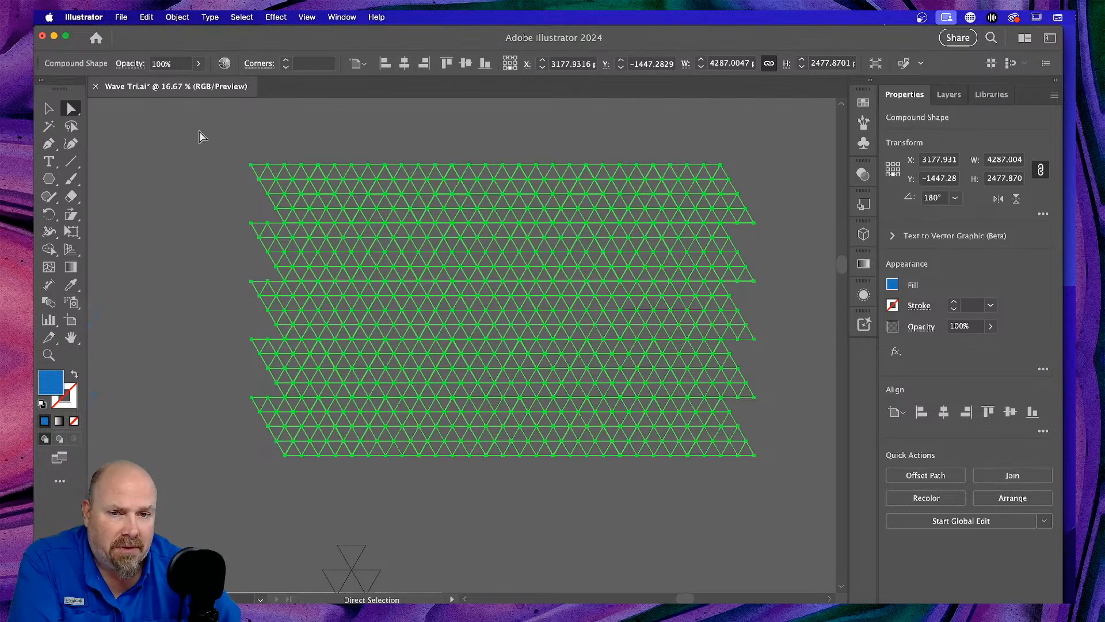
left_click(194, 201)
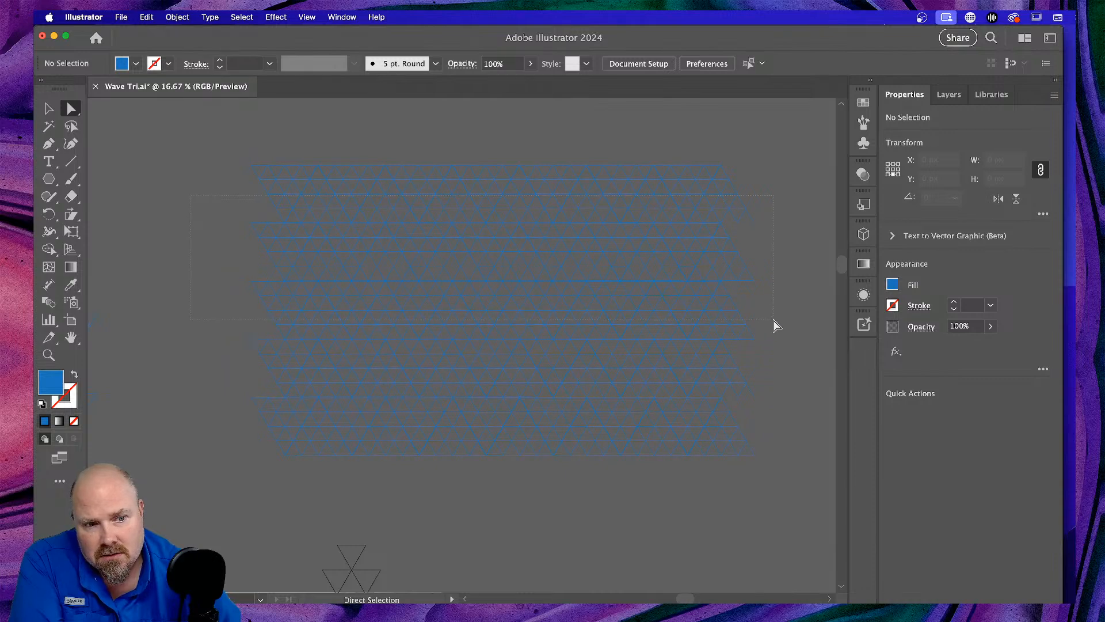
key("super+z")
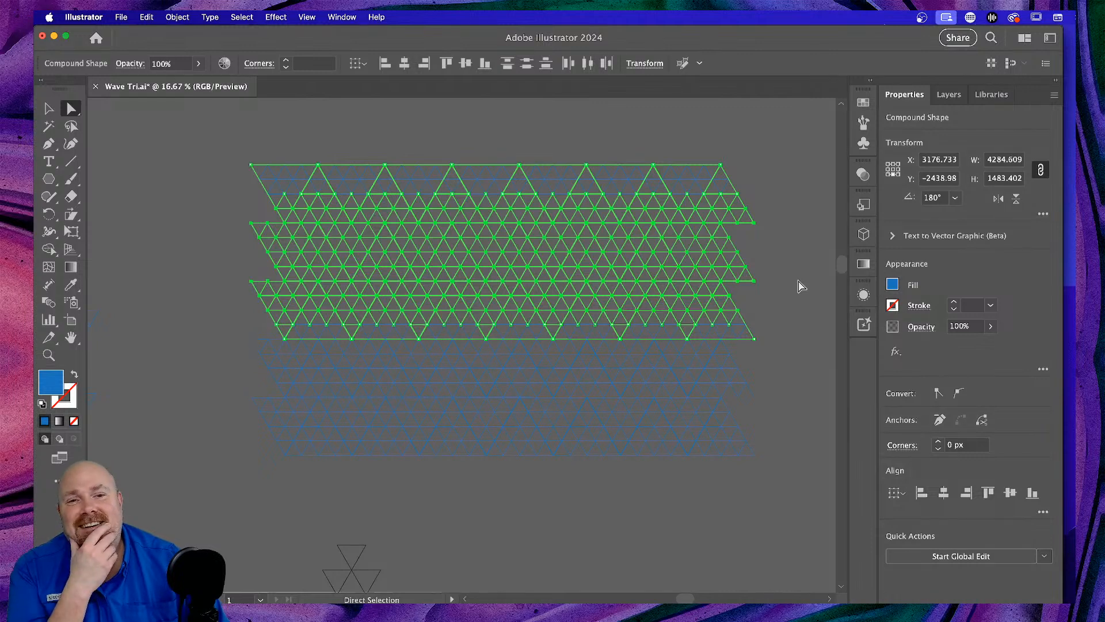
left_click(800, 286)
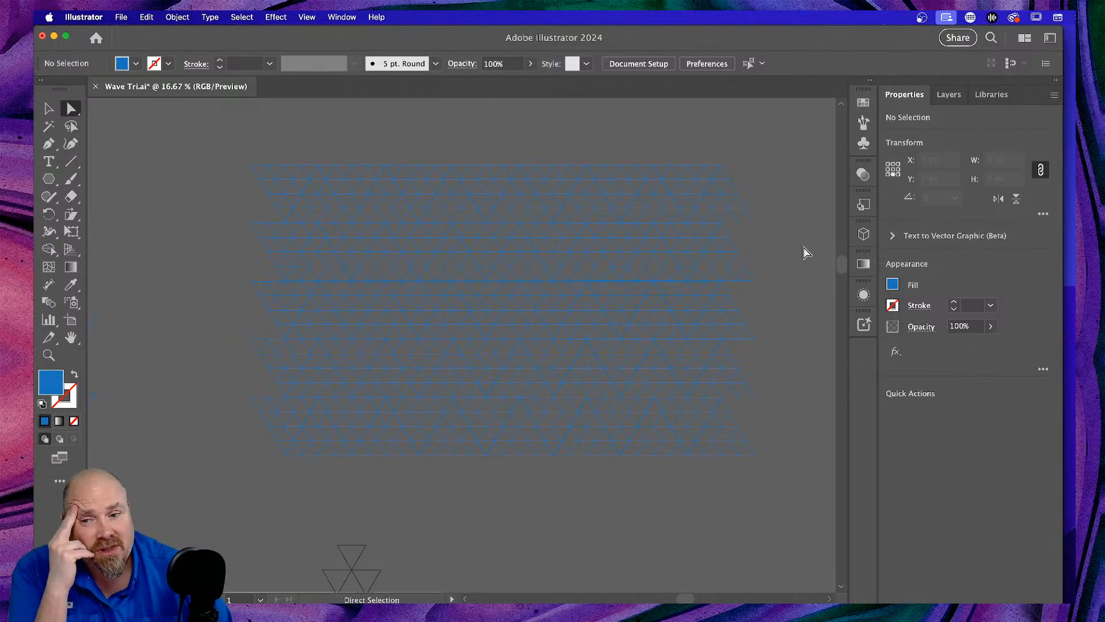
Try moving a corner anchor of one large triangle in the third row, and undo the move.
left_click(580, 301)
left_click_drag(619, 340, 586, 353)
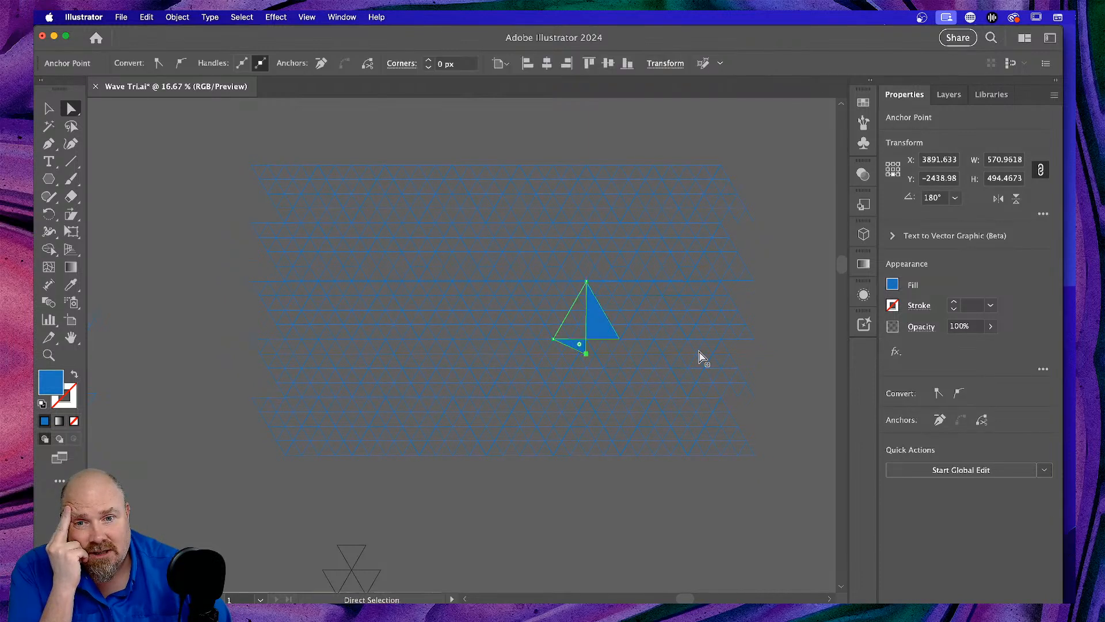
key("super")
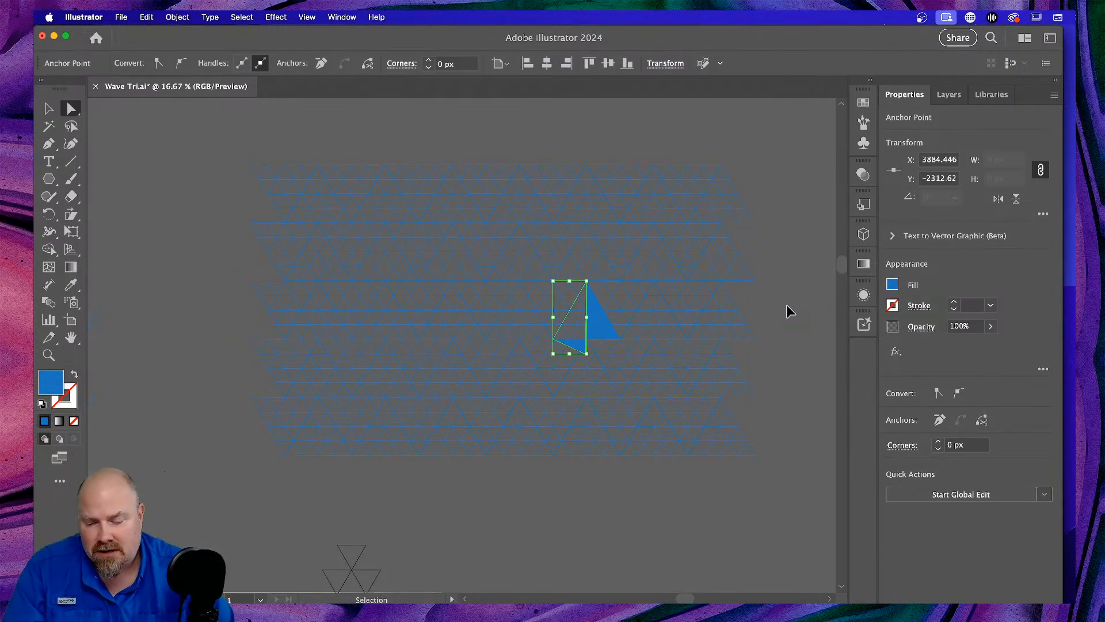
key("super+z")
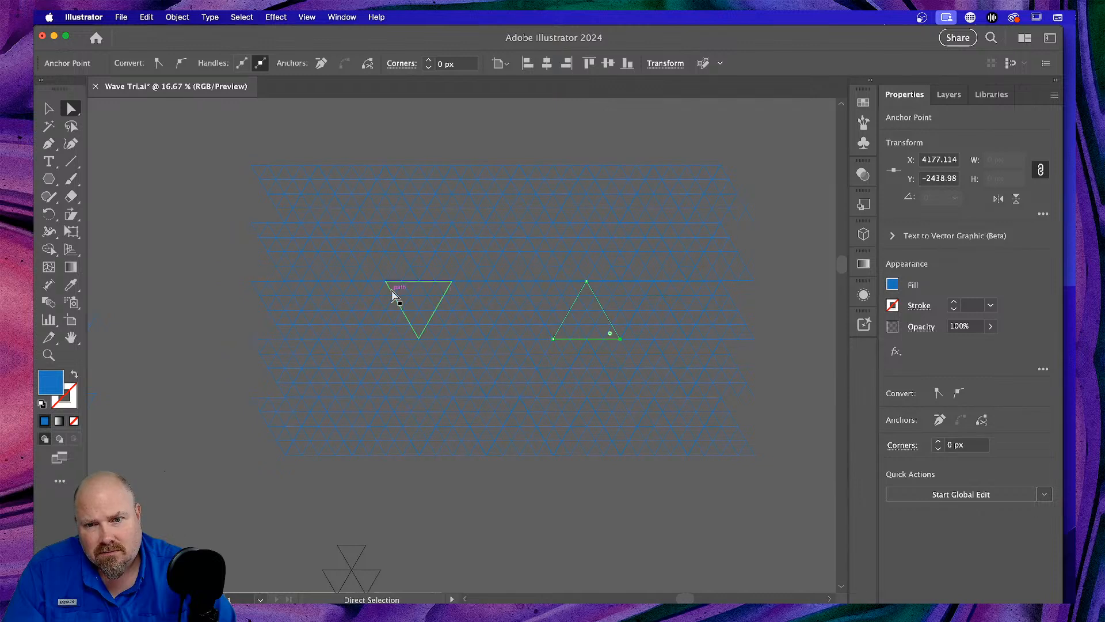
left_click(192, 316)
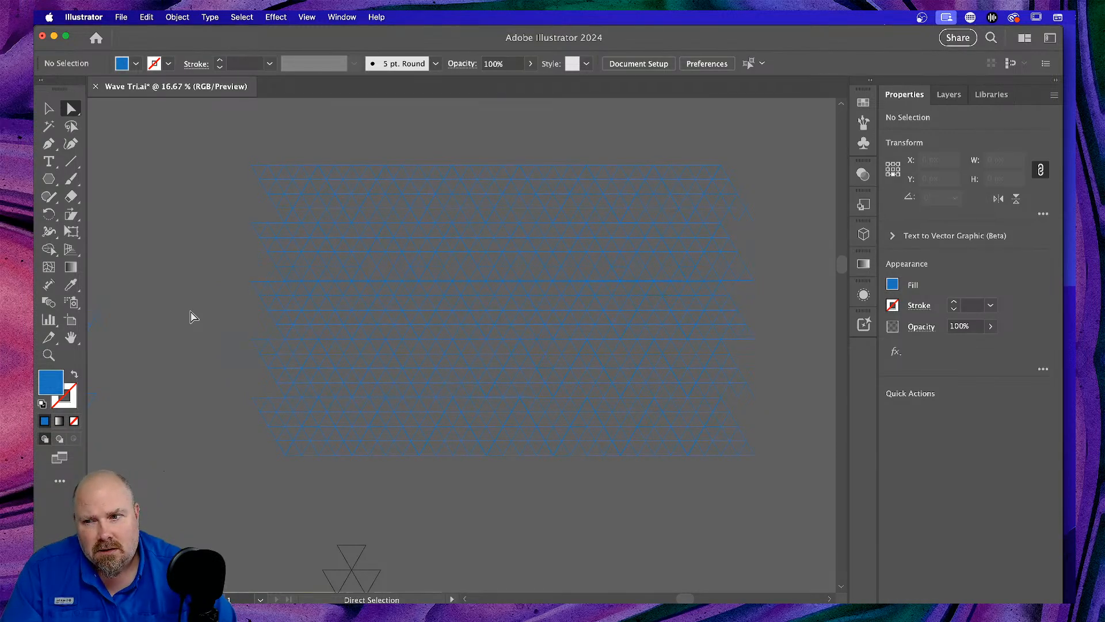
Compare the reference photo and its traced triangles with the stacked triangle grid.
scroll(191, 316, "down", 4)
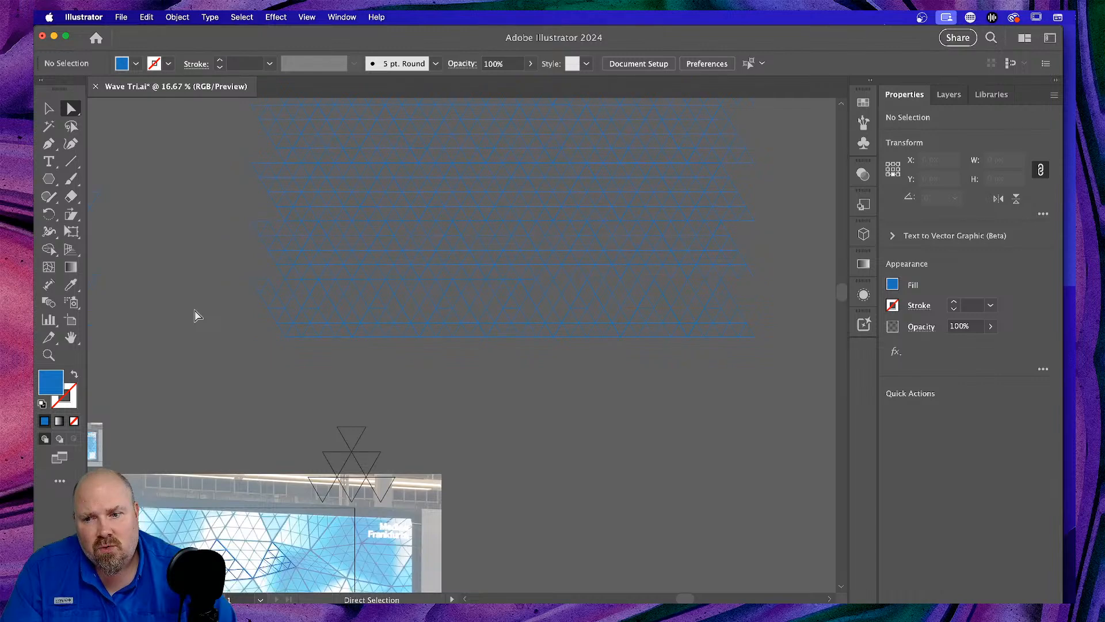
scroll(194, 315, "down", 4)
scroll(195, 316, "left", 8)
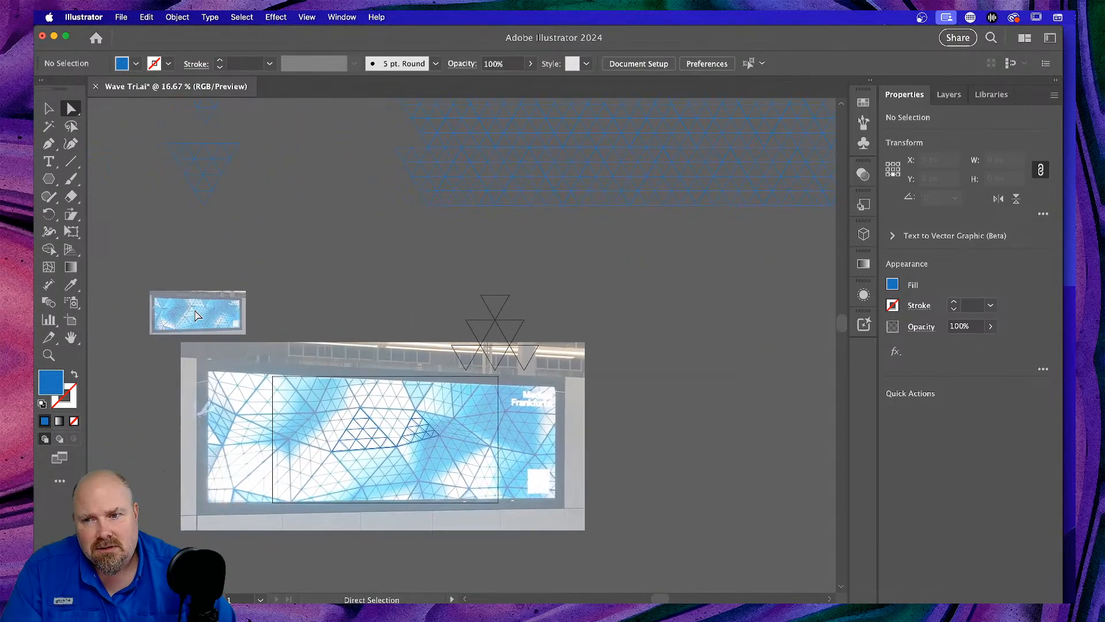
scroll(195, 315, "down", 1)
scroll(195, 315, "left", 1)
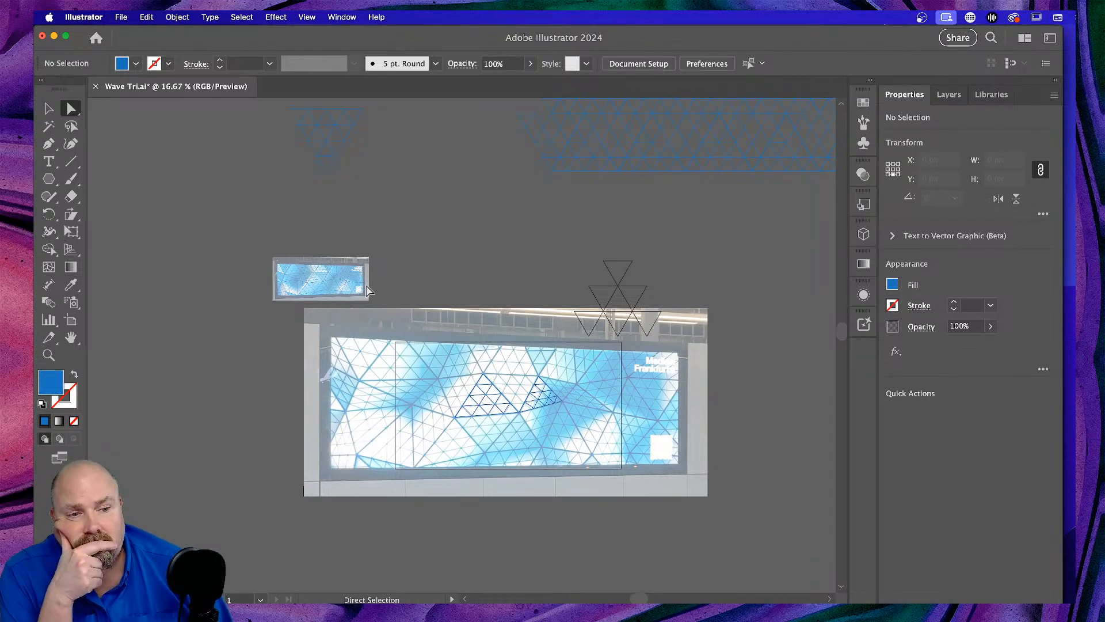
scroll(523, 262, "up", 5)
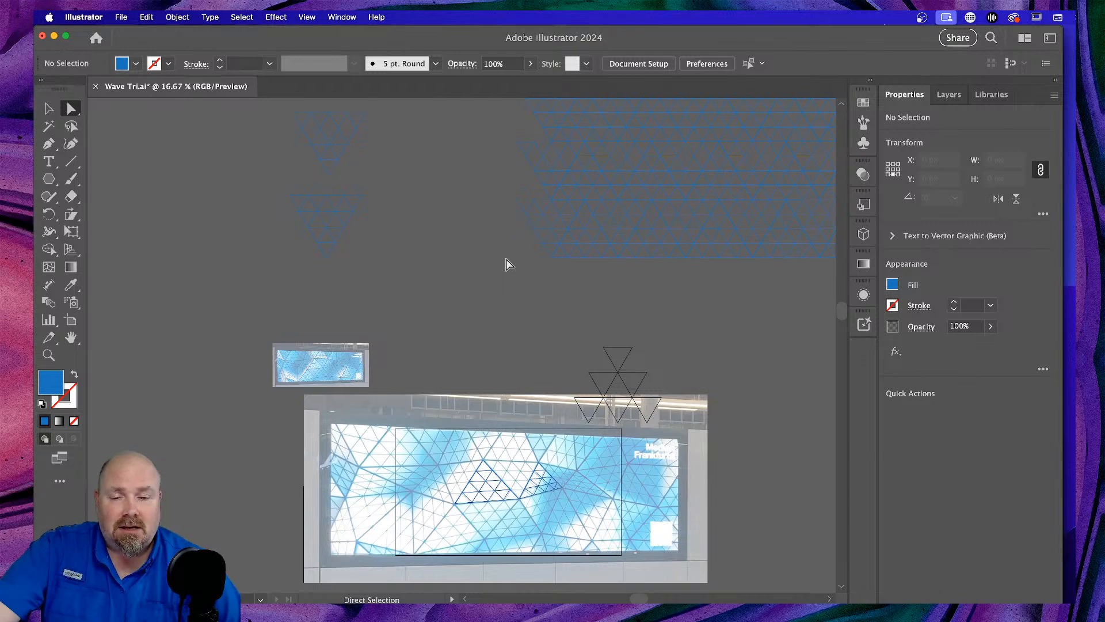
scroll(506, 268, "up", 5)
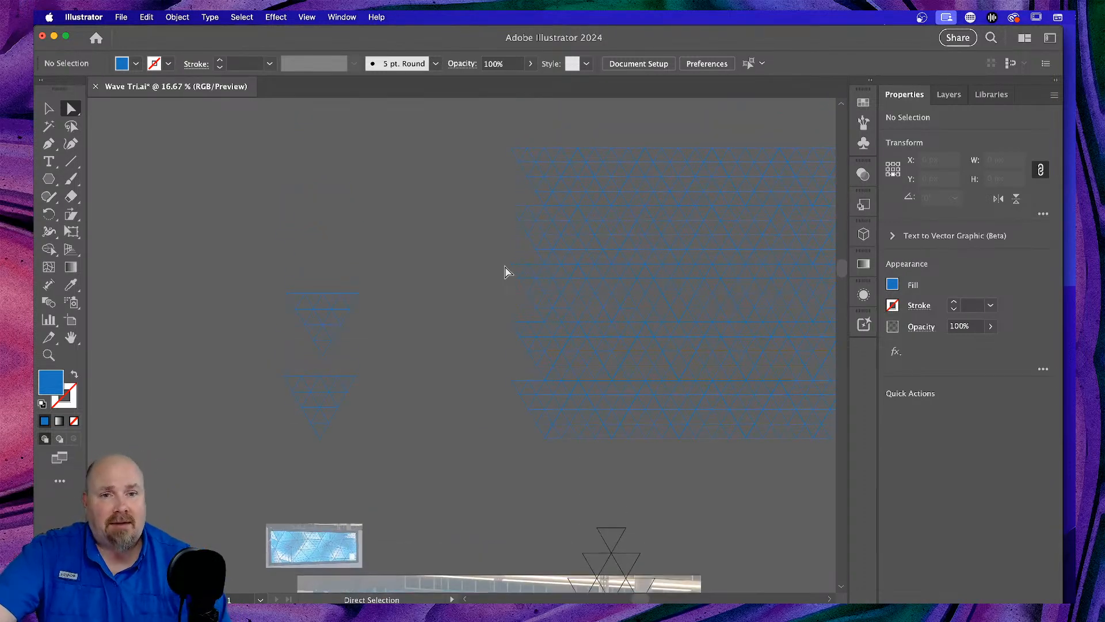
scroll(507, 271, "right", 5)
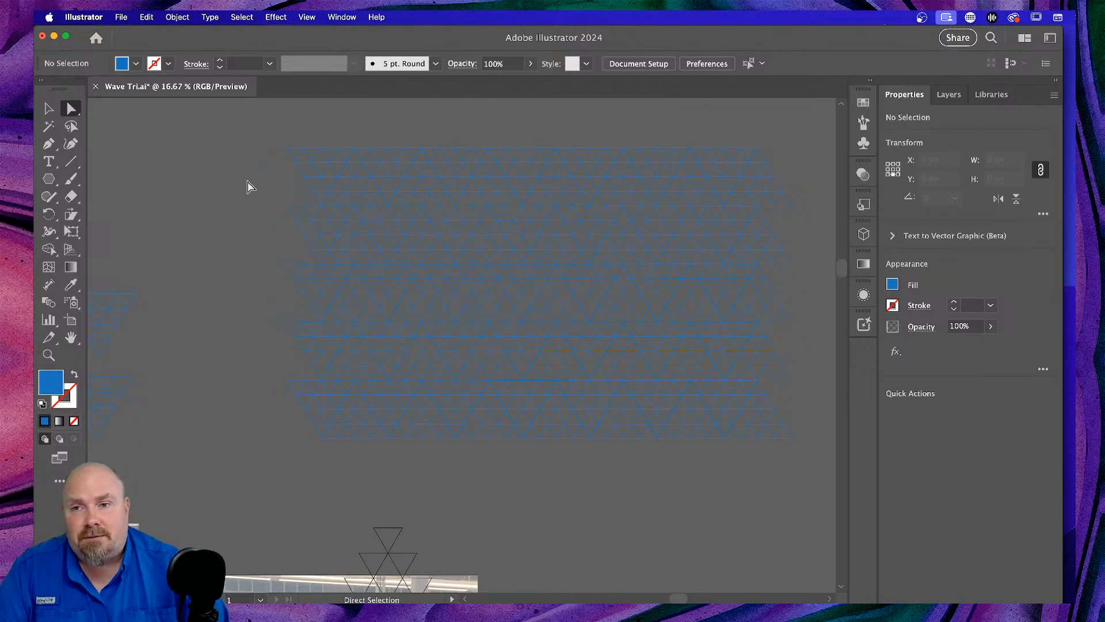
Delete the entire stacked triangle grid and save the document.
left_click_drag(248, 174, 816, 454)
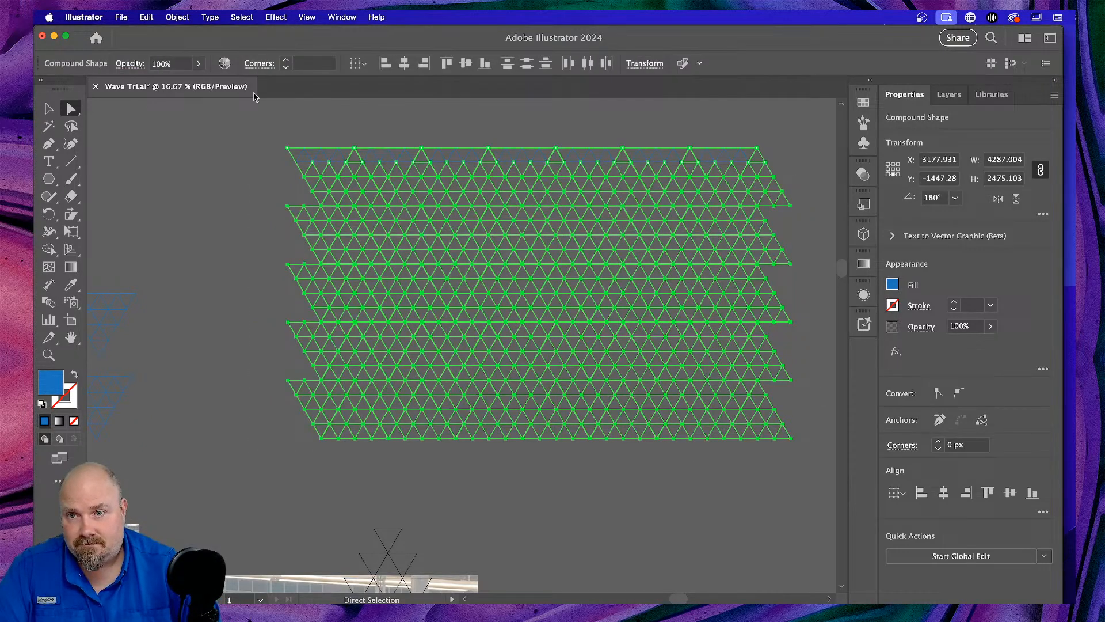
left_click_drag(262, 127, 804, 479)
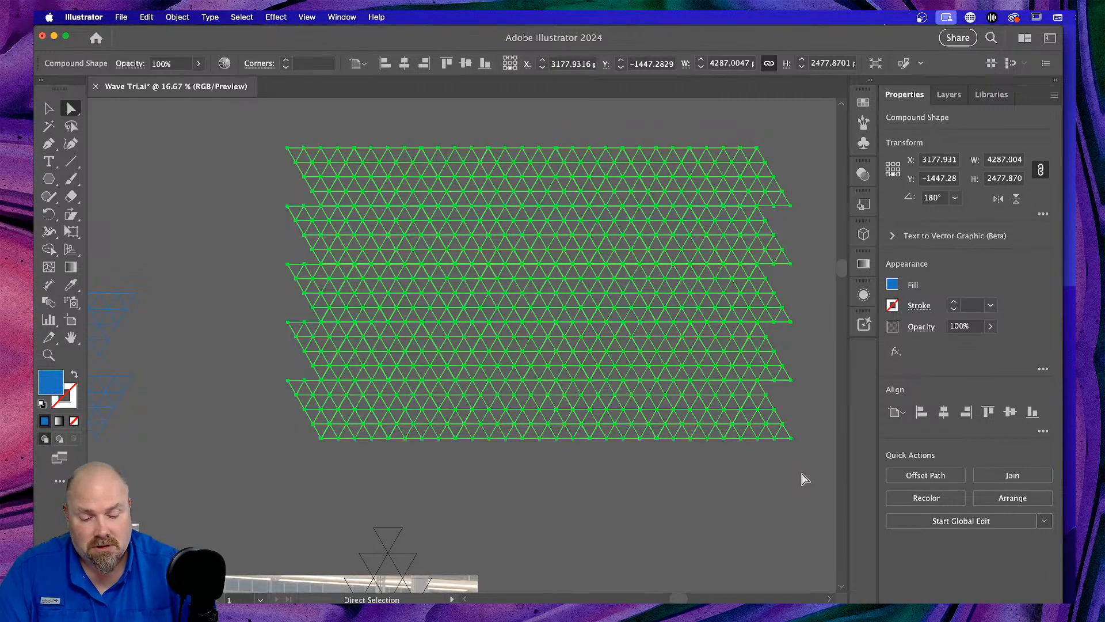
key("Delete")
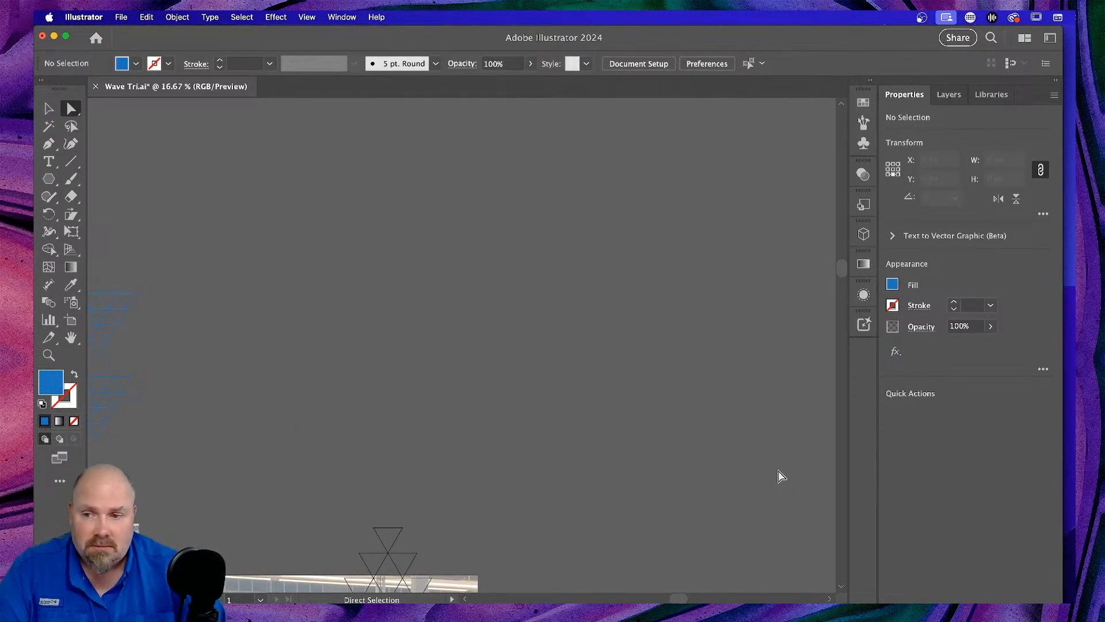
scroll(360, 275, "down", 5)
scroll(360, 275, "left", 4)
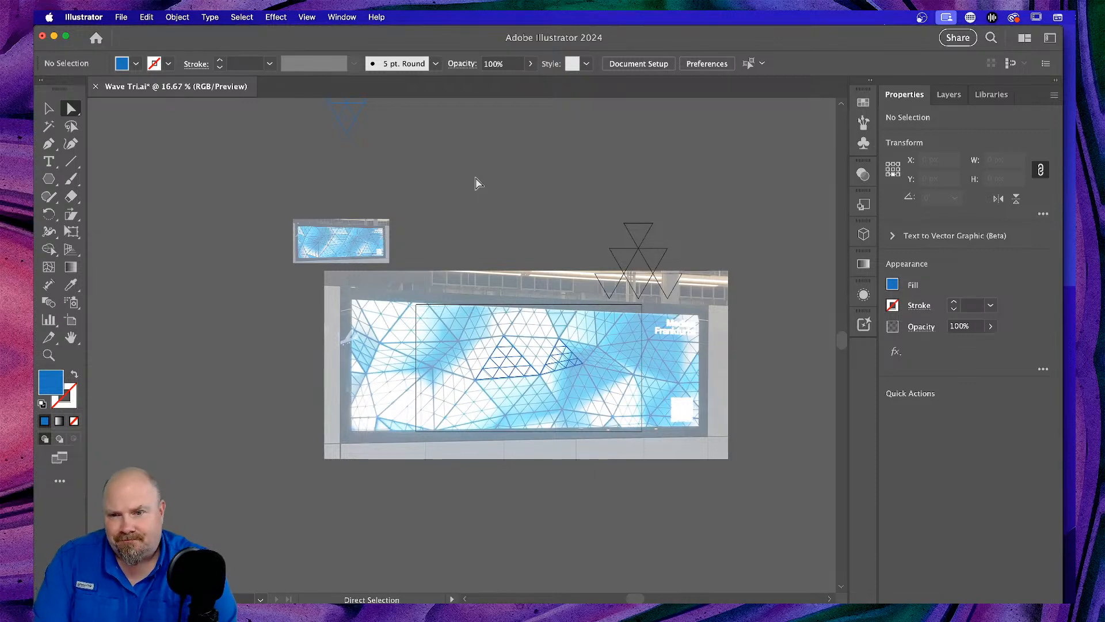
key("v")
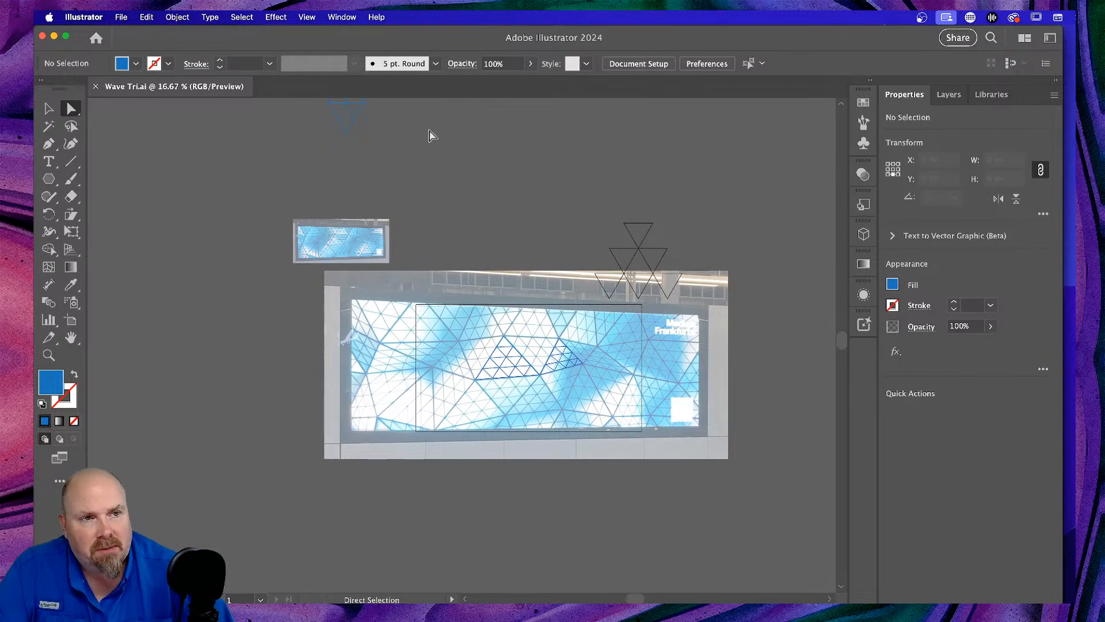
Switch to Finder and preview the billboard video IMG_0245.MOV to study its moving triangle pattern.
key("super+Tab")
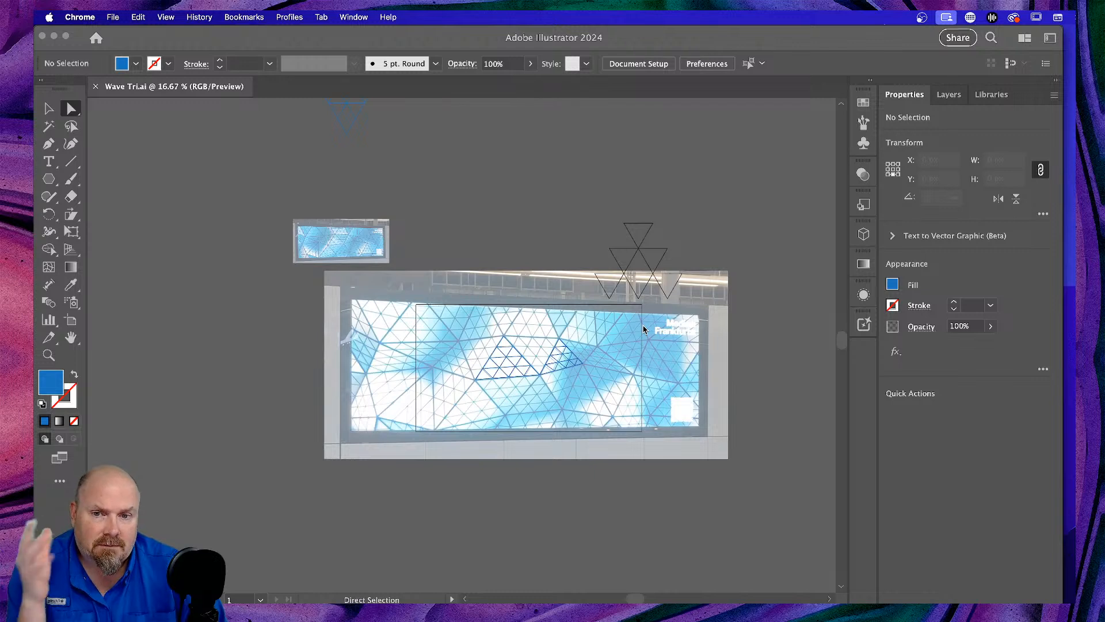
key("super+Tab")
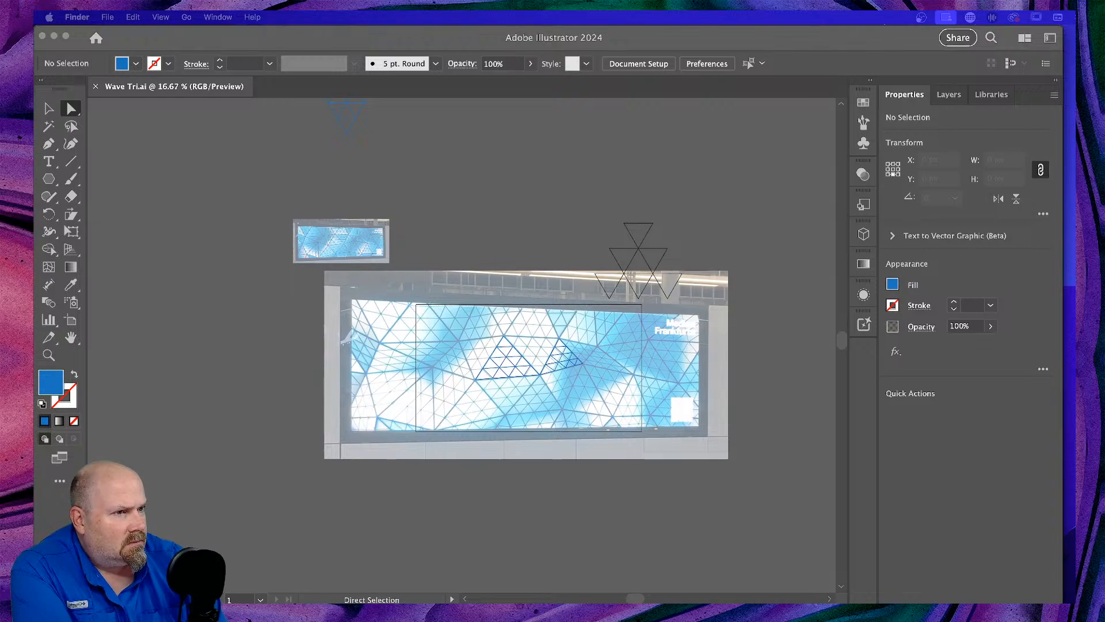
key("space")
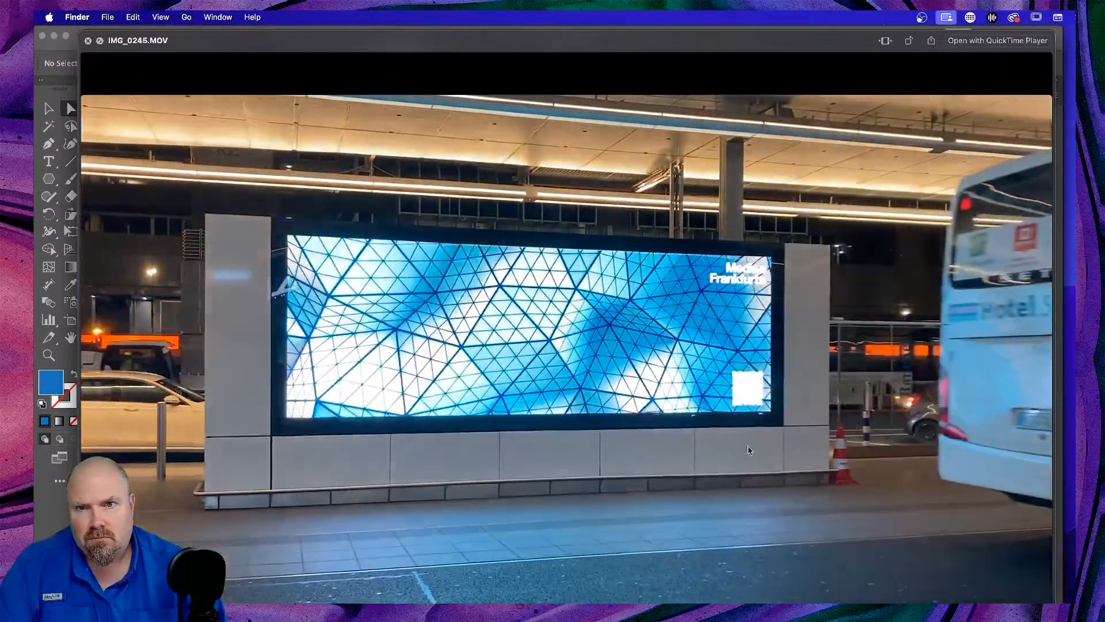
left_click_drag(598, 18, 550, 33)
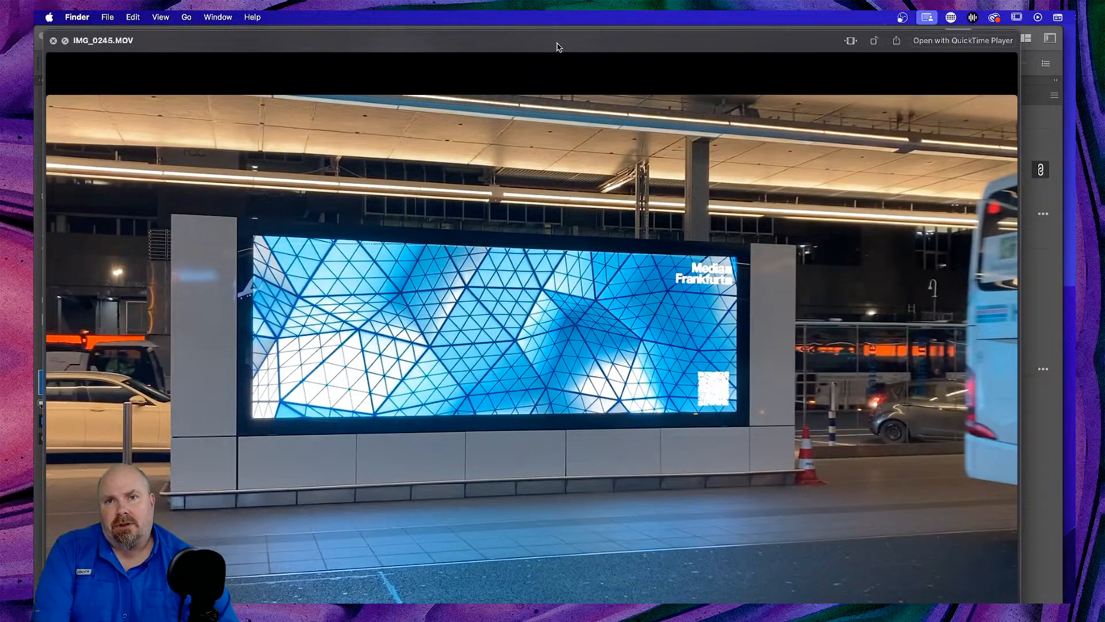
key("space")
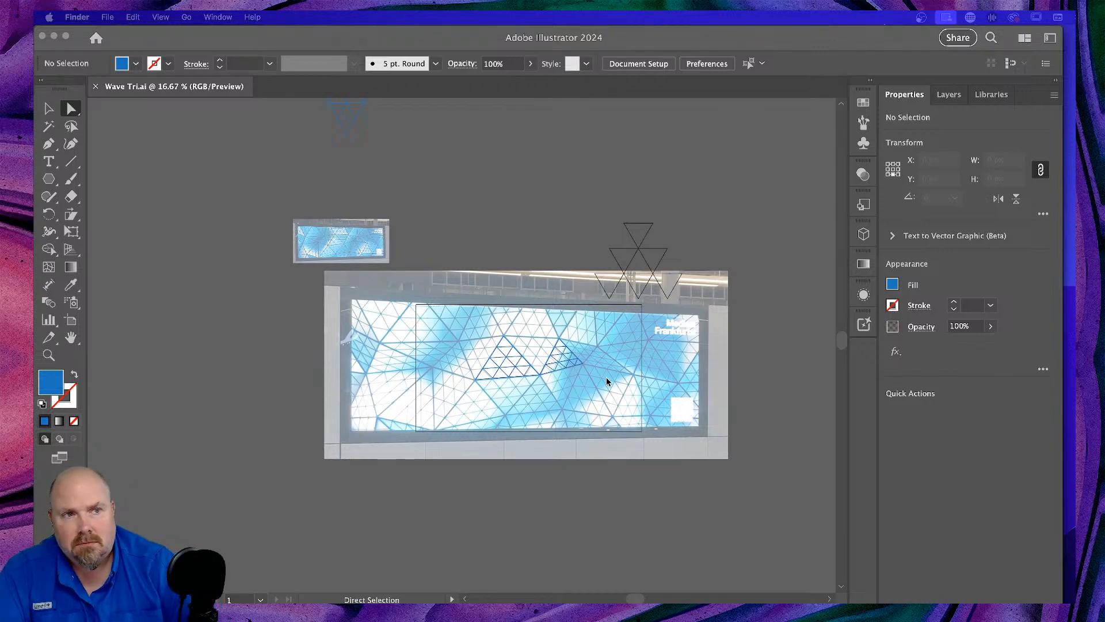
Switch to Illustrator and examine the two traced triangles against the billboard photo.
left_click(685, 40)
key("super+equal")
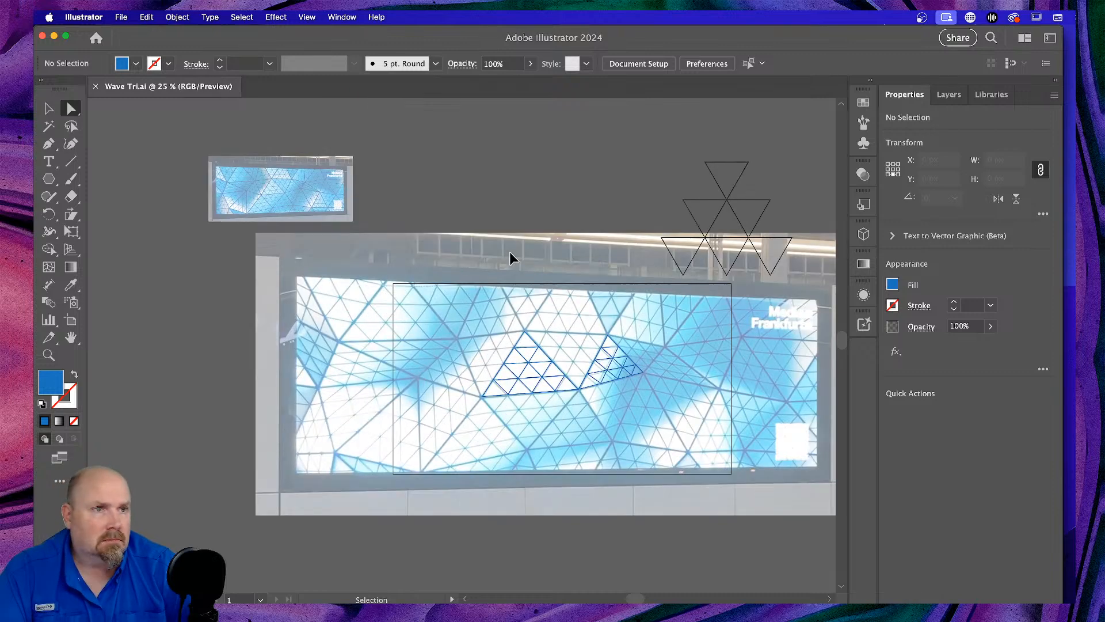
key("super+equal")
key("super+equal")
key("super+minus")
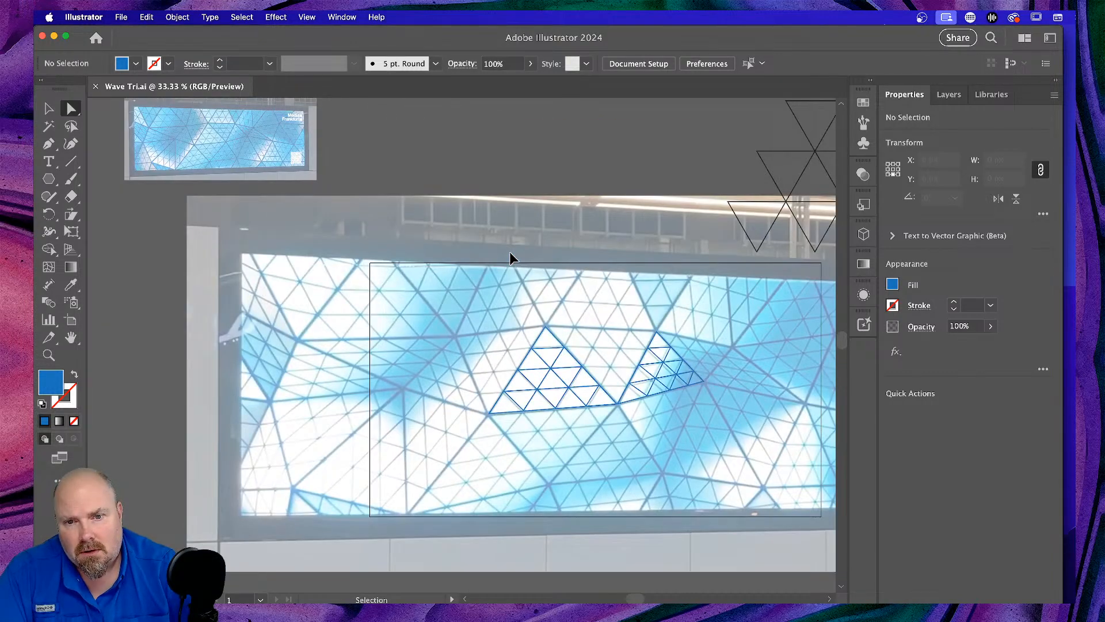
key("a")
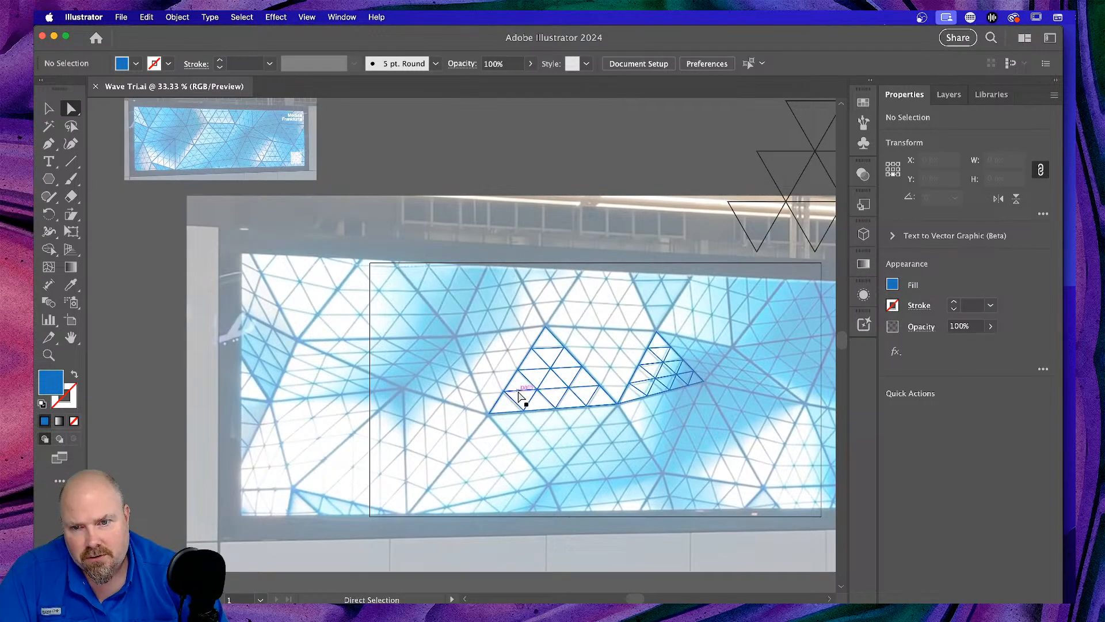
scroll(530, 389, "right", 5)
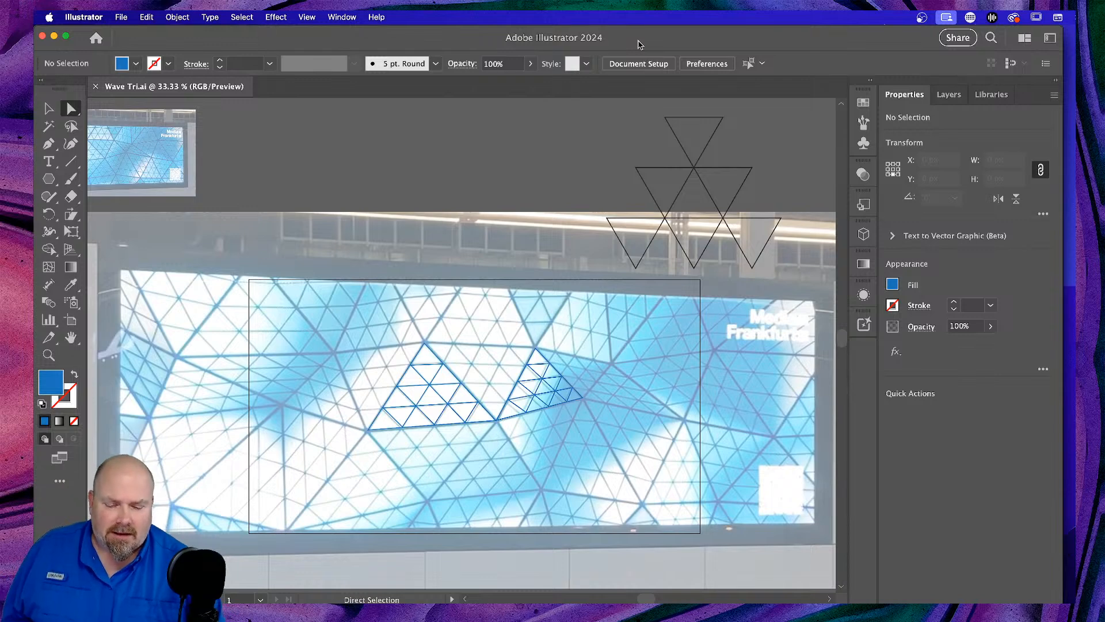
key("super+minus")
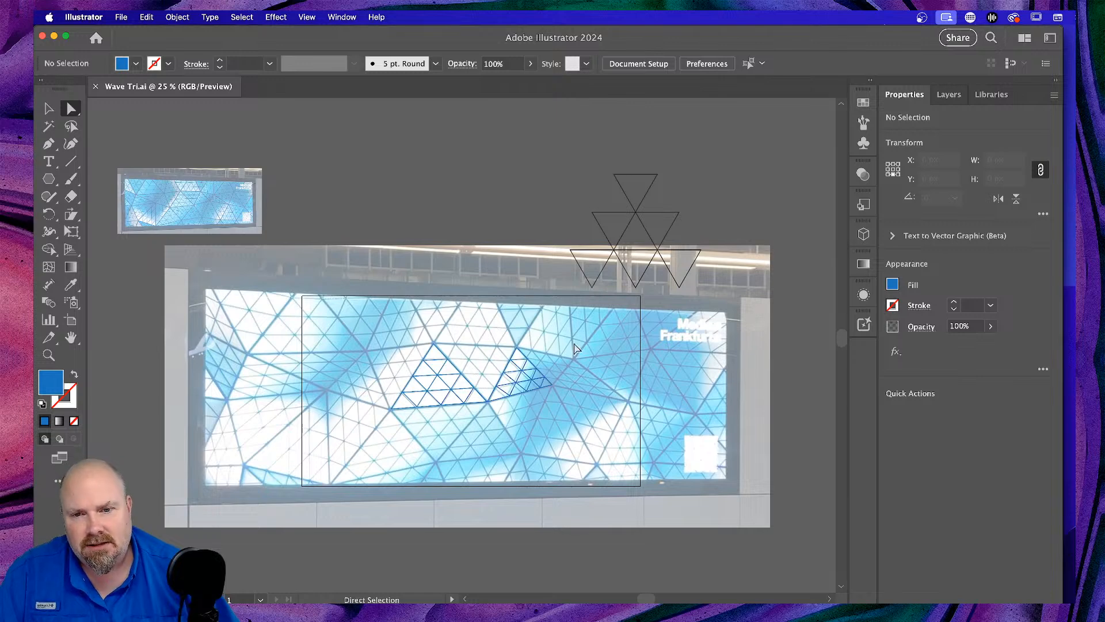
Select all parts of the smaller traced triangle and place a copy up and to the right of it over the photo.
left_click_drag(570, 361, 518, 422)
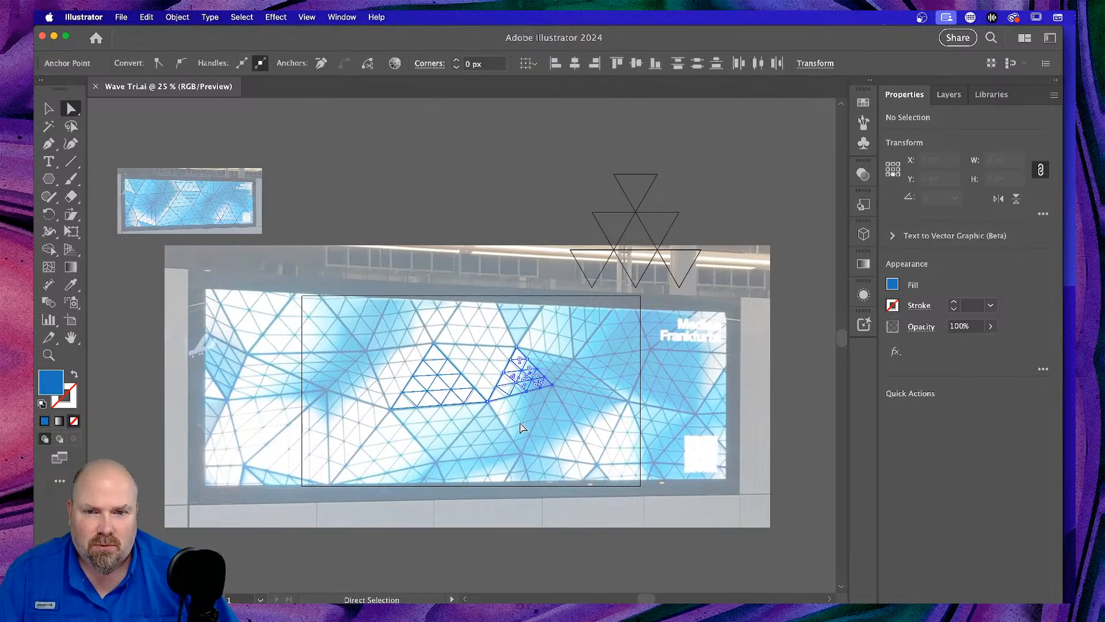
key("super+plus")
key("super+plus")
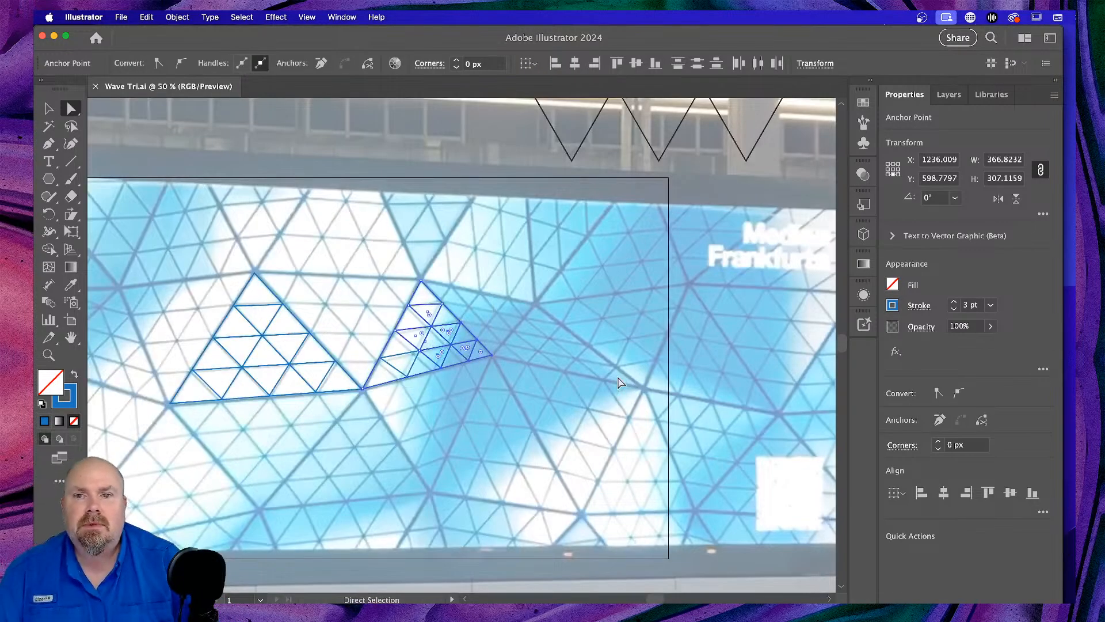
left_click_drag(518, 330, 380, 425)
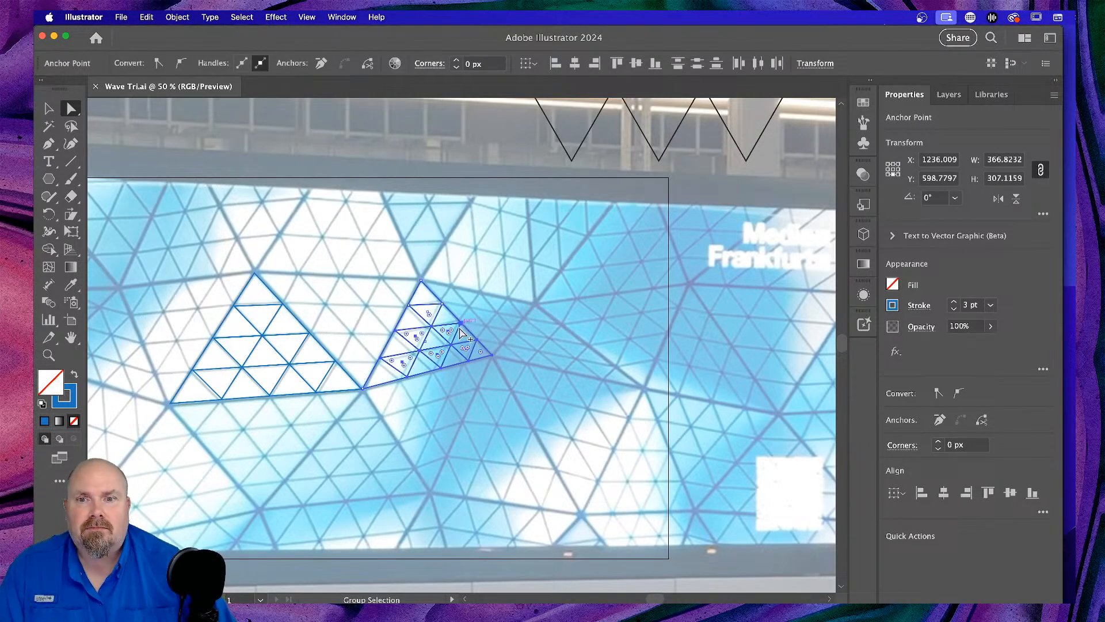
left_click_drag(458, 352, 607, 320)
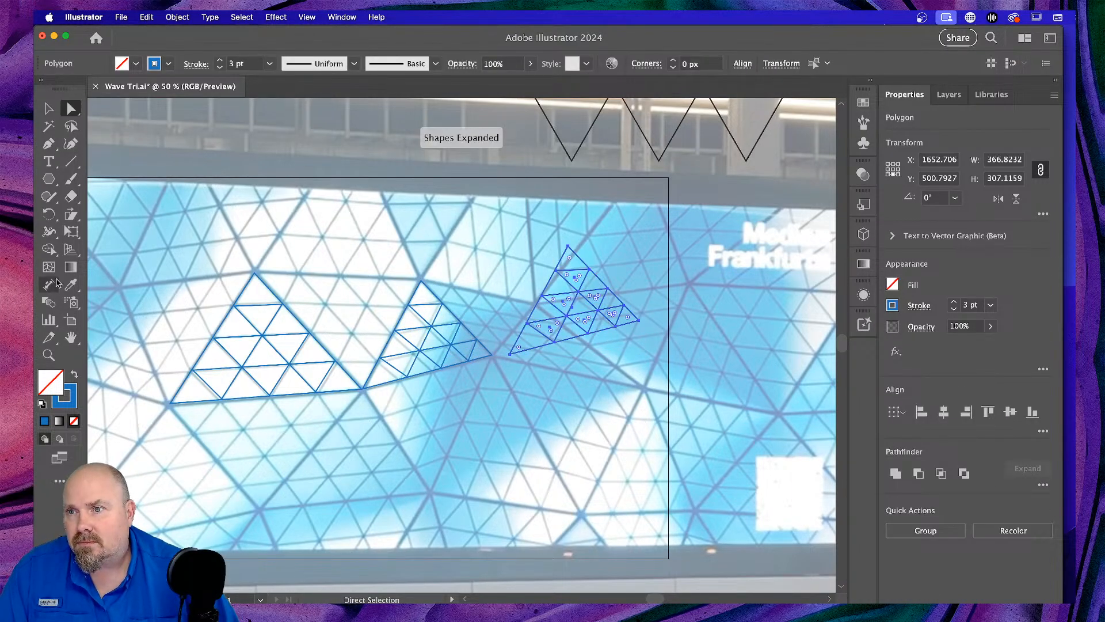
Try Free Distort on the copied triangle, pulling its lower-left corner to the smaller triangle's tip and reshaping its upper corners.
left_click(72, 232)
left_click(113, 220)
left_click_drag(510, 357, 494, 354)
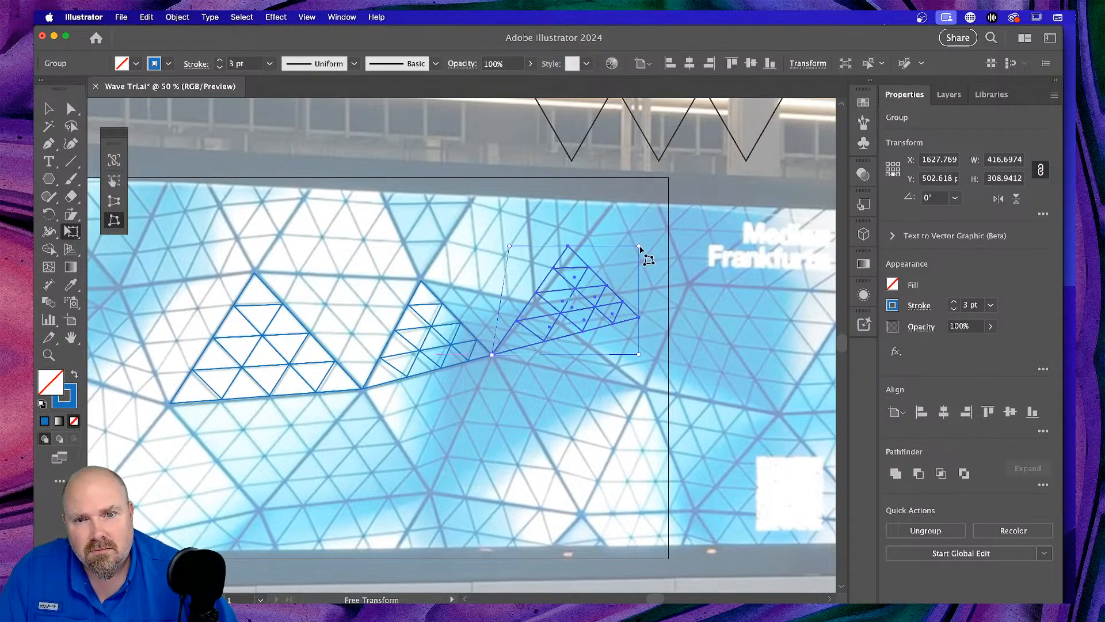
left_click_drag(639, 246, 571, 223)
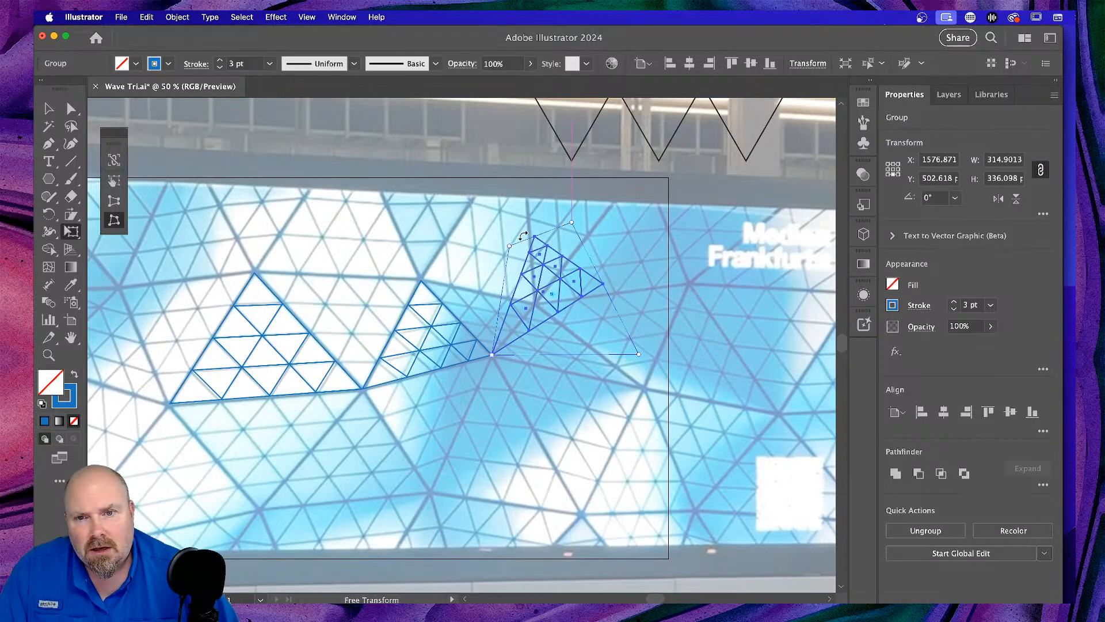
left_click_drag(509, 247, 465, 242)
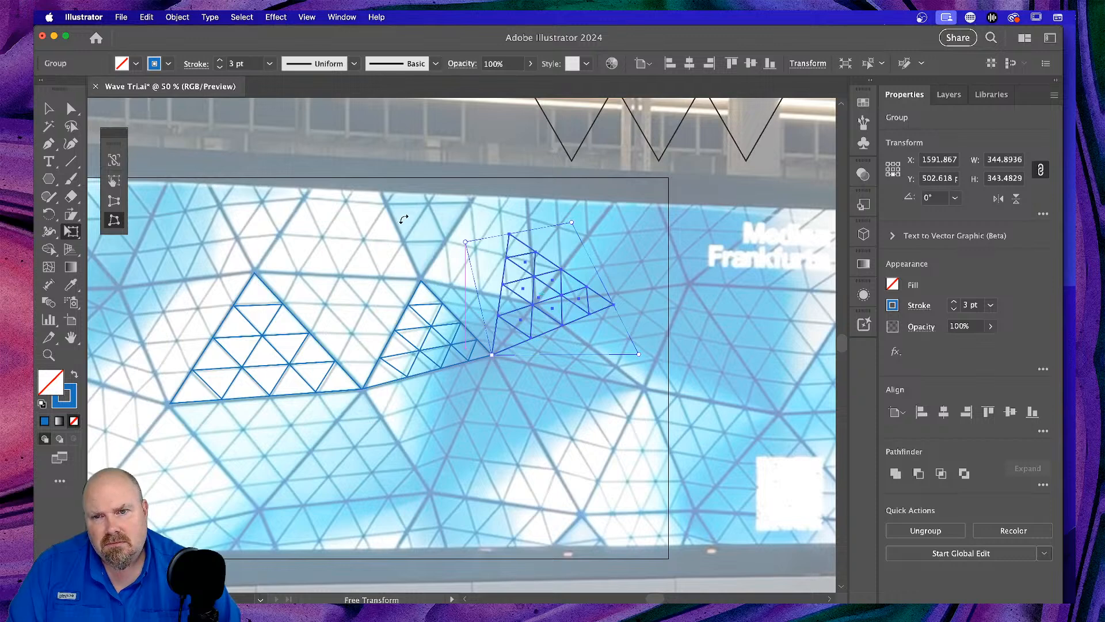
Try moving the distorted copy by its upper tip with the Selection tool, and undo the move.
left_click(49, 109)
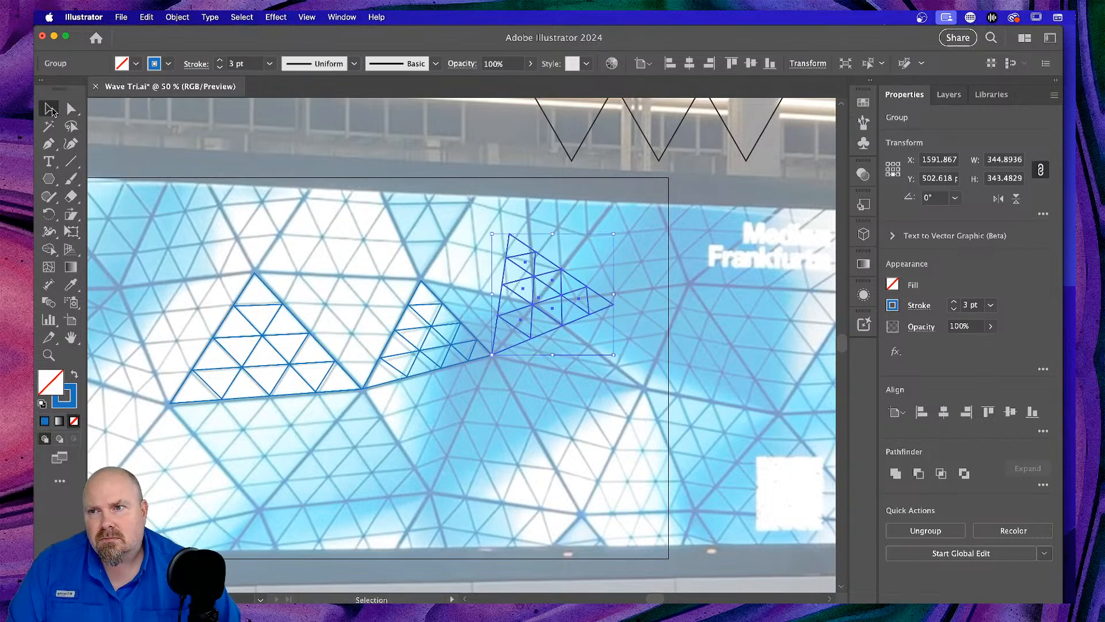
left_click(336, 126)
left_click(510, 238)
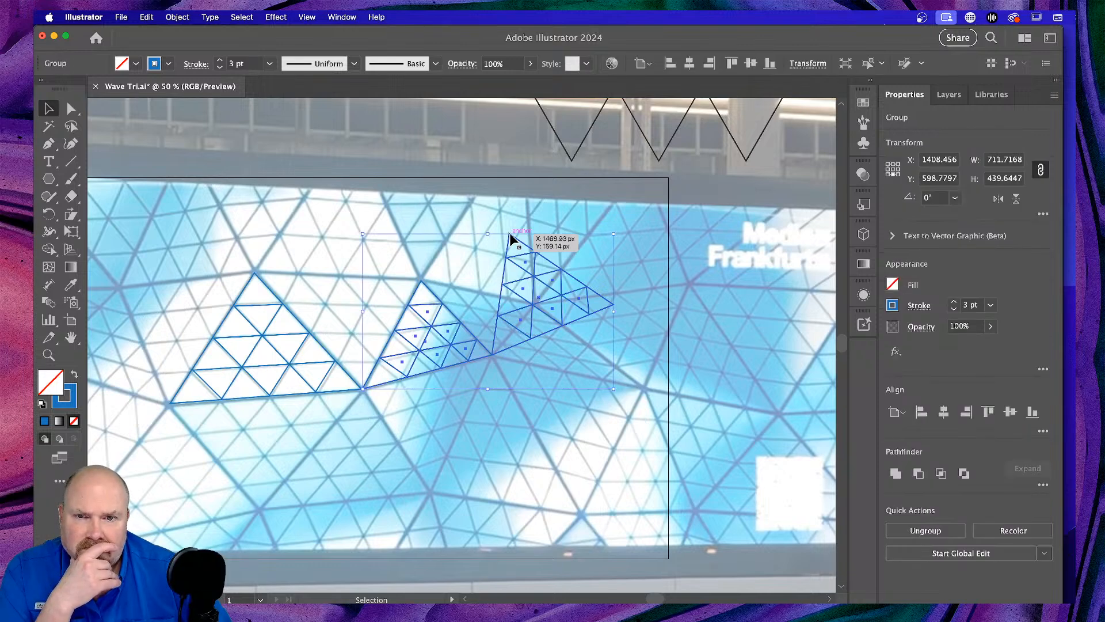
left_click_drag(510, 239, 486, 239)
key("super")
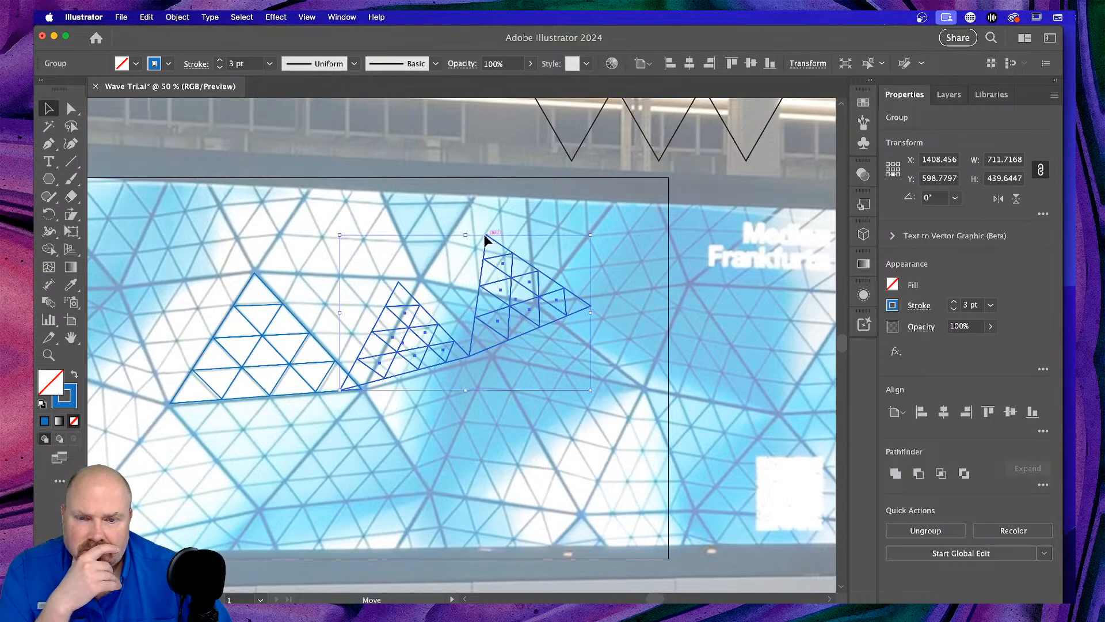
key("super+z")
Try shifting only the upper tip's anchor point on the distorted copy, and undo the change.
key("a")
left_click_drag(509, 238, 491, 239)
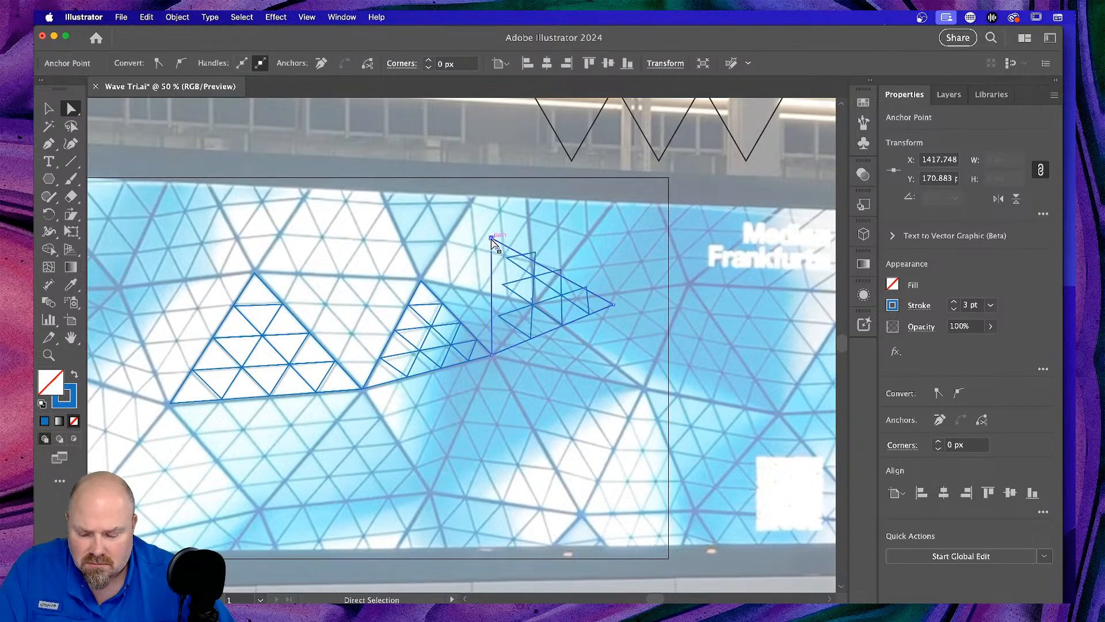
key("super+z")
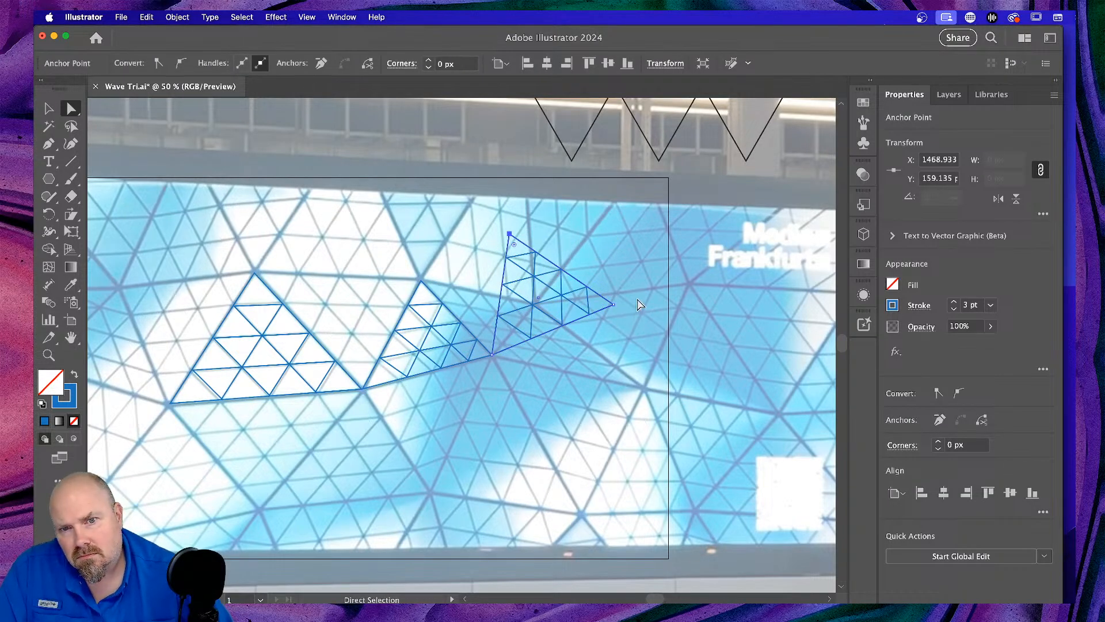
Try adjusting the outline of the distorted copy with the Free Transform tool.
left_click(71, 196)
left_click(71, 230)
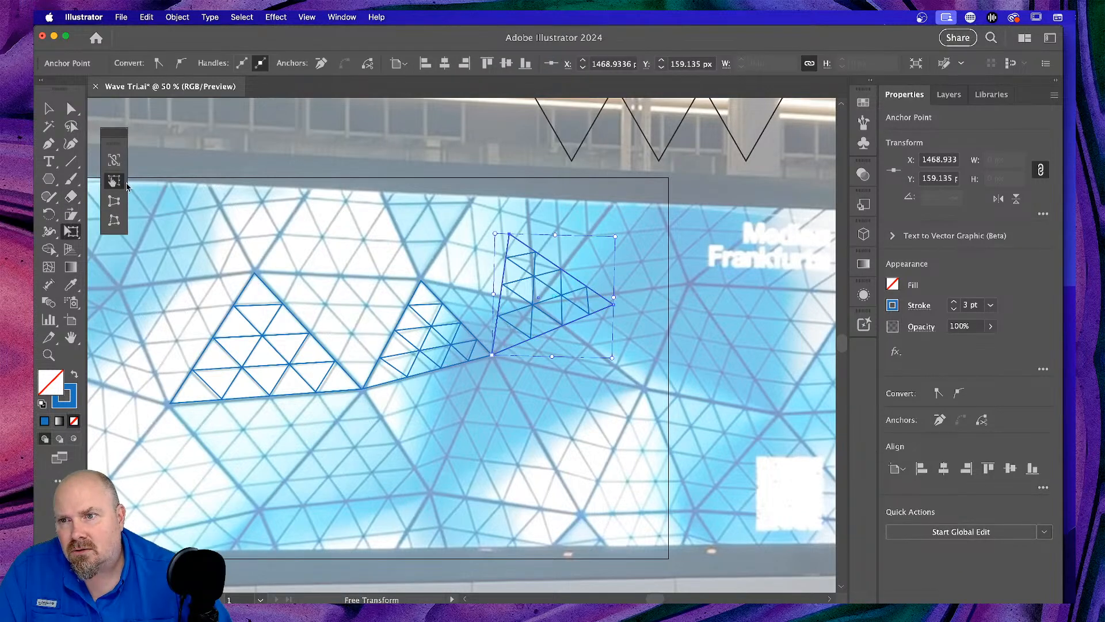
left_click_drag(617, 362, 627, 335)
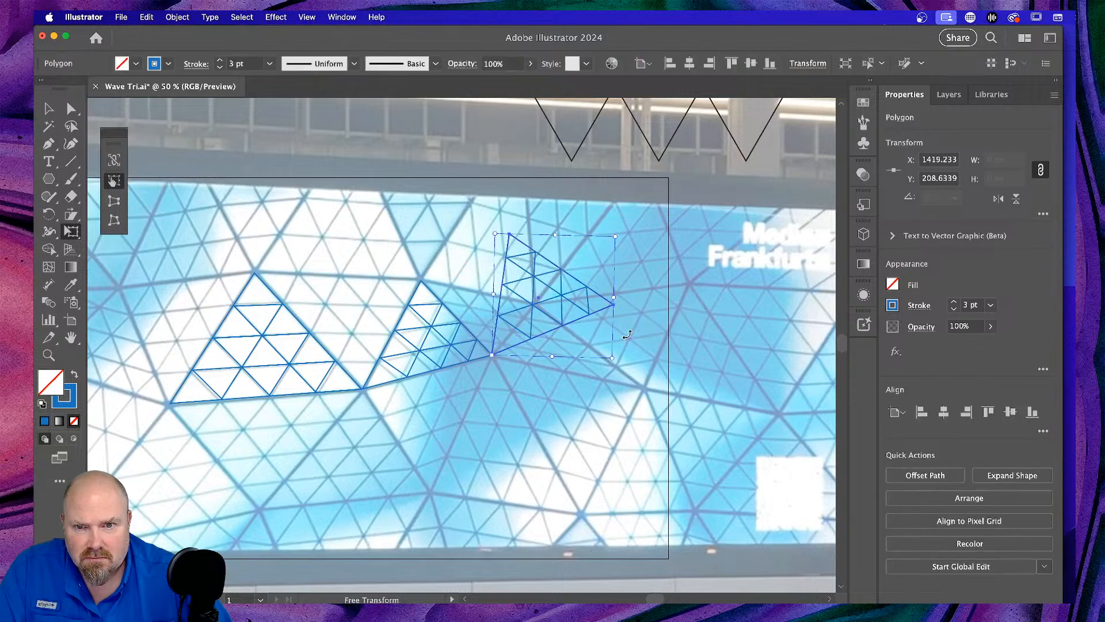
key("v")
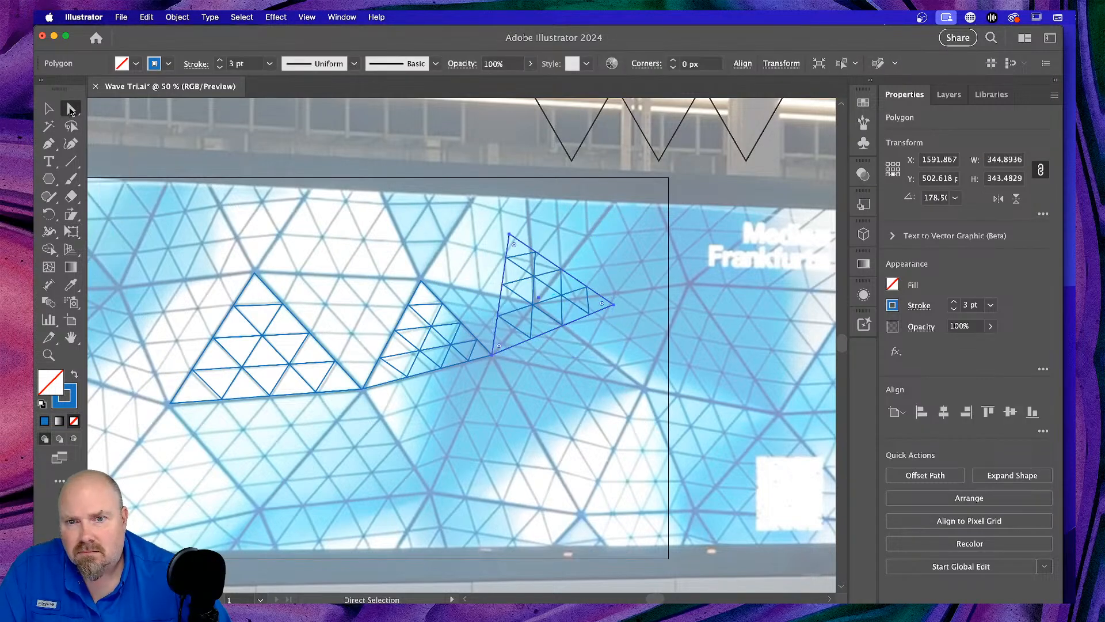
Try to select the distorted copy separately from the smaller traced triangle, and clear the selection.
left_click(685, 275)
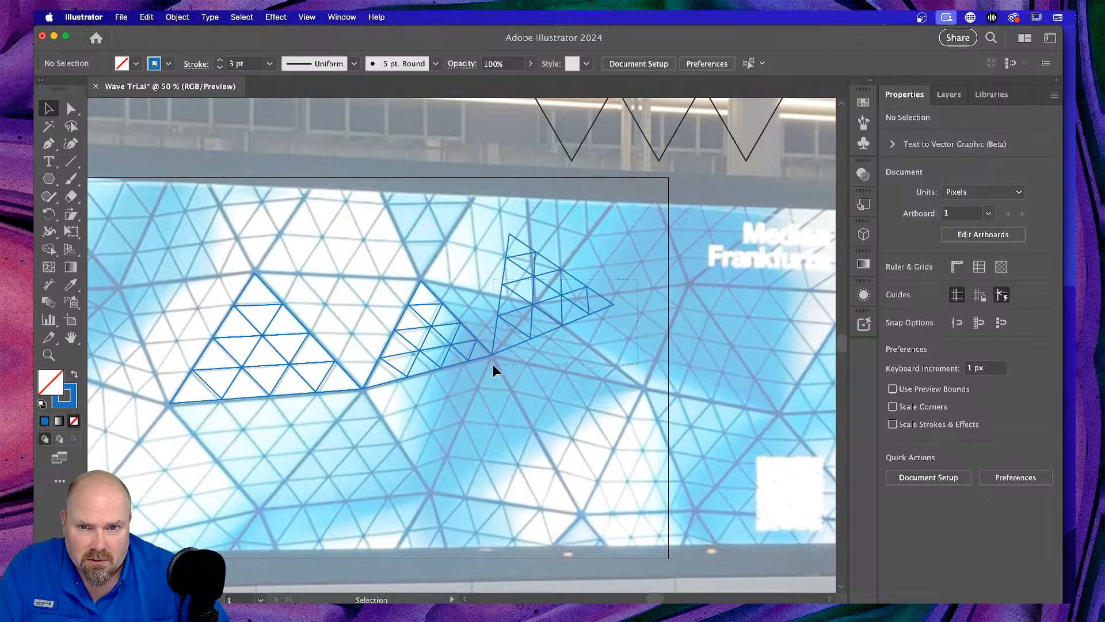
left_click_drag(493, 364, 566, 344)
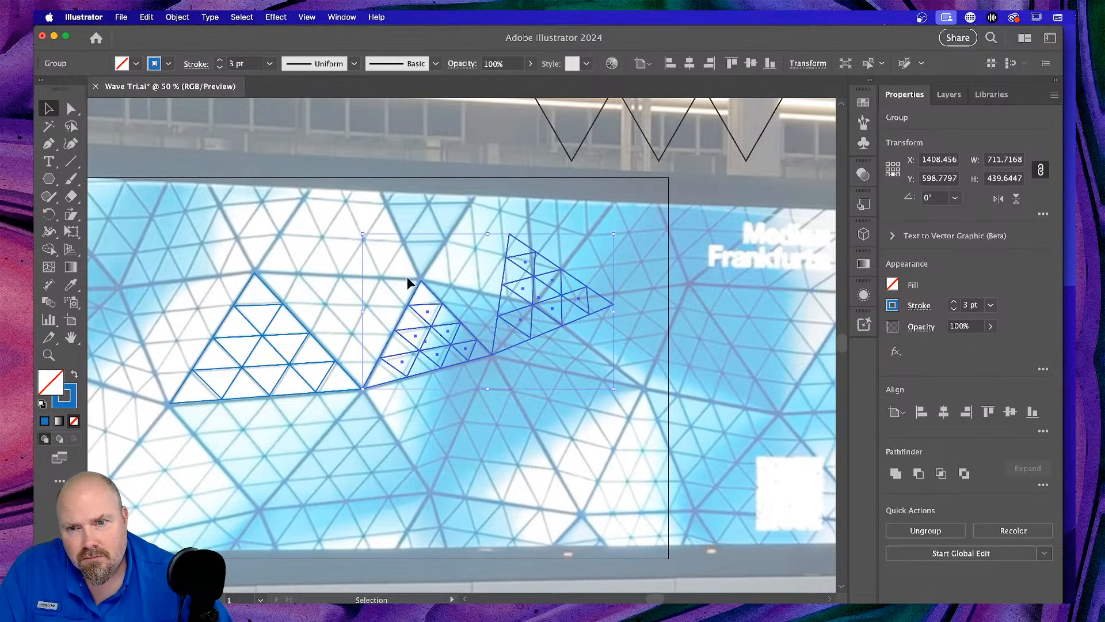
left_click(647, 266)
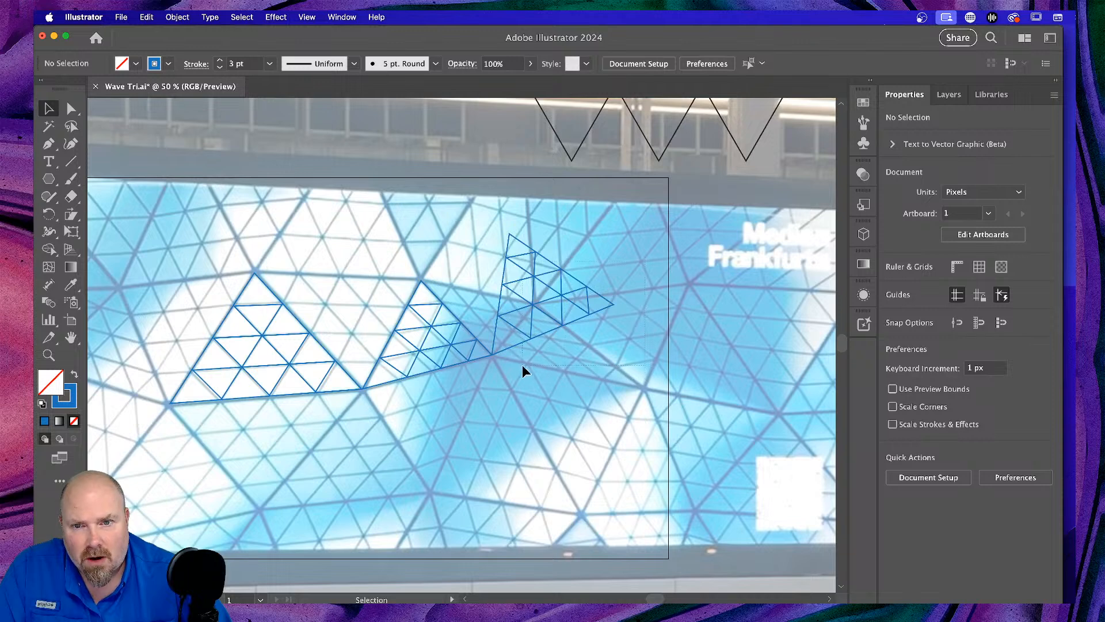
left_click_drag(498, 378, 582, 218)
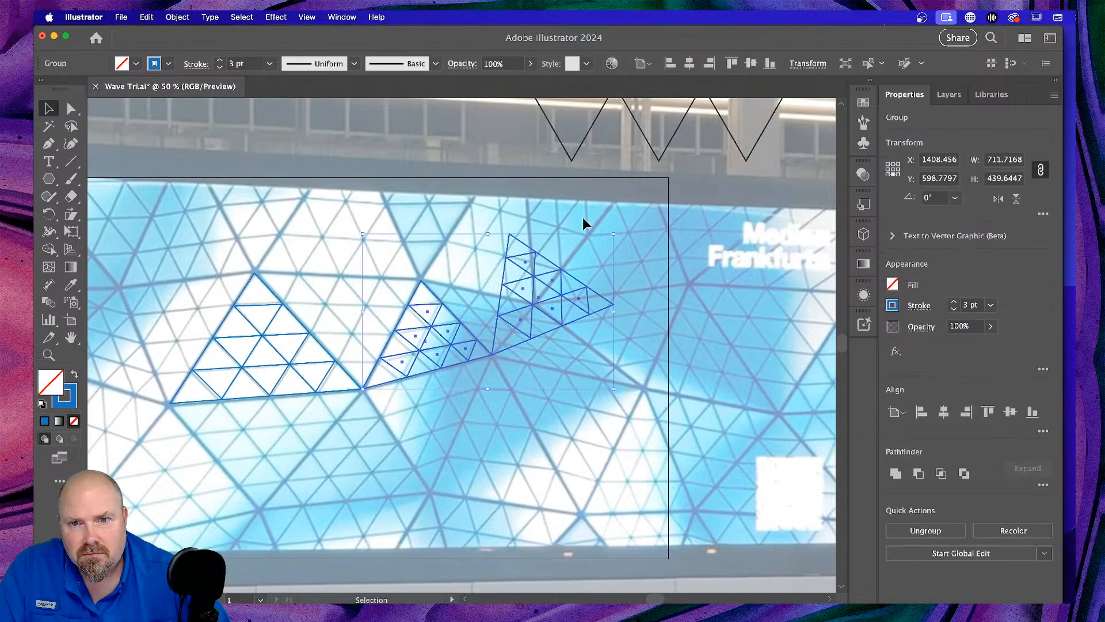
left_click_drag(481, 245, 604, 331)
left_click(553, 246)
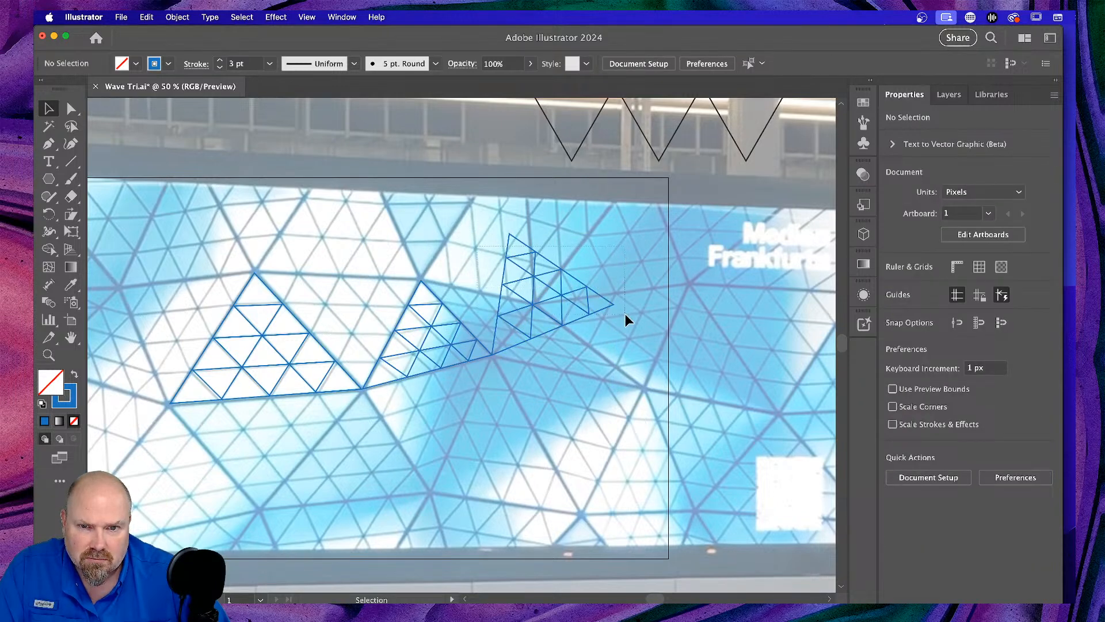
left_click_drag(625, 313, 627, 309)
left_click(538, 437)
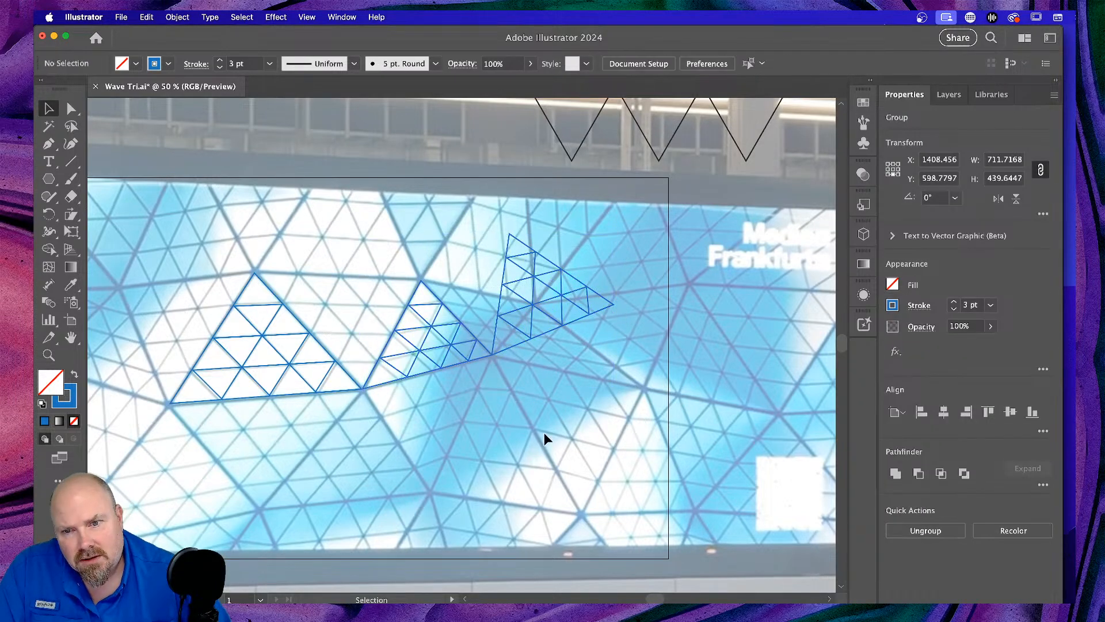
left_click_drag(588, 374, 577, 367)
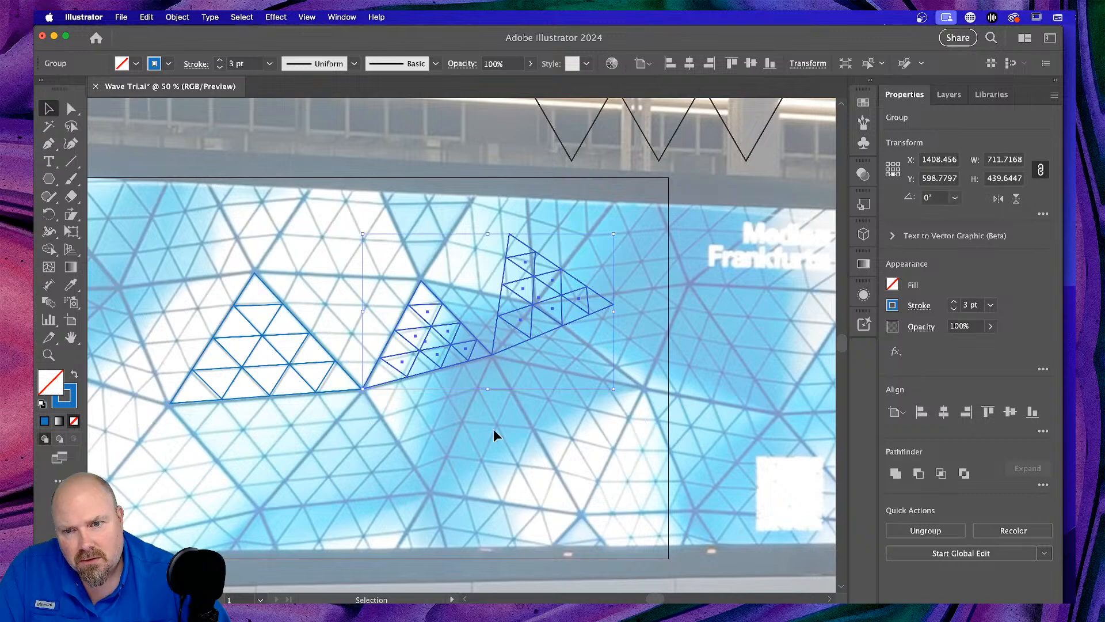
left_click(454, 464)
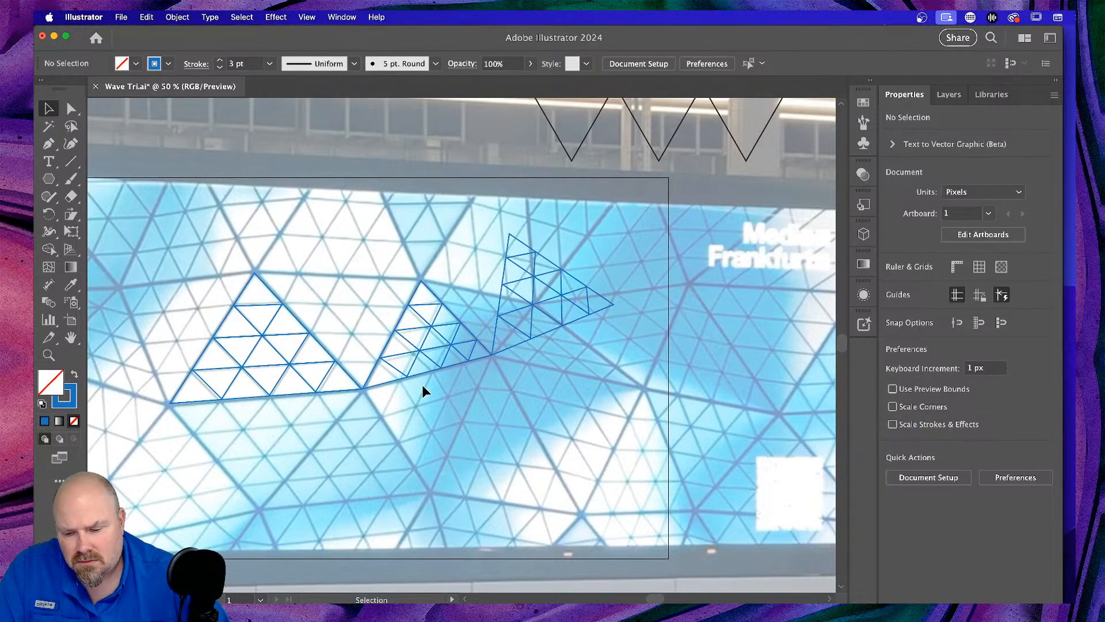
Undo all the distortions of the copied triangle, back to its original undistorted placement.
key("super+z")
key("super+z")
key("super+z")
key("super+z")
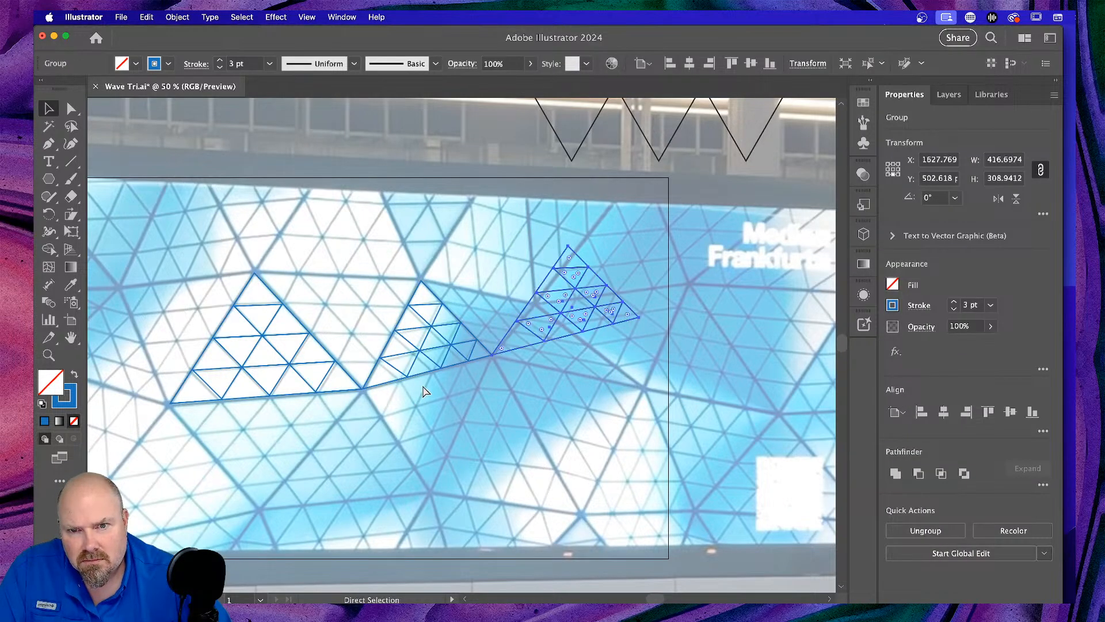
key("super+z")
key("super+z")
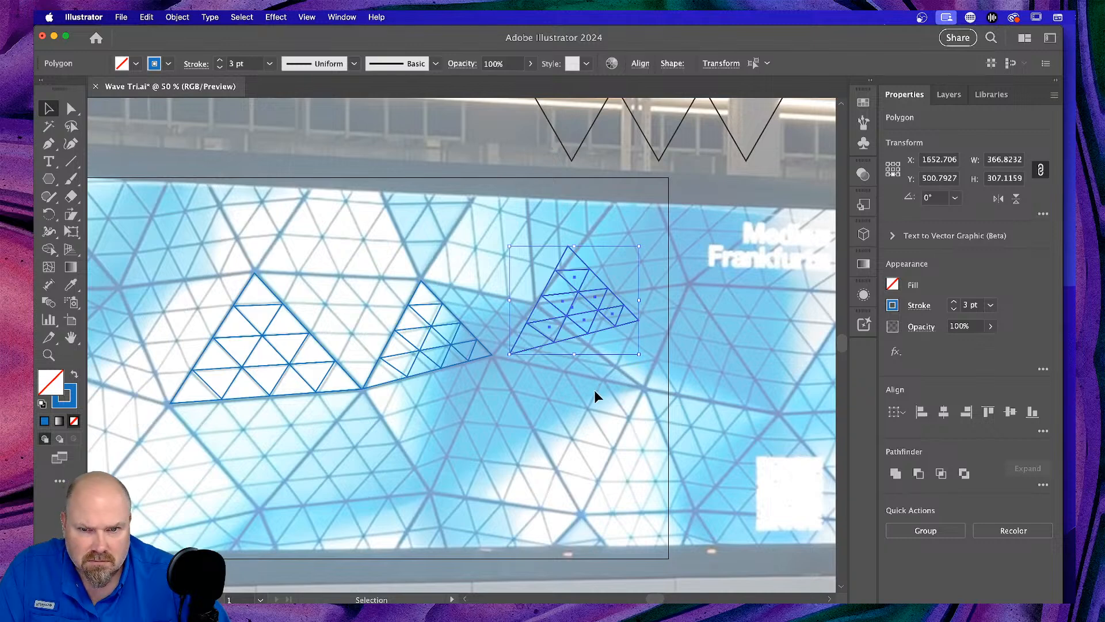
Deselect the copied triangle and save the document.
left_click(593, 388)
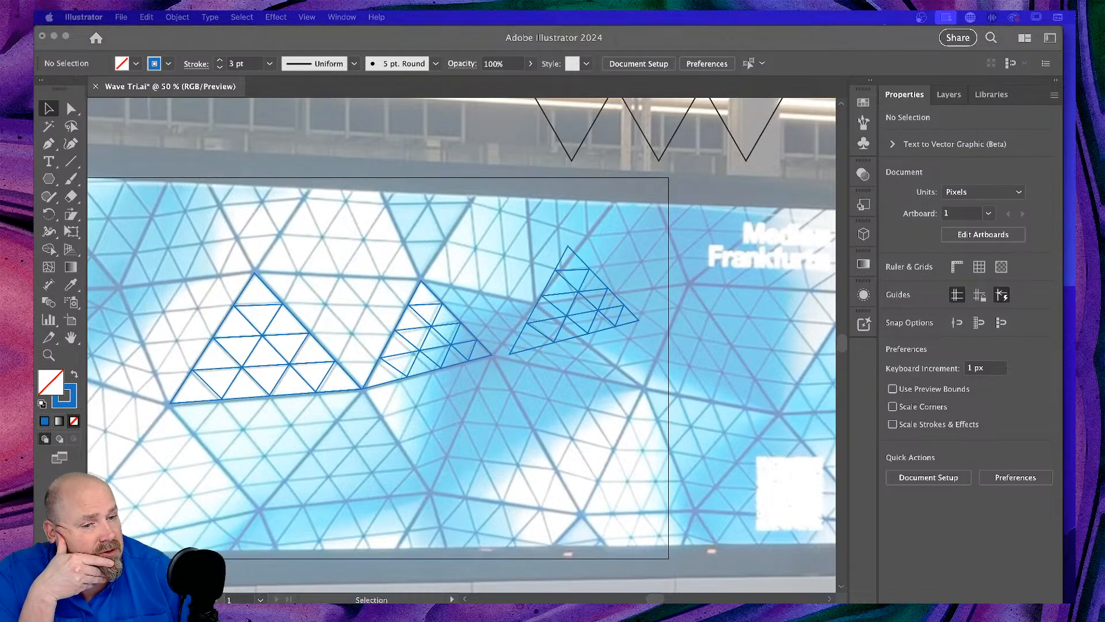
left_click(495, 440)
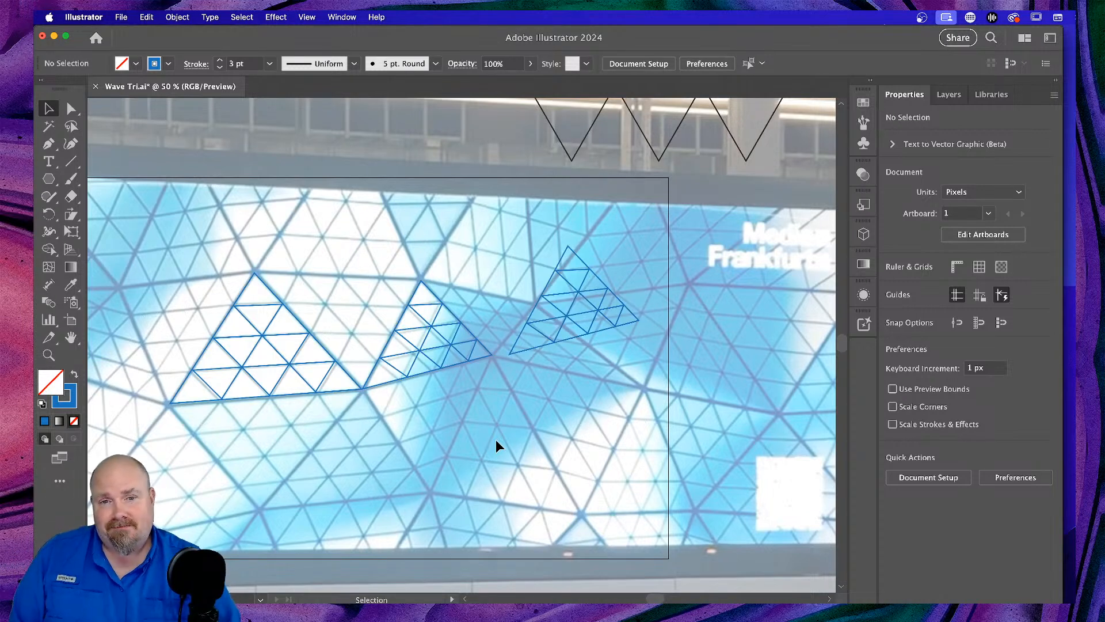
key("a")
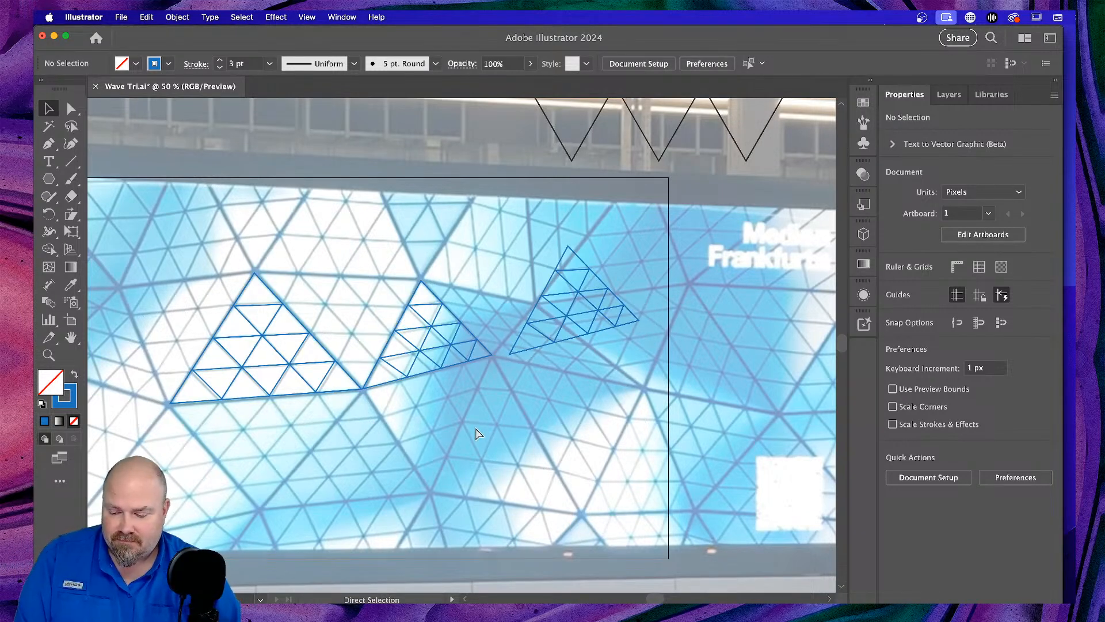
key("super+s")
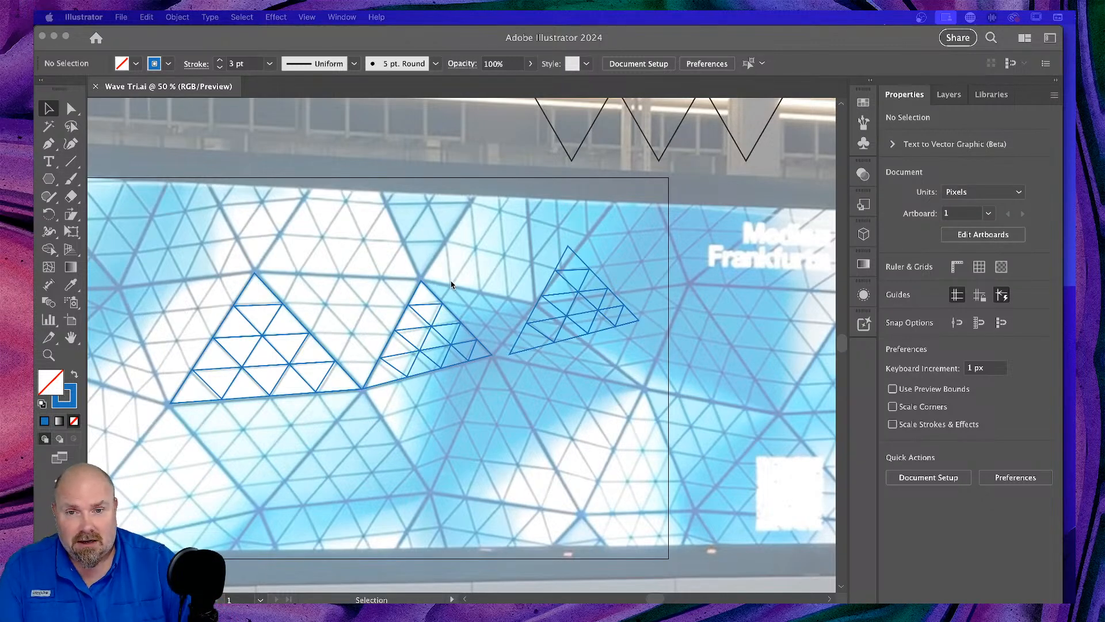
left_click(642, 47)
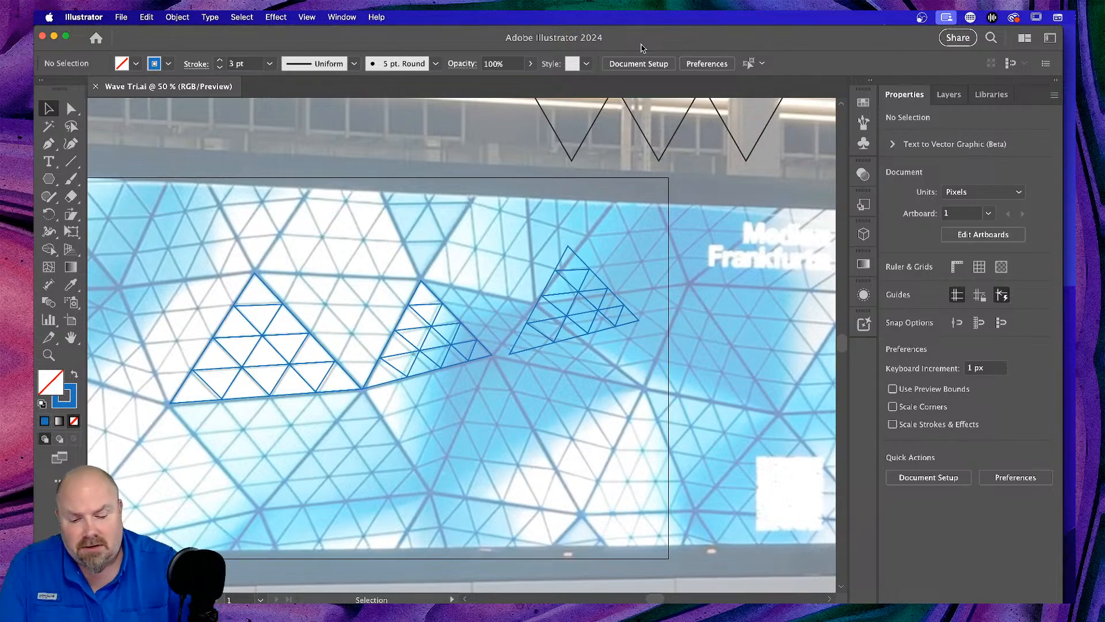
key("super+minus")
key("super+minus")
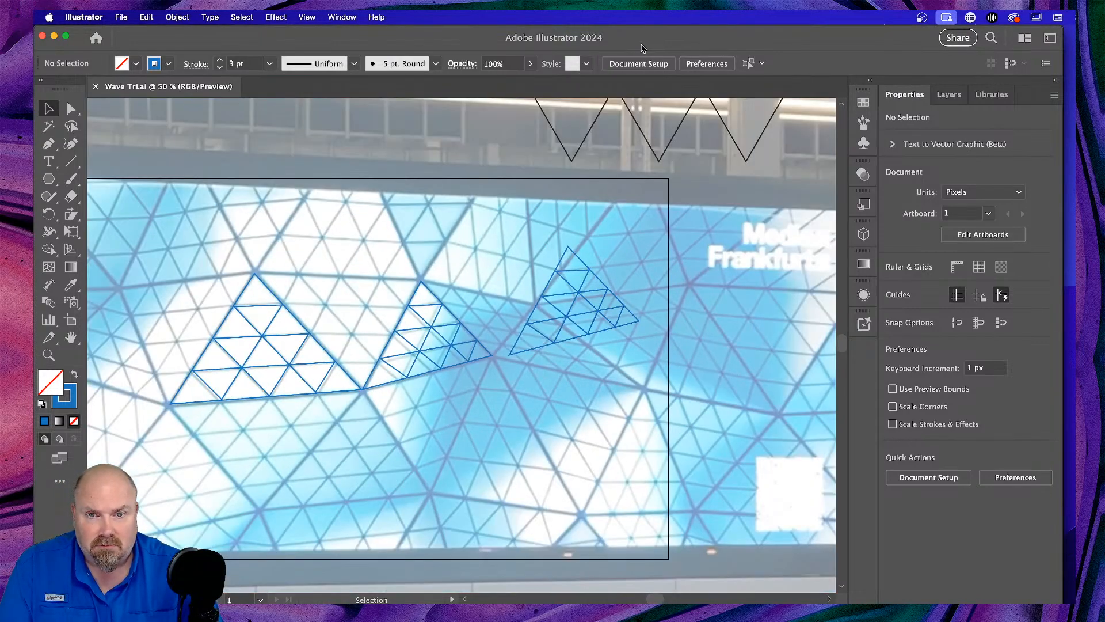